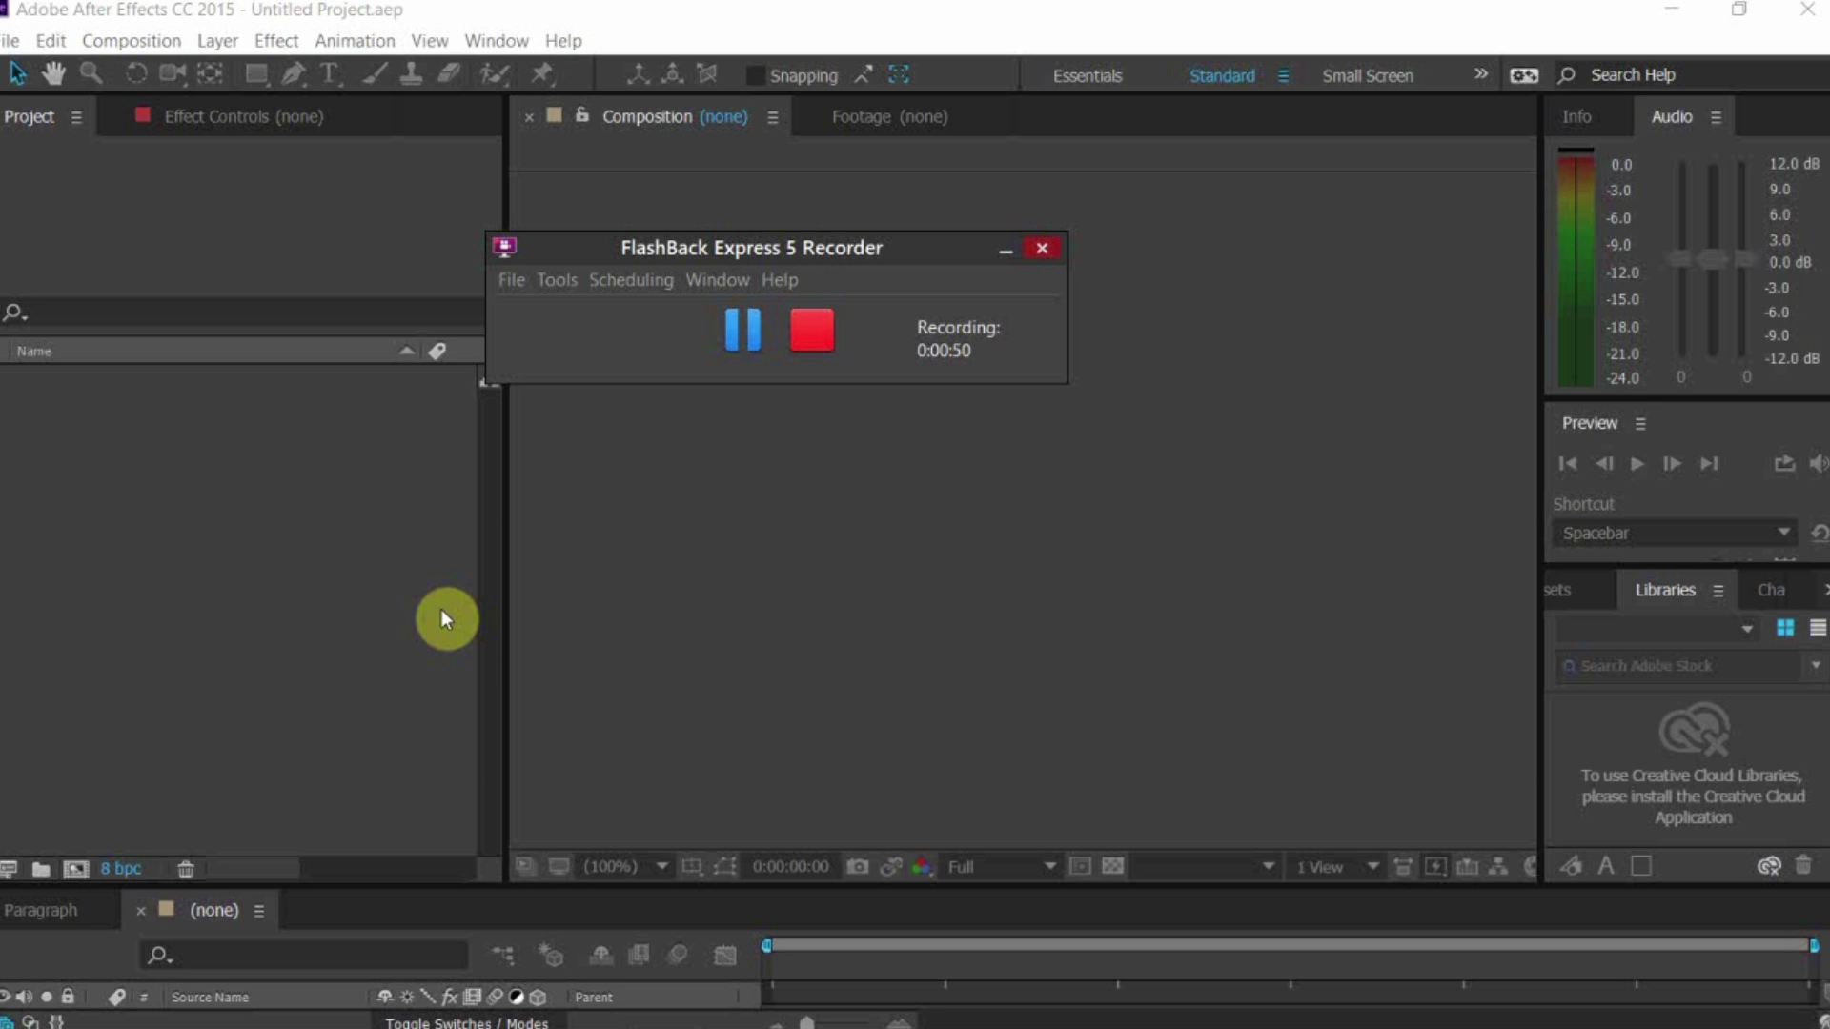
# Create a new composition, Comp 1, with the HDTV 1080 25 preset at 1920 x 1080 px
pyautogui.click(129, 41)
pyautogui.click(134, 71)
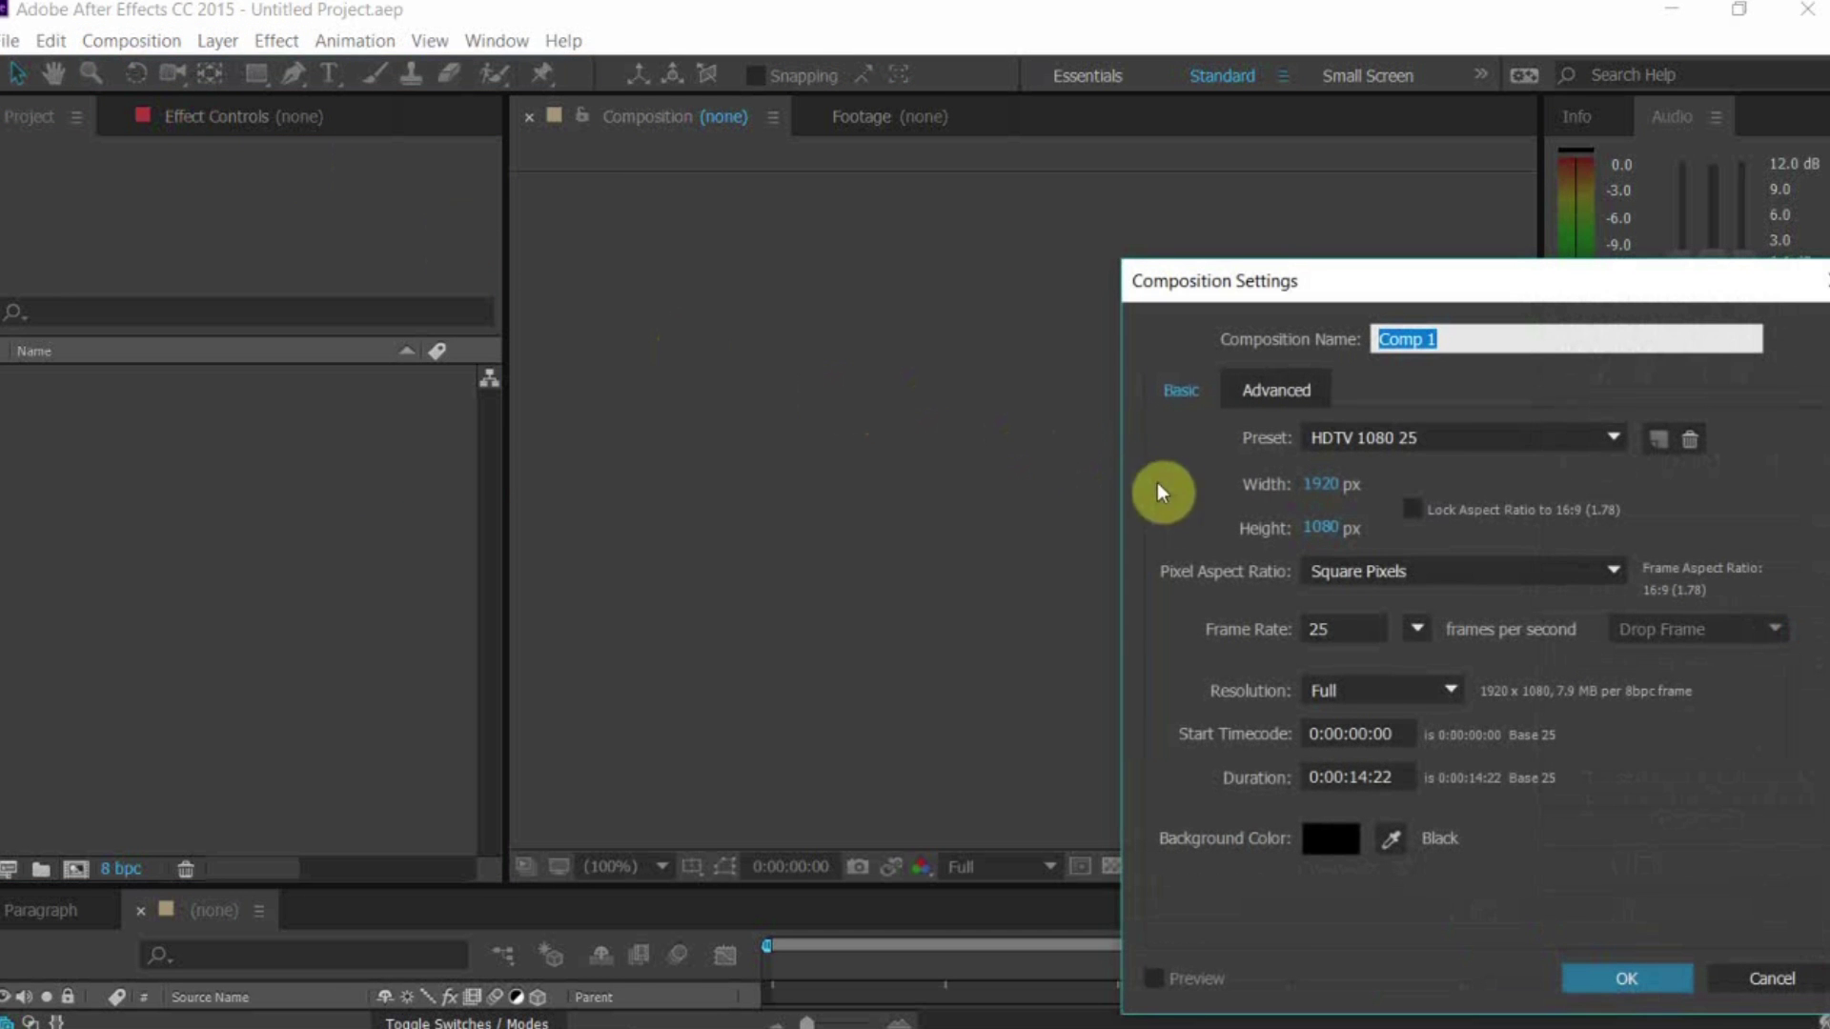
pyautogui.click(1656, 979)
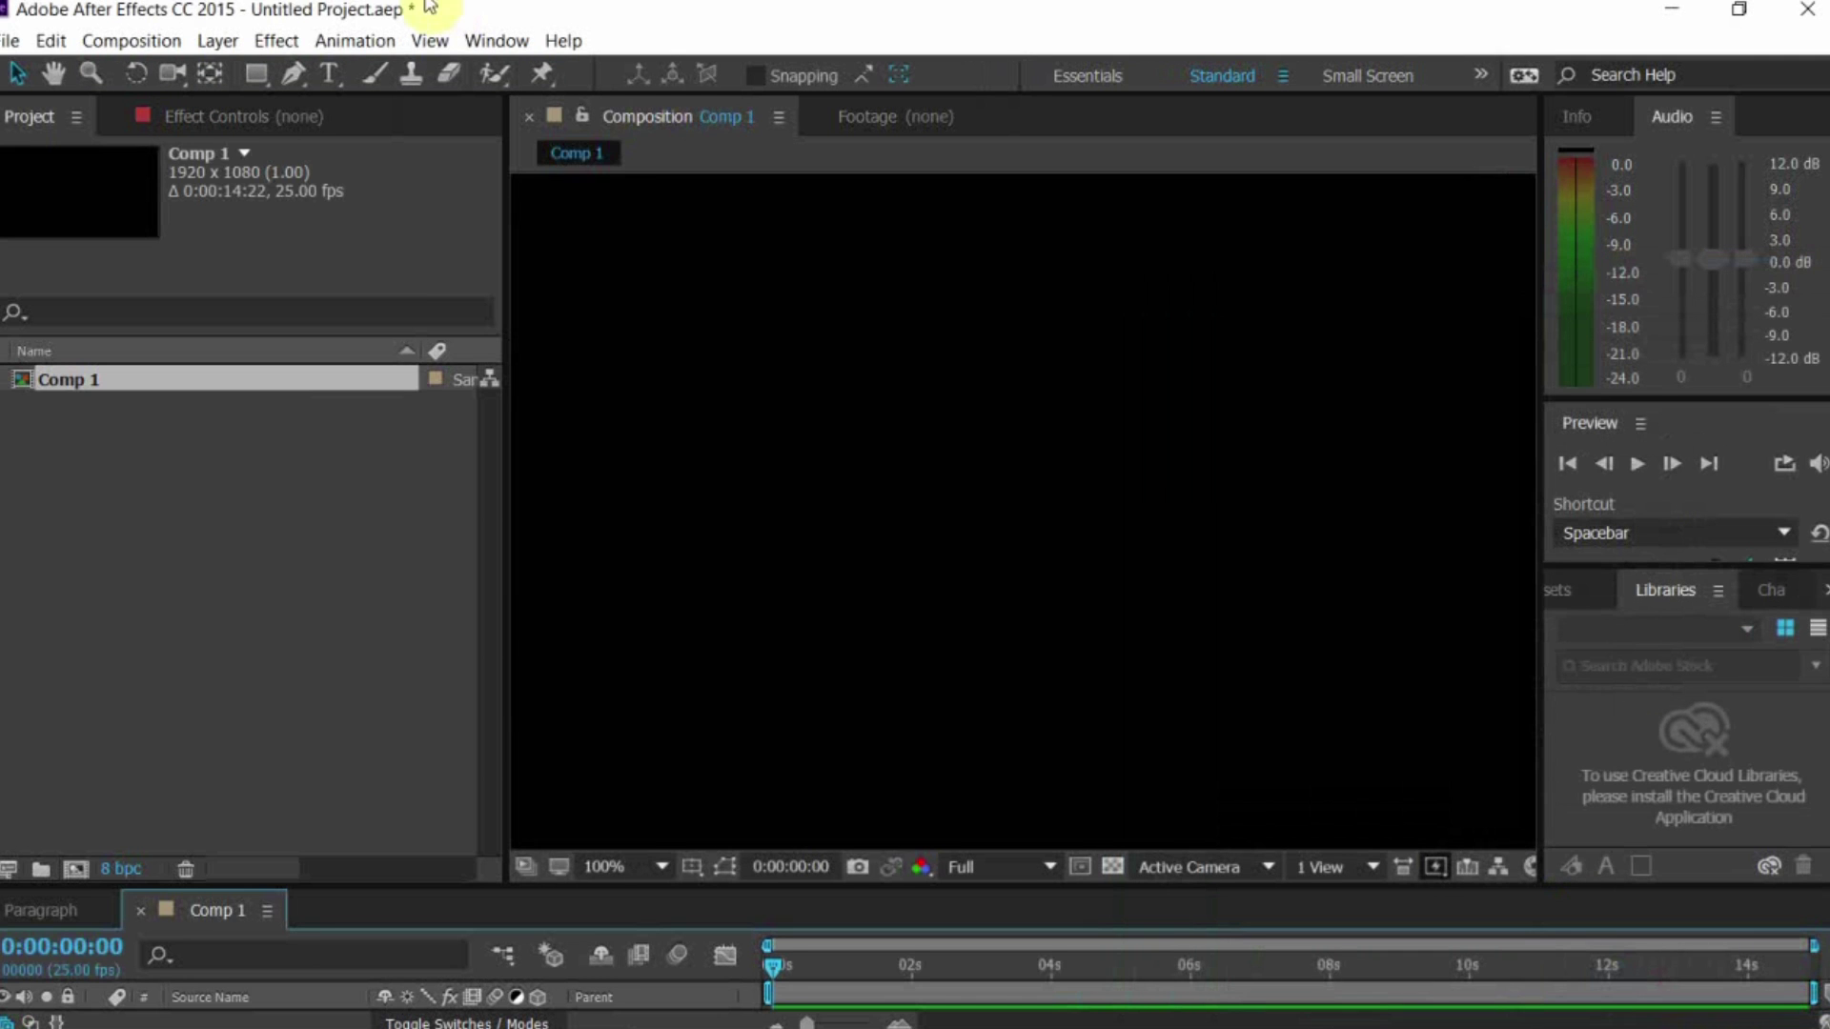
# Add a black 1920 x 1080 px solid layer named element3d to the composition
pyautogui.click(218, 40)
pyautogui.moveTo(243, 65)
pyautogui.click(629, 99)
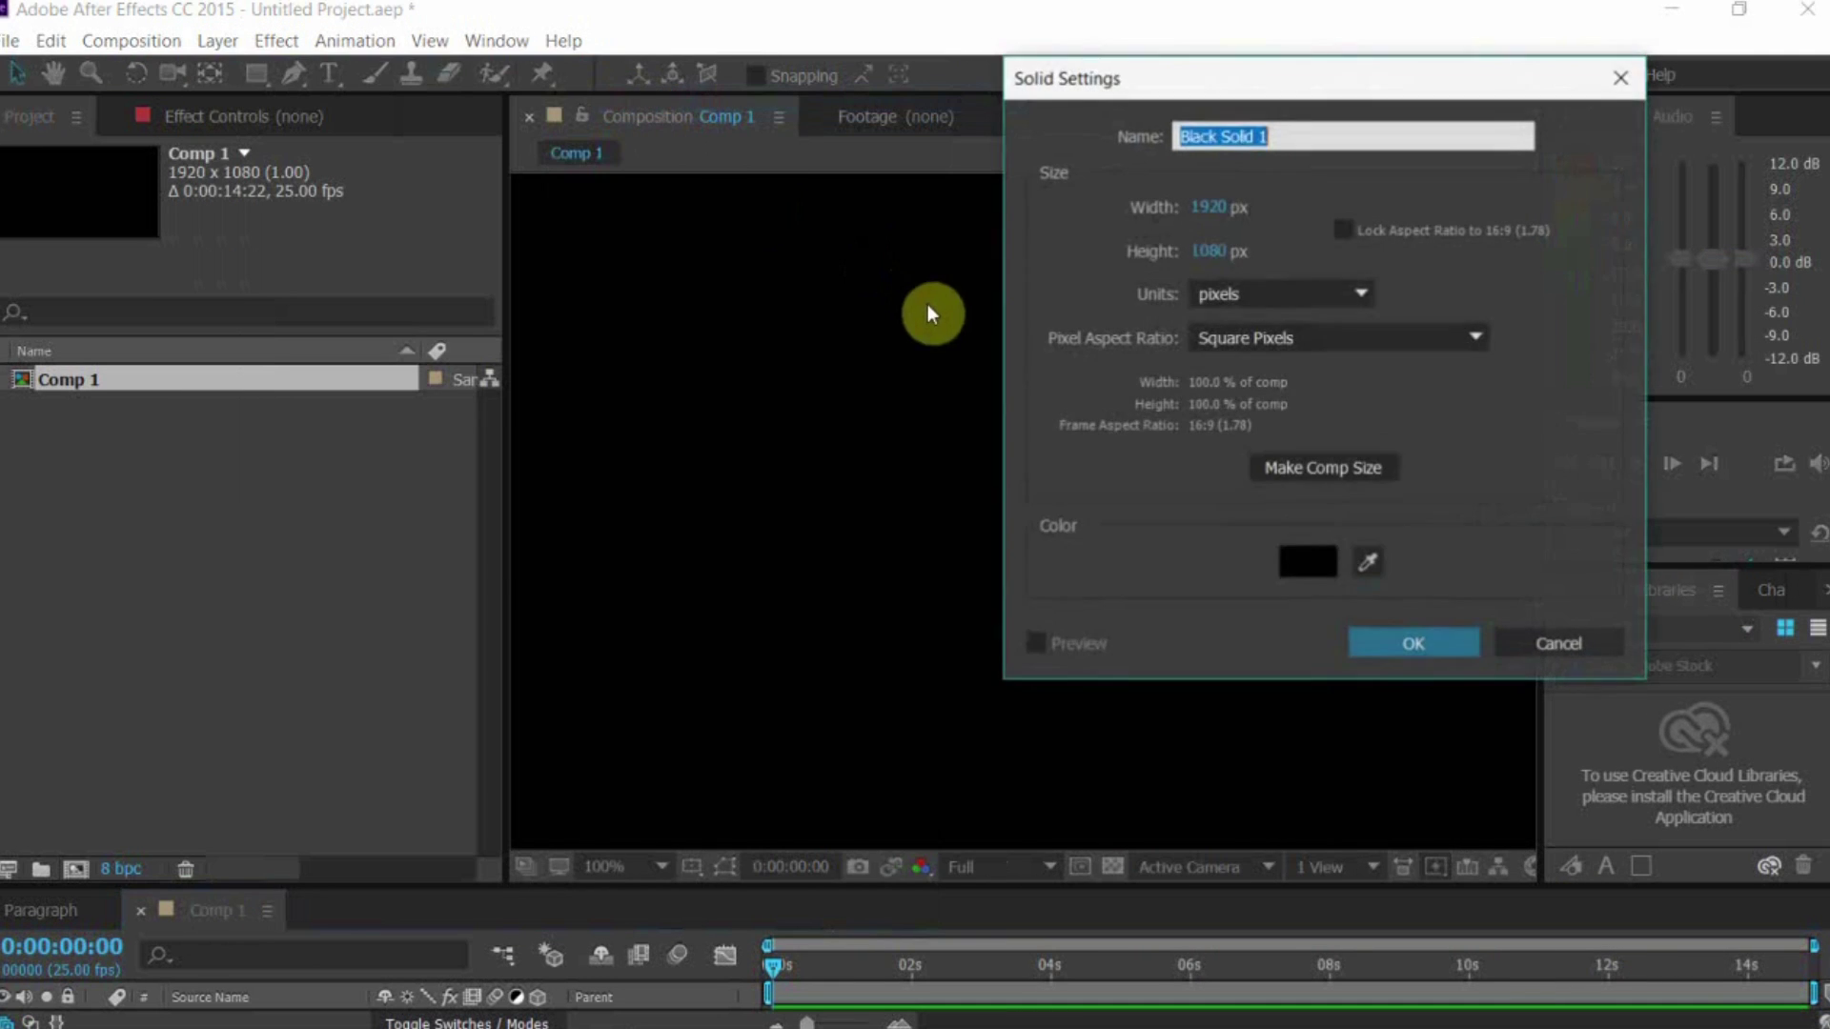
pyautogui.write('ele')
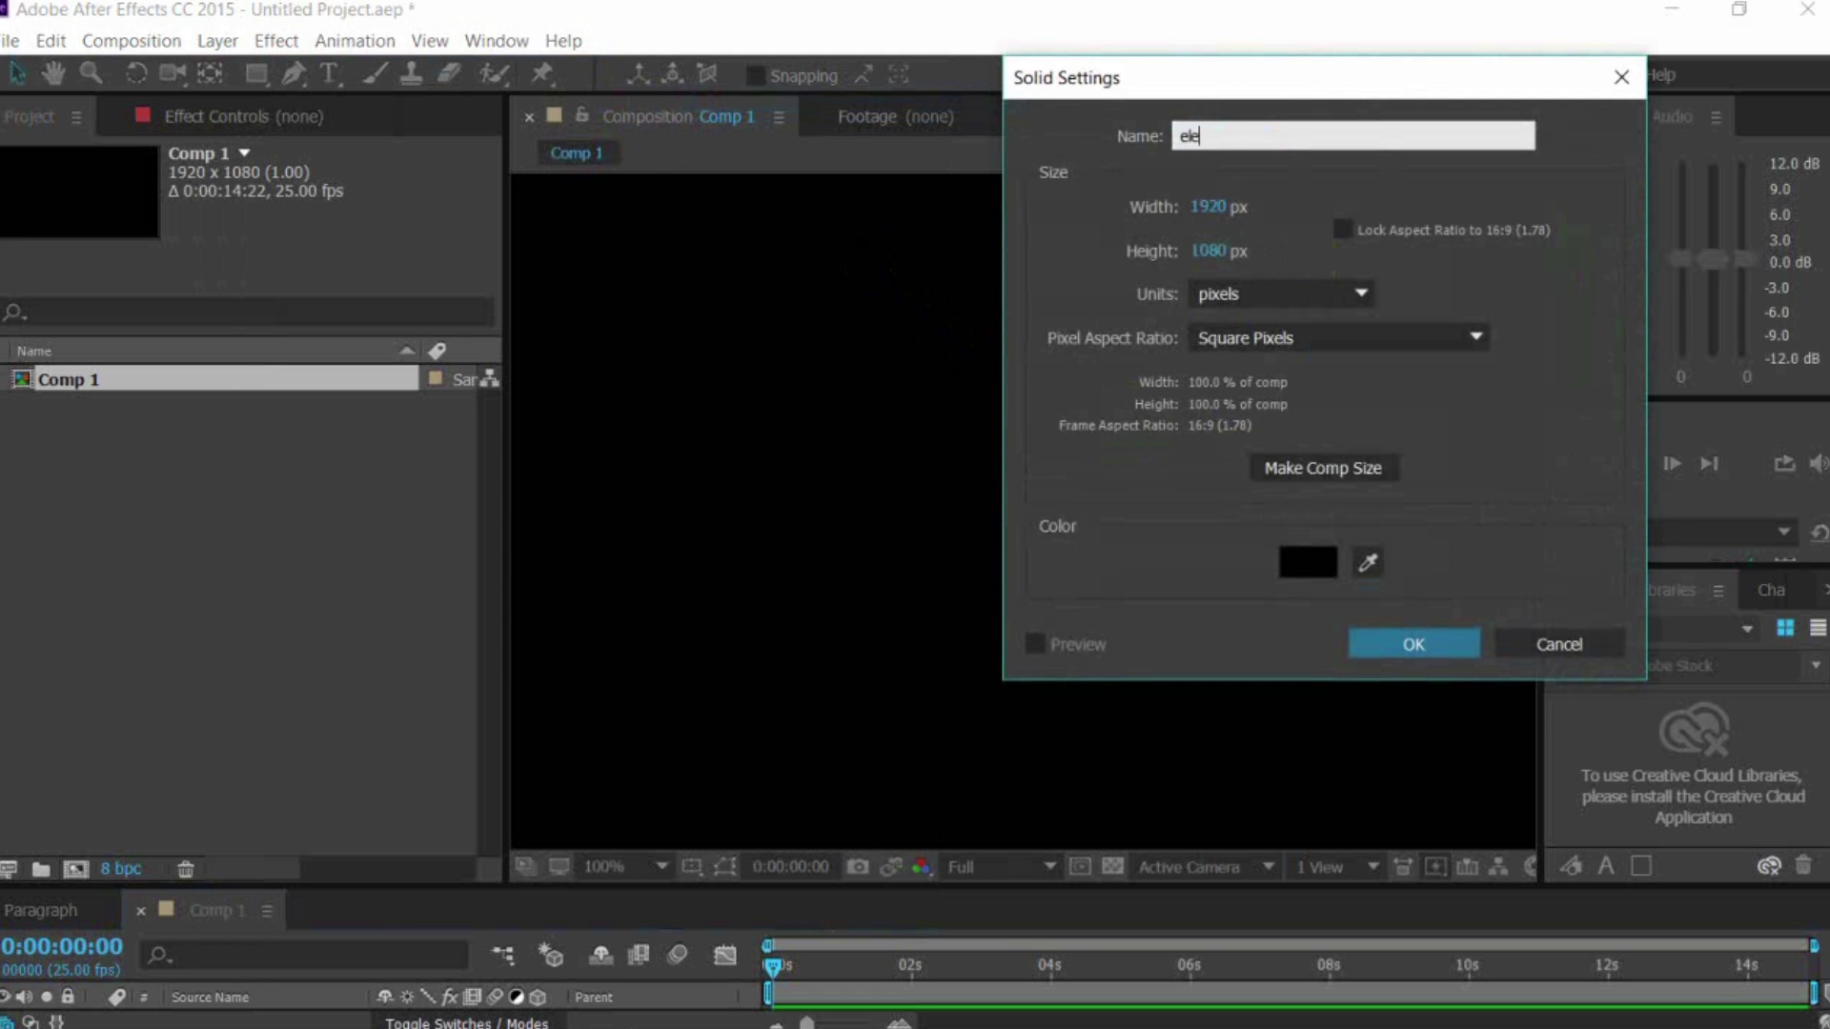
pyautogui.write('ment3d')
pyautogui.press('Return')
# Apply the Video Copilot Element effect to the element3d solid and open its Scene Setup
pyautogui.click(265, 42)
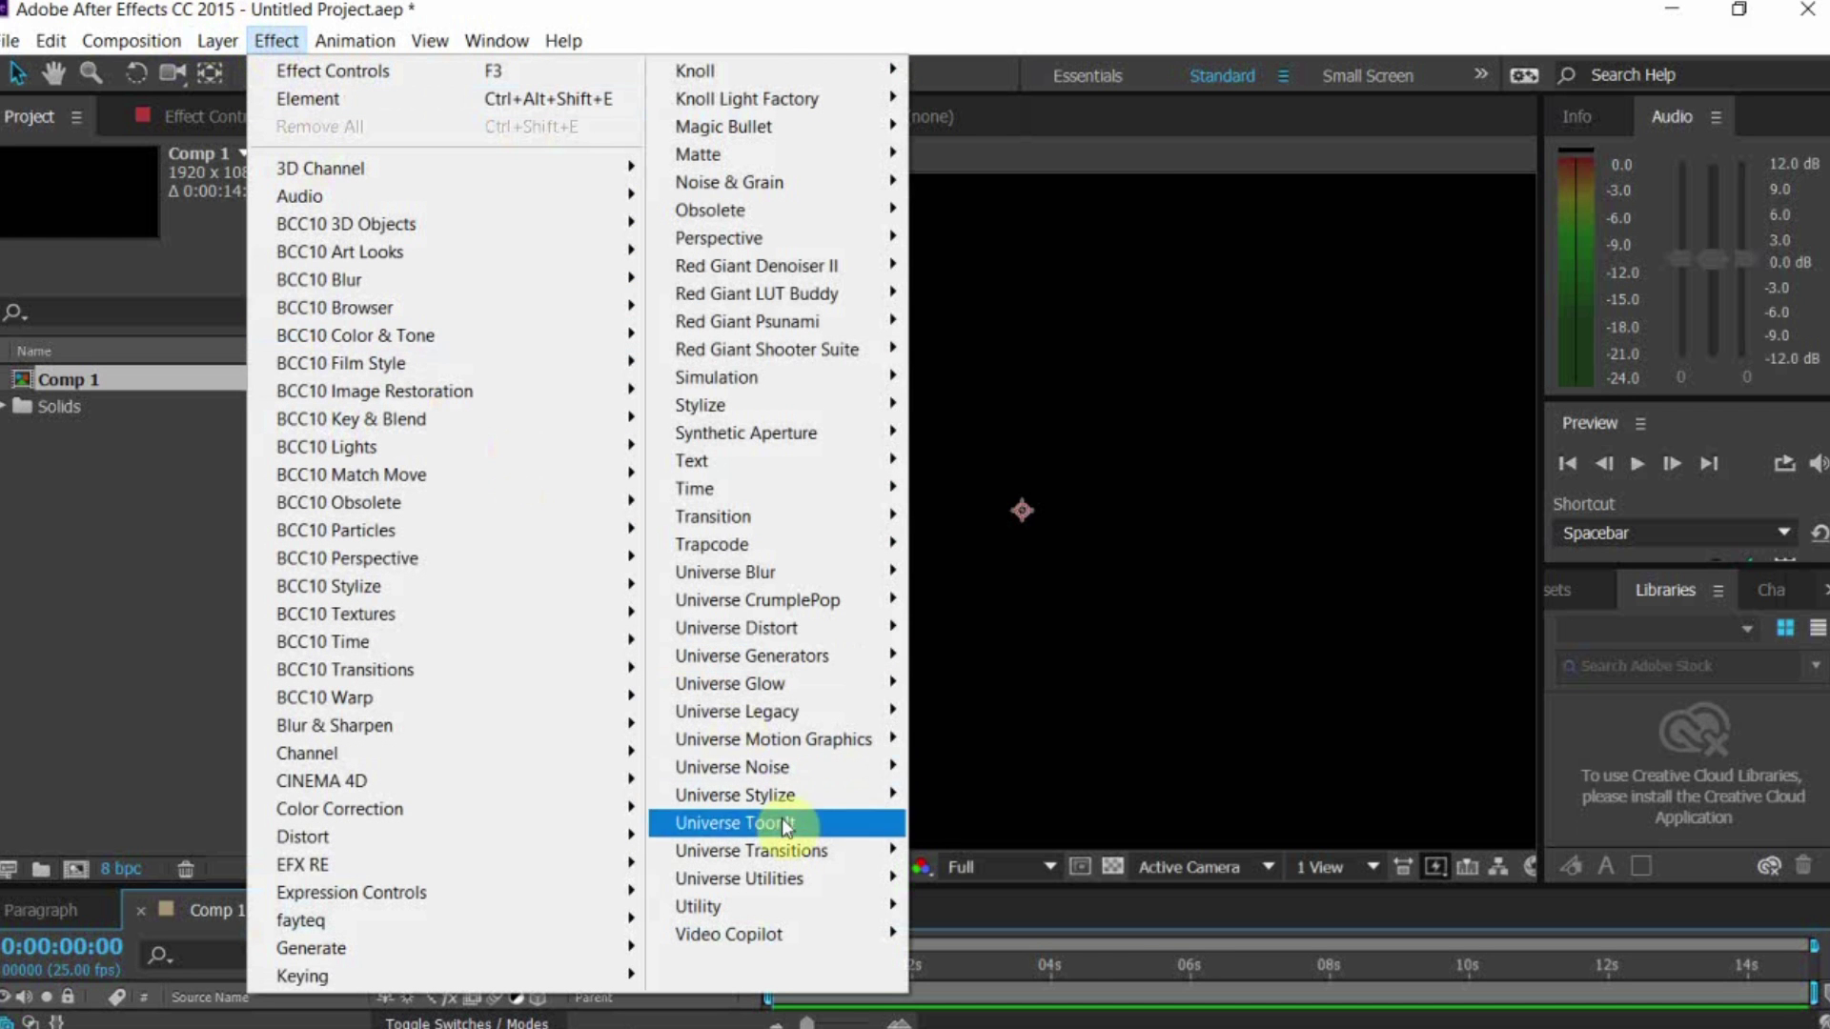
pyautogui.moveTo(797, 931)
pyautogui.click(981, 796)
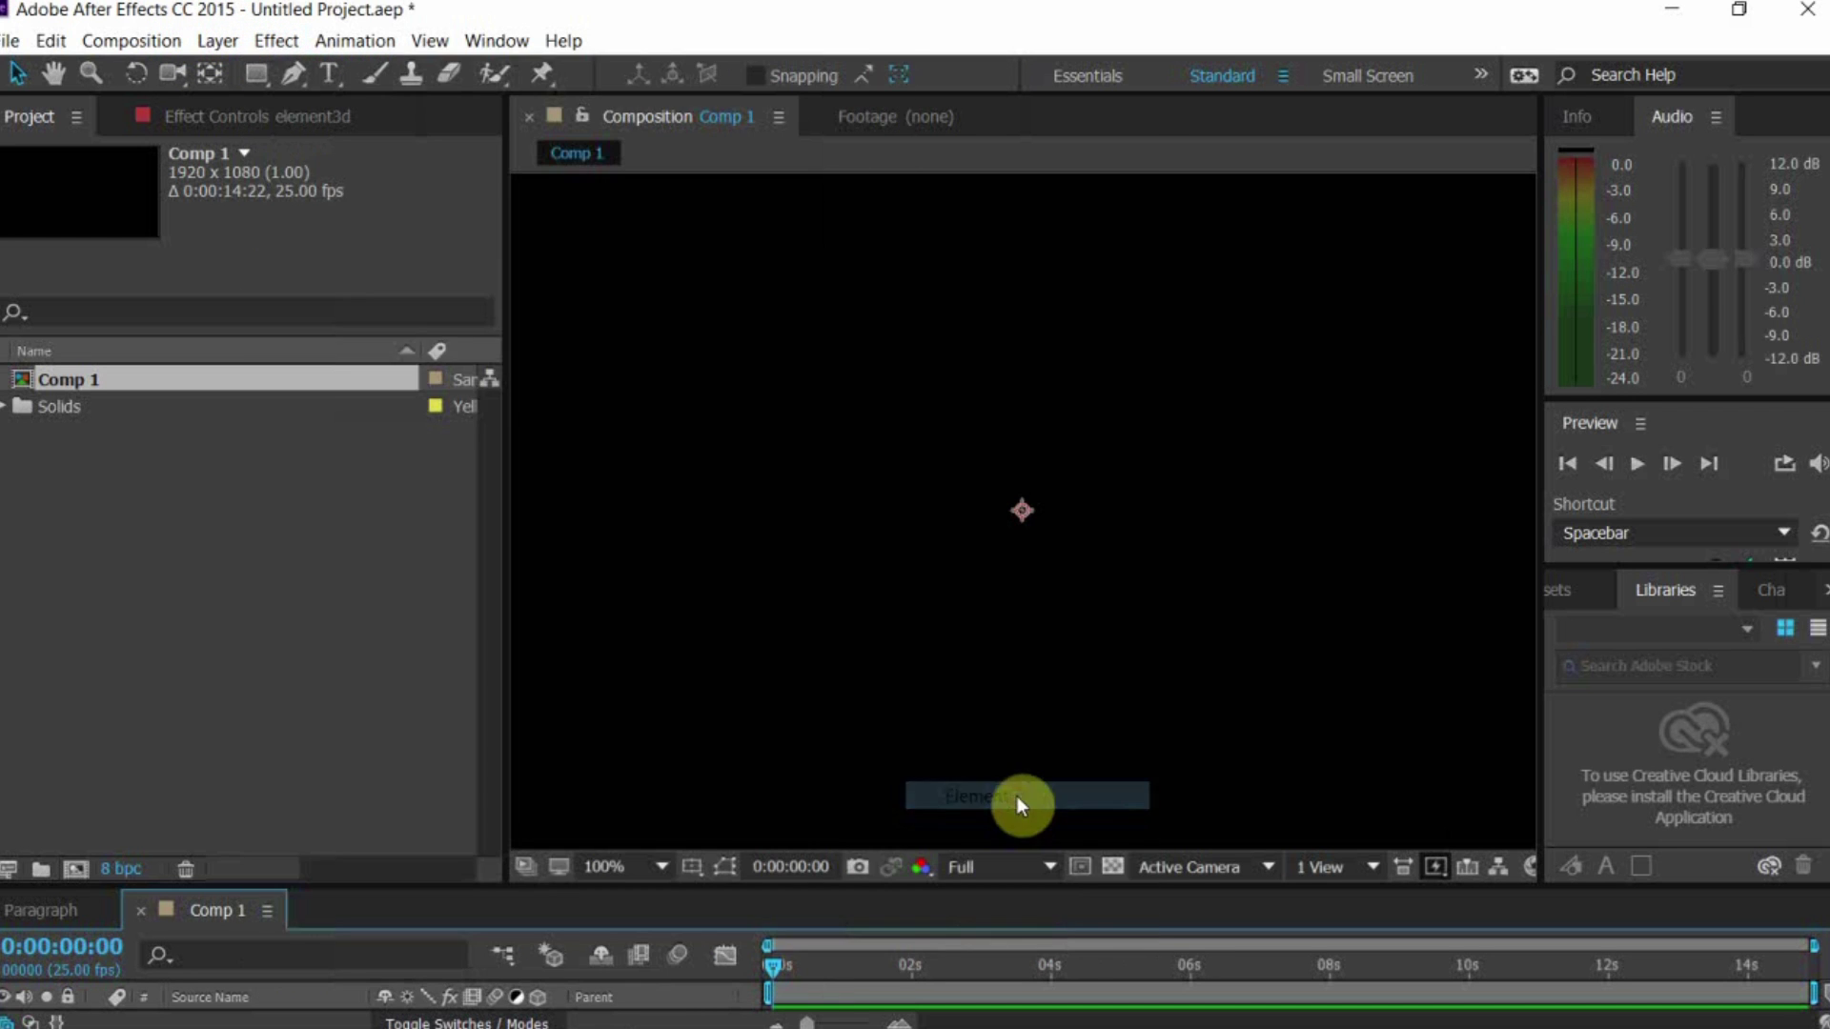
pyautogui.click(114, 245)
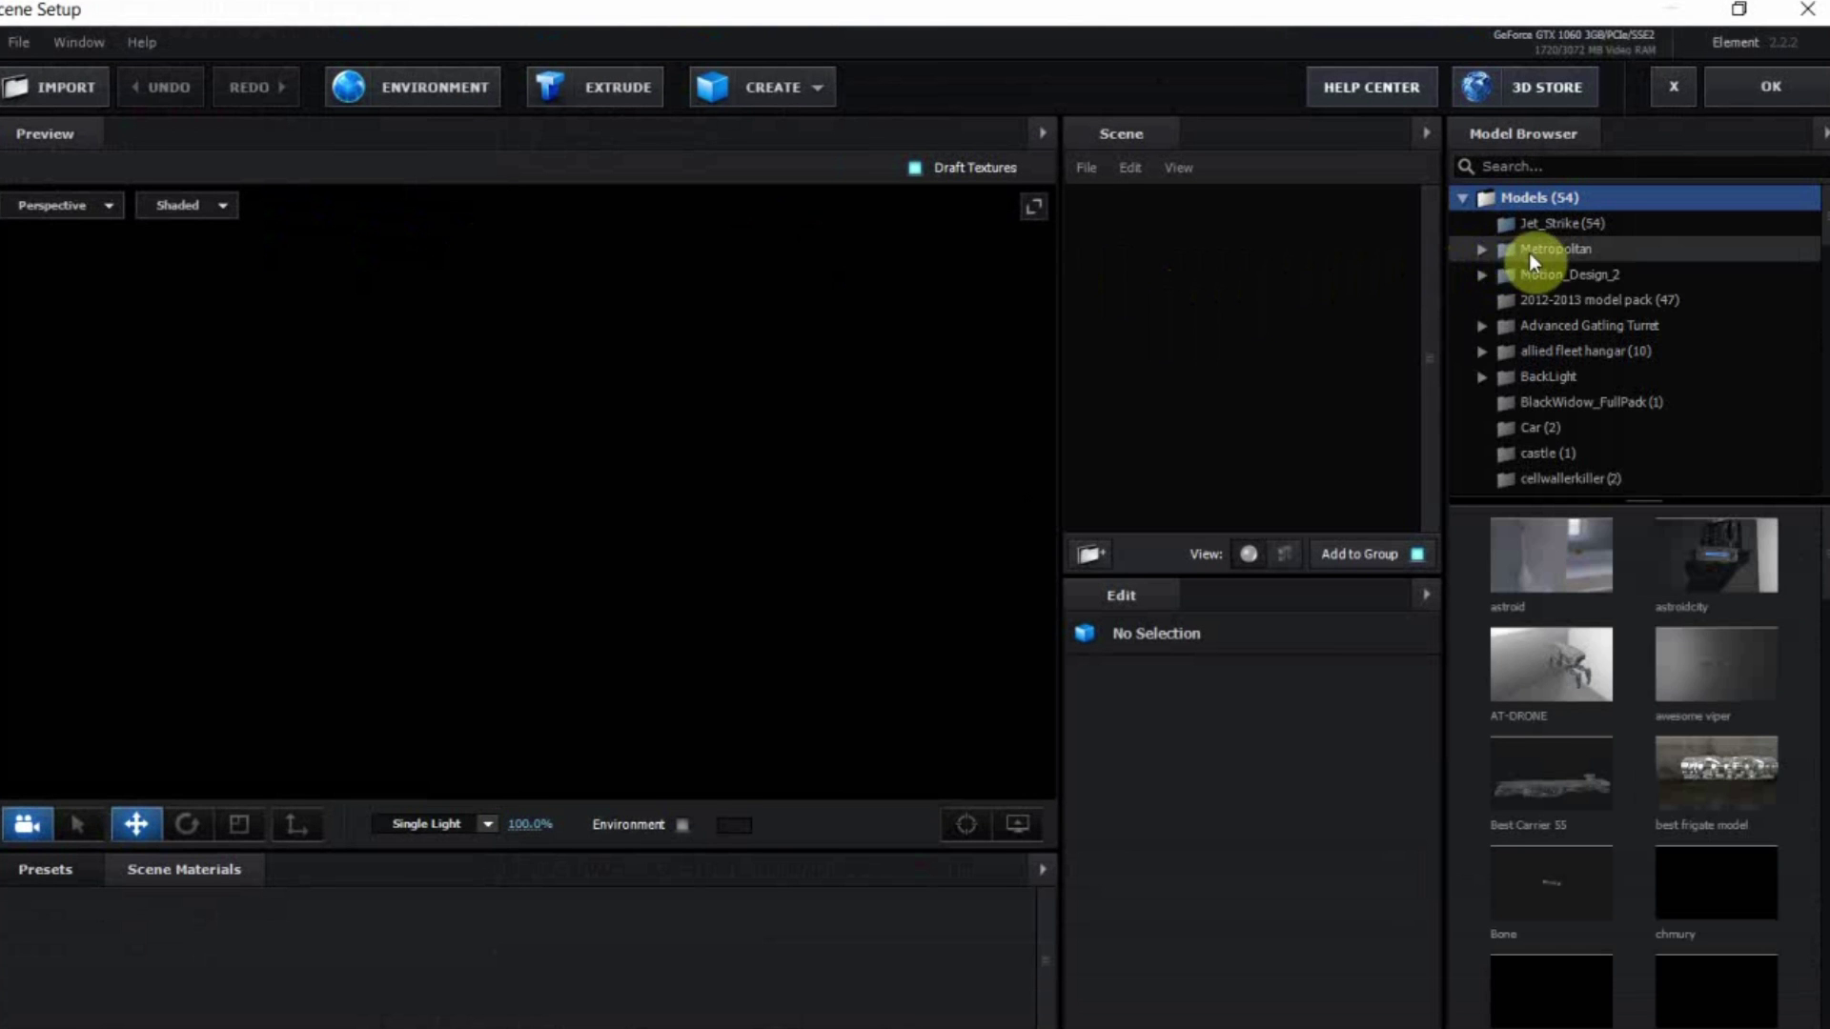
# Add the Component_07 model from the Components folder of Motion_Design_2 to the scene
pyautogui.doubleClick(1591, 283)
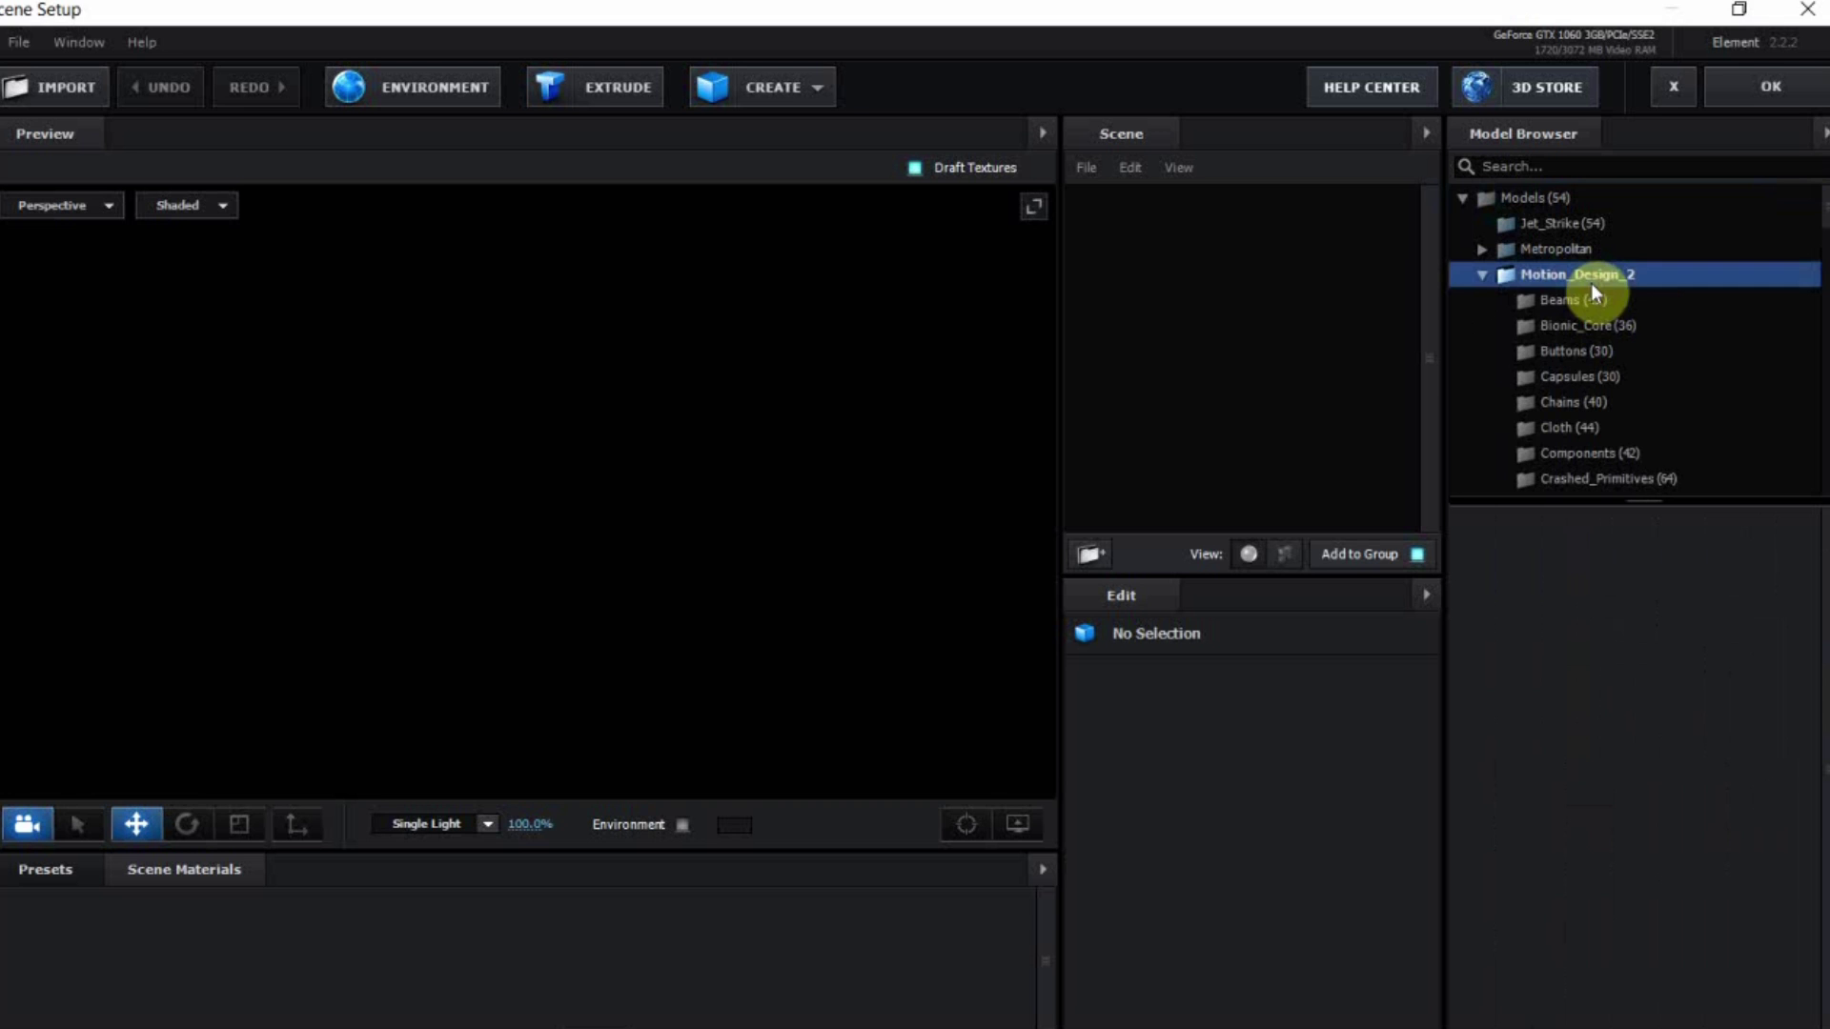
pyautogui.click(1616, 455)
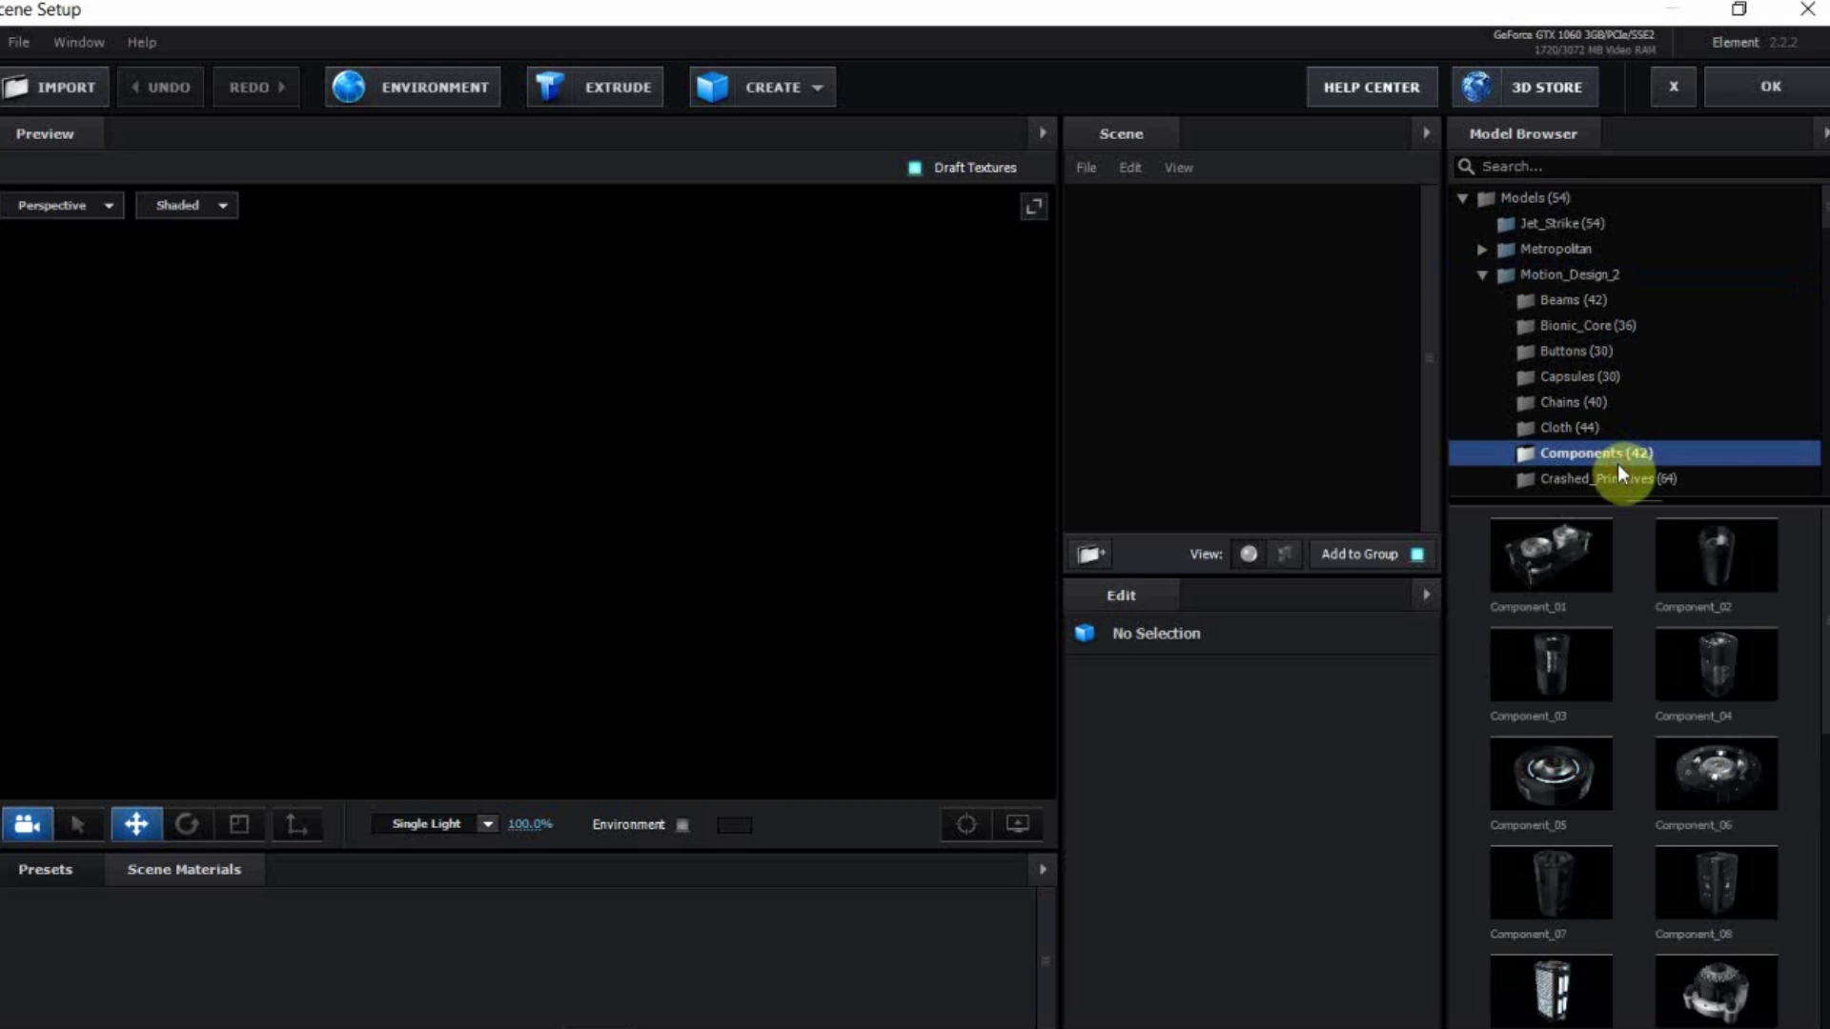
pyautogui.scroll(-1, 1820, 610)
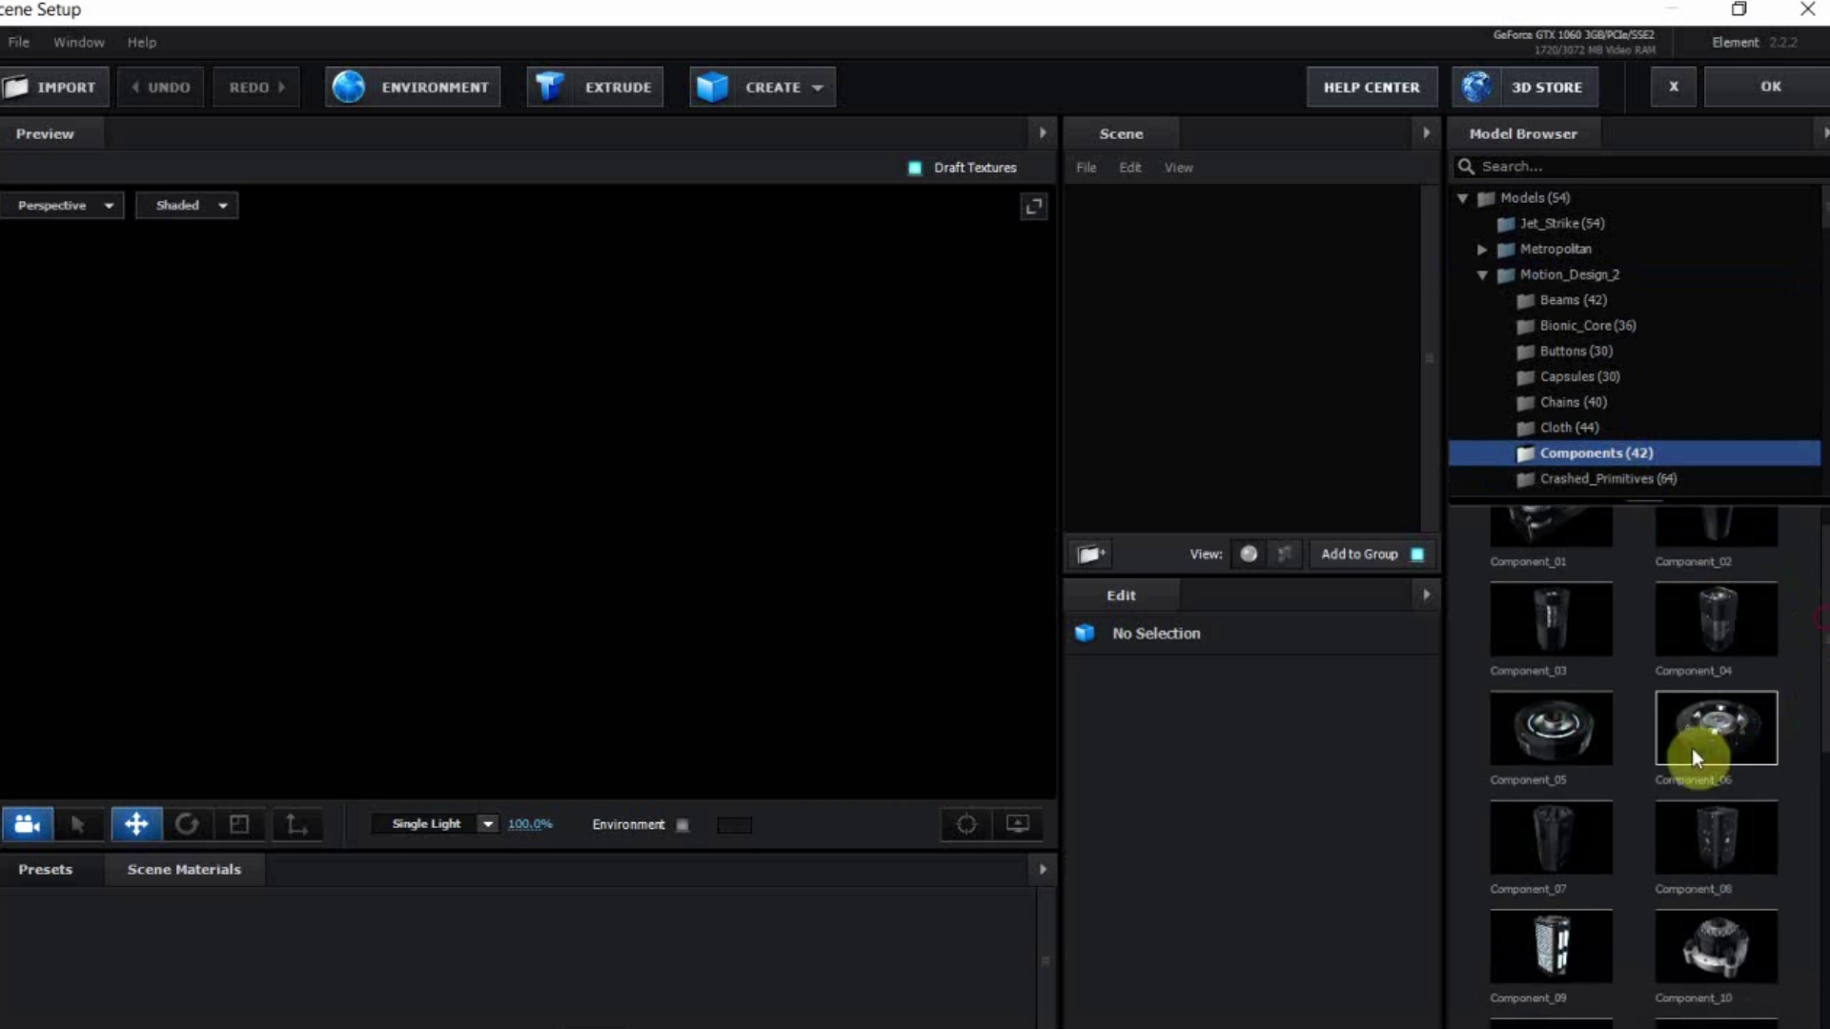
pyautogui.click(1571, 848)
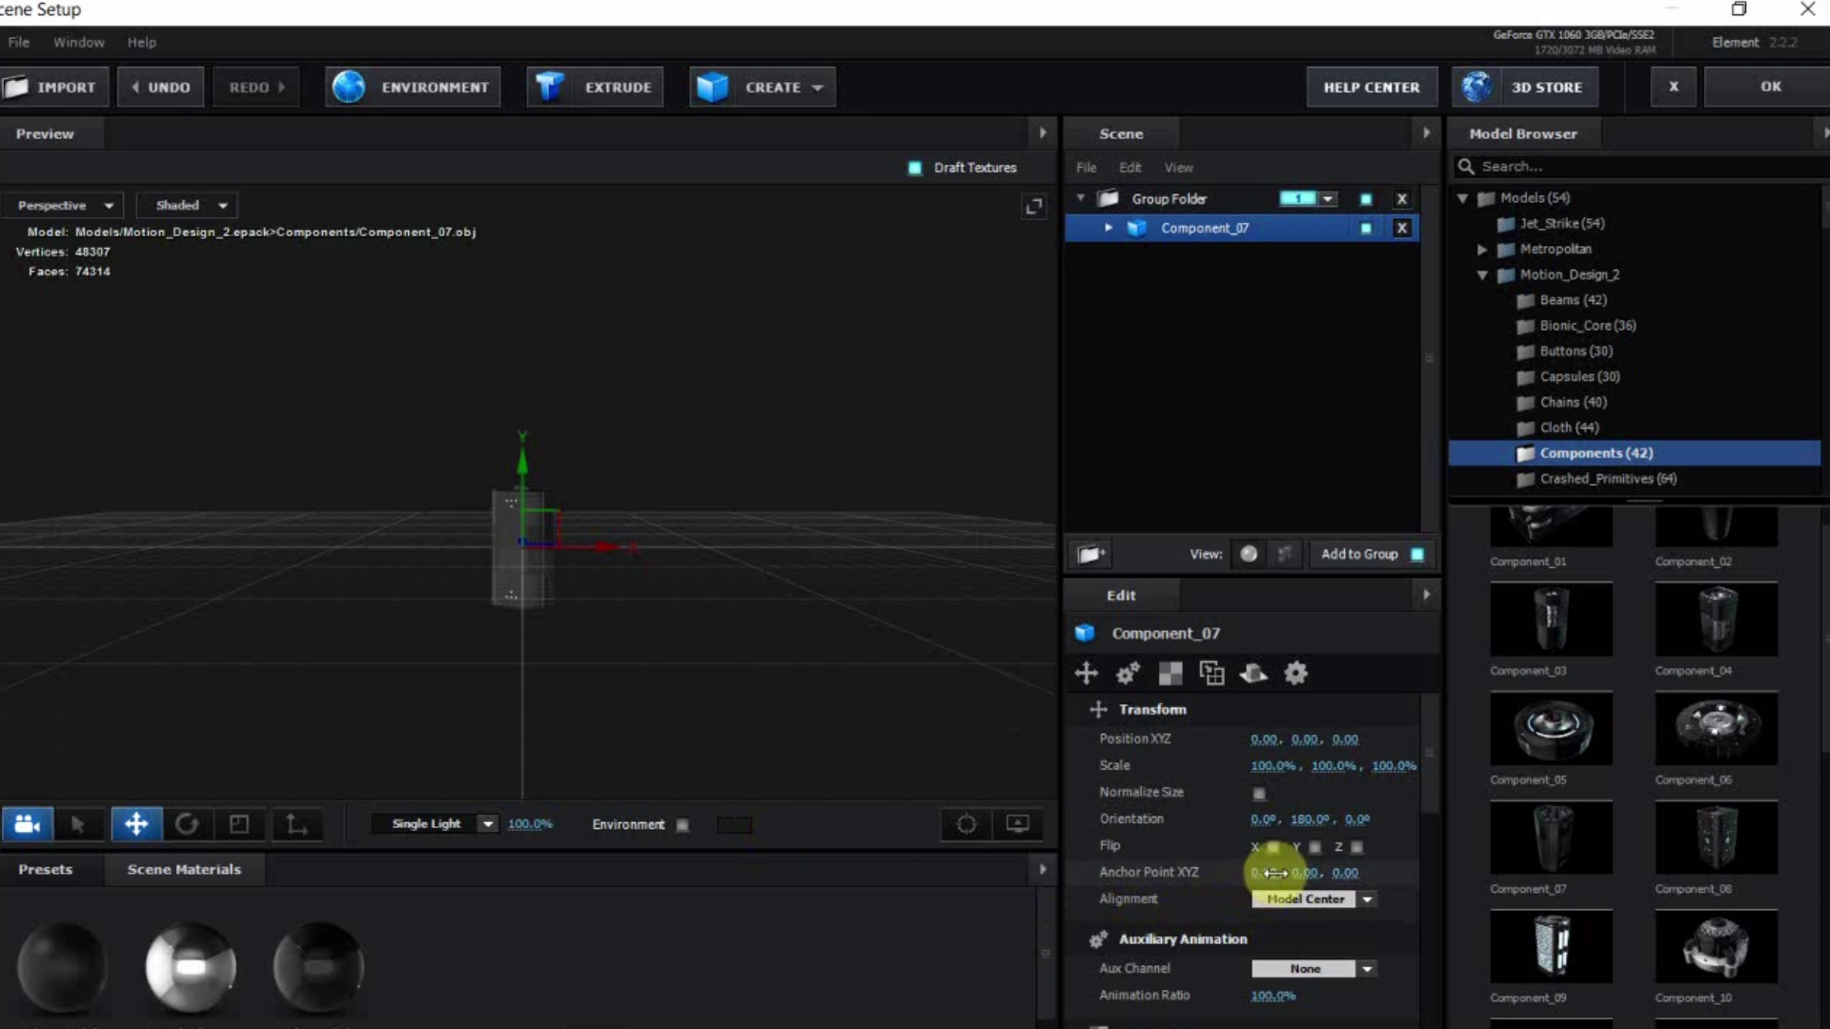
# Lay Component_07 on its side by setting its Z orientation to 90°
pyautogui.click(1358, 822)
pyautogui.write('90')
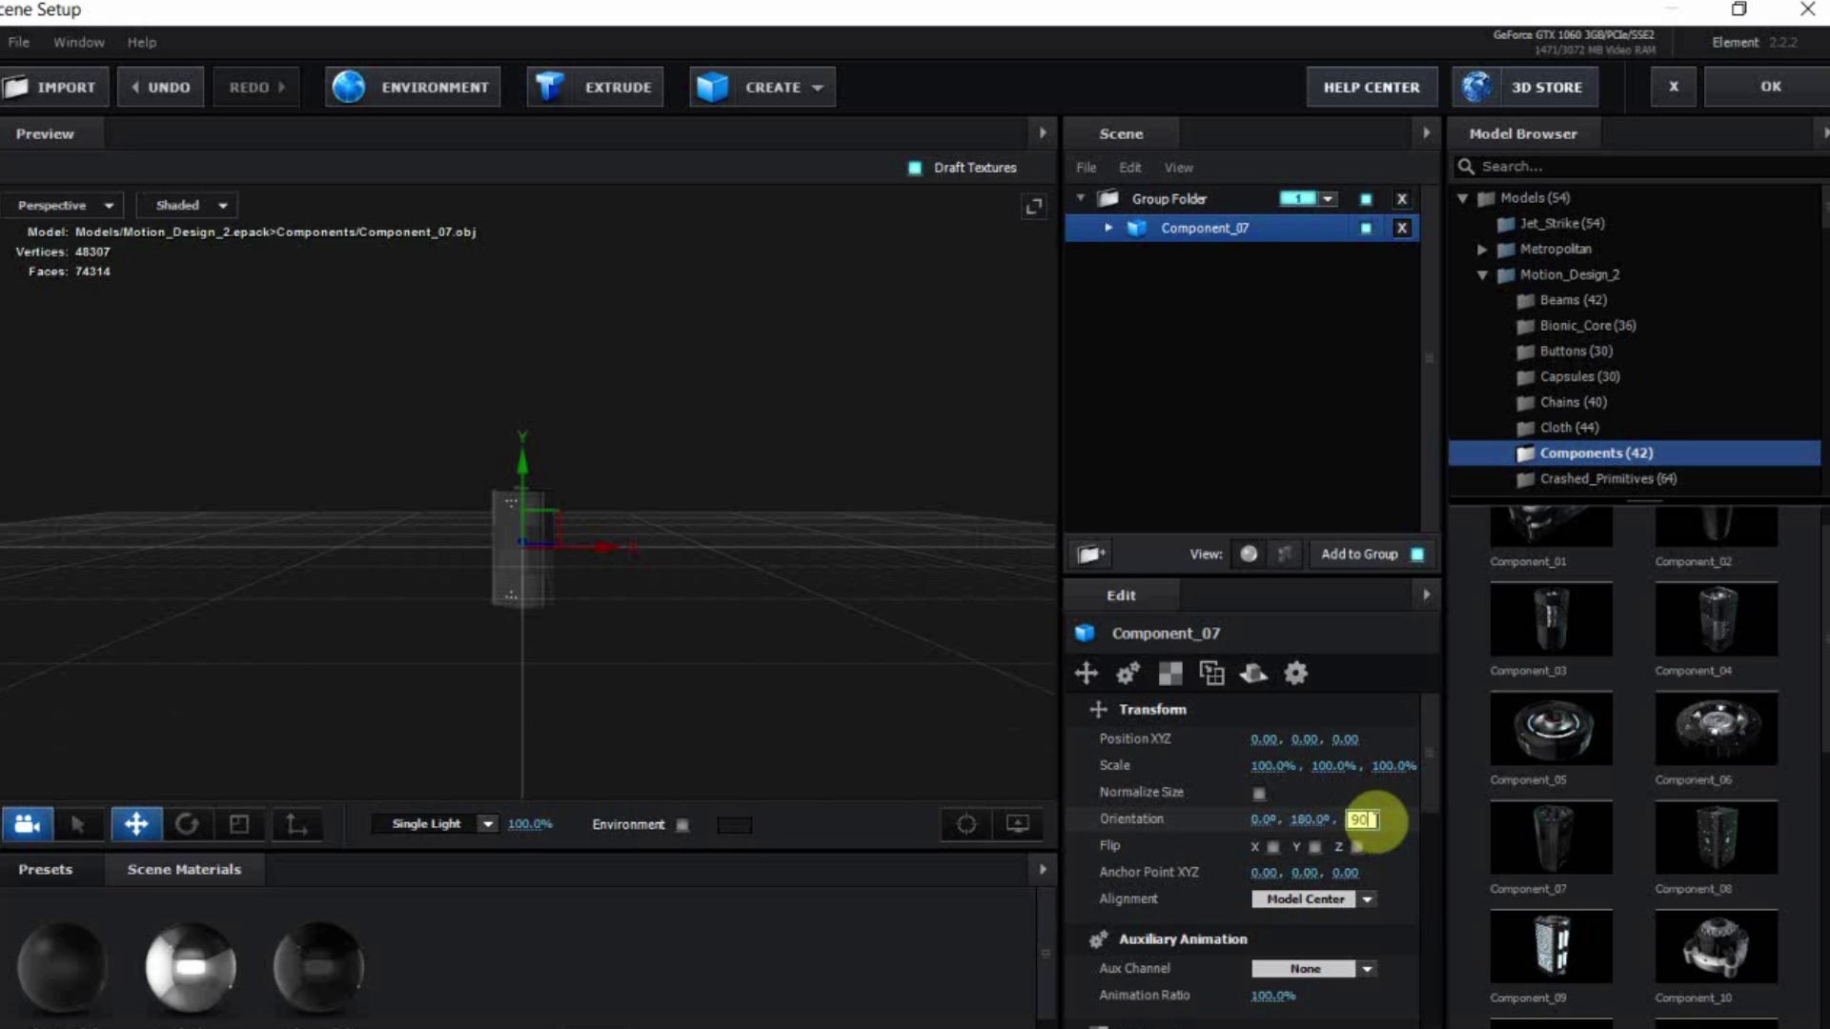
pyautogui.click(1179, 817)
pyautogui.moveTo(616, 638); pyautogui.dragTo(572, 748)
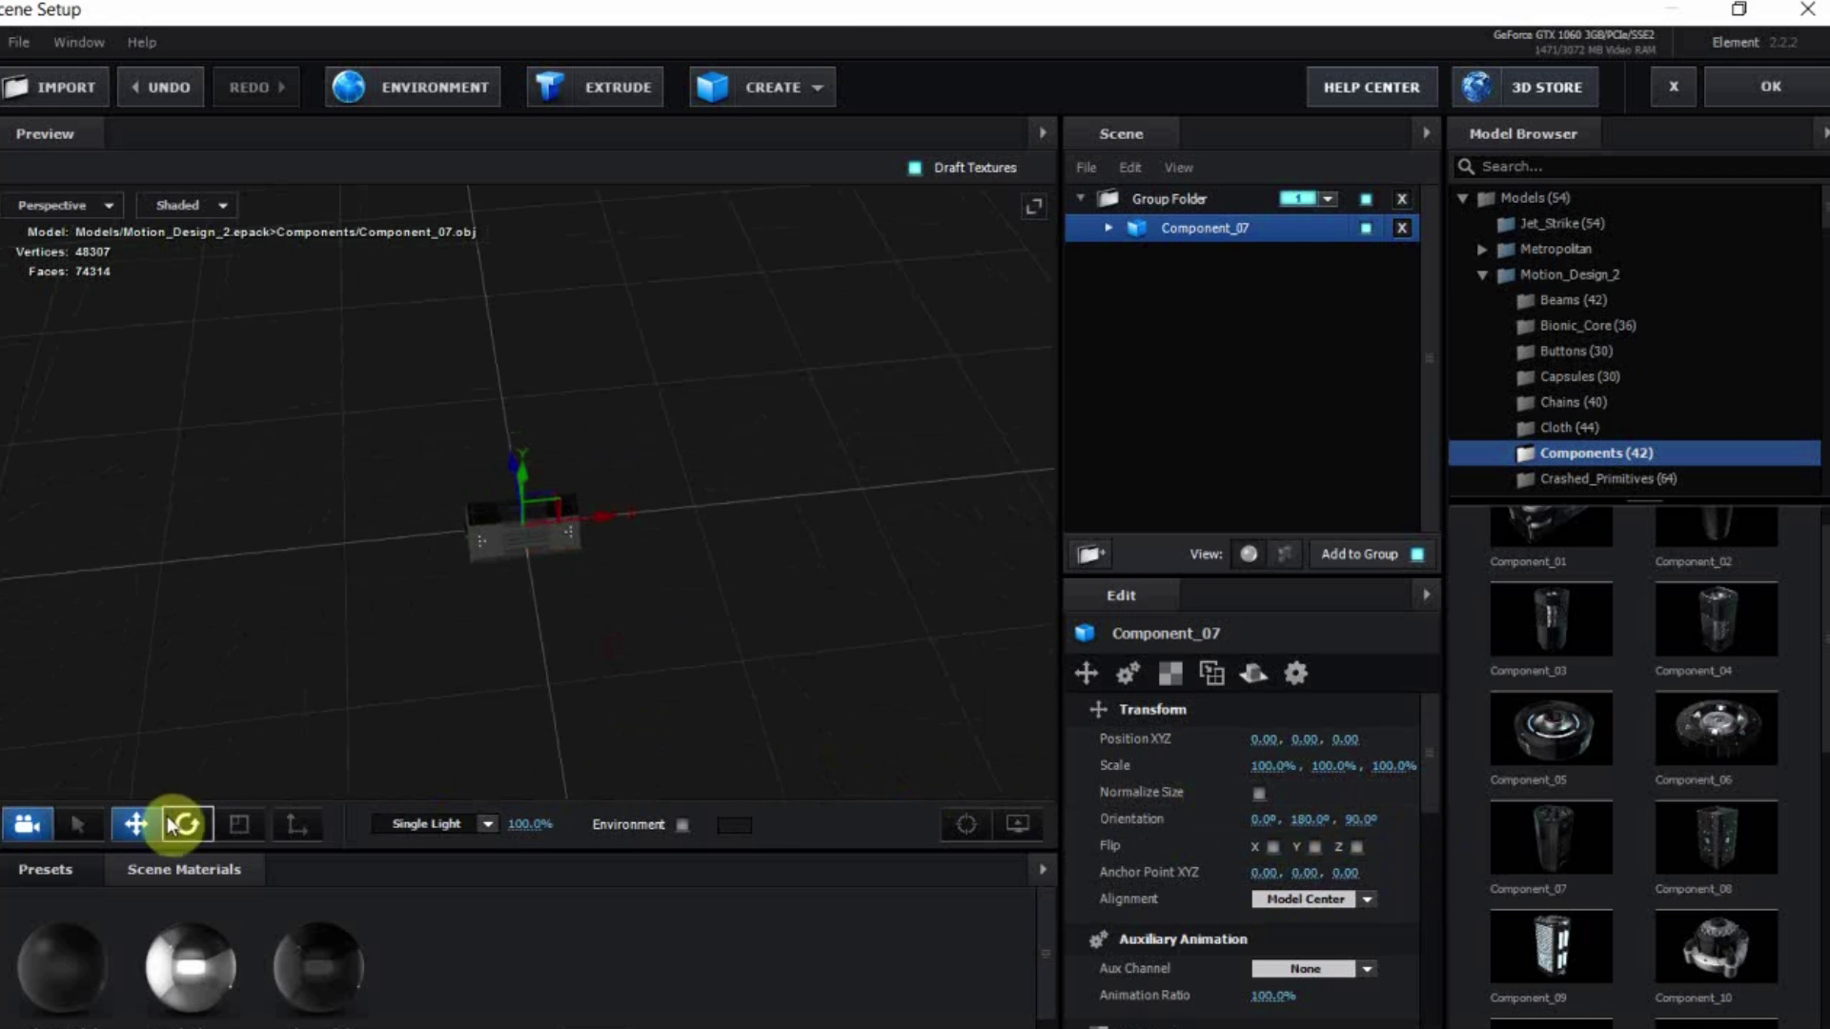
# Open the Concrete folder of the Pro_Shaders_2 material presets
pyautogui.click(29, 872)
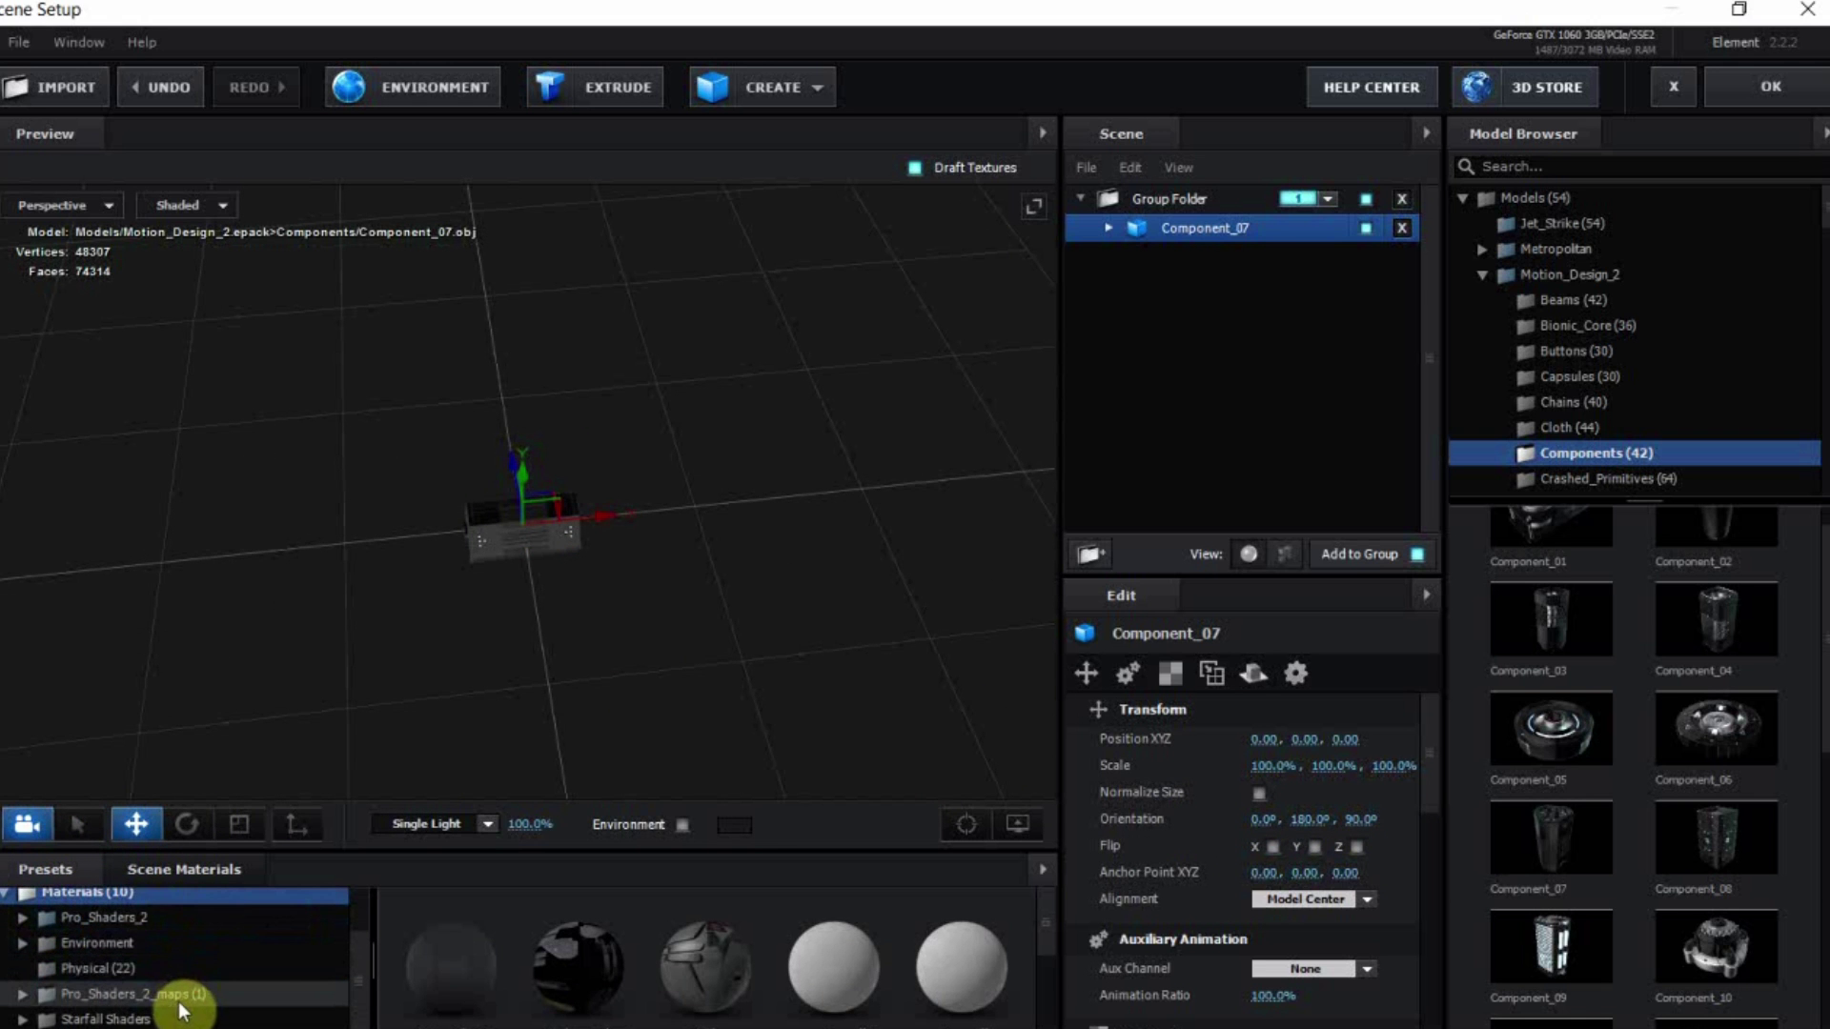
pyautogui.click(158, 982)
pyautogui.doubleClick(157, 983)
pyautogui.scroll(-2, 248, 983)
pyautogui.scroll(4, 246, 984)
pyautogui.doubleClick(177, 984)
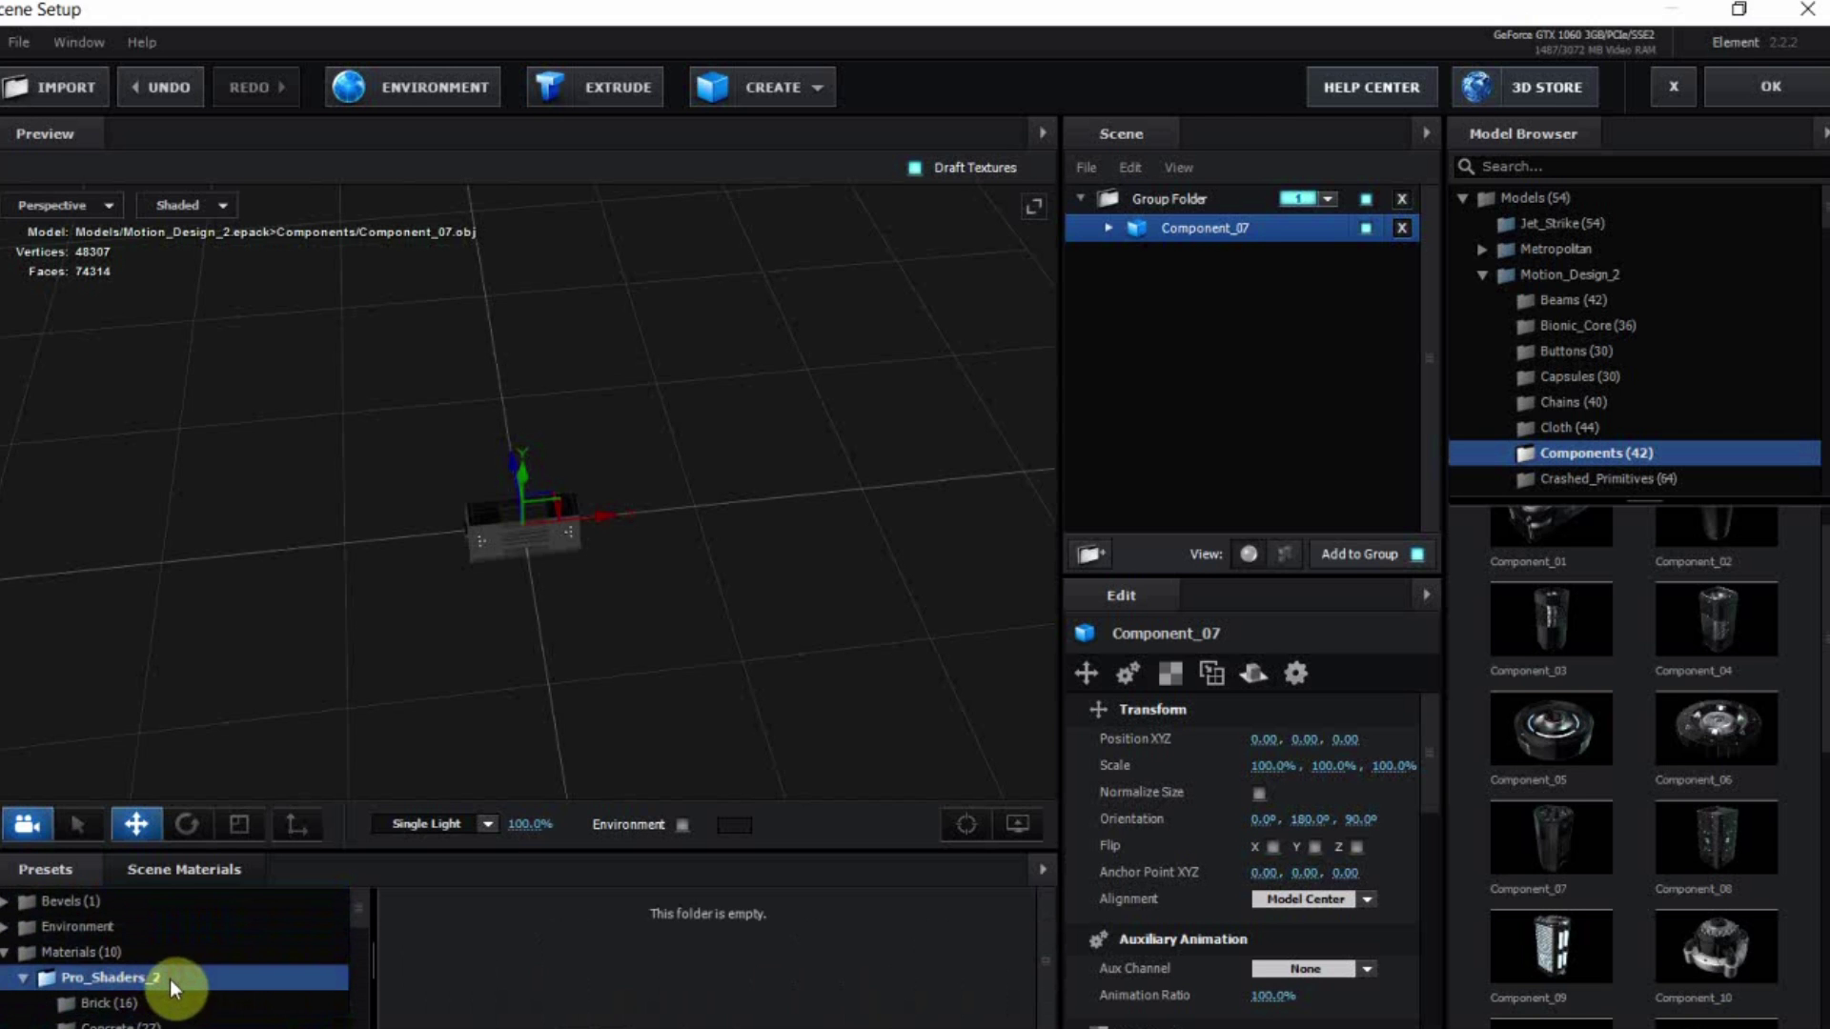
pyautogui.scroll(-2, 174, 1006)
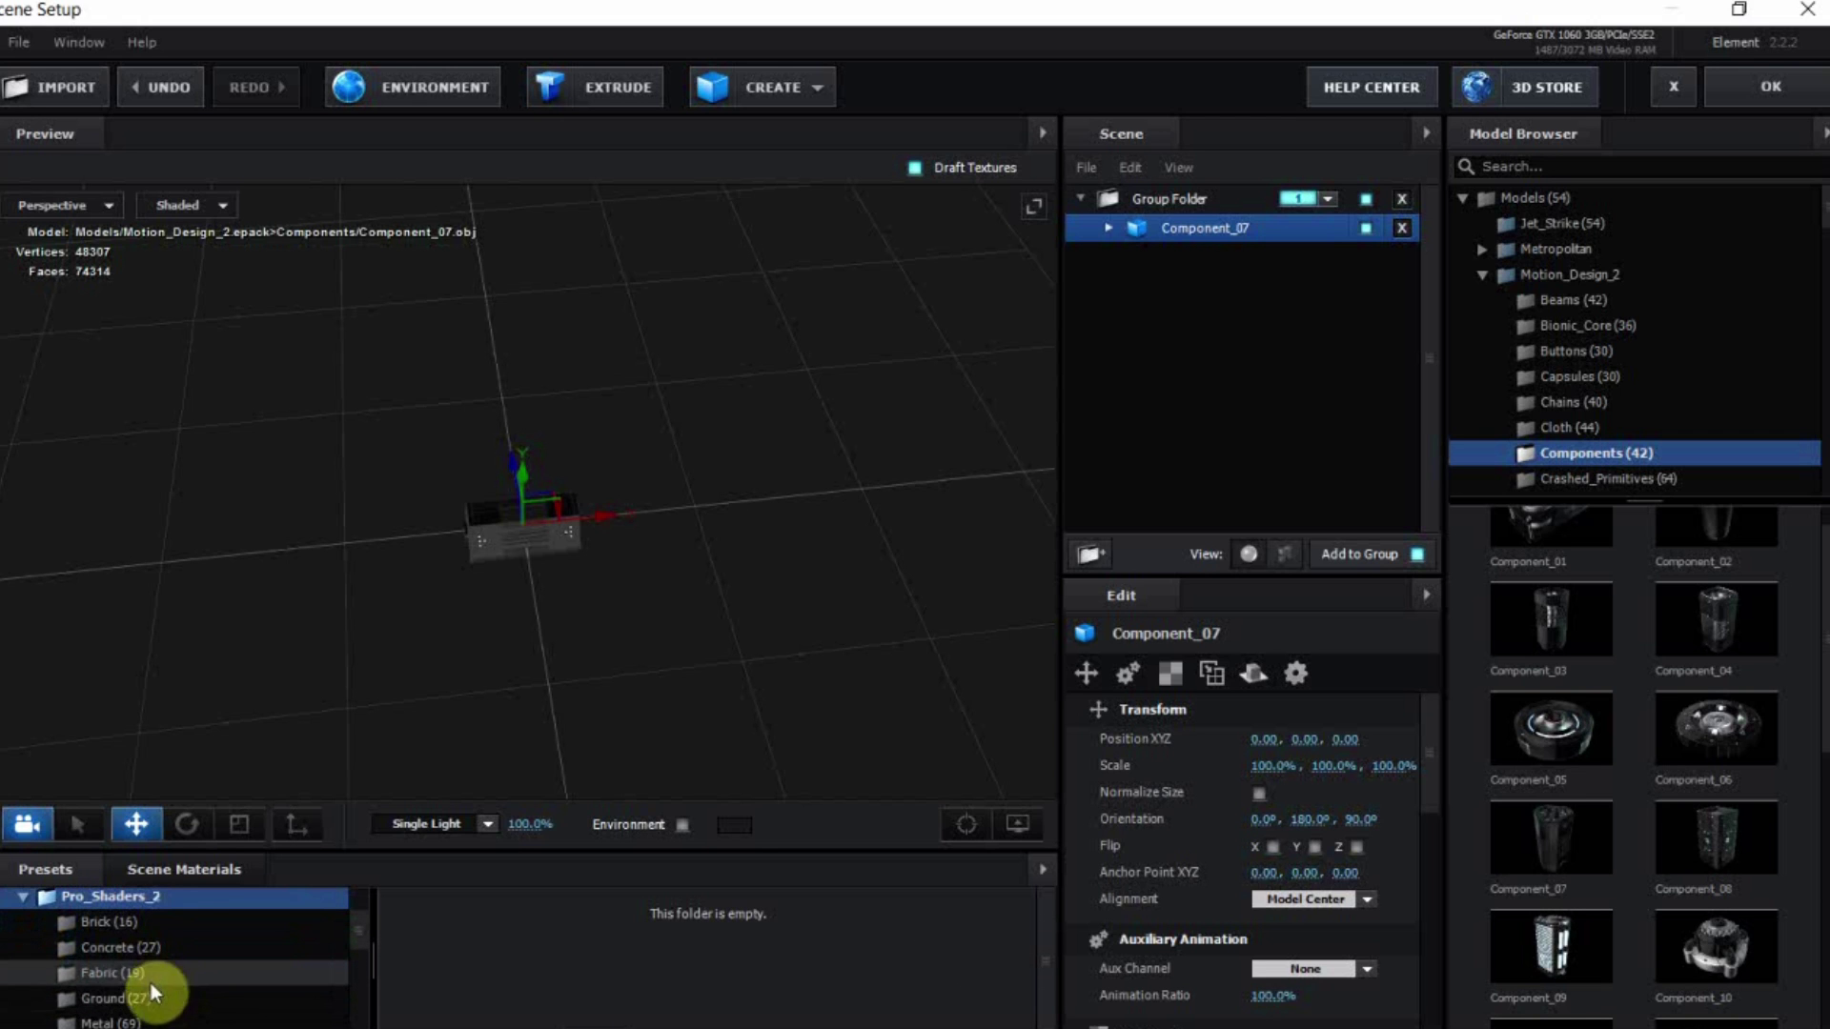
pyautogui.click(146, 957)
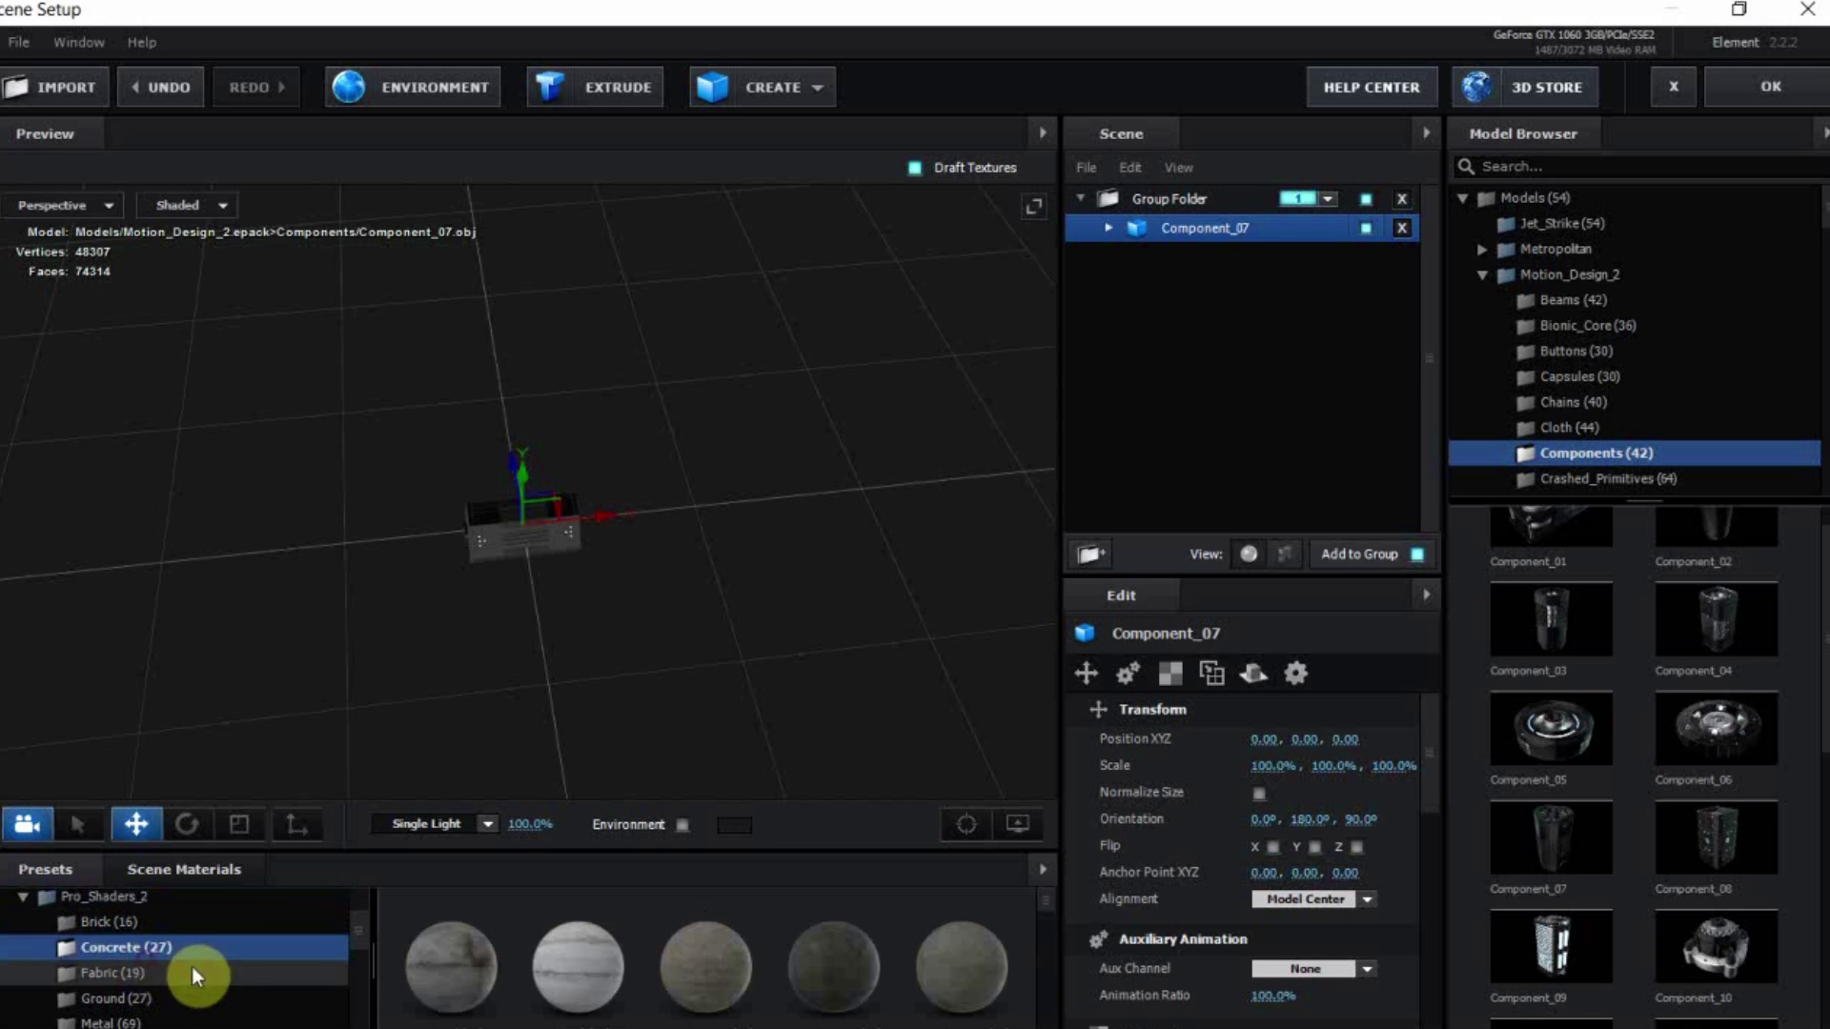
# Apply the first concrete_smooth material to Component_07's main body and the second concrete_smooth material to its dark middle section
pyautogui.scroll(-1, 713, 987)
pyautogui.scroll(-1, 712, 987)
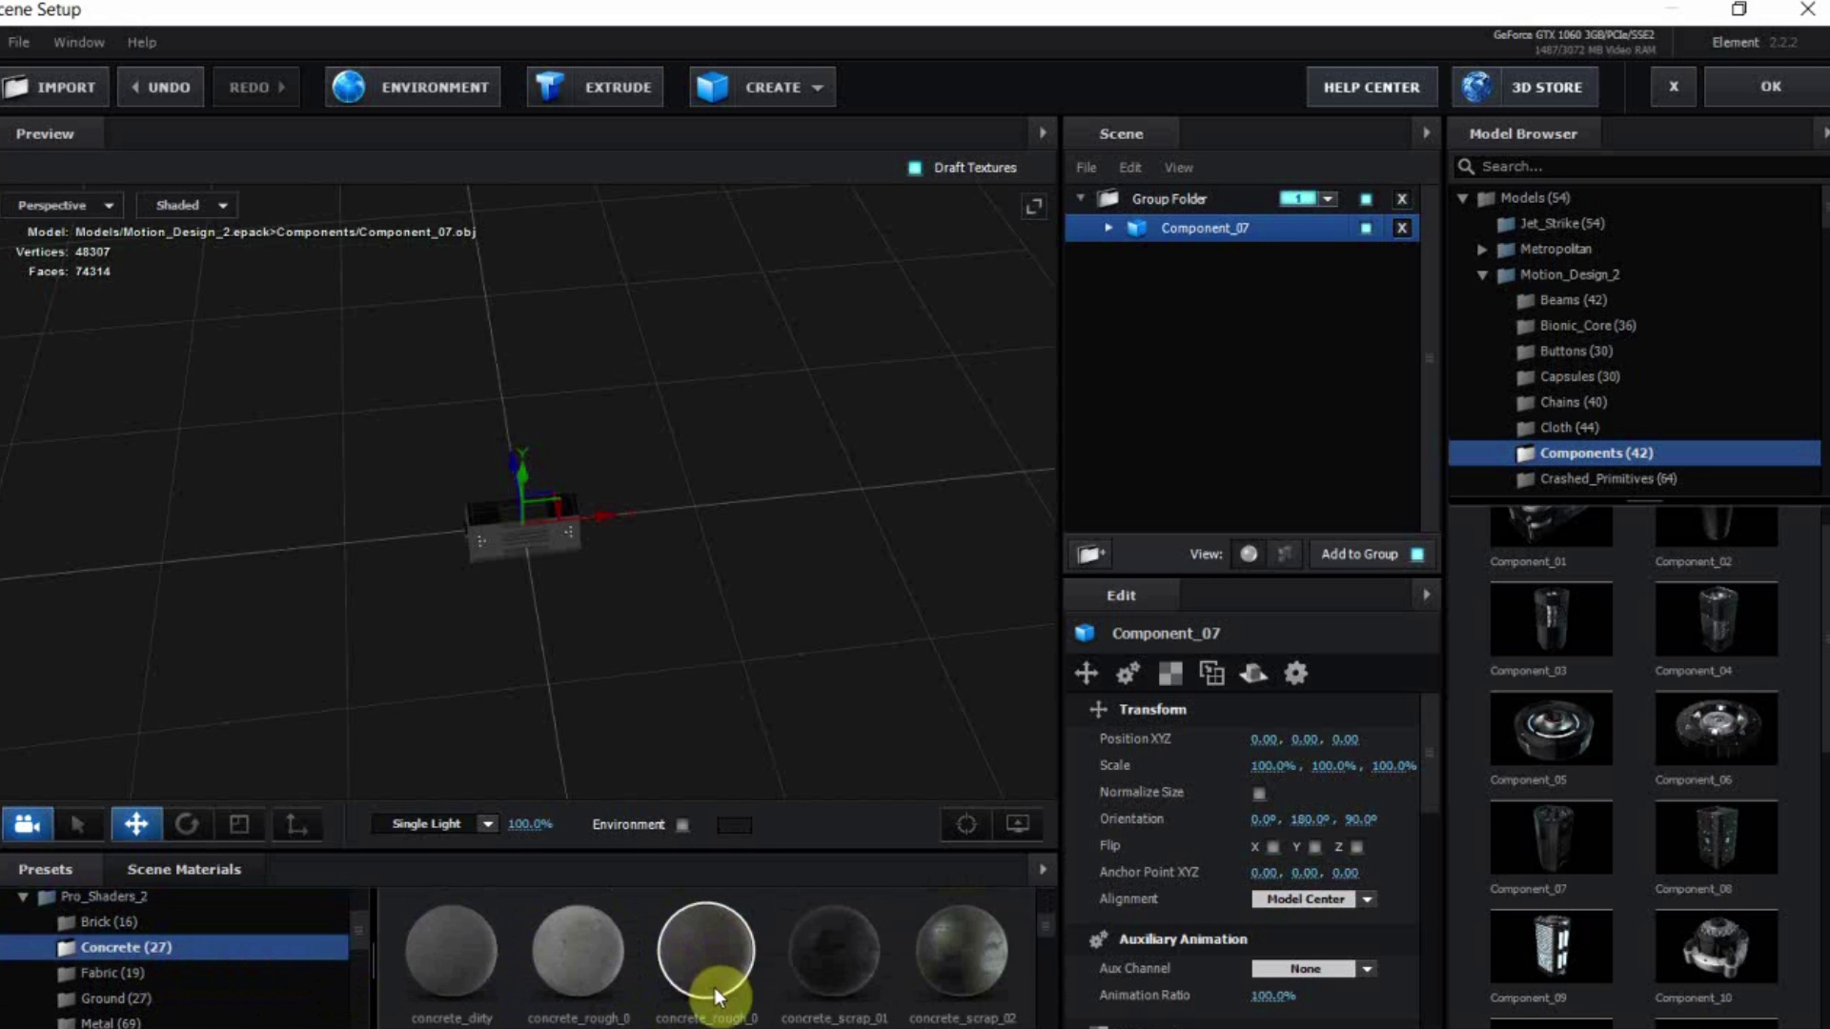
pyautogui.scroll(-2, 632, 976)
pyautogui.scroll(-1, 632, 976)
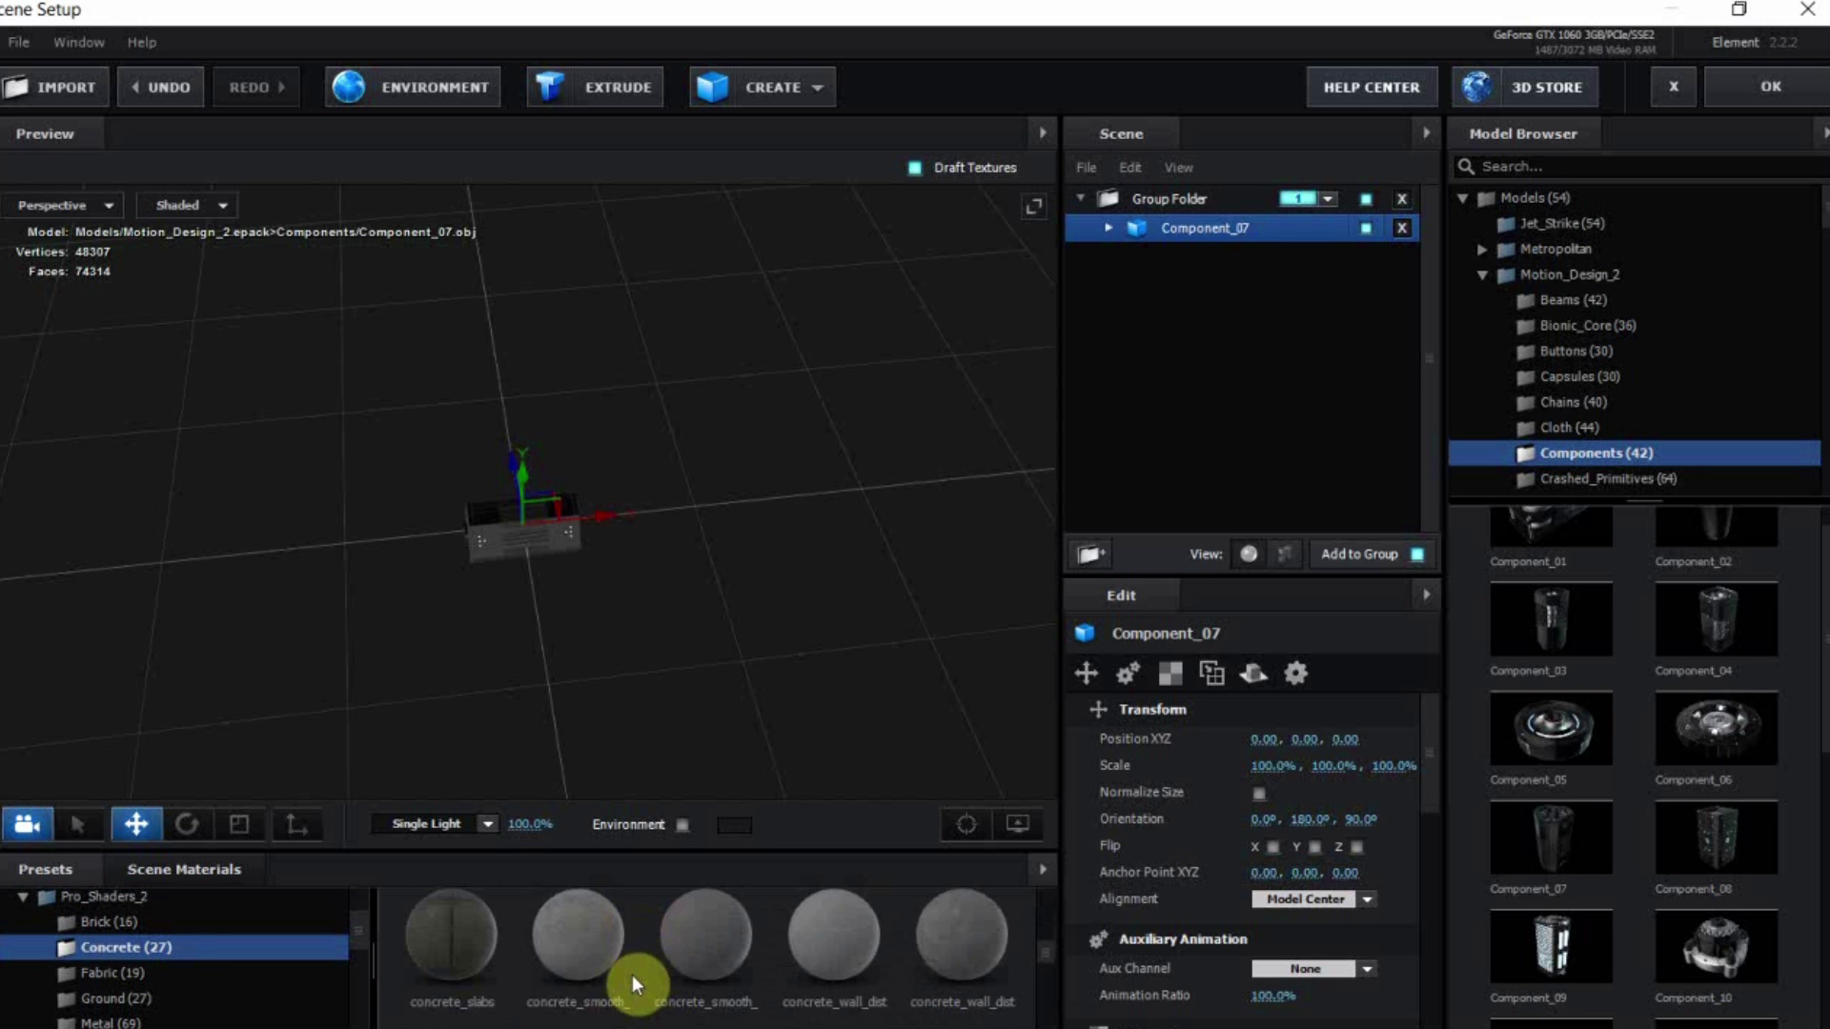
pyautogui.moveTo(558, 941)
pyautogui.mouseDown()
pyautogui.moveTo(540, 921)
pyautogui.moveTo(554, 973)
pyautogui.mouseUp()
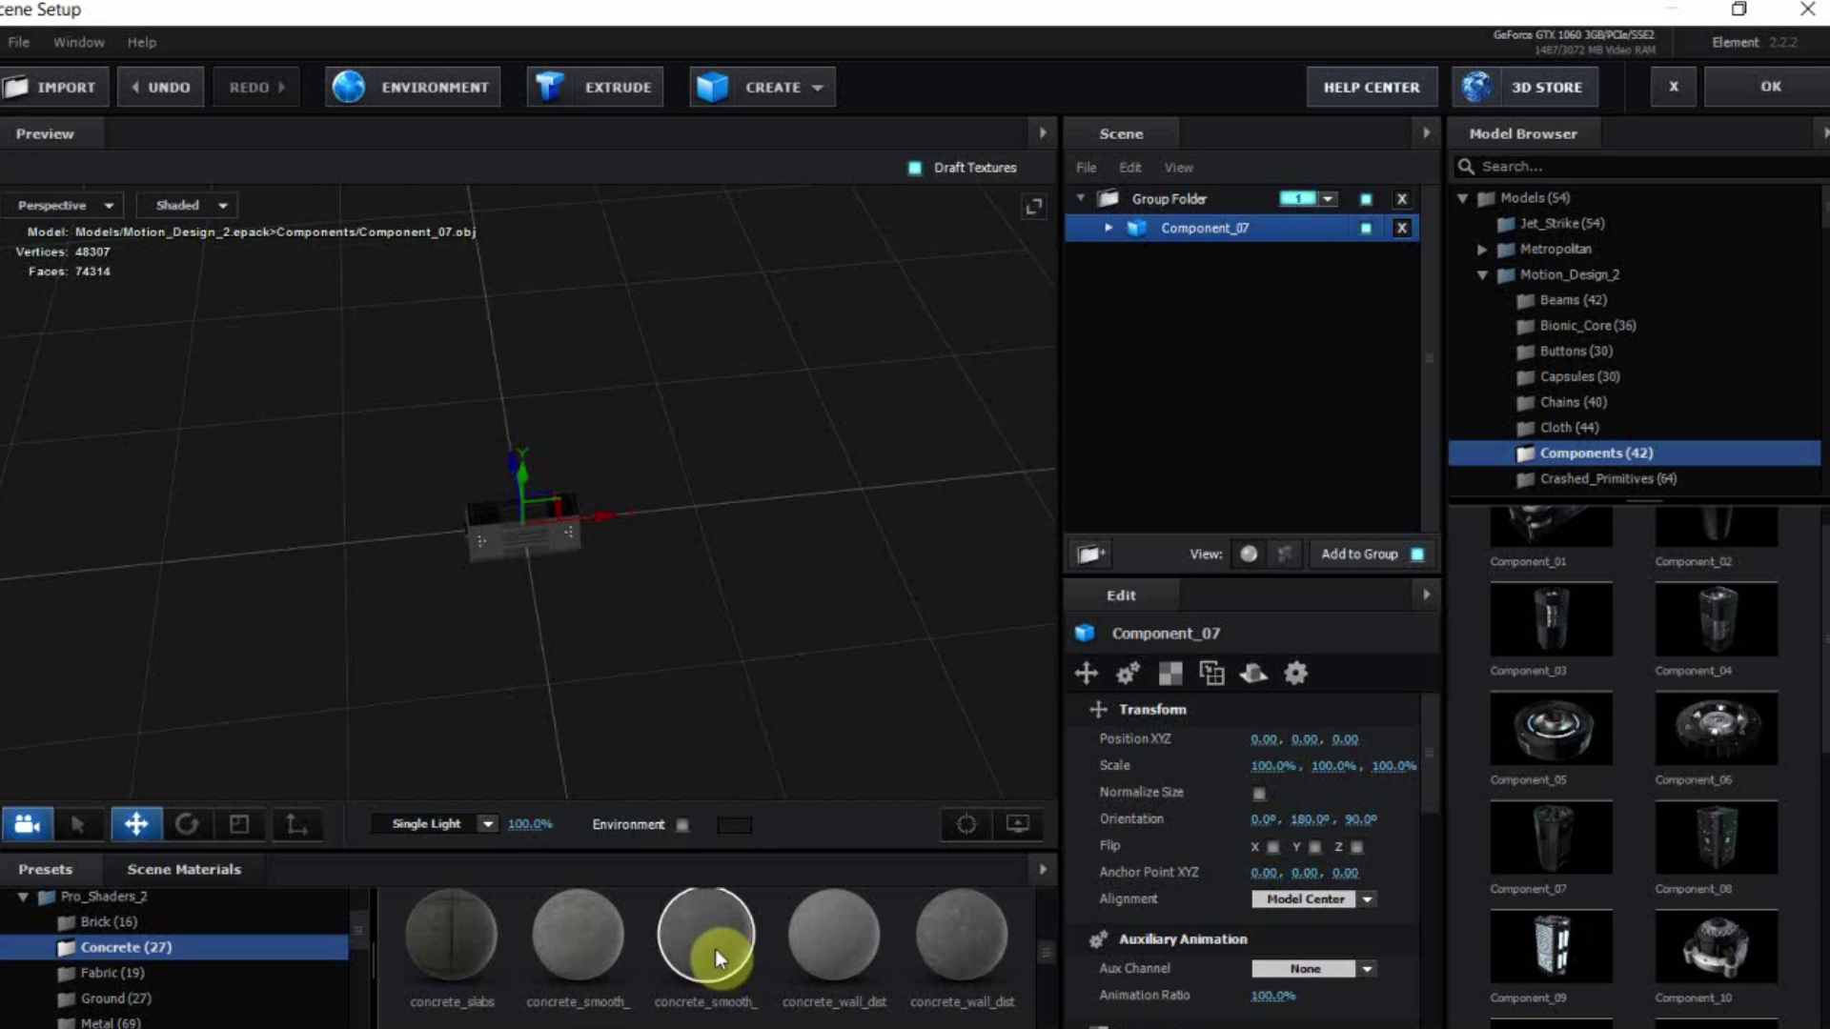
pyautogui.click(962, 826)
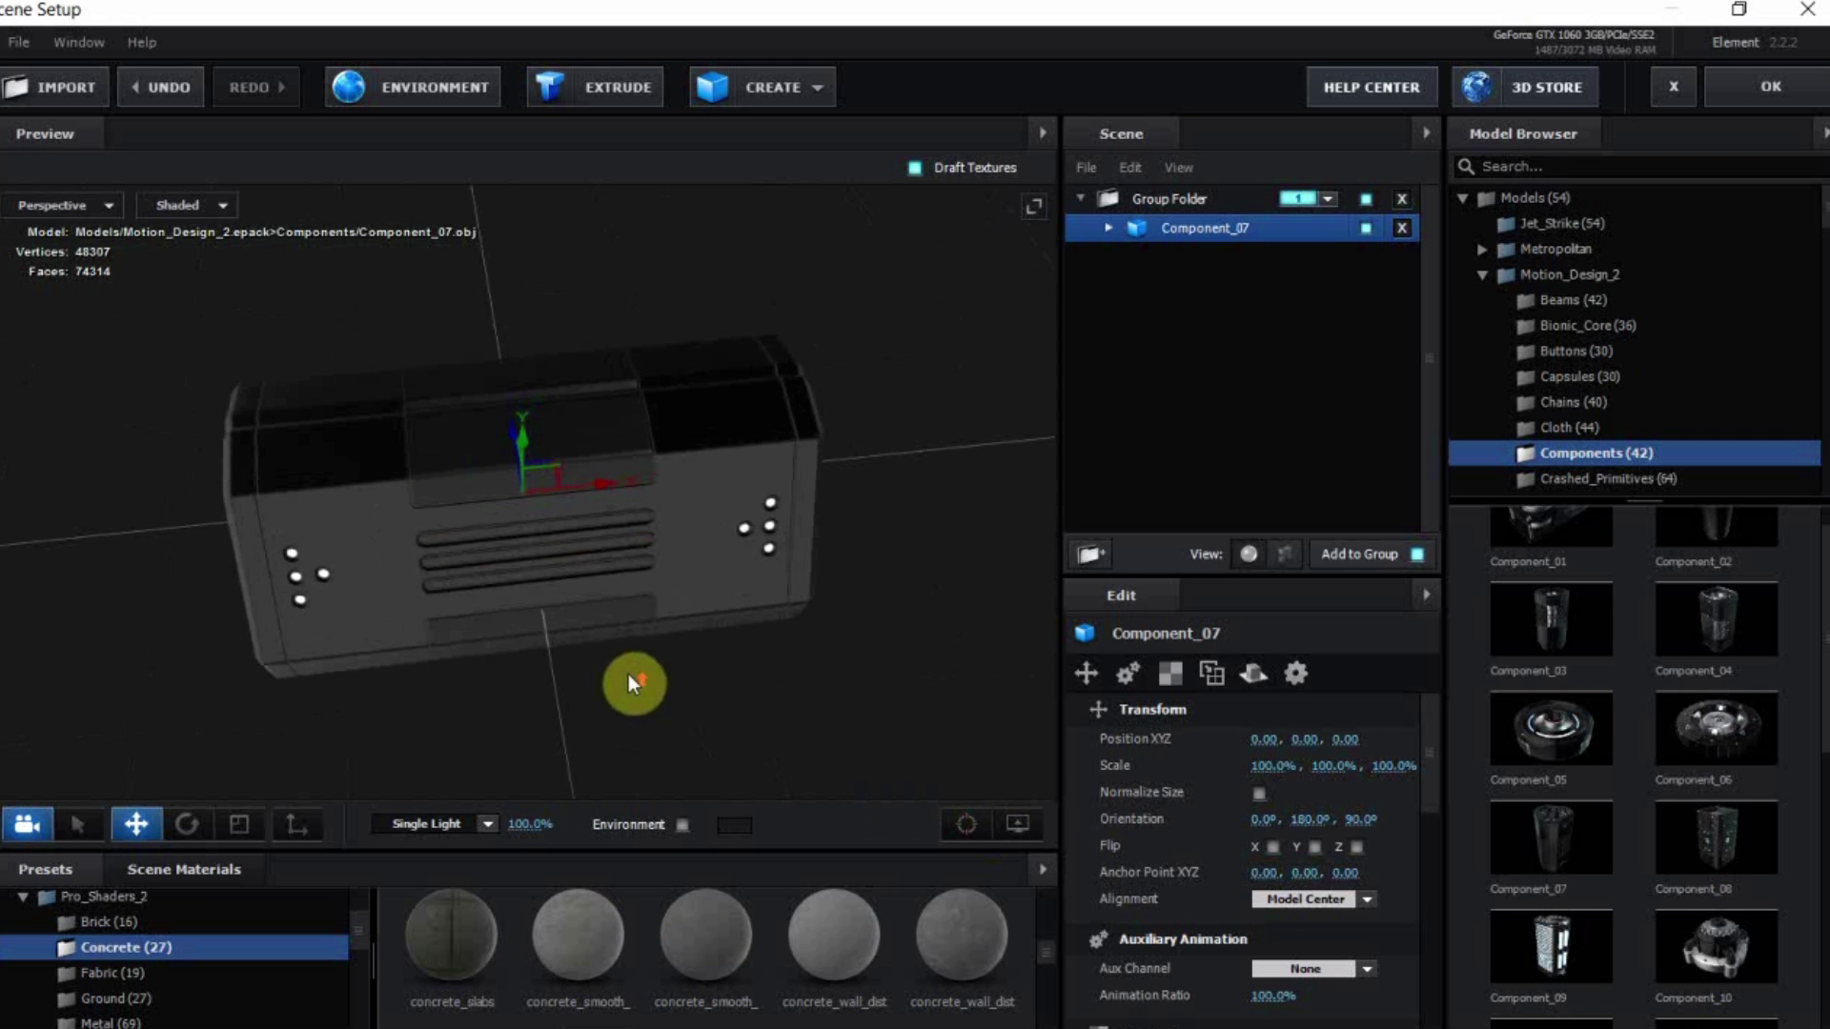
pyautogui.moveTo(604, 941); pyautogui.dragTo(351, 504)
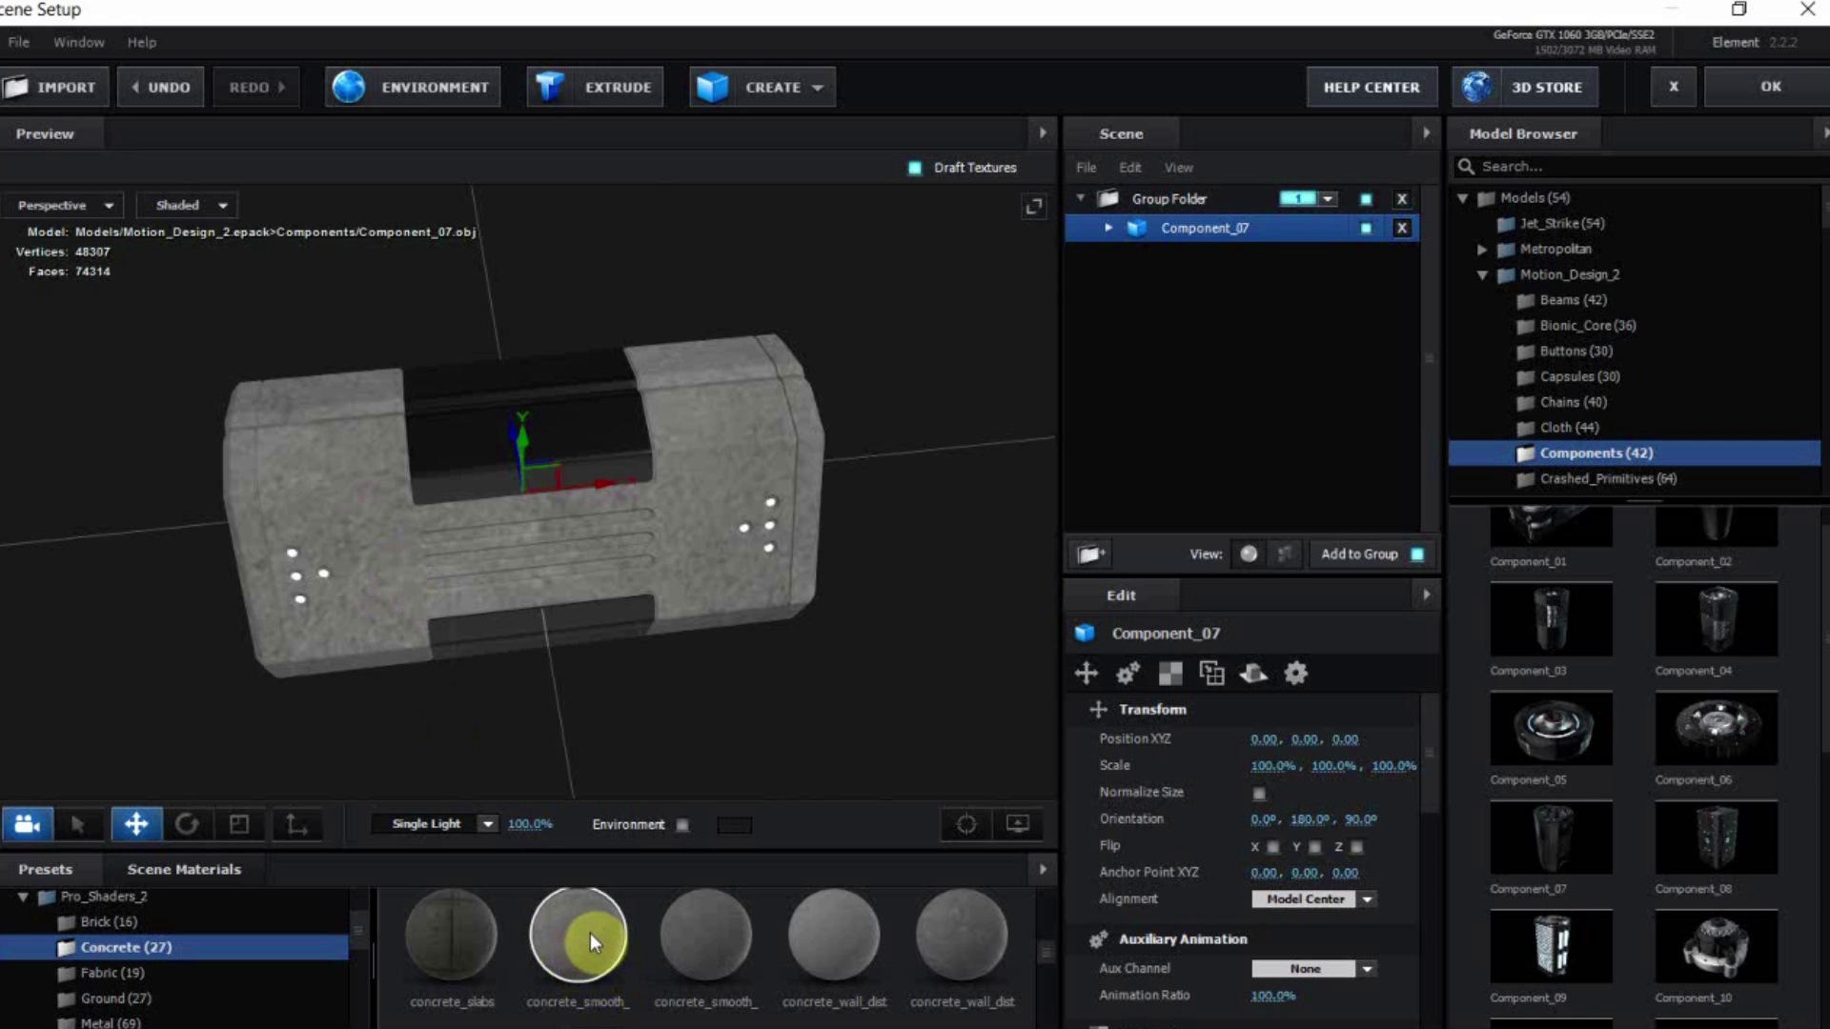
pyautogui.moveTo(686, 919); pyautogui.dragTo(535, 473)
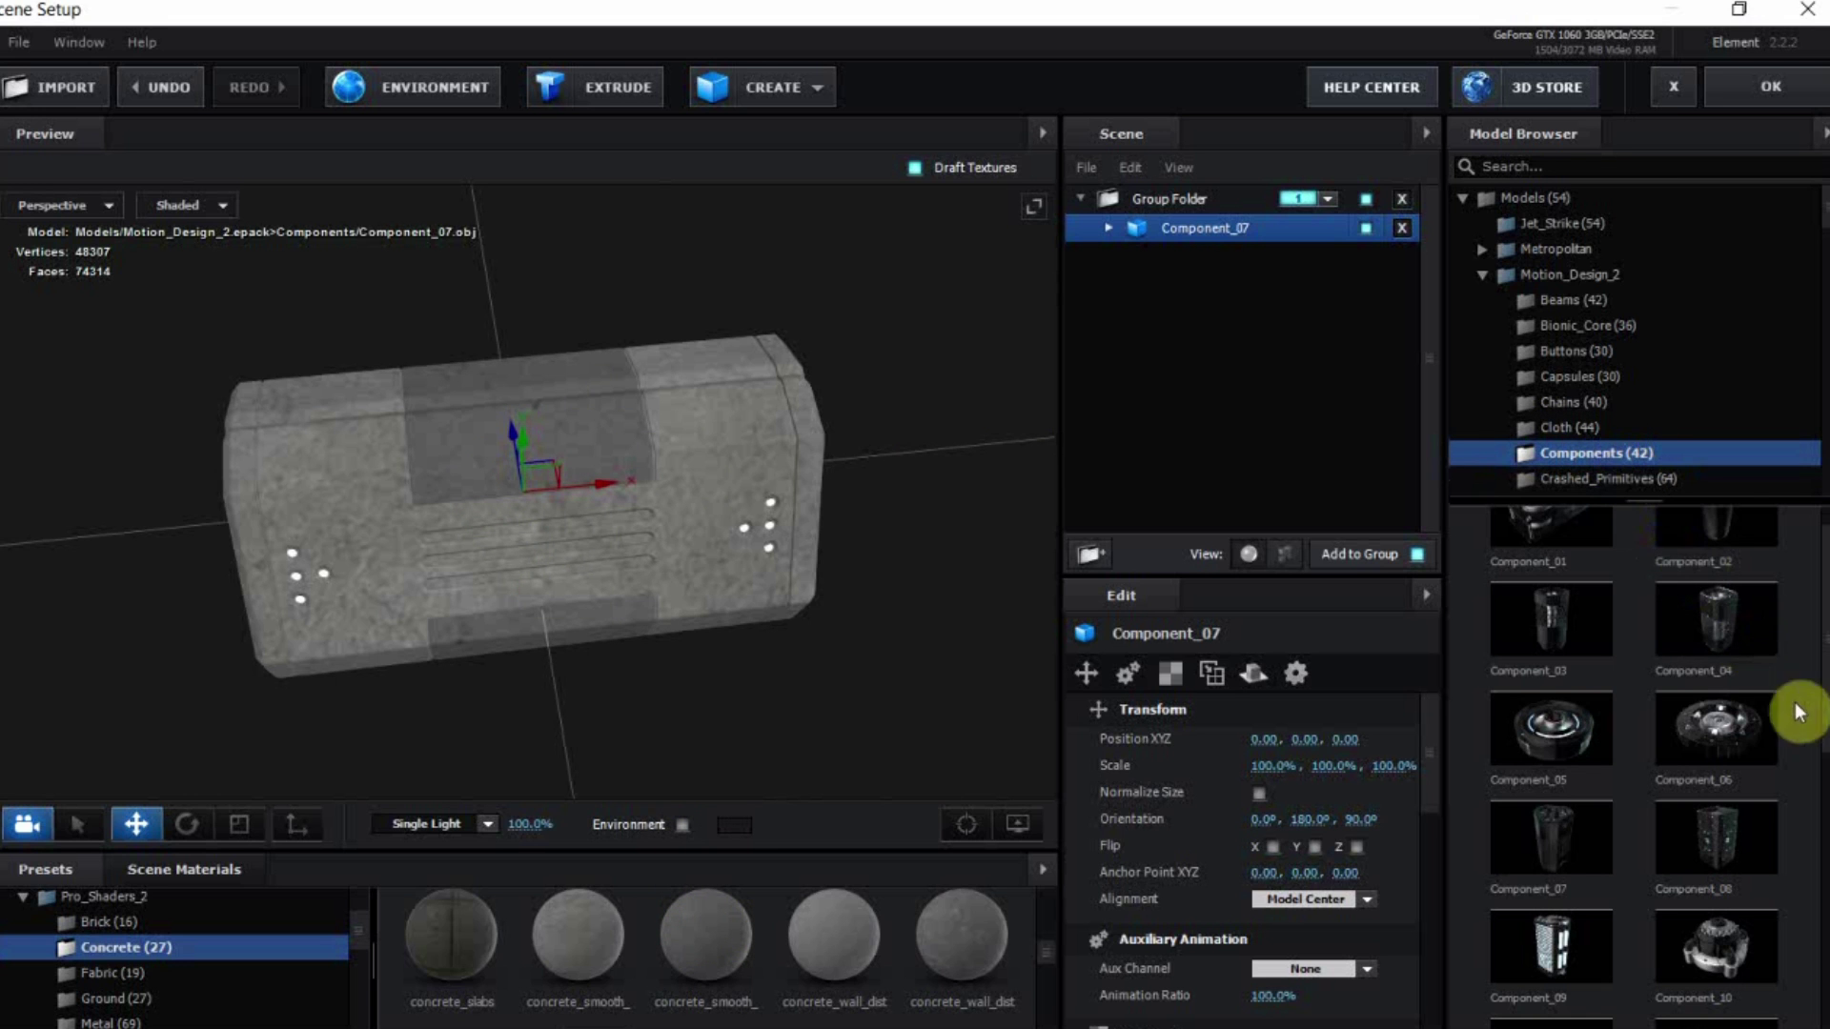
# Stretch Component_07 along its length to a Y scale of about 130%
pyautogui.scroll(-3, 1809, 748)
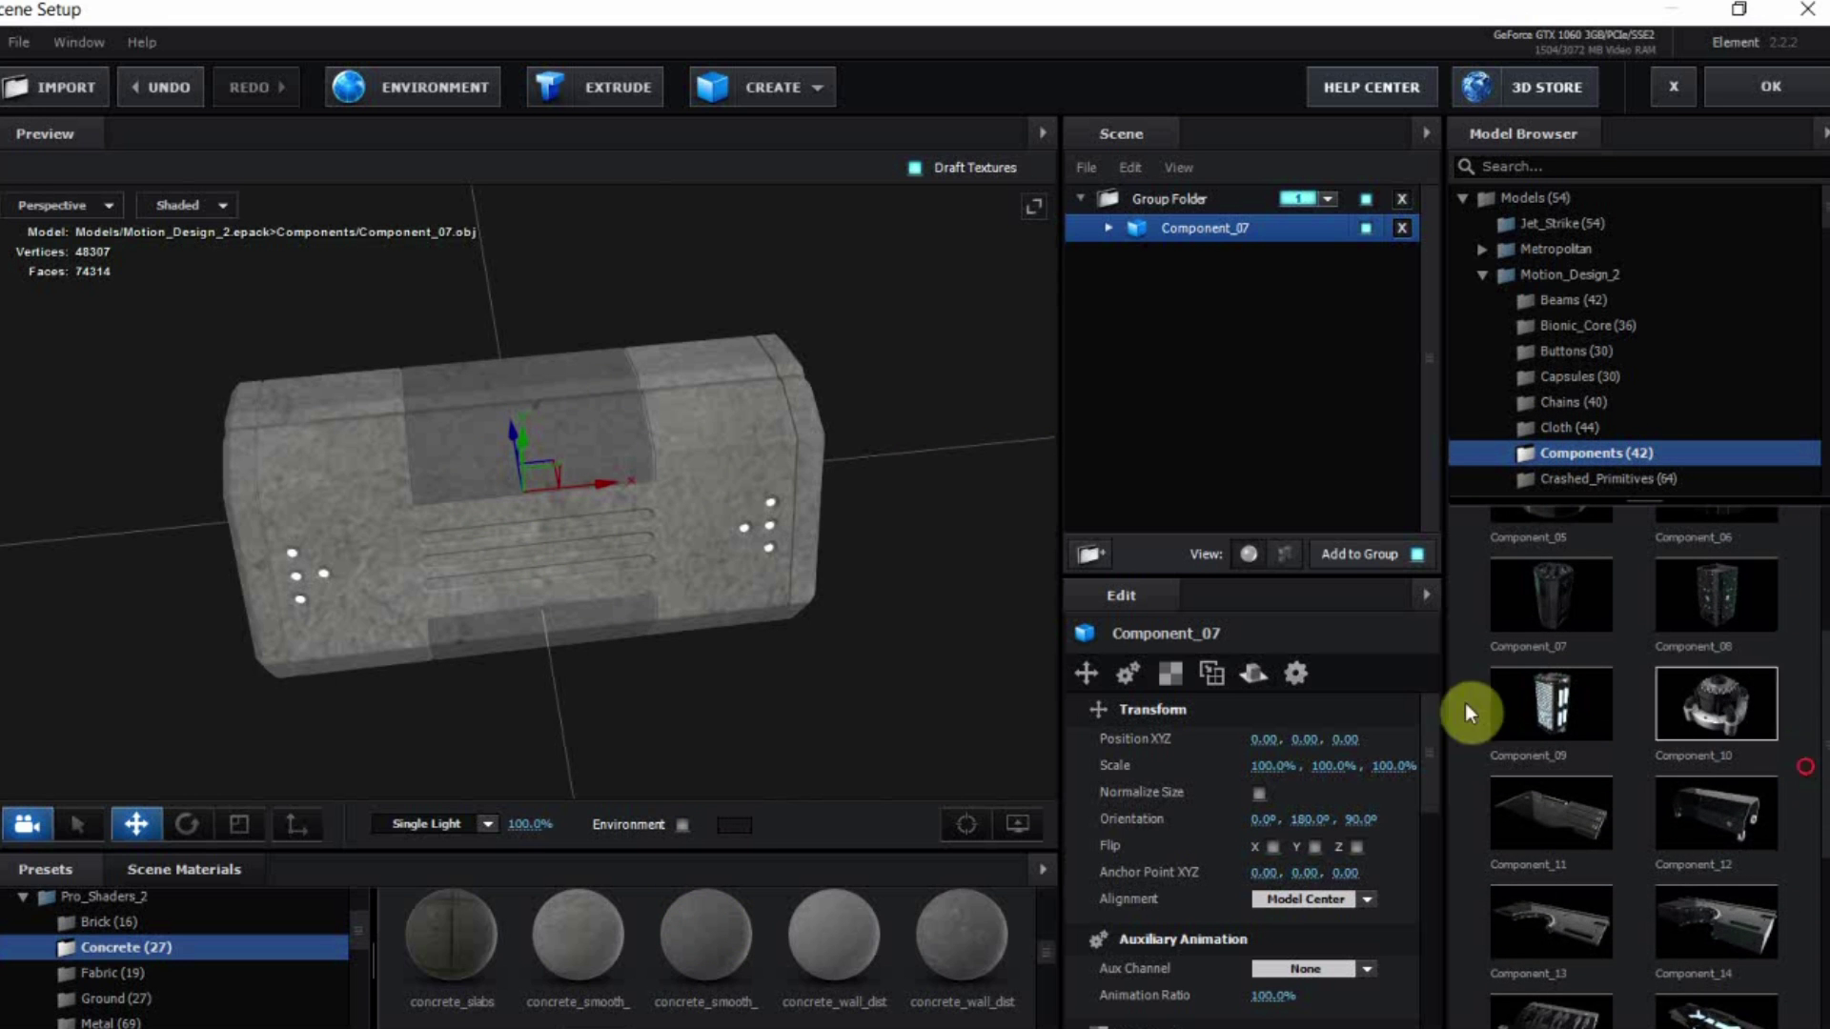
pyautogui.scroll(-2, 866, 523)
pyautogui.click(240, 827)
pyautogui.moveTo(596, 589); pyautogui.dragTo(831, 573)
# Enlarge Component_07 proportionally by setting its X scale to 110%
pyautogui.click(1264, 768)
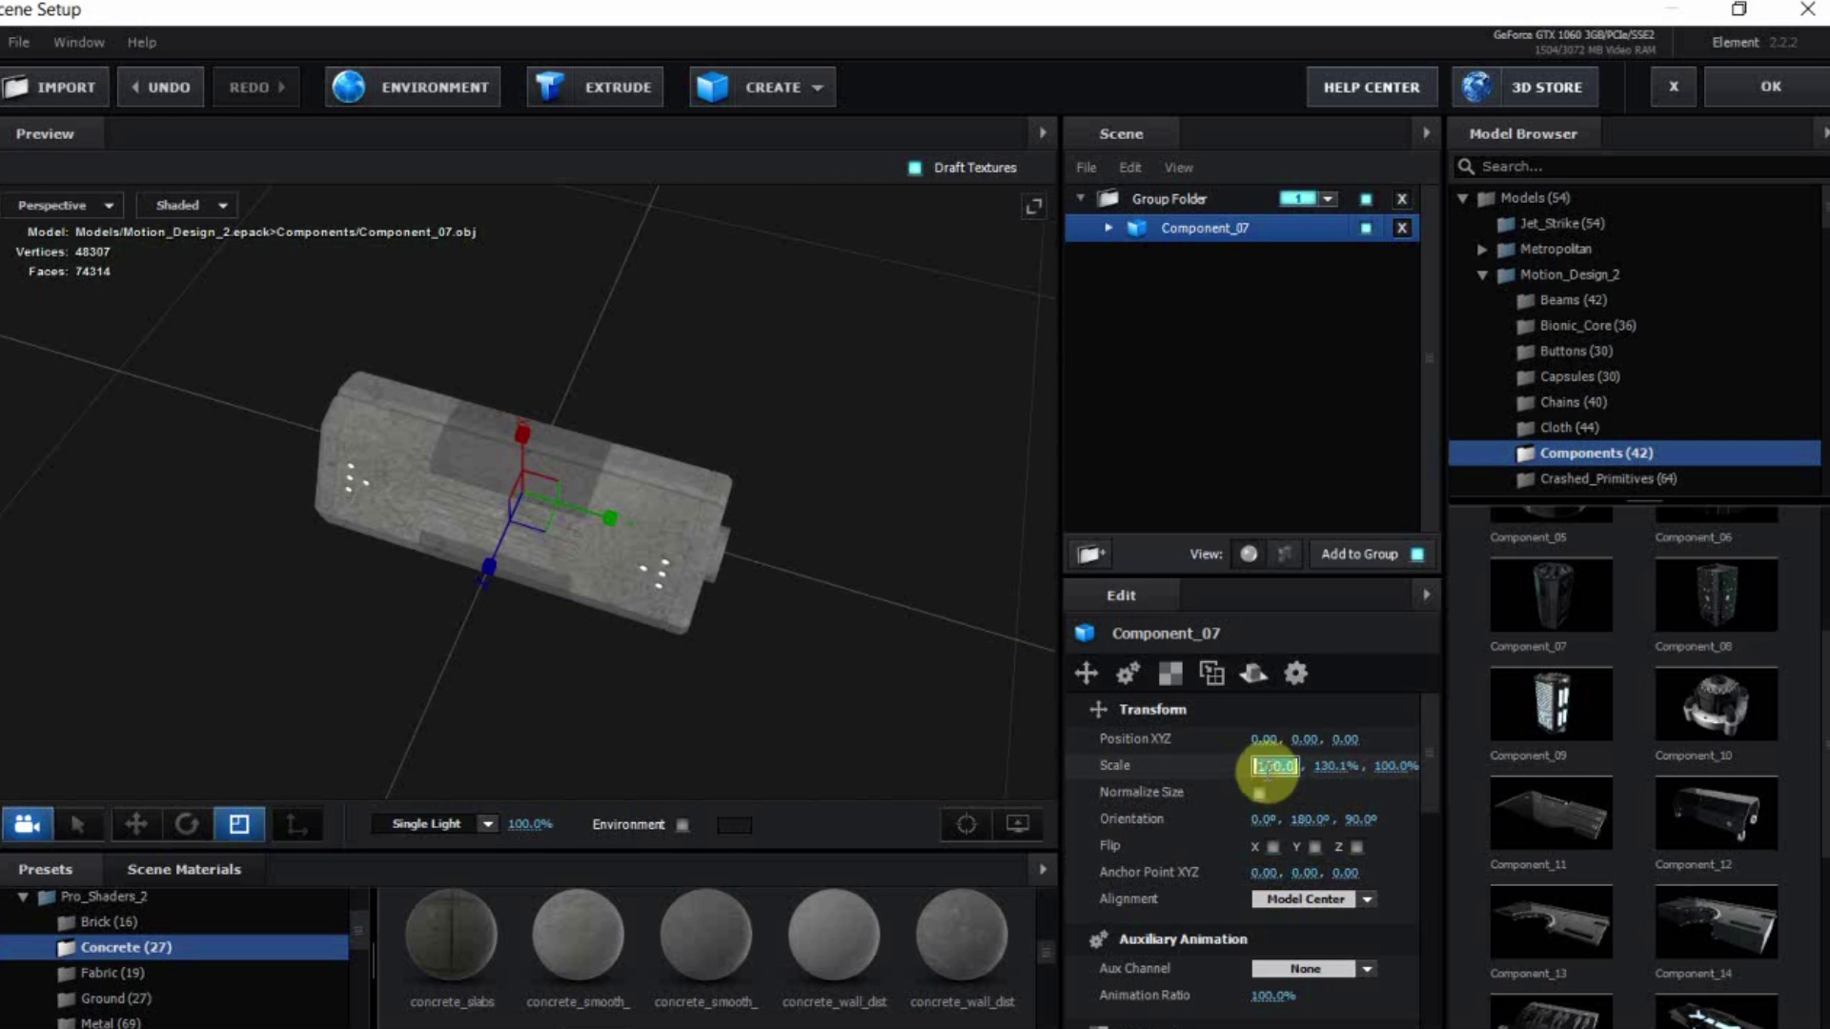
pyautogui.write('110')
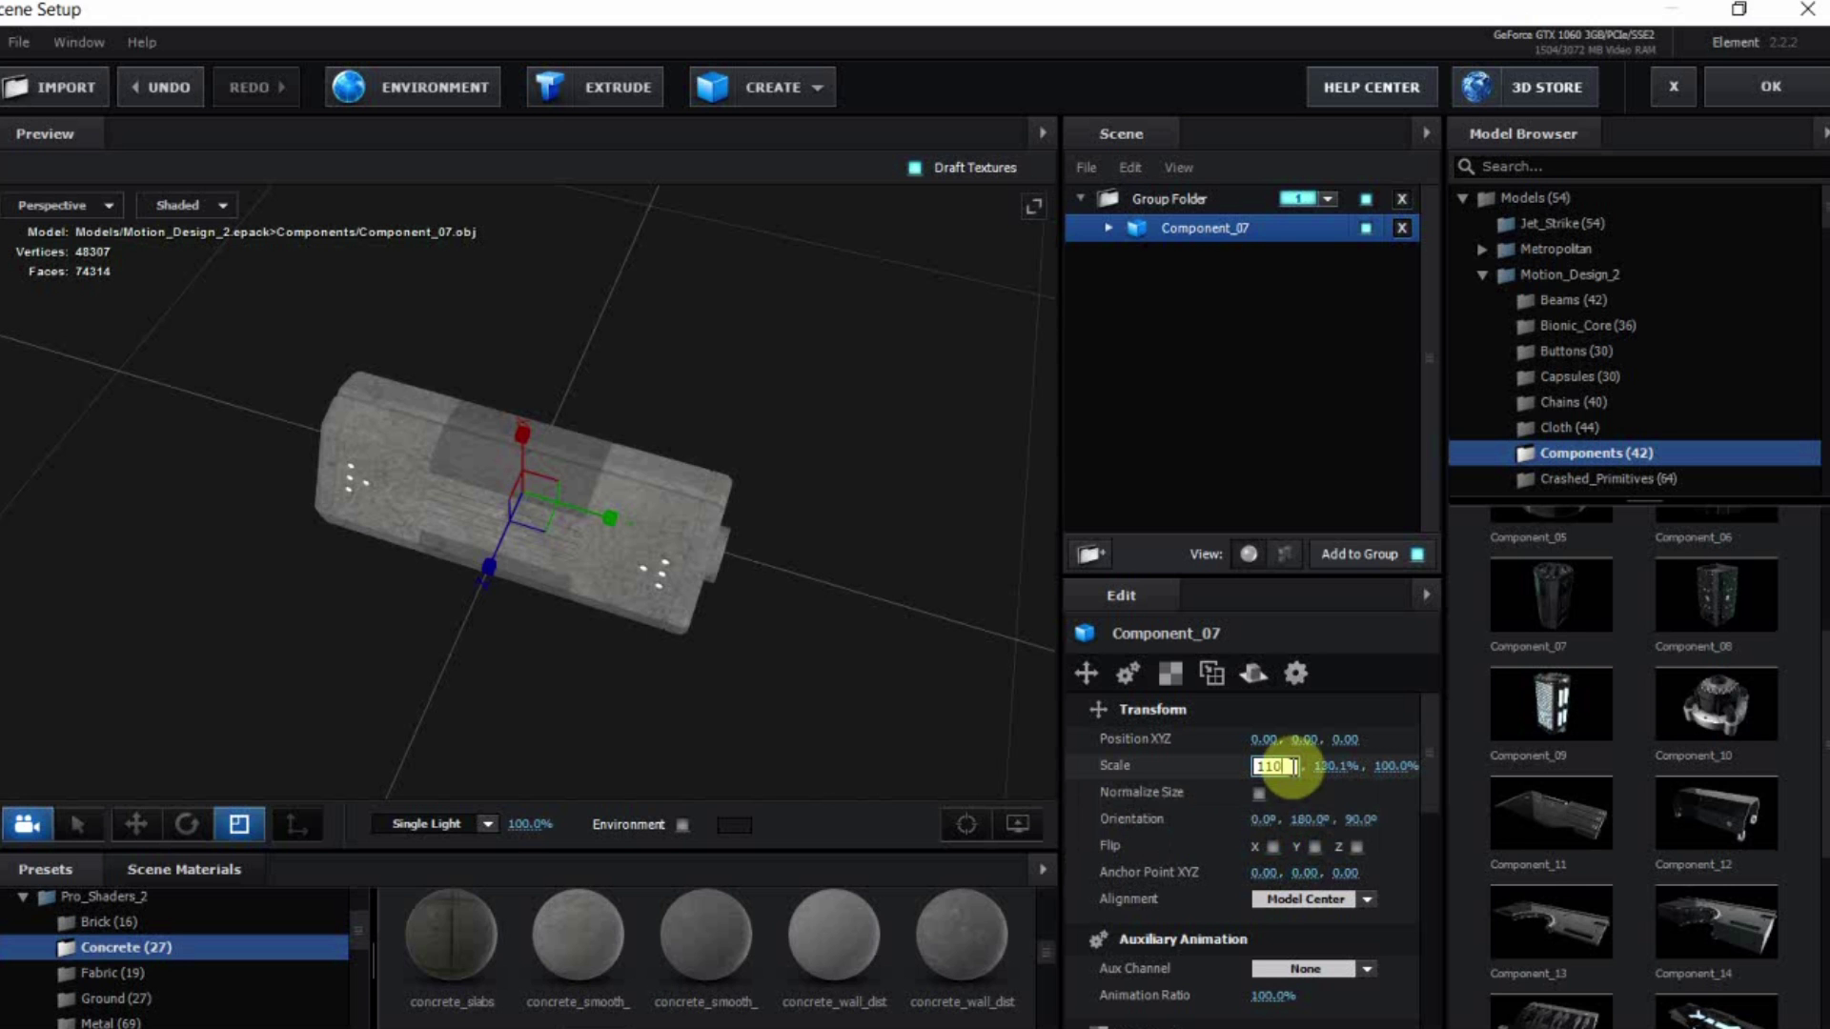
pyautogui.press('Return')
# Add the Component_18 model to the scene and set its Y orientation to 90°
pyautogui.moveTo(751, 641); pyautogui.dragTo(865, 554)
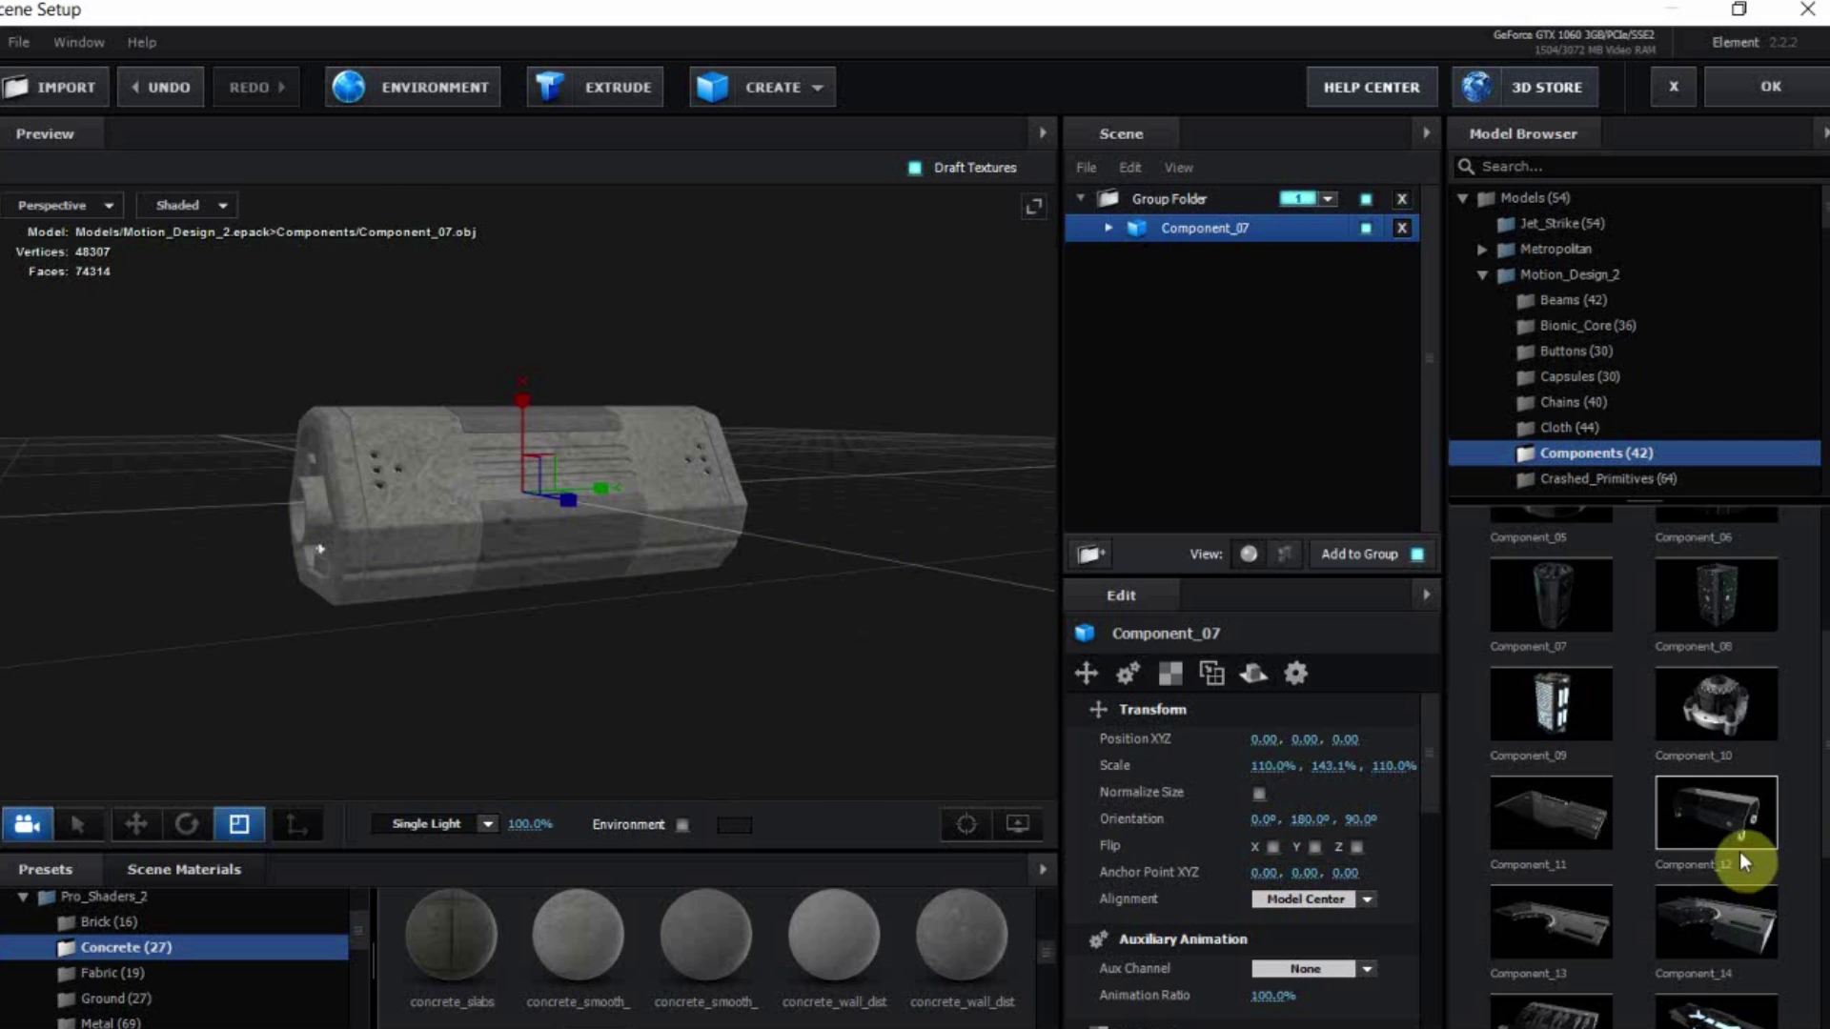
pyautogui.scroll(-4, 1682, 817)
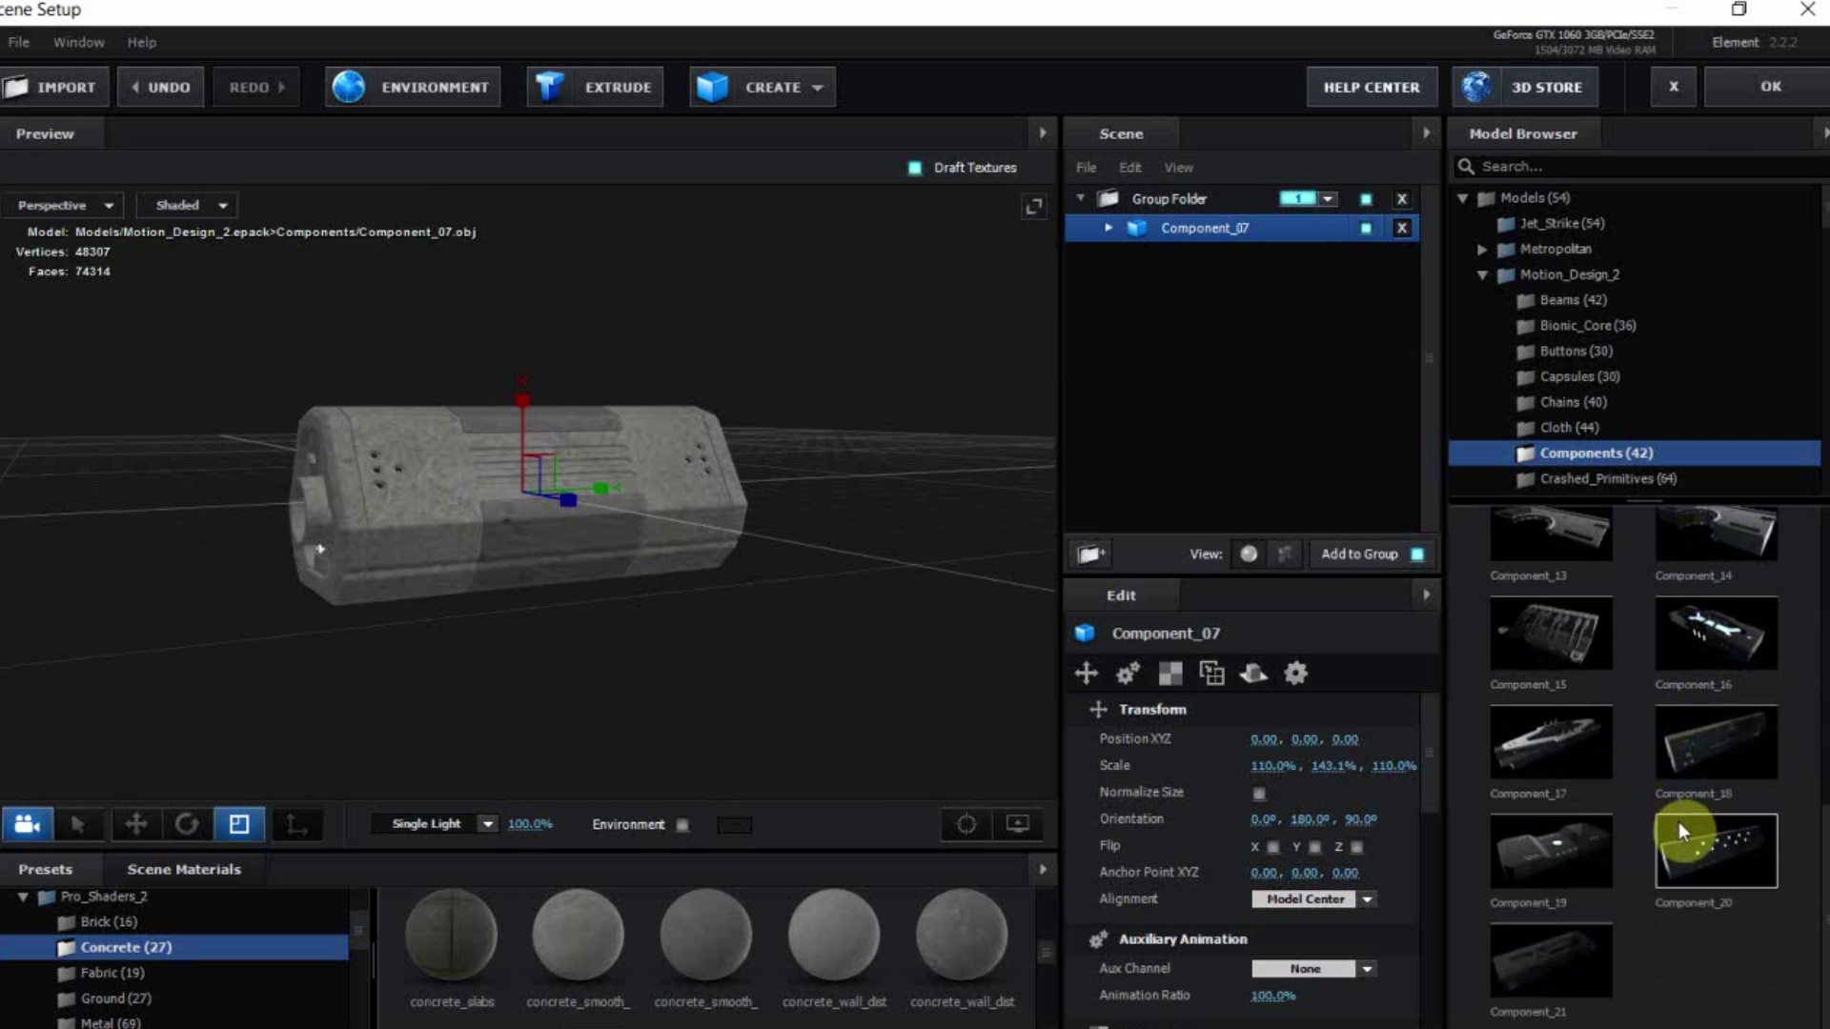
pyautogui.click(1734, 772)
pyautogui.moveTo(810, 619); pyautogui.dragTo(981, 675)
pyautogui.click(1312, 818)
pyautogui.write('90')
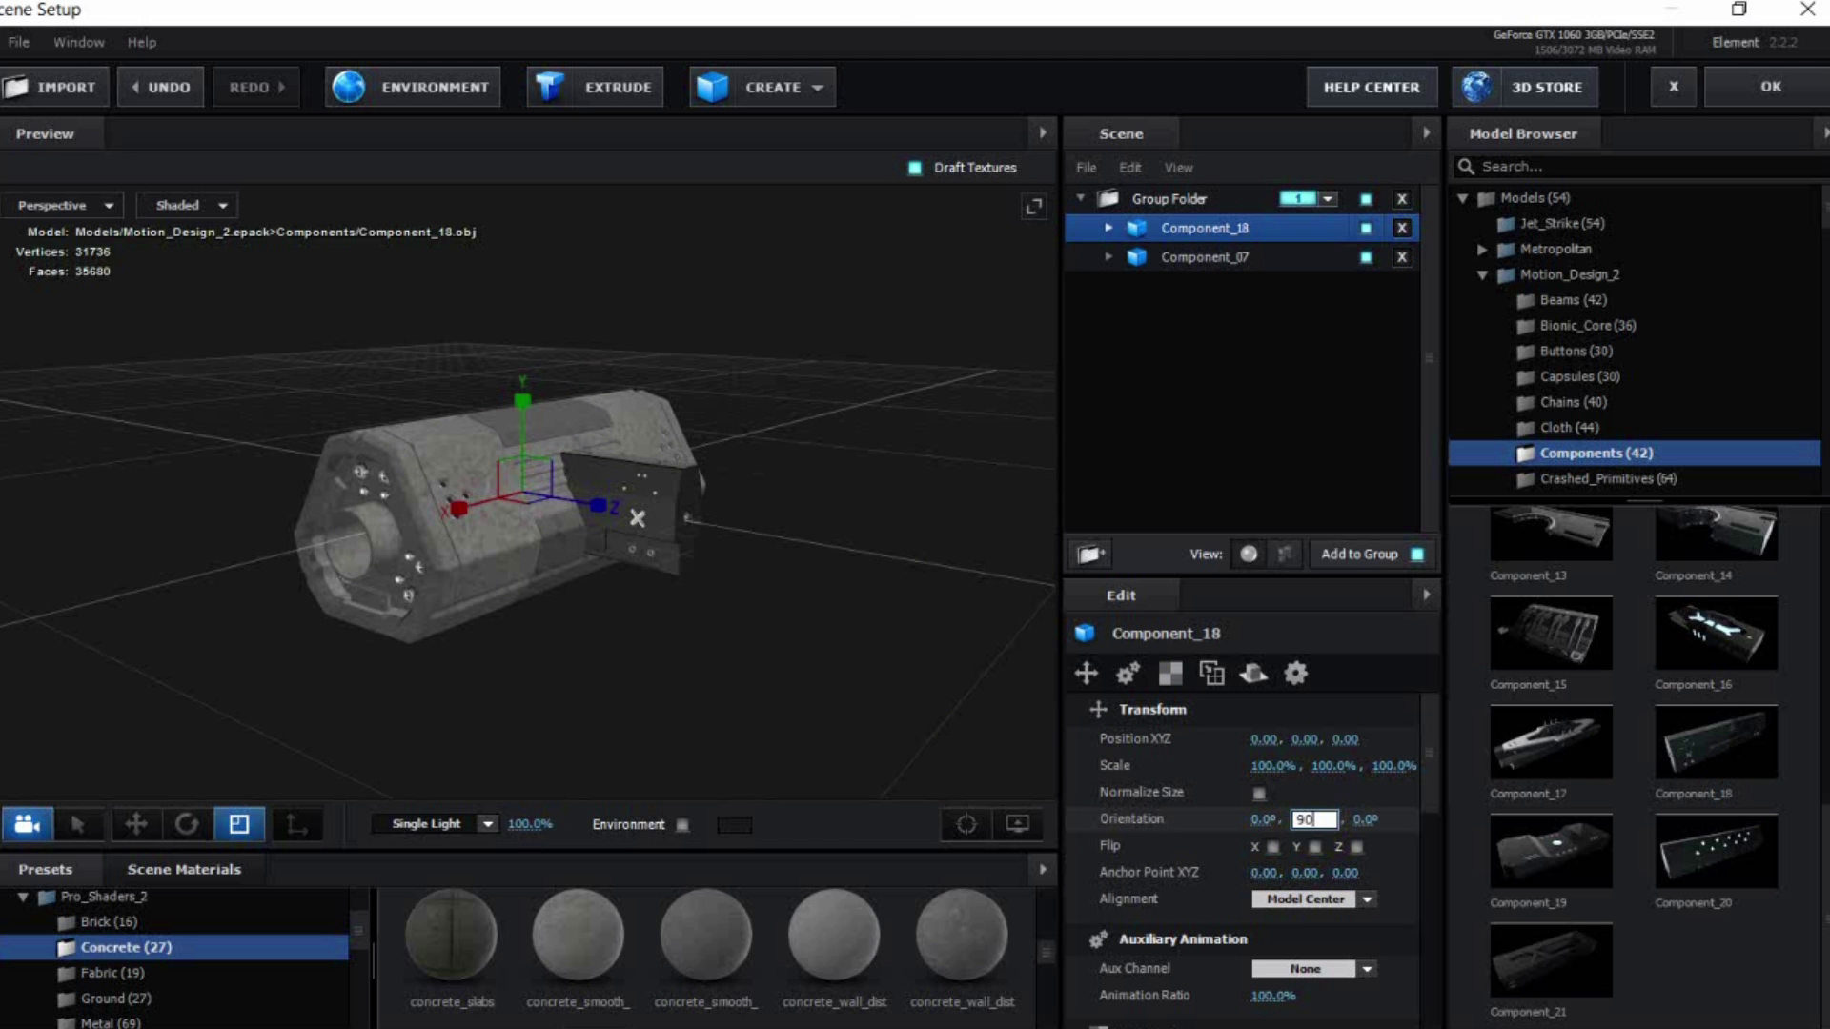
pyautogui.press('Return')
# Raise Component_18 to a Y position of 0.20 above Component_07 and stretch it lengthwise to a Z scale of about 110%
pyautogui.click(133, 825)
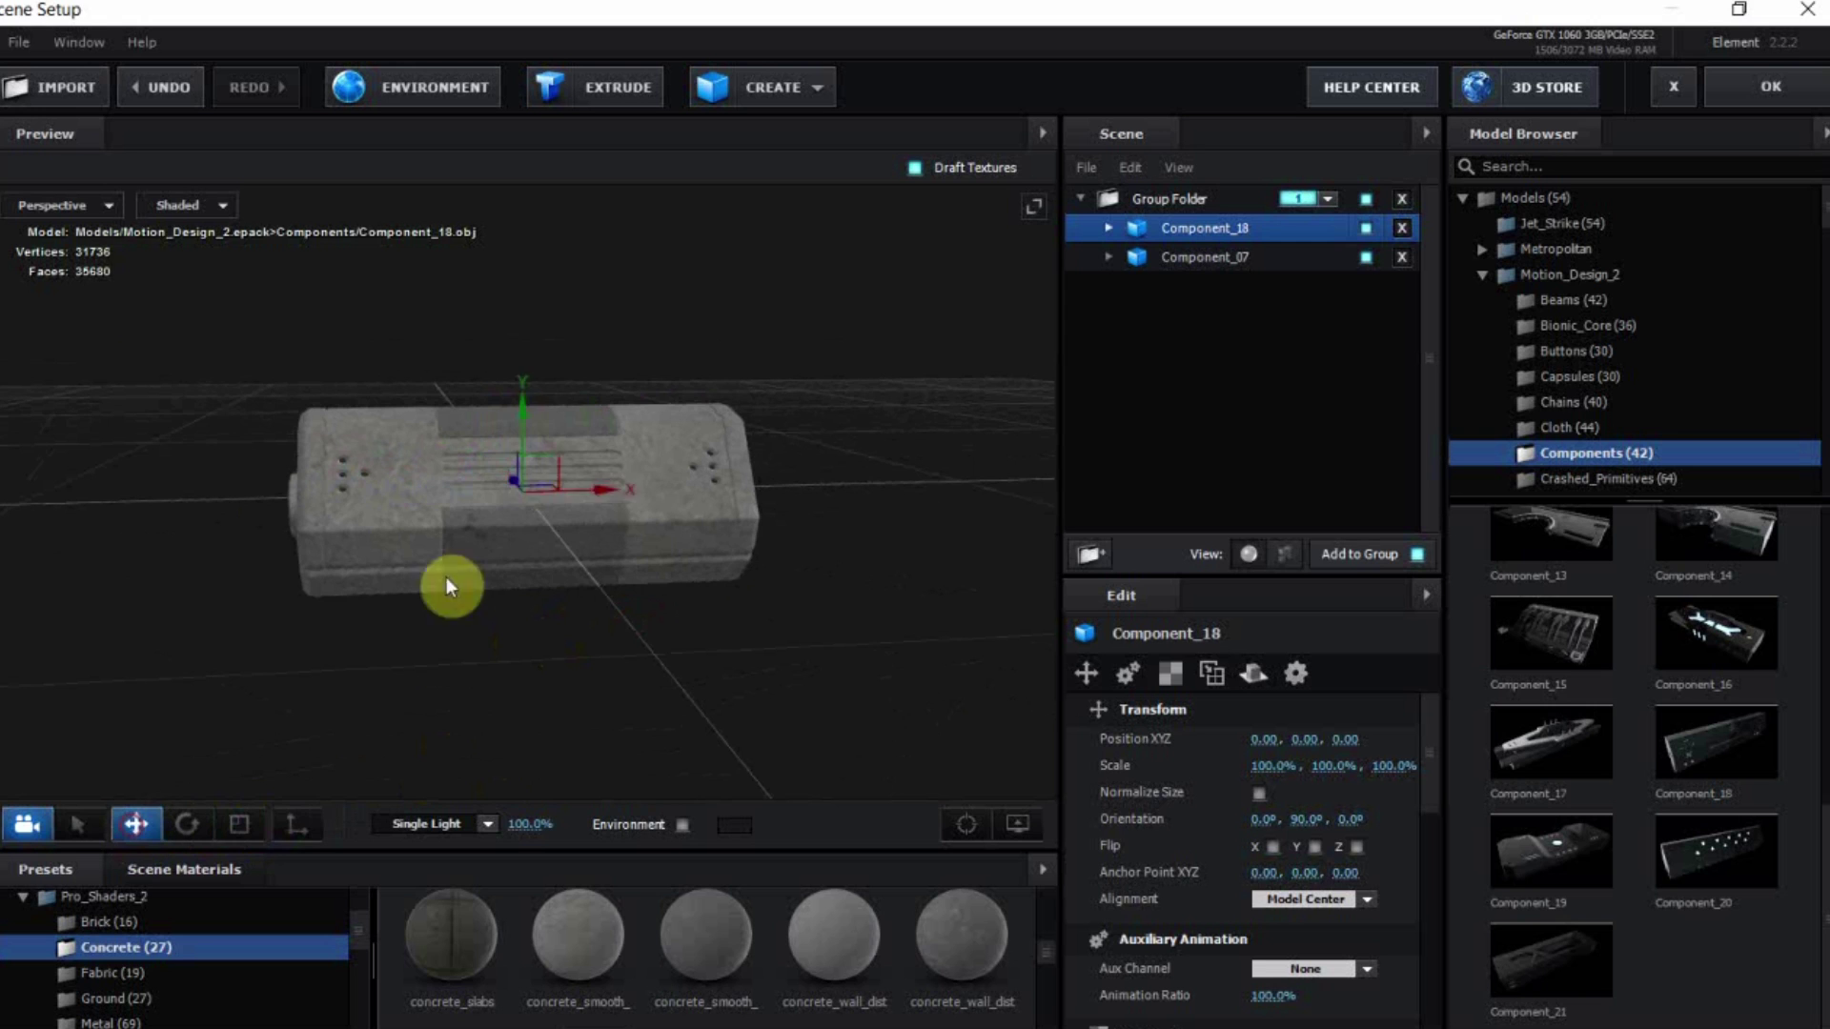
pyautogui.moveTo(524, 399); pyautogui.dragTo(523, 298)
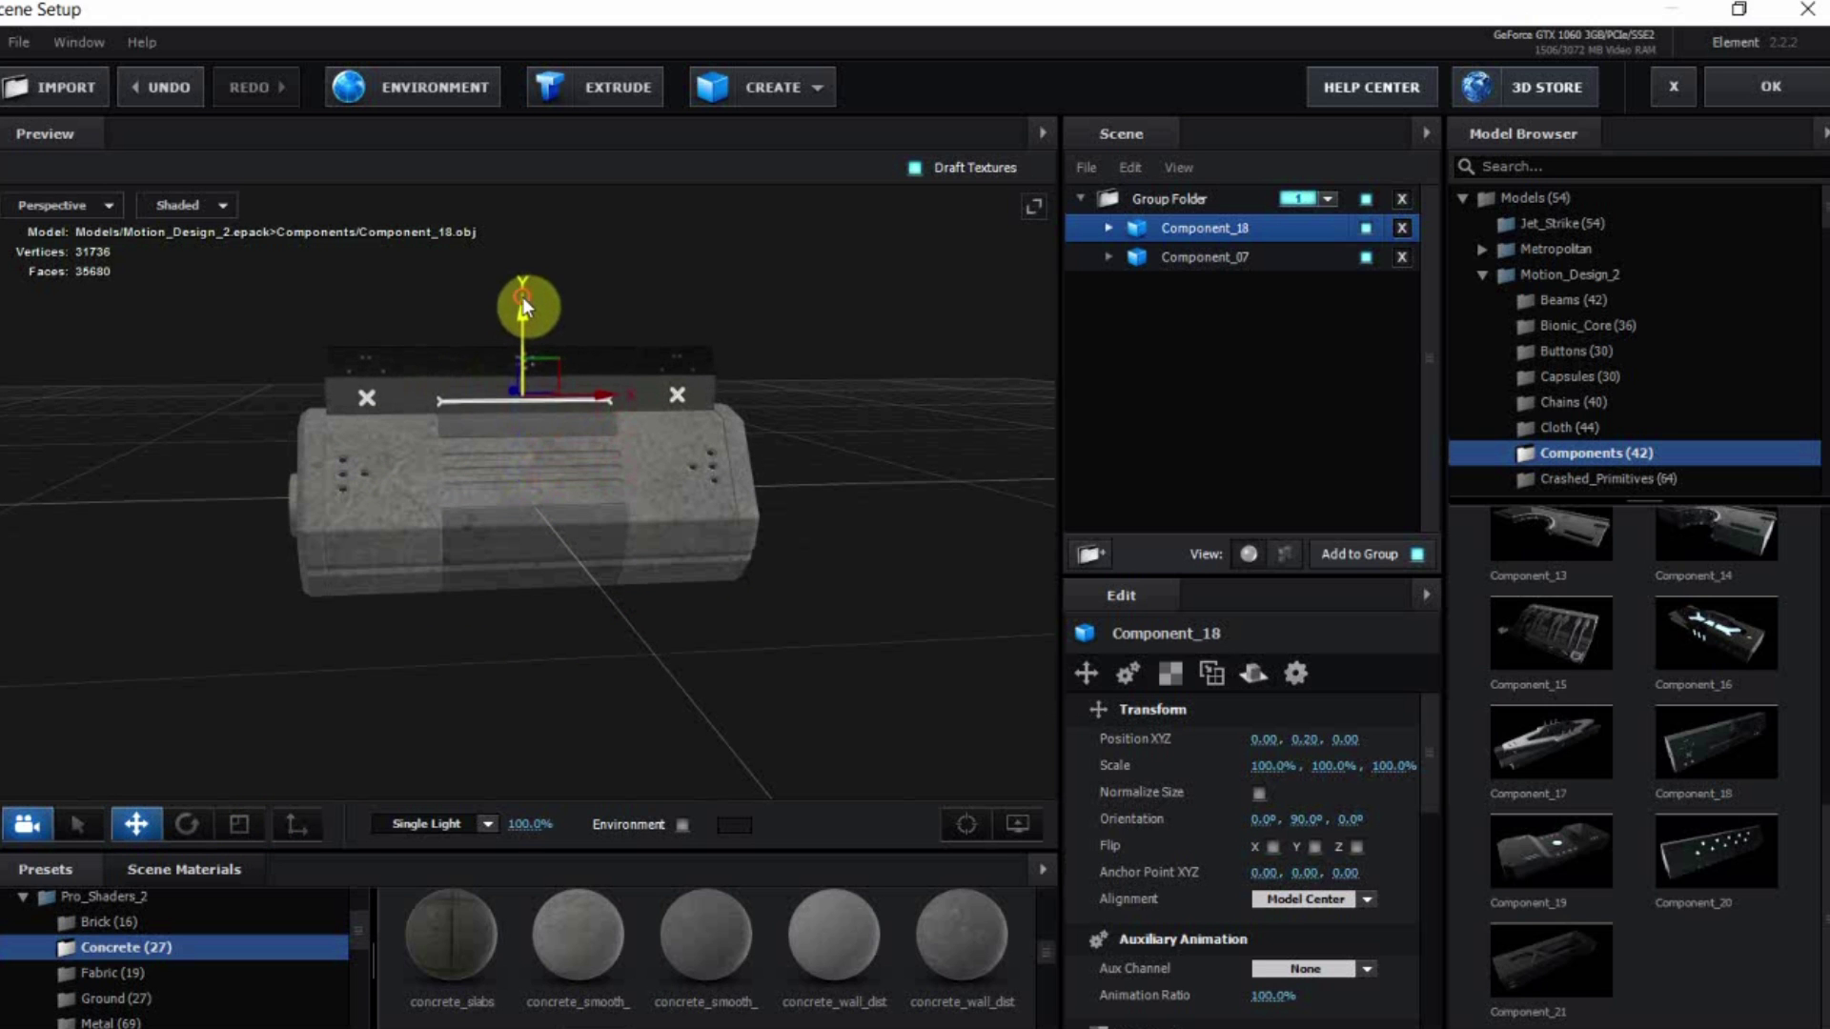
pyautogui.click(242, 823)
pyautogui.moveTo(457, 393); pyautogui.dragTo(421, 397)
pyautogui.moveTo(599, 494)
pyautogui.mouseDown()
pyautogui.moveTo(541, 496)
pyautogui.moveTo(579, 518)
pyautogui.mouseUp()
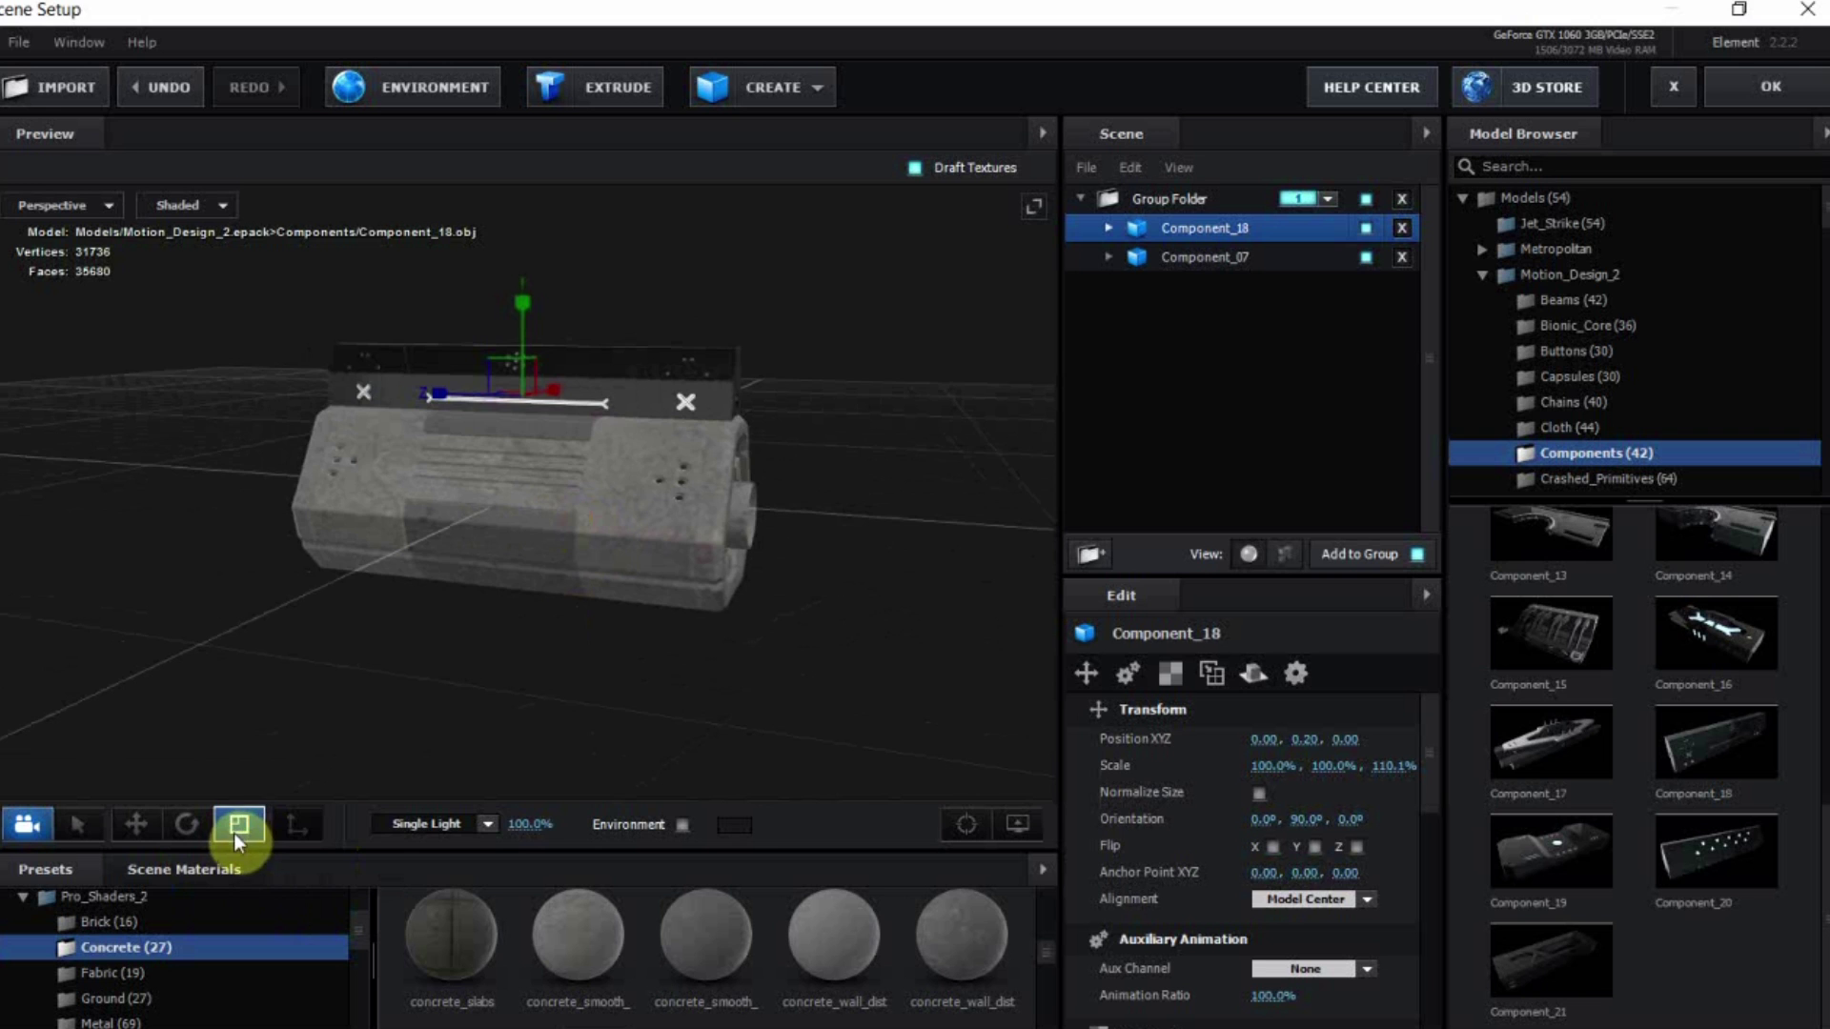
pyautogui.moveTo(353, 729); pyautogui.dragTo(329, 657)
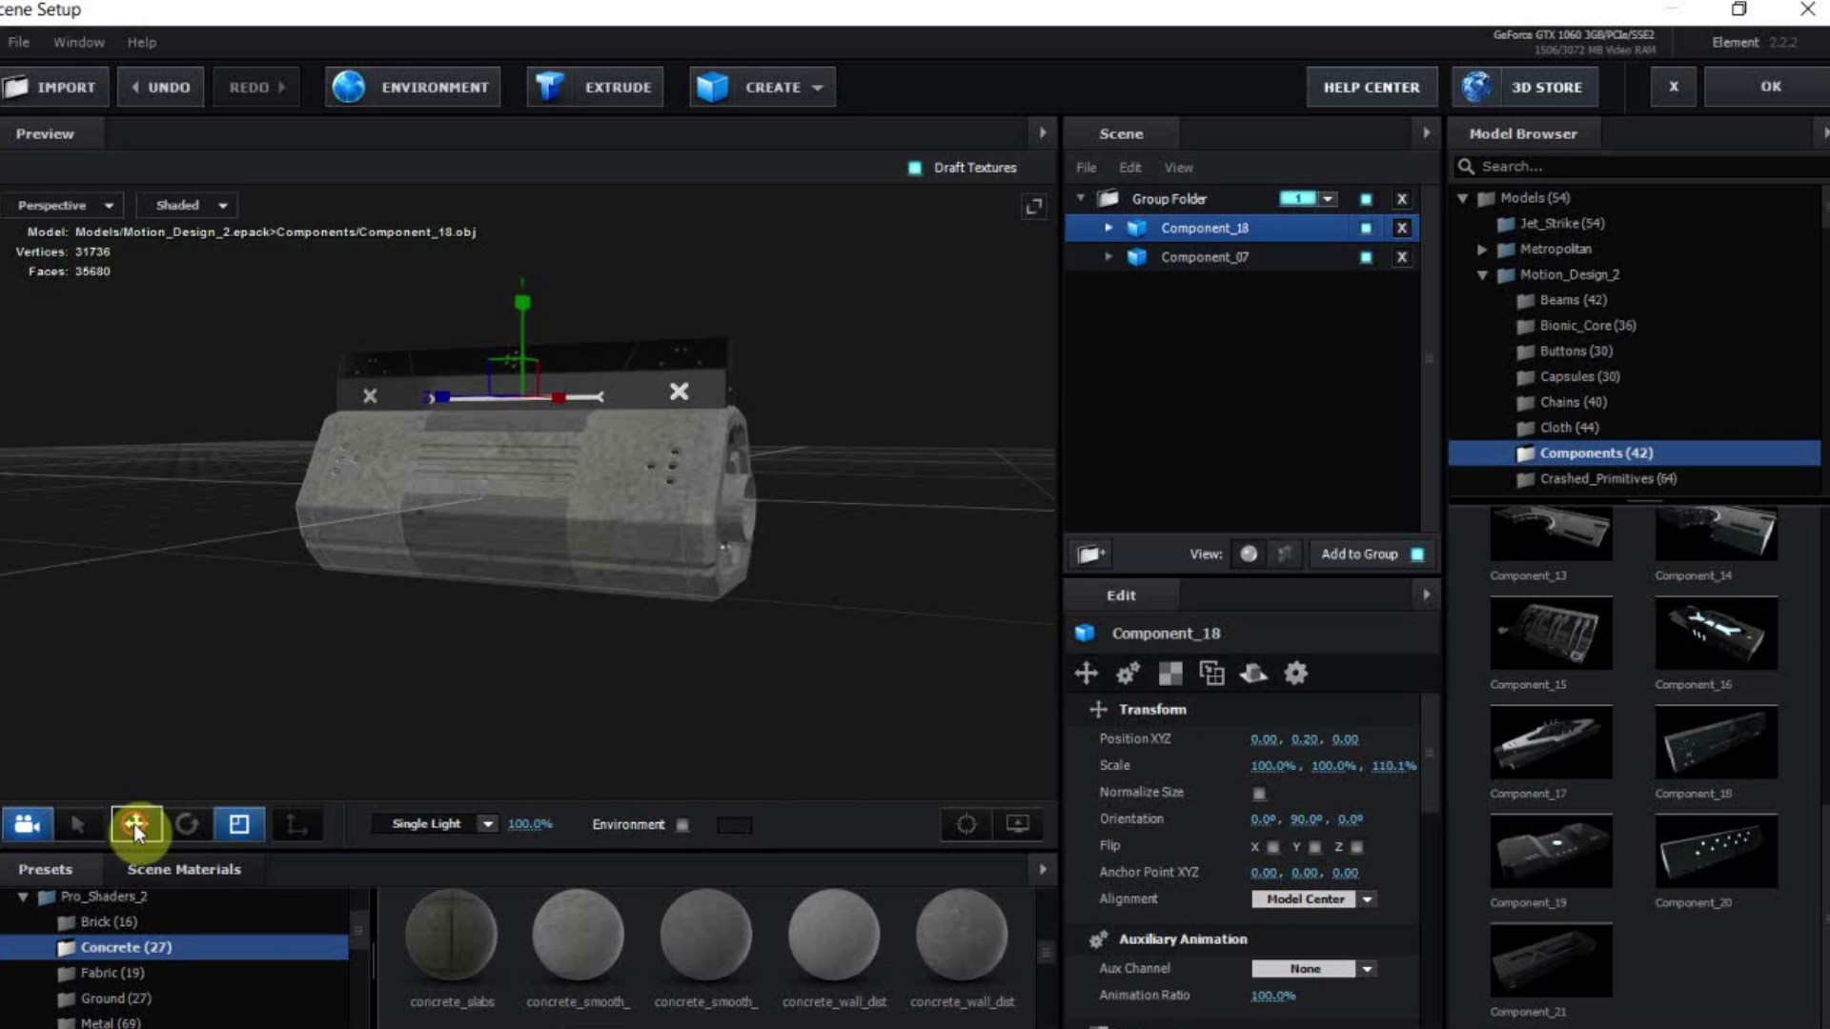
# Duplicate Component_18 and move the copy below Component_07 to a Y position of about -0.24
pyautogui.click(134, 823)
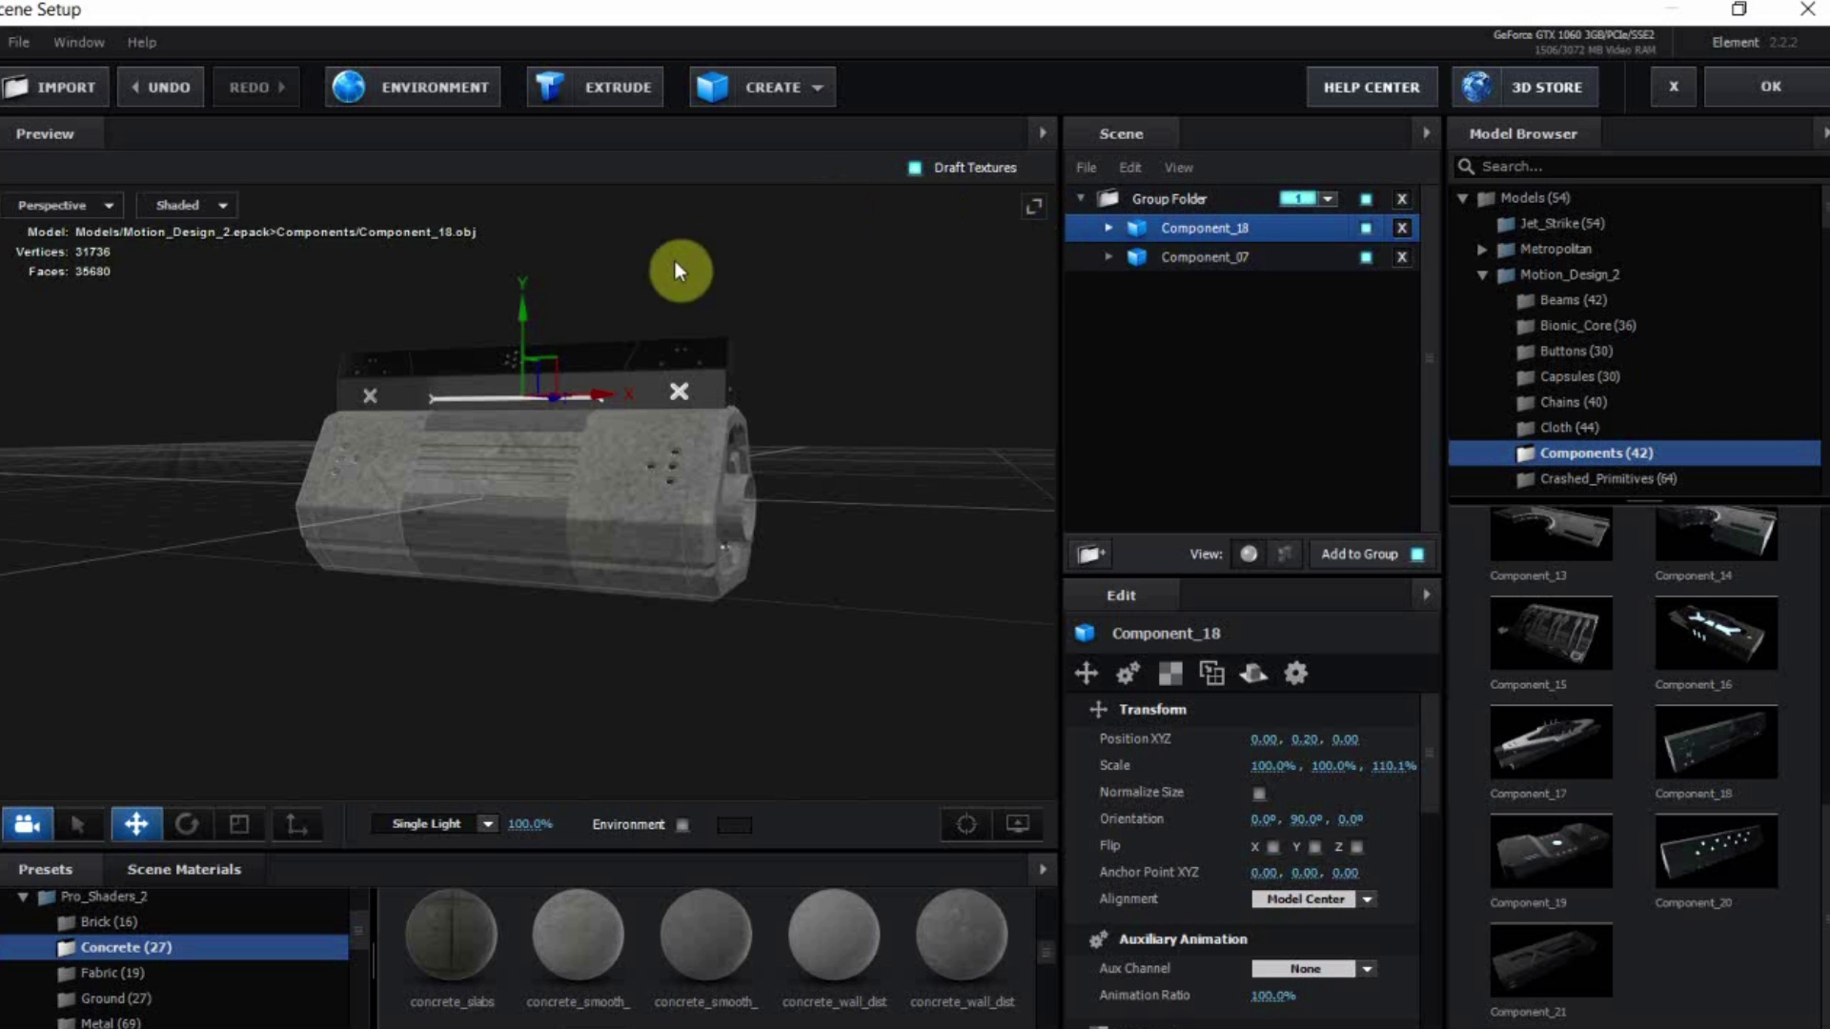
pyautogui.hotkey('ctrl', 'd')
pyautogui.moveTo(529, 302); pyautogui.dragTo(610, 855)
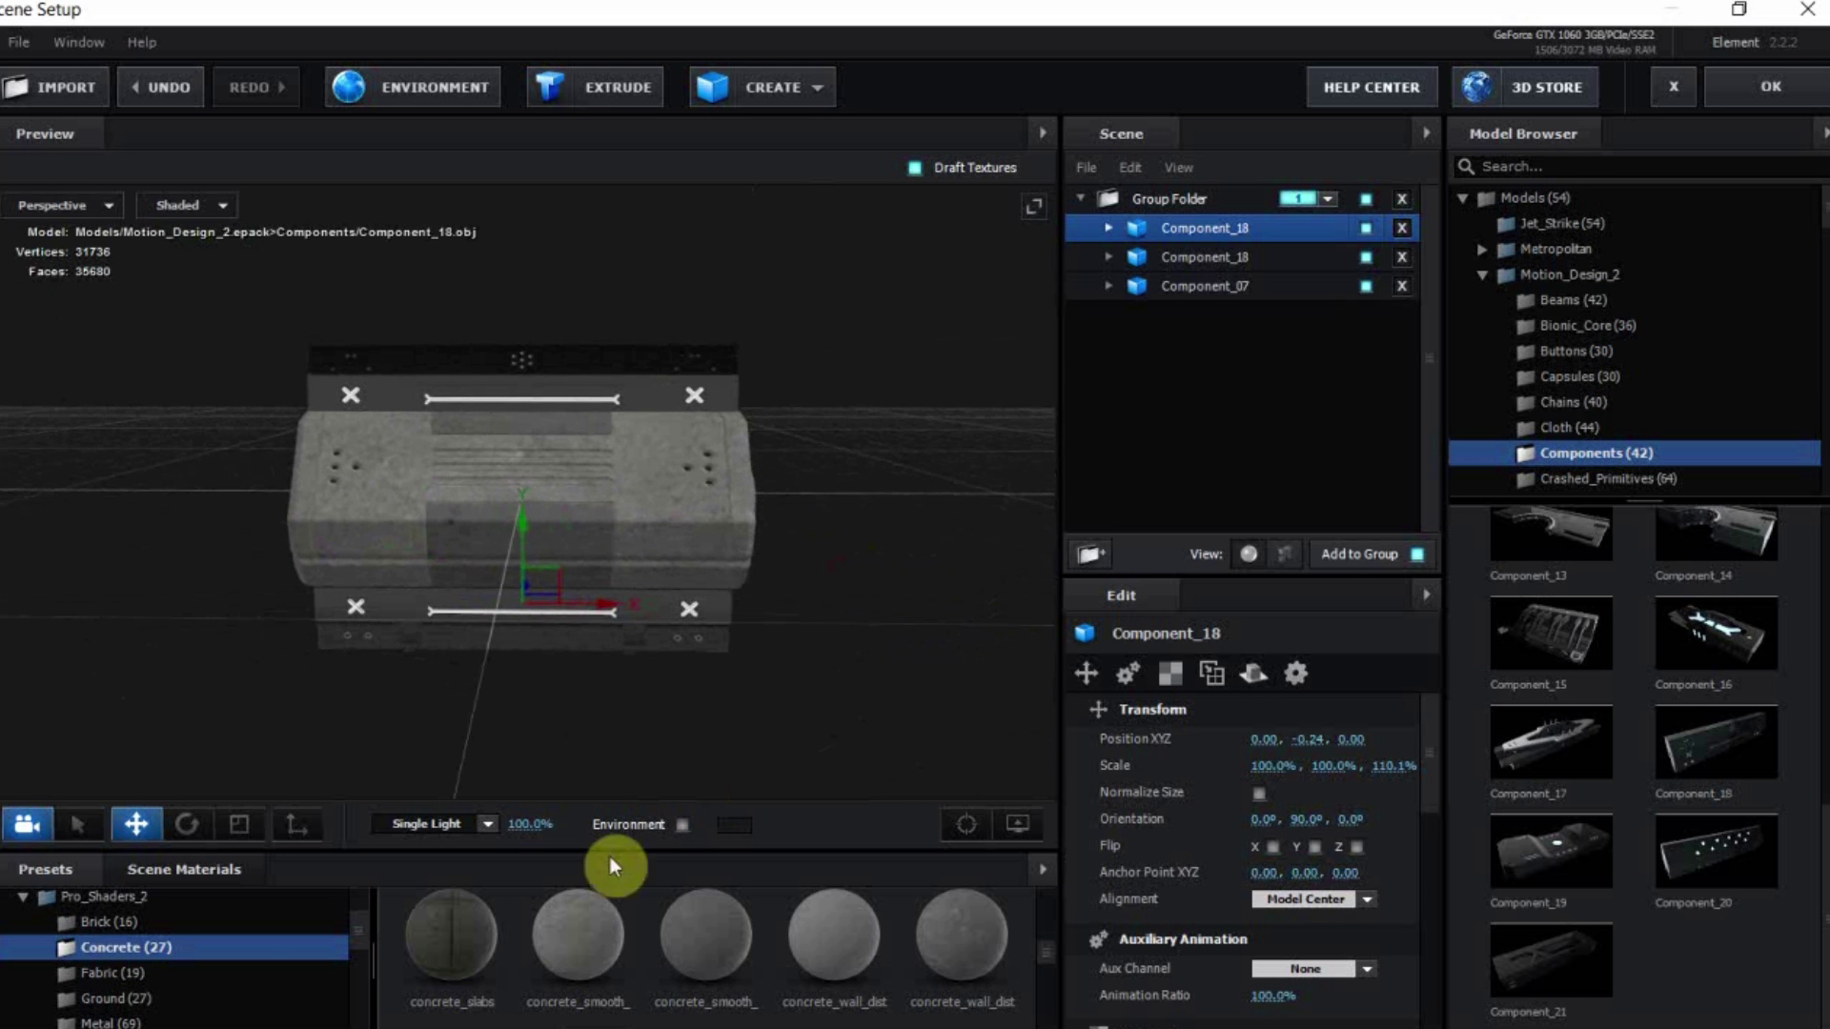
# Remove the unused materials from the scene materials
pyautogui.click(214, 862)
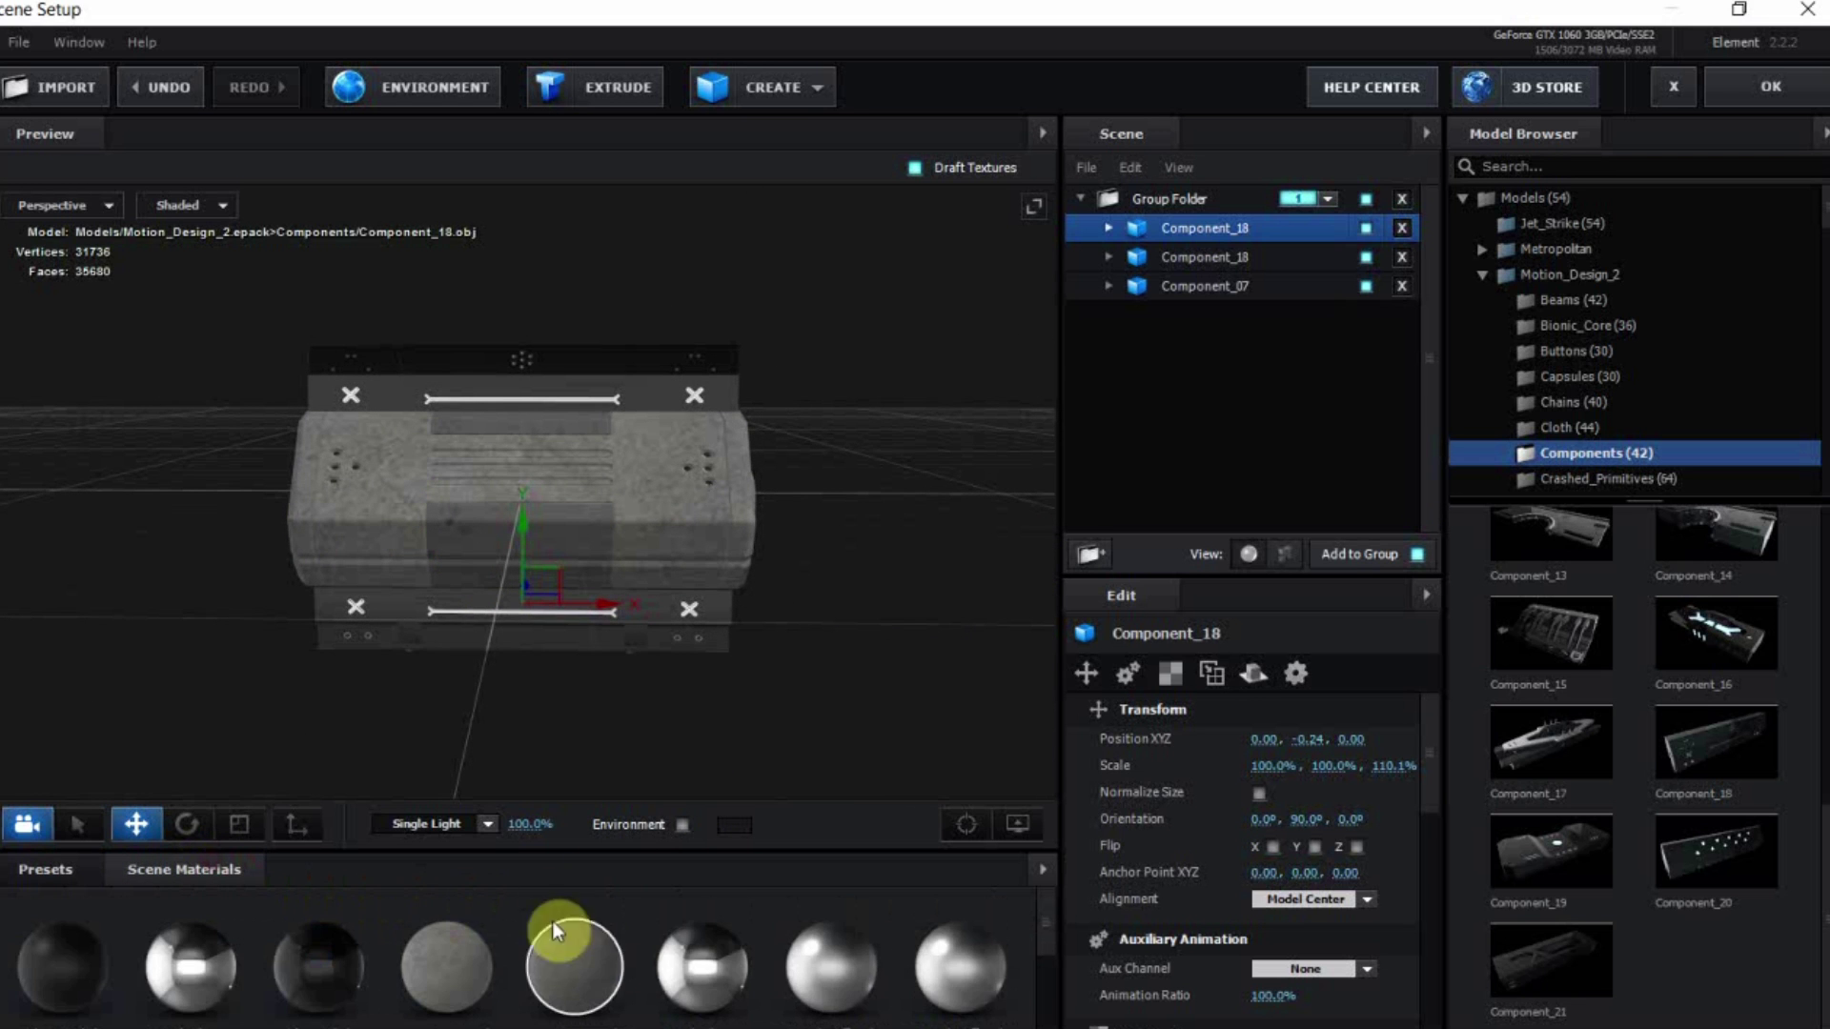
pyautogui.rightClick(645, 908)
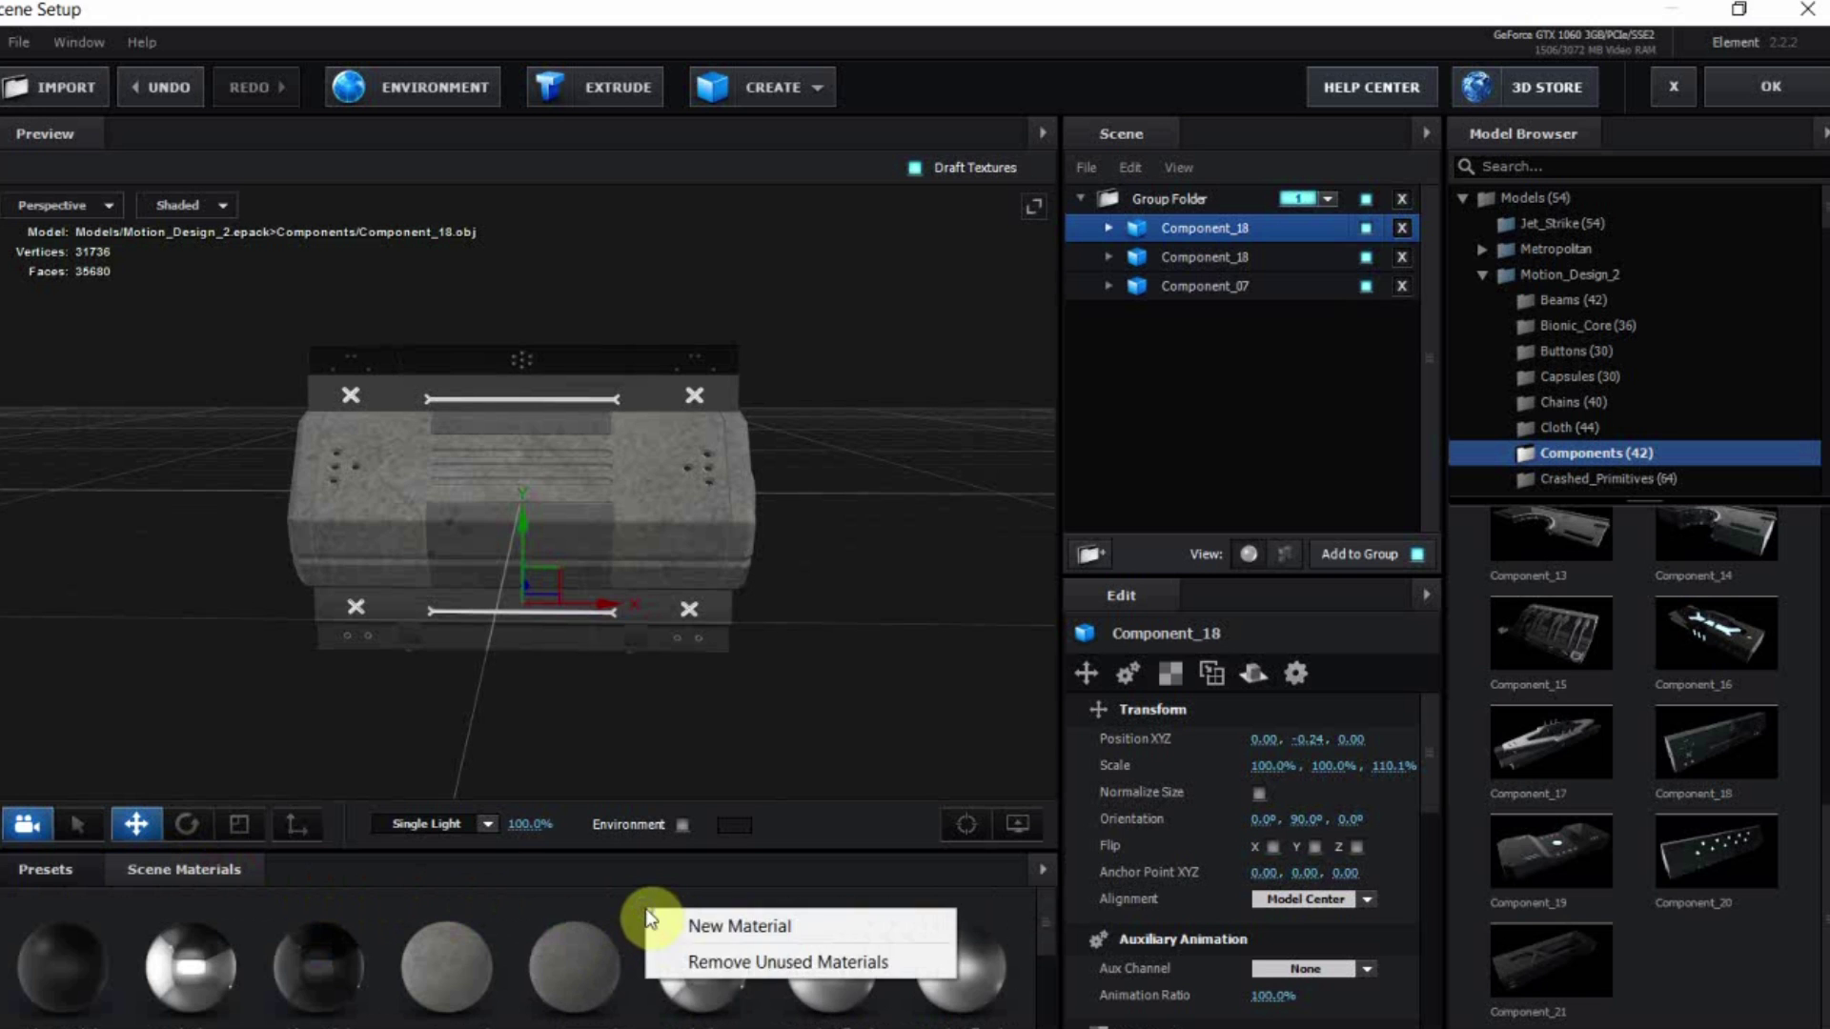
pyautogui.click(712, 953)
# Apply the first concrete scene material to the remaining dark parts of the upper and lower Component_18 models
pyautogui.moveTo(189, 964); pyautogui.dragTo(432, 381)
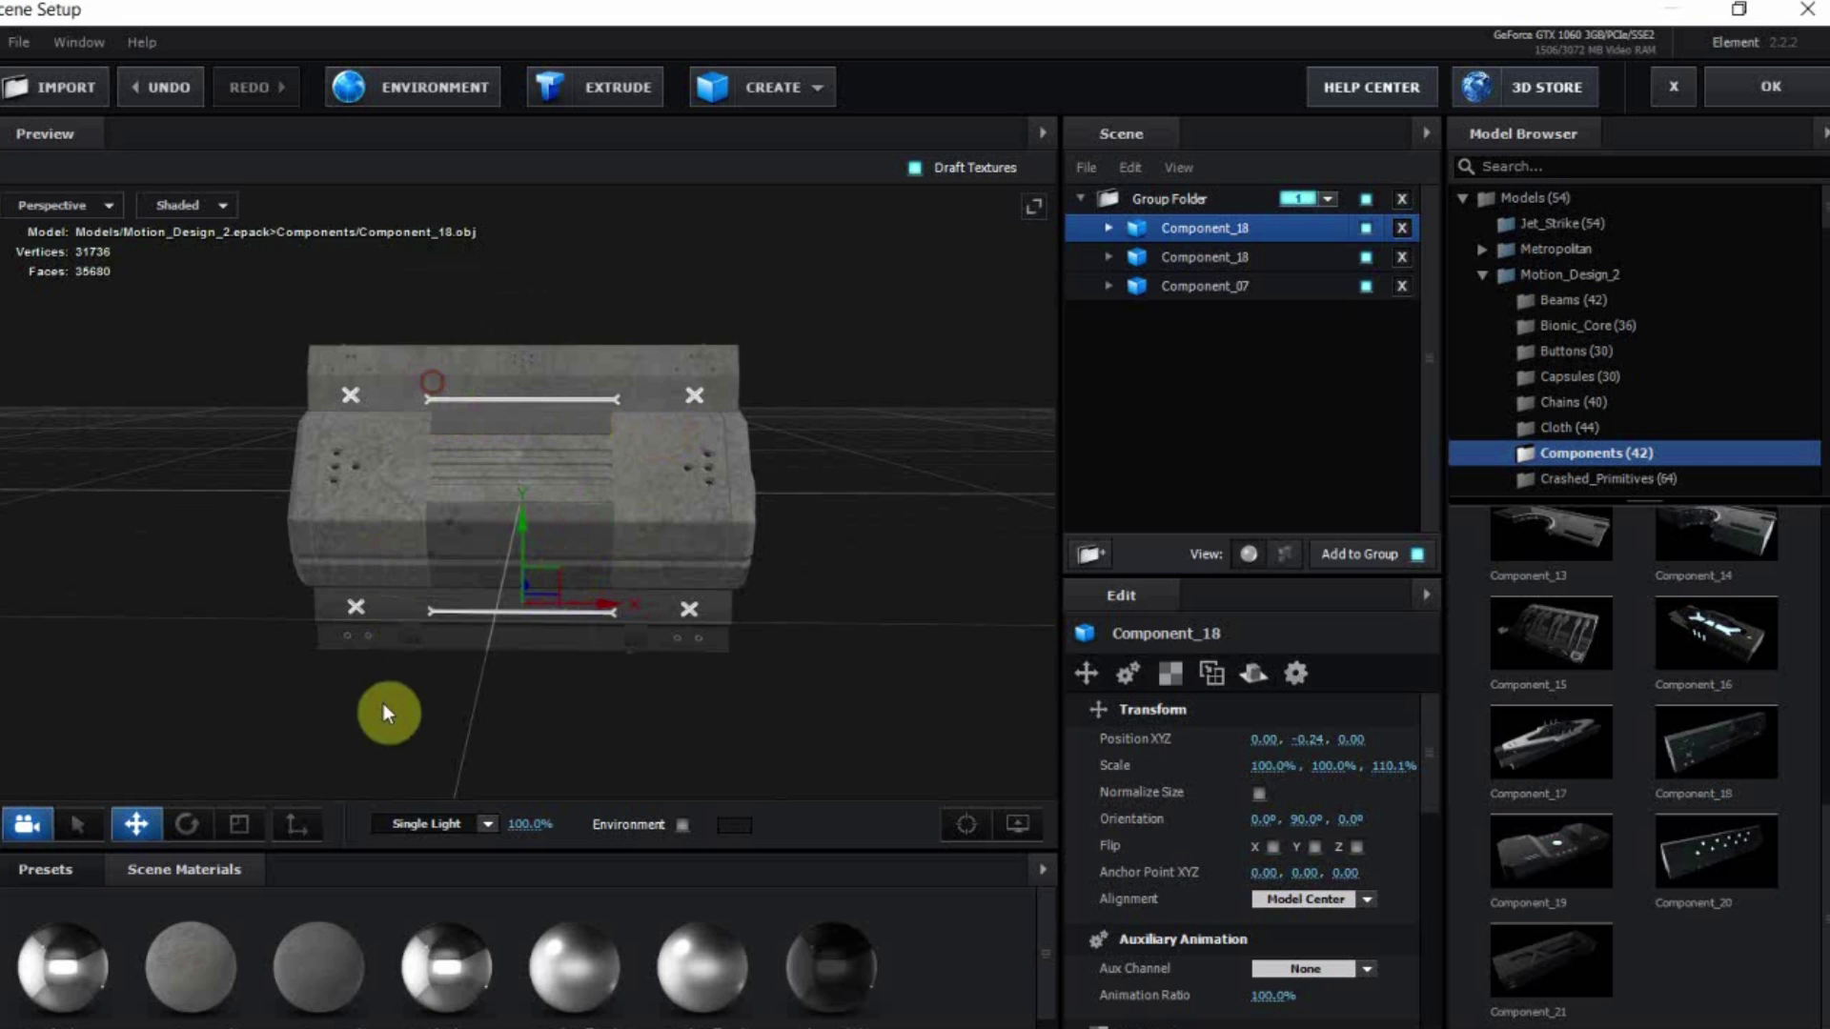
pyautogui.moveTo(336, 673); pyautogui.dragTo(383, 625)
pyautogui.moveTo(192, 991); pyautogui.dragTo(439, 697)
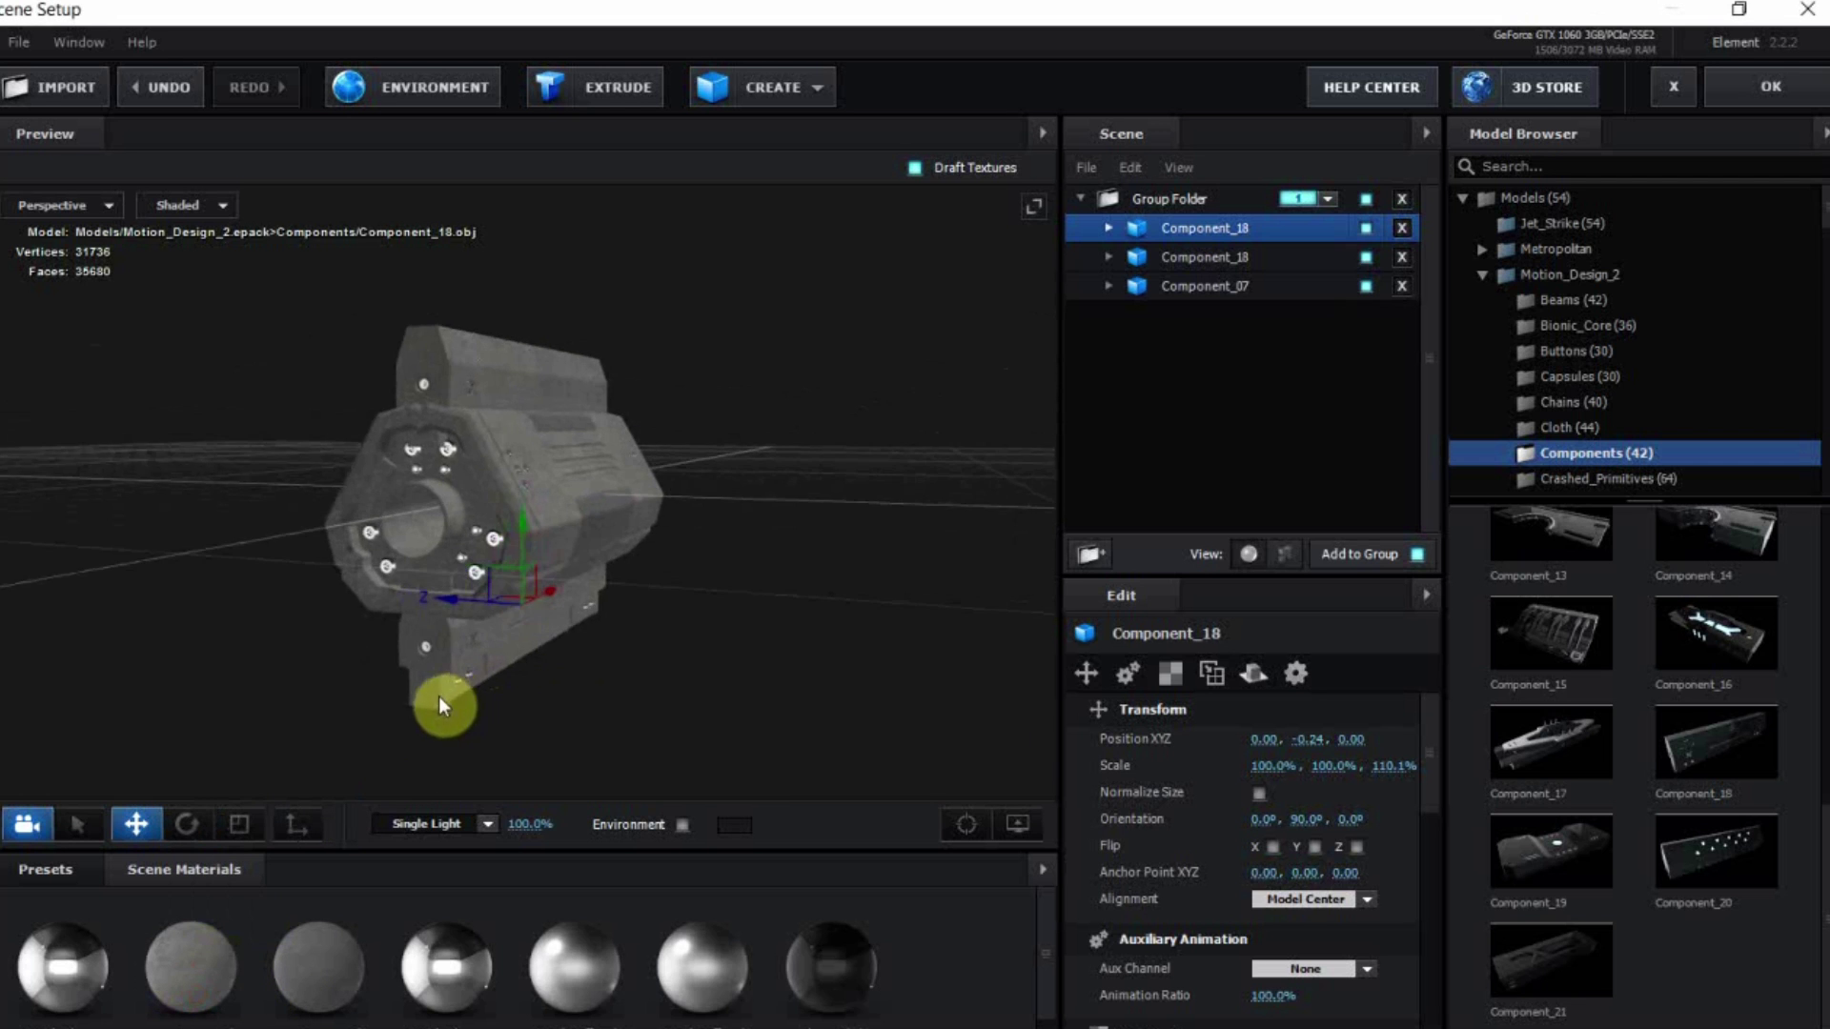
# Select Component_07 and both Component_18 models and move them together into the main Group Folder
pyautogui.click(1230, 288)
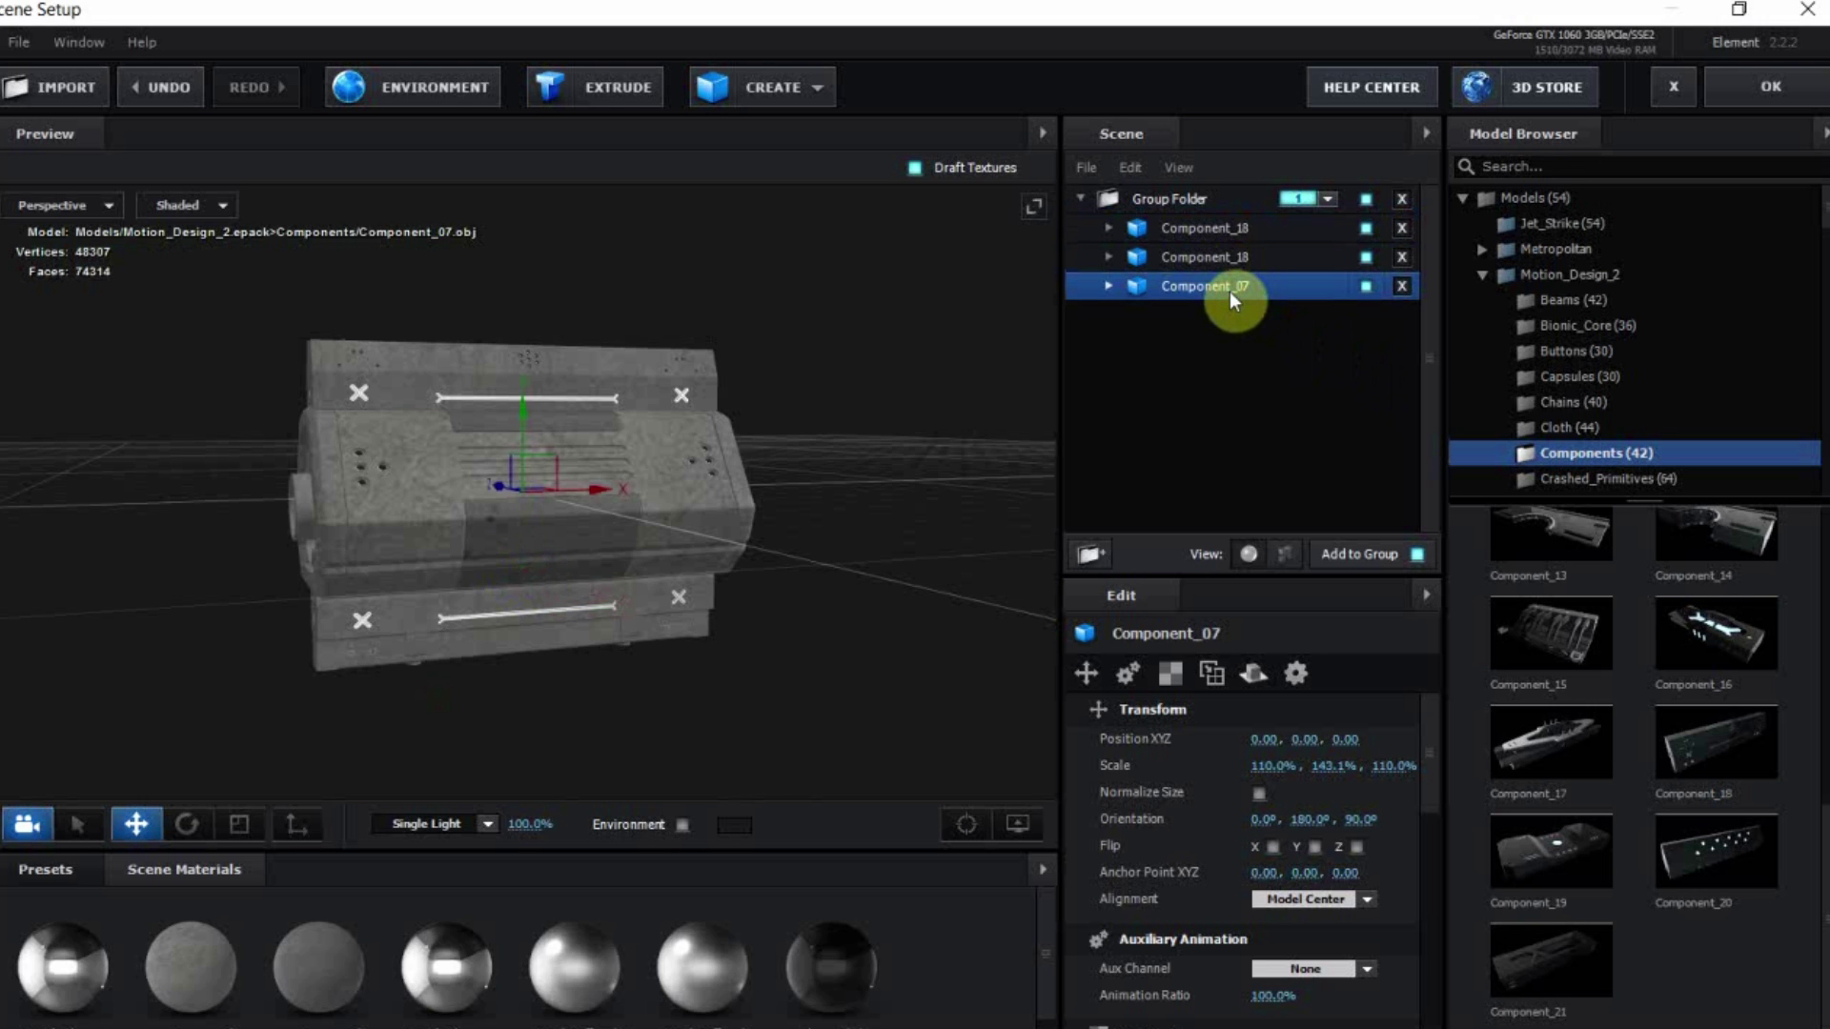
pyautogui.keyDown('ctrl'); pyautogui.click(1201, 256); pyautogui.keyUp('ctrl')
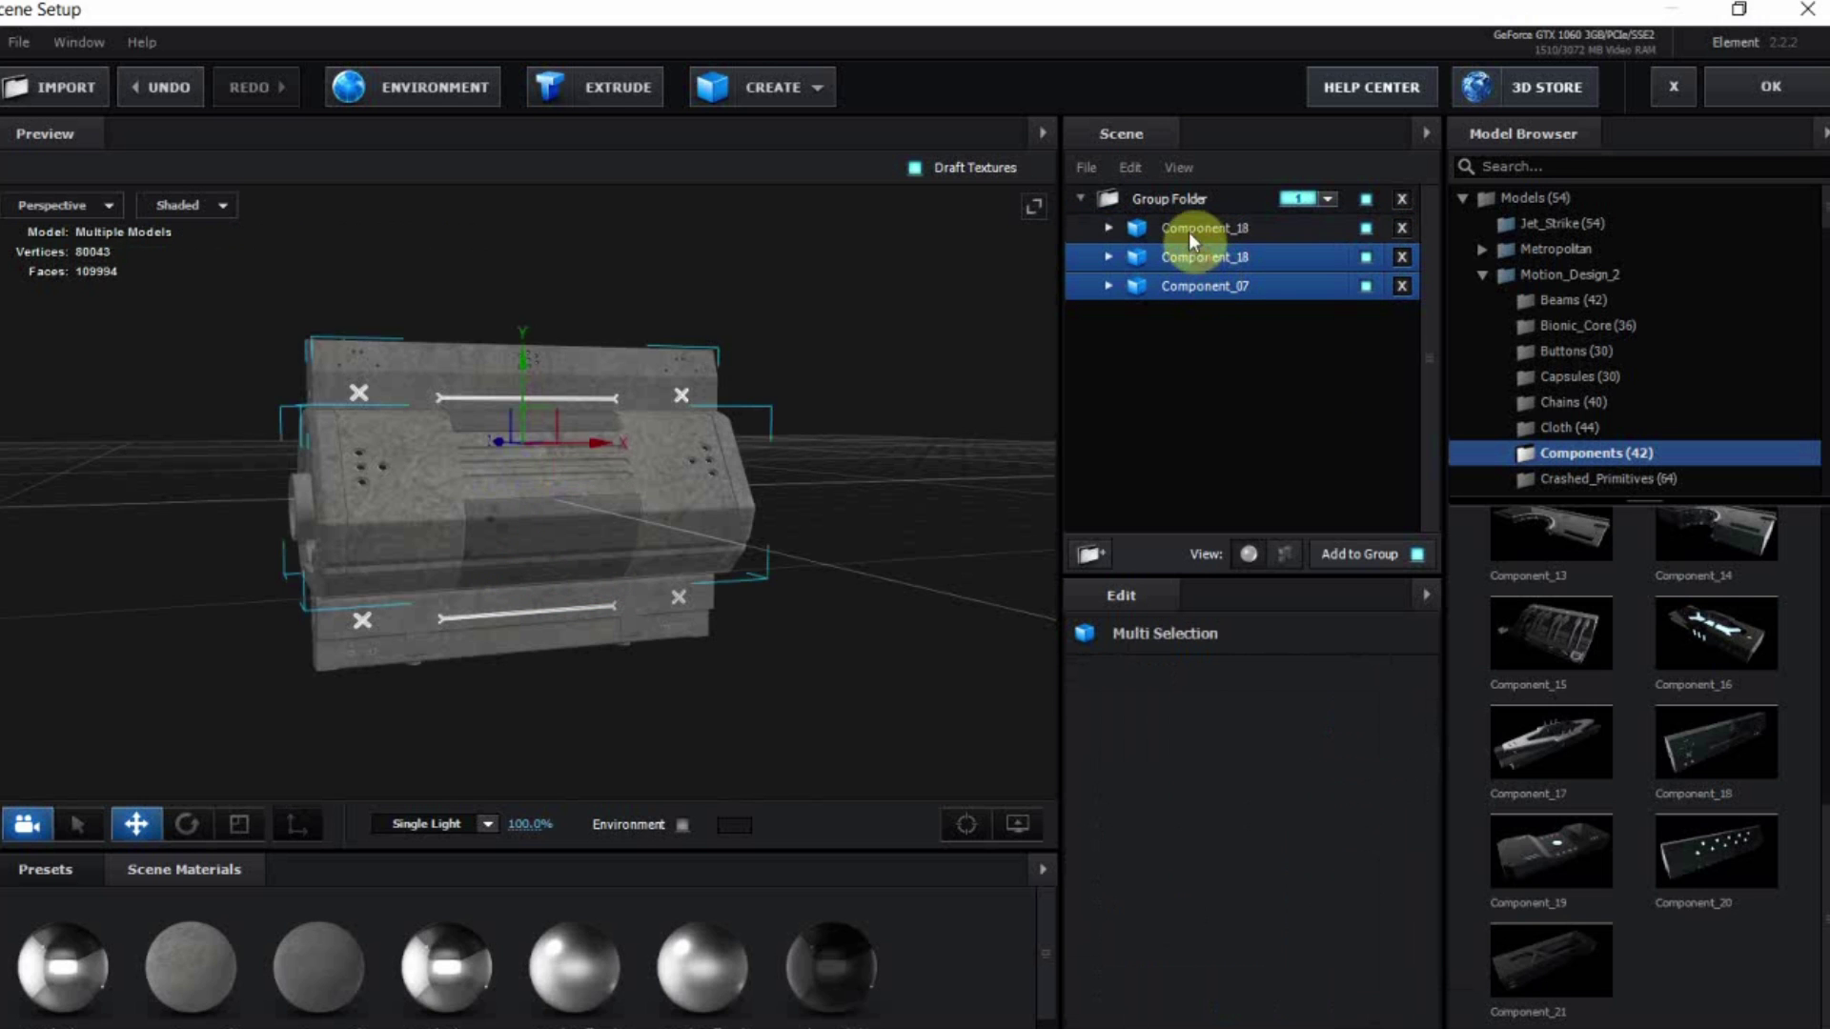
pyautogui.keyDown('ctrl'); pyautogui.click(1183, 221); pyautogui.keyUp('ctrl')
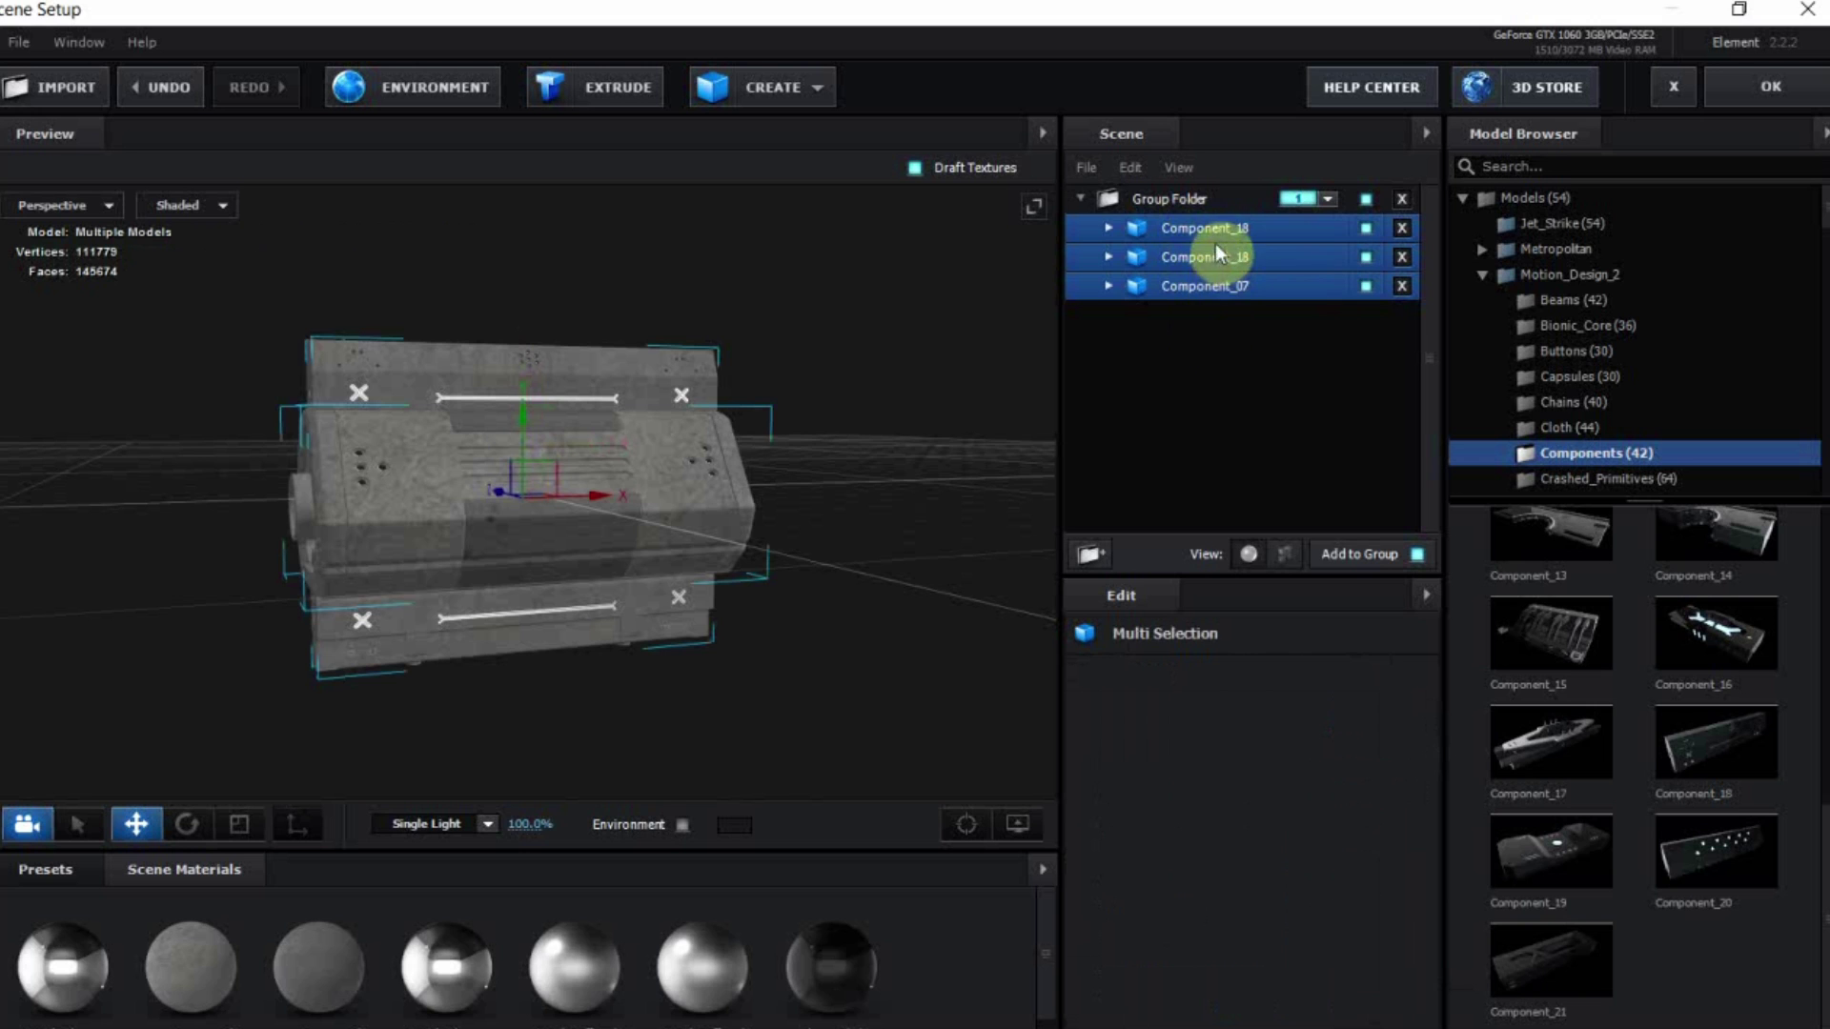
pyautogui.moveTo(1221, 239); pyautogui.dragTo(1151, 196)
# Create a Group Folder inside the main Group Folder and a second one nested within it
pyautogui.click(1151, 197)
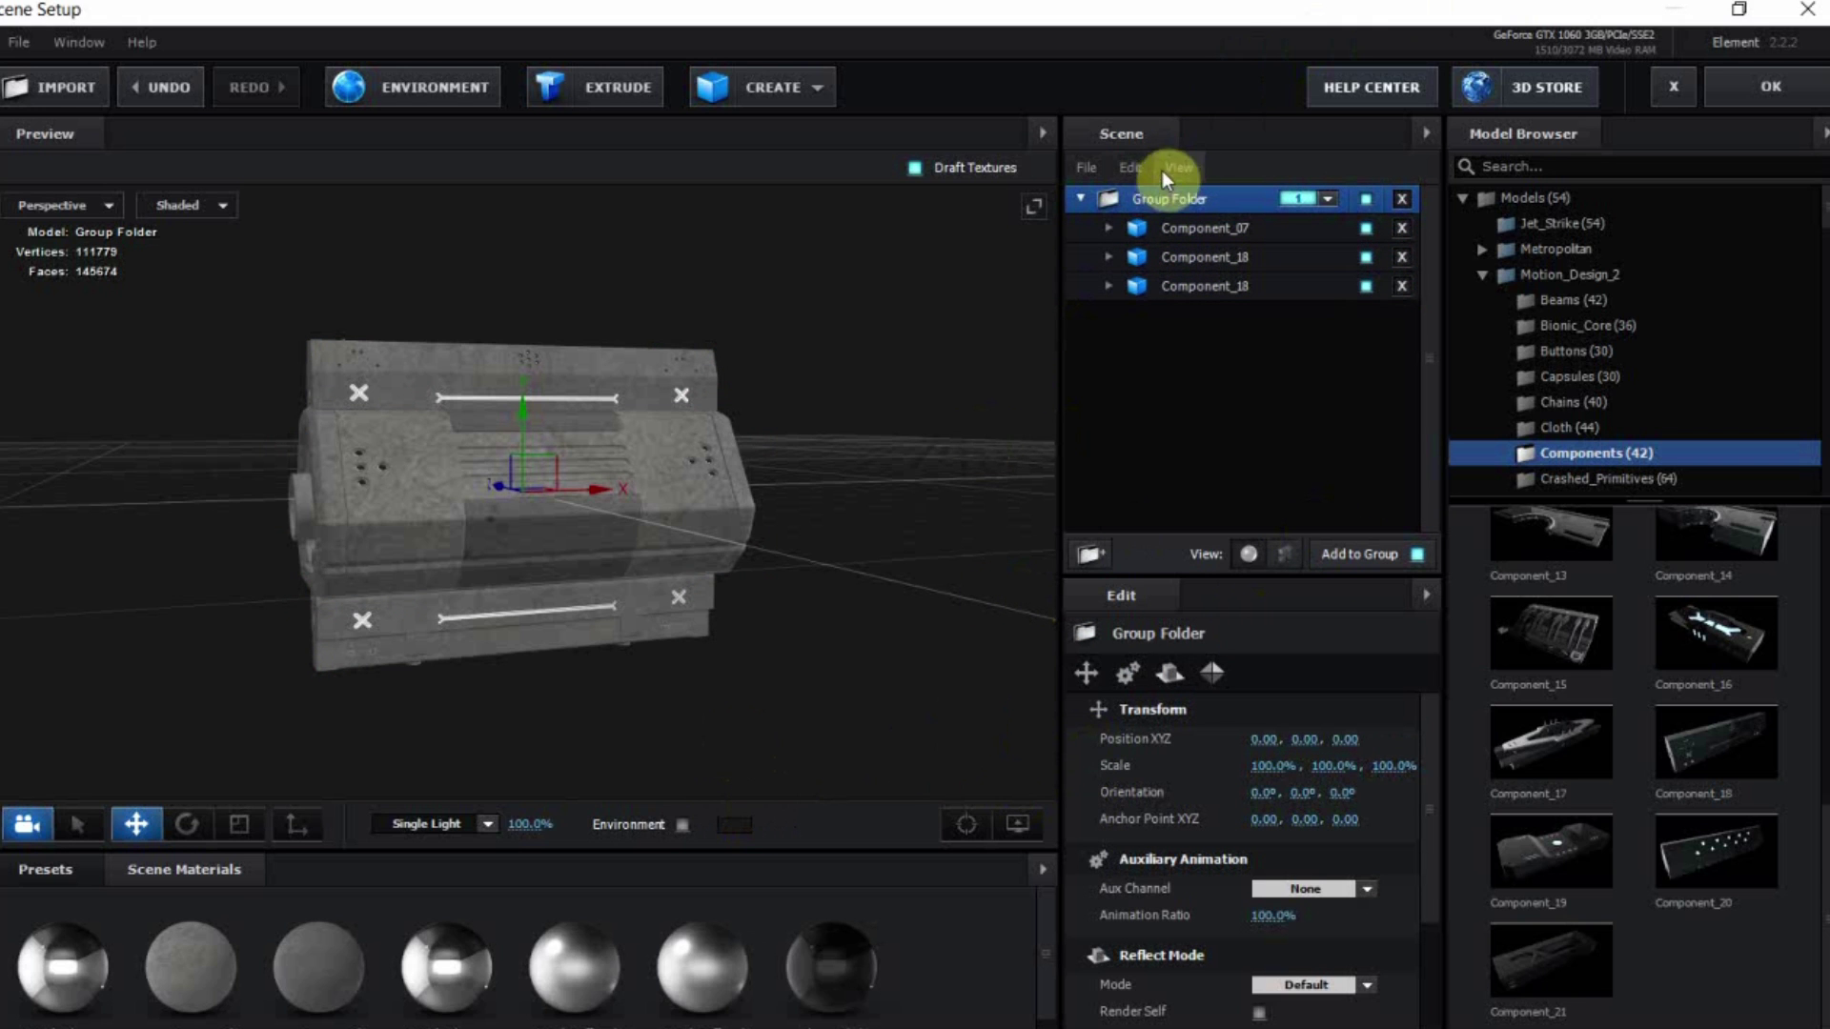
pyautogui.click(1088, 556)
pyautogui.click(1088, 556)
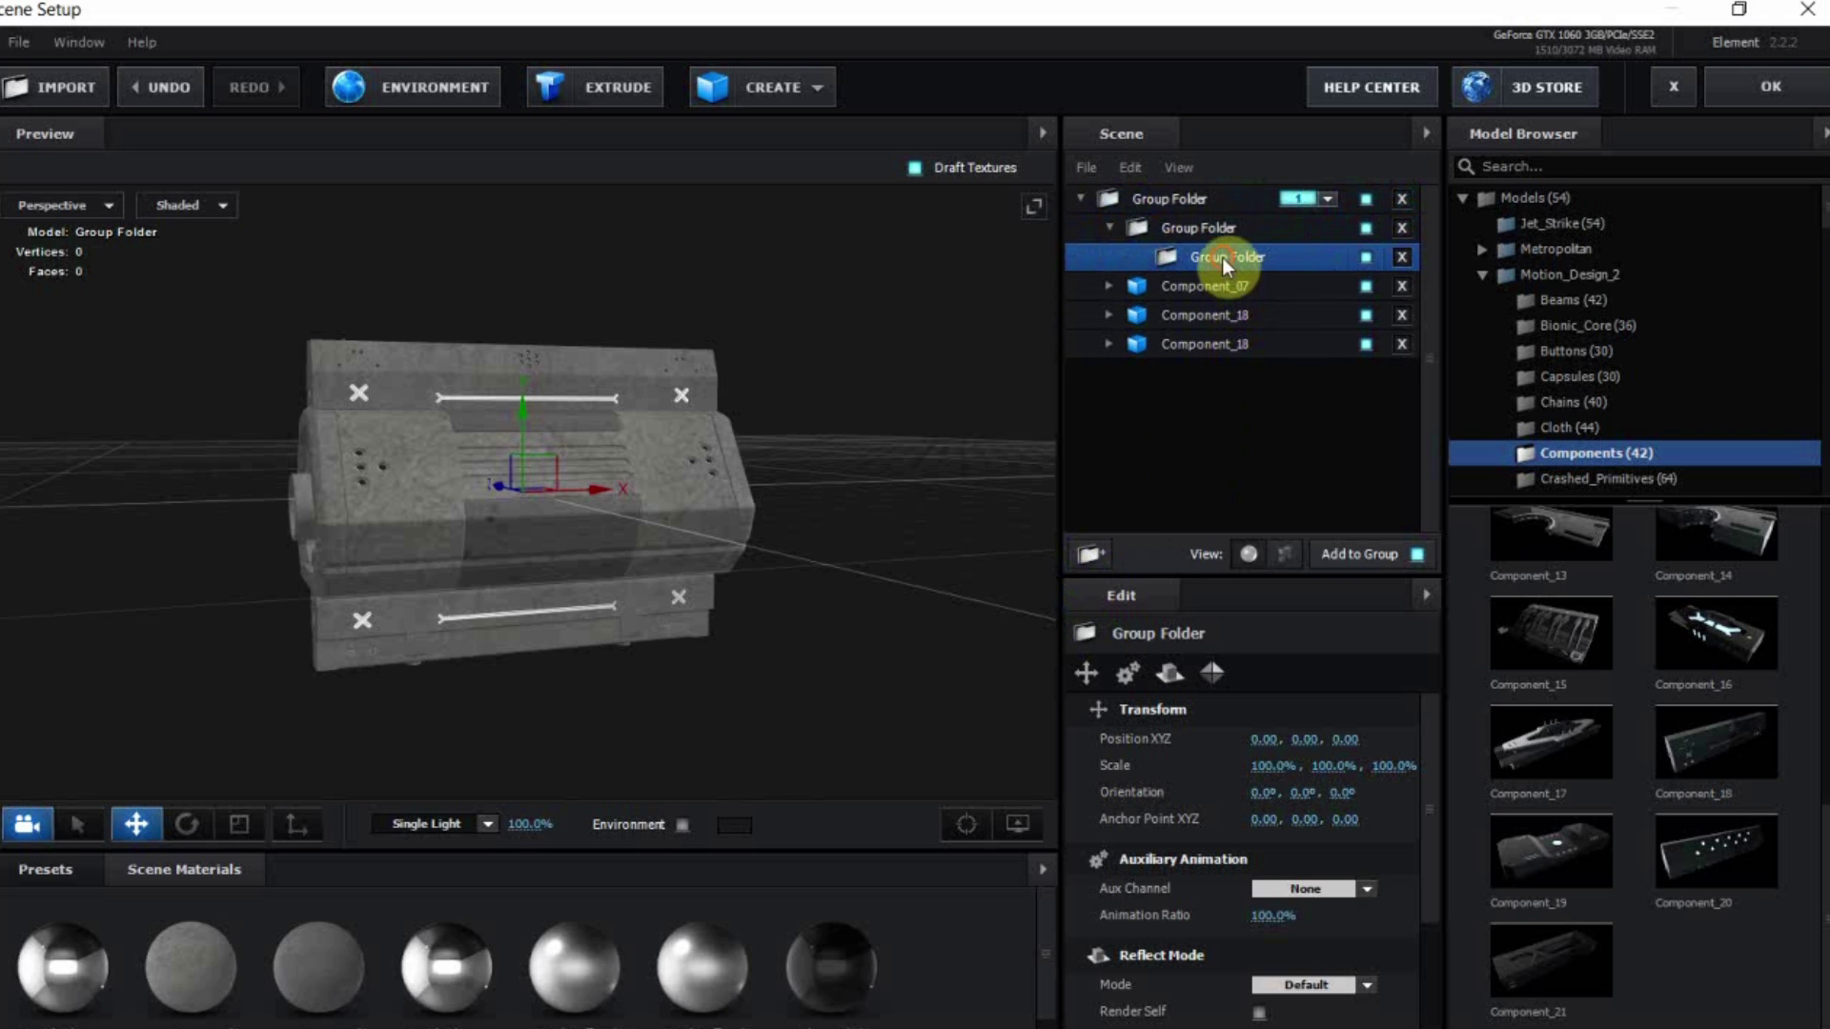
pyautogui.click(1190, 221)
pyautogui.doubleClick(1200, 225)
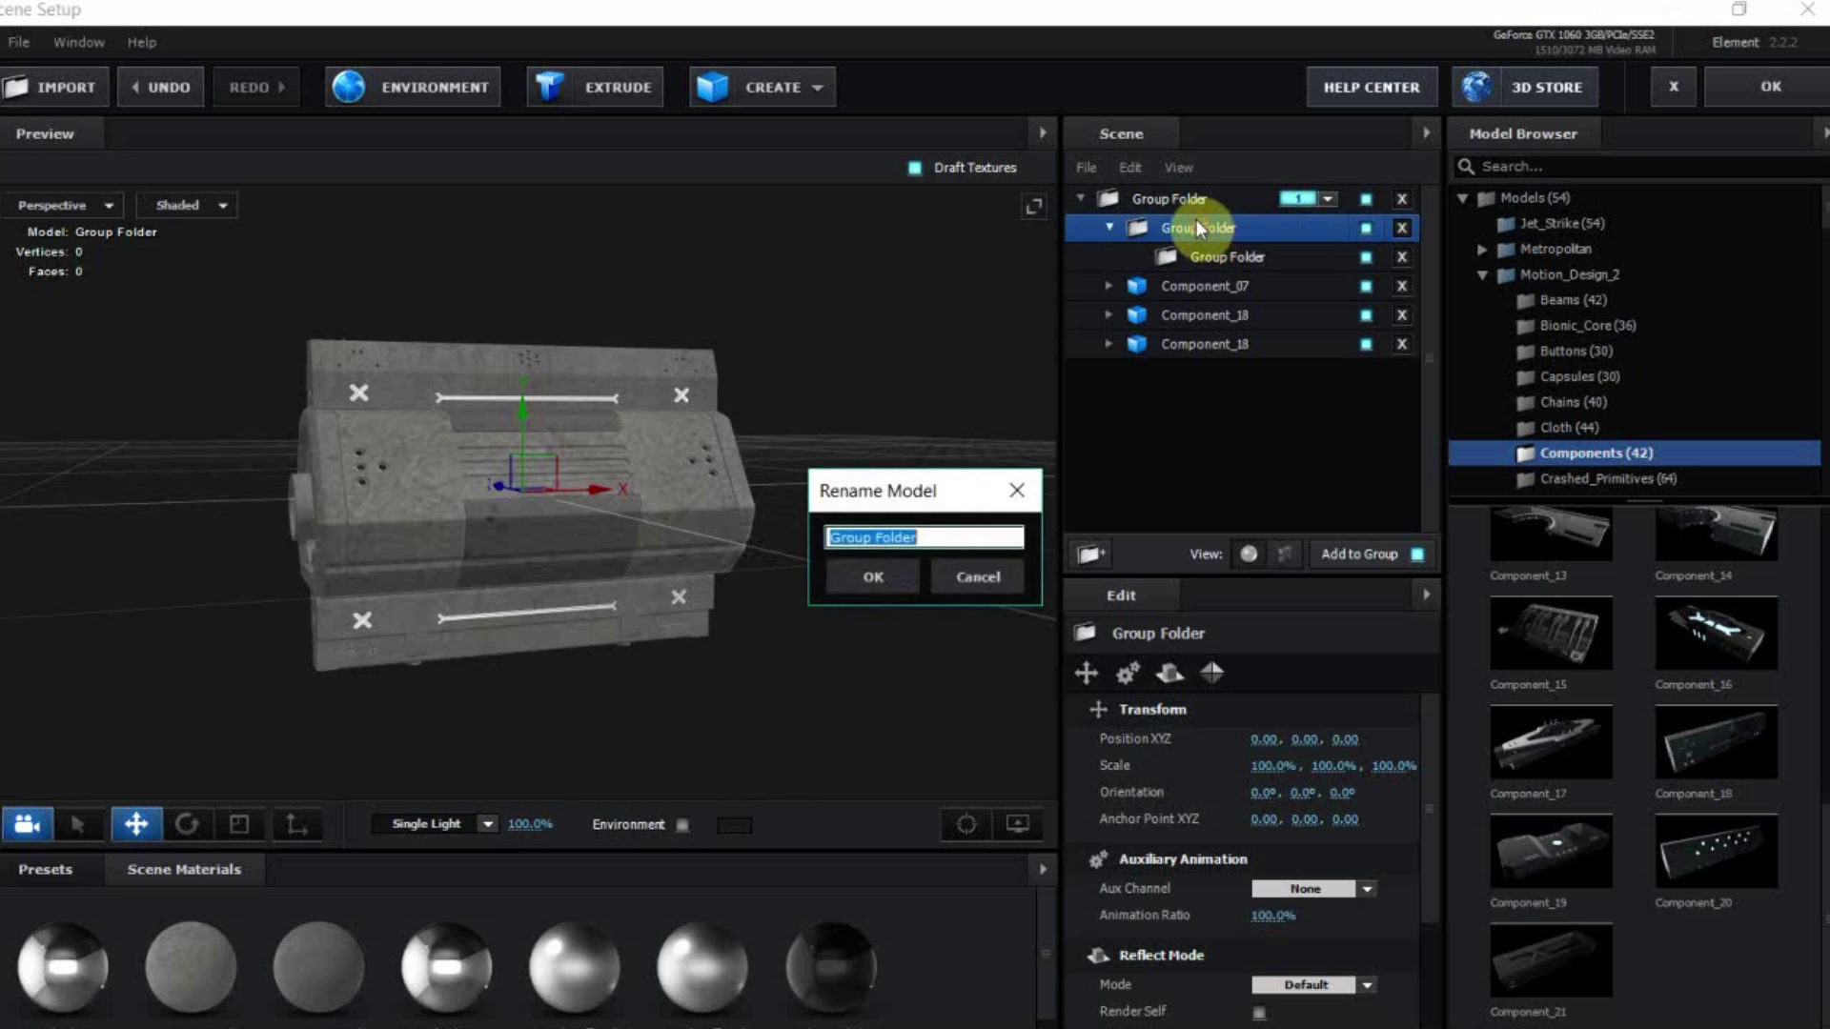
pyautogui.click(1022, 486)
pyautogui.moveTo(1191, 226); pyautogui.dragTo(1178, 221)
pyautogui.click(1208, 264)
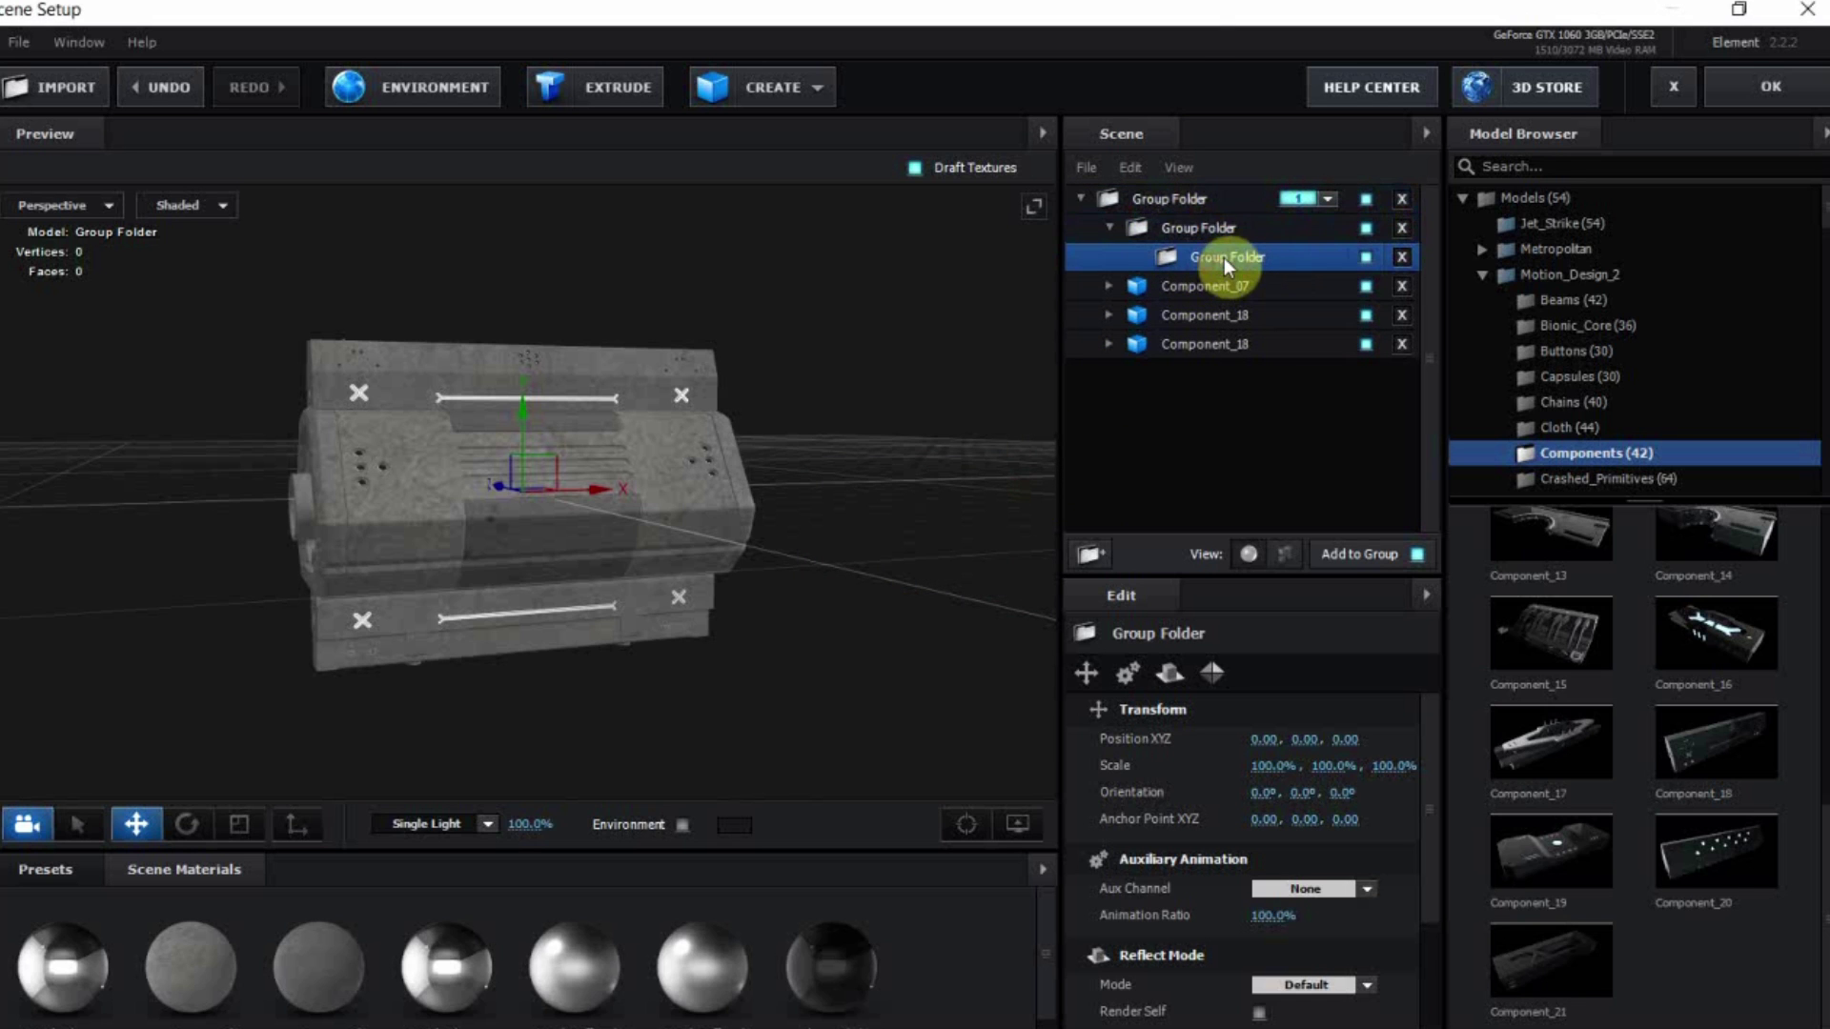
# Add the Pipe_Junction_Box_05 model from Tubes_Pipes in Motion_Design_2 and place it inside the innermost Group Folder
pyautogui.click(1187, 225)
pyautogui.click(1186, 227)
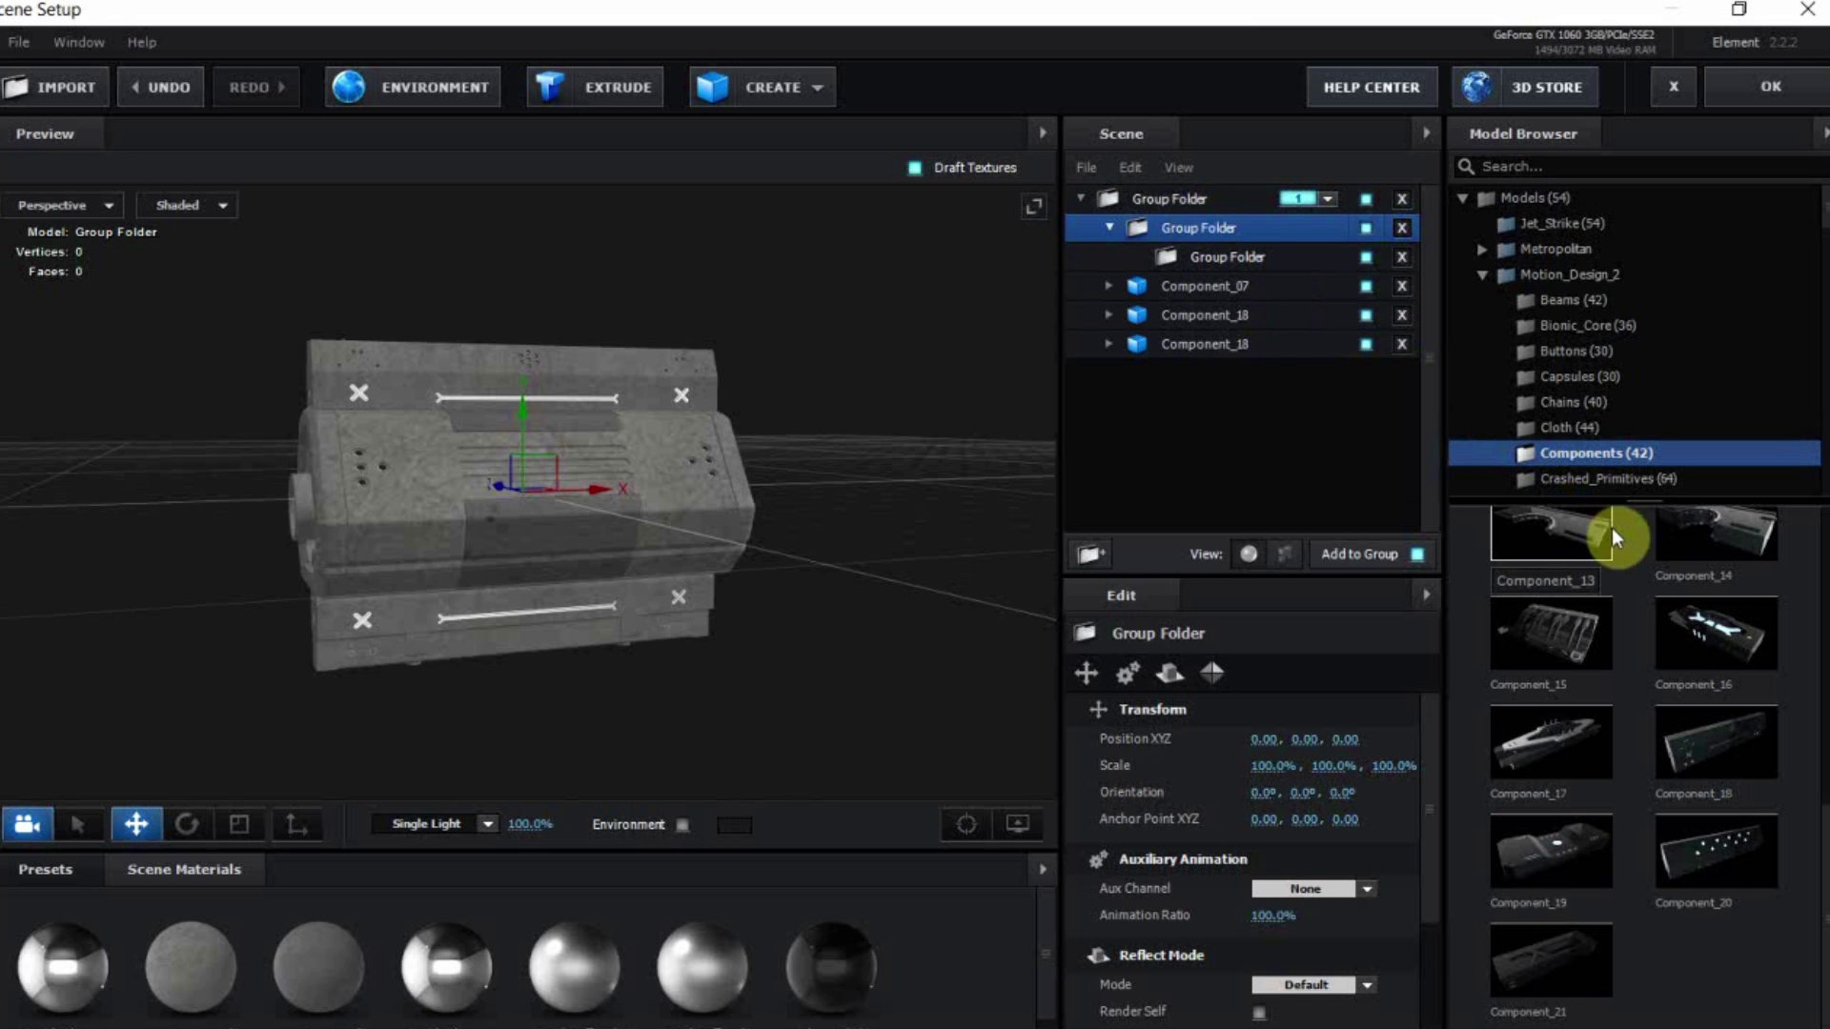
pyautogui.click(1559, 275)
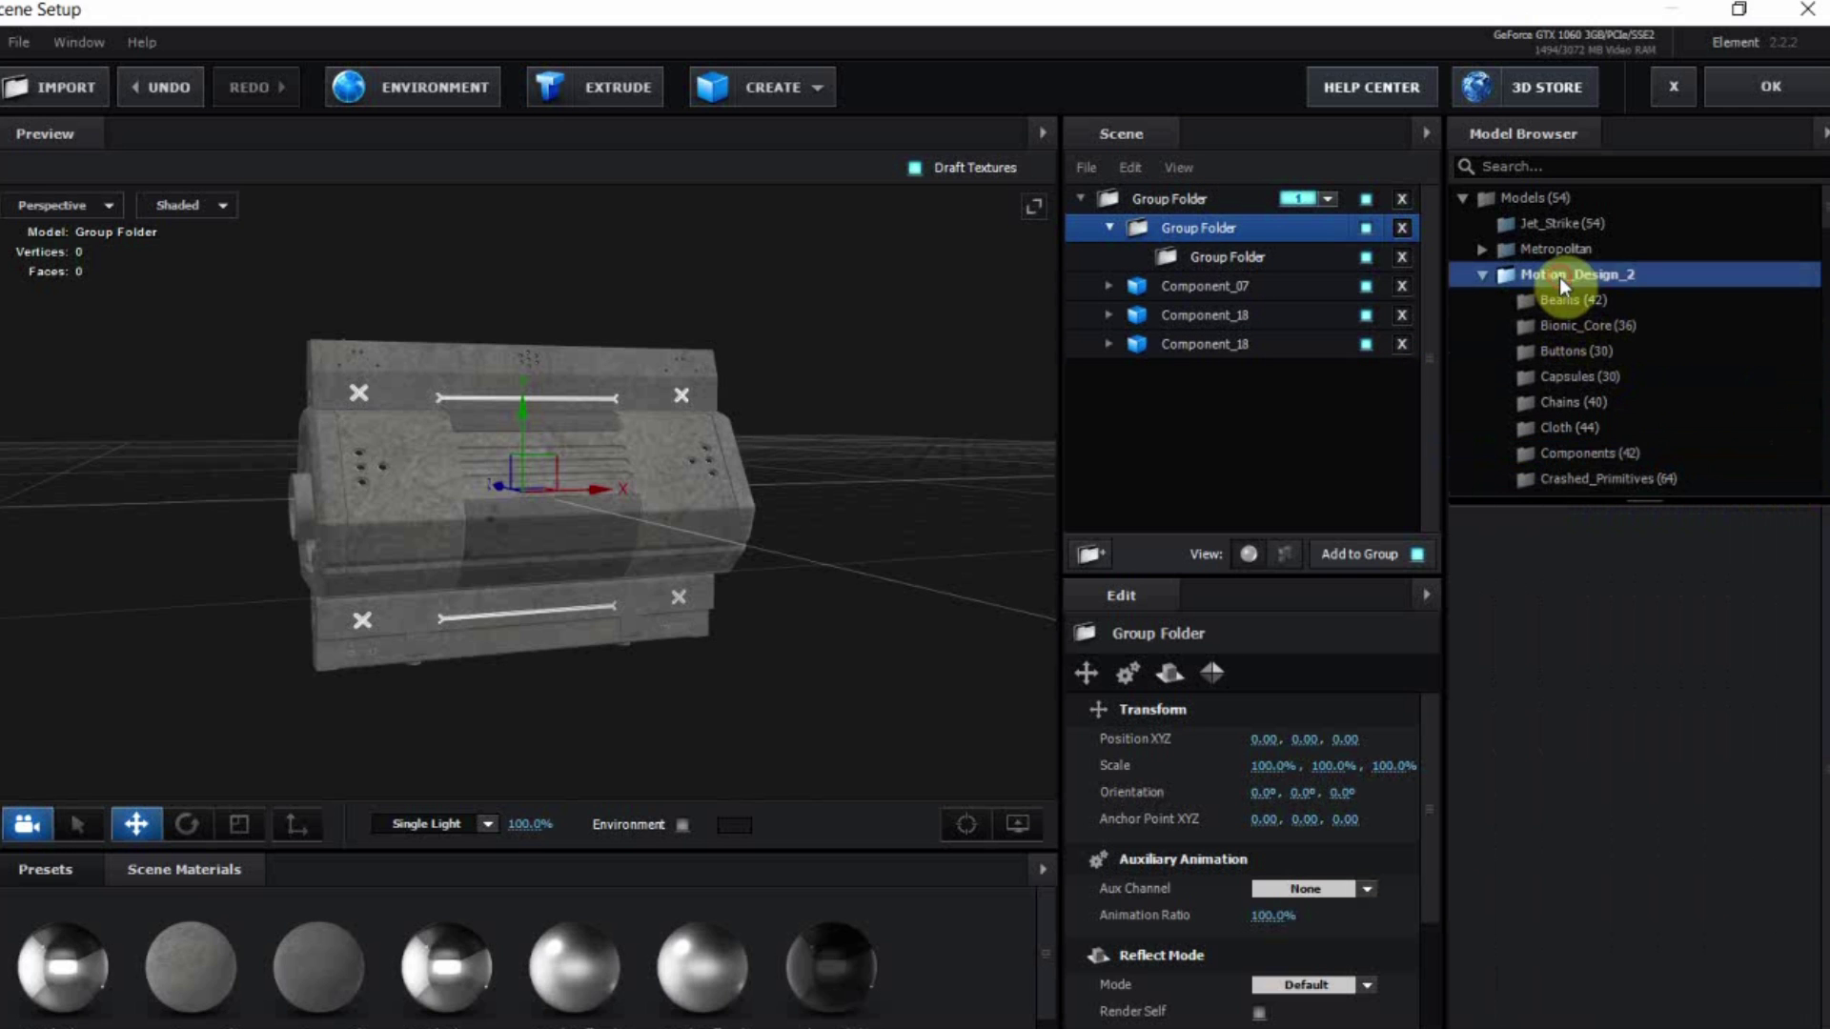
pyautogui.scroll(-2, 1627, 343)
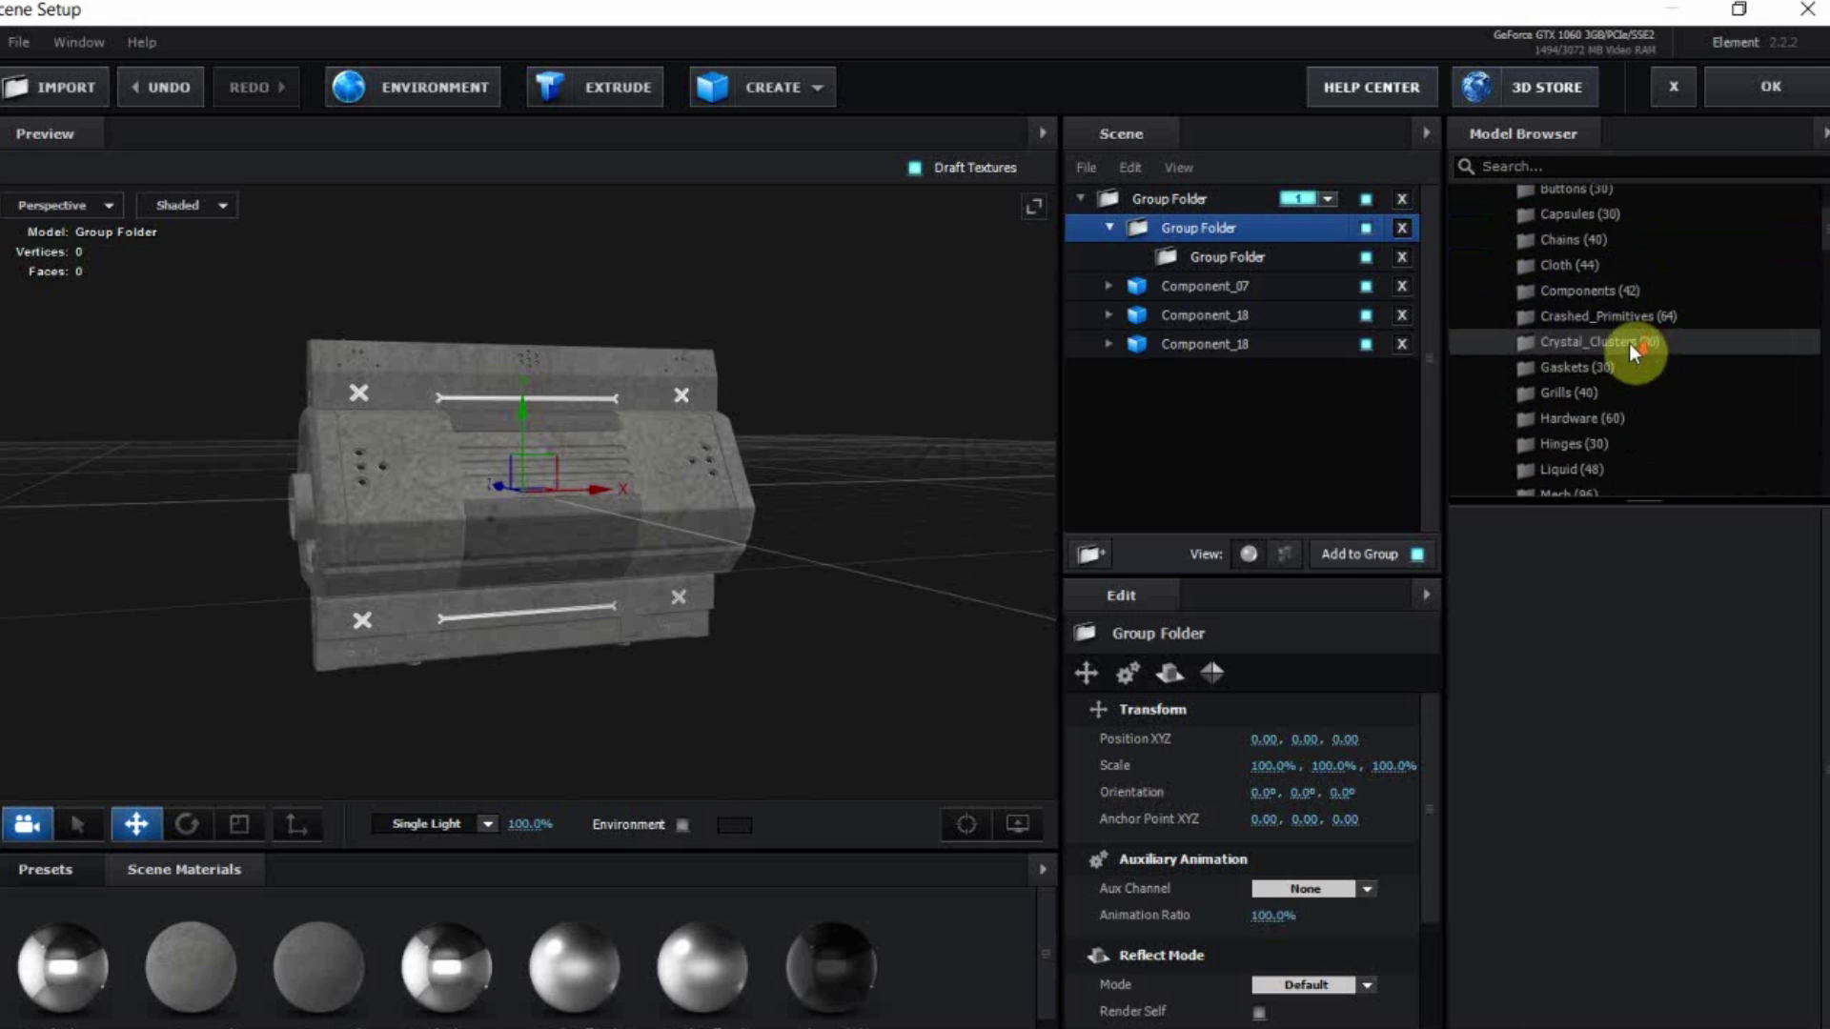
pyautogui.scroll(-5, 1628, 345)
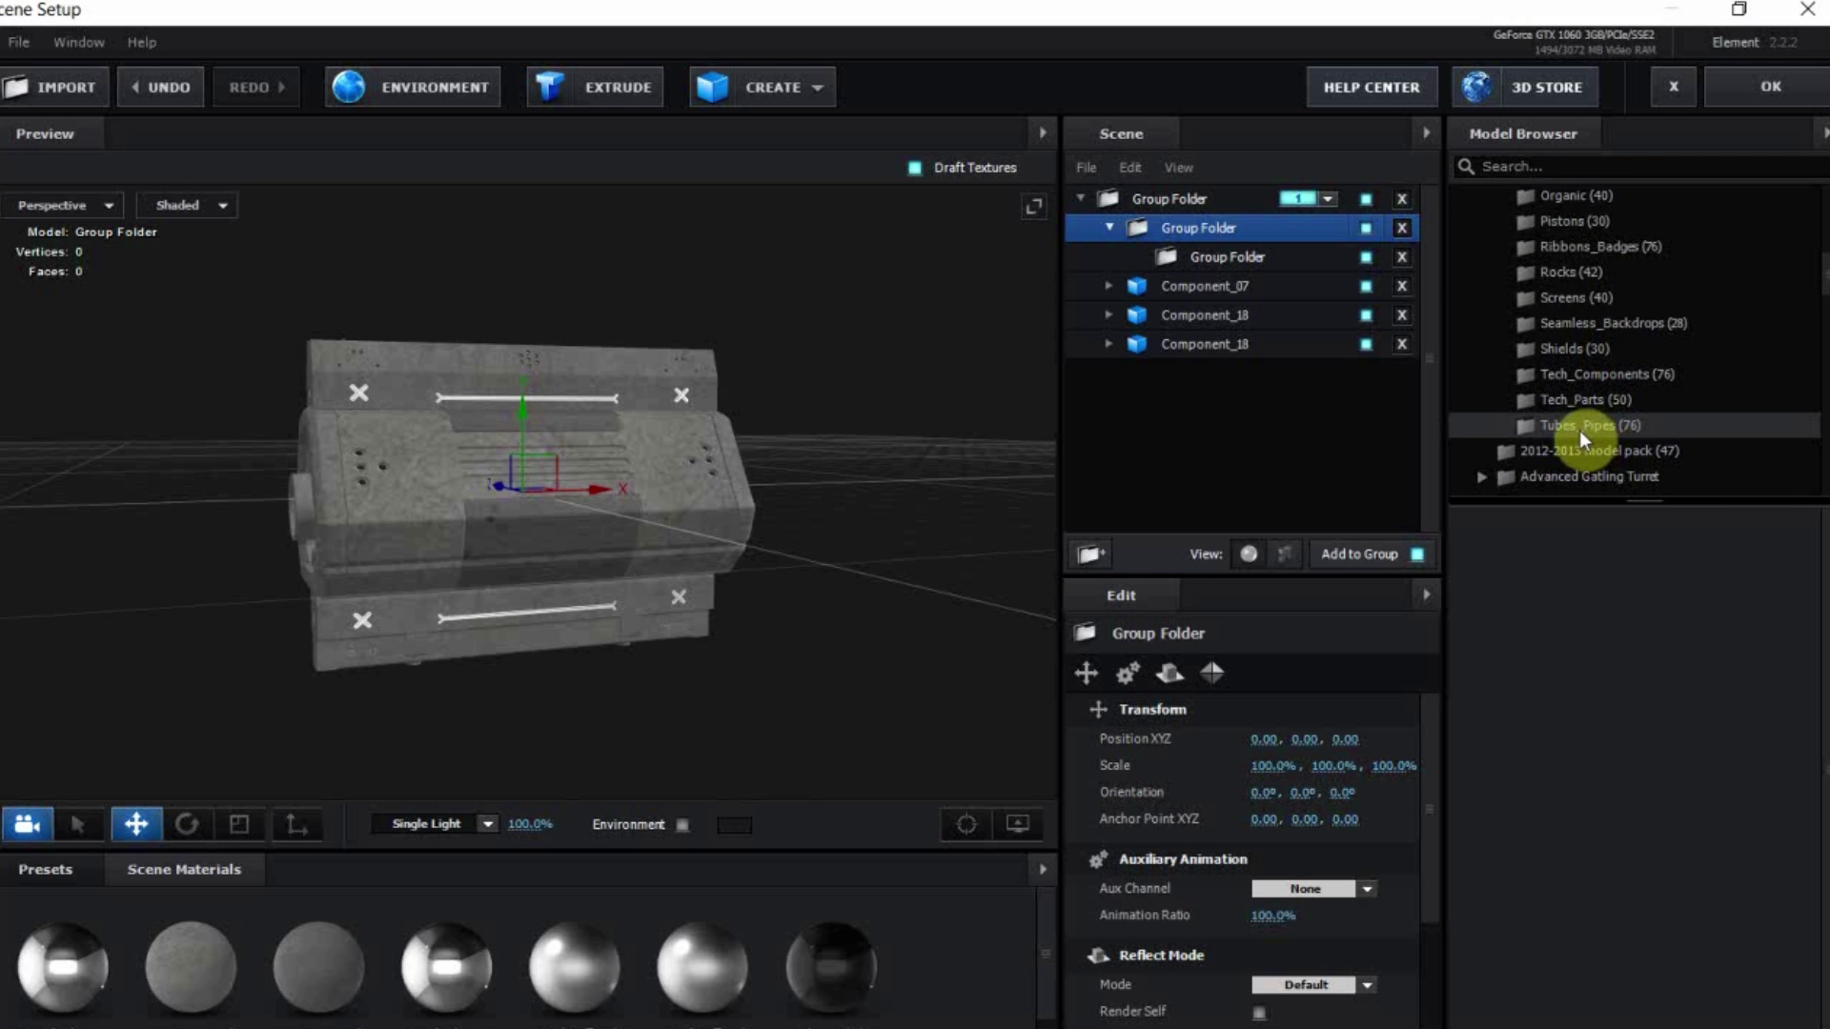
pyautogui.click(1620, 434)
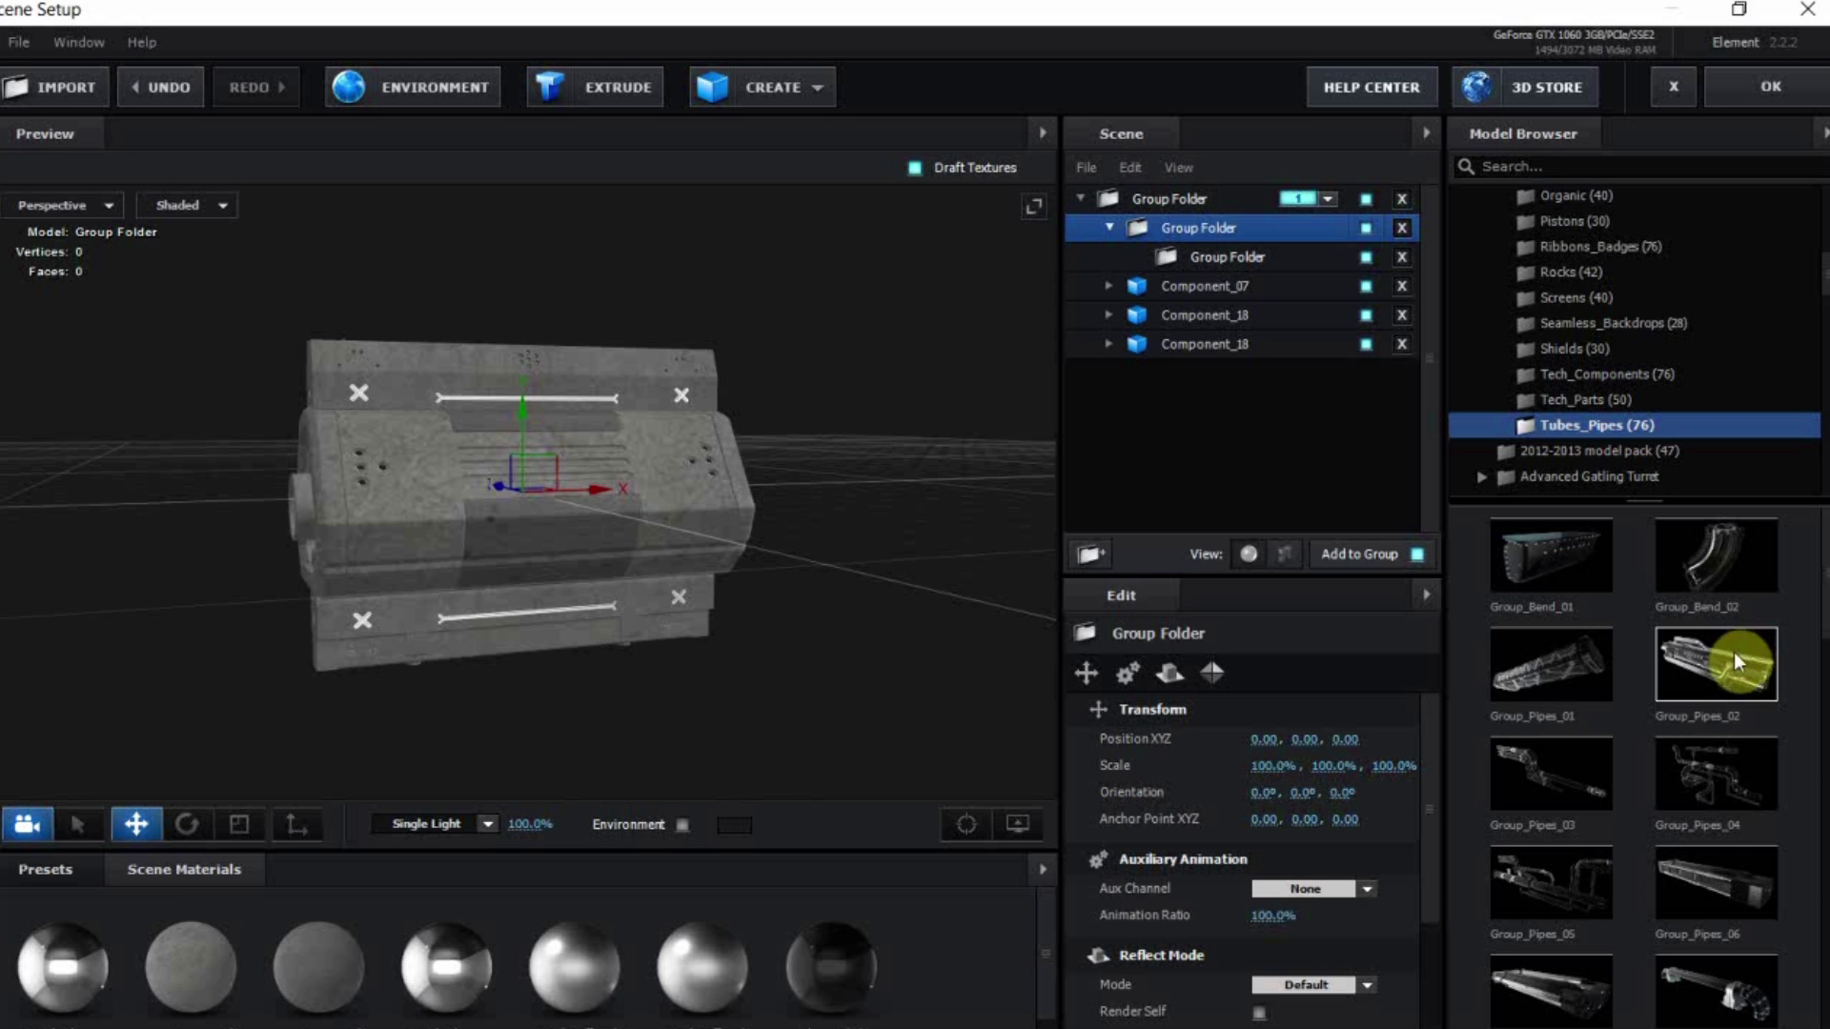
pyautogui.moveTo(1809, 572); pyautogui.dragTo(1784, 916)
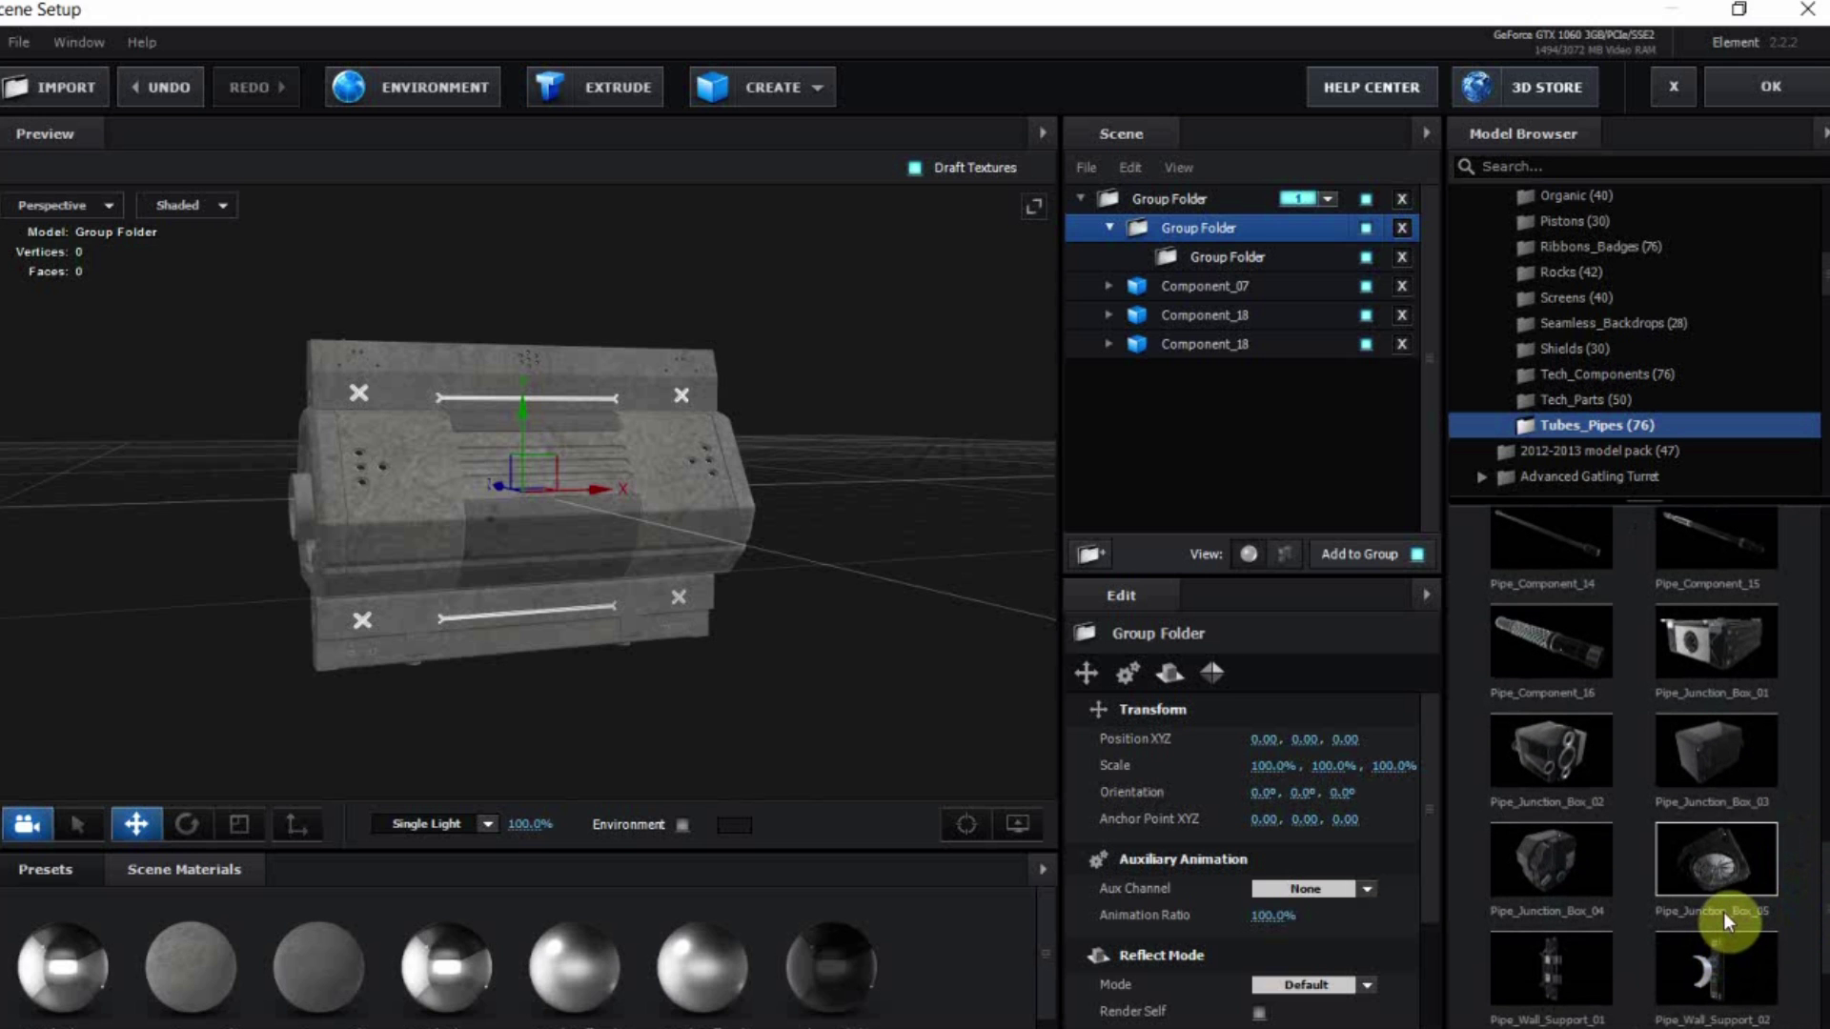
pyautogui.click(1731, 860)
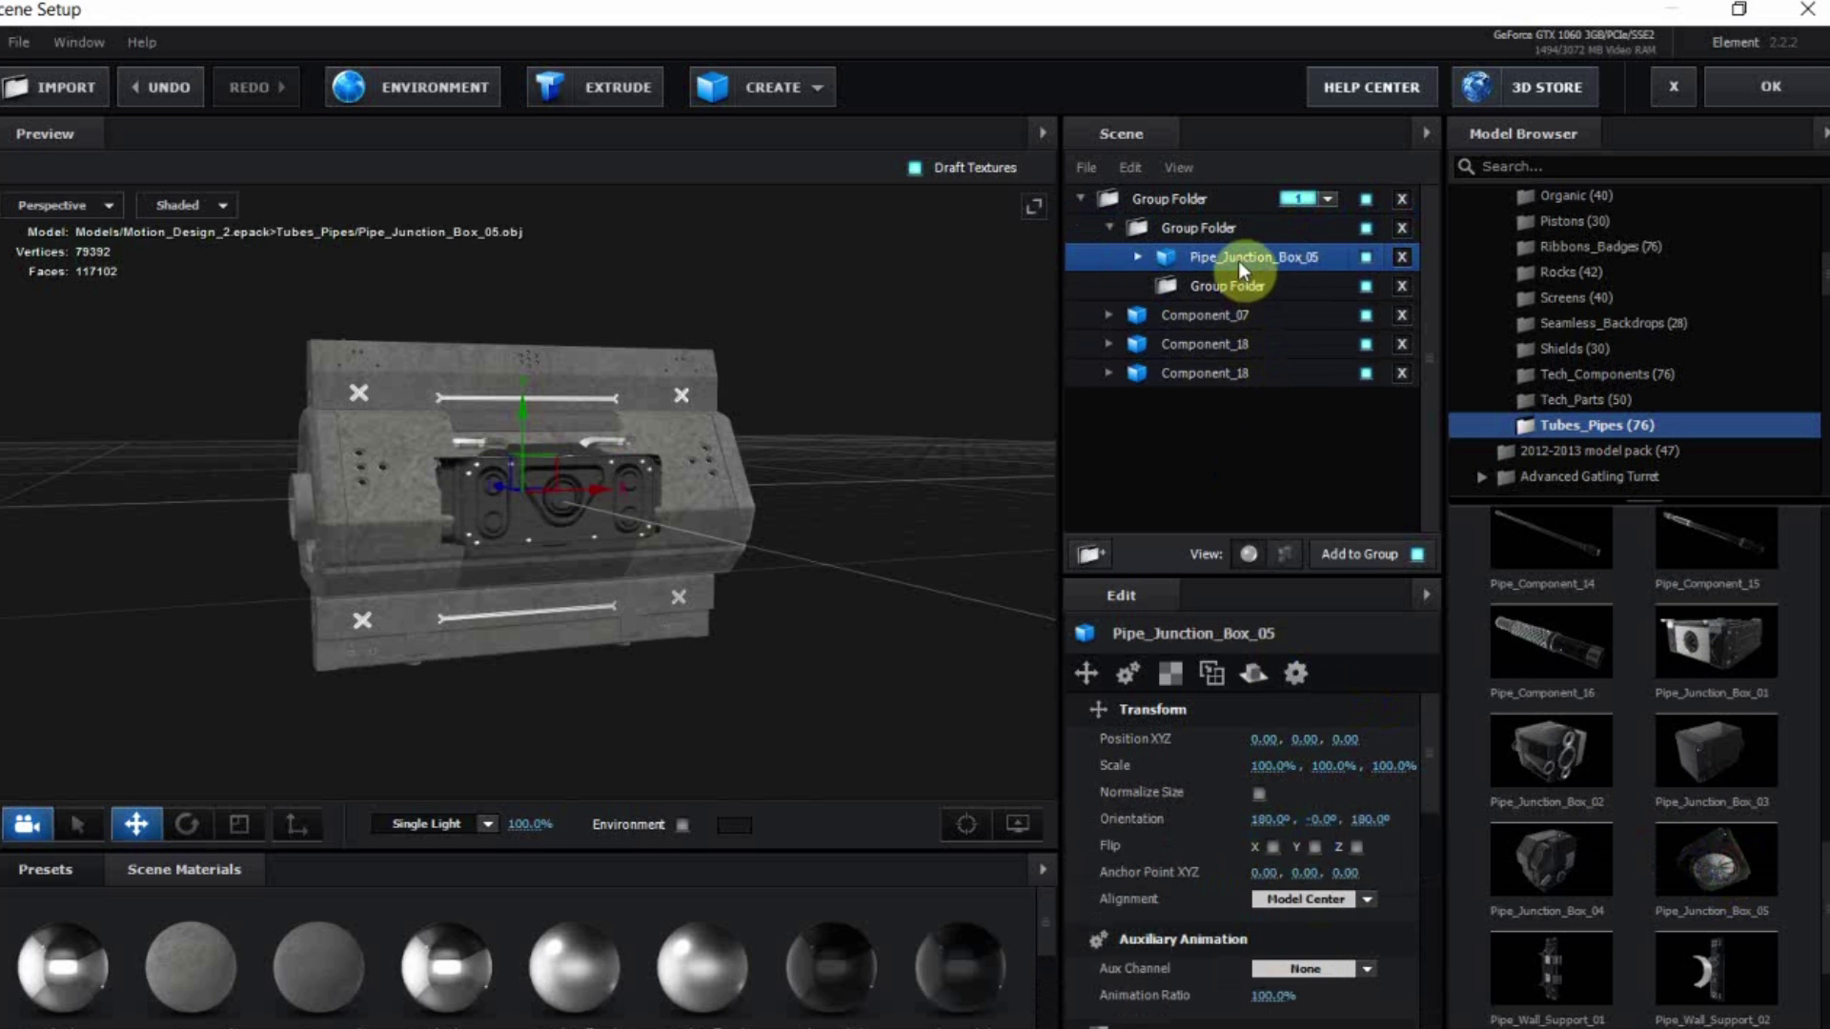
pyautogui.moveTo(1239, 268); pyautogui.dragTo(1228, 291)
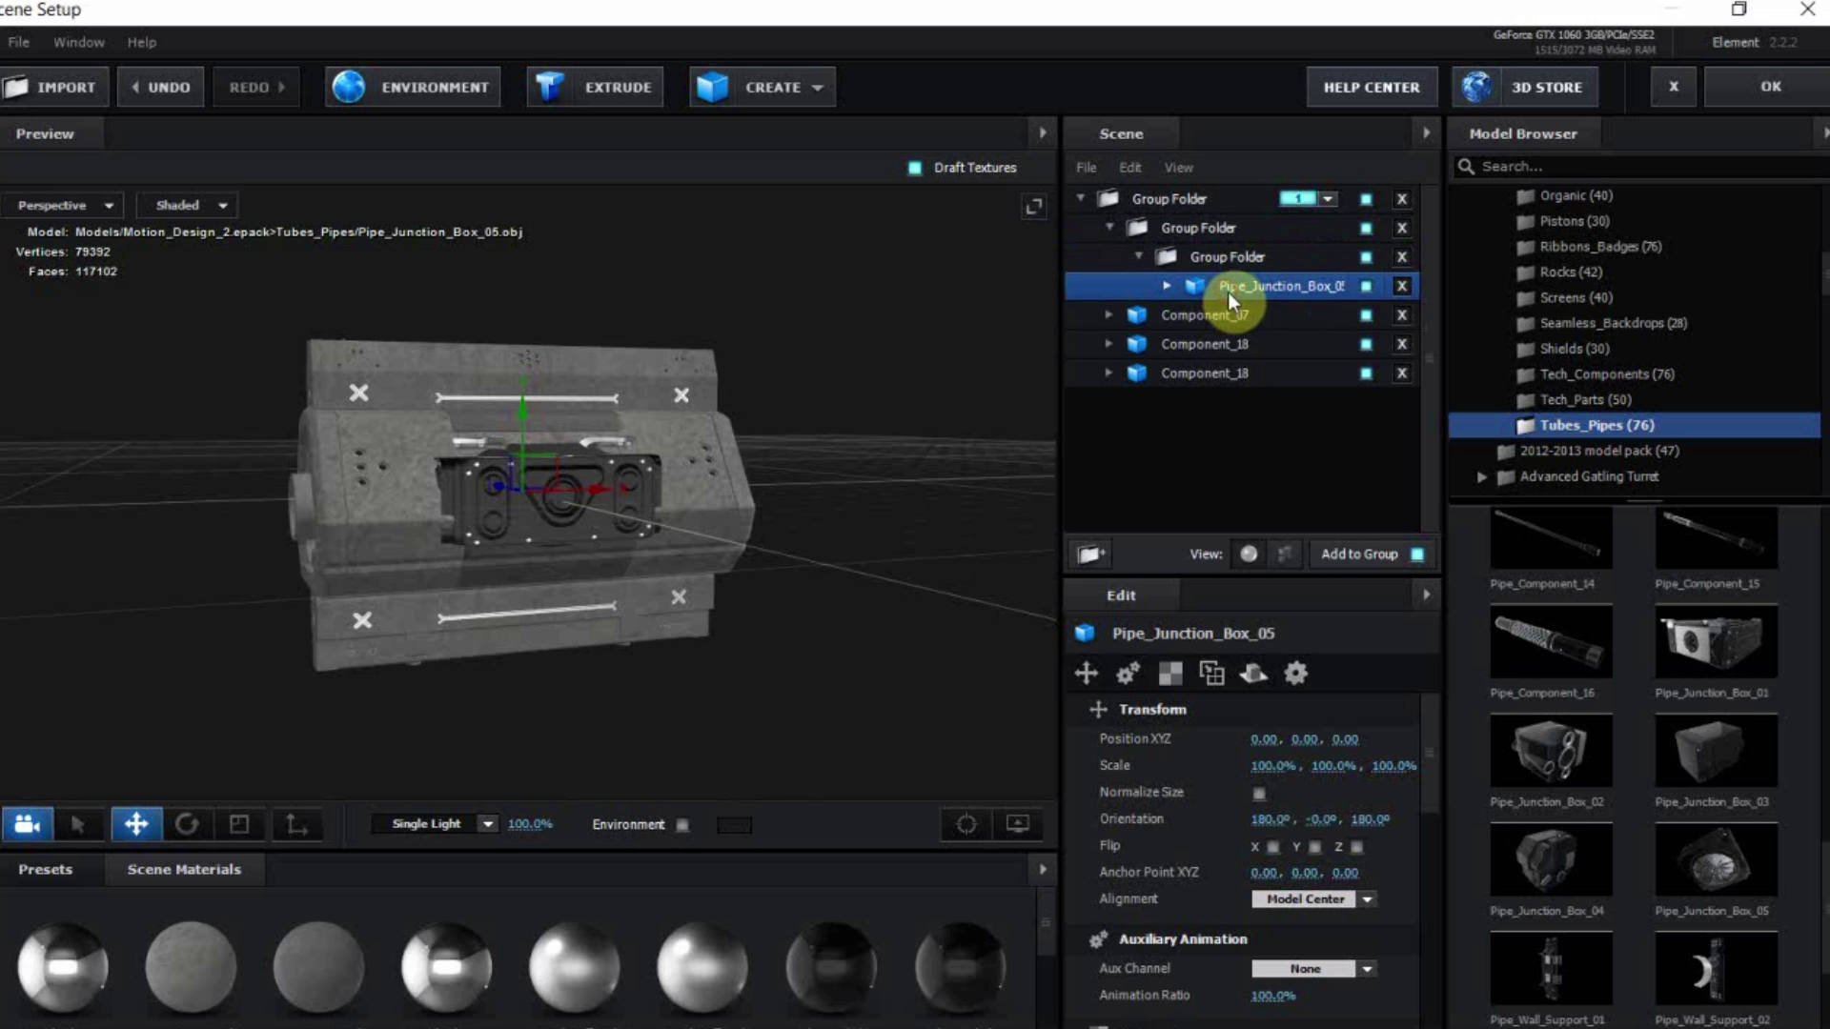
# Enable Group Symmetry on the Z axis for the Group Folder directly inside the main one
pyautogui.click(1208, 232)
pyautogui.moveTo(924, 421); pyautogui.dragTo(732, 482)
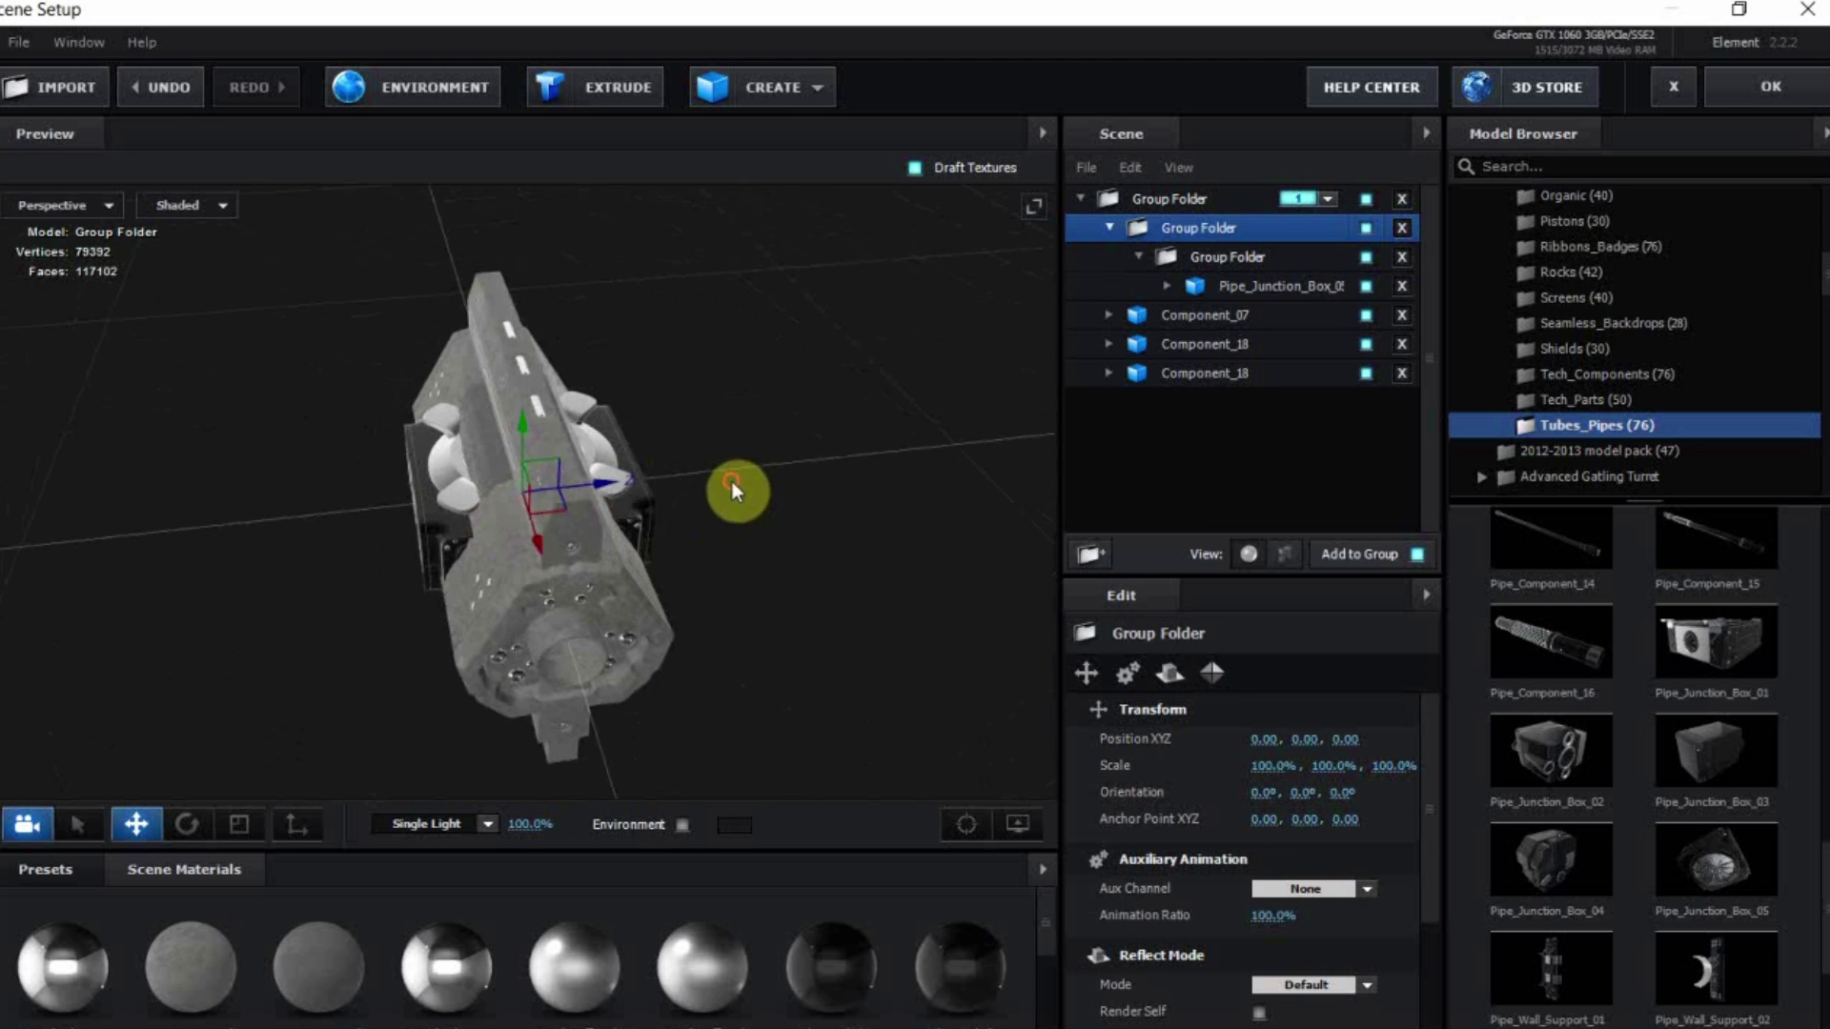
pyautogui.click(1212, 673)
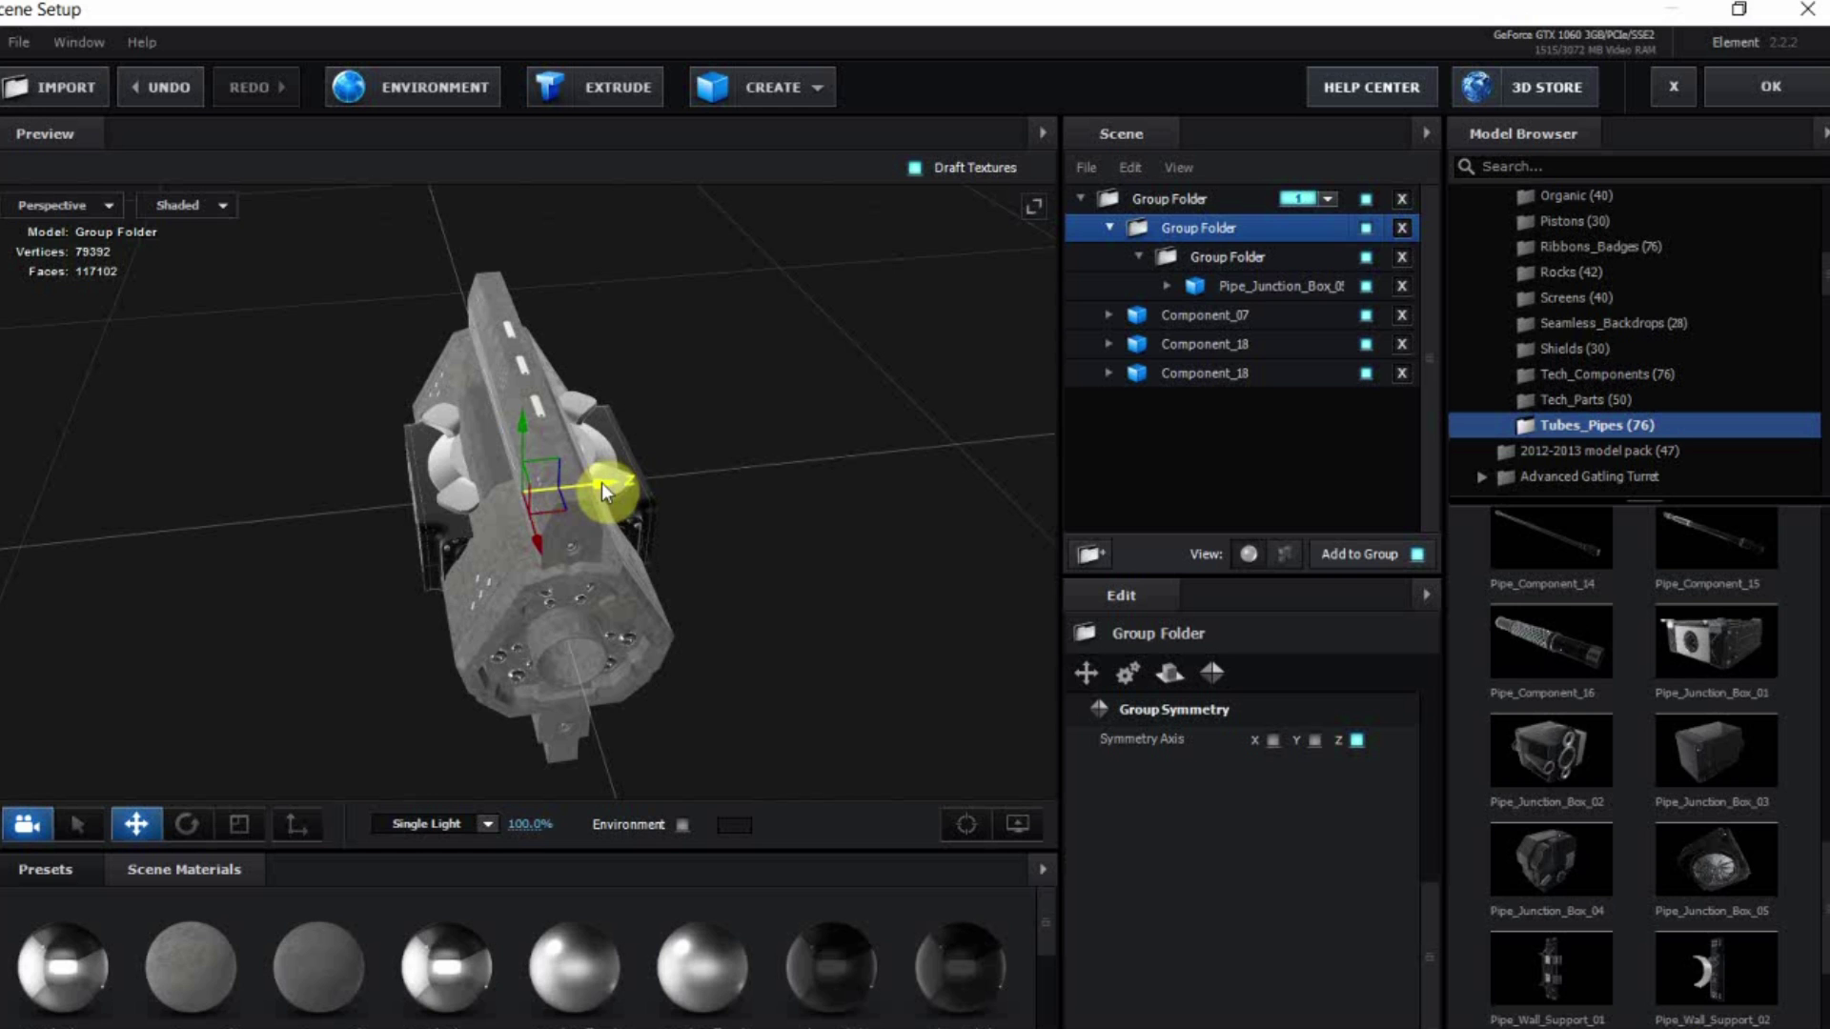
pyautogui.moveTo(604, 482); pyautogui.dragTo(631, 483)
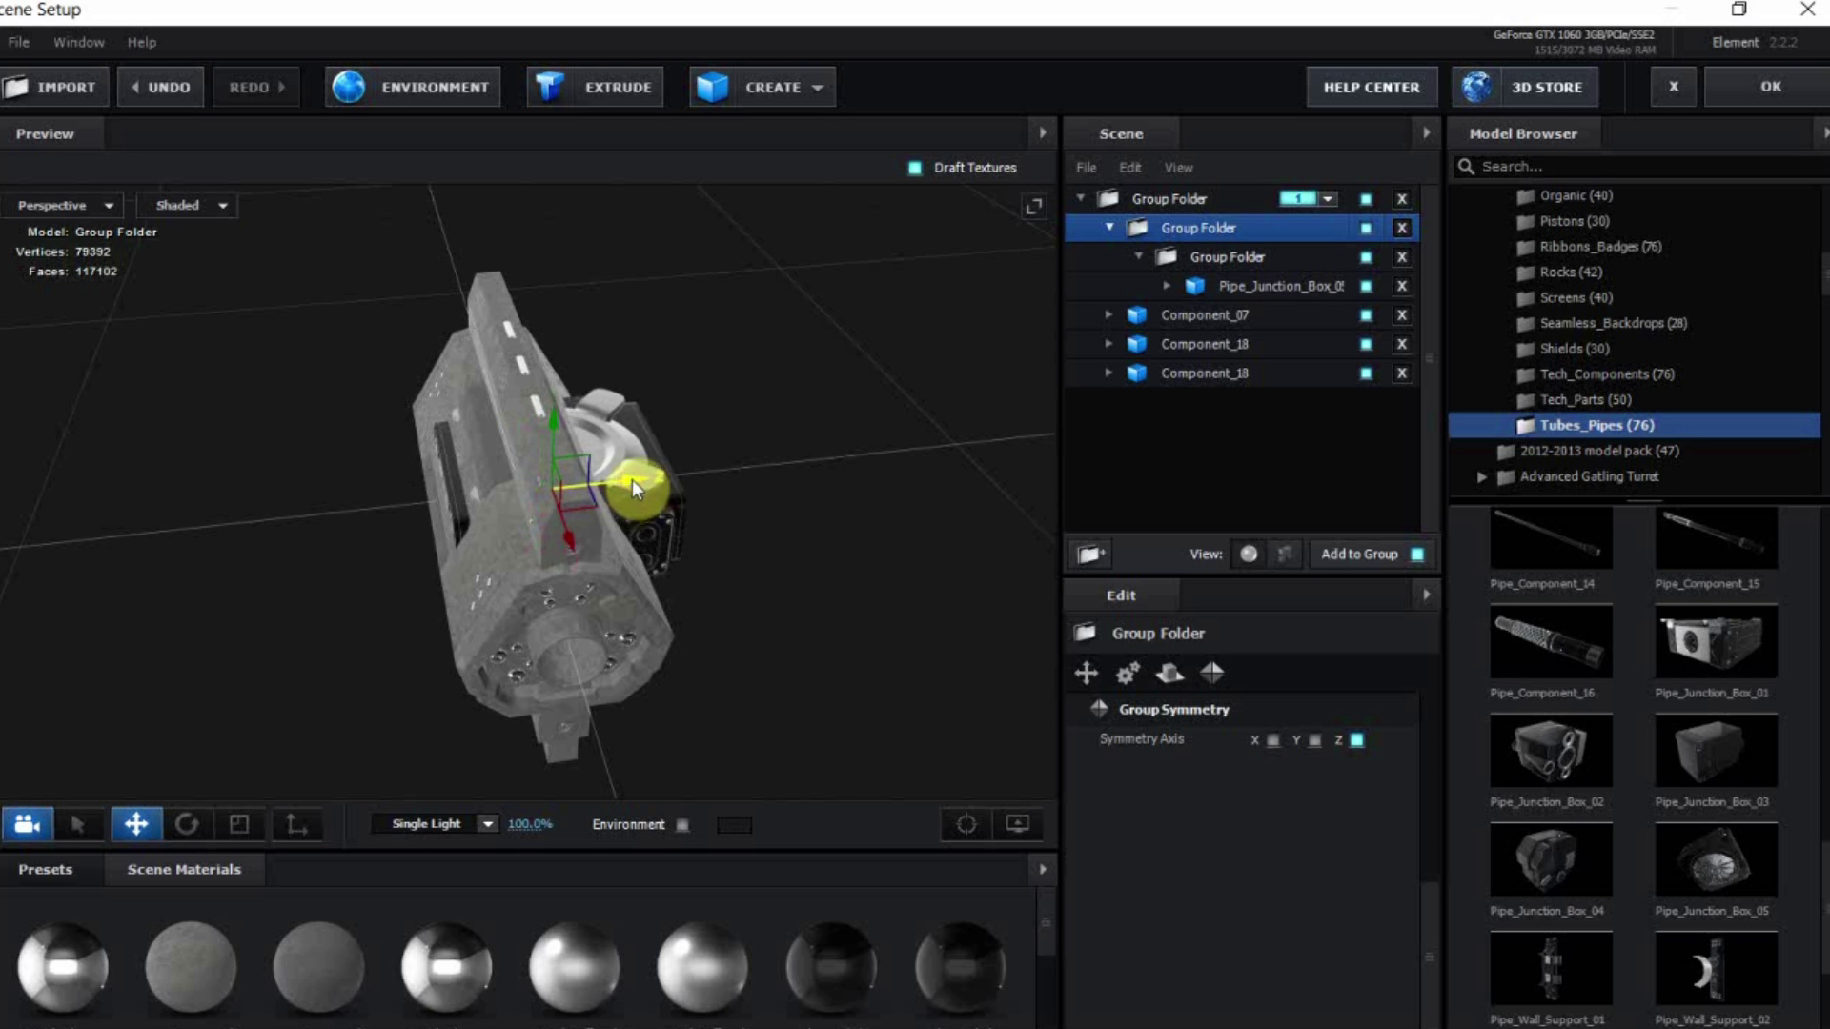
pyautogui.hotkey('ctrl', 'z')
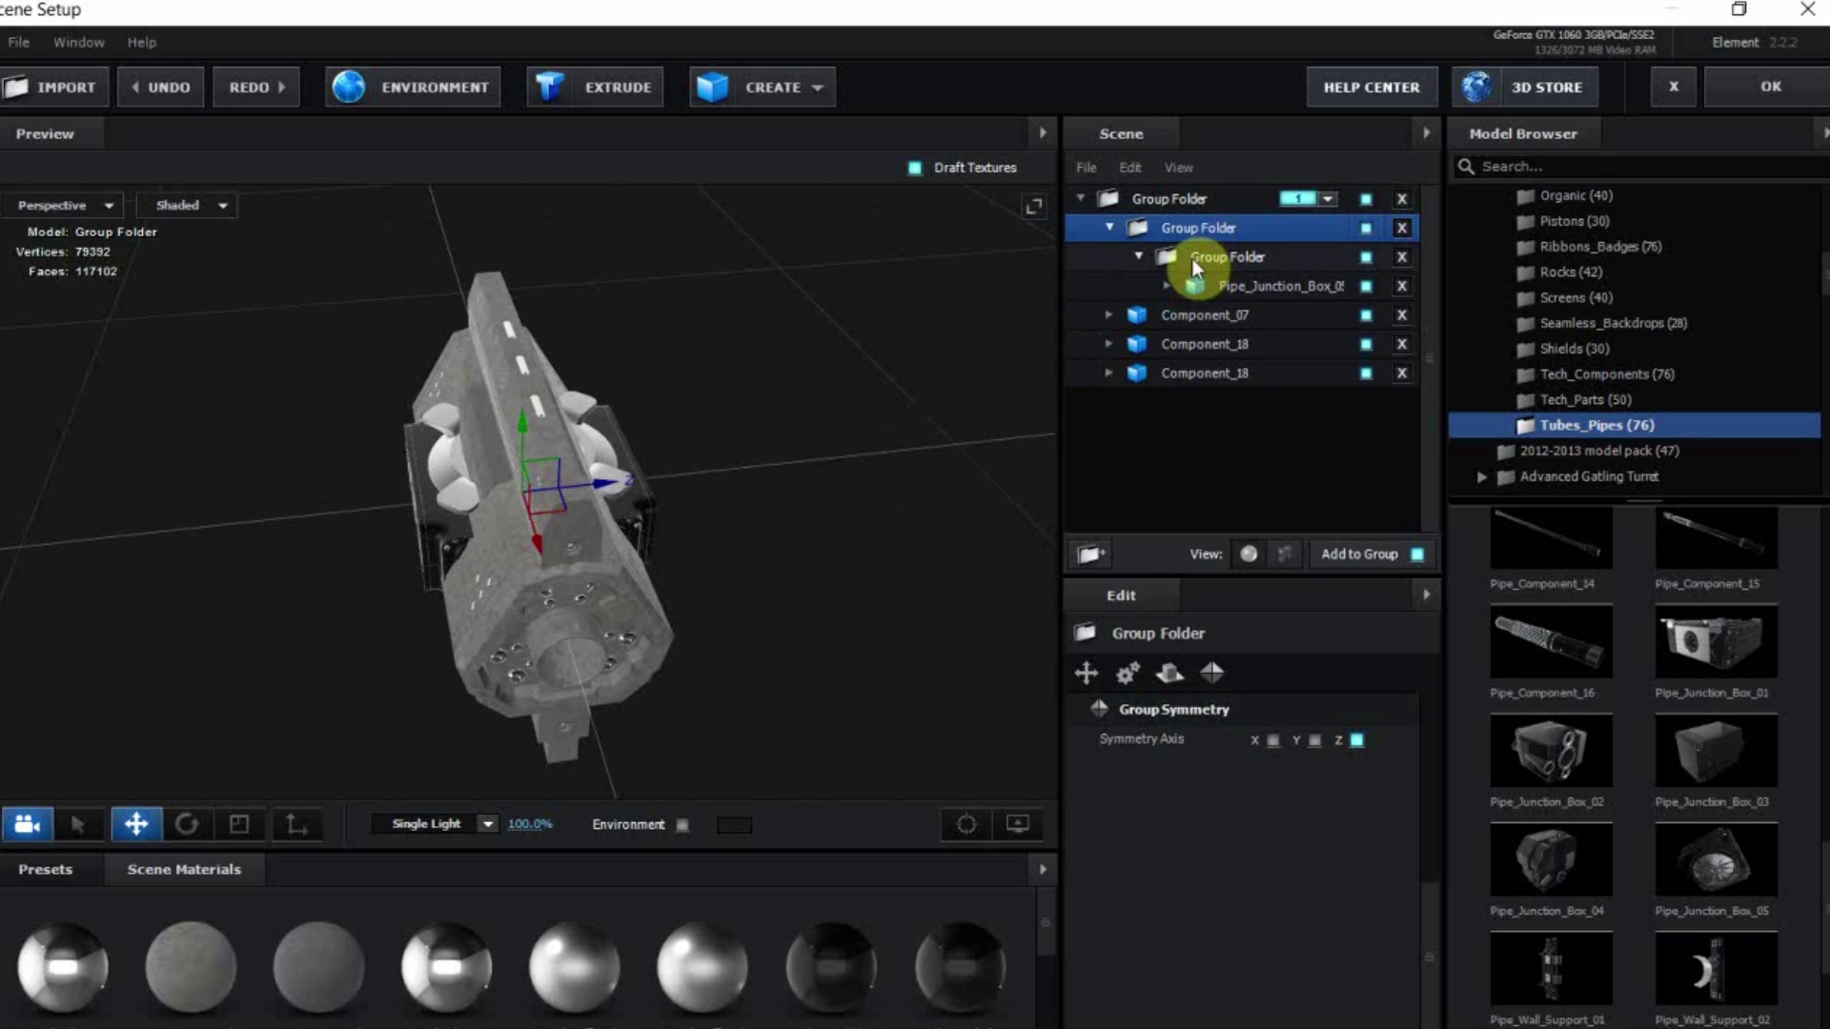
# Scale Pipe_Junction_Box_05 to 50% and move it outward to a Z position of about 0.27
pyautogui.click(1226, 292)
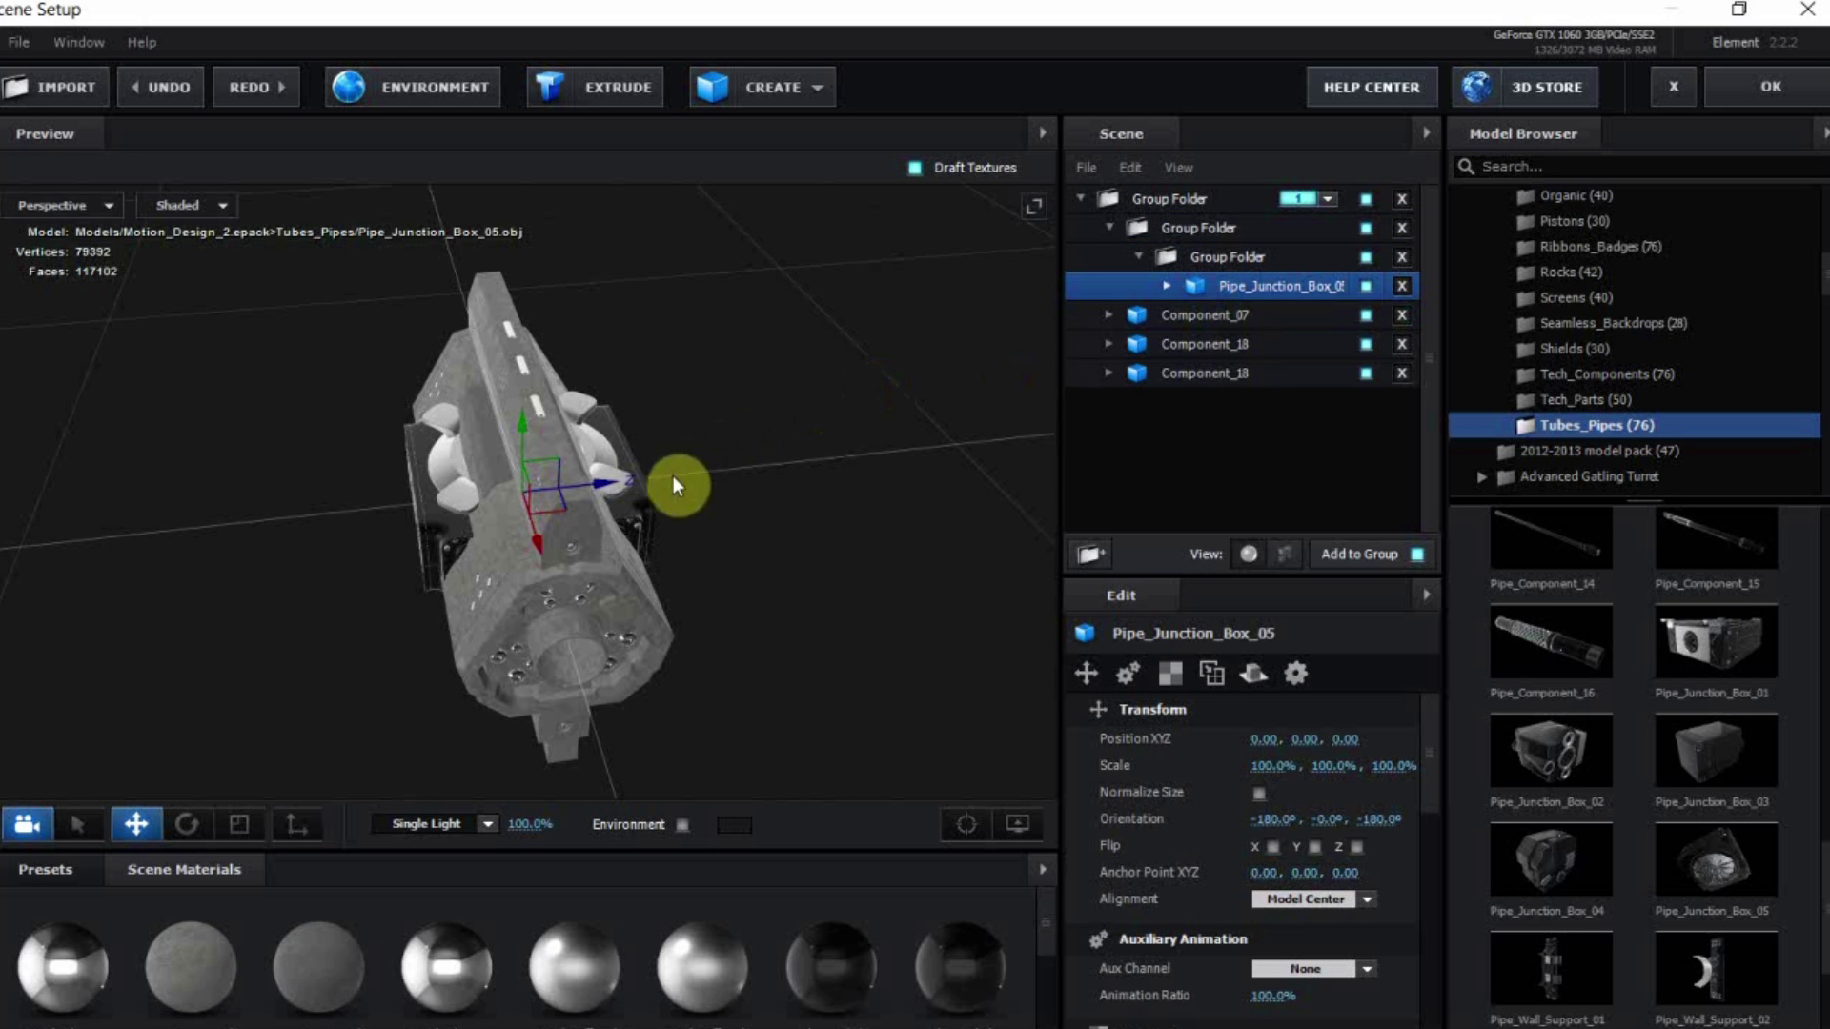
pyautogui.moveTo(608, 489); pyautogui.dragTo(747, 484)
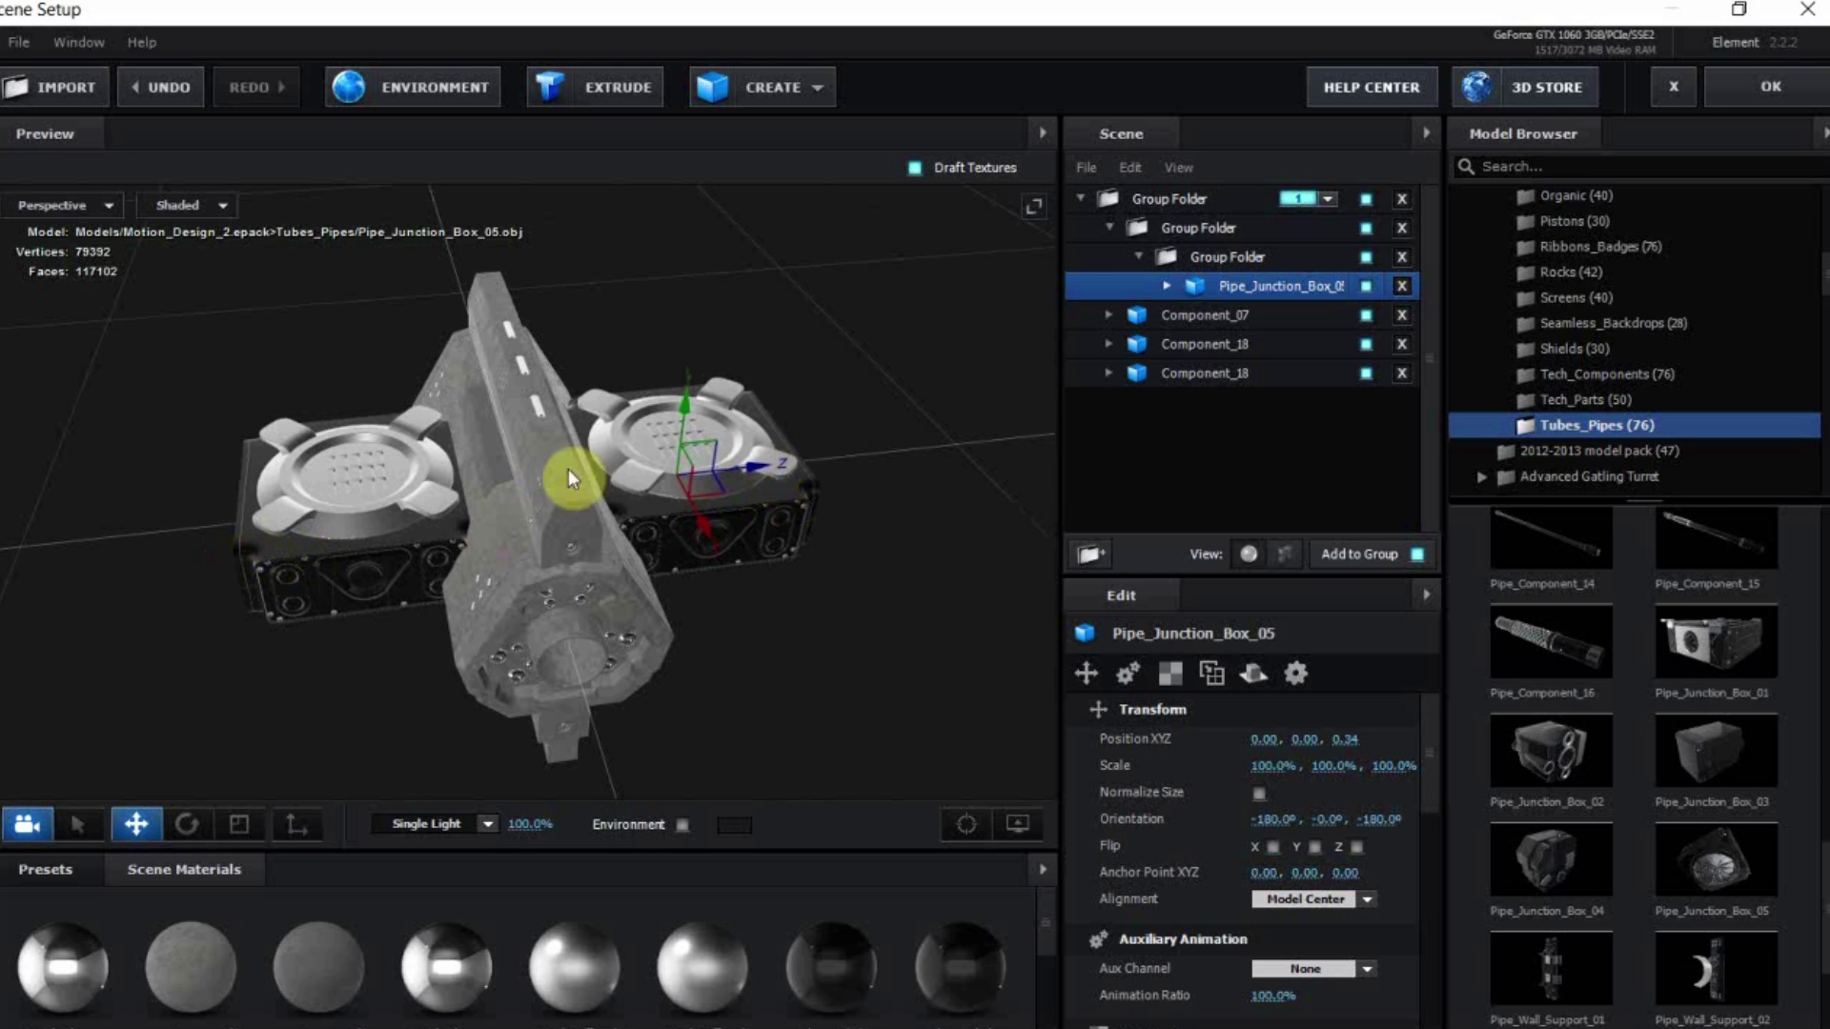
pyautogui.click(1273, 768)
pyautogui.write('50')
pyautogui.press('Return')
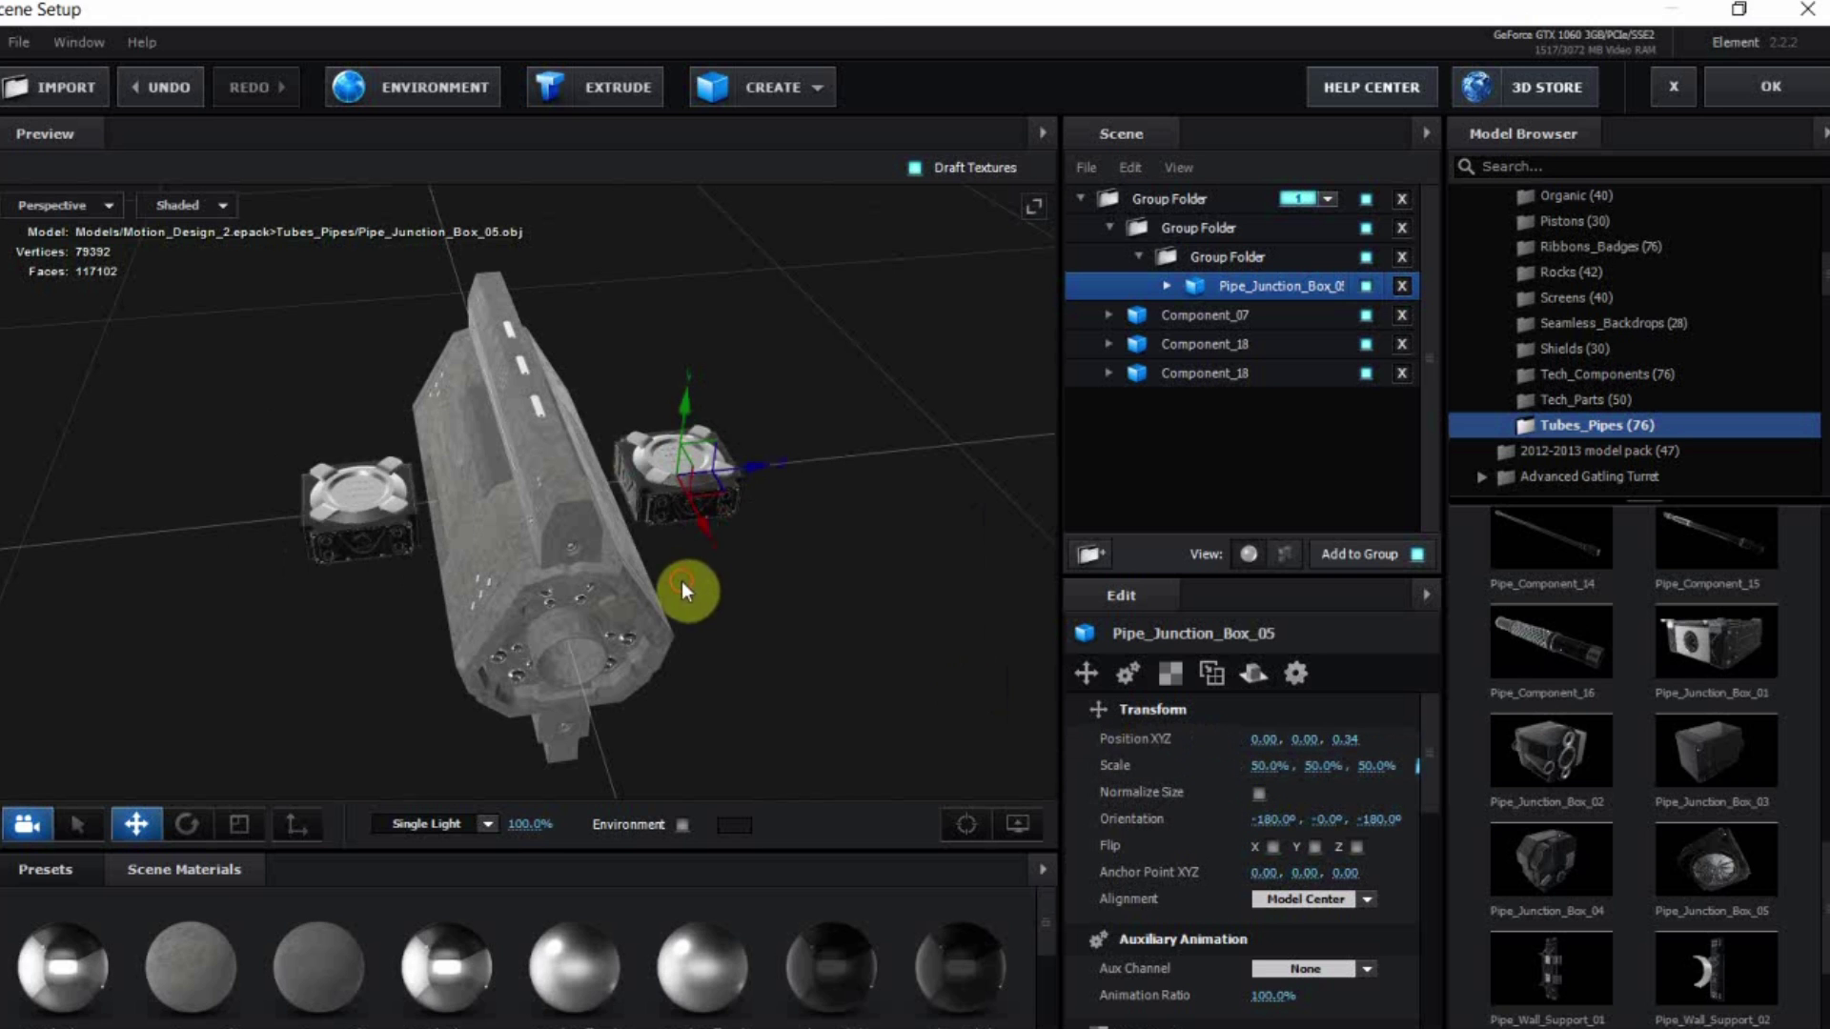
pyautogui.moveTo(683, 582); pyautogui.dragTo(713, 581)
pyautogui.moveTo(764, 463); pyautogui.dragTo(732, 471)
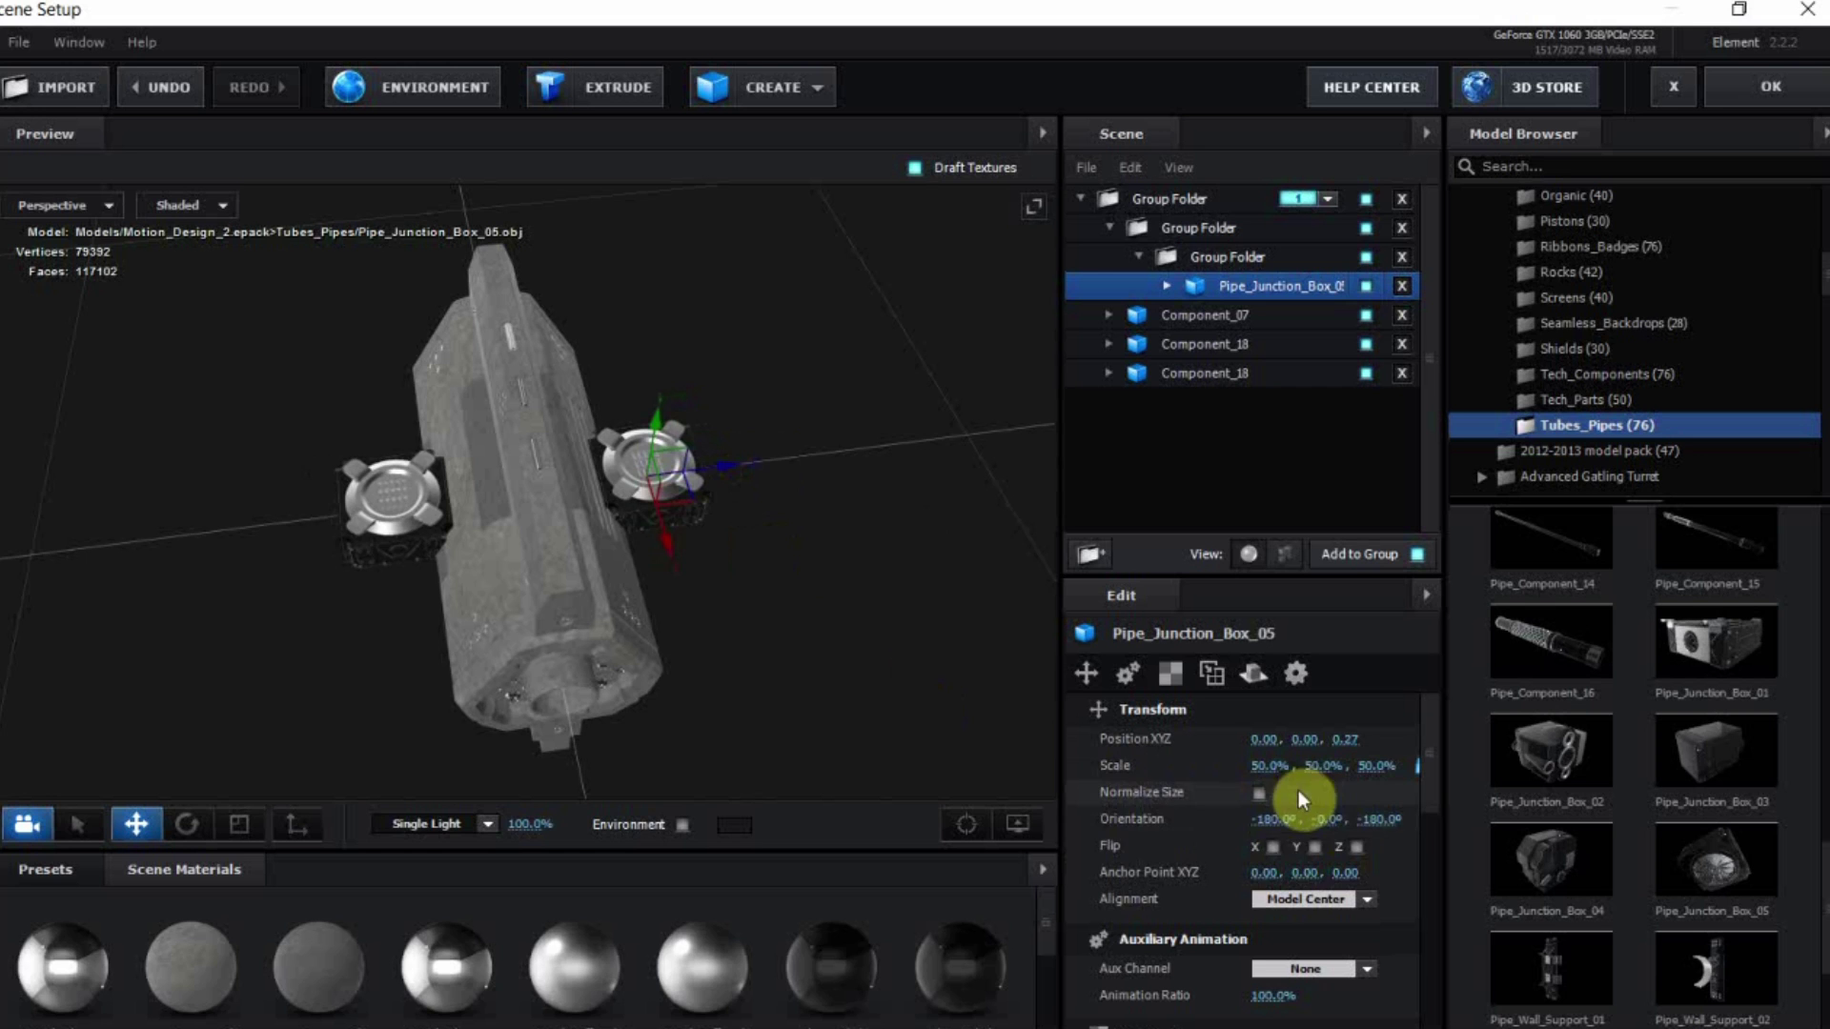
# Rotate Pipe_Junction_Box_05 to an orientation of 180°, 0°, 0° so its fan faces upward
pyautogui.moveTo(1332, 821); pyautogui.dragTo(1338, 822)
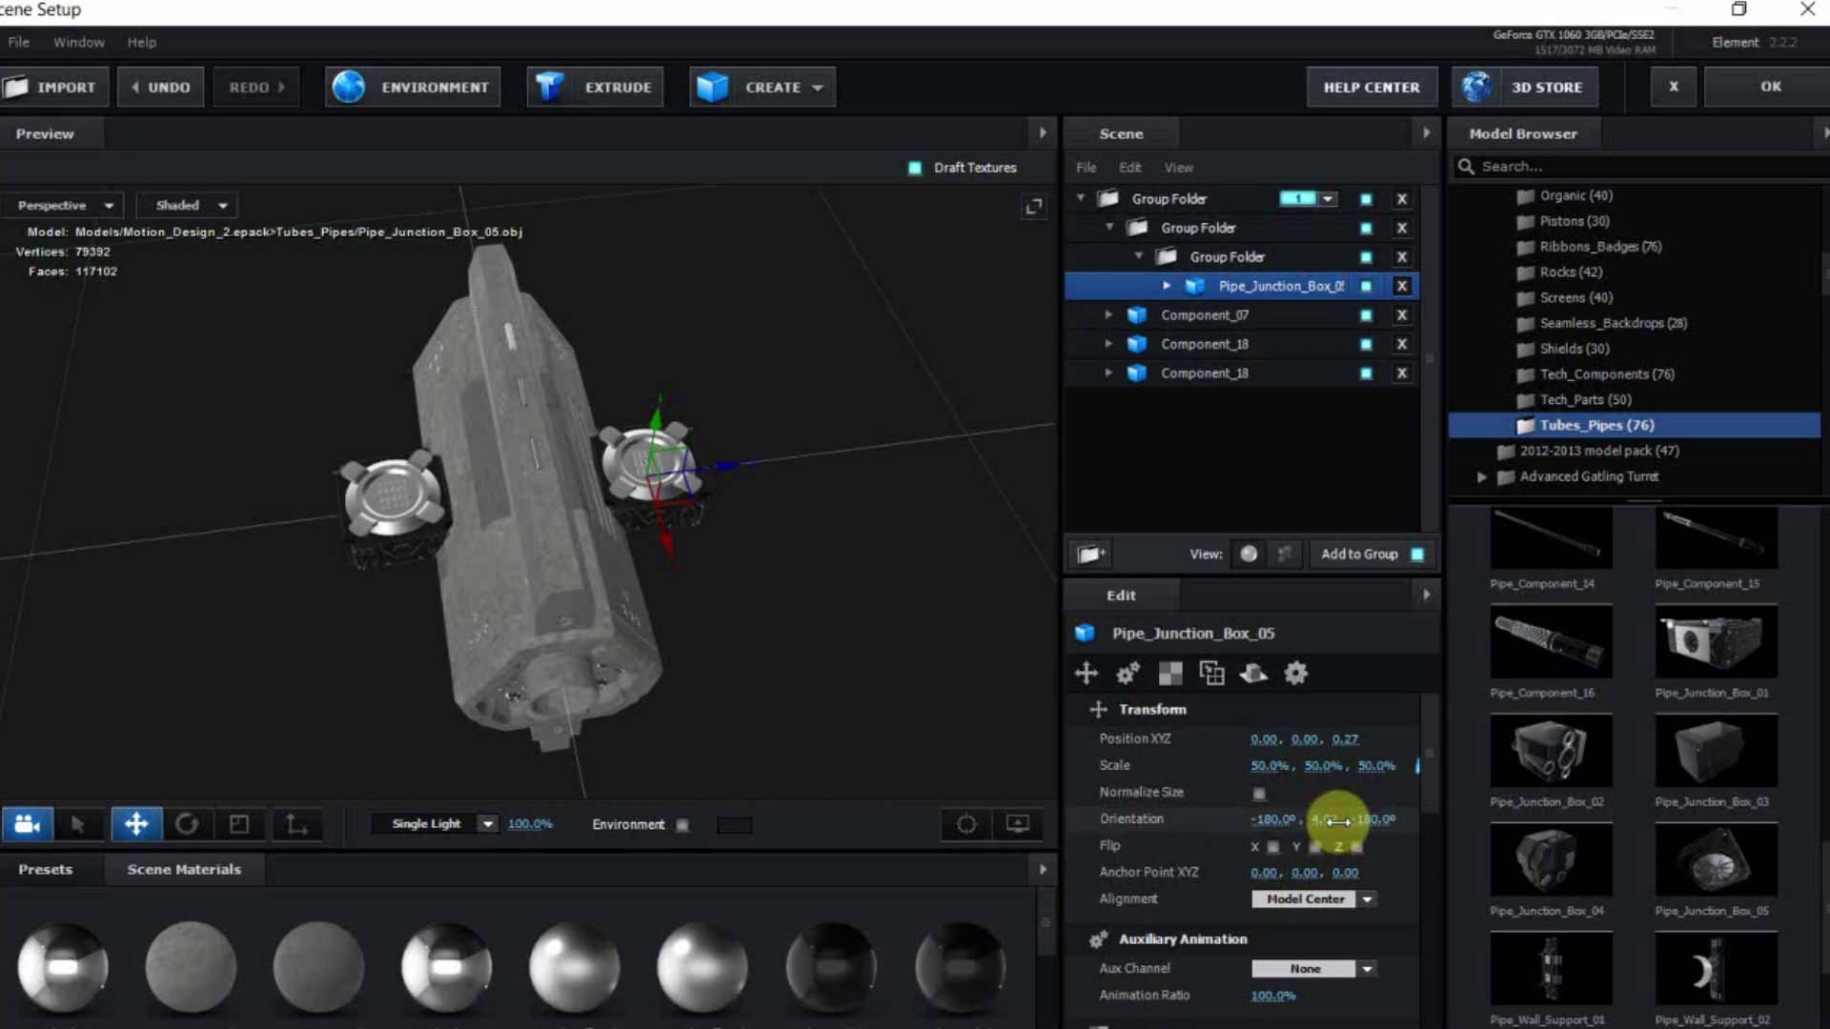
pyautogui.hotkey('ctrl', 'z')
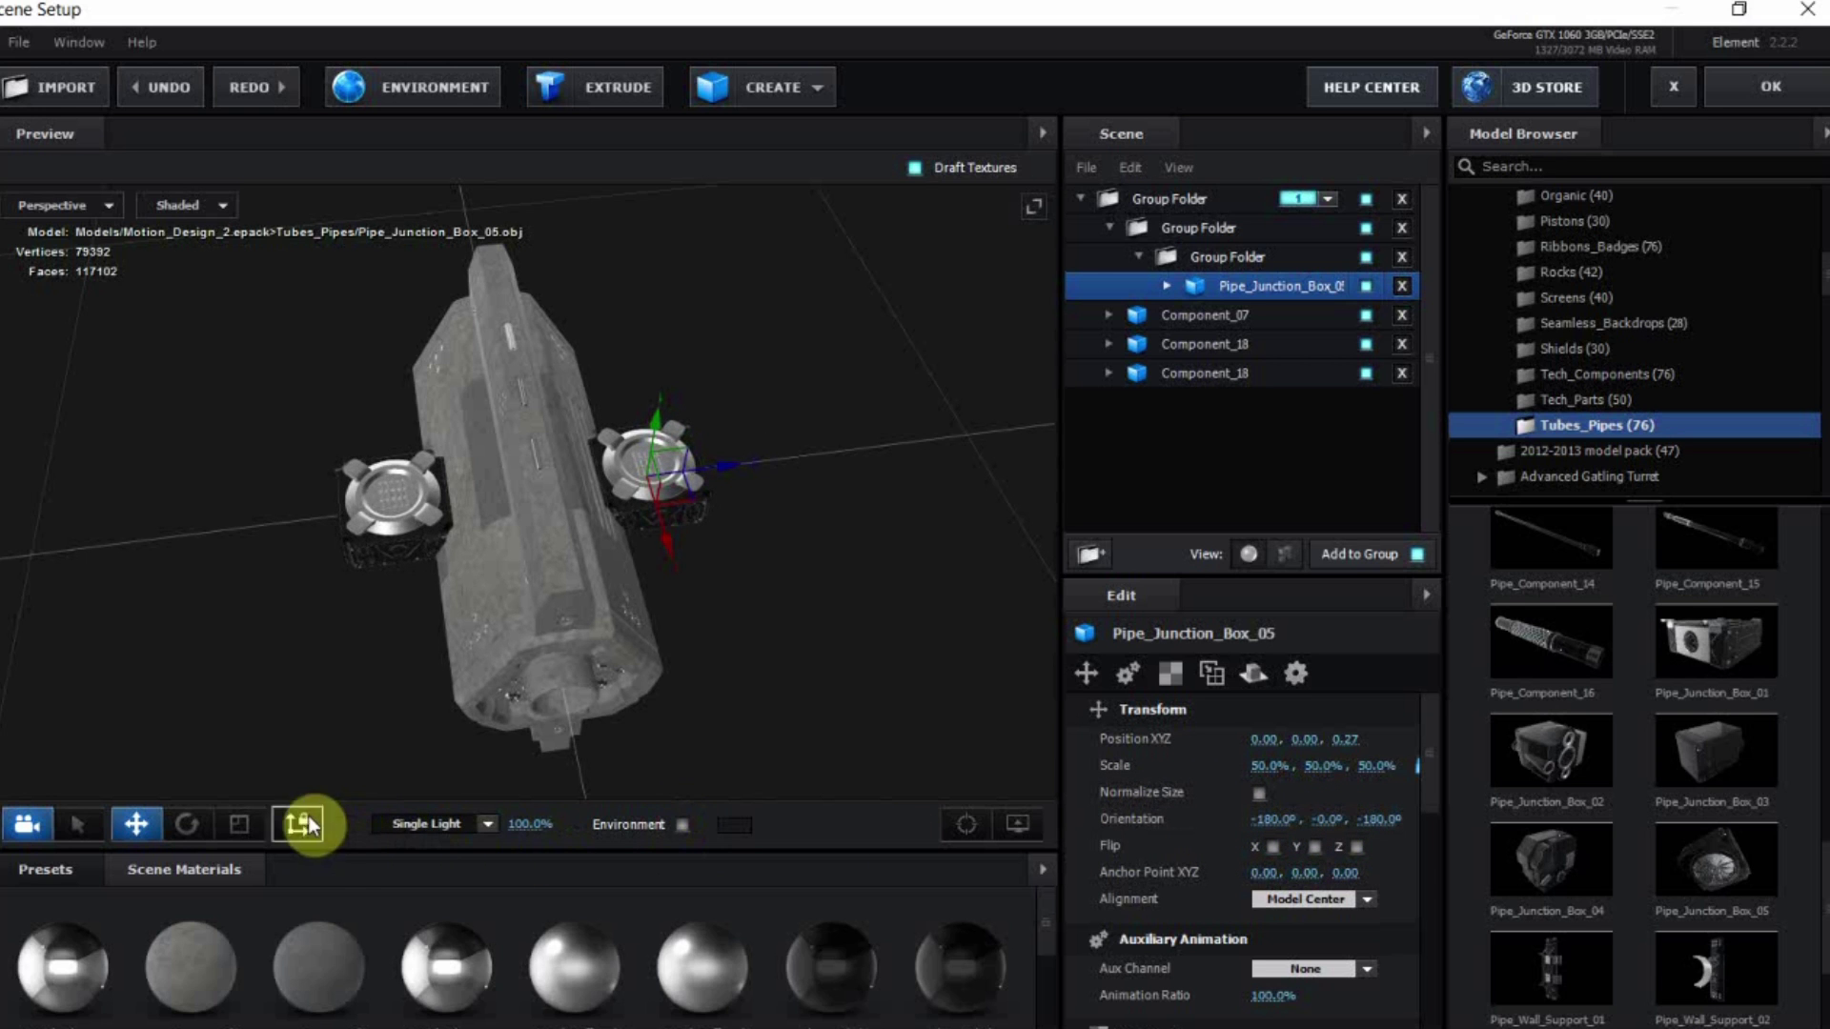
pyautogui.click(190, 827)
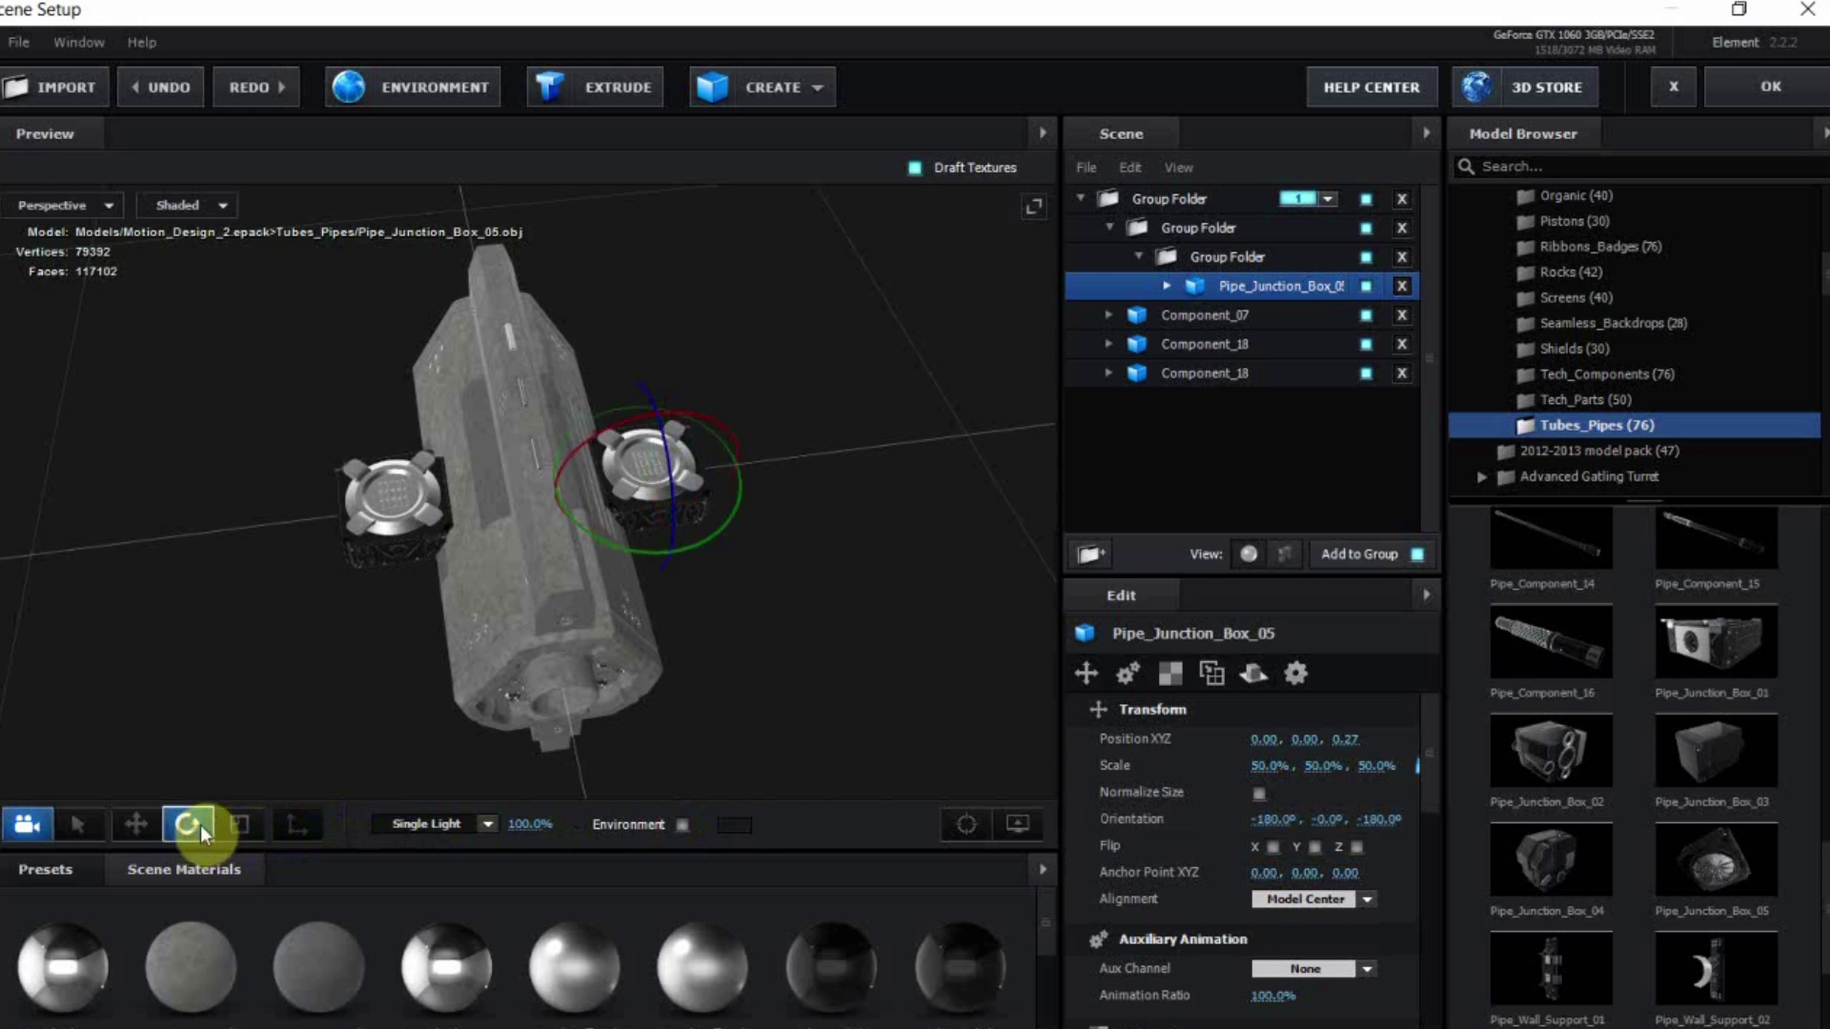
pyautogui.moveTo(684, 691); pyautogui.dragTo(763, 631)
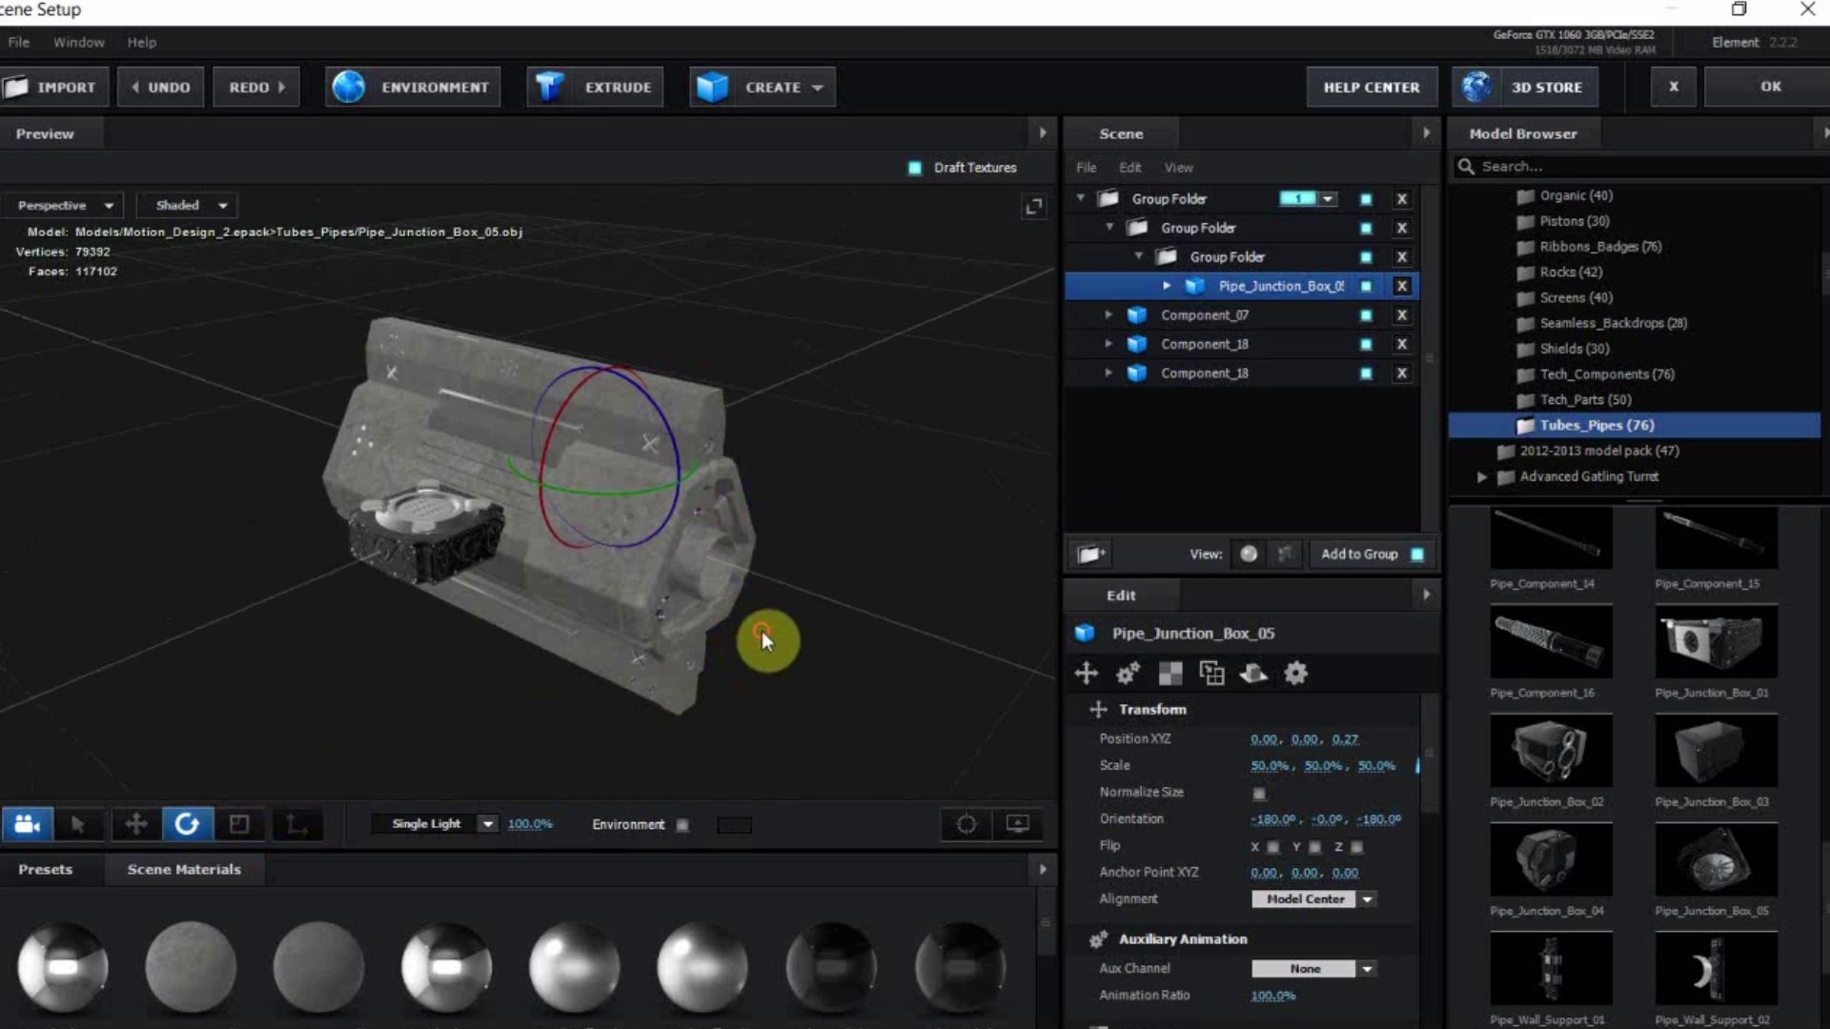
pyautogui.moveTo(656, 414); pyautogui.dragTo(482, 575)
# Apply the first concrete scene material to the casing parts of Pipe_Junction_Box_05
pyautogui.moveTo(213, 965); pyautogui.dragTo(464, 645)
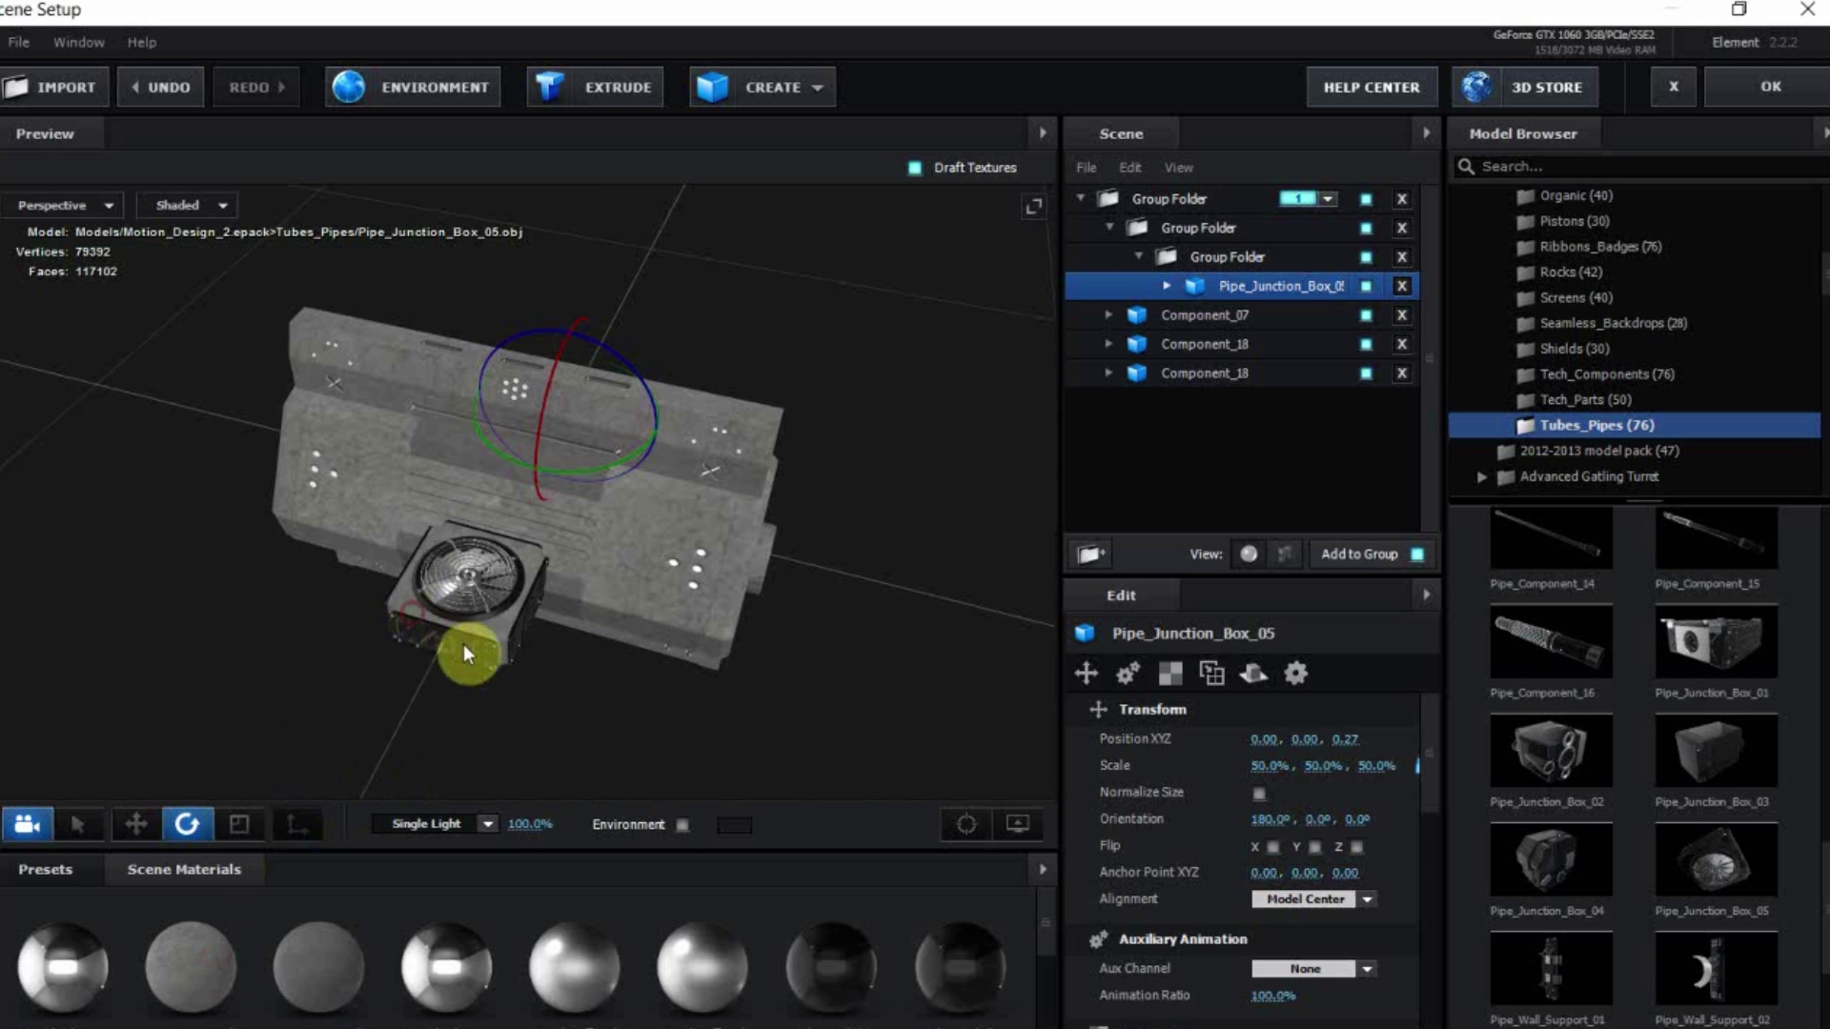
pyautogui.scroll(5, 482, 703)
pyautogui.moveTo(457, 728); pyautogui.dragTo(439, 604)
pyautogui.moveTo(196, 963); pyautogui.dragTo(292, 514)
pyautogui.moveTo(388, 482)
pyautogui.mouseDown()
pyautogui.moveTo(420, 670)
pyautogui.moveTo(473, 710)
pyautogui.moveTo(497, 639)
pyautogui.mouseUp()
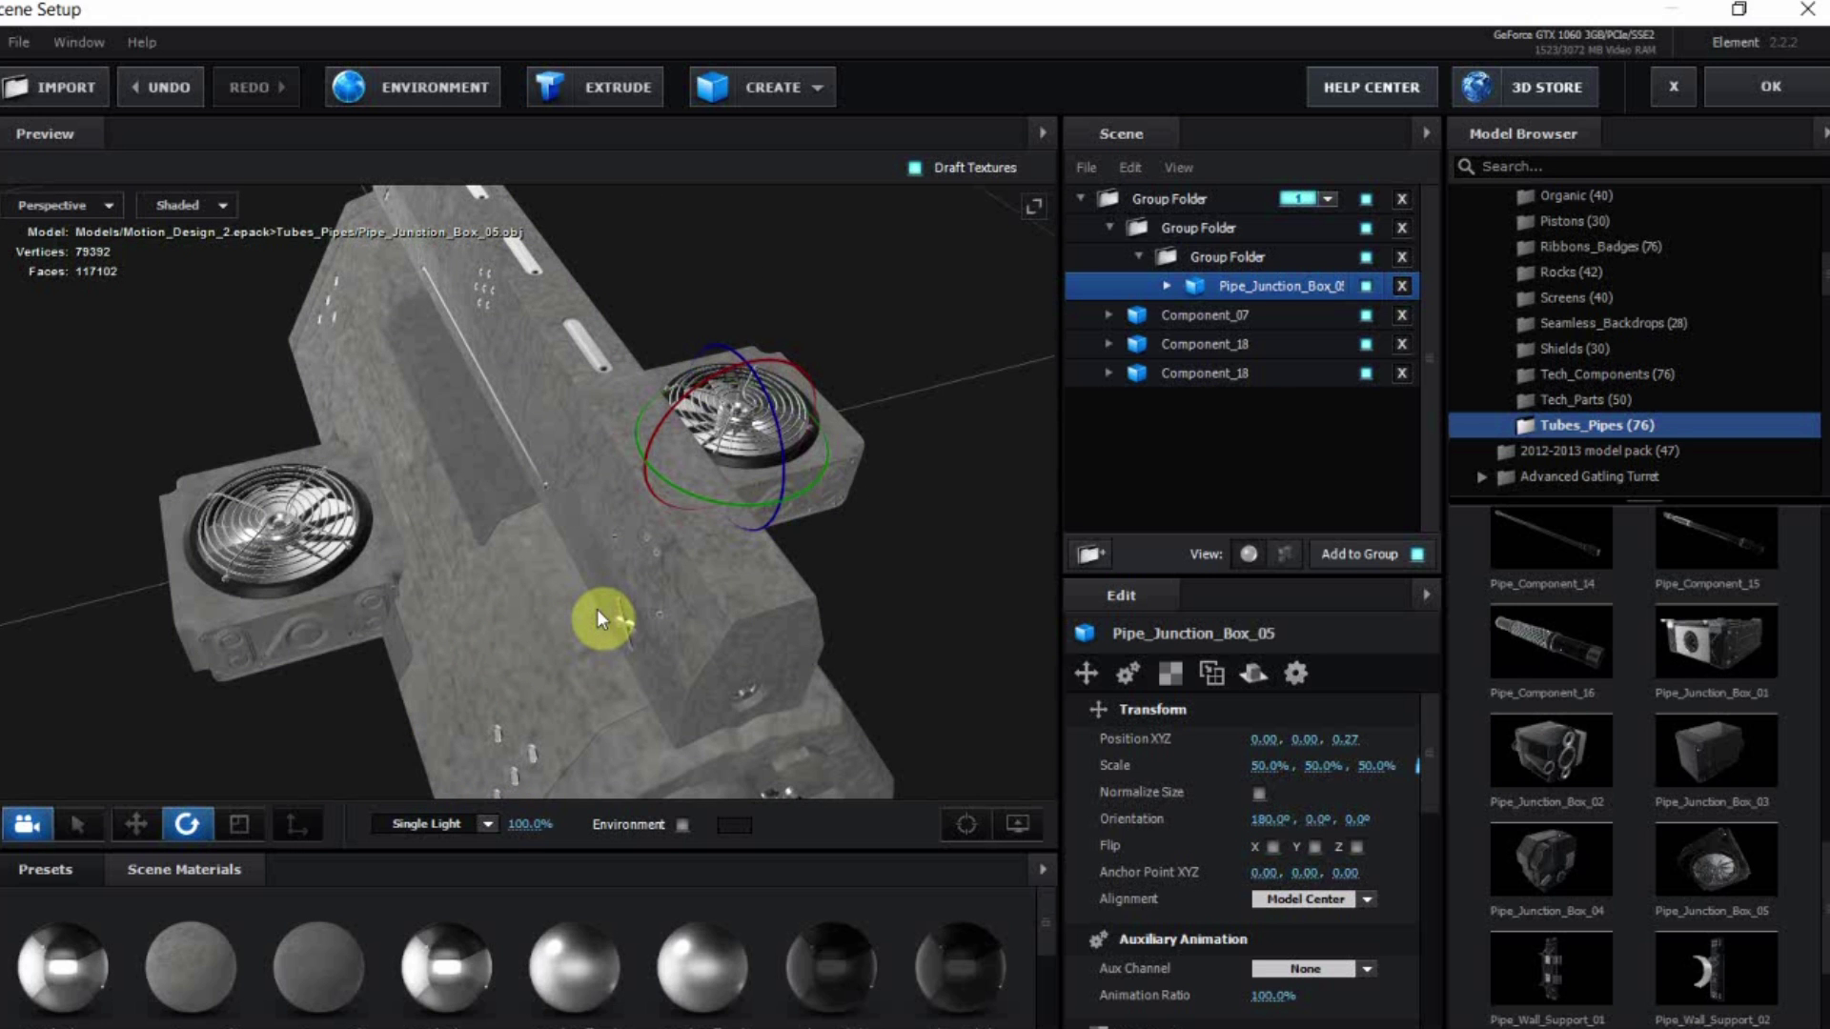
# Add Component_15 from the Motion_Design_2 Components models to the scene
pyautogui.scroll(2, 1584, 364)
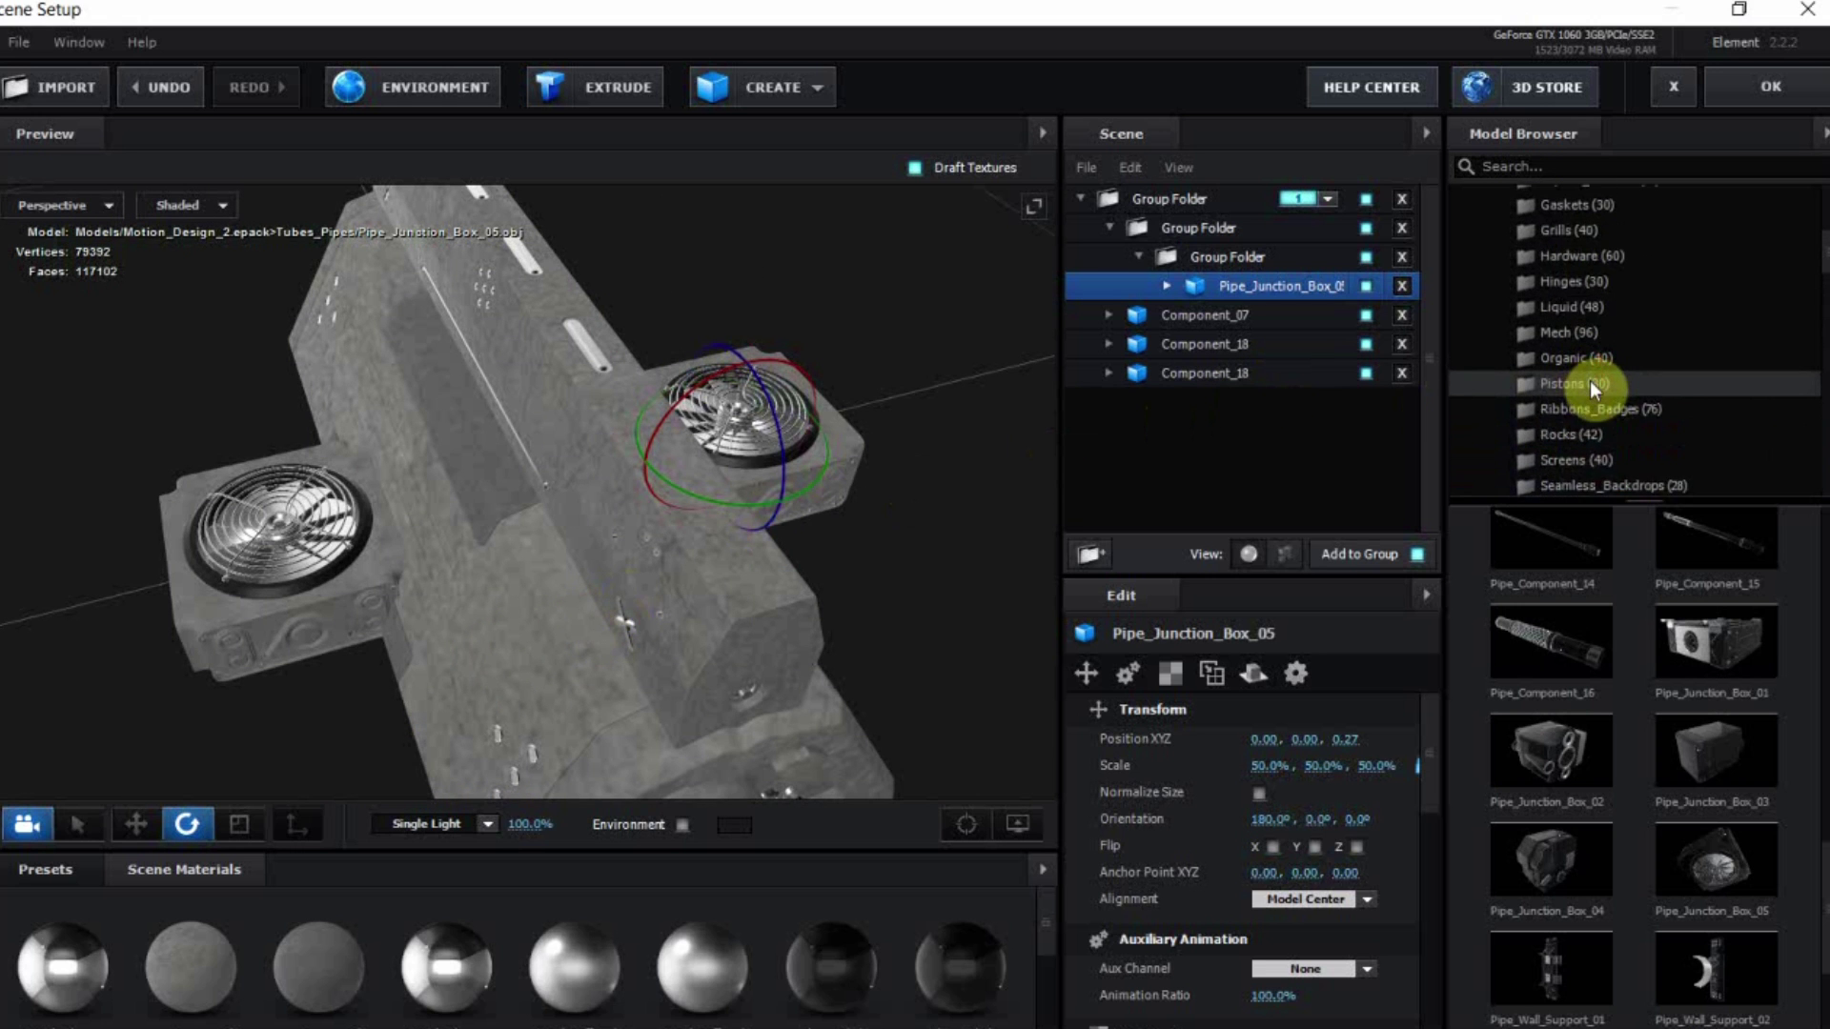
pyautogui.scroll(3, 1611, 408)
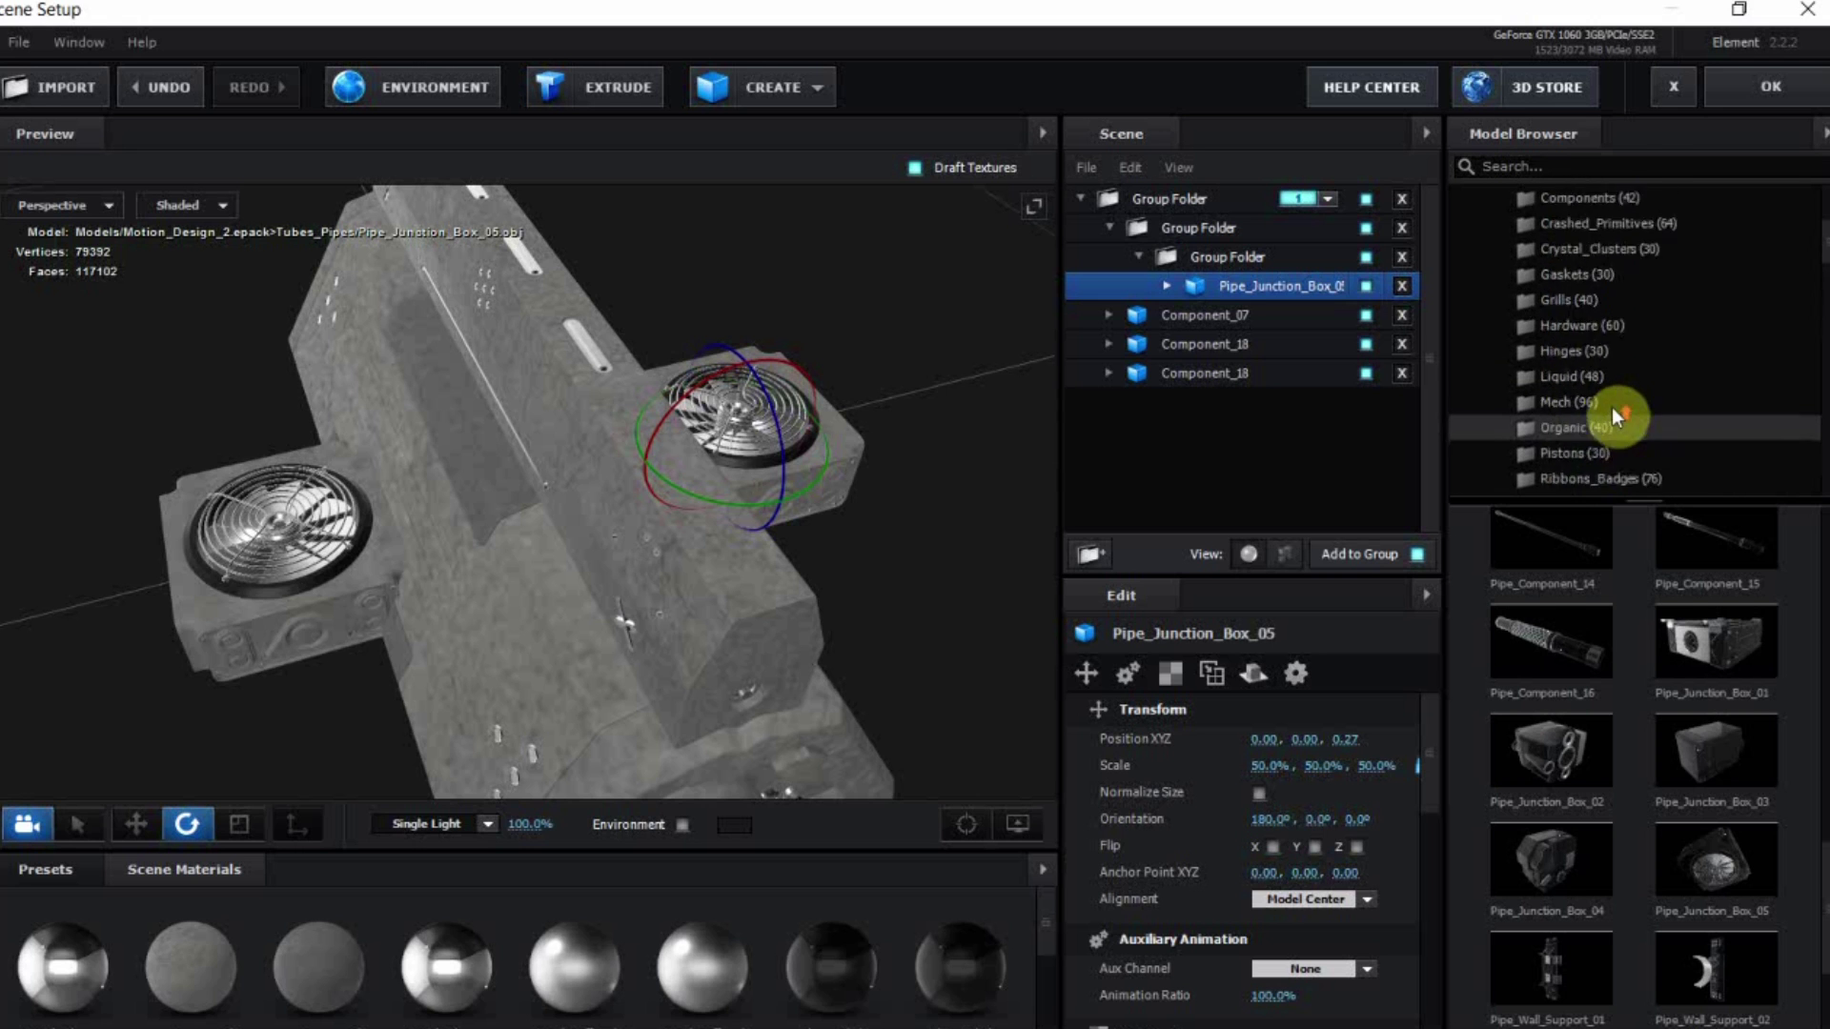
pyautogui.click(1627, 375)
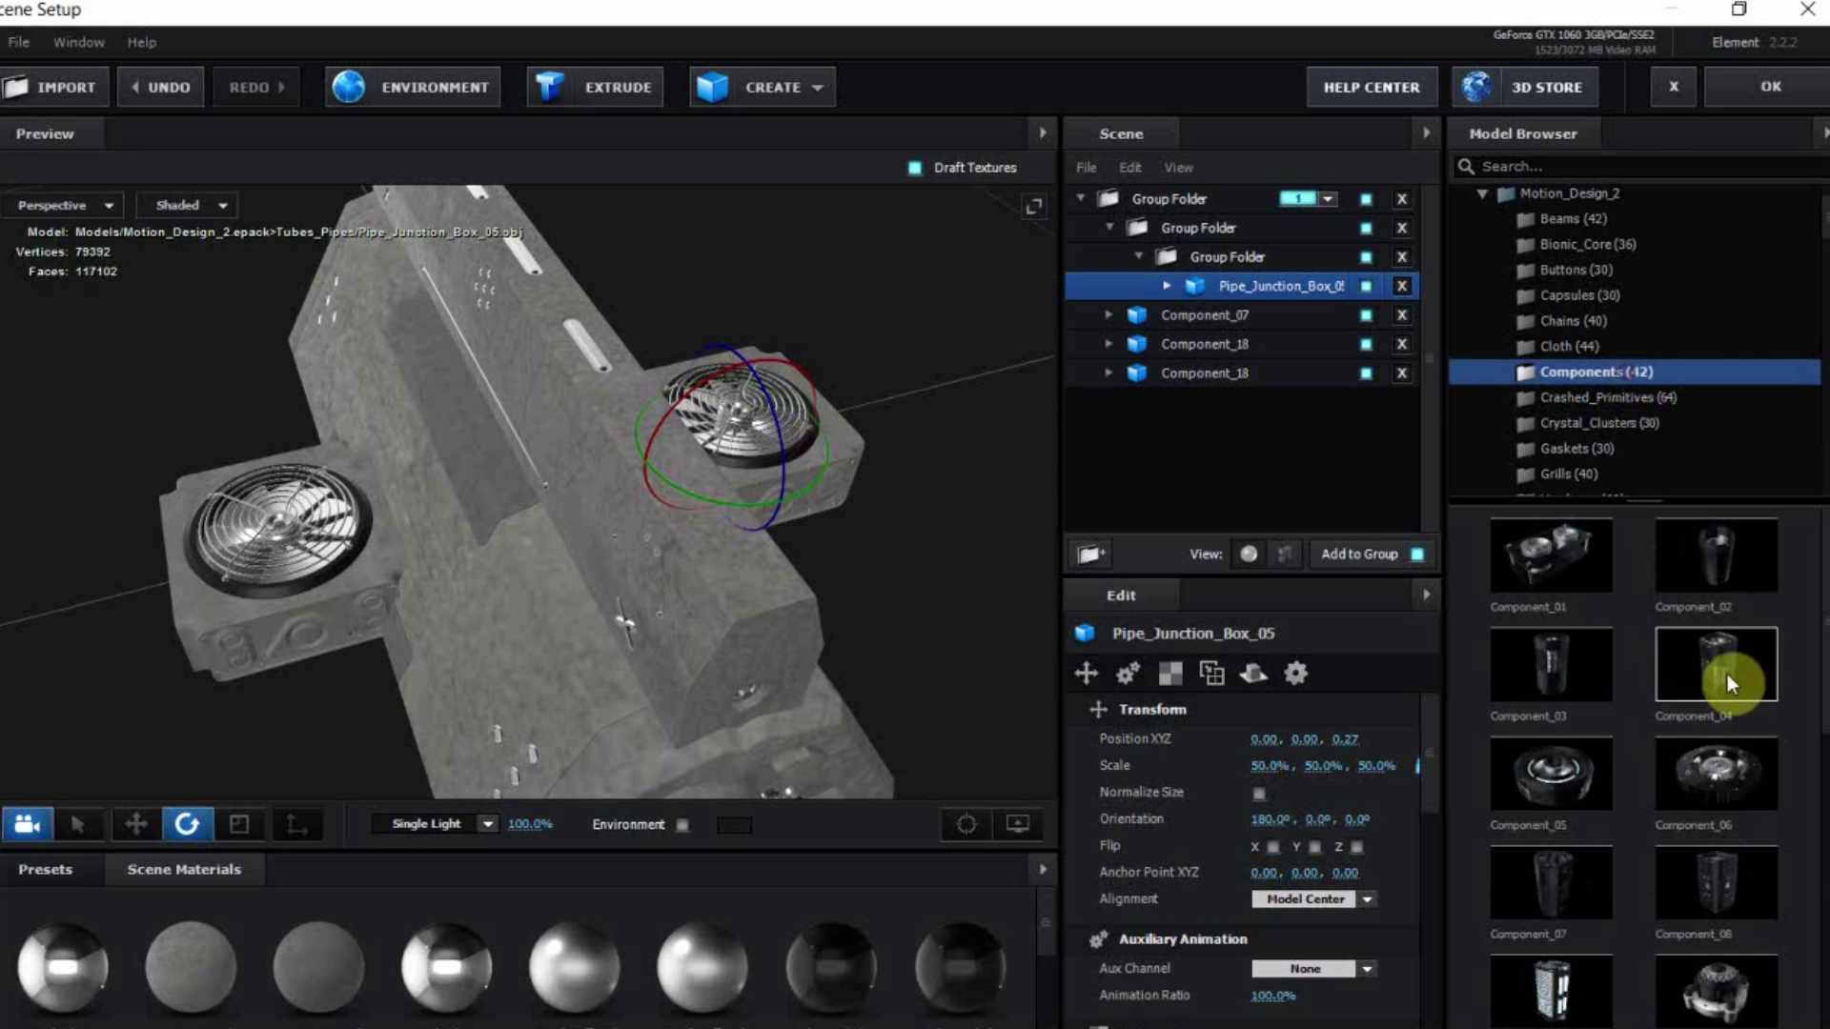
pyautogui.scroll(-4, 1818, 810)
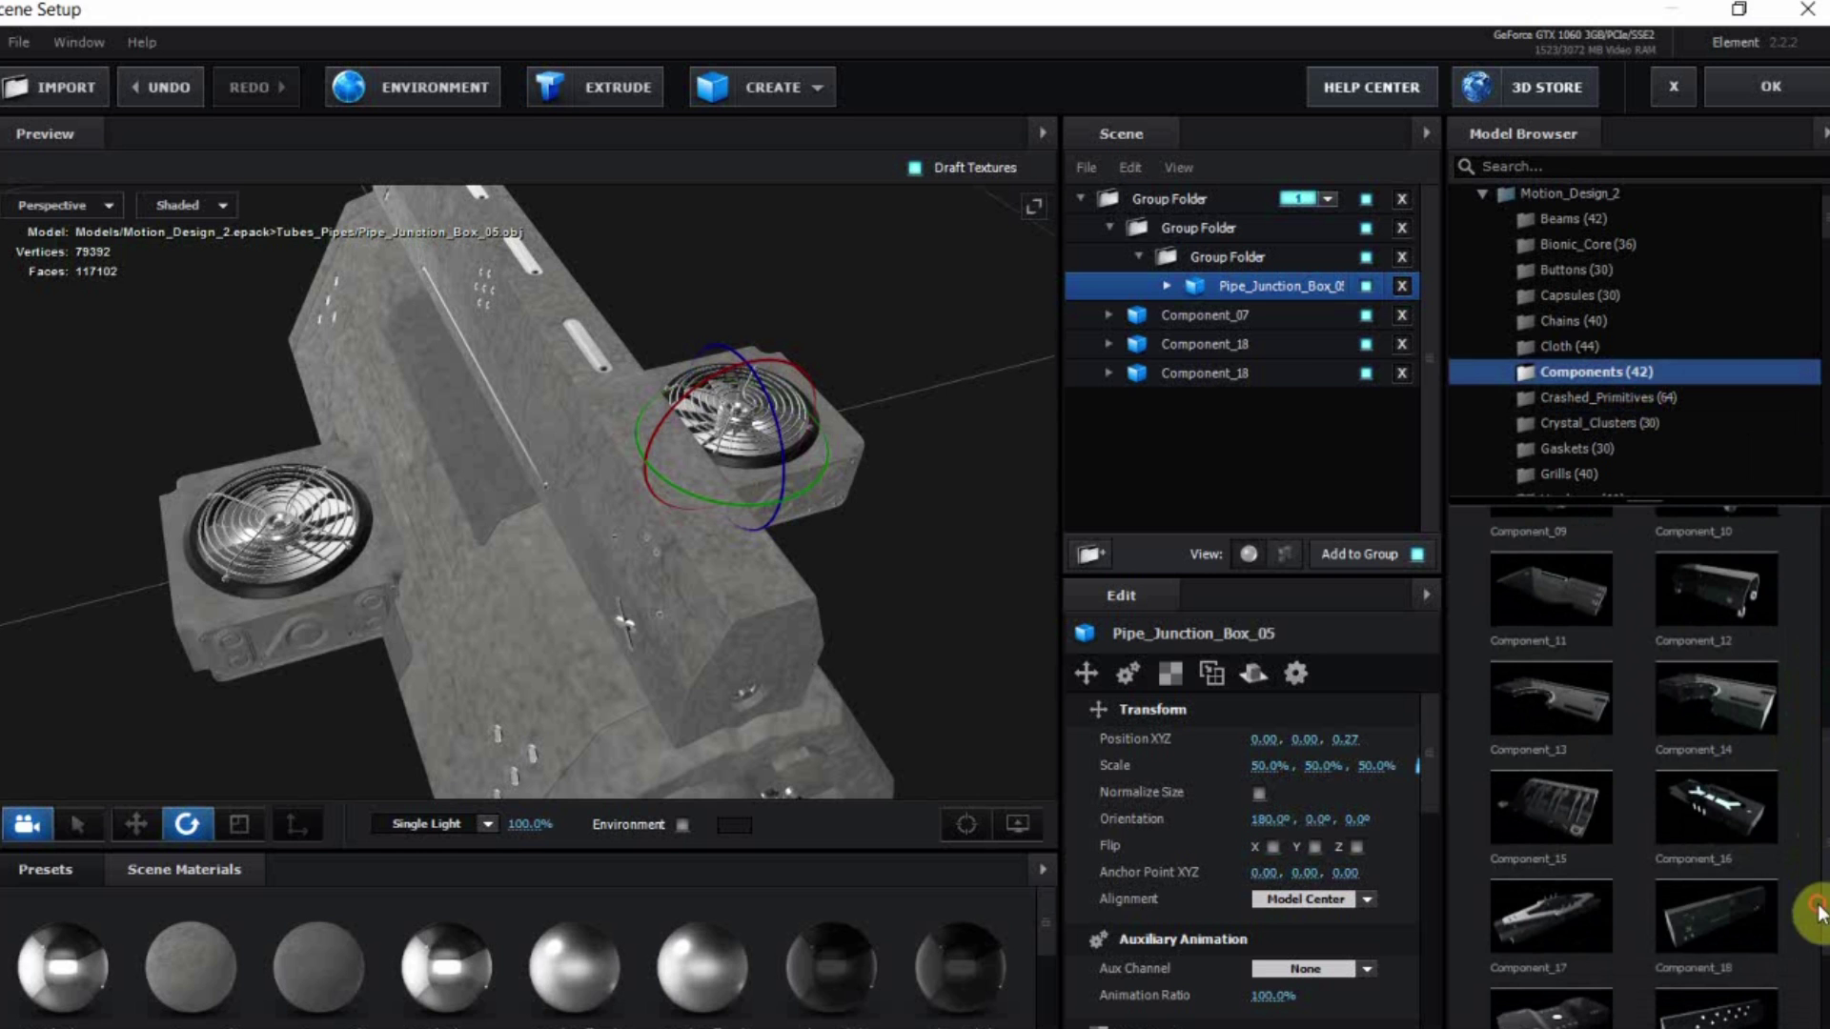
pyautogui.click(1572, 797)
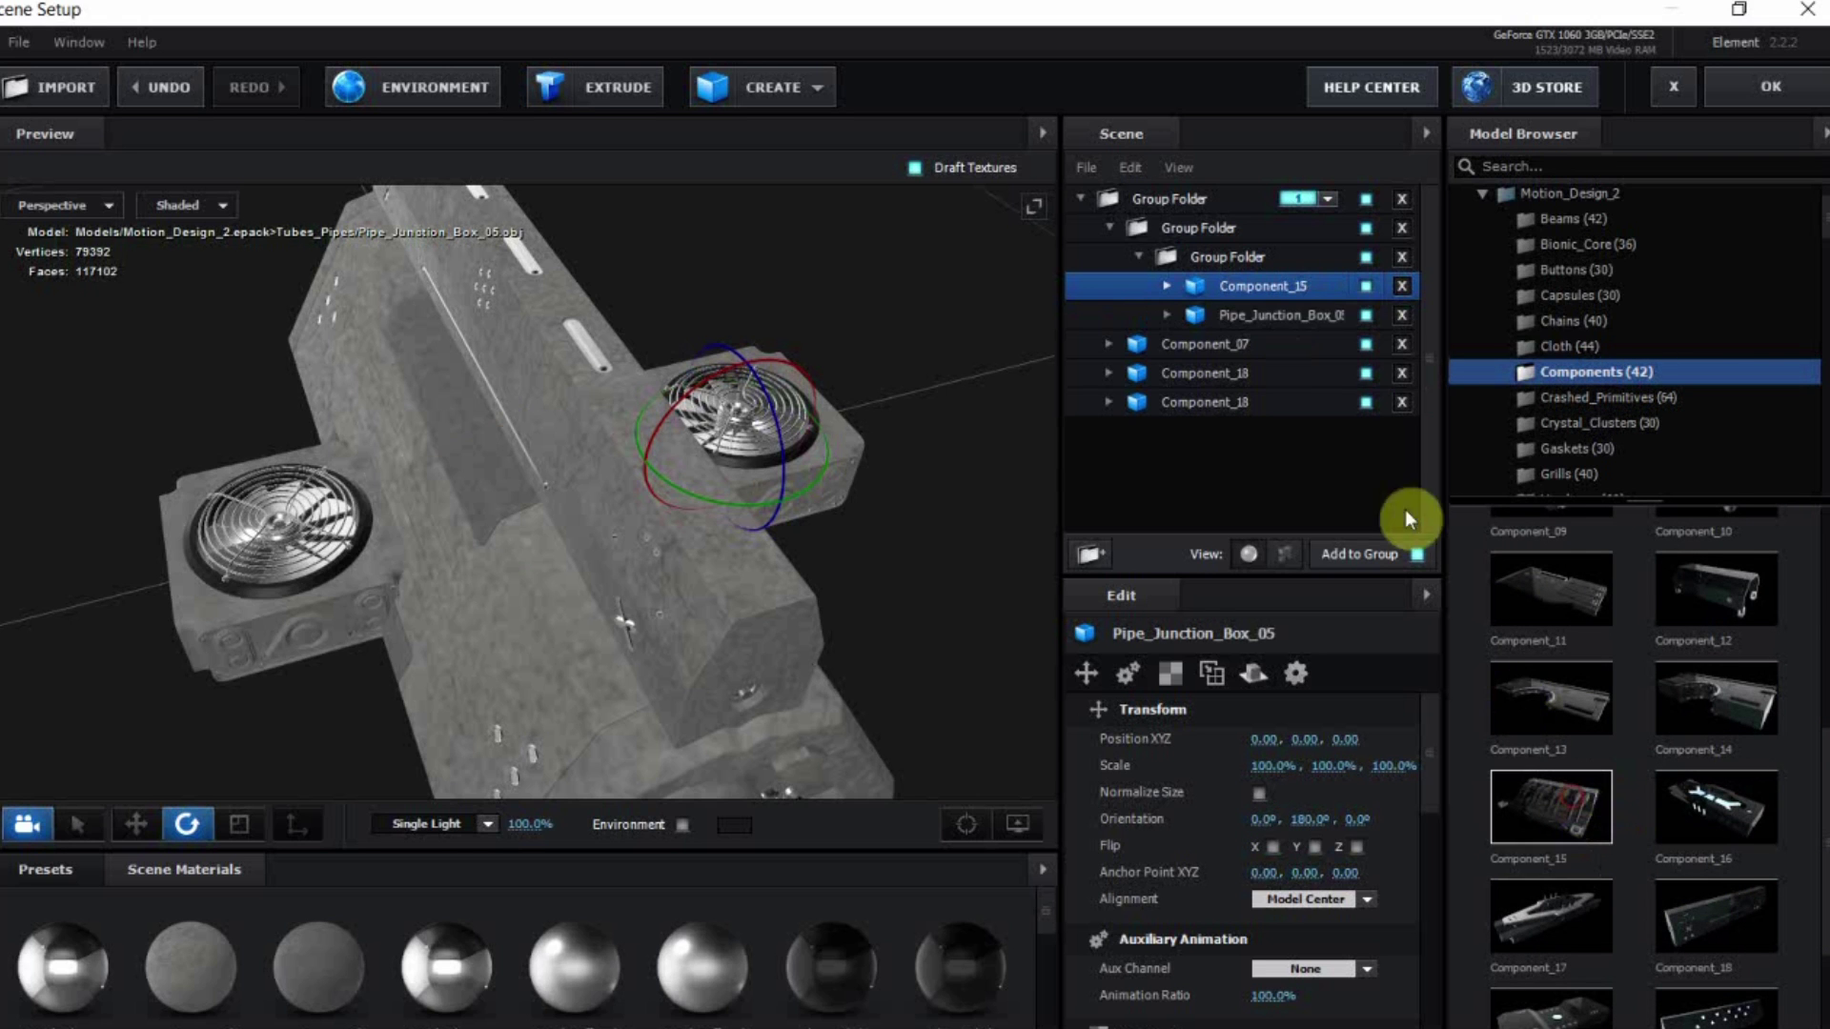
# Scale Component_15 to about 173.5% and move it out of the nested folders directly into the main Group Folder
pyautogui.moveTo(1273, 760); pyautogui.dragTo(1444, 759)
pyautogui.moveTo(570, 644); pyautogui.dragTo(635, 639)
pyautogui.click(1258, 285)
pyautogui.moveTo(1258, 285); pyautogui.dragTo(1163, 209)
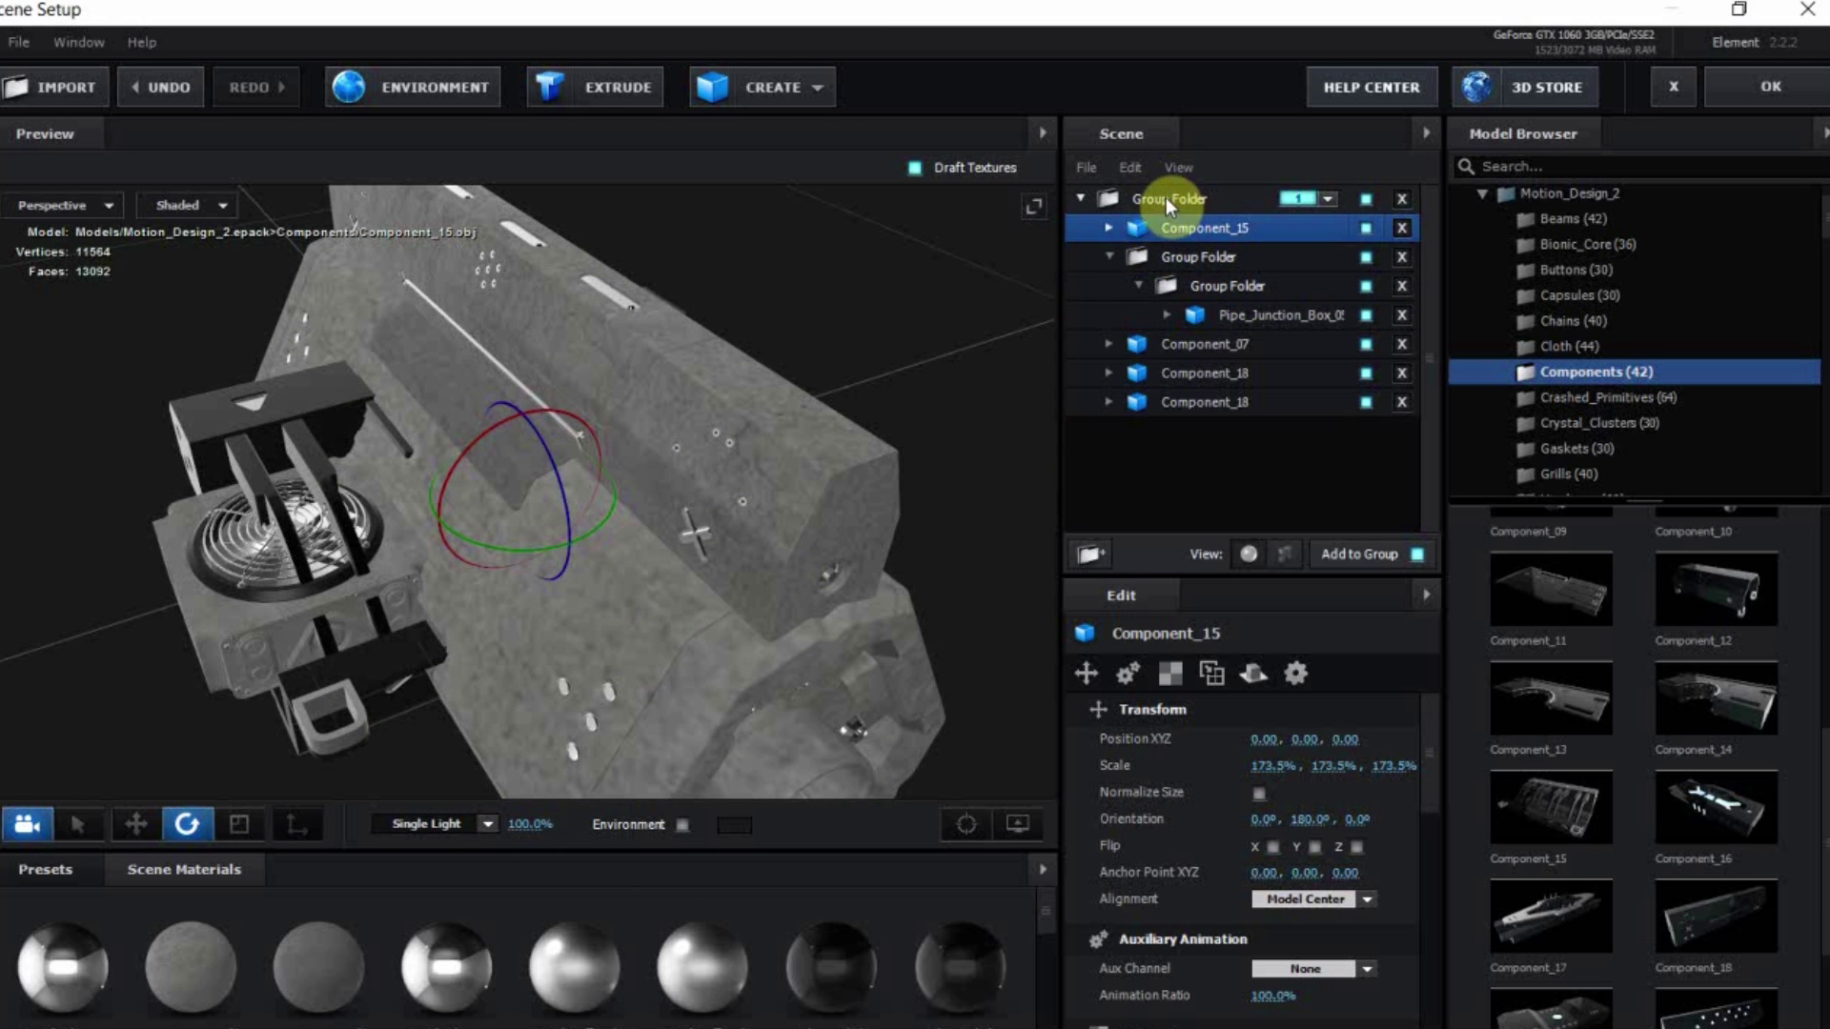
# Create two nested group folders inside the main Group Folder and place Component_15 in the inner one
pyautogui.click(1079, 554)
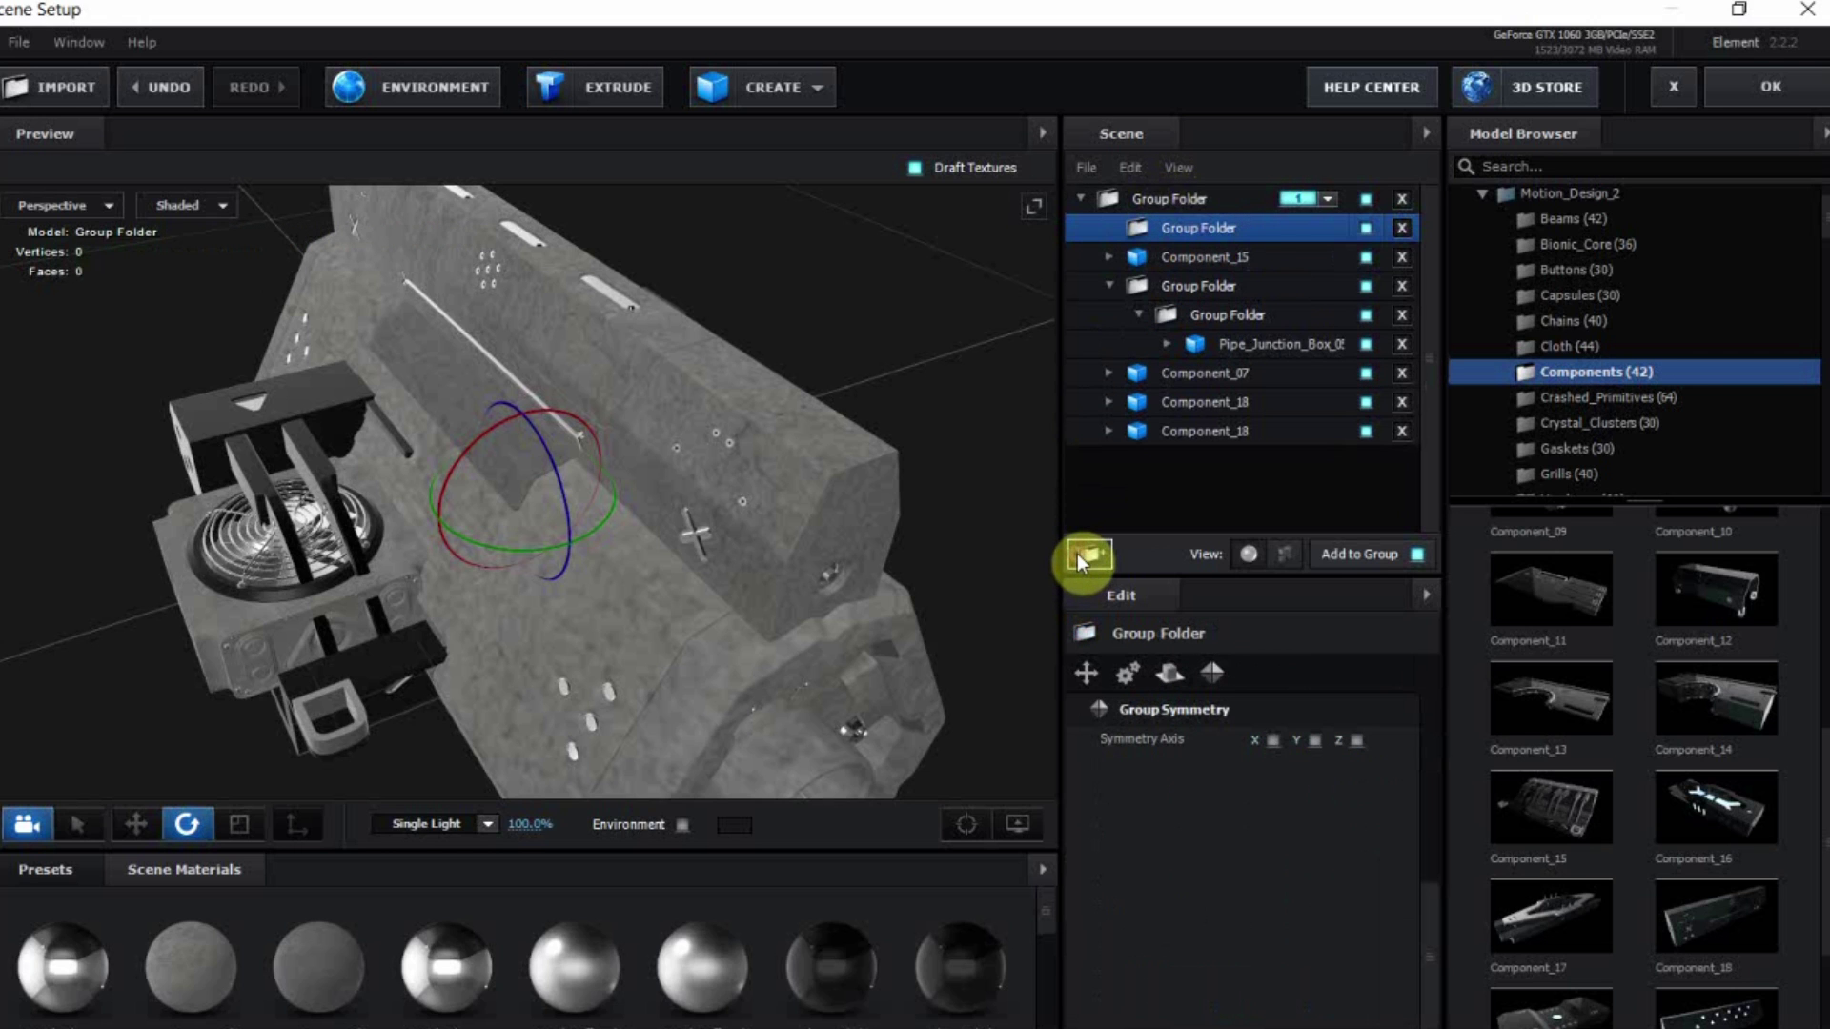
pyautogui.click(1080, 556)
pyautogui.click(1198, 285)
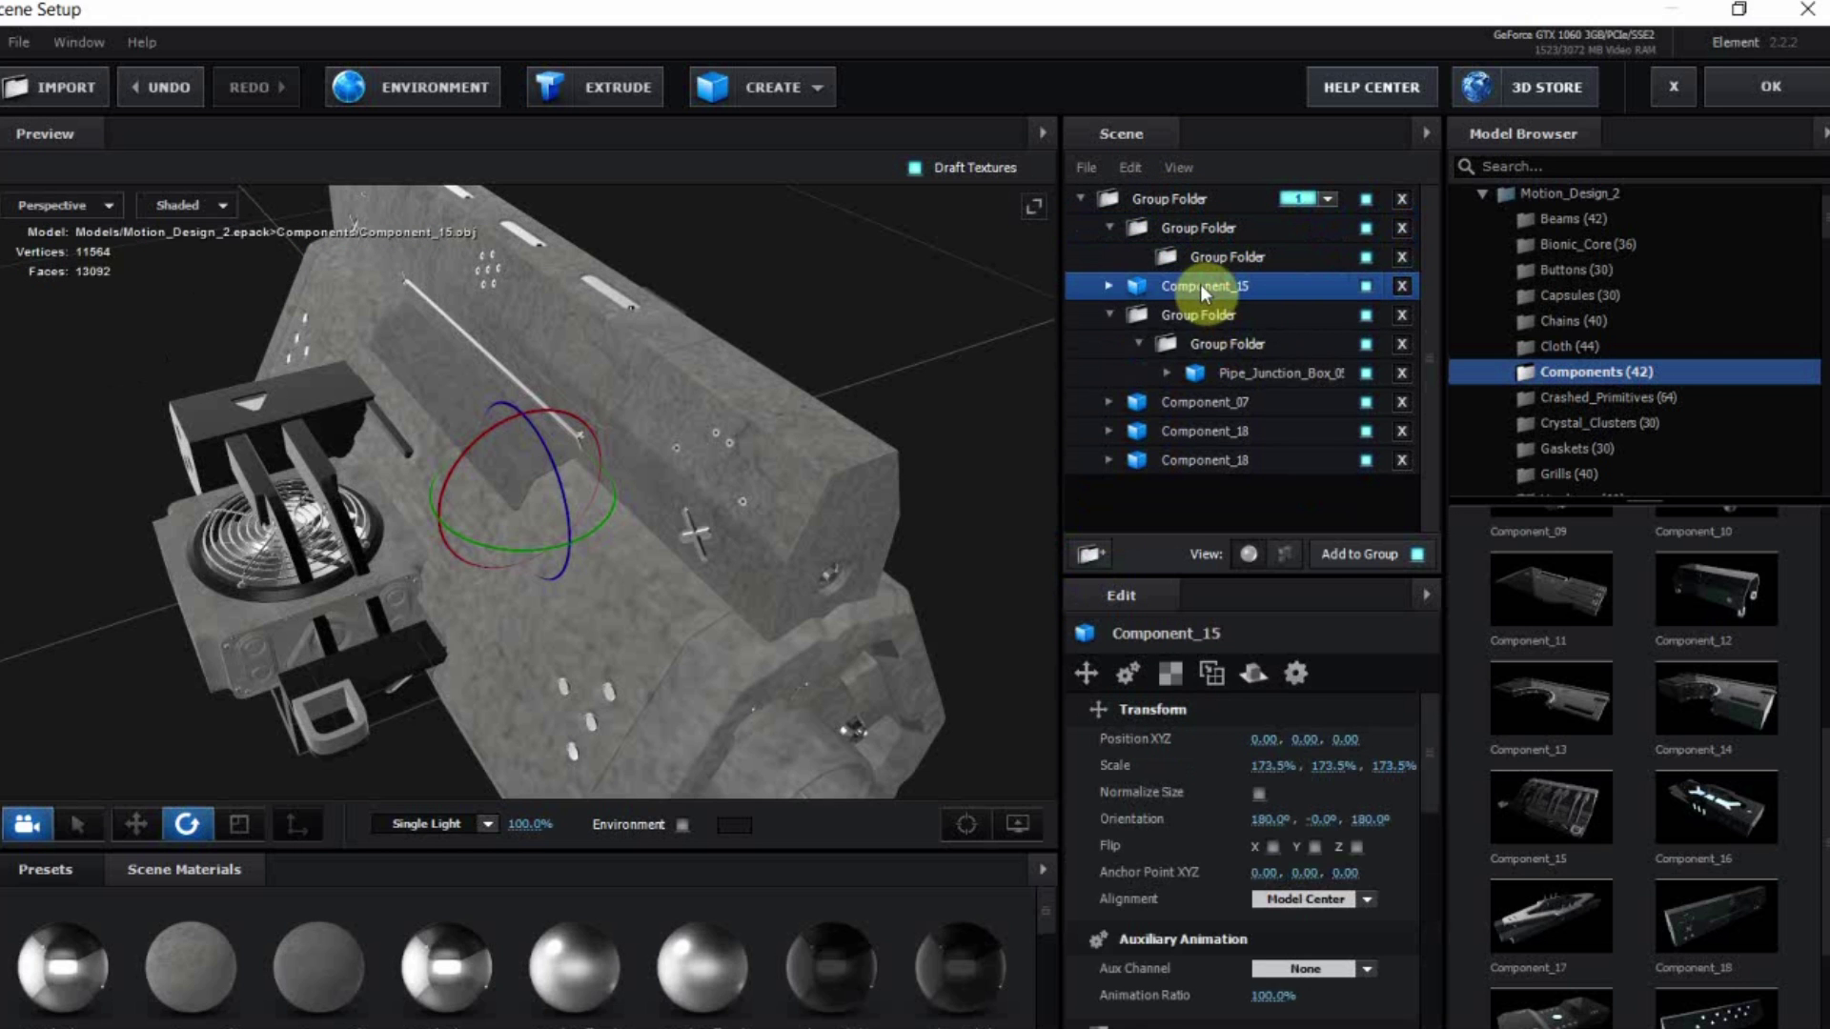
pyautogui.moveTo(1197, 288); pyautogui.dragTo(1261, 254)
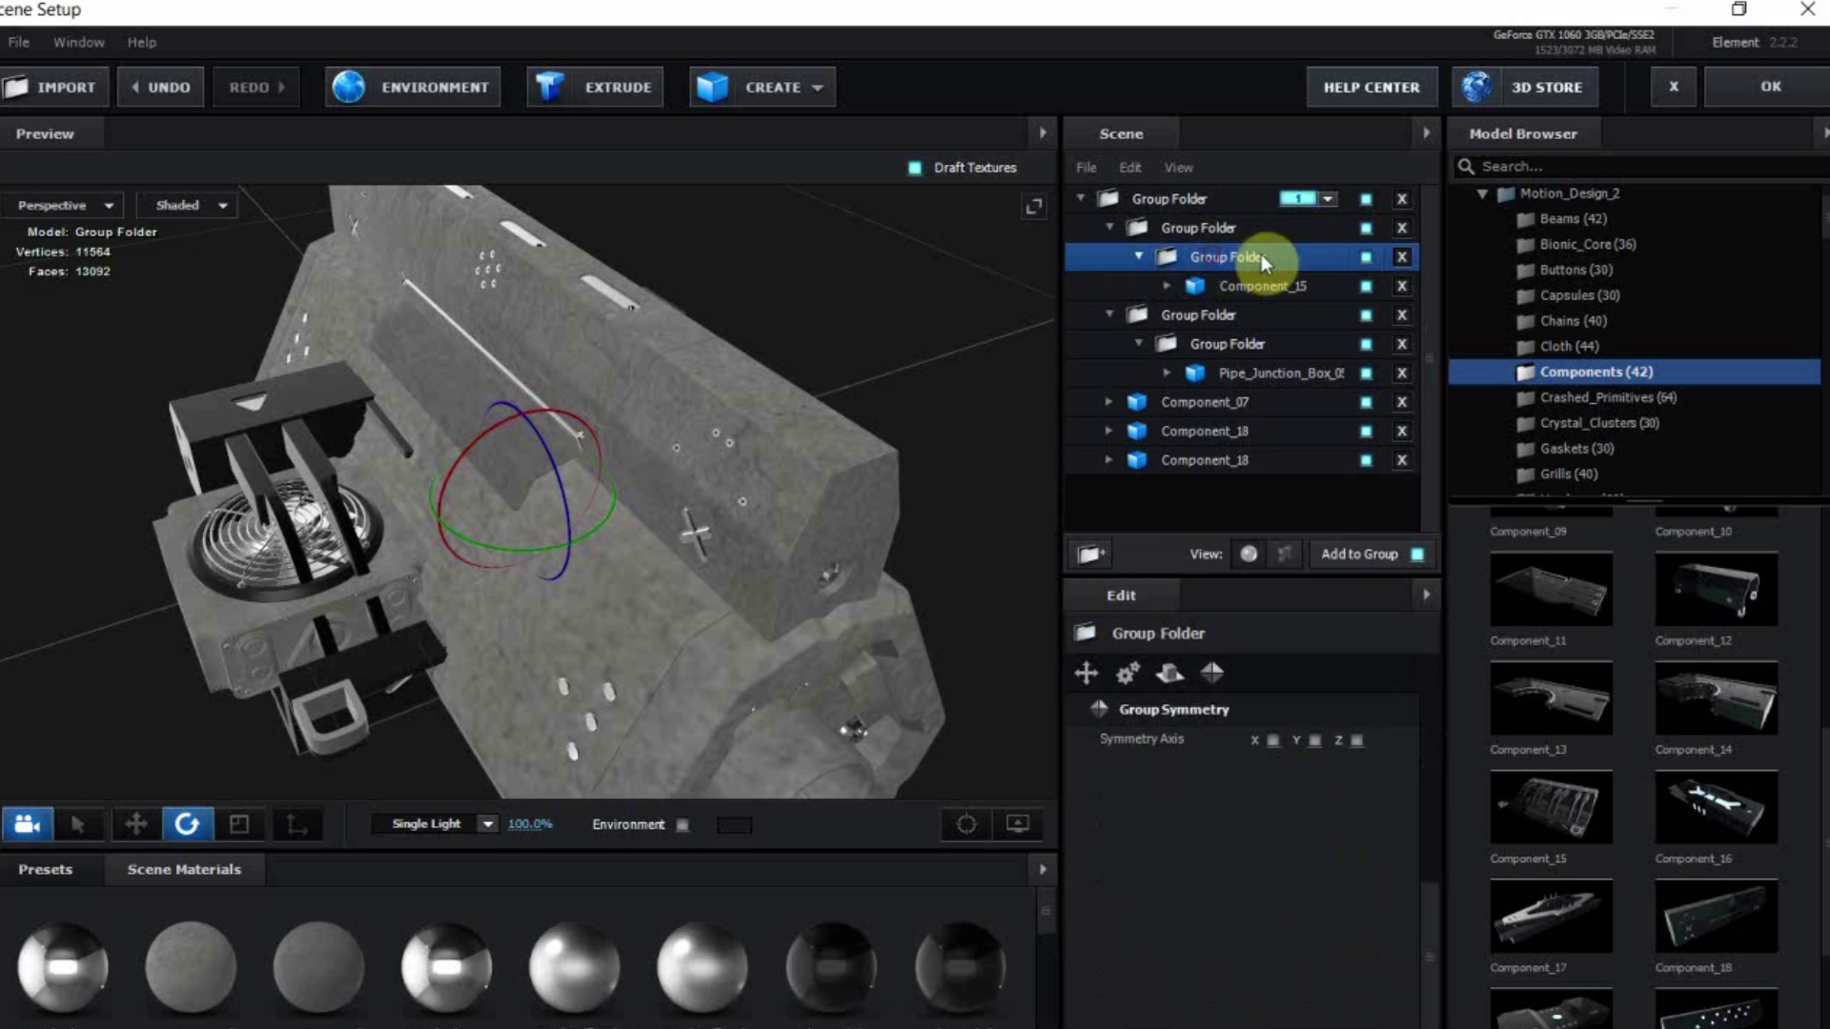
# Enable Group Symmetry on the Z axis for the outer of the two folders that hold Component_15
pyautogui.click(1187, 225)
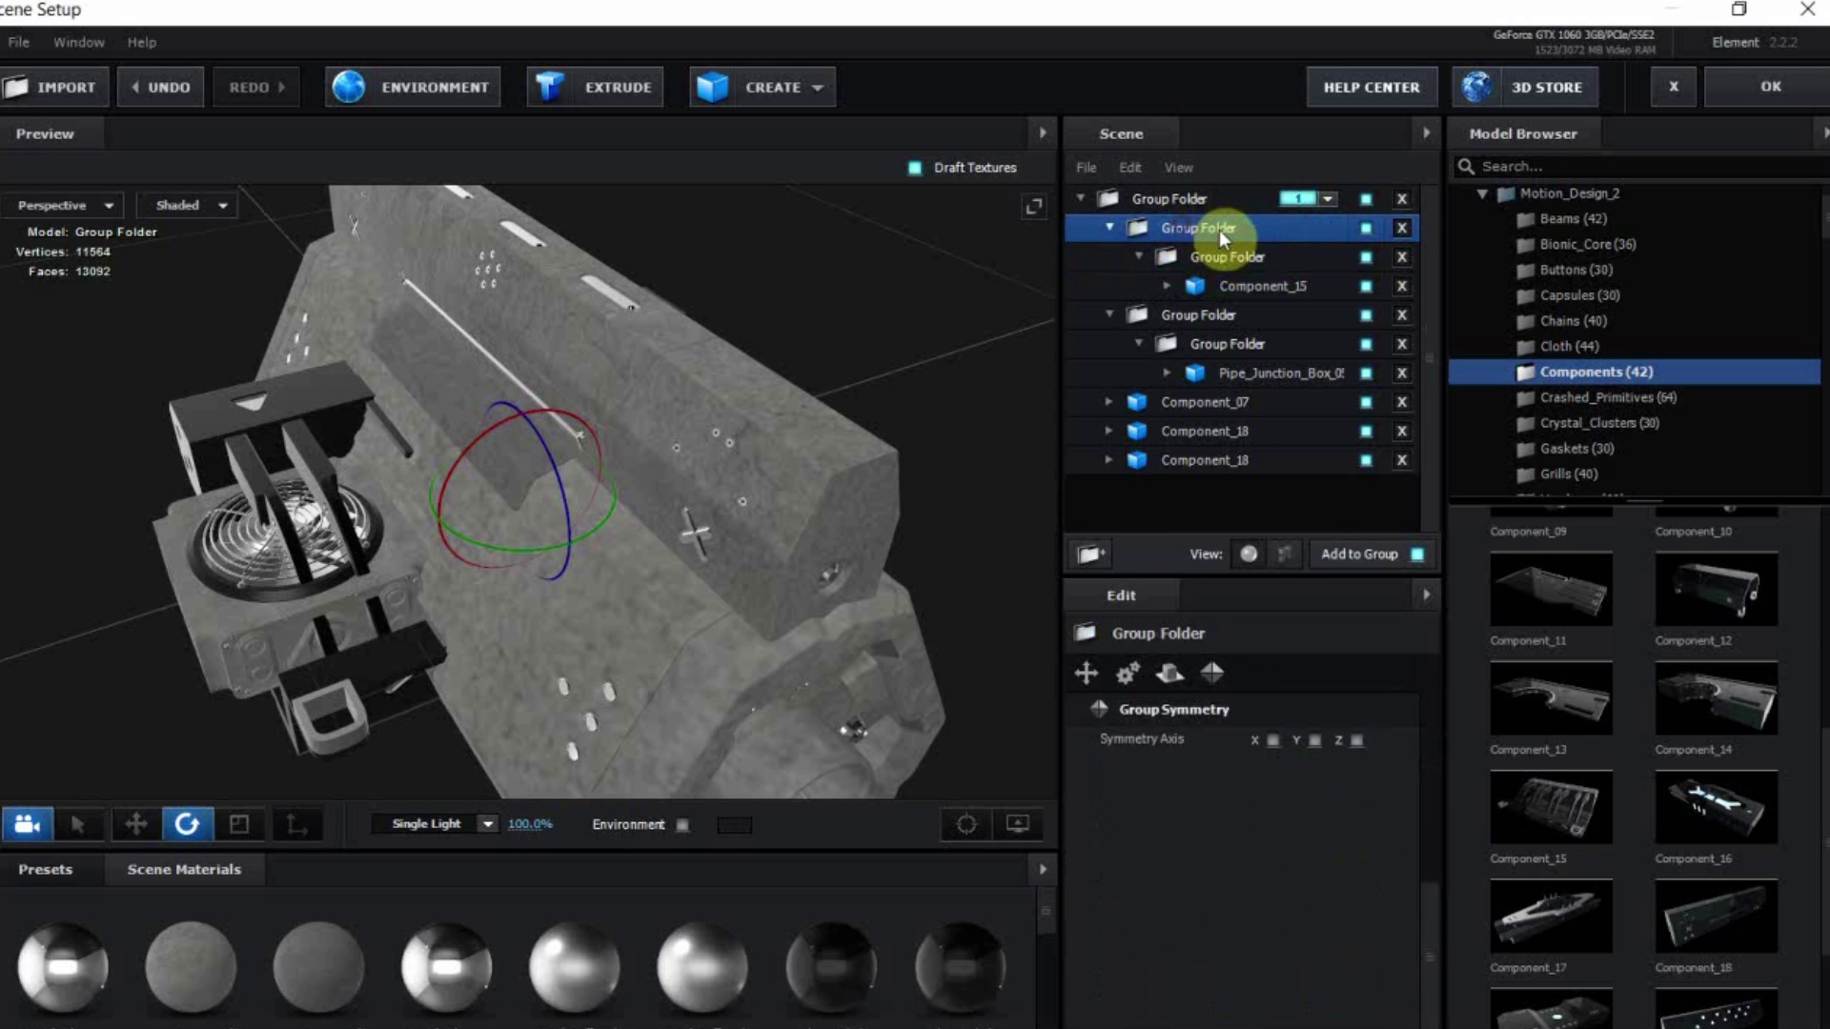
pyautogui.moveTo(1199, 232); pyautogui.dragTo(1143, 202)
pyautogui.click(1357, 741)
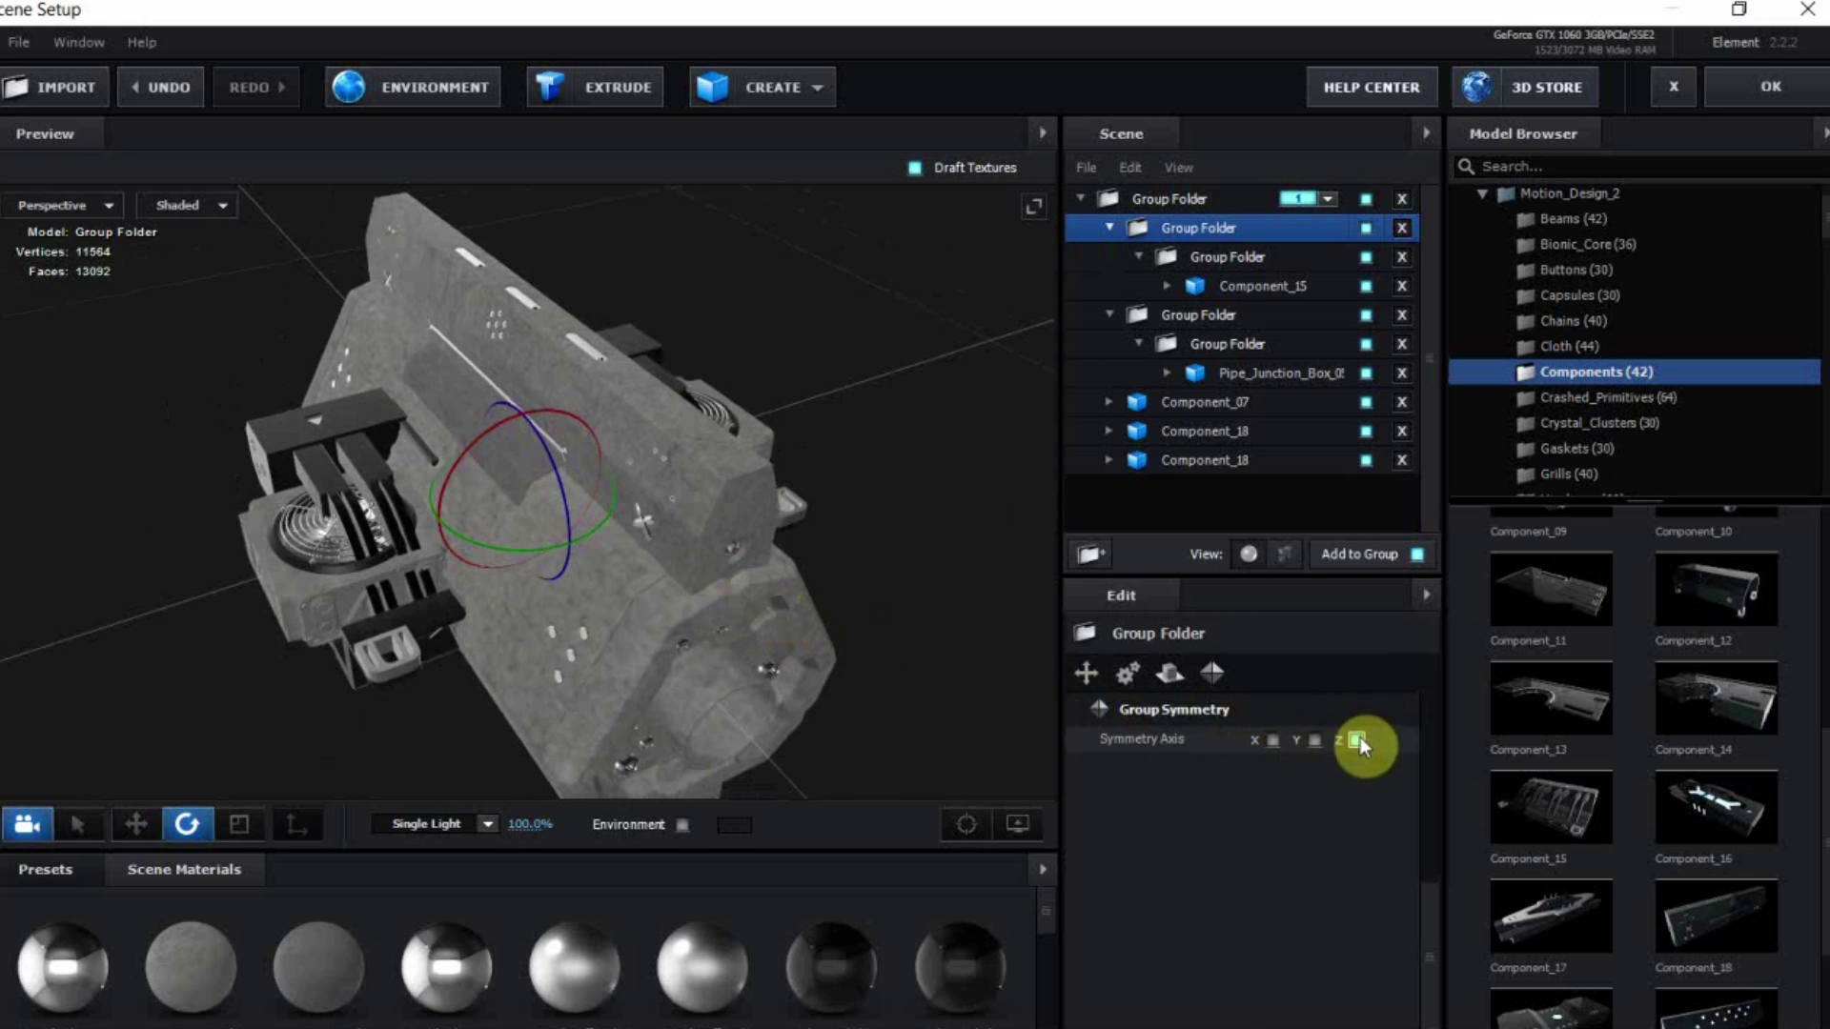
# Rotate Component_15 to an orientation of 180°, 45°, 180° so it sits diagonally to the main body
pyautogui.moveTo(749, 633); pyautogui.dragTo(587, 591)
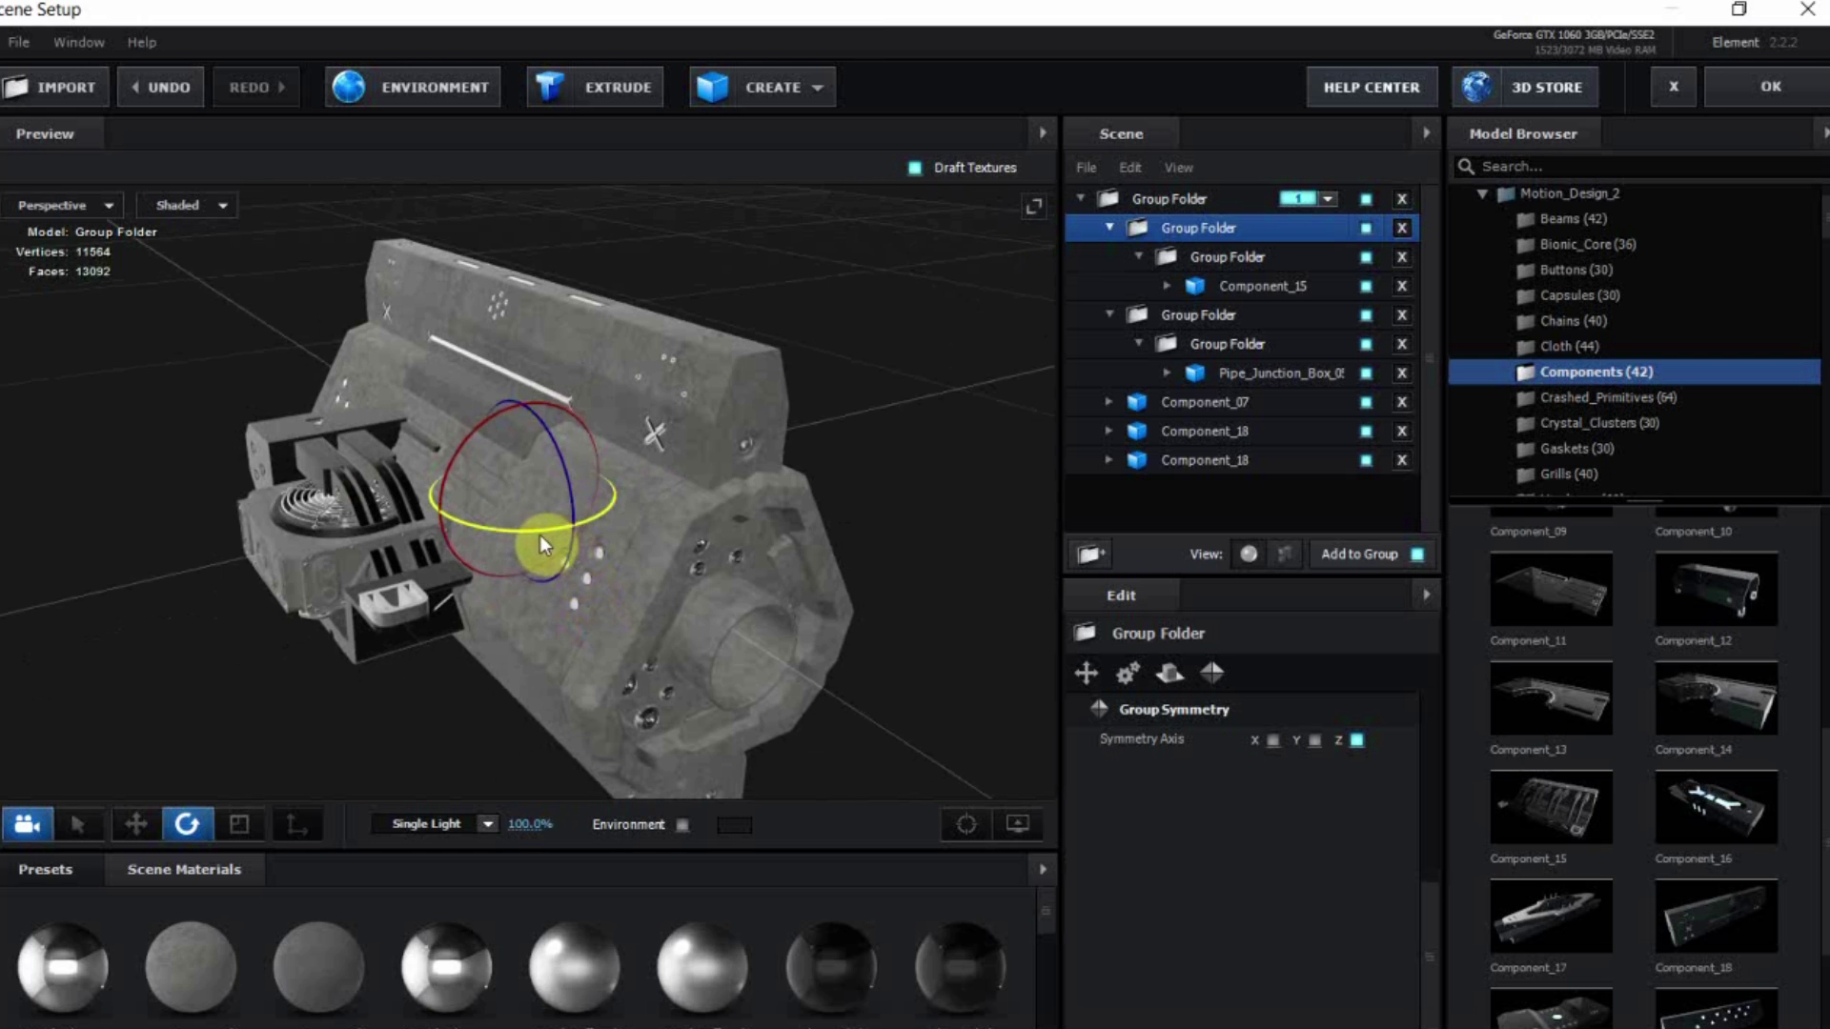
pyautogui.moveTo(503, 541); pyautogui.dragTo(541, 579)
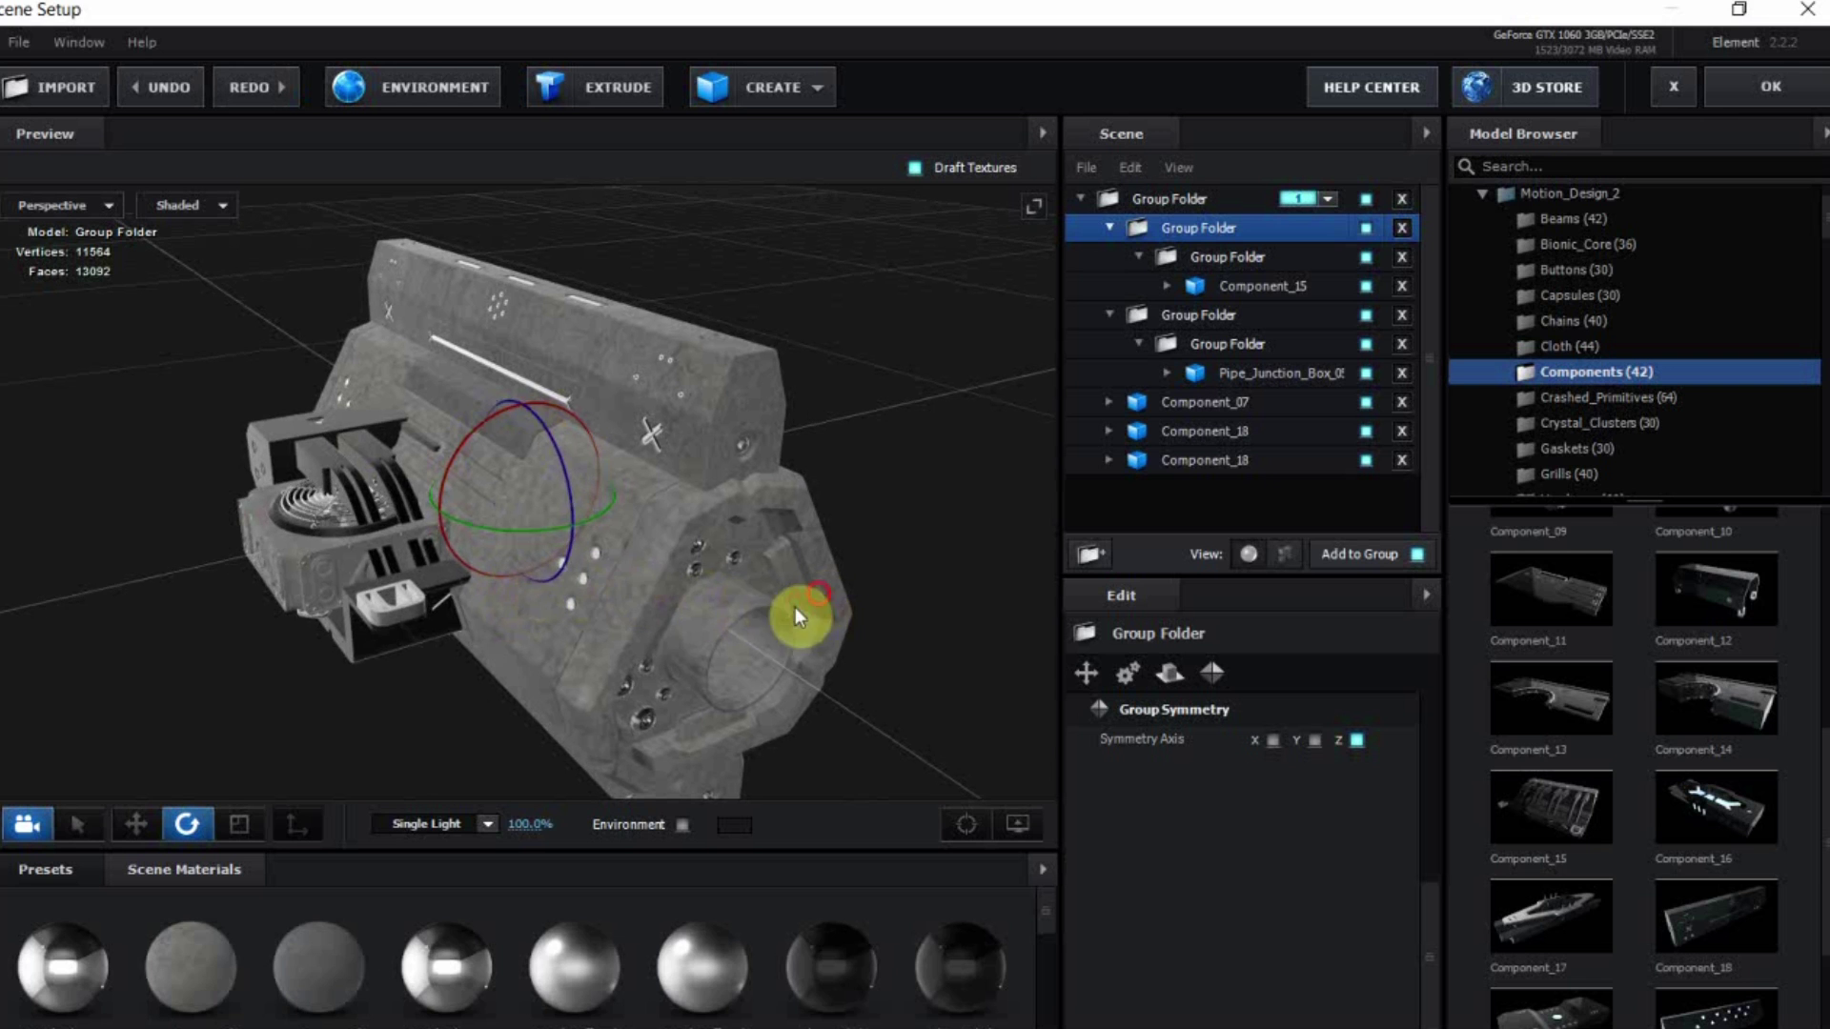
pyautogui.moveTo(795, 608); pyautogui.dragTo(751, 637)
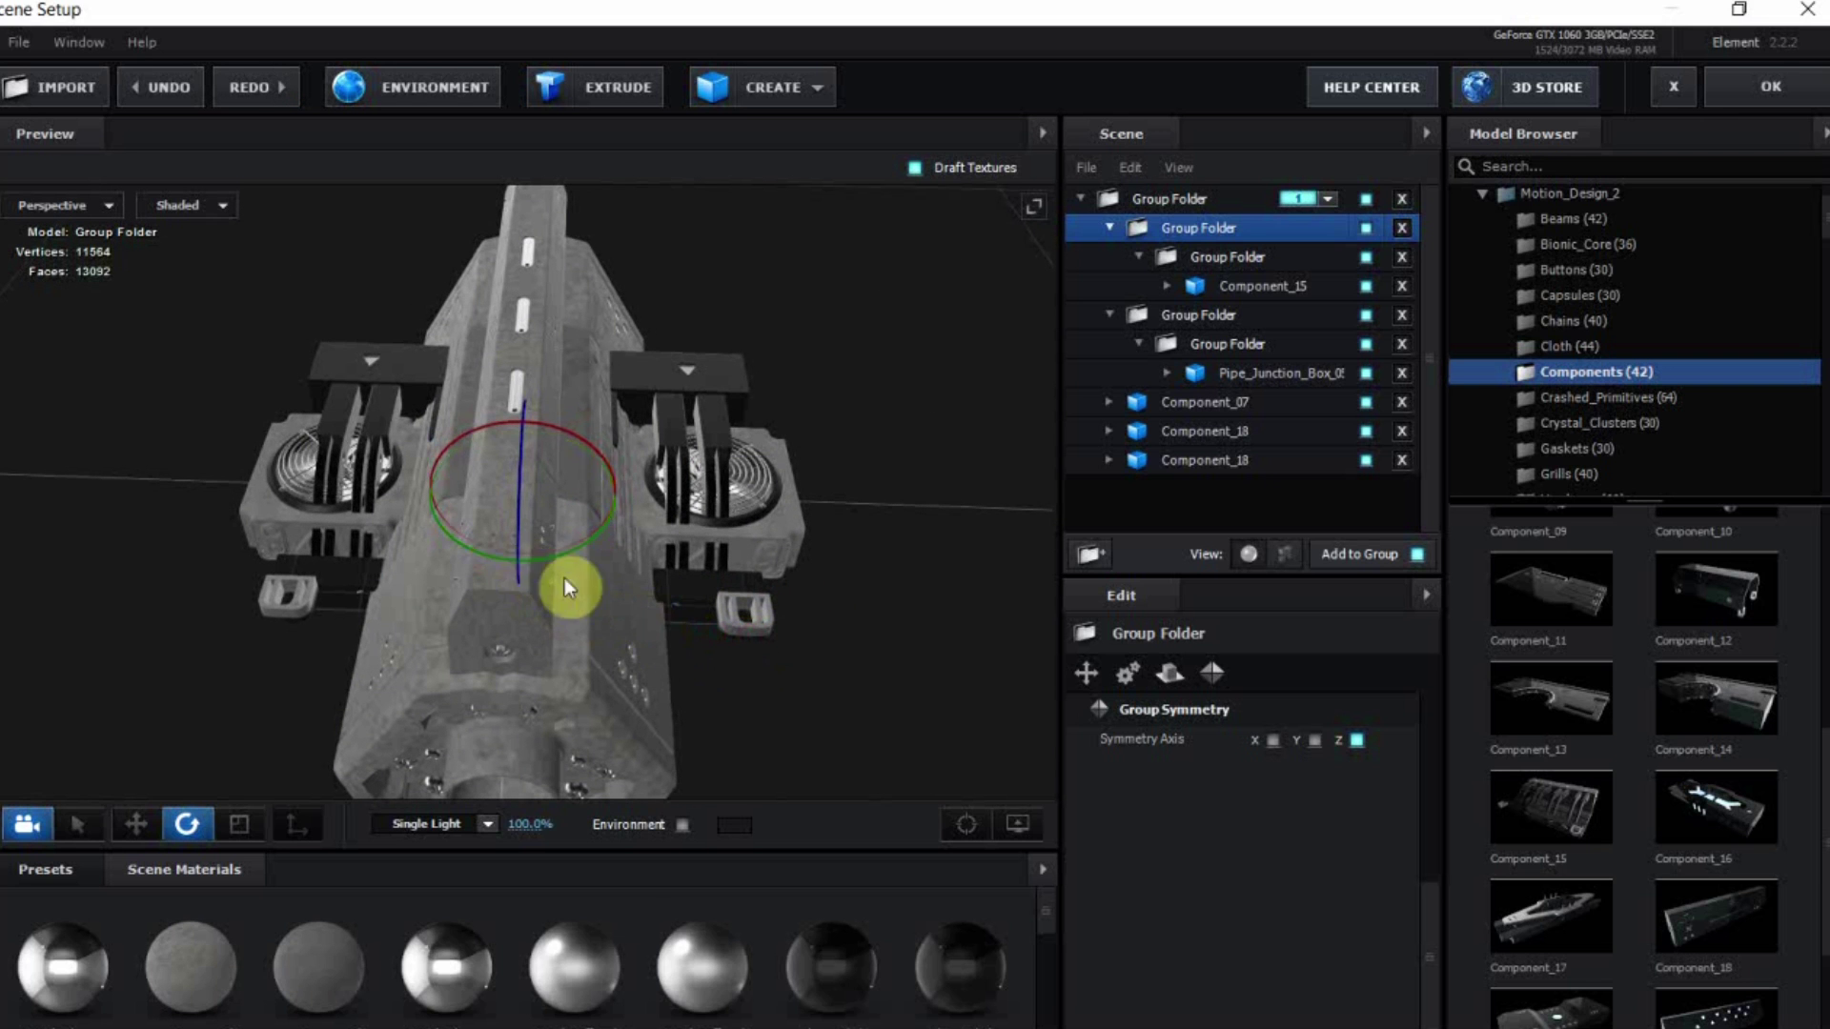
pyautogui.moveTo(565, 576); pyautogui.dragTo(605, 575)
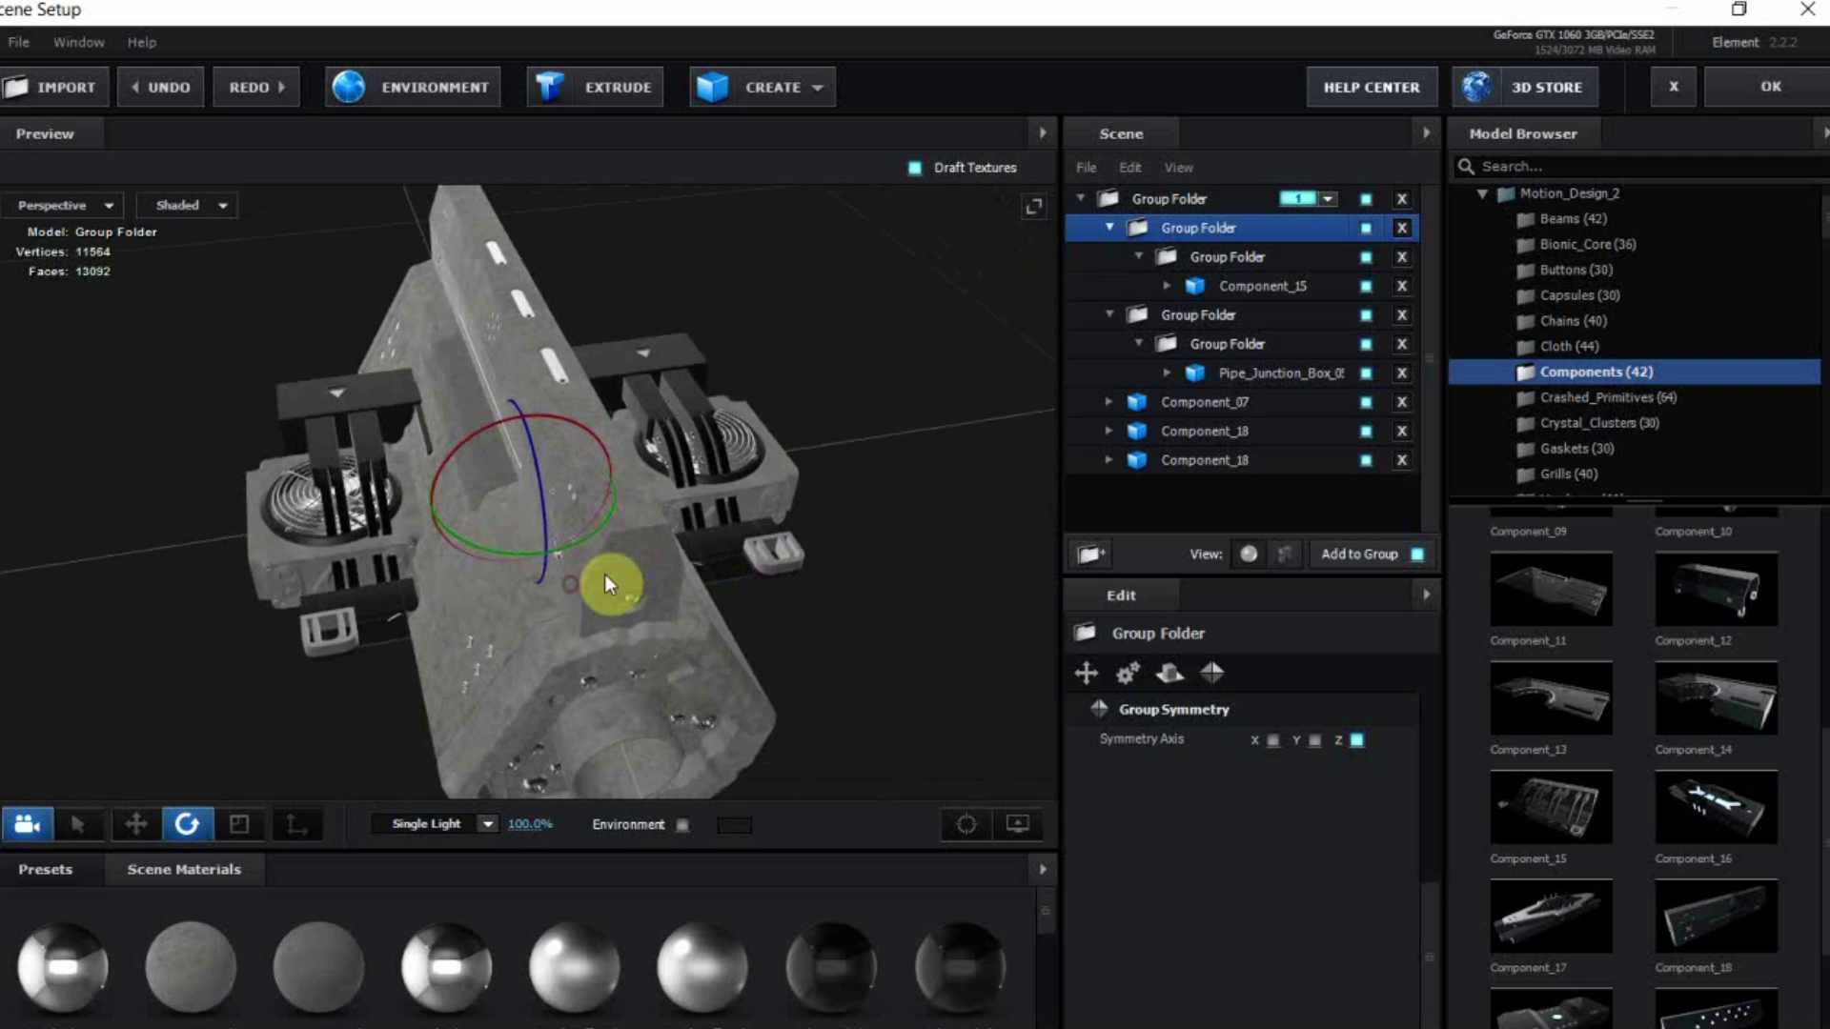
pyautogui.click(1256, 284)
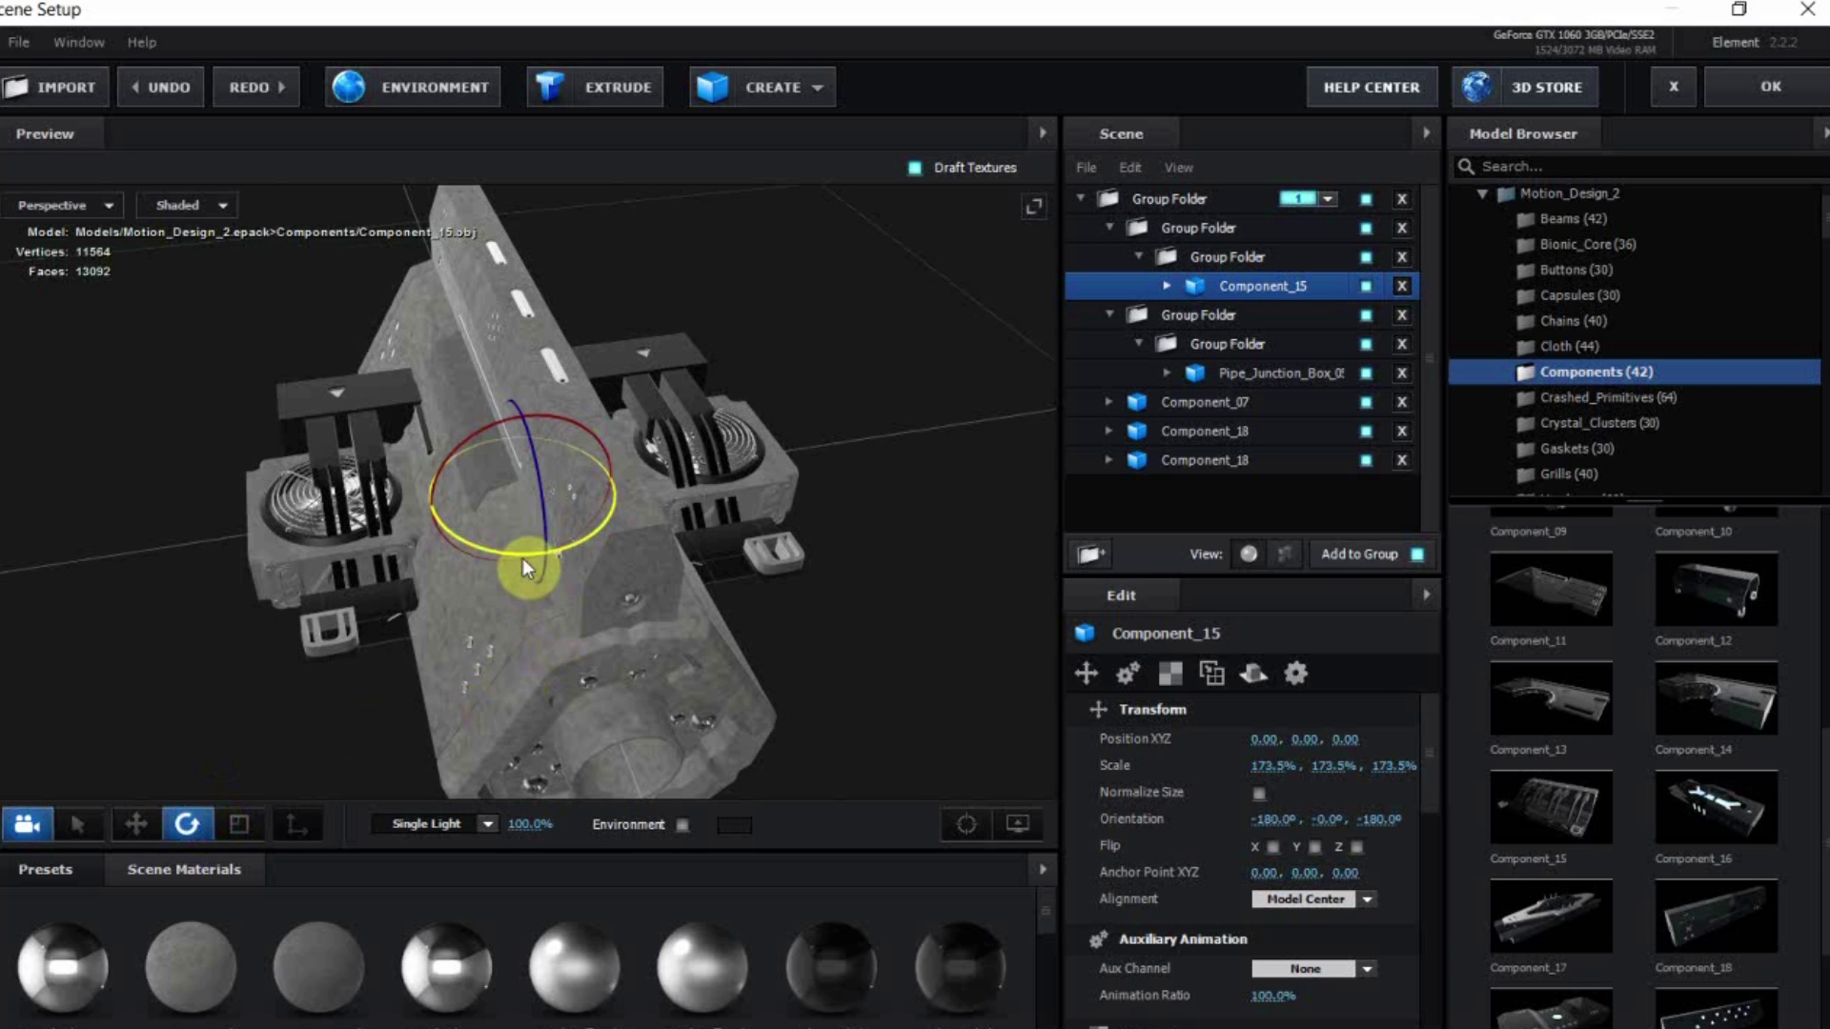
pyautogui.moveTo(481, 564); pyautogui.dragTo(402, 566)
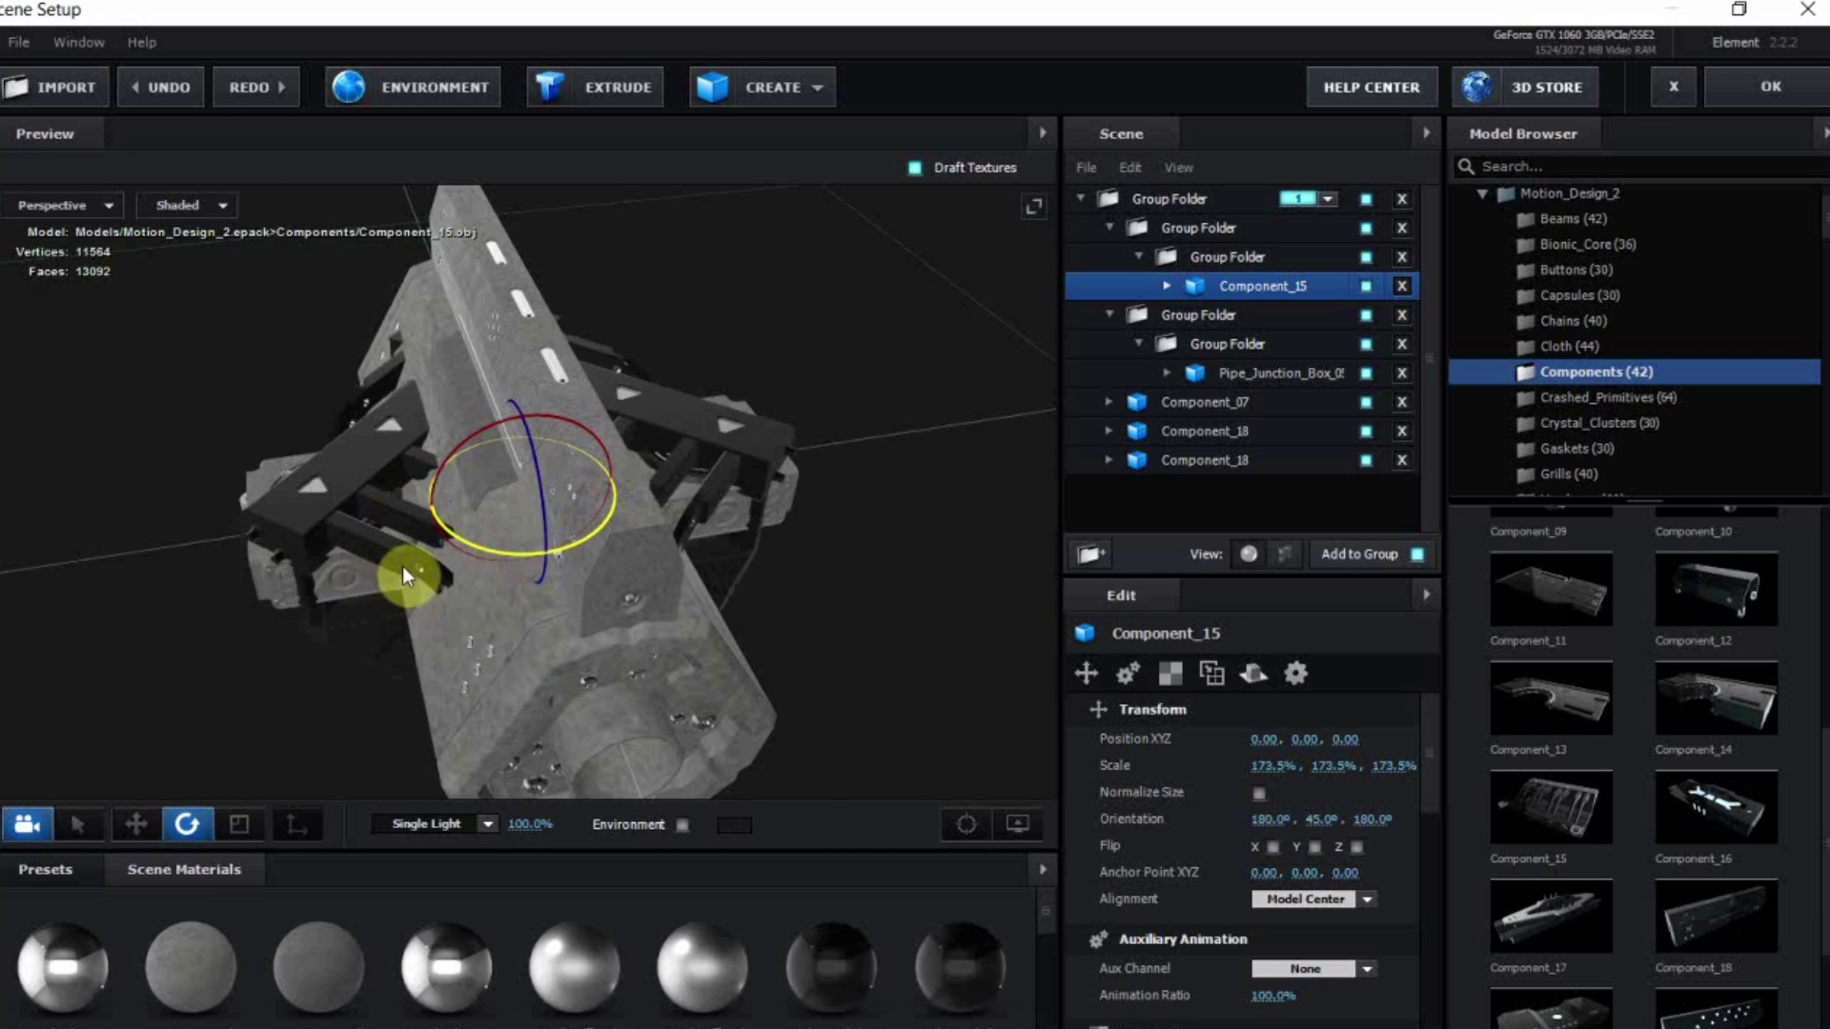
# Scale Component_15 up uniformly to 280%
pyautogui.moveTo(719, 637); pyautogui.dragTo(709, 501)
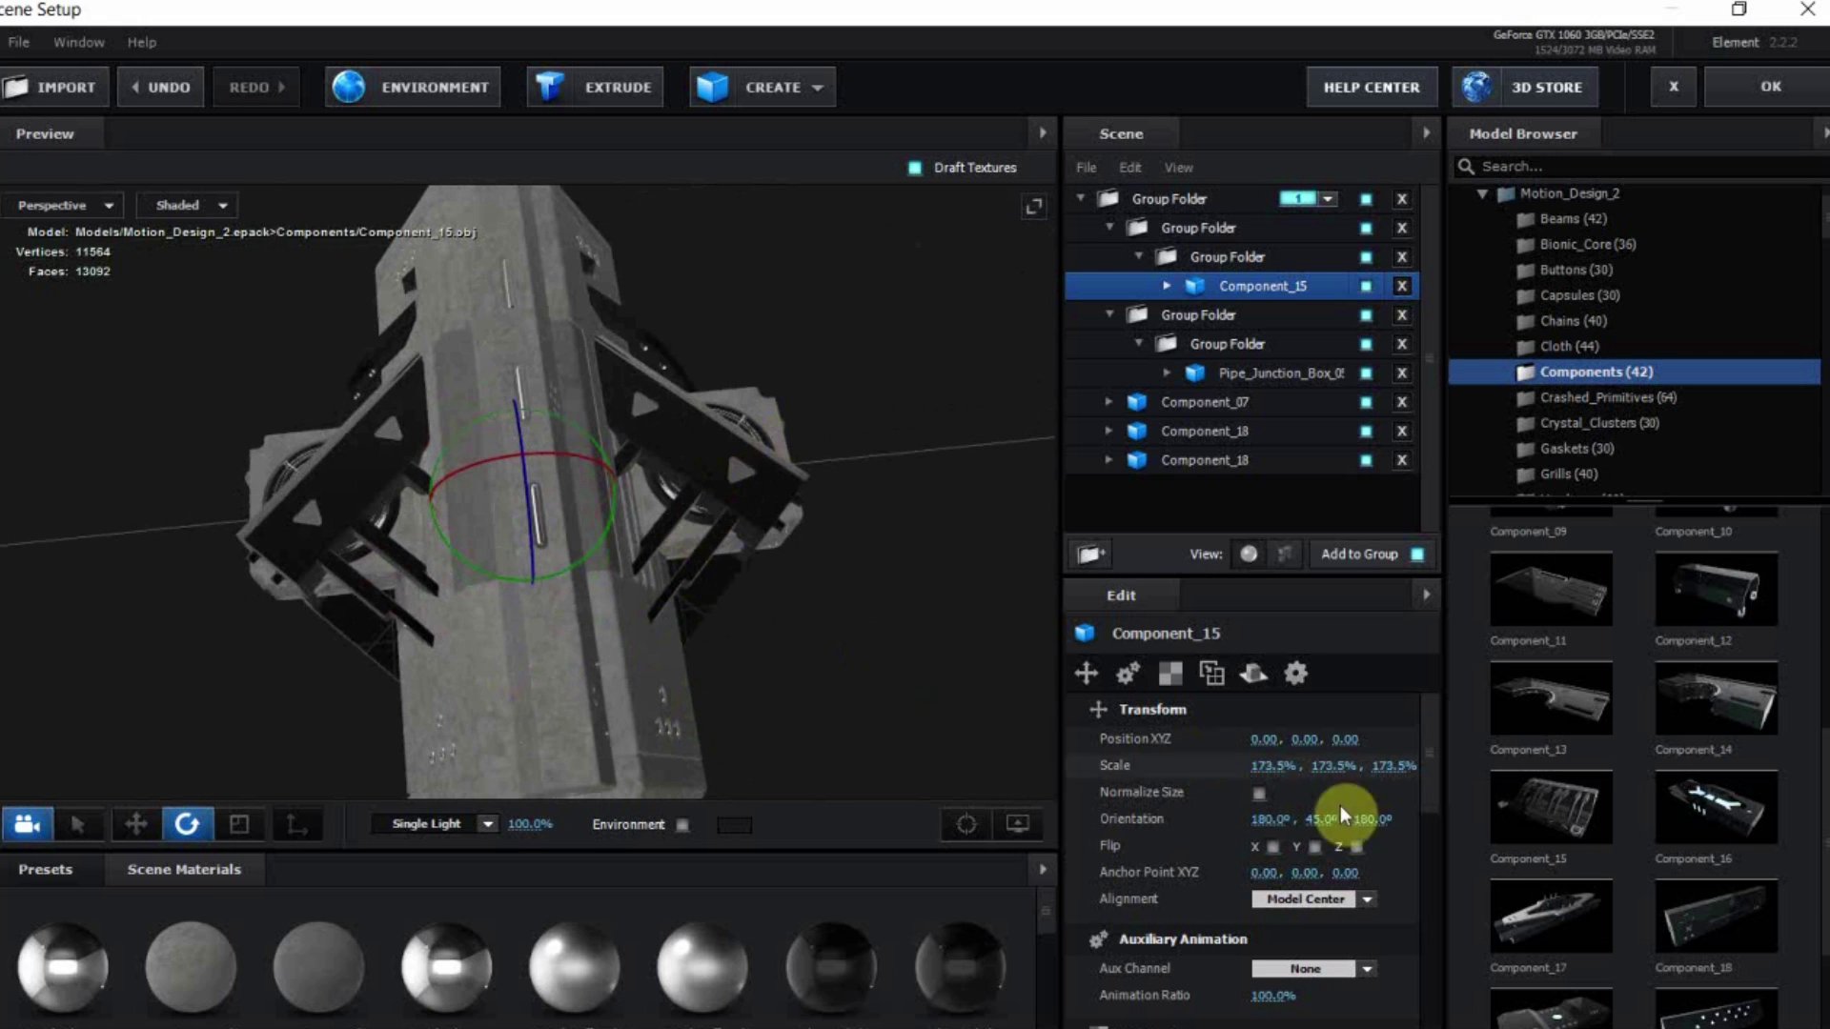
pyautogui.moveTo(1278, 763); pyautogui.dragTo(1511, 765)
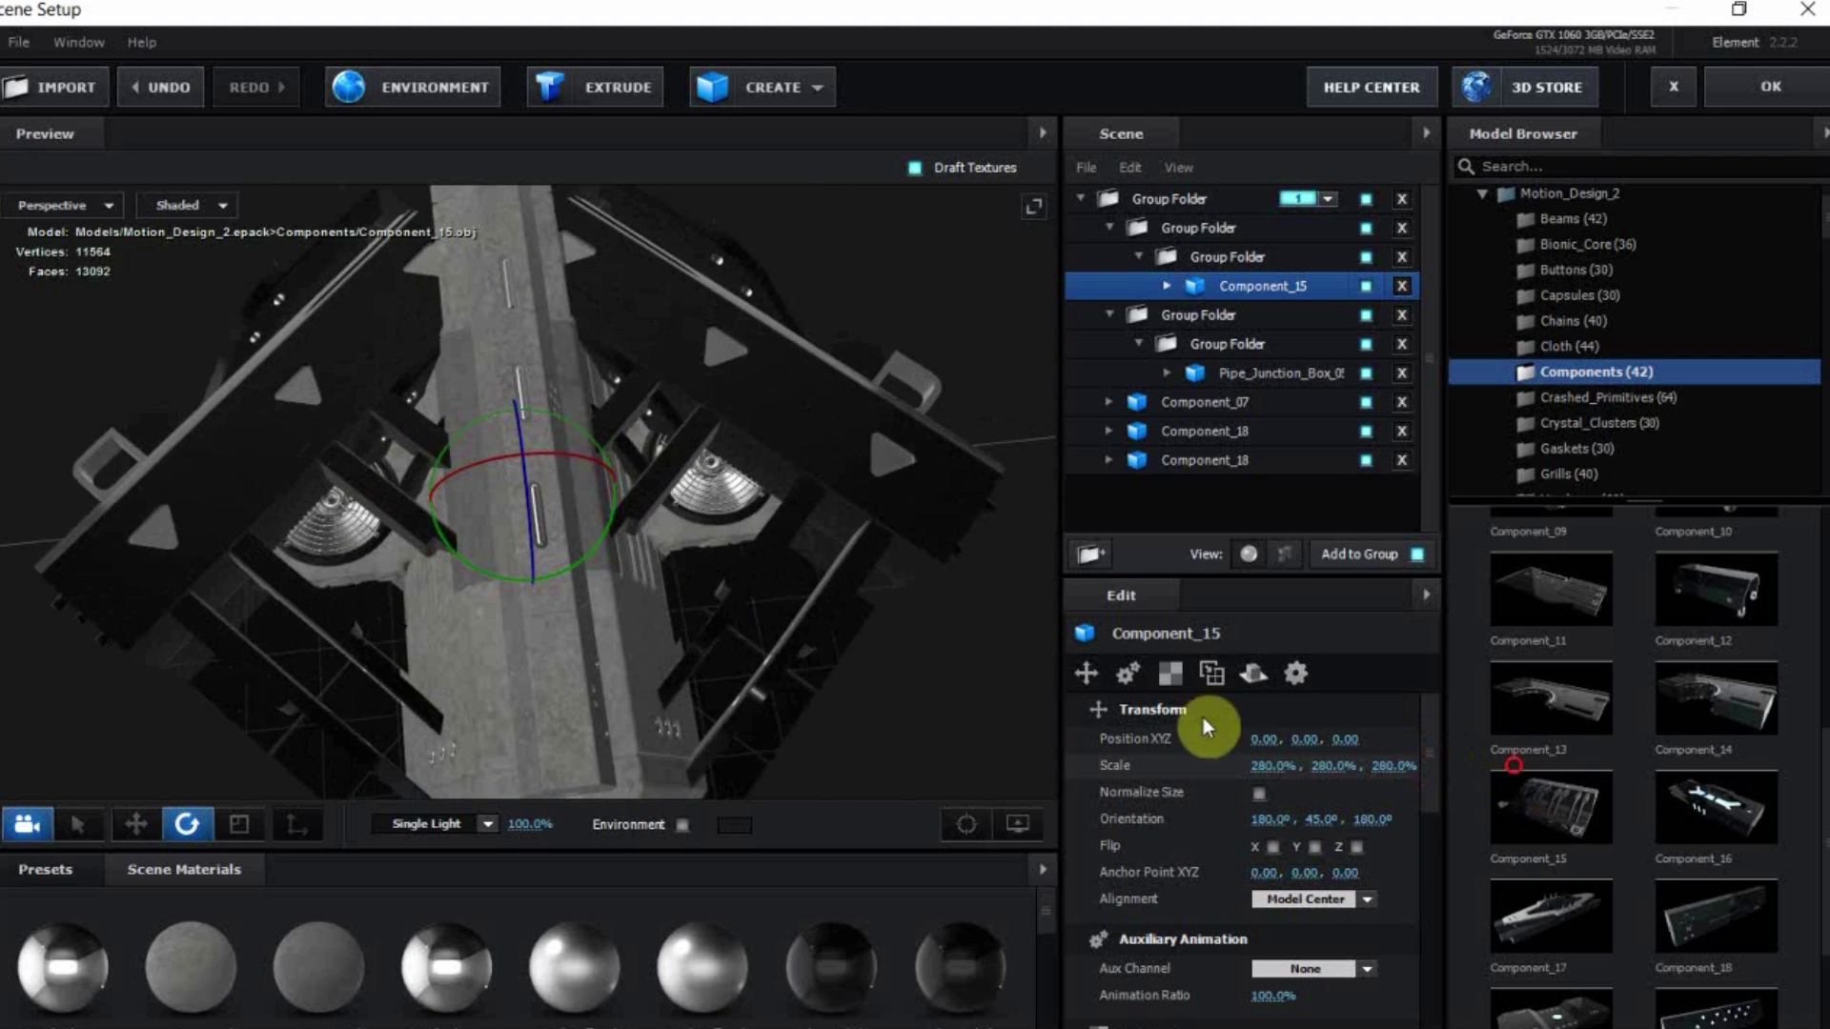
pyautogui.scroll(-5, 654, 553)
pyautogui.moveTo(661, 658); pyautogui.dragTo(673, 606)
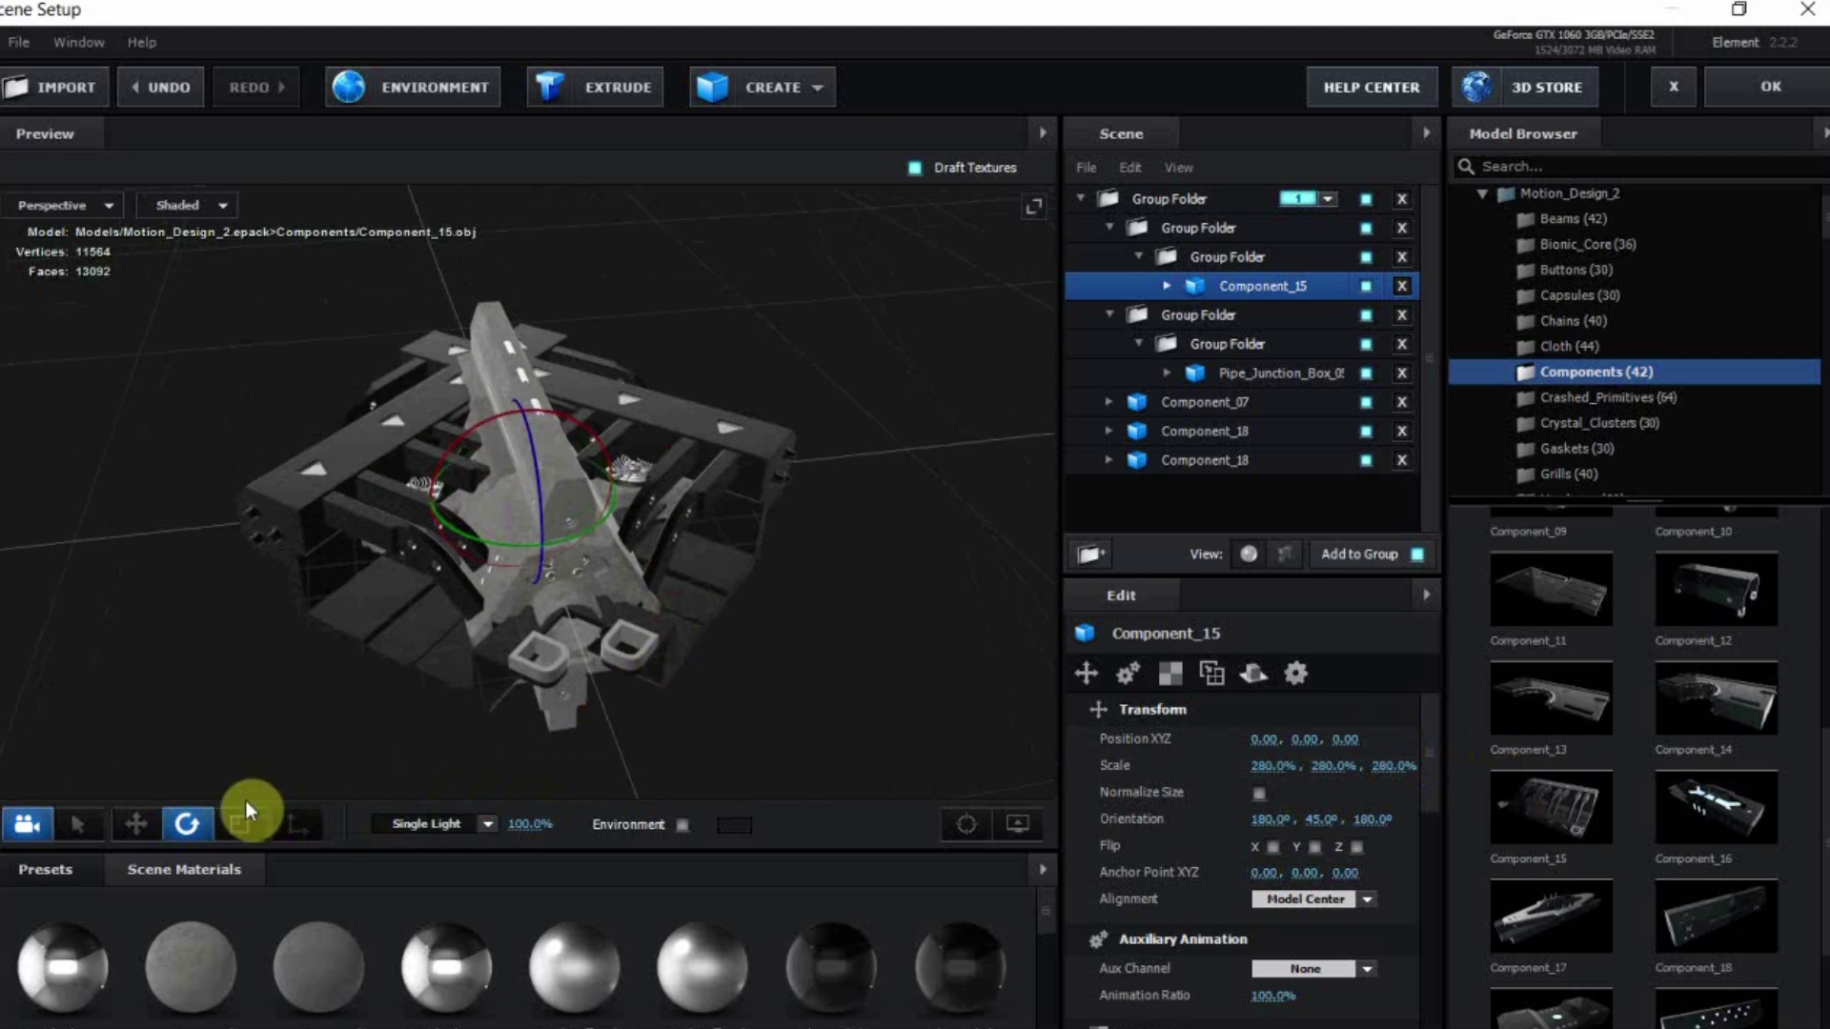
# Rotate Component_15 to a Y orientation of about 63.7° and move it outward to a Z position of about 0.45
pyautogui.moveTo(400, 552); pyautogui.dragTo(524, 695)
pyautogui.moveTo(541, 588); pyautogui.dragTo(574, 616)
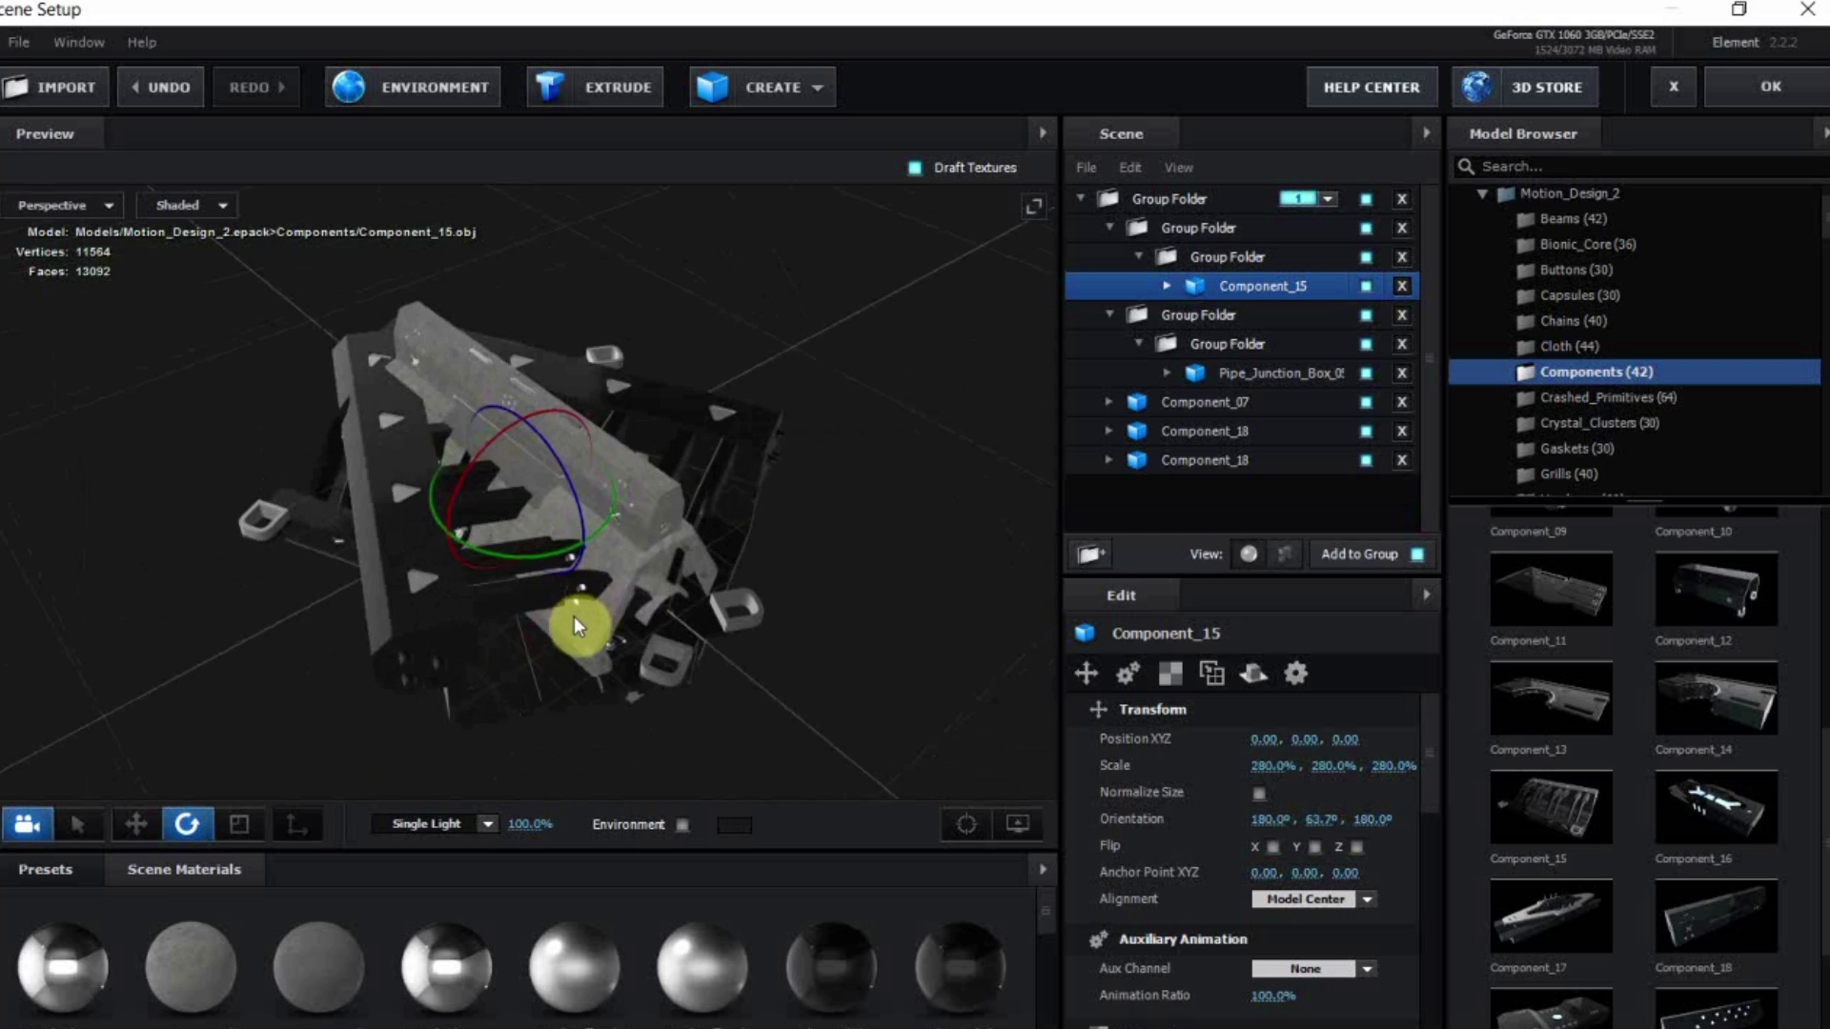
pyautogui.moveTo(225, 793); pyautogui.dragTo(168, 806)
pyautogui.click(137, 825)
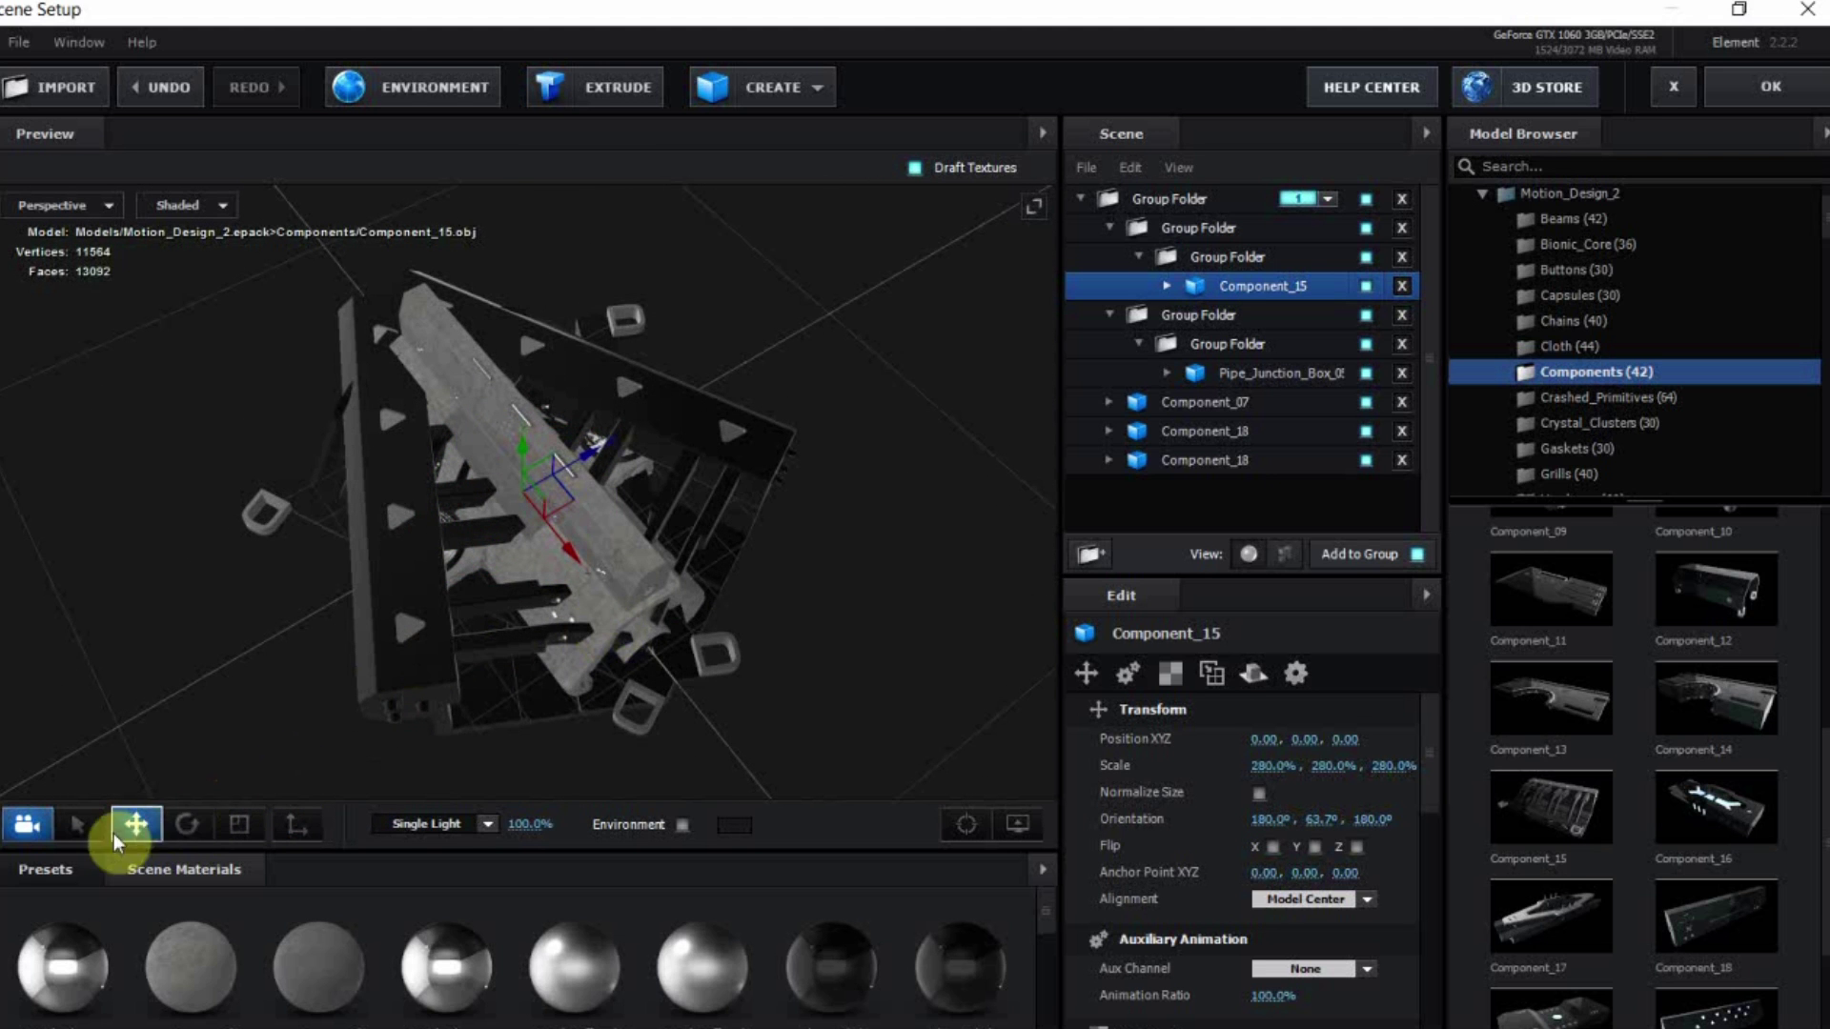
pyautogui.moveTo(471, 722); pyautogui.dragTo(814, 759)
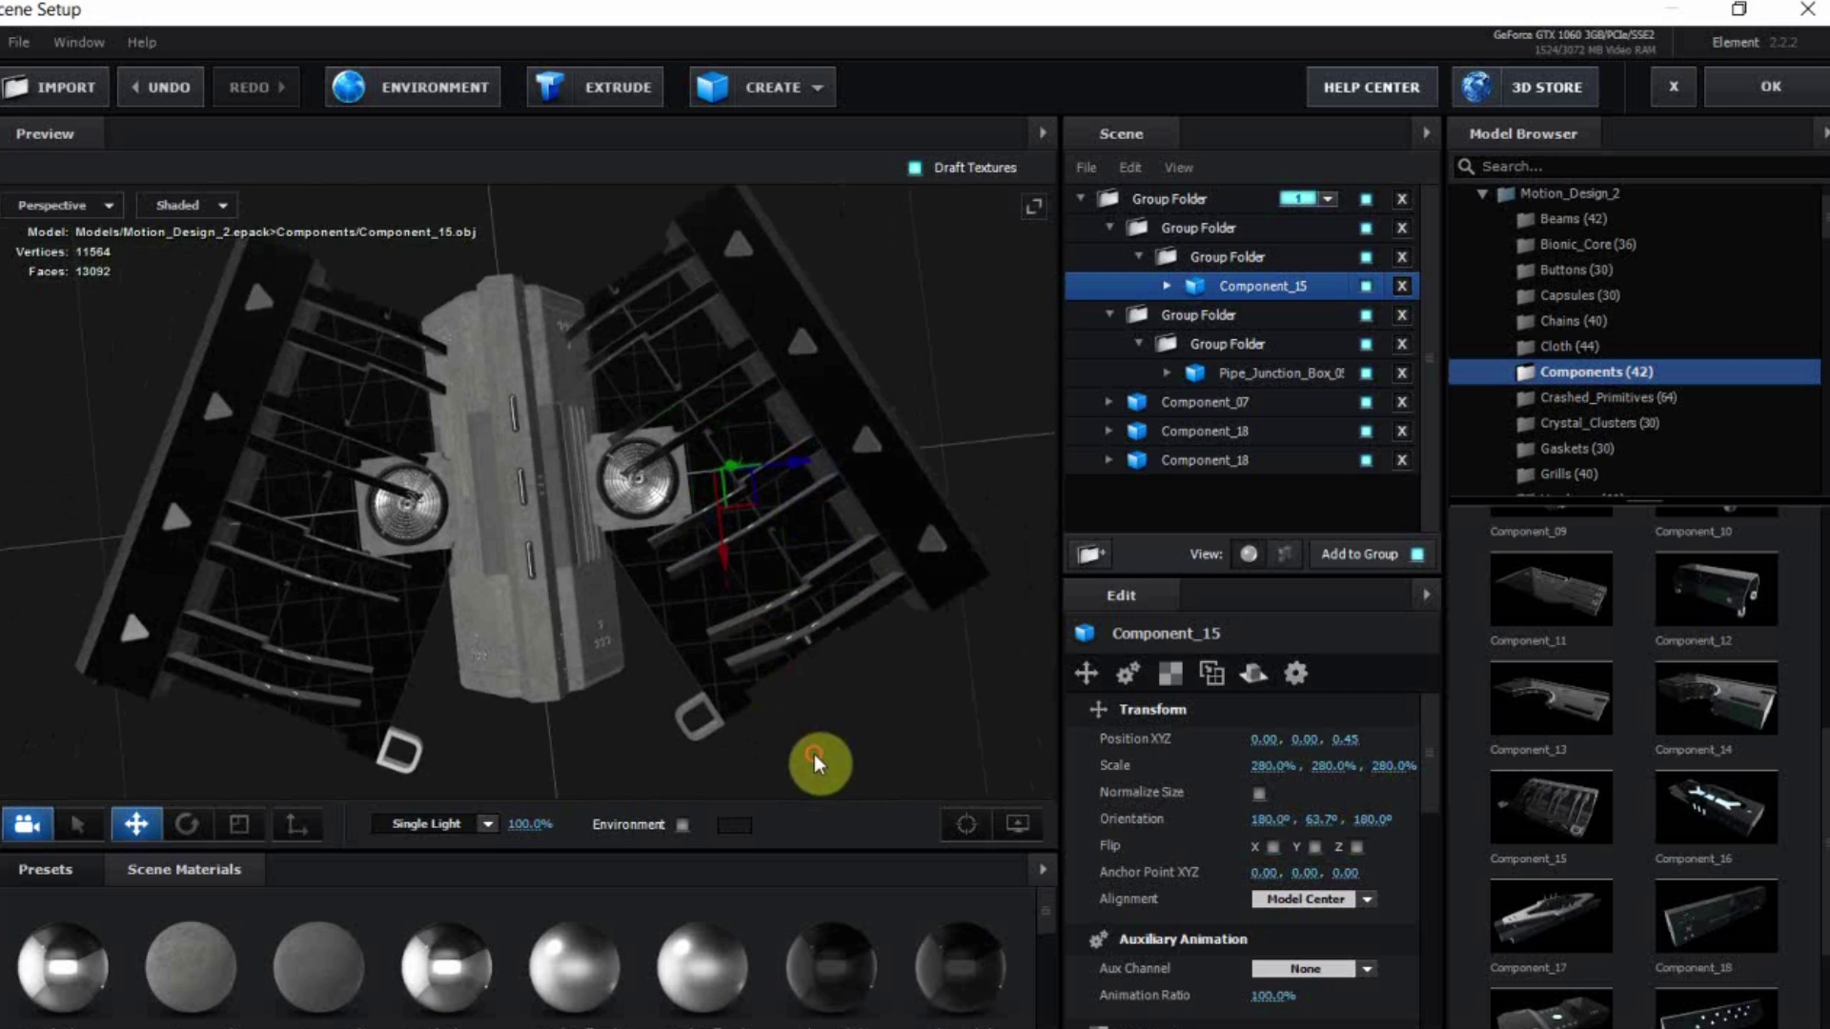
# Try Component_15 at uniform scales of 125% and 180%
pyautogui.click(1256, 768)
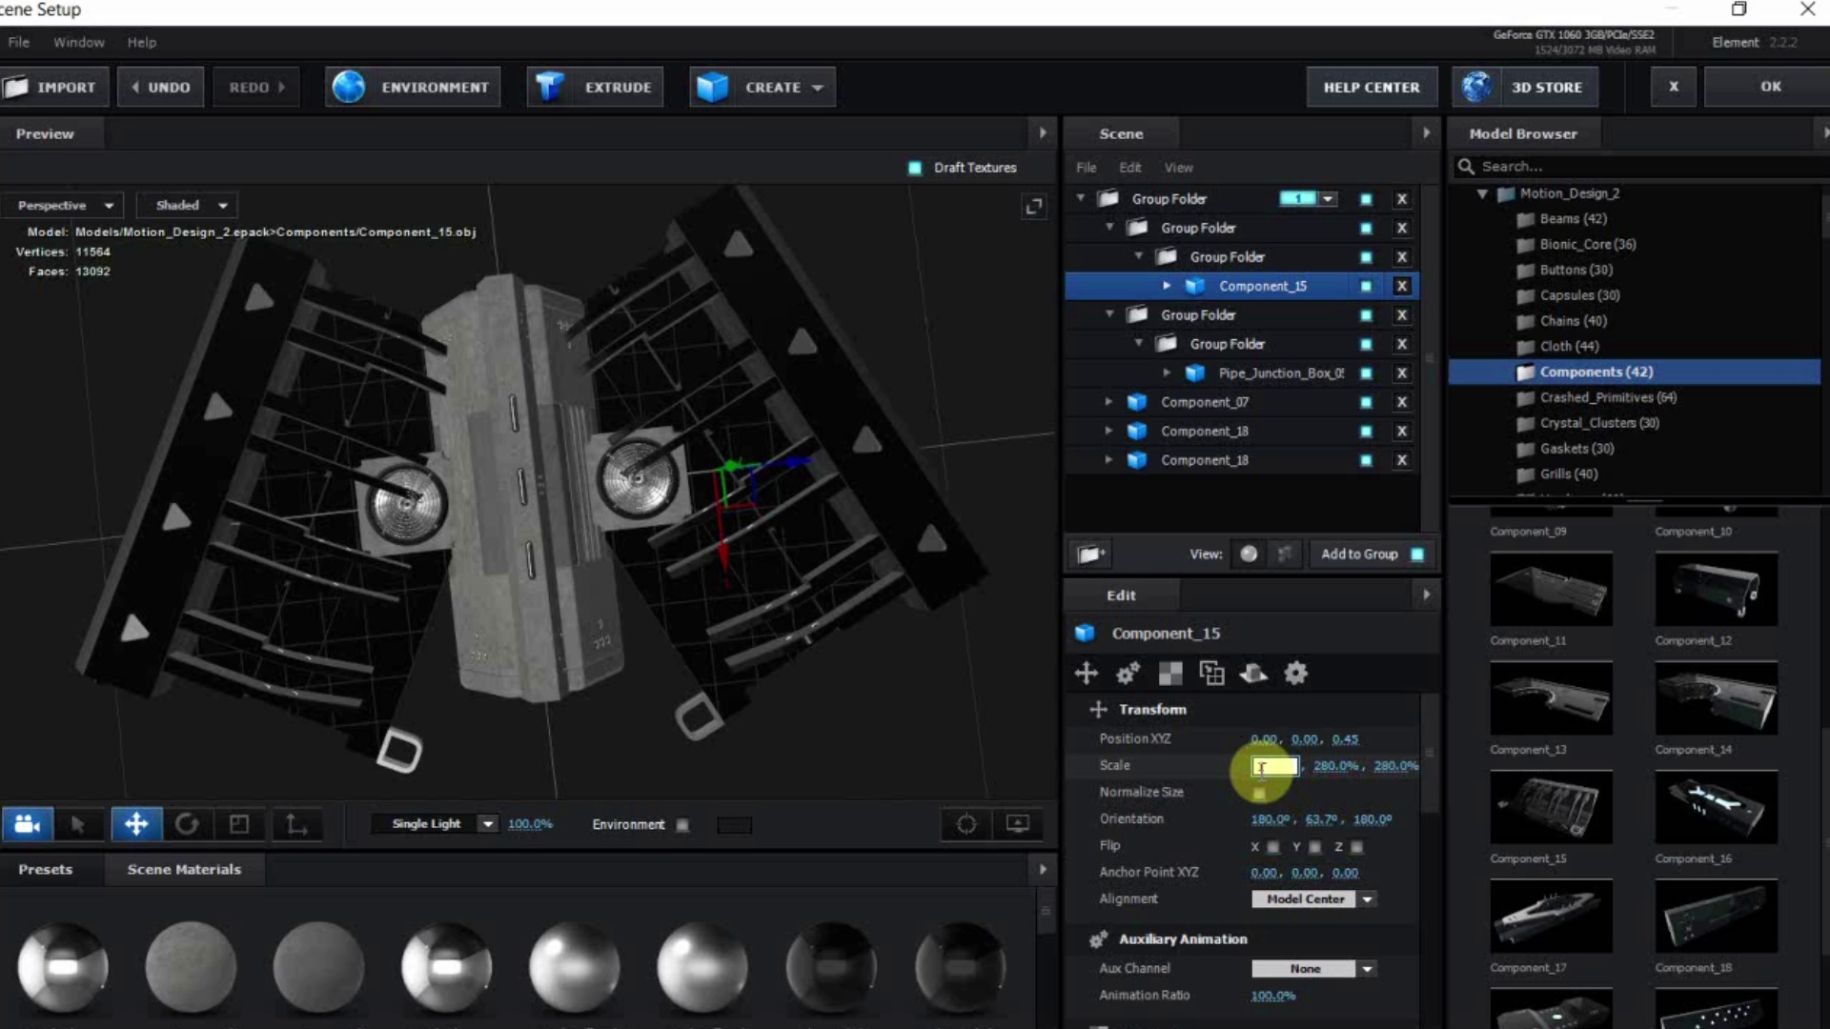
pyautogui.write('125')
pyautogui.press('Return')
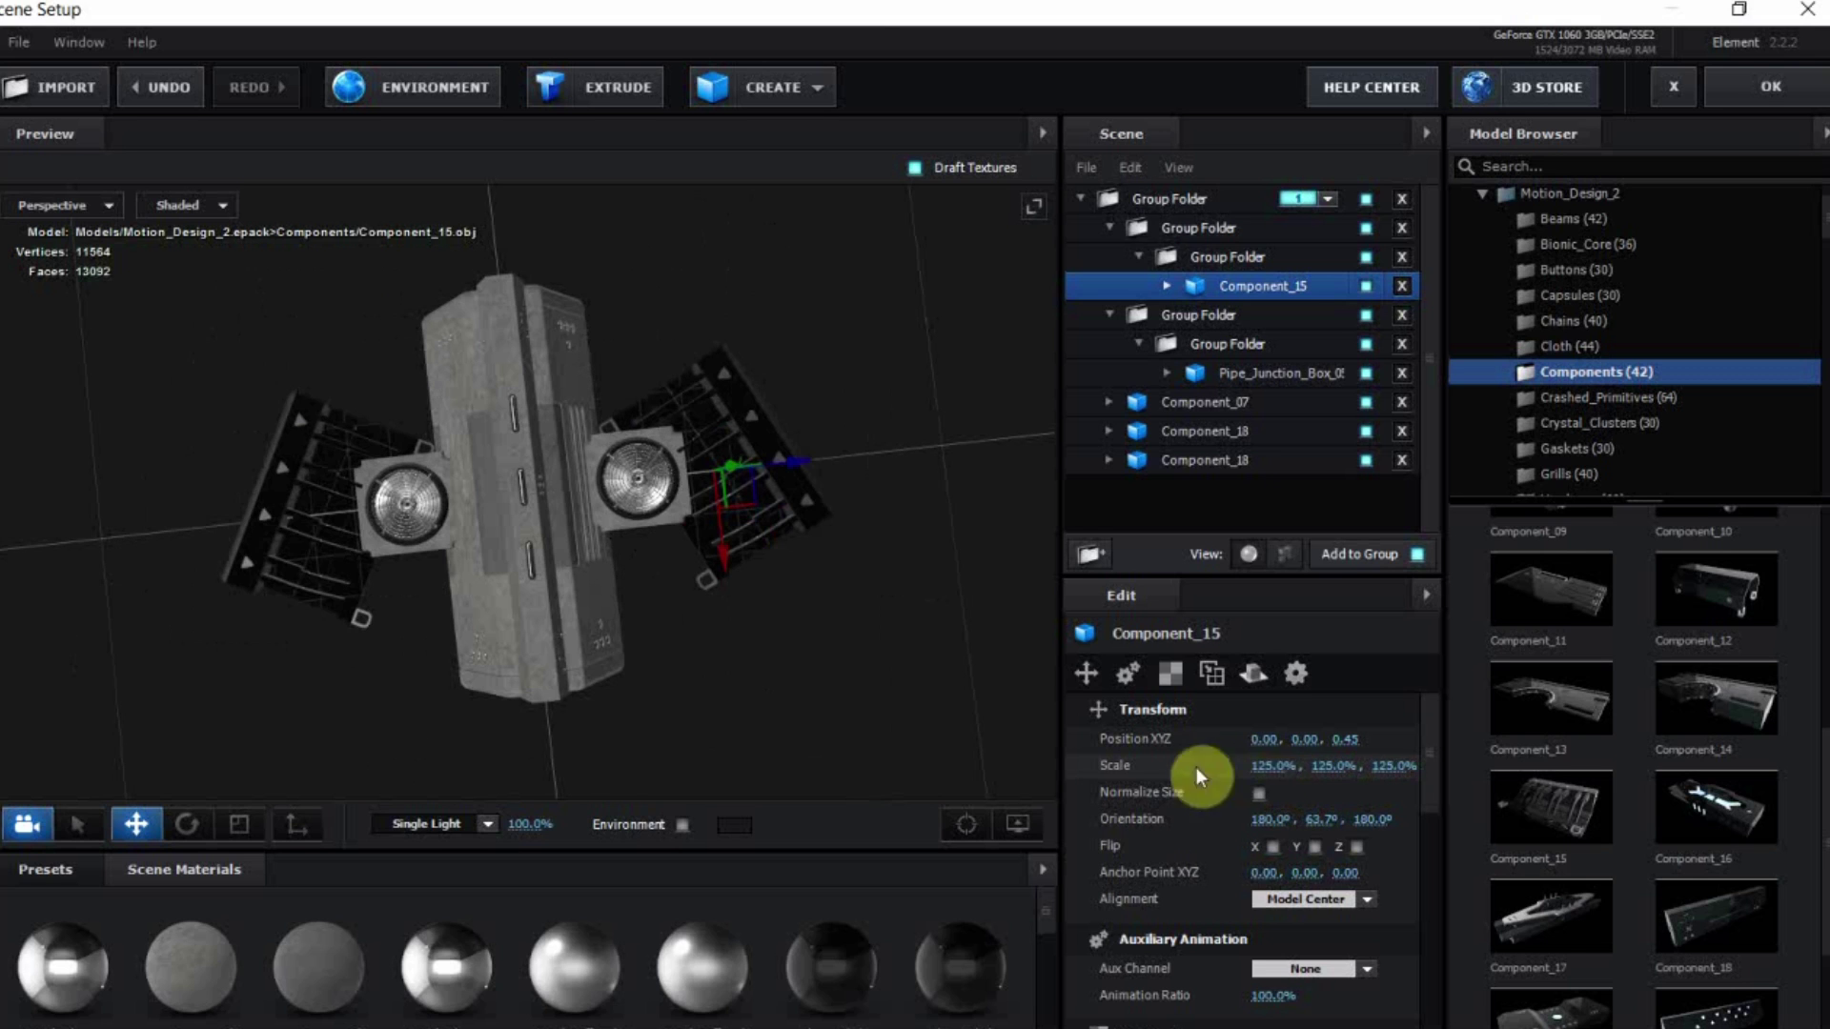
pyautogui.click(1263, 767)
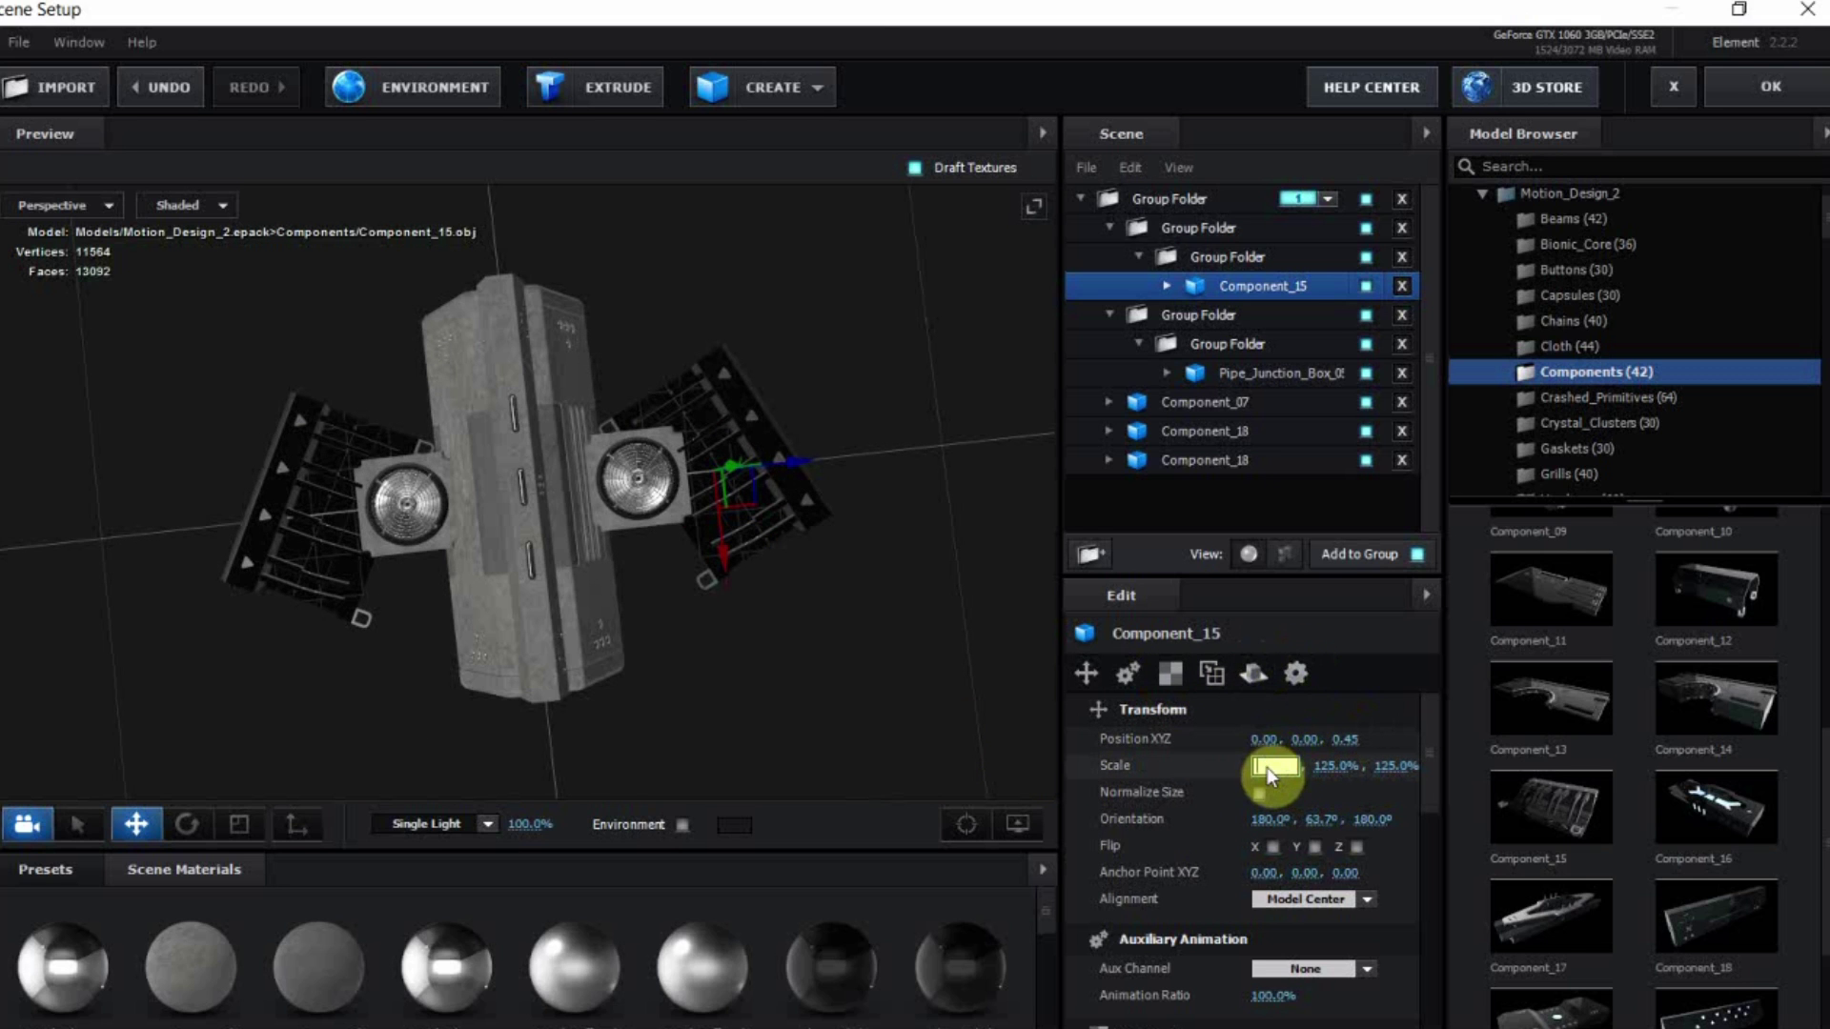
pyautogui.write('180')
pyautogui.click(1031, 706)
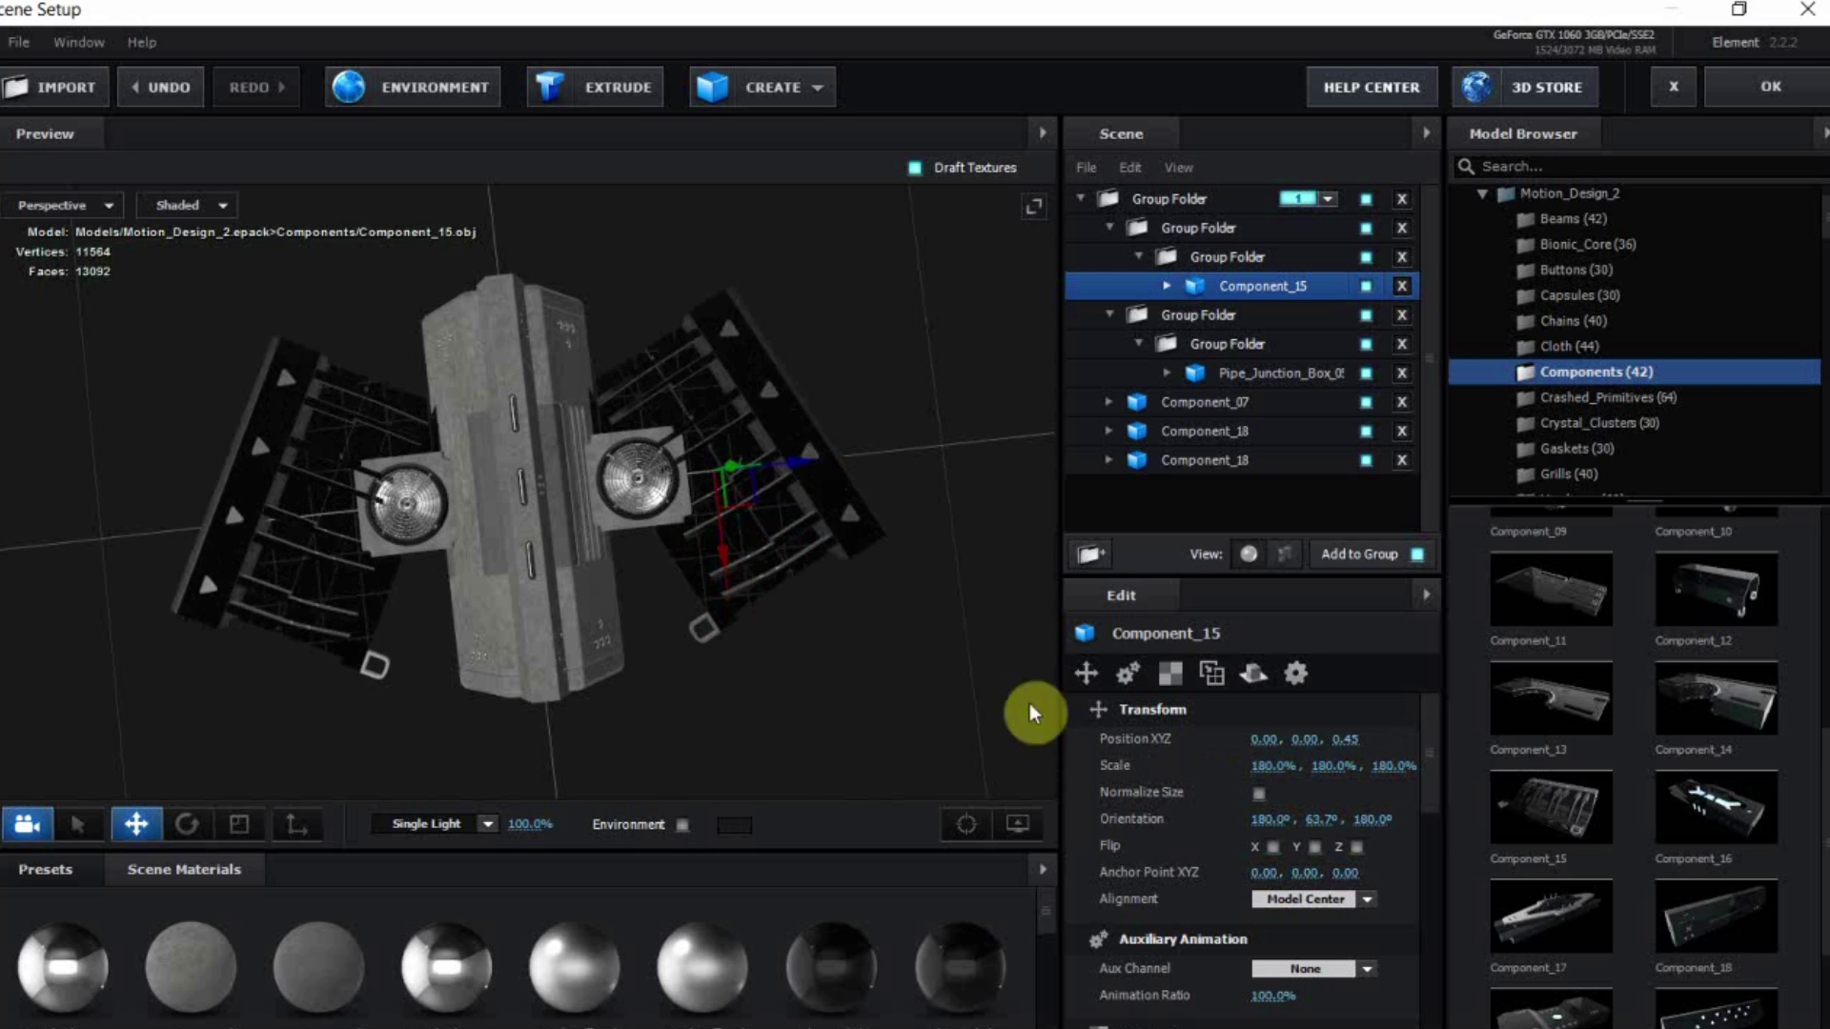
# Set Component_15's uniform scale to 200%
pyautogui.moveTo(709, 632); pyautogui.dragTo(729, 592)
pyautogui.click(1270, 768)
pyautogui.write('20')
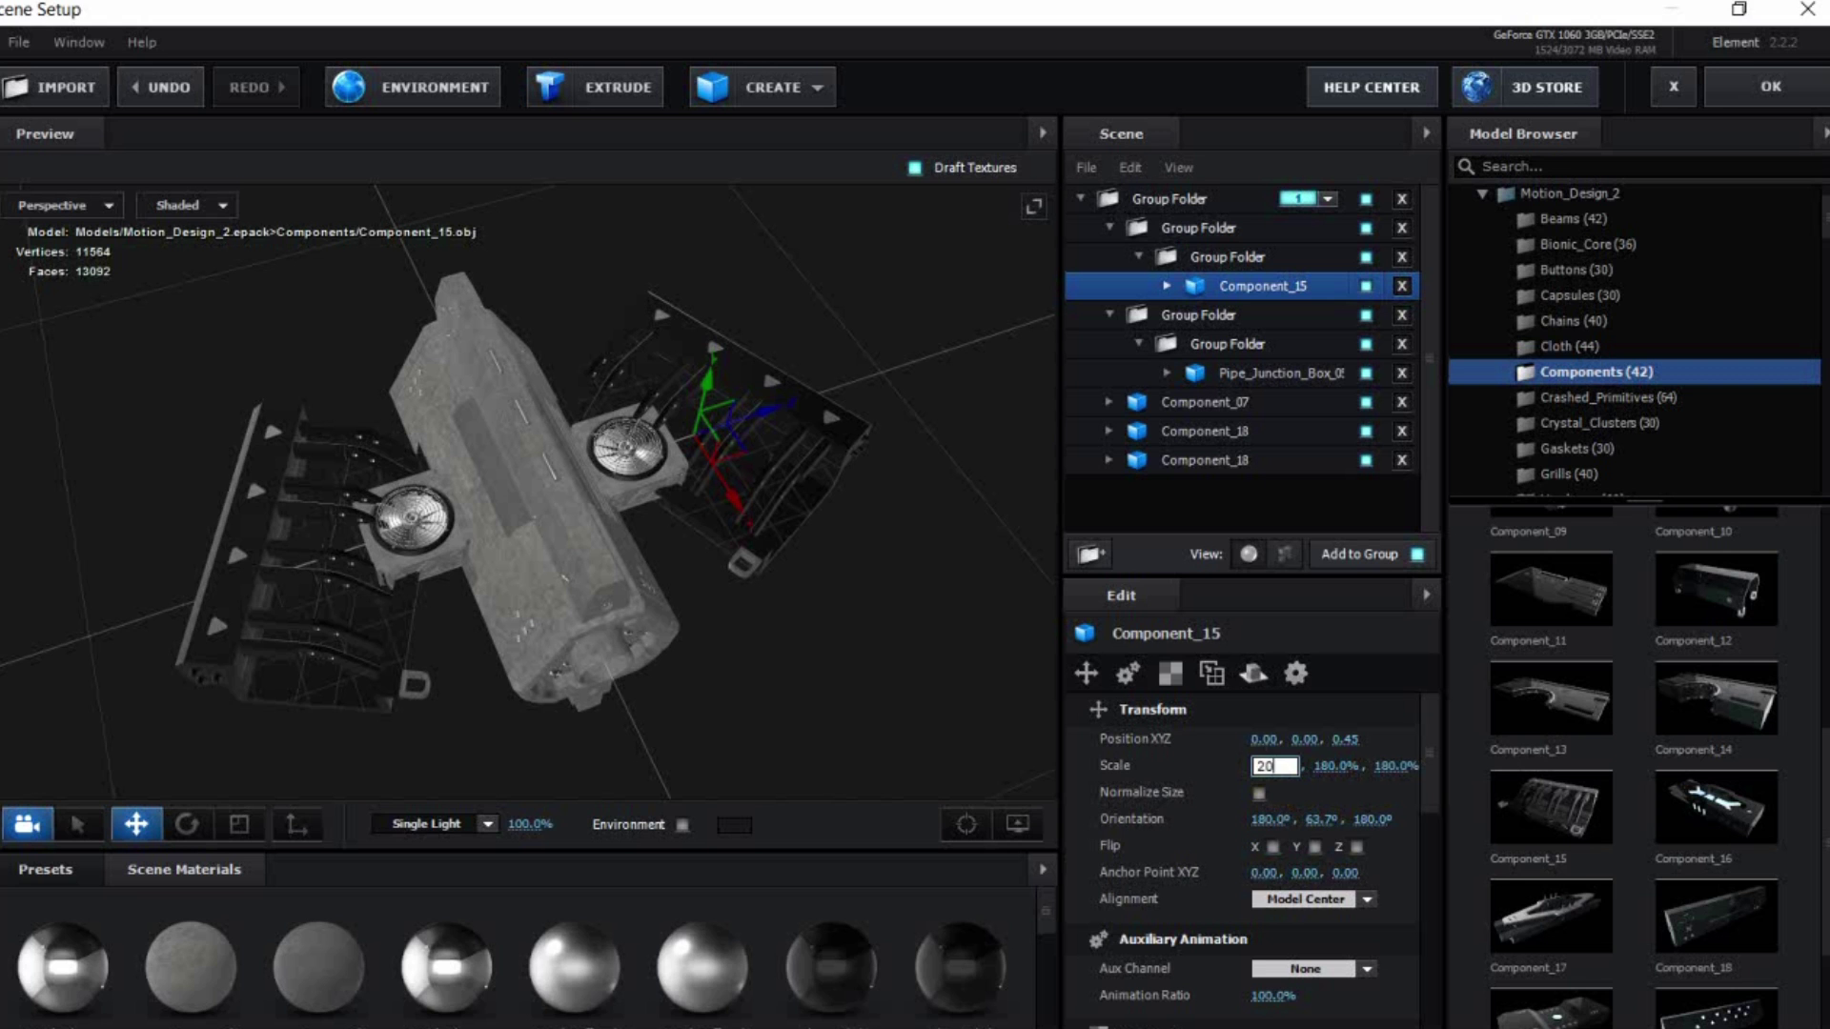
pyautogui.write('0')
pyautogui.click(856, 667)
# Move Component_15 inward against the main body, to a position of about 0.13, 0.00, 0.30
pyautogui.moveTo(856, 667); pyautogui.dragTo(667, 608)
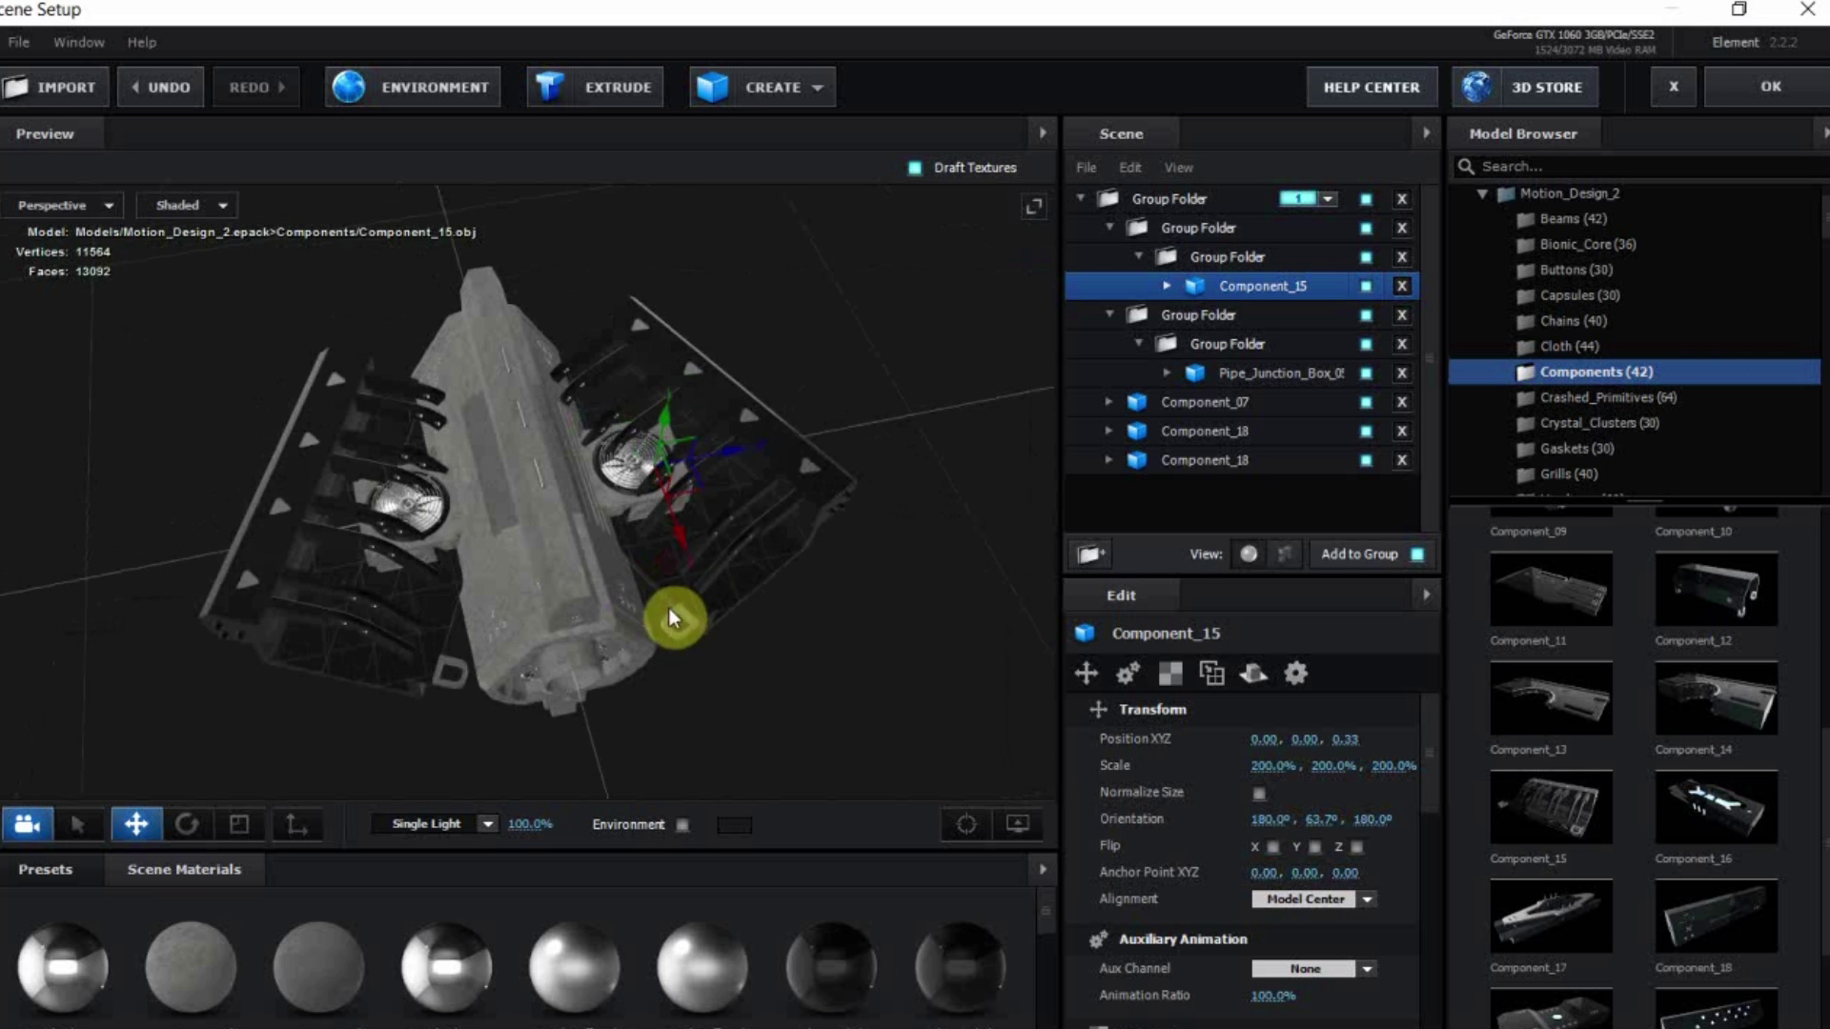
pyautogui.moveTo(690, 535); pyautogui.dragTo(701, 607)
pyautogui.moveTo(761, 495); pyautogui.dragTo(782, 534)
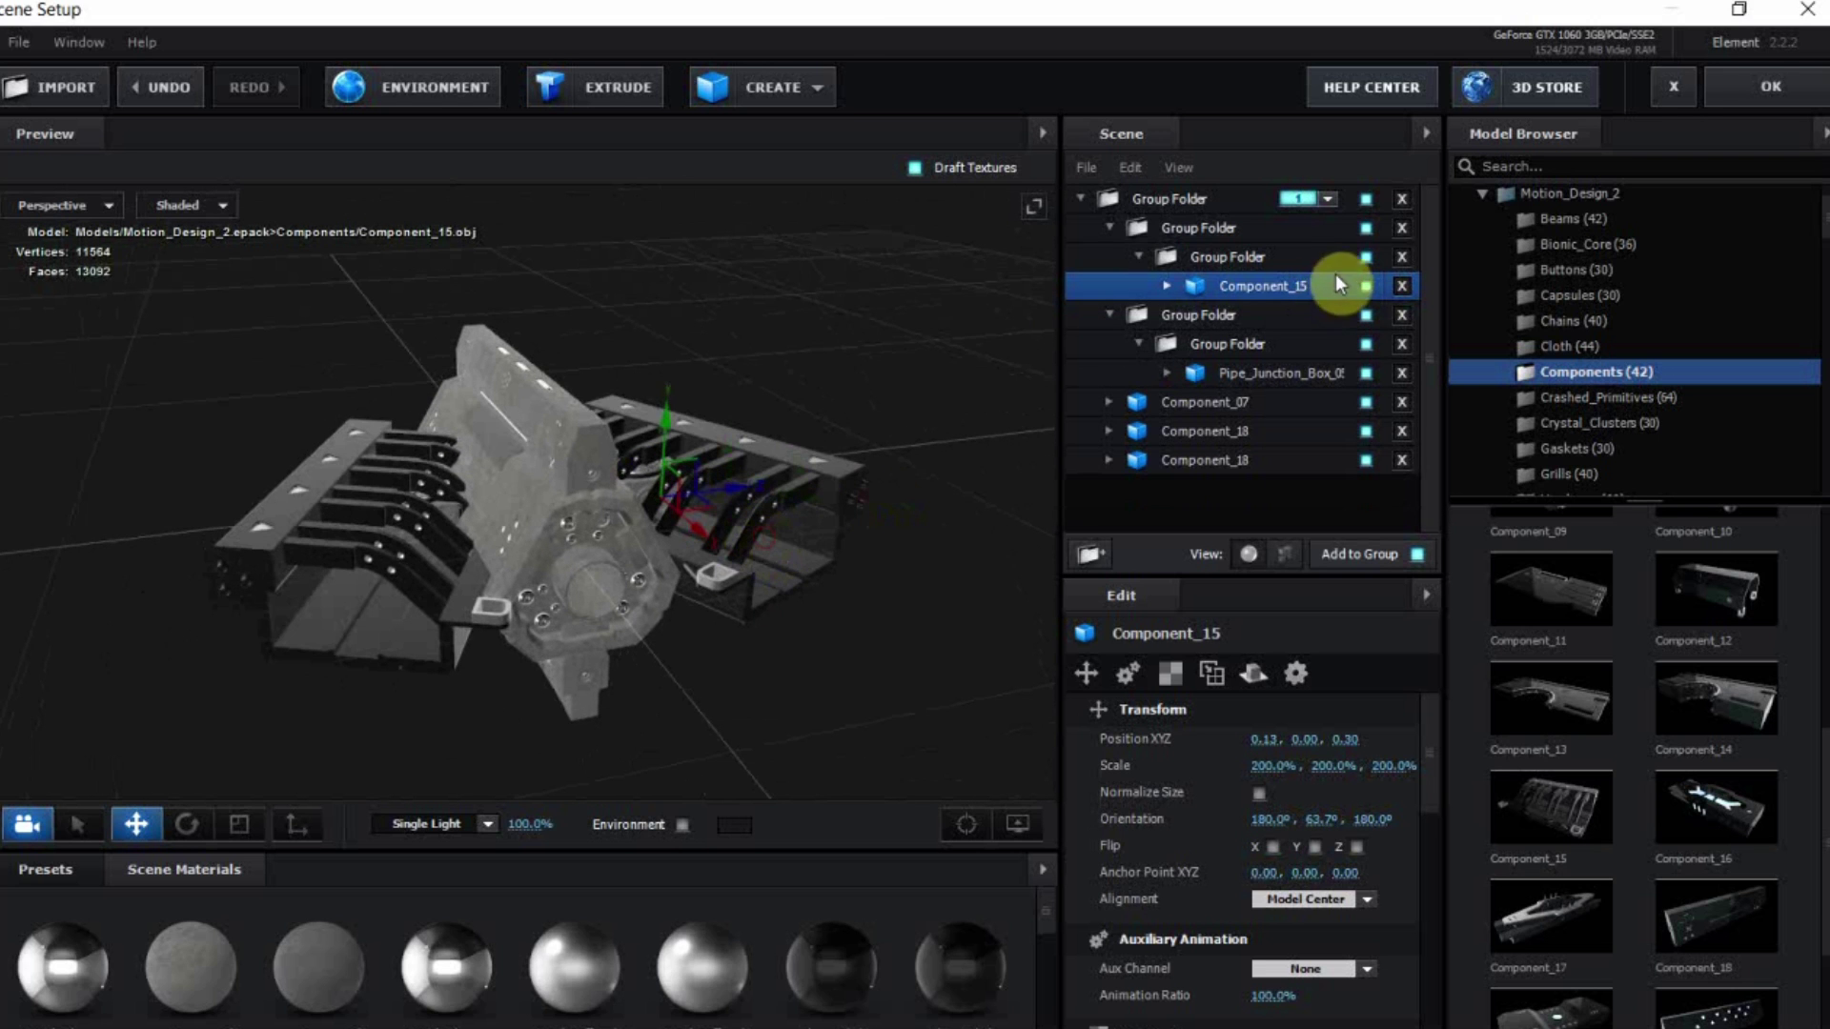
# Add the Y axis to the Group Symmetry of Component_15's outer folder and raise Component_15 to a Y position of about 0.01
pyautogui.click(1216, 236)
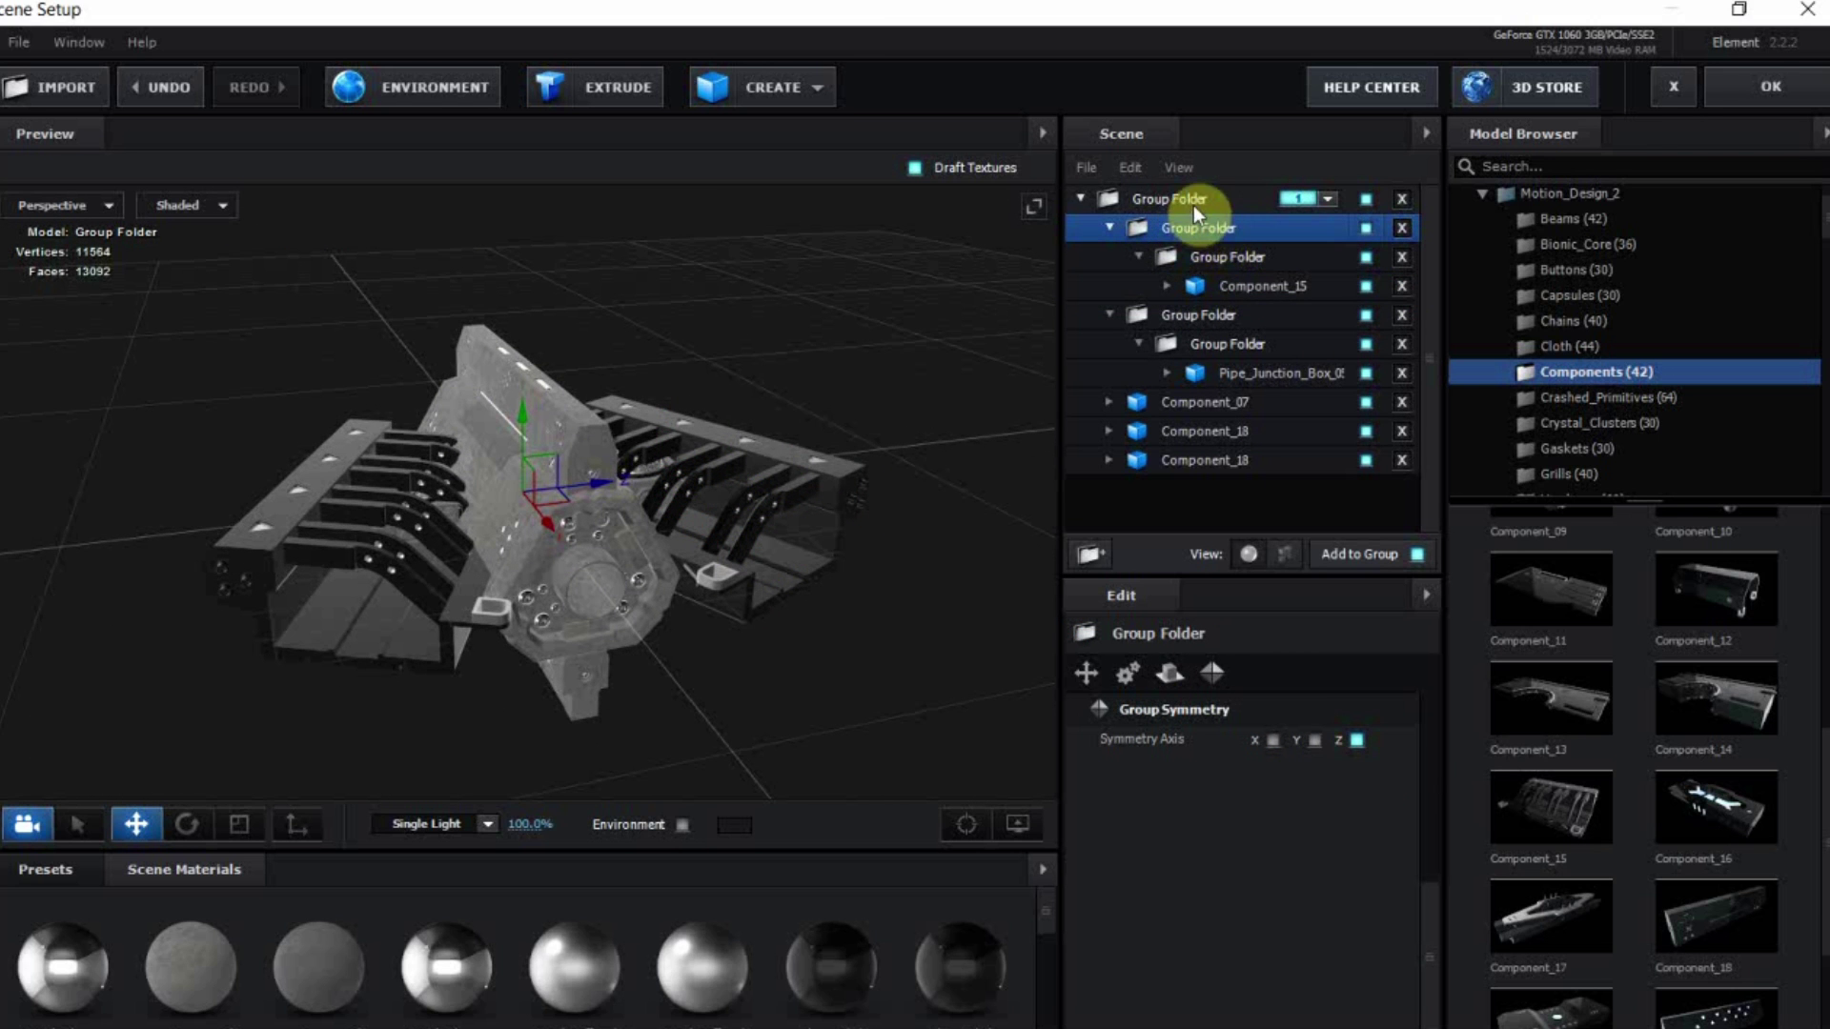
pyautogui.click(1315, 741)
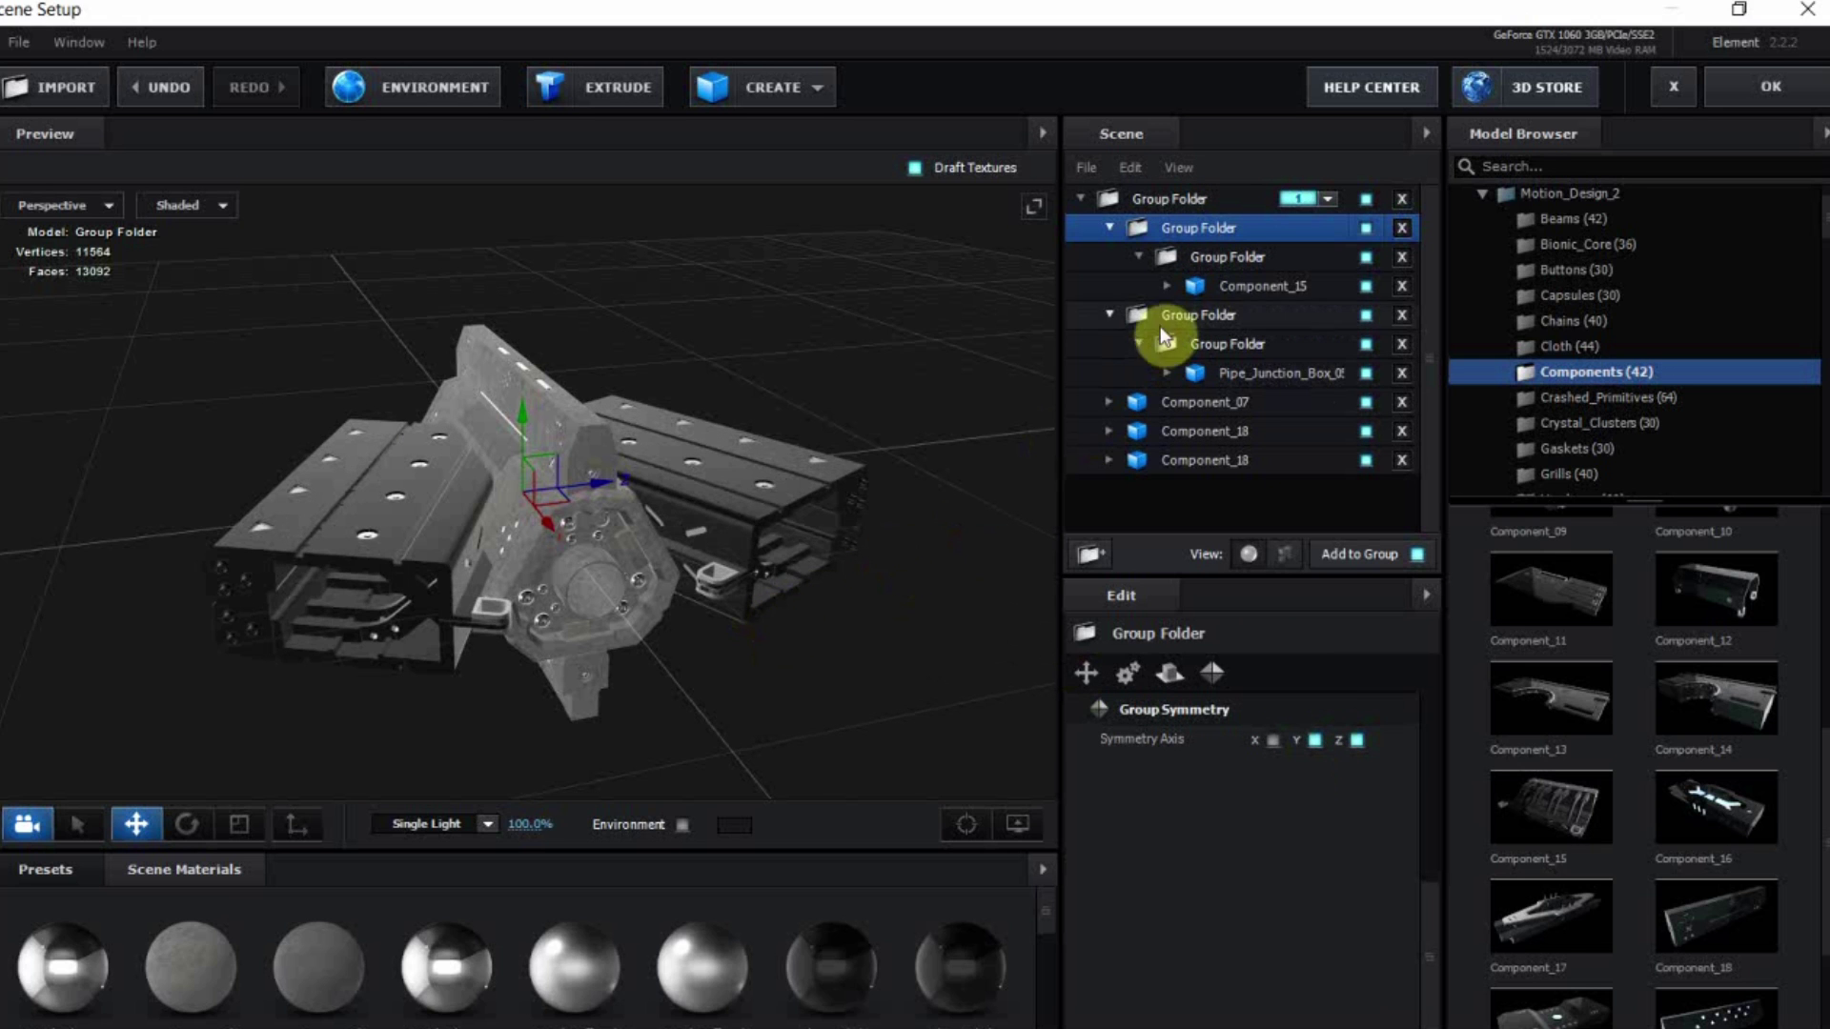
pyautogui.click(1244, 288)
pyautogui.moveTo(557, 710); pyautogui.dragTo(478, 507)
pyautogui.scroll(3, 737, 412)
pyautogui.moveTo(738, 411); pyautogui.dragTo(384, 550)
pyautogui.moveTo(588, 566); pyautogui.dragTo(400, 596)
# Apply the first concrete scene material to Component_15
pyautogui.moveTo(180, 980); pyautogui.dragTo(455, 609)
pyautogui.scroll(-2, 456, 609)
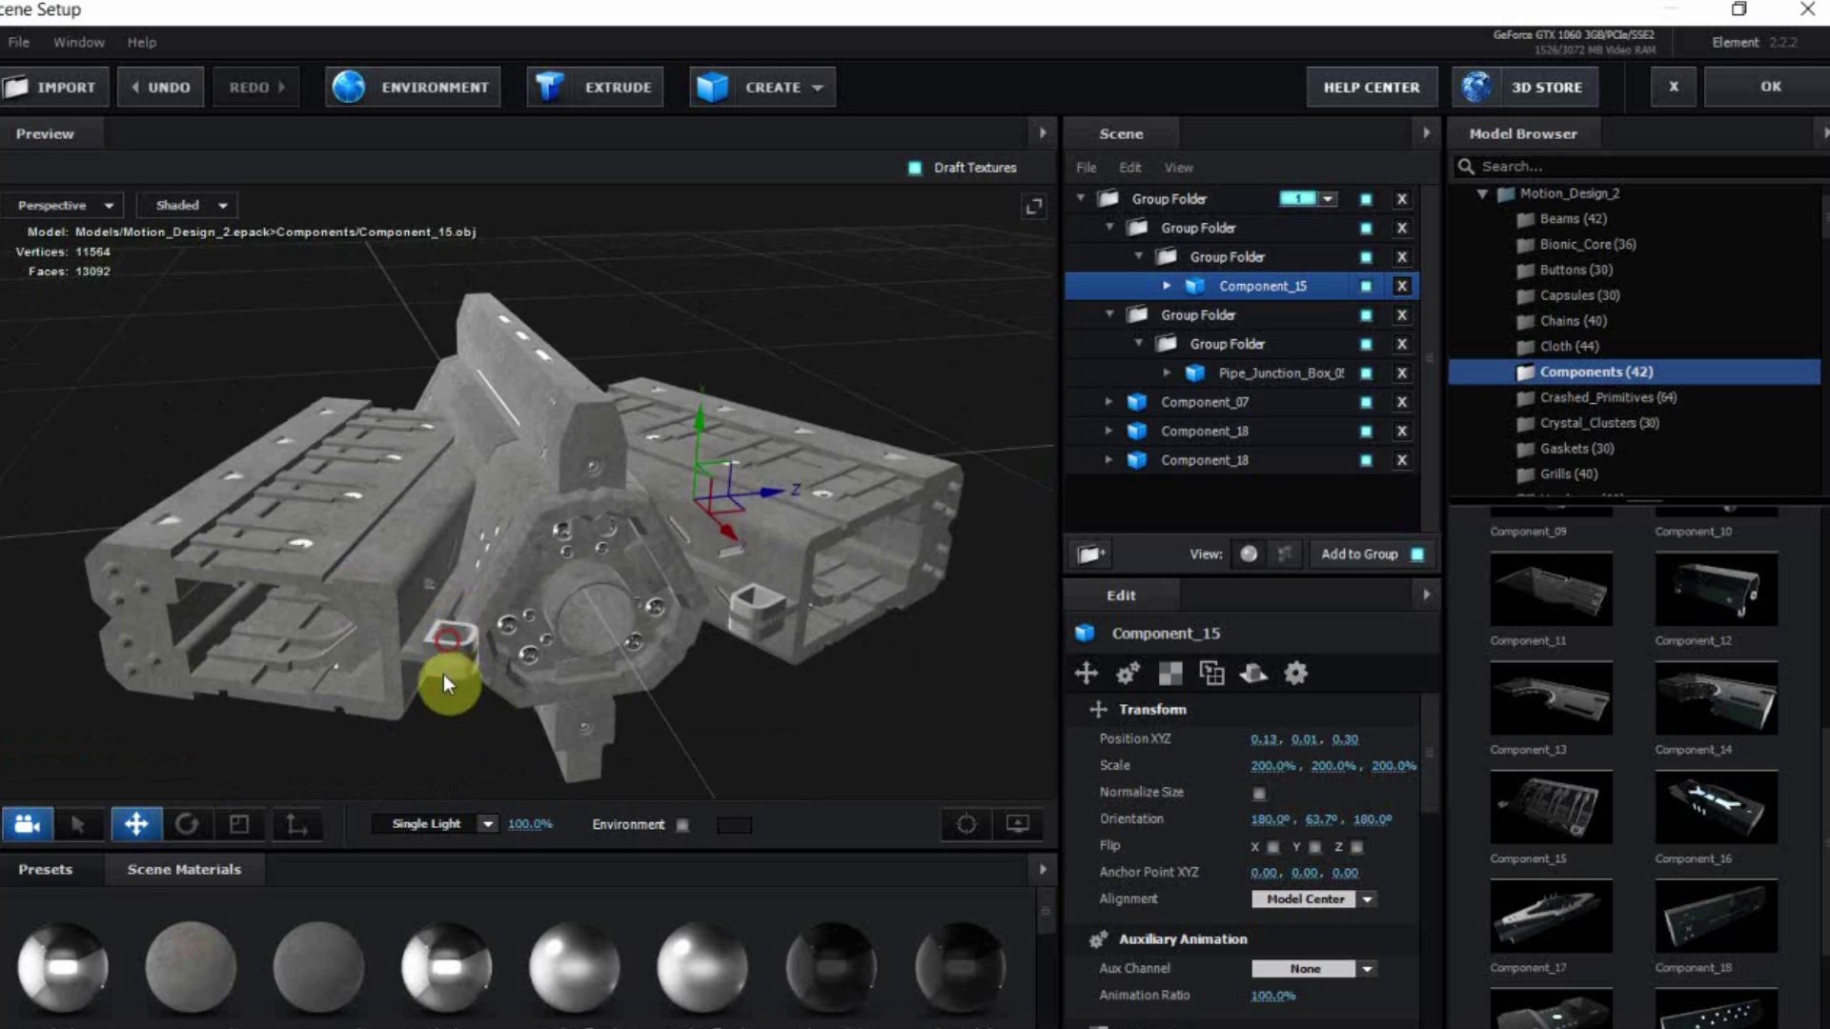
pyautogui.moveTo(443, 673); pyautogui.dragTo(443, 690)
pyautogui.scroll(-1, 444, 690)
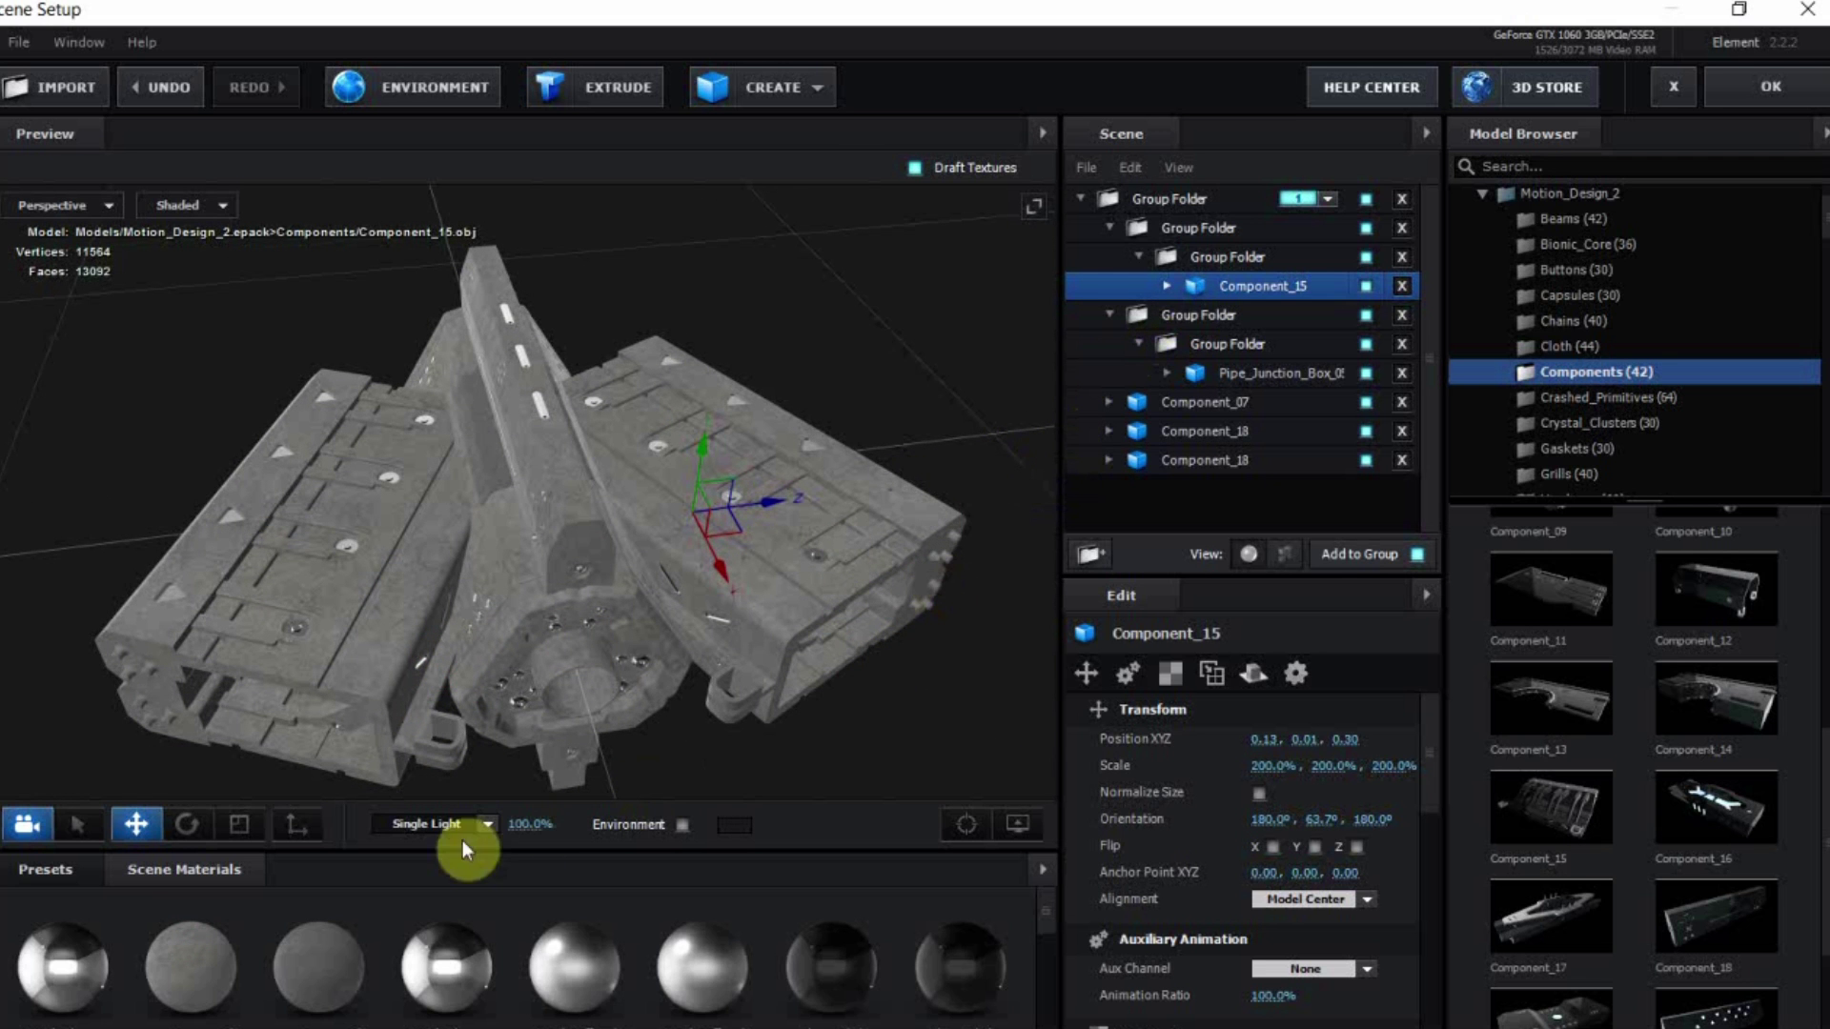
# Stretch Component_15 along its Z axis to a scale of about 232.6%
pyautogui.click(239, 824)
pyautogui.moveTo(457, 705); pyautogui.dragTo(657, 606)
pyautogui.moveTo(632, 472); pyautogui.dragTo(621, 443)
pyautogui.moveTo(700, 671); pyautogui.dragTo(710, 620)
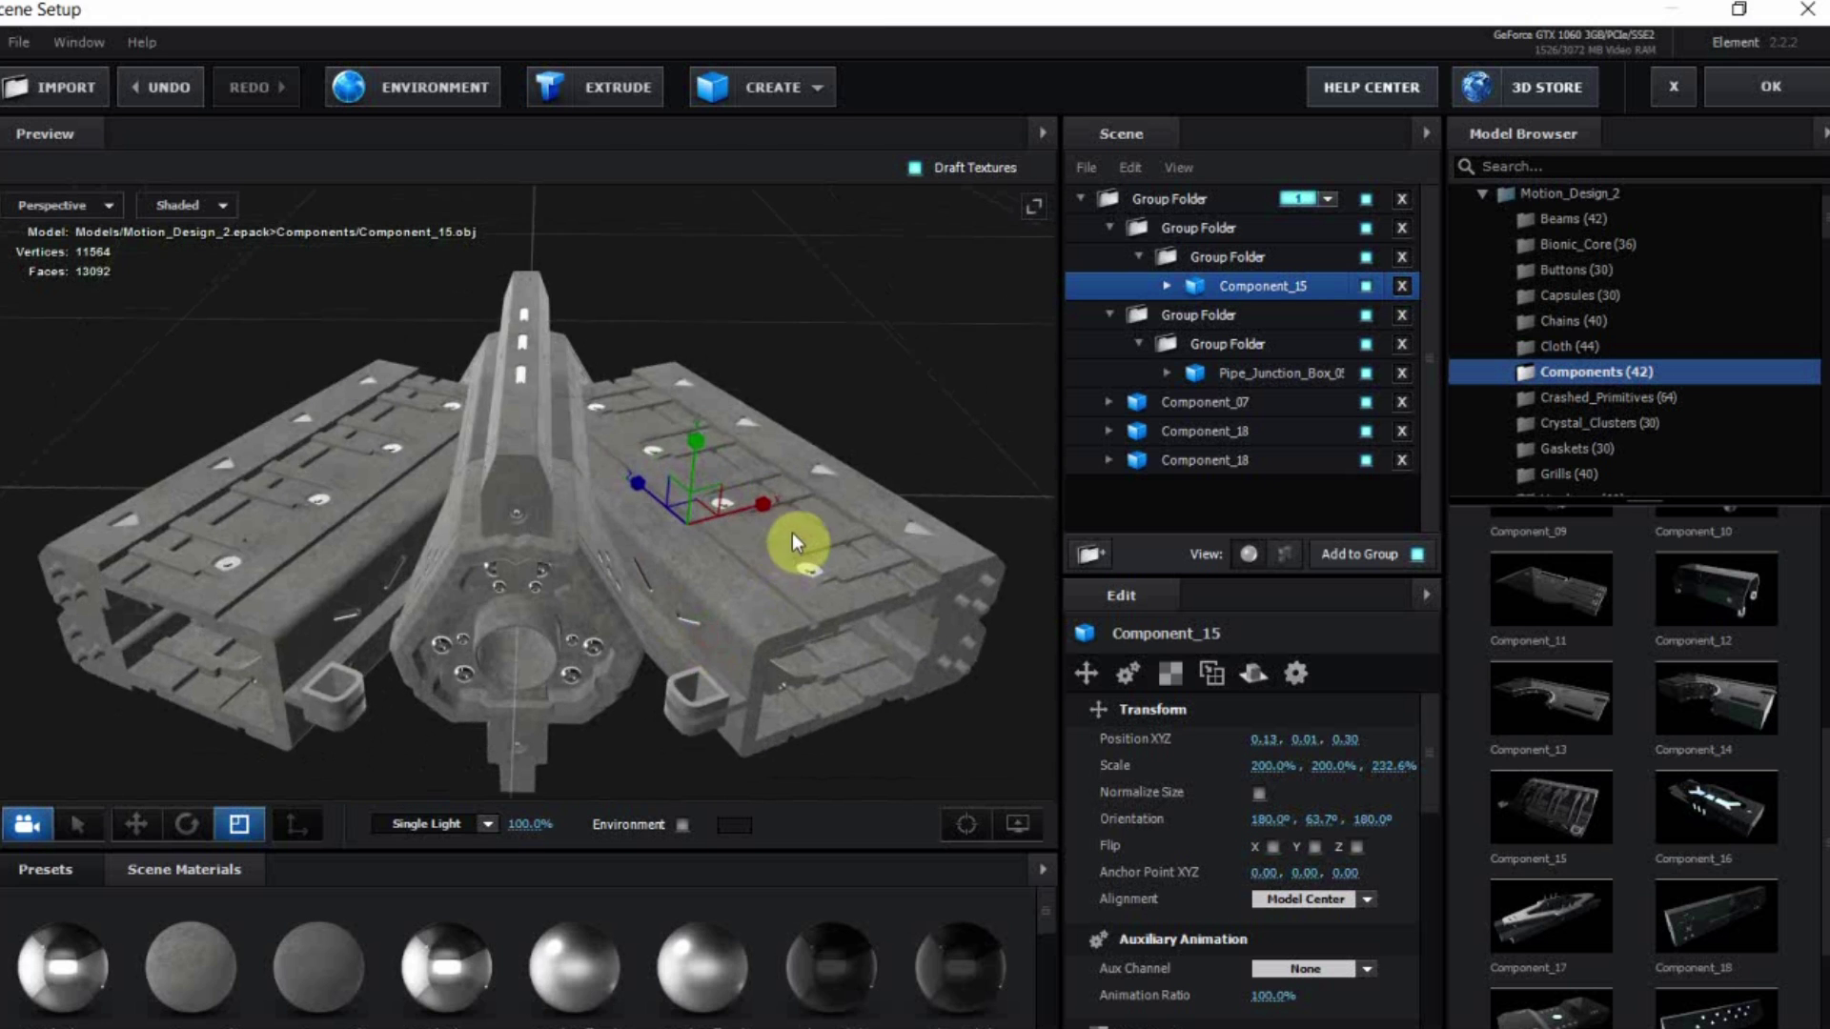
# Flatten Component_15 to a Y scale of about 141.1% and move Pipe_Junction_Box_05 to a position of about -0.06, 0.03, 0.25
pyautogui.moveTo(694, 438); pyautogui.dragTo(694, 459)
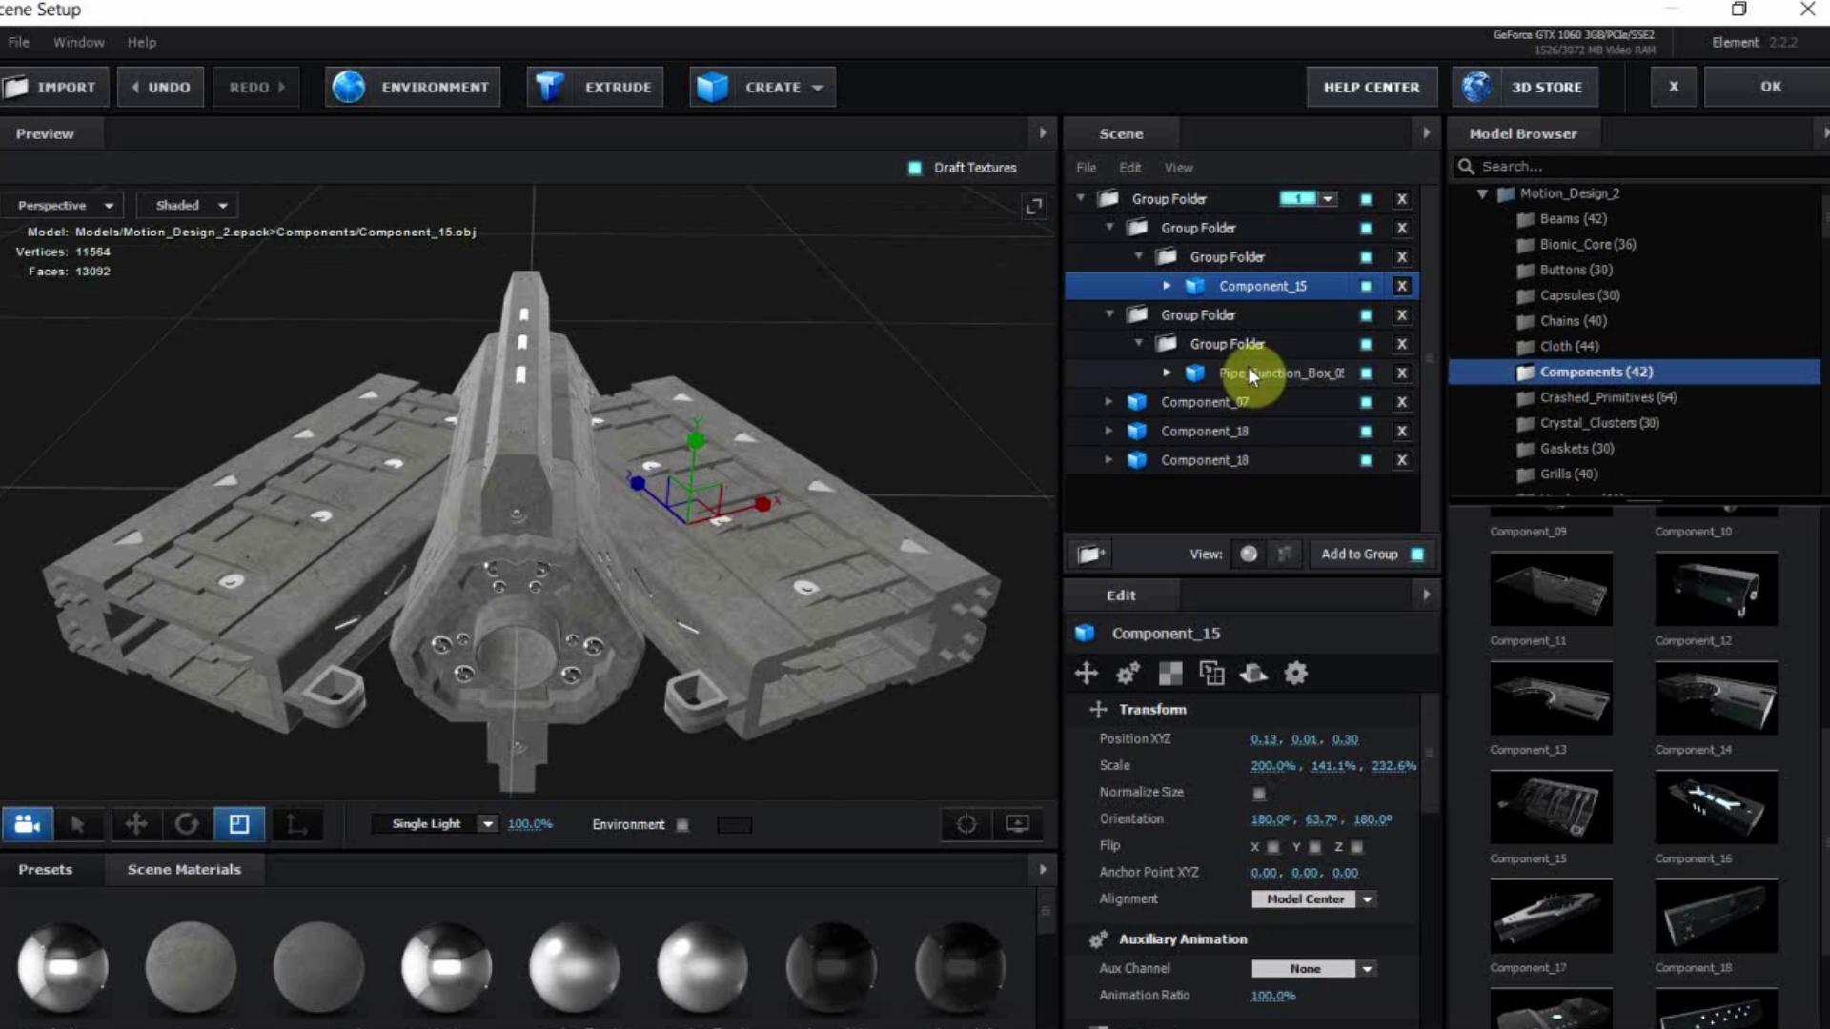
pyautogui.click(1268, 375)
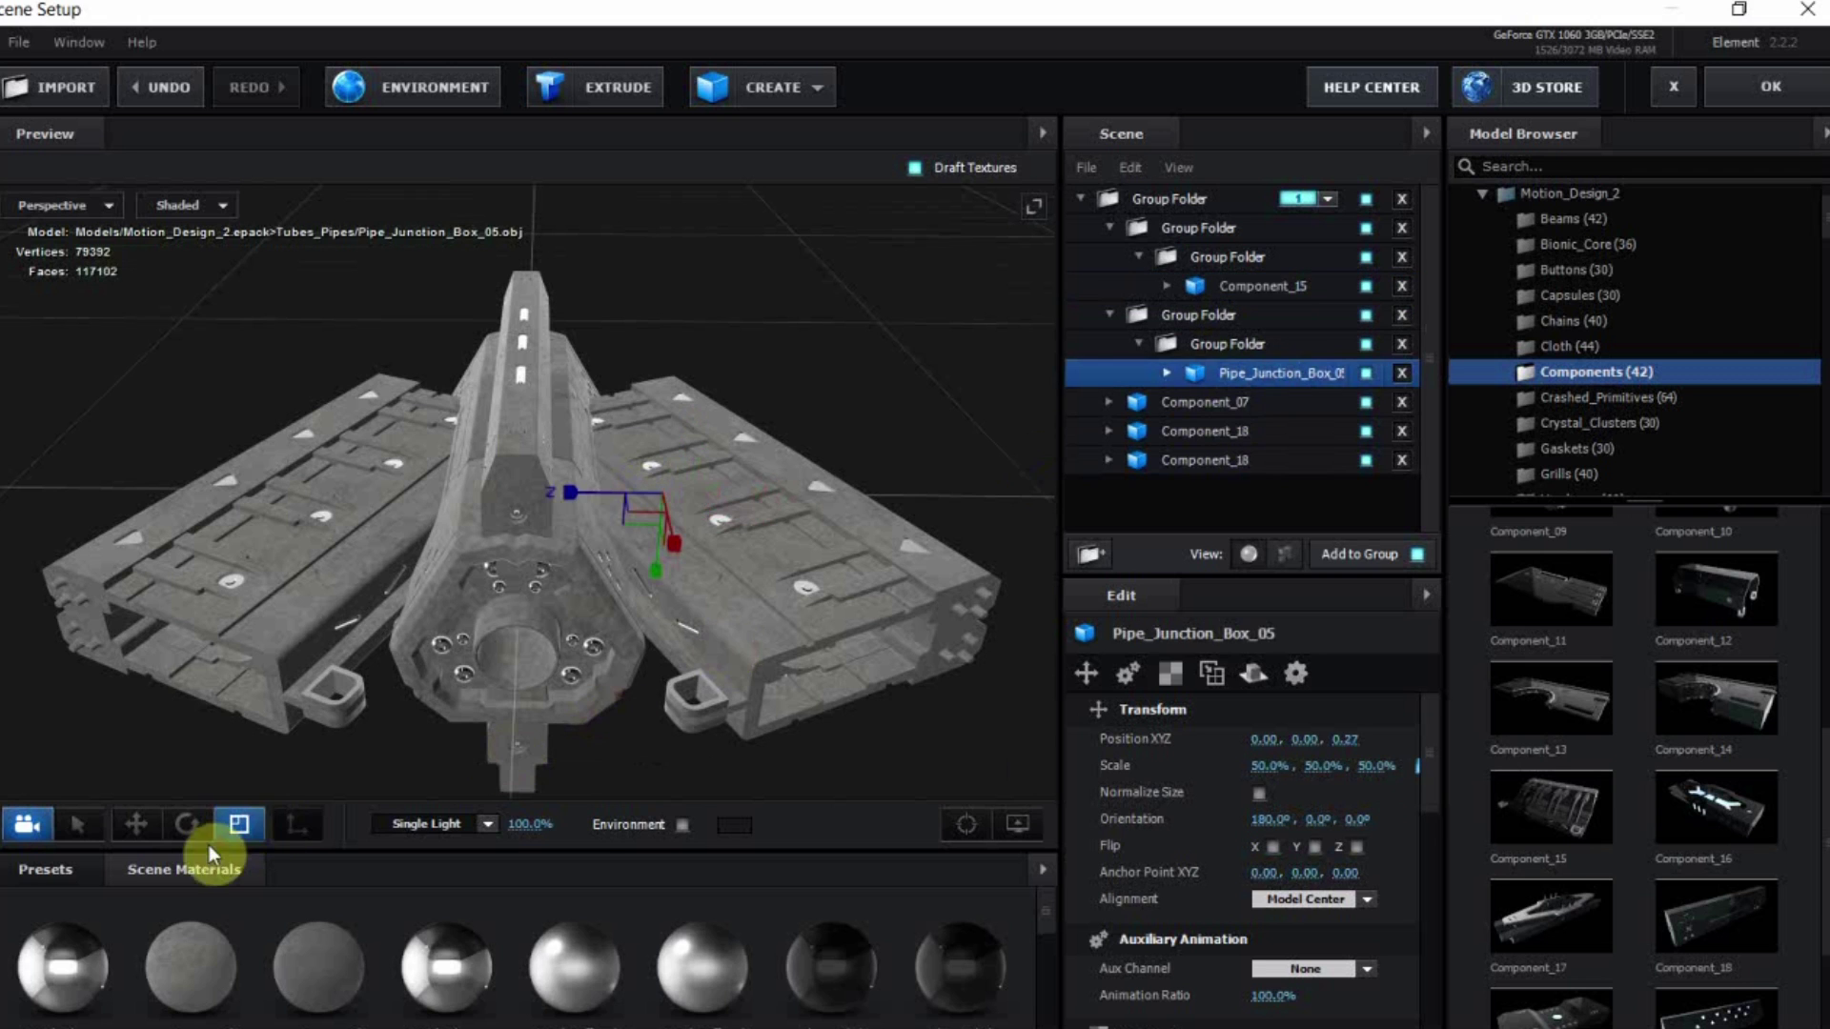
pyautogui.click(150, 839)
pyautogui.moveTo(665, 429); pyautogui.dragTo(670, 404)
pyautogui.moveTo(698, 590); pyautogui.dragTo(670, 526)
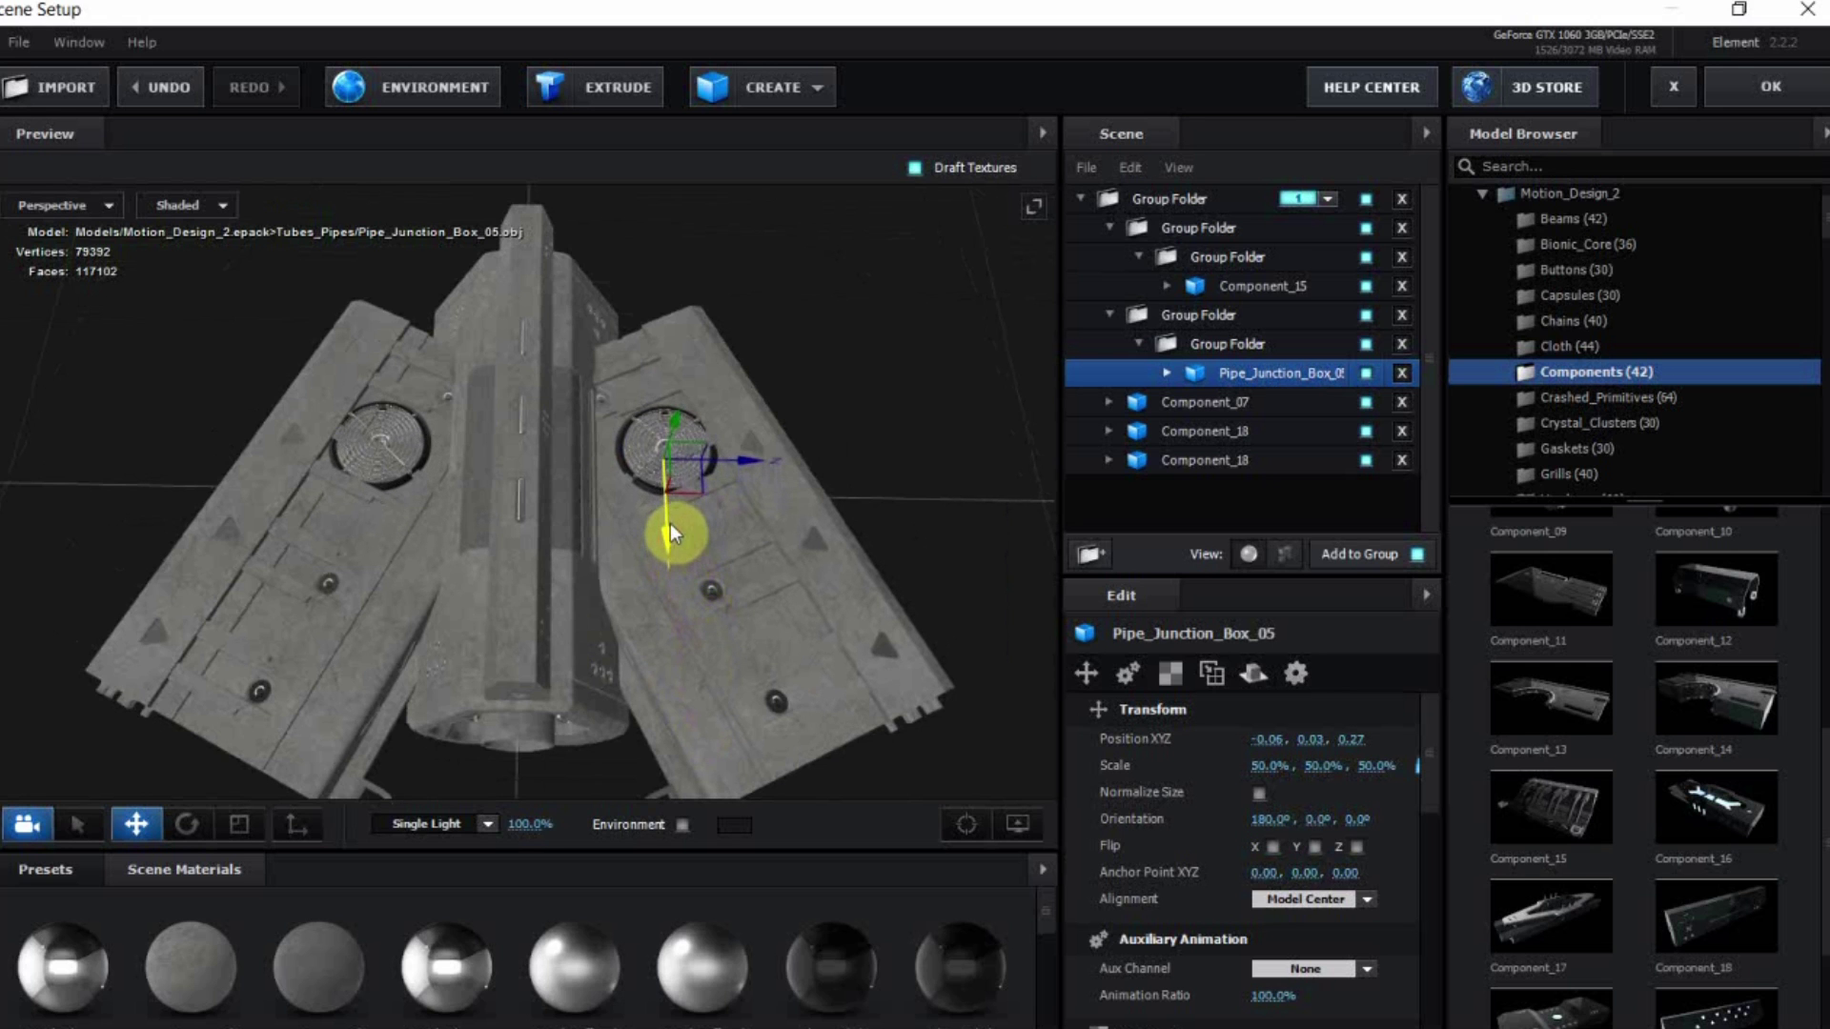
pyautogui.moveTo(747, 466); pyautogui.dragTo(735, 466)
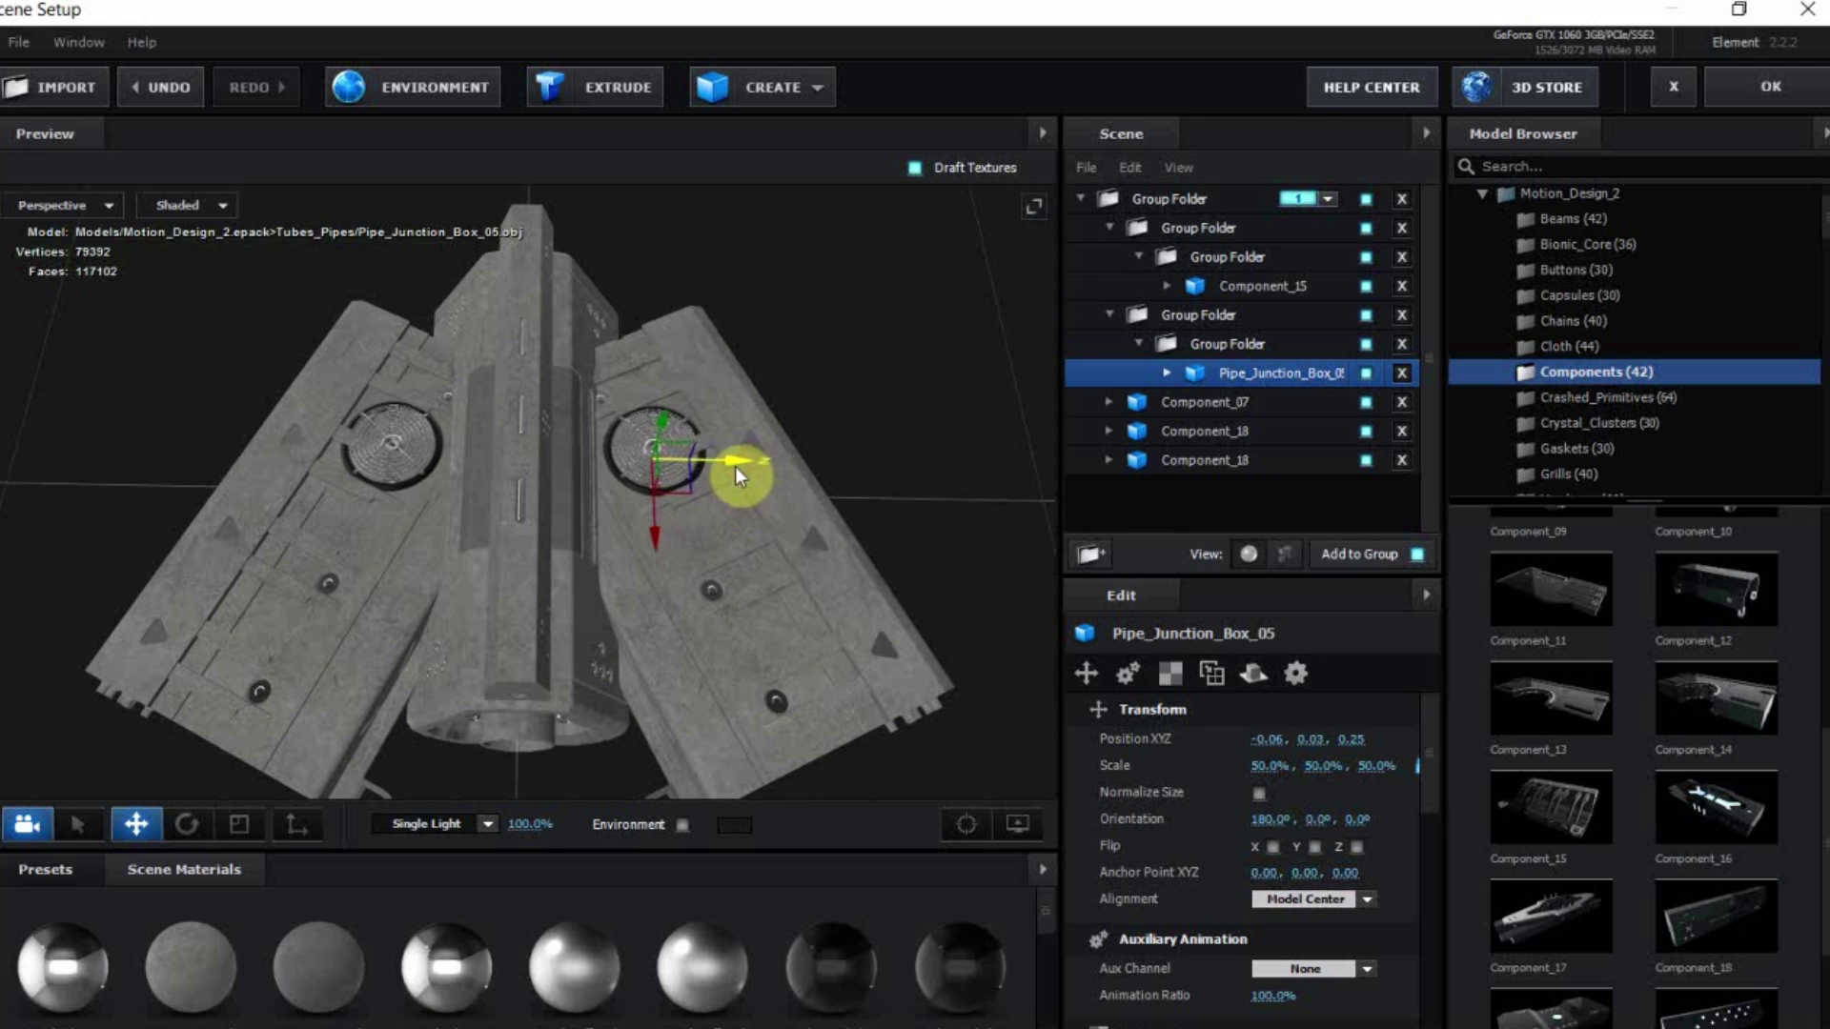
# Shift Component_15 along the main body to a position of about 0.16, 0.01, 0.30
pyautogui.click(1246, 286)
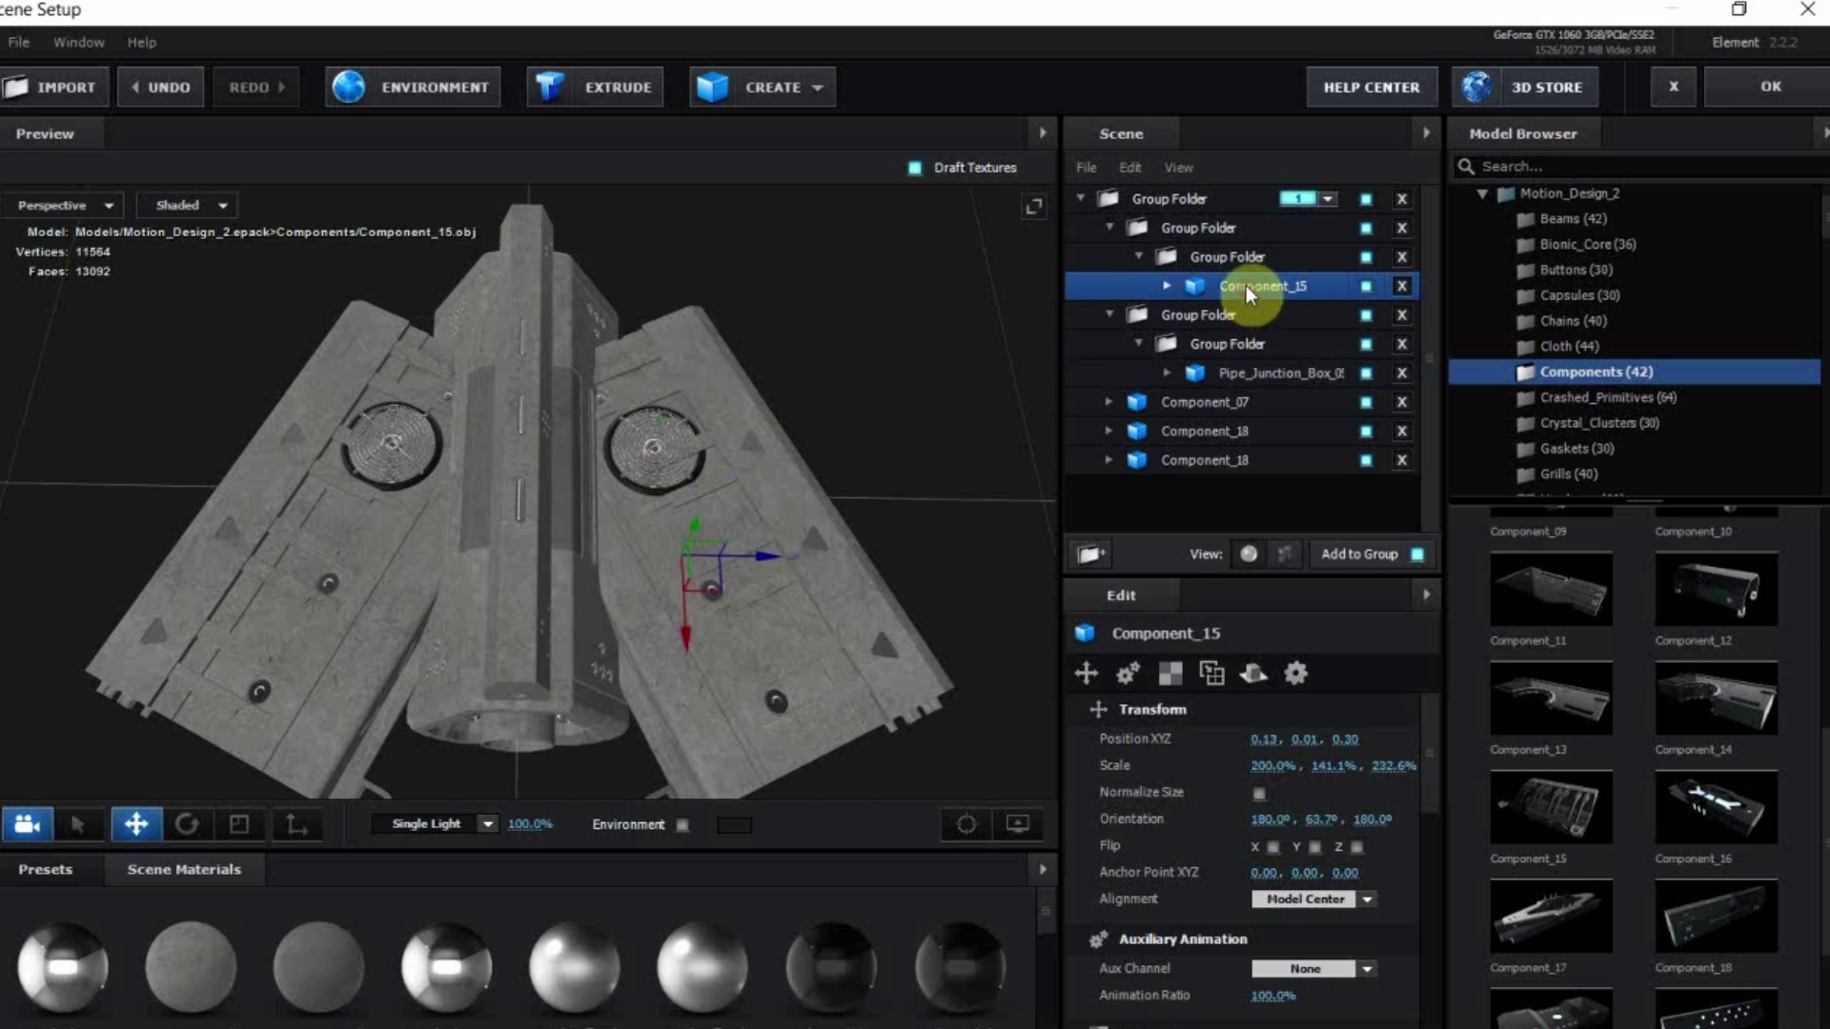
pyautogui.moveTo(667, 648); pyautogui.dragTo(751, 528)
pyautogui.moveTo(744, 678); pyautogui.dragTo(709, 472)
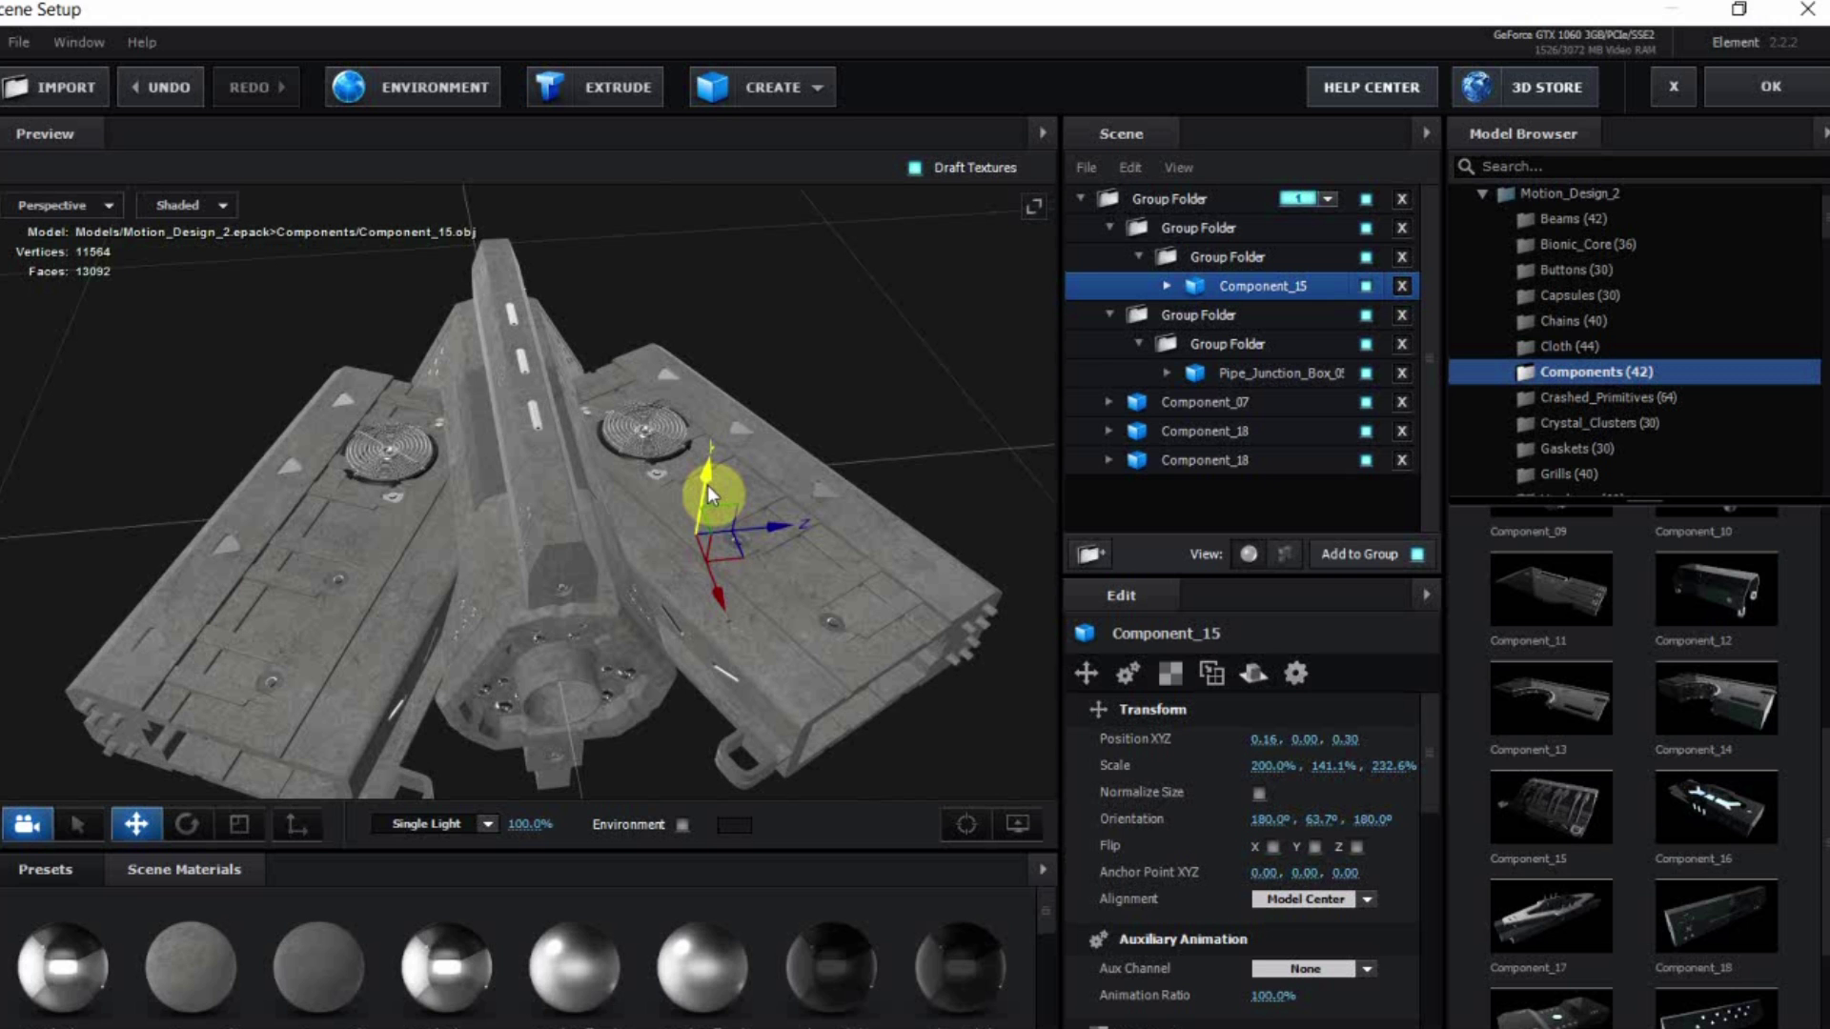
pyautogui.scroll(4, 375, 655)
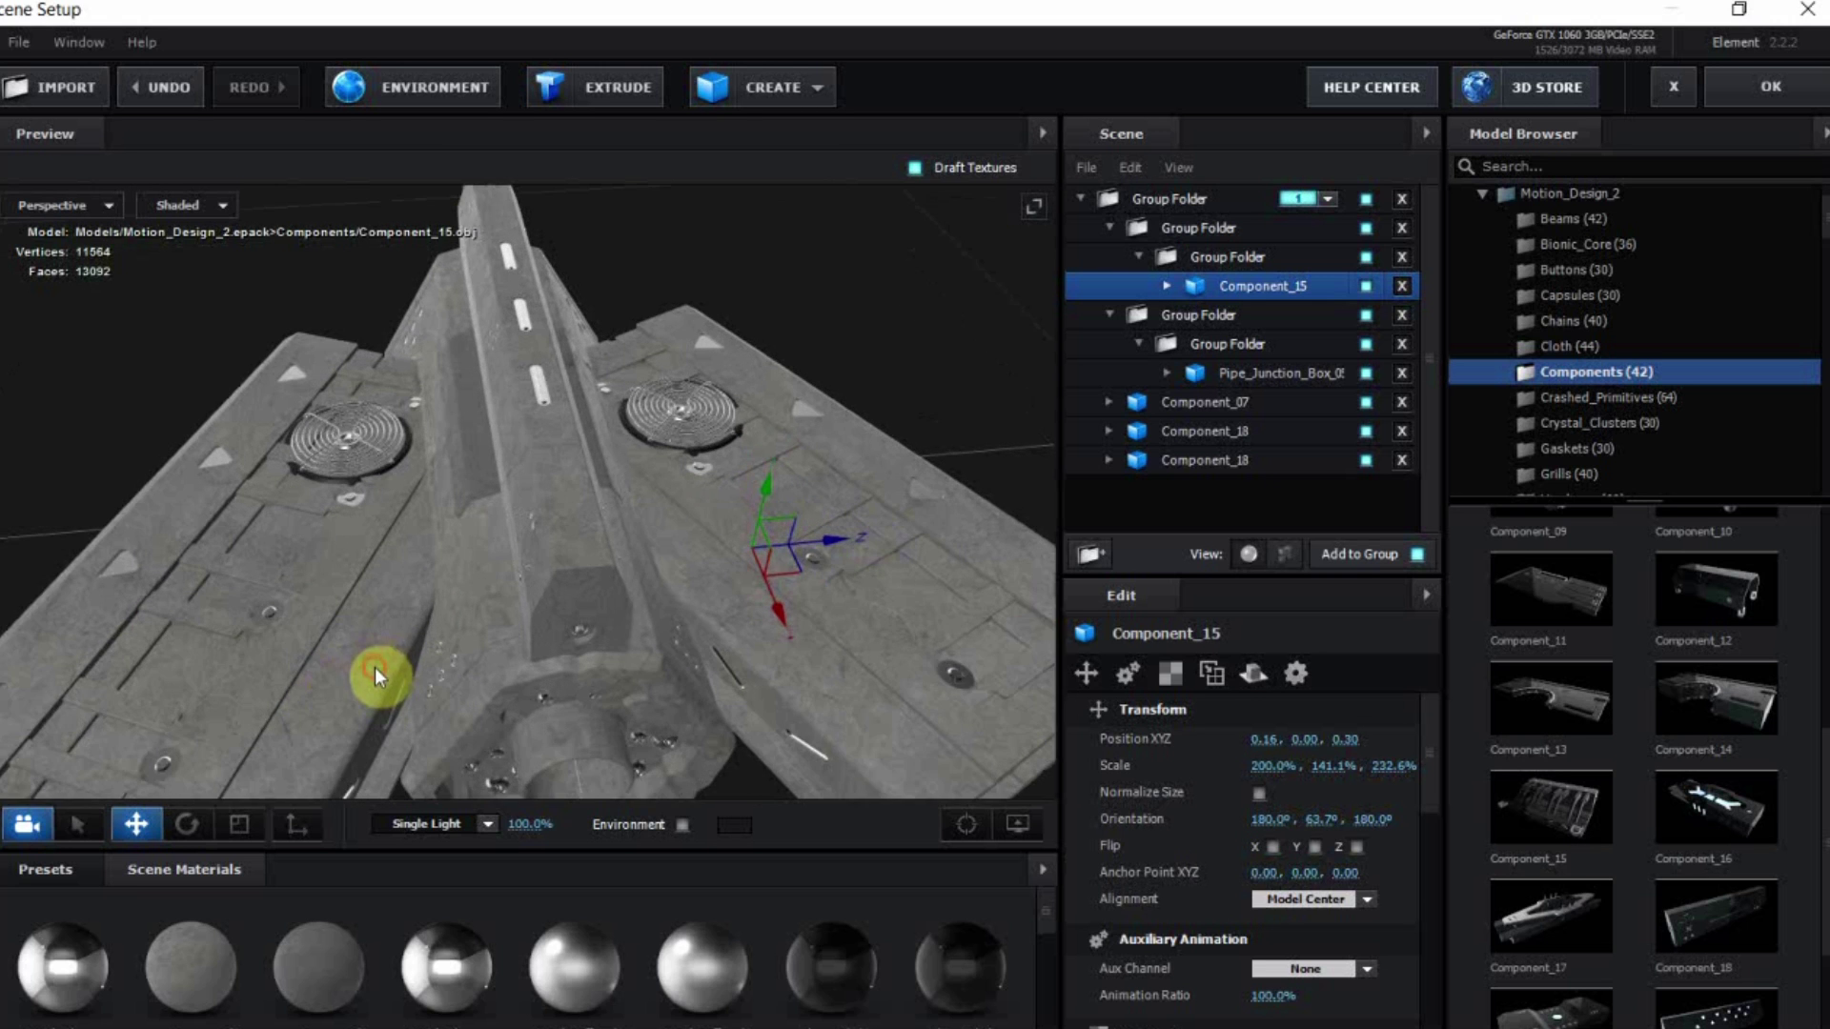
pyautogui.moveTo(599, 558); pyautogui.dragTo(787, 482)
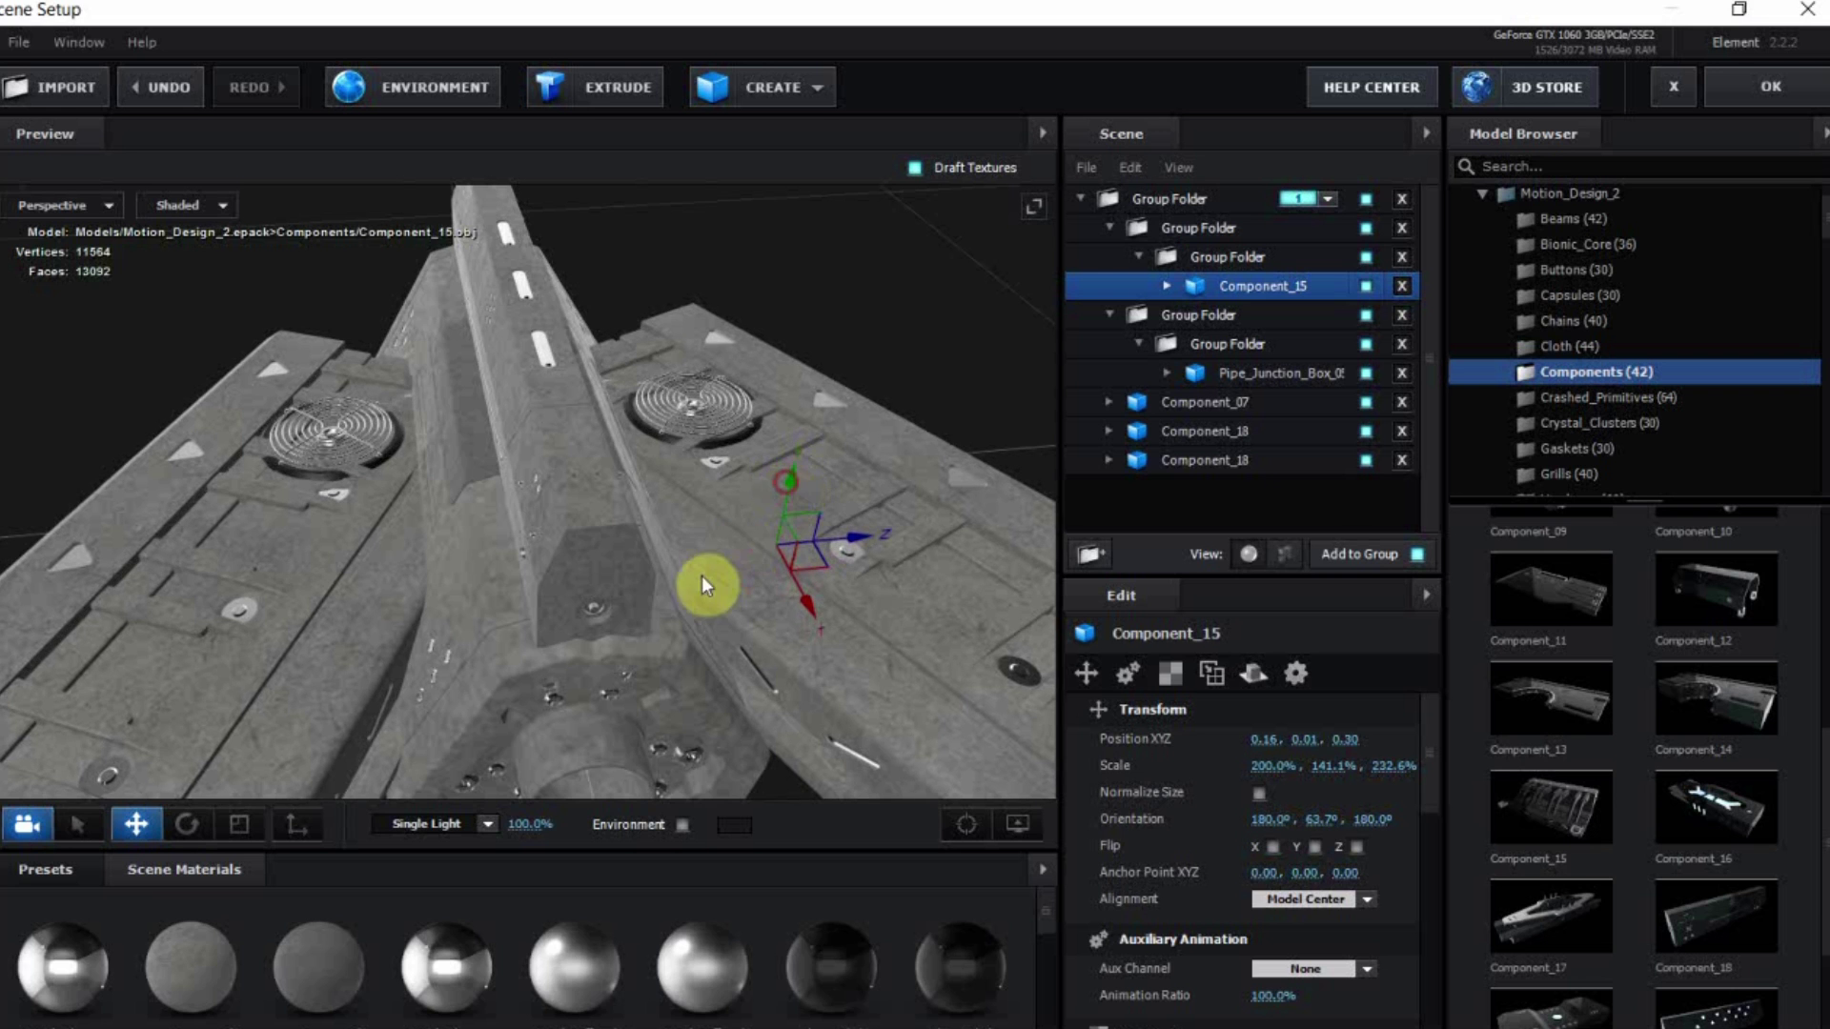
pyautogui.scroll(-1, 678, 584)
pyautogui.moveTo(679, 584); pyautogui.dragTo(1035, 358)
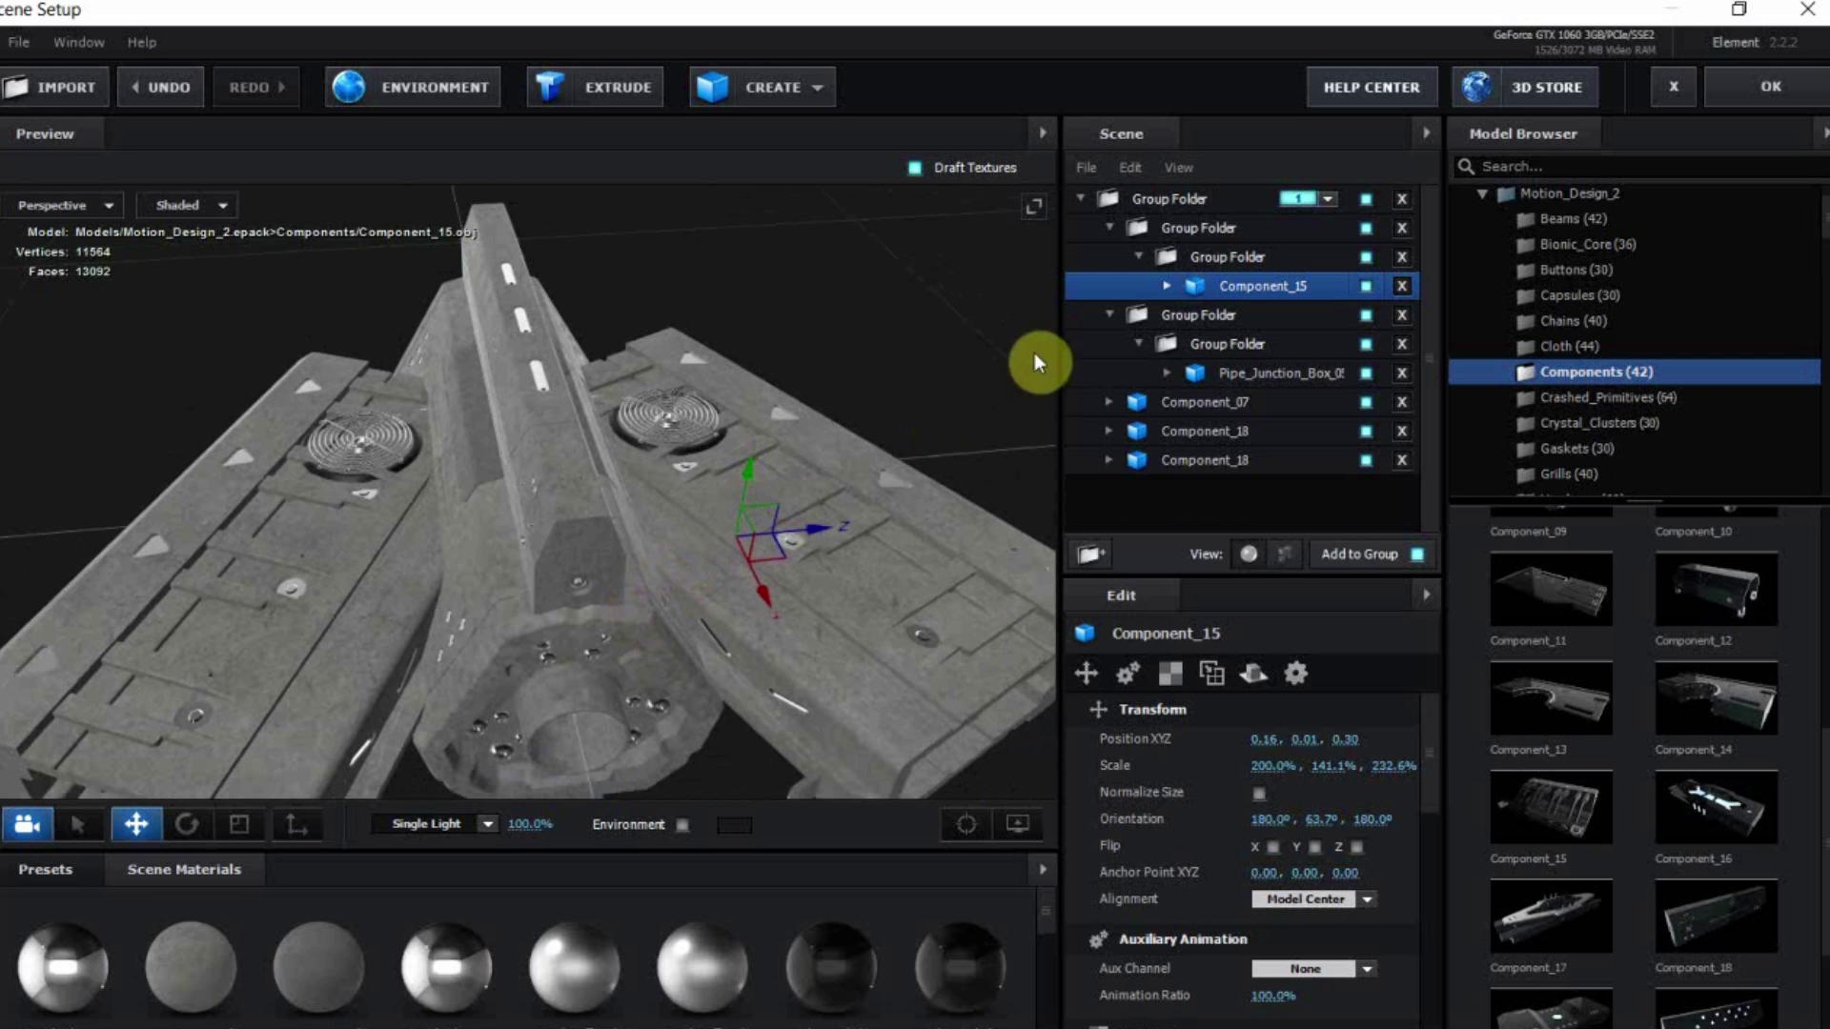
# Raise Pipe_Junction_Box_05 slightly and move it closer to the main body, to a position of about -0.09, 0.04, 0.23
pyautogui.click(1232, 374)
pyautogui.moveTo(575, 551); pyautogui.dragTo(723, 348)
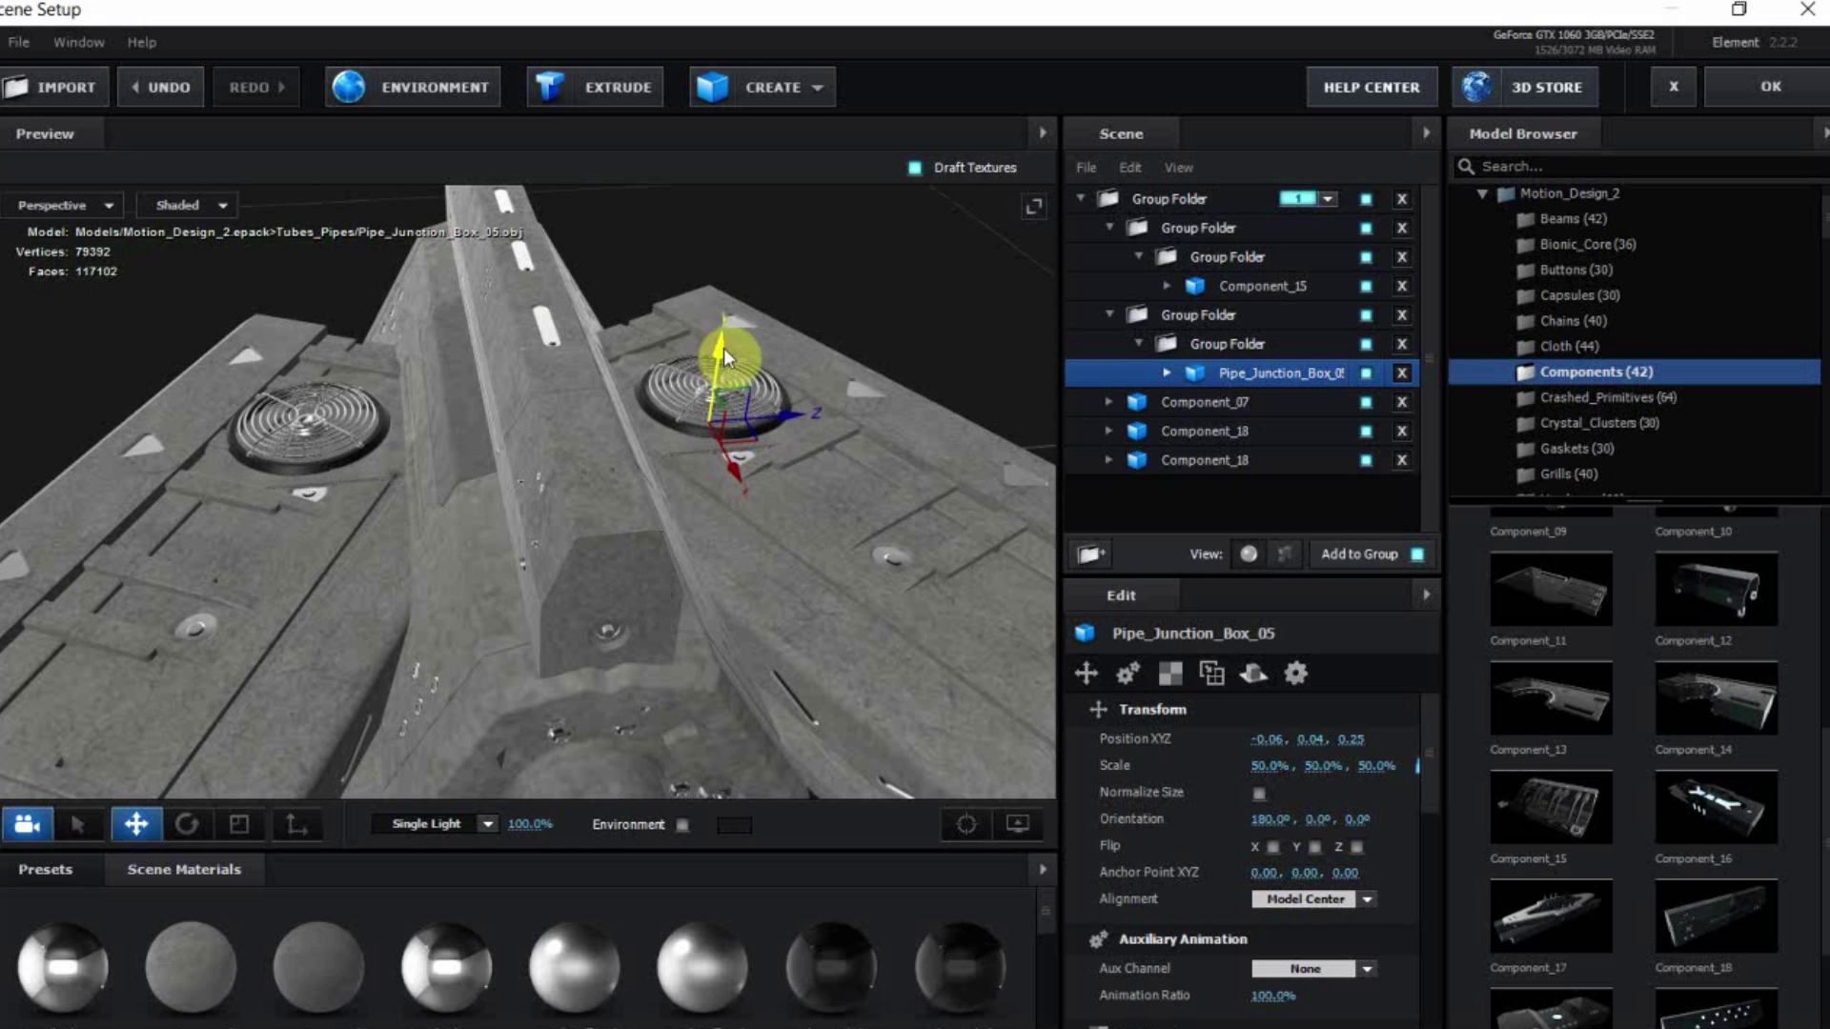
pyautogui.moveTo(804, 416); pyautogui.dragTo(724, 467)
pyautogui.scroll(-5, 740, 465)
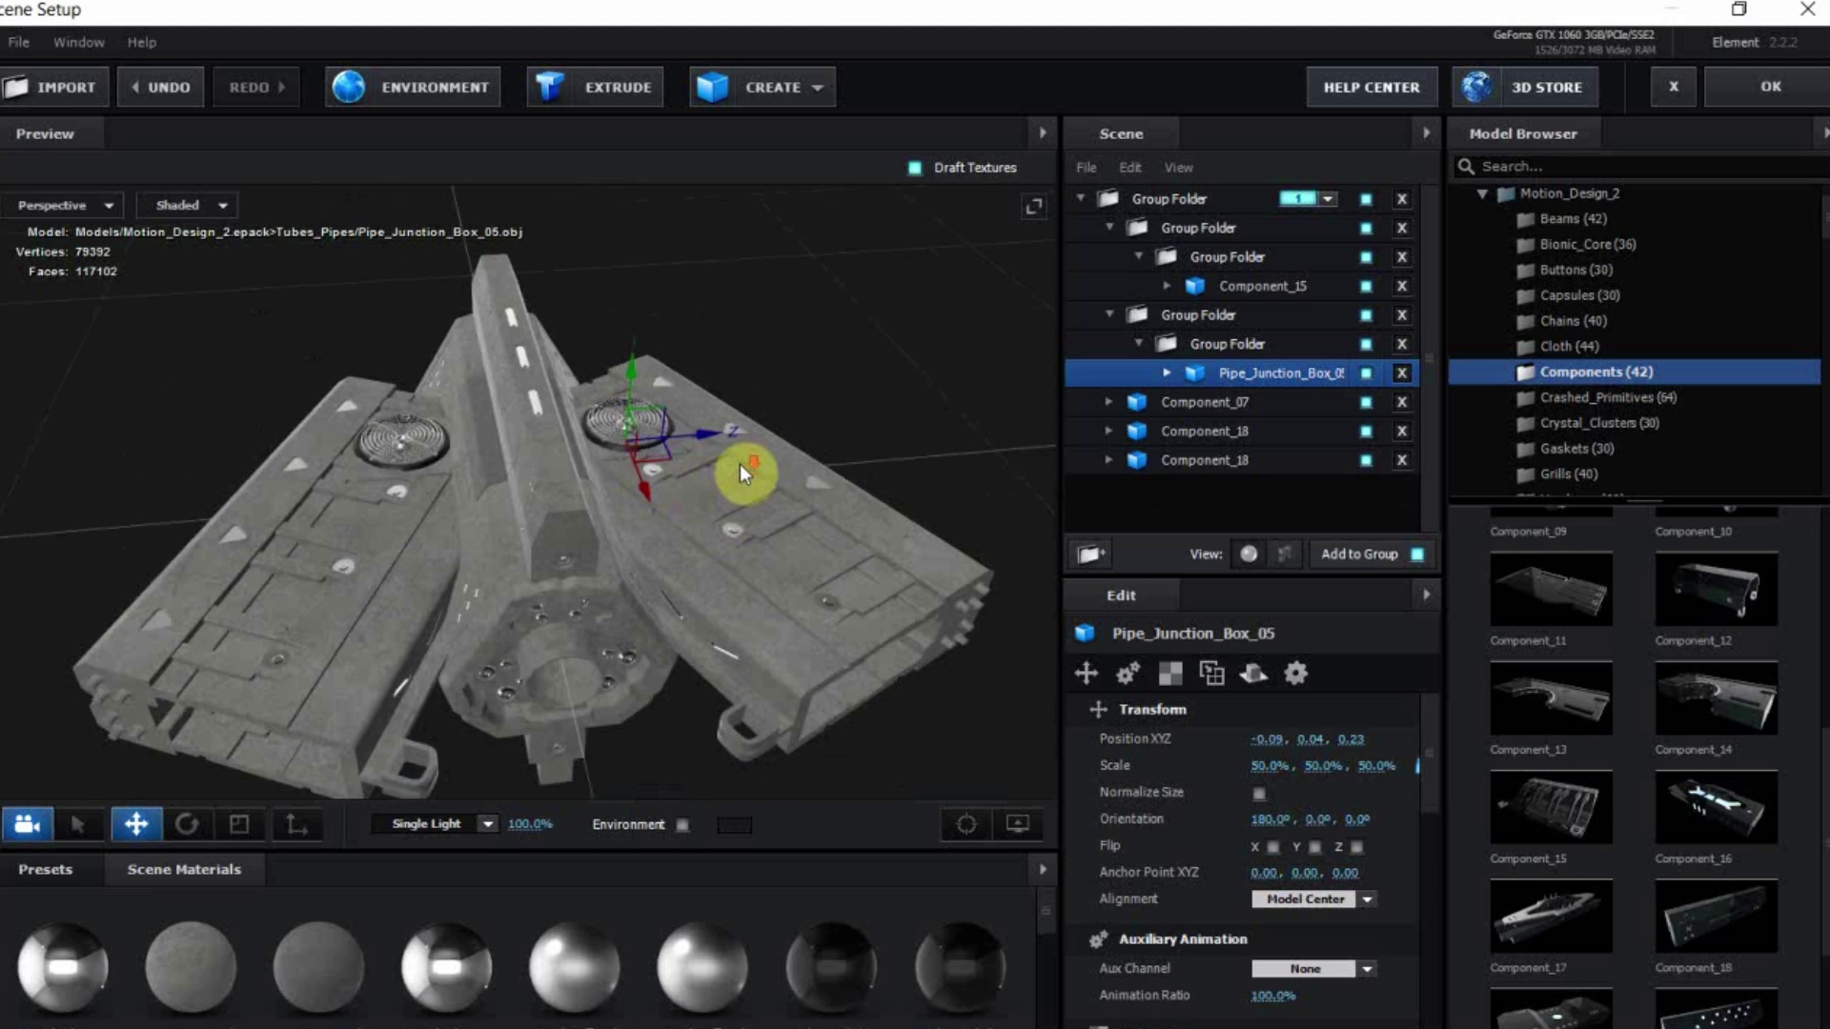
# Rotate Component_15 about its Y axis to an orientation of about 47°
pyautogui.moveTo(584, 694); pyautogui.dragTo(662, 753)
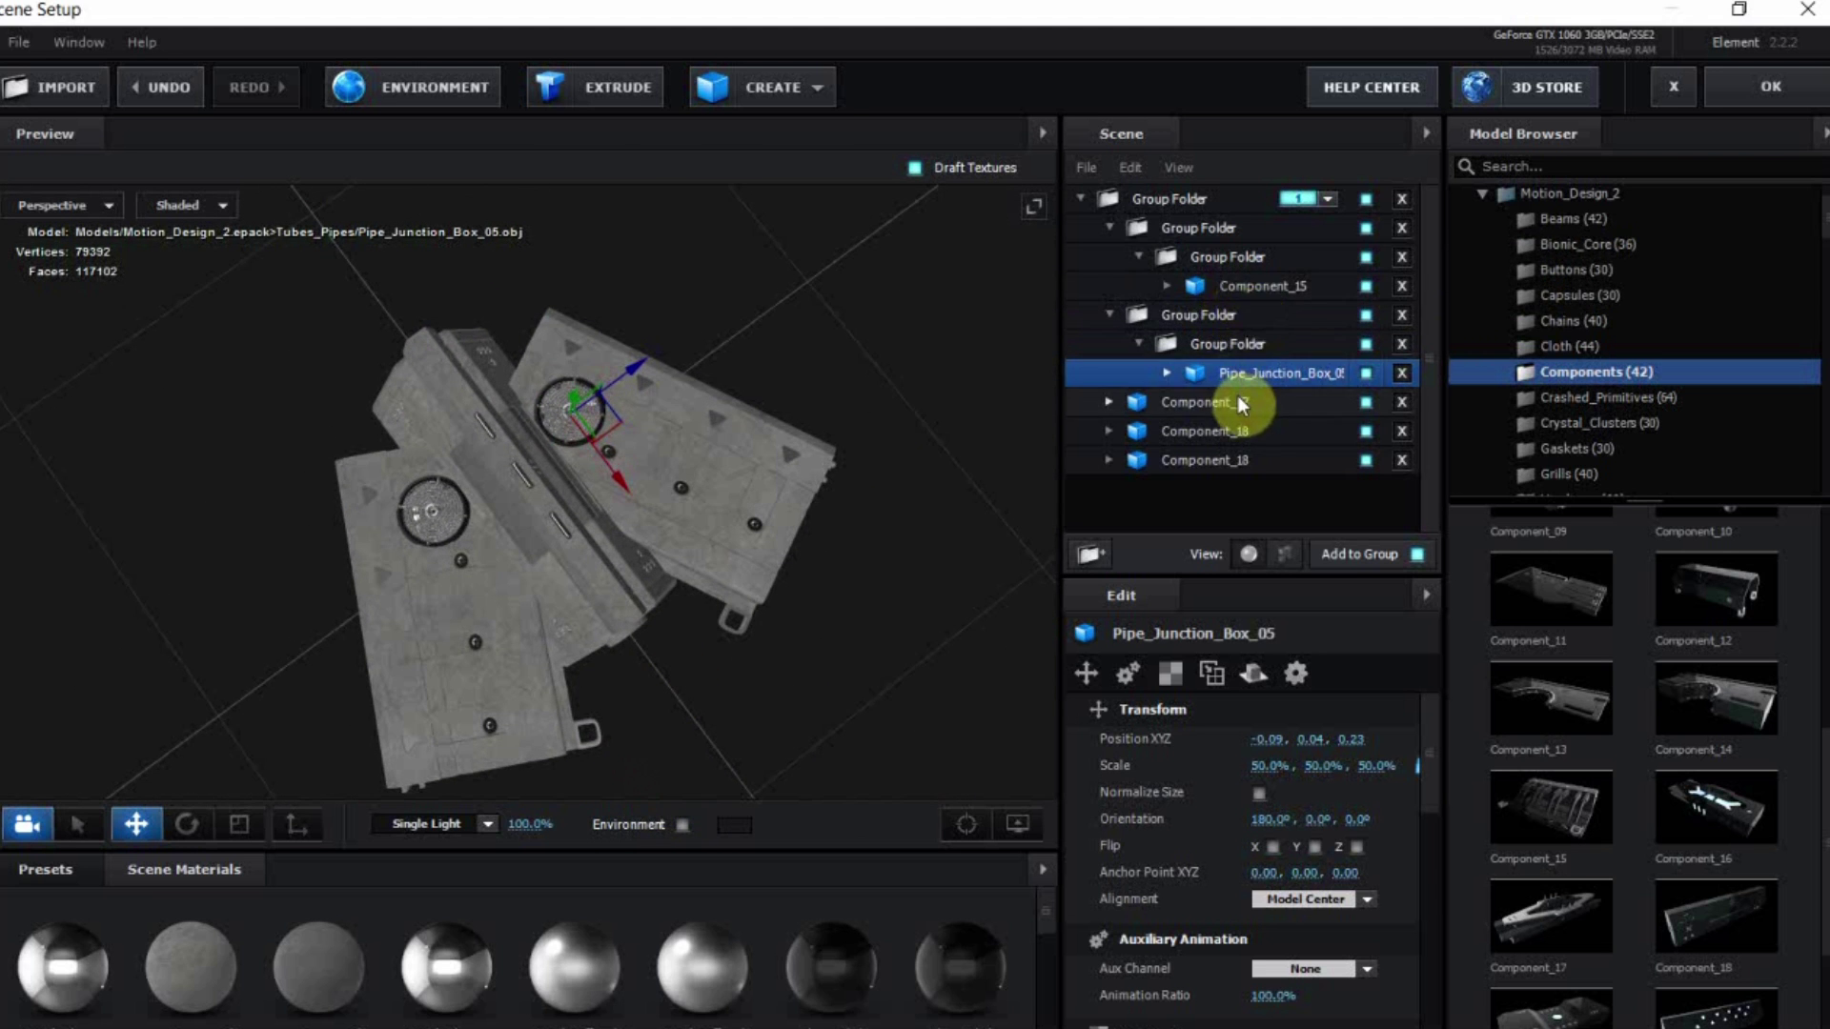
pyautogui.click(1297, 289)
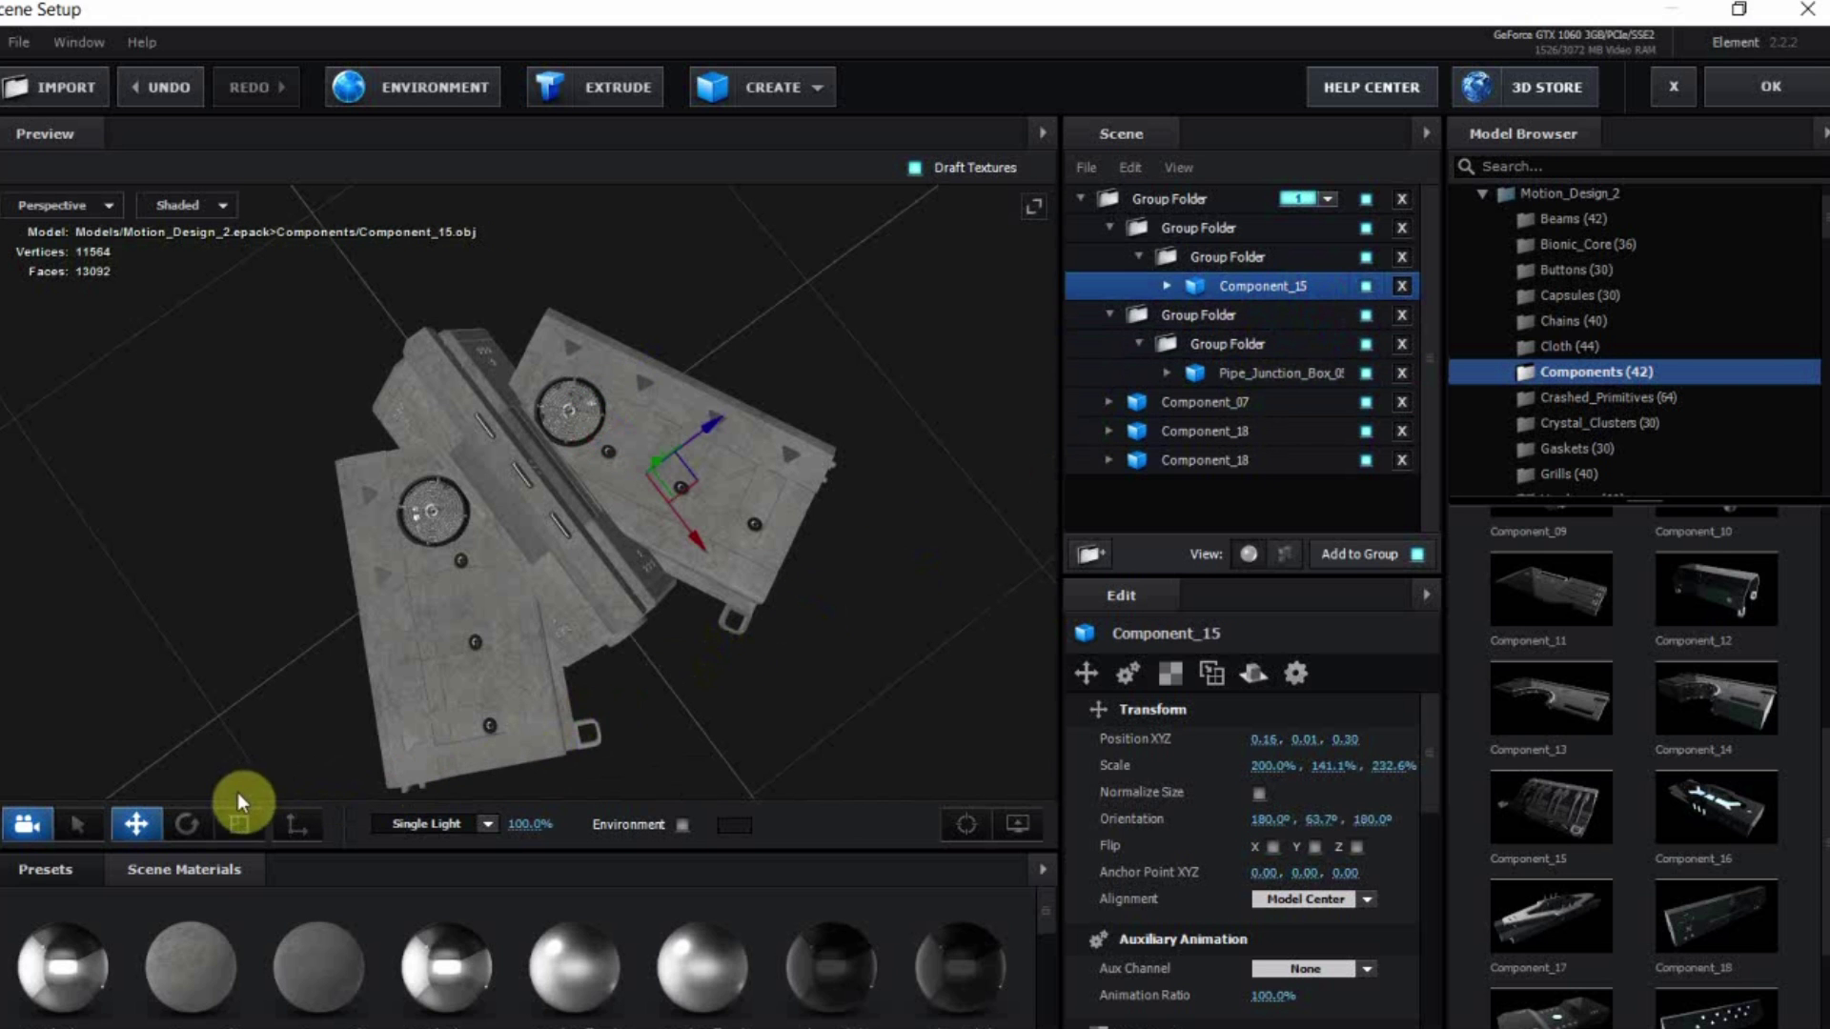
pyautogui.click(187, 824)
pyautogui.moveTo(528, 684); pyautogui.dragTo(737, 568)
pyautogui.moveTo(255, 634); pyautogui.dragTo(604, 629)
pyautogui.moveTo(427, 580)
pyautogui.mouseDown()
pyautogui.moveTo(459, 566)
pyautogui.moveTo(425, 574)
pyautogui.mouseUp()
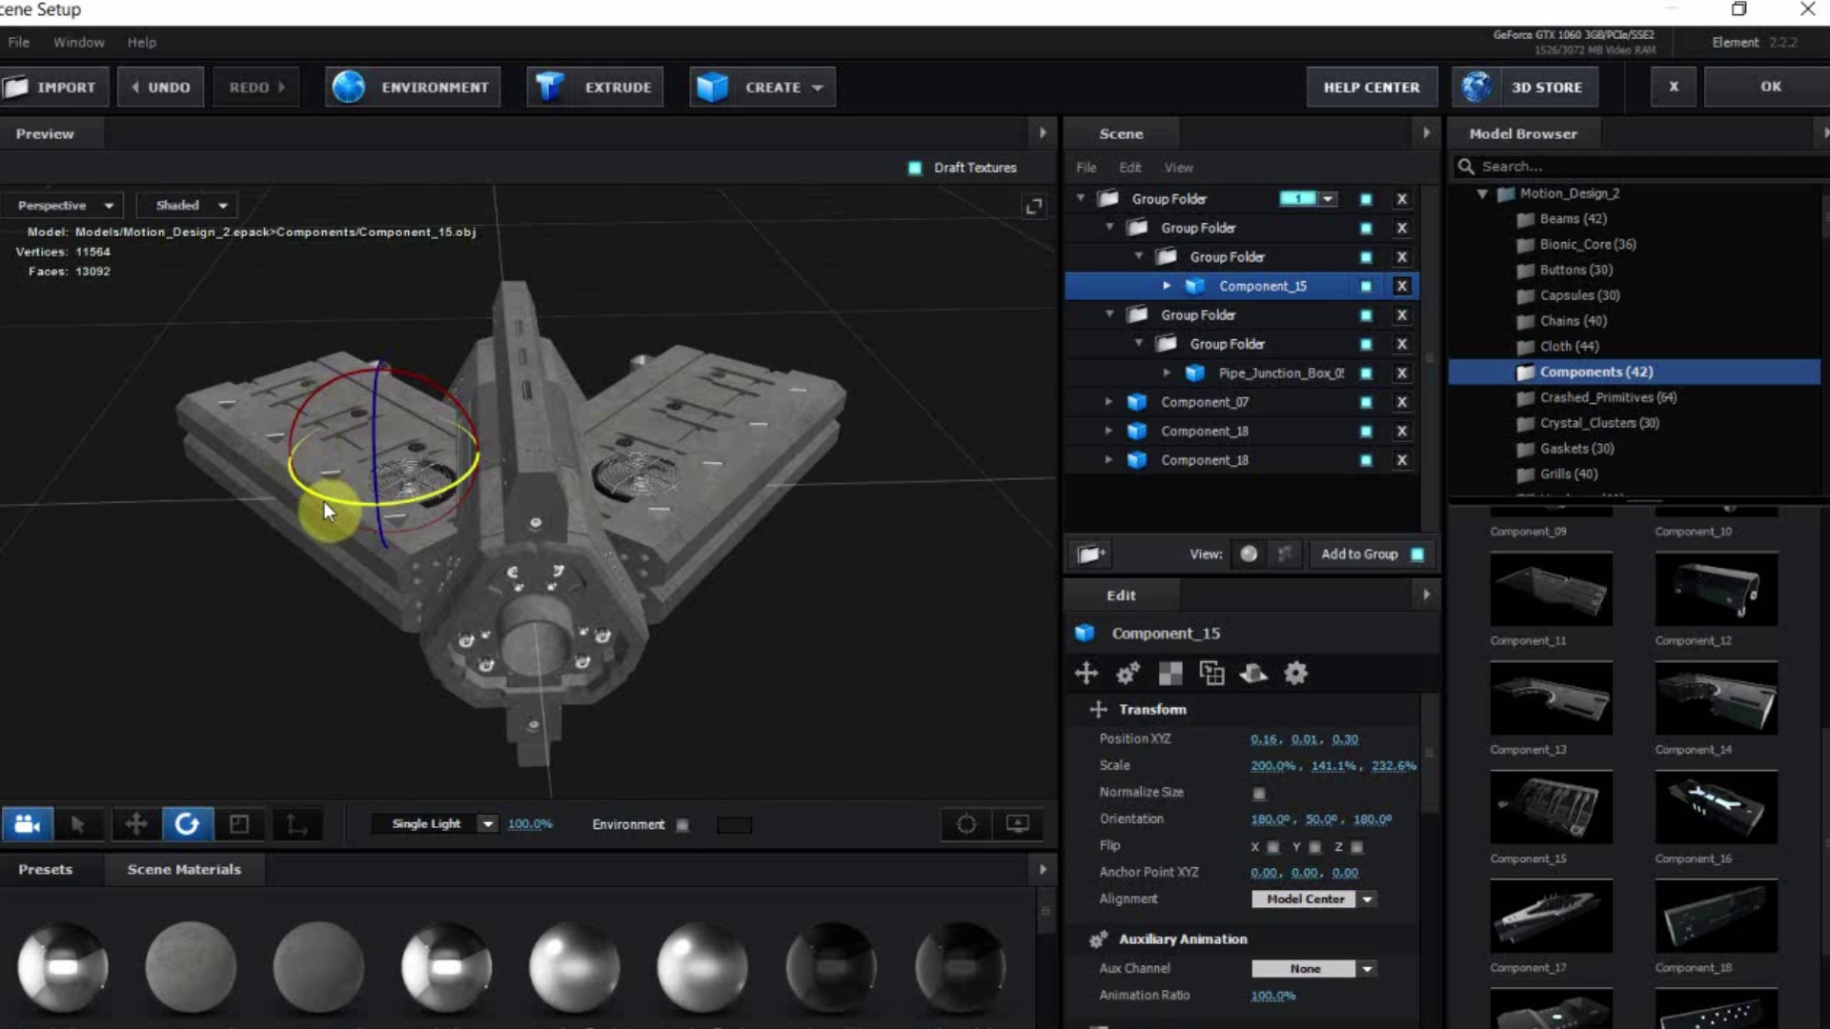
pyautogui.moveTo(334, 503); pyautogui.dragTo(624, 705)
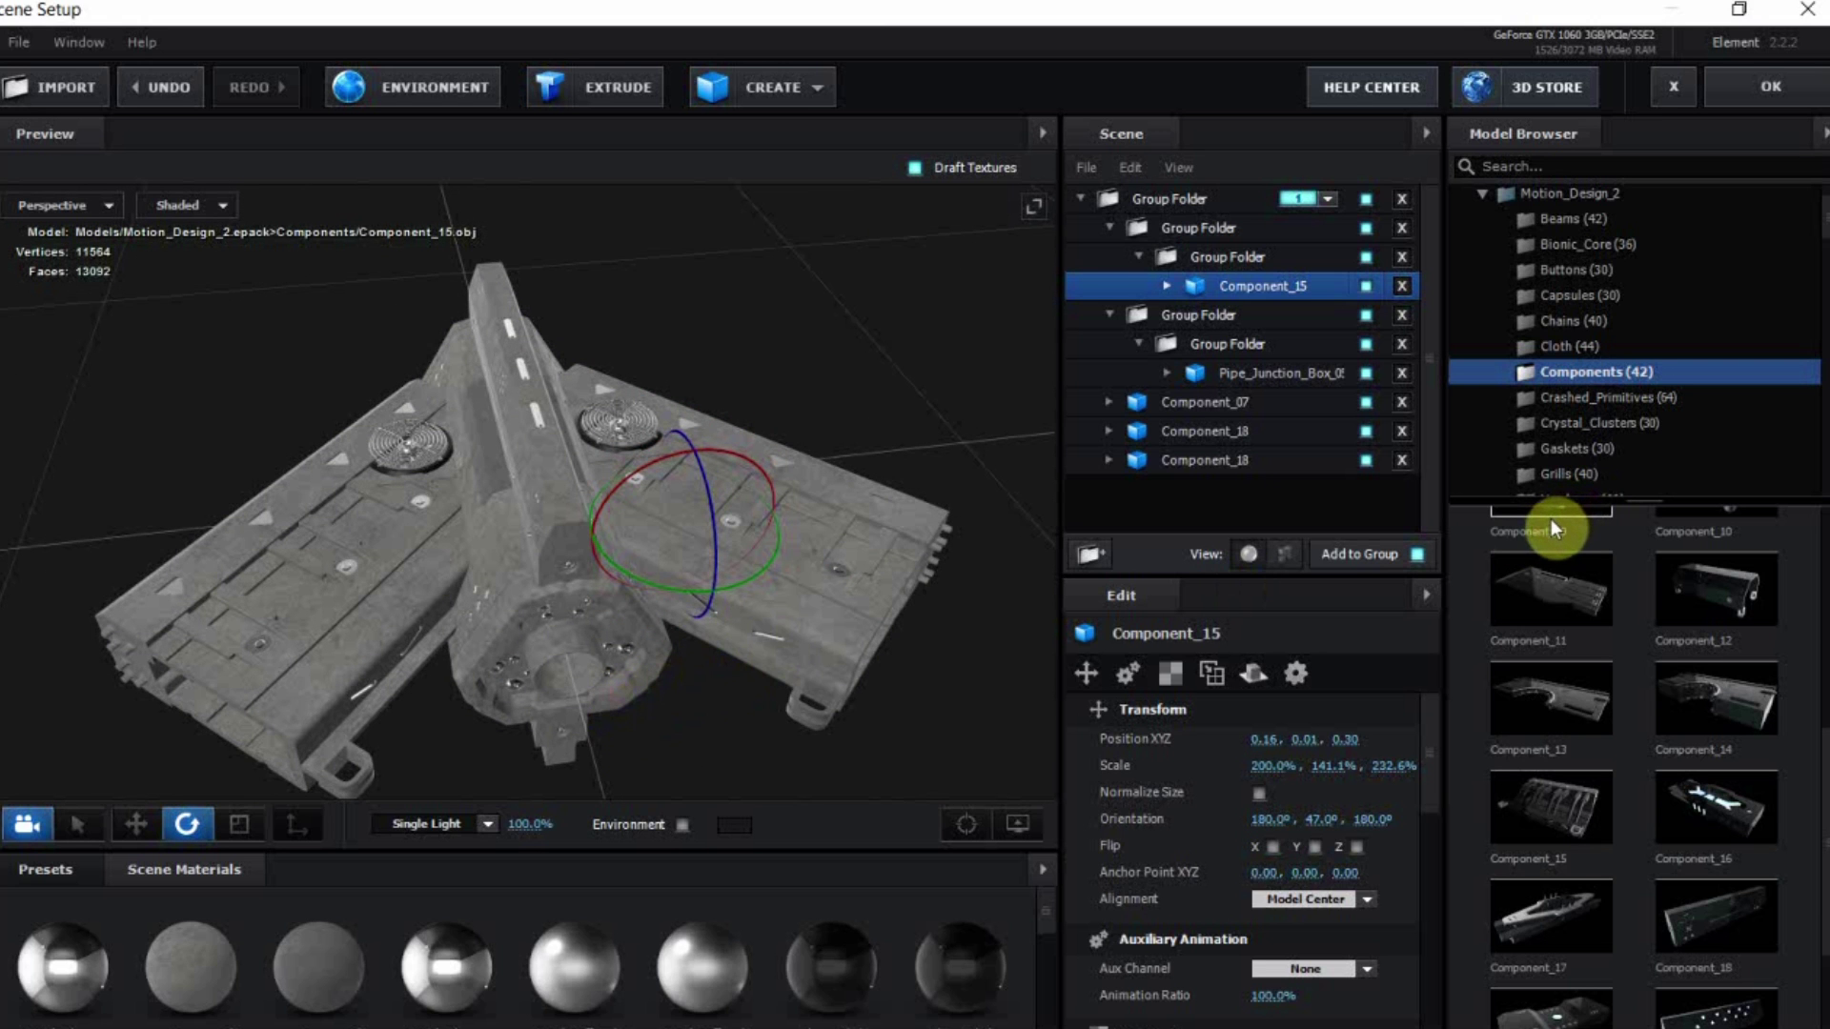
# Add the Mech_Assortment_11 model from the Motion_Design_2 Mech category to Component_15's group folder
pyautogui.scroll(2, 1611, 400)
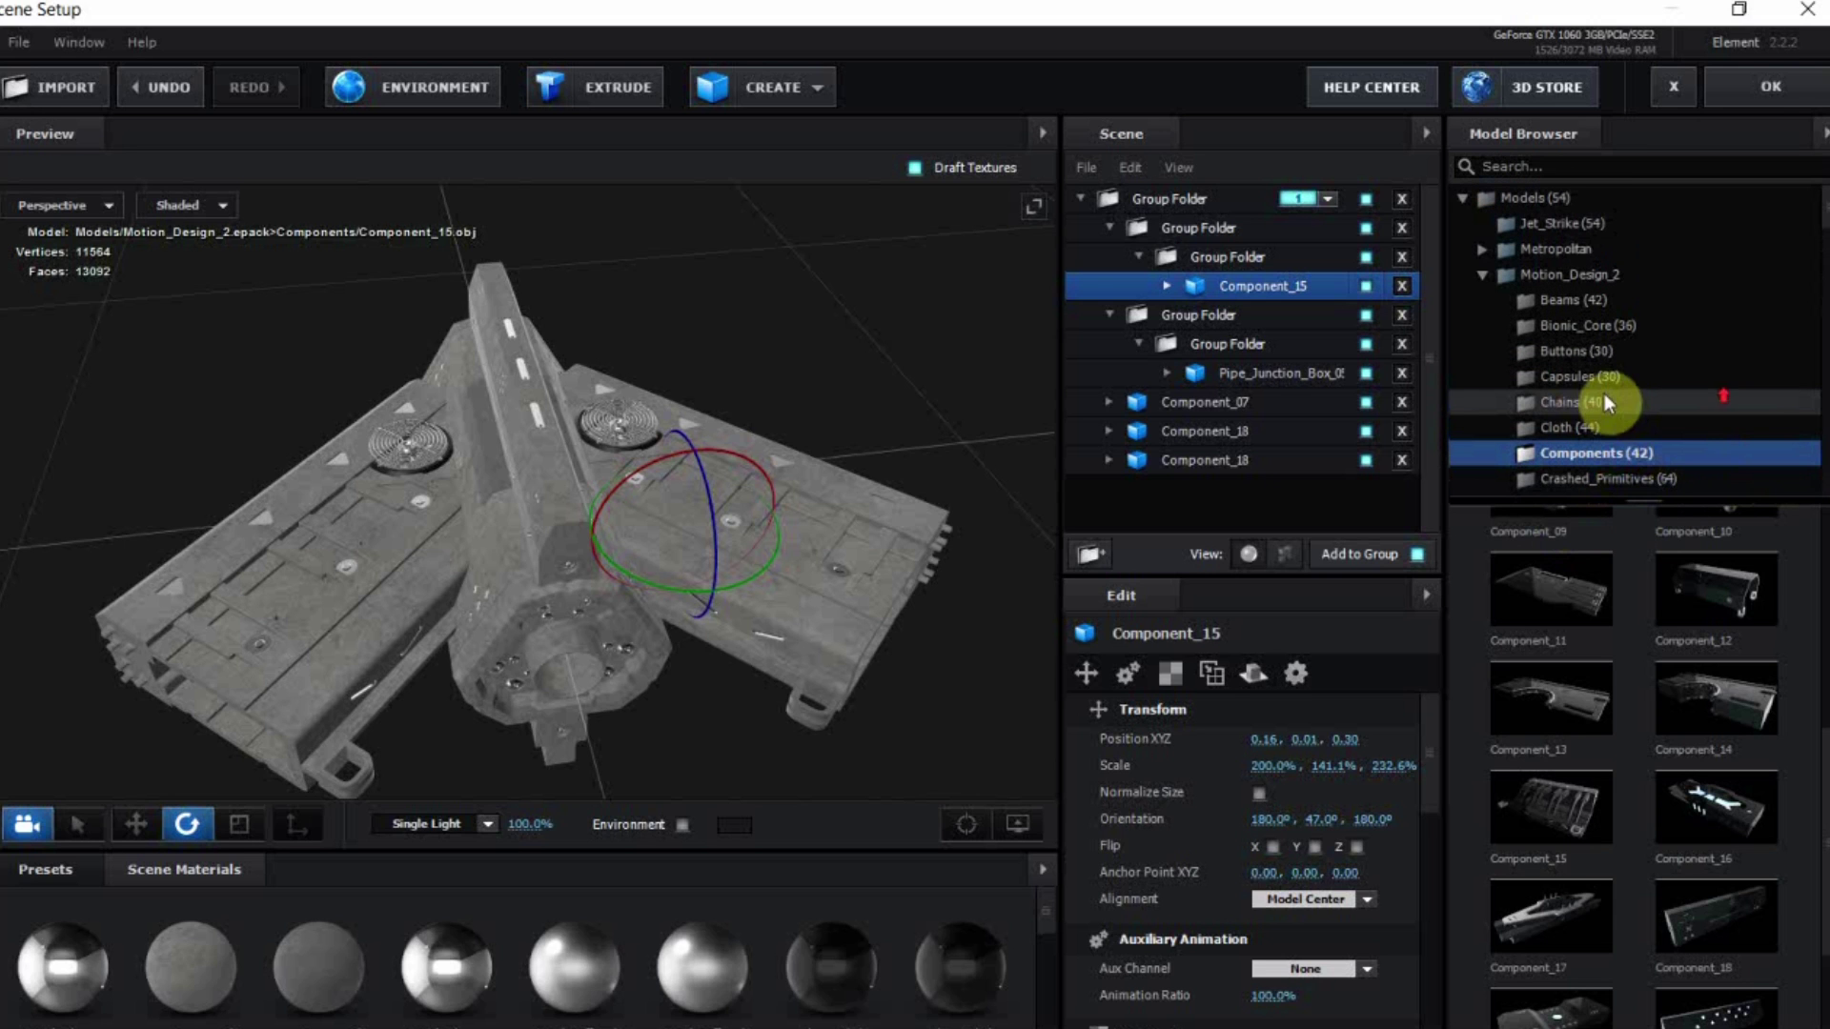
pyautogui.scroll(-2, 1607, 409)
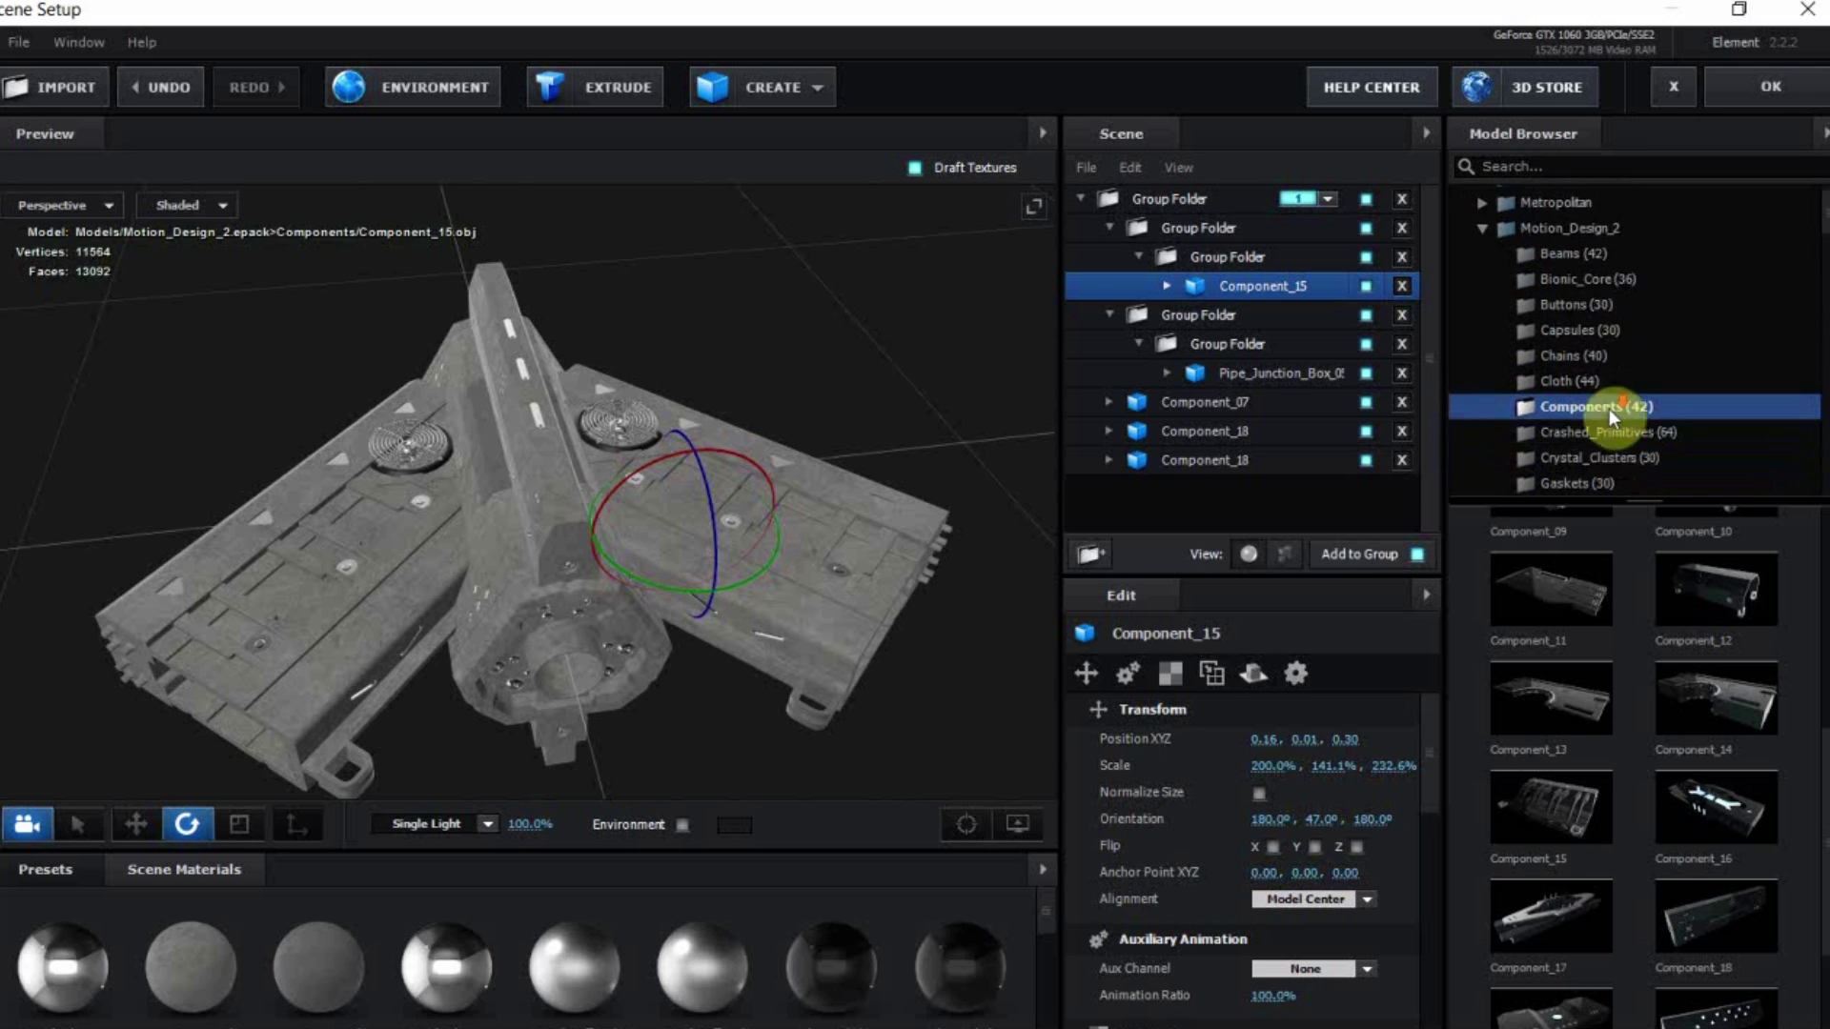
pyautogui.scroll(-4, 1609, 409)
pyautogui.scroll(-3, 1610, 415)
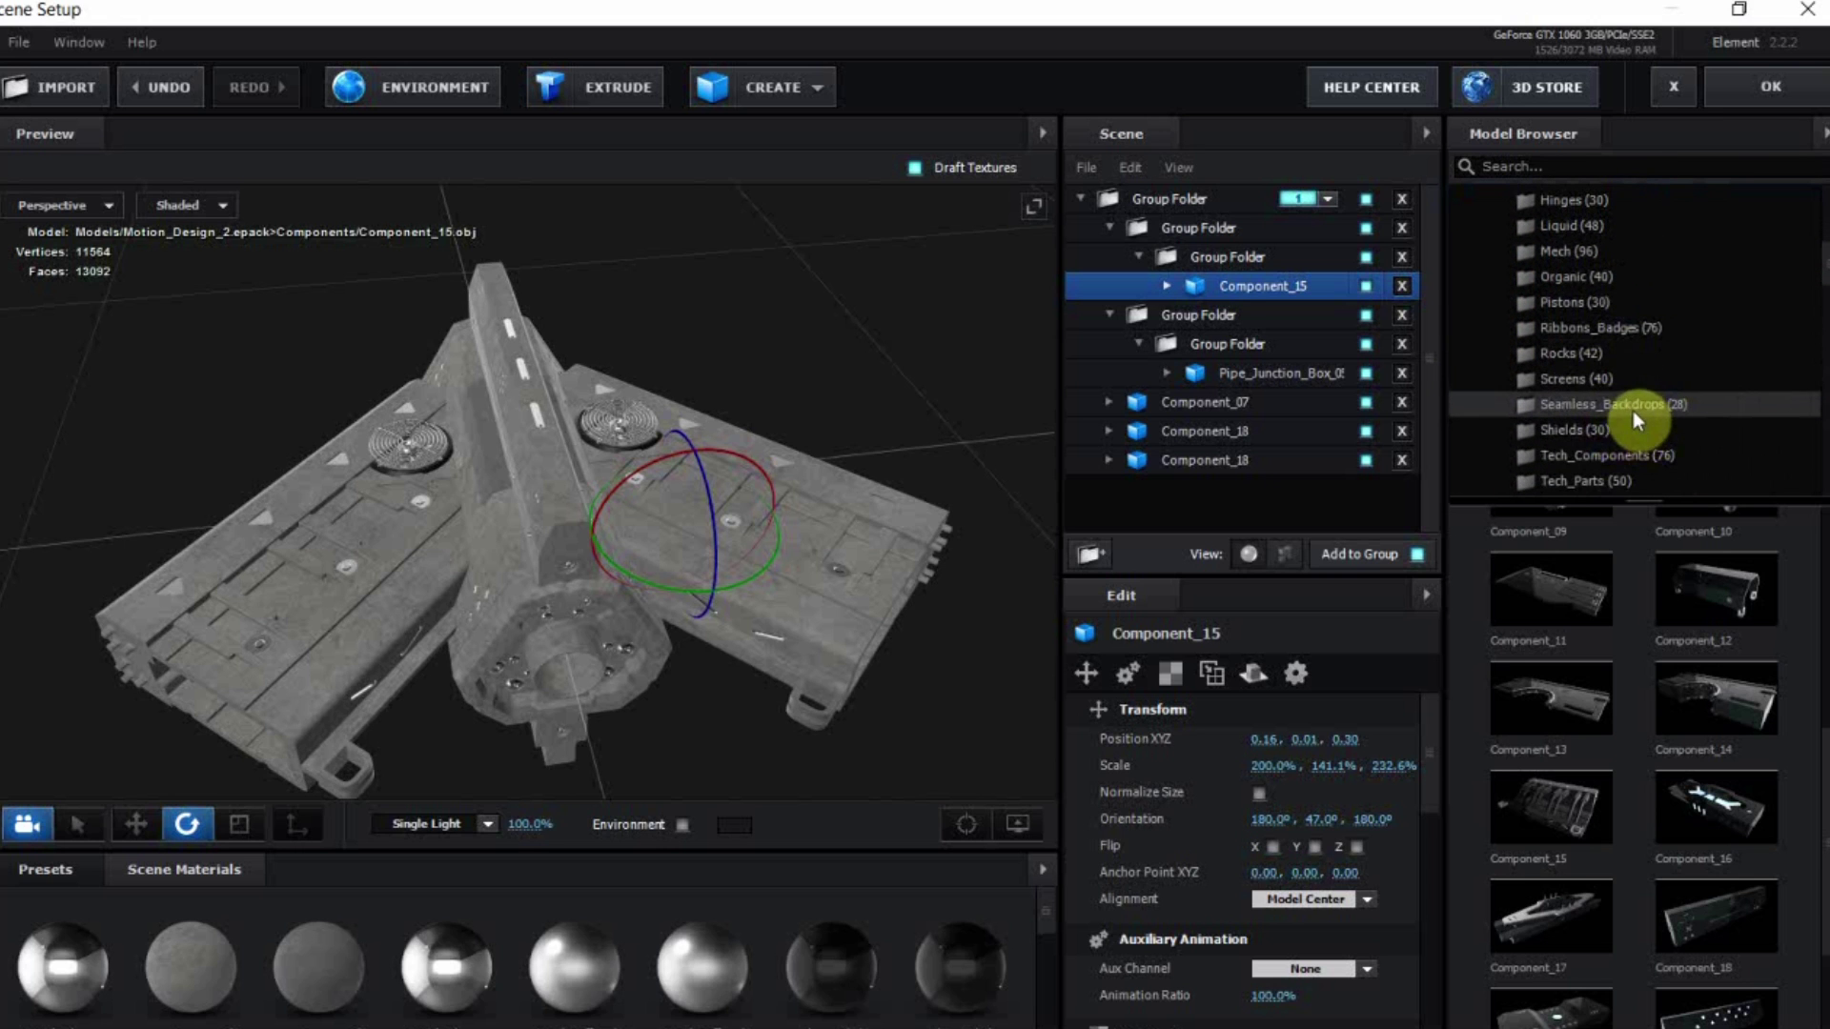
pyautogui.scroll(3, 1628, 396)
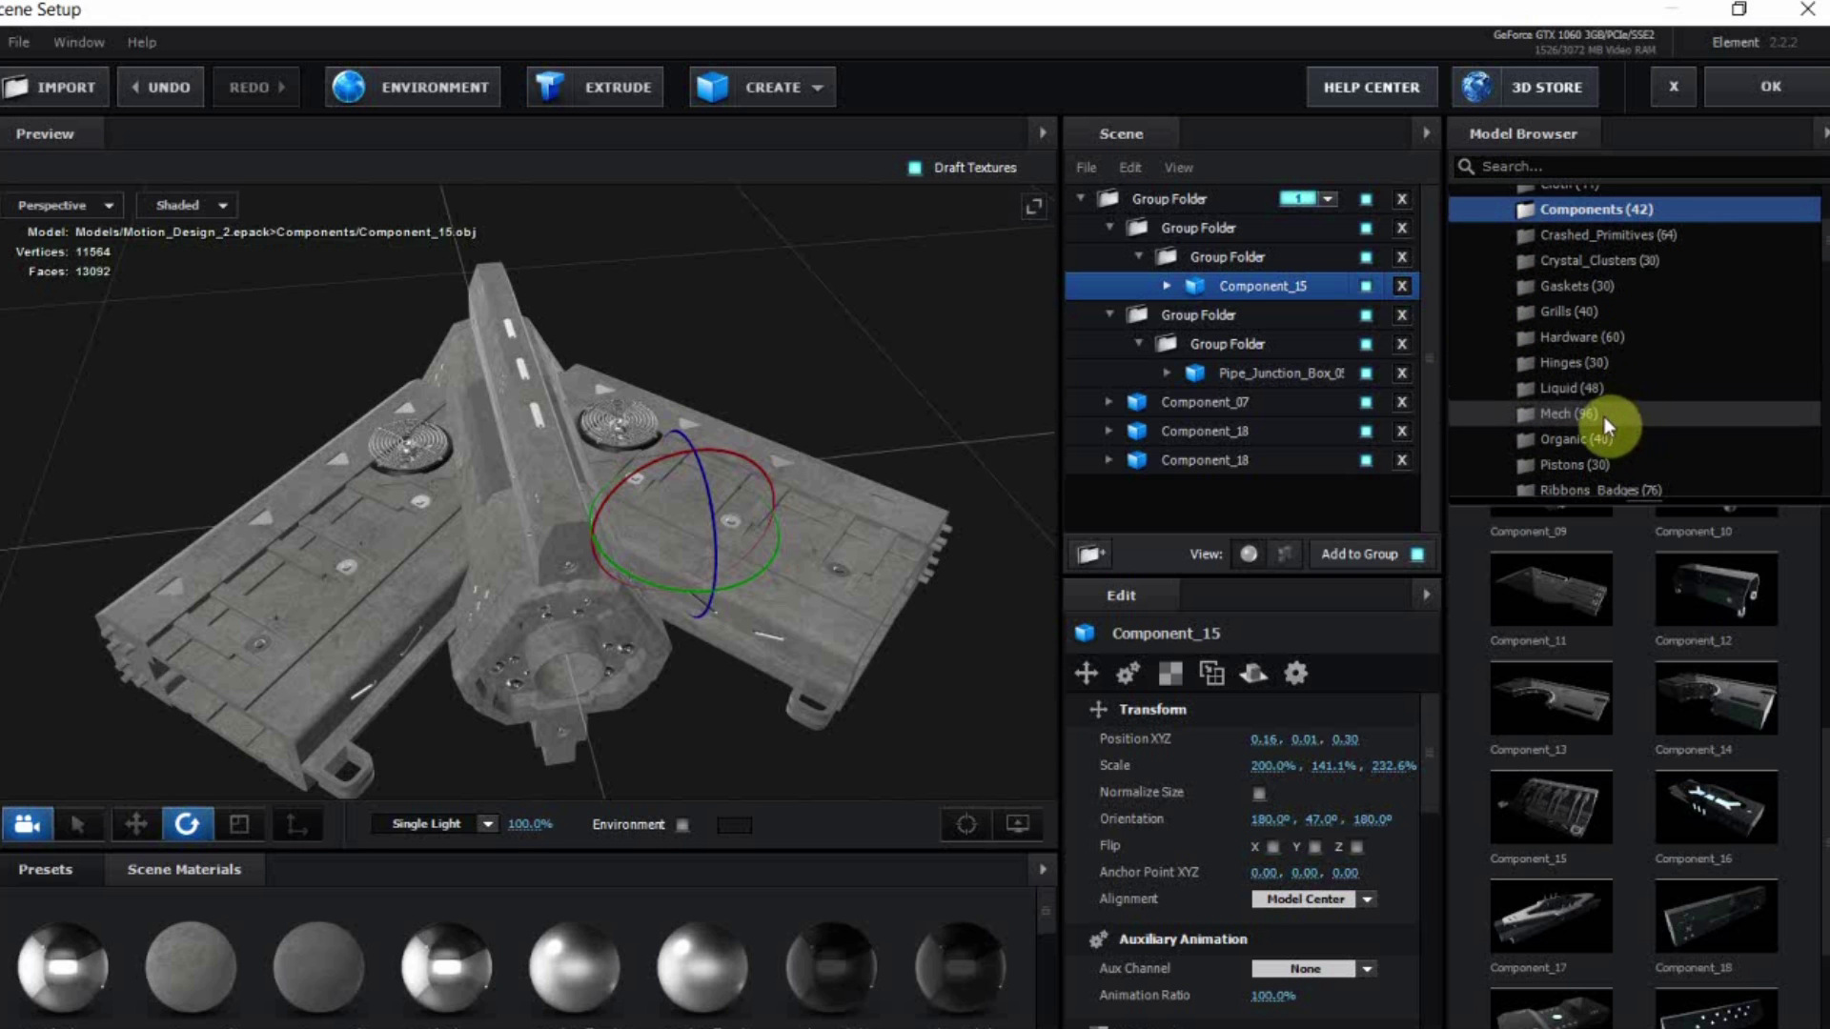
pyautogui.click(1603, 414)
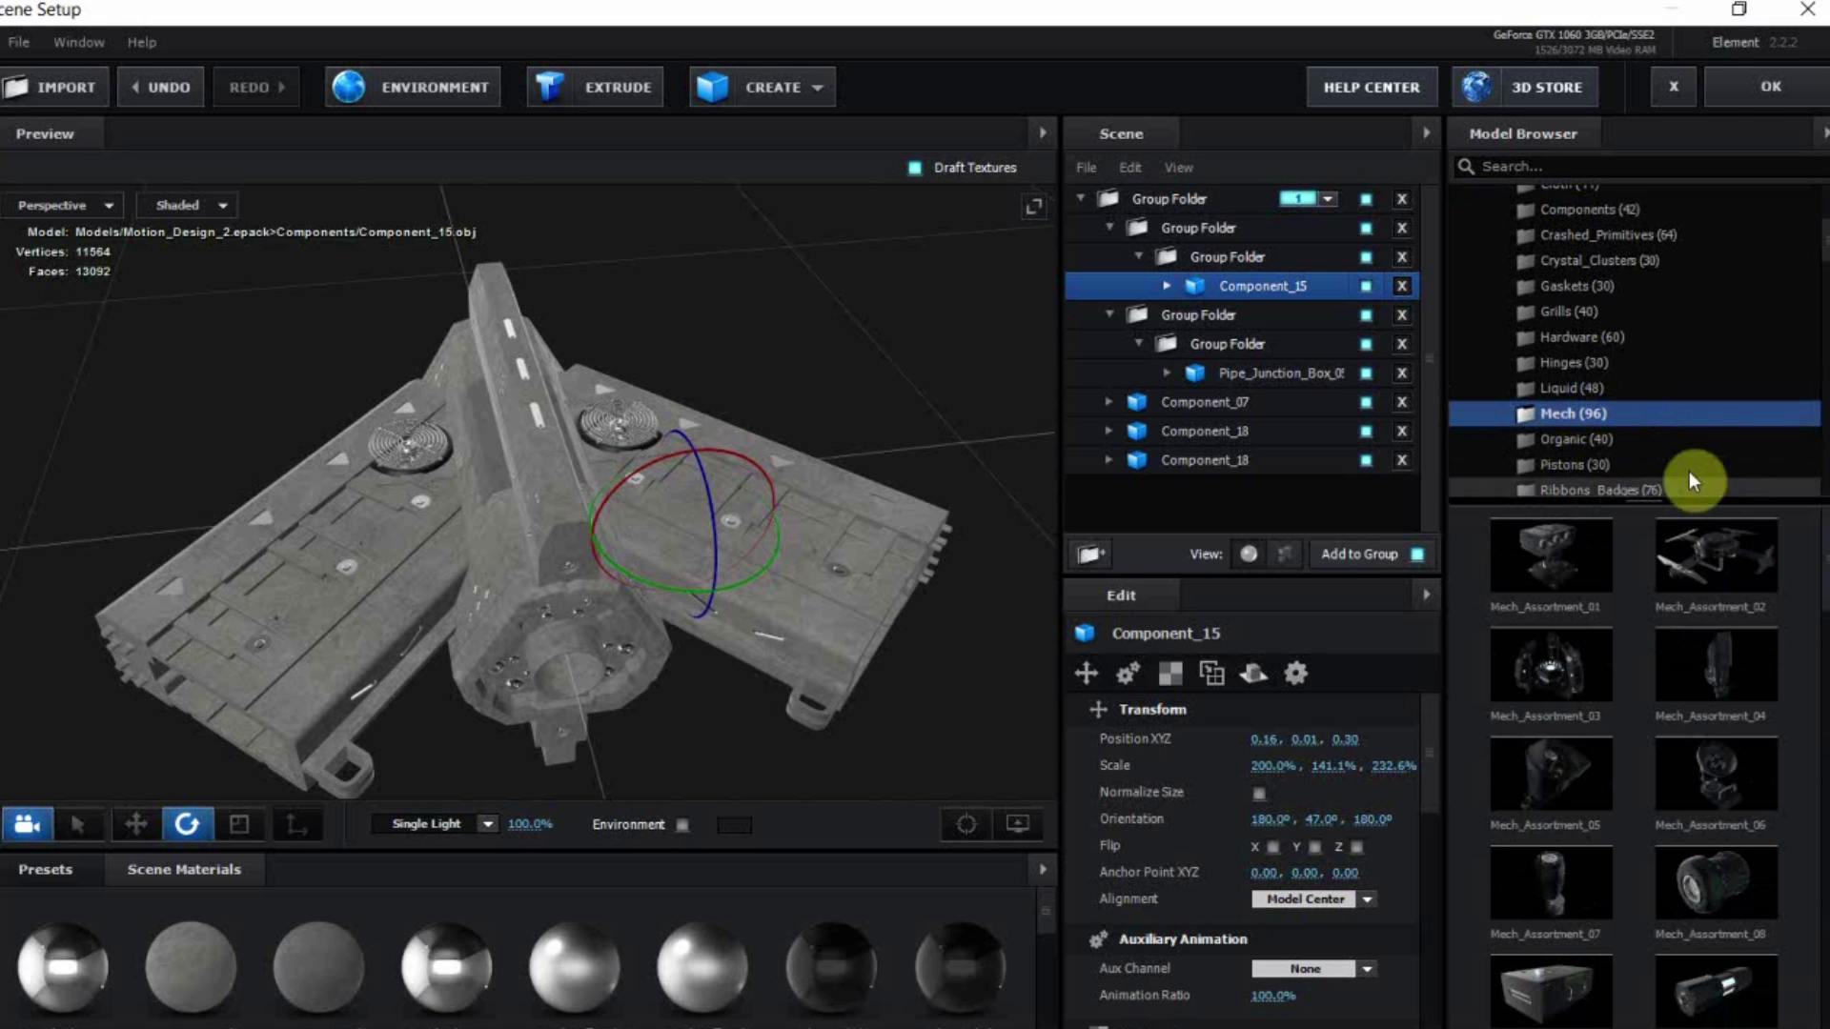
pyautogui.scroll(-2, 1815, 558)
pyautogui.moveTo(1822, 570); pyautogui.dragTo(1822, 632)
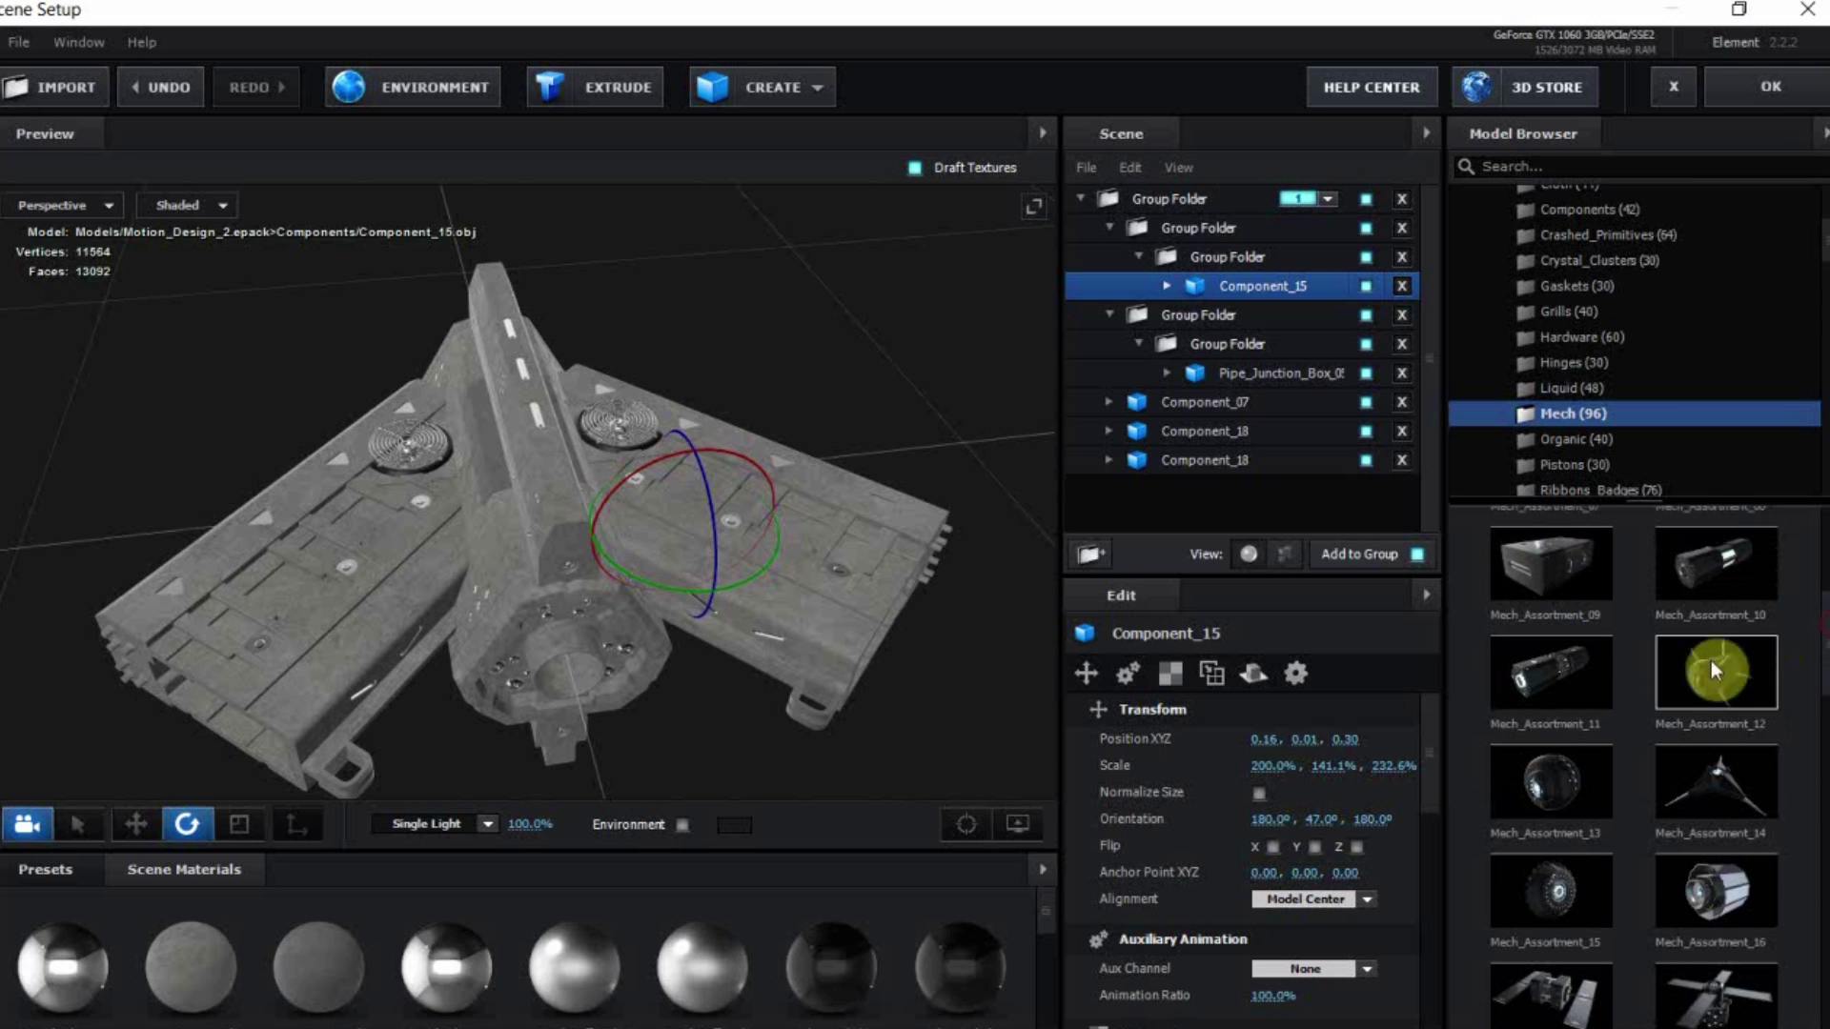
pyautogui.click(1563, 703)
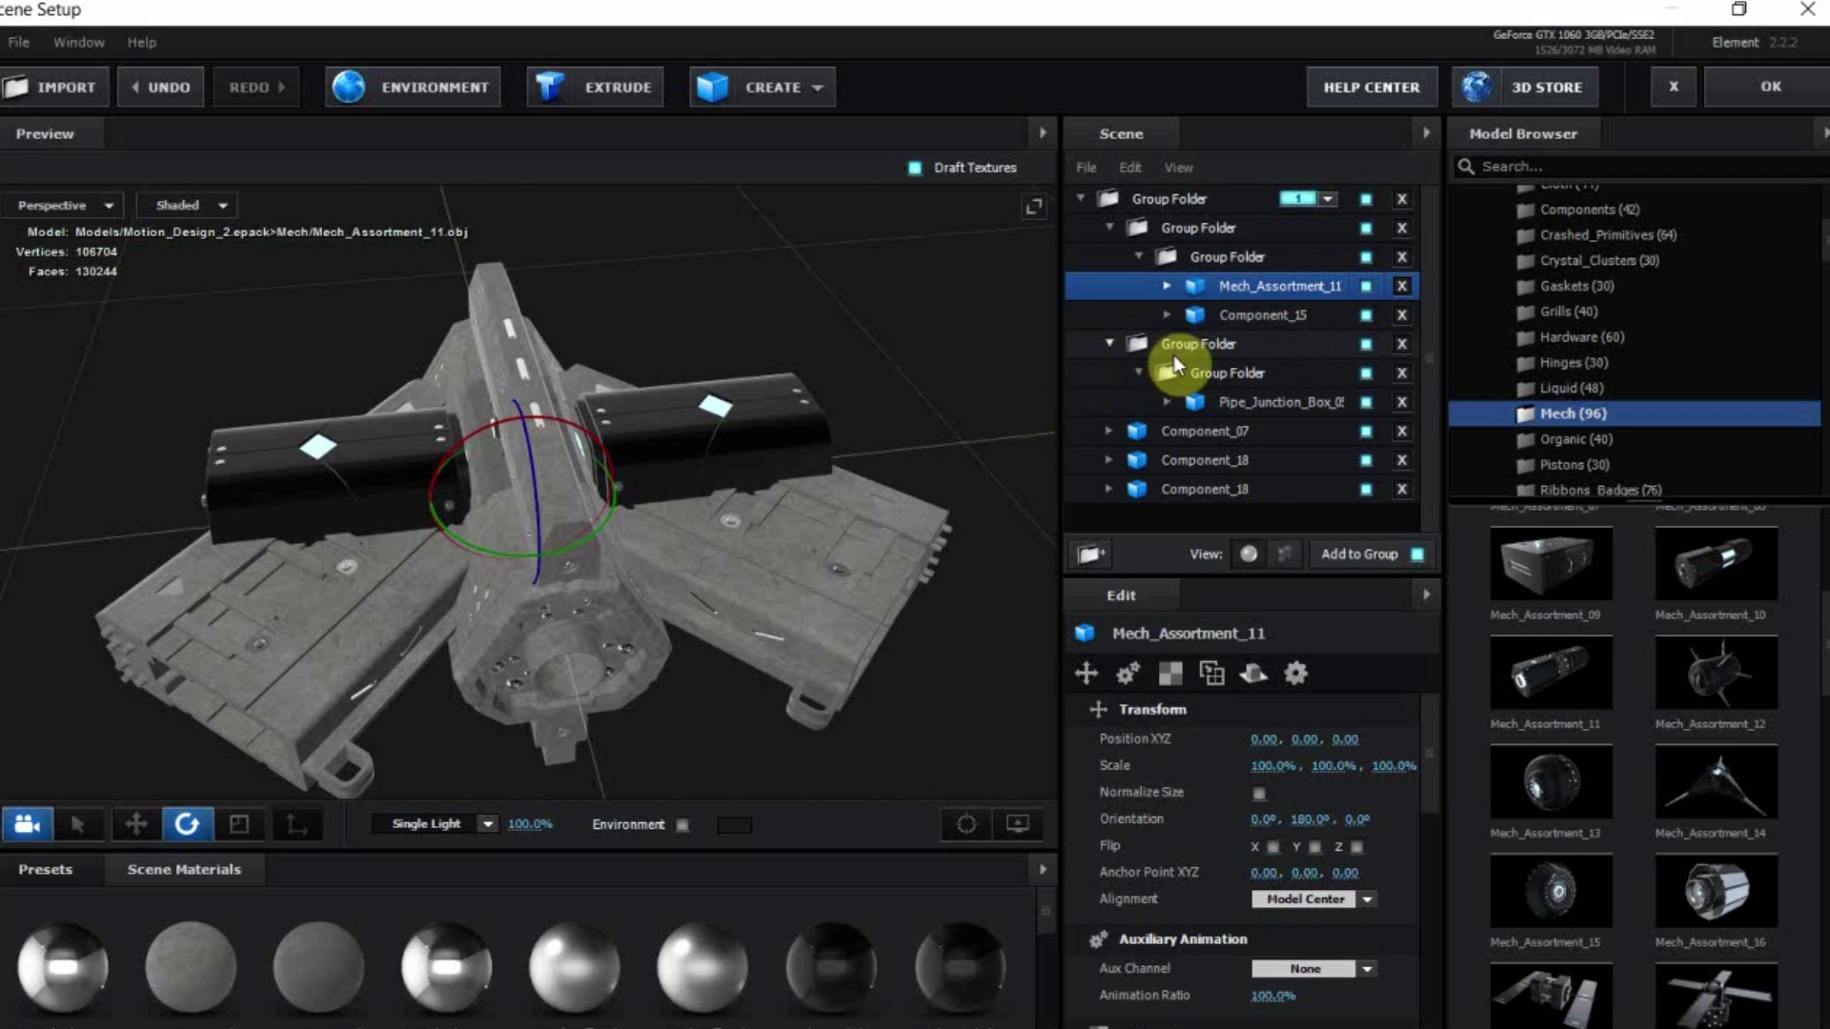
# Rotate Mech_Assortment_11 about its Y axis to 270° so it runs parallel to the main body
pyautogui.moveTo(595, 690); pyautogui.dragTo(690, 642)
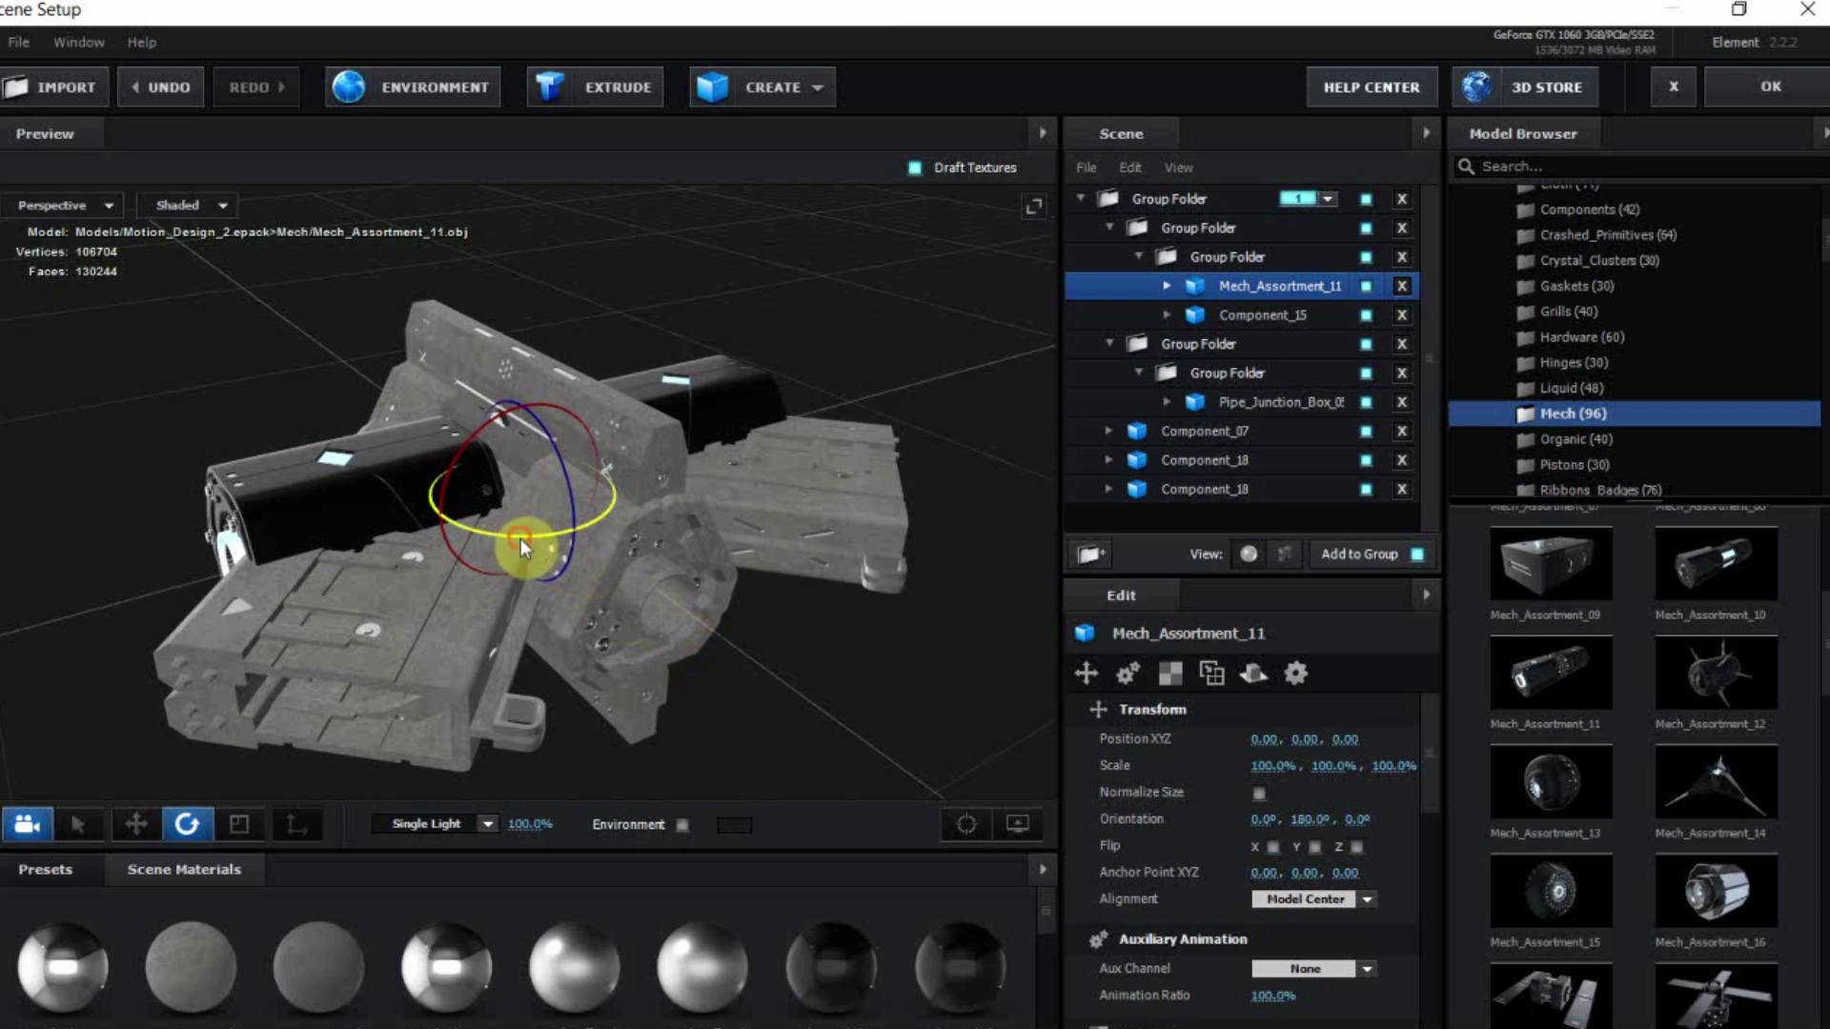
pyautogui.moveTo(587, 545); pyautogui.dragTo(753, 678)
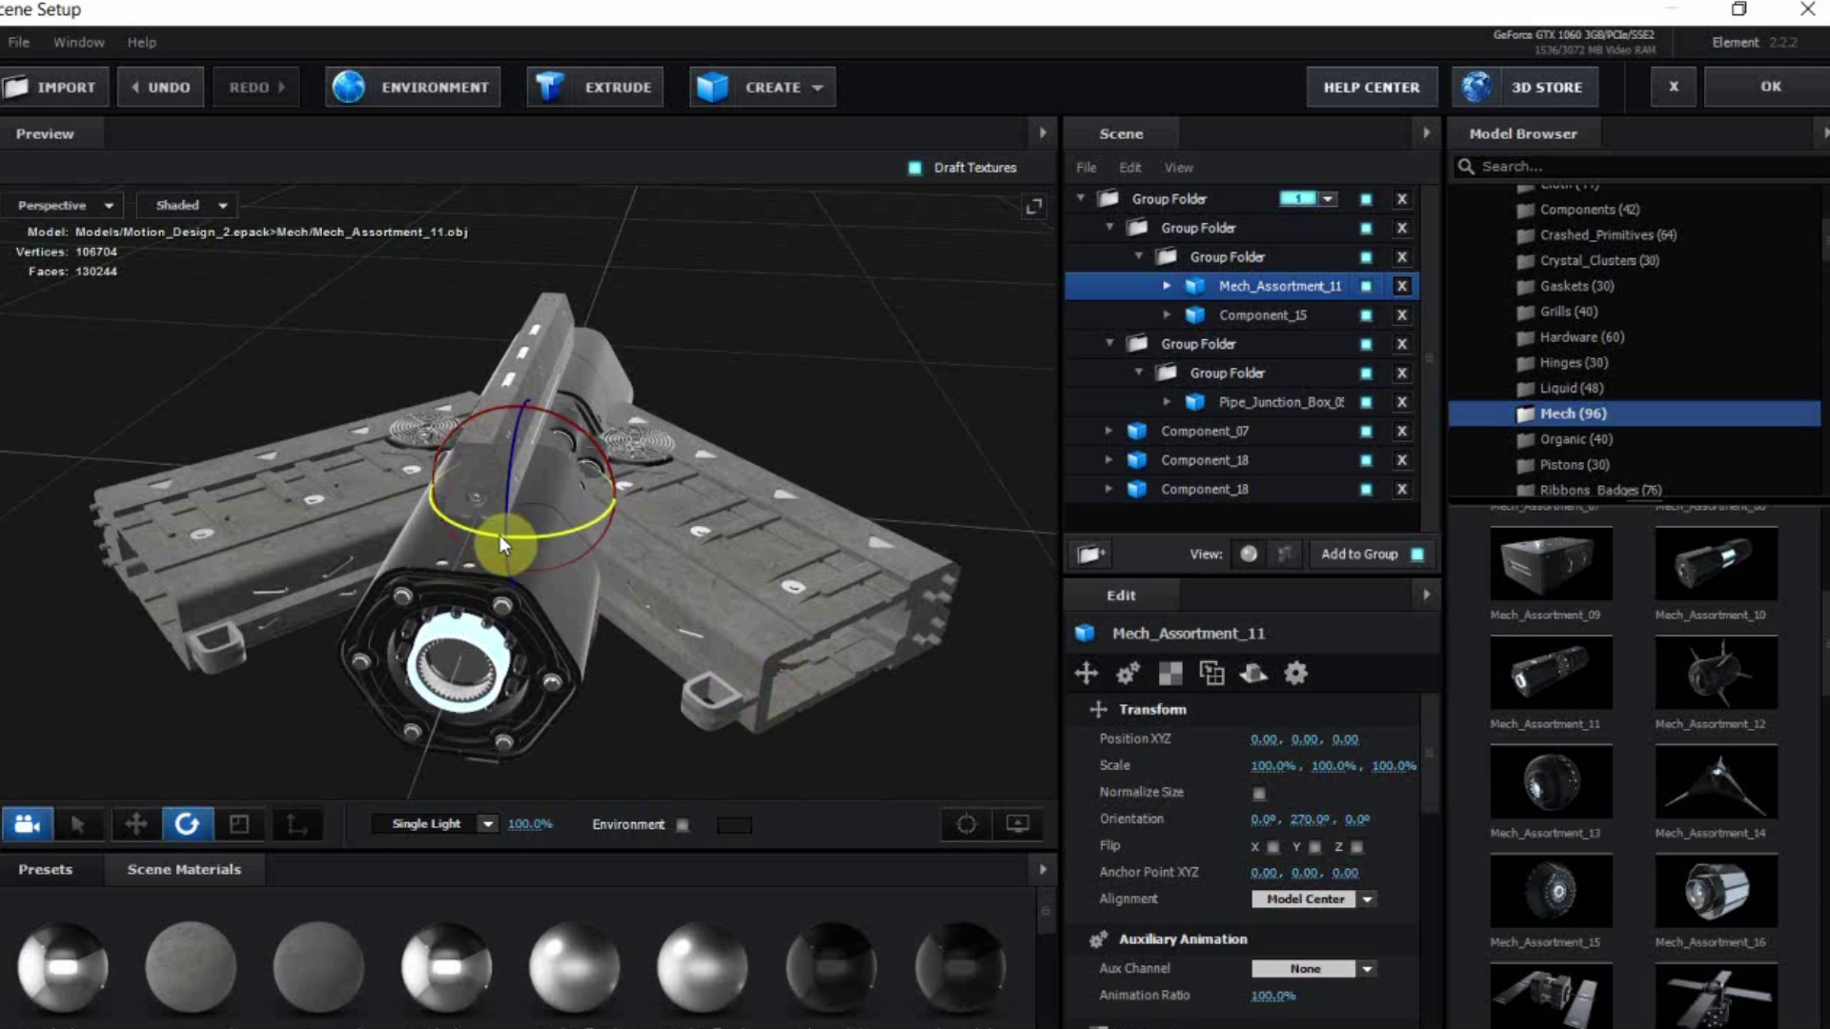
pyautogui.moveTo(501, 693); pyautogui.dragTo(577, 690)
# Move Mech_Assortment_11 outward to the wing's outer edge, to a Z position of about 0.68
pyautogui.click(142, 823)
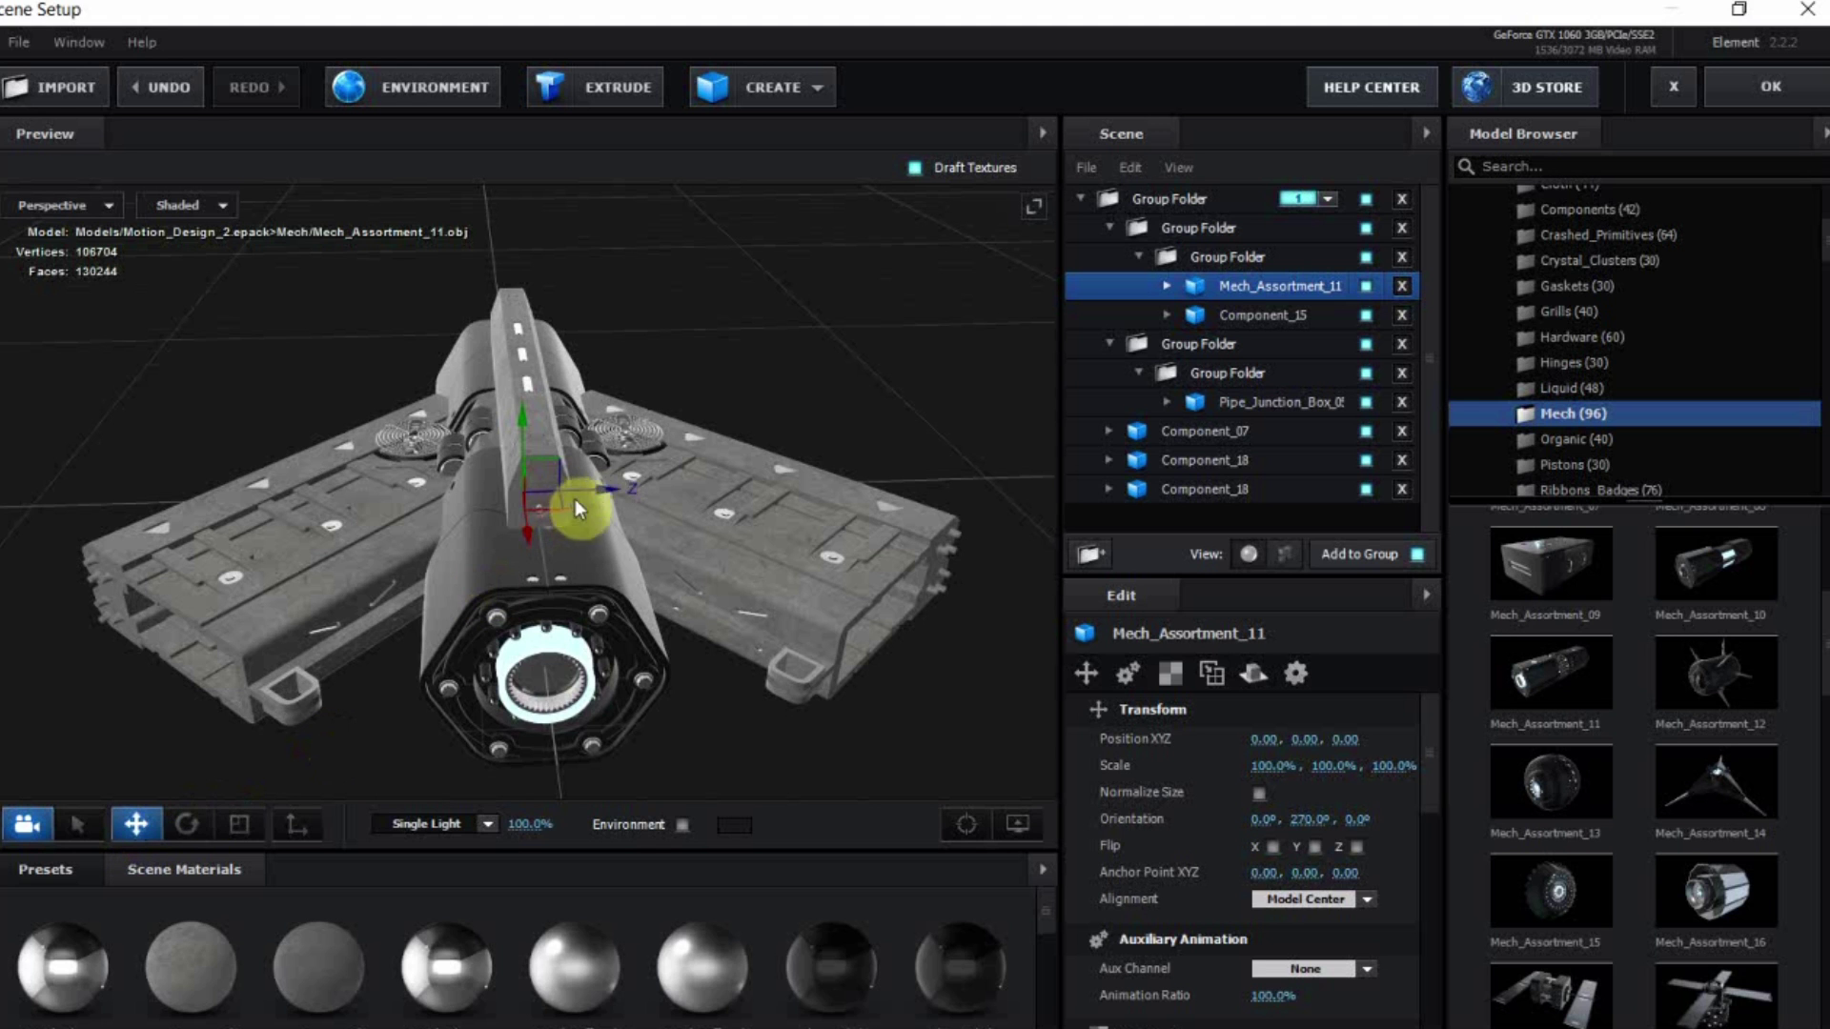
pyautogui.moveTo(616, 490); pyautogui.dragTo(939, 506)
pyautogui.moveTo(765, 592); pyautogui.dragTo(657, 690)
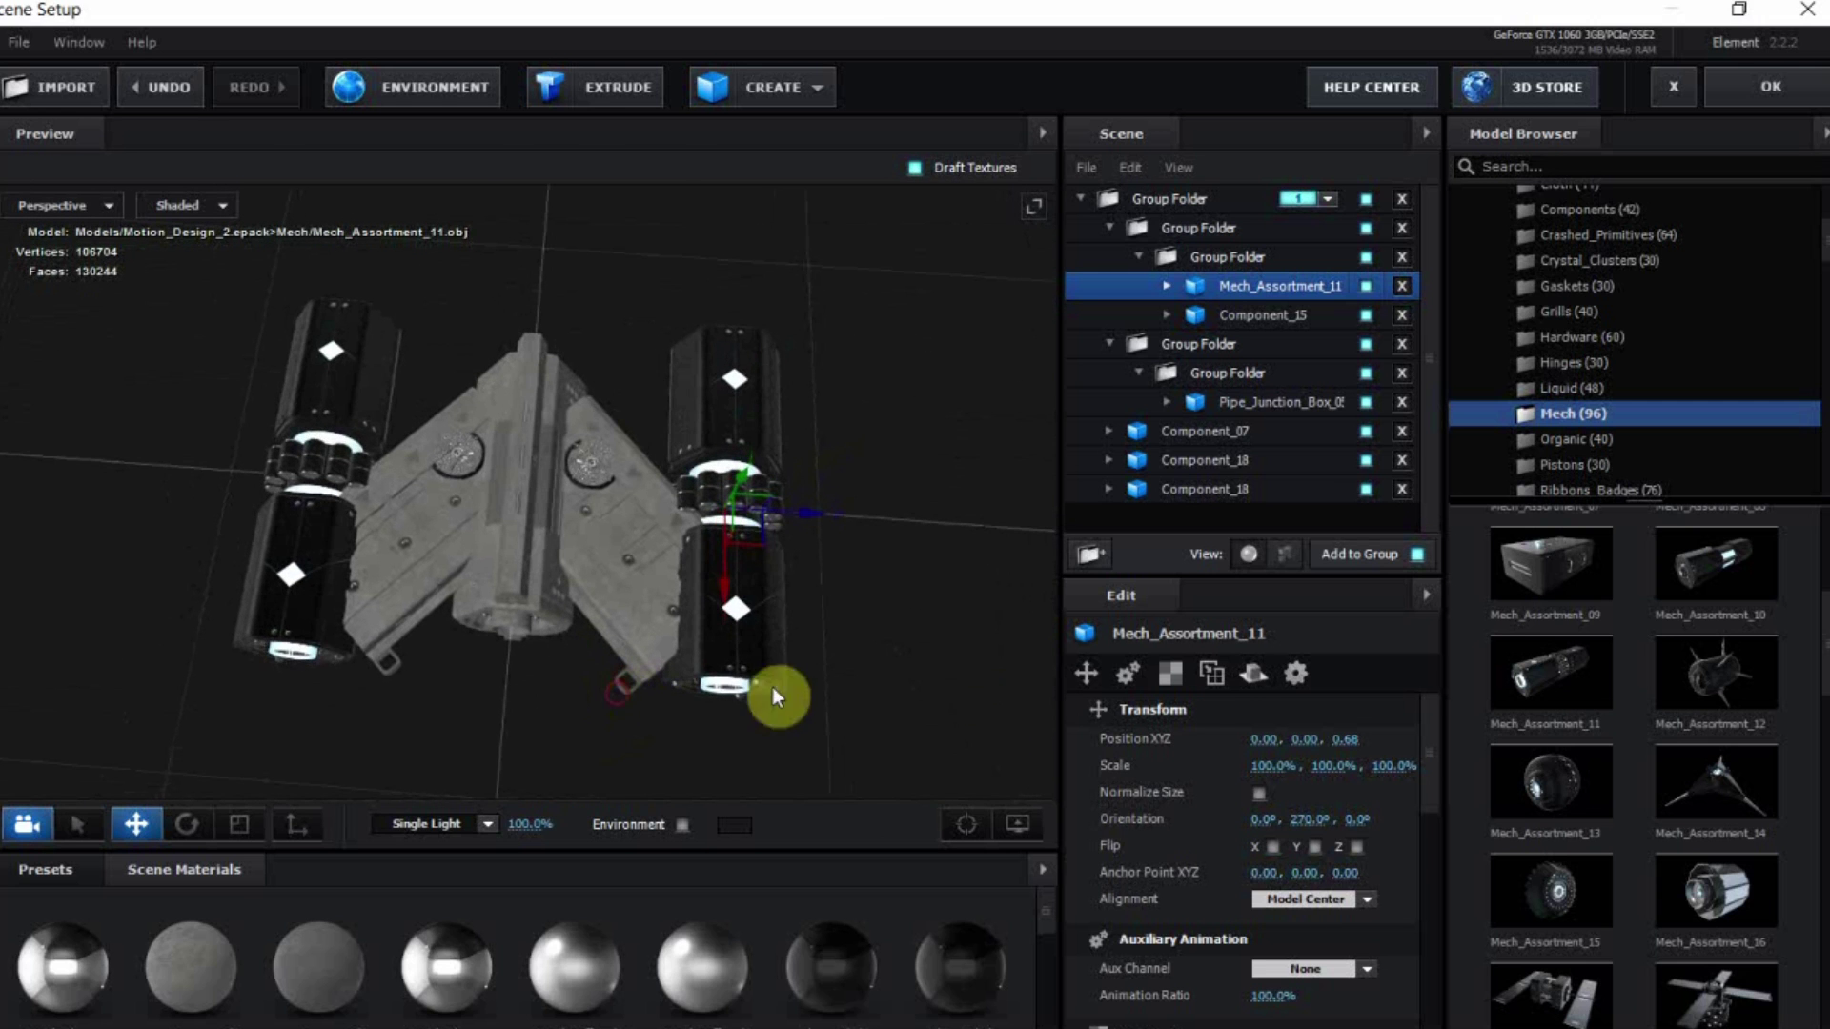
# Scale Mech_Assortment_11 uniformly, trying 95% and settling on 90%
pyautogui.click(1280, 768)
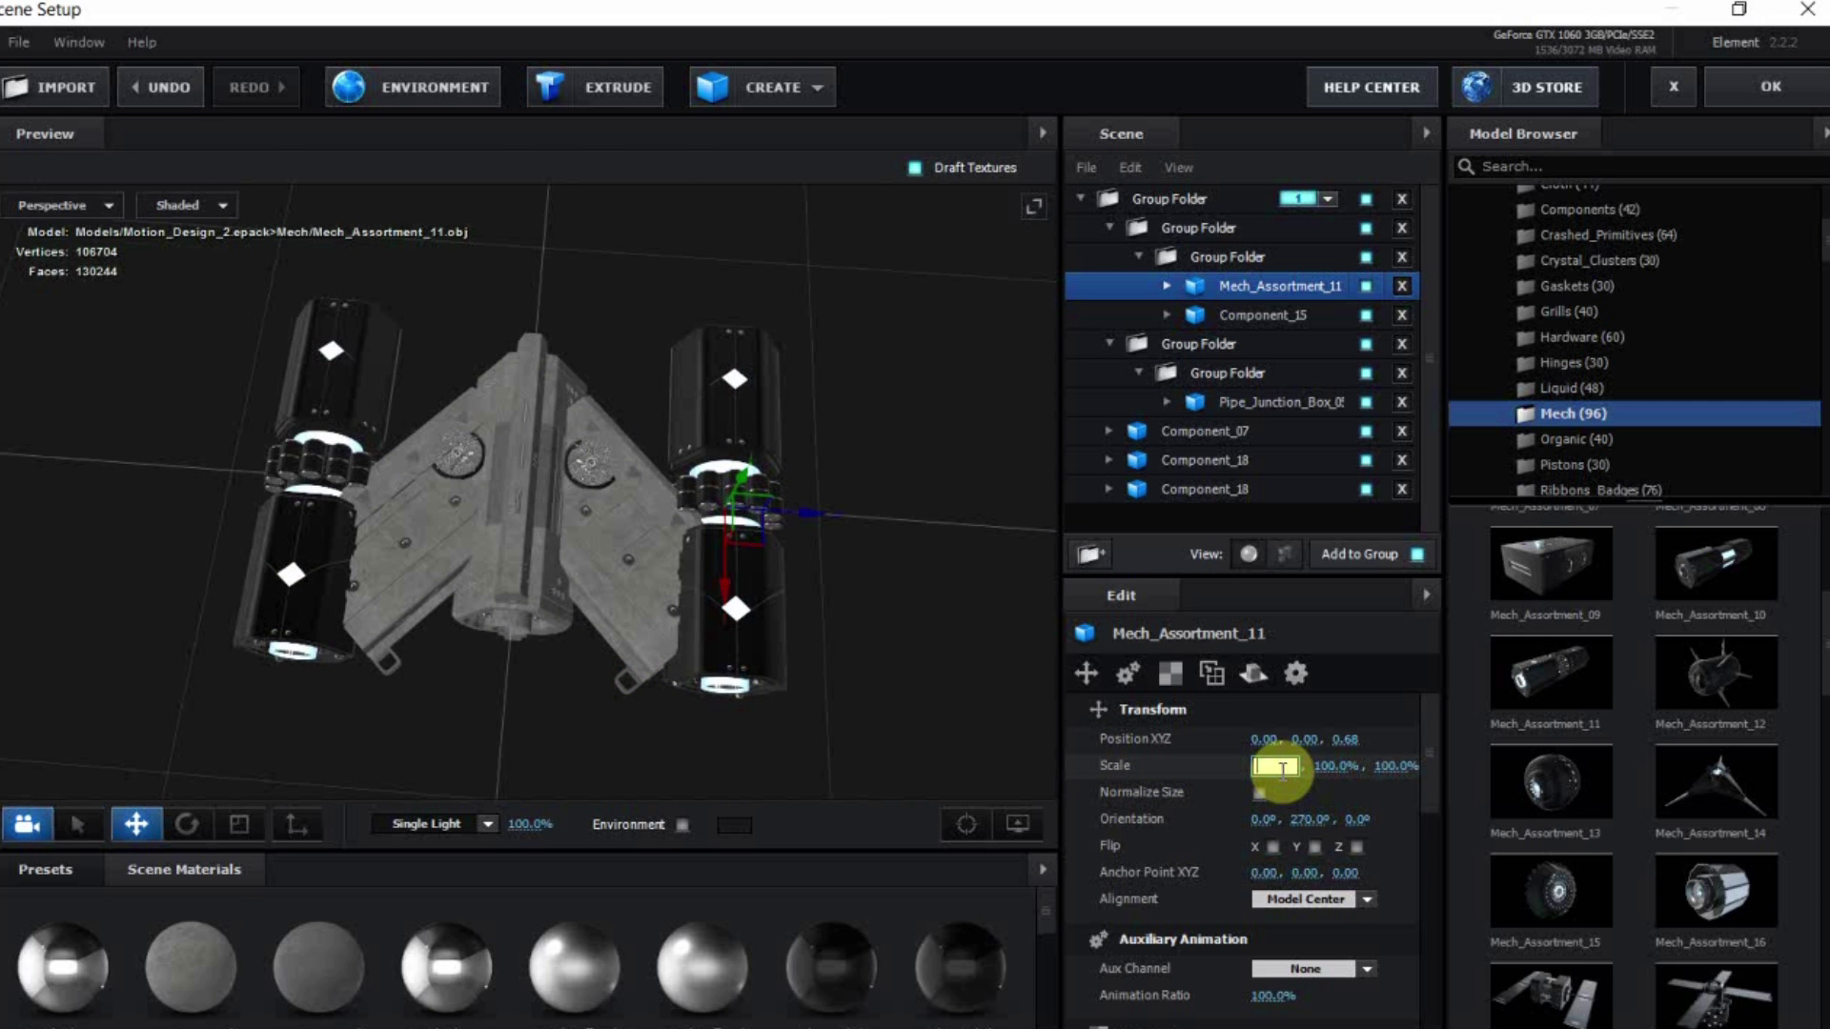
pyautogui.write('95')
pyautogui.press('Return')
pyautogui.moveTo(820, 712); pyautogui.dragTo(742, 679)
pyautogui.click(1264, 765)
pyautogui.write('90')
pyautogui.press('Return')
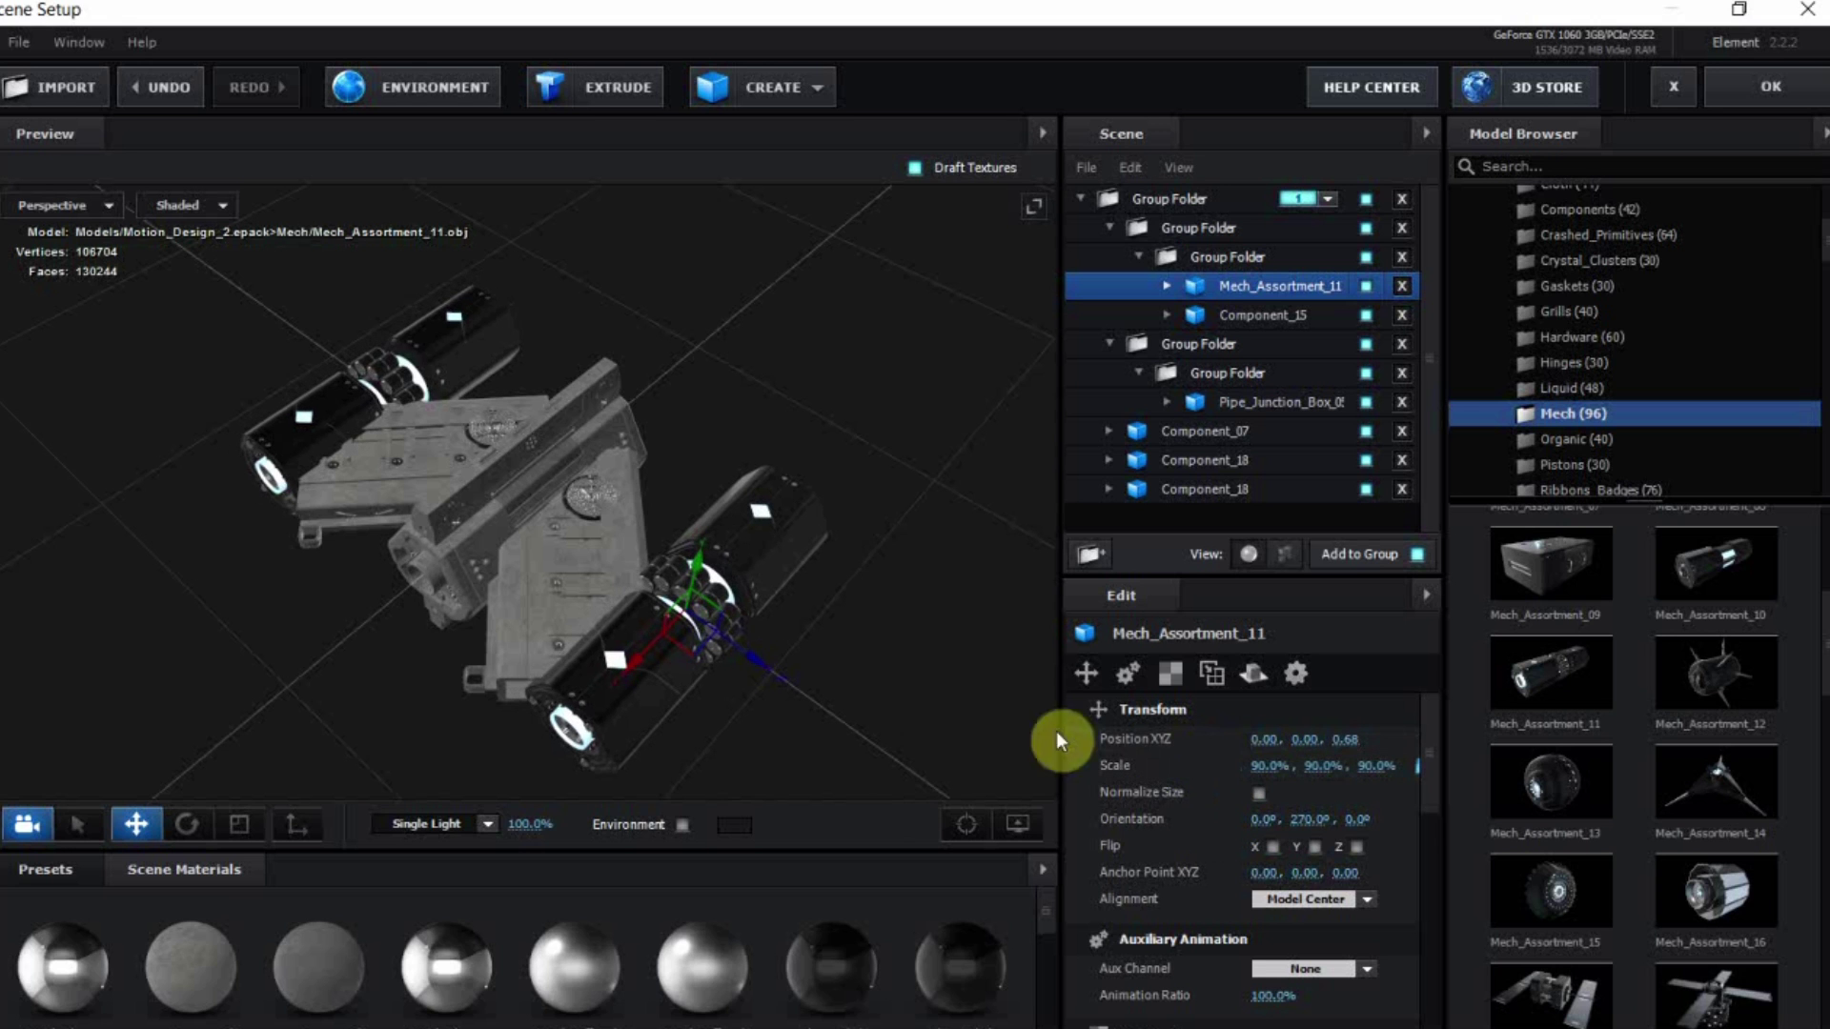
# Adjust Mech_Assortment_11 to a position of about 0.10, 0.00, 0.66 and a scale of about 85.3%, 90.0%, 108.9%
pyautogui.click(960, 825)
pyautogui.moveTo(597, 665); pyautogui.dragTo(350, 623)
pyautogui.click(248, 816)
pyautogui.moveTo(317, 714); pyautogui.dragTo(440, 530)
# Apply the first concrete scene material to the casing of Mech_Assortment_11
pyautogui.moveTo(188, 969); pyautogui.dragTo(551, 638)
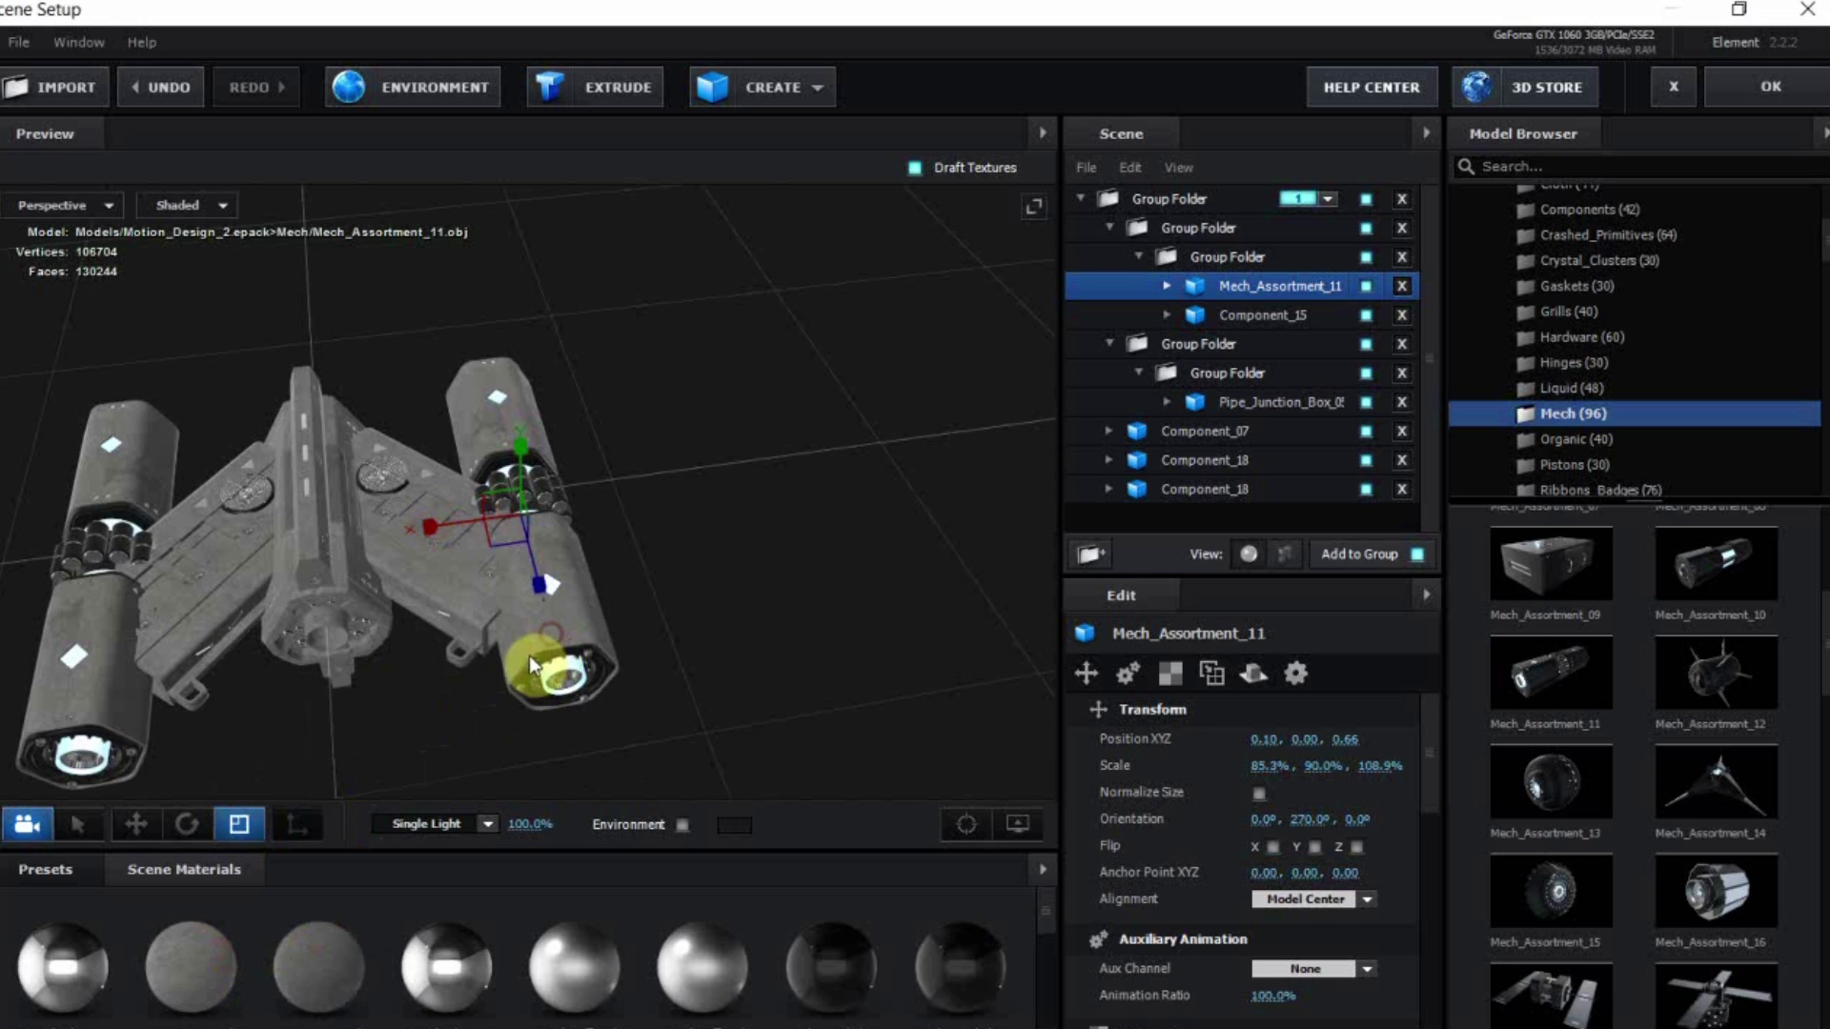
# Move Mech_Assortment_11 inward to a Z position of about 0.64 and stretch its Z scale to about 114.0%
pyautogui.click(137, 824)
pyautogui.moveTo(427, 645); pyautogui.dragTo(413, 707)
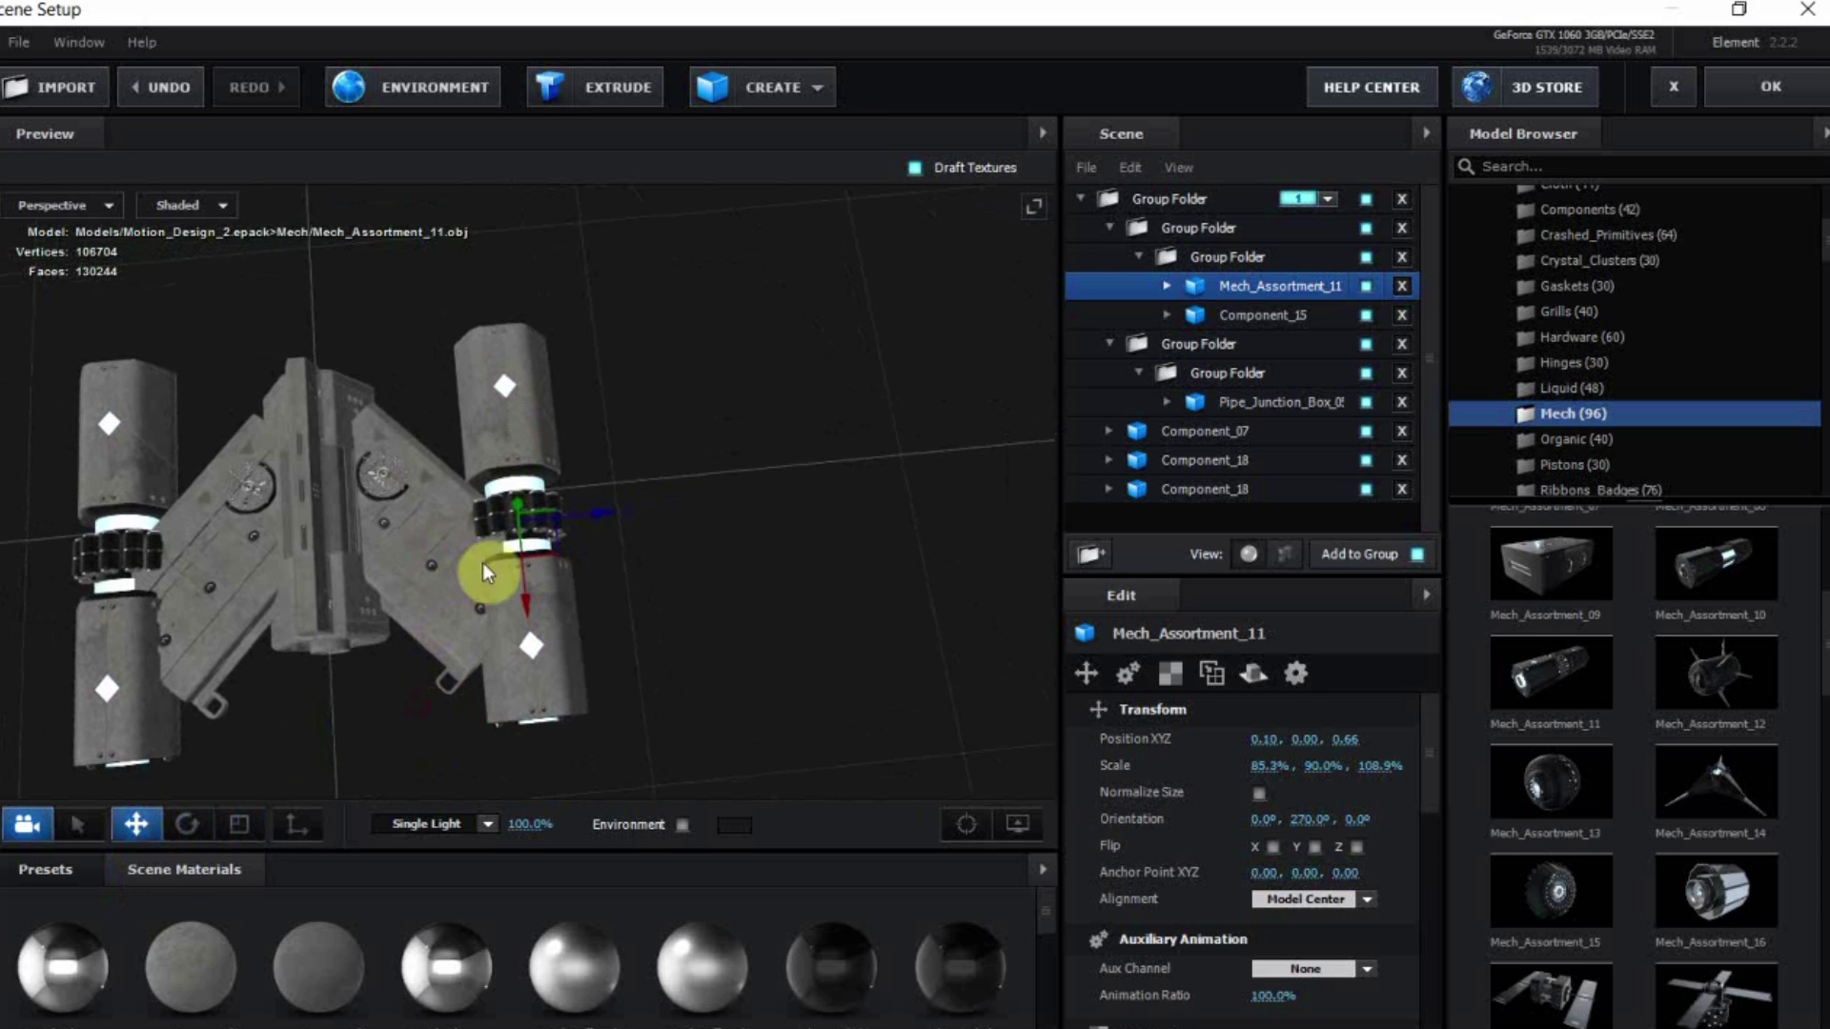
pyautogui.moveTo(588, 510); pyautogui.dragTo(272, 810)
pyautogui.click(240, 822)
pyautogui.moveTo(559, 659); pyautogui.dragTo(451, 669)
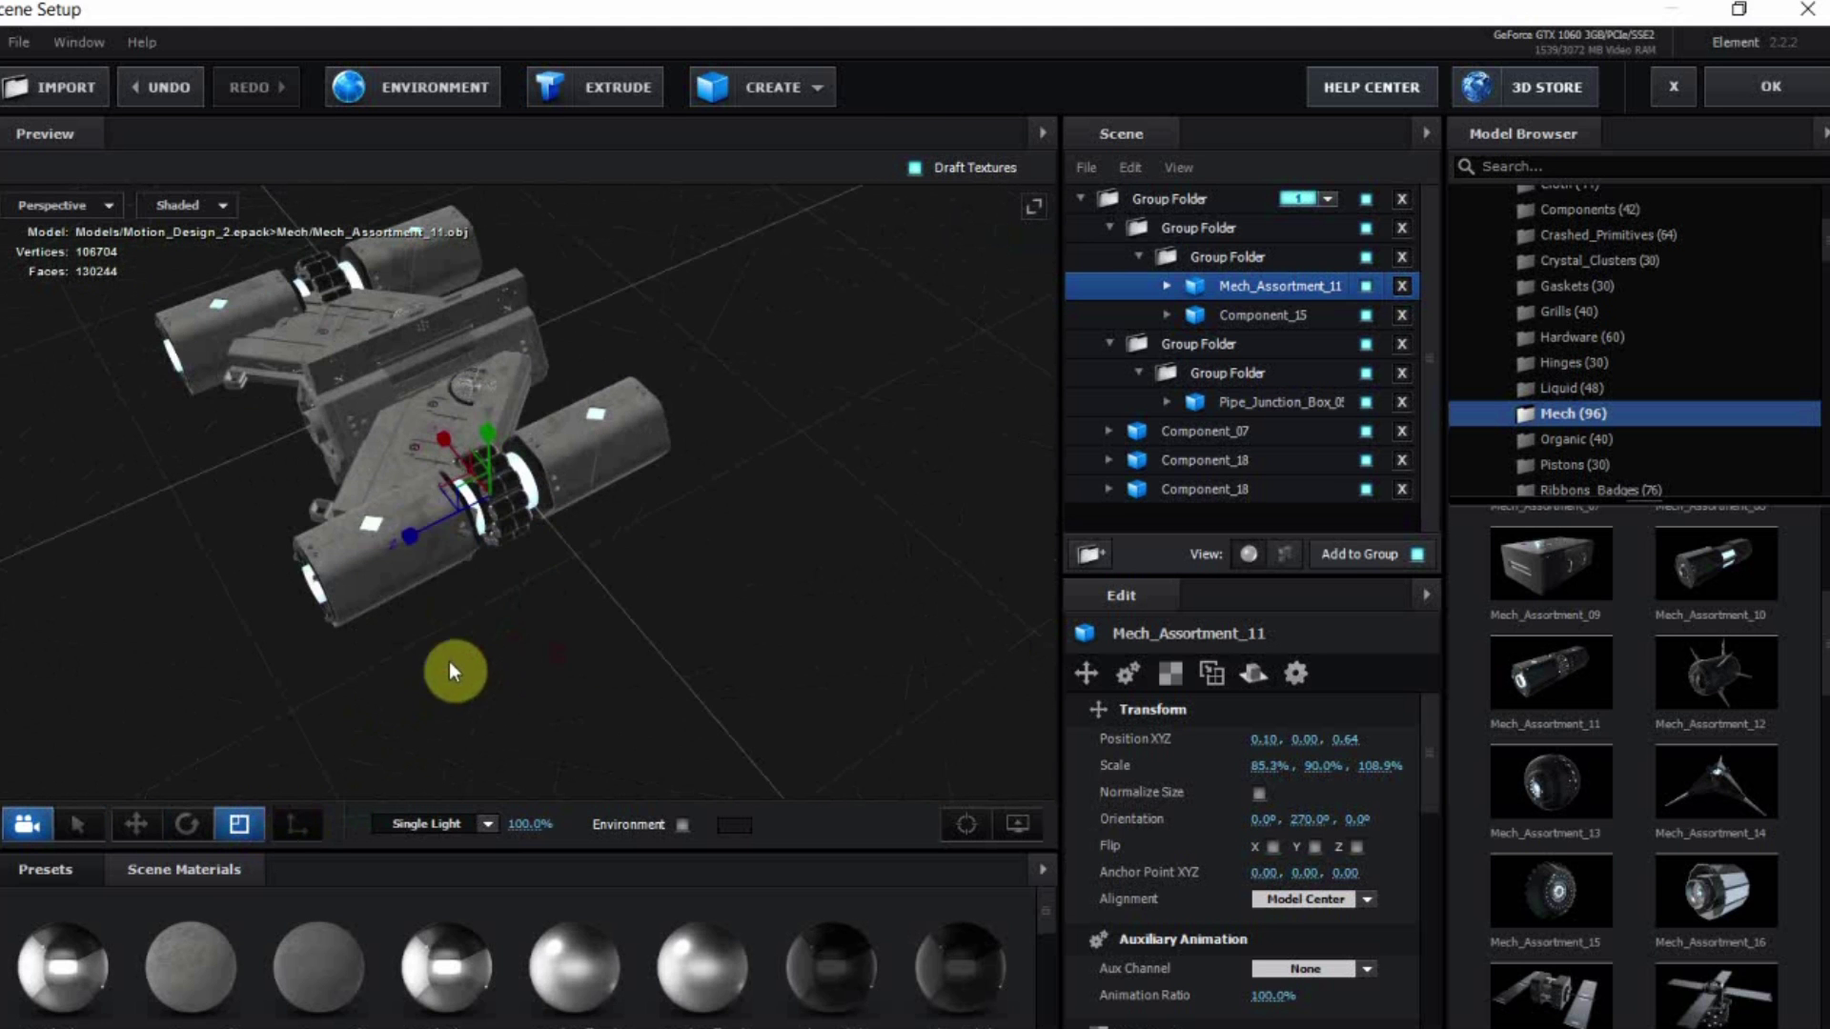
pyautogui.moveTo(414, 534); pyautogui.dragTo(406, 540)
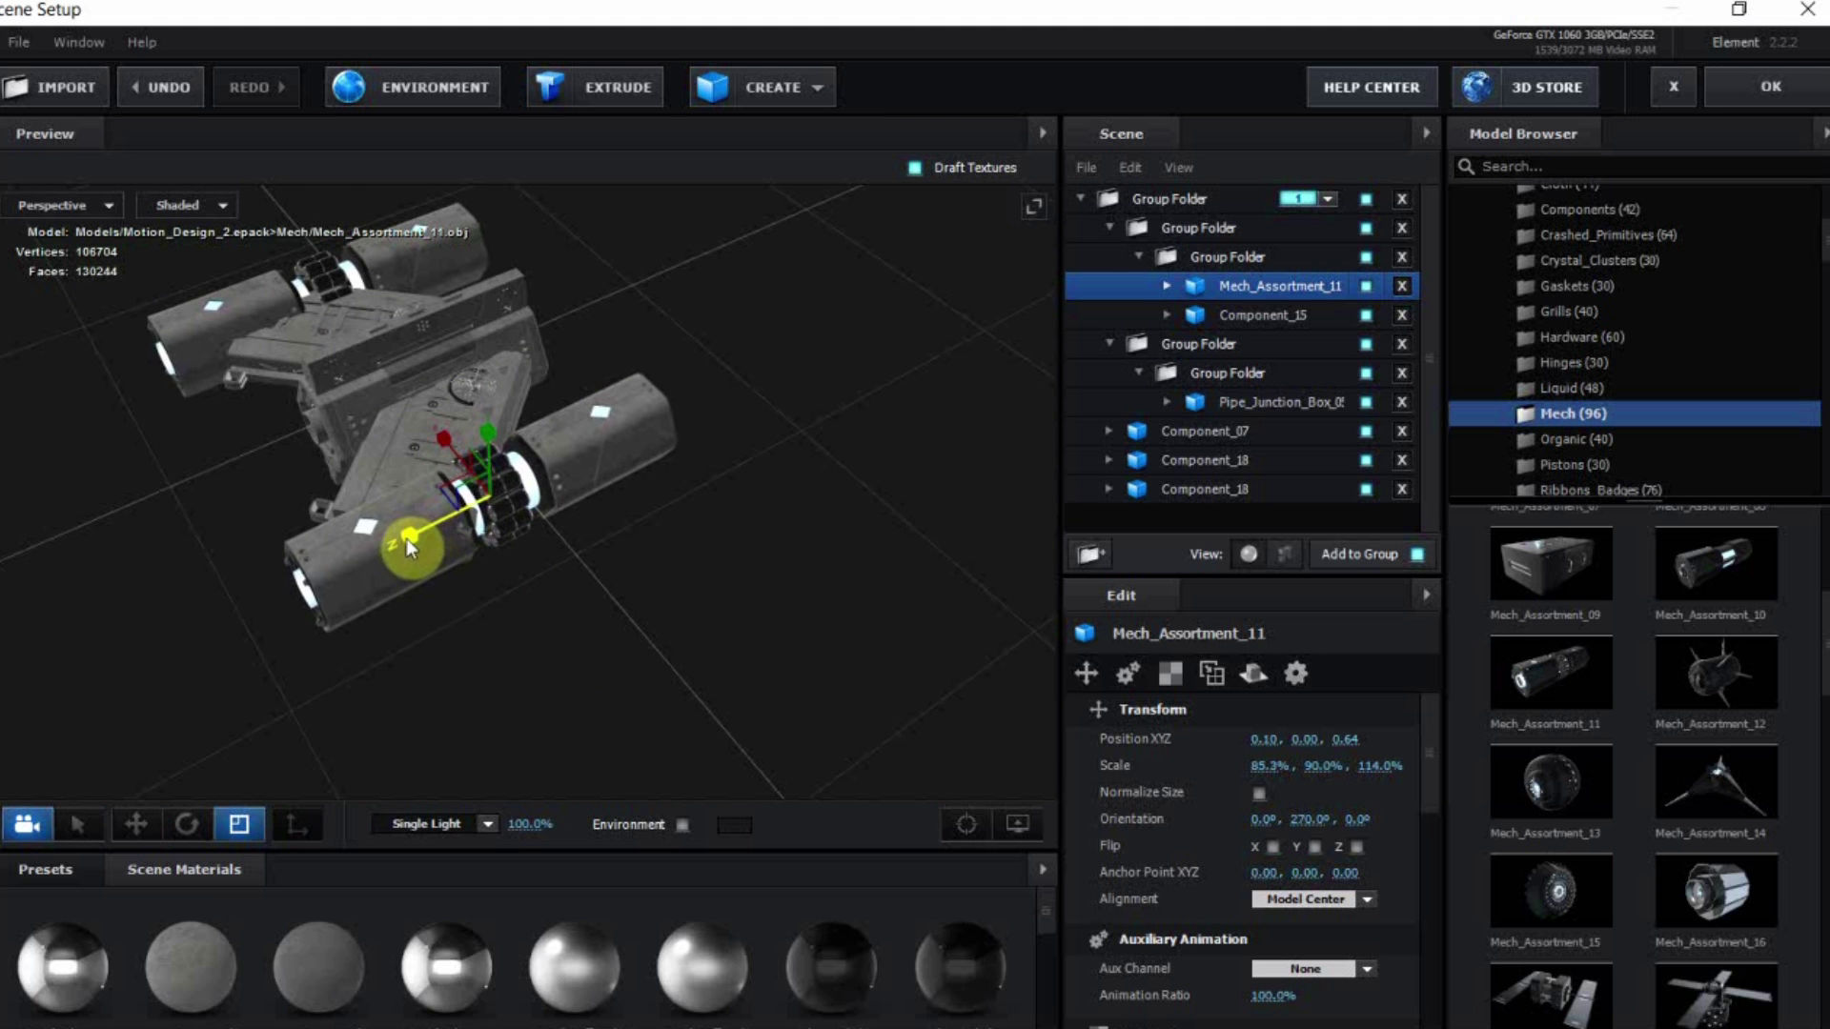
pyautogui.moveTo(509, 631); pyautogui.dragTo(496, 700)
# Move Mech_Assortment_11 slightly outward to a Z position of about 0.66
pyautogui.click(136, 823)
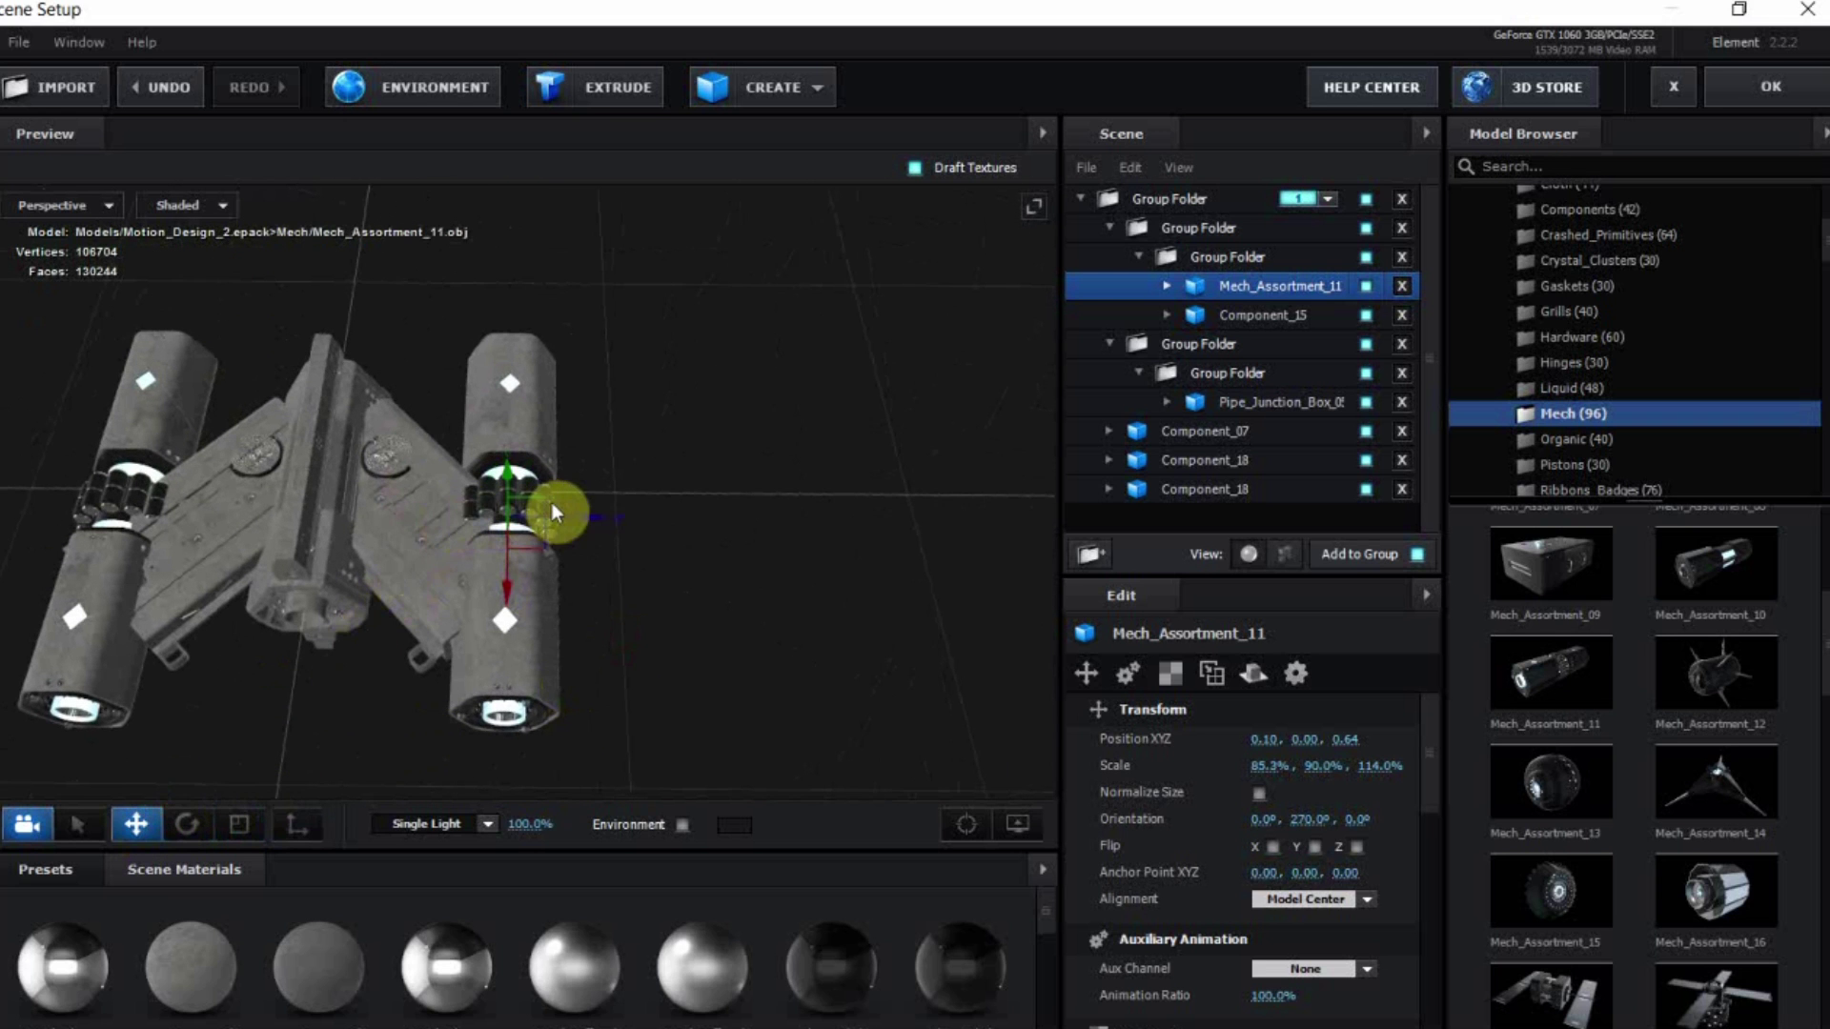
pyautogui.moveTo(575, 513)
pyautogui.mouseDown()
pyautogui.moveTo(560, 526)
pyautogui.moveTo(582, 528)
pyautogui.mouseUp()
pyautogui.moveTo(579, 607); pyautogui.dragTo(409, 571)
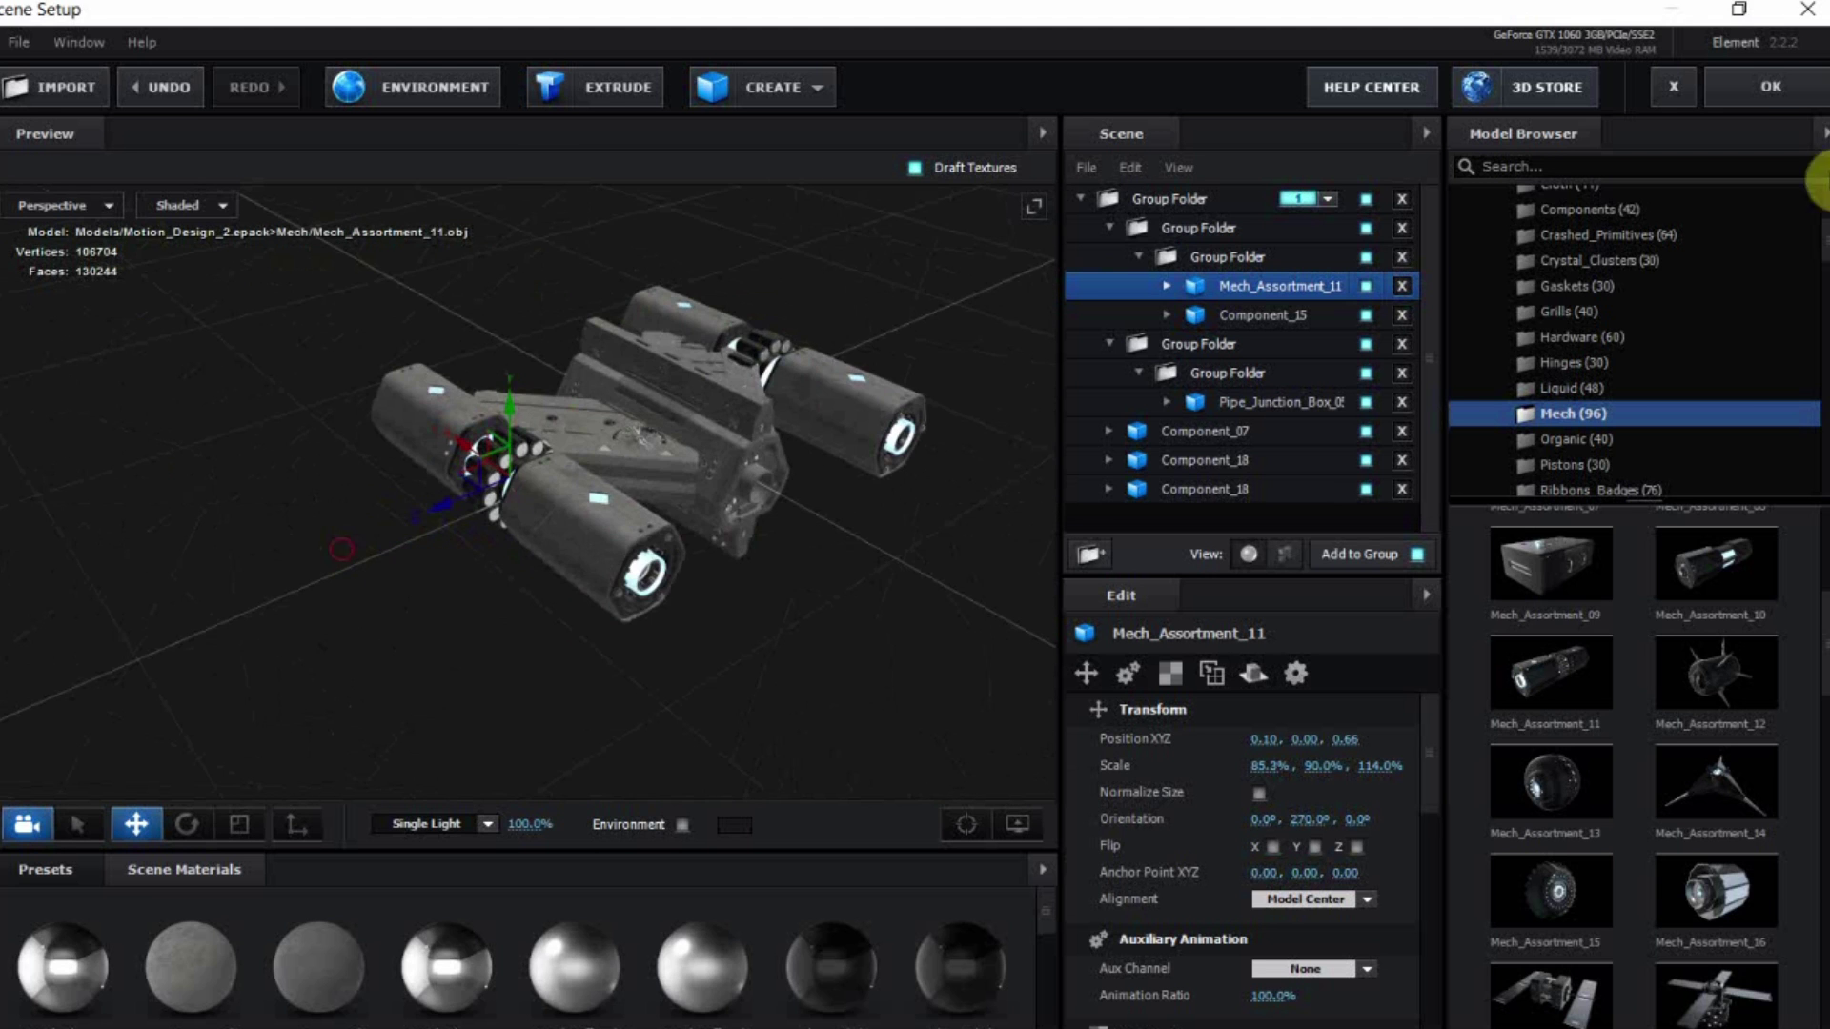
# Accept the finished Element scene and add a two-node camera with the 35mm preset to the composition
pyautogui.click(1770, 86)
pyautogui.click(219, 42)
pyautogui.moveTo(239, 70)
pyautogui.click(763, 164)
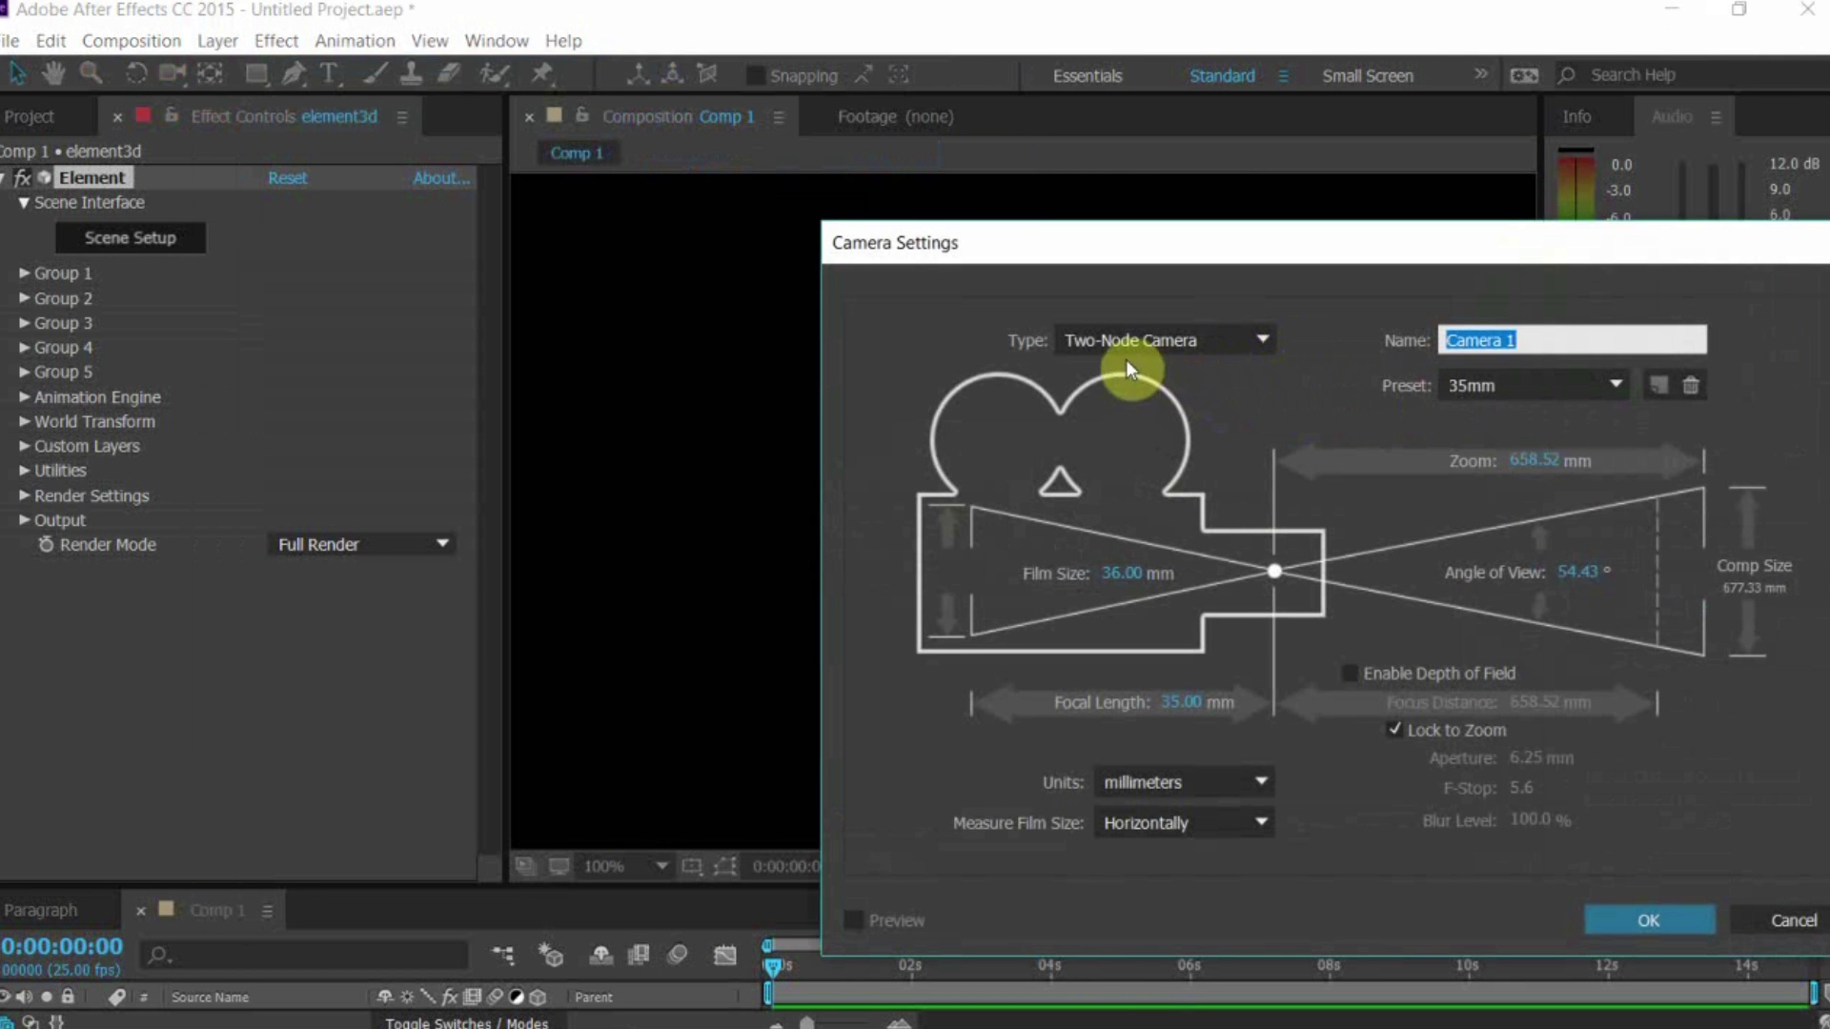
pyautogui.click(1593, 915)
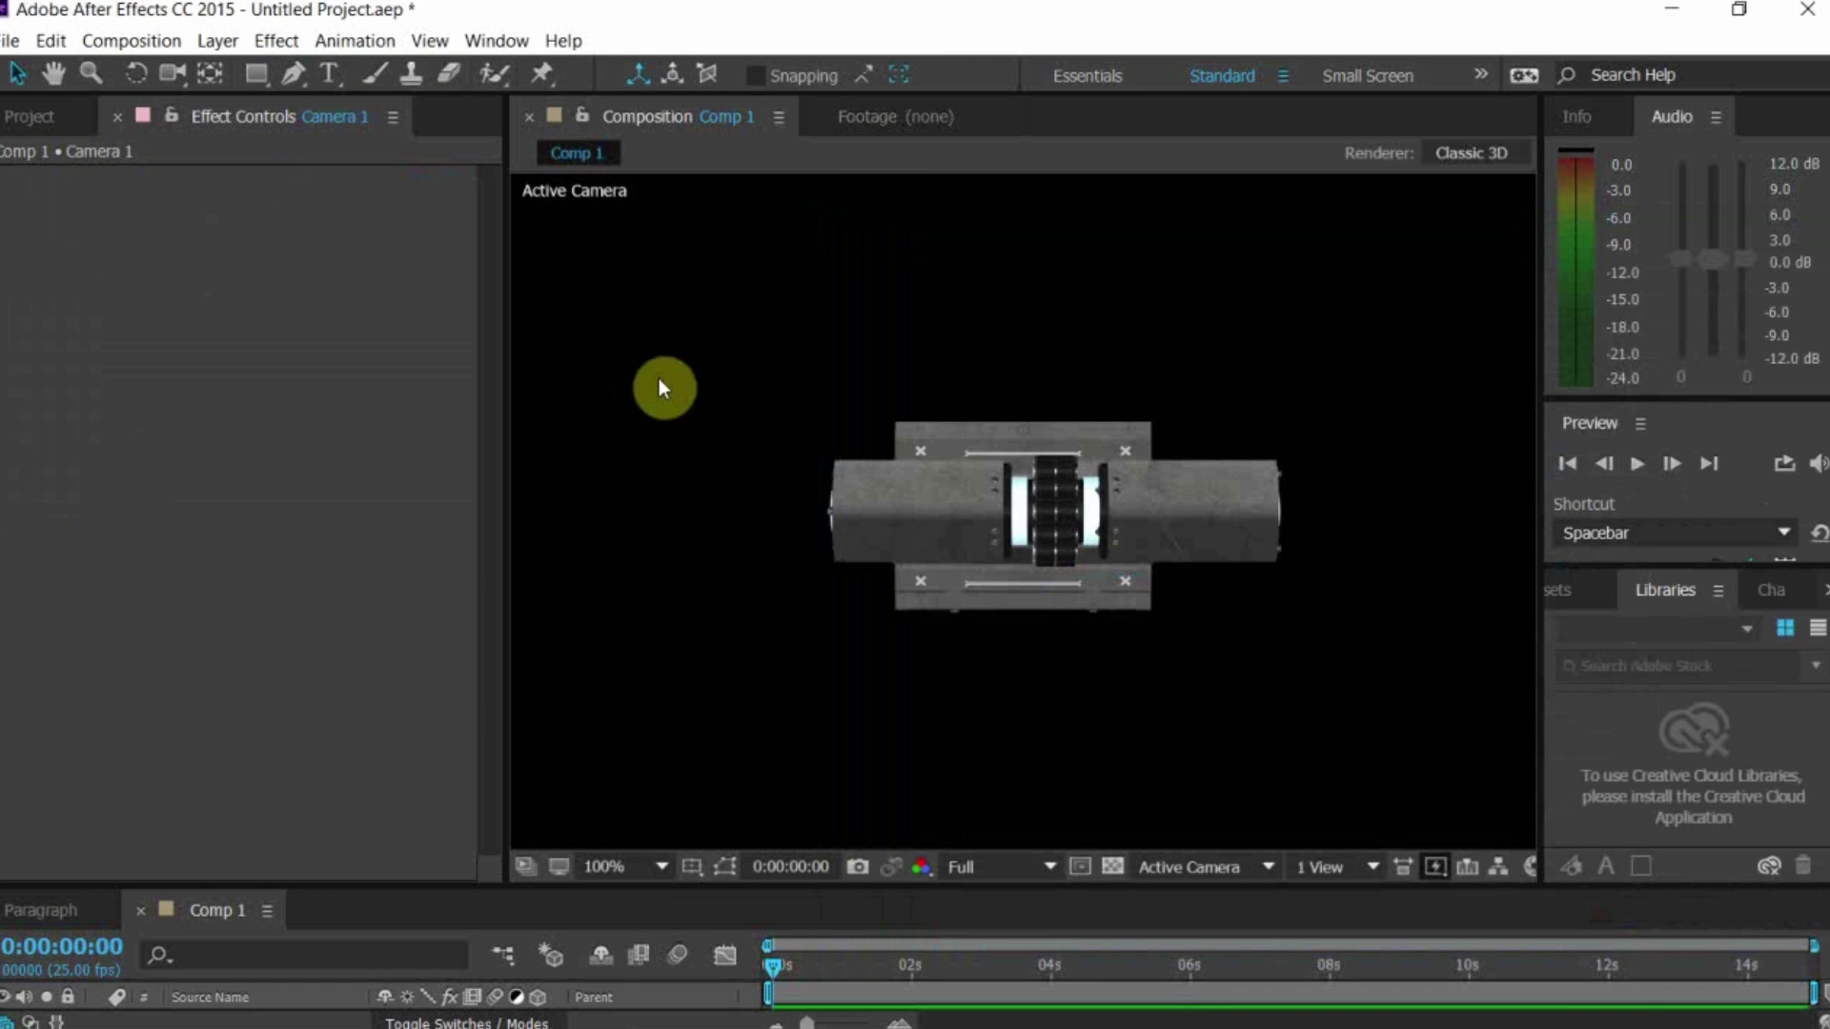
# Orbit the composition camera to a raised three-quarter view that shows the engine ends of the ship
pyautogui.click(180, 76)
pyautogui.moveTo(1295, 620); pyautogui.dragTo(1033, 744)
pyautogui.moveTo(926, 572); pyautogui.dragTo(715, 543)
pyautogui.moveTo(969, 638); pyautogui.dragTo(577, 717)
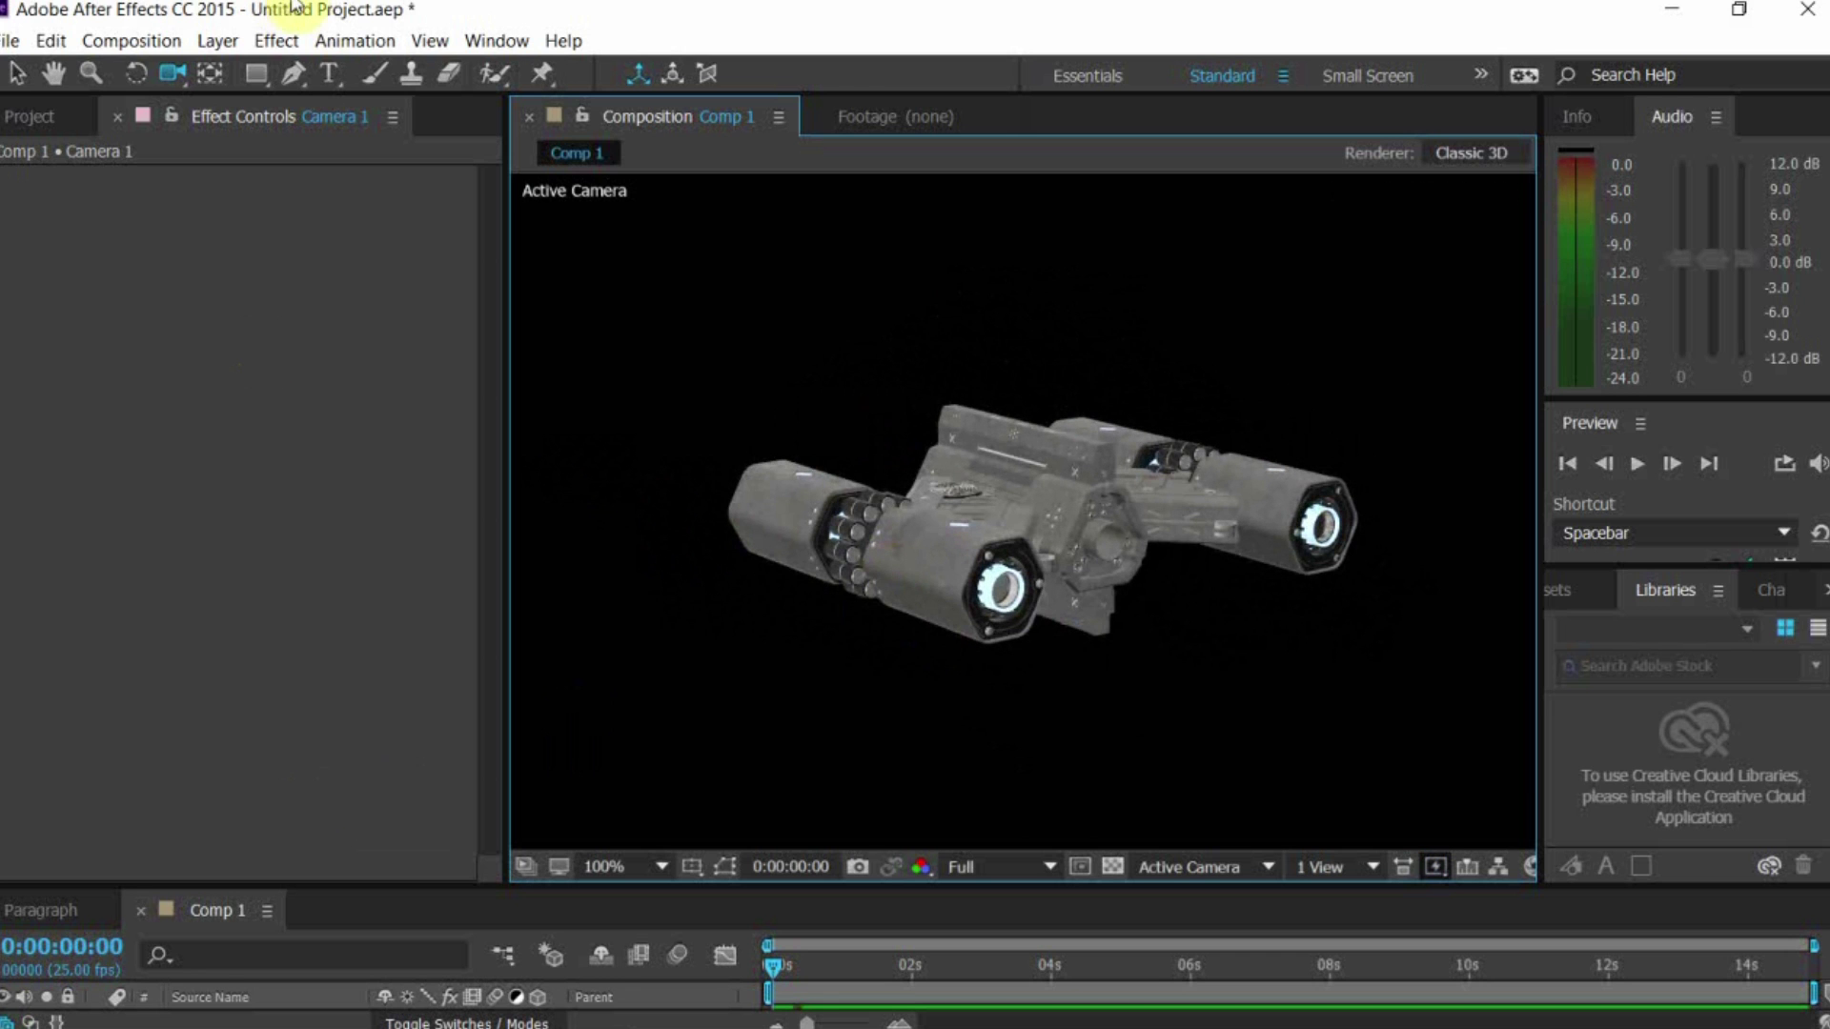
pyautogui.click(17, 73)
# Enable ambient occlusion in the element3d layer's render settings and set the SSAO intensity to 50
pyautogui.moveTo(1080, 893); pyautogui.dragTo(1080, 783)
pyautogui.click(307, 935)
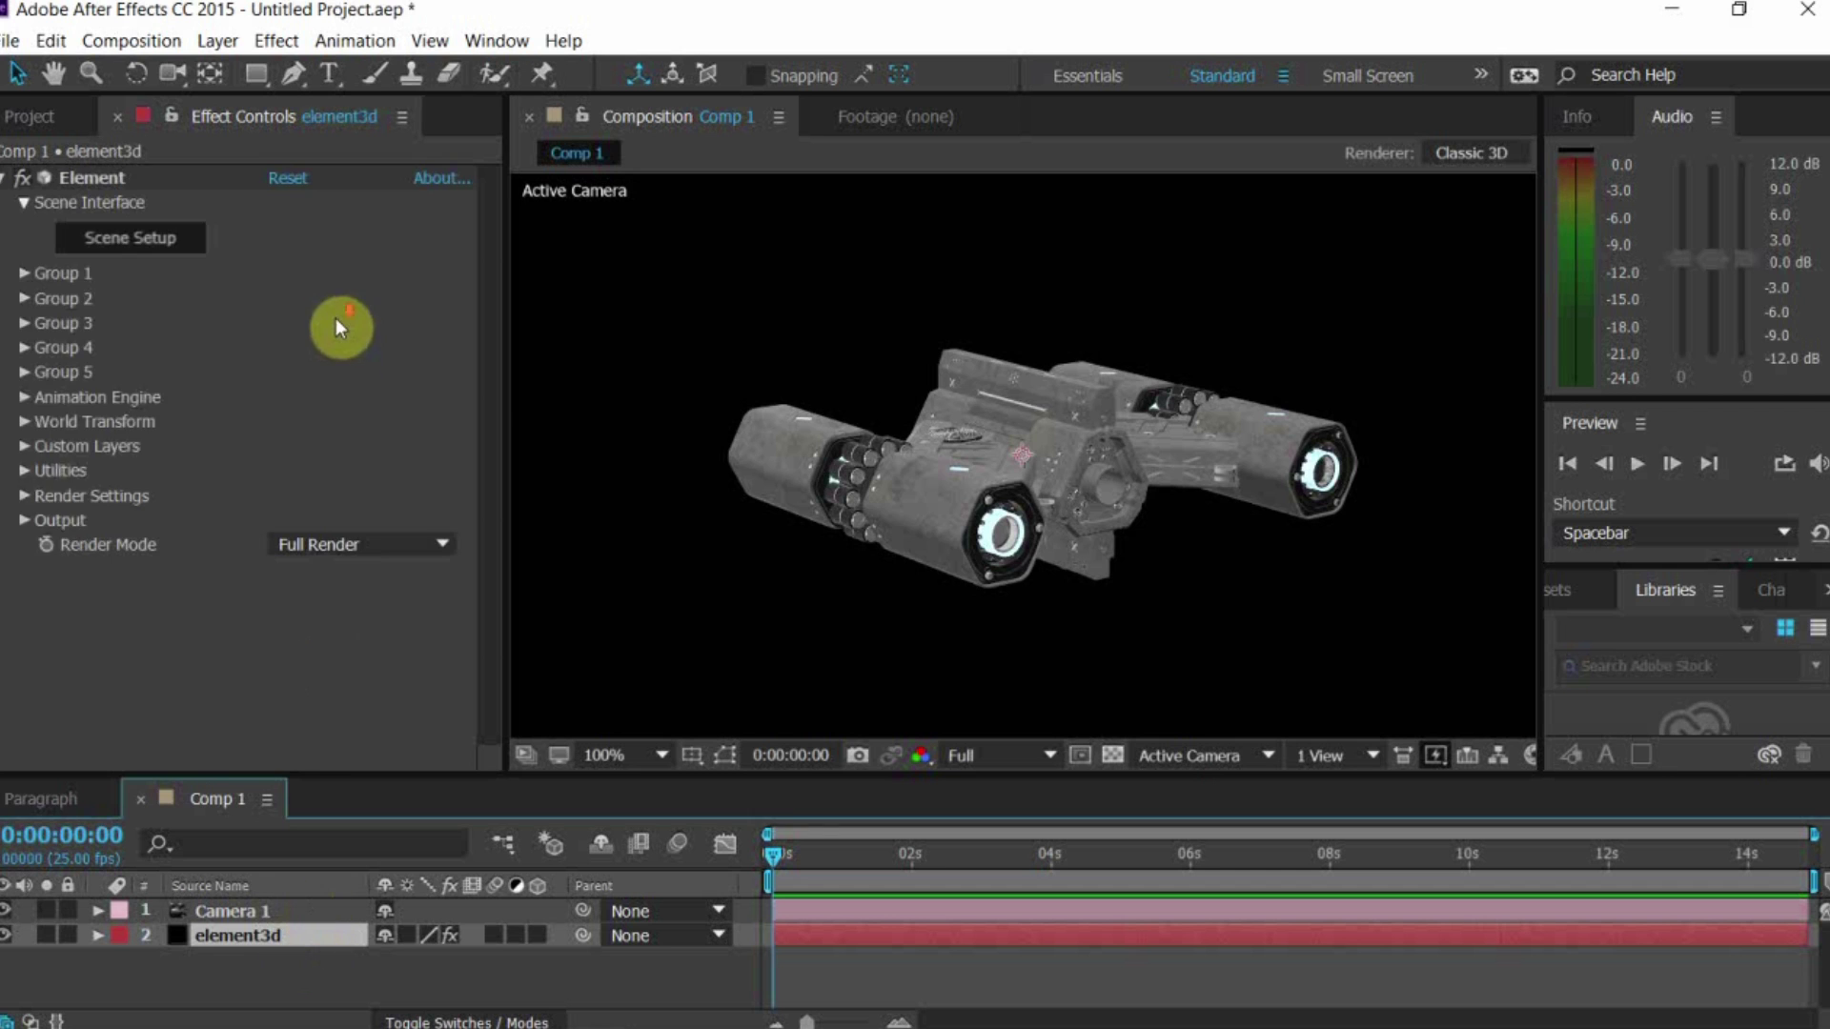
pyautogui.click(36, 495)
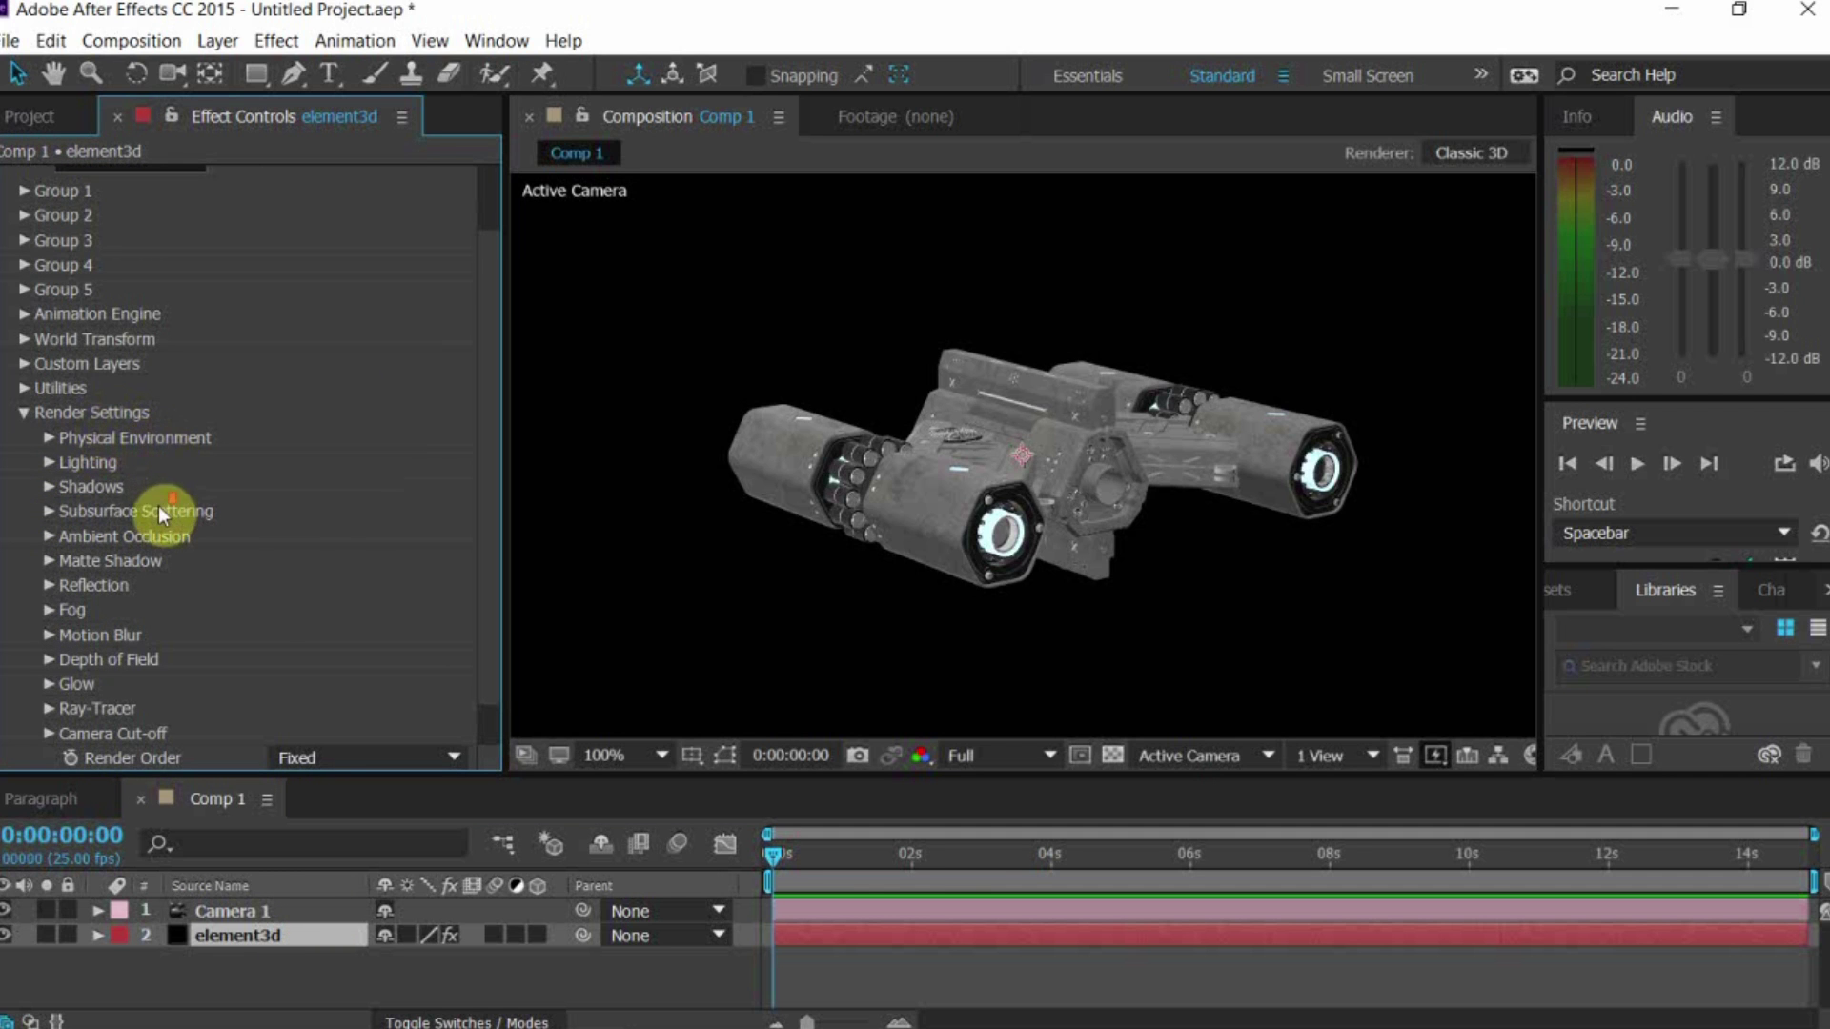
pyautogui.scroll(-2, 158, 505)
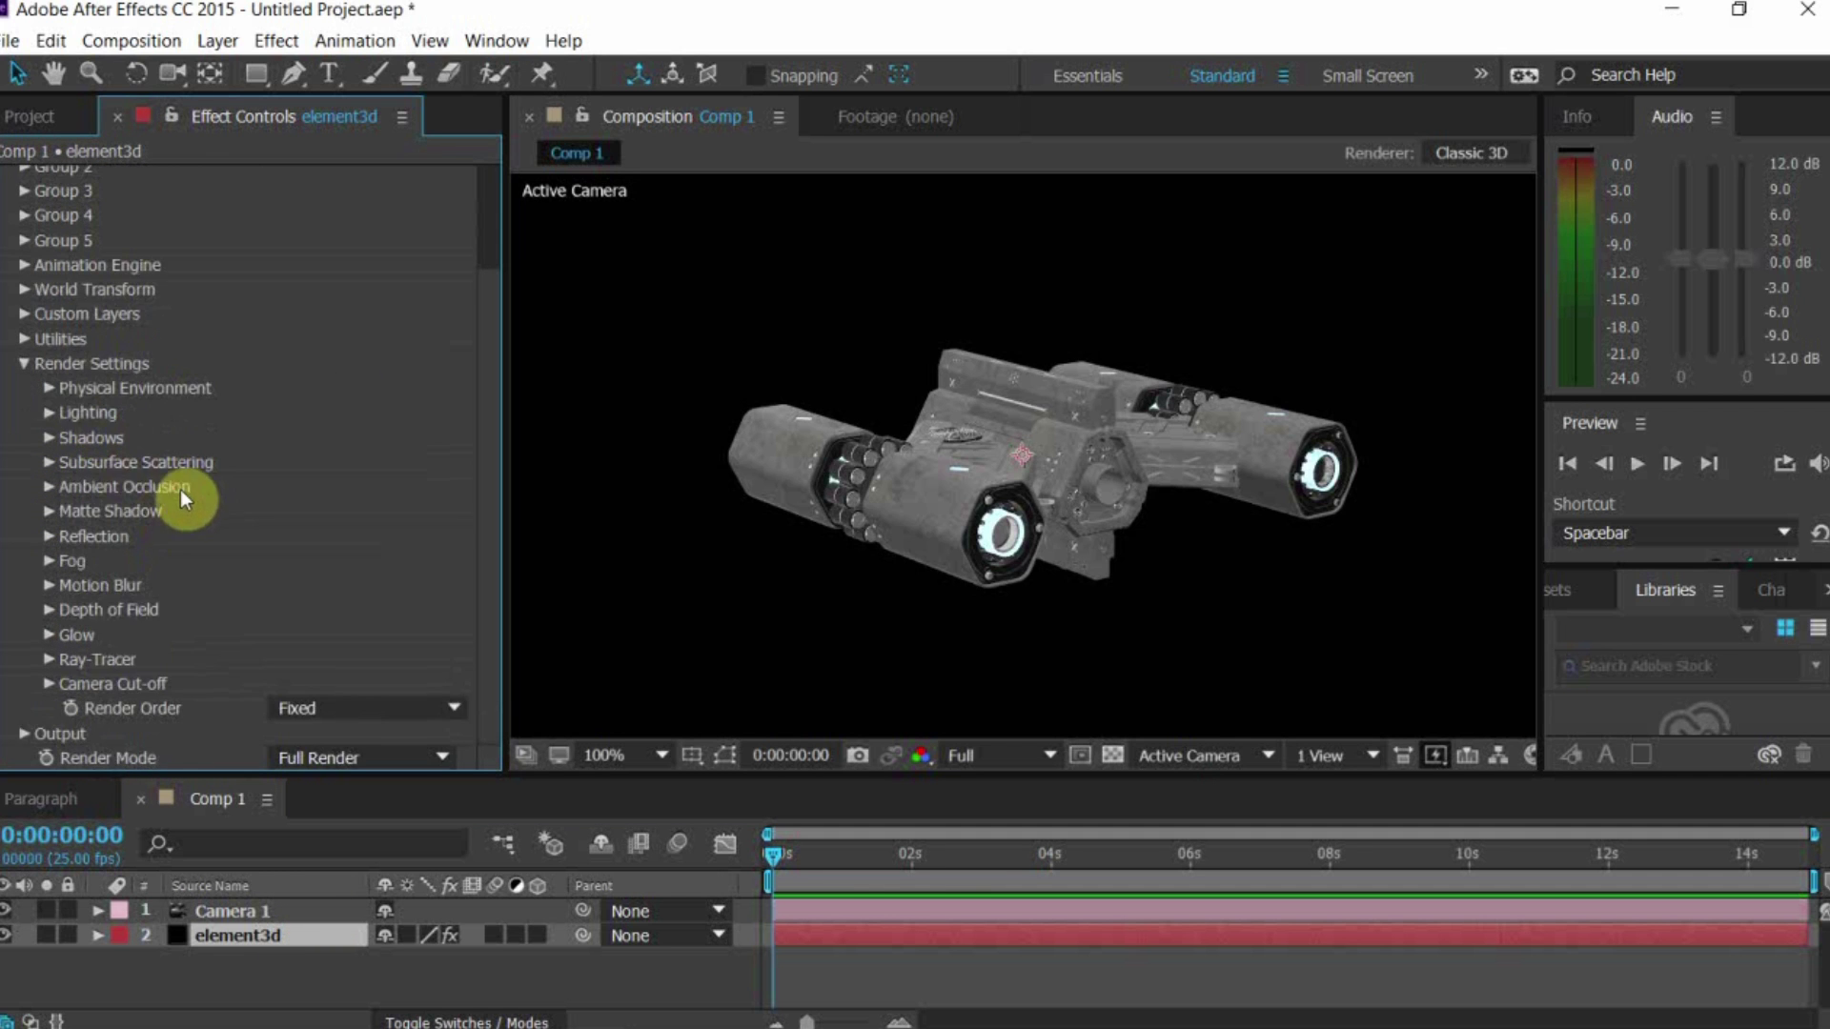
pyautogui.click(47, 488)
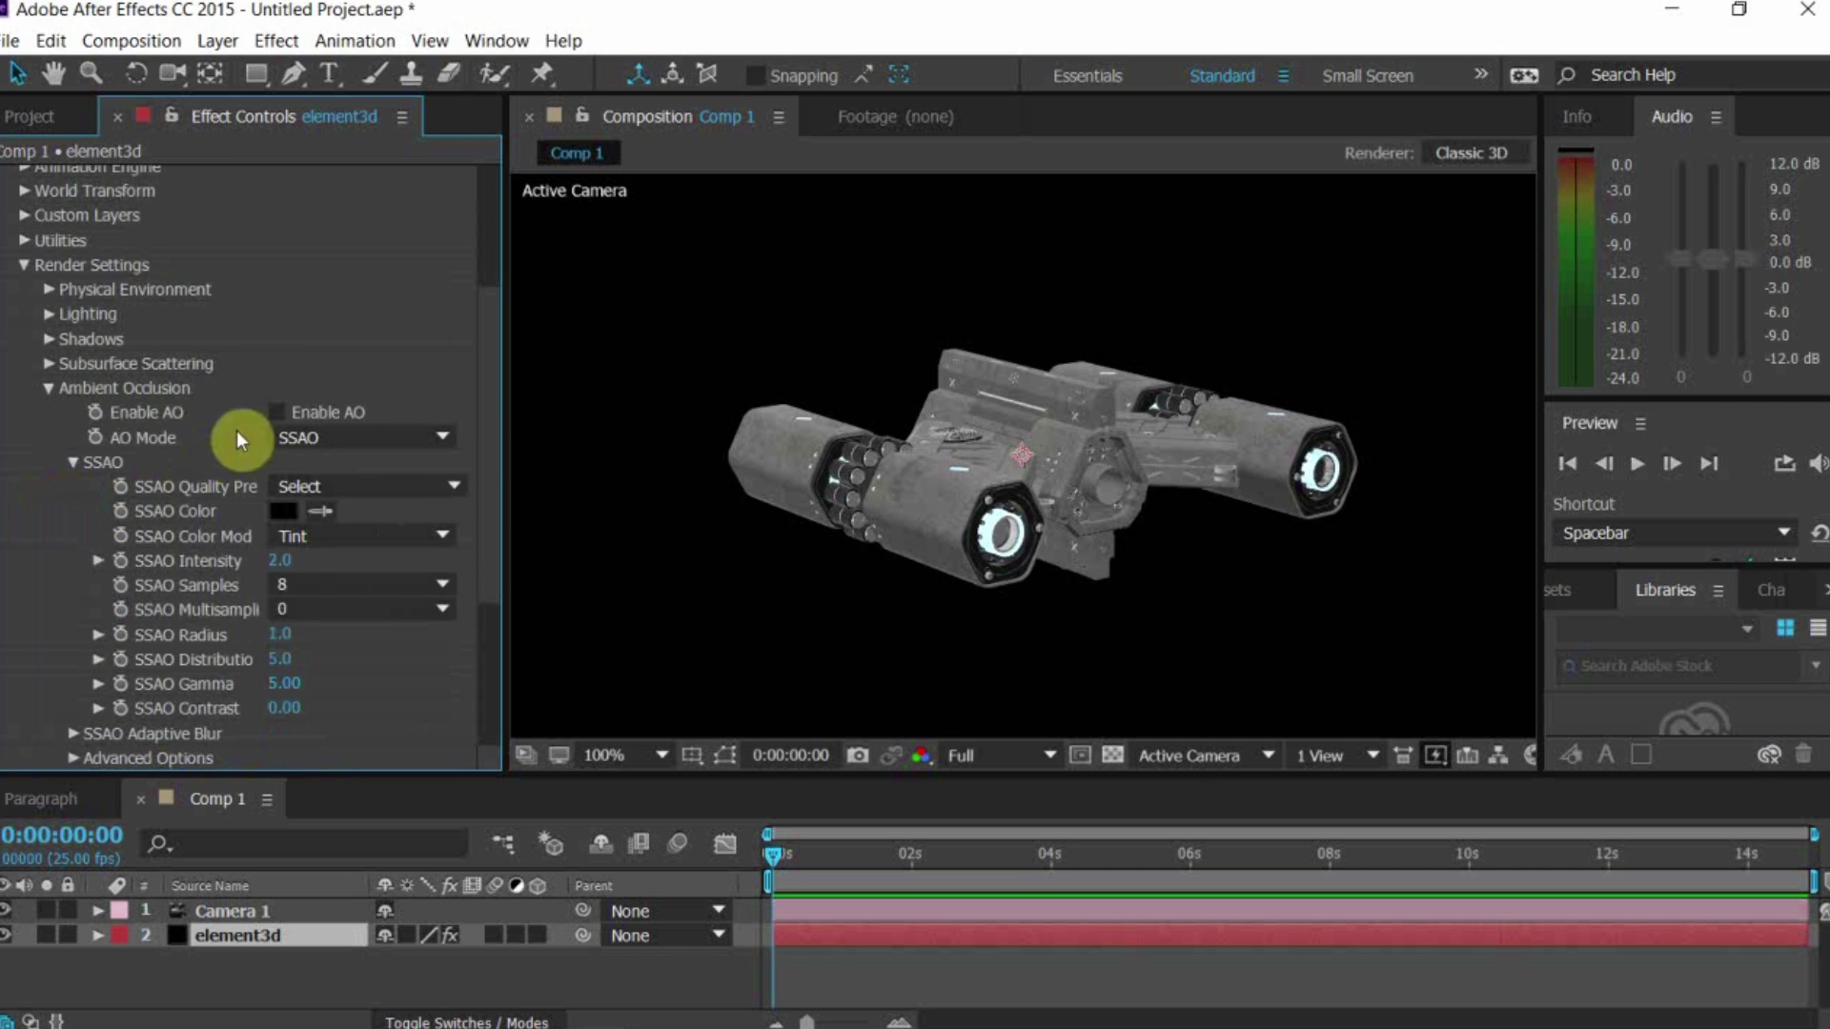
pyautogui.click(282, 561)
pyautogui.write('7')
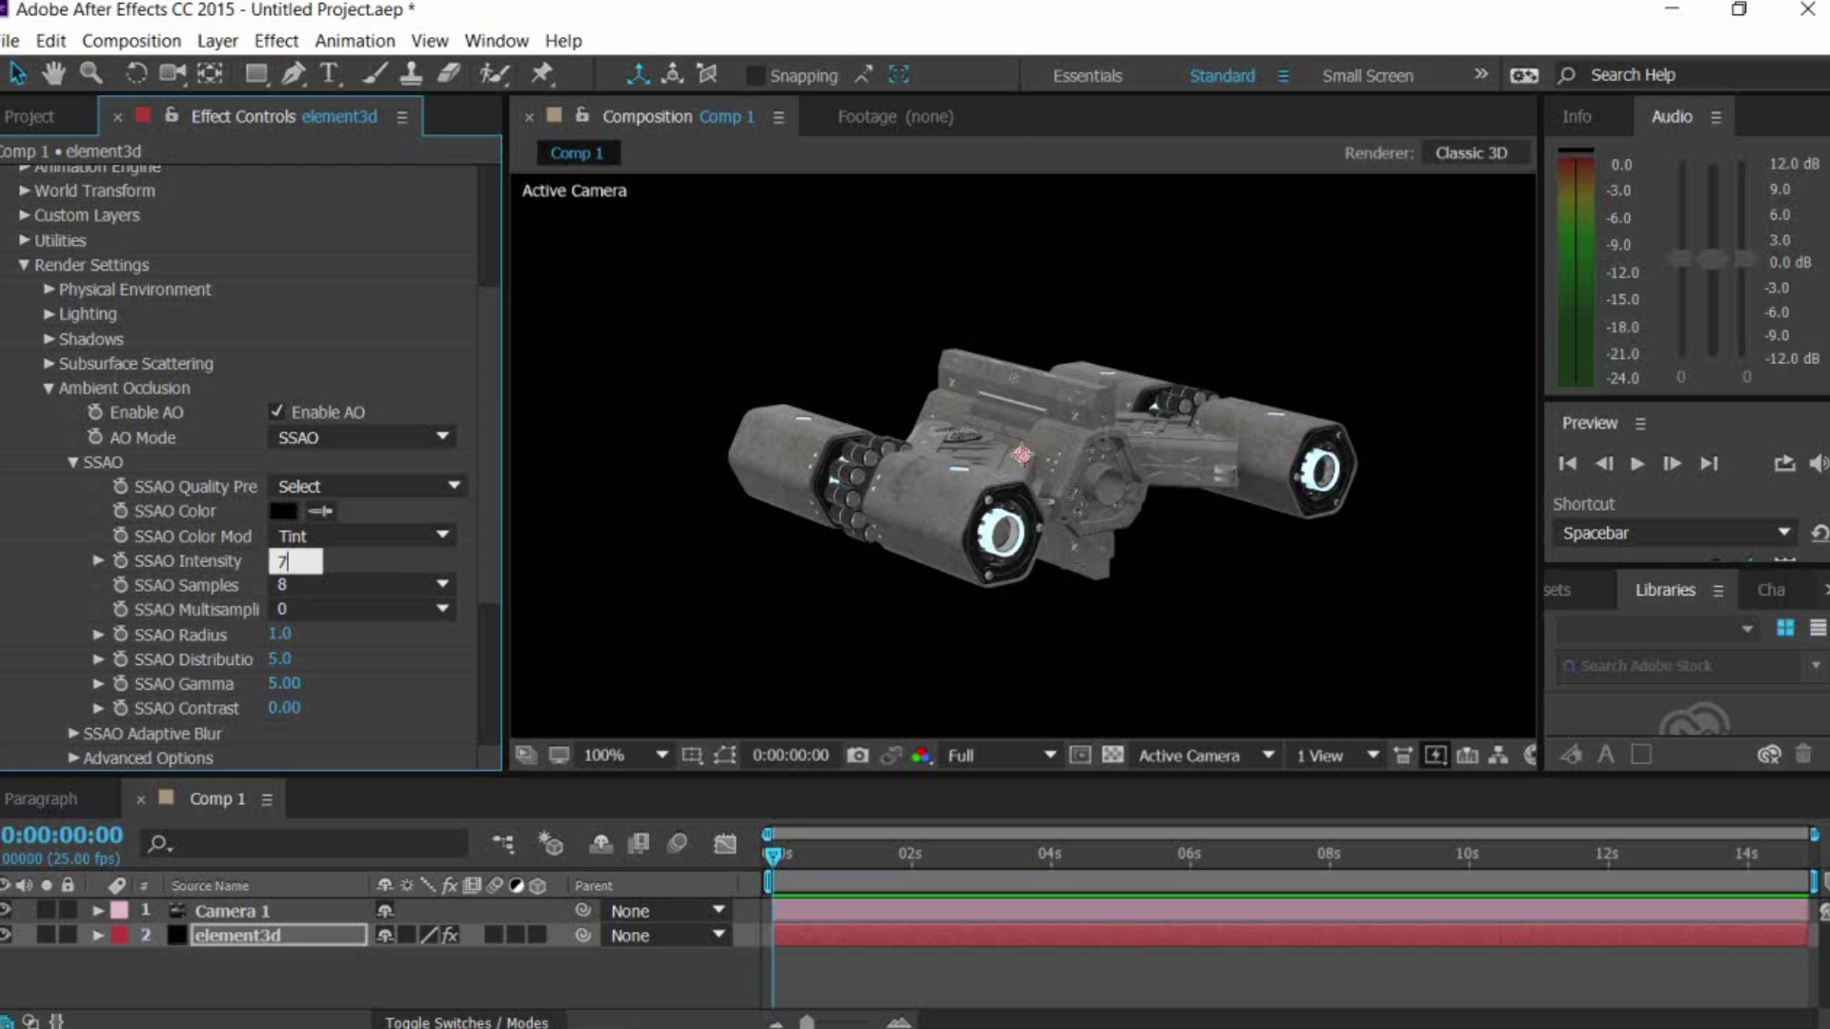
pyautogui.write('0')
pyautogui.press('Return')
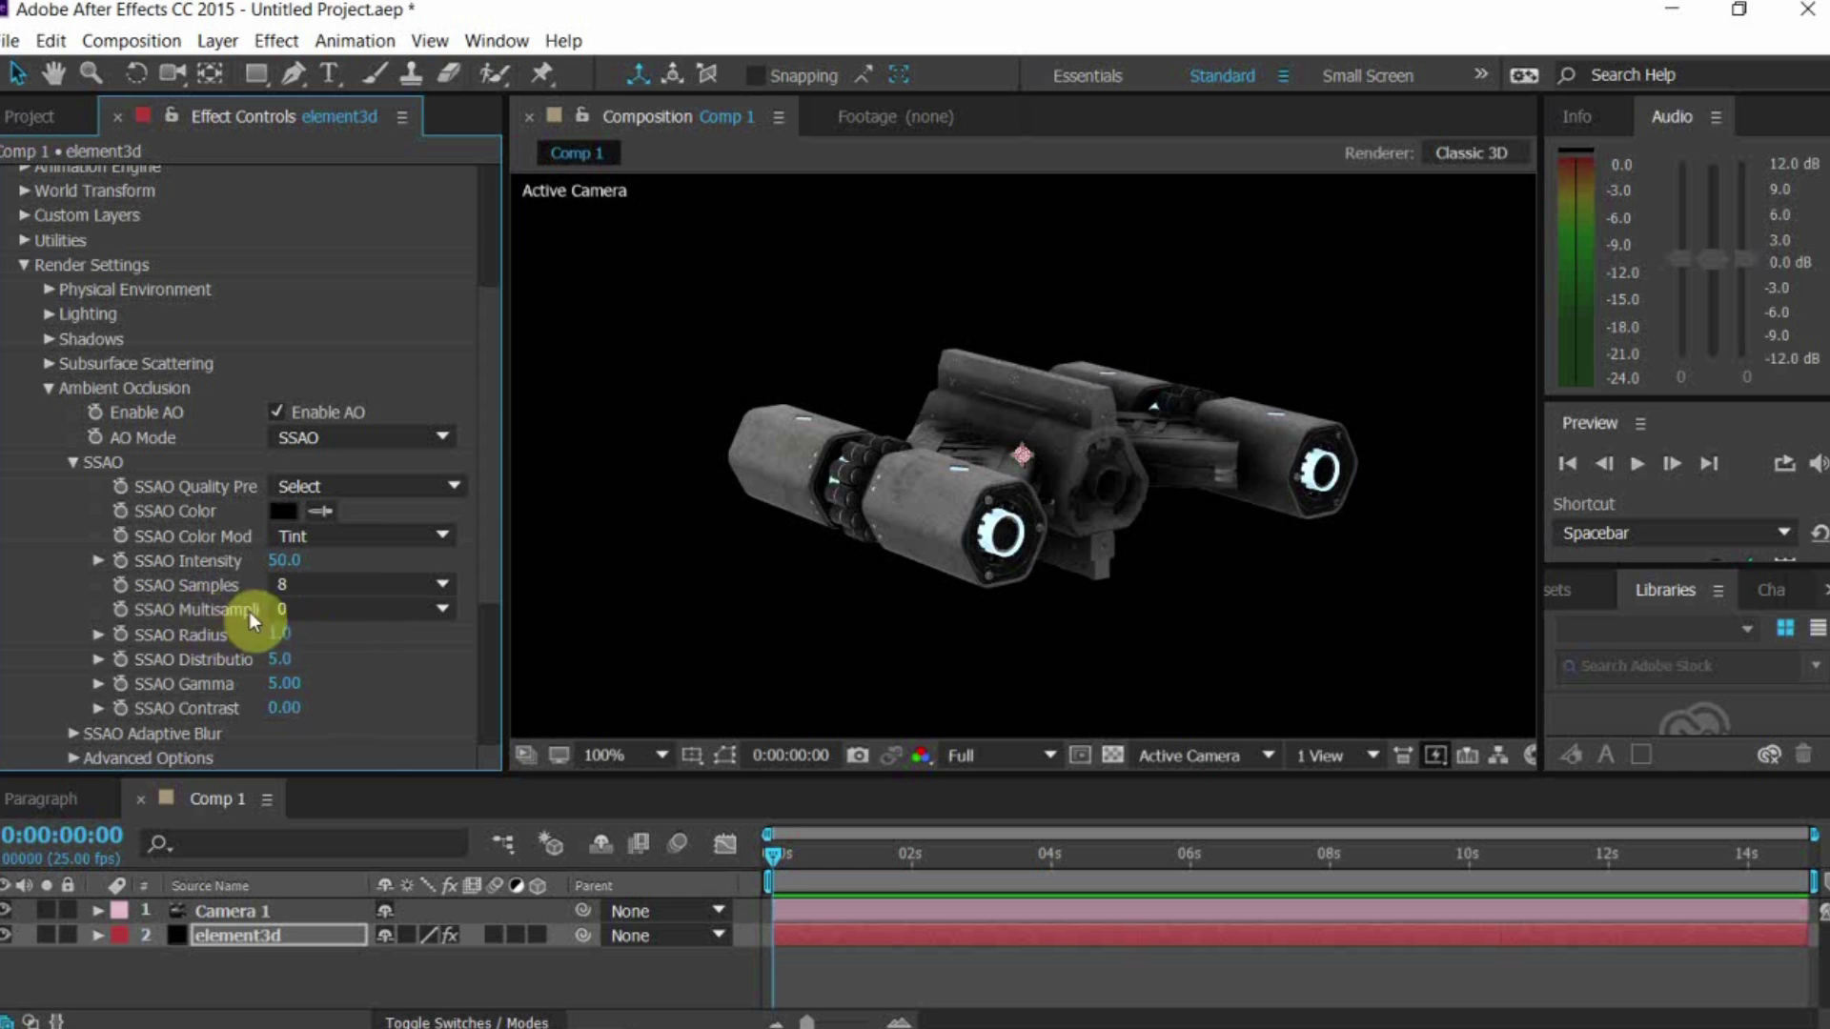
# Set SSAO multisampling to 4 and raise the SSAO contrast to about 0.40
pyautogui.click(311, 618)
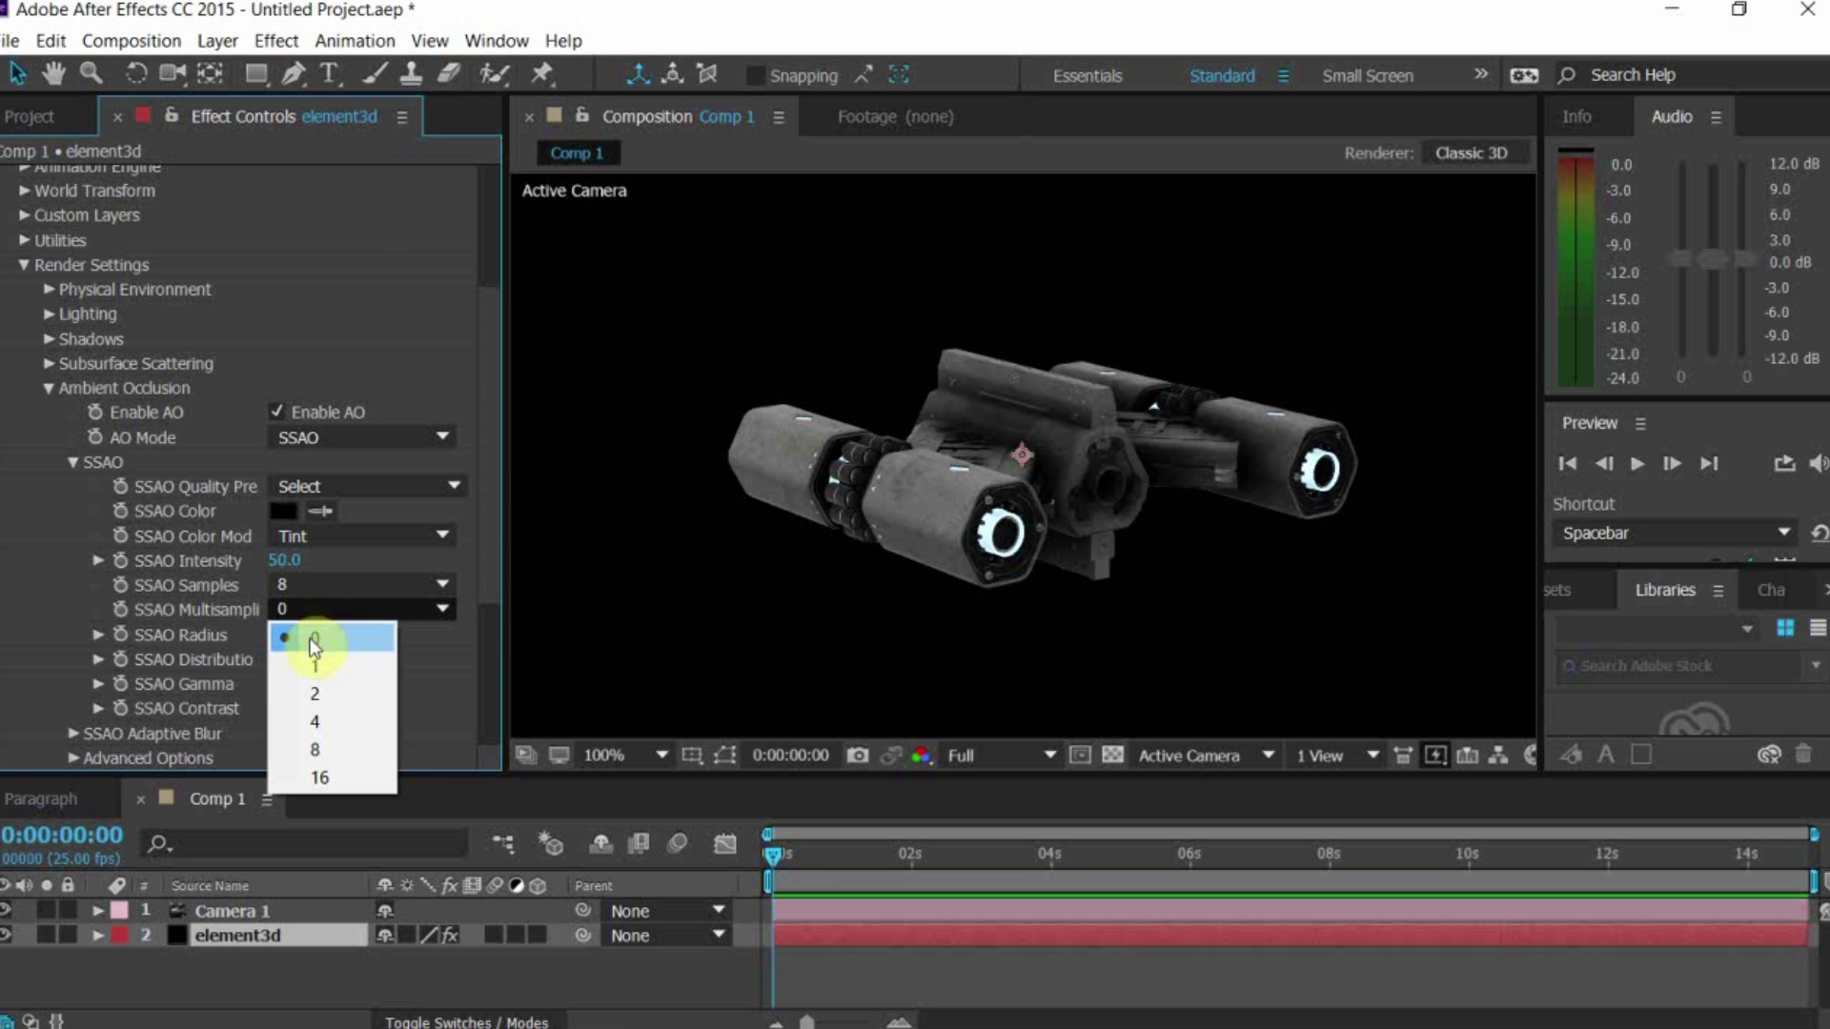
pyautogui.click(315, 721)
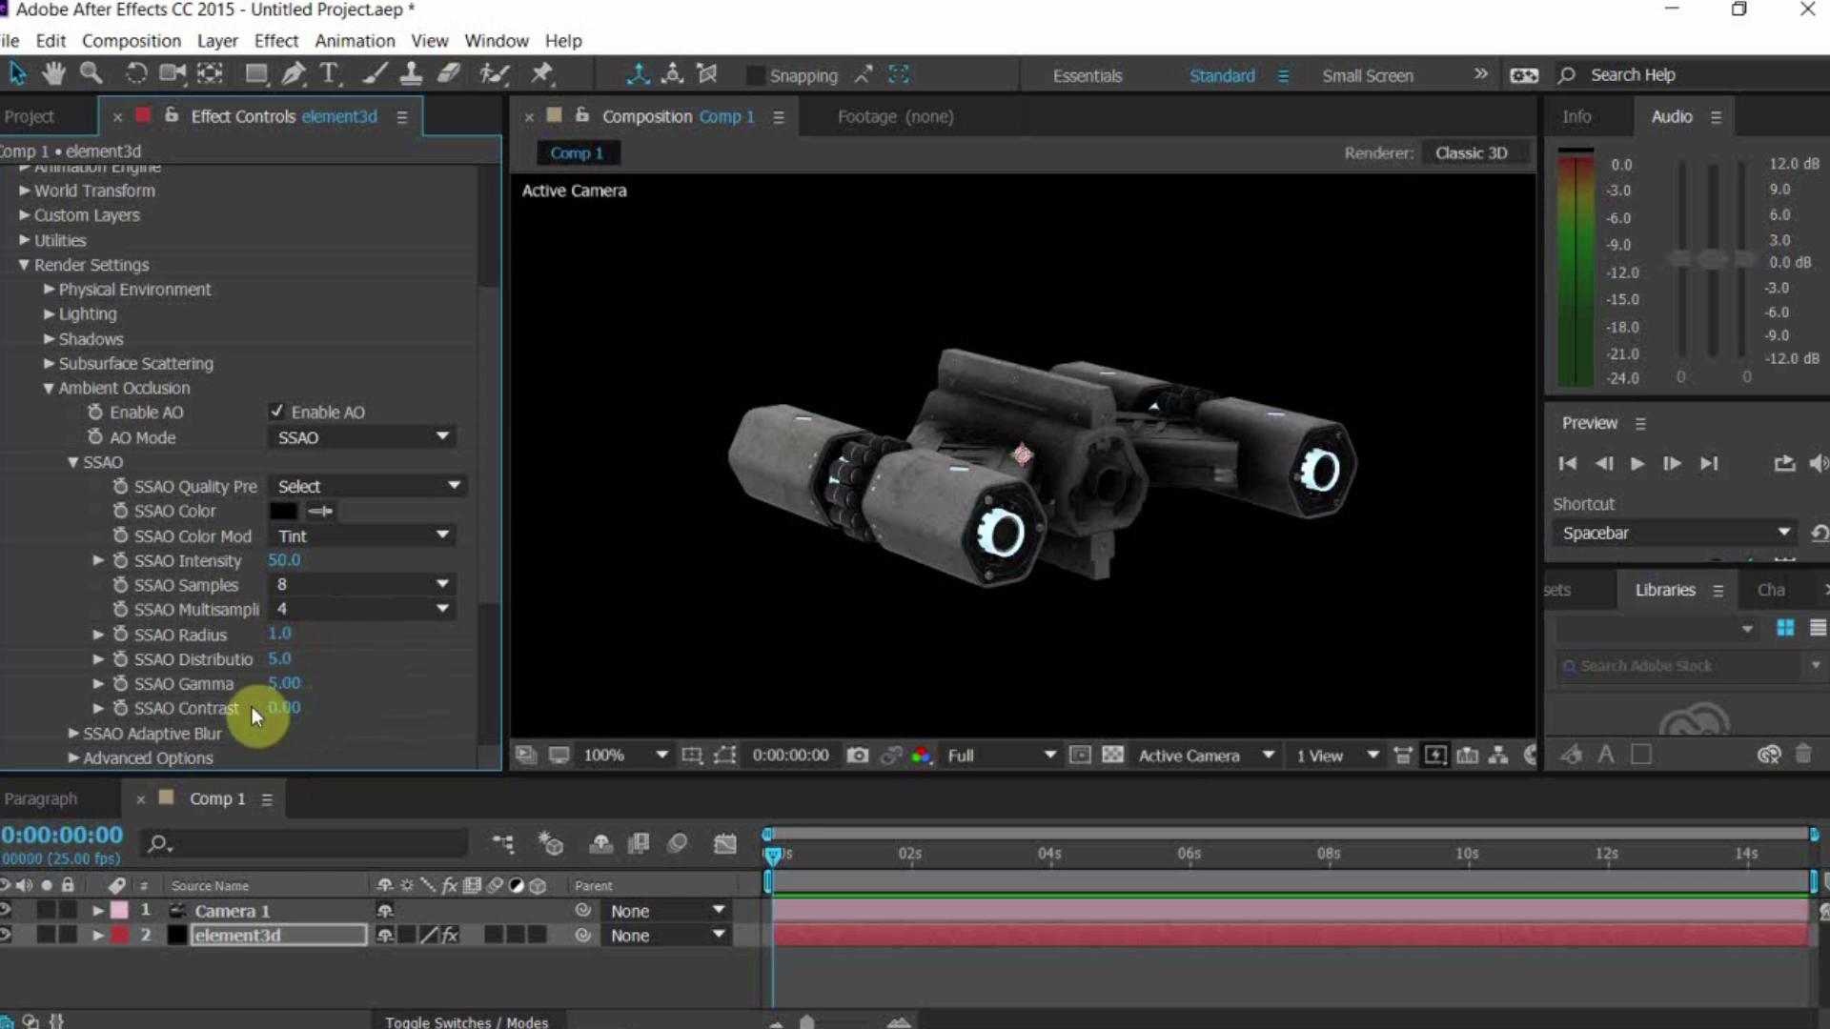
pyautogui.moveTo(292, 709); pyautogui.dragTo(347, 707)
# In the SSAO adaptive blur settings, set mask multisampling to 2 and the darken pass to about 0.18
pyautogui.scroll(-2, 351, 711)
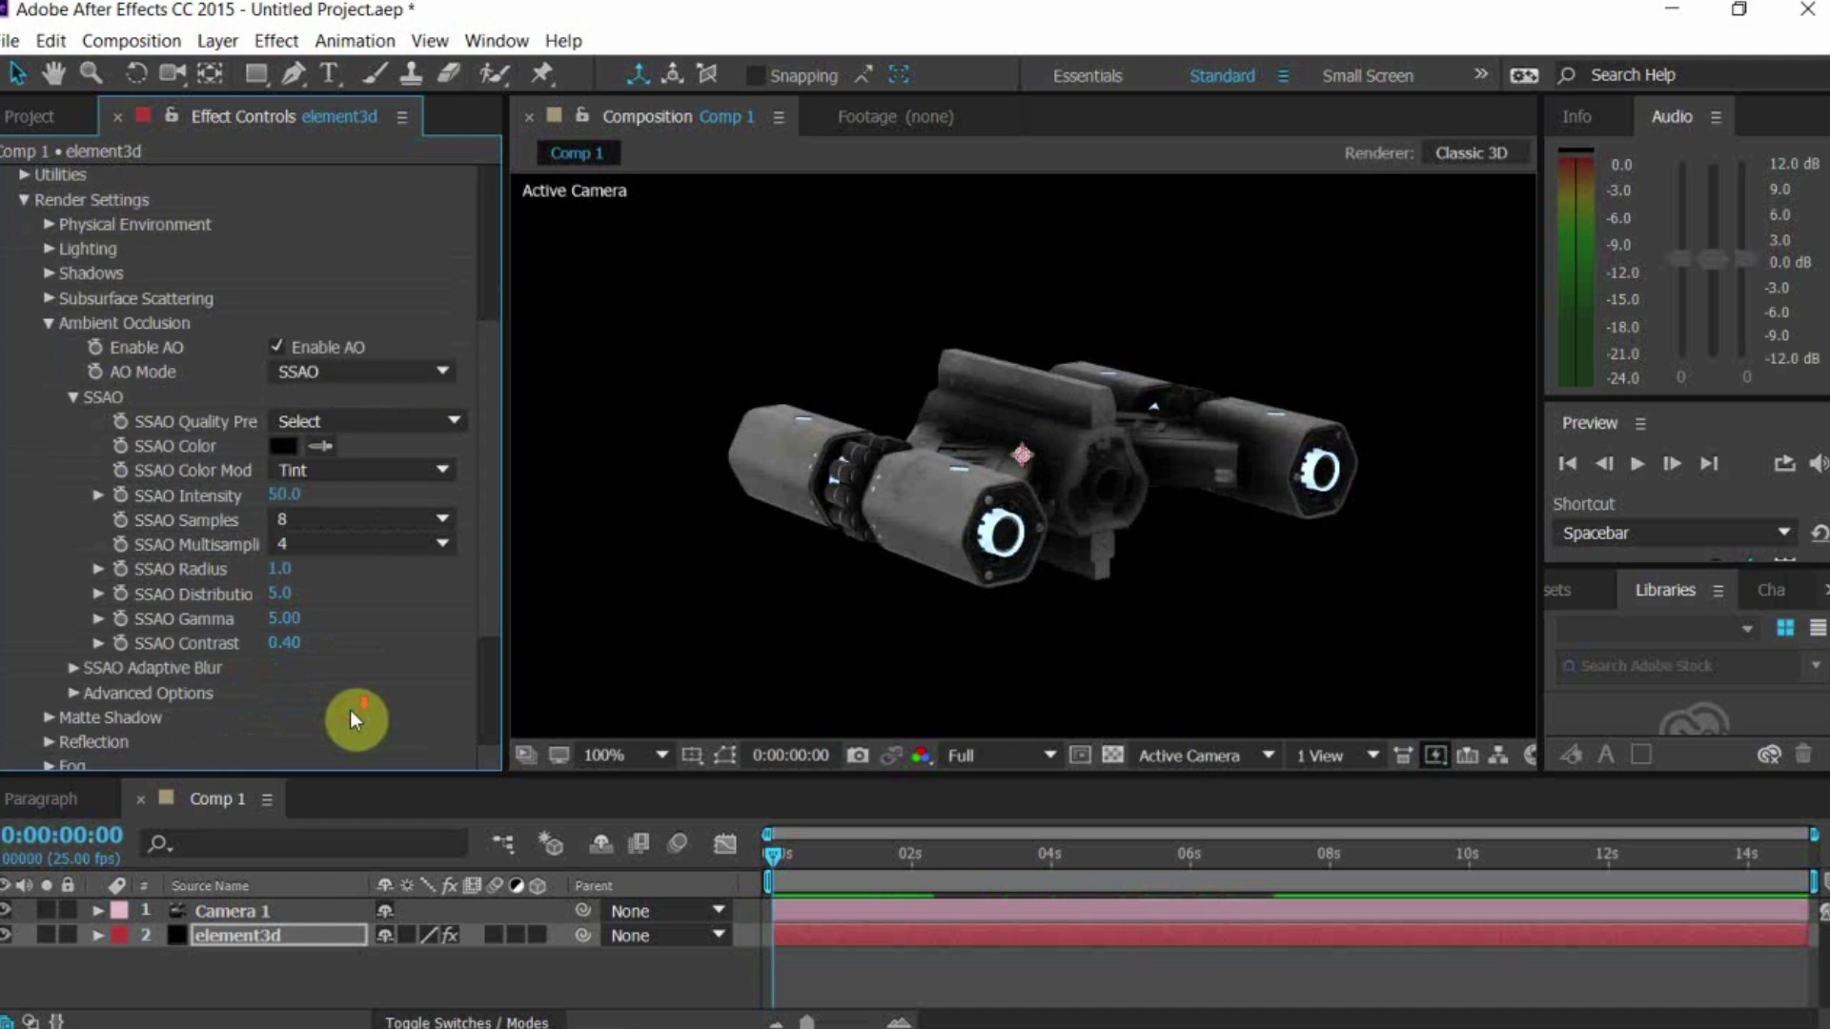
pyautogui.click(76, 667)
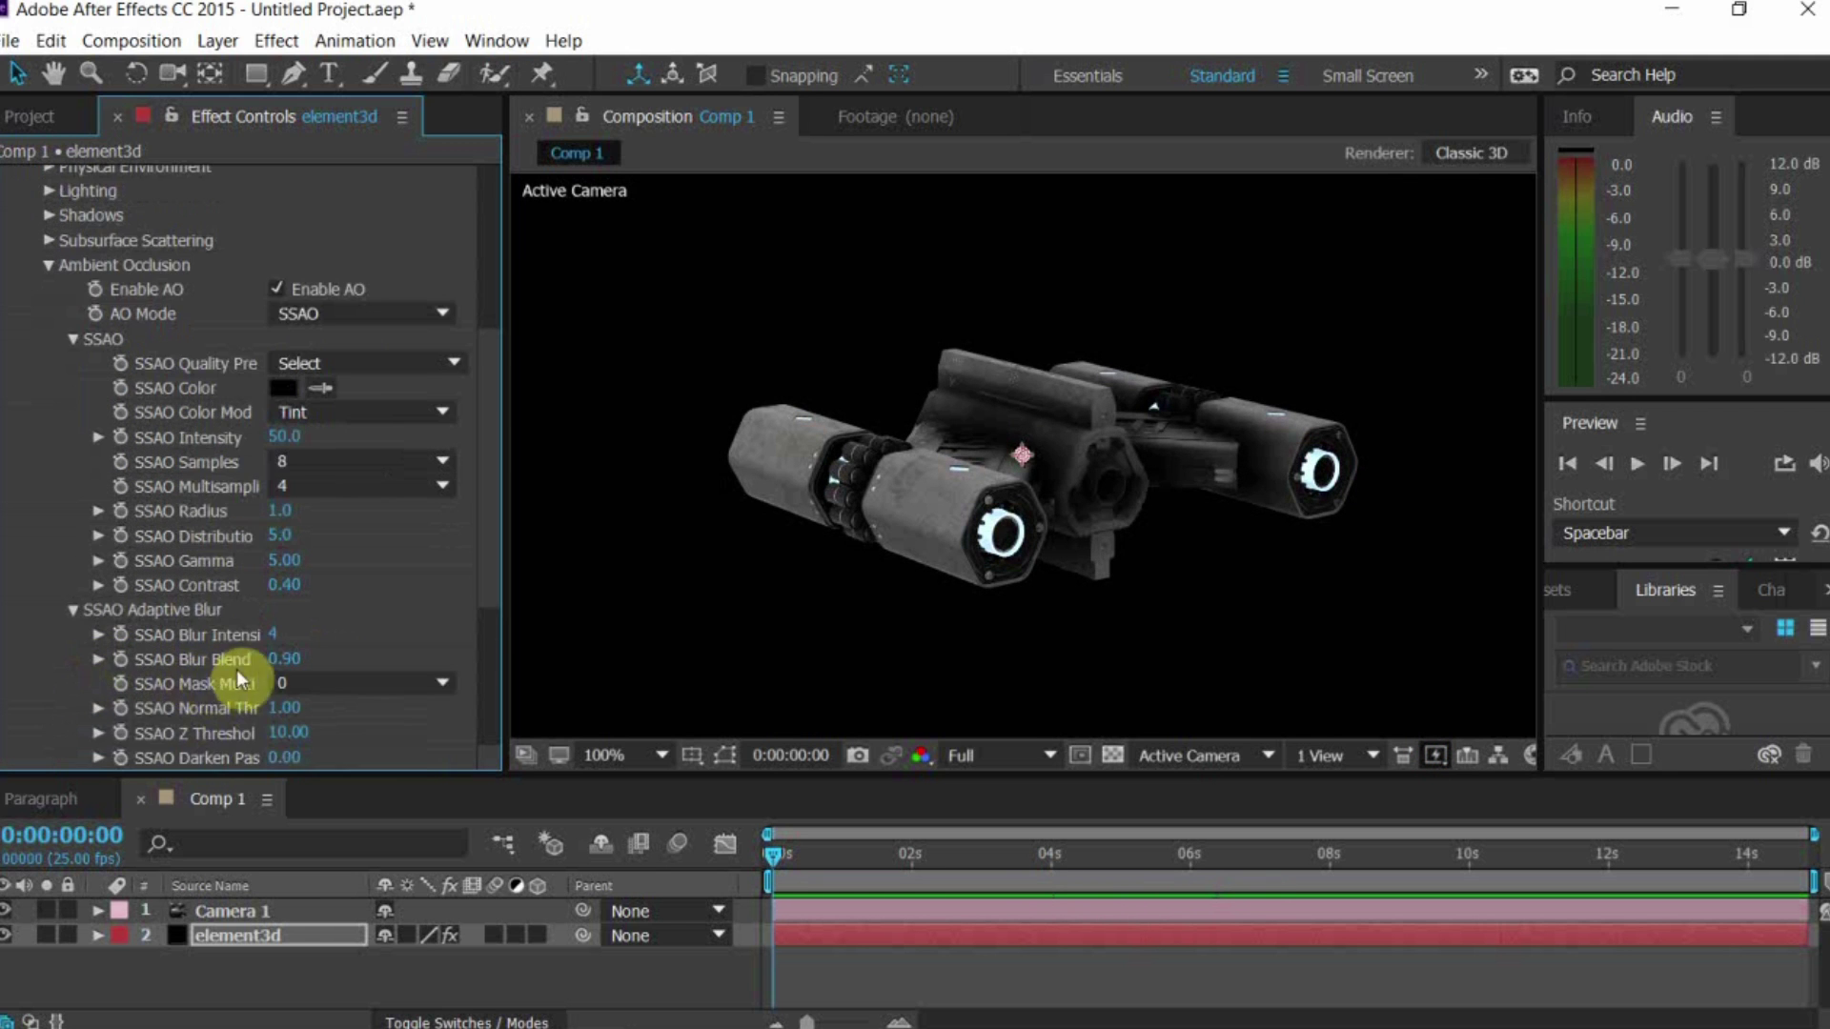
pyautogui.scroll(-4, 328, 694)
pyautogui.click(328, 621)
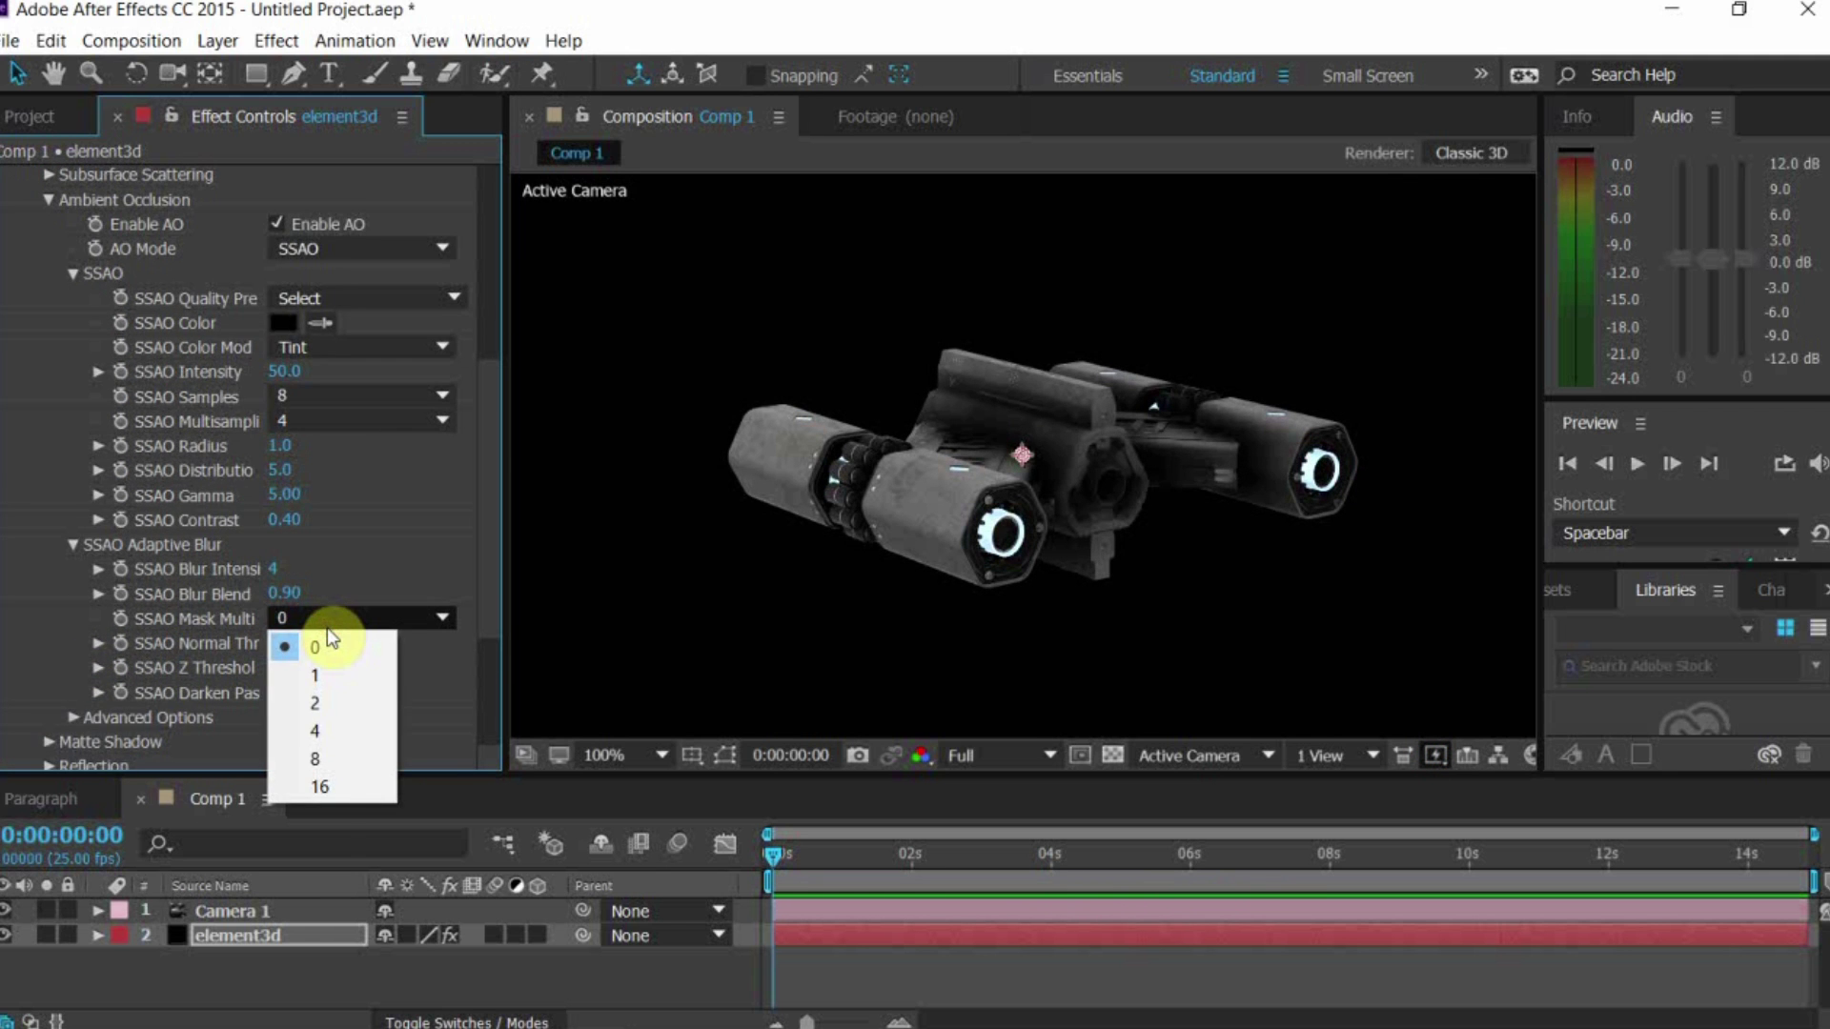
pyautogui.click(322, 700)
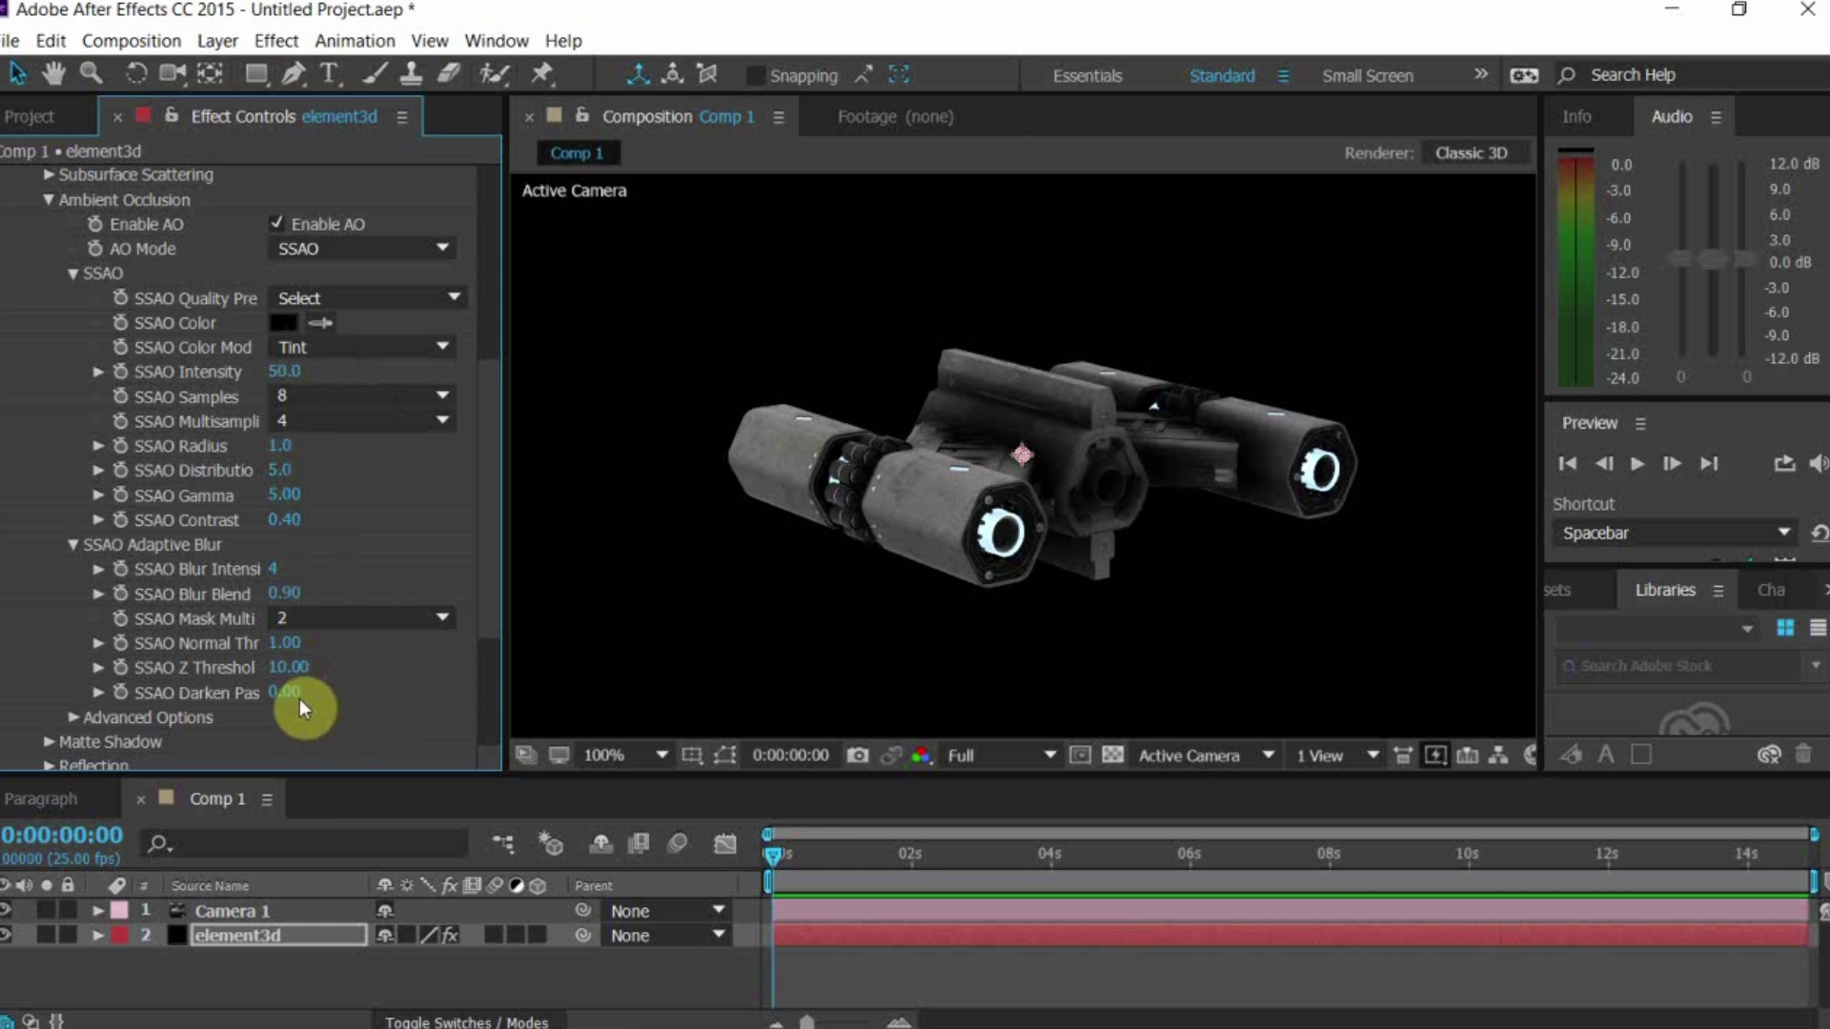
pyautogui.moveTo(287, 703); pyautogui.dragTo(312, 703)
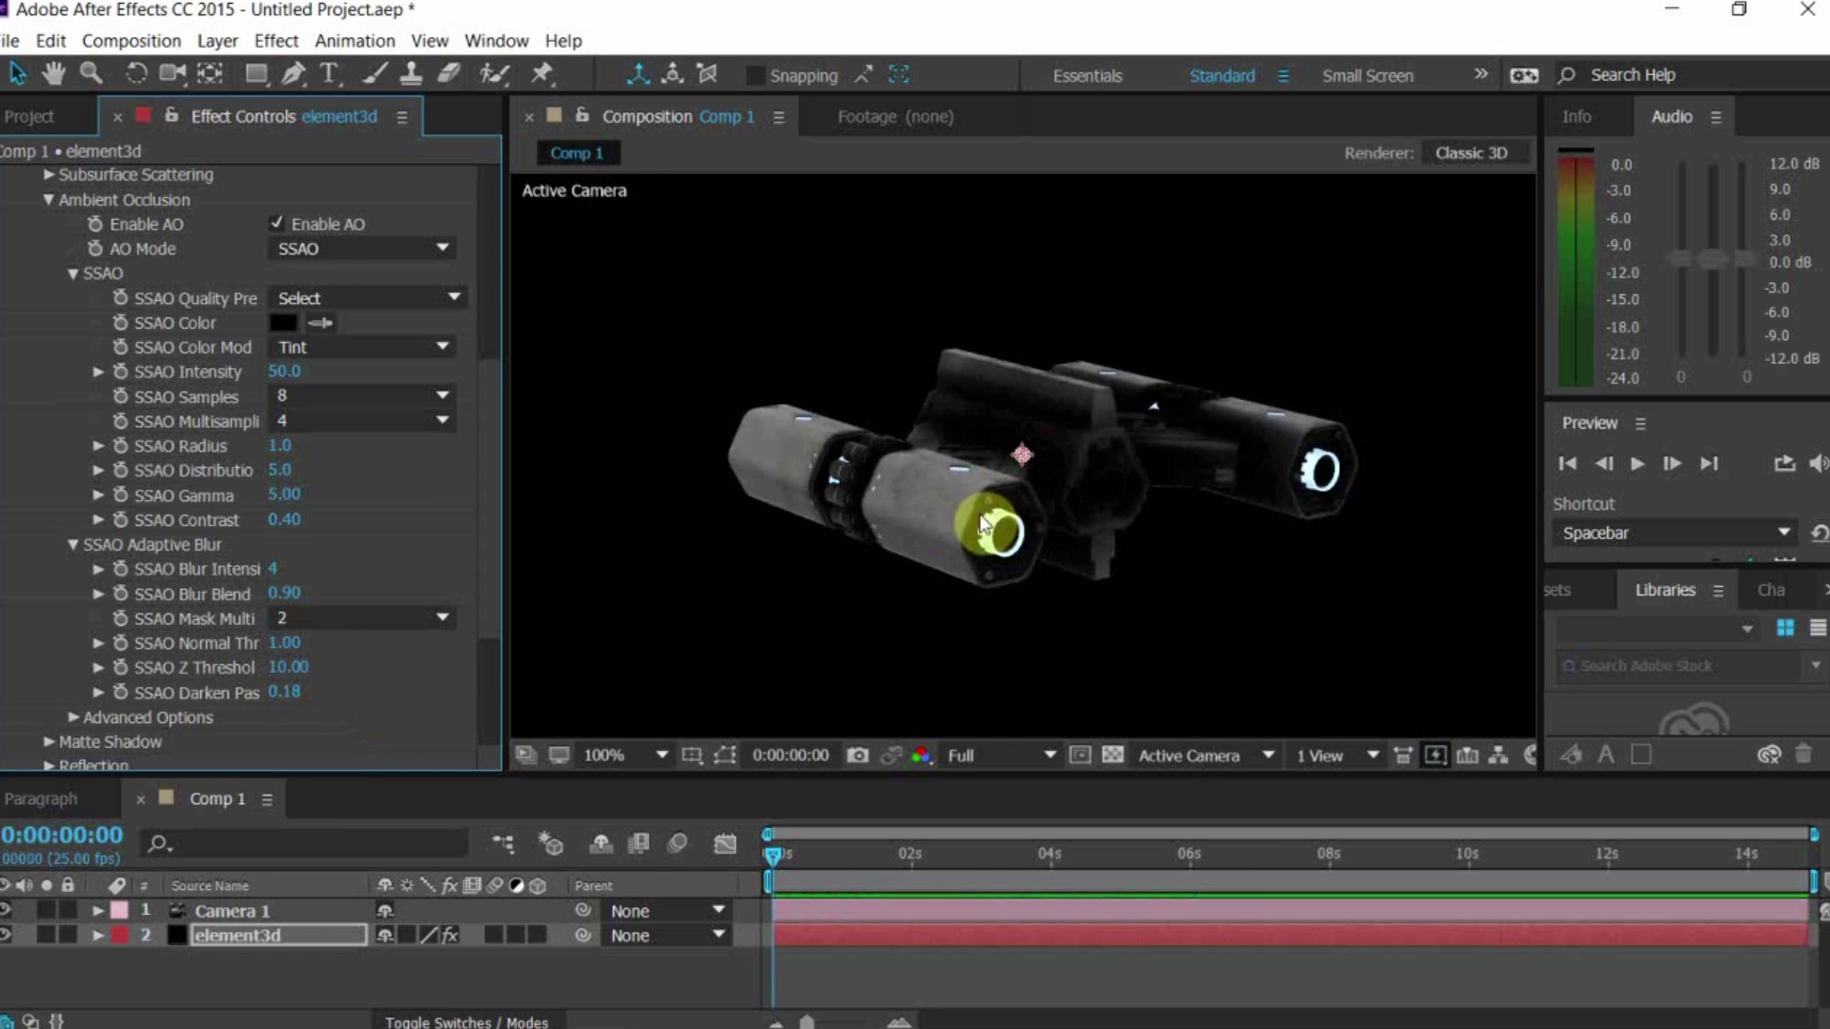
# Orbit the camera around the ship, lowering the SSAO darken pass to about 0.06 and SSAO contrast to about 0.29
pyautogui.click(171, 75)
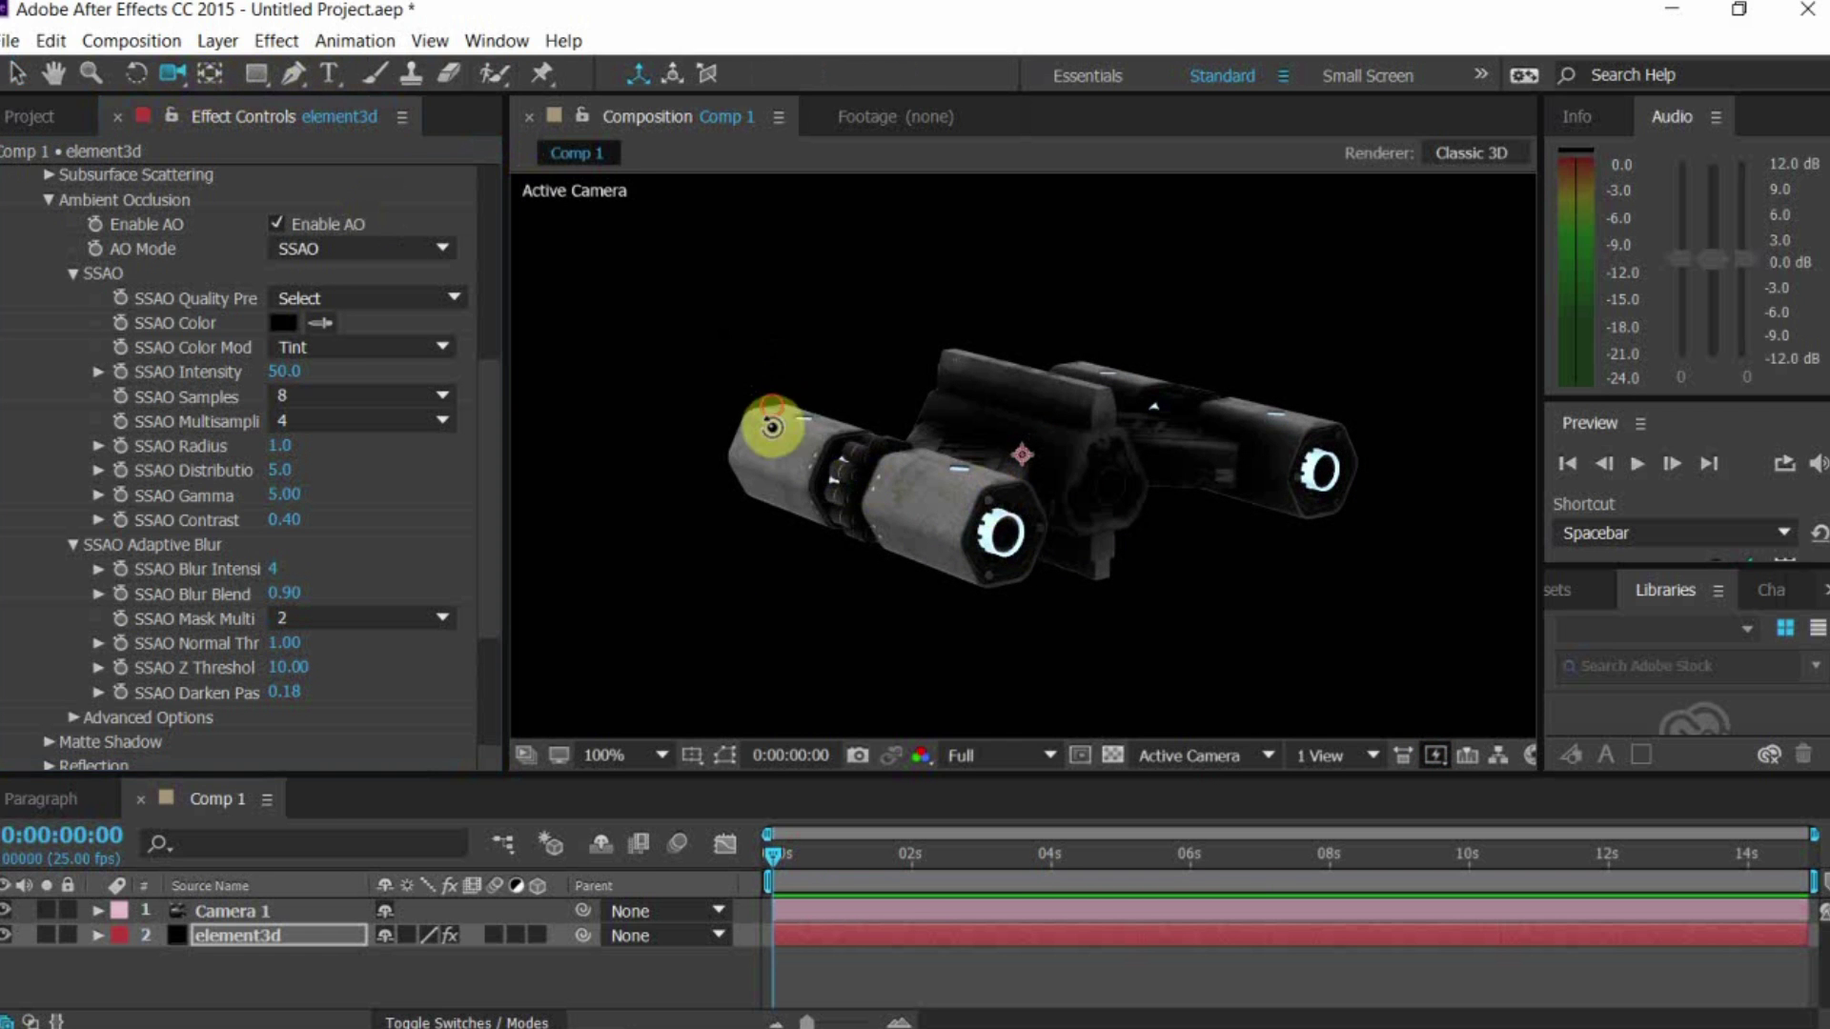
pyautogui.moveTo(775, 405); pyautogui.dragTo(931, 490)
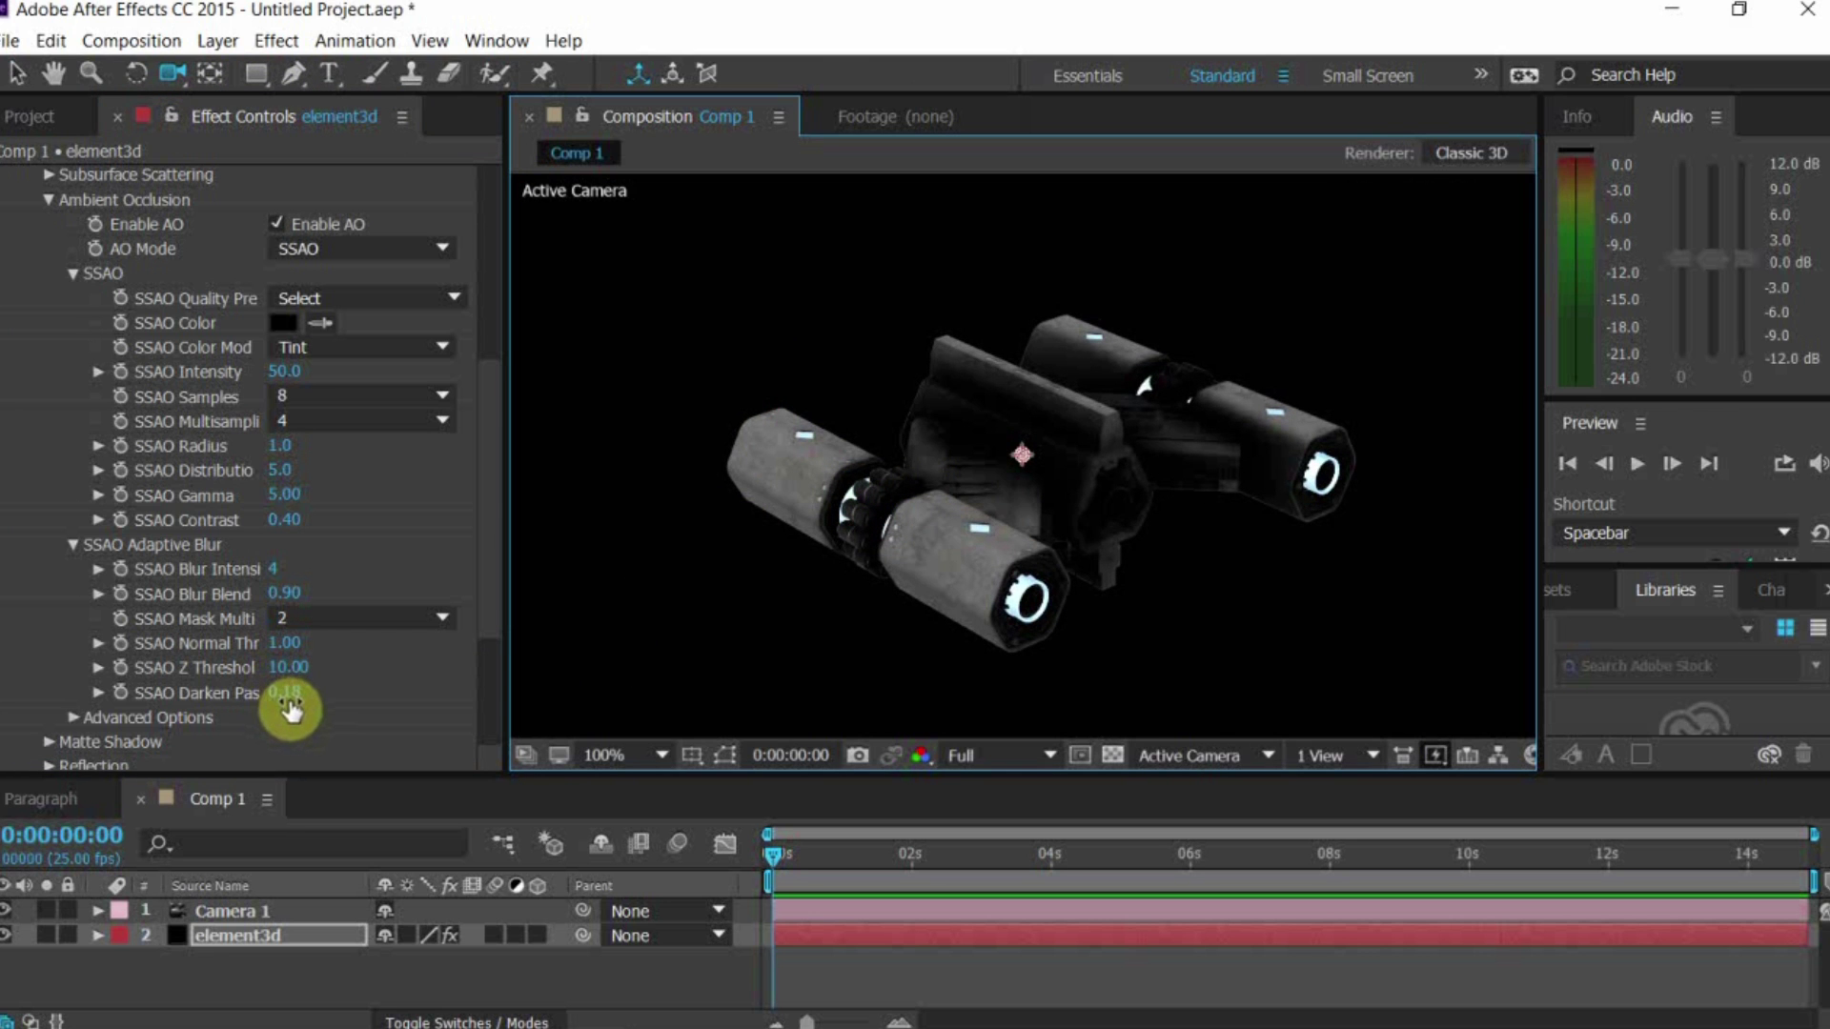
pyautogui.moveTo(289, 707); pyautogui.dragTo(276, 707)
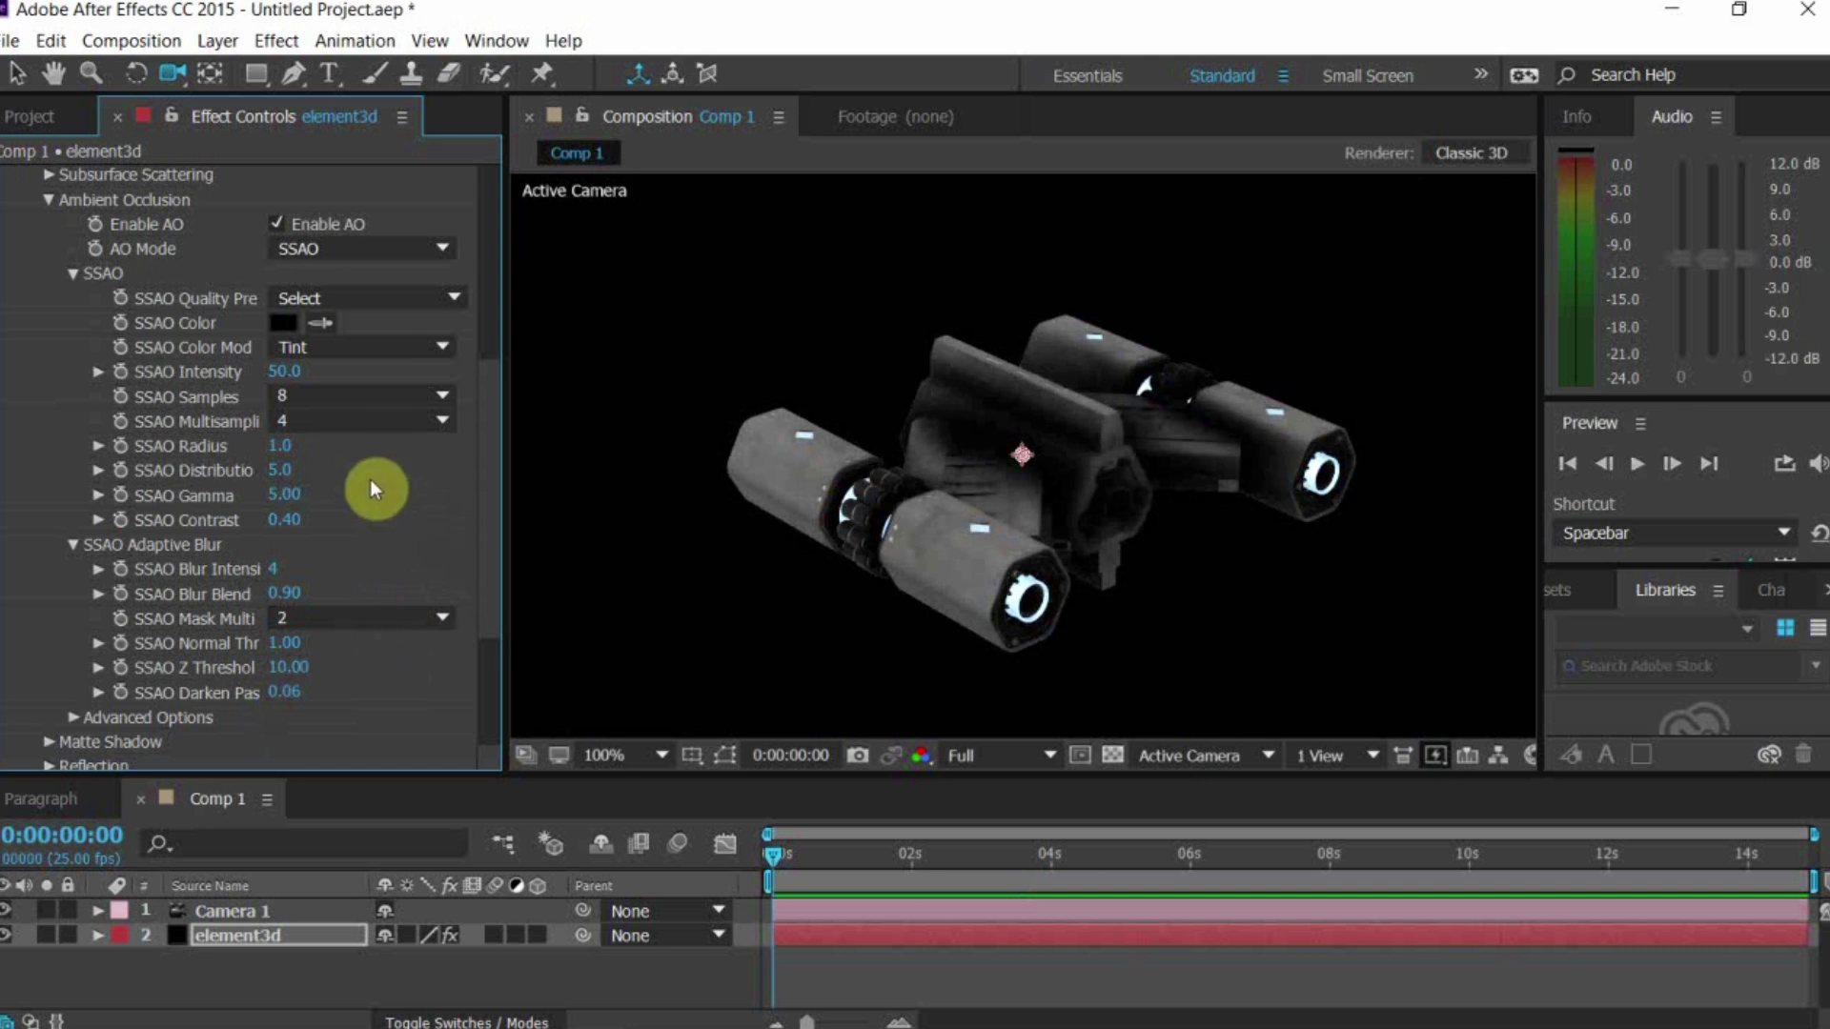
pyautogui.moveTo(305, 524); pyautogui.dragTo(290, 530)
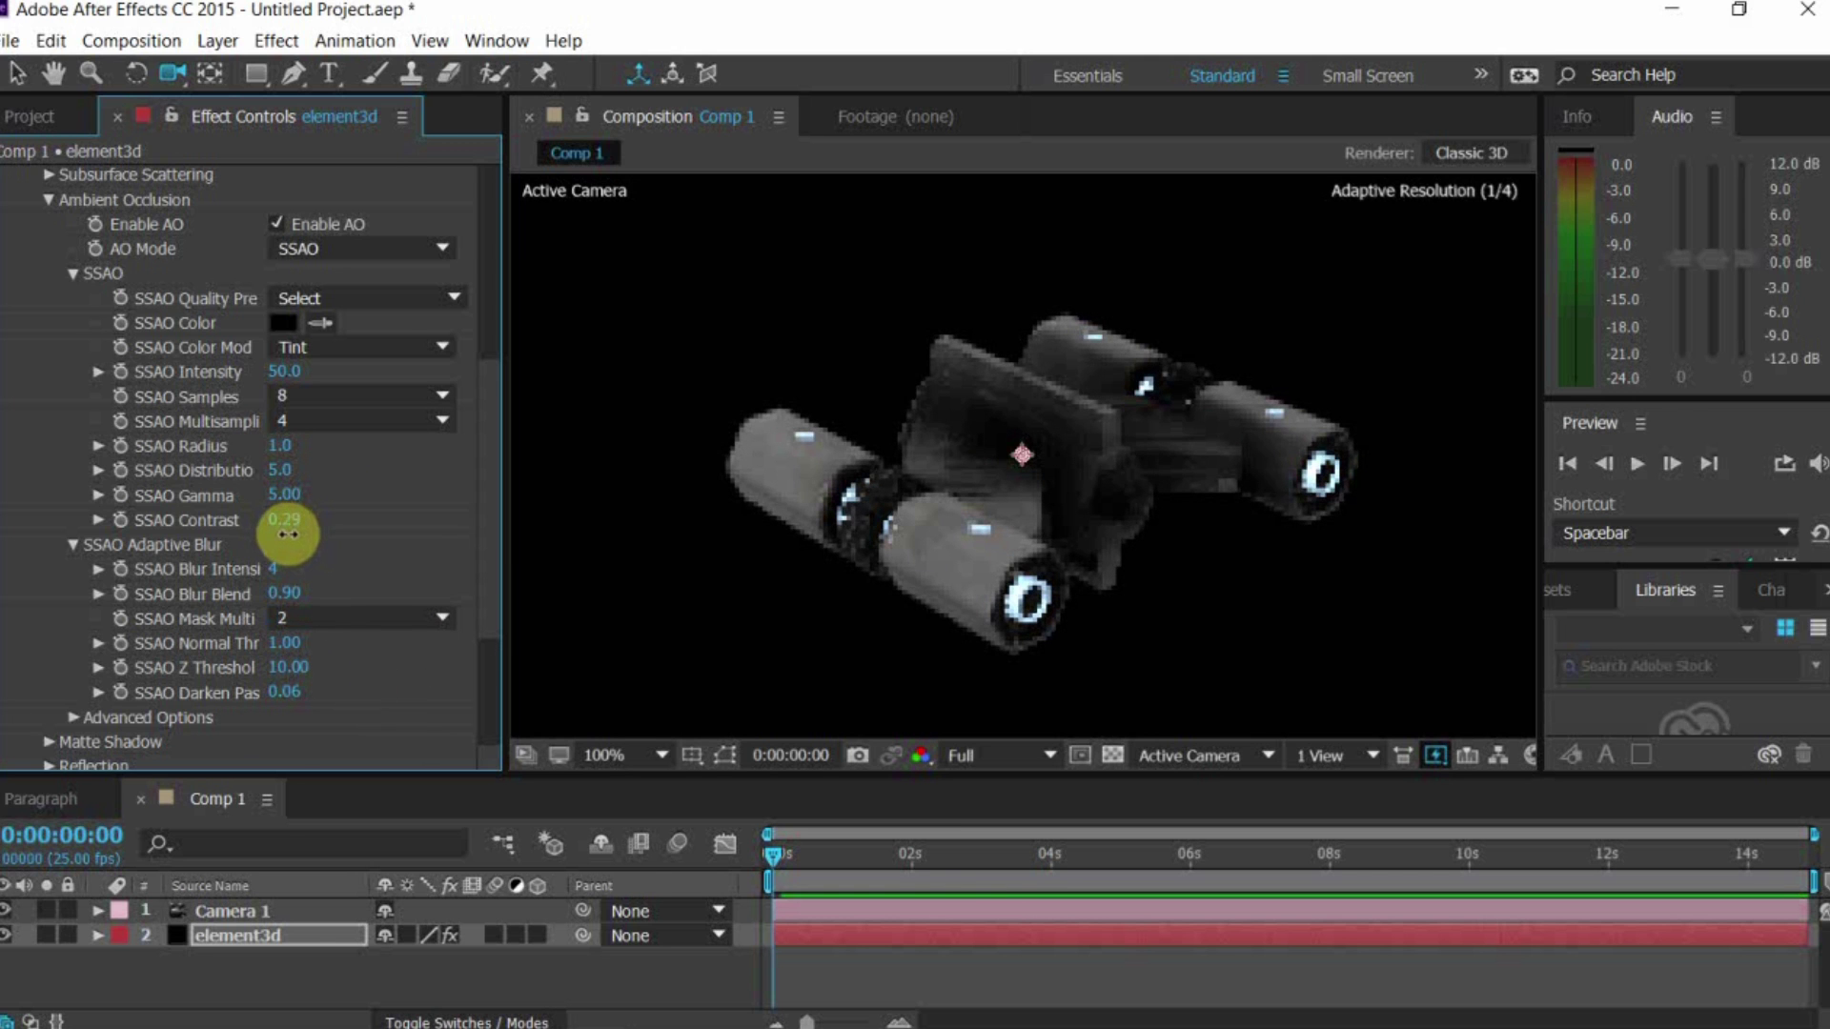
pyautogui.moveTo(857, 511); pyautogui.dragTo(804, 515)
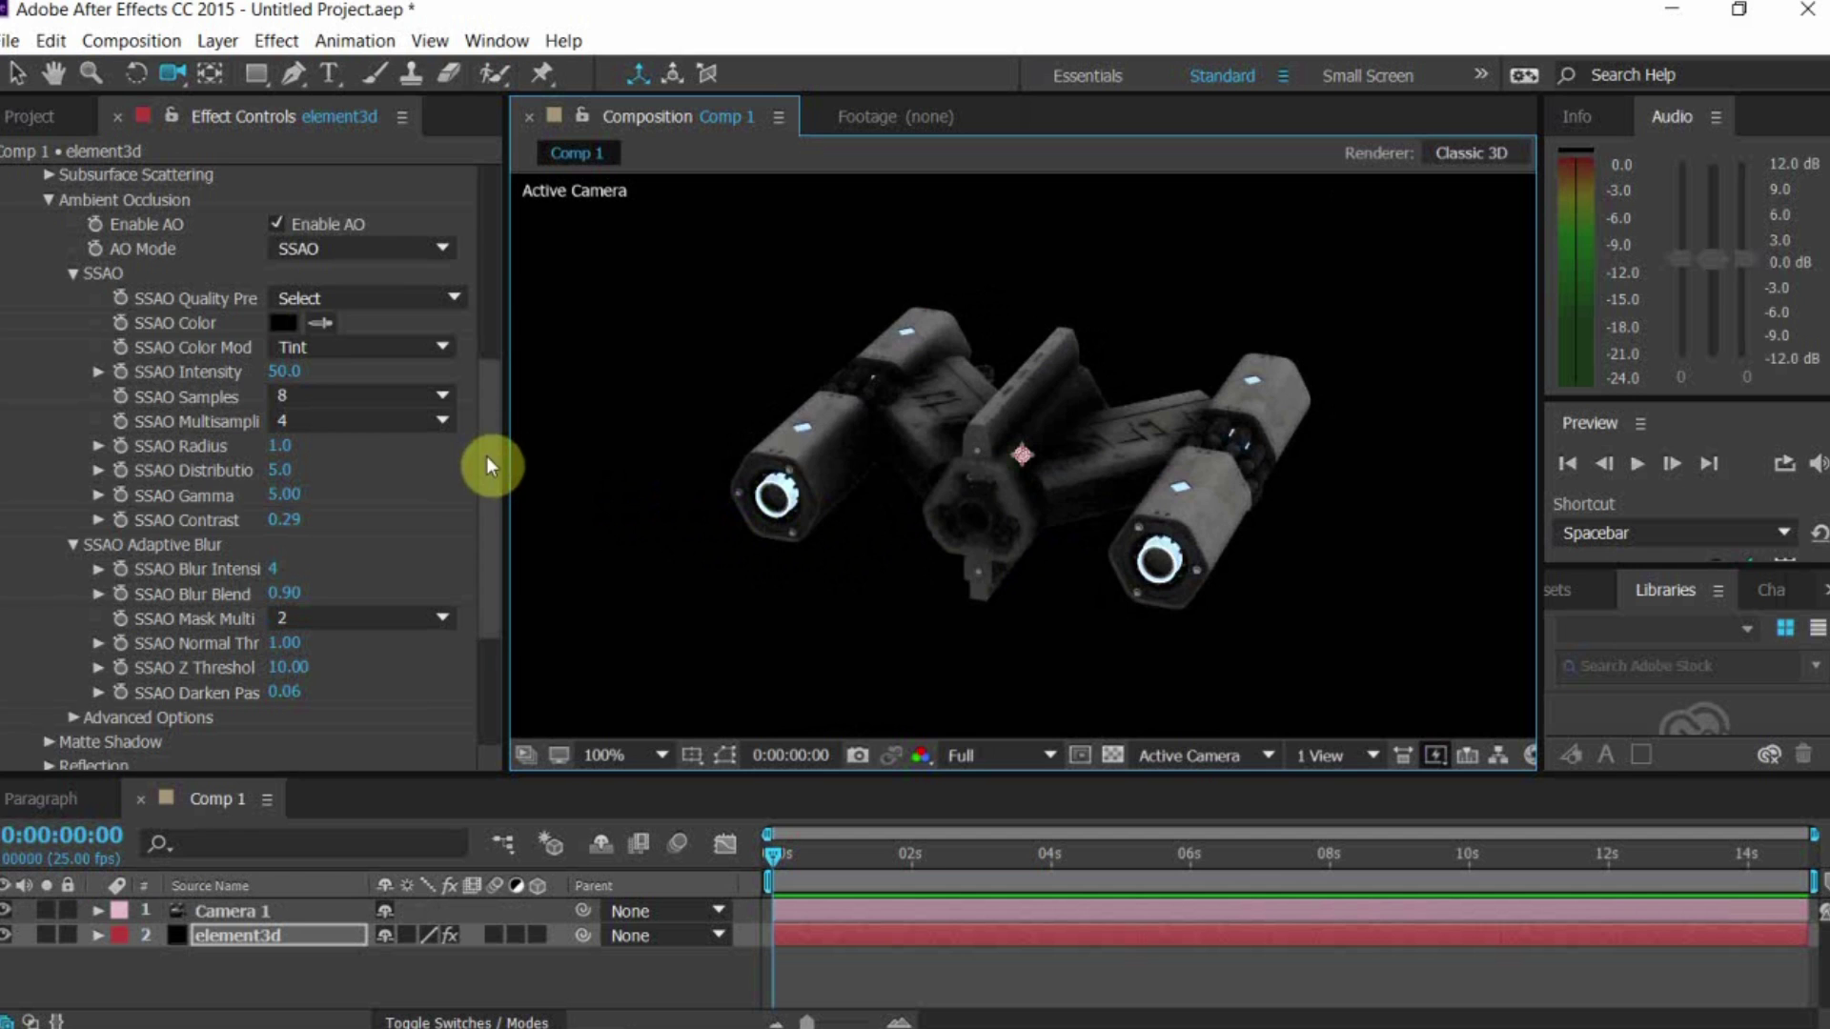
# Compare the Dramatic and Cinema presets for the added lighting and settle on Dramatic
pyautogui.scroll(3, 471, 439)
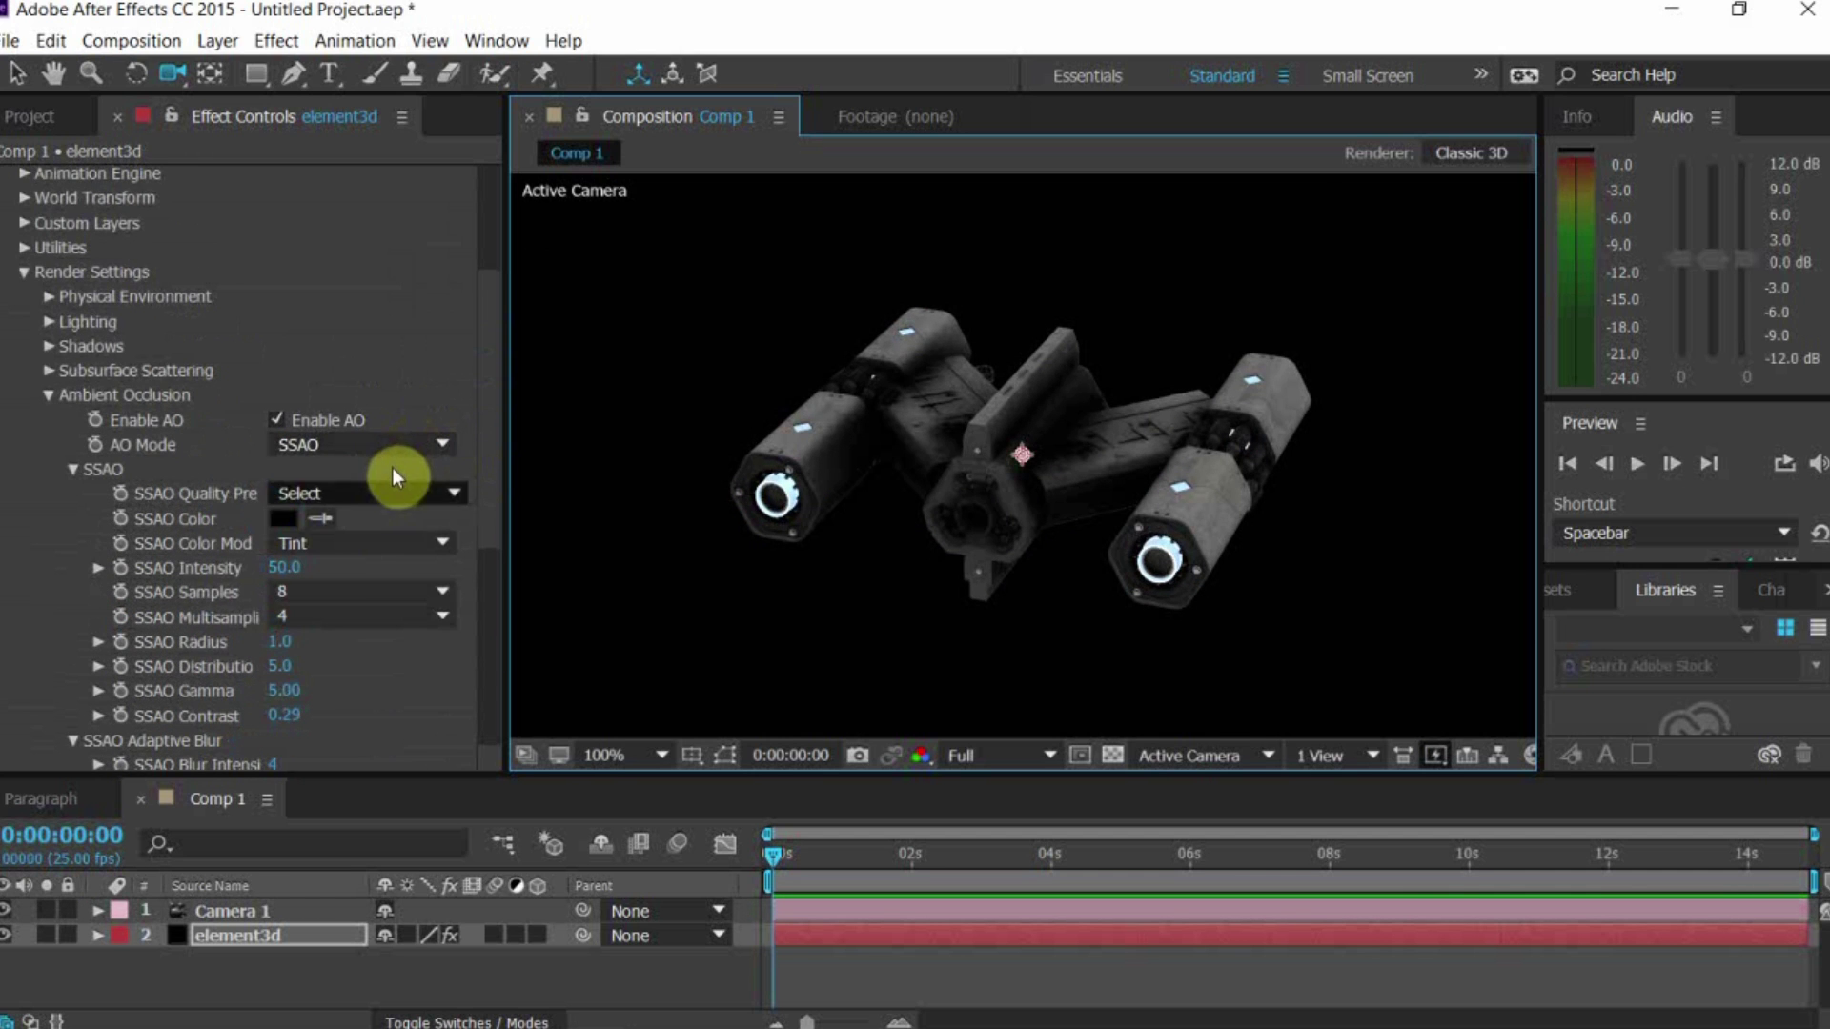
pyautogui.click(48, 323)
pyautogui.click(340, 404)
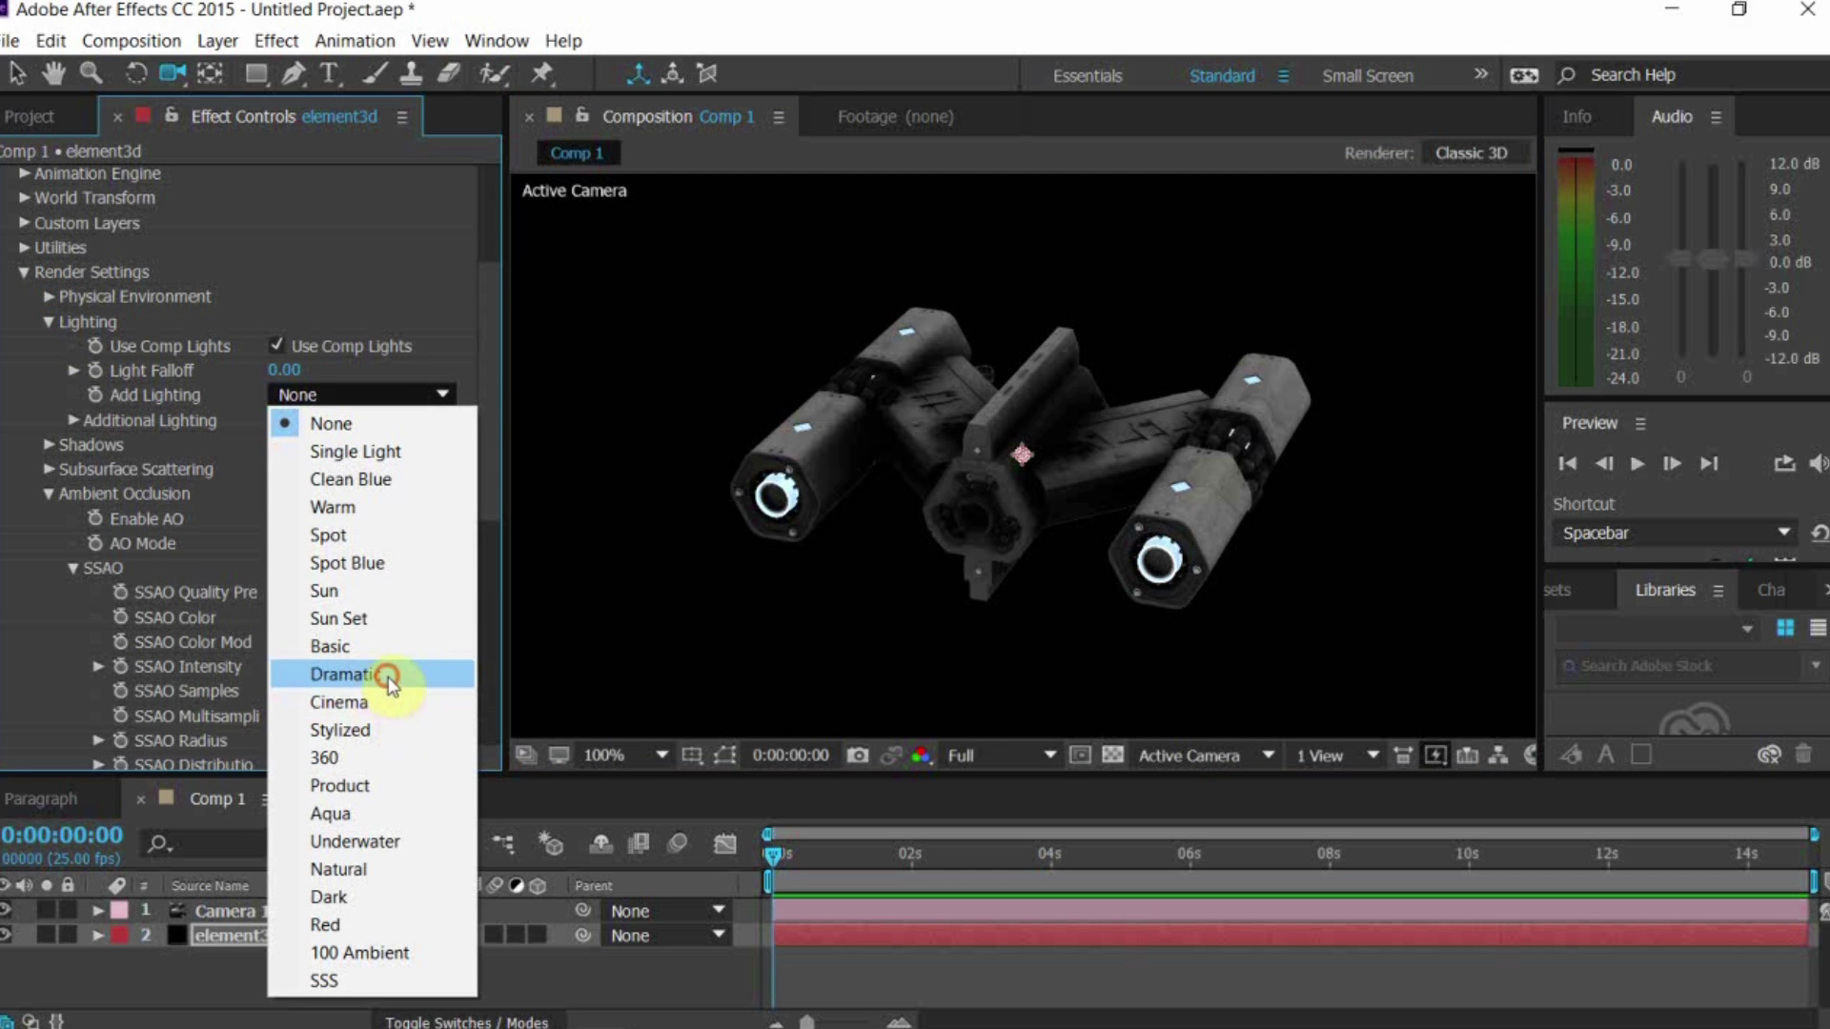
pyautogui.click(388, 676)
pyautogui.click(368, 404)
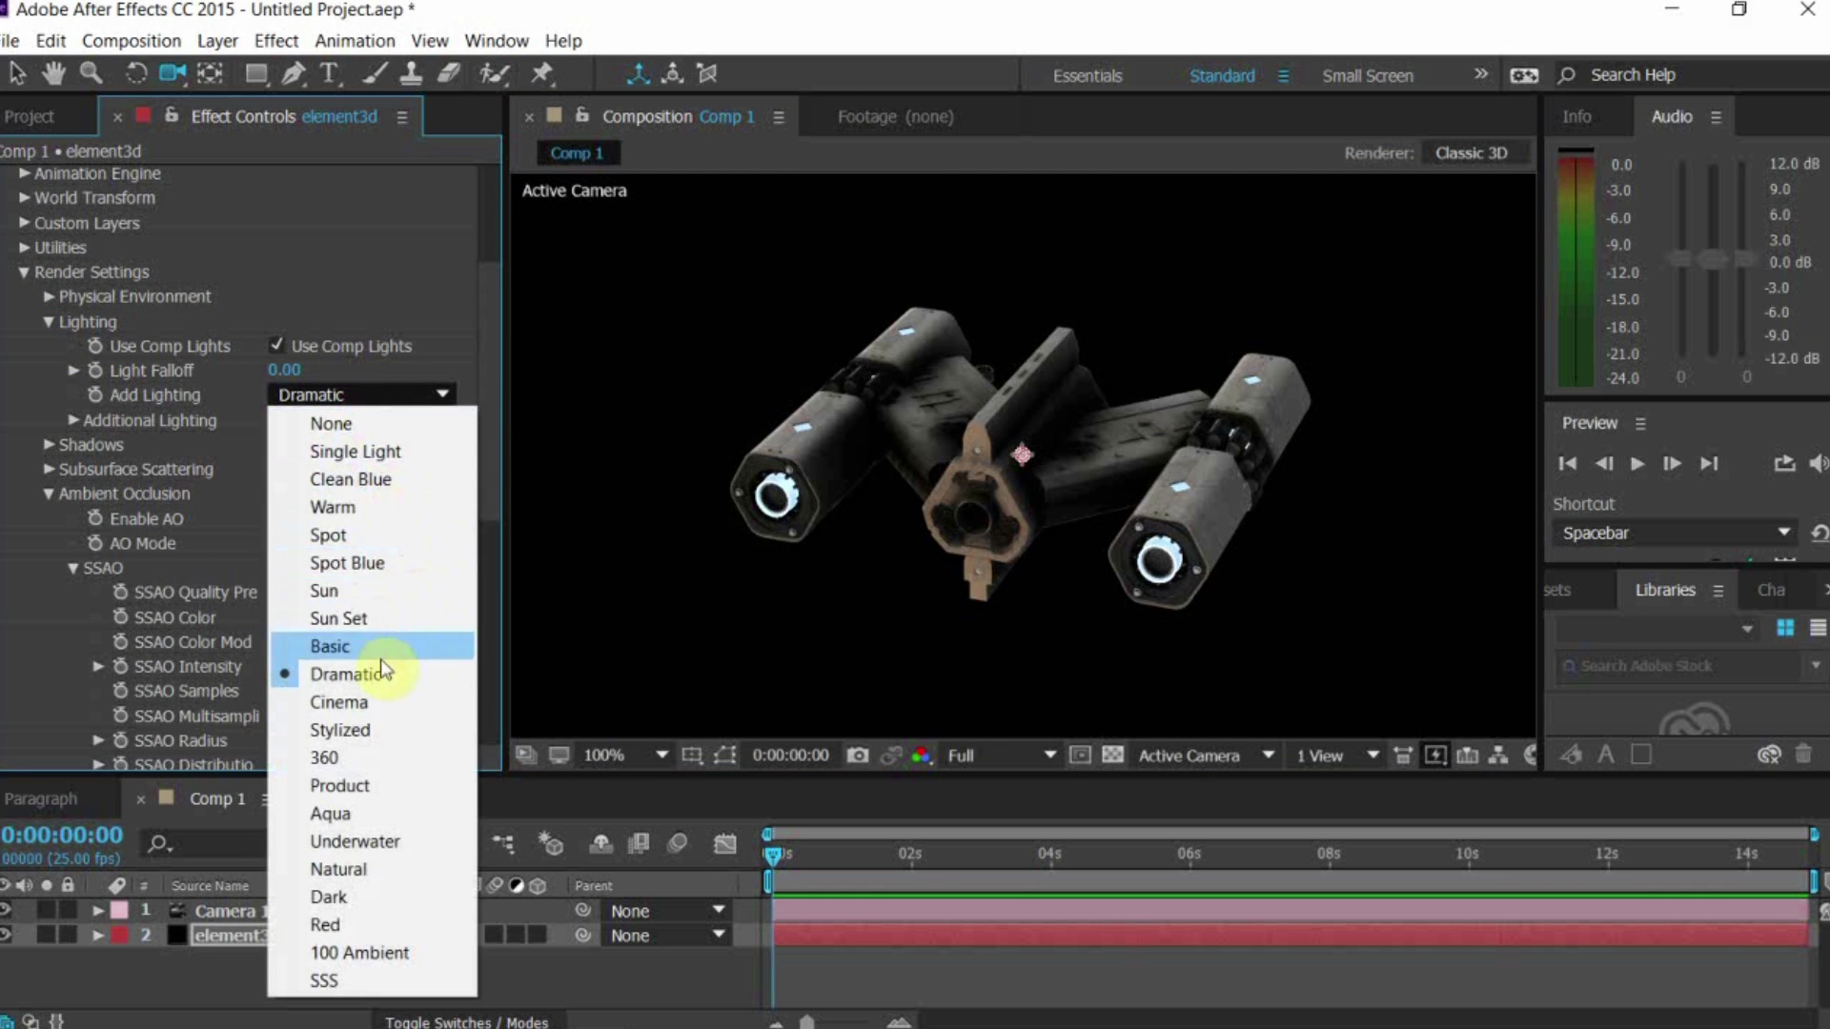
pyautogui.click(367, 703)
pyautogui.click(328, 404)
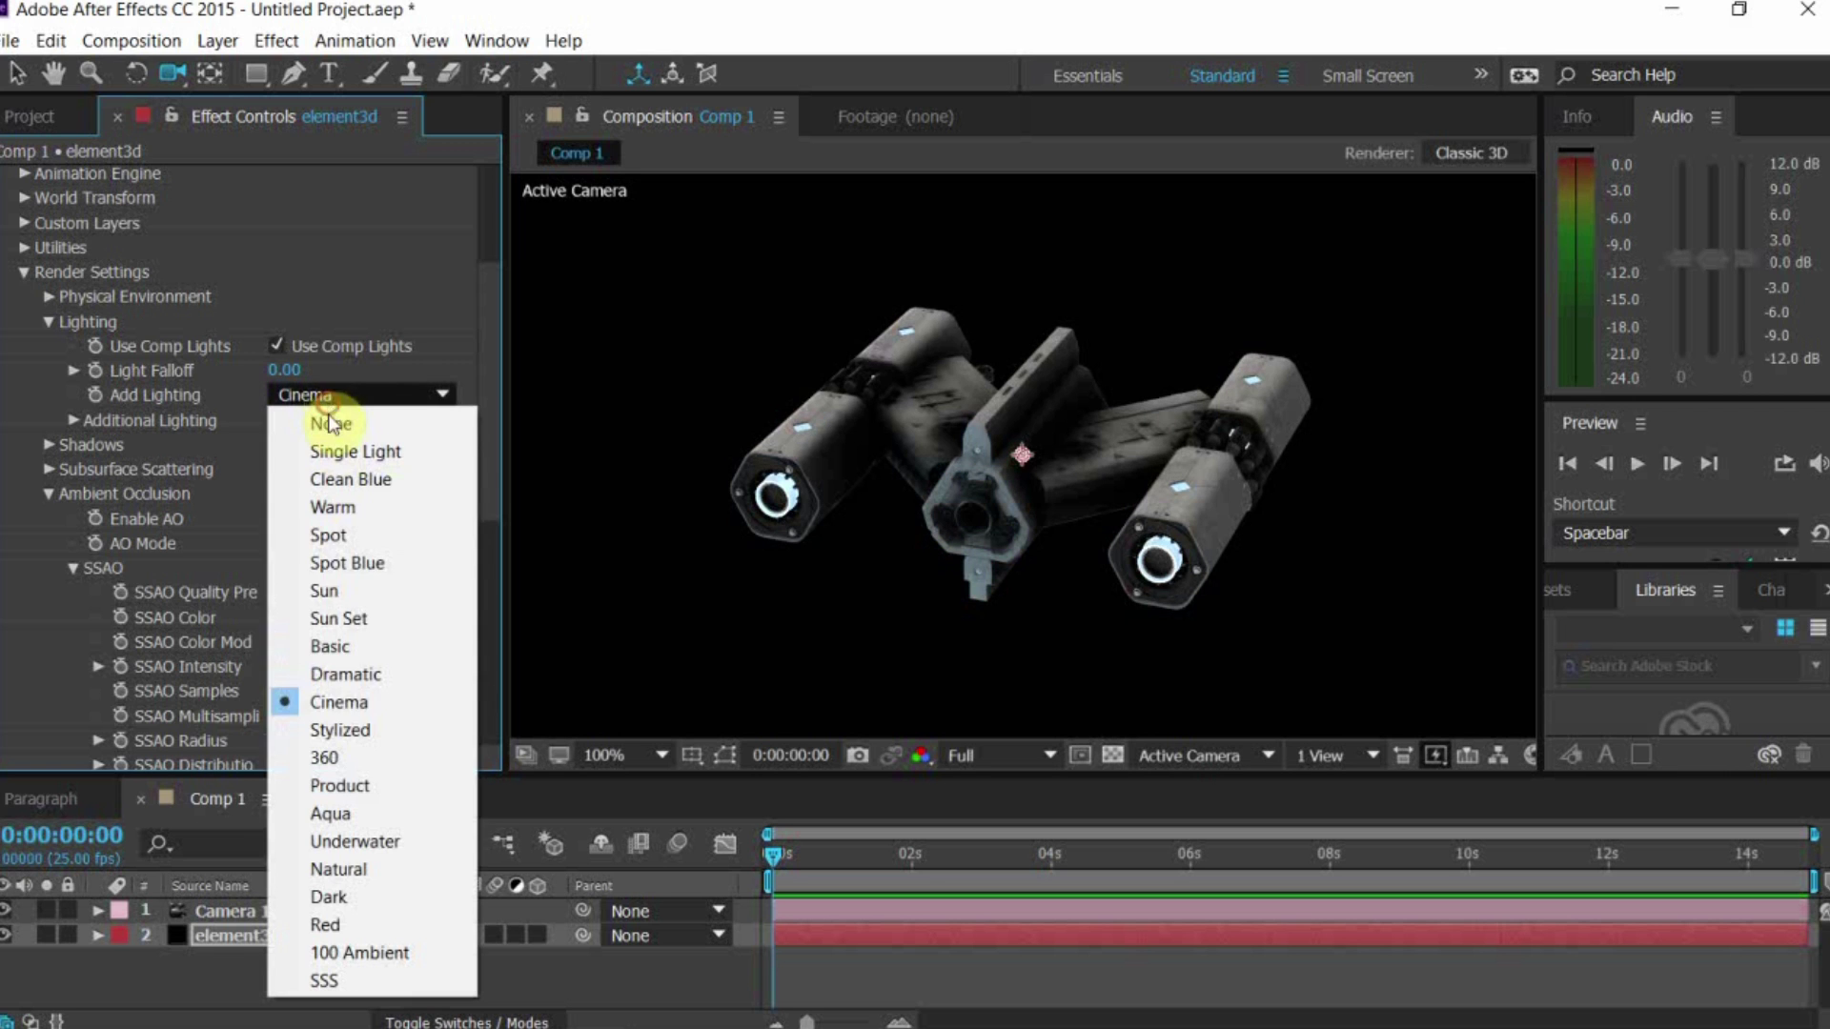
pyautogui.click(368, 676)
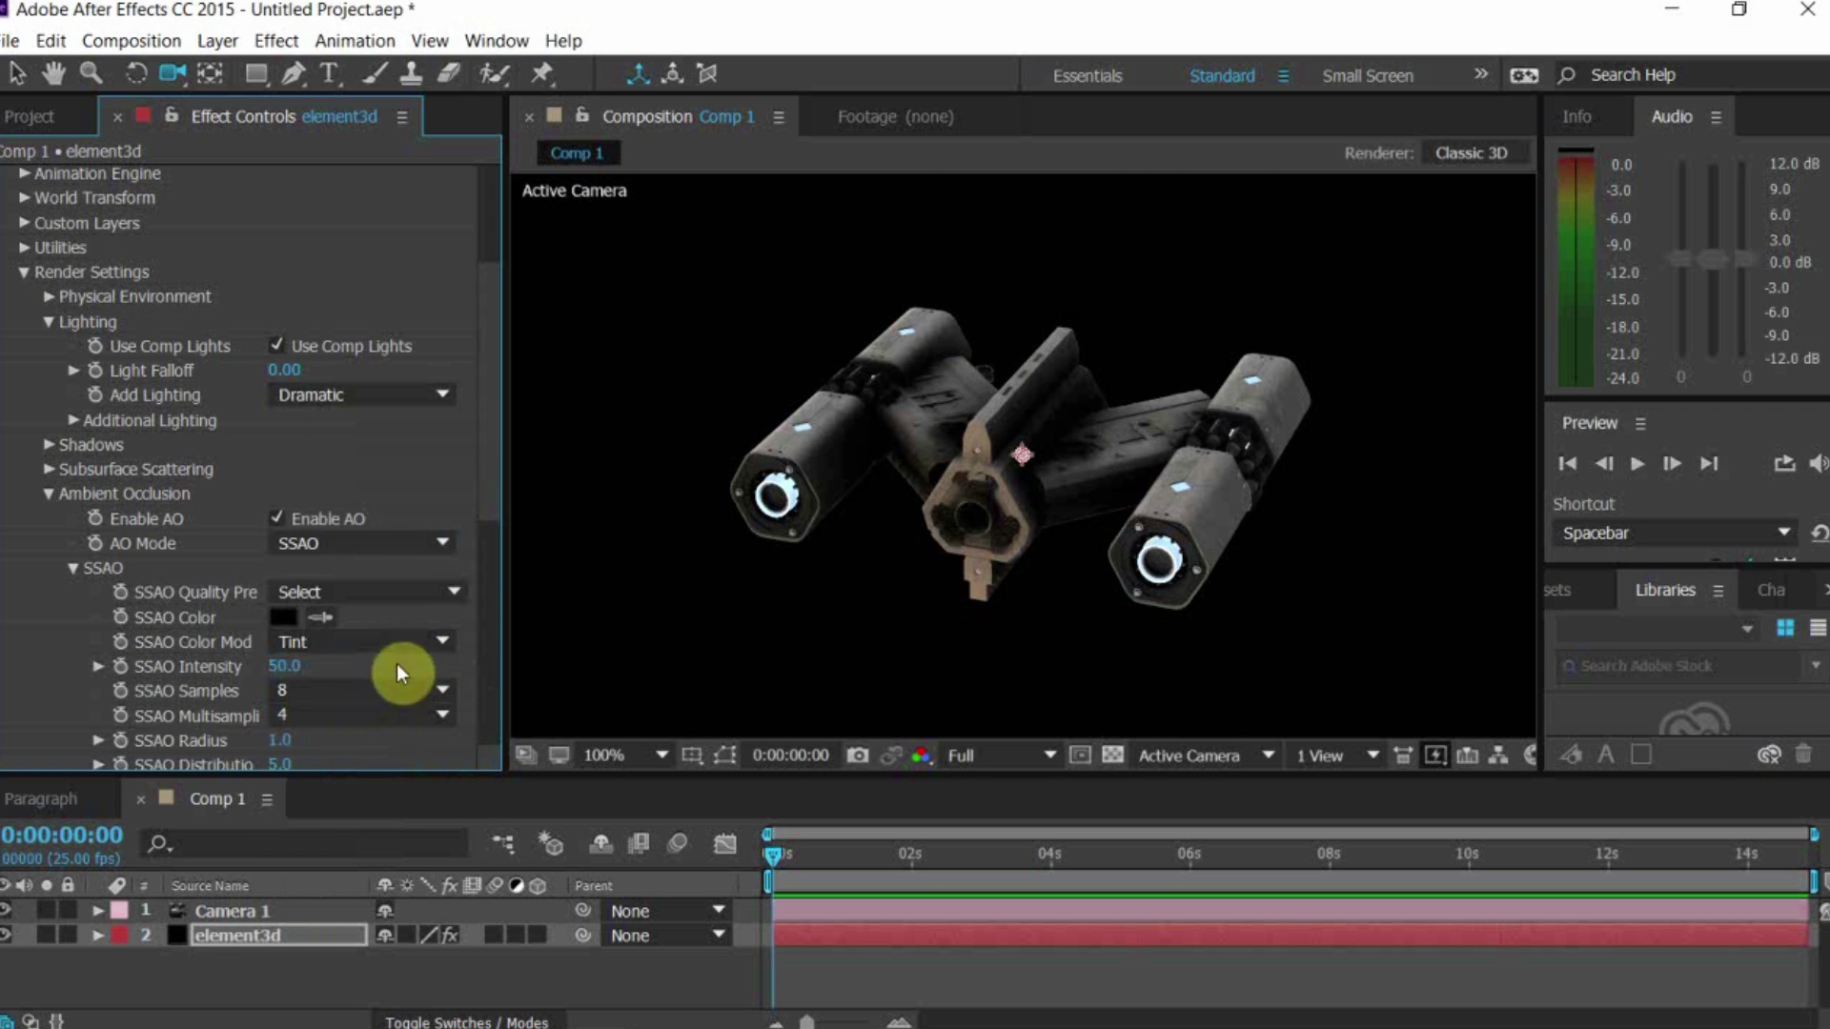
# Reduce SSAO contrast to about 0.22 and the darken pass to about 0.03, and orbit the camera towards the ship's front
pyautogui.scroll(-10, 396, 663)
pyautogui.scroll(5, 333, 545)
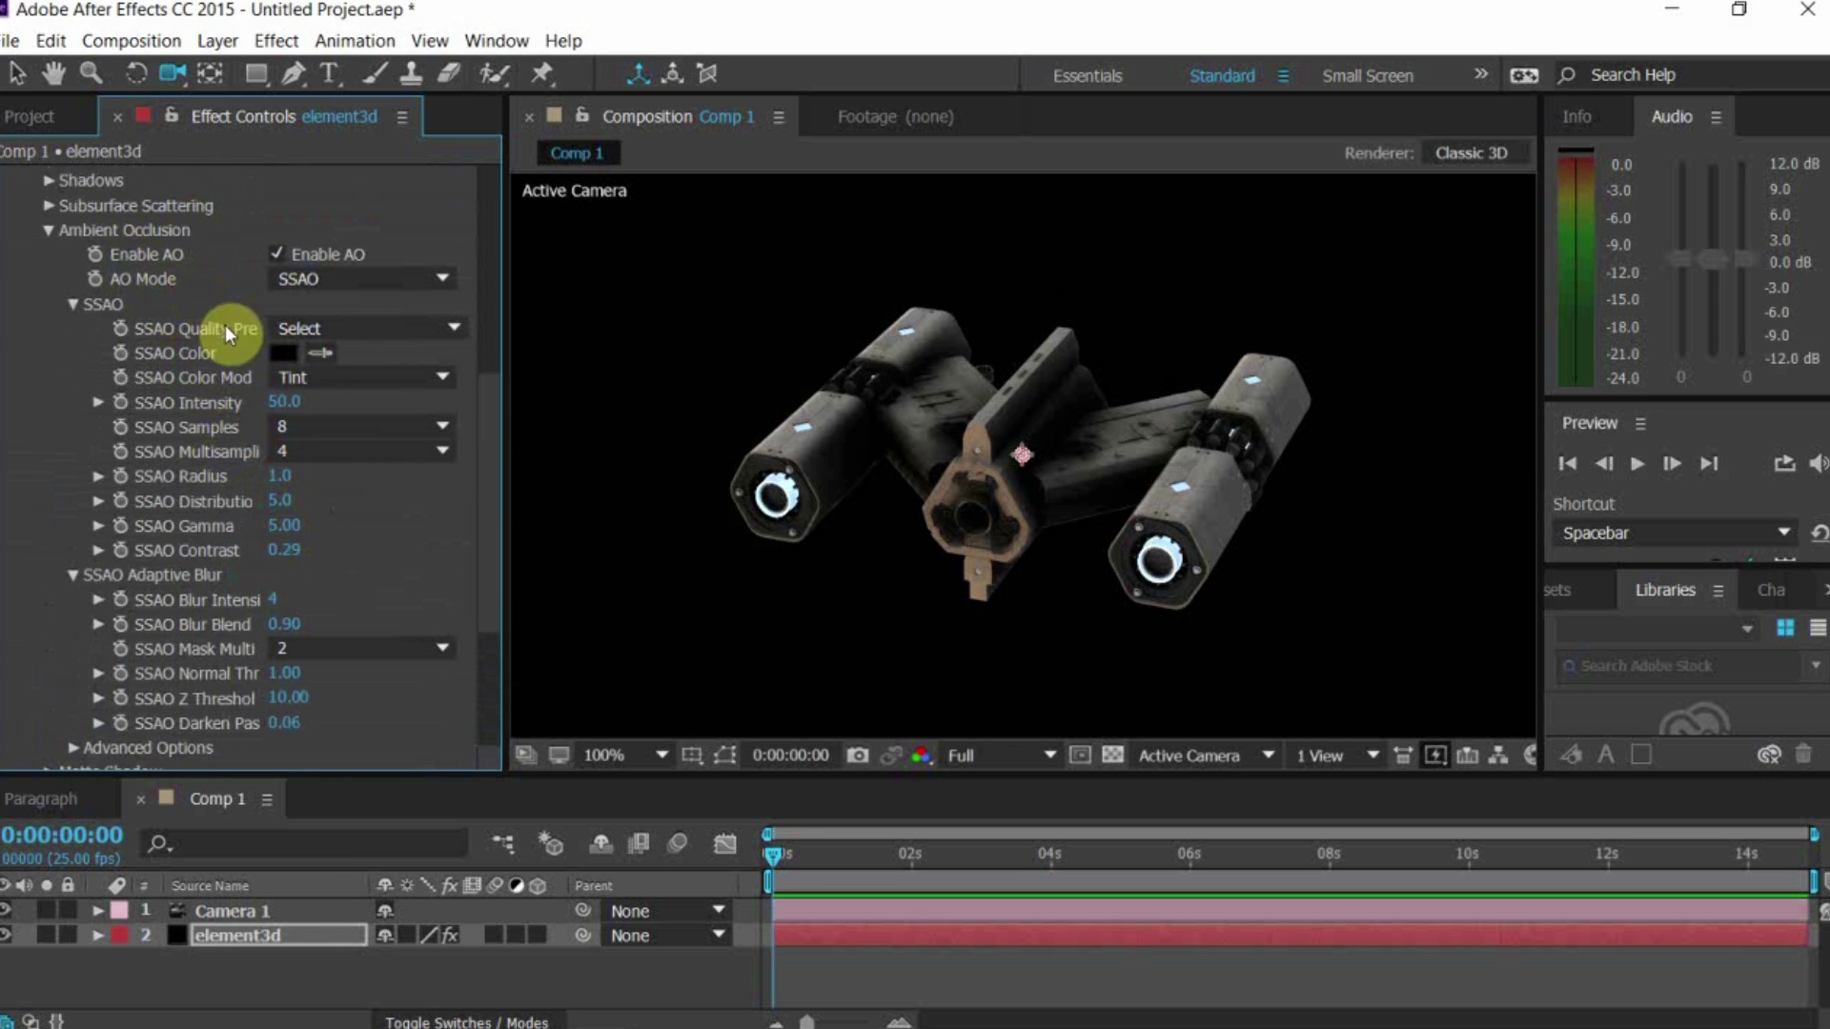
pyautogui.moveTo(274, 550); pyautogui.dragTo(274, 555)
pyautogui.moveTo(290, 732); pyautogui.dragTo(286, 735)
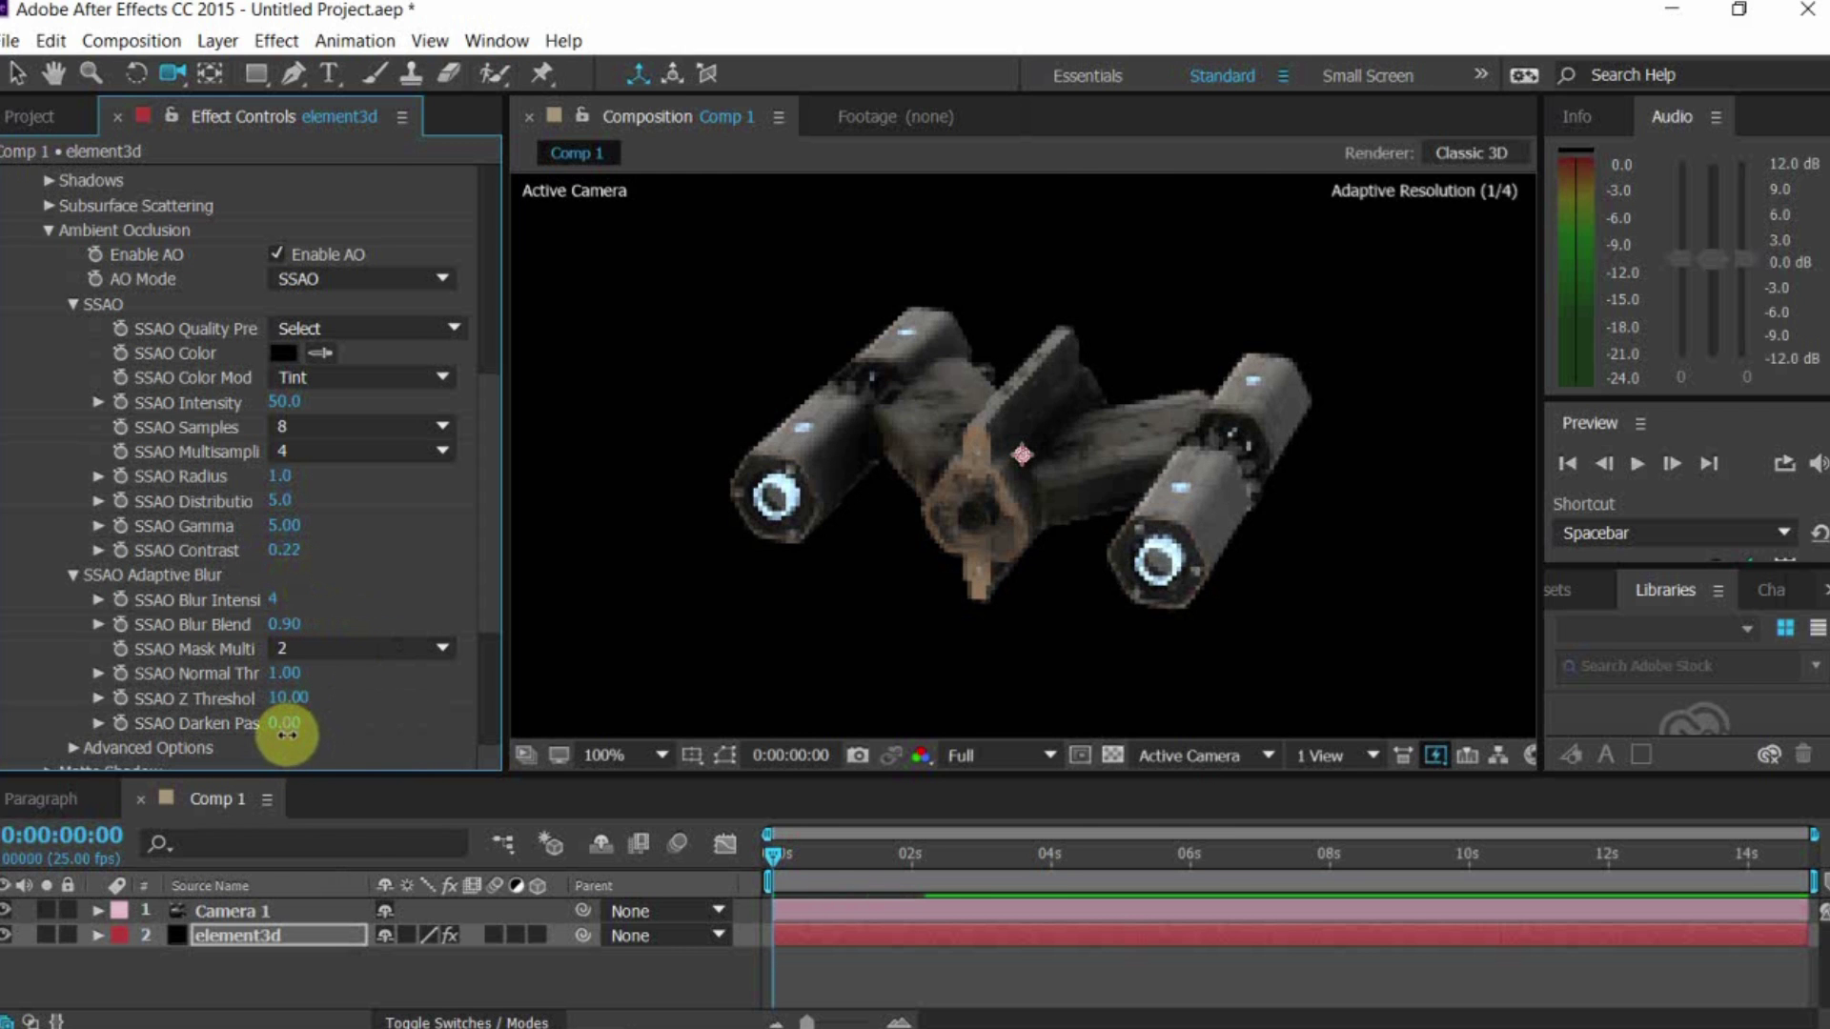
pyautogui.moveTo(742, 518); pyautogui.dragTo(808, 488)
# Enable glow in the render settings with an intensity of about 1.2 and a radius of about 3.00
pyautogui.scroll(-6, 481, 448)
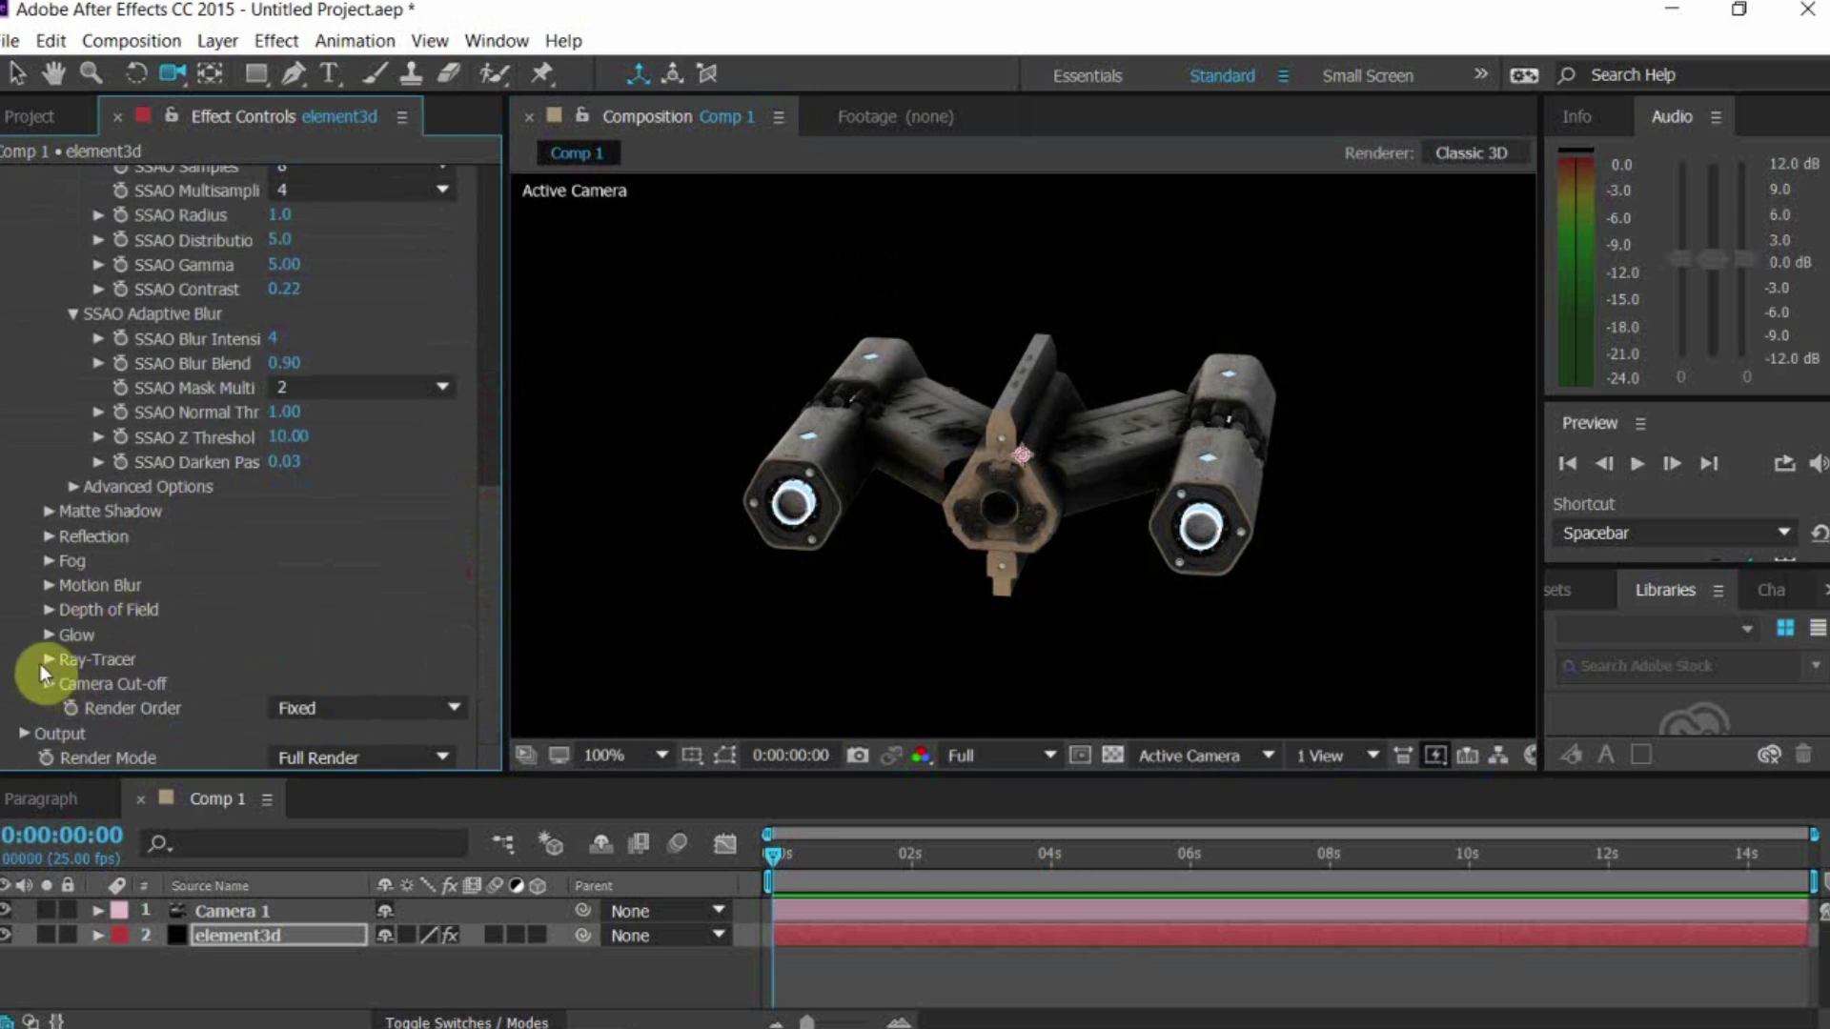
pyautogui.click(48, 633)
pyautogui.scroll(-6, 305, 547)
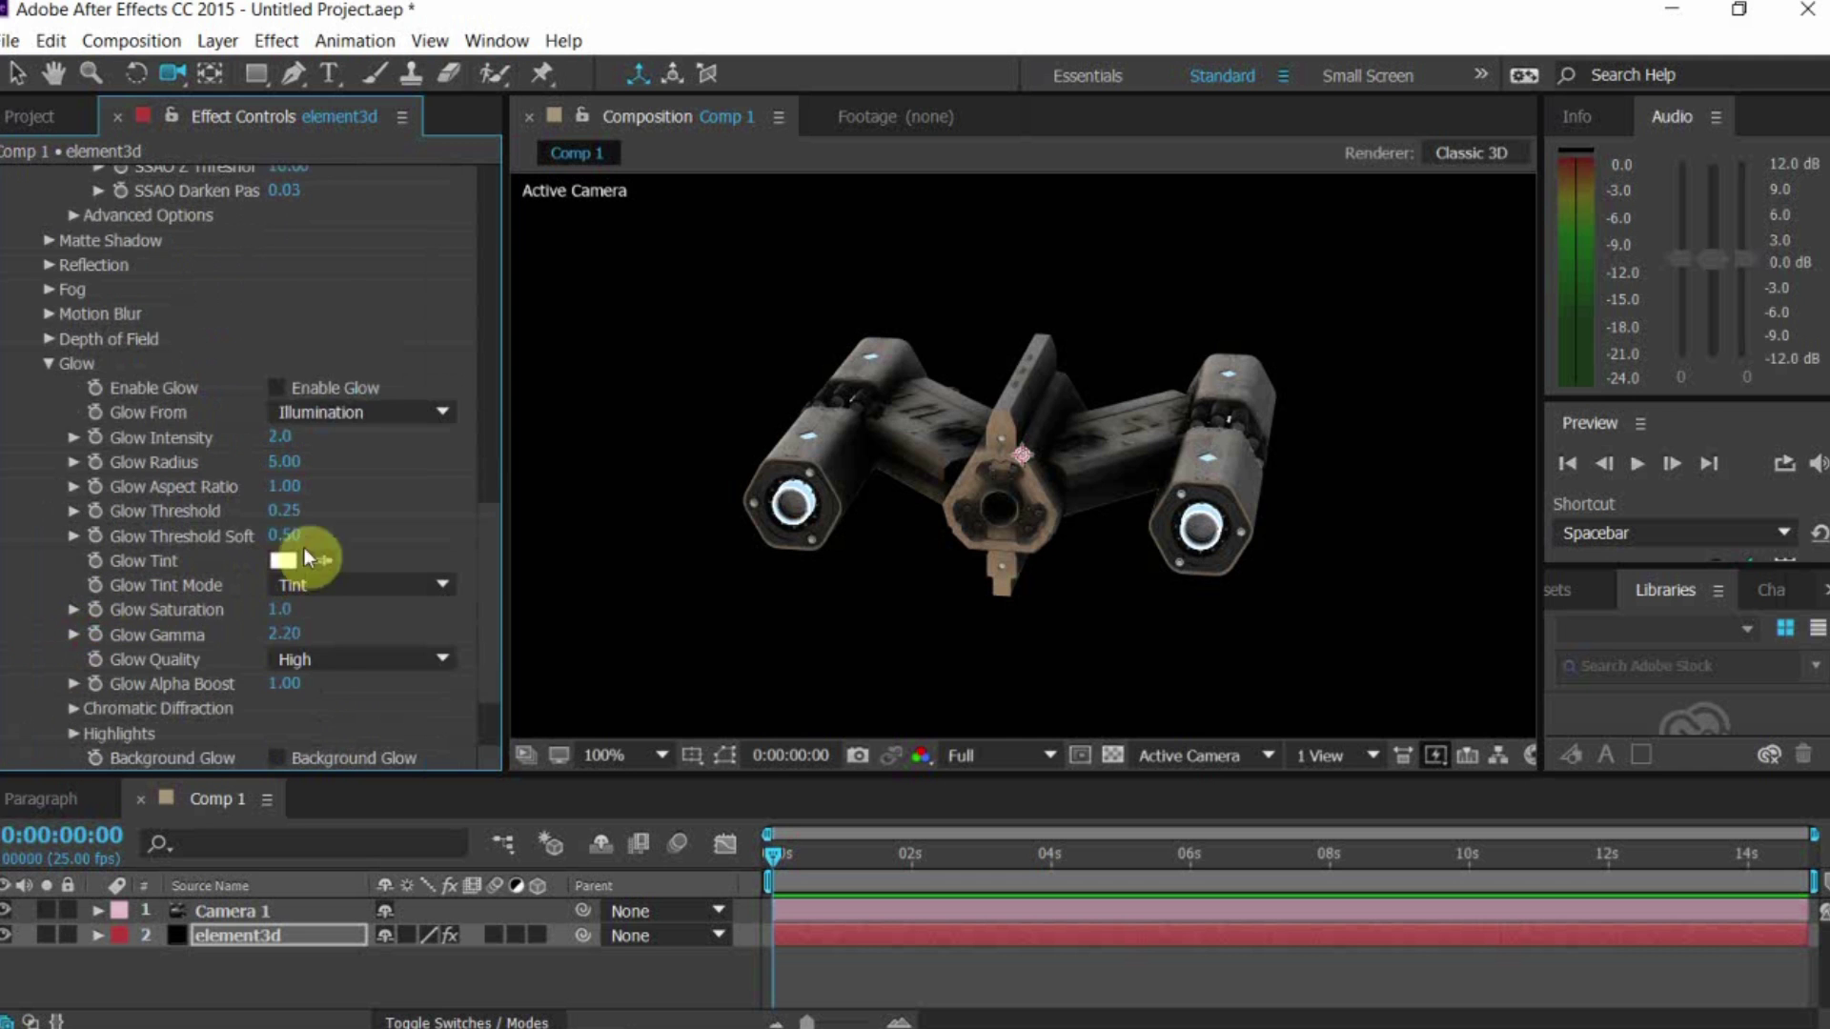
pyautogui.click(283, 387)
pyautogui.moveTo(263, 441); pyautogui.dragTo(265, 436)
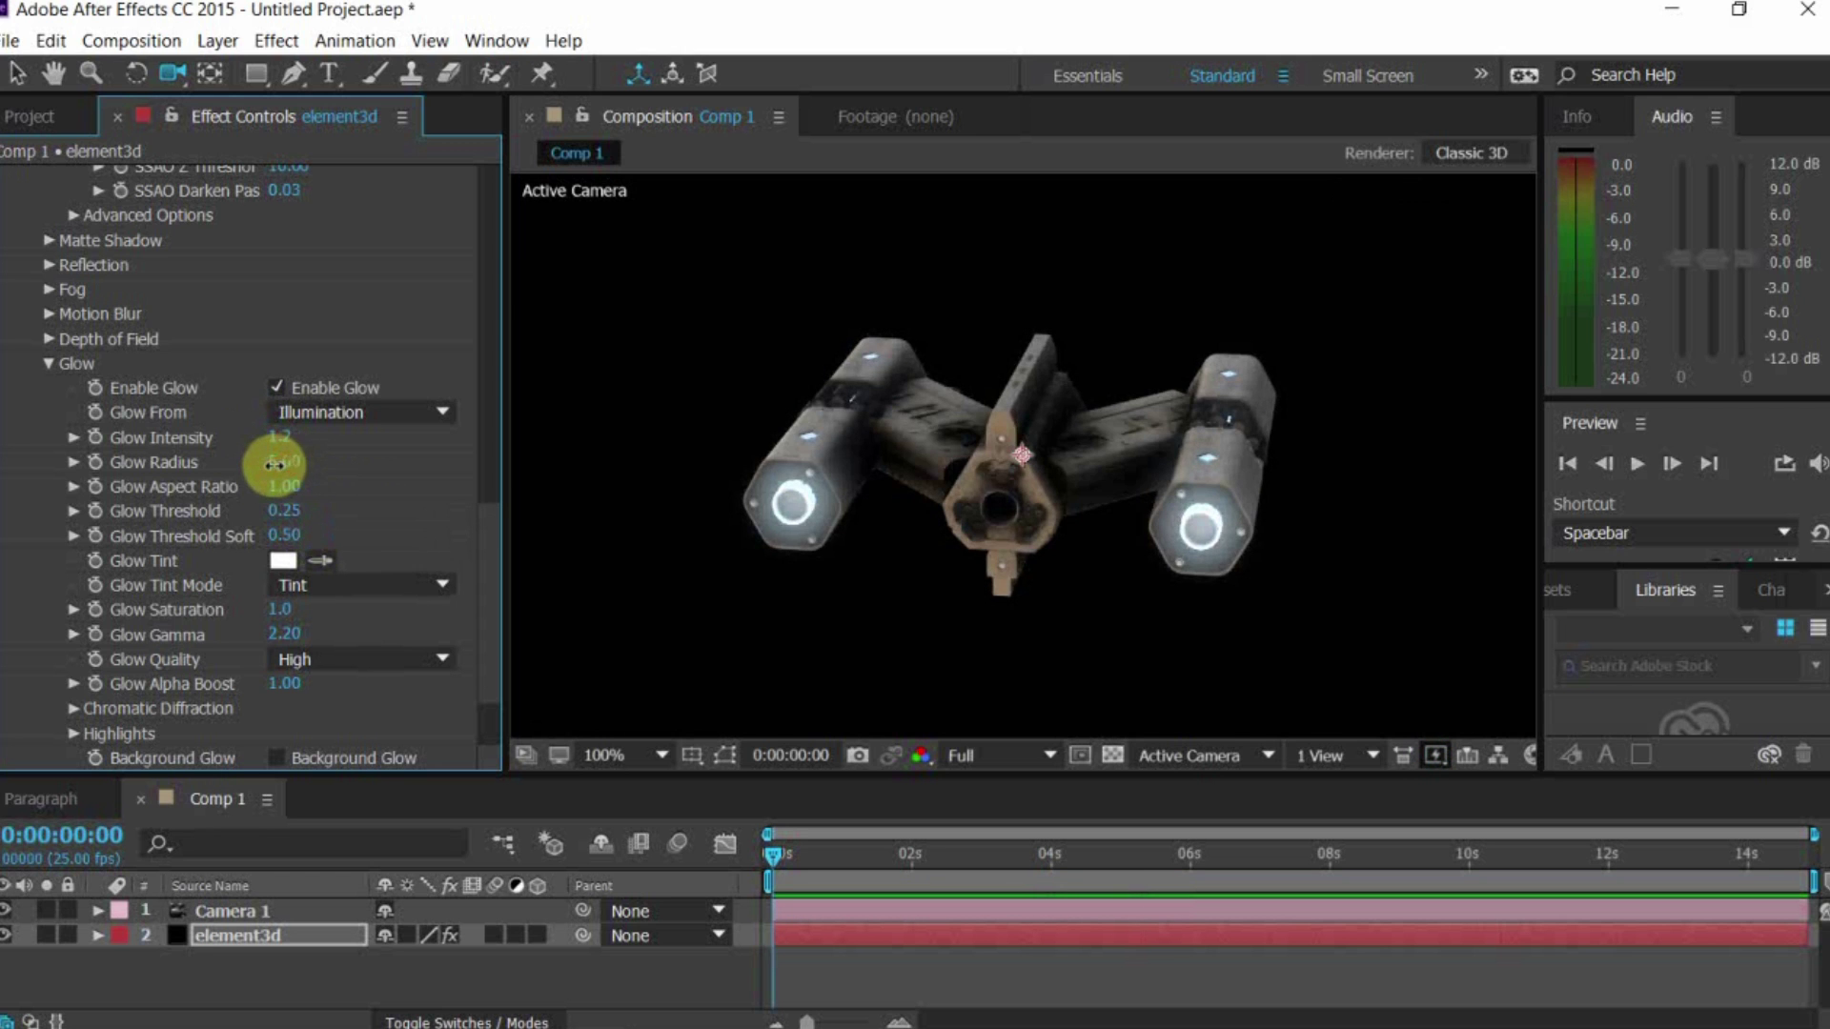
pyautogui.moveTo(270, 461); pyautogui.dragTo(262, 469)
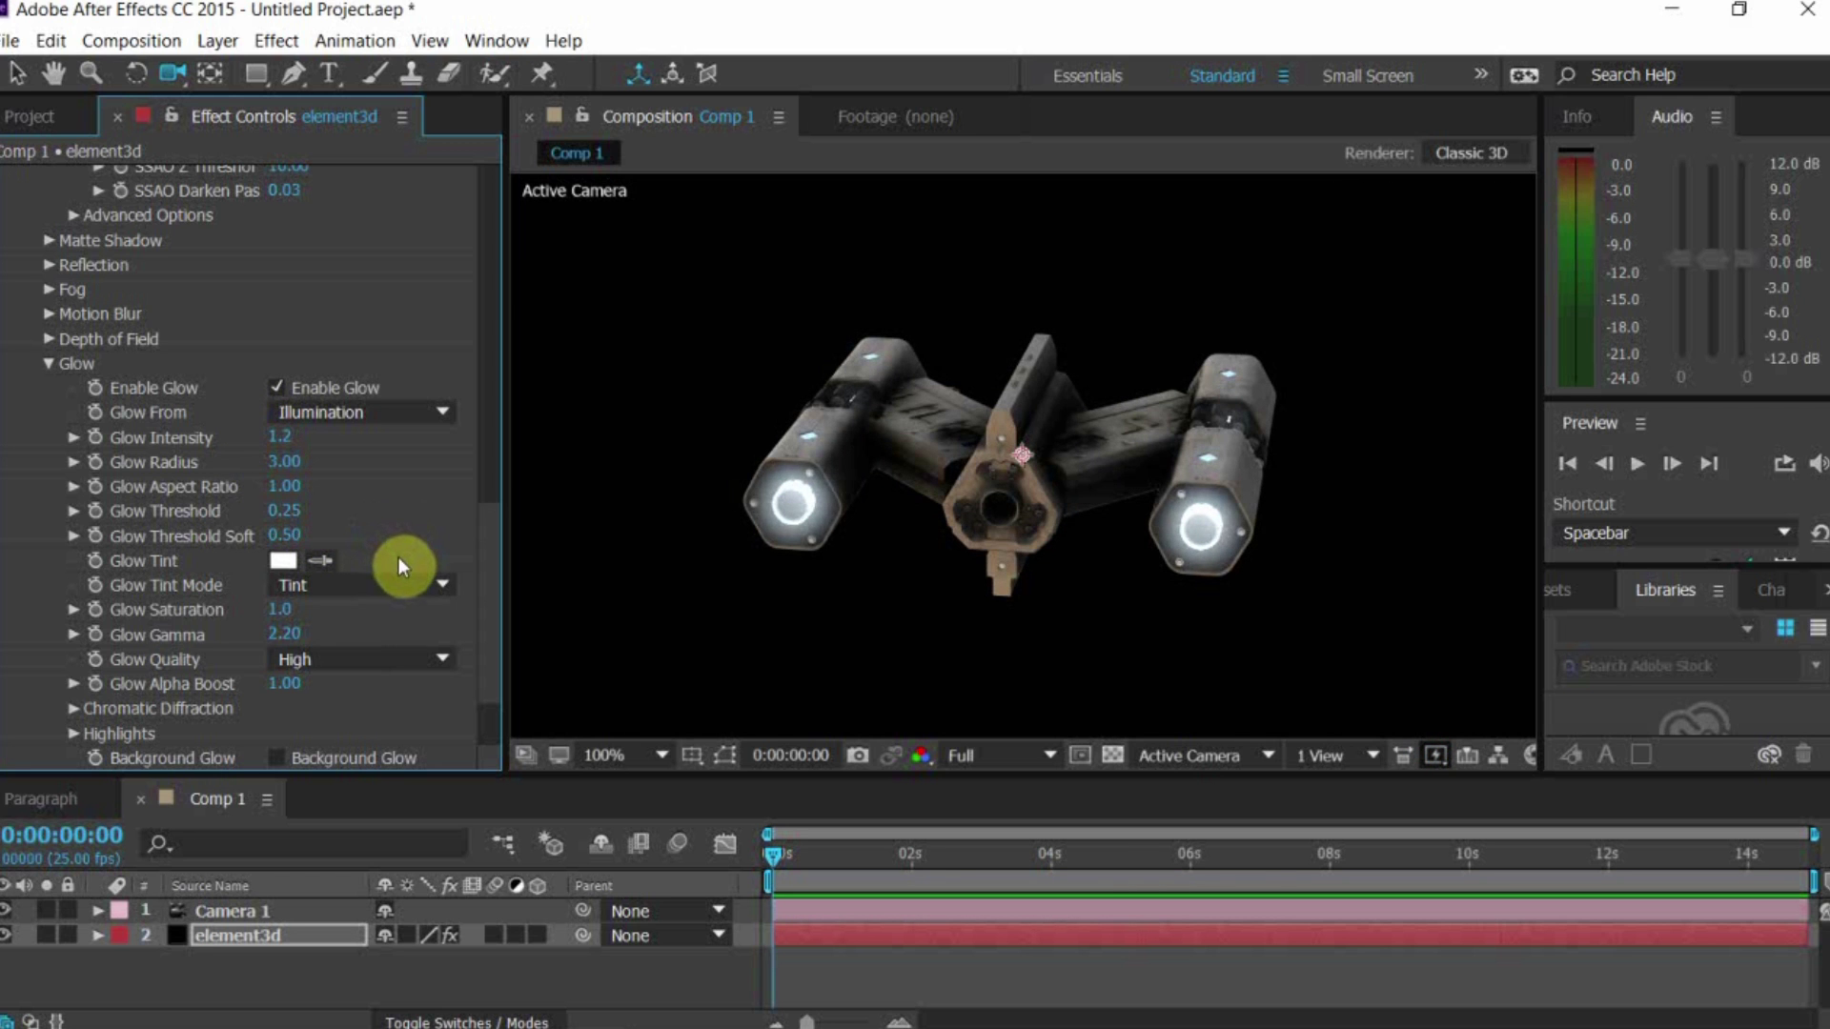
# Set the glow's chromatic diffraction intensity to about 1.8 and the glow saturation to about 1.4
pyautogui.click(80, 708)
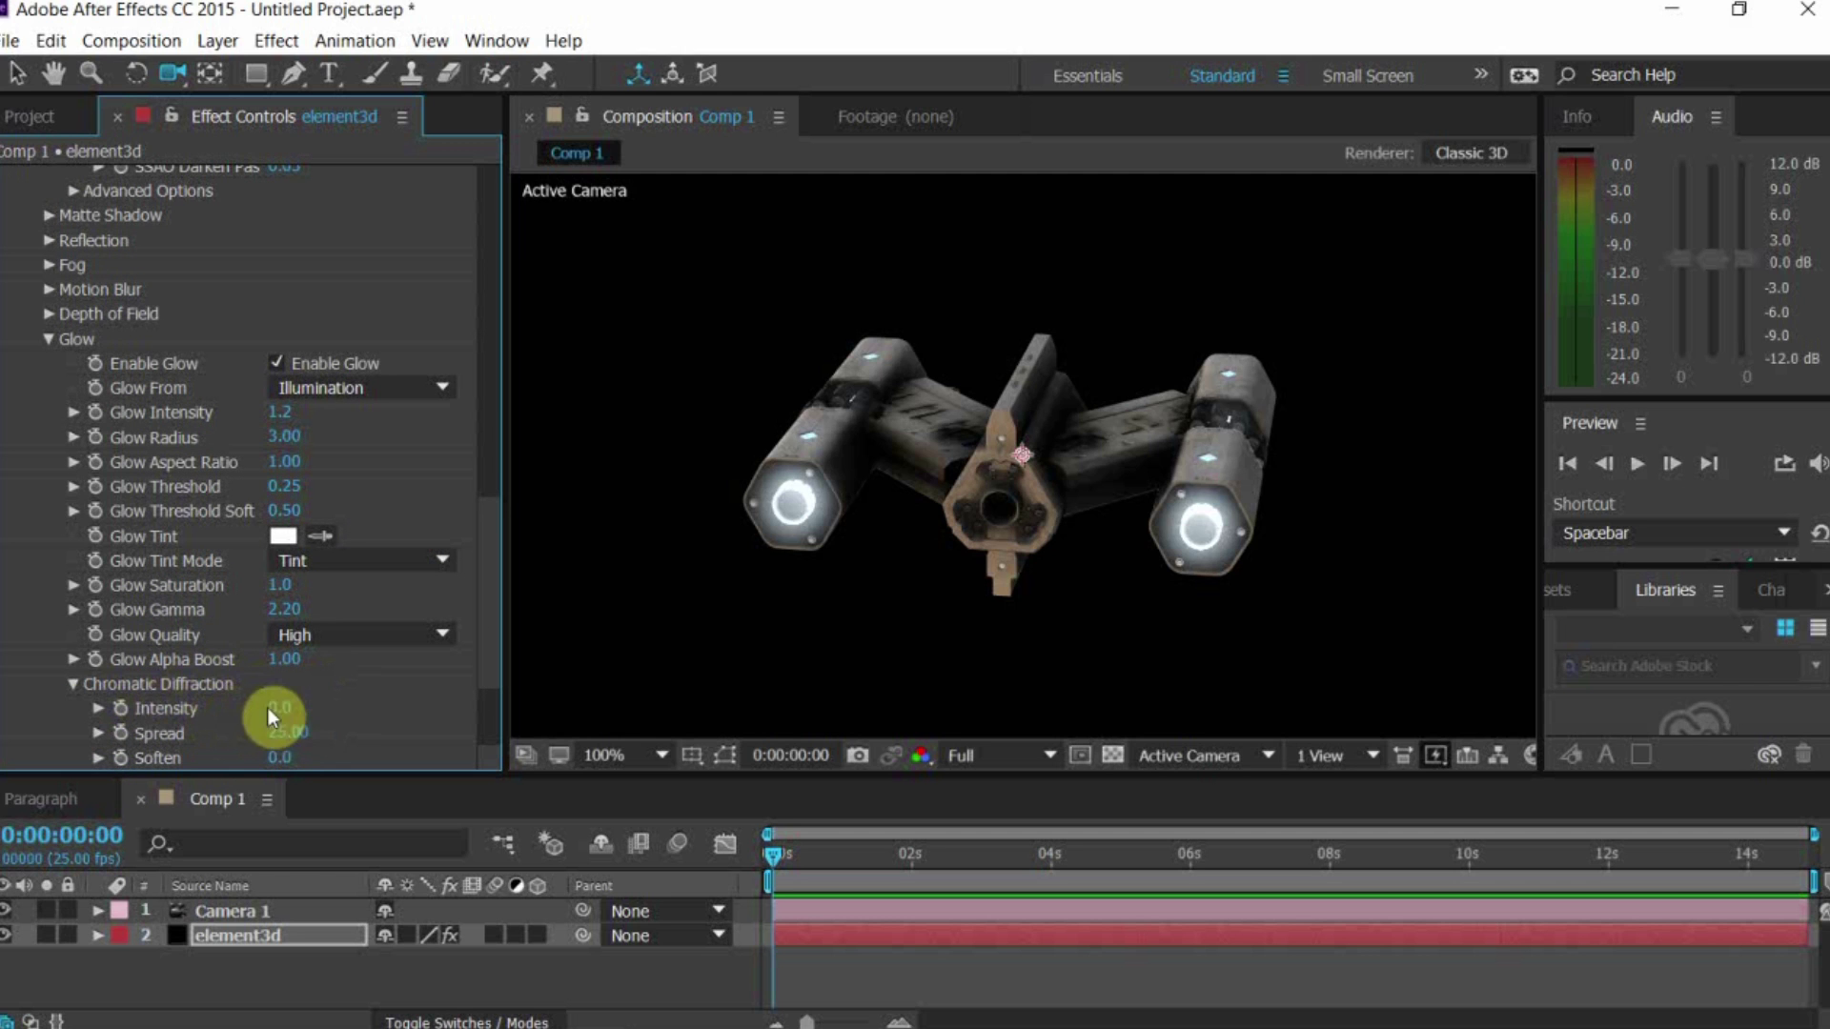
pyautogui.moveTo(279, 709); pyautogui.dragTo(303, 708)
pyautogui.scroll(-3, 198, 684)
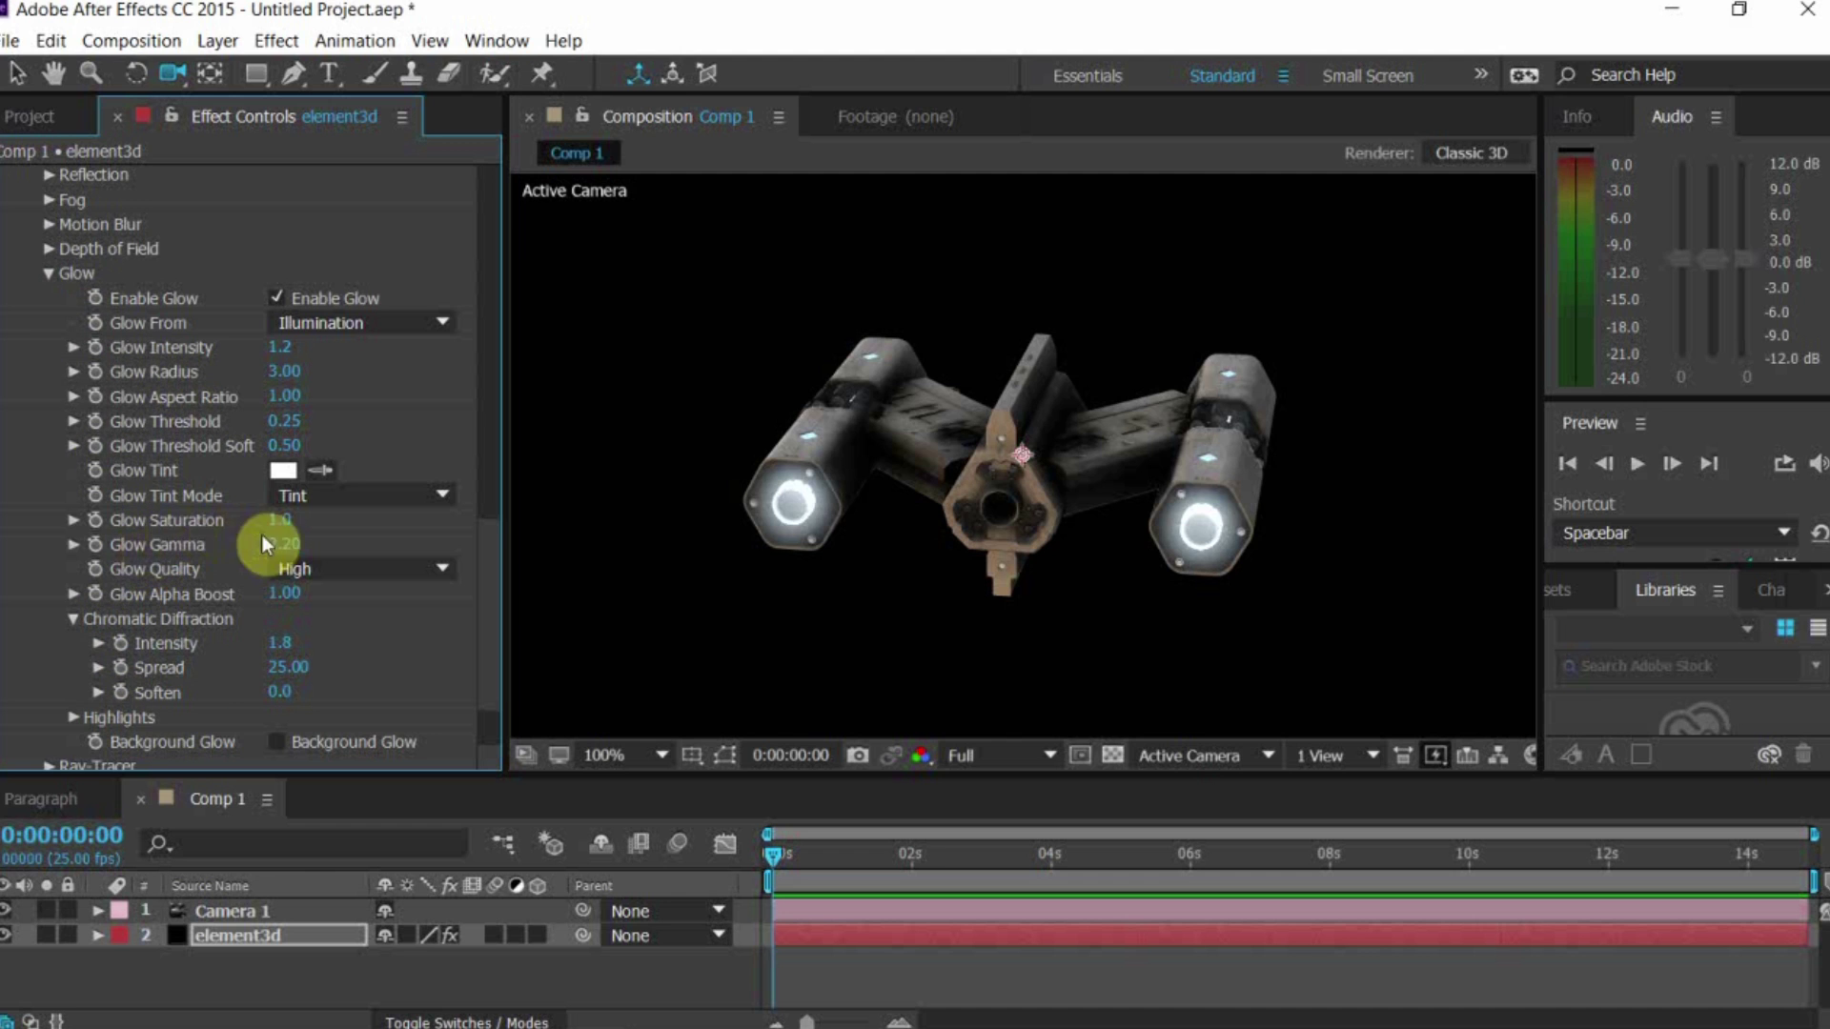
pyautogui.moveTo(282, 521); pyautogui.dragTo(334, 522)
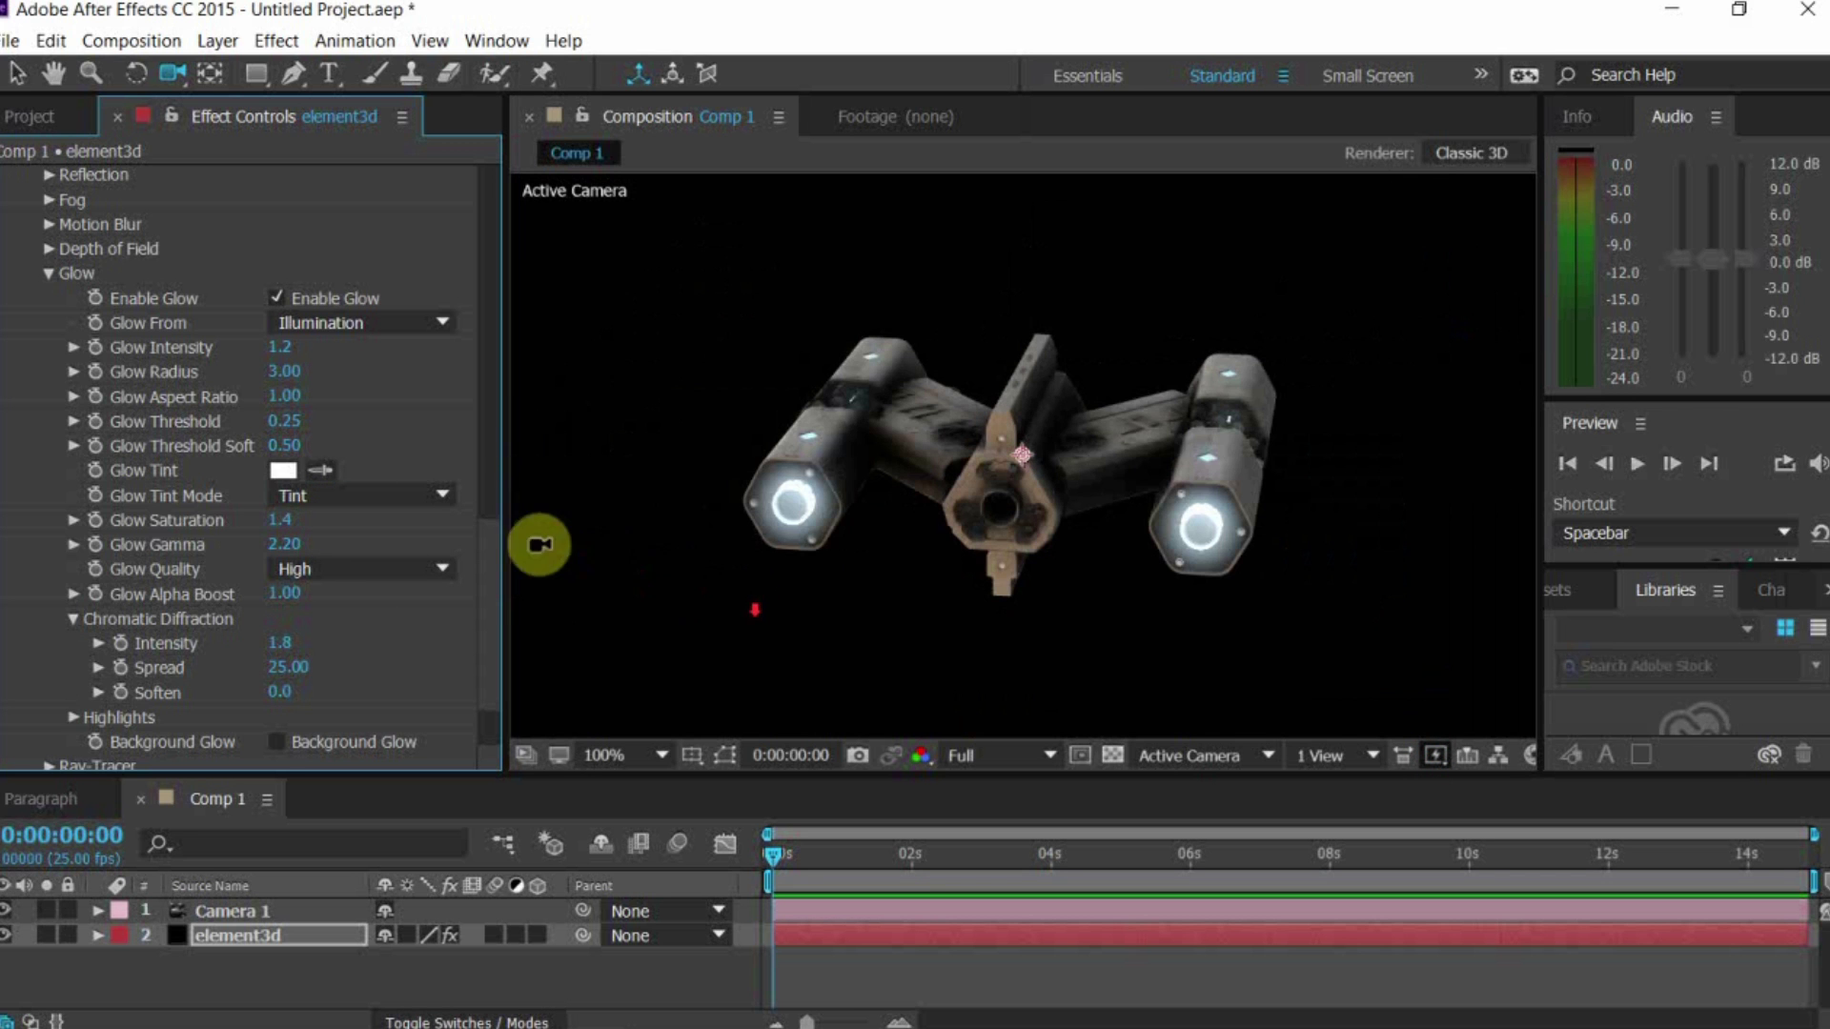
# Reduce the glow intensity to about 0.8 and the glow radius to about 1.80, and orbit the camera to check the ship
pyautogui.scroll(-10, 486, 540)
pyautogui.moveTo(816, 482); pyautogui.dragTo(1042, 535)
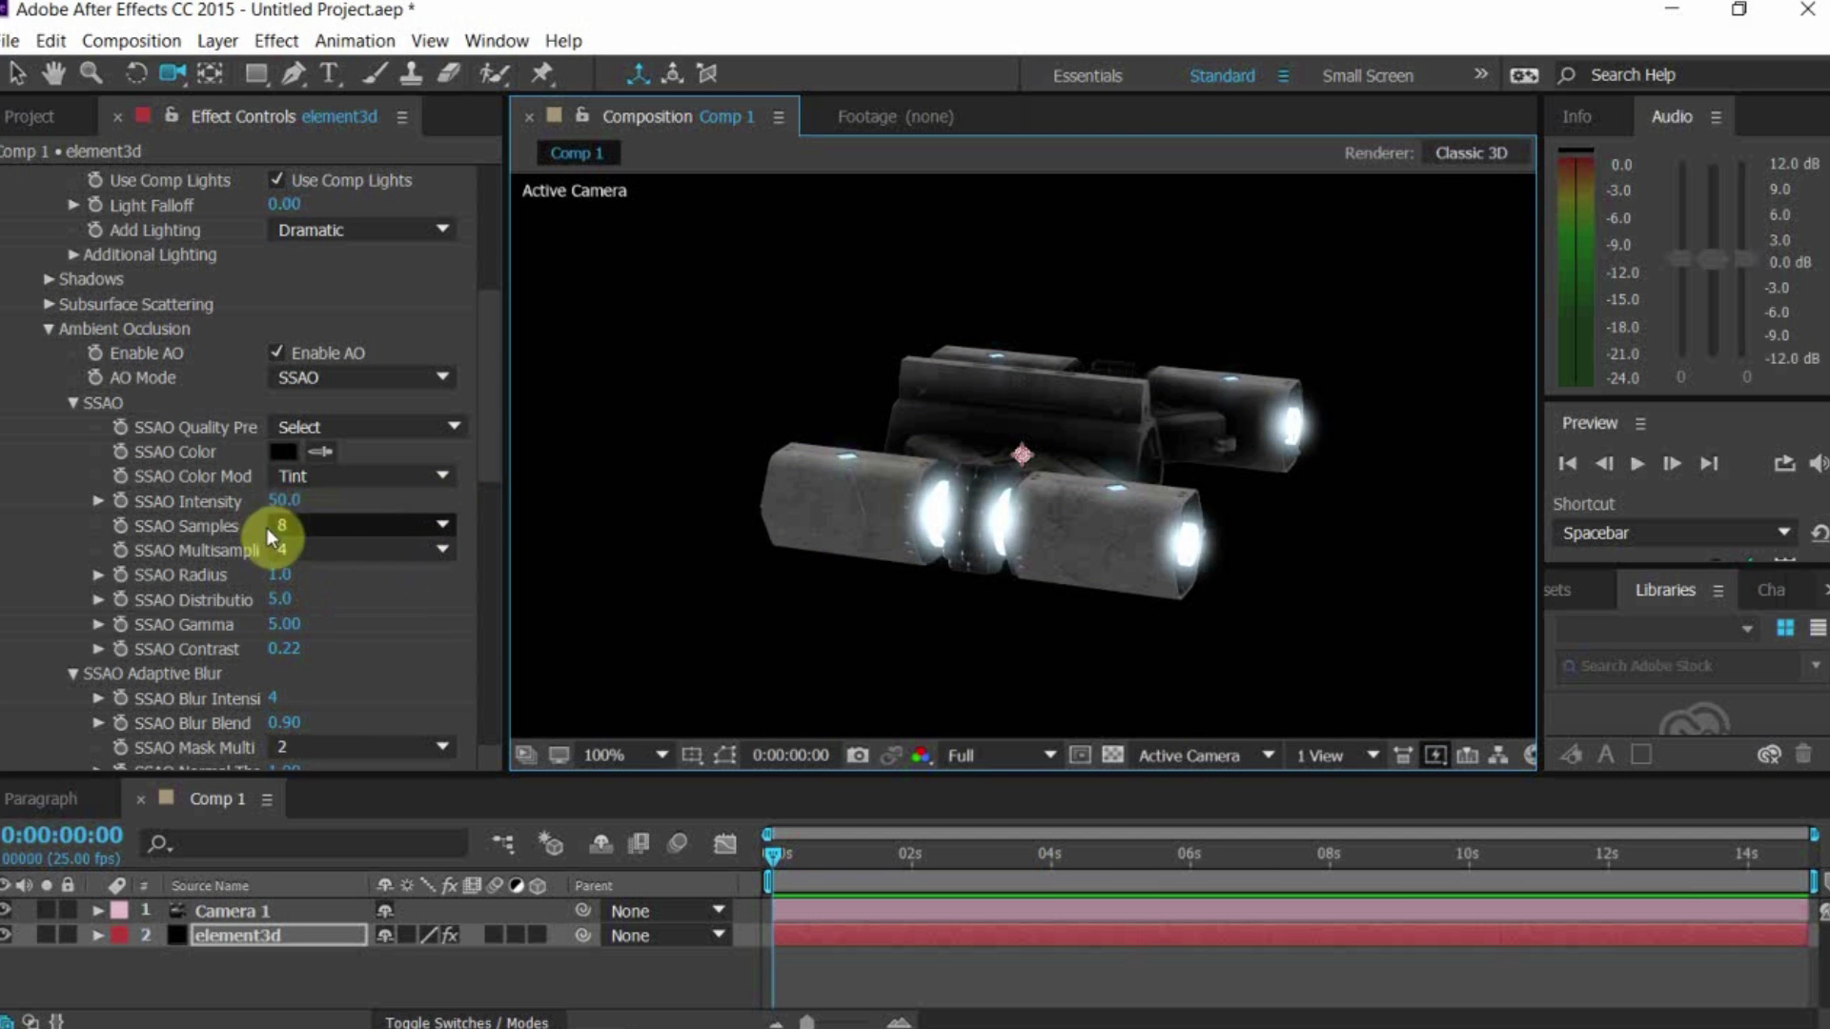
pyautogui.scroll(1, 305, 618)
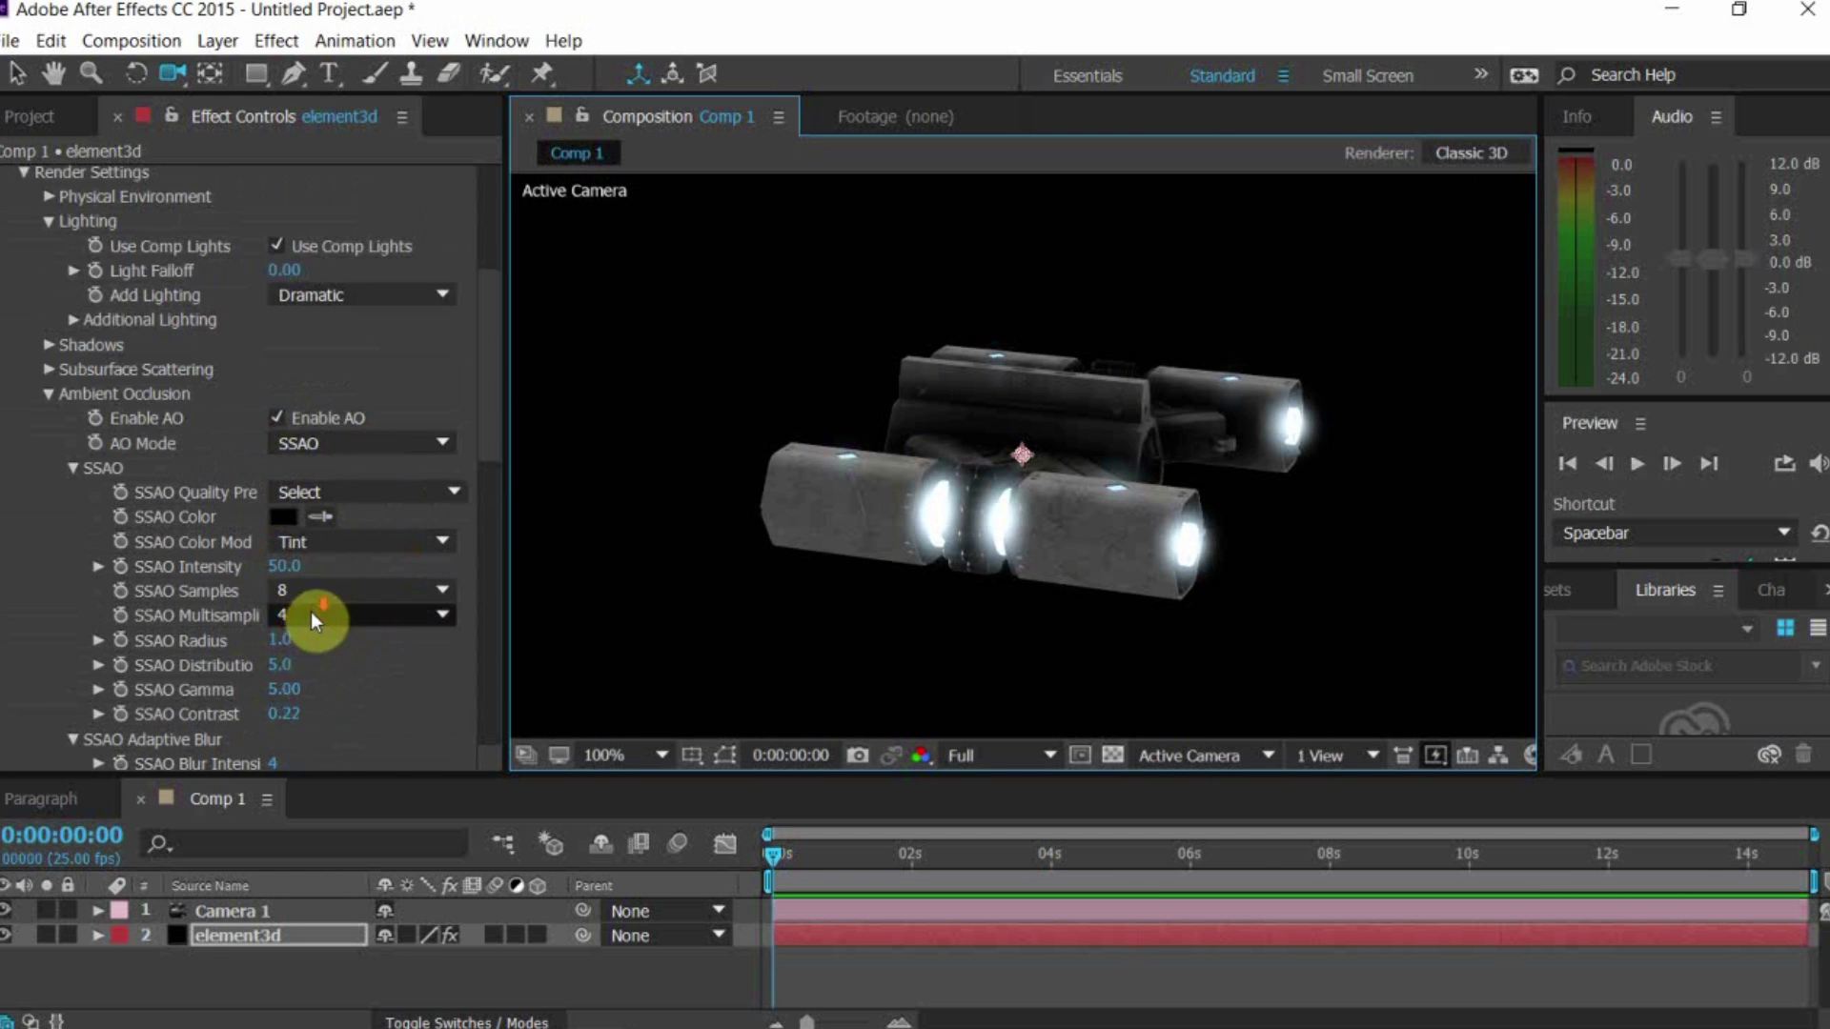
pyautogui.scroll(-7, 313, 610)
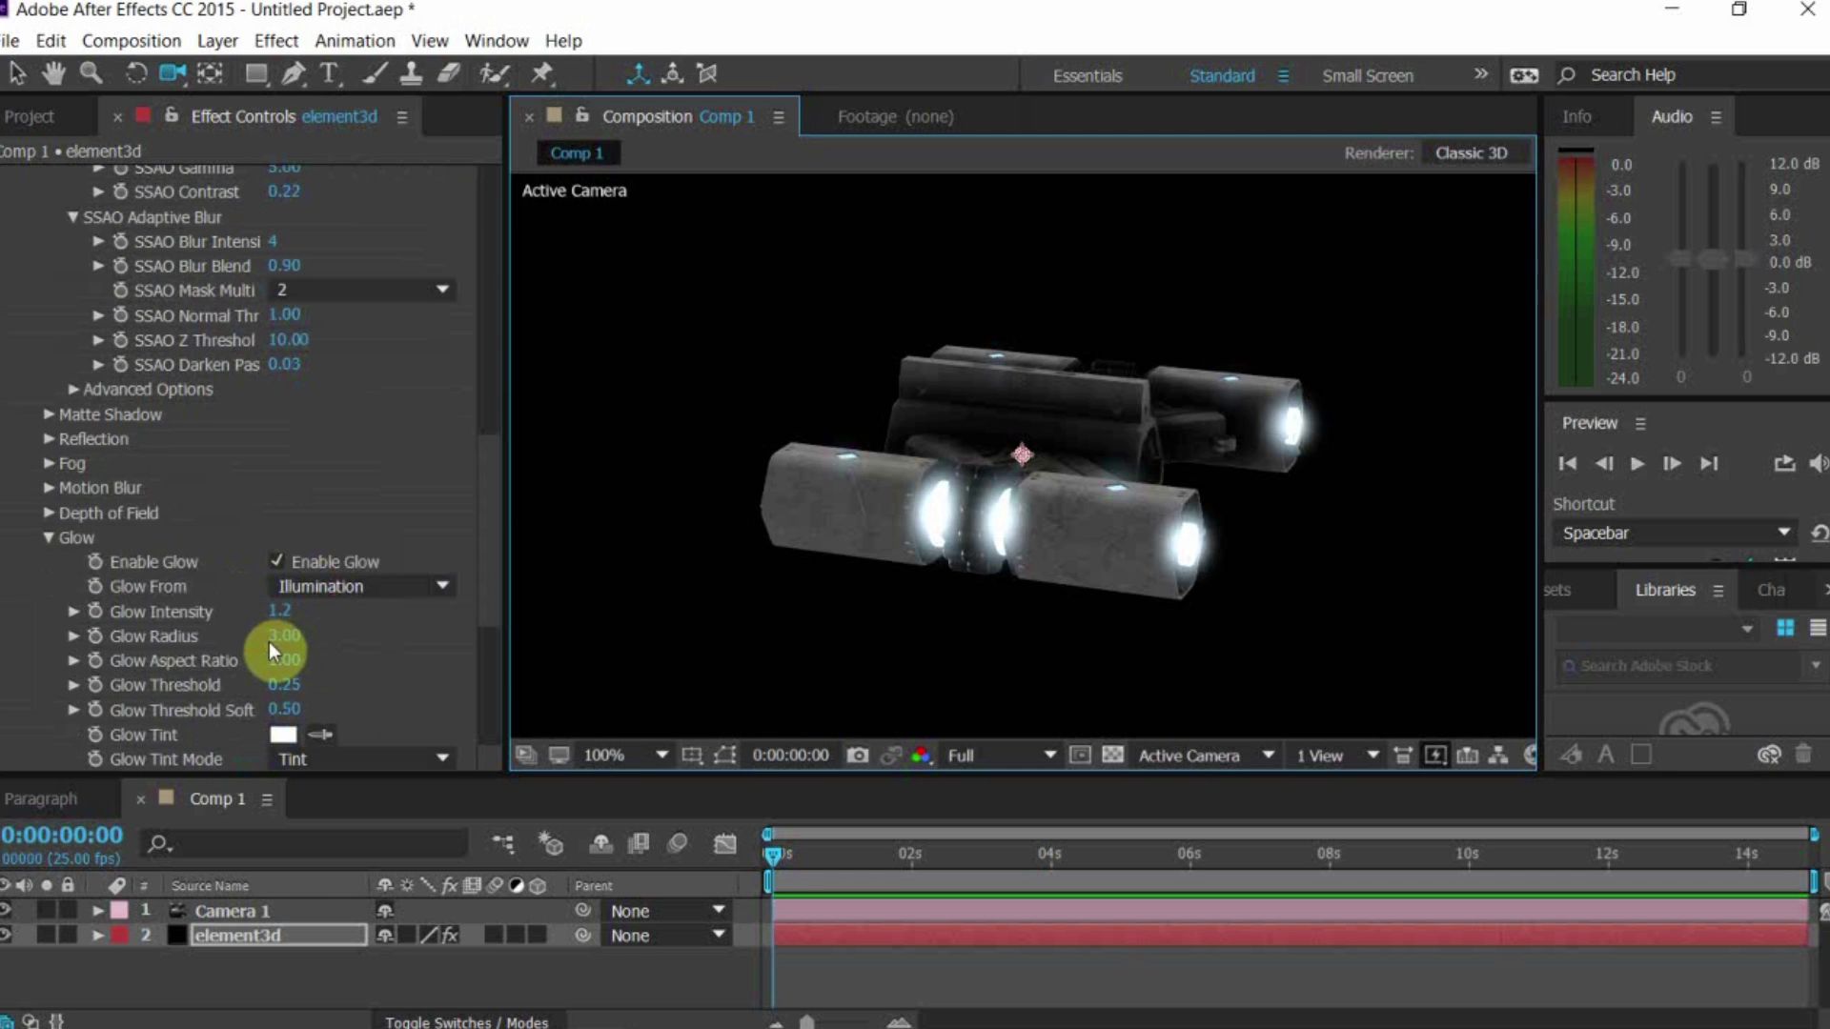
pyautogui.moveTo(278, 637)
pyautogui.mouseDown()
pyautogui.moveTo(259, 639)
pyautogui.moveTo(293, 636)
pyautogui.moveTo(278, 618)
pyautogui.mouseUp()
pyautogui.moveTo(1062, 629); pyautogui.dragTo(1076, 688)
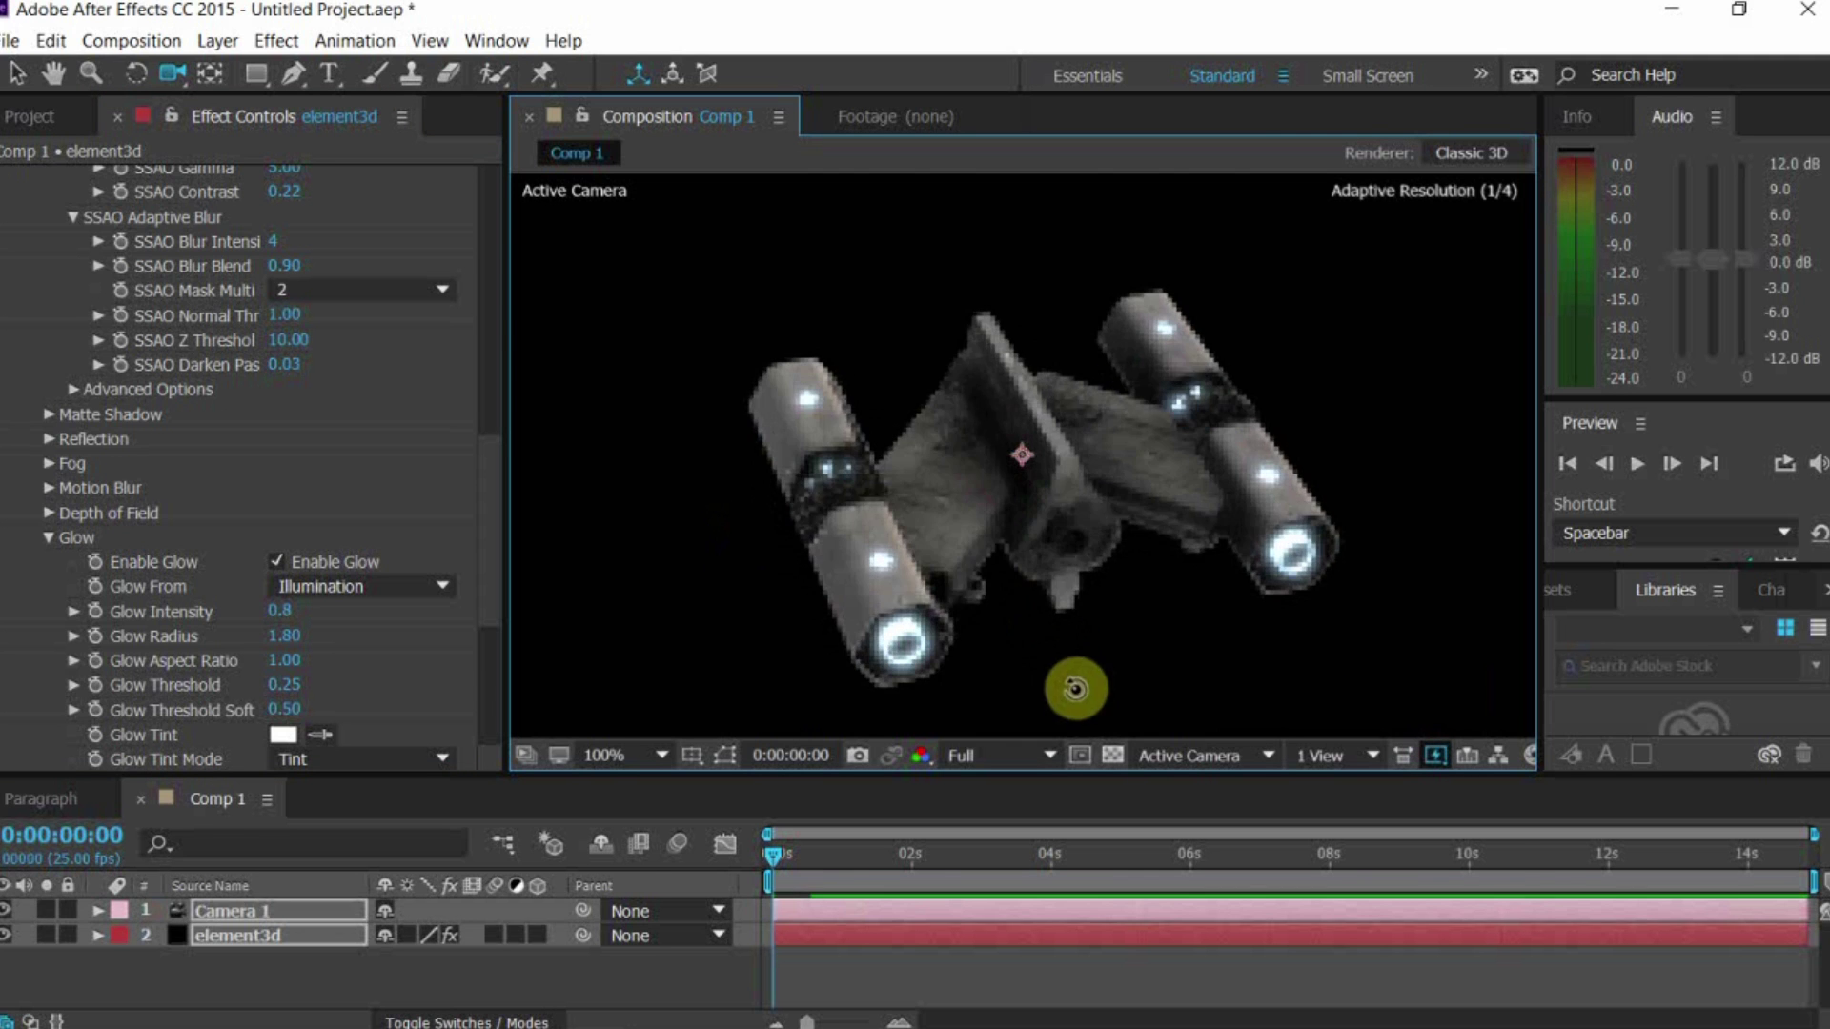
# Reopen the Element scene setup and add Component_11 from the Components models to the first place inside the ship's main group folder
pyautogui.scroll(15, 328, 390)
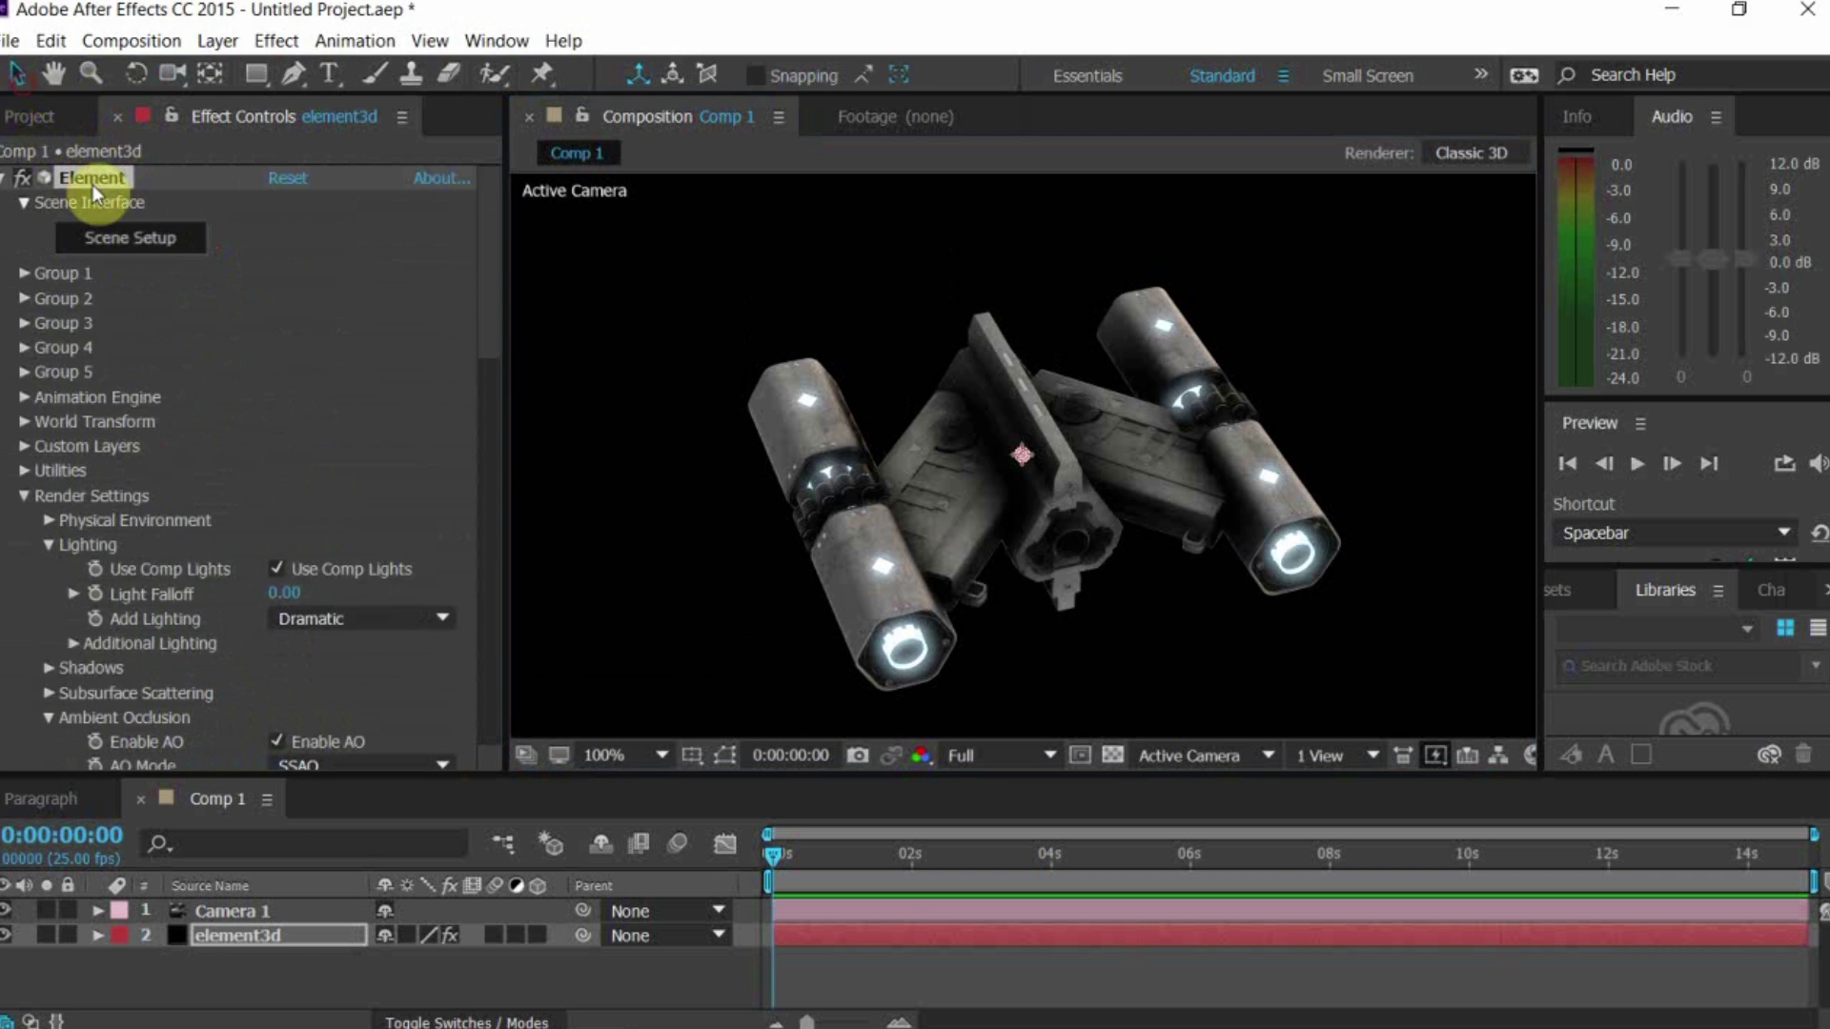
pyautogui.click(137, 246)
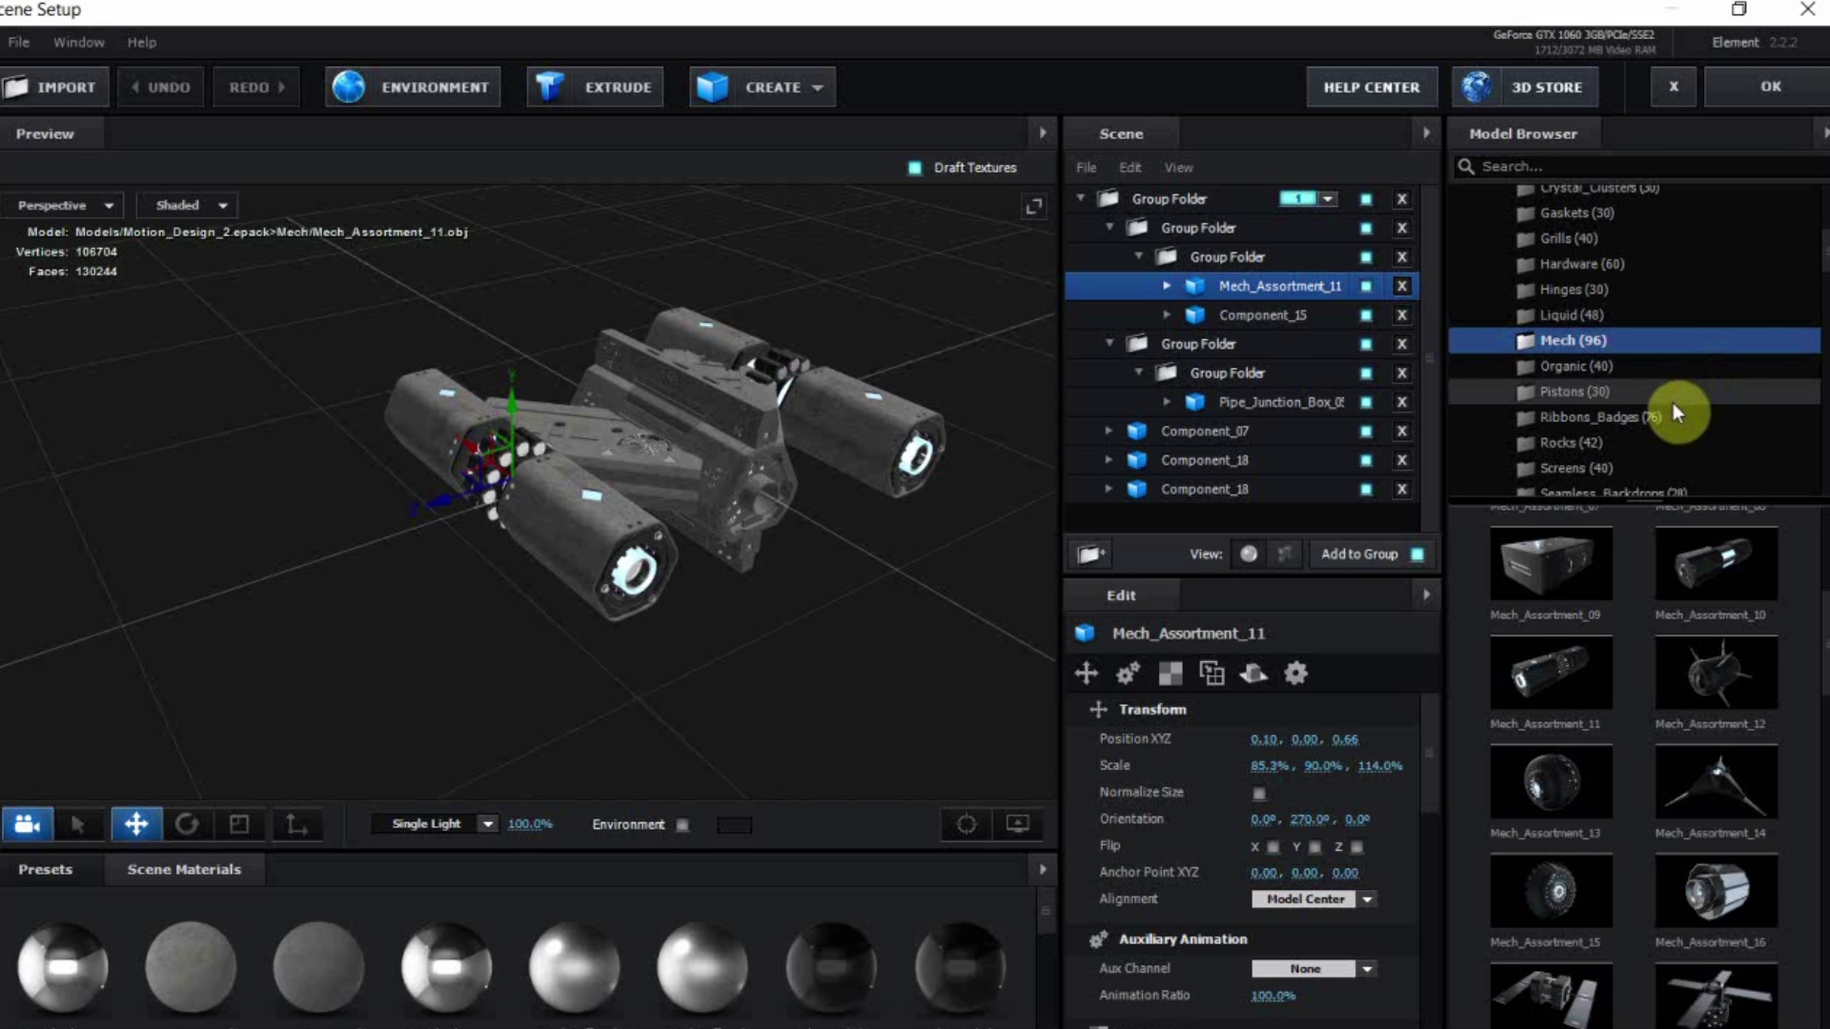
pyautogui.scroll(3, 1603, 381)
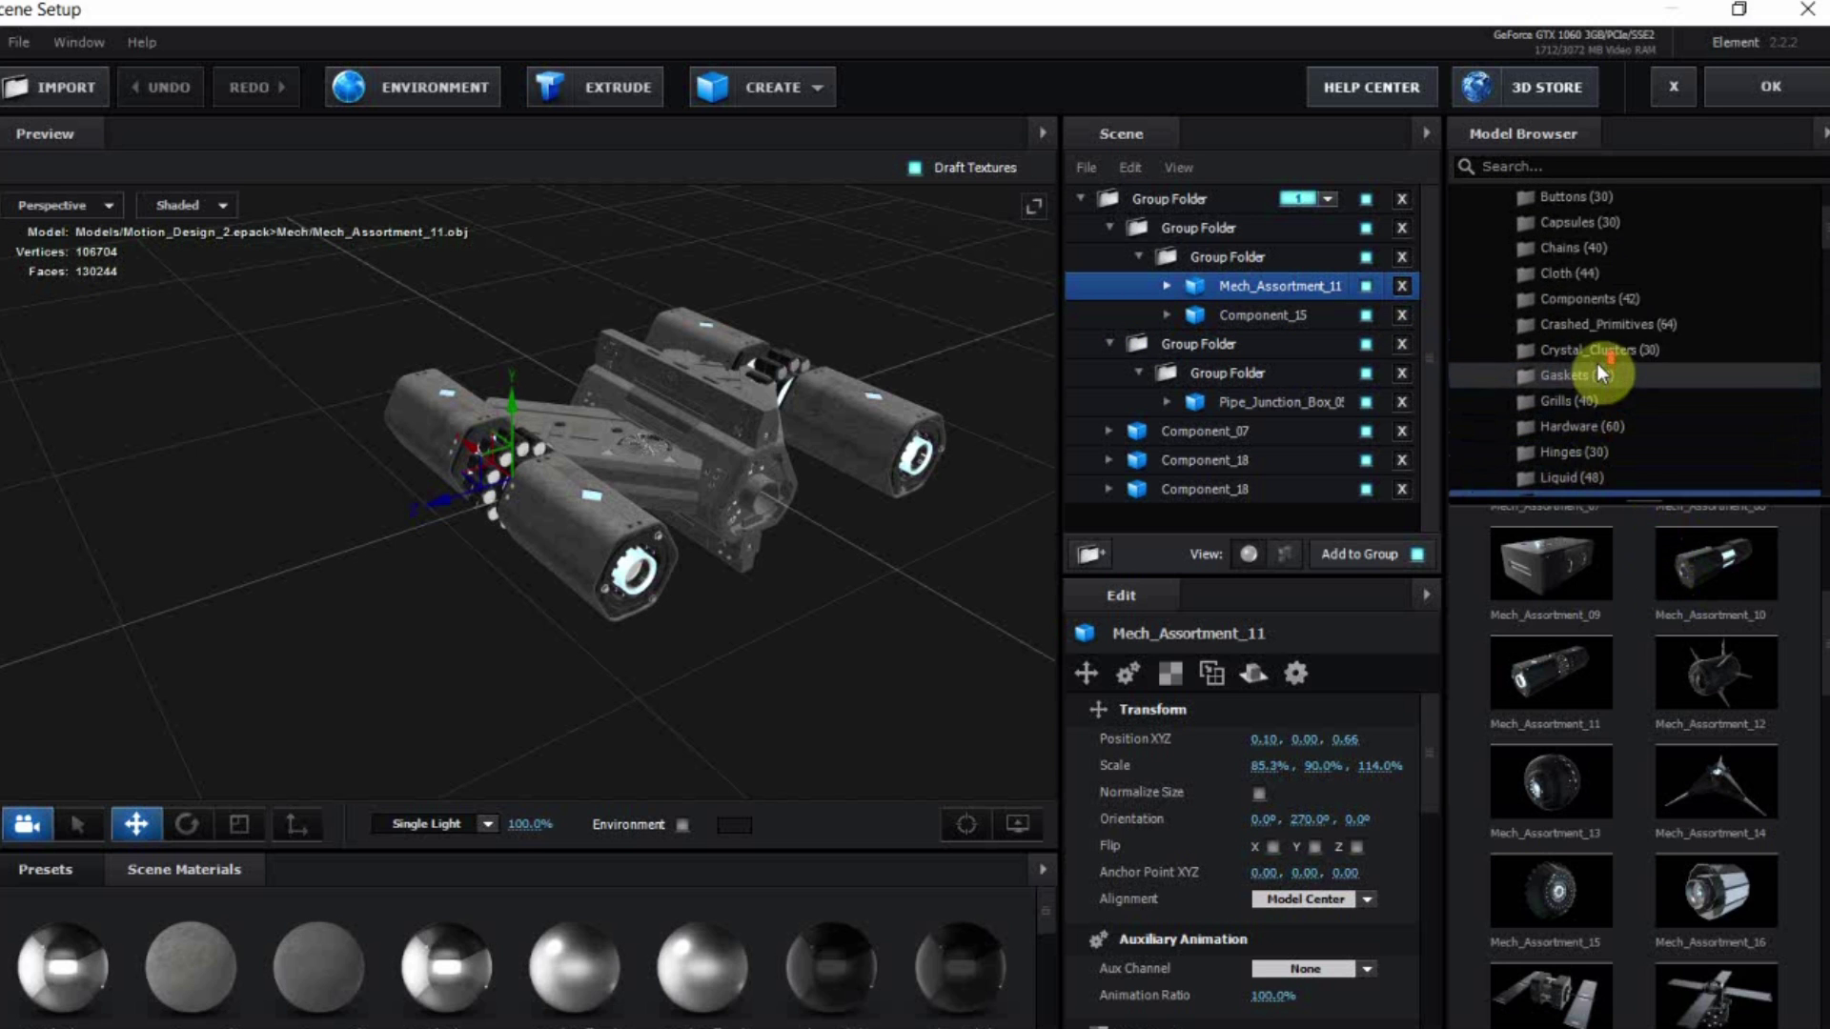
pyautogui.click(1626, 299)
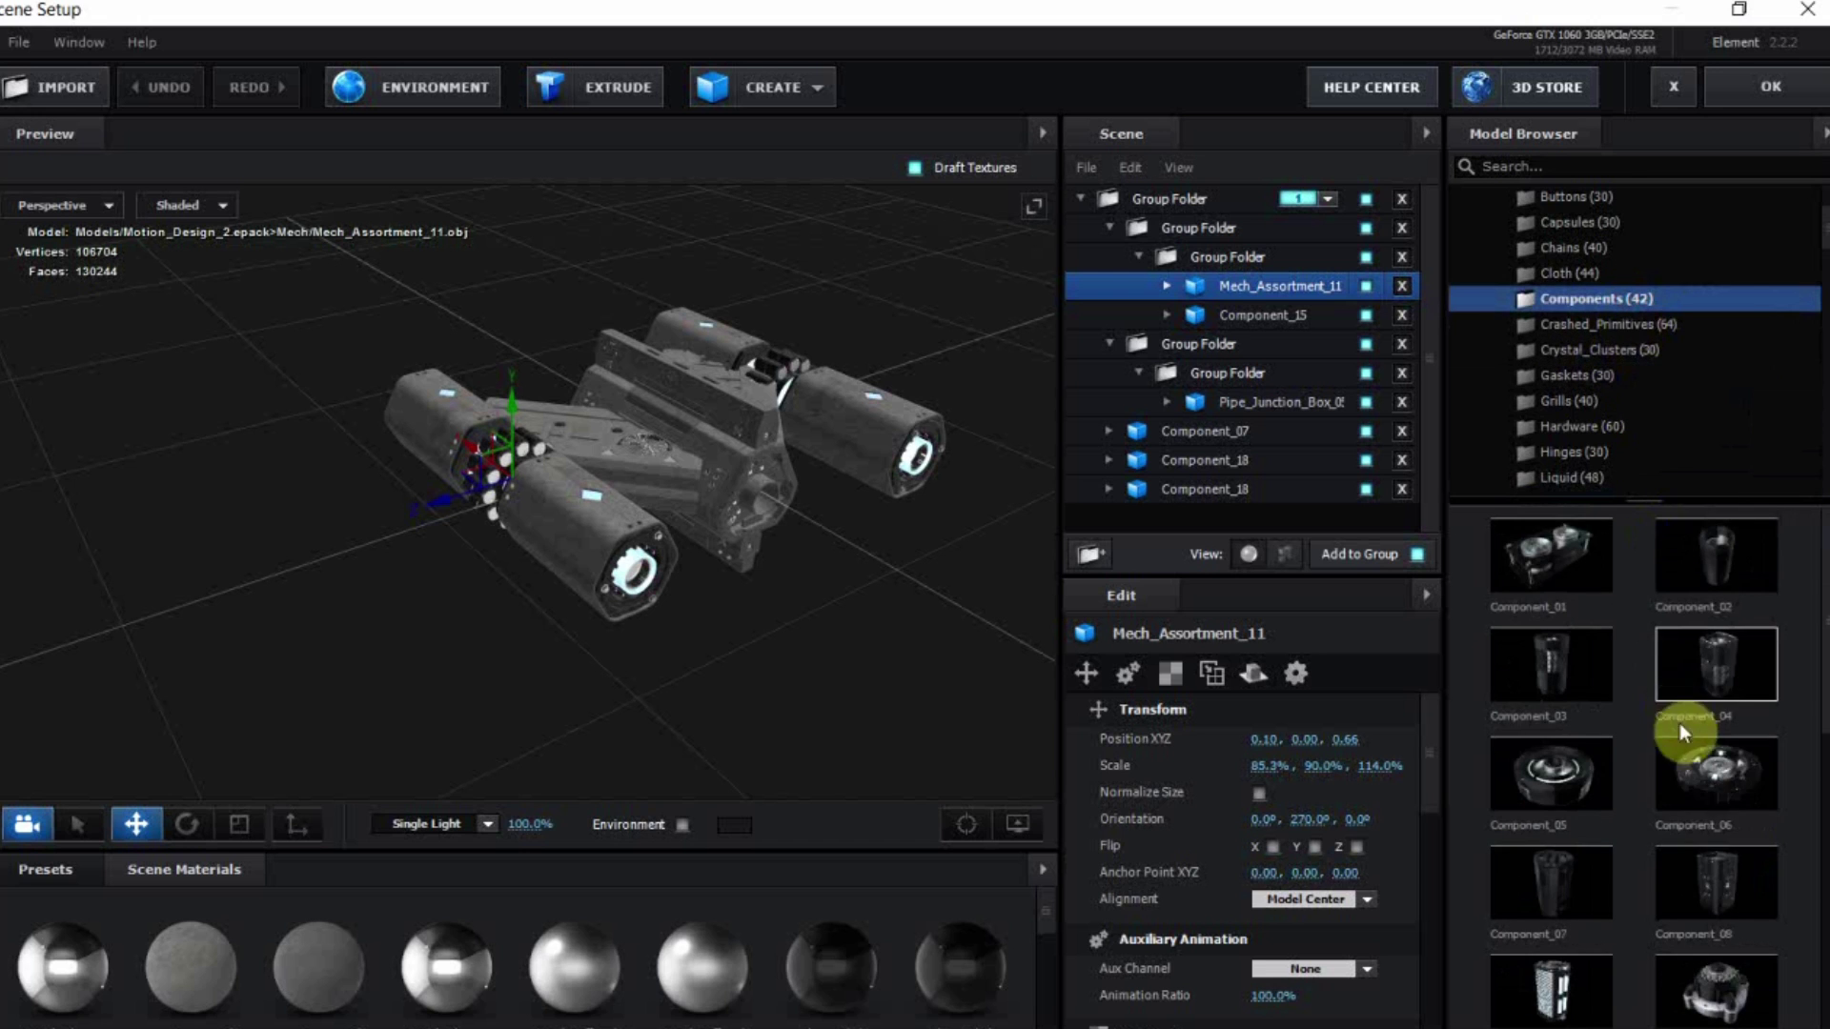
pyautogui.moveTo(1824, 643); pyautogui.dragTo(1825, 748)
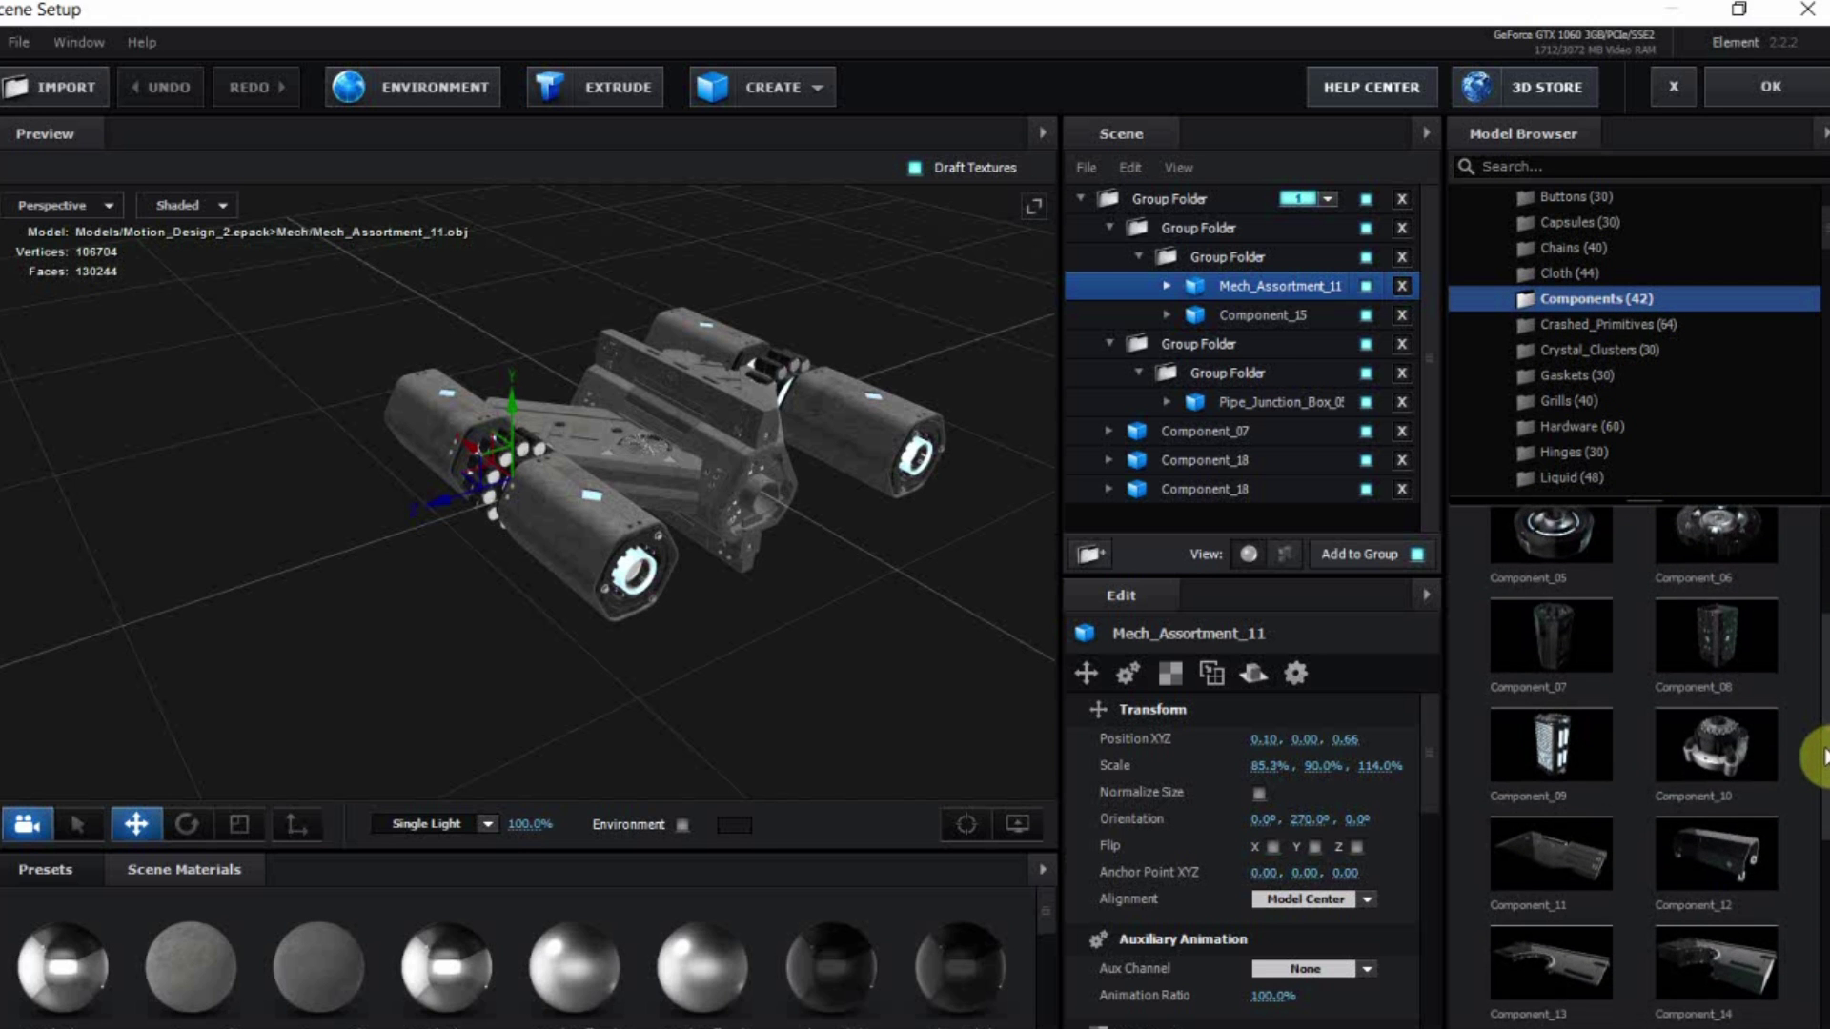
pyautogui.click(1582, 846)
pyautogui.moveTo(1249, 290); pyautogui.dragTo(1181, 210)
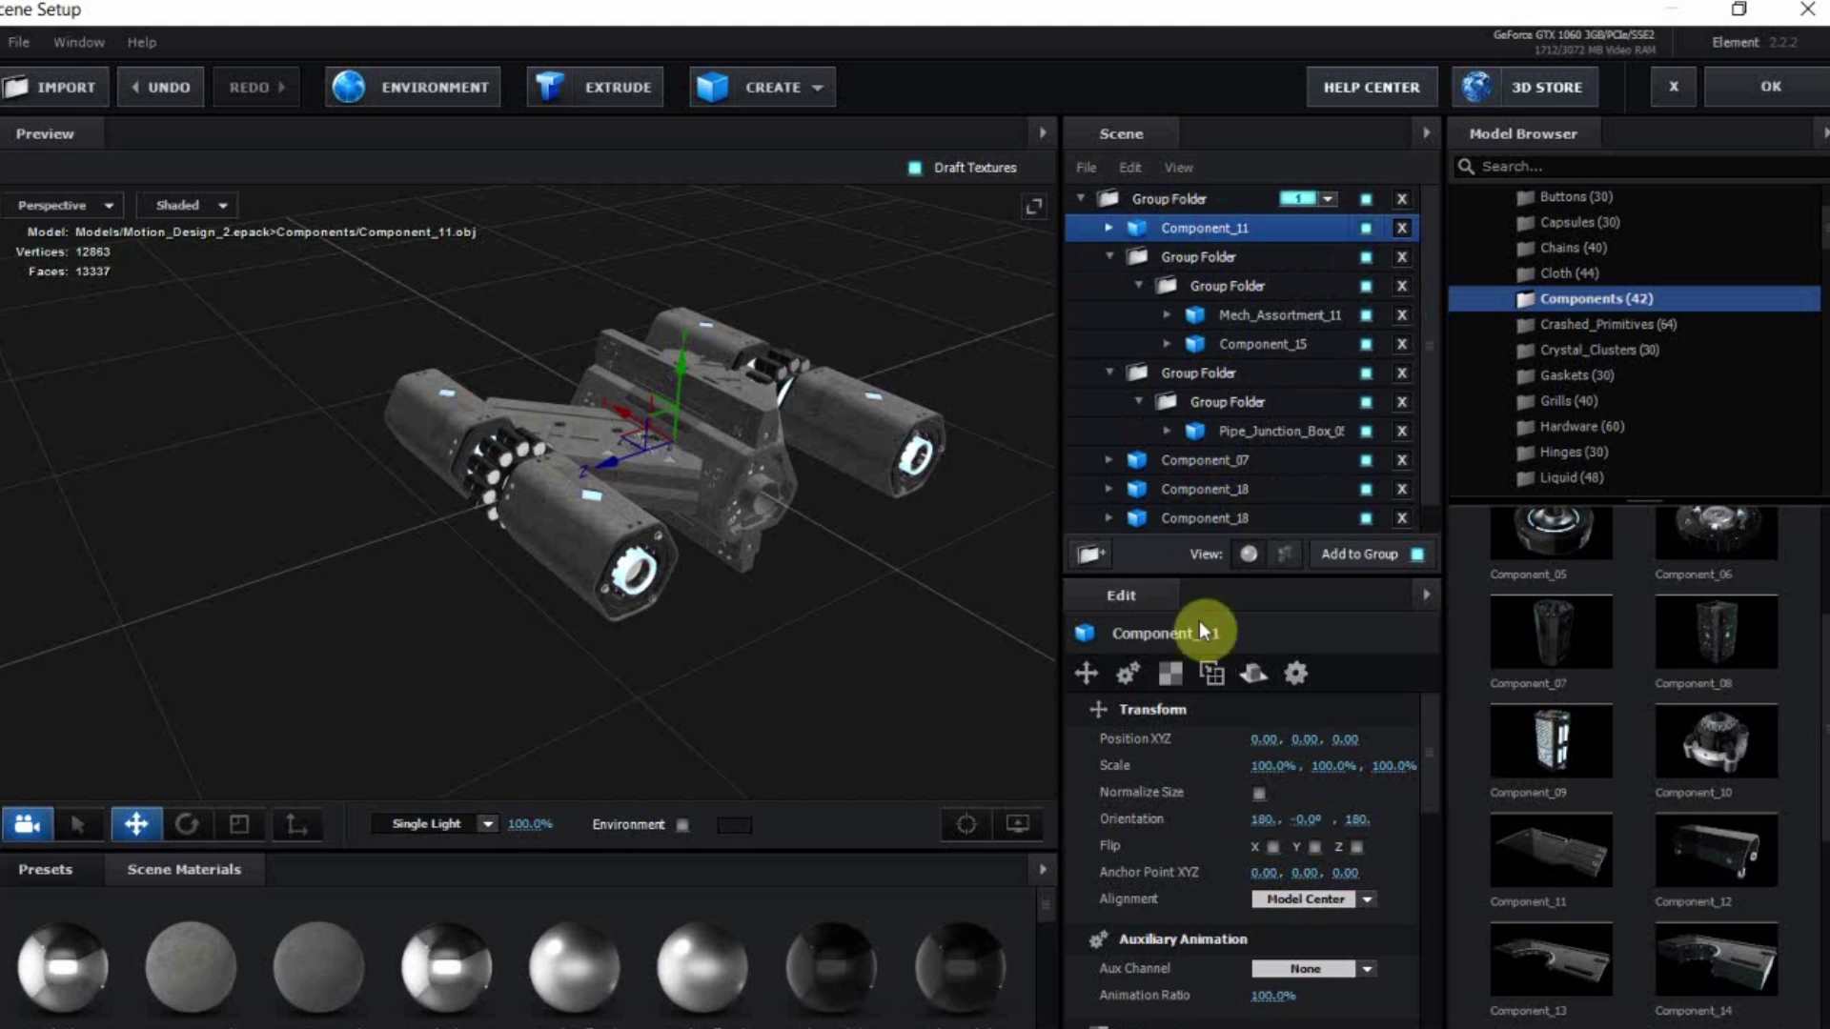
# Nest Component_11 inside two new group folders within the ship's main group
pyautogui.click(1091, 553)
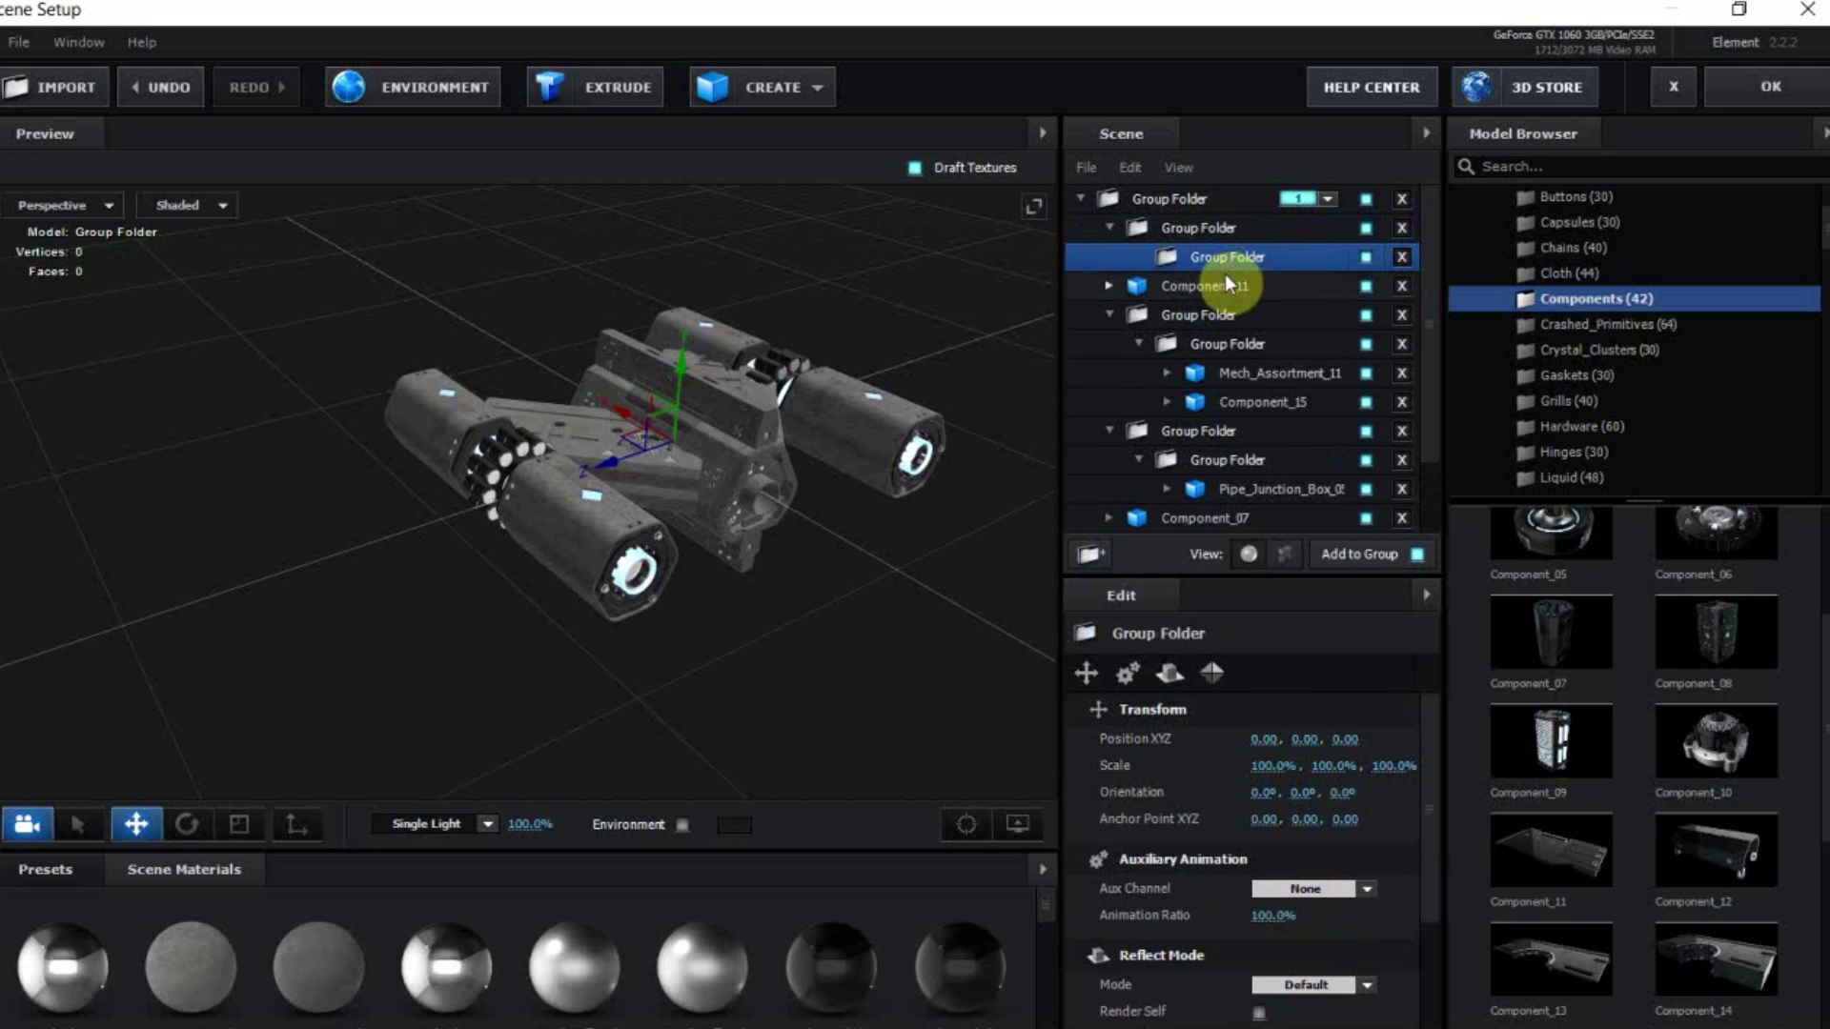
pyautogui.click(1218, 284)
pyautogui.moveTo(1193, 283); pyautogui.dragTo(1156, 198)
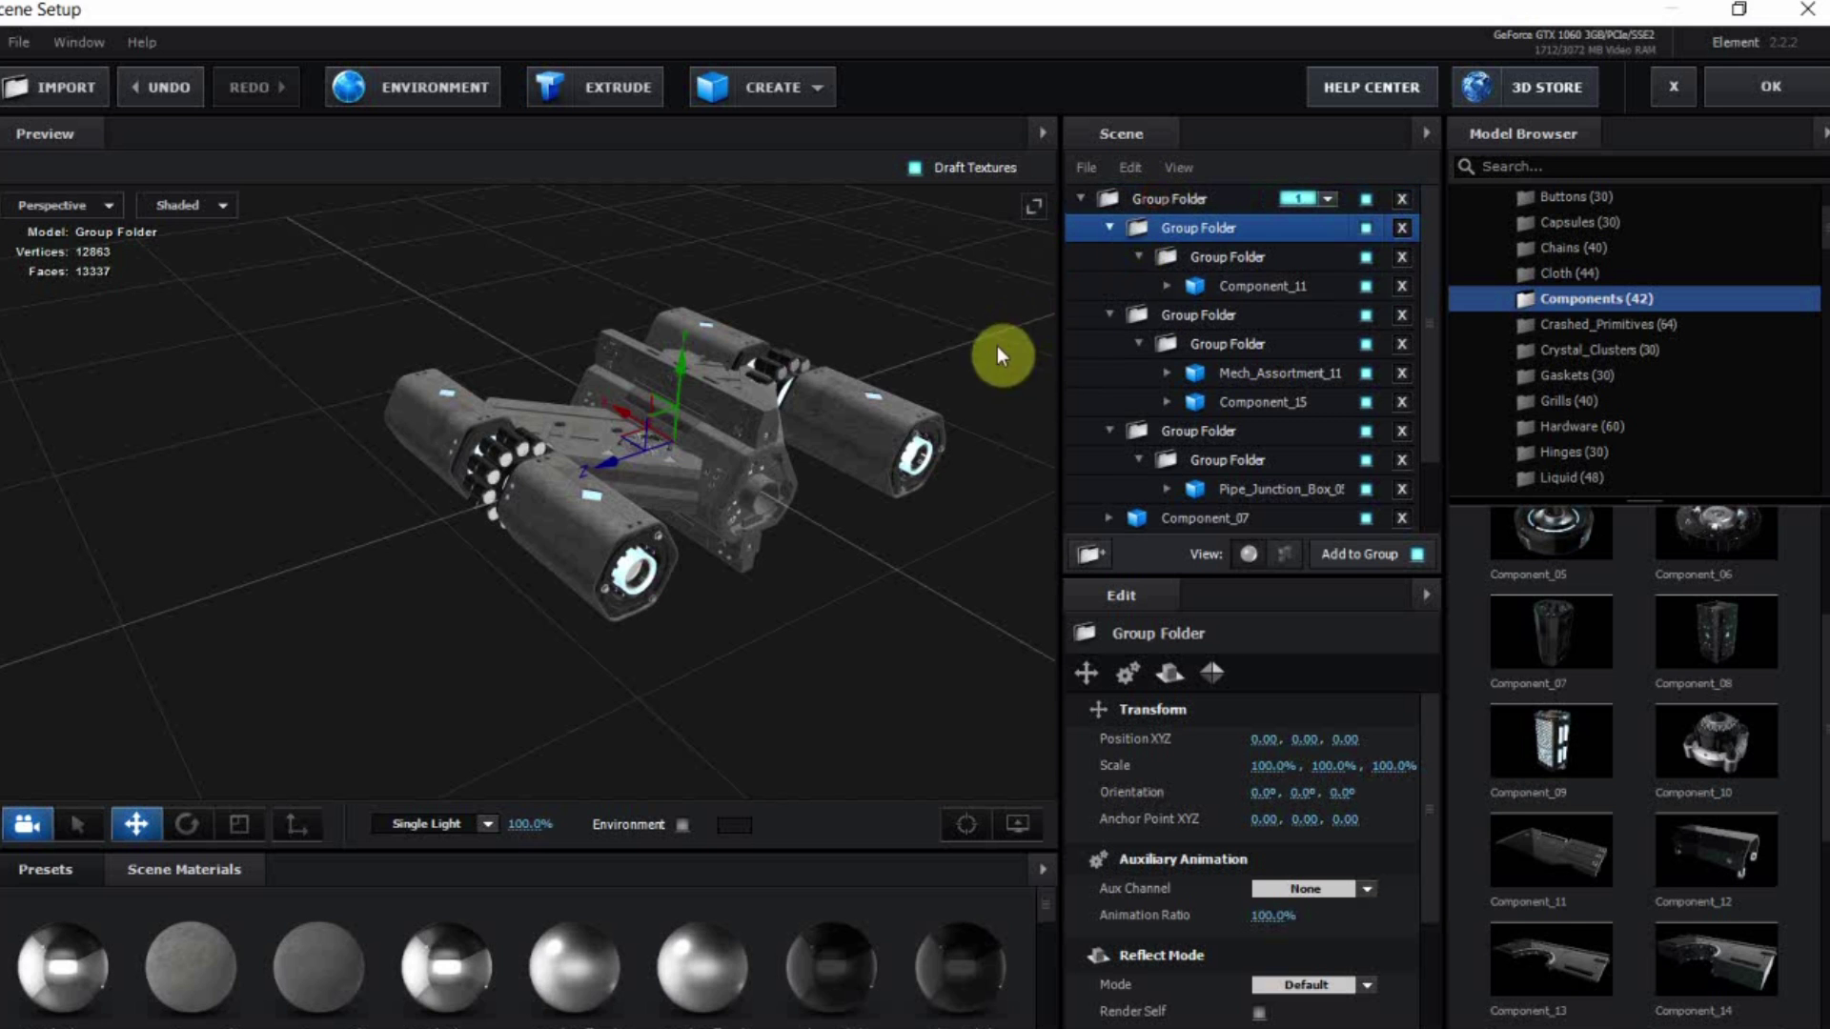
# Scale Component_11's outer group folder up uniformly to about 253%
pyautogui.moveTo(996, 346); pyautogui.dragTo(918, 459)
pyautogui.moveTo(1299, 765); pyautogui.dragTo(1624, 761)
pyautogui.moveTo(725, 619); pyautogui.dragTo(644, 584)
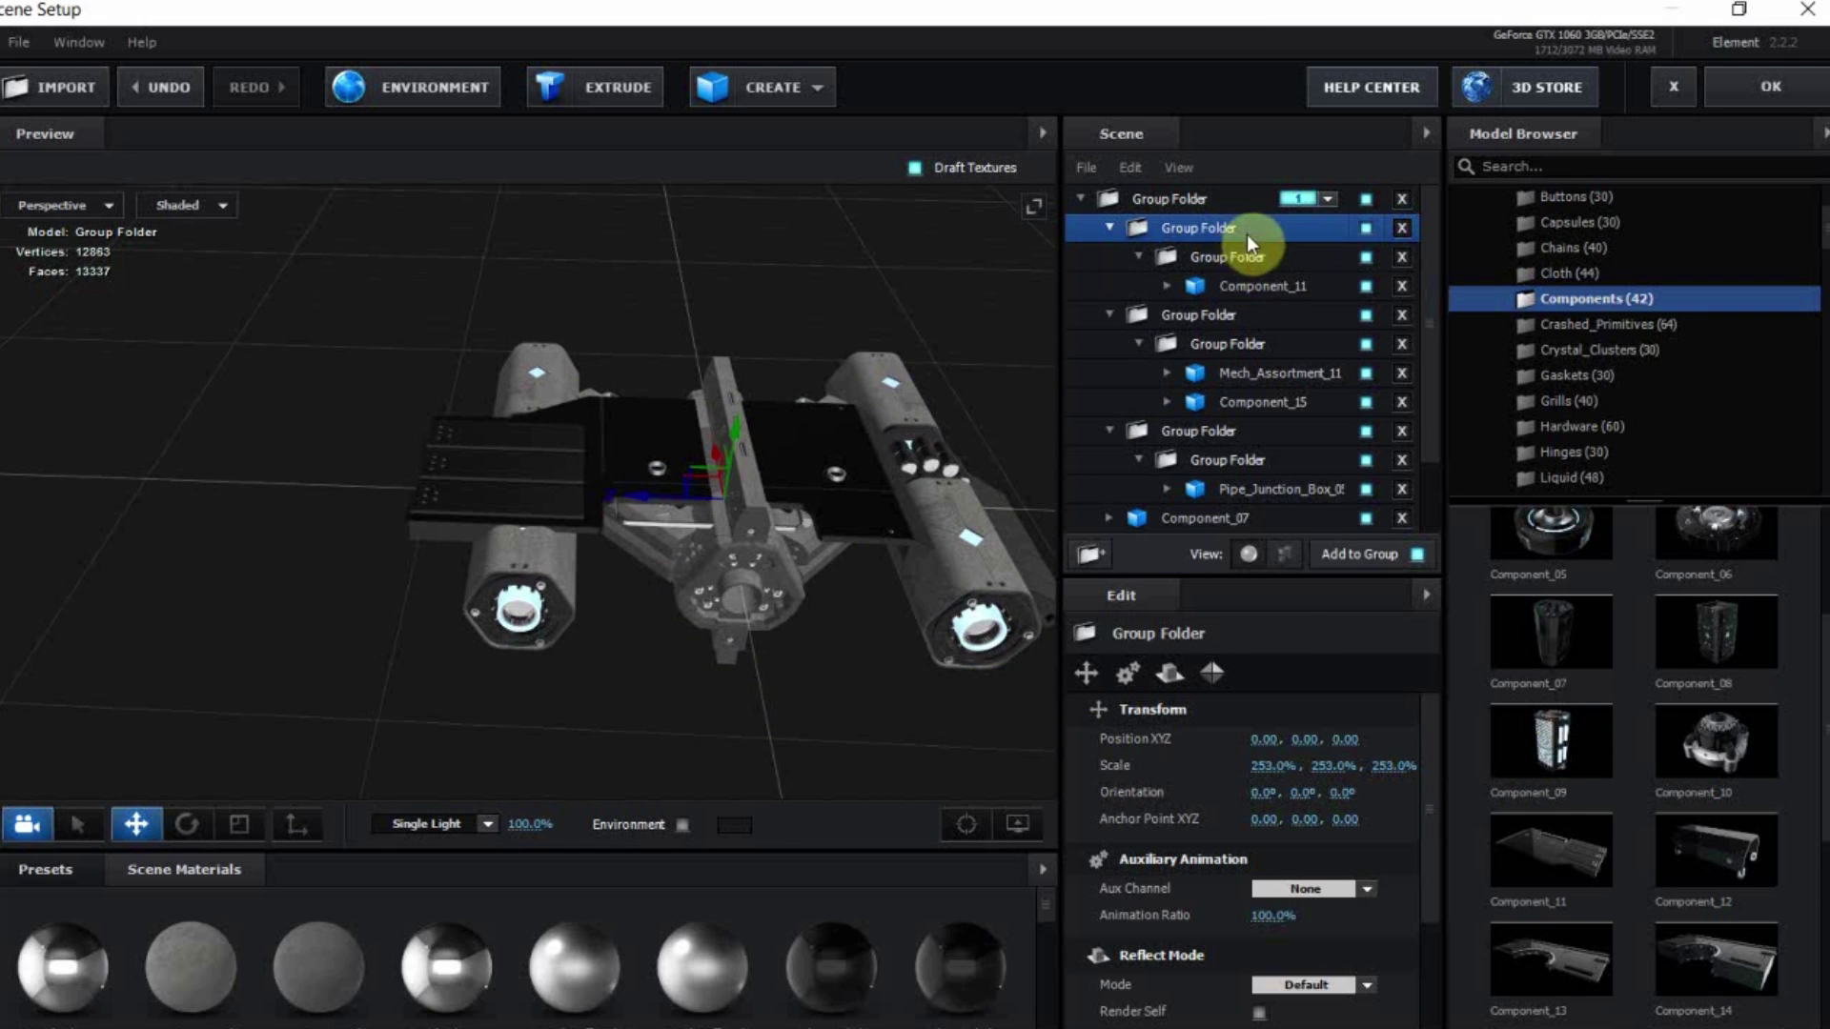
# Enable group symmetry on the Y and Z axes for Component_11's outer group folder
pyautogui.click(1214, 673)
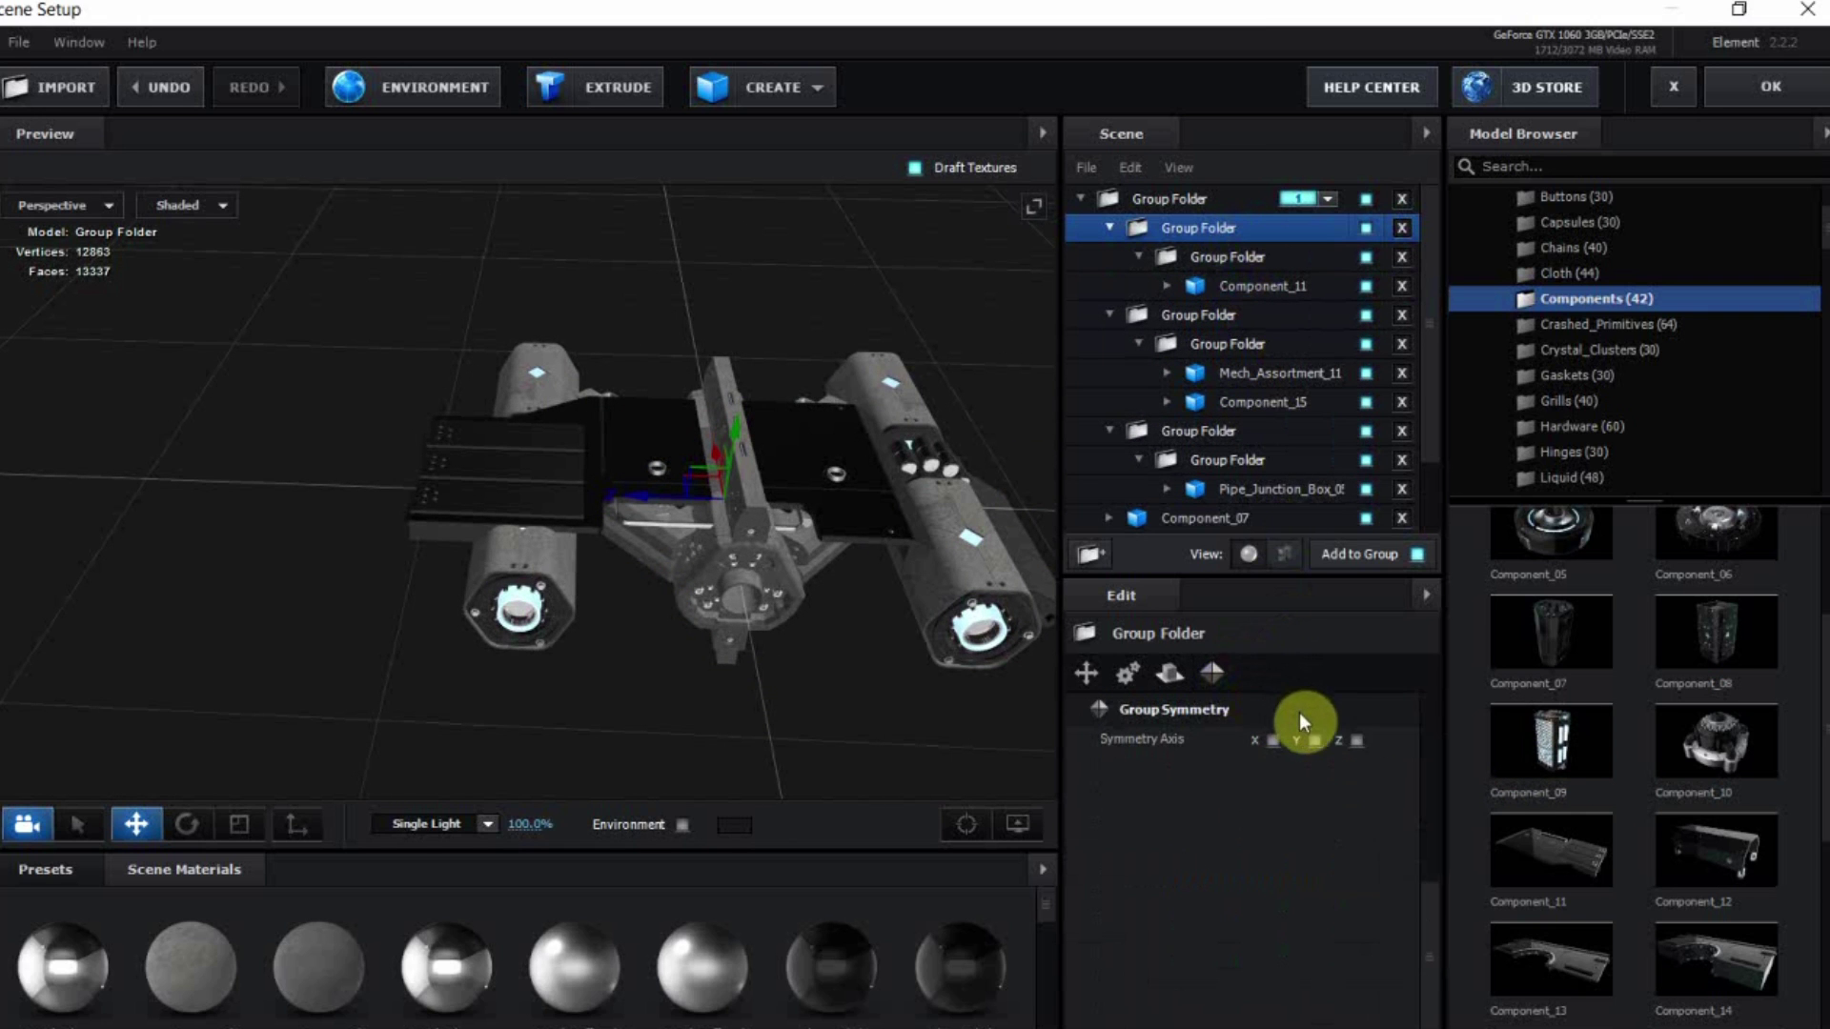
pyautogui.click(1355, 741)
pyautogui.click(1315, 740)
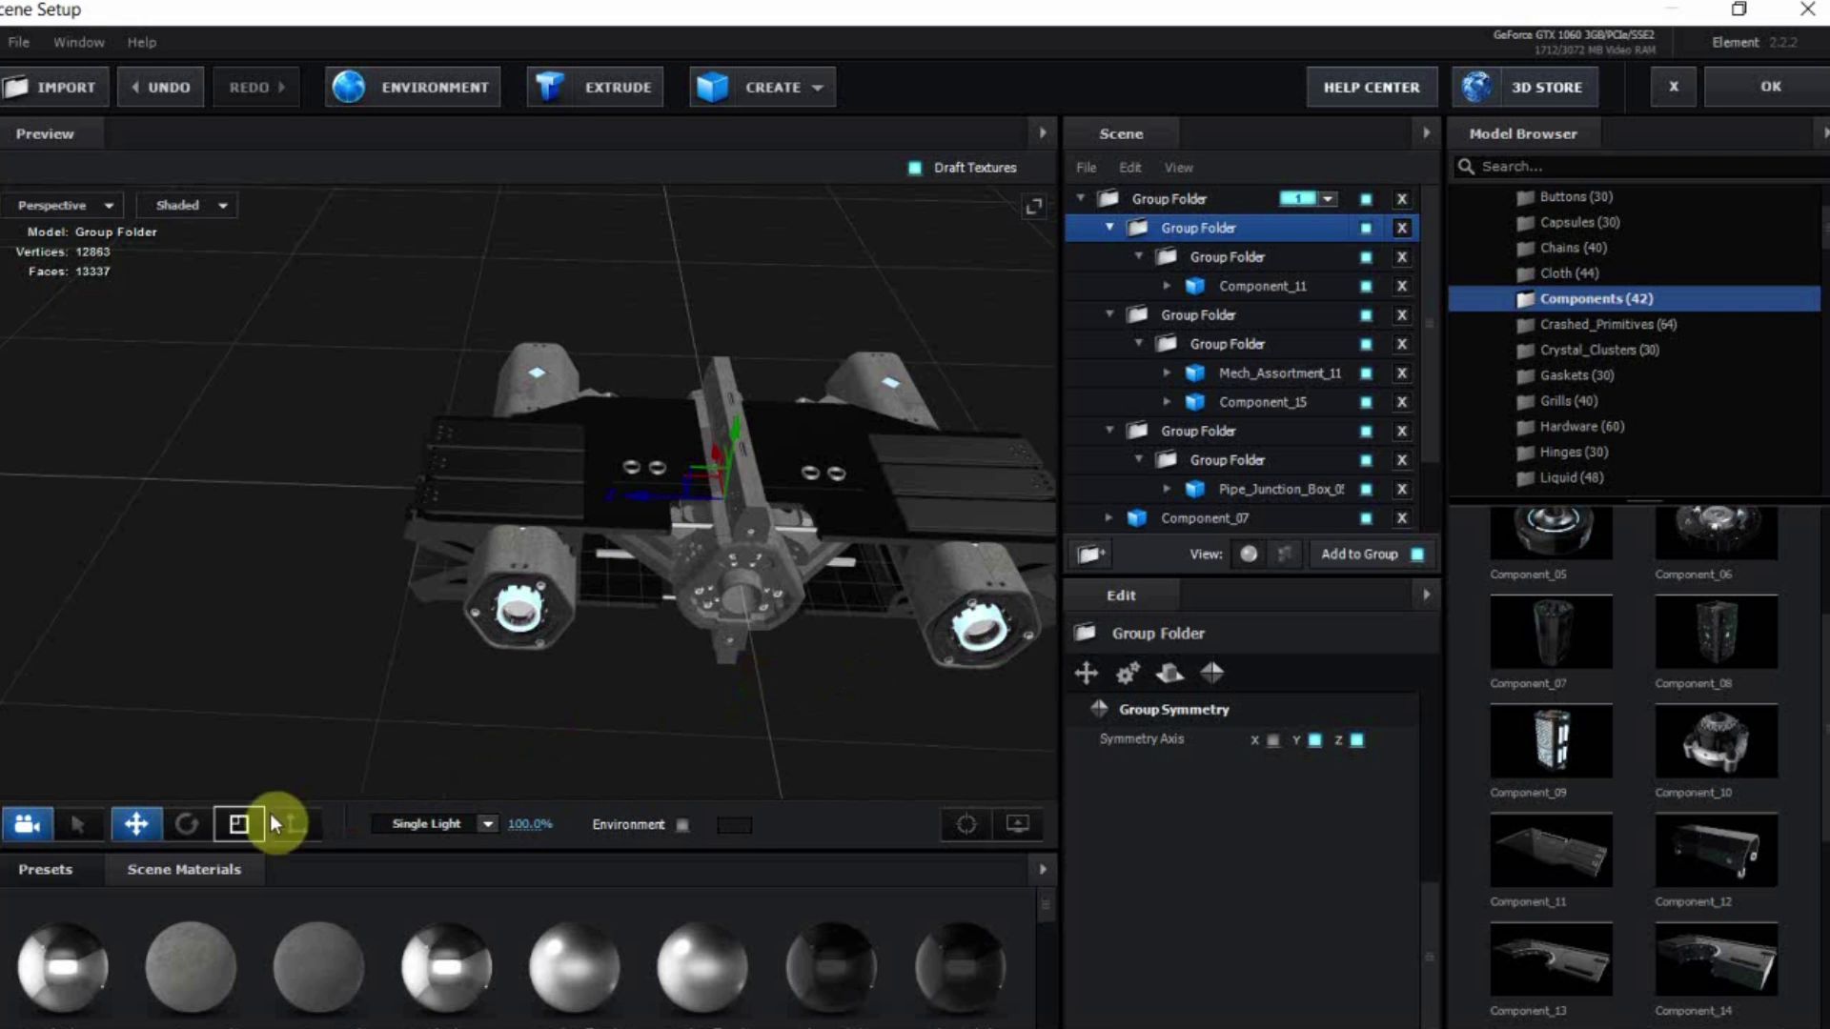
# Rotate Component_11's outer group about a quarter turn so its mirrored plates stand upright
pyautogui.click(186, 826)
pyautogui.moveTo(488, 752); pyautogui.dragTo(508, 732)
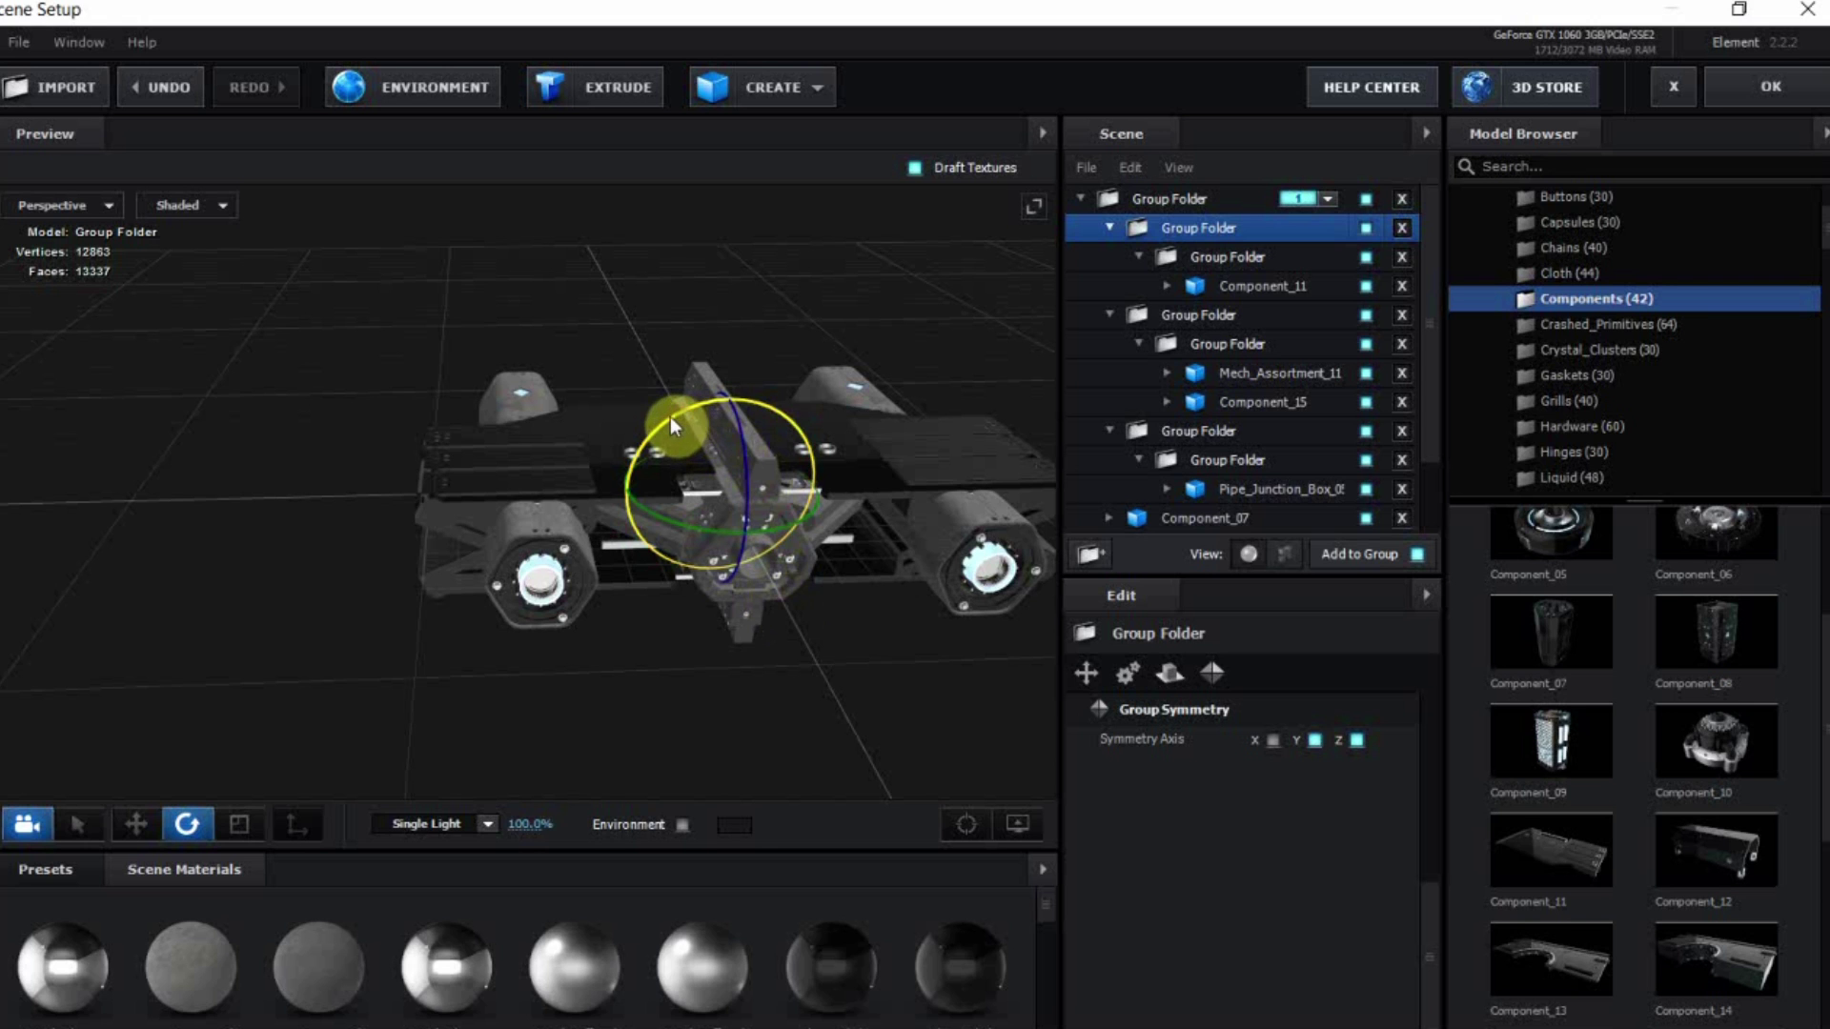
pyautogui.moveTo(644, 414); pyautogui.dragTo(501, 498)
pyautogui.click(157, 828)
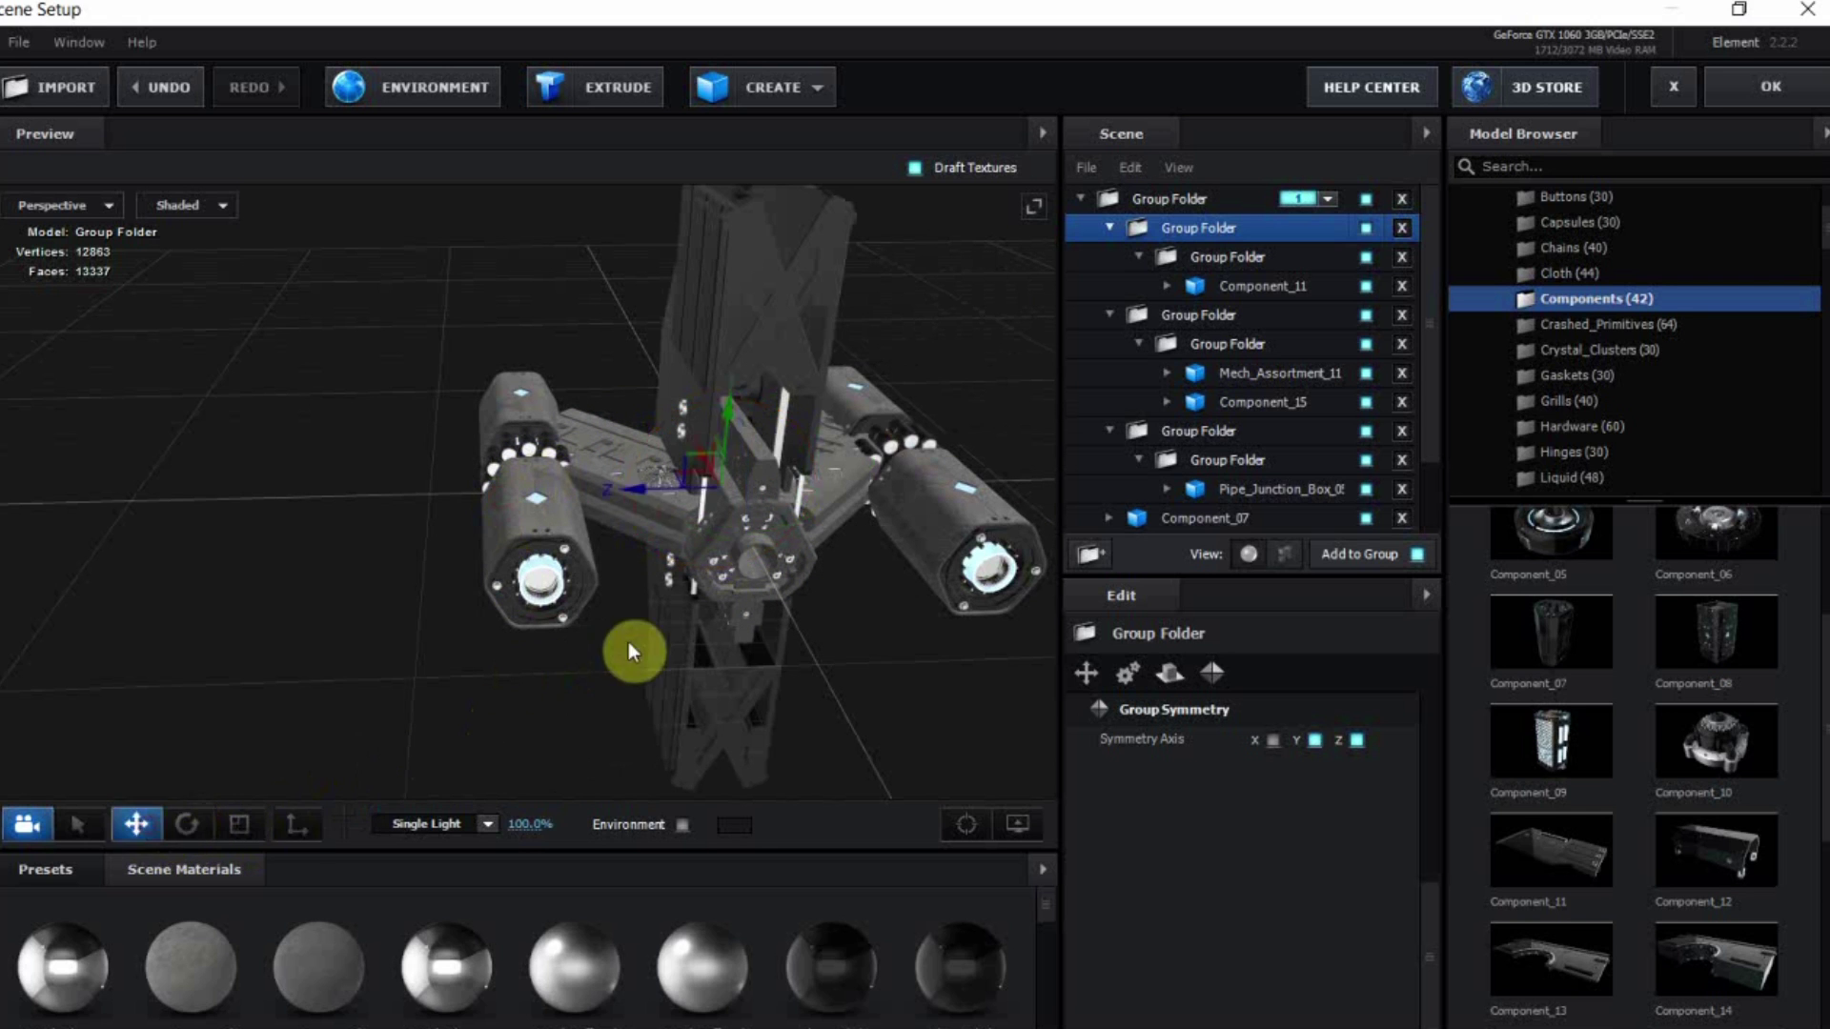
pyautogui.moveTo(774, 476); pyautogui.dragTo(991, 591)
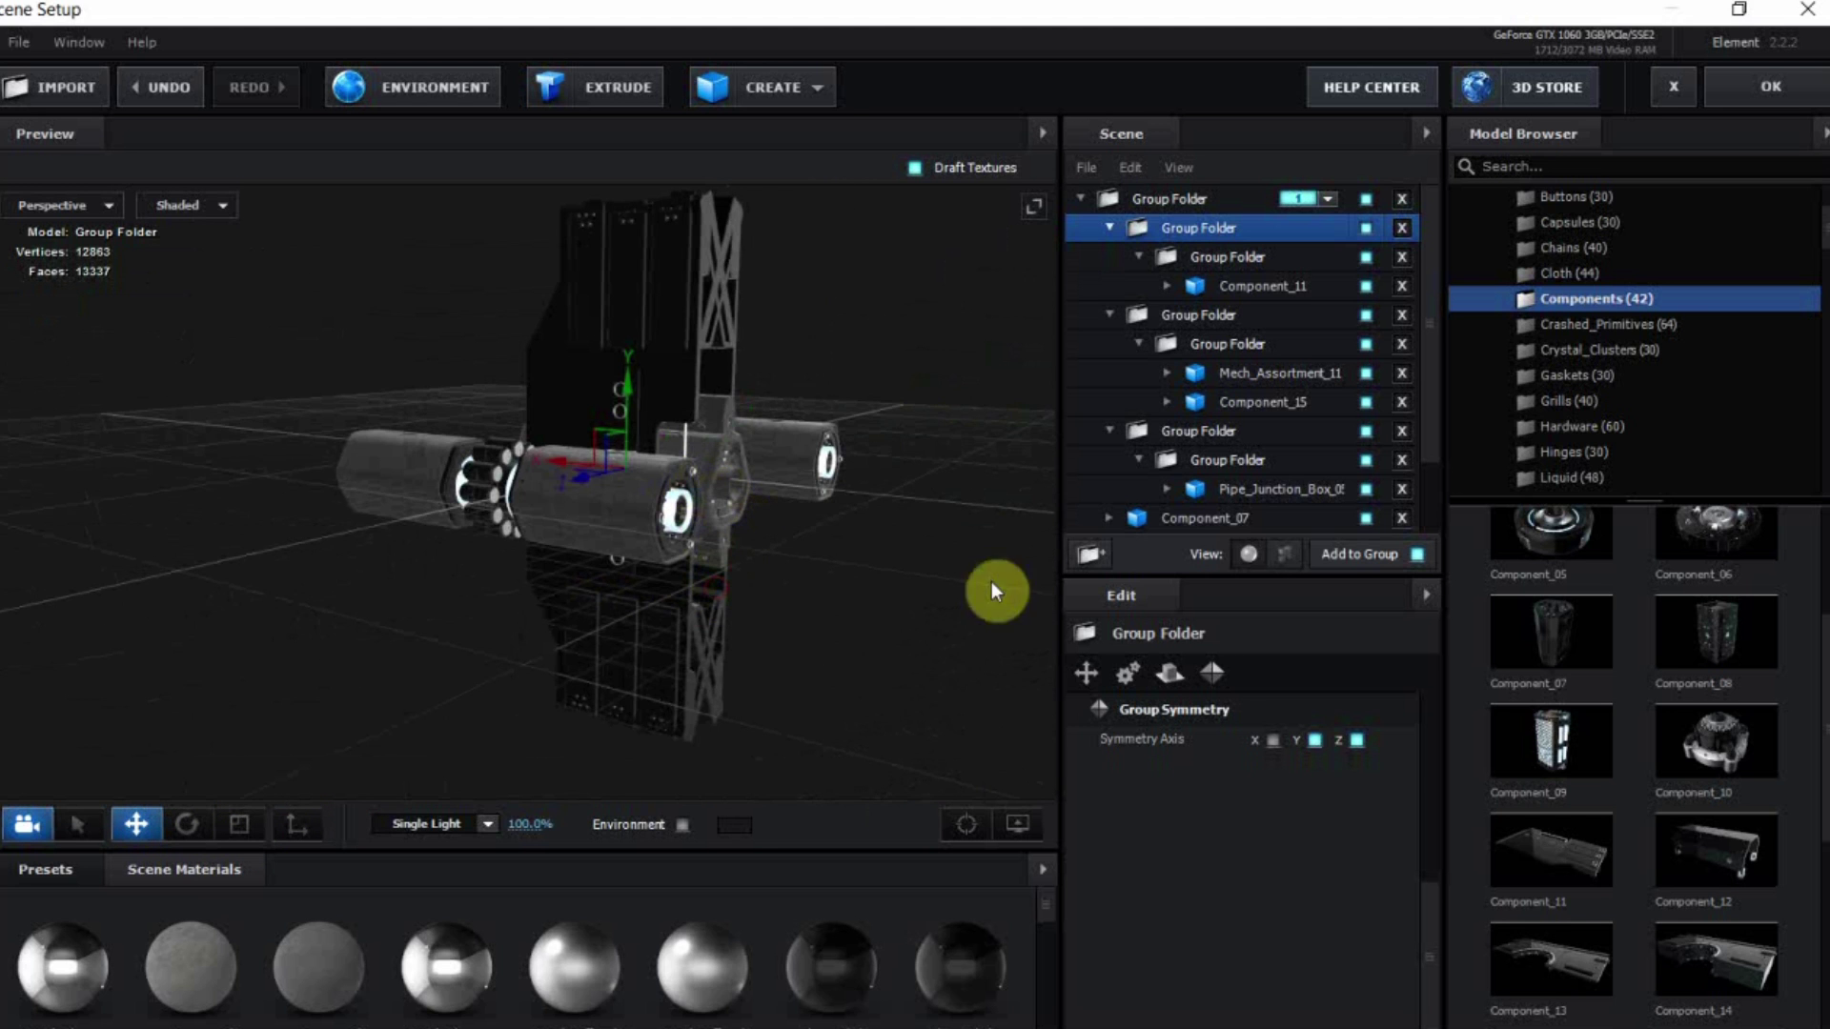
# Set Component_11's uniform scale to 40%
pyautogui.click(1244, 292)
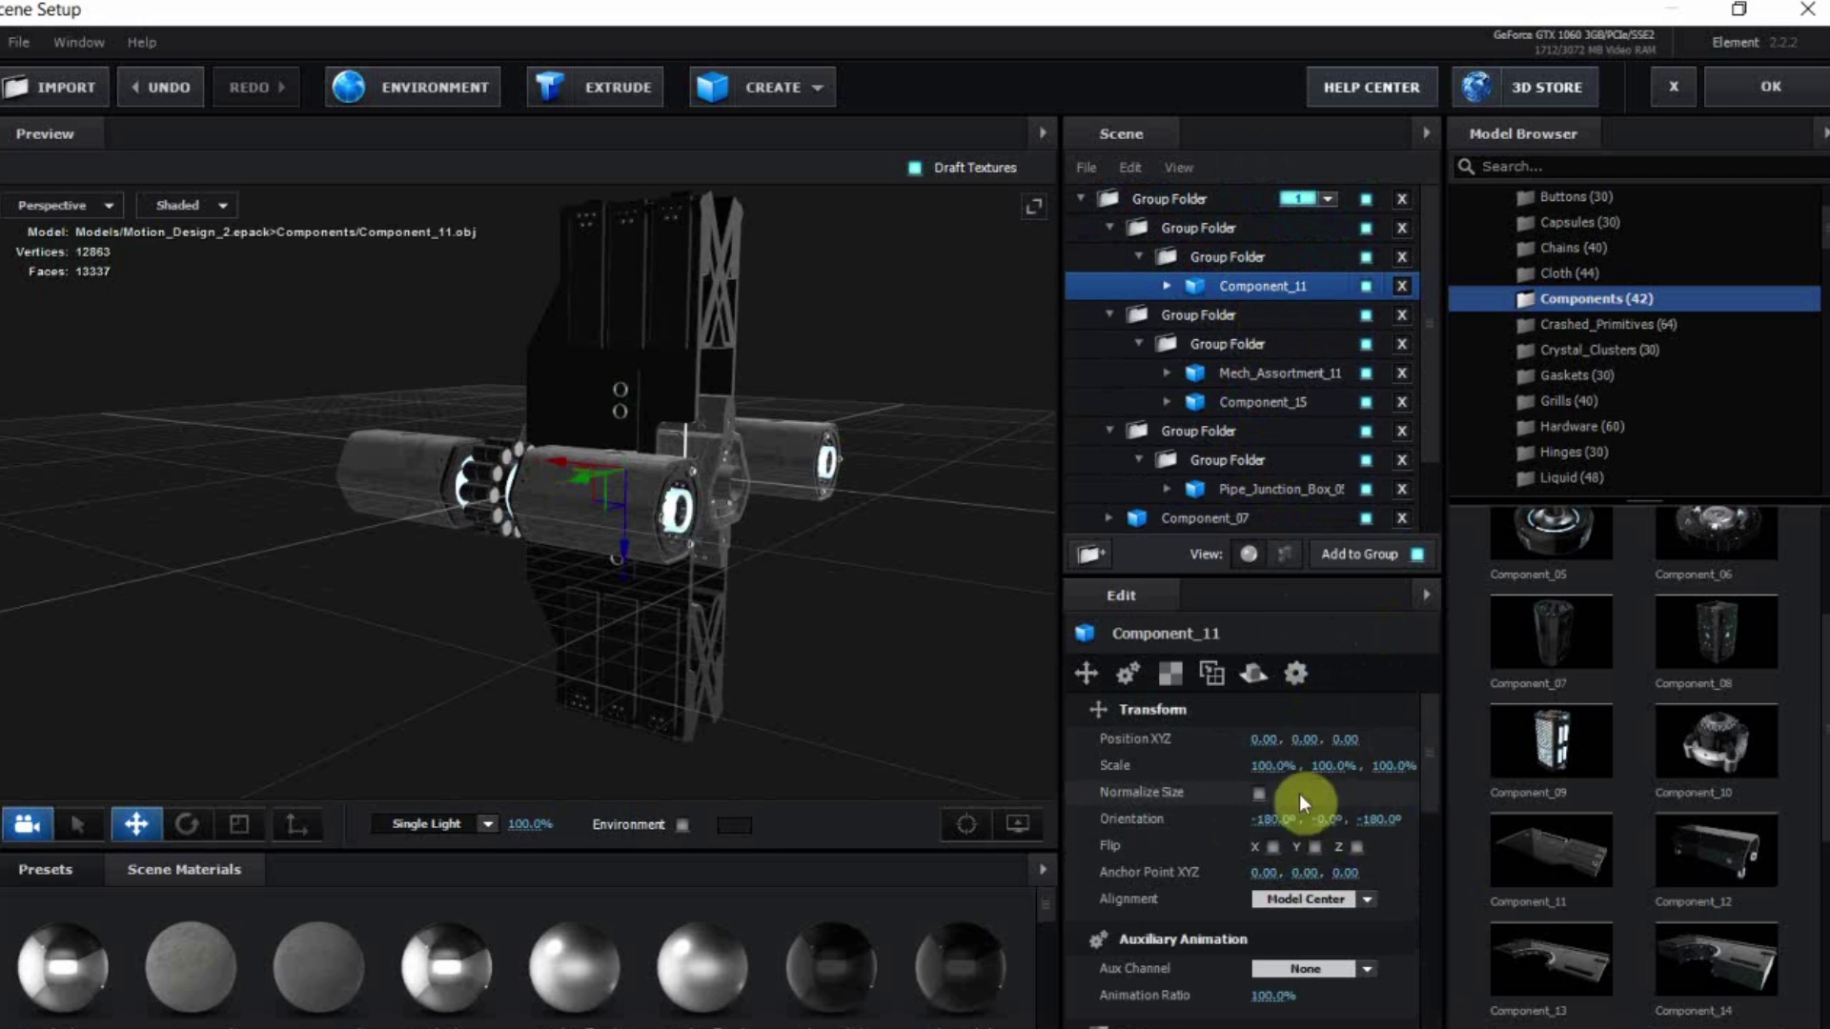
pyautogui.click(1262, 765)
pyautogui.write('40')
pyautogui.press('Return')
# Move Component_11 out to the engines, at about 0.26 in Y and 0.19 in Z
pyautogui.click(831, 703)
pyautogui.moveTo(831, 700); pyautogui.dragTo(444, 500)
pyautogui.moveTo(627, 578); pyautogui.dragTo(523, 518)
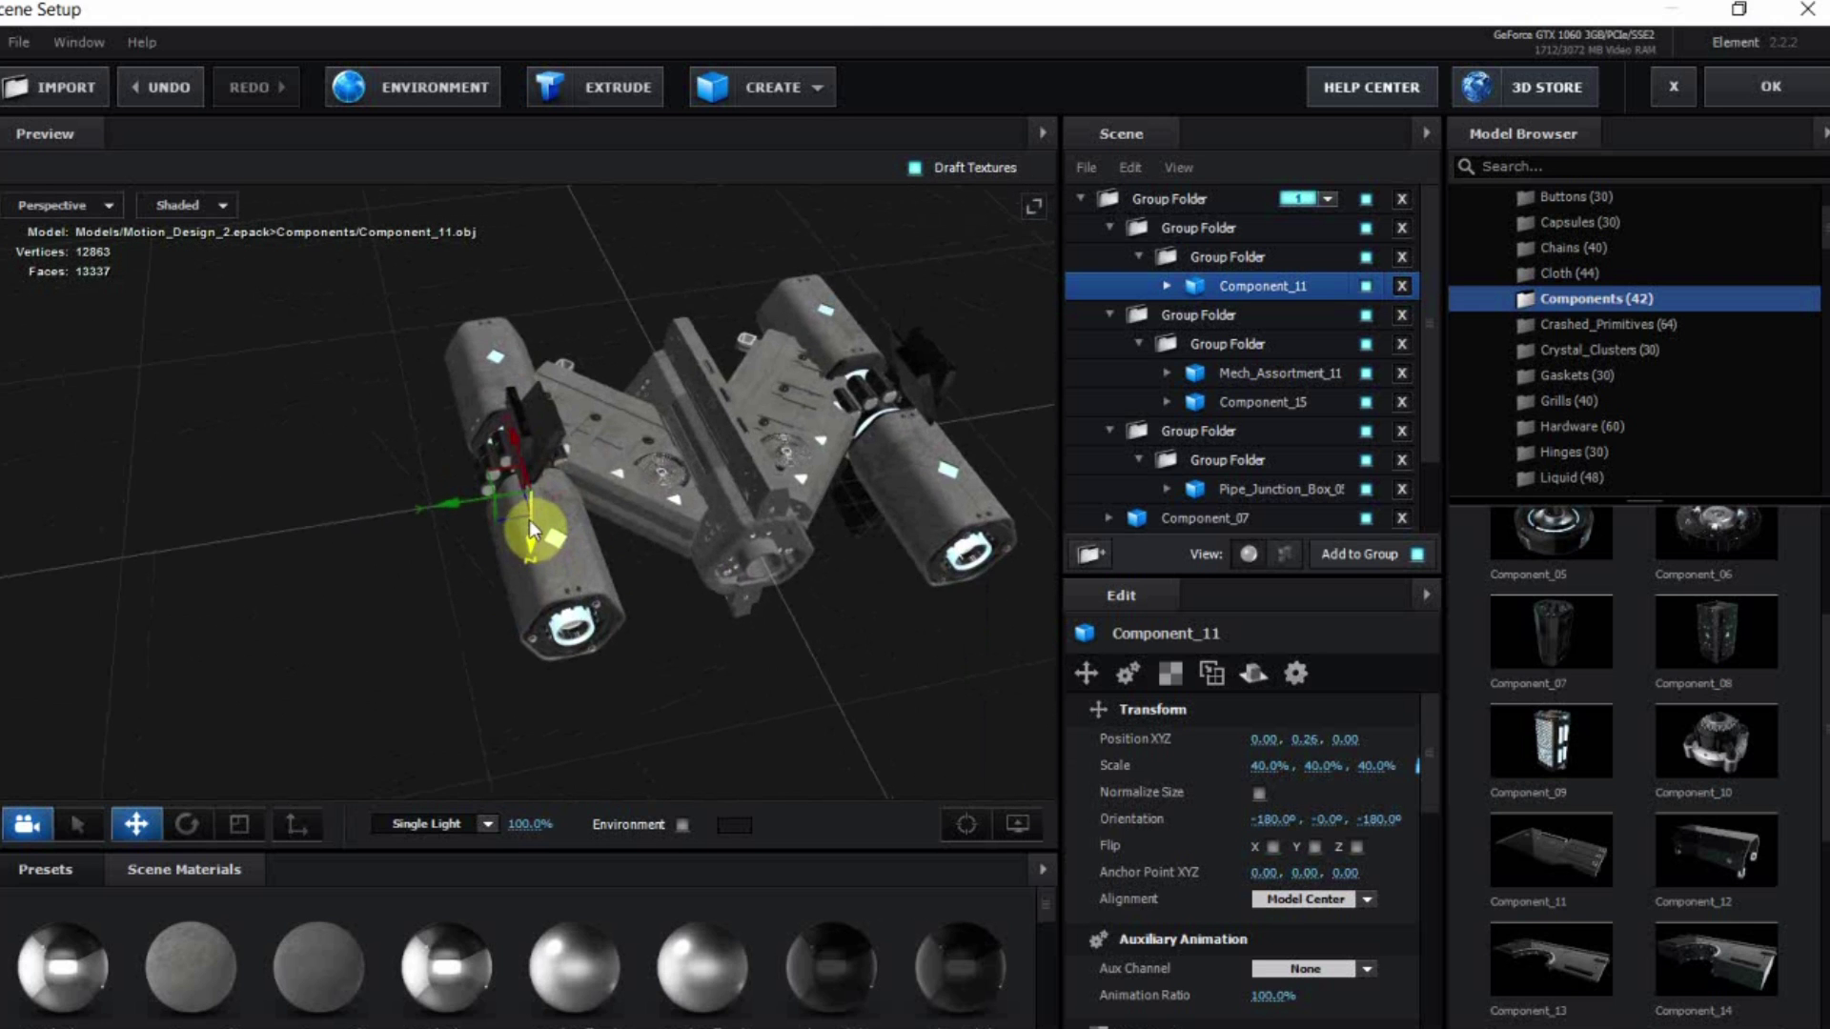
pyautogui.moveTo(775, 629); pyautogui.dragTo(777, 511)
pyautogui.moveTo(522, 575); pyautogui.dragTo(584, 693)
pyautogui.moveTo(707, 657)
pyautogui.mouseDown()
pyautogui.moveTo(604, 621)
pyautogui.moveTo(799, 661)
pyautogui.moveTo(701, 646)
pyautogui.mouseUp()
# Rotate Component_11 around its X axis to about 226.2° so the wing plates slant
pyautogui.click(187, 823)
pyautogui.moveTo(341, 707); pyautogui.dragTo(620, 713)
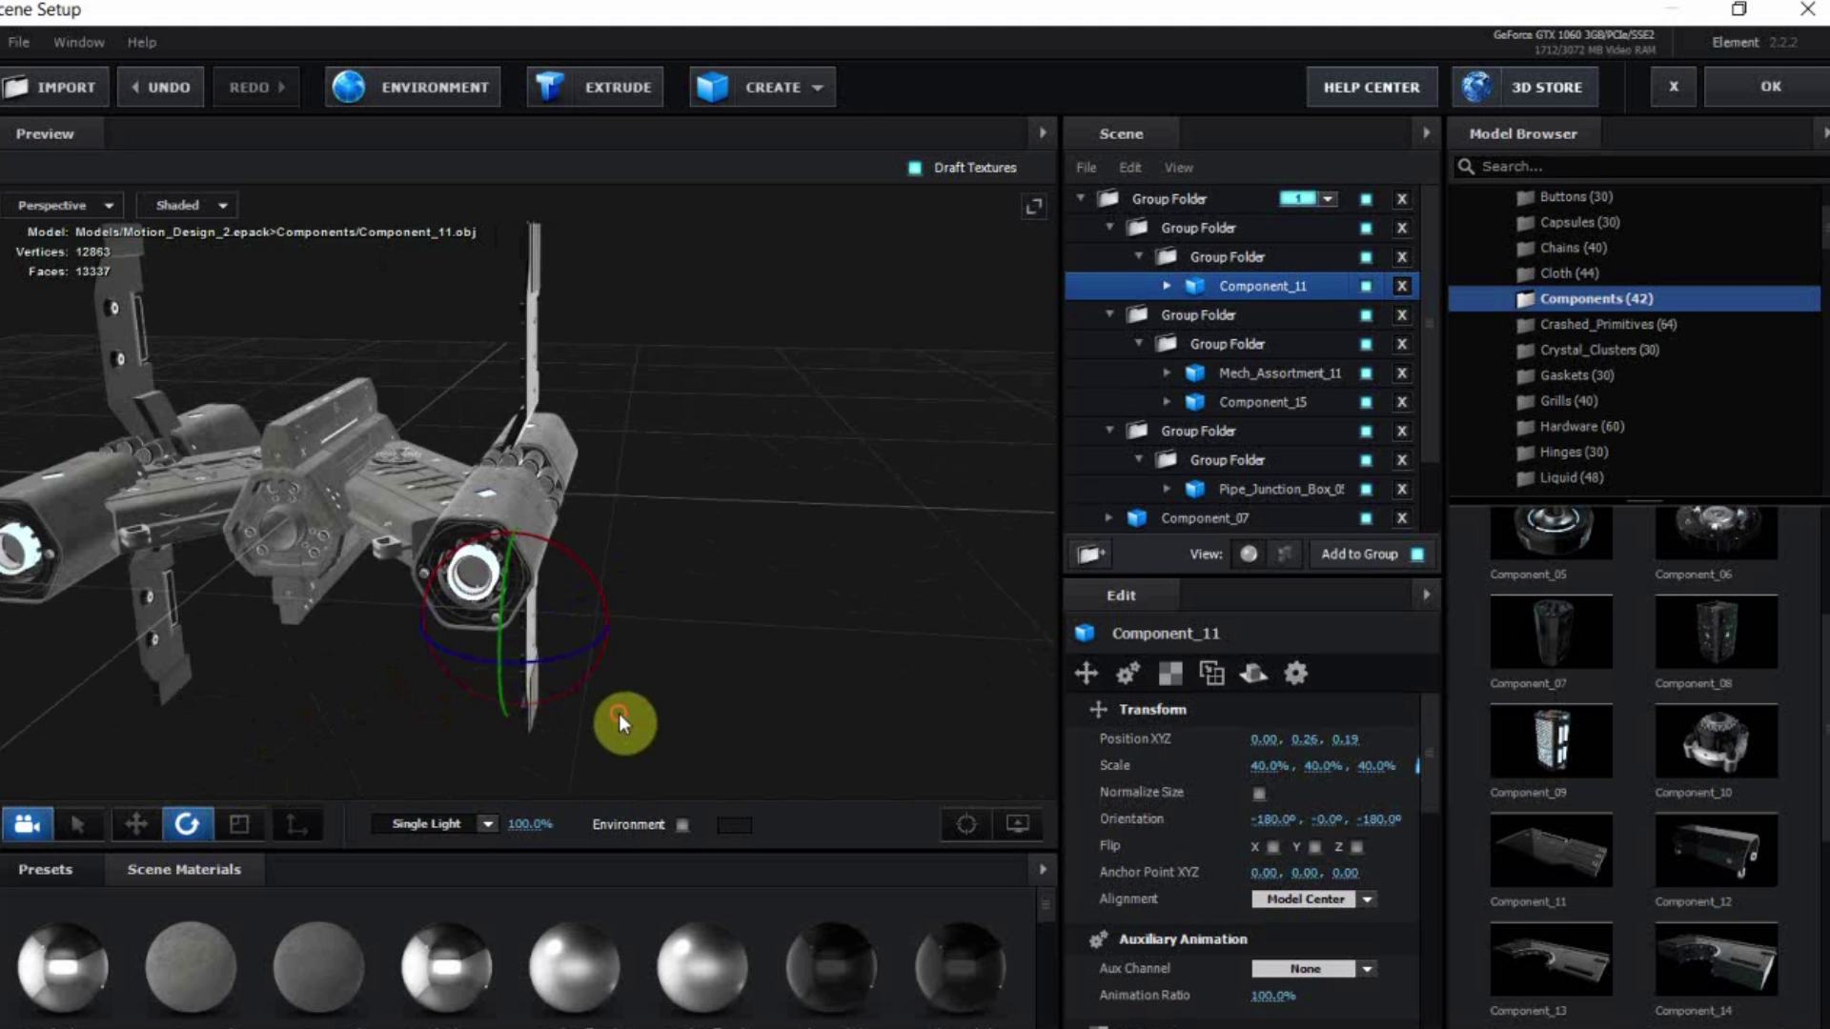
pyautogui.moveTo(590, 579); pyautogui.dragTo(734, 613)
# Move the slanted Component_11 closer to the engine, to about 0.17 in Y and 0.15 in Z
pyautogui.click(137, 824)
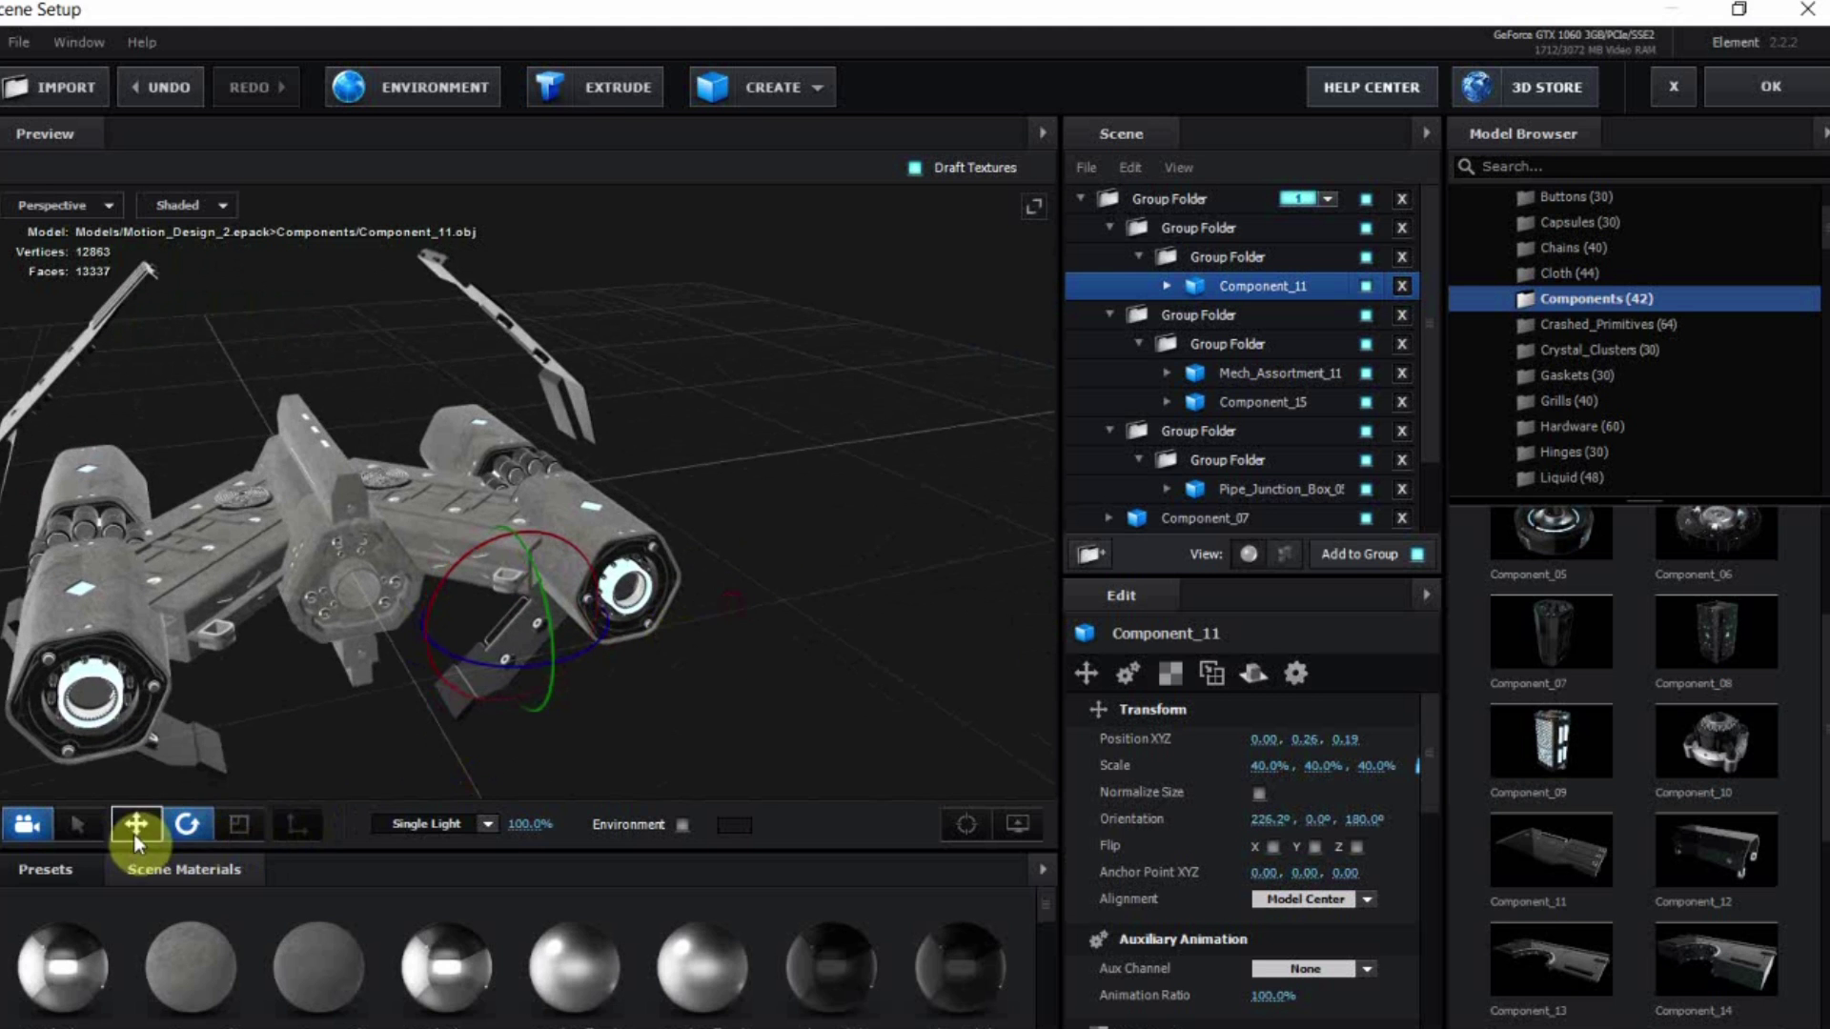
pyautogui.moveTo(480, 672); pyautogui.dragTo(426, 672)
pyautogui.moveTo(586, 631); pyautogui.dragTo(526, 626)
pyautogui.moveTo(556, 696); pyautogui.dragTo(483, 675)
pyautogui.moveTo(610, 672); pyautogui.dragTo(699, 714)
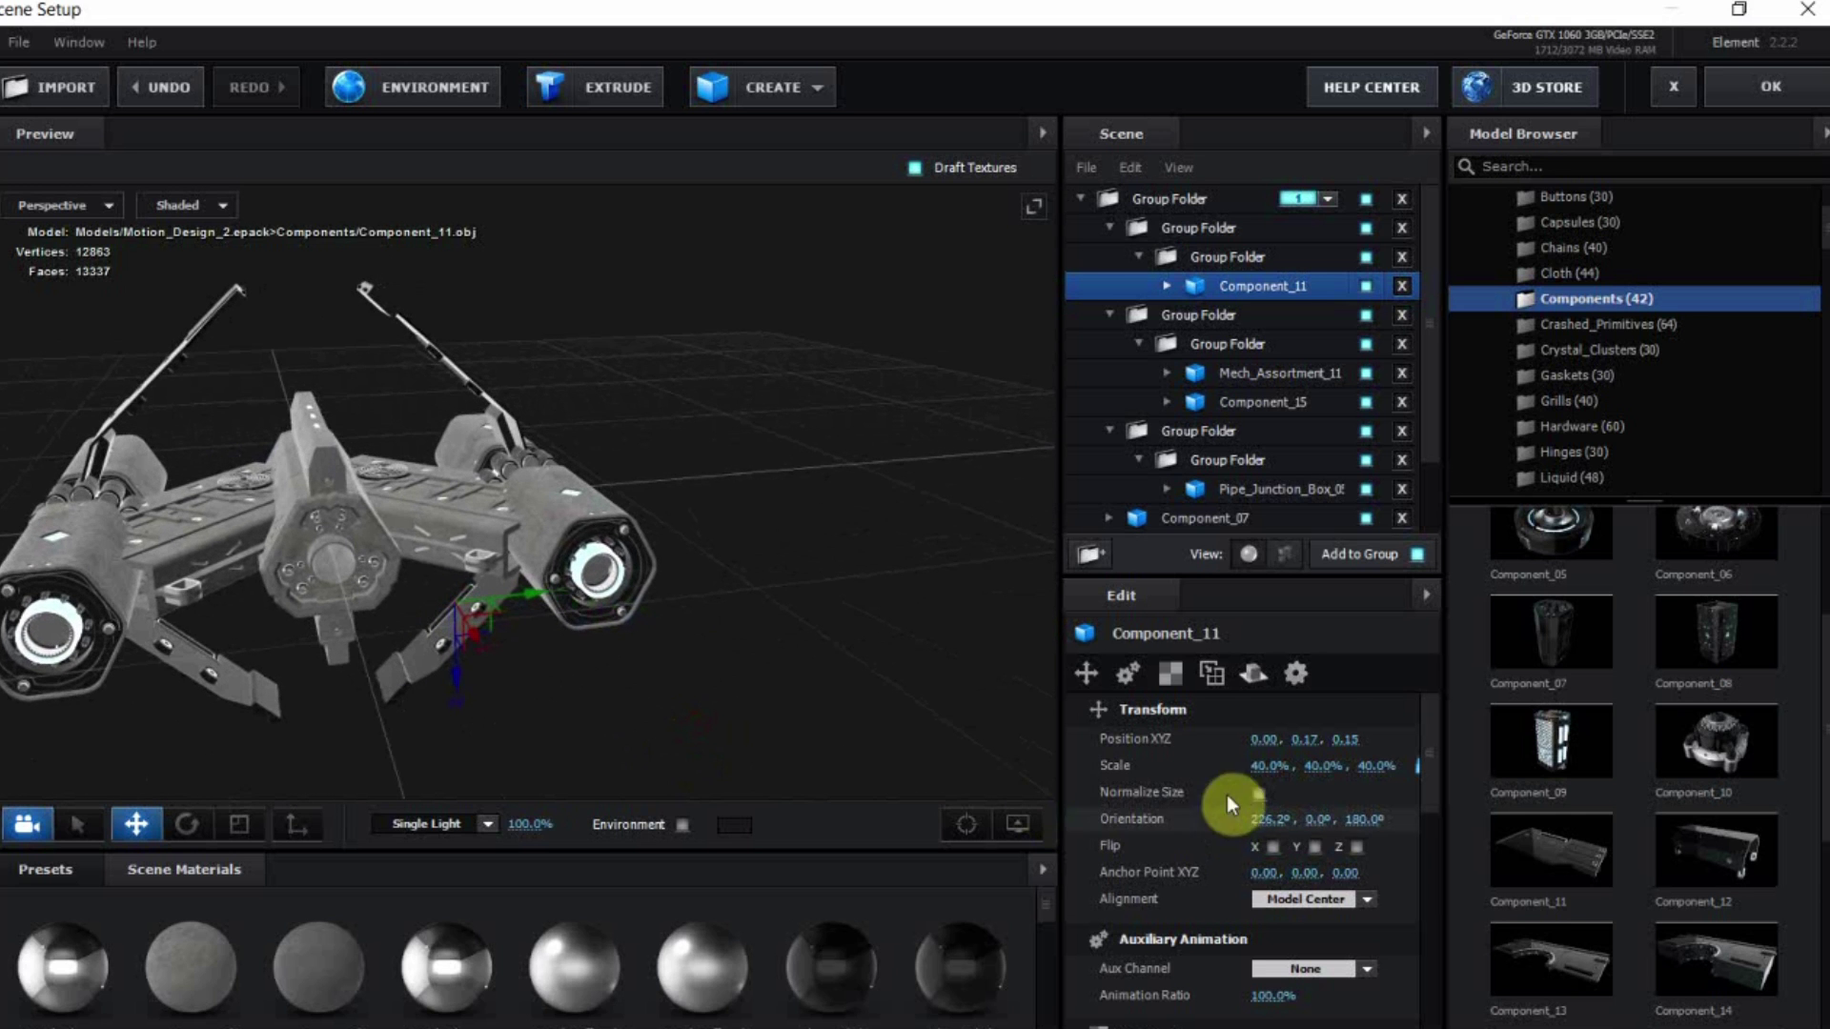
# Try a uniform scale of 35% on Component_11, and settle on 25%
pyautogui.click(1266, 766)
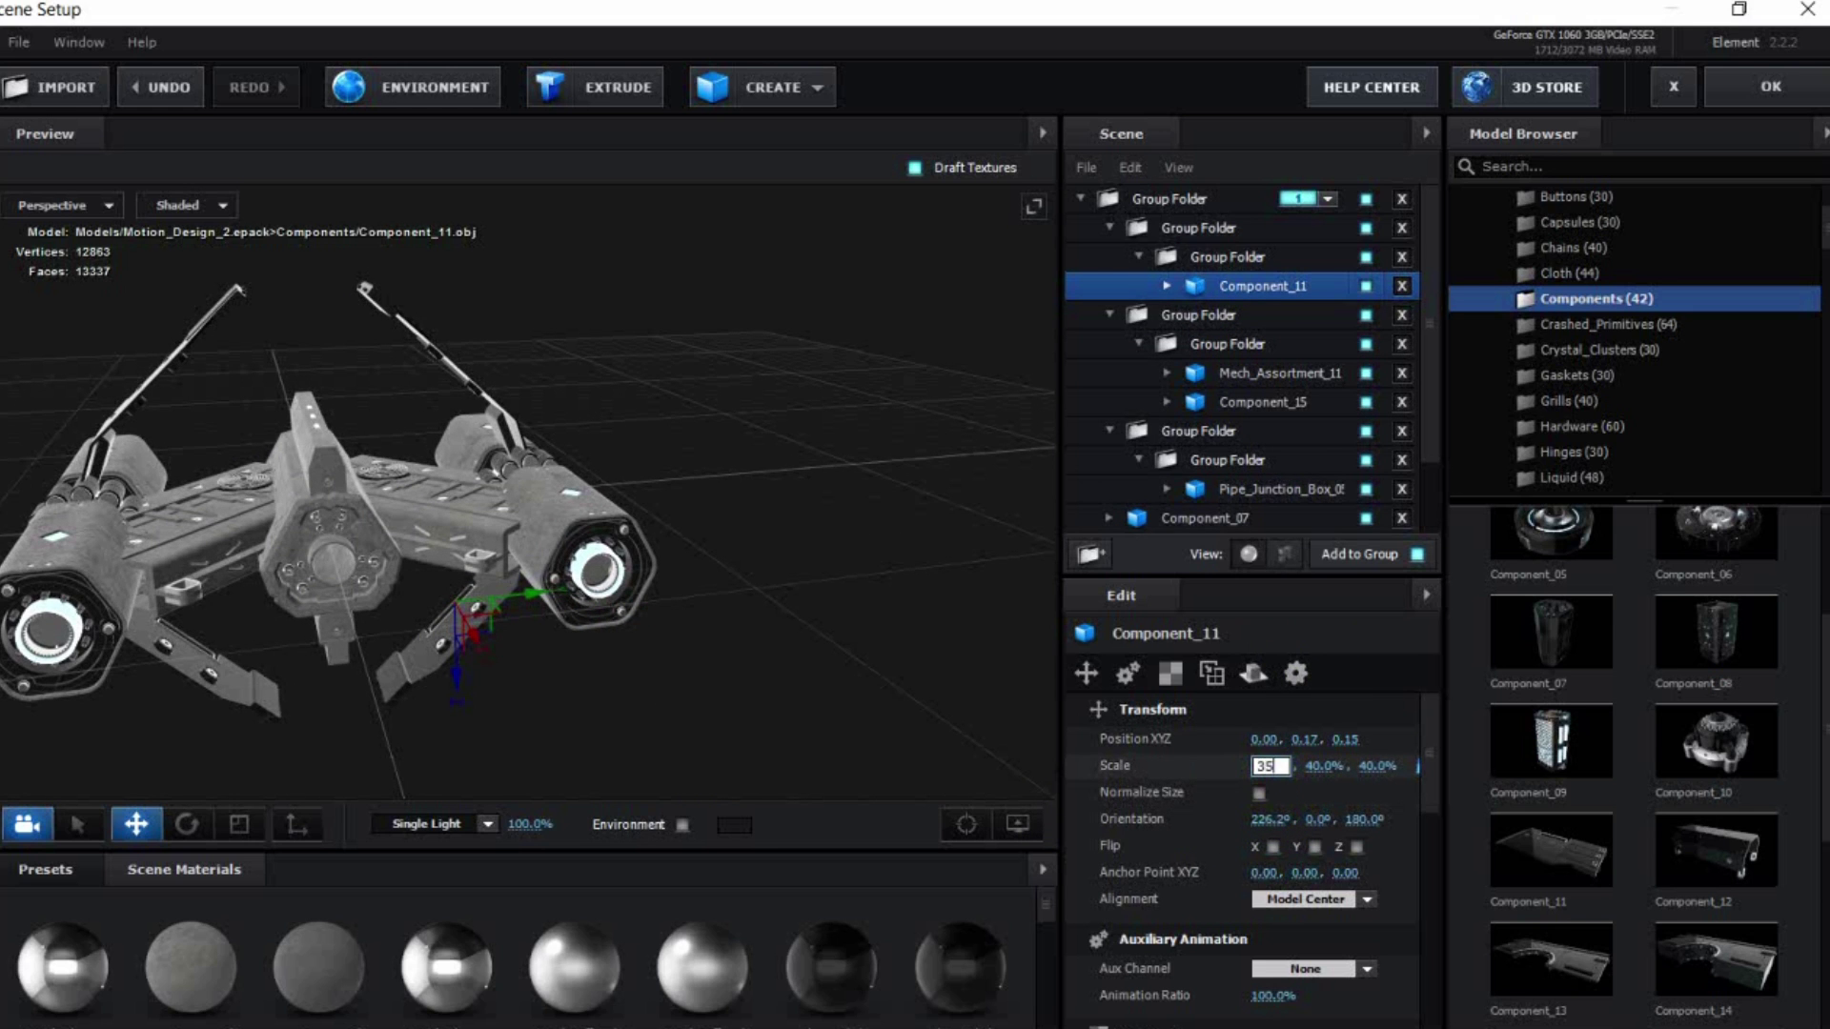
pyautogui.write('35')
pyautogui.press('Return')
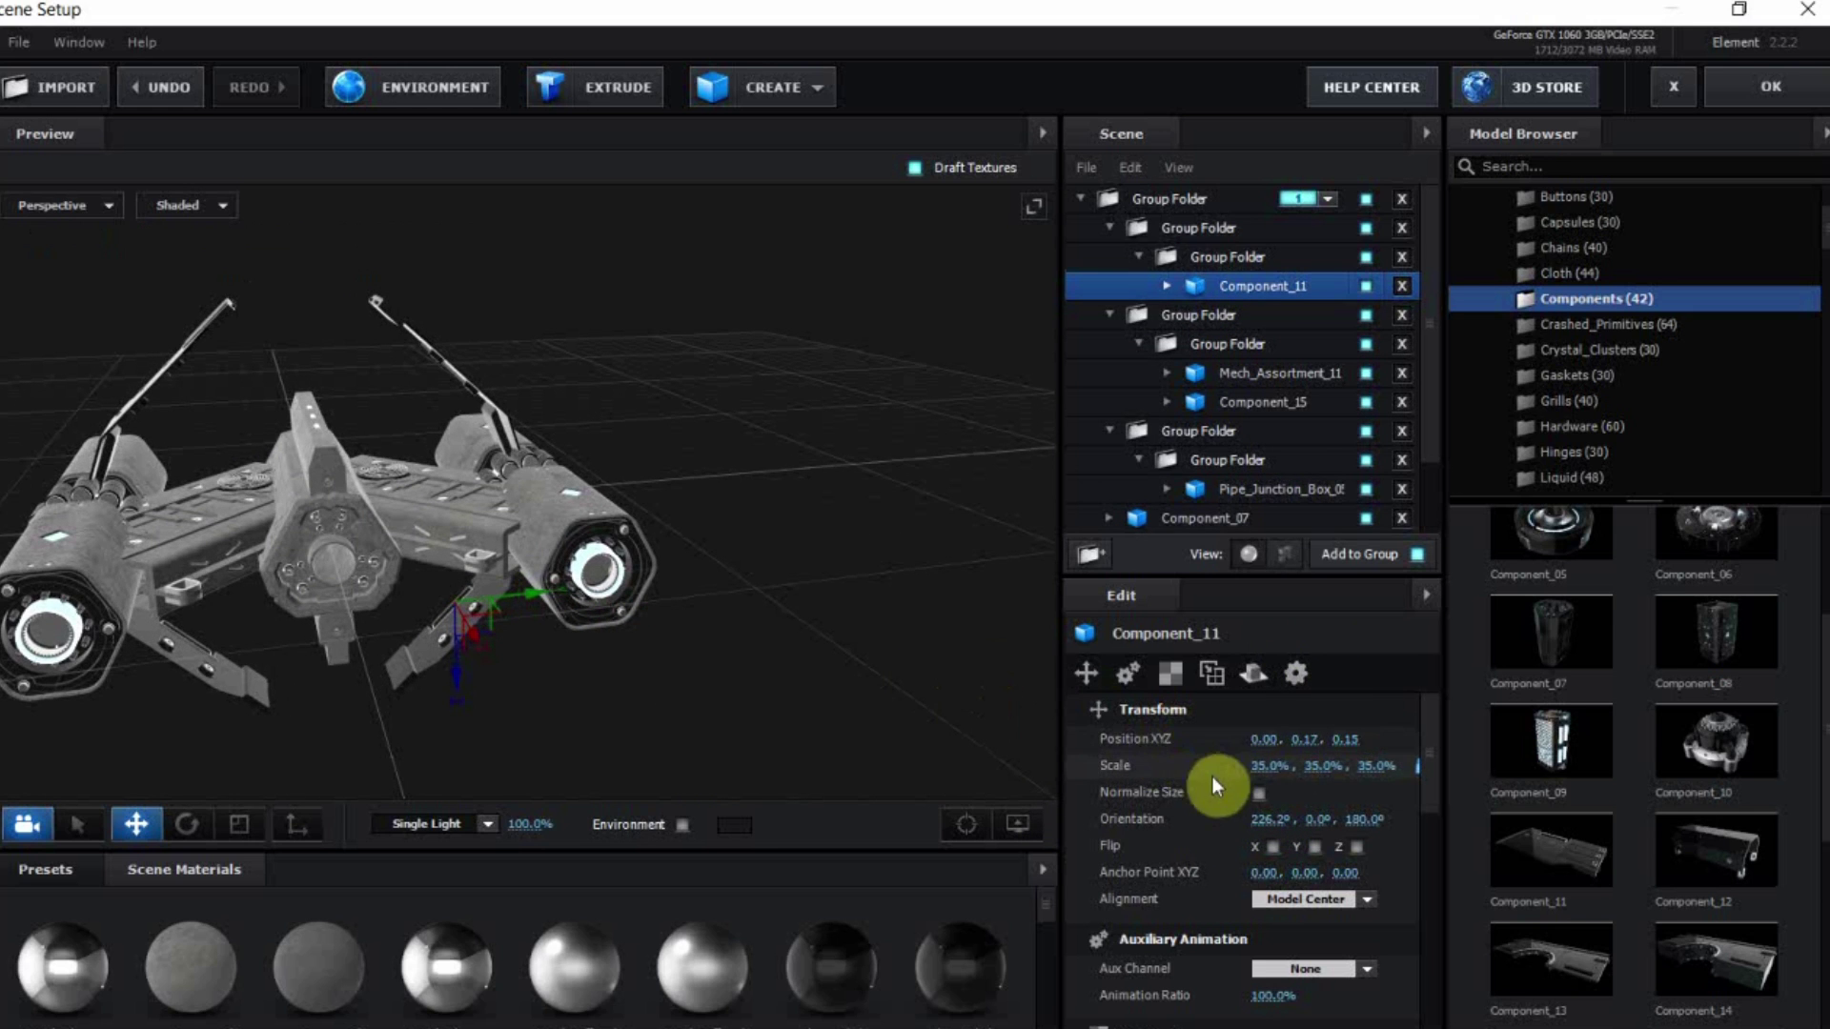
pyautogui.click(1266, 766)
pyautogui.write('25')
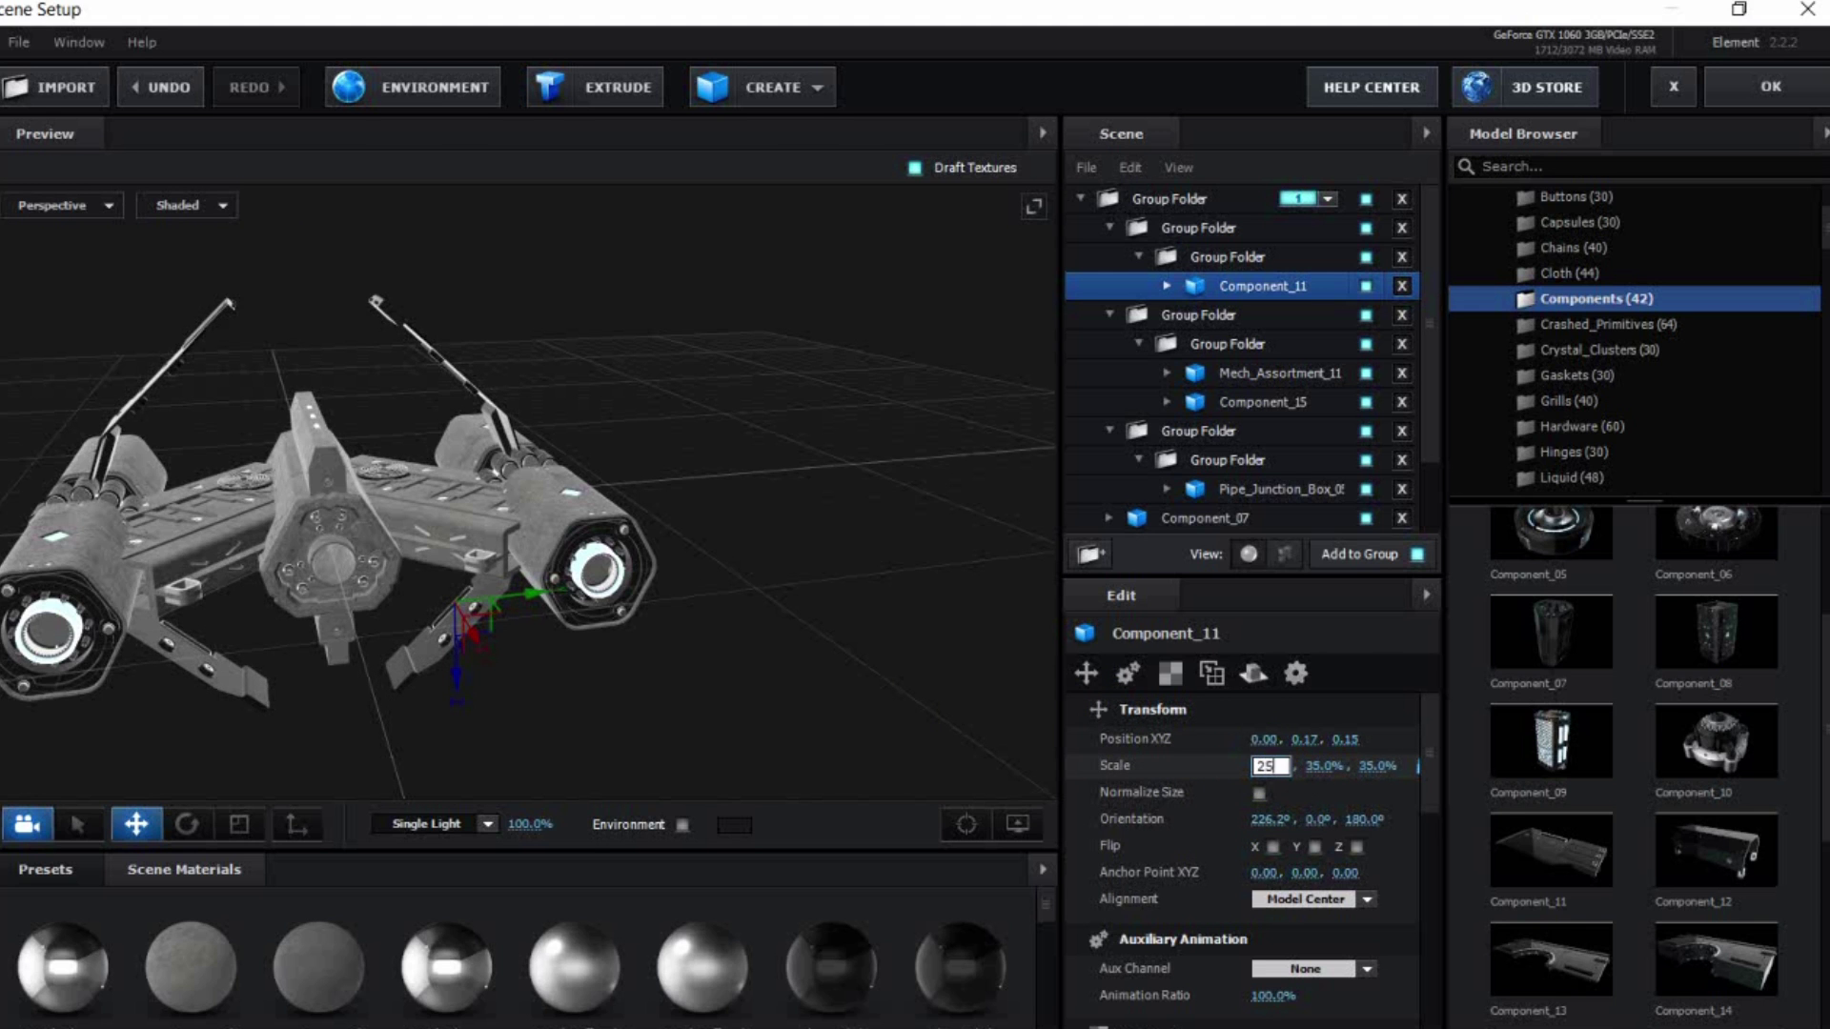
pyautogui.press('Return')
# Align Component_11 with the engine's middle joint at about 0.04 in X, 0.20 in Y and 0.14 in Z
pyautogui.moveTo(652, 648); pyautogui.dragTo(459, 676)
pyautogui.click(957, 822)
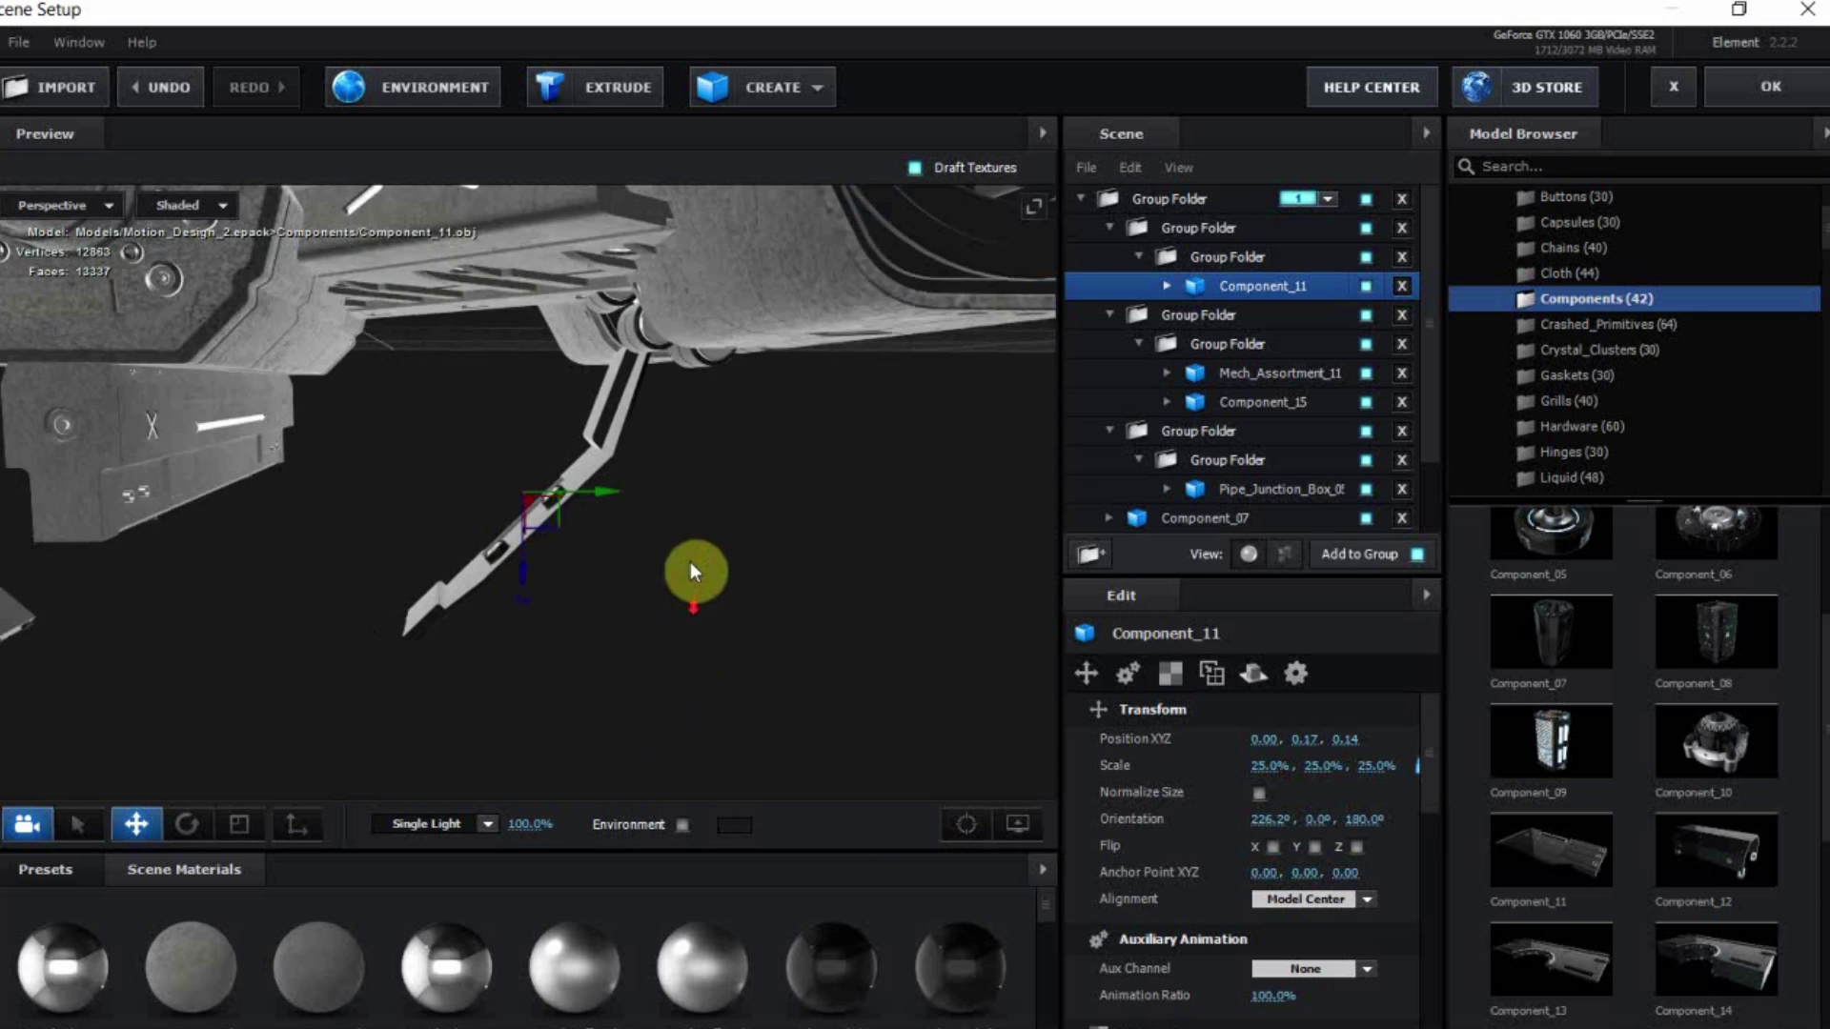
pyautogui.moveTo(725, 429); pyautogui.dragTo(677, 534)
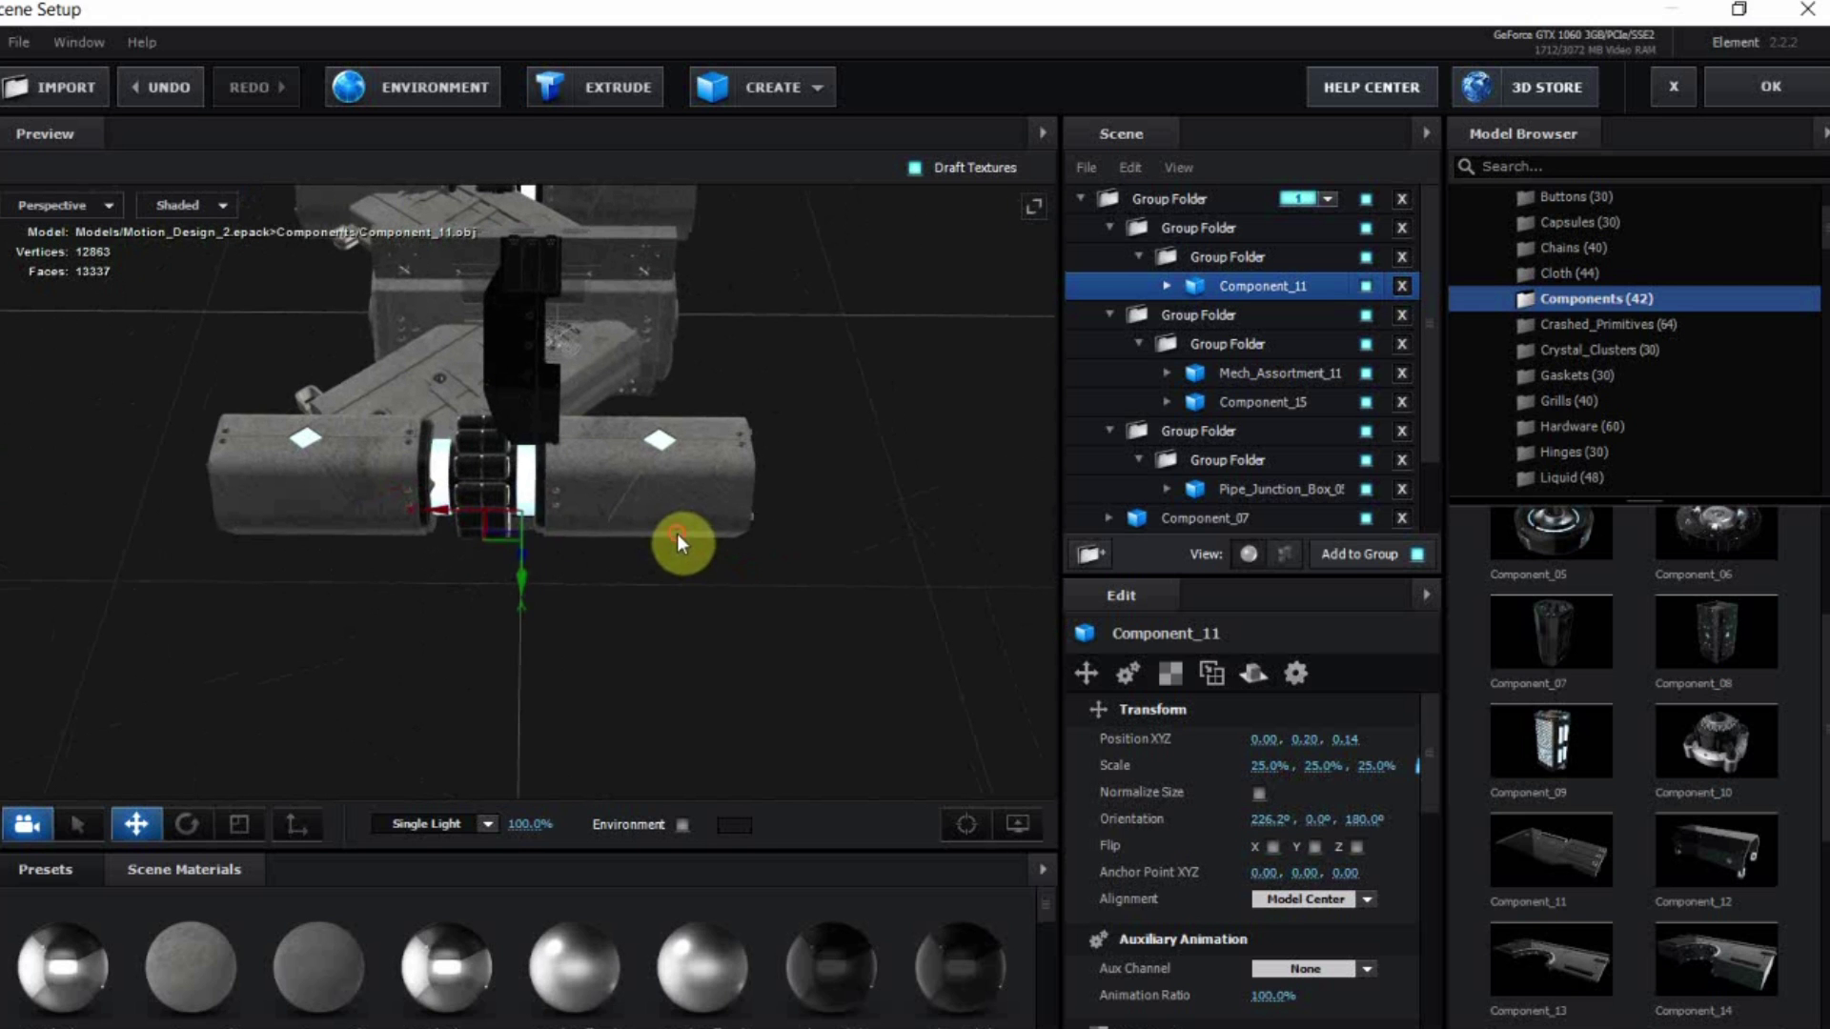
pyautogui.moveTo(443, 507)
pyautogui.mouseDown()
pyautogui.moveTo(469, 507)
pyautogui.moveTo(411, 509)
pyautogui.mouseUp()
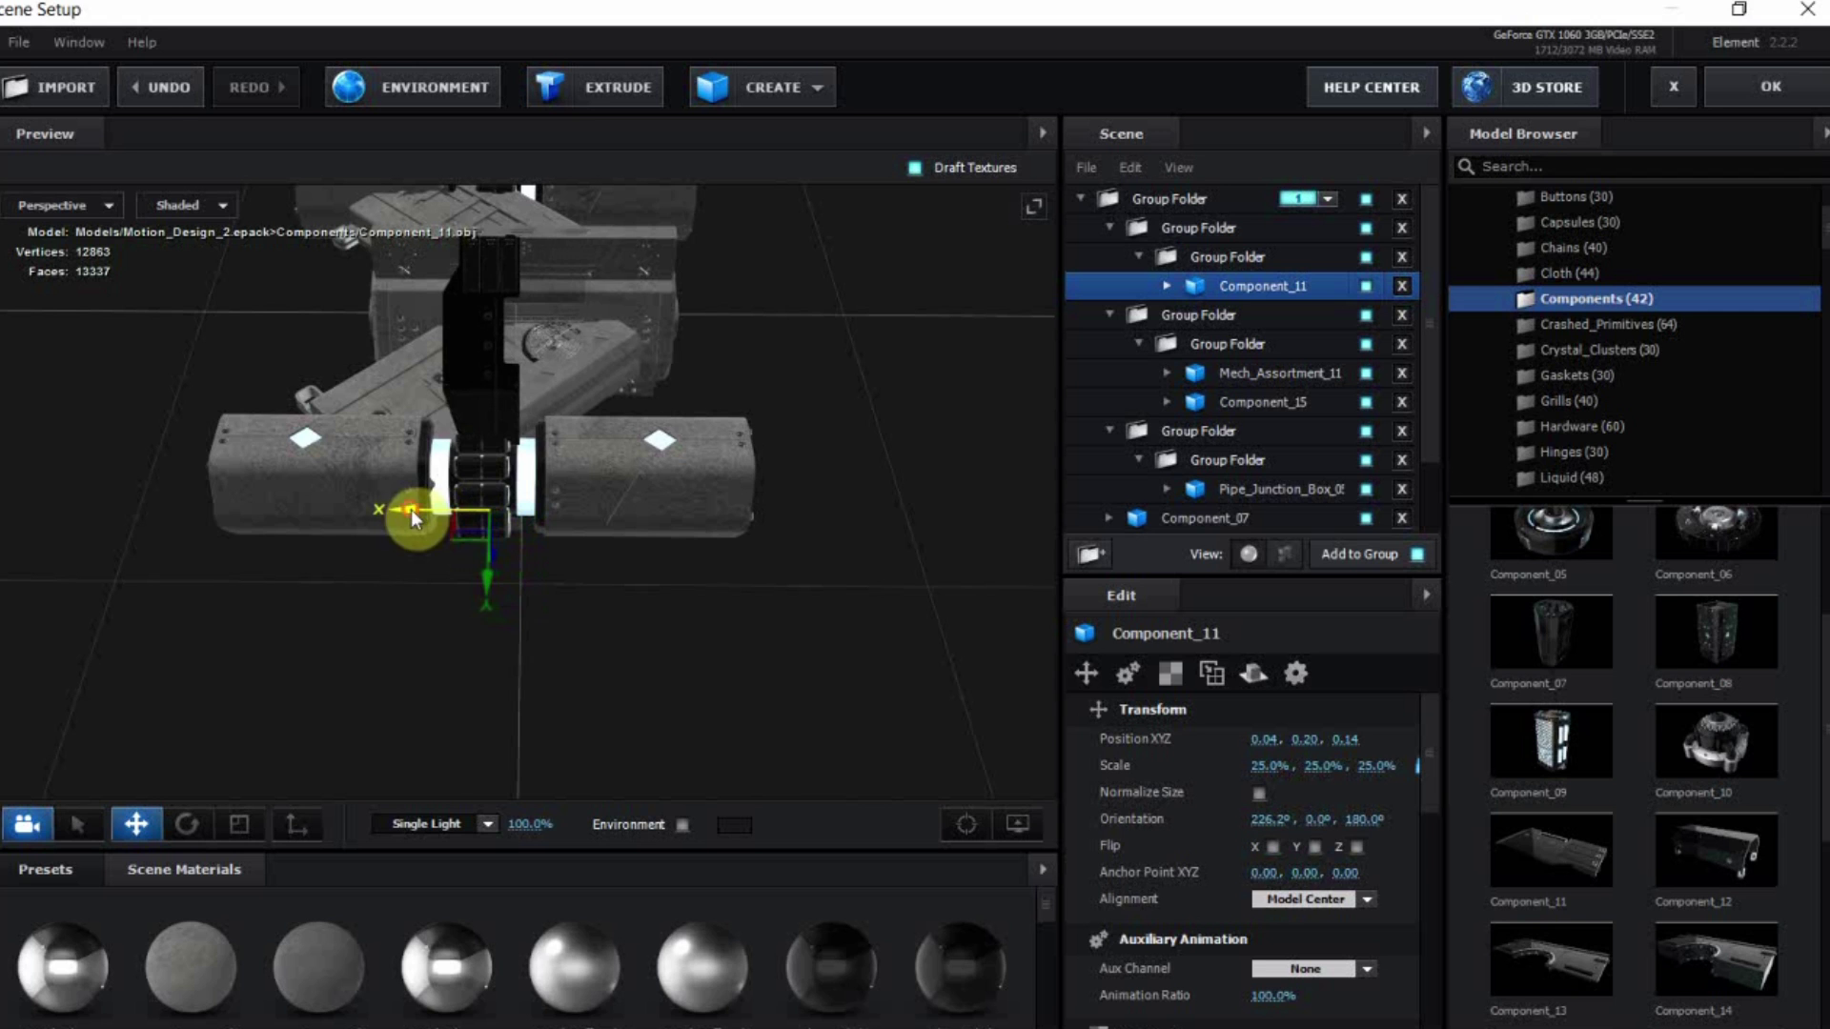
# Narrow Component_11 along its X axis to a scale of about 20.3%
pyautogui.moveTo(643, 564); pyautogui.dragTo(232, 780)
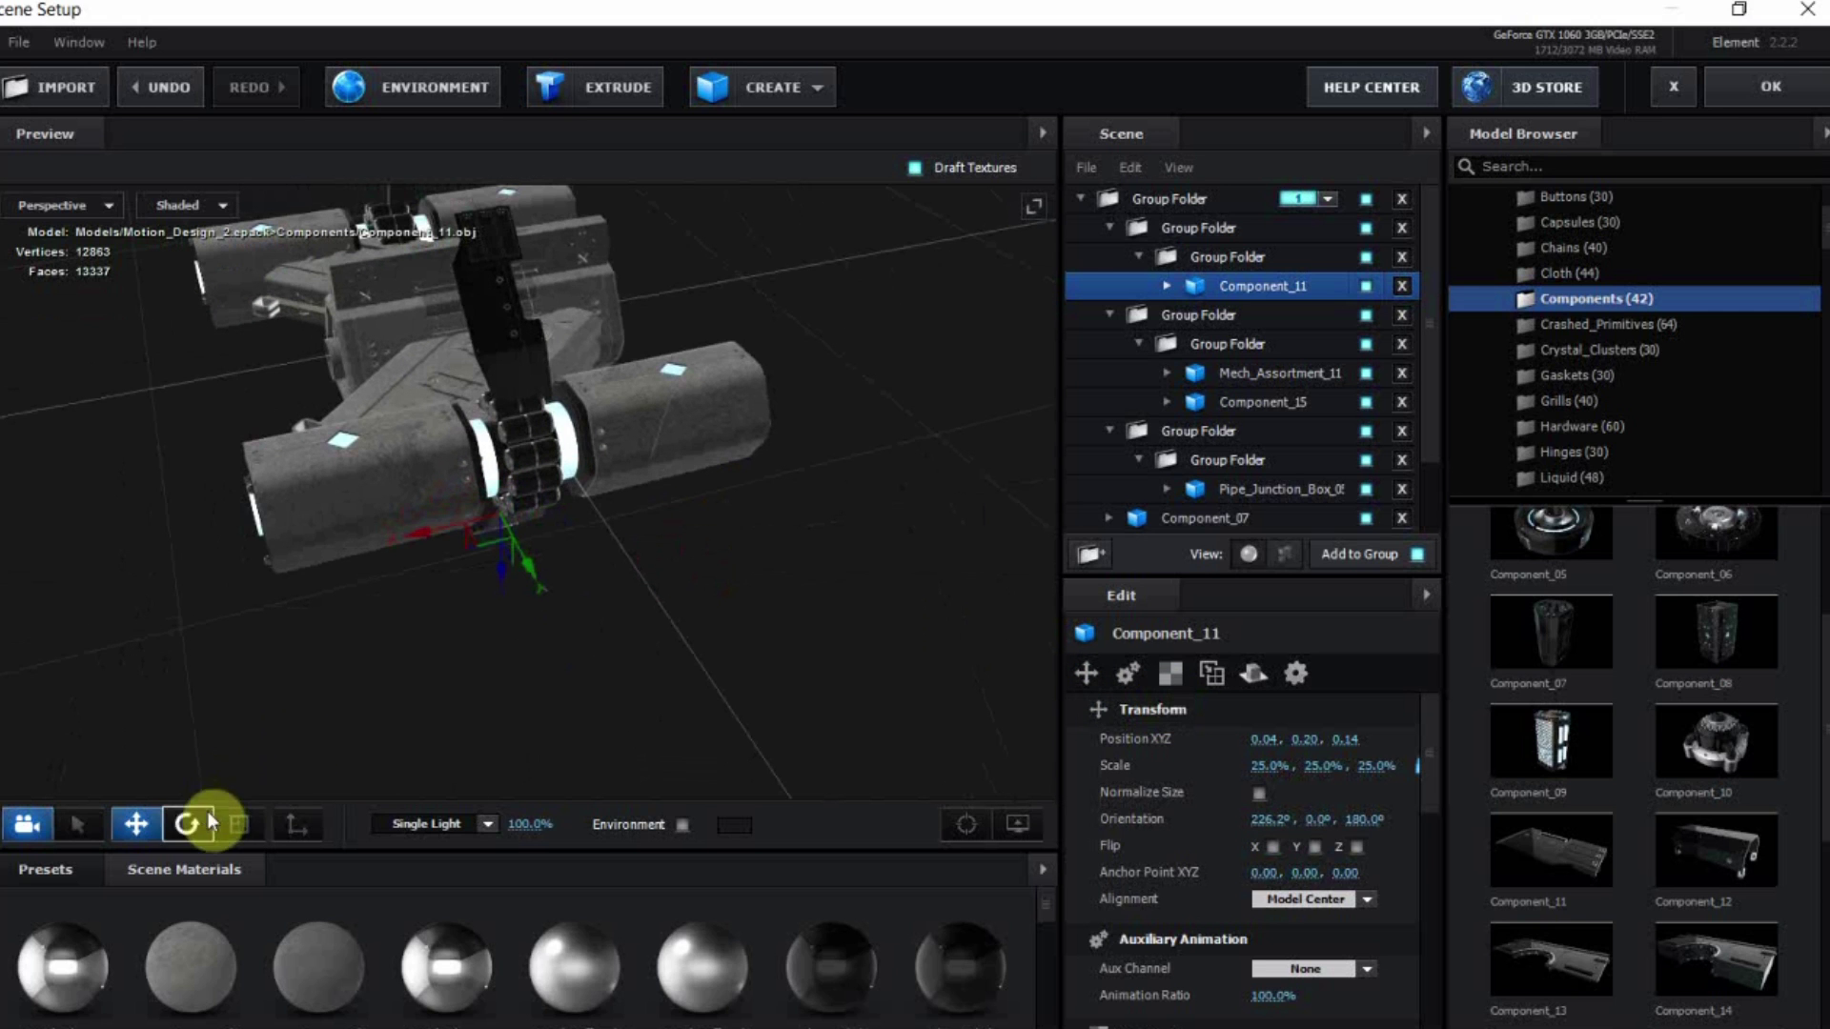
pyautogui.click(238, 824)
pyautogui.moveTo(572, 520); pyautogui.dragTo(813, 540)
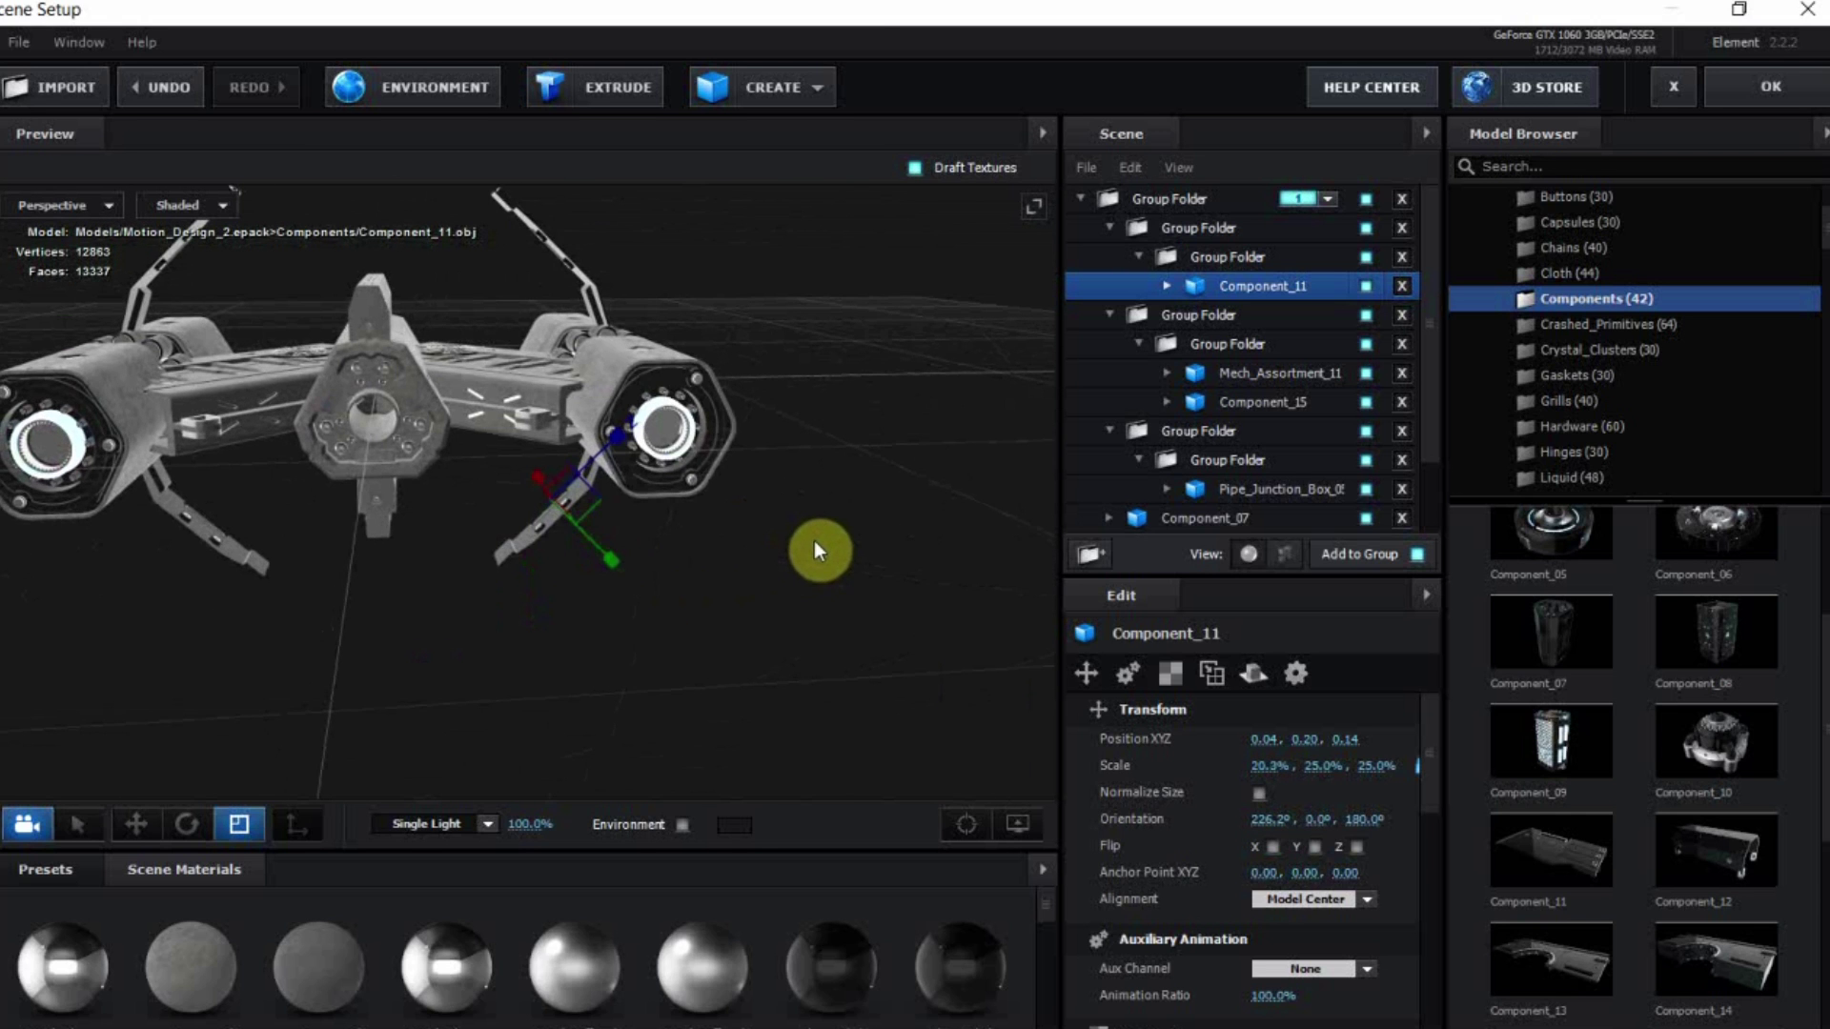
# Rotate Component_11 further around its X axis to about 239.0°, flattening the wing angle
pyautogui.click(187, 824)
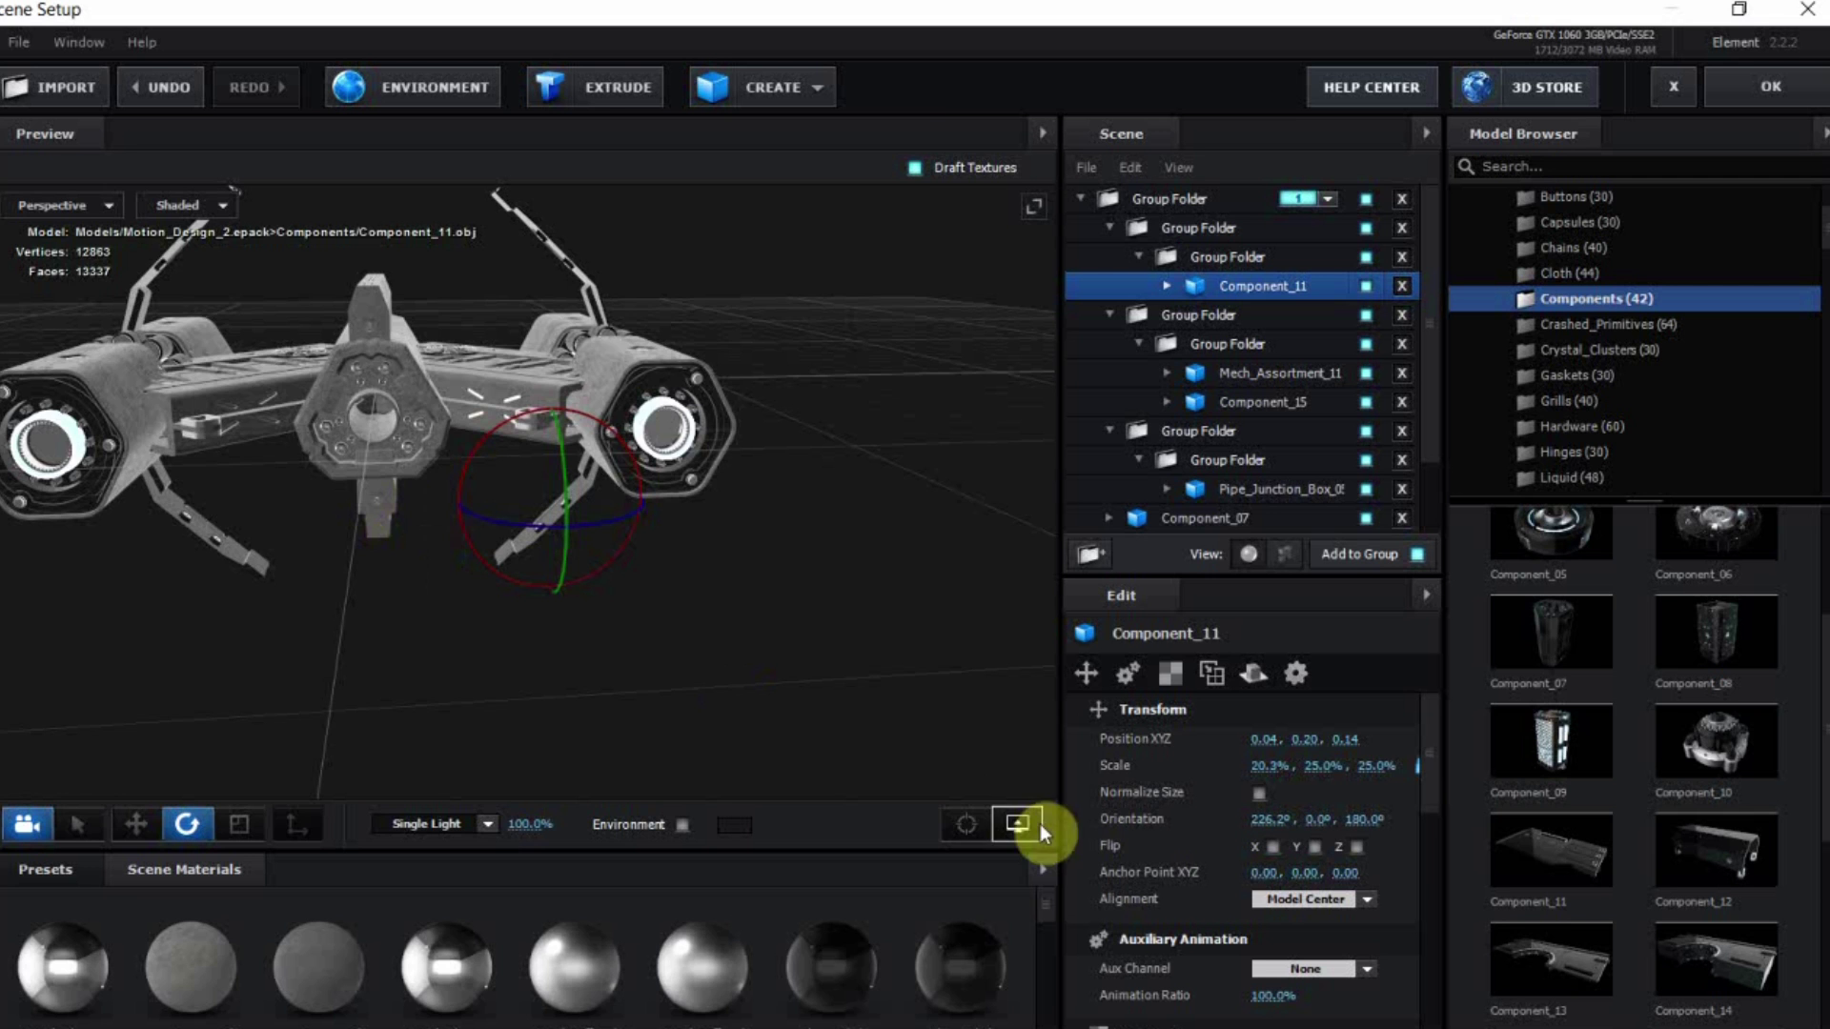
pyautogui.click(980, 831)
pyautogui.scroll(-10, 690, 669)
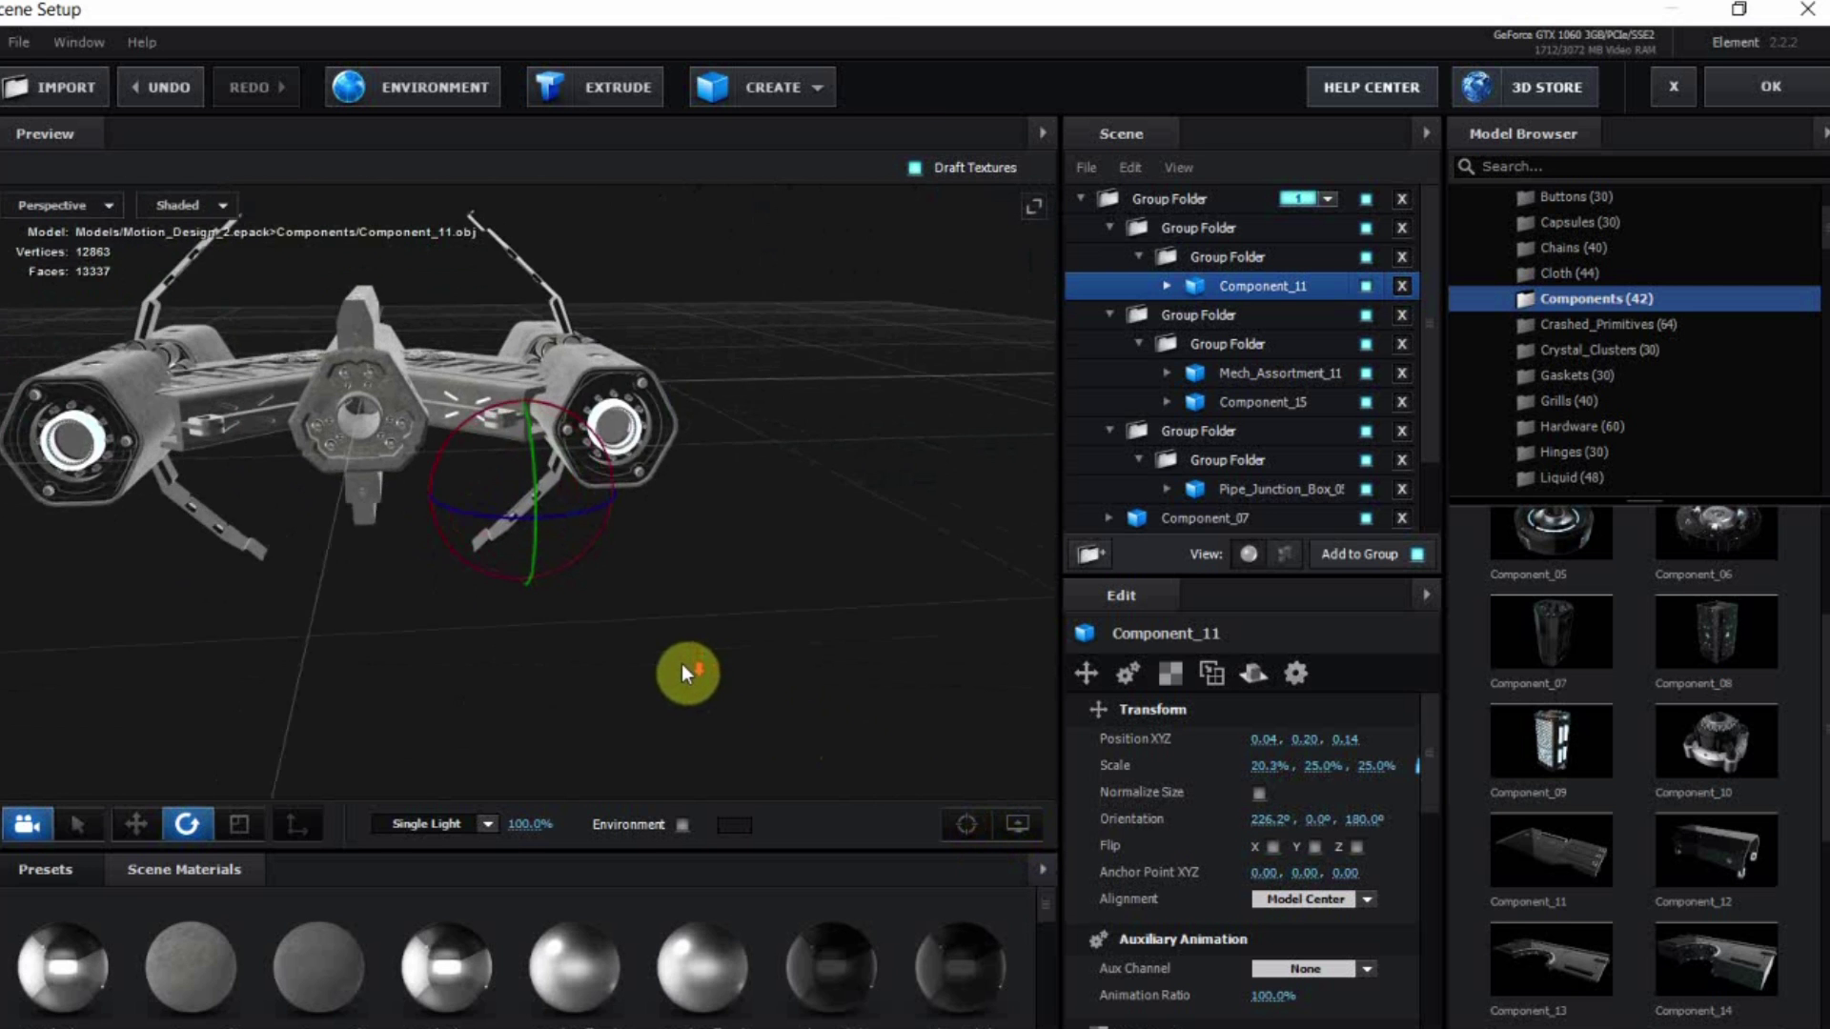
pyautogui.moveTo(534, 667); pyautogui.dragTo(584, 584)
pyautogui.scroll(10, 534, 678)
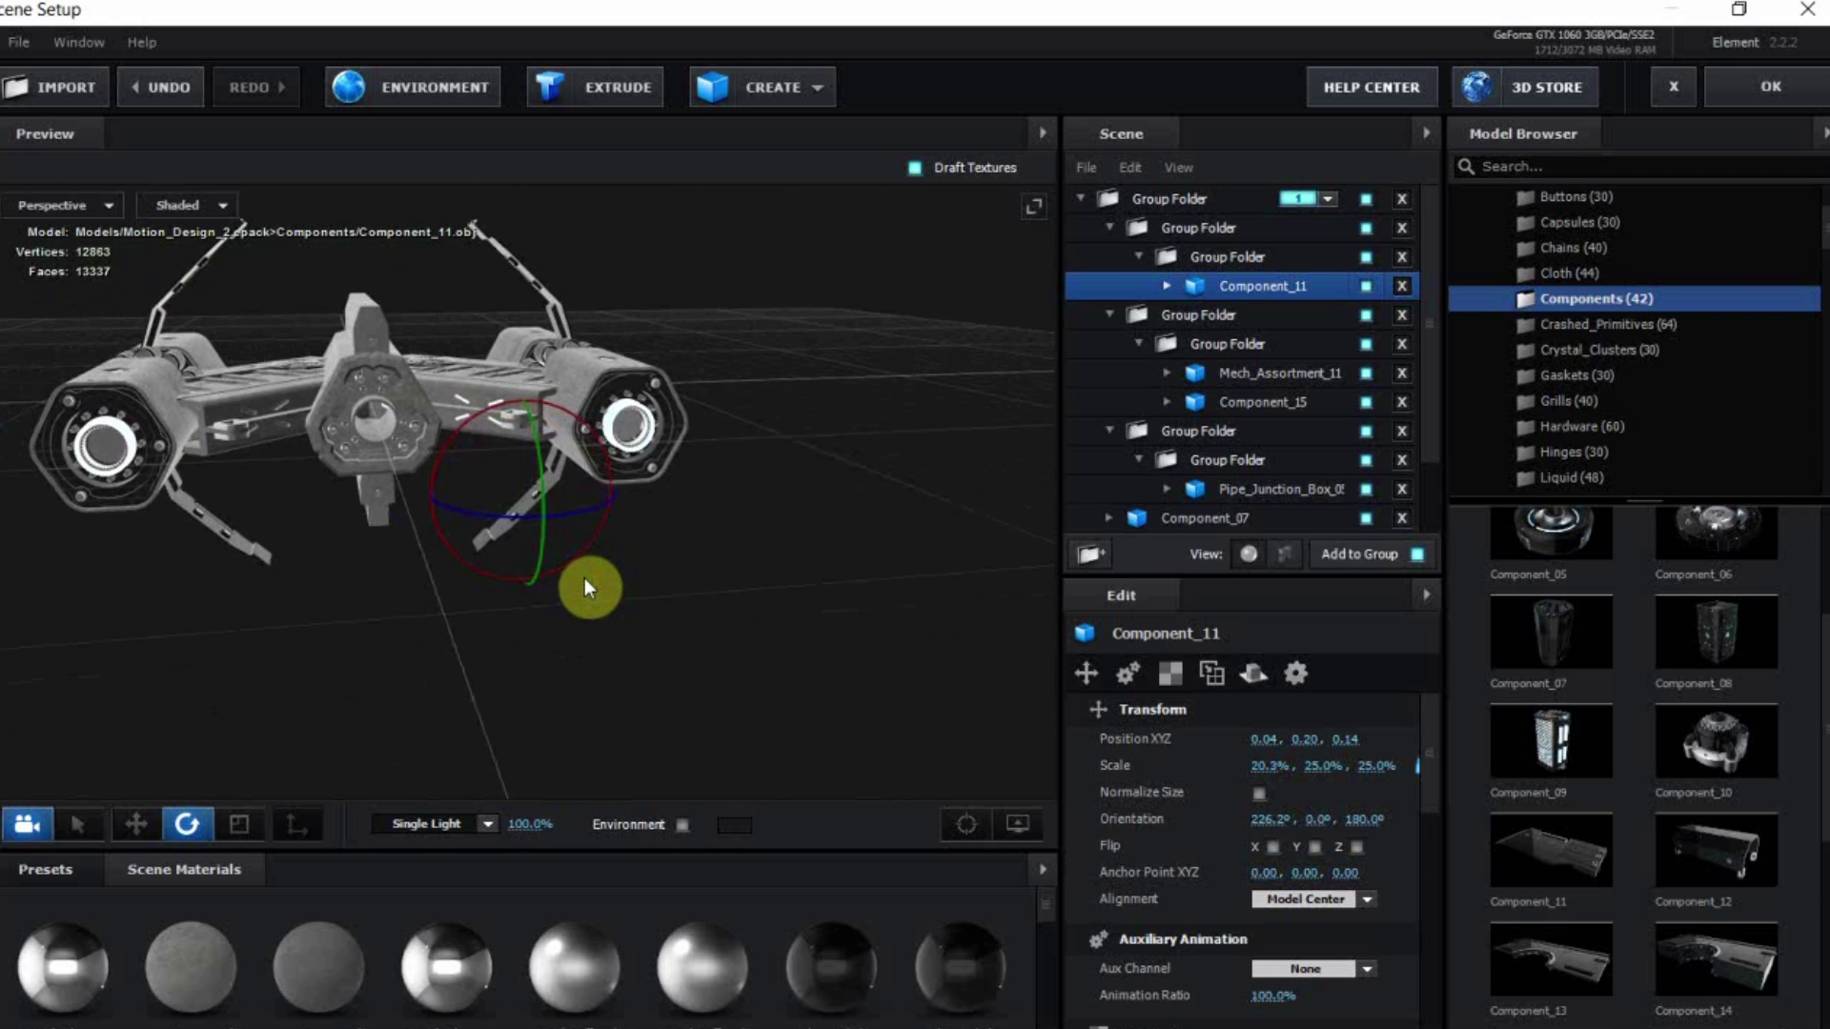
pyautogui.moveTo(570, 415); pyautogui.dragTo(591, 419)
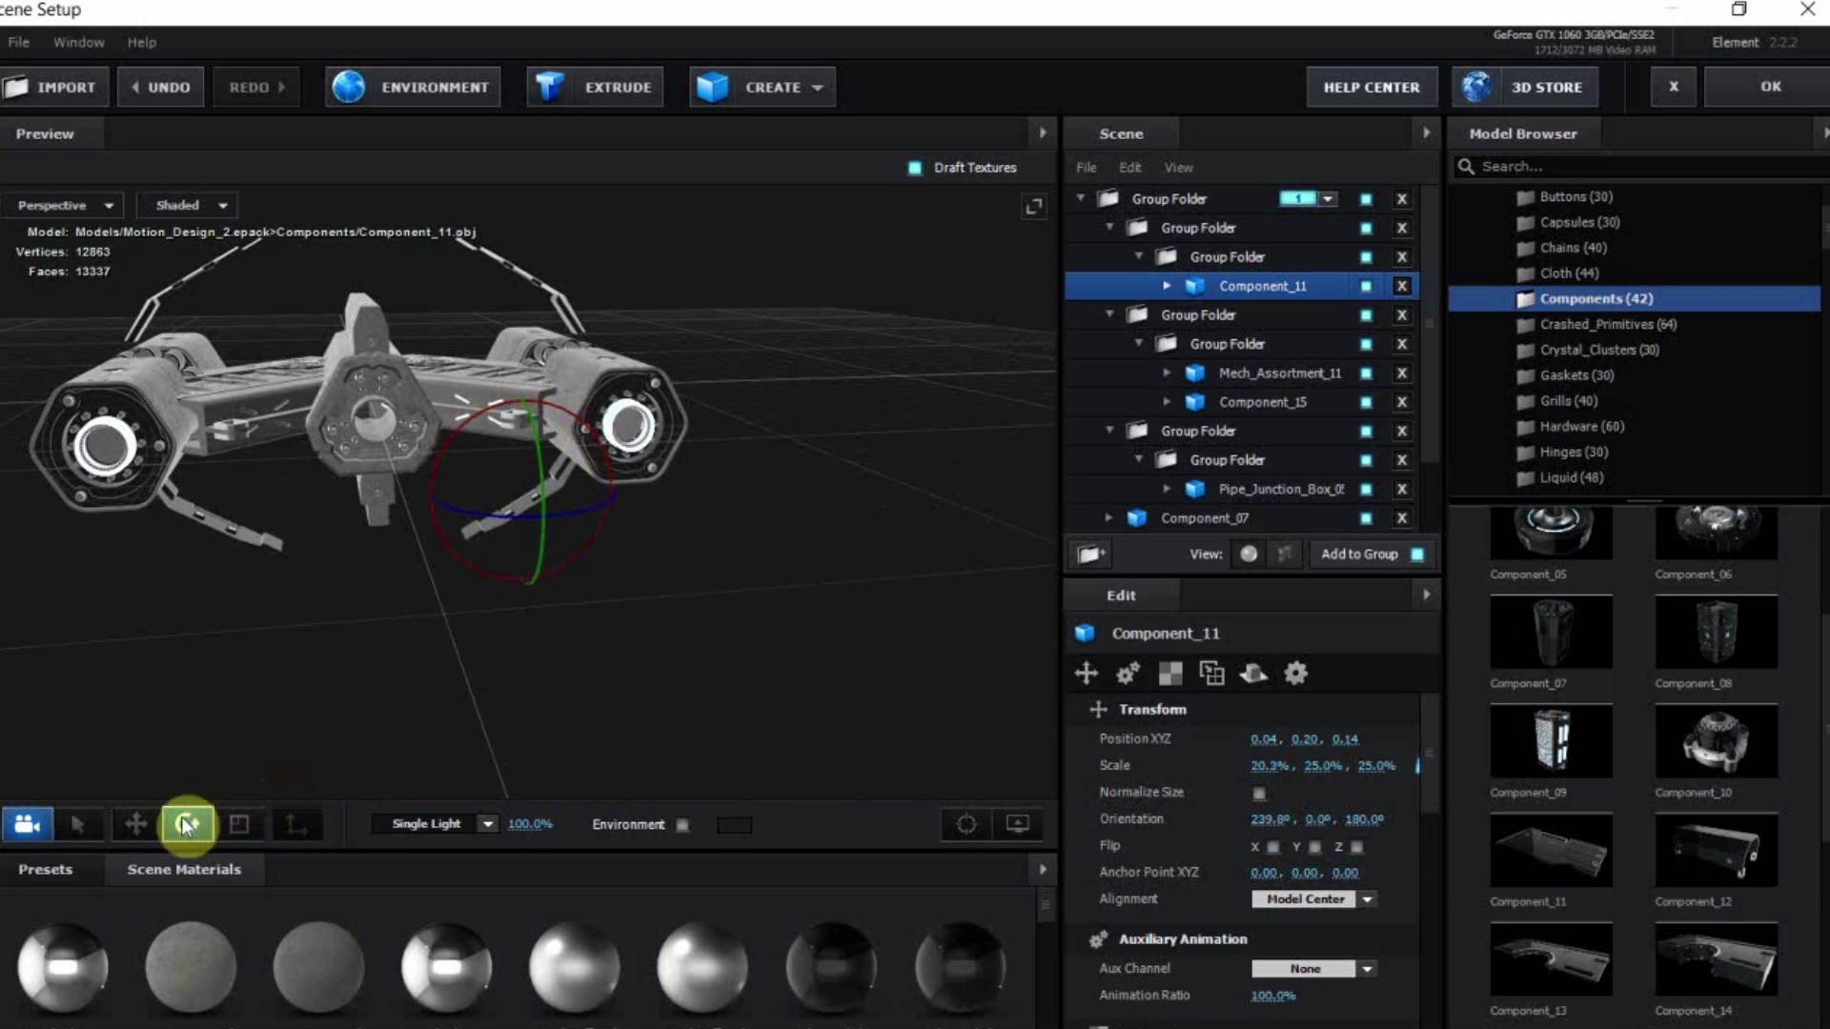
# Nudge Component_11 along its Z axis to a position of about 0.13
pyautogui.click(136, 824)
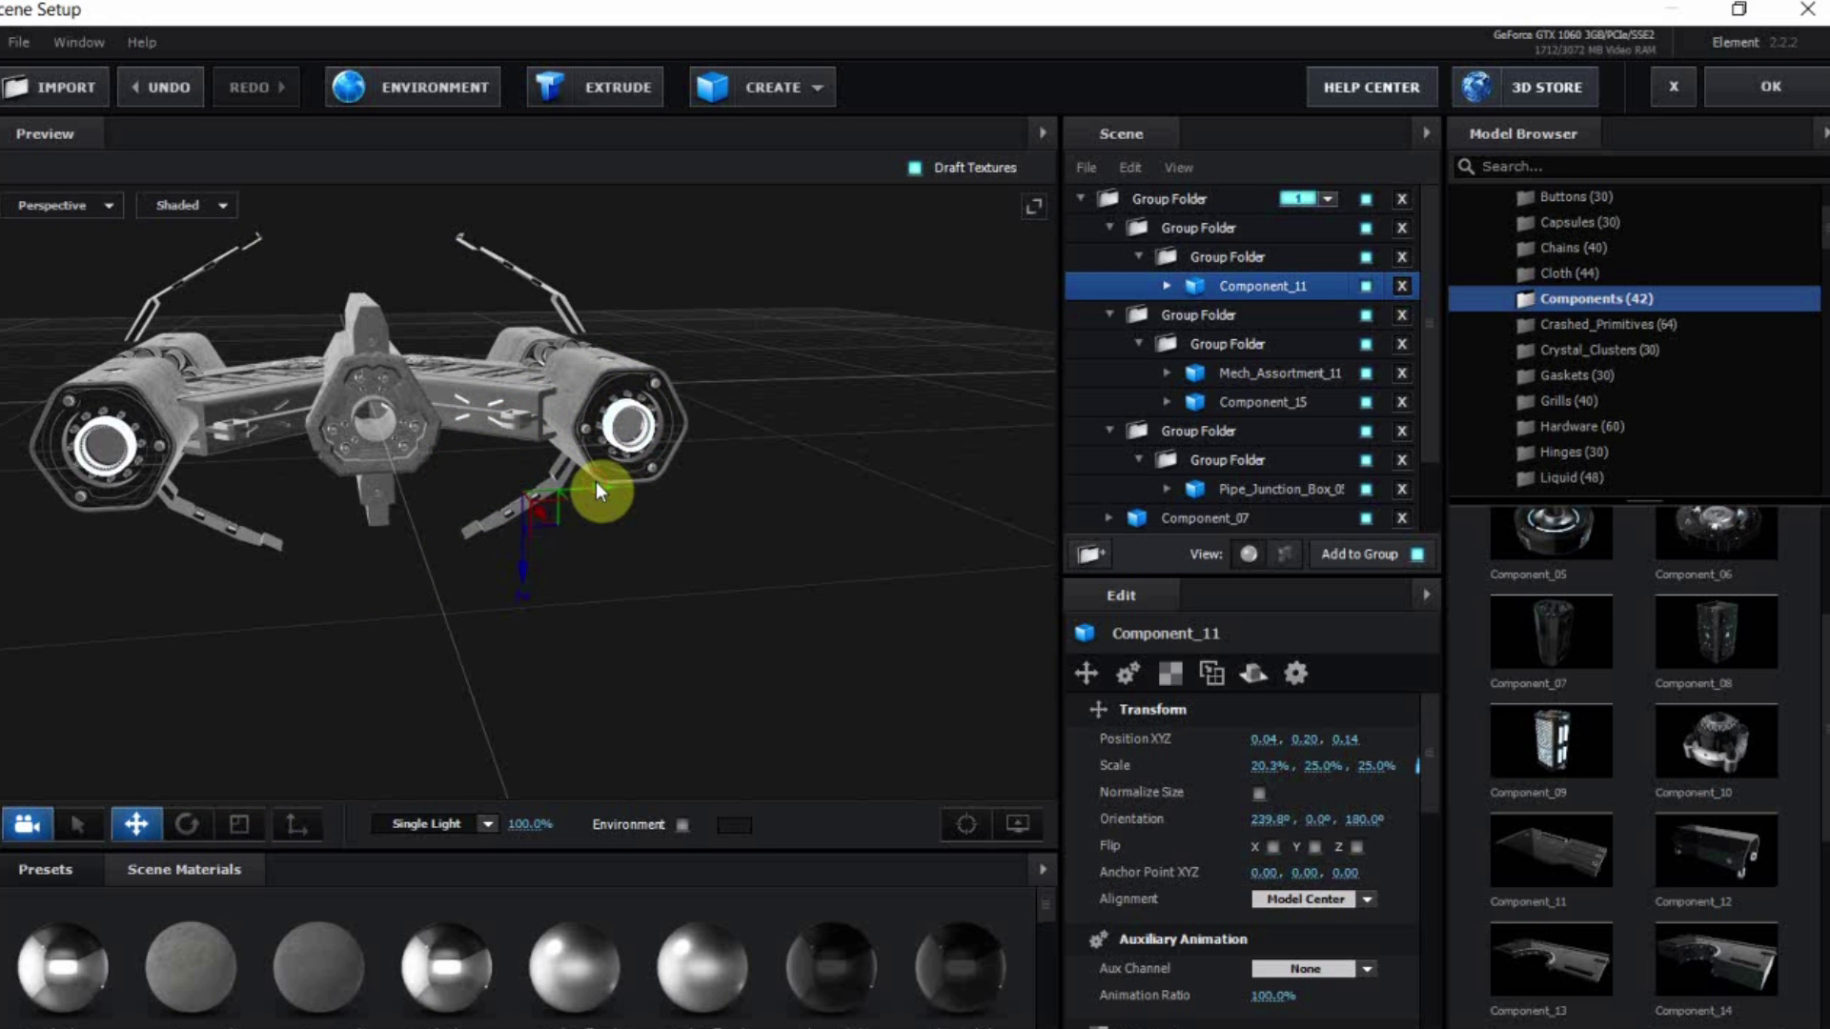
pyautogui.moveTo(591, 483); pyautogui.dragTo(622, 501)
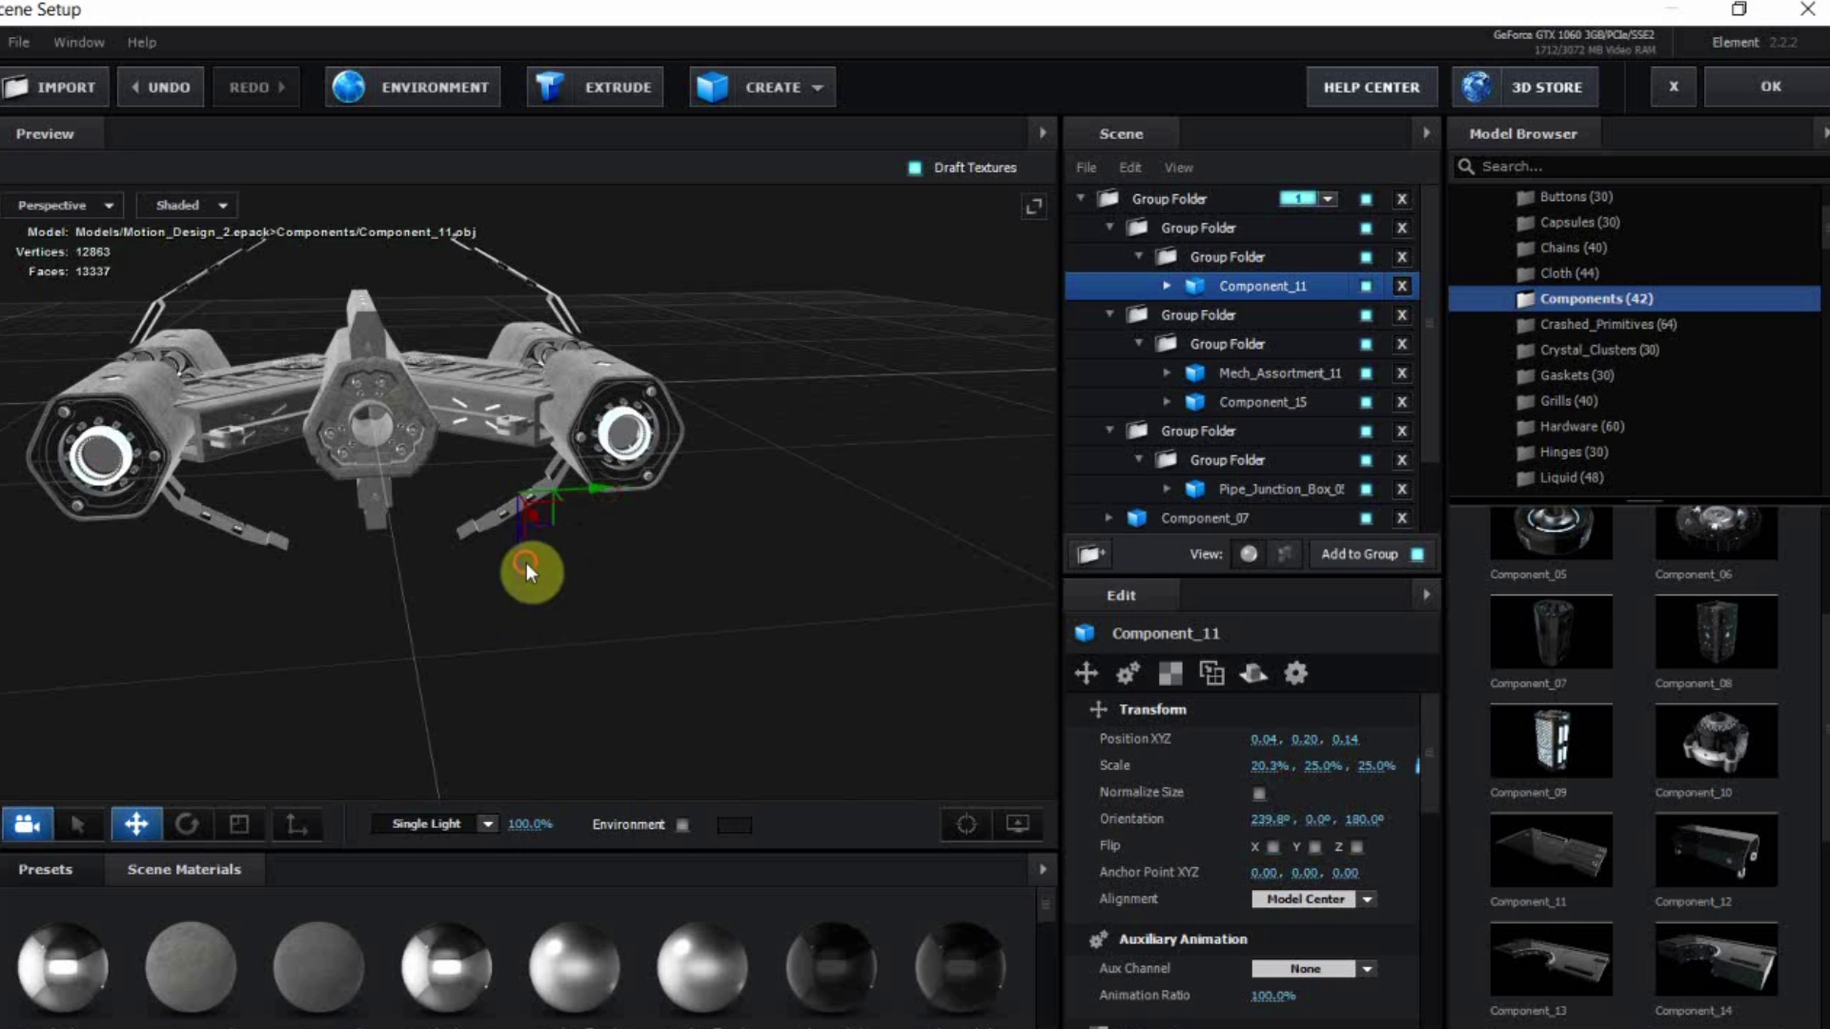
pyautogui.moveTo(522, 570); pyautogui.dragTo(523, 564)
pyautogui.moveTo(641, 724); pyautogui.dragTo(610, 598)
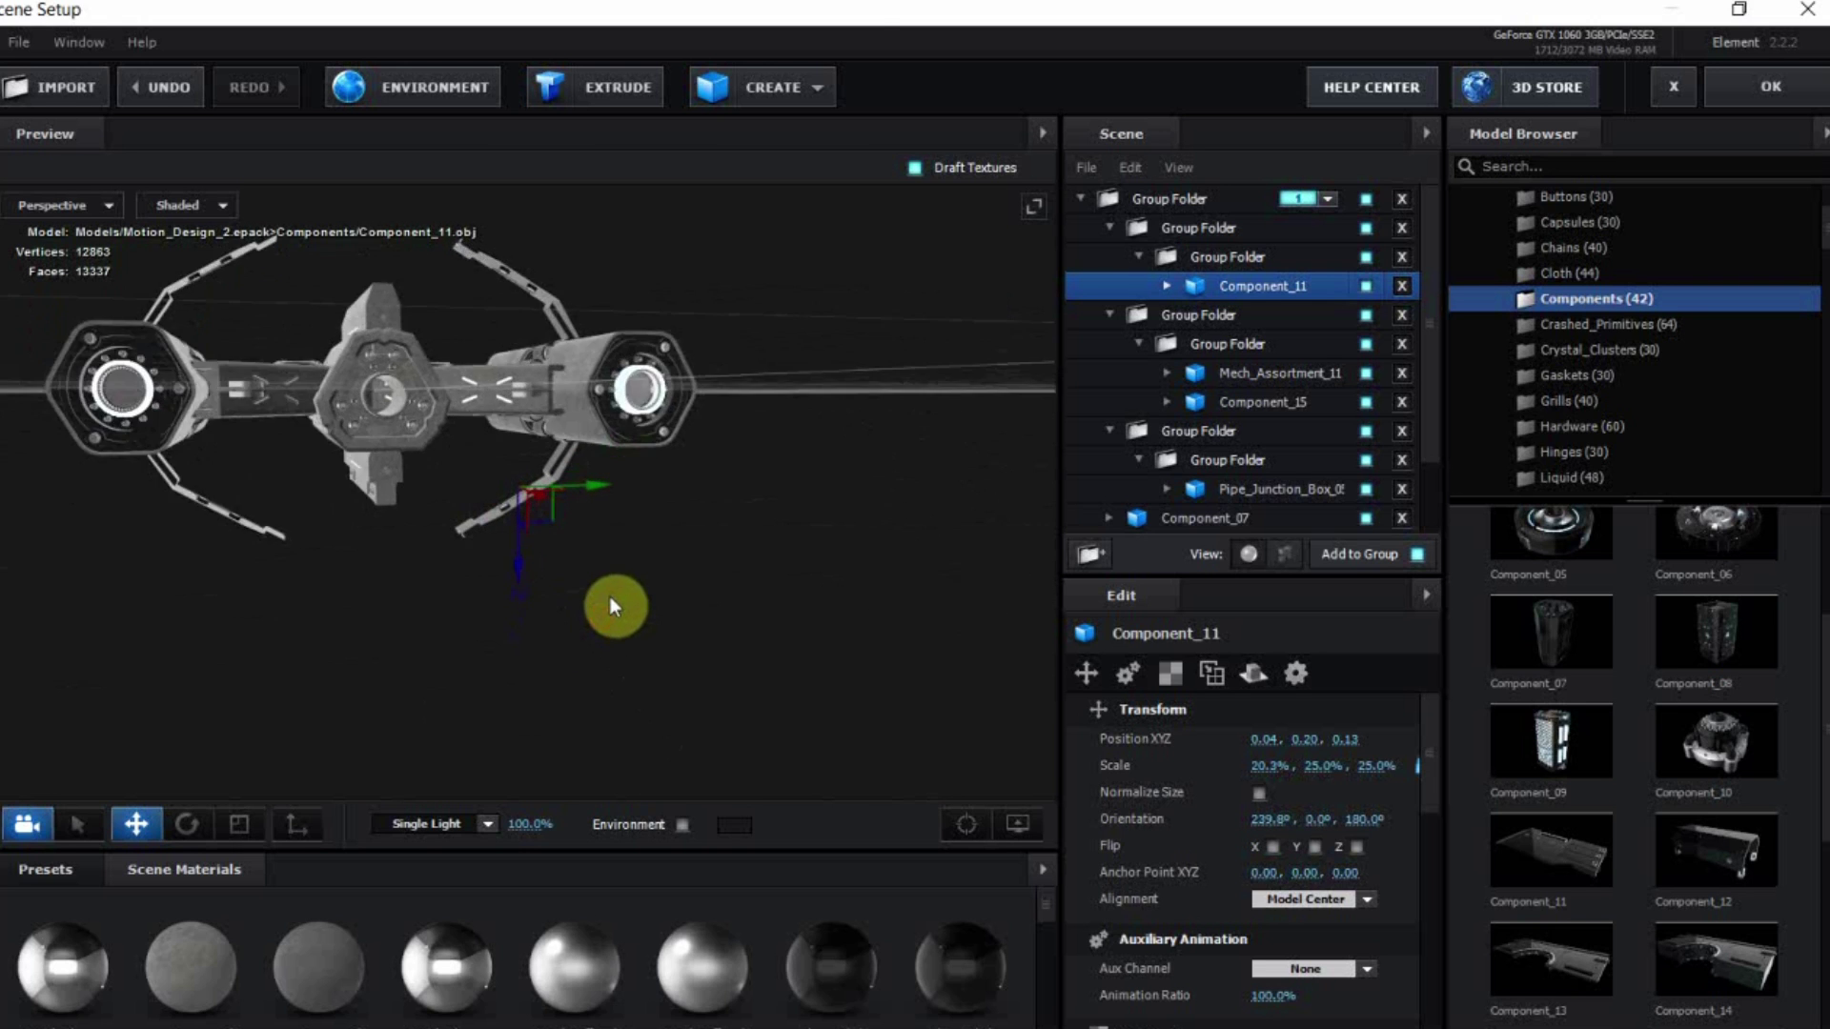
# Rotate Component_11 around its X axis to about 233.0°
pyautogui.scroll(-4, 606, 621)
pyautogui.scroll(3, 563, 643)
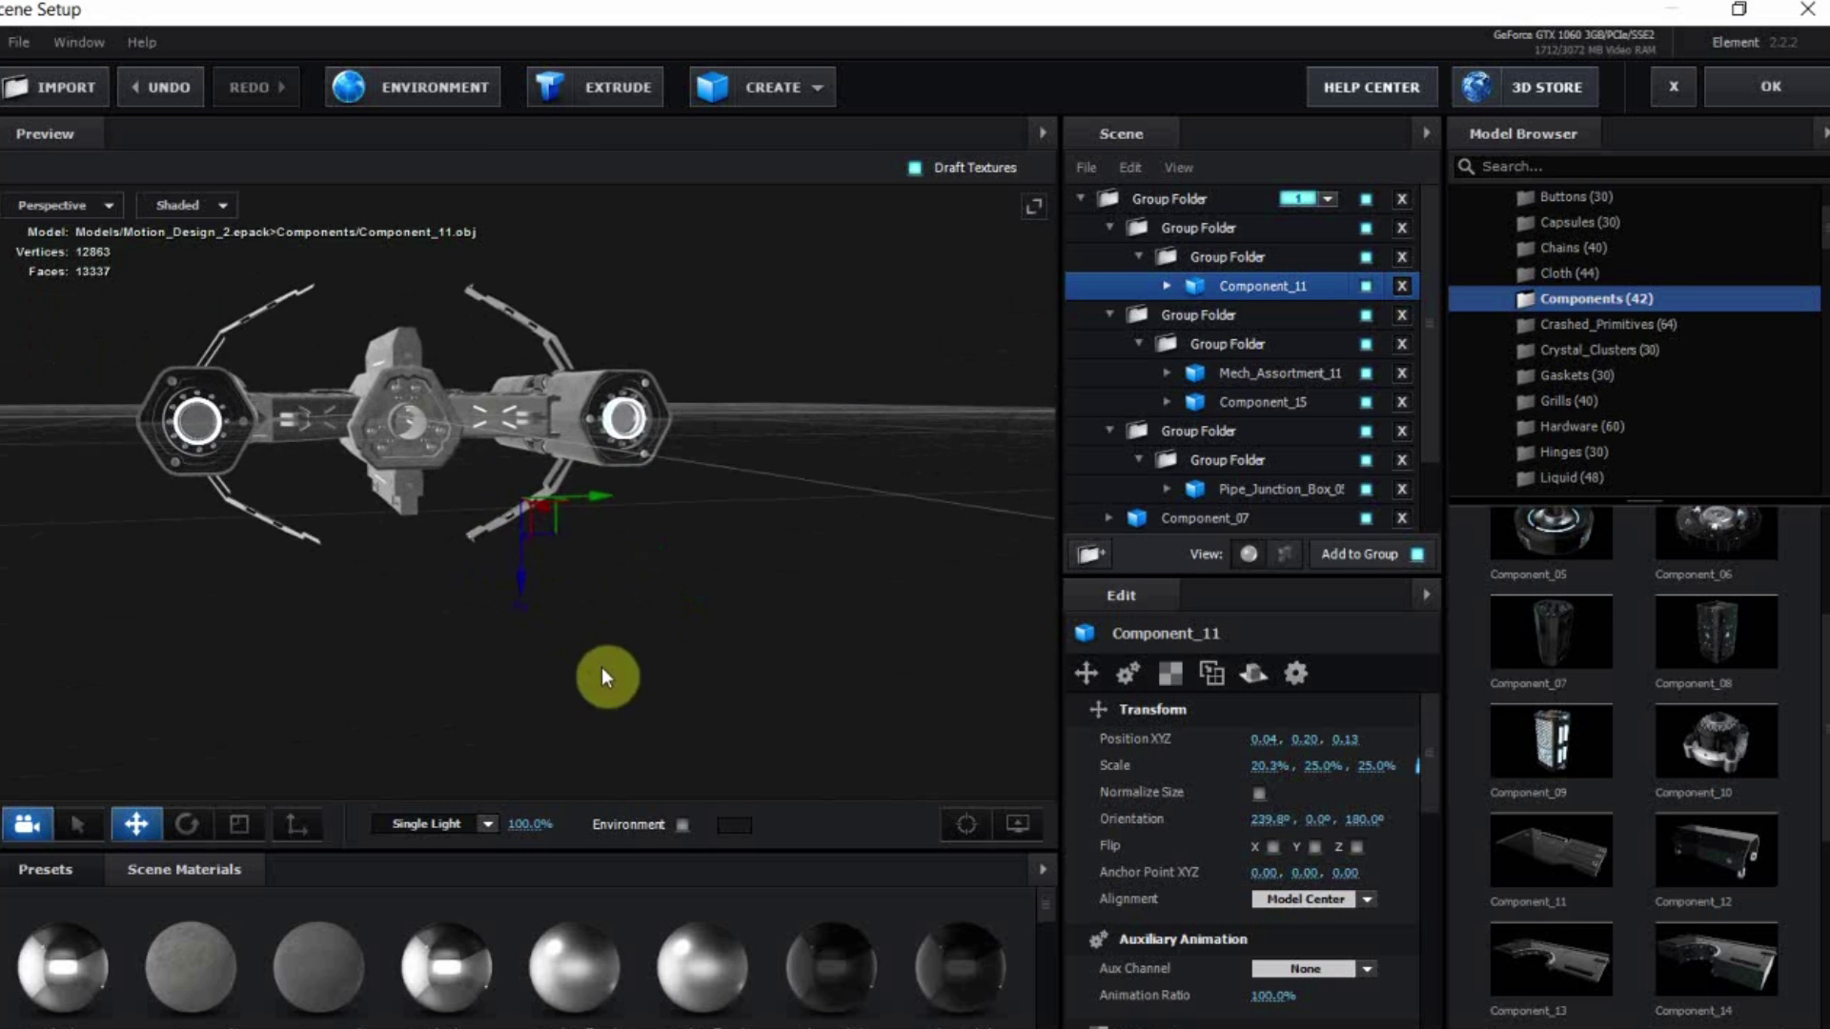
pyautogui.scroll(2, 602, 672)
pyautogui.click(187, 823)
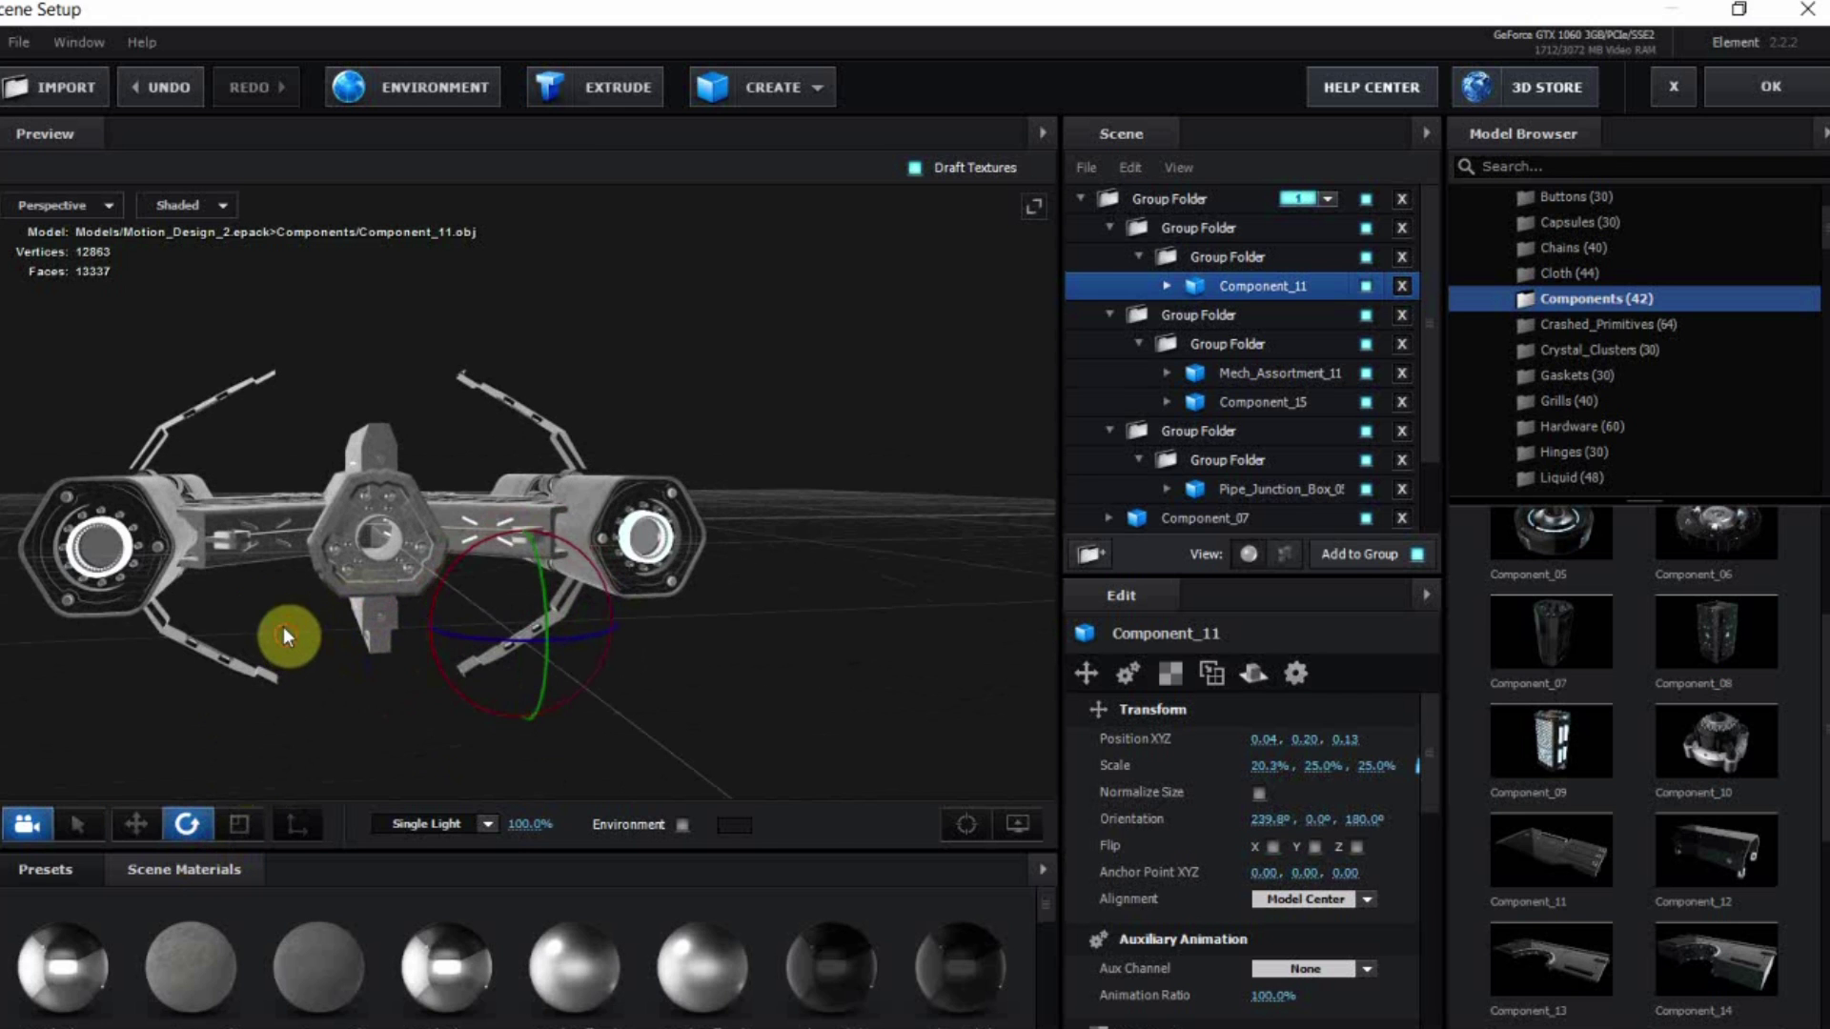
pyautogui.moveTo(494, 544); pyautogui.dragTo(474, 546)
# Shrink Component_11 along its Y axis to a scale of about 21.7% and apply the grey concrete material to the wing
pyautogui.click(229, 825)
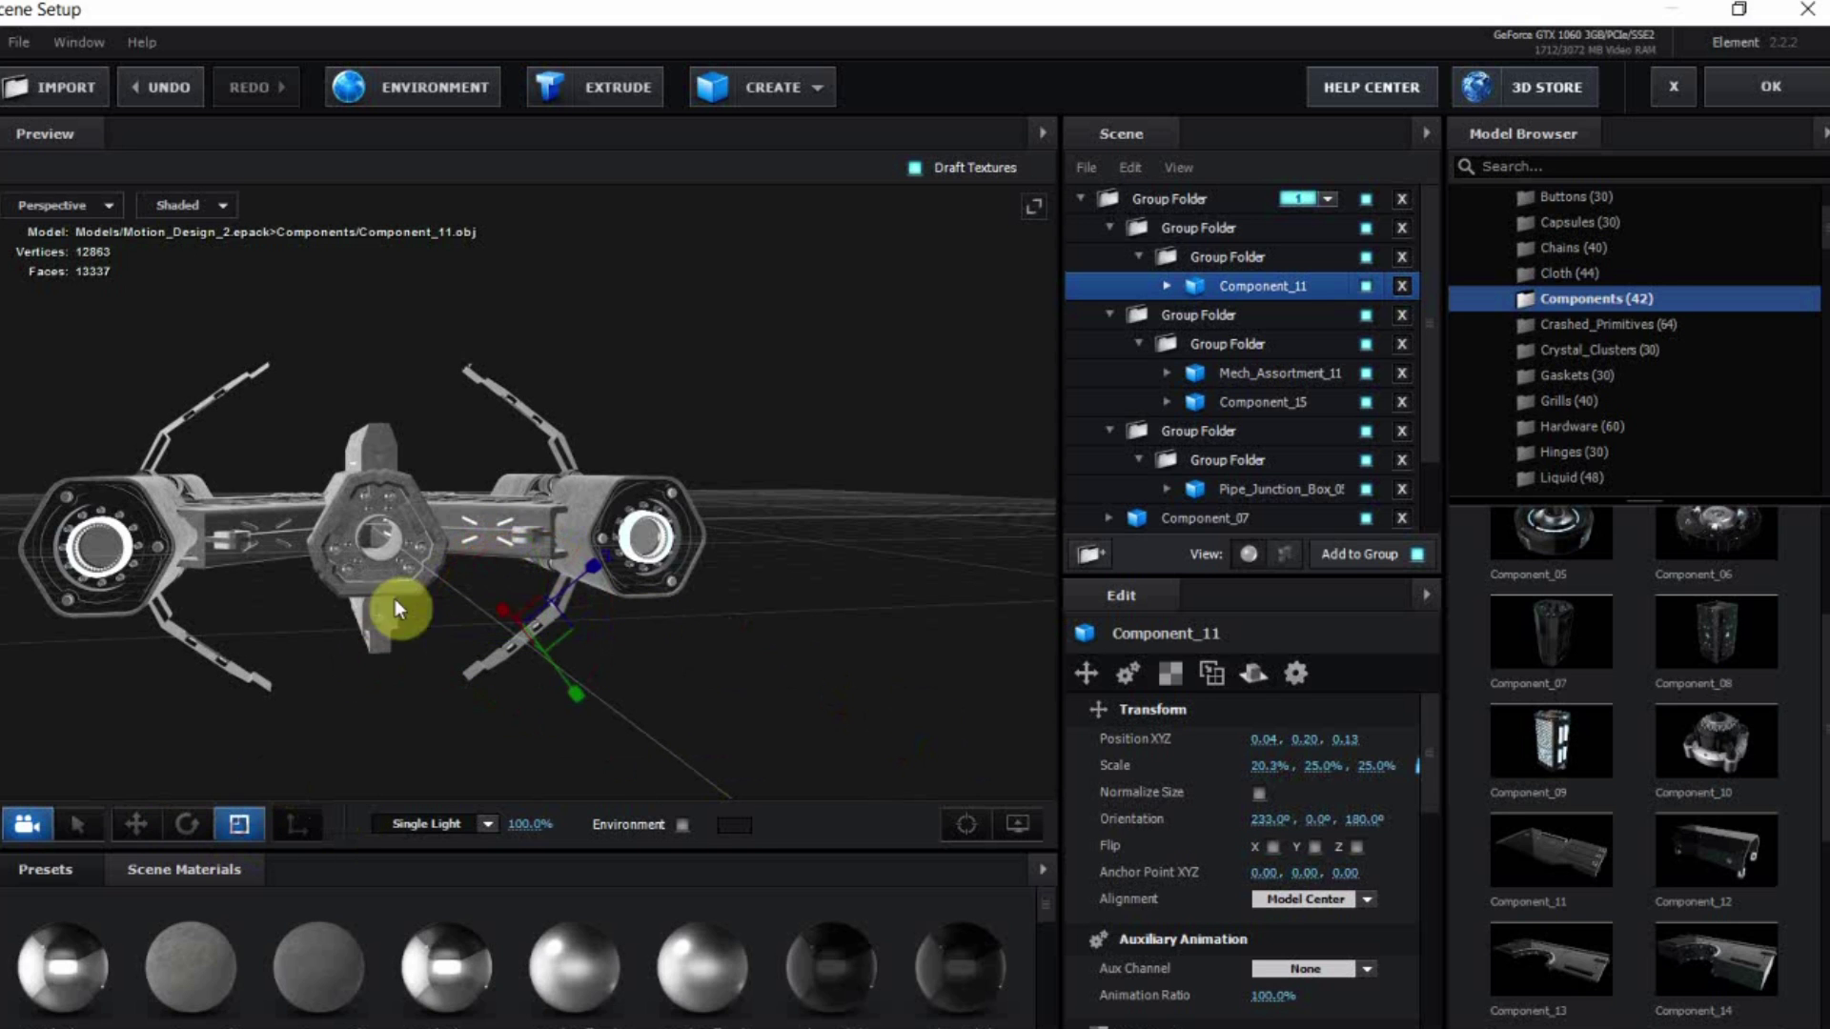
pyautogui.moveTo(576, 701); pyautogui.dragTo(383, 965)
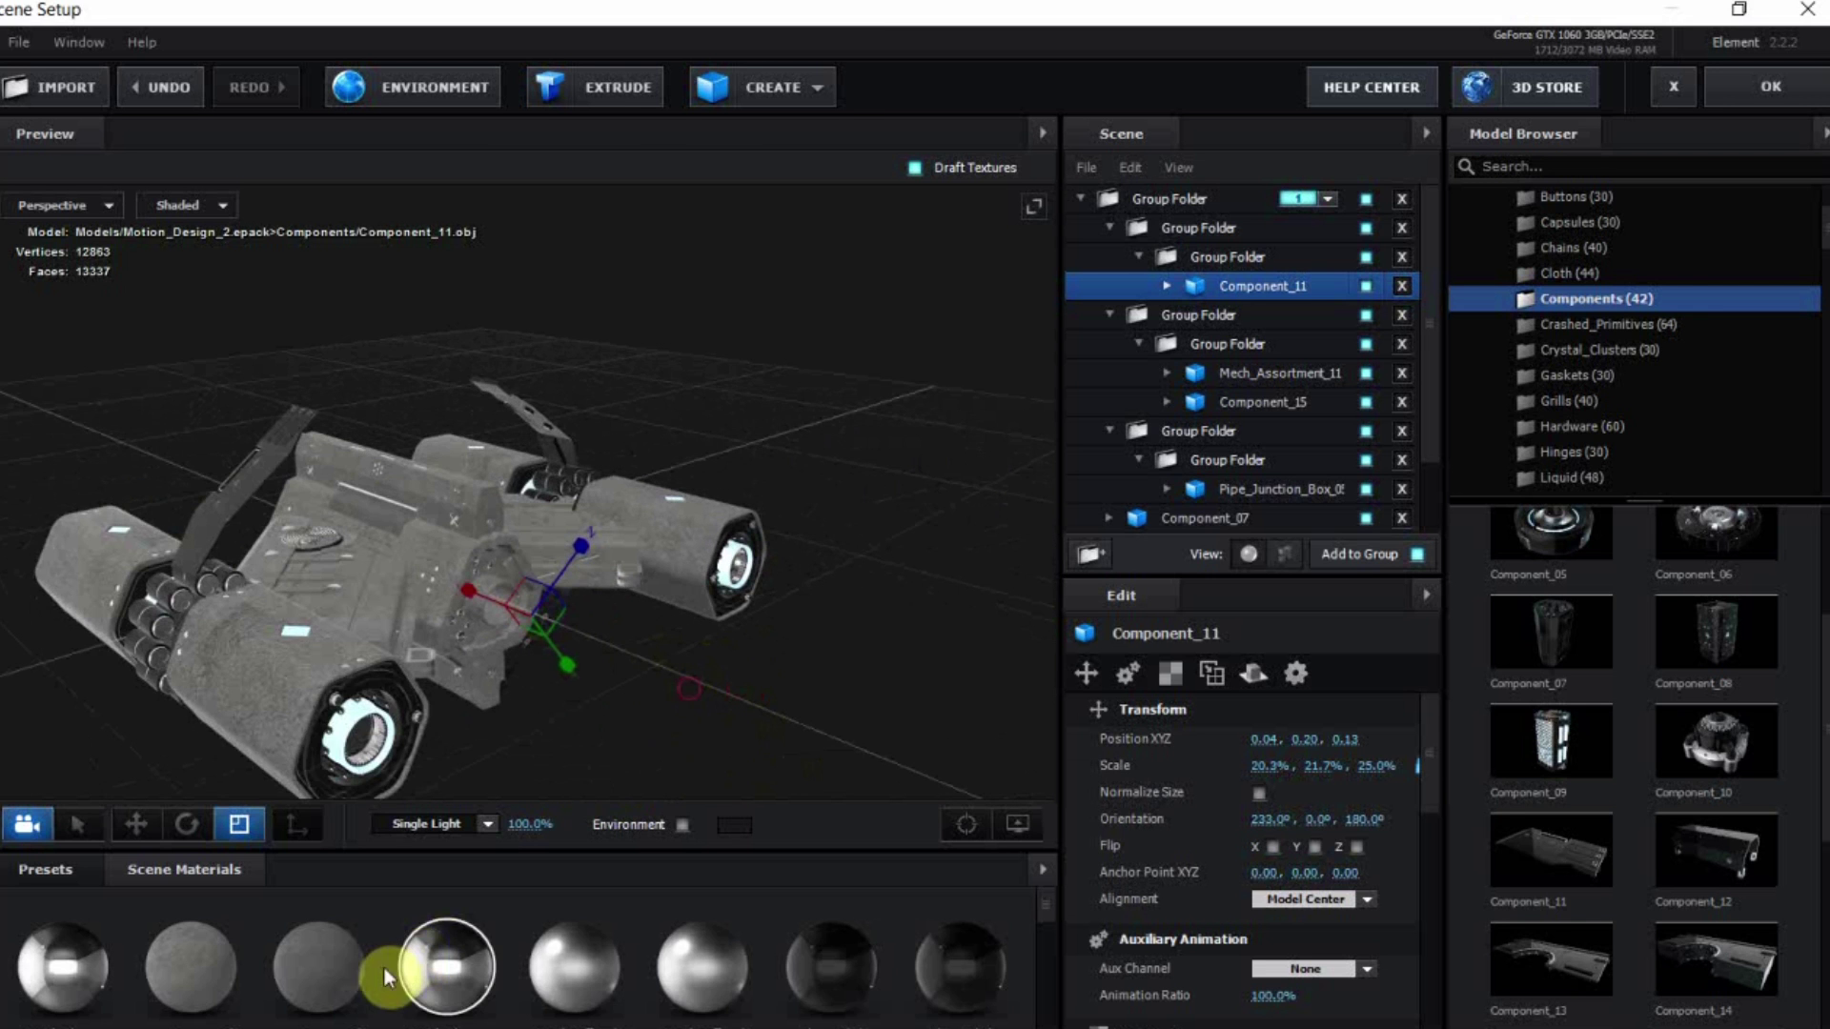
pyautogui.moveTo(203, 960); pyautogui.dragTo(220, 522)
# Shift Component_11 along the X axis to about 0.05 so the wing lines up with the engine's middle joint
pyautogui.moveTo(230, 636); pyautogui.dragTo(322, 858)
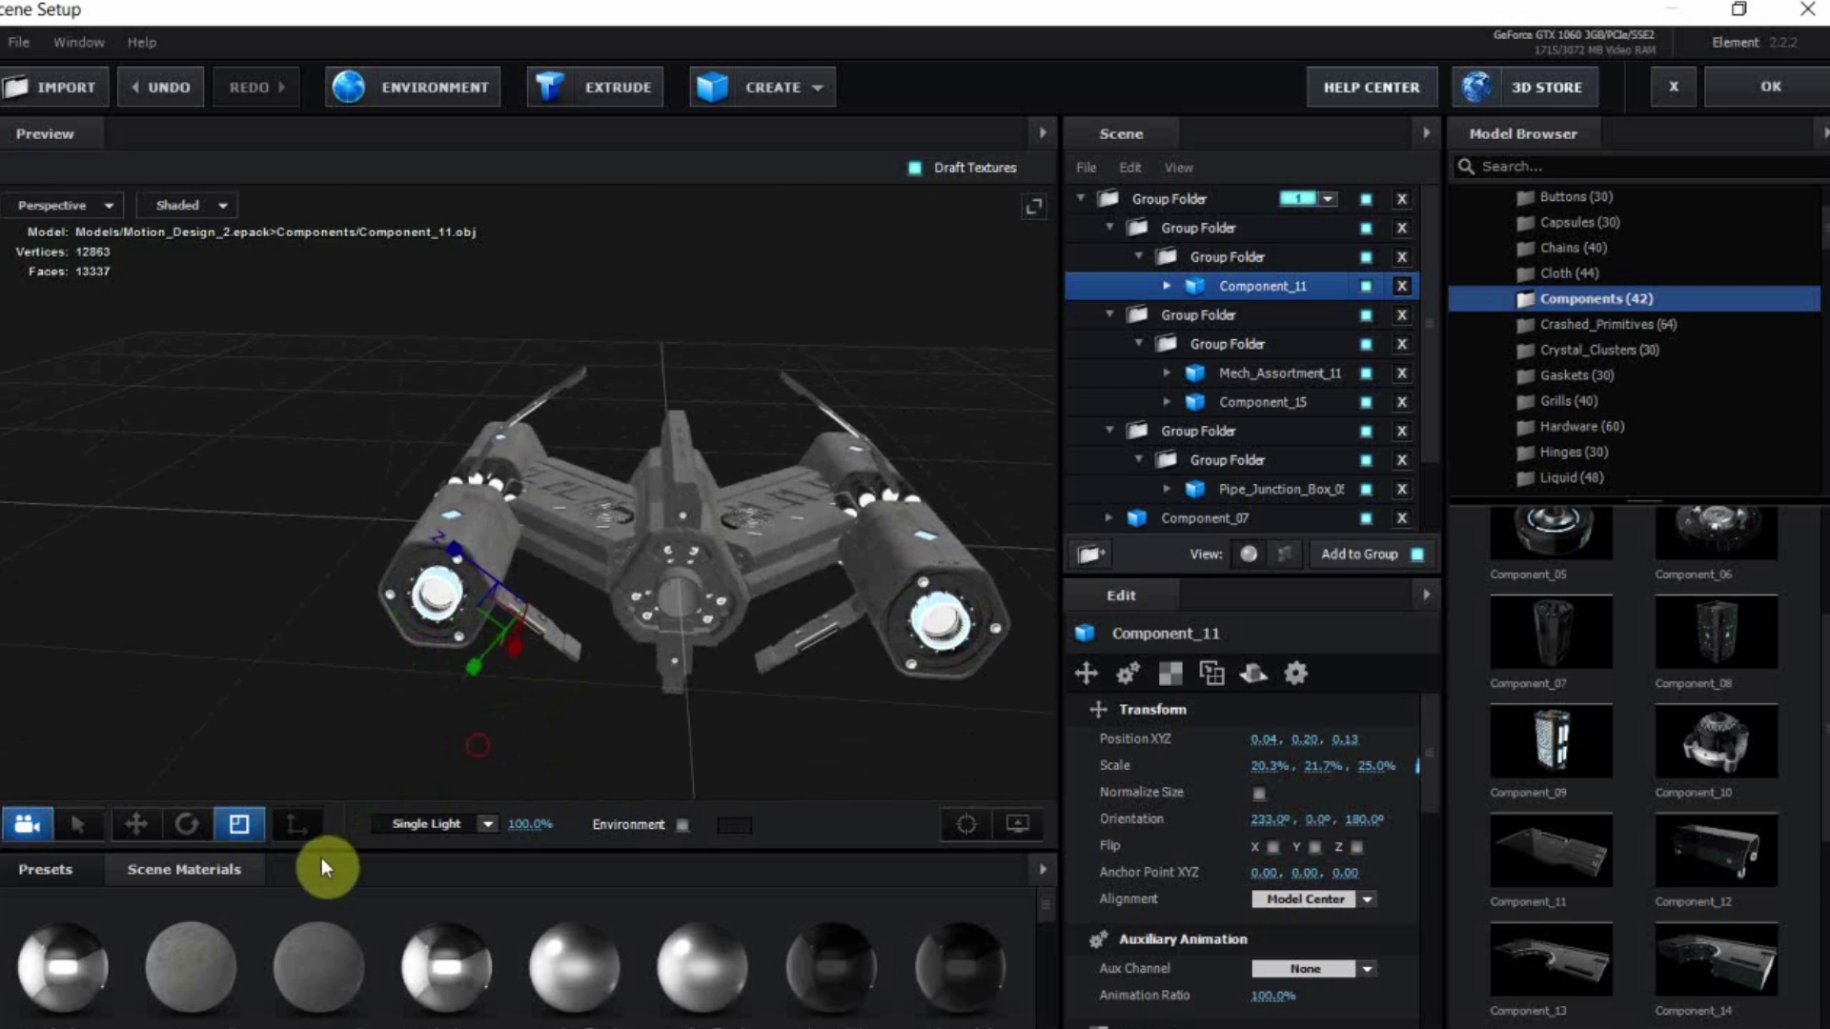
pyautogui.click(149, 812)
pyautogui.scroll(3, 417, 648)
pyautogui.moveTo(408, 673); pyautogui.dragTo(570, 695)
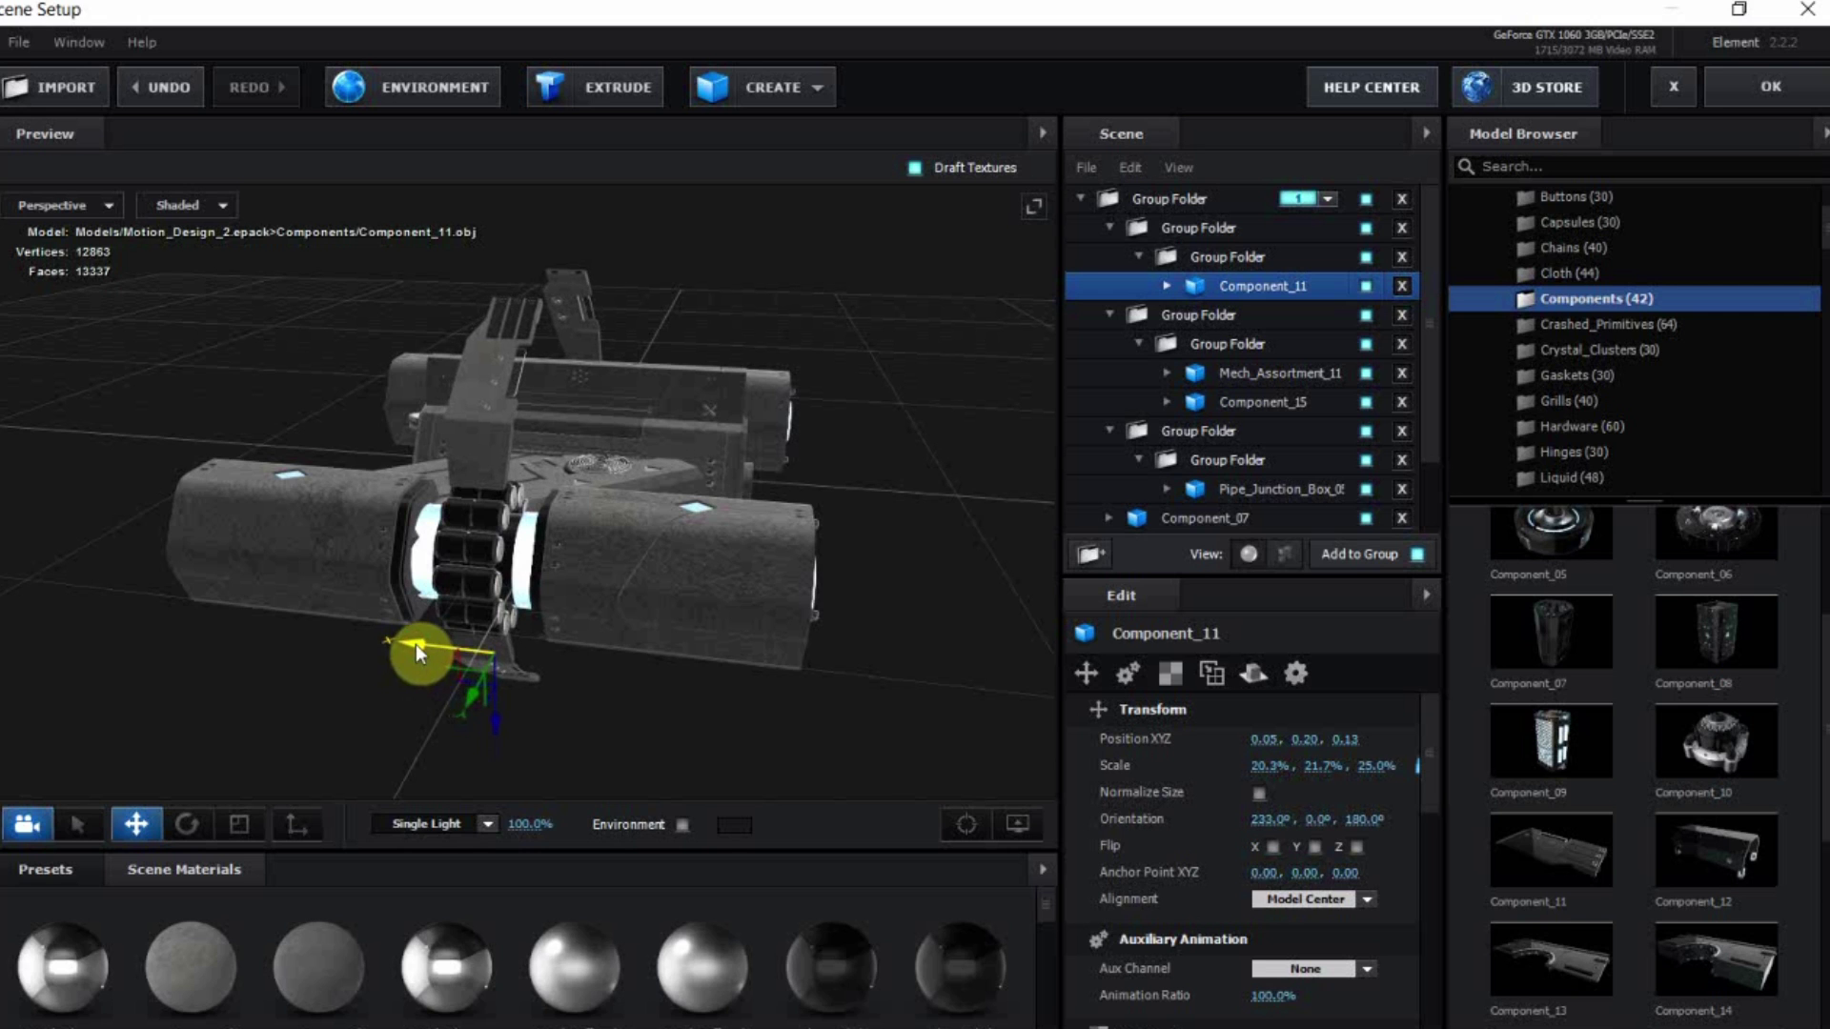
pyautogui.moveTo(495, 729); pyautogui.dragTo(440, 688)
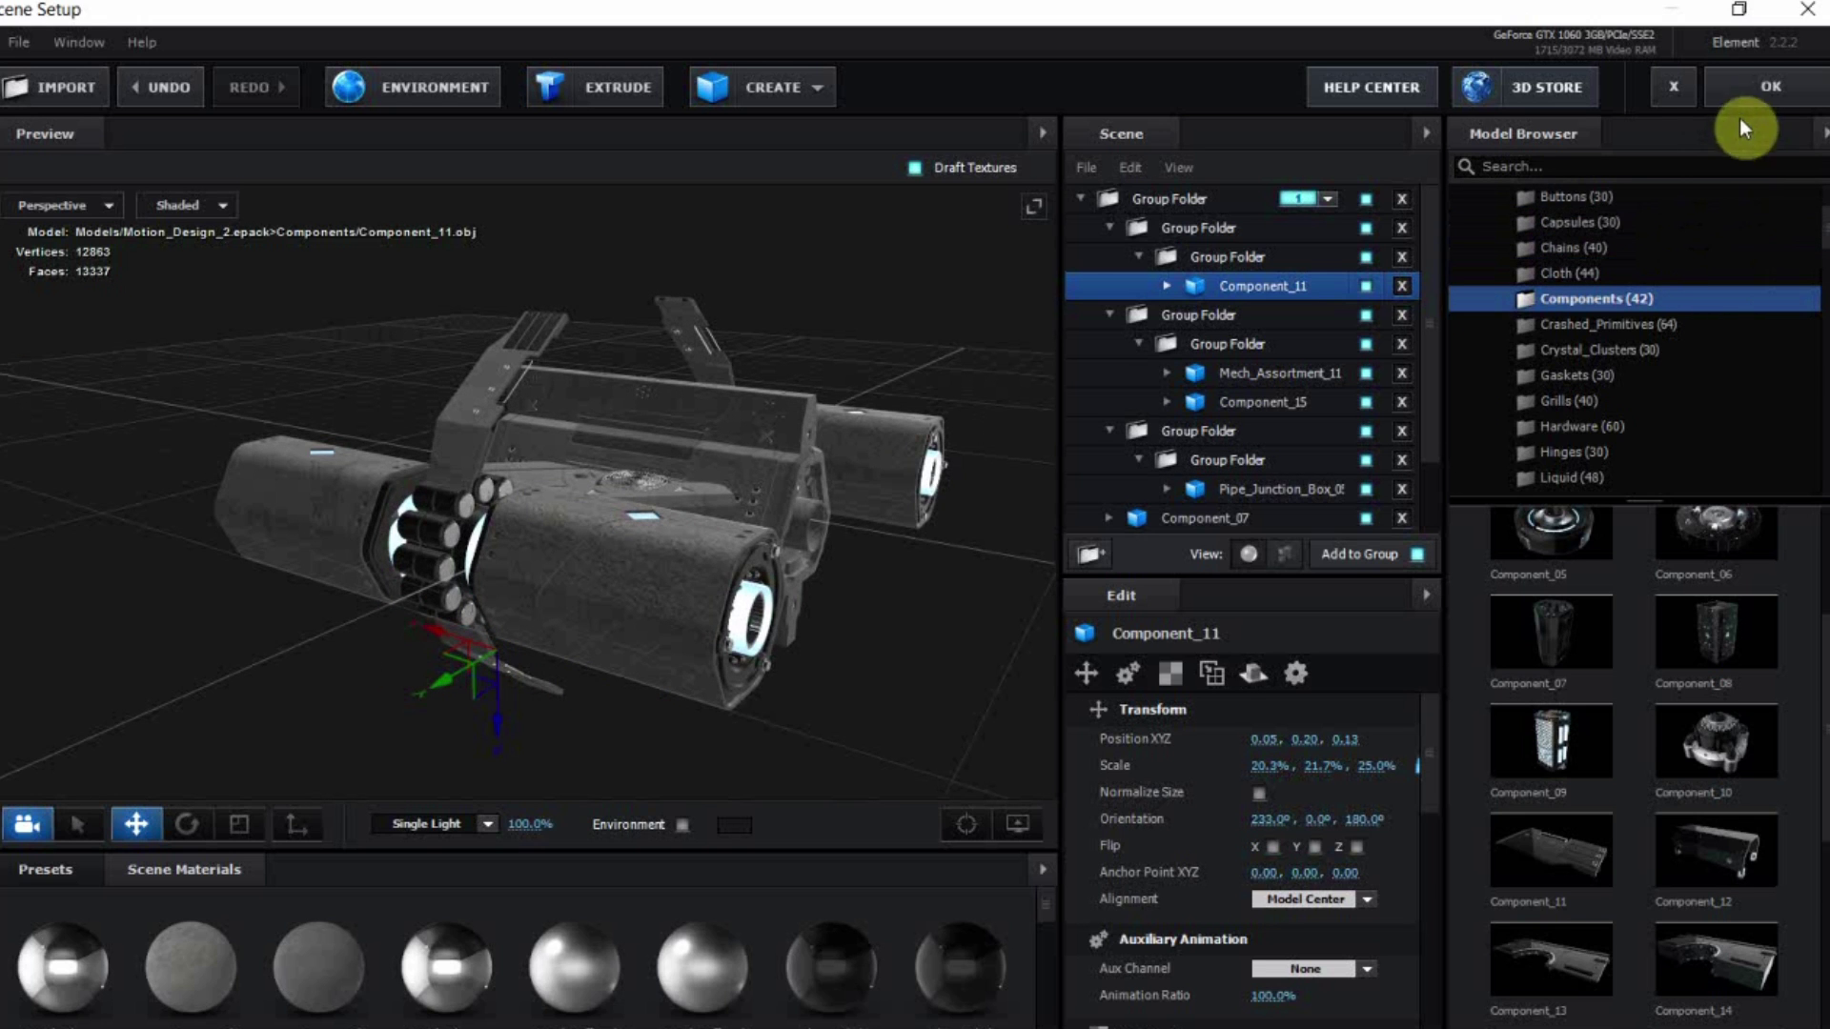
# Apply the grey concrete material to the cylinders of the engine's middle joint and accept the scene changes
pyautogui.moveTo(675, 549); pyautogui.dragTo(733, 610)
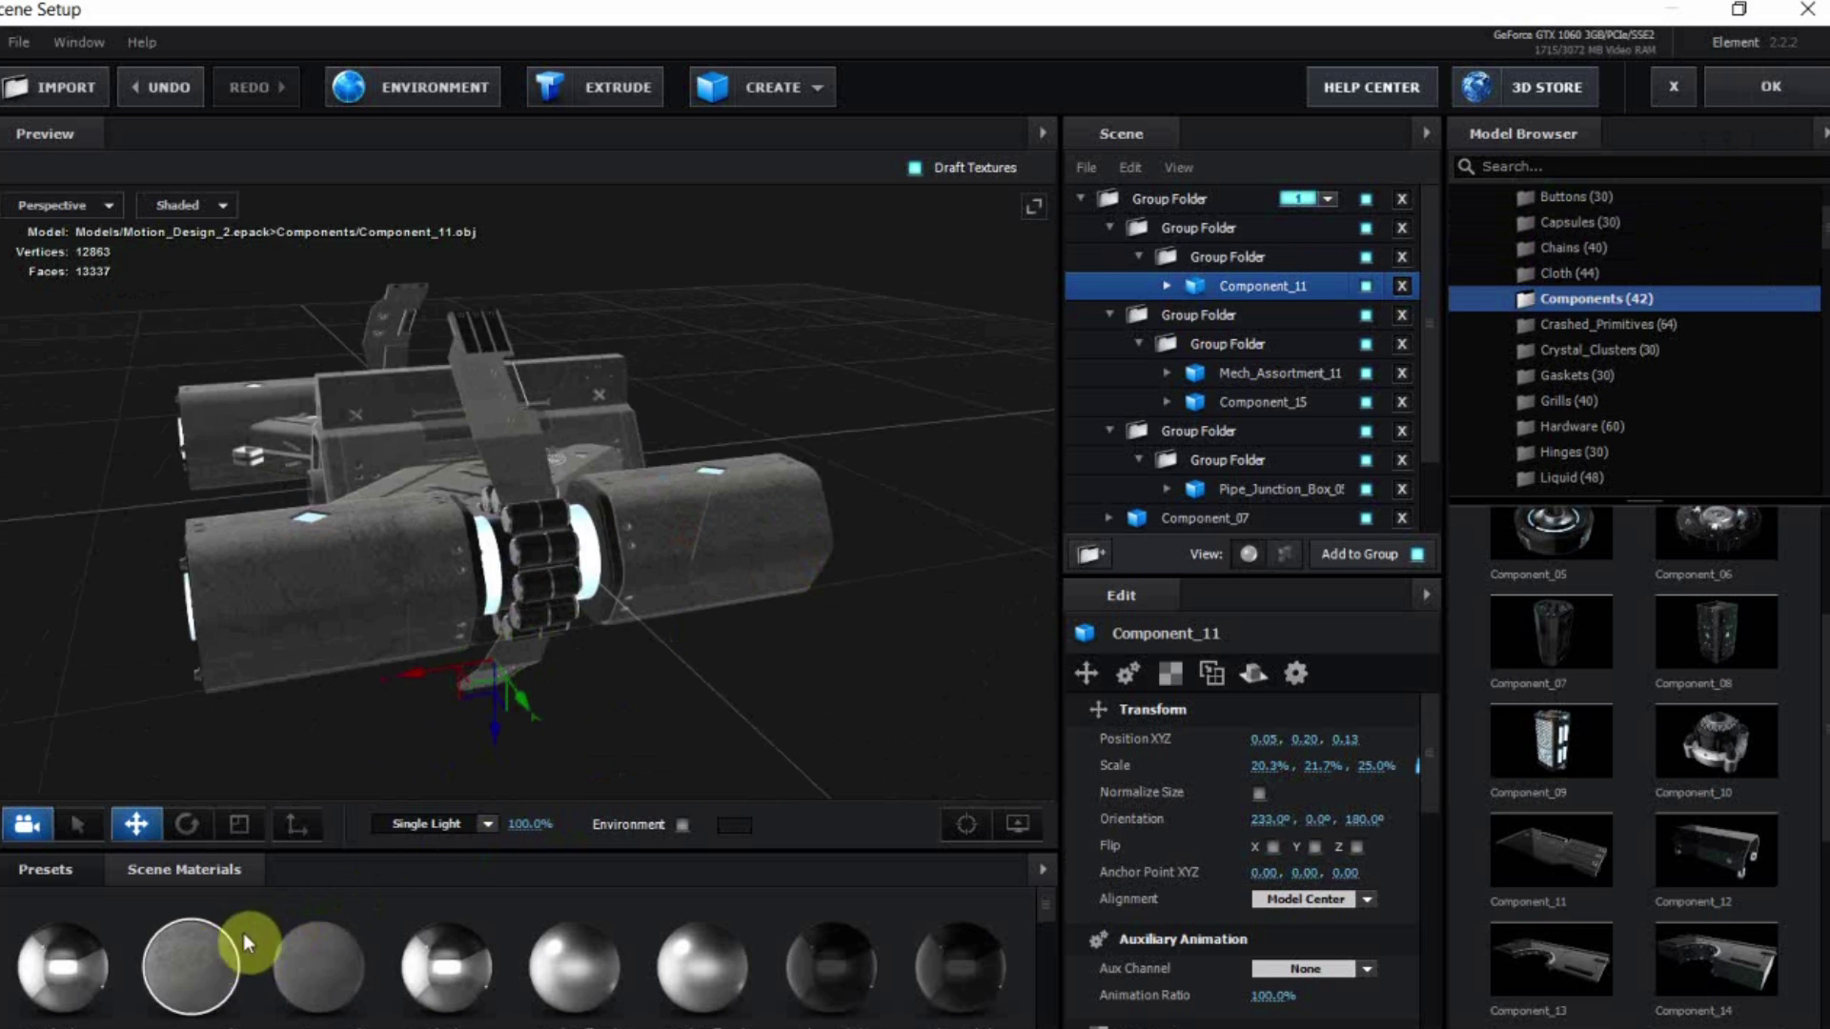
pyautogui.moveTo(204, 950); pyautogui.dragTo(505, 546)
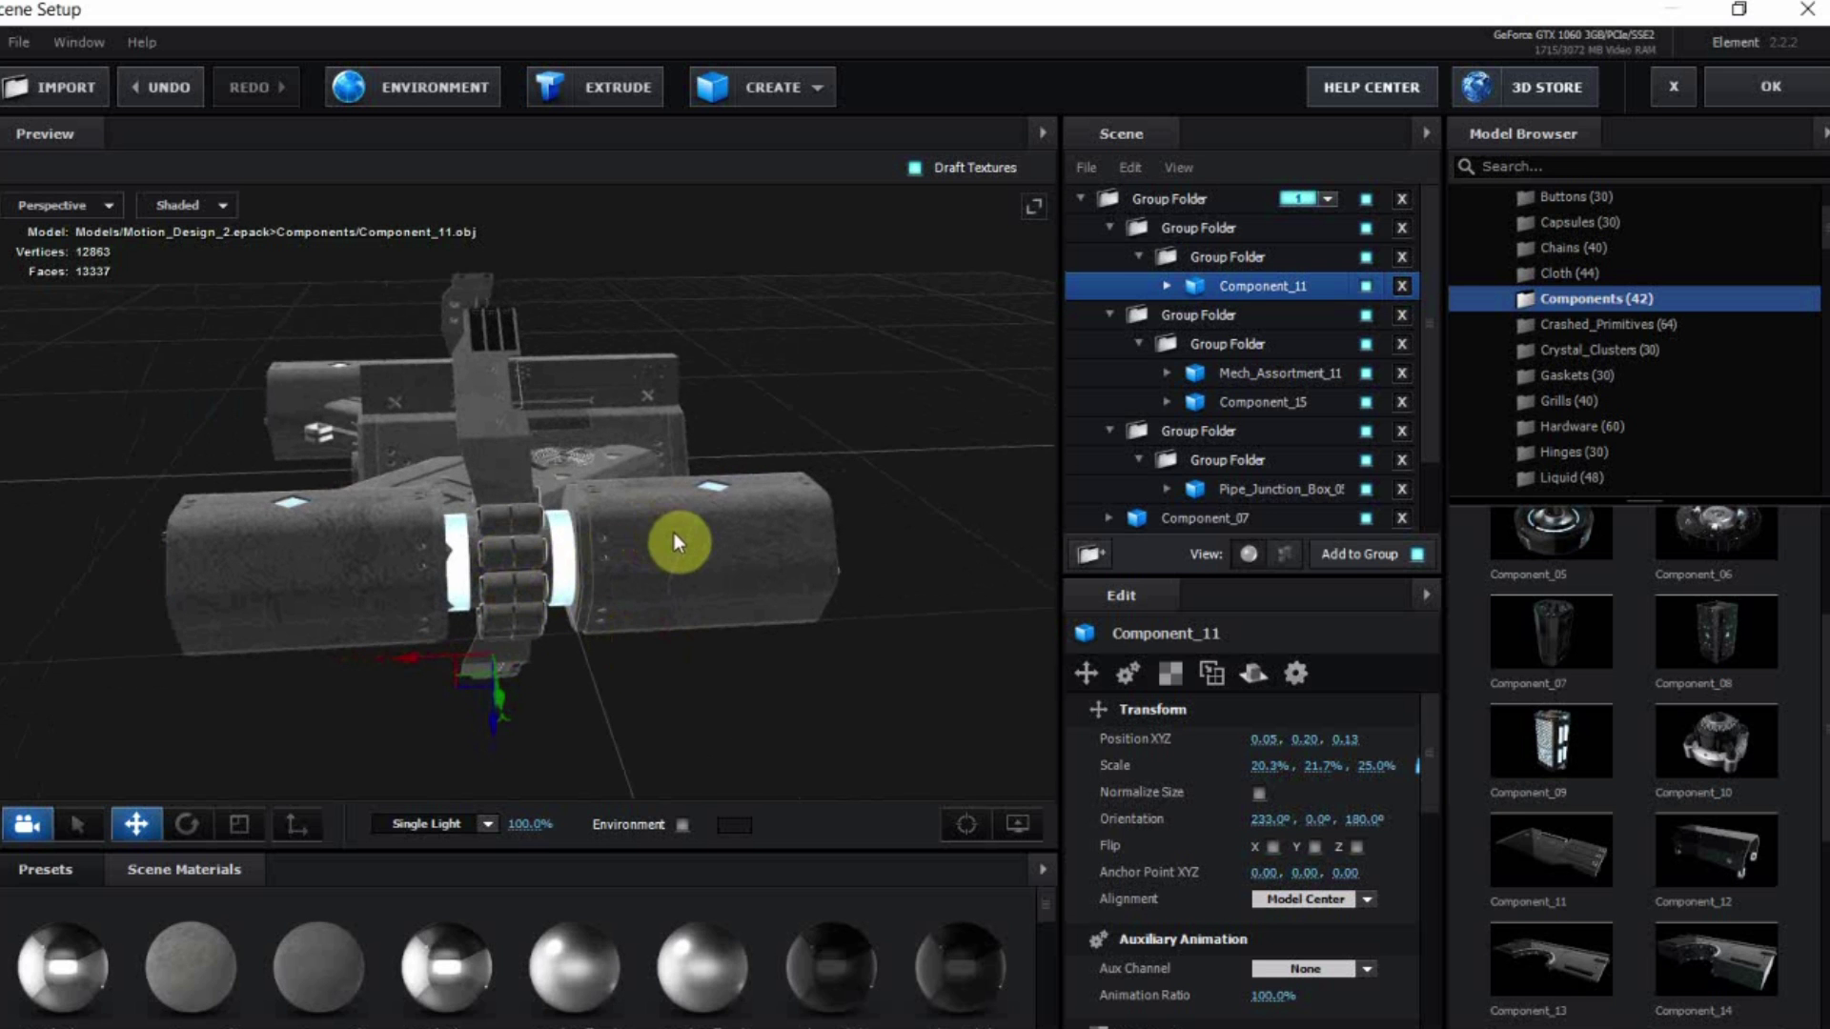
pyautogui.click(1746, 101)
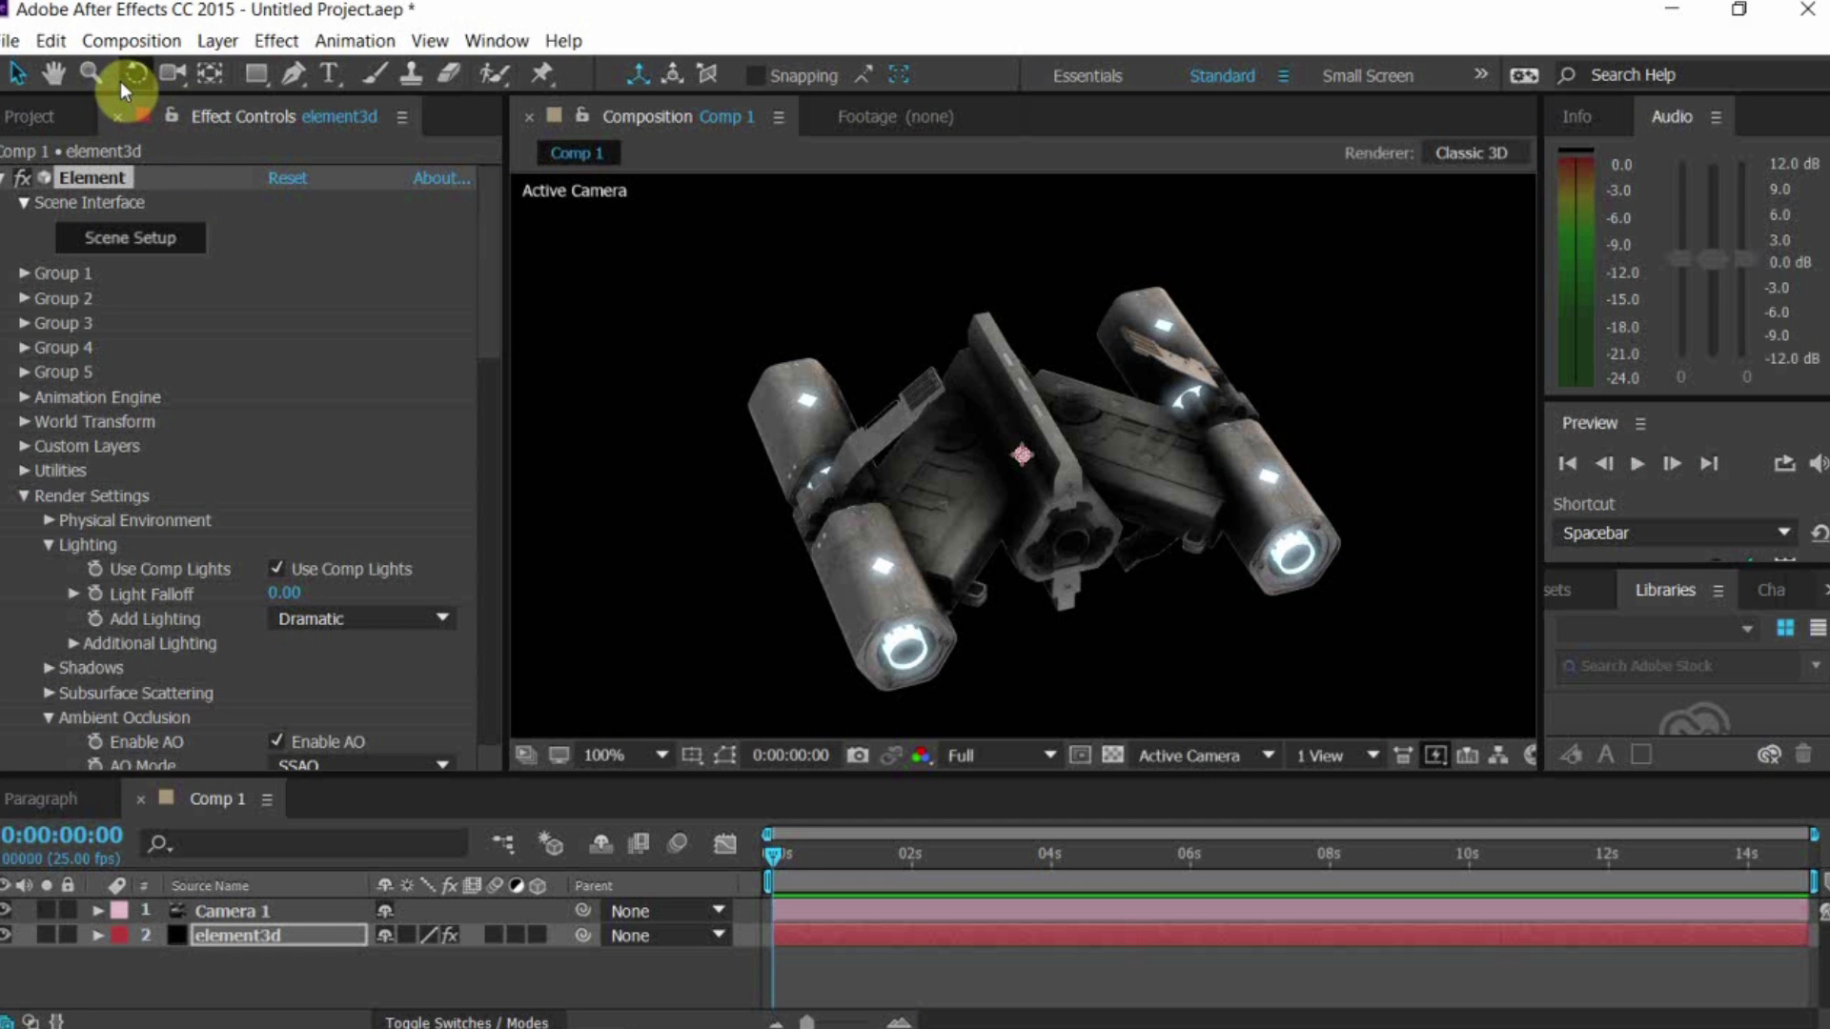
# Orbit the composition camera to examine the spaceship's wings and glowing engines straight from the engine side
pyautogui.click(171, 73)
pyautogui.moveTo(850, 507); pyautogui.dragTo(573, 527)
pyautogui.click(19, 75)
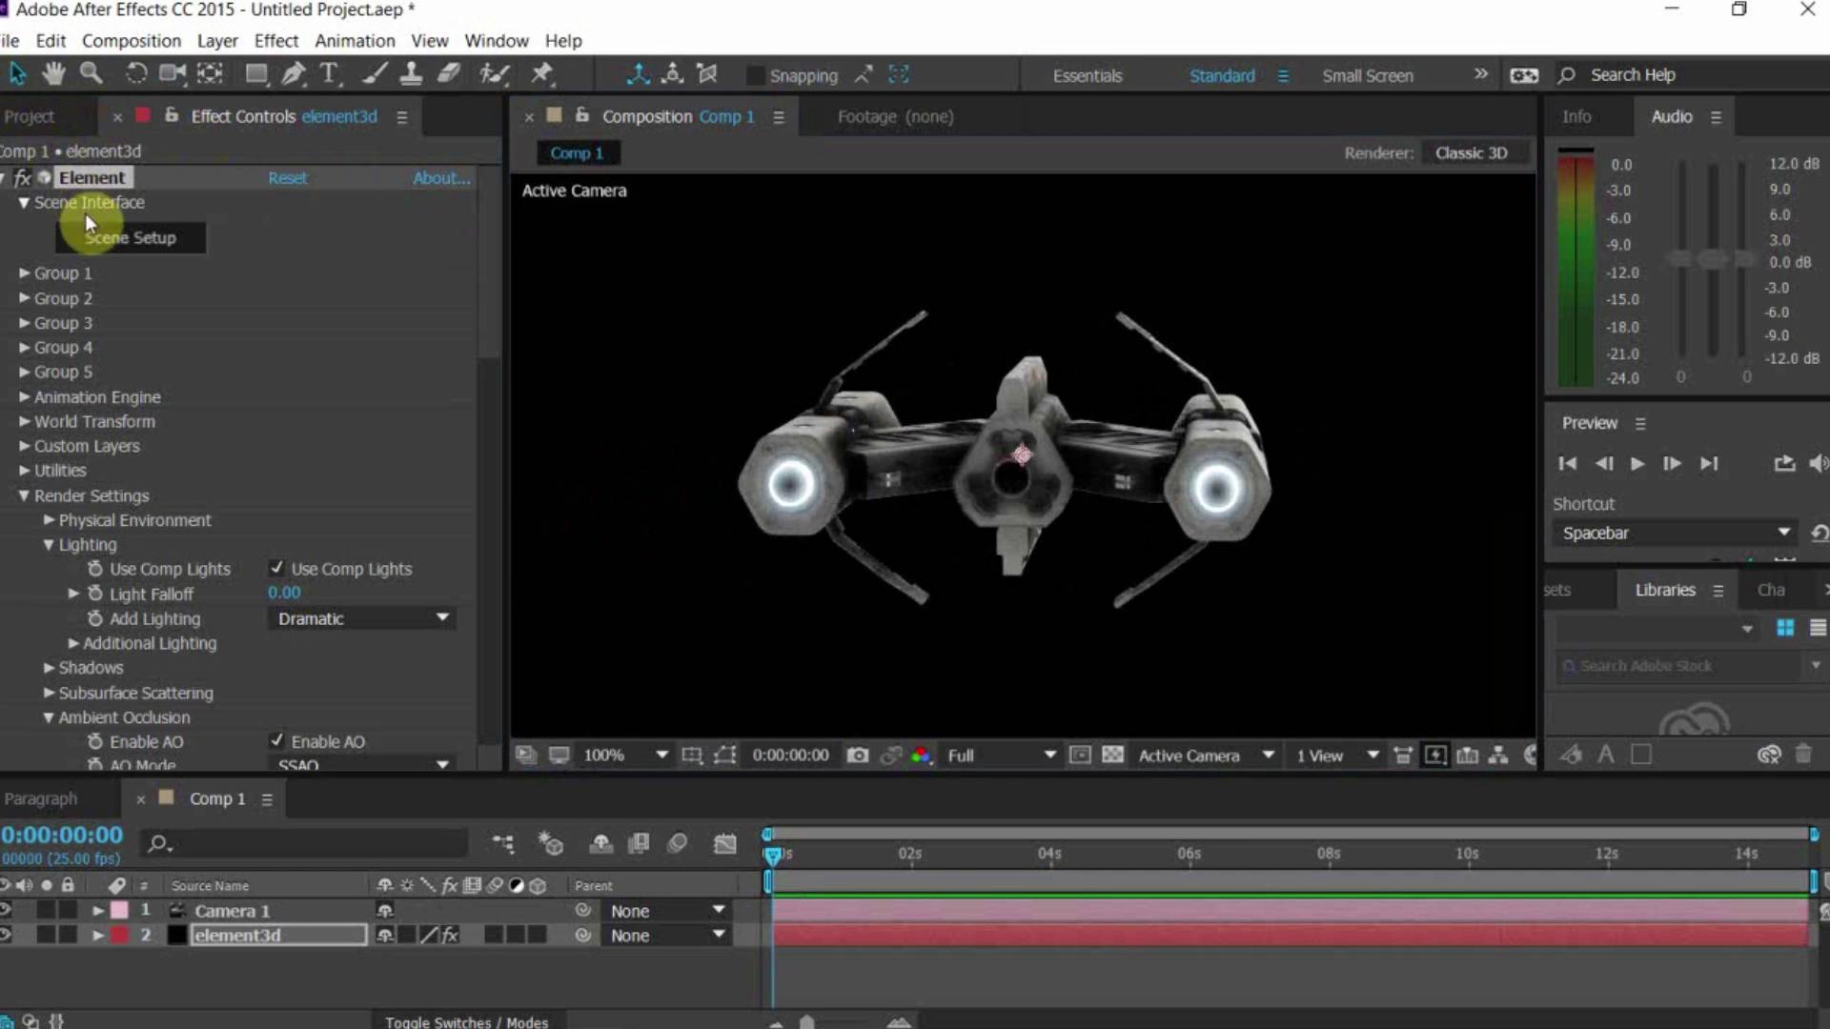
# Reopen the Element scene, add the Component_12 model, and move it out of the nested wing group into the main group folder
pyautogui.click(96, 244)
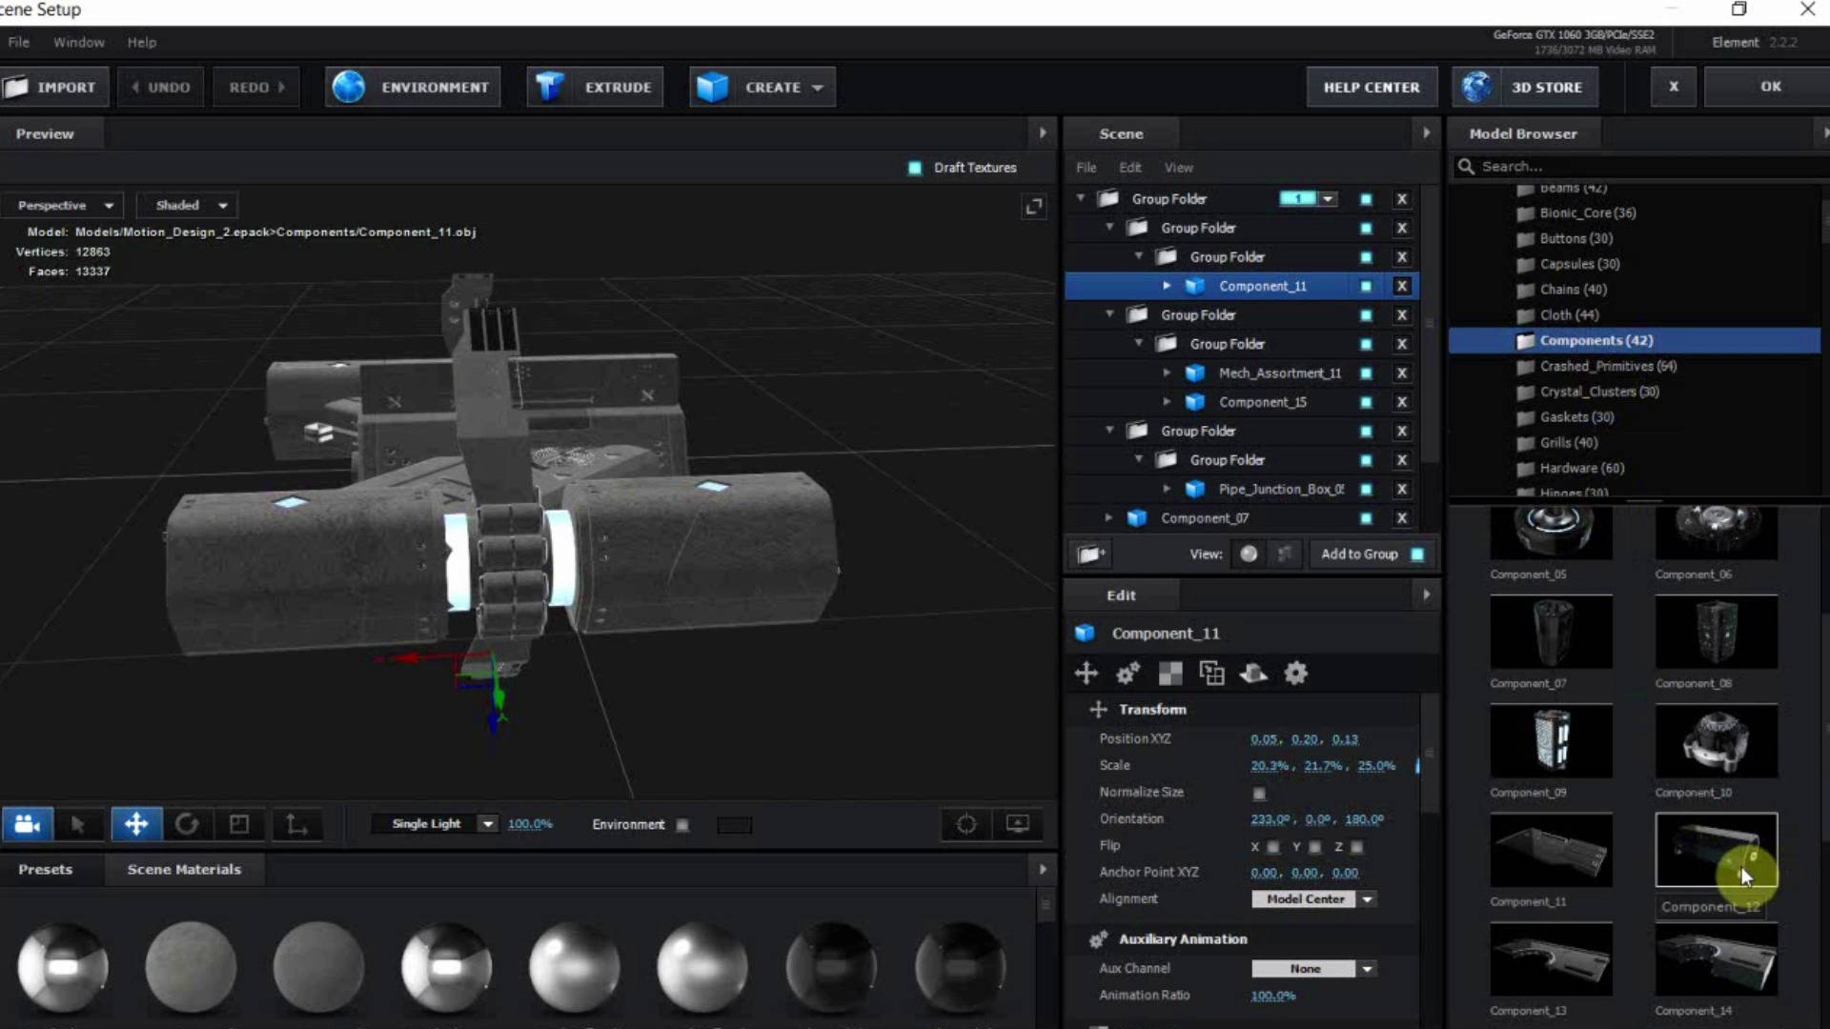
pyautogui.click(1715, 851)
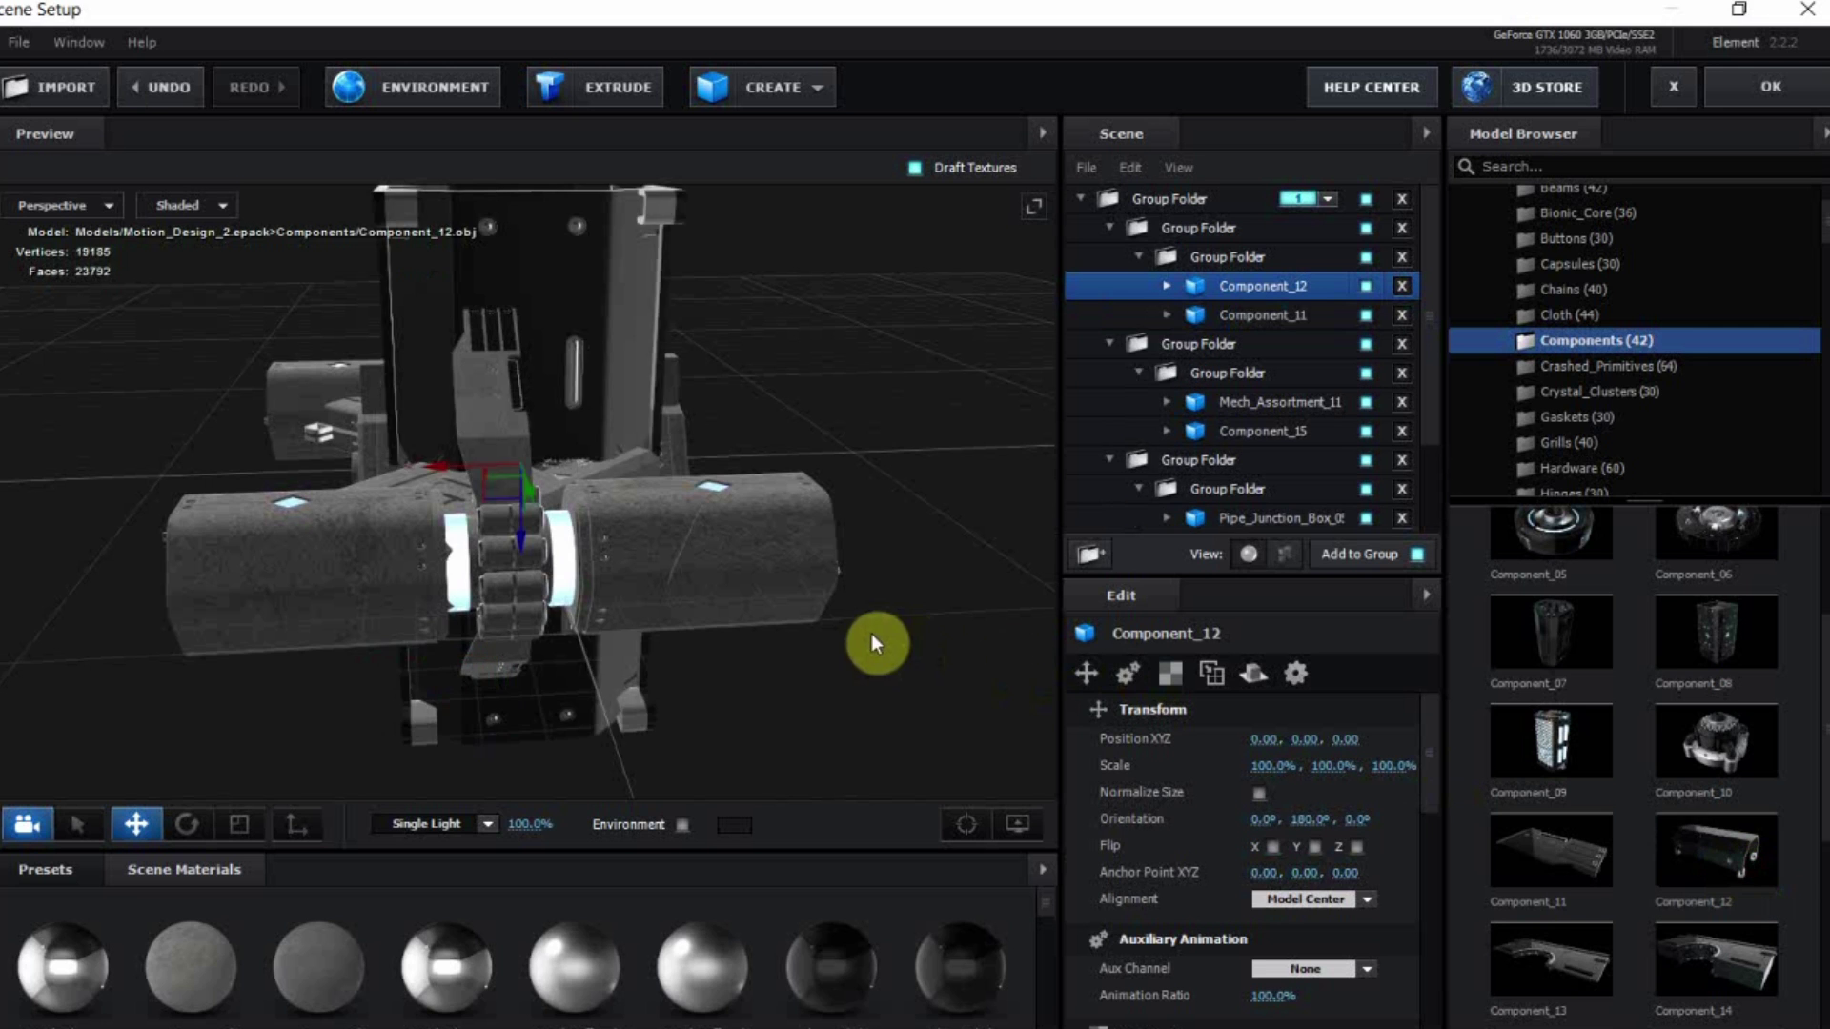
pyautogui.moveTo(705, 639); pyautogui.dragTo(774, 648)
pyautogui.scroll(-3, 775, 648)
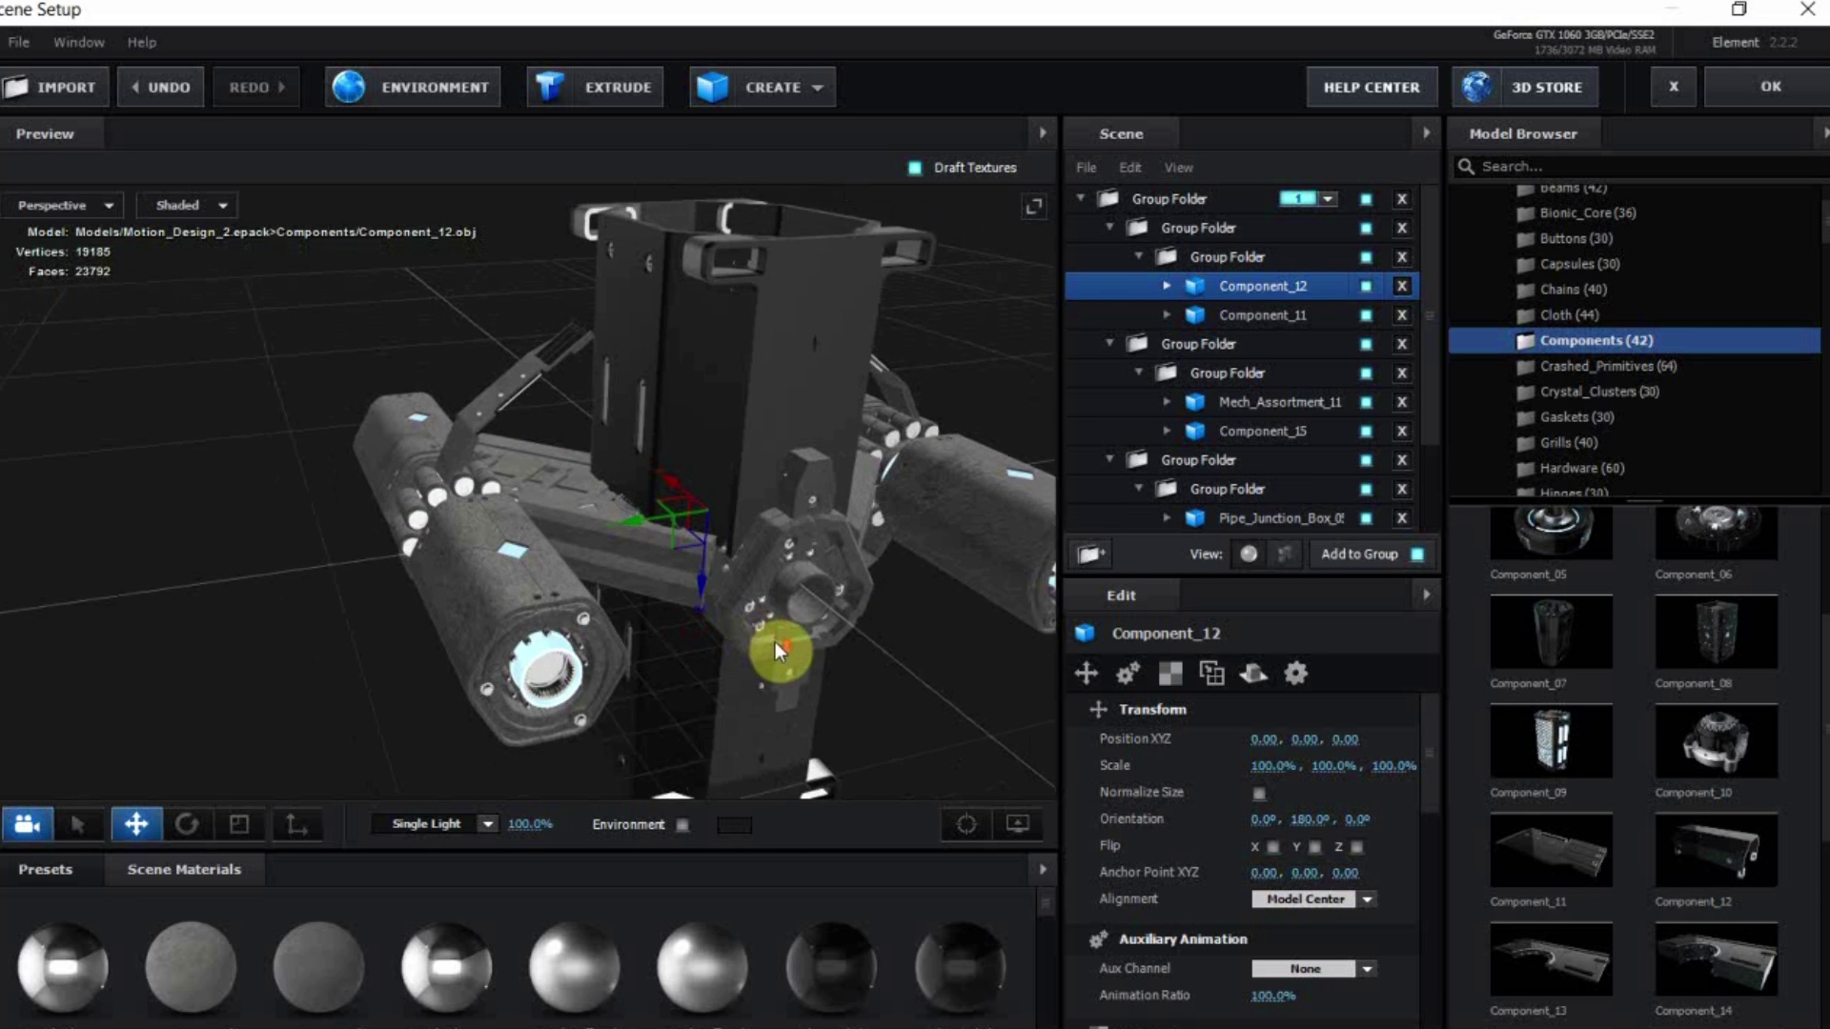
pyautogui.moveTo(1231, 284); pyautogui.dragTo(1138, 212)
# Enlarge Component_12 uniformly to 253% and rotate it to an orientation of 0°, 90°, 0° so it lies lengthwise over the hull
pyautogui.moveTo(873, 375); pyautogui.dragTo(459, 679)
pyautogui.click(185, 827)
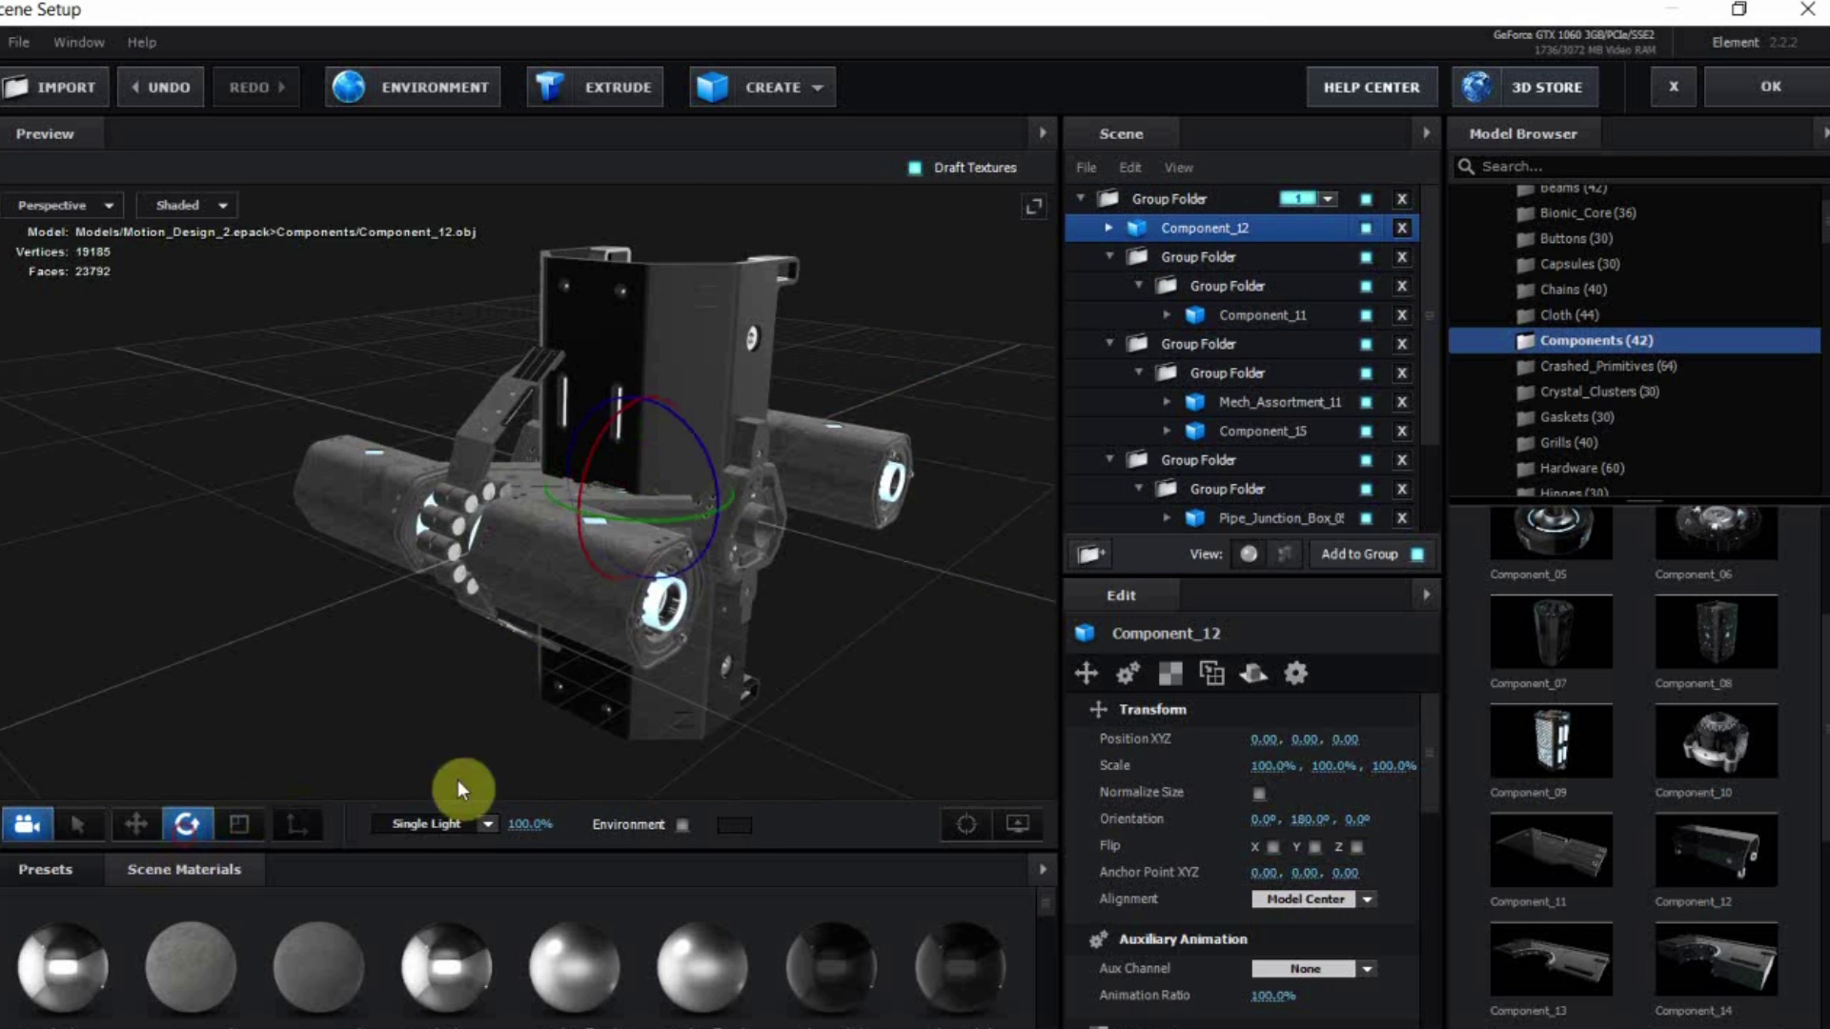
pyautogui.moveTo(777, 757); pyautogui.dragTo(622, 742)
pyautogui.moveTo(604, 490); pyautogui.dragTo(751, 399)
pyautogui.moveTo(866, 381); pyautogui.dragTo(887, 380)
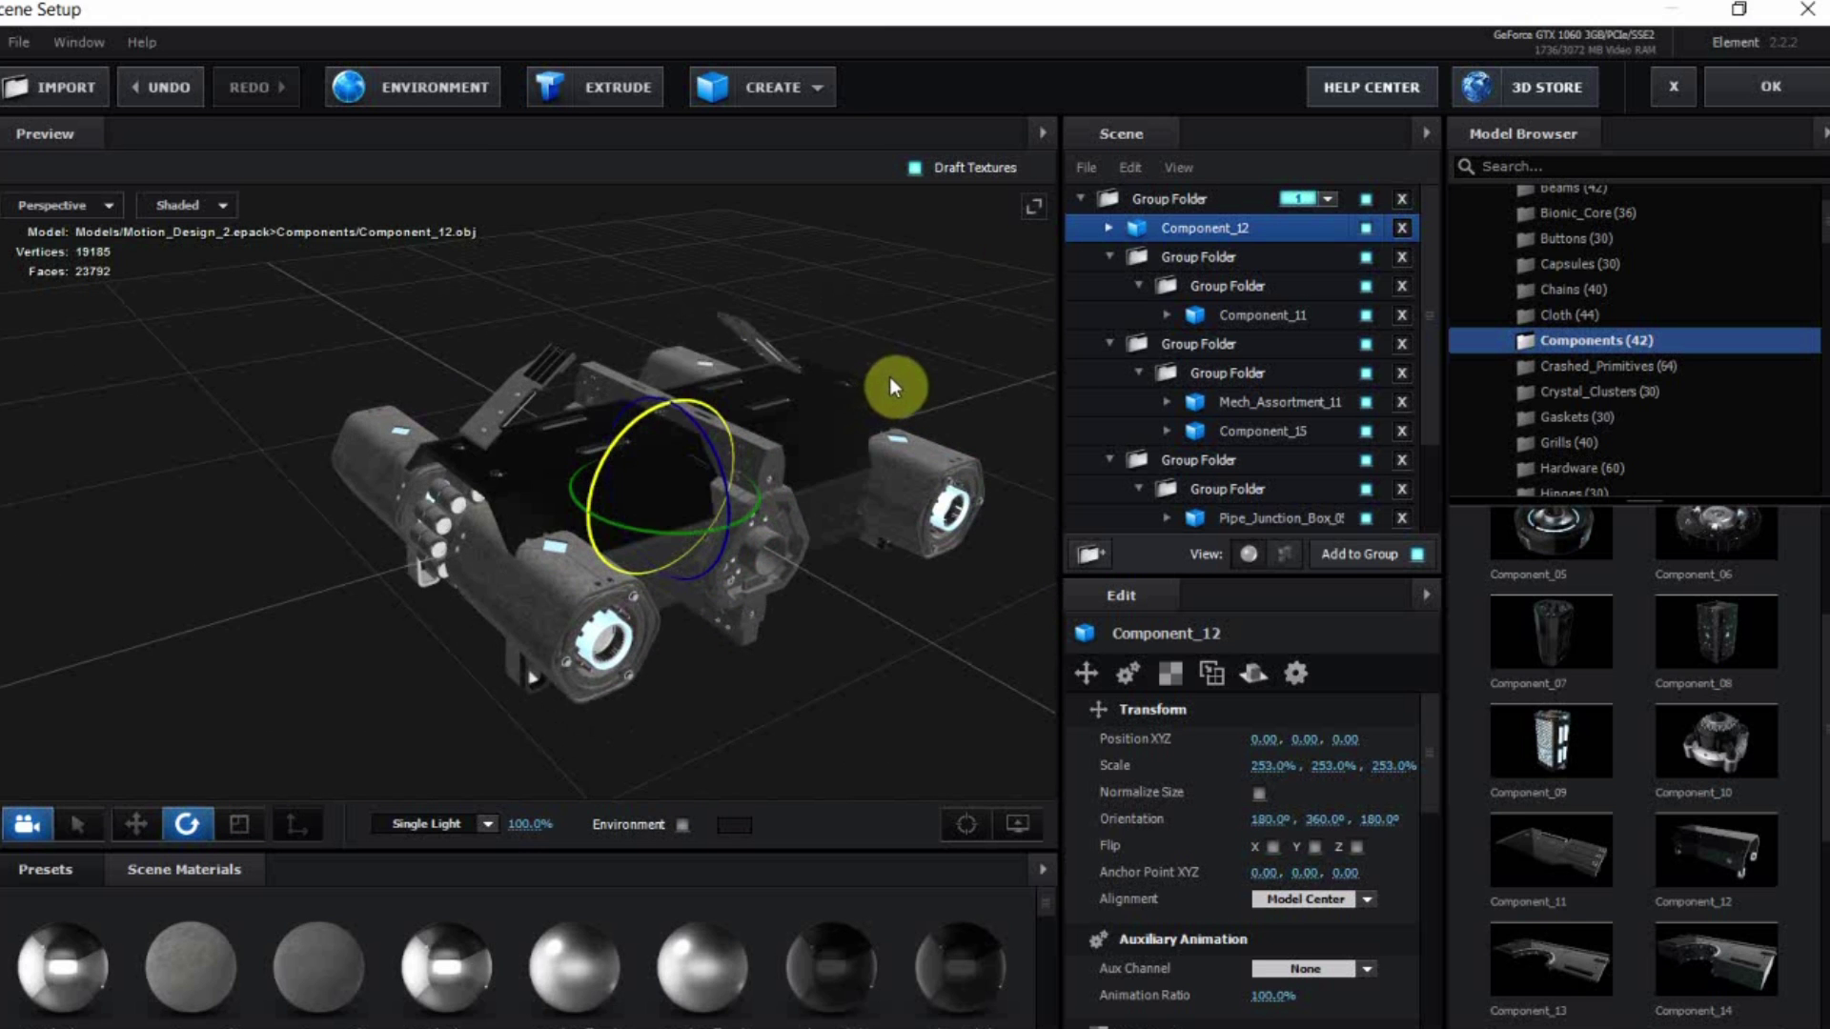
pyautogui.moveTo(774, 615); pyautogui.dragTo(760, 620)
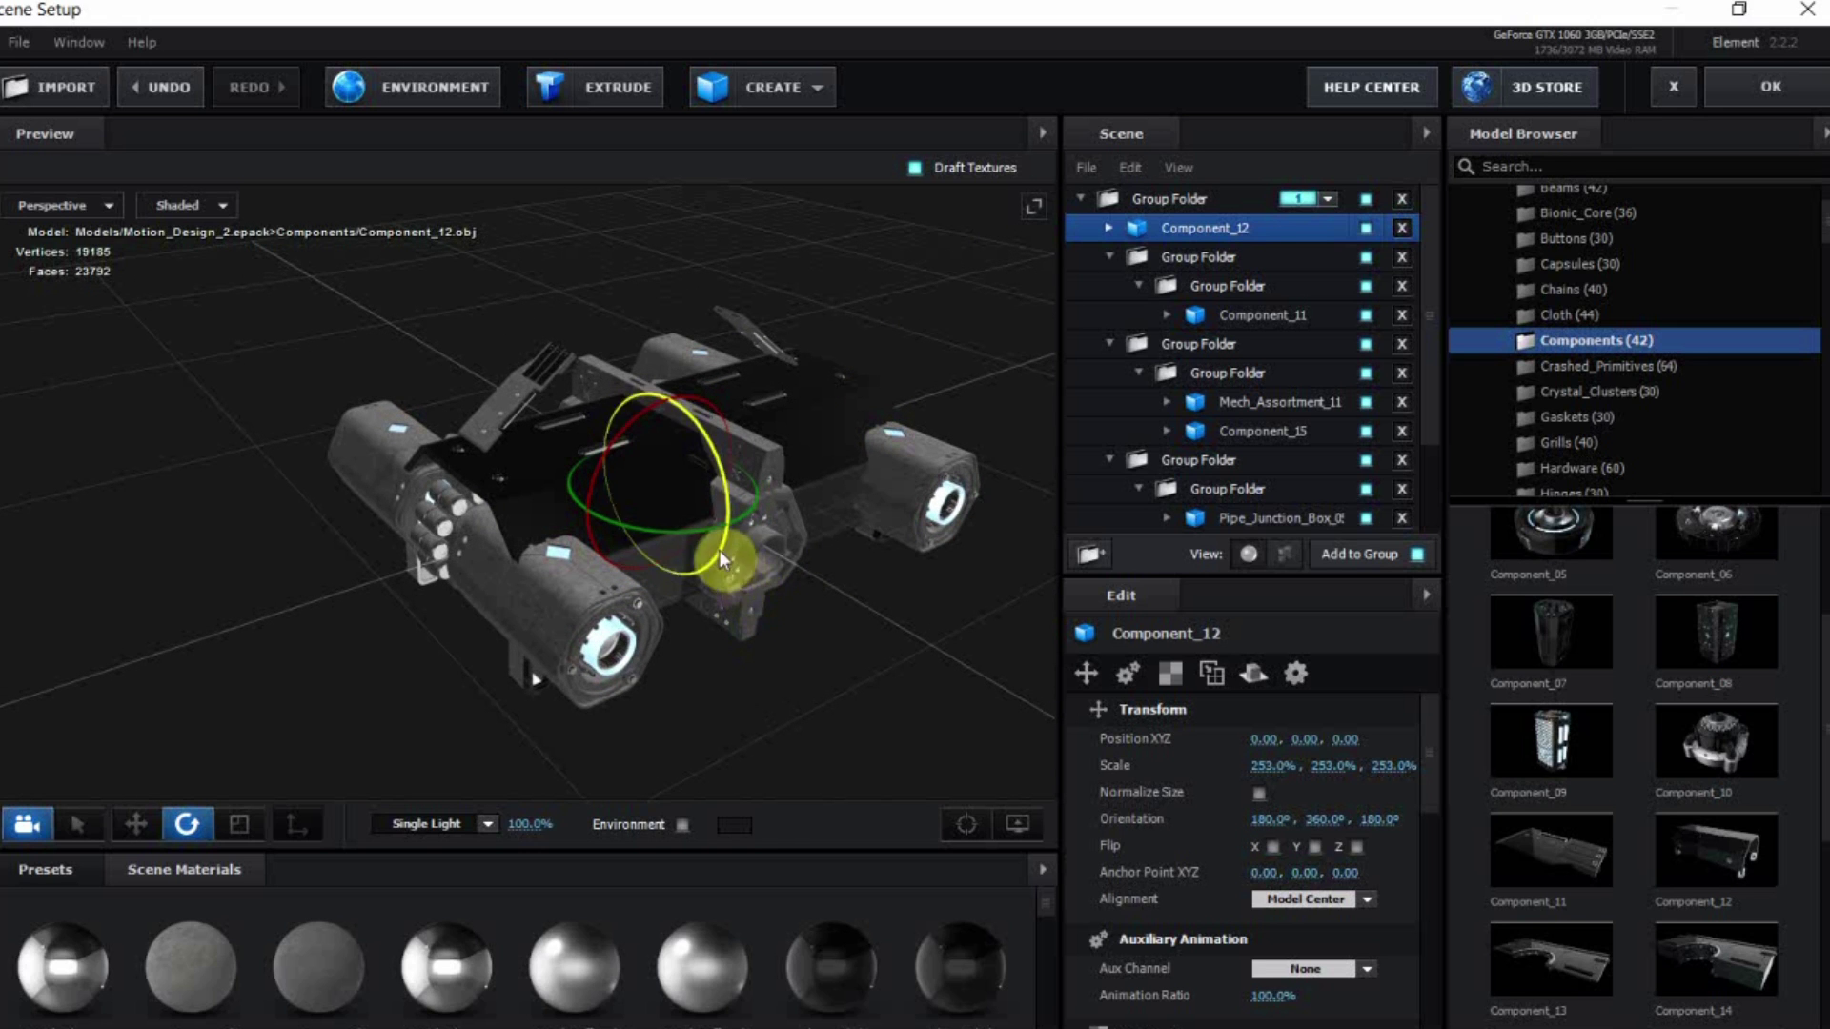
pyautogui.moveTo(682, 530); pyautogui.dragTo(477, 521)
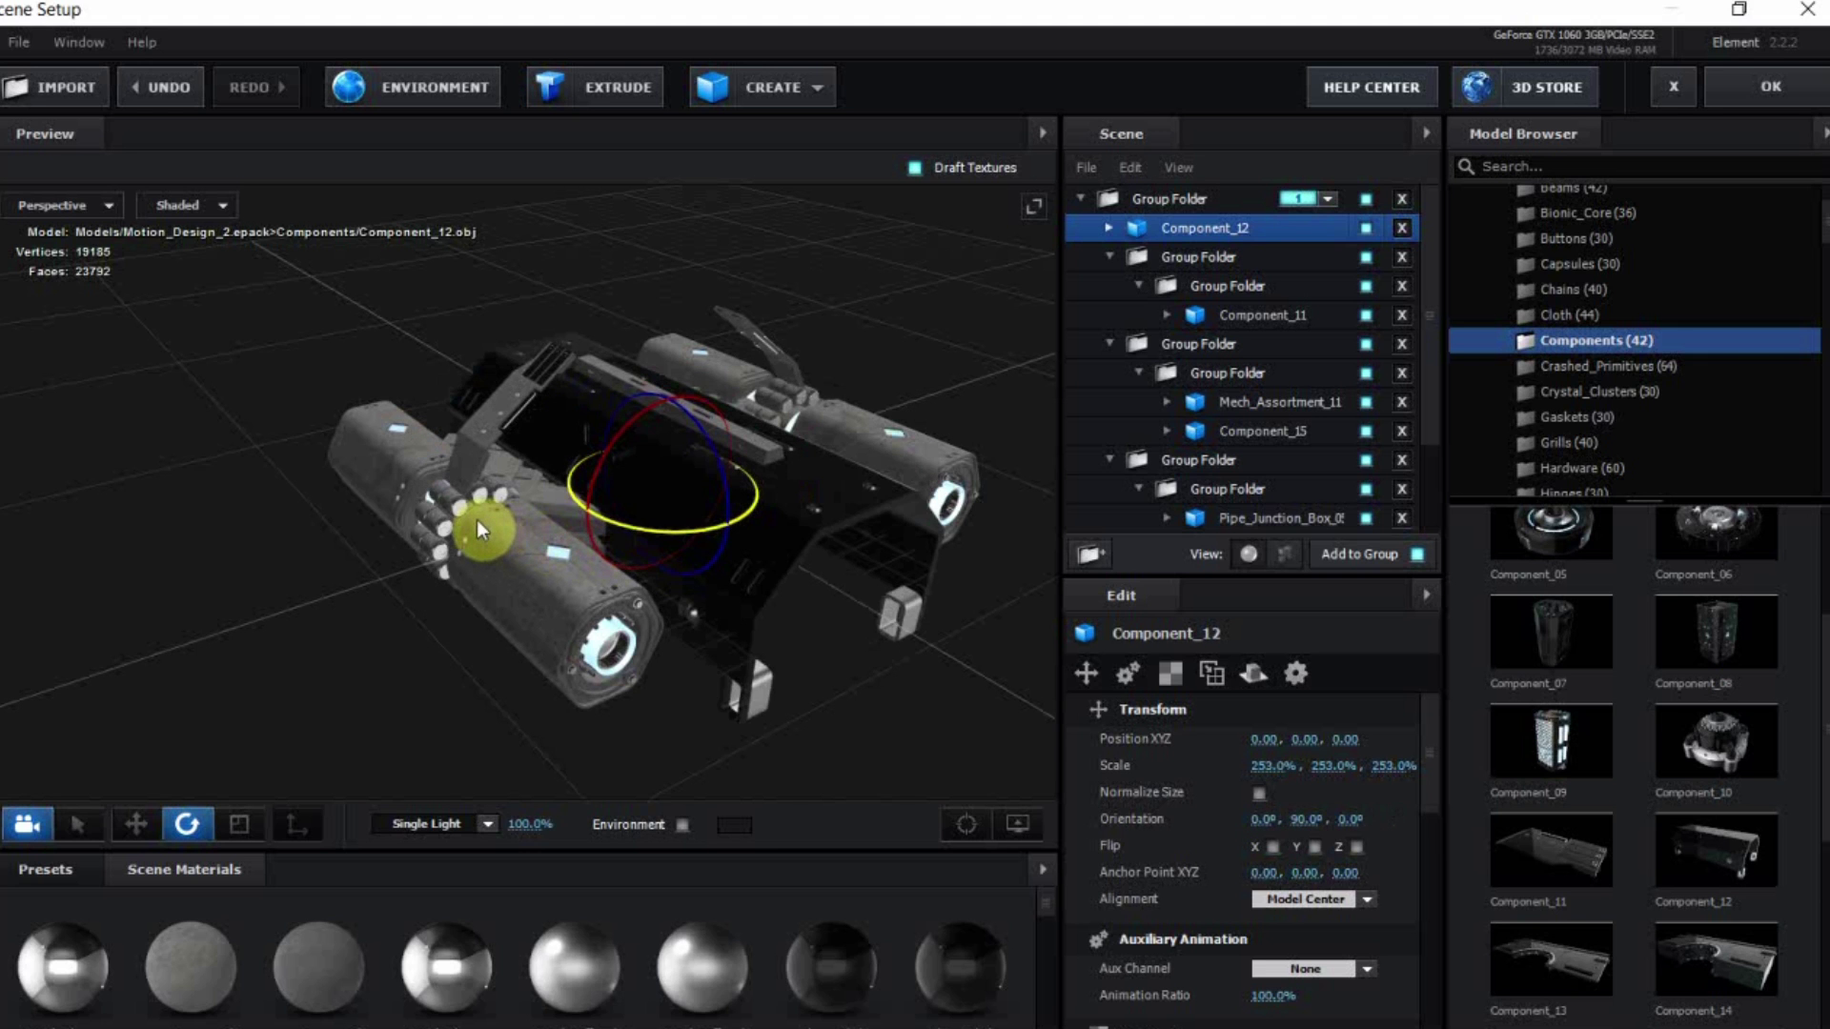
pyautogui.moveTo(560, 603); pyautogui.dragTo(597, 677)
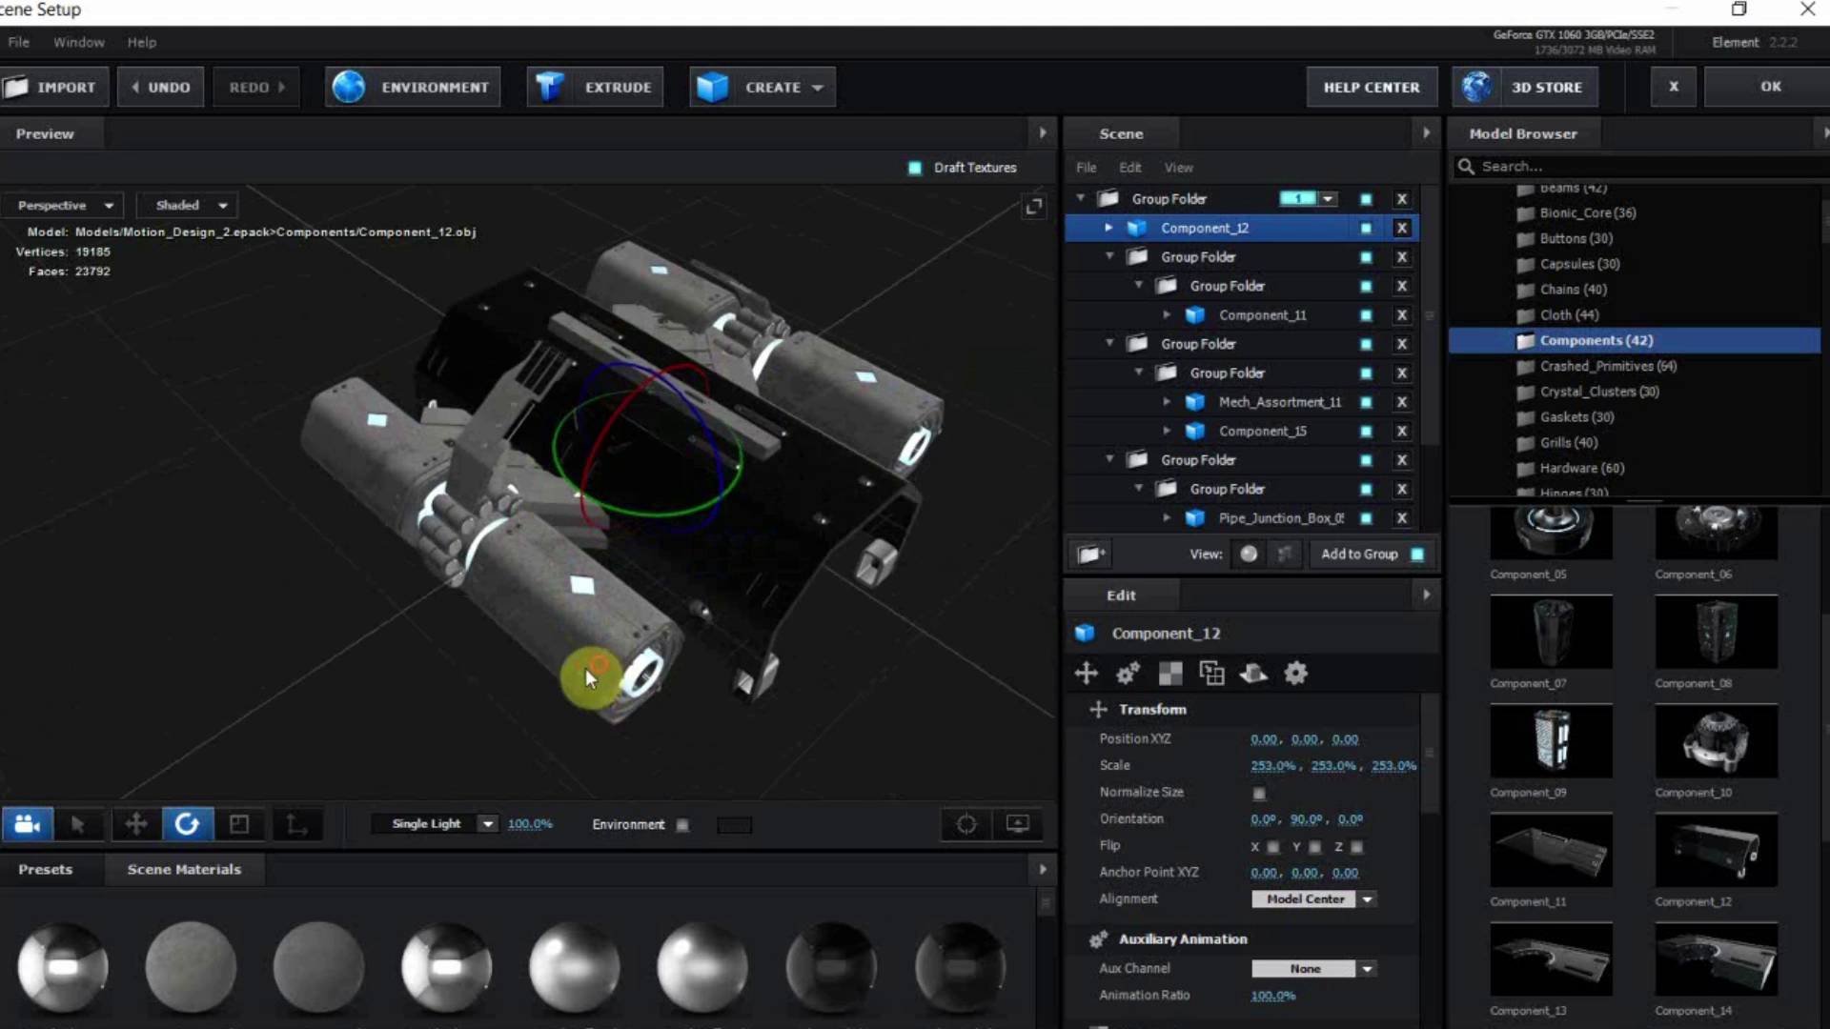
pyautogui.click(136, 824)
pyautogui.moveTo(602, 479); pyautogui.dragTo(452, 535)
pyautogui.moveTo(763, 679); pyautogui.dragTo(669, 629)
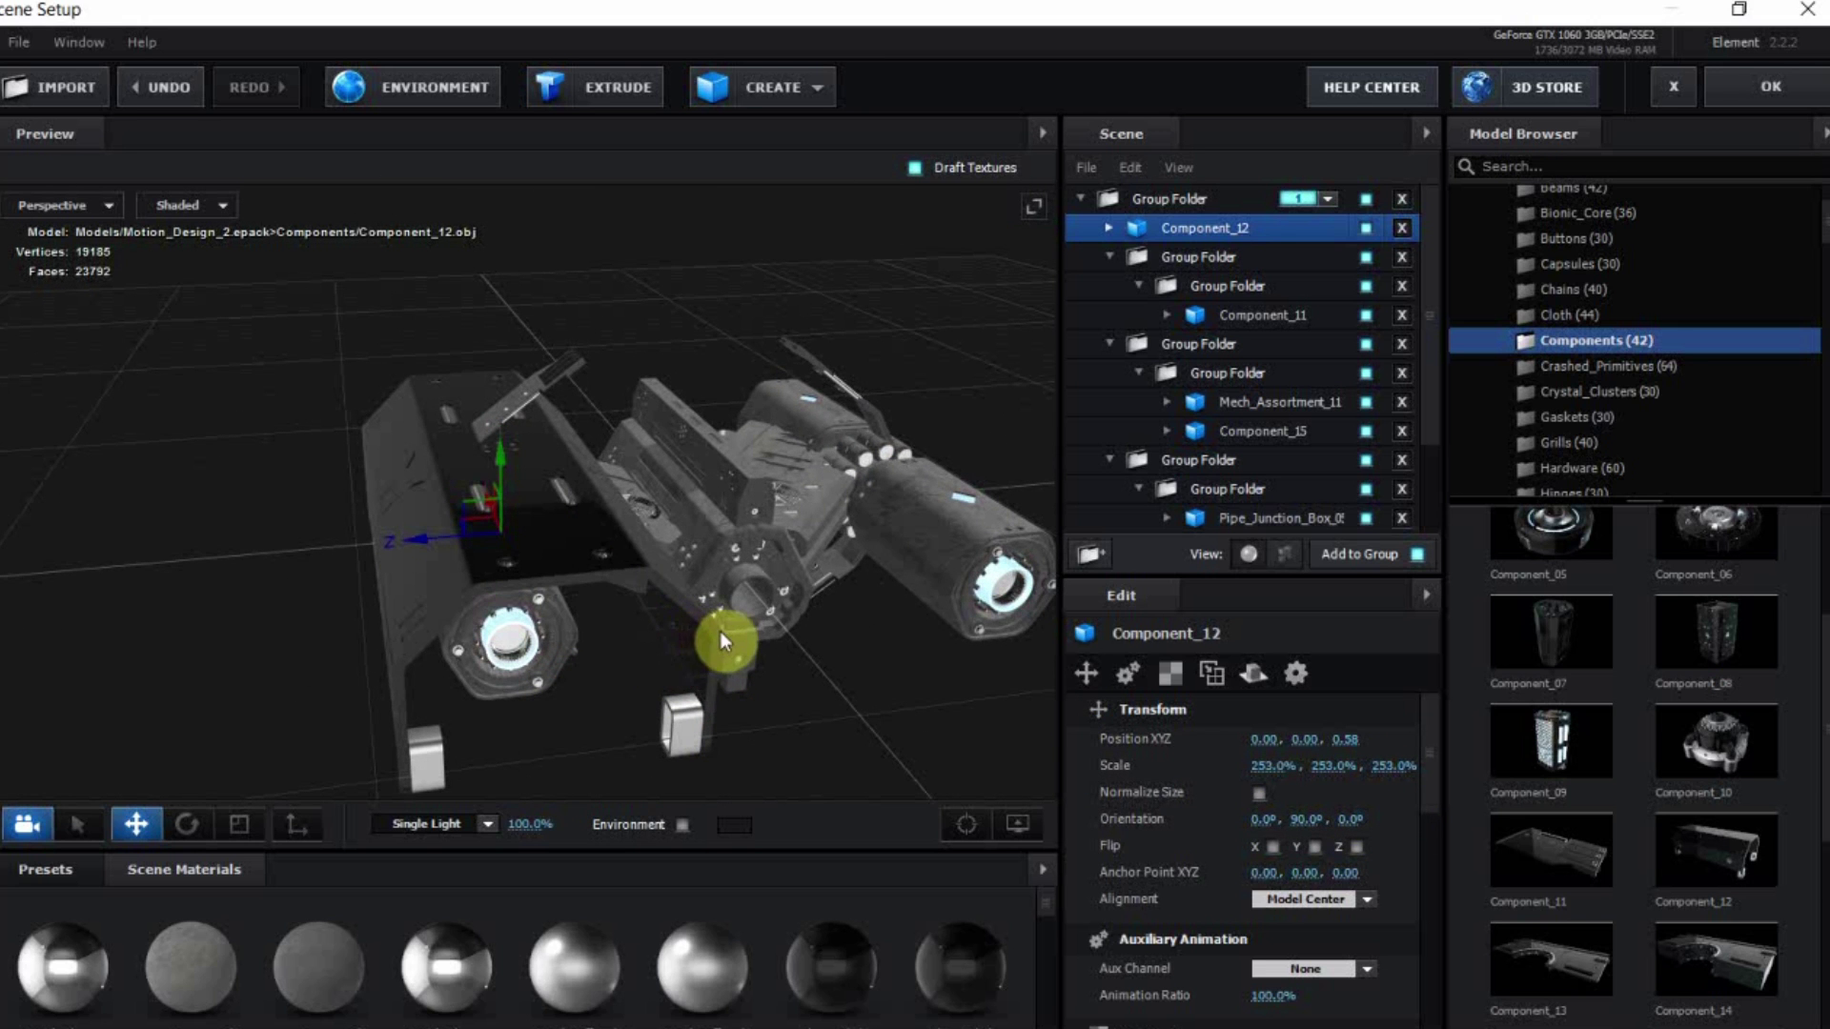
pyautogui.hotkey('ctrl', 'z')
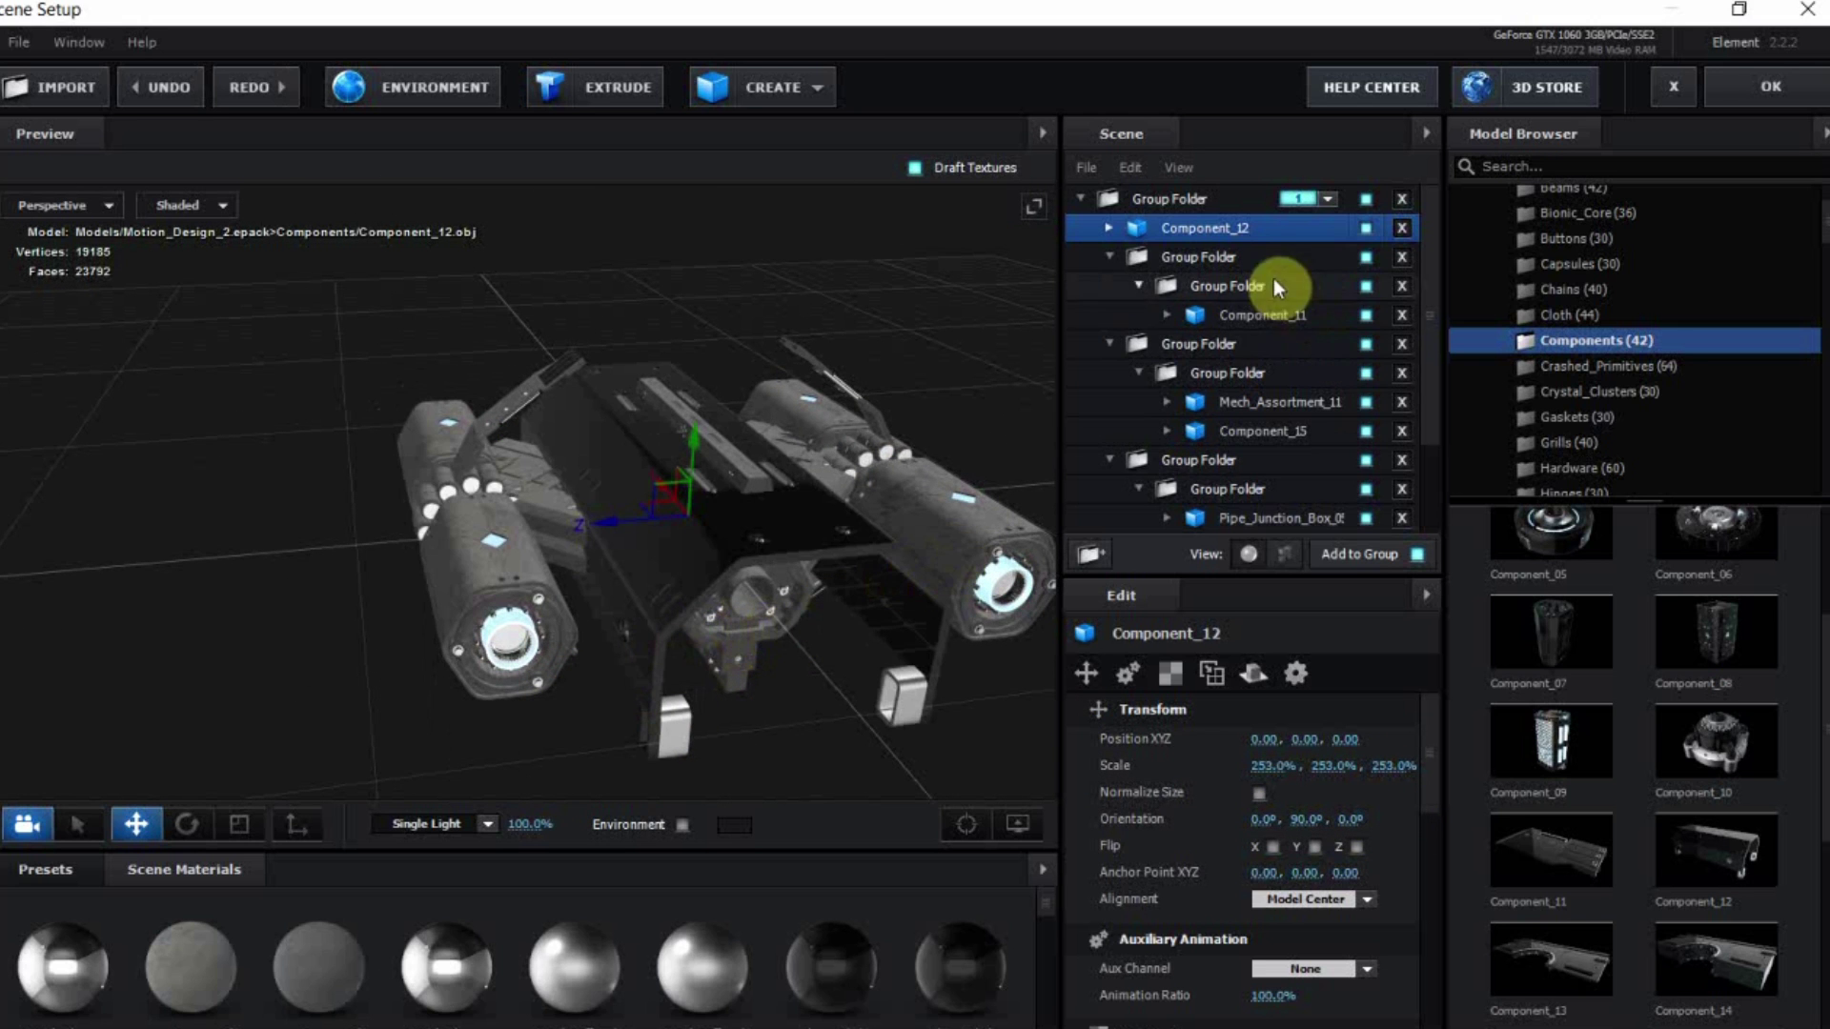
# Create two nested group folders, place Component_12 in the inner one, and enable Z-axis symmetry on the outer one
pyautogui.click(1096, 551)
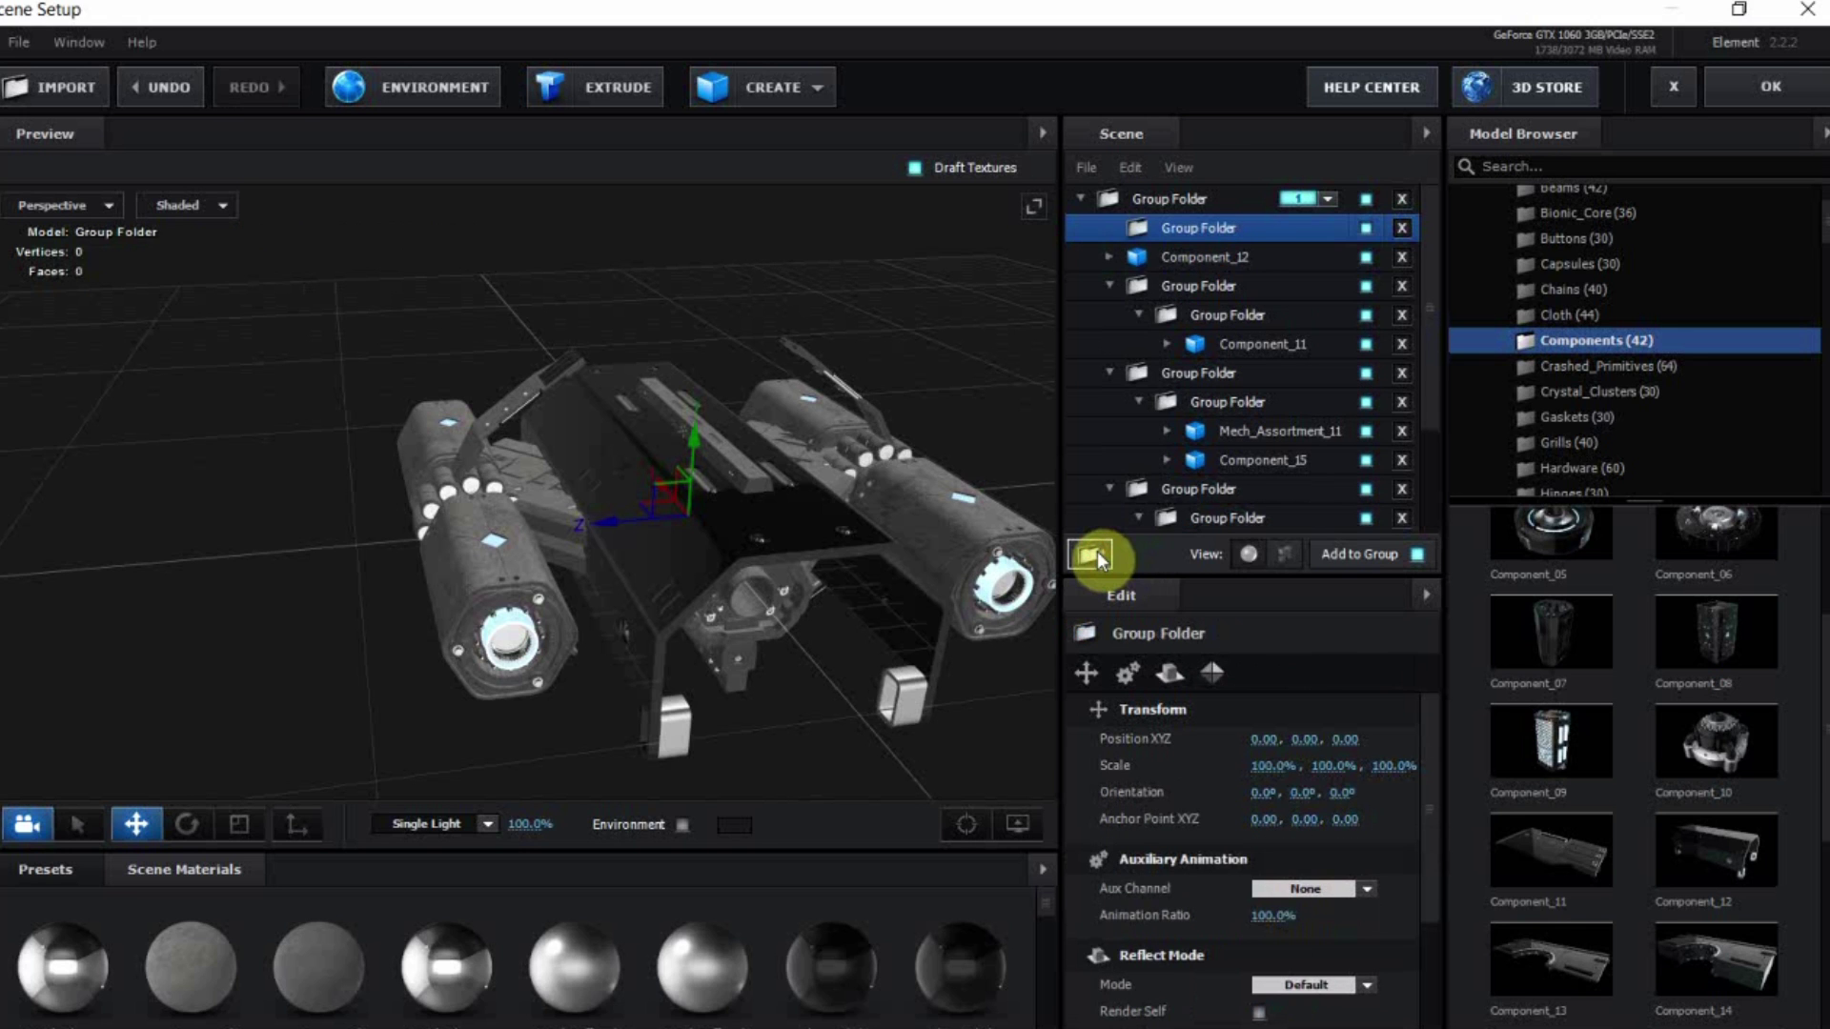
pyautogui.click(1098, 555)
pyautogui.click(1203, 291)
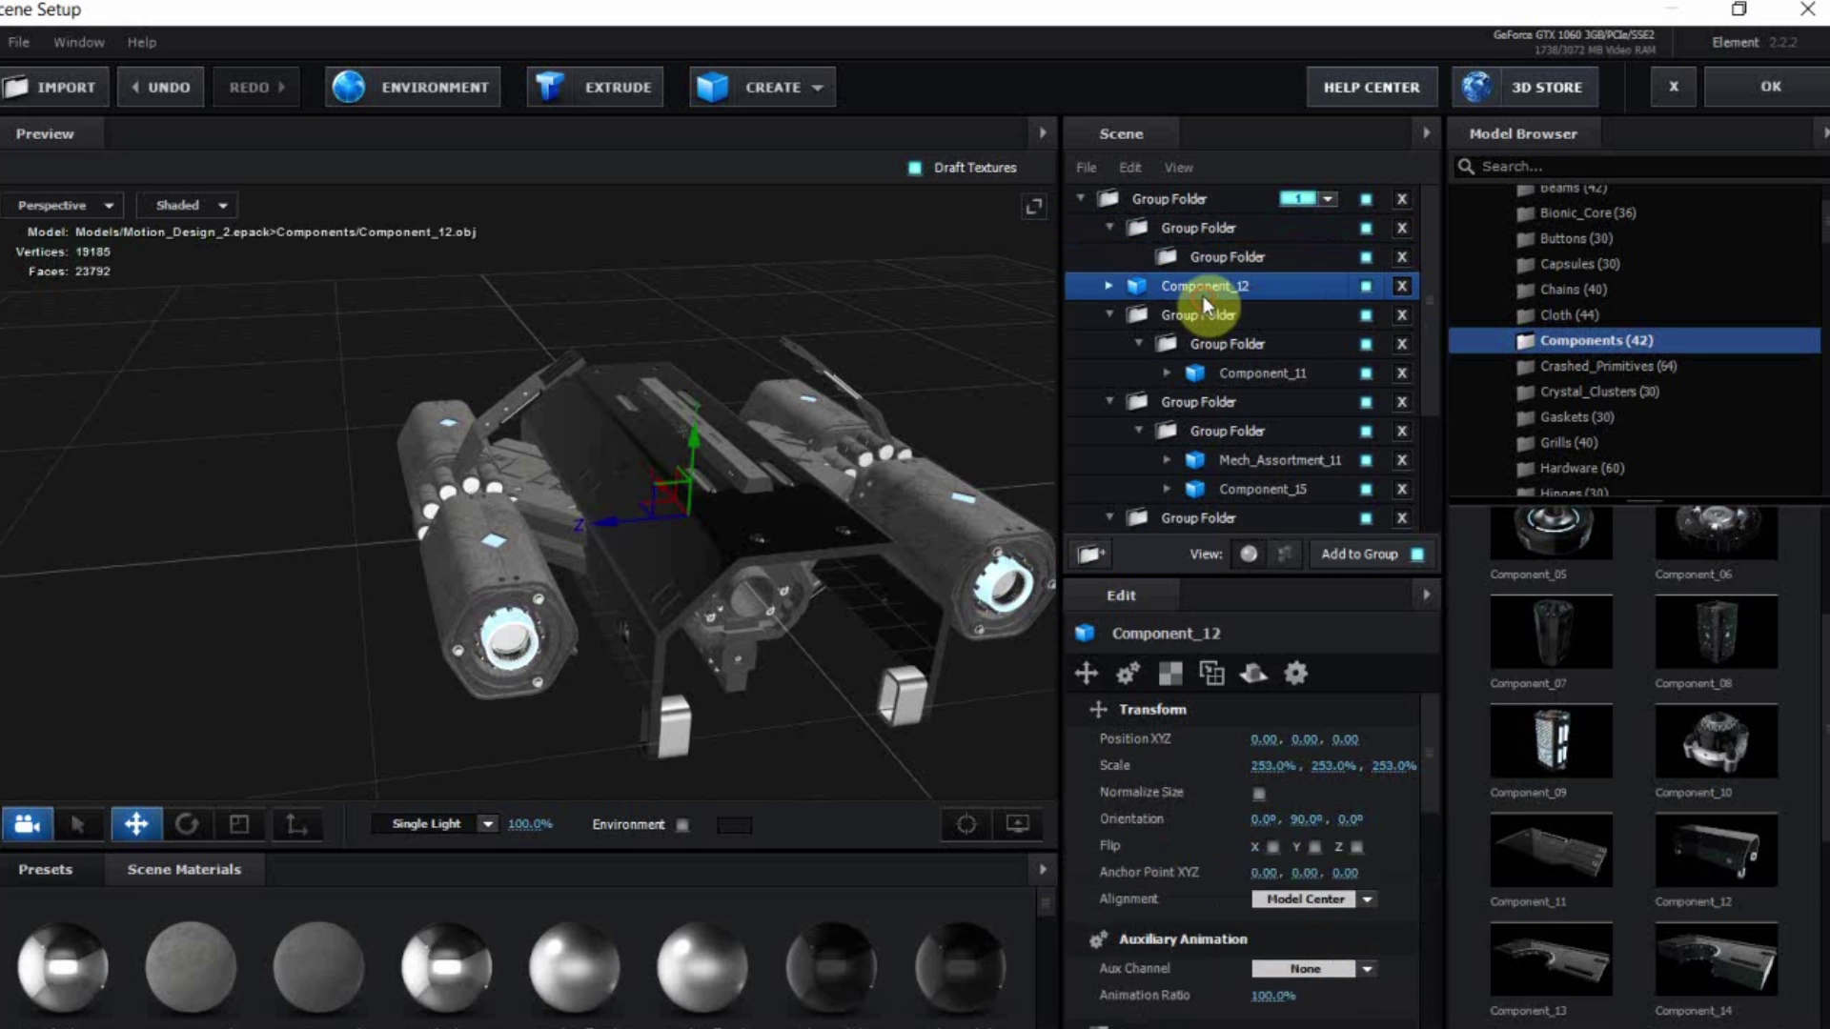
pyautogui.moveTo(1220, 294); pyautogui.dragTo(1182, 225)
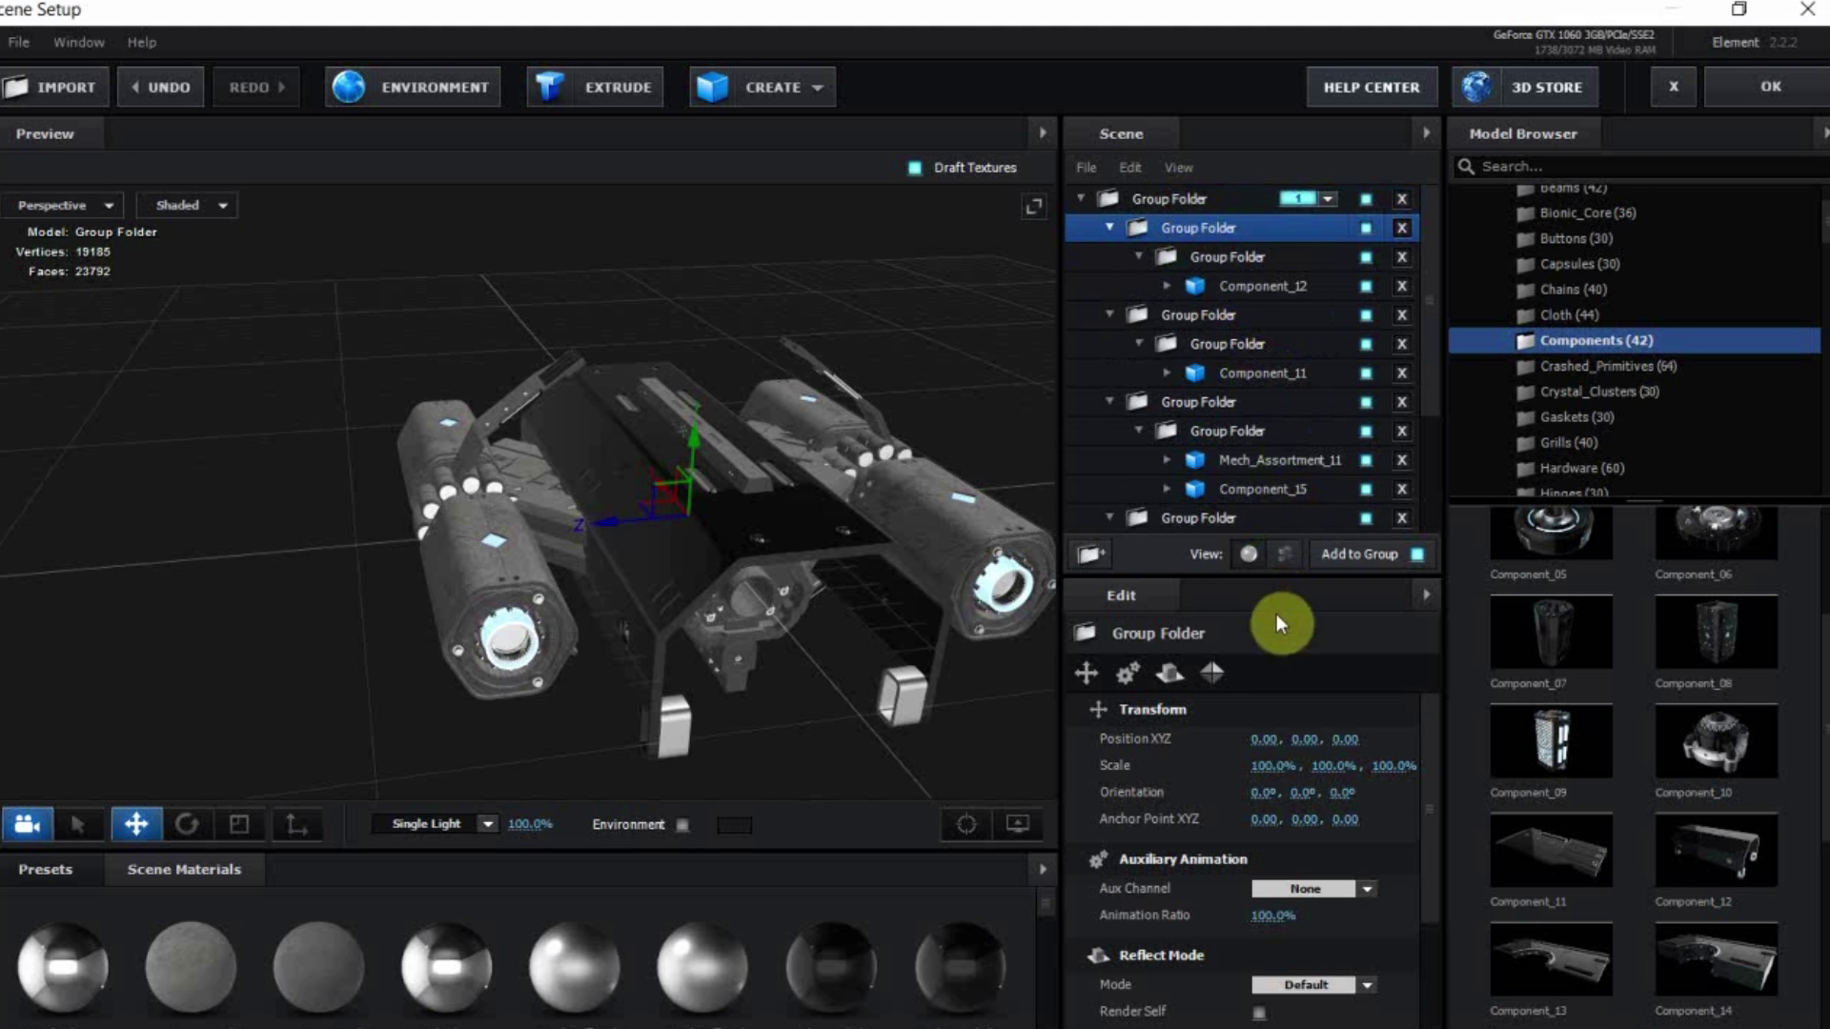
pyautogui.click(1223, 669)
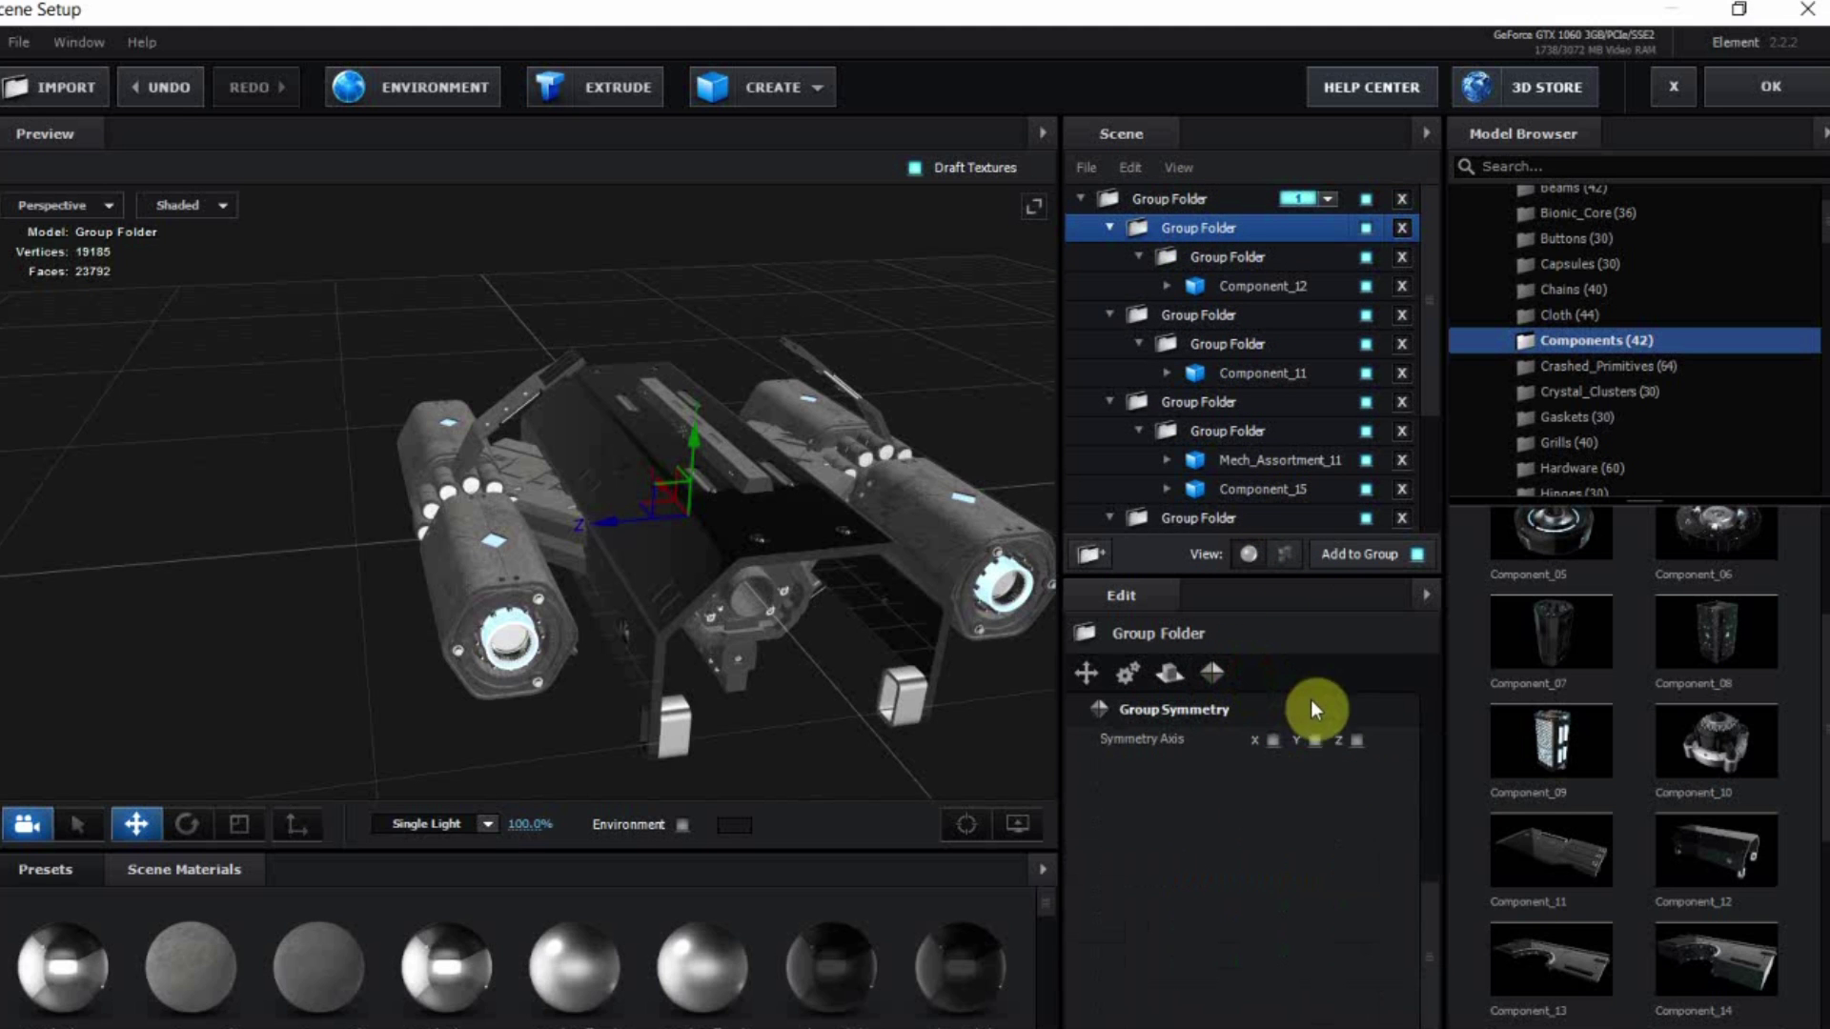
pyautogui.click(1357, 741)
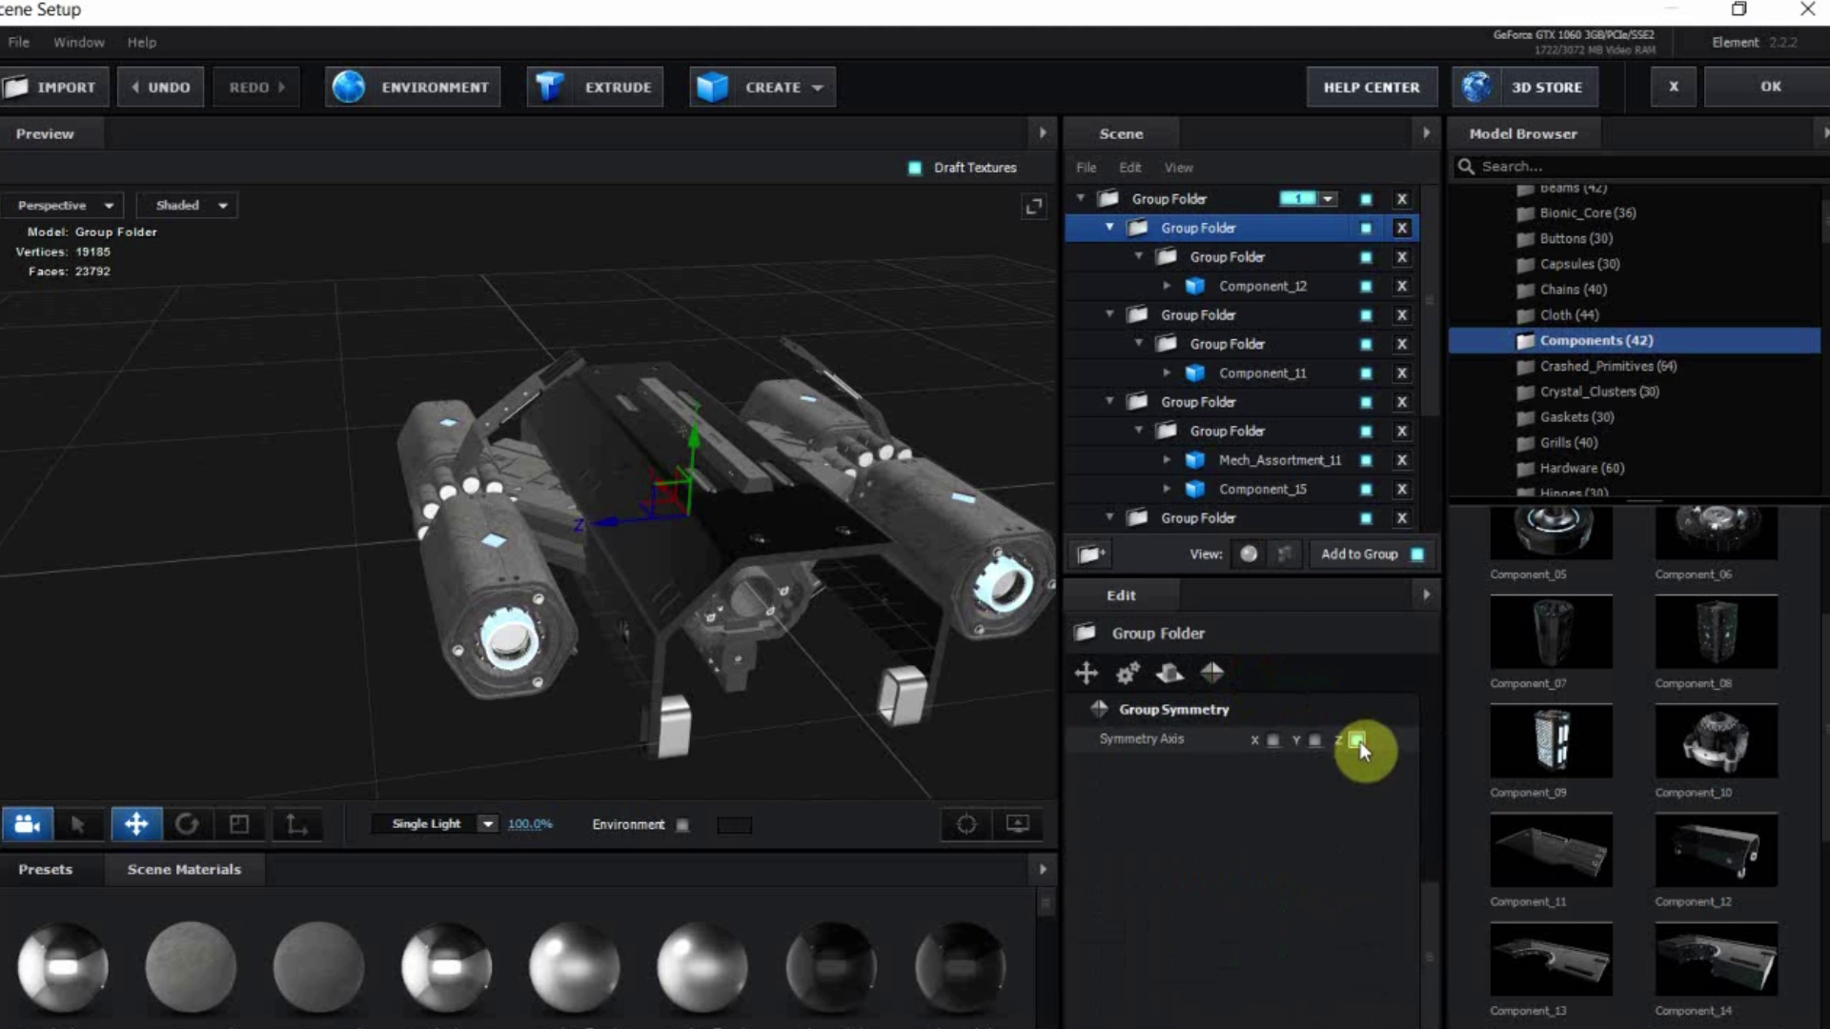
# Move Component_12 over the engine to about 0.59 in Z and scale it uniformly down to 157%
pyautogui.click(1226, 286)
pyautogui.moveTo(637, 522); pyautogui.dragTo(408, 509)
pyautogui.moveTo(636, 610); pyautogui.dragTo(822, 584)
pyautogui.moveTo(1263, 767); pyautogui.dragTo(1022, 755)
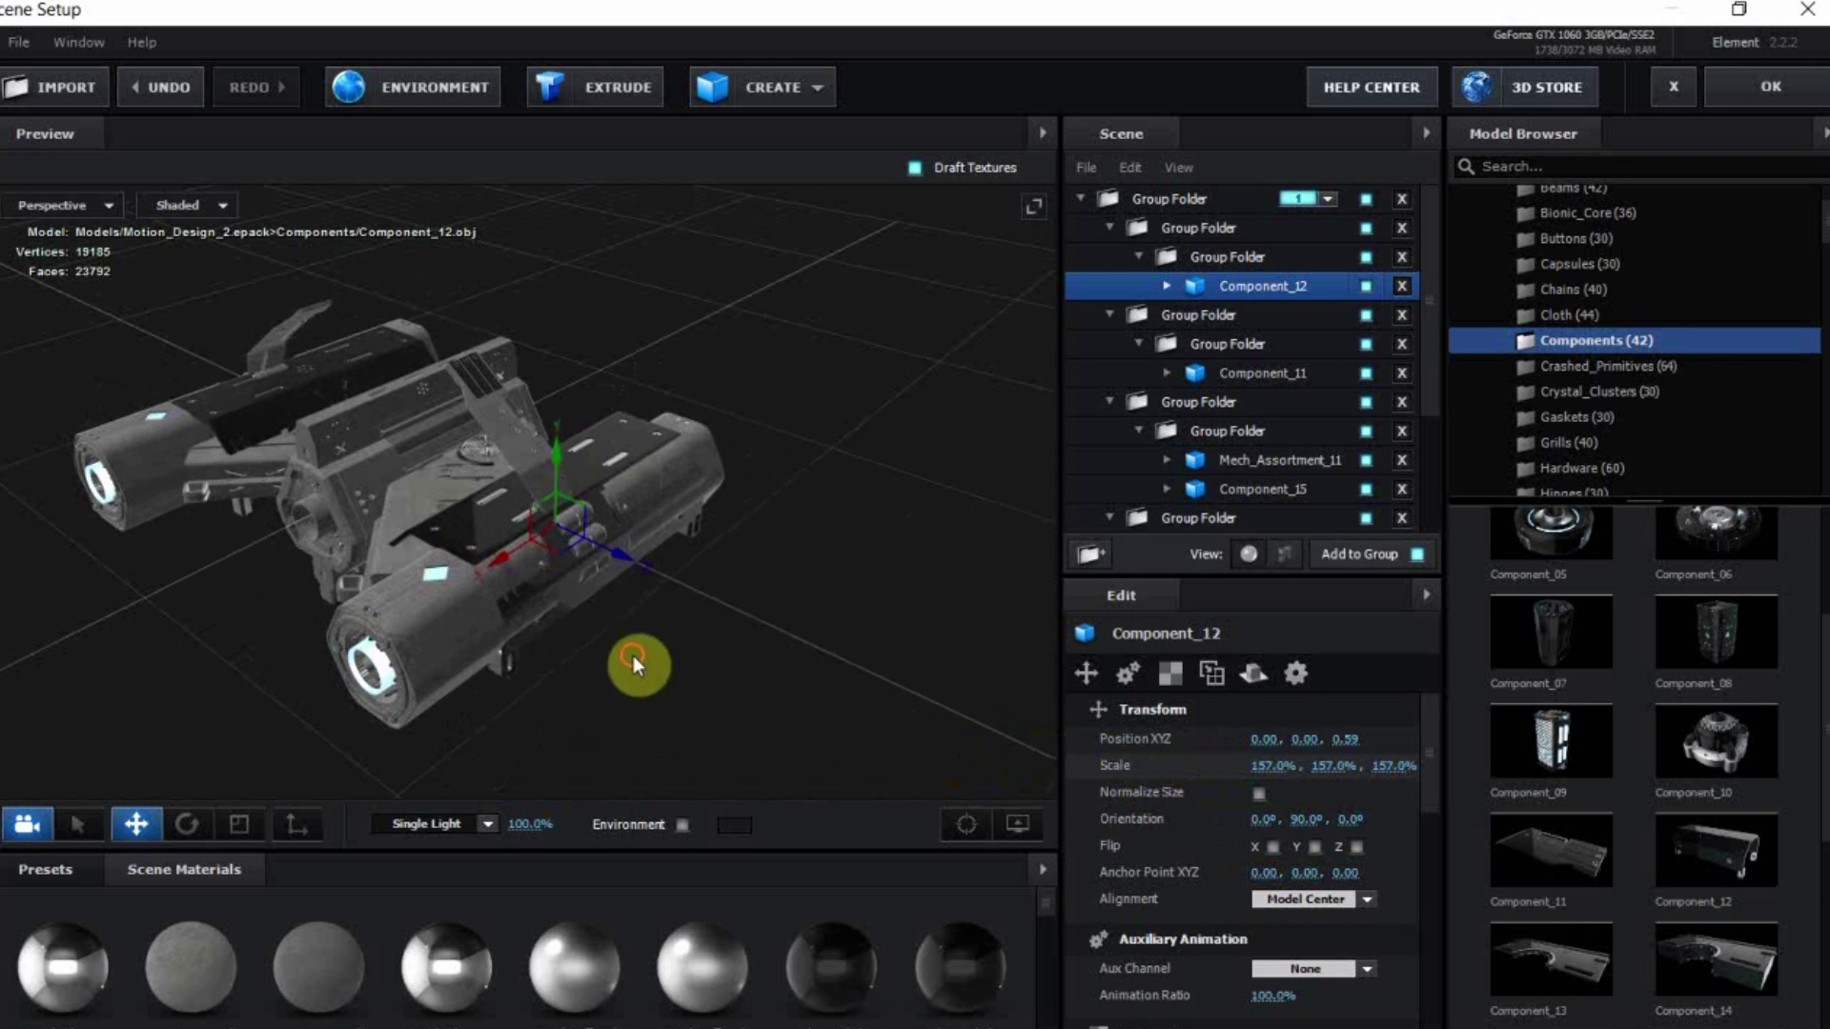
# Center Component_12 on the engine at about 0.67 in Z and reduce its uniform scale to 141%
pyautogui.moveTo(633, 656); pyautogui.dragTo(671, 585)
pyautogui.moveTo(614, 511); pyautogui.dragTo(642, 512)
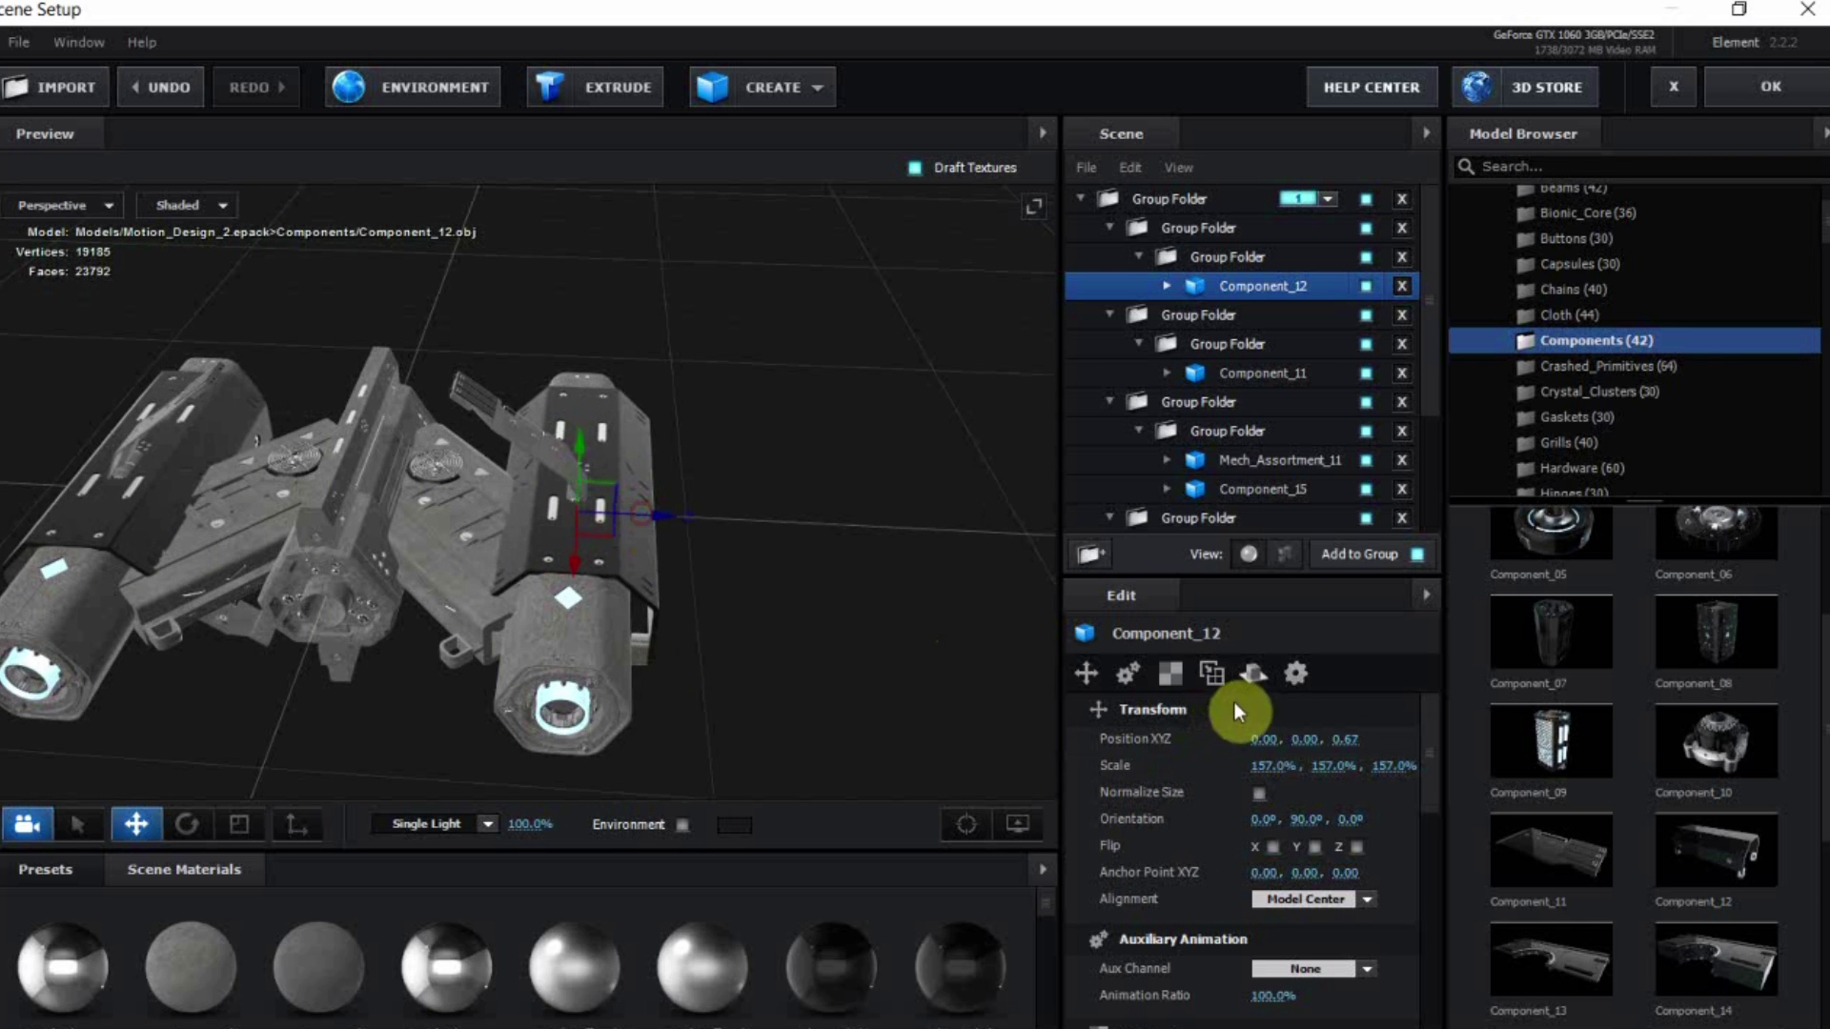
pyautogui.moveTo(1274, 760); pyautogui.dragTo(1254, 766)
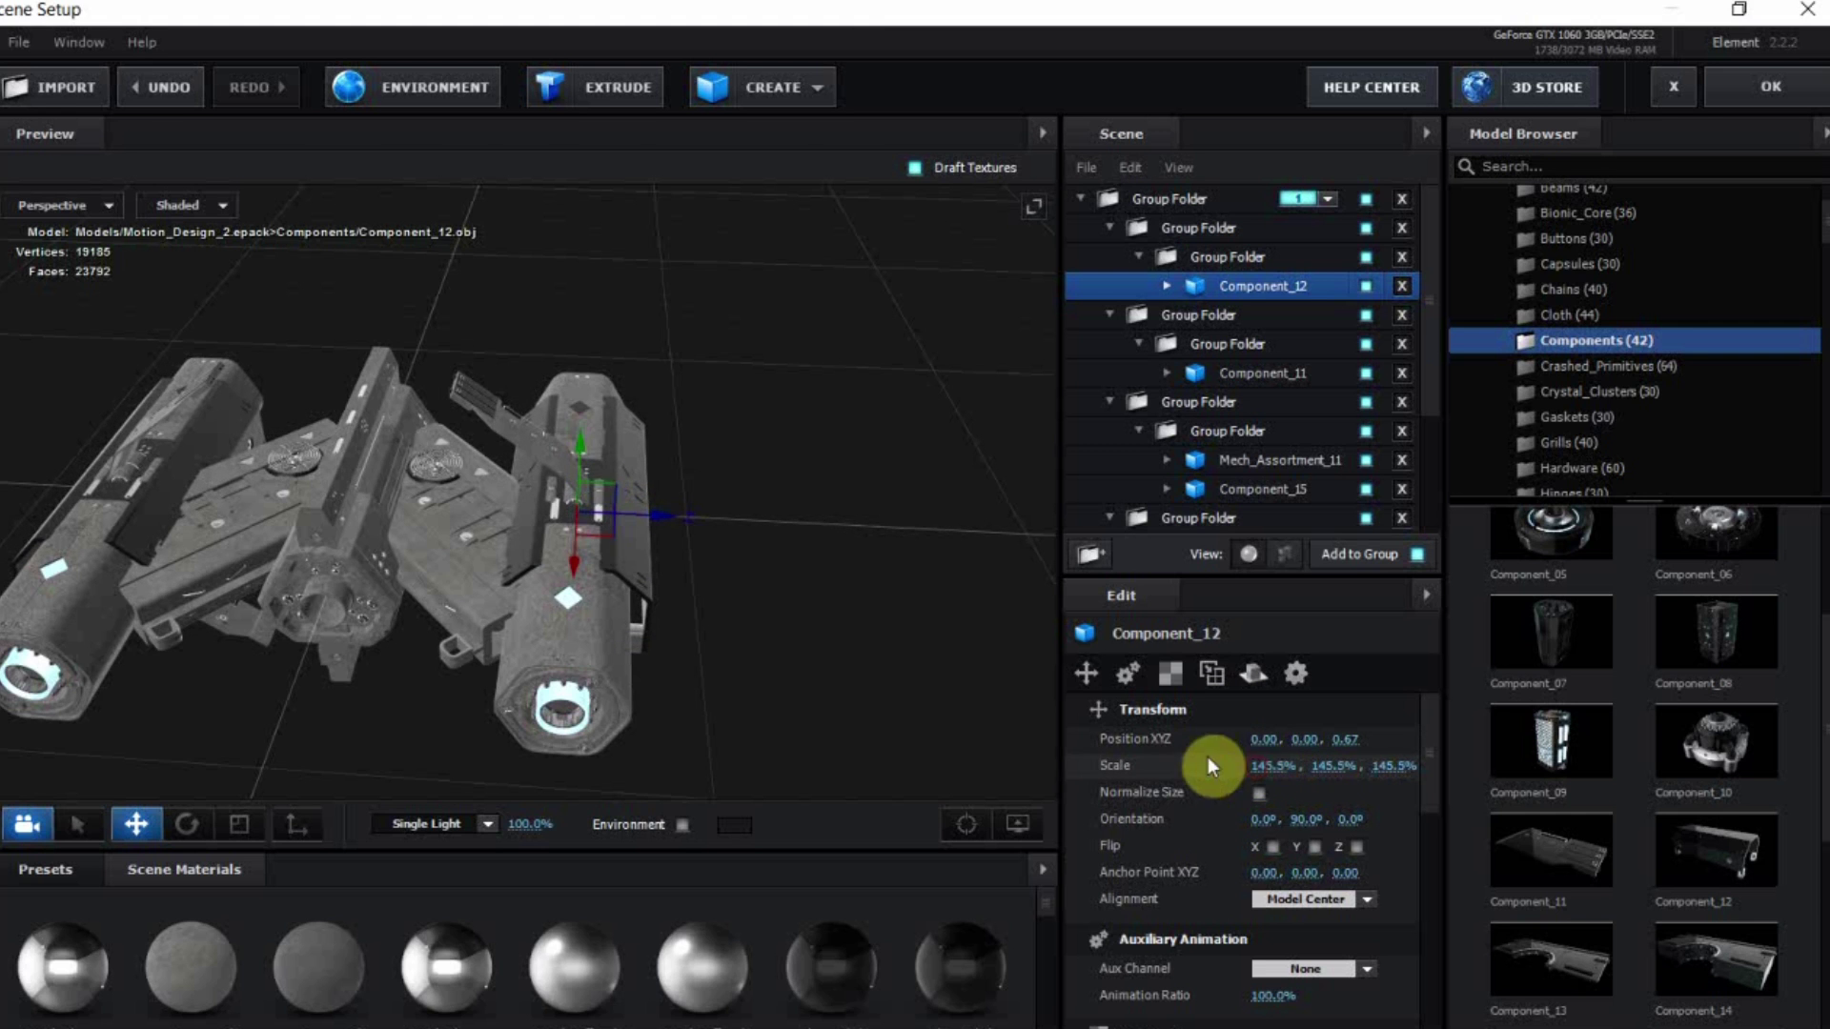
pyautogui.moveTo(906, 698); pyautogui.dragTo(737, 669)
pyautogui.moveTo(1282, 763); pyautogui.dragTo(1272, 765)
# Raise Component_12 to about 0.04 in Y so it sits over the engine casing
pyautogui.moveTo(787, 666); pyautogui.dragTo(707, 609)
pyautogui.scroll(4, 707, 608)
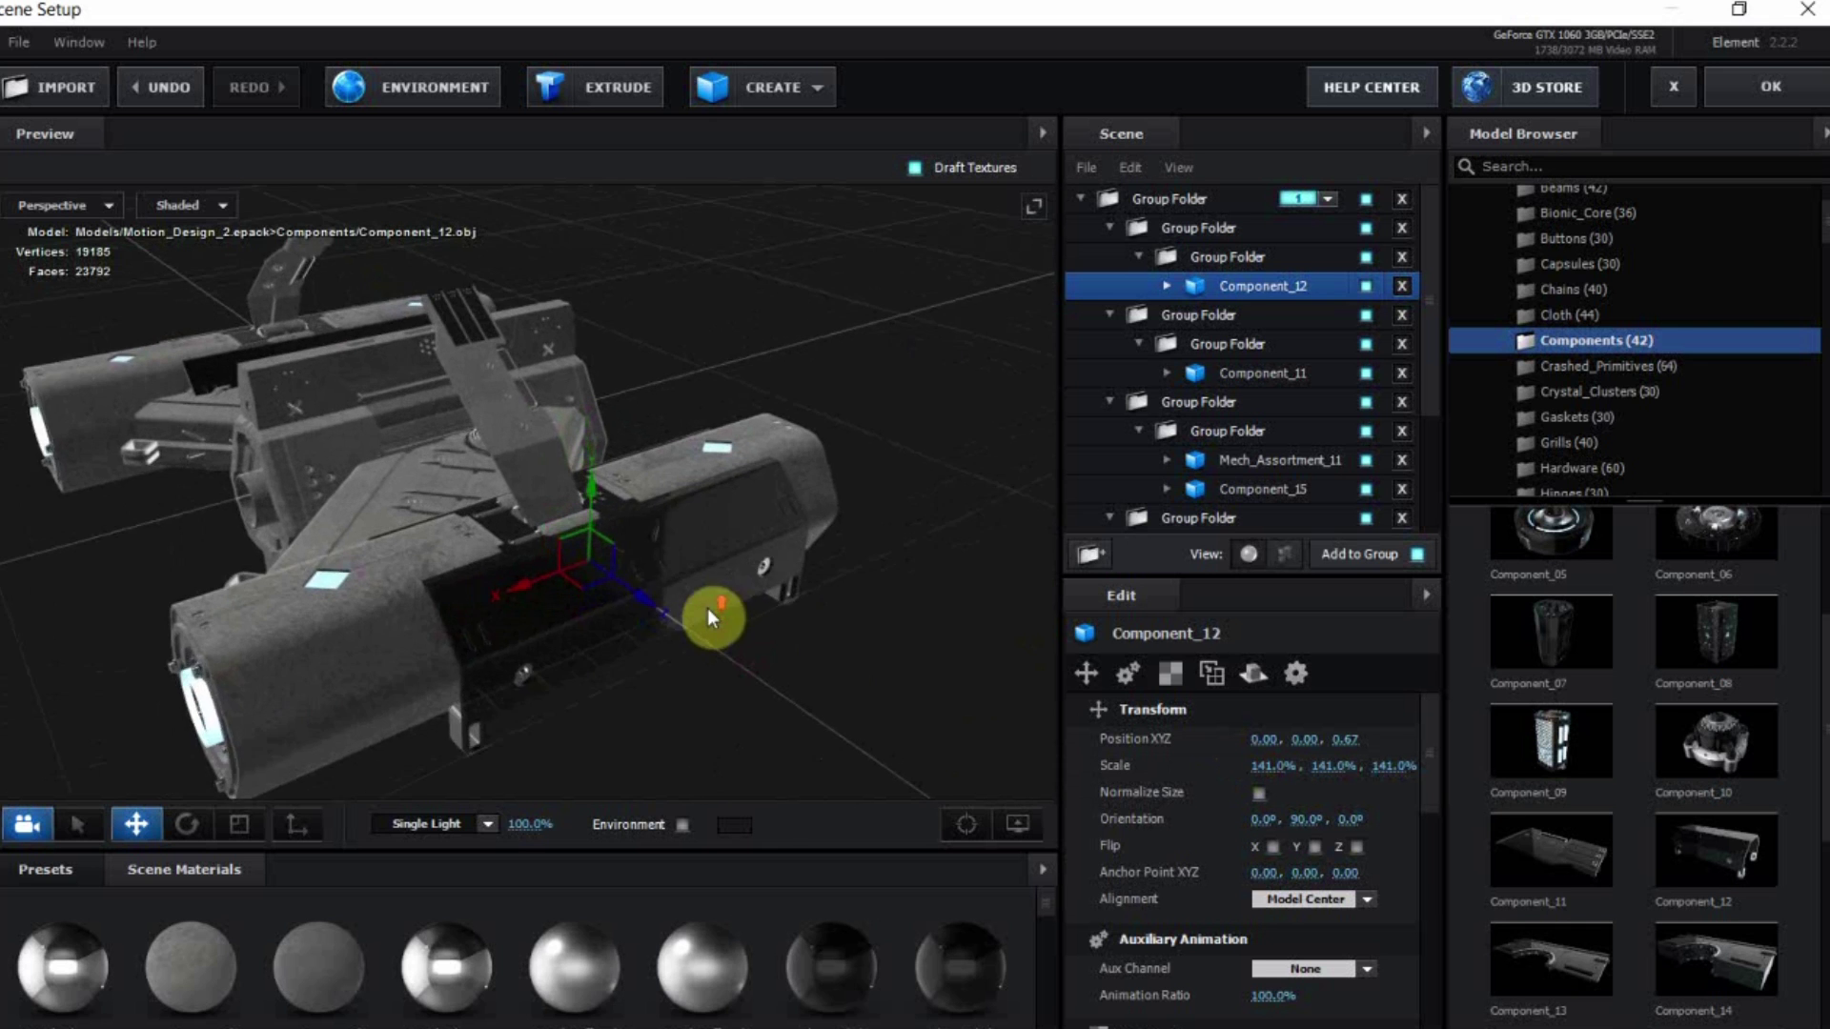
pyautogui.moveTo(609, 503); pyautogui.dragTo(610, 483)
pyautogui.moveTo(797, 646); pyautogui.dragTo(480, 753)
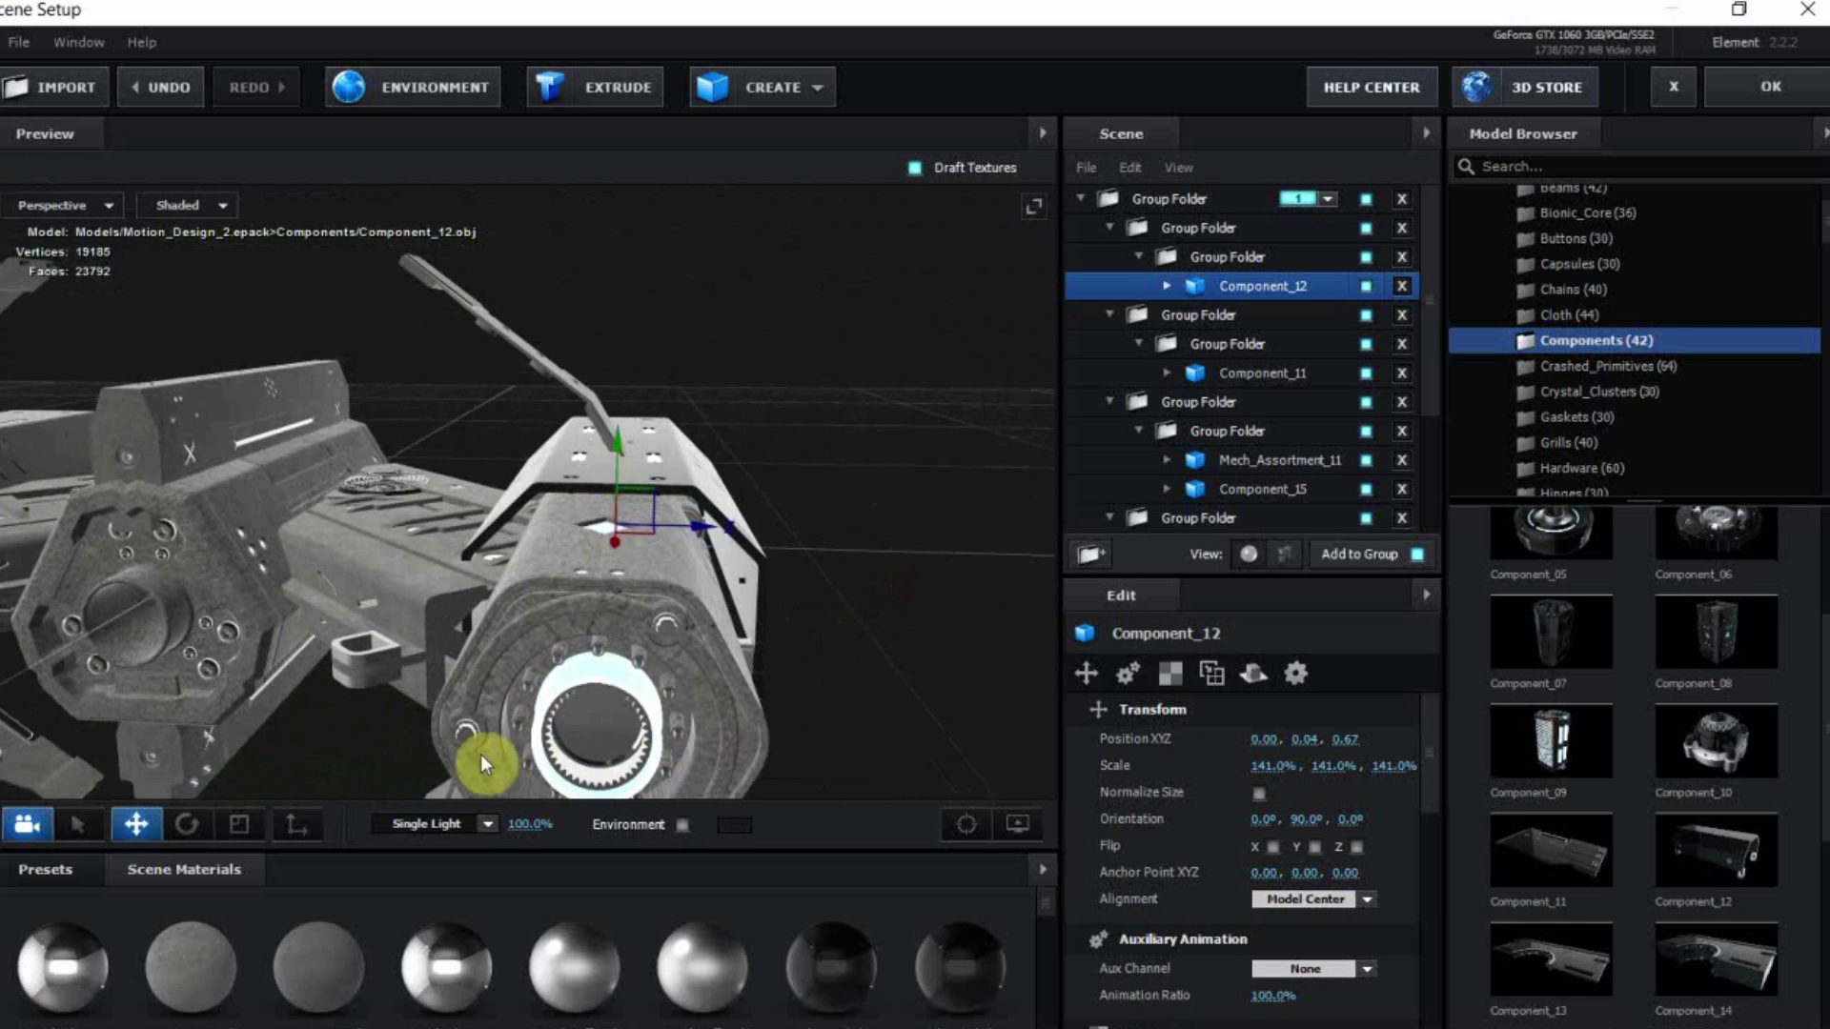
# Scale Component_12 to about 122.5% in X and 120.0% in Y to fit it tightly around the engine
pyautogui.click(260, 823)
pyautogui.moveTo(711, 614); pyautogui.dragTo(679, 517)
pyautogui.moveTo(757, 580); pyautogui.dragTo(408, 821)
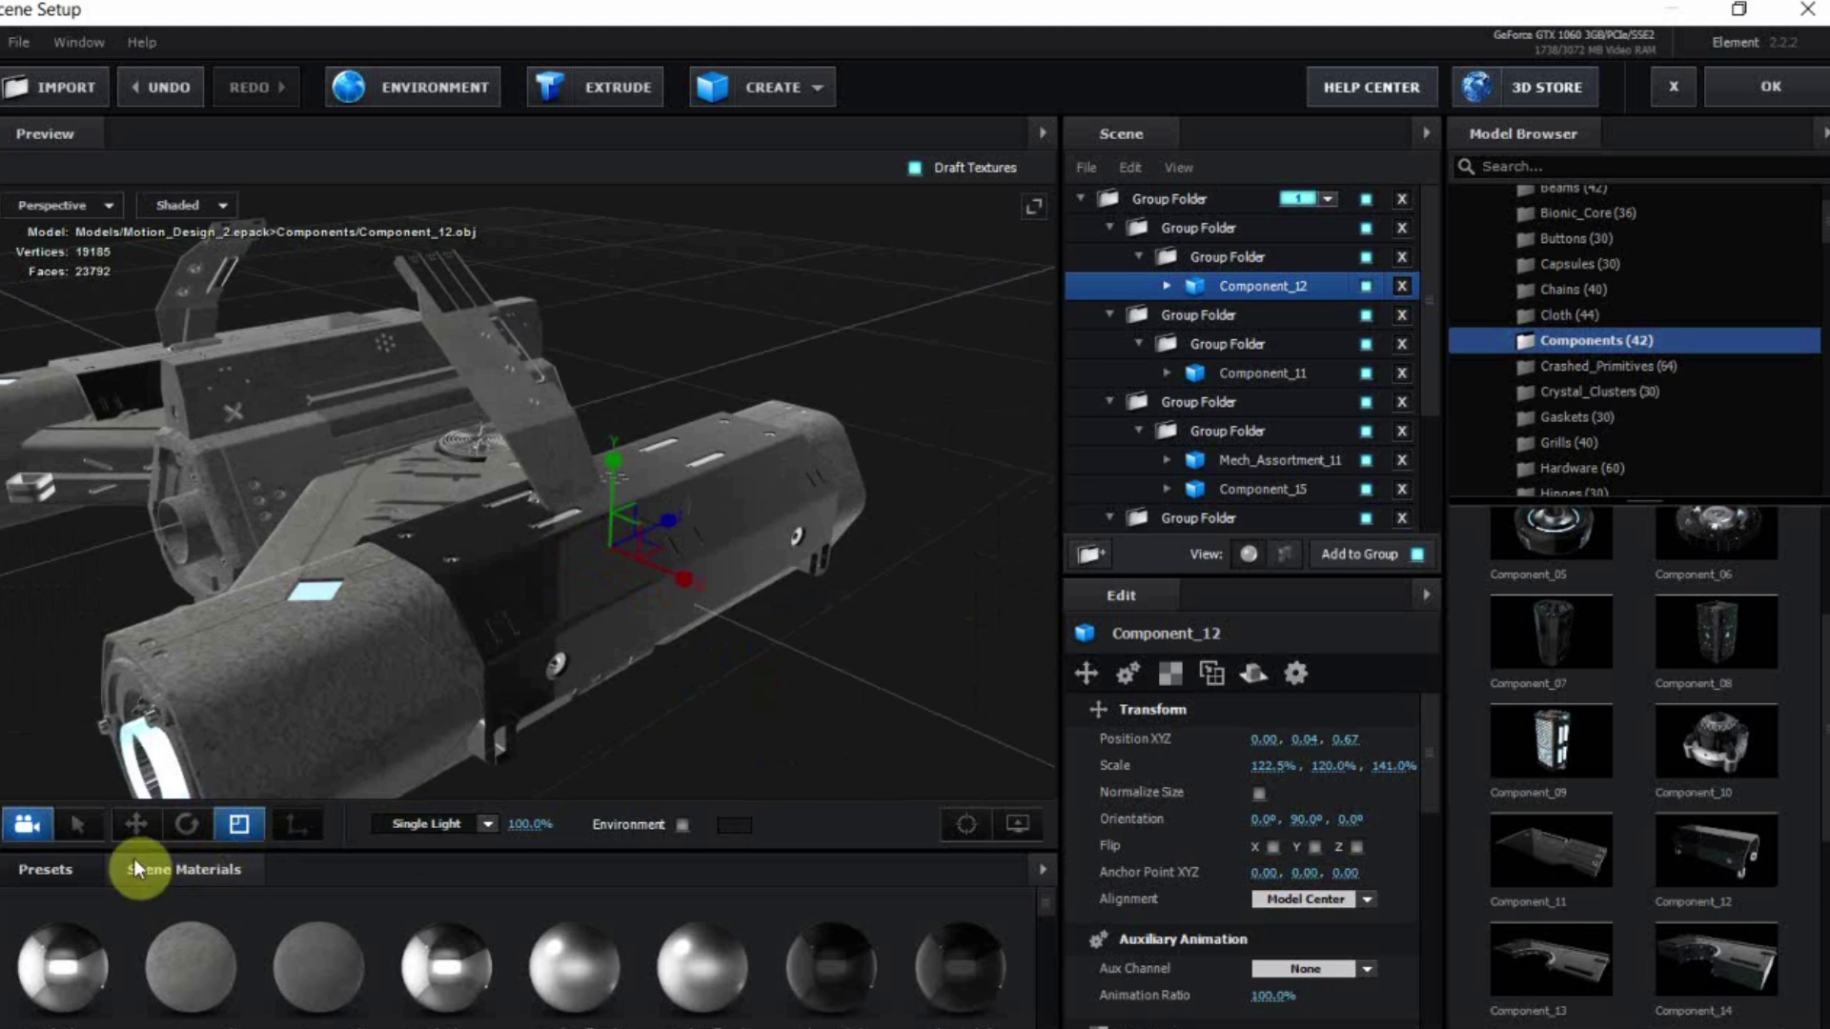
# Raise Component_12 to Y about 0.05 and stretch its Z scale to about 230.8% along the engine pod
pyautogui.click(147, 833)
pyautogui.moveTo(534, 657); pyautogui.dragTo(729, 738)
pyautogui.moveTo(620, 466); pyautogui.dragTo(620, 457)
pyautogui.moveTo(704, 555); pyautogui.dragTo(376, 760)
pyautogui.click(256, 826)
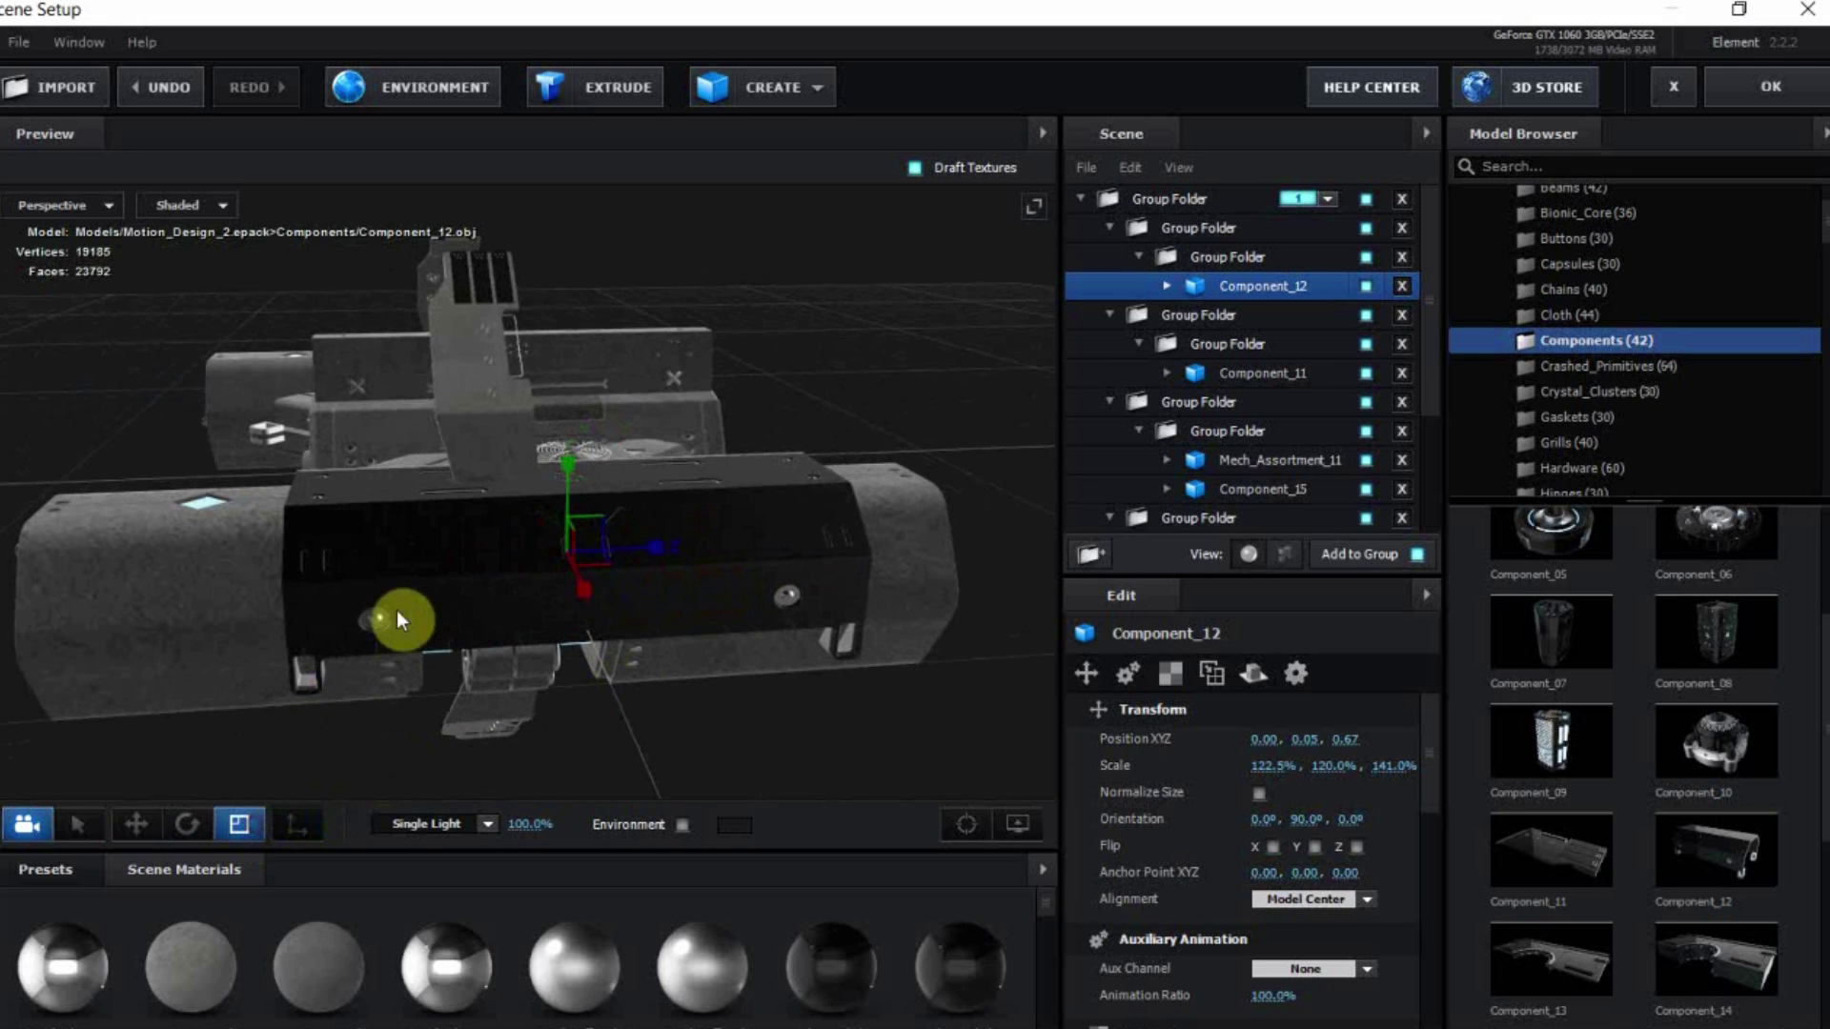
pyautogui.moveTo(663, 553); pyautogui.dragTo(818, 528)
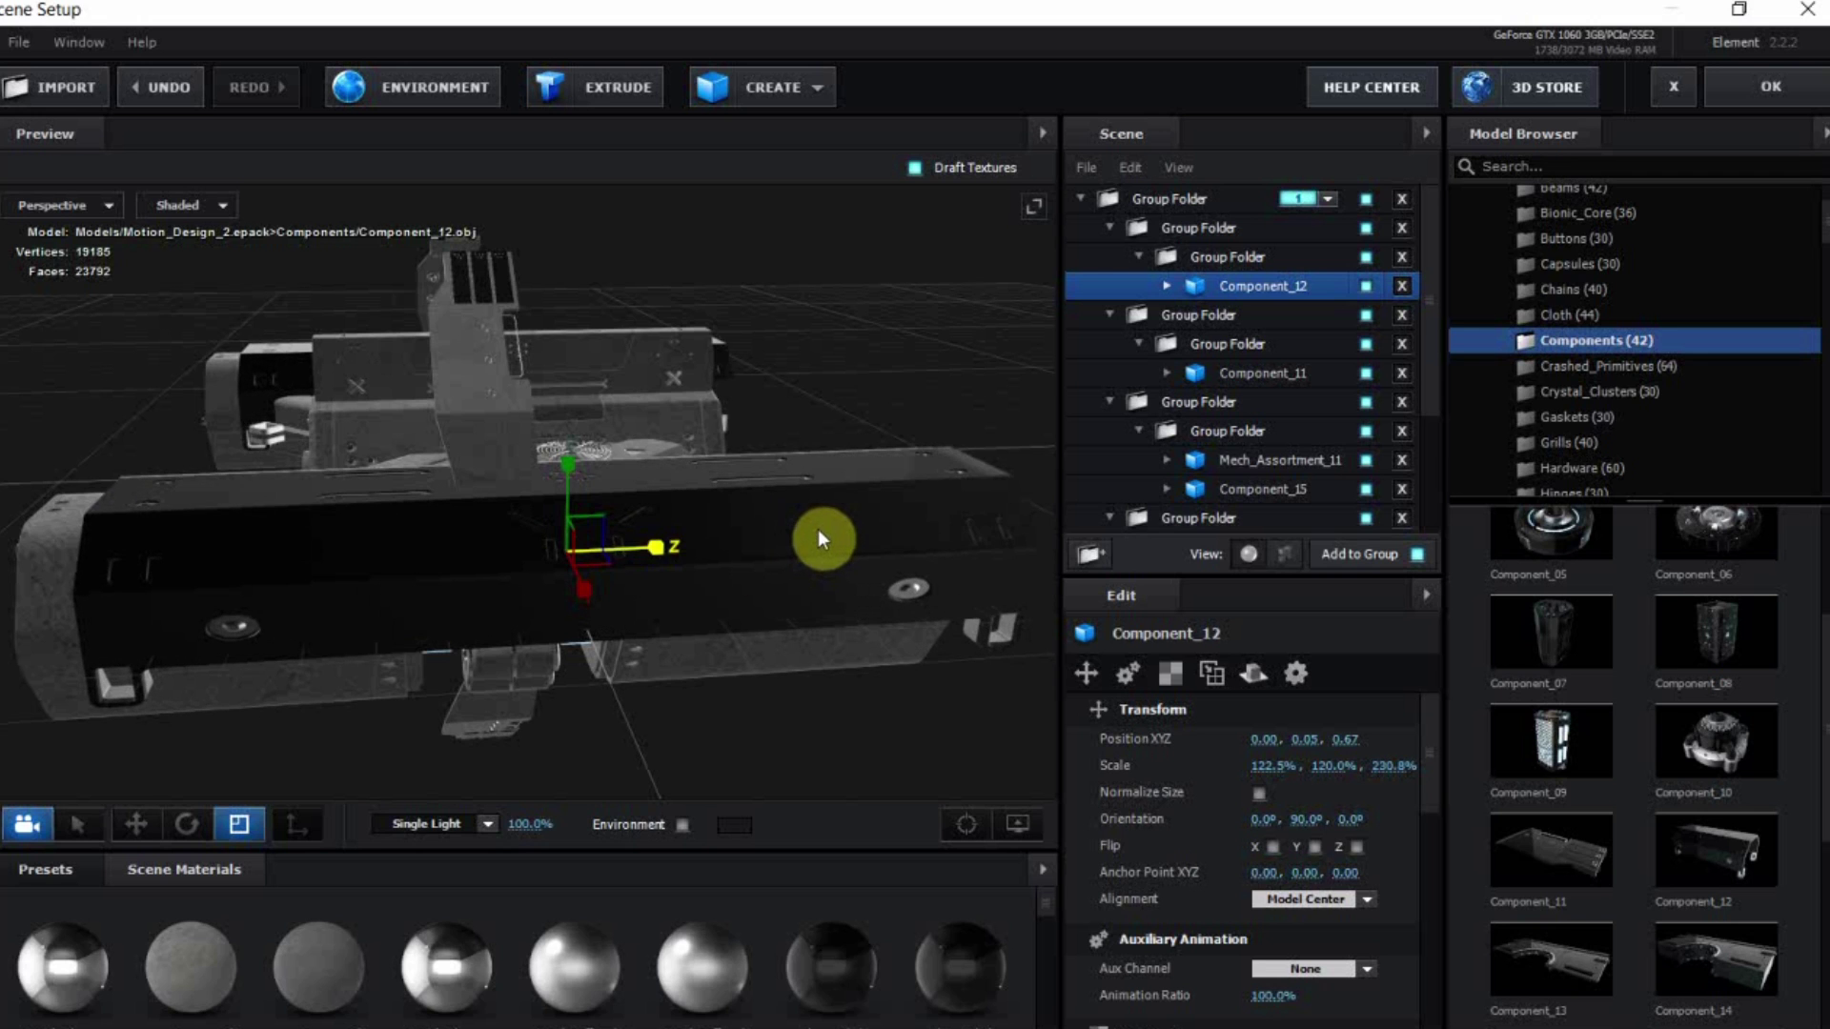
# Shift the stretched Component_12 lengthwise along the engine pod to X about 0.08
pyautogui.click(137, 824)
pyautogui.moveTo(514, 569); pyautogui.dragTo(462, 574)
pyautogui.moveTo(707, 627); pyautogui.dragTo(769, 614)
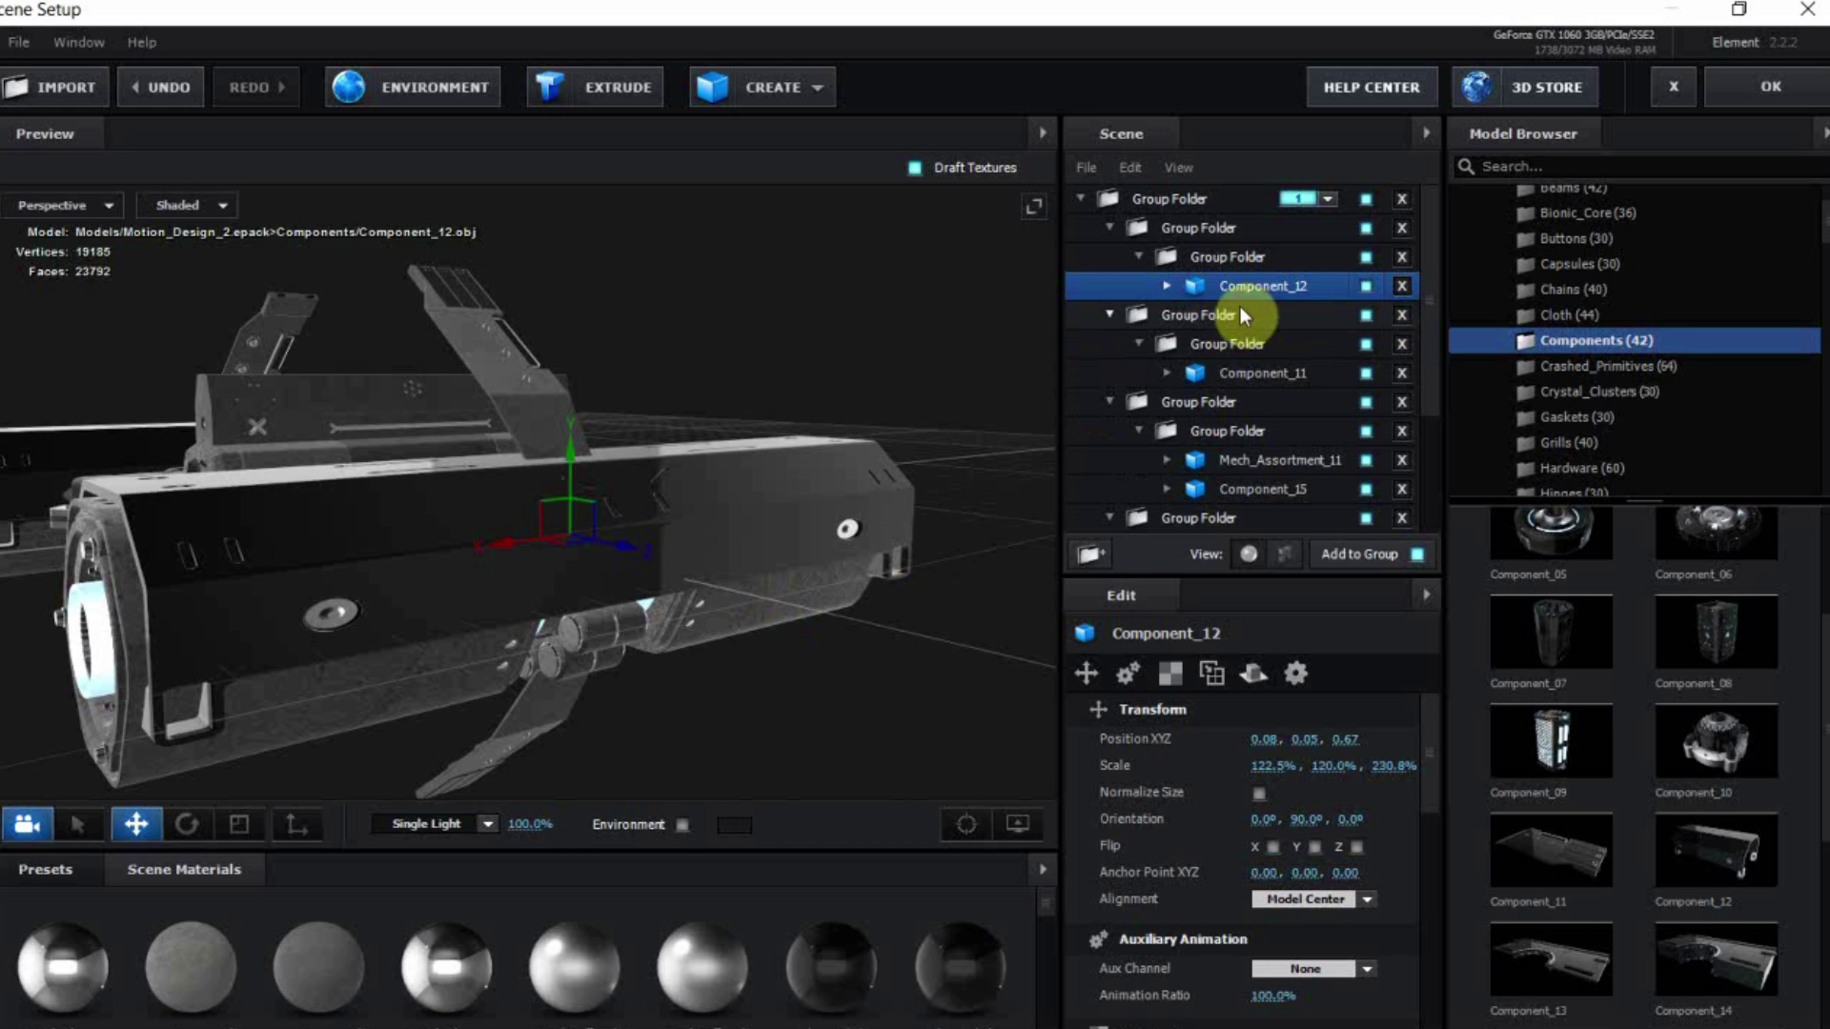
# Duplicate Component_12, lower the copy to Y about -0.30 and rotate it to a Z orientation of 180°
pyautogui.hotkey('ctrl', 'd')
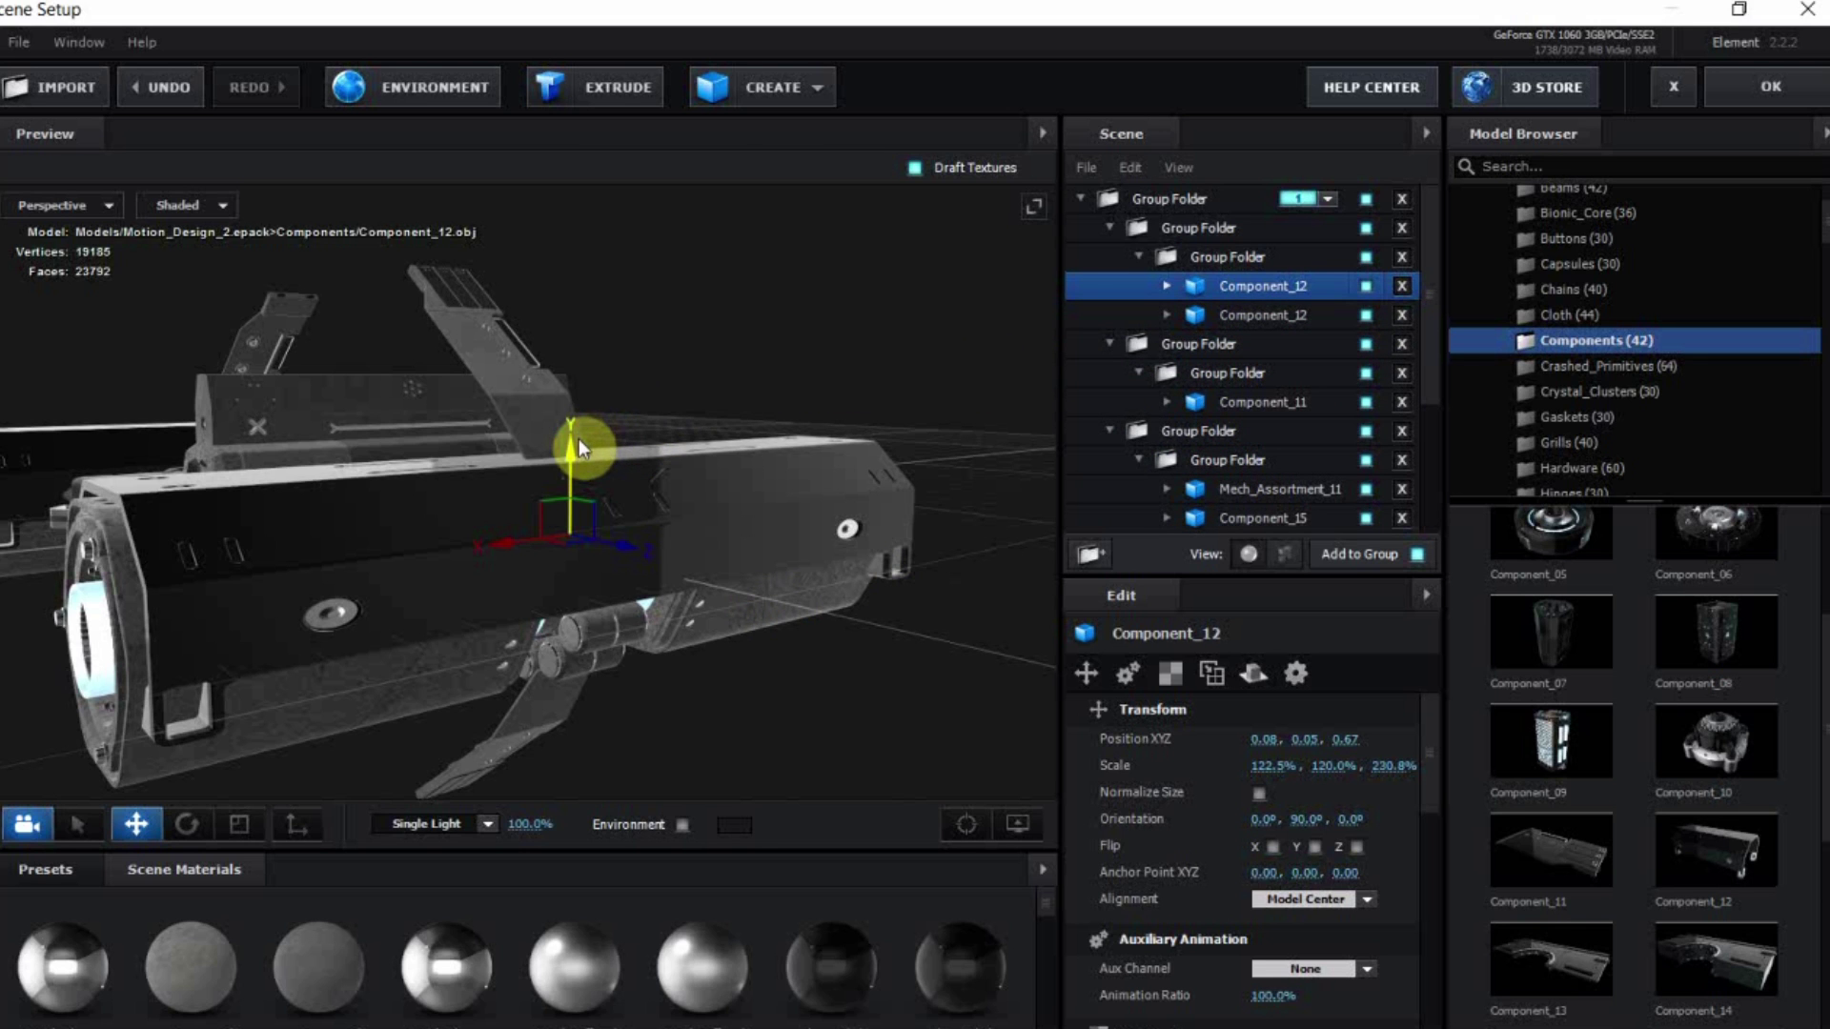
pyautogui.moveTo(576, 440); pyautogui.dragTo(629, 656)
pyautogui.scroll(-4, 748, 591)
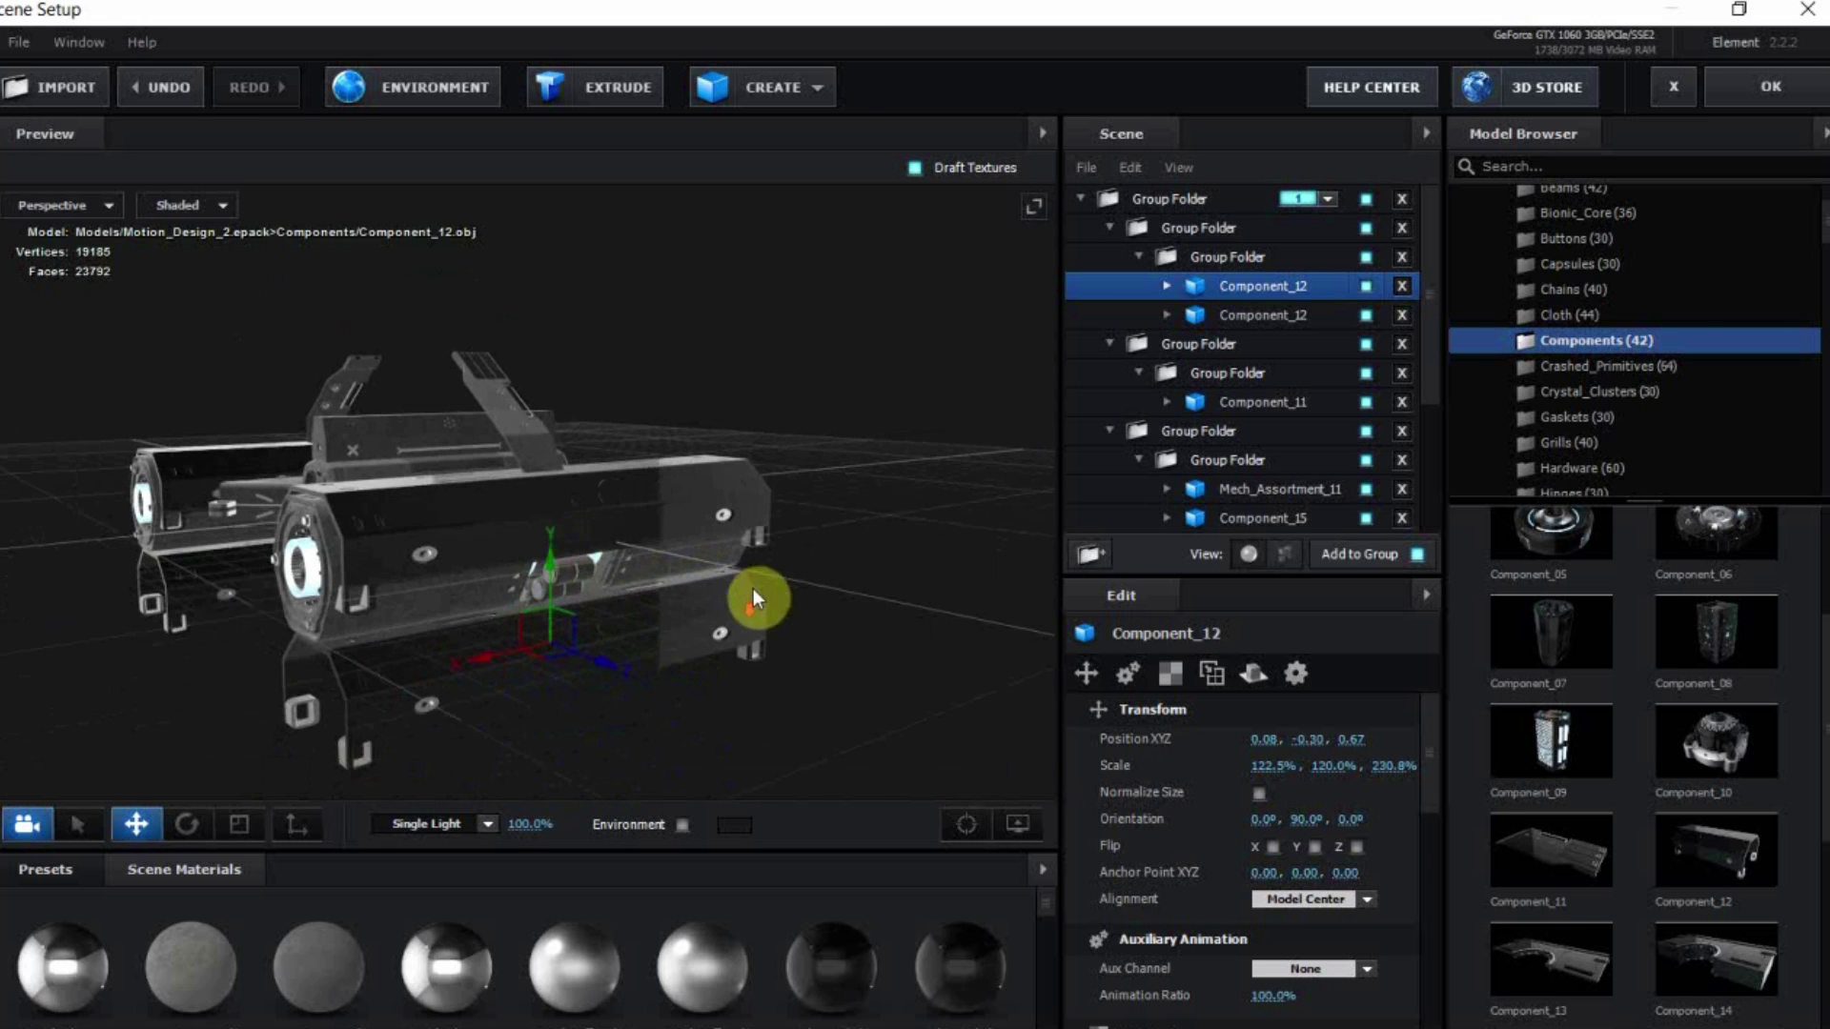
pyautogui.click(186, 822)
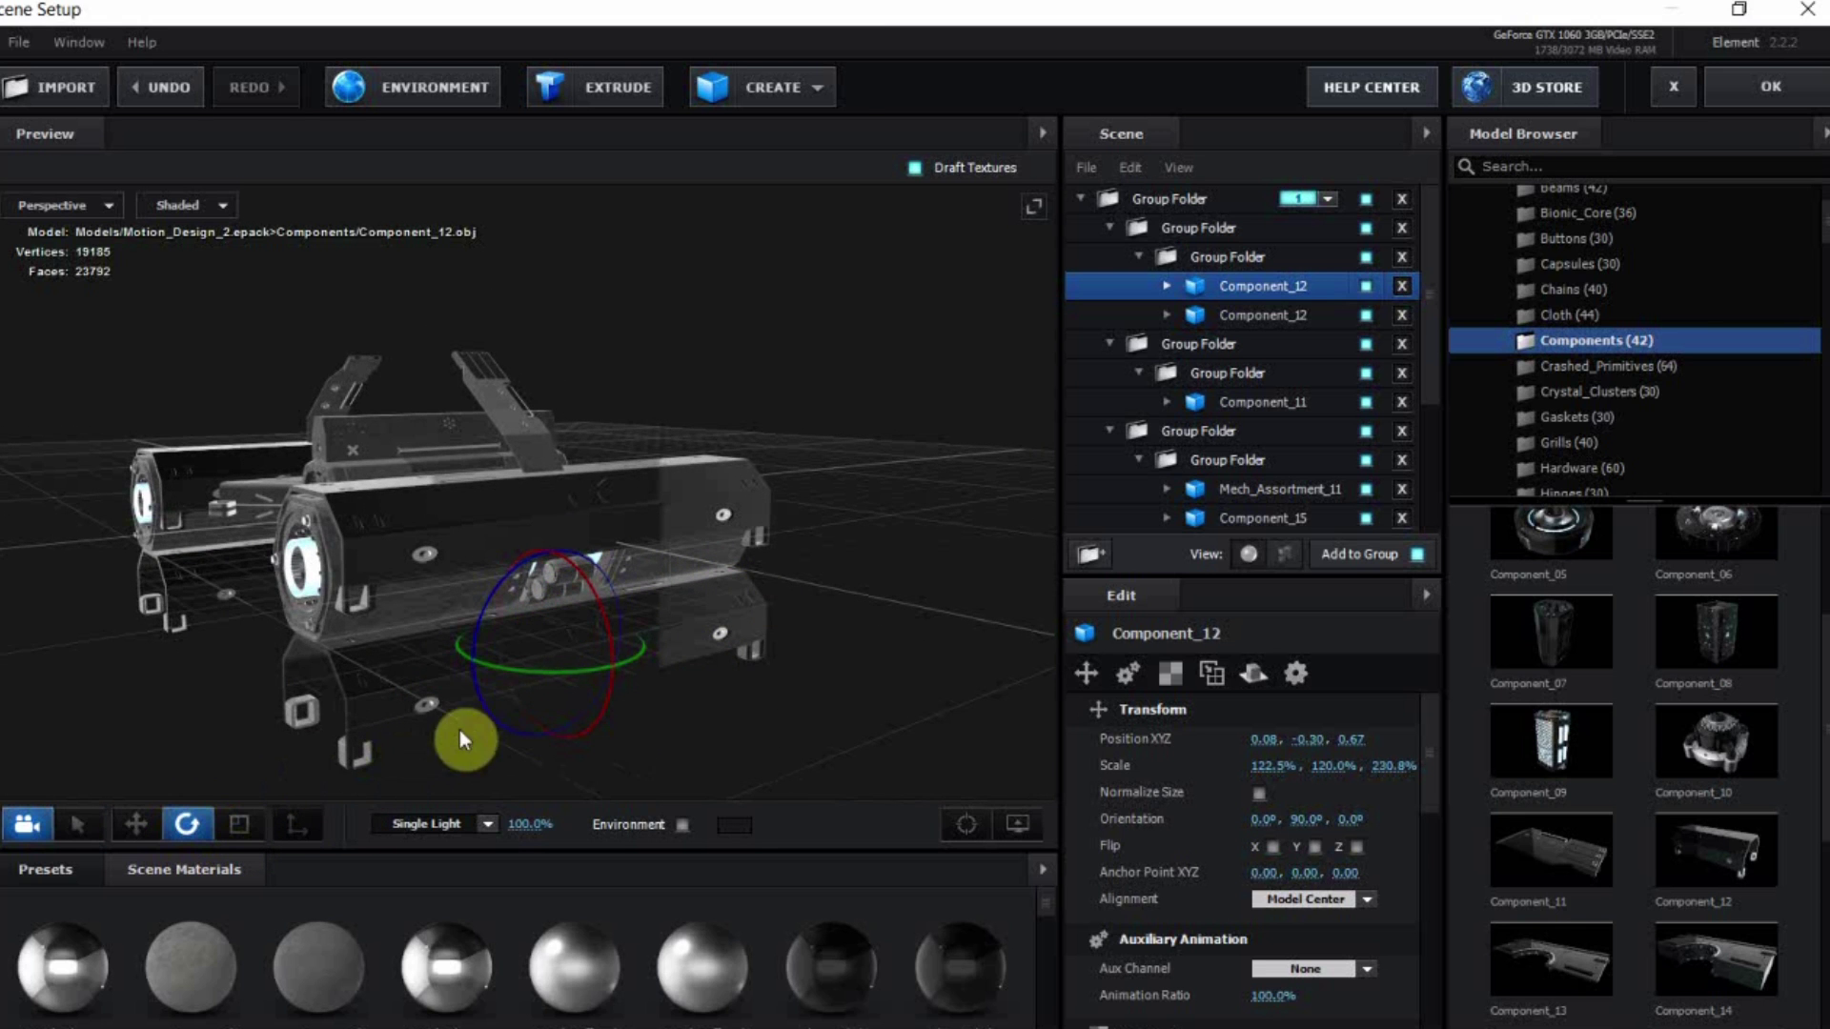
pyautogui.moveTo(559, 592); pyautogui.dragTo(702, 810)
pyautogui.keyDown('shift'); pyautogui.moveTo(751, 888); pyautogui.dragTo(770, 917); pyautogui.keyUp('shift')
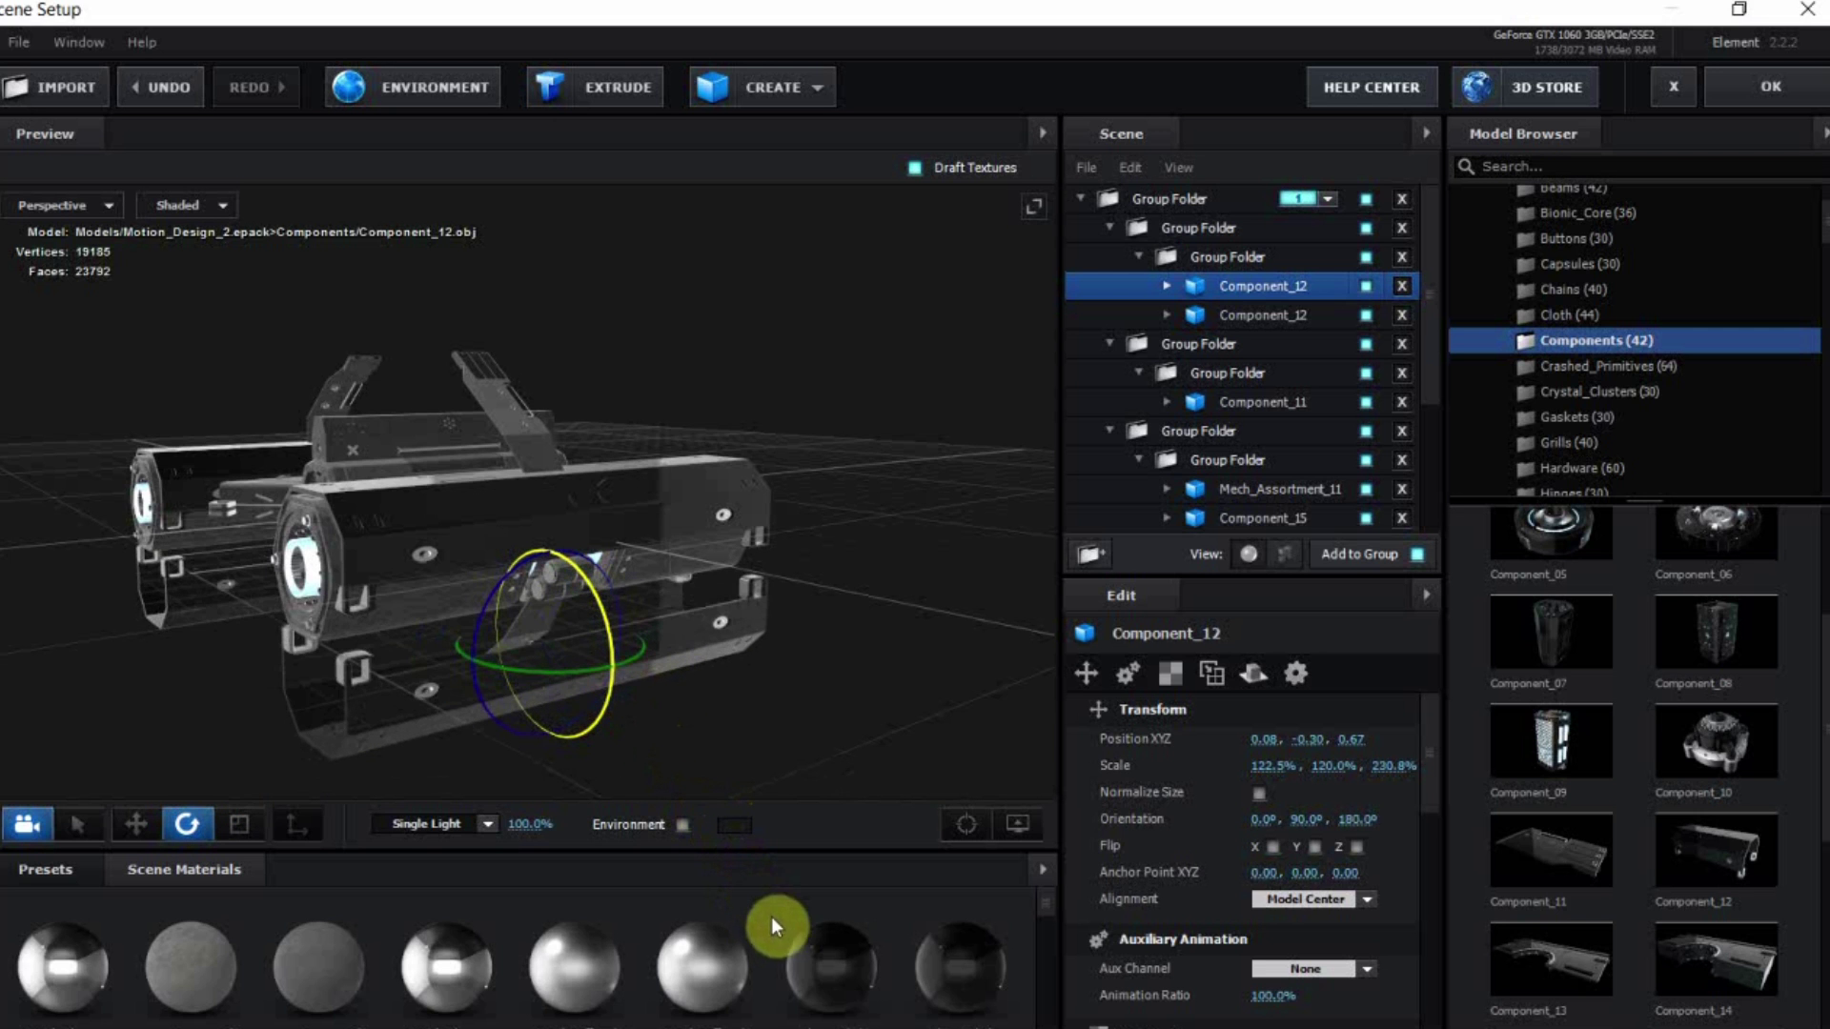
# Raise the flipped Component_12 copy to Y about -0.07 so it encloses the lower half of the engine pod
pyautogui.moveTo(672, 740); pyautogui.dragTo(333, 799)
pyautogui.click(136, 824)
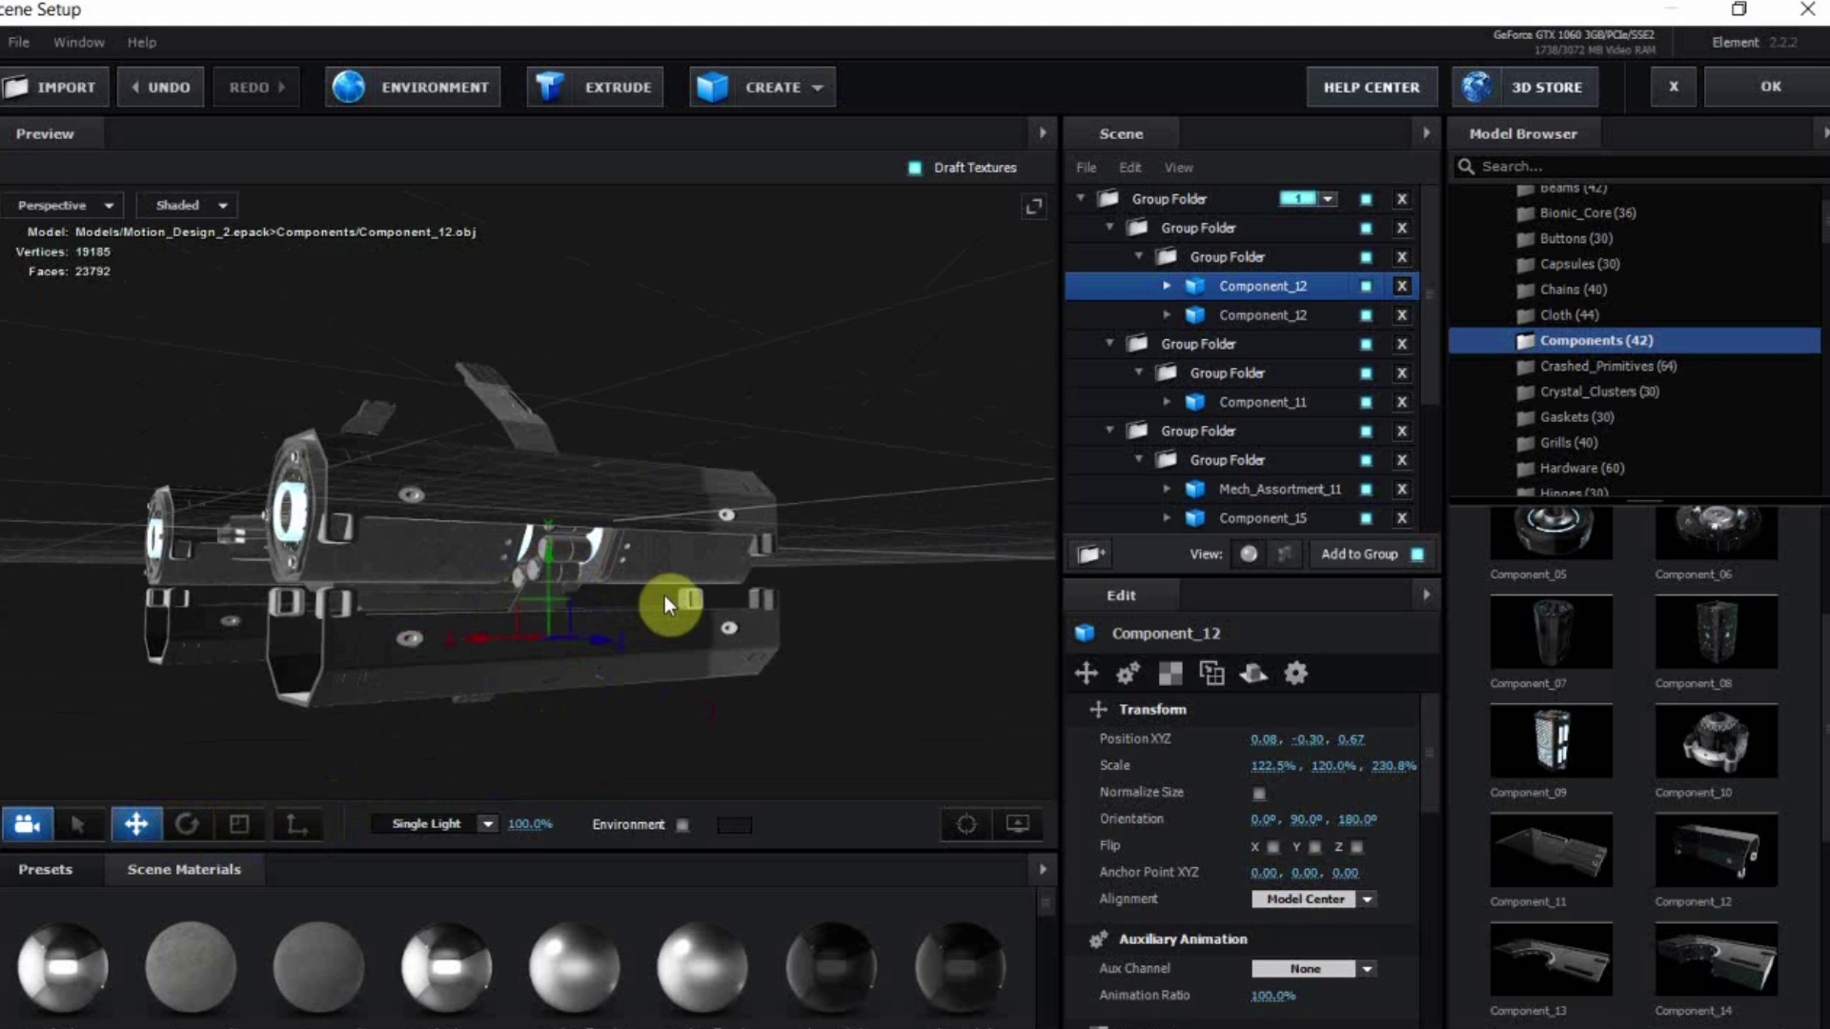
pyautogui.scroll(2, 665, 597)
pyautogui.moveTo(559, 572); pyautogui.dragTo(581, 467)
pyautogui.moveTo(515, 648); pyautogui.dragTo(713, 673)
pyautogui.scroll(1, 723, 665)
pyautogui.scroll(1, 723, 665)
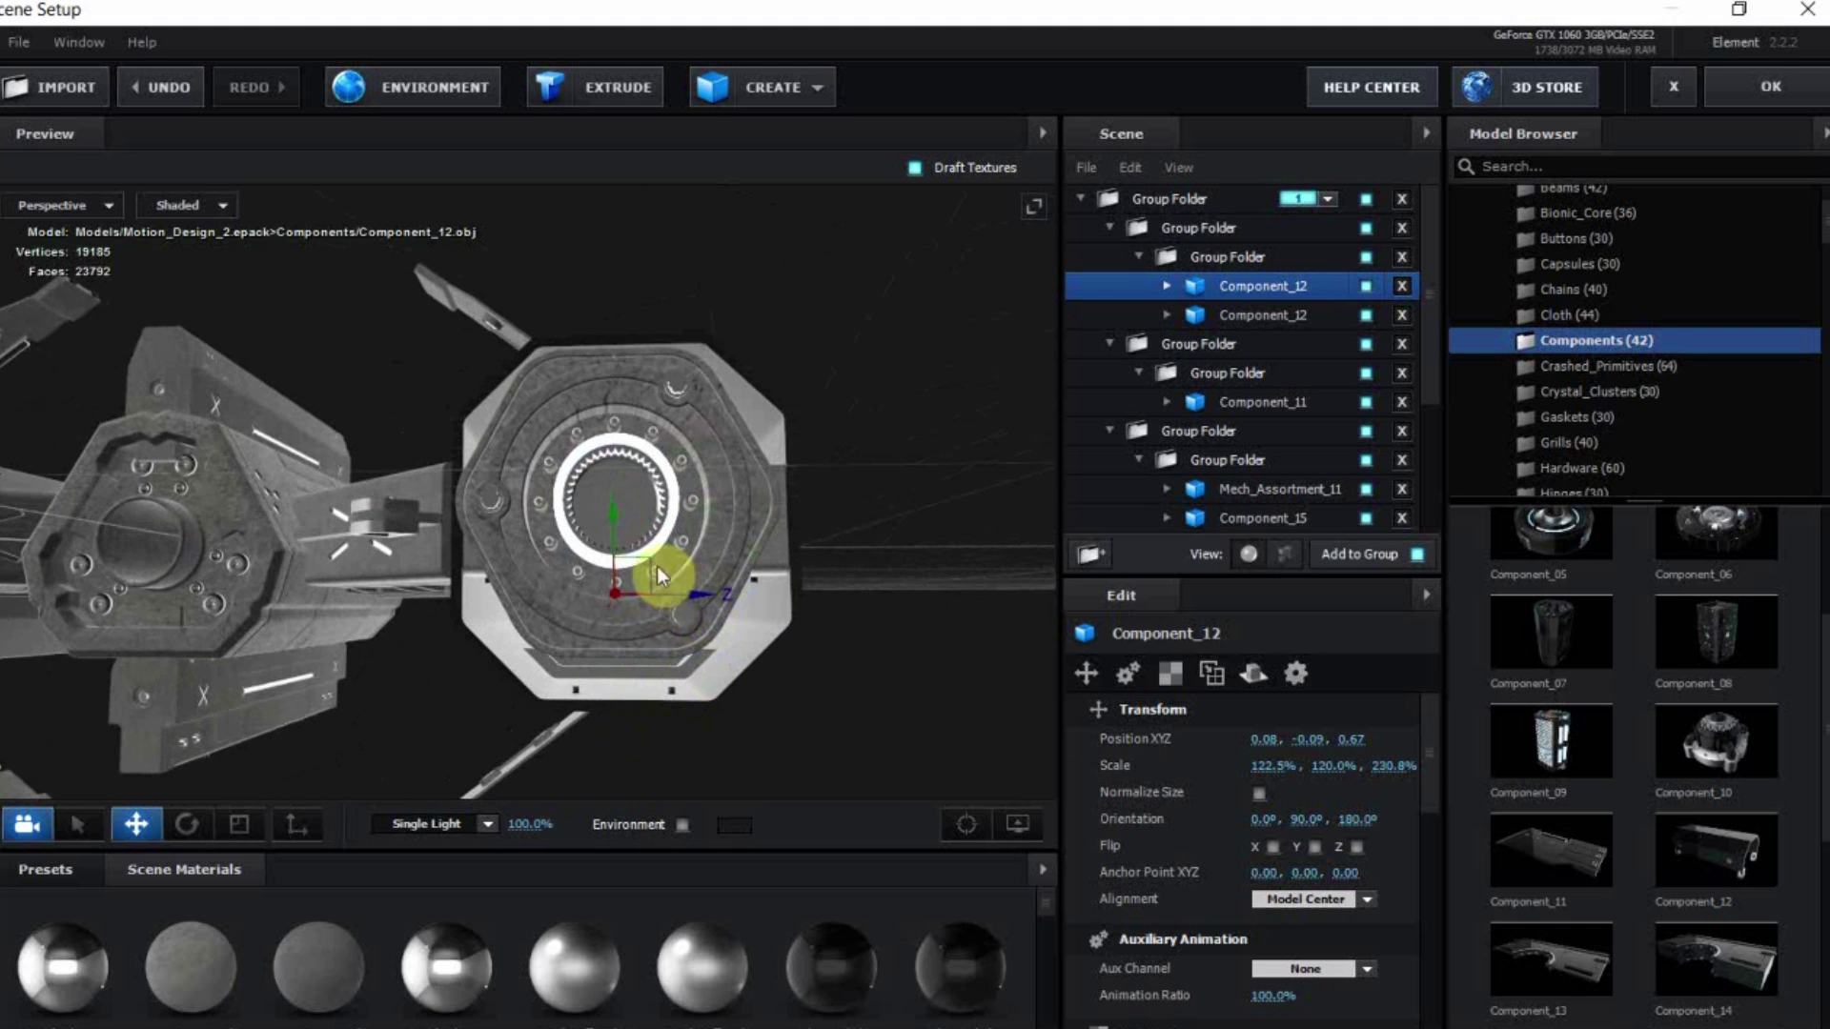
pyautogui.moveTo(604, 509); pyautogui.dragTo(684, 606)
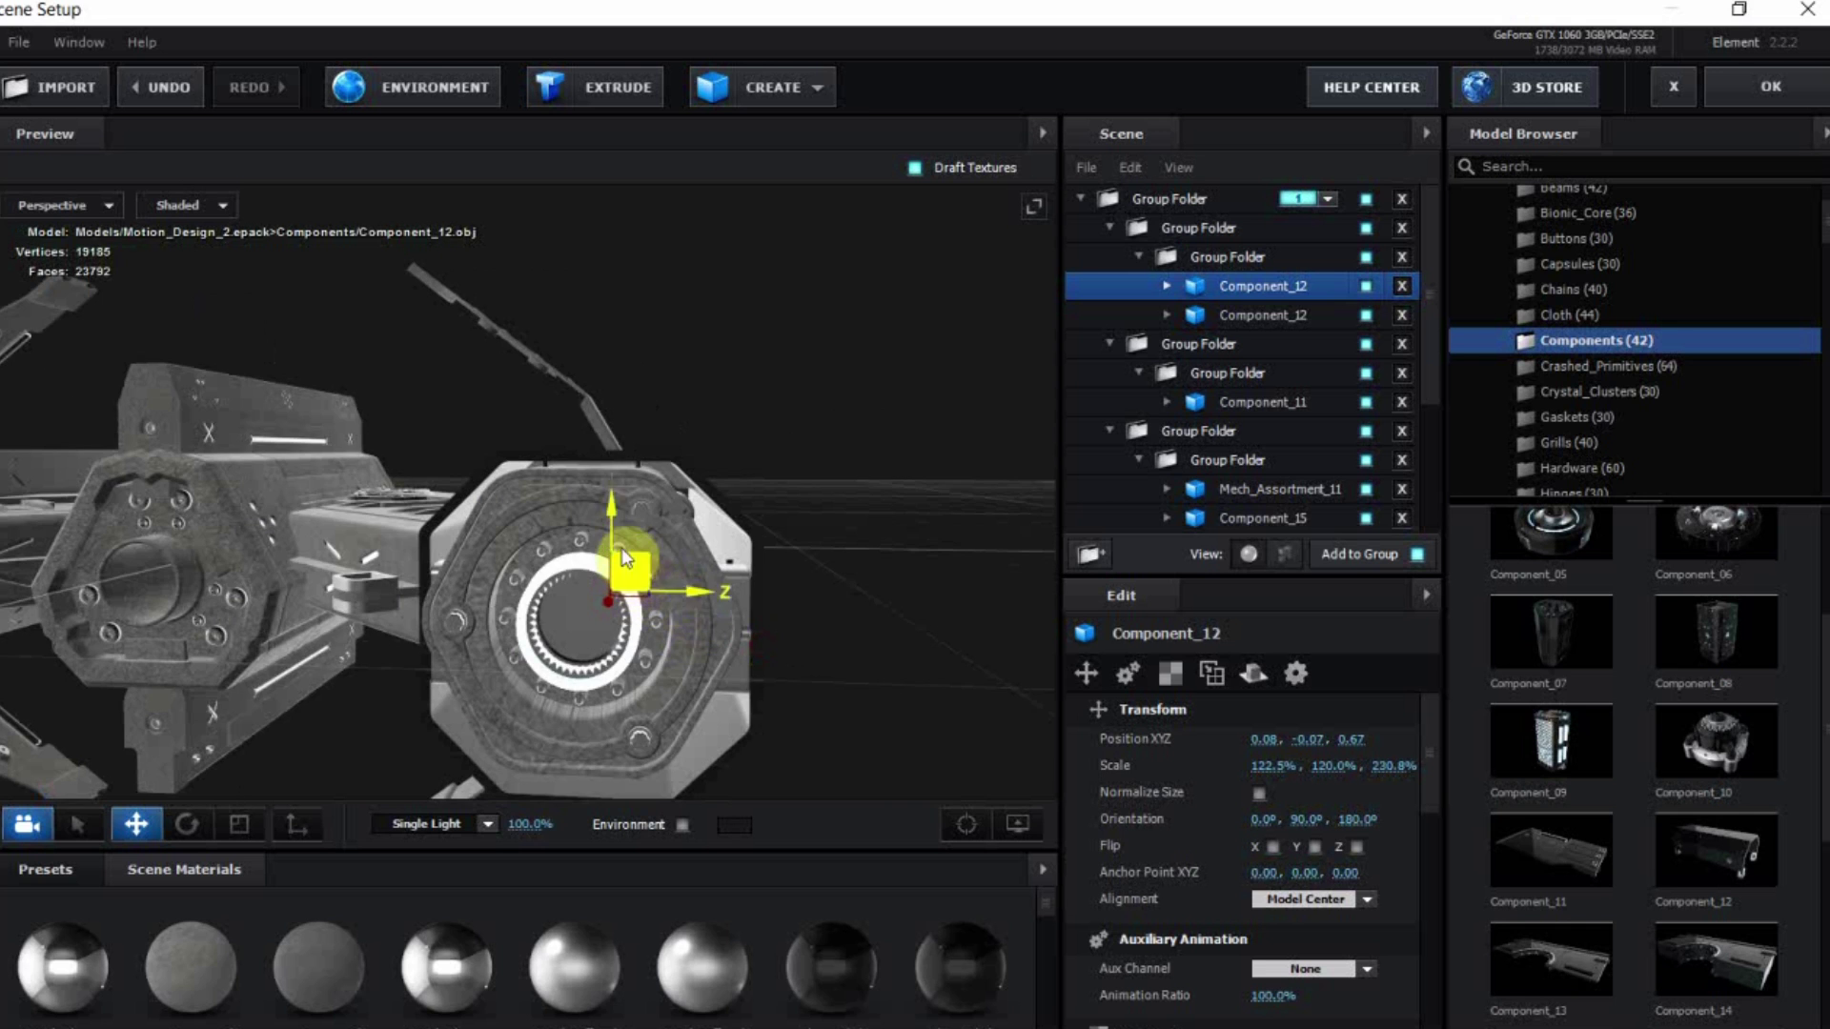
pyautogui.moveTo(619, 524); pyautogui.dragTo(619, 520)
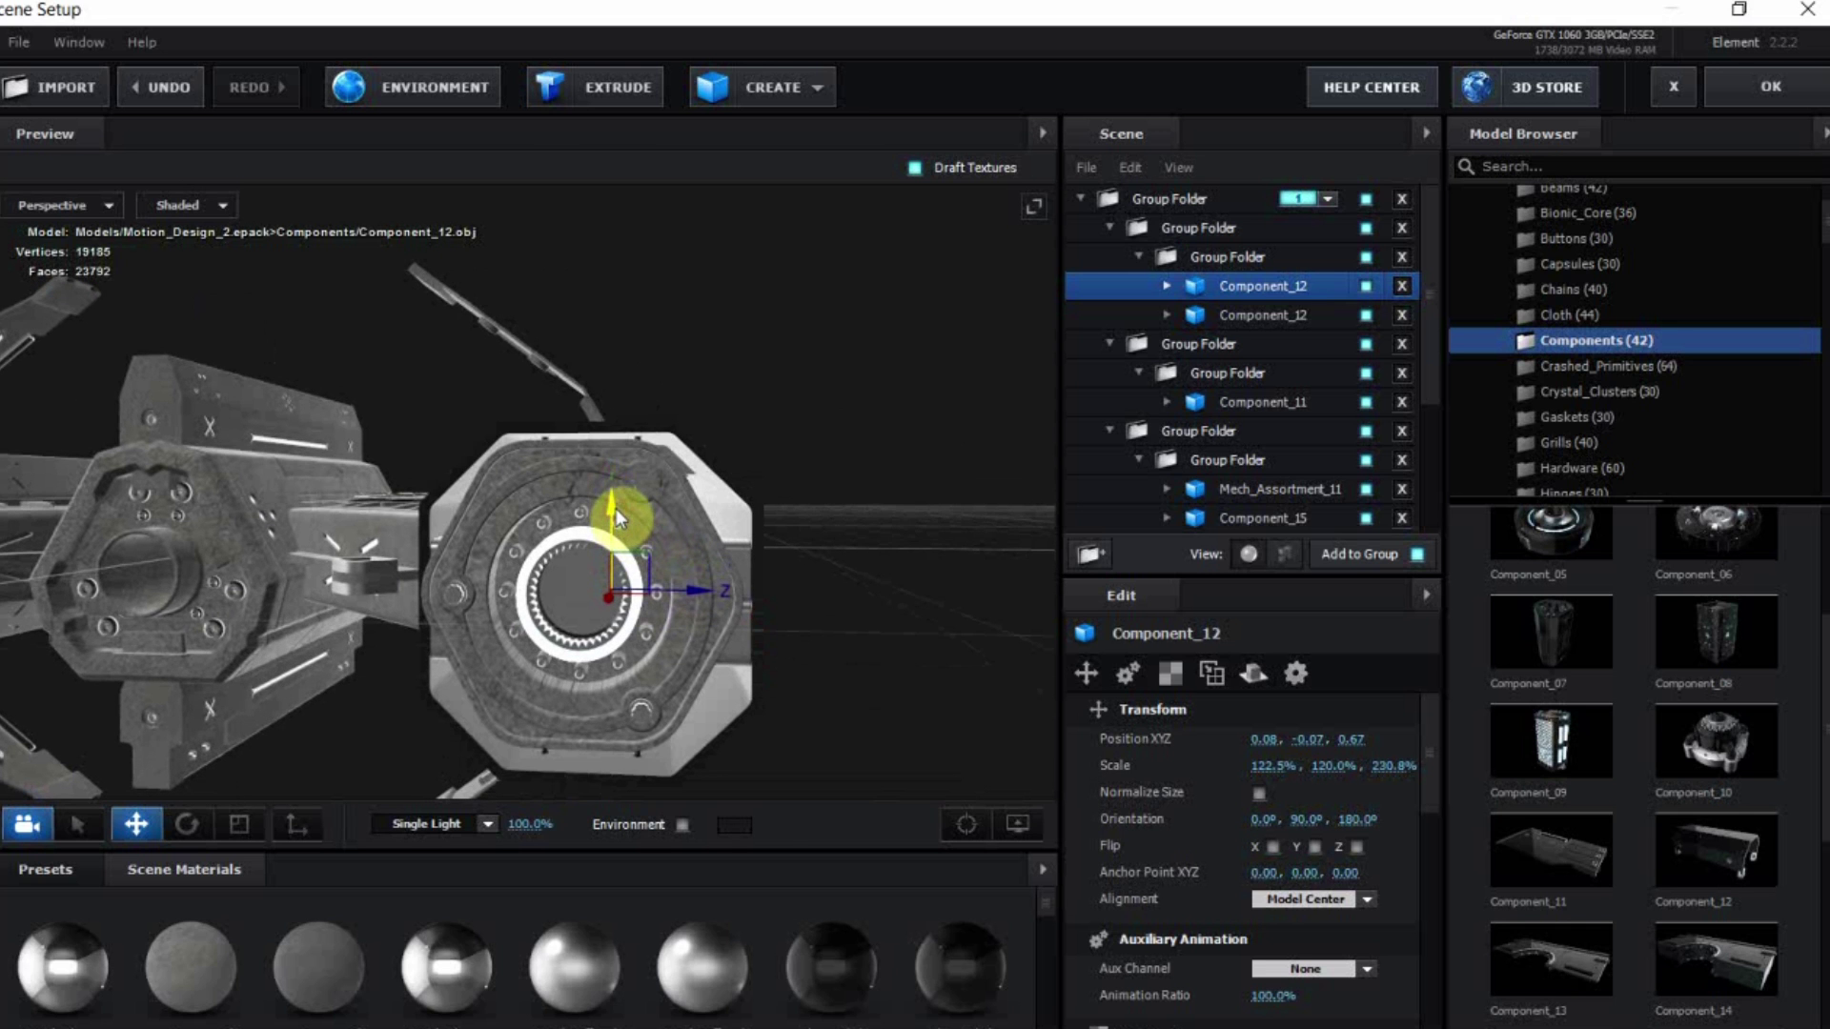
# Apply a scene material to the Component_12 shell around the engine pod
pyautogui.scroll(-2, 839, 534)
pyautogui.moveTo(838, 534); pyautogui.dragTo(536, 667)
pyautogui.moveTo(107, 968); pyautogui.dragTo(433, 505)
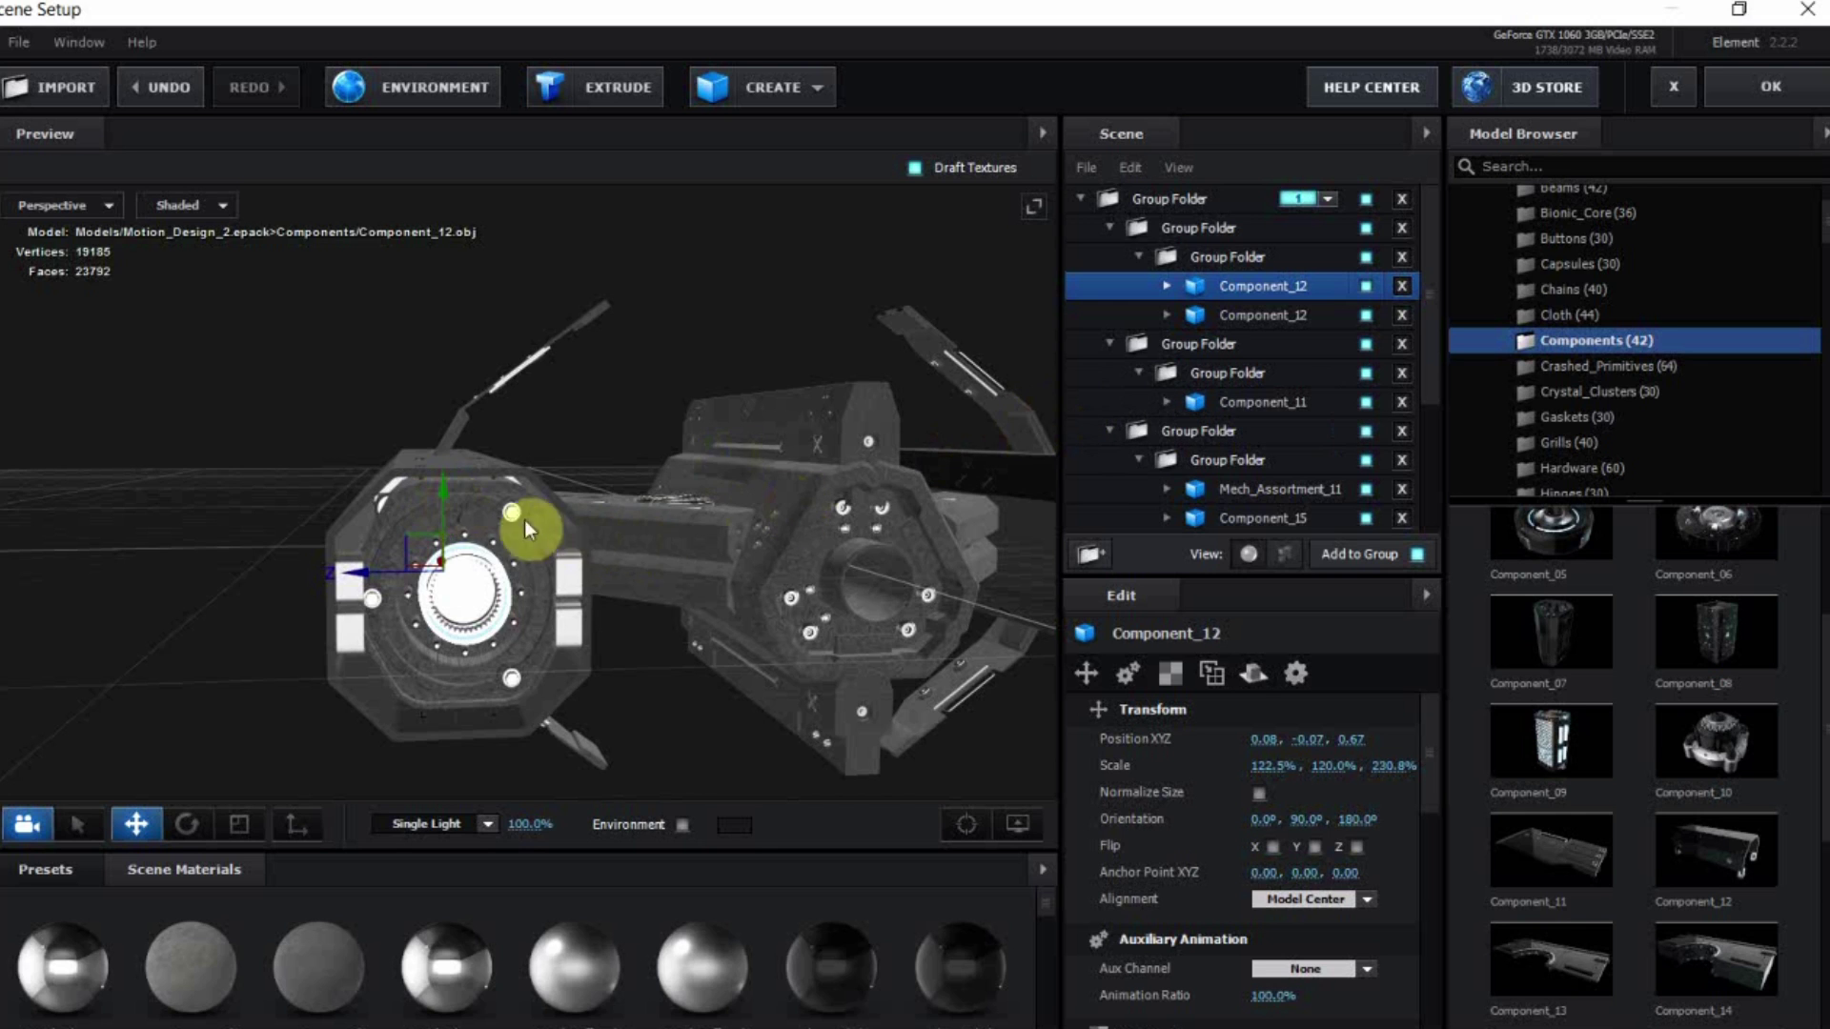
# Select both Component_12 shells and move them together to centre them around the engine pod
pyautogui.keyDown('ctrl'); pyautogui.click(1245, 313); pyautogui.keyUp('ctrl')
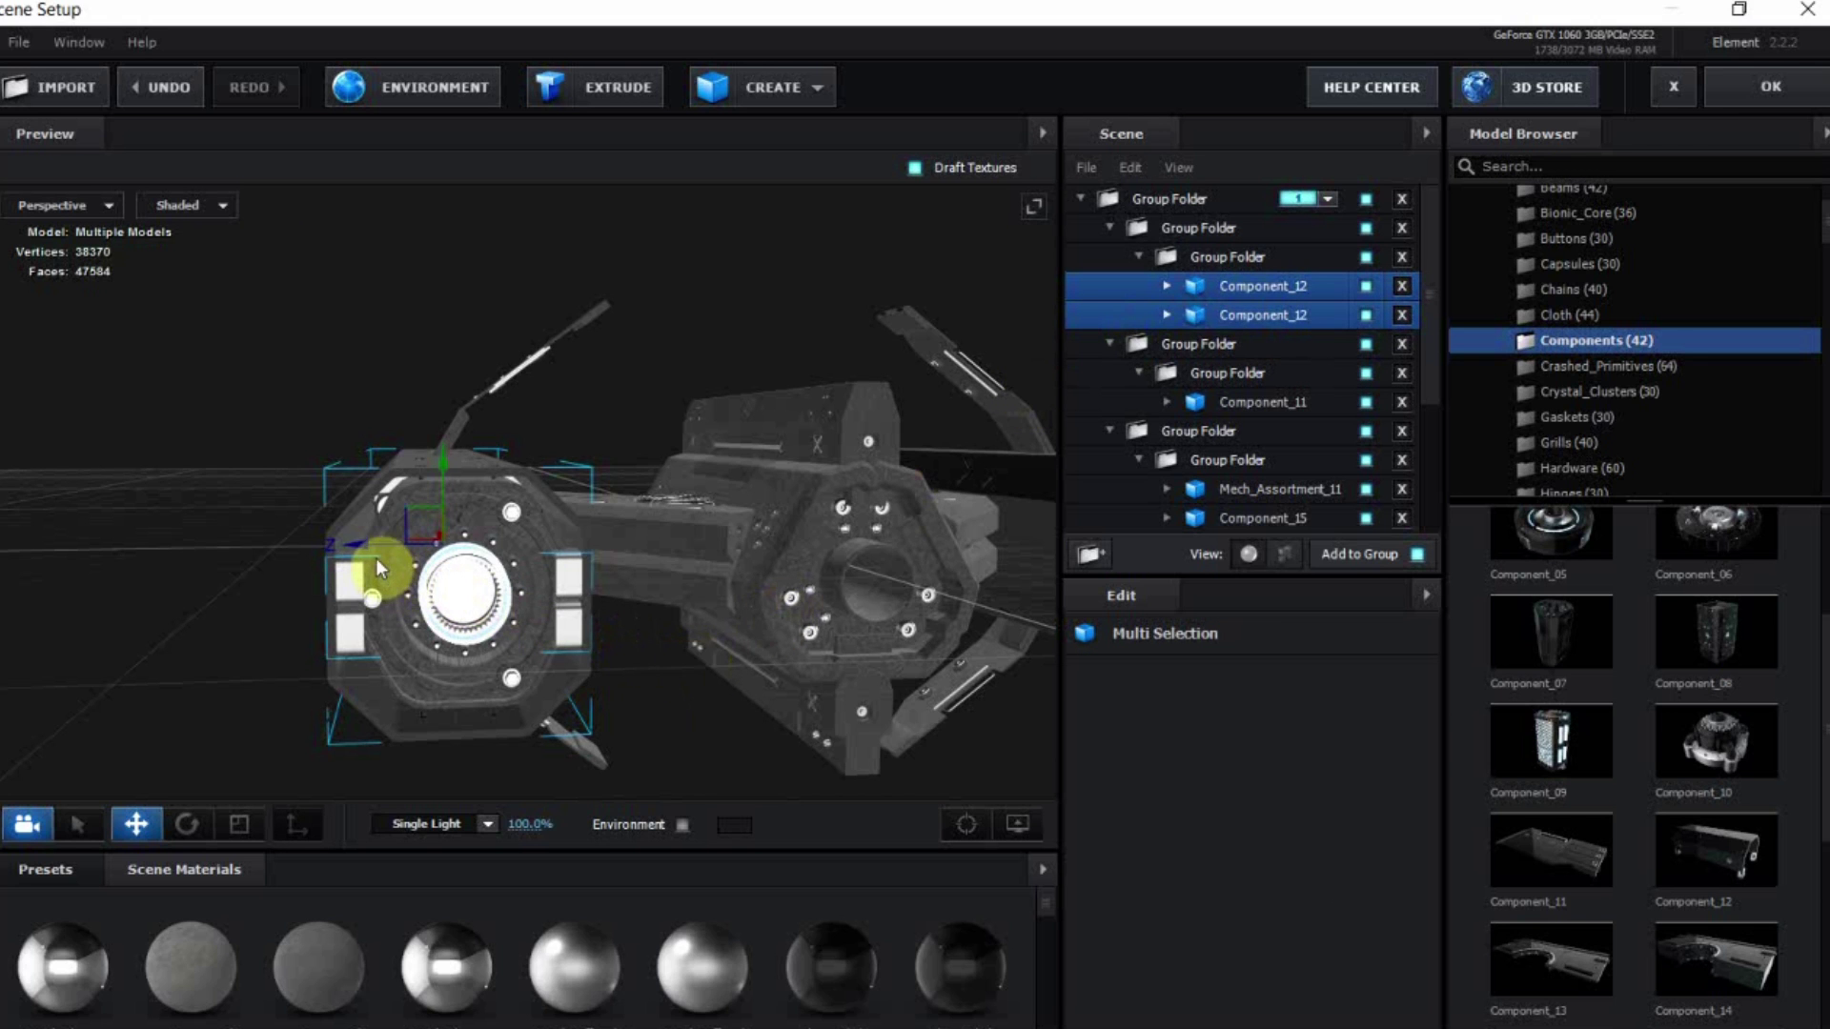
pyautogui.moveTo(376, 551); pyautogui.dragTo(427, 563)
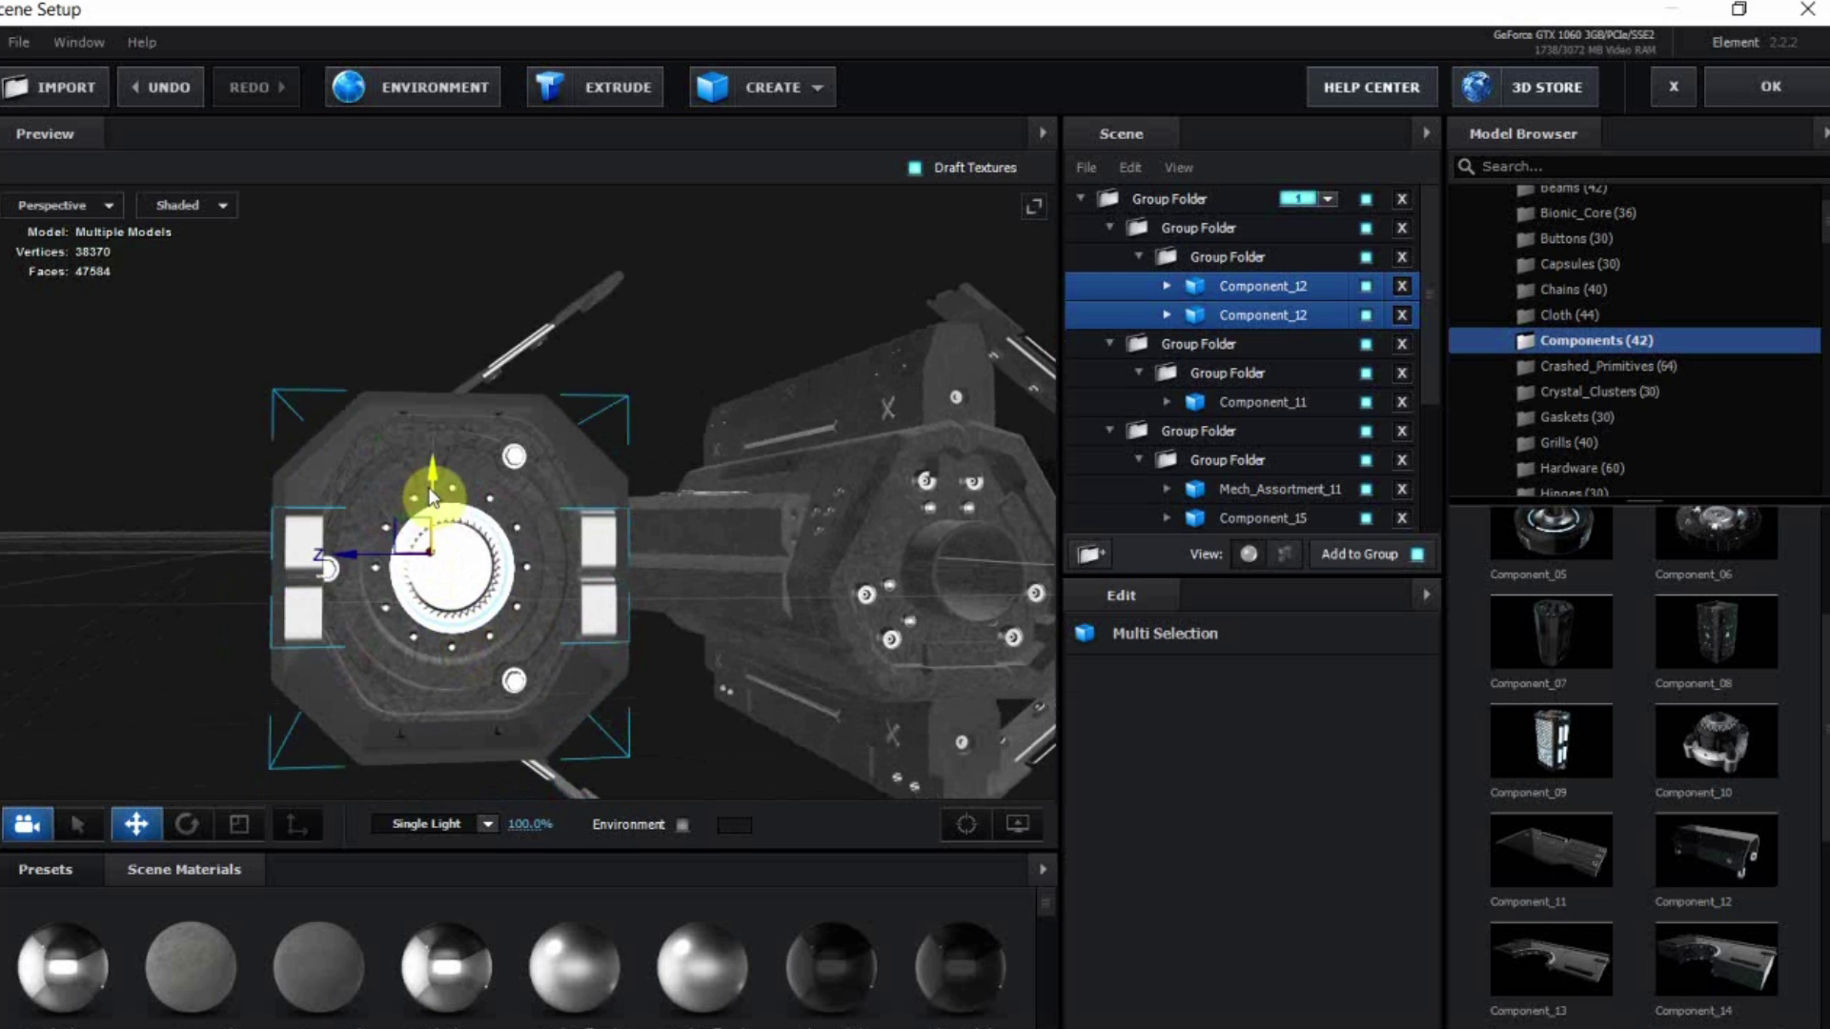
pyautogui.moveTo(431, 488); pyautogui.dragTo(431, 483)
# Apply the rough grey scene material to the remaining surfaces of the two Component_12 shells
pyautogui.moveTo(754, 541); pyautogui.dragTo(872, 583)
pyautogui.moveTo(173, 959); pyautogui.dragTo(352, 535)
pyautogui.moveTo(341, 704); pyautogui.dragTo(420, 696)
pyautogui.moveTo(210, 961); pyautogui.dragTo(464, 635)
pyautogui.moveTo(376, 727); pyautogui.dragTo(462, 733)
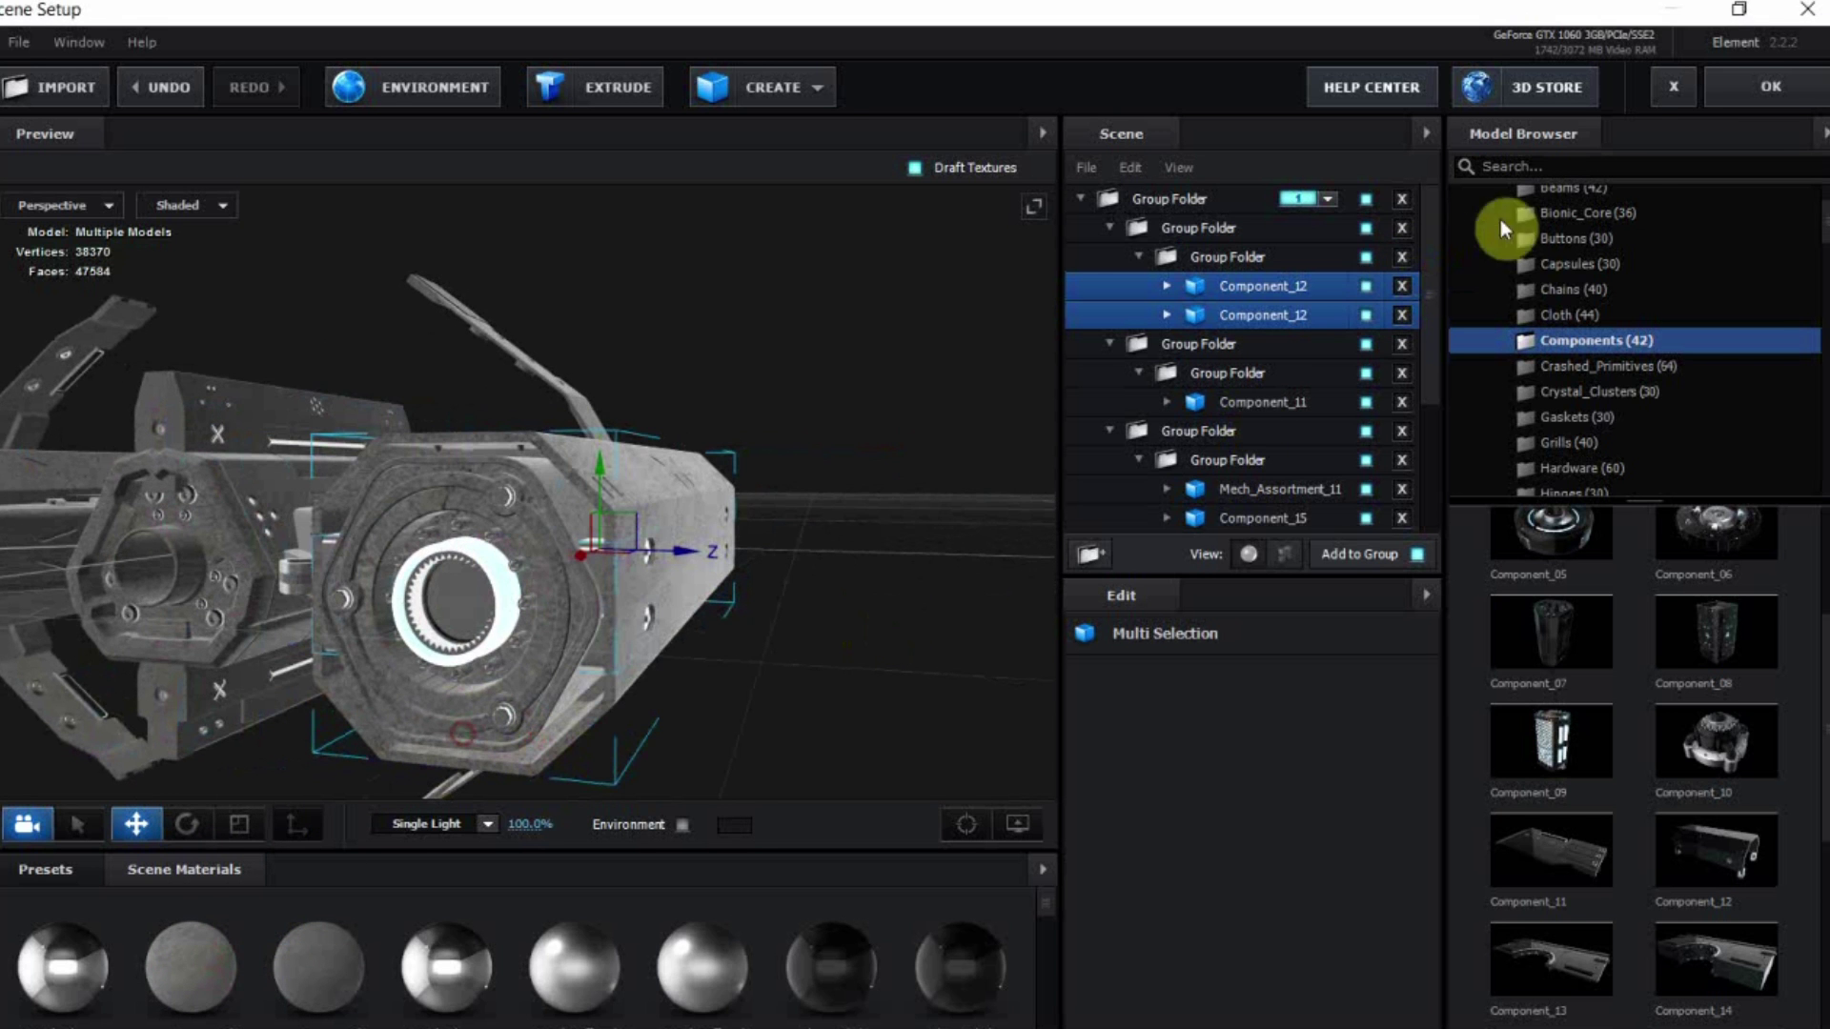
# Accept the scene, orbit the composition camera in After Effects to inspect the ship, and reopen Scene Setup
pyautogui.click(1763, 106)
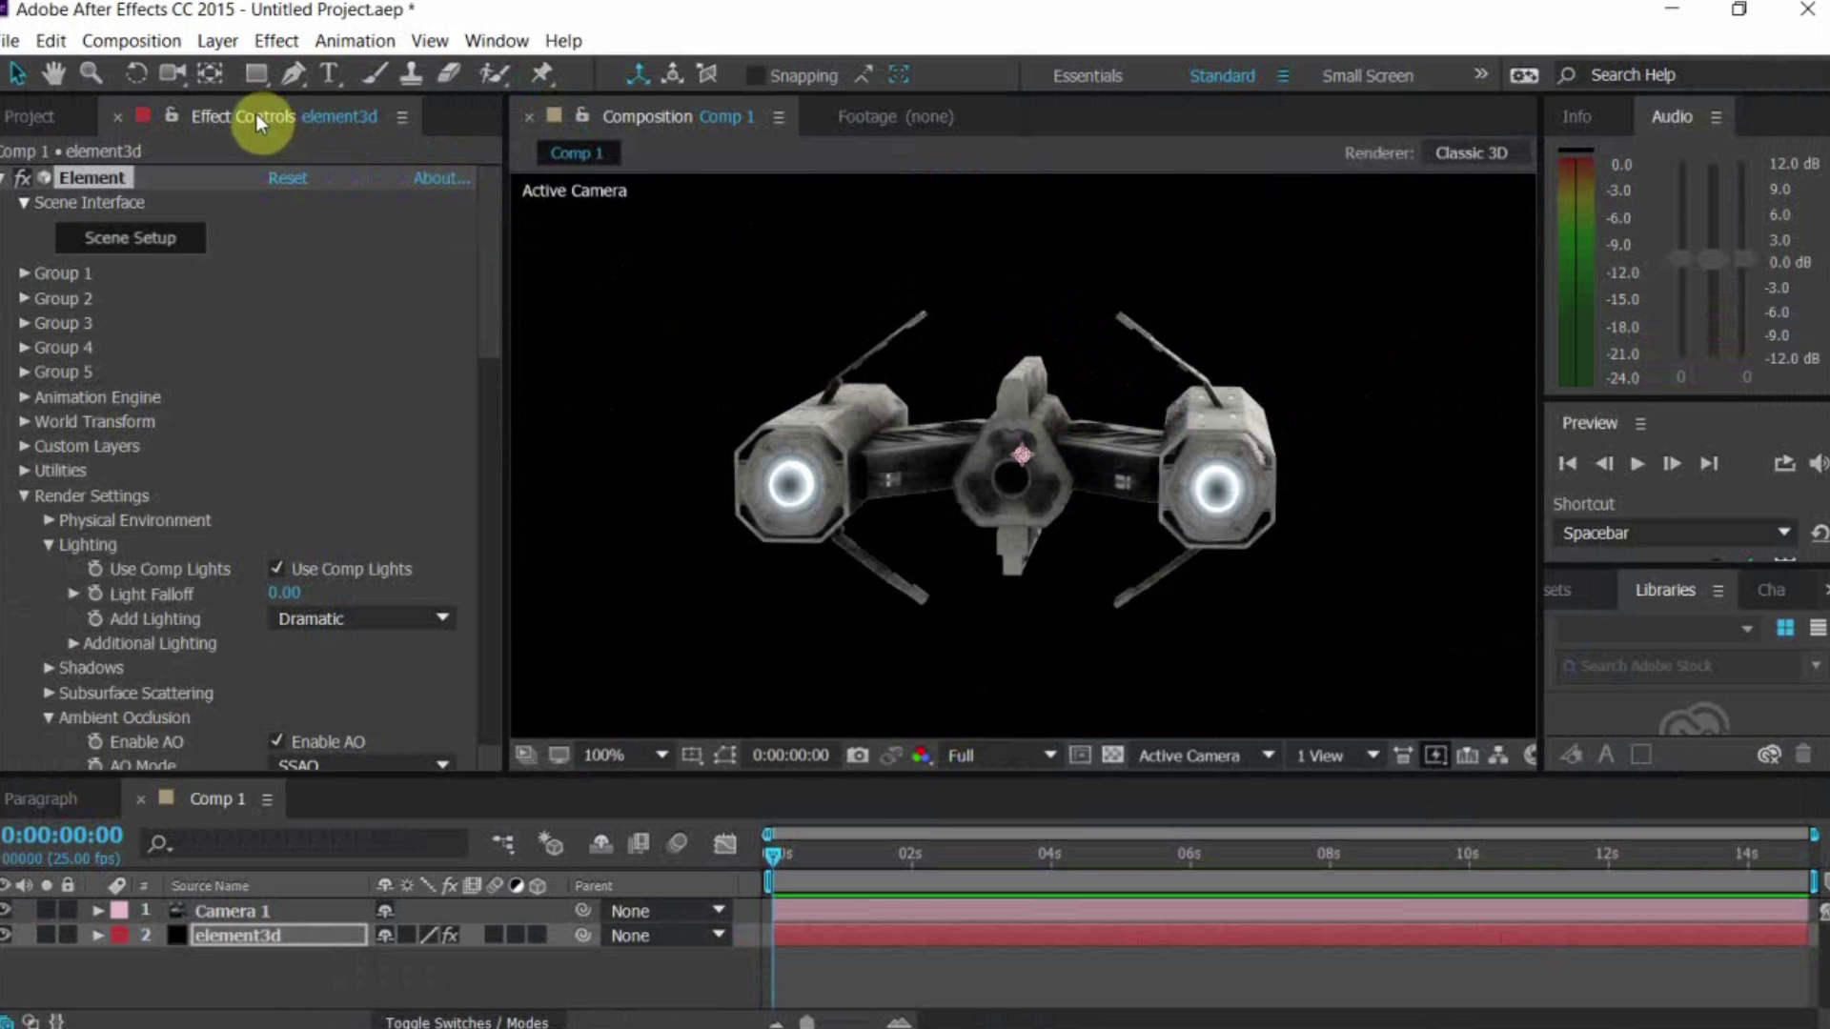
pyautogui.click(173, 73)
pyautogui.moveTo(1116, 377); pyautogui.dragTo(1163, 448)
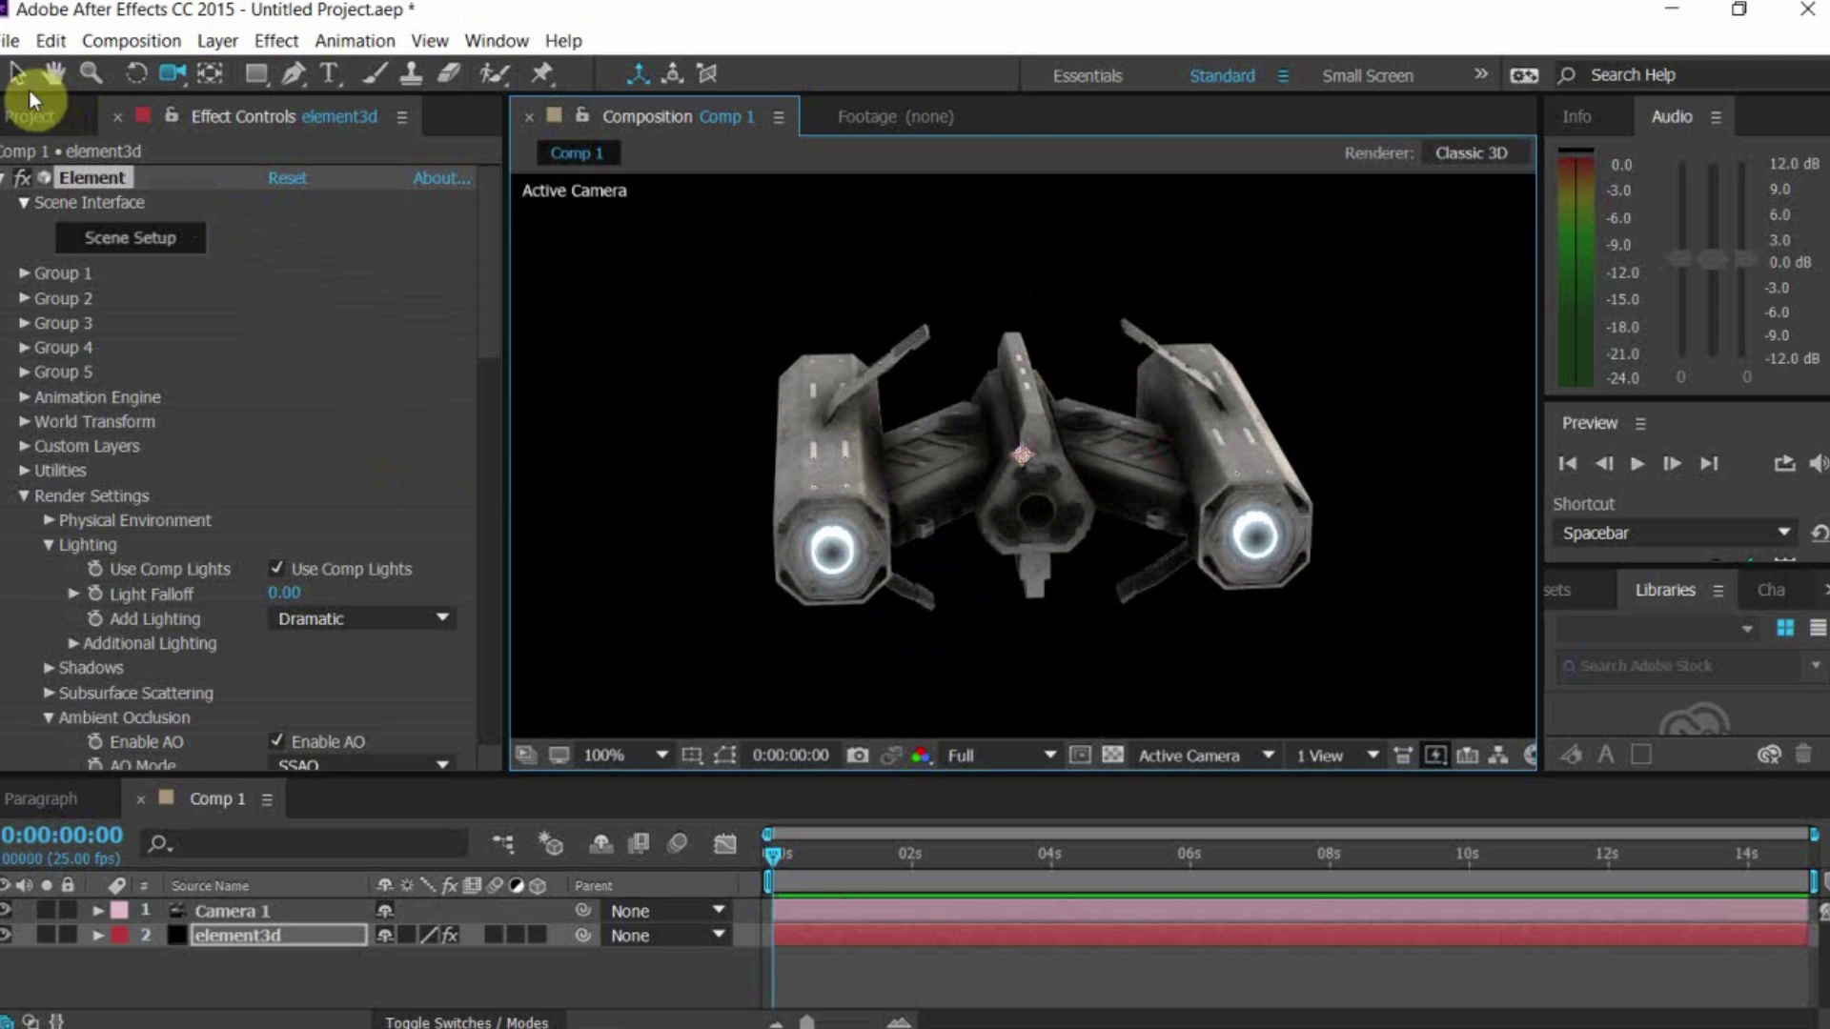
pyautogui.click(19, 75)
pyautogui.click(116, 244)
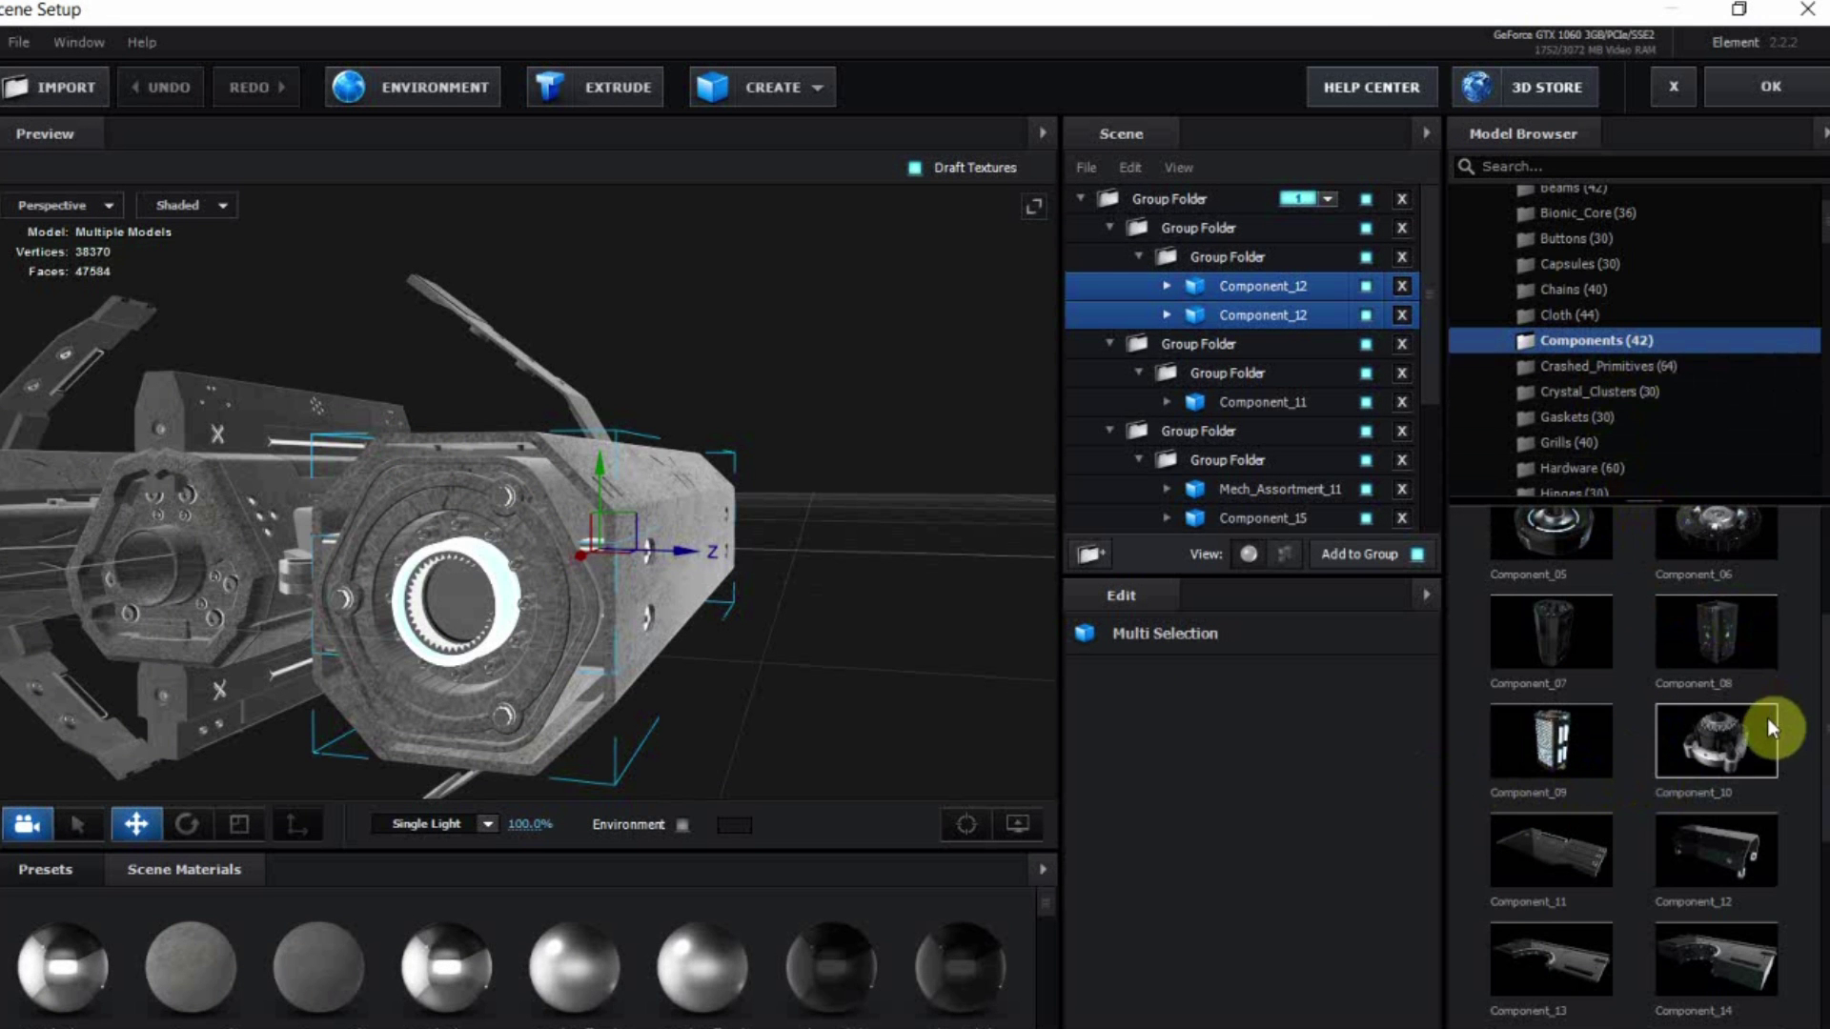
# Add Component_10 from the Components models and place it in the nested group folder holding the Component_12 shells
pyautogui.click(1733, 747)
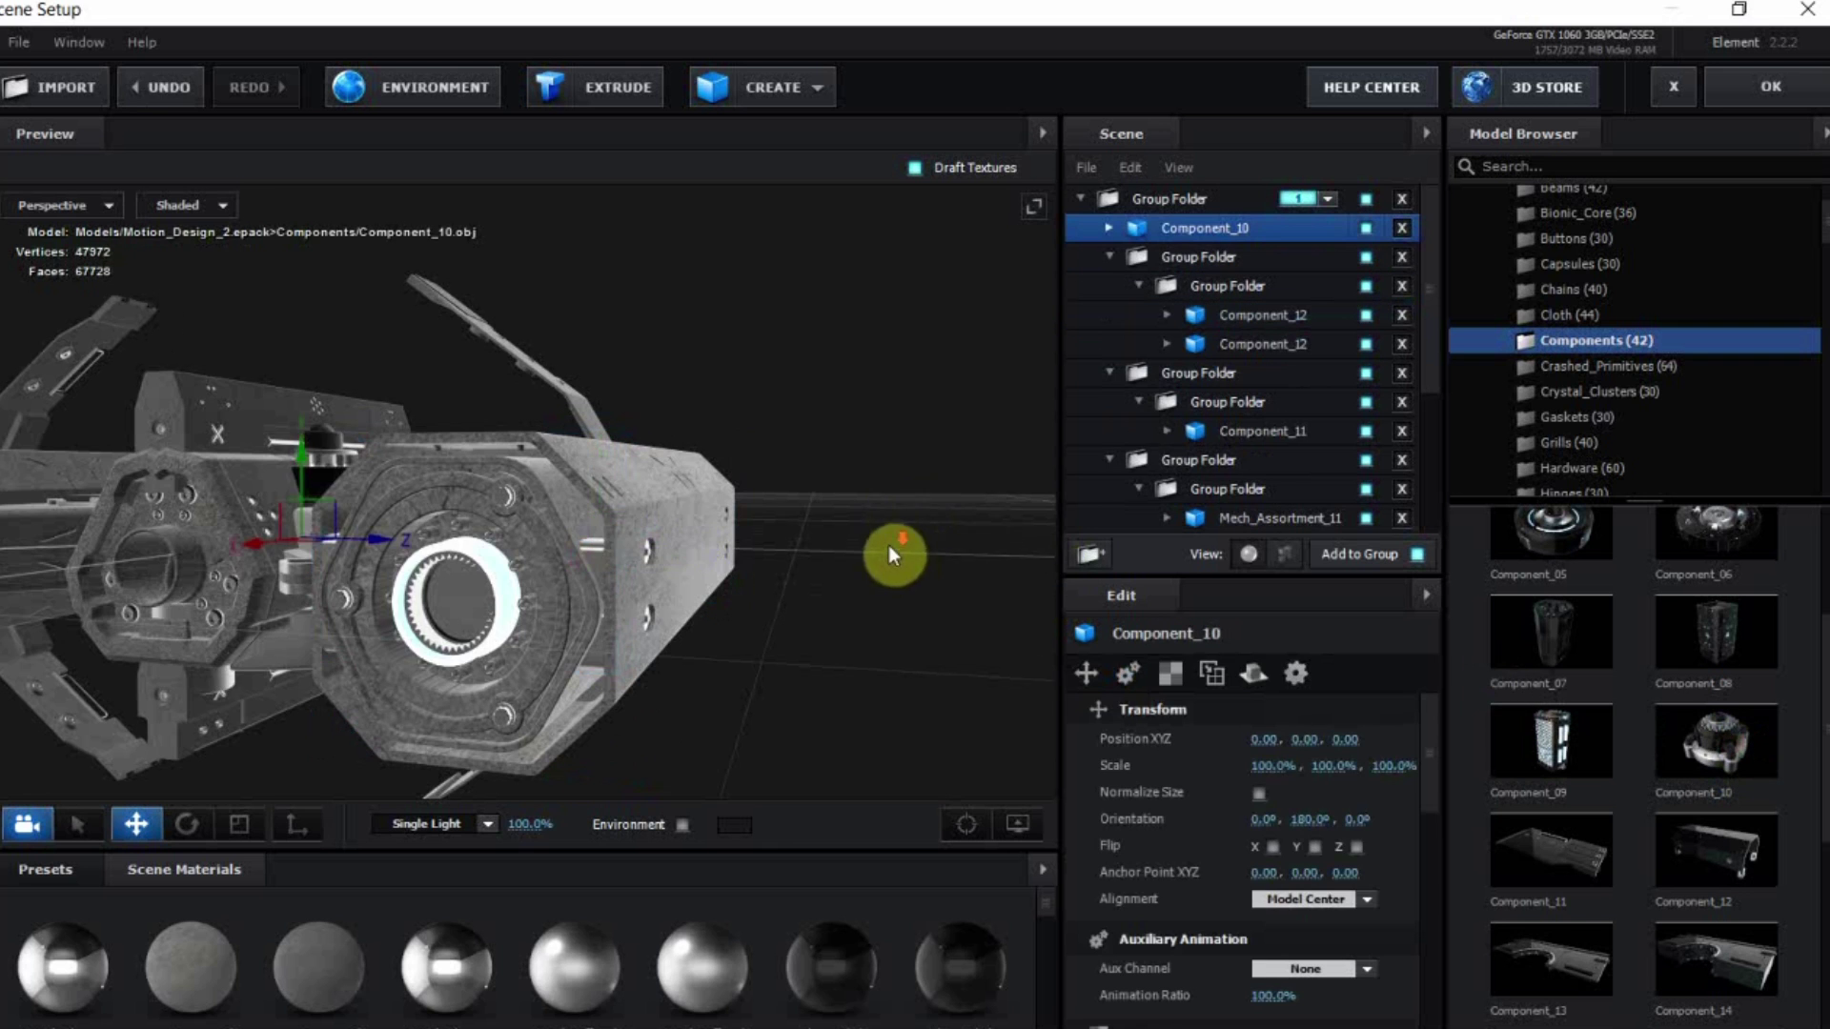
pyautogui.scroll(-3, 888, 545)
pyautogui.moveTo(860, 566); pyautogui.dragTo(437, 501)
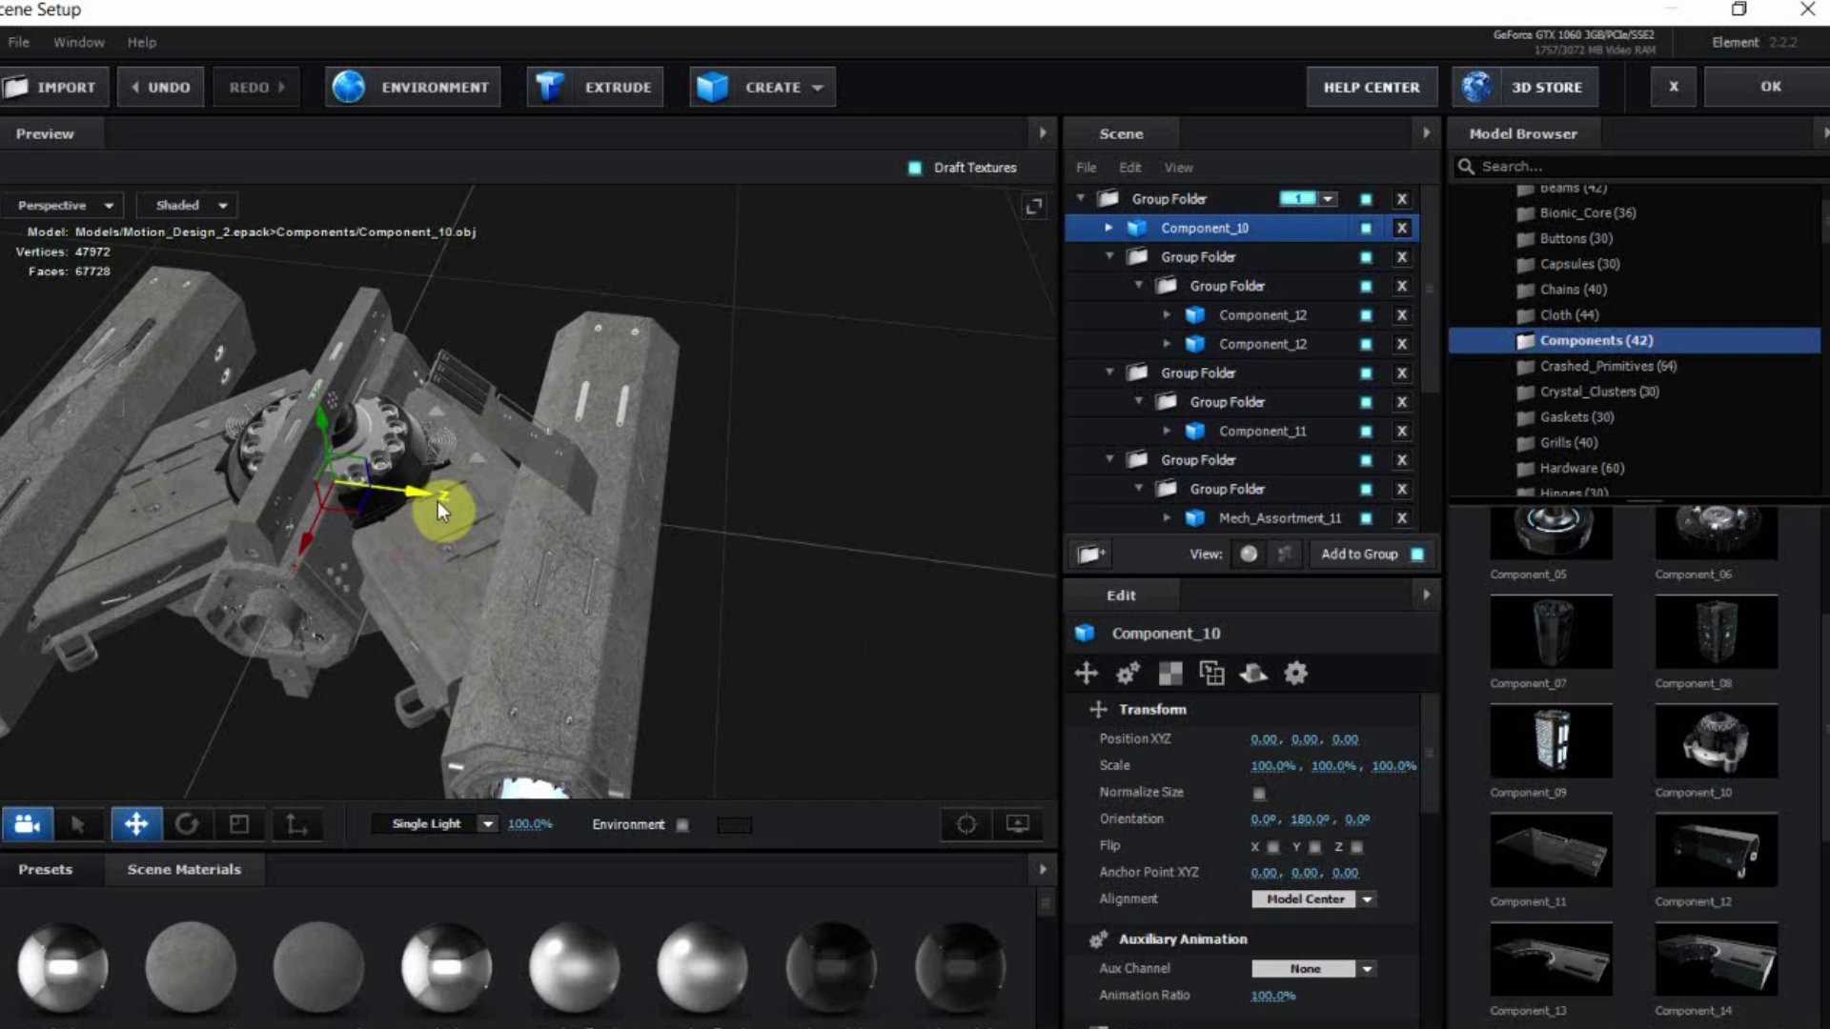
pyautogui.click(1106, 228)
pyautogui.moveTo(1167, 231); pyautogui.dragTo(1211, 286)
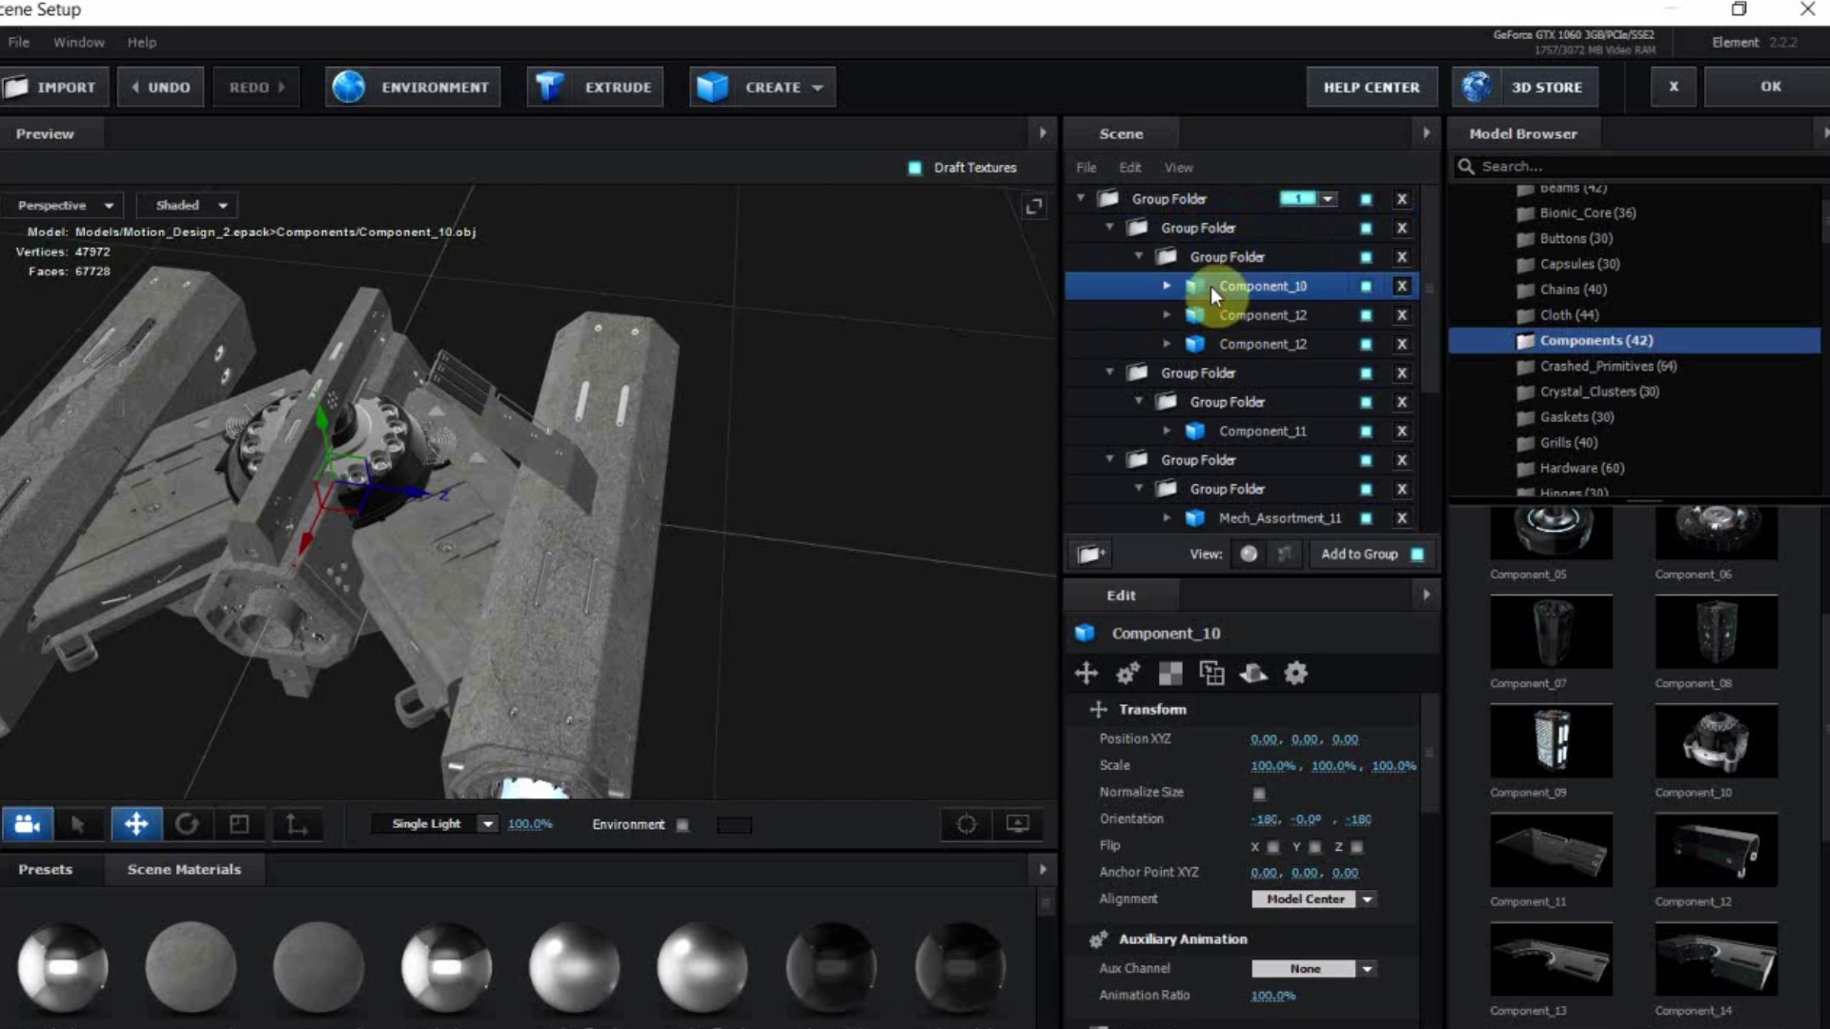
# Move Component_10 onto the engine pod at about -0.41, 0.10, 0.69 and set its scale to 30%
pyautogui.moveTo(402, 492); pyautogui.dragTo(778, 488)
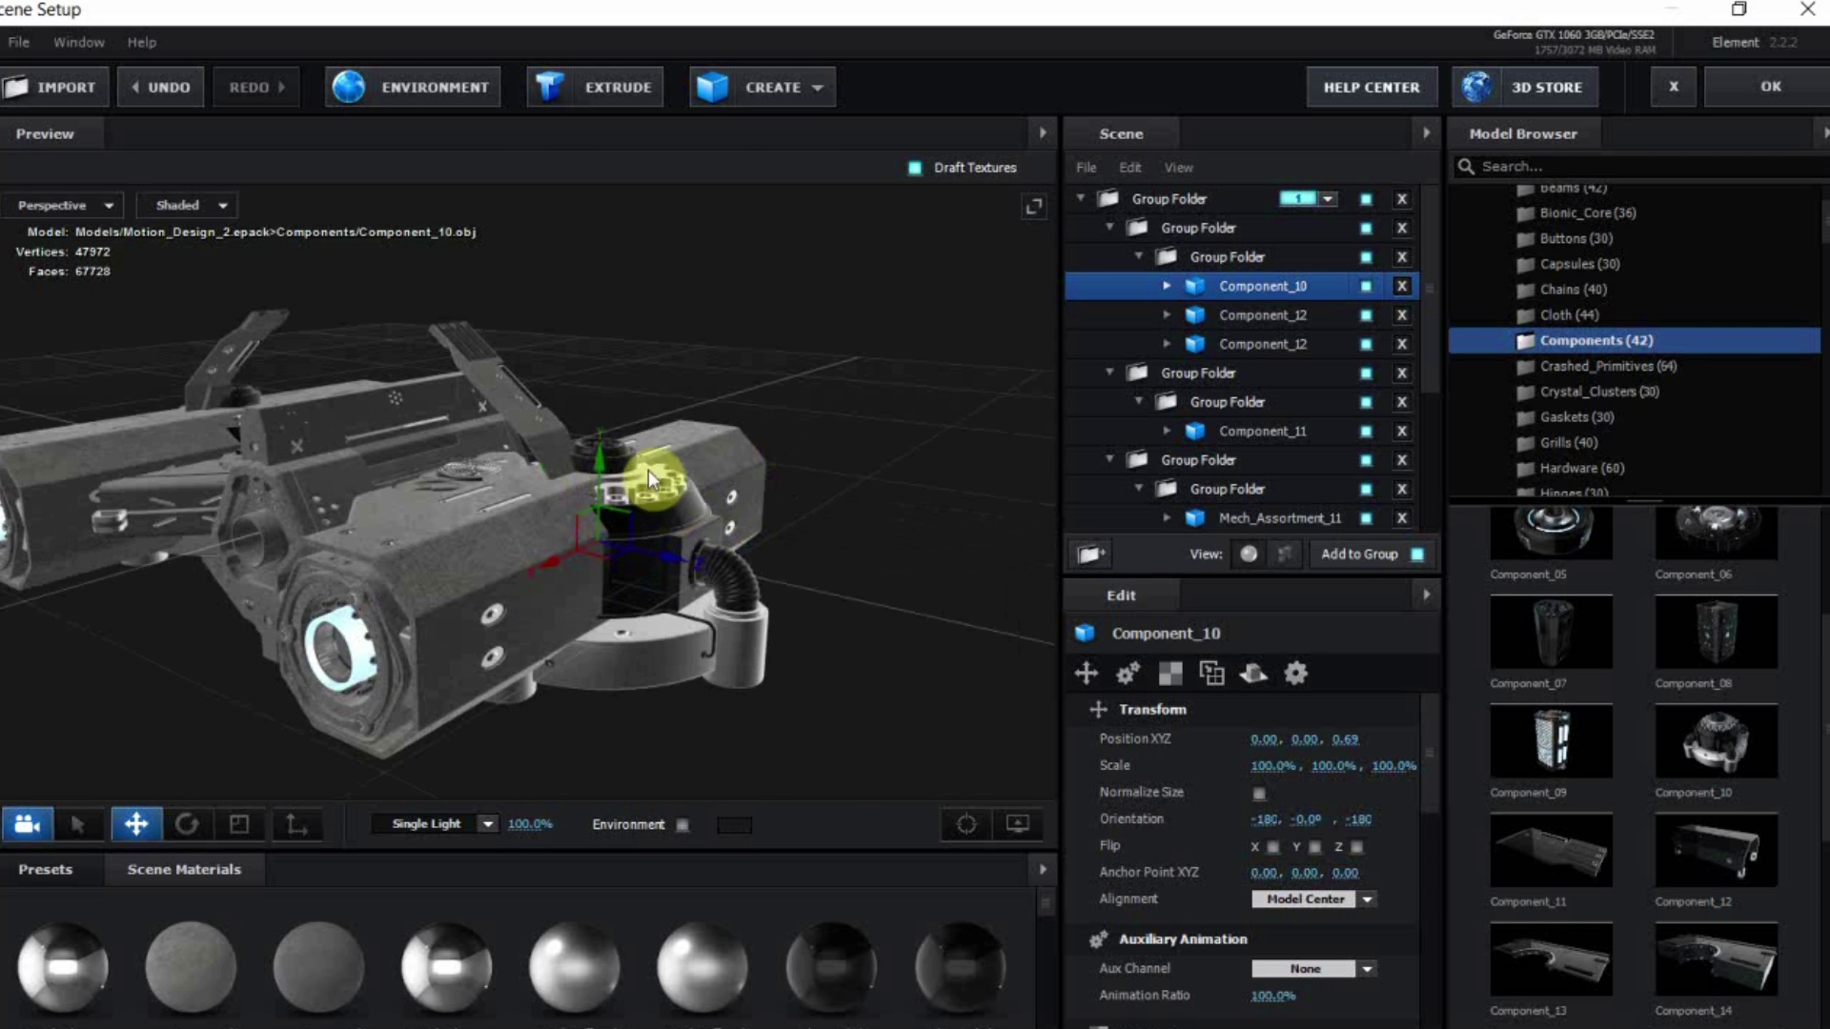
pyautogui.moveTo(648, 471); pyautogui.dragTo(709, 523)
pyautogui.moveTo(521, 586); pyautogui.dragTo(718, 425)
pyautogui.moveTo(664, 506); pyautogui.dragTo(659, 507)
pyautogui.click(1262, 766)
pyautogui.write('30')
pyautogui.press('Return')
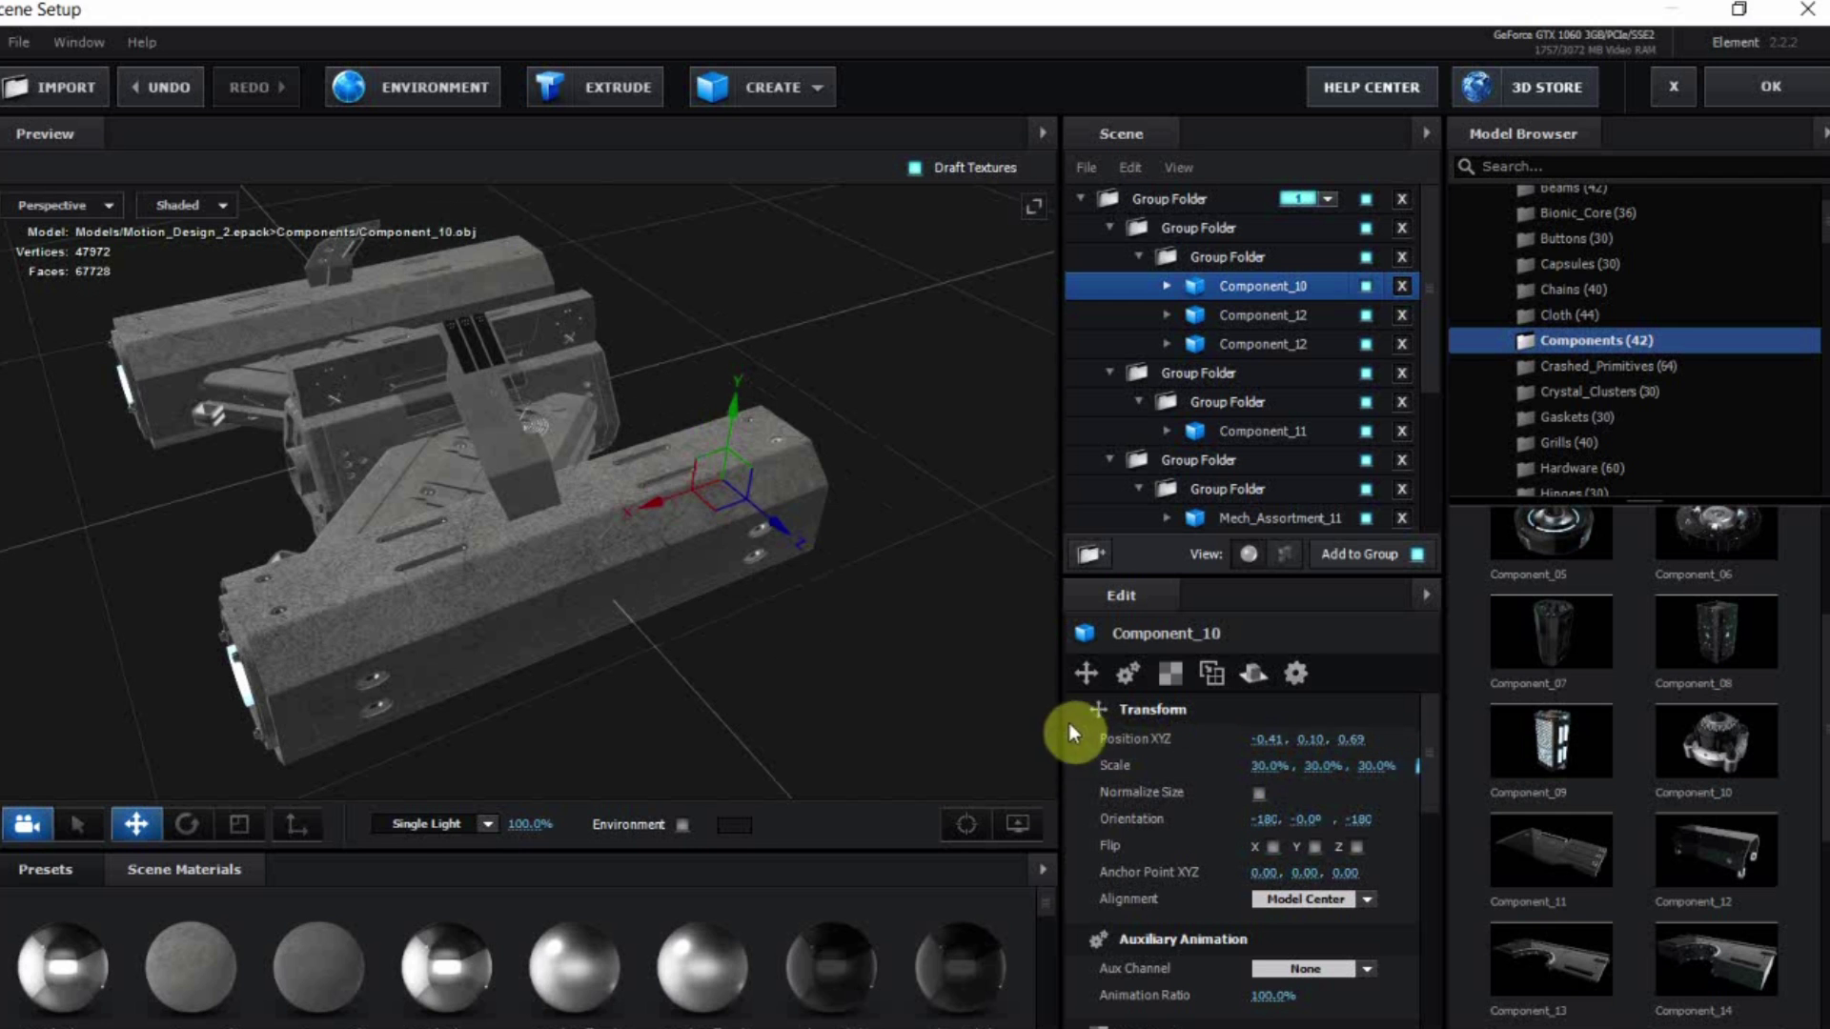
# Seat Component_10 on top of the engine pod at about -0.45, 0.20, 0.65
pyautogui.moveTo(740, 392); pyautogui.dragTo(743, 364)
pyautogui.click(966, 823)
pyautogui.moveTo(776, 636); pyautogui.dragTo(941, 660)
pyautogui.moveTo(603, 486); pyautogui.dragTo(505, 452)
pyautogui.moveTo(621, 595); pyautogui.dragTo(419, 542)
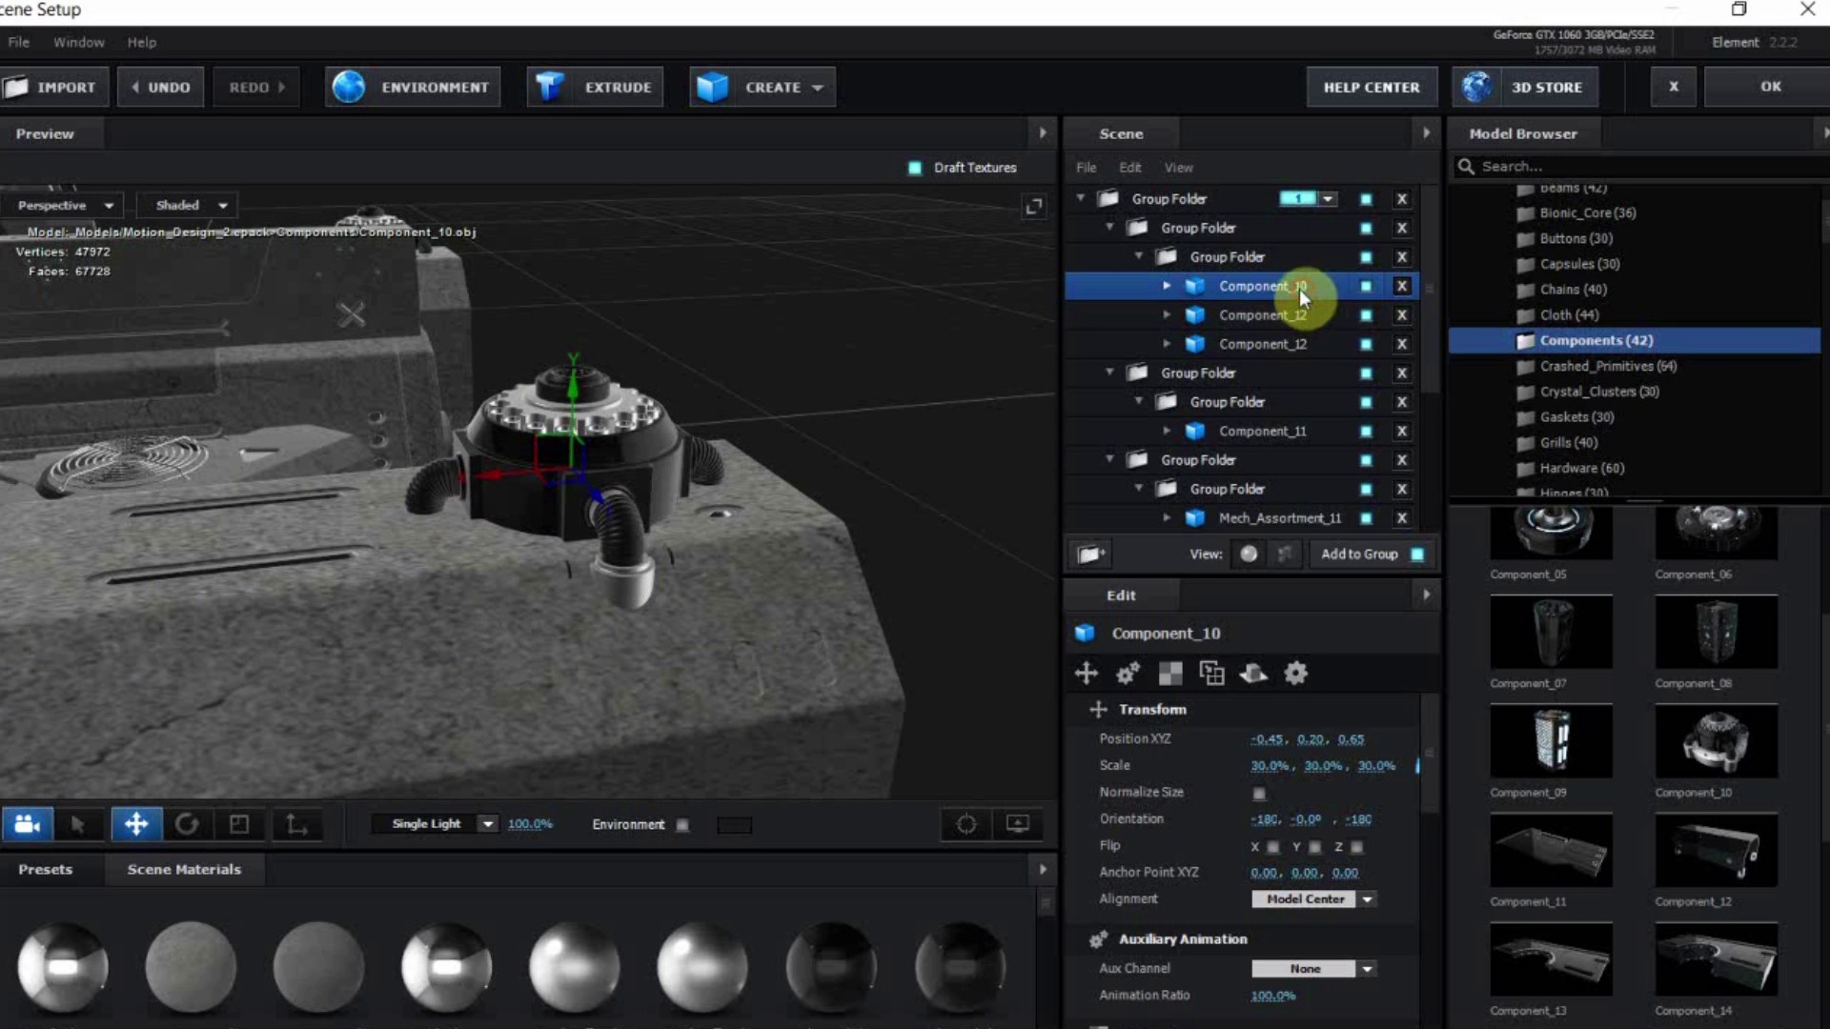
# Duplicate Component_10 and move the copy to the glowing-ring end of the engine pod at X about 0.58
pyautogui.scroll(-5, 807, 482)
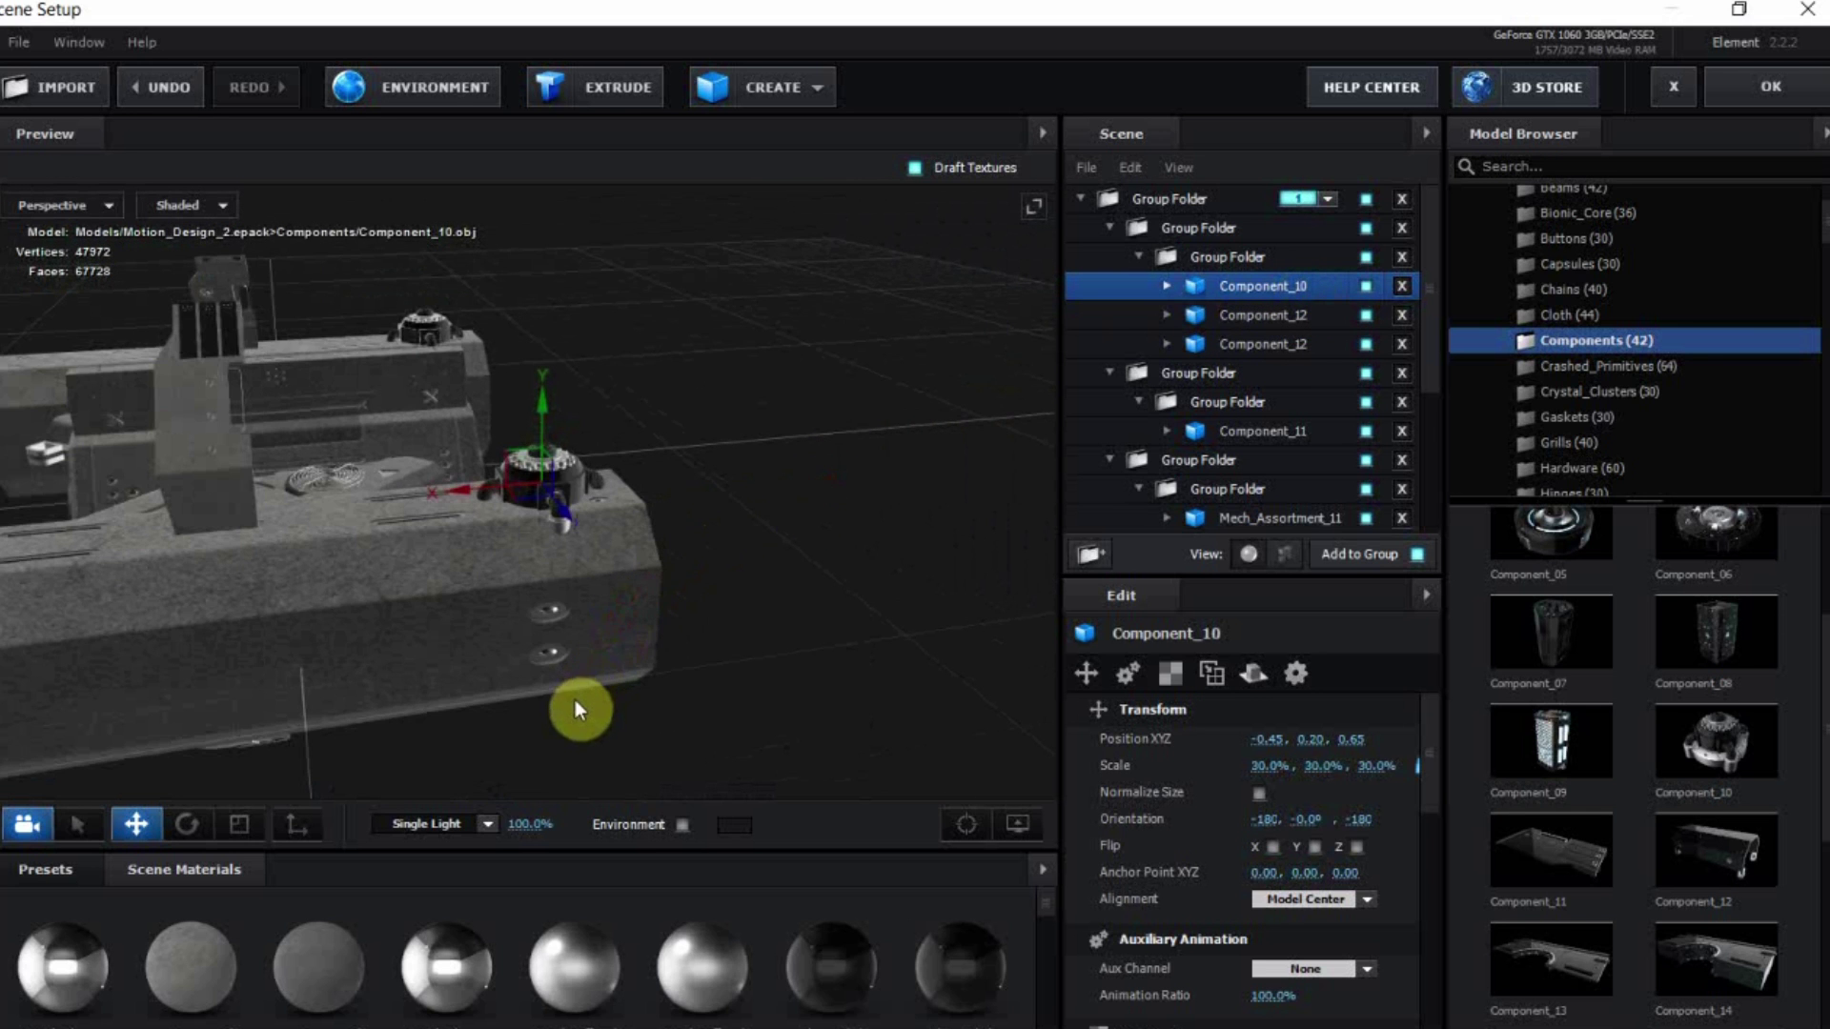
pyautogui.moveTo(574, 700); pyautogui.dragTo(665, 593)
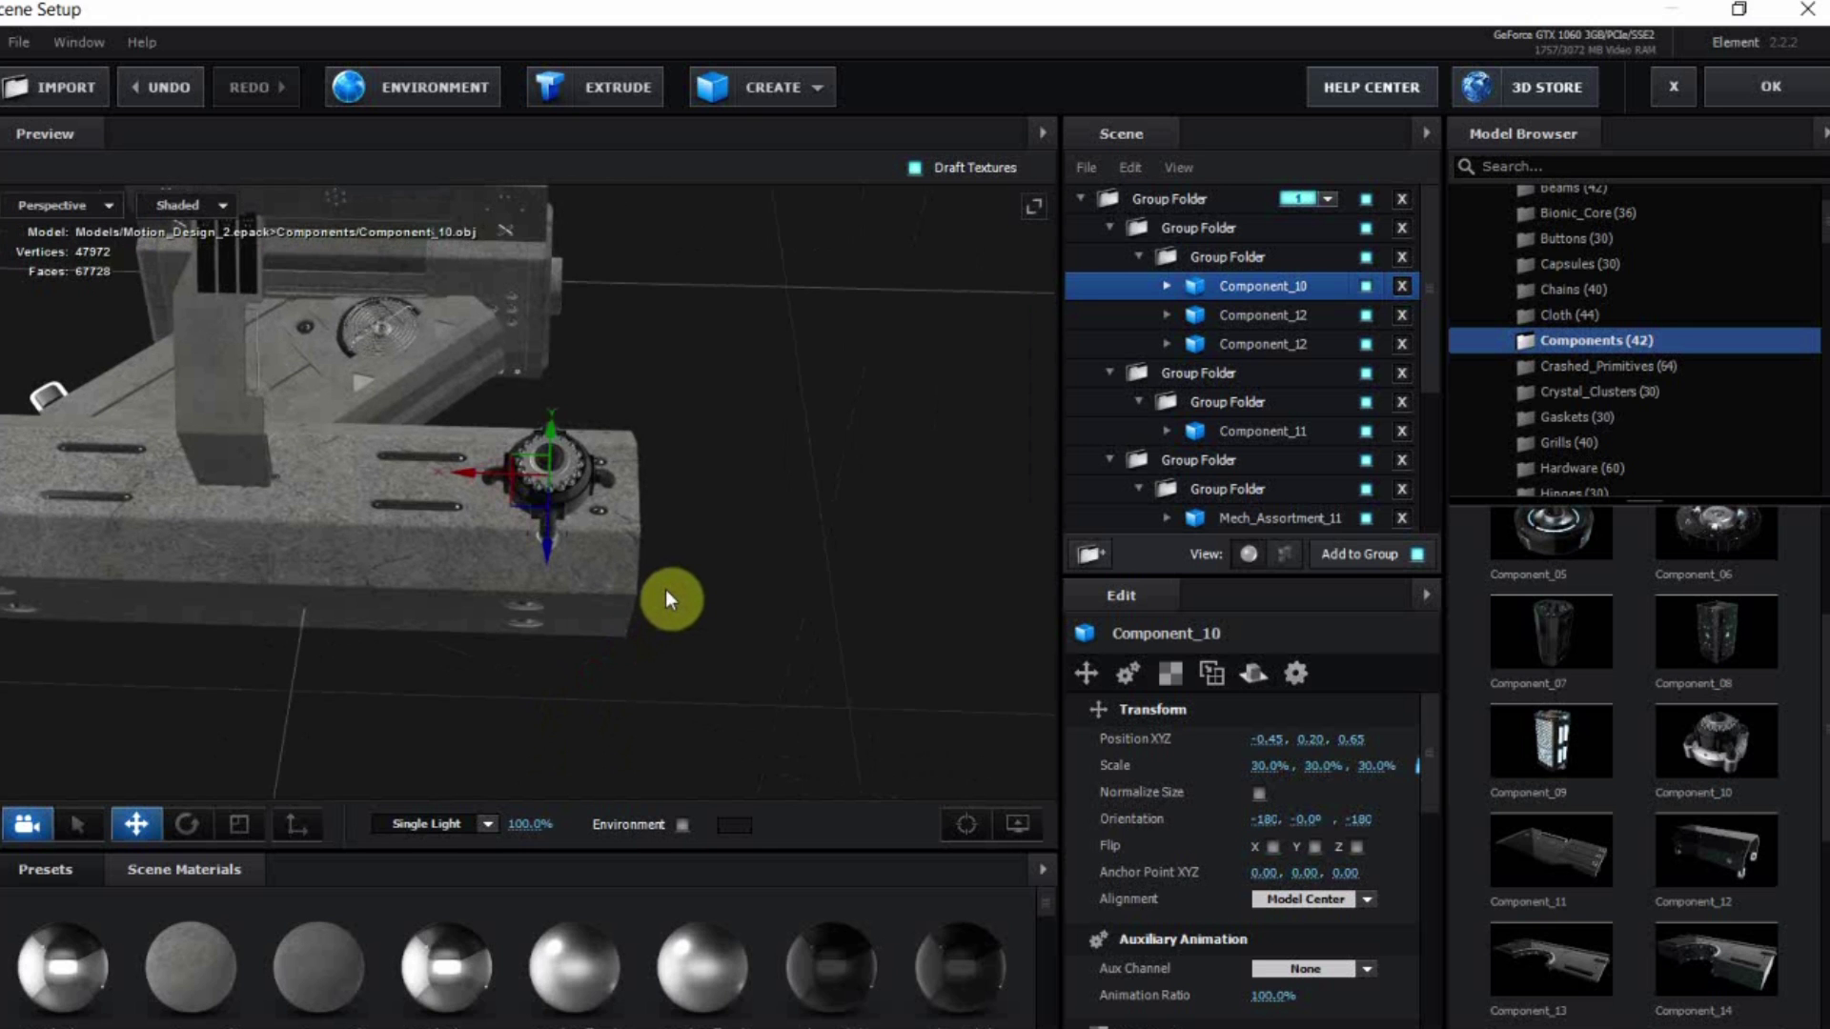
pyautogui.hotkey('ctrl', 'd')
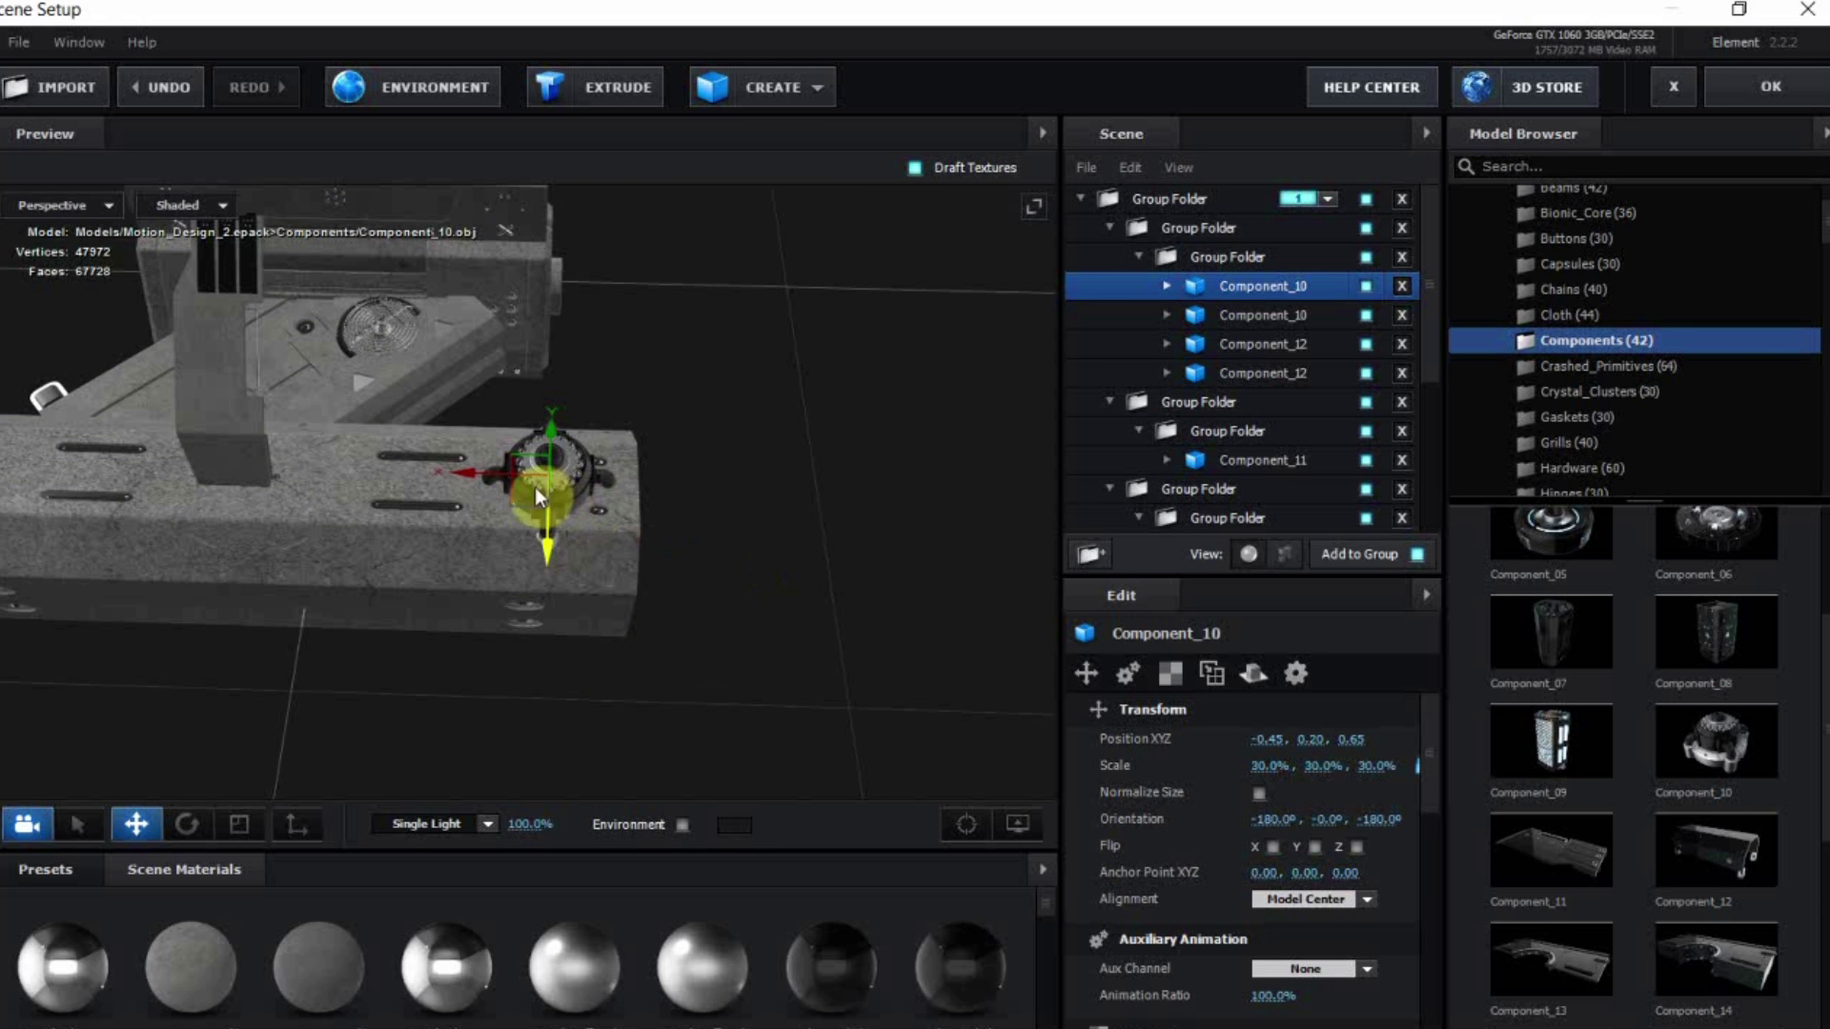
pyautogui.moveTo(495, 478); pyautogui.dragTo(29, 455)
pyautogui.moveTo(282, 530); pyautogui.dragTo(582, 654)
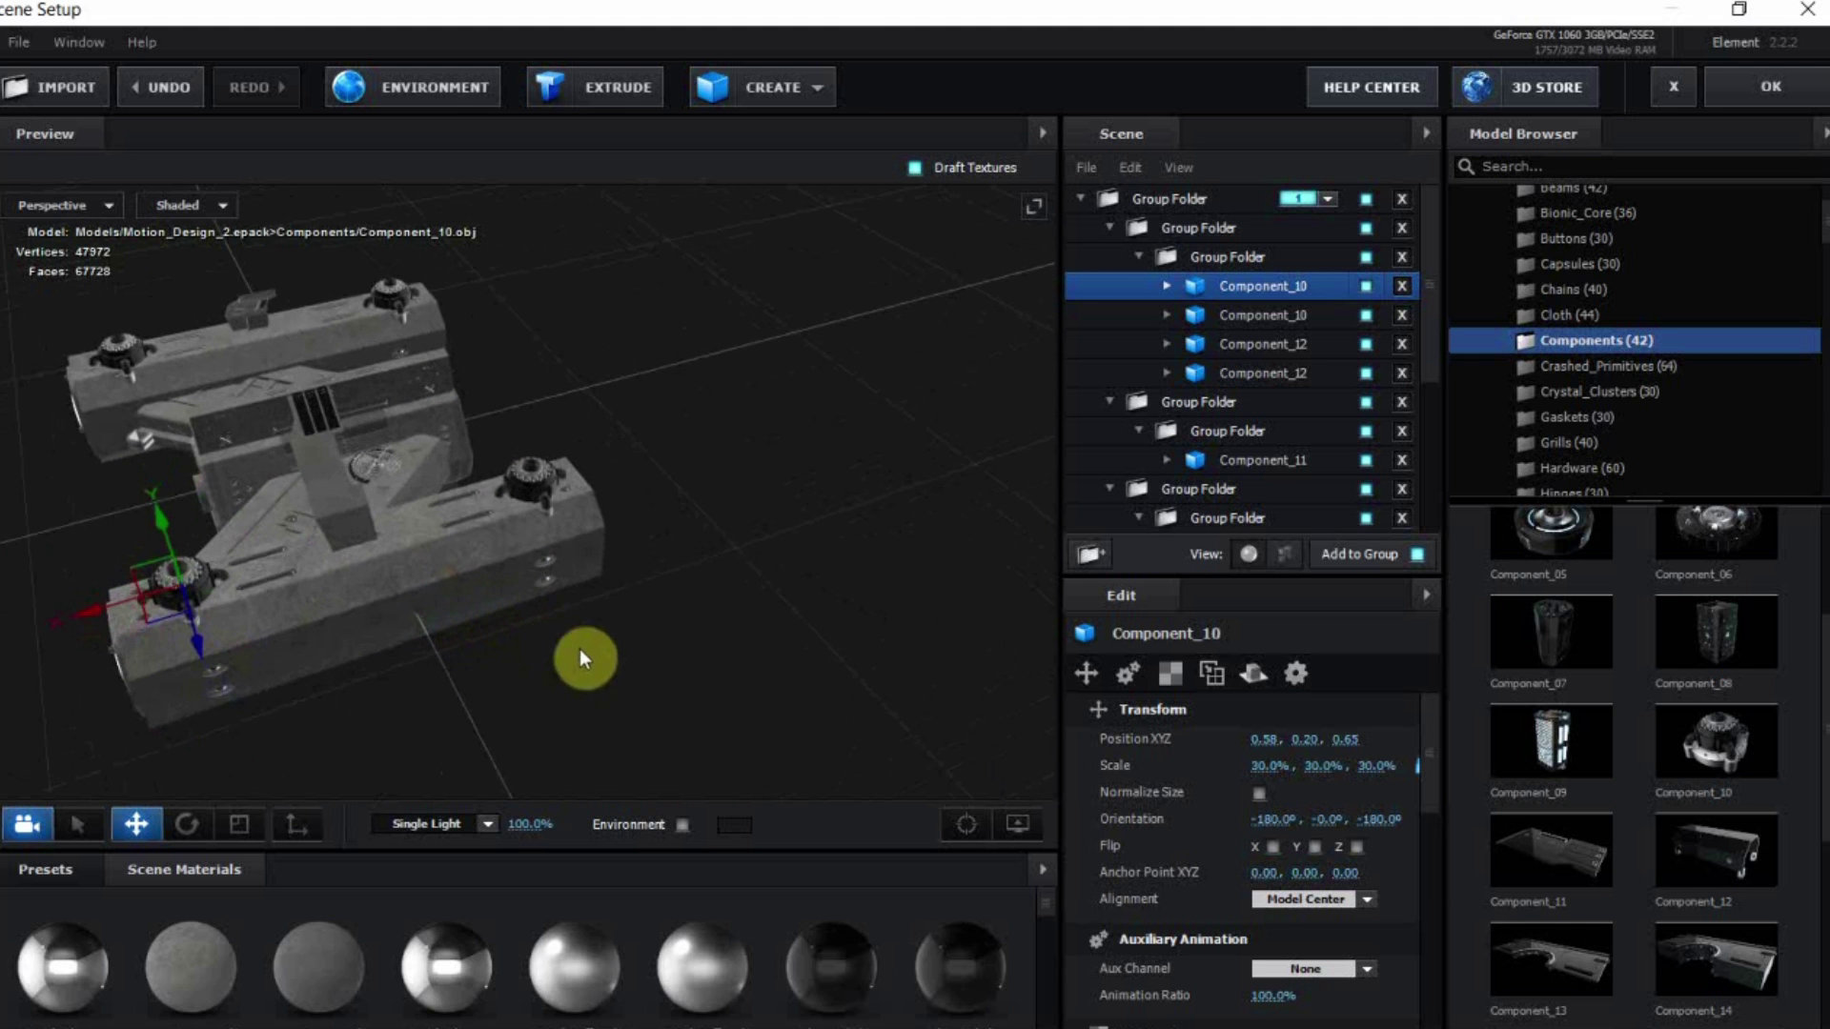
# Apply grey scene materials to the surfaces of the Component_10 model at the end opposite the glowing ring
pyautogui.scroll(5, 454, 625)
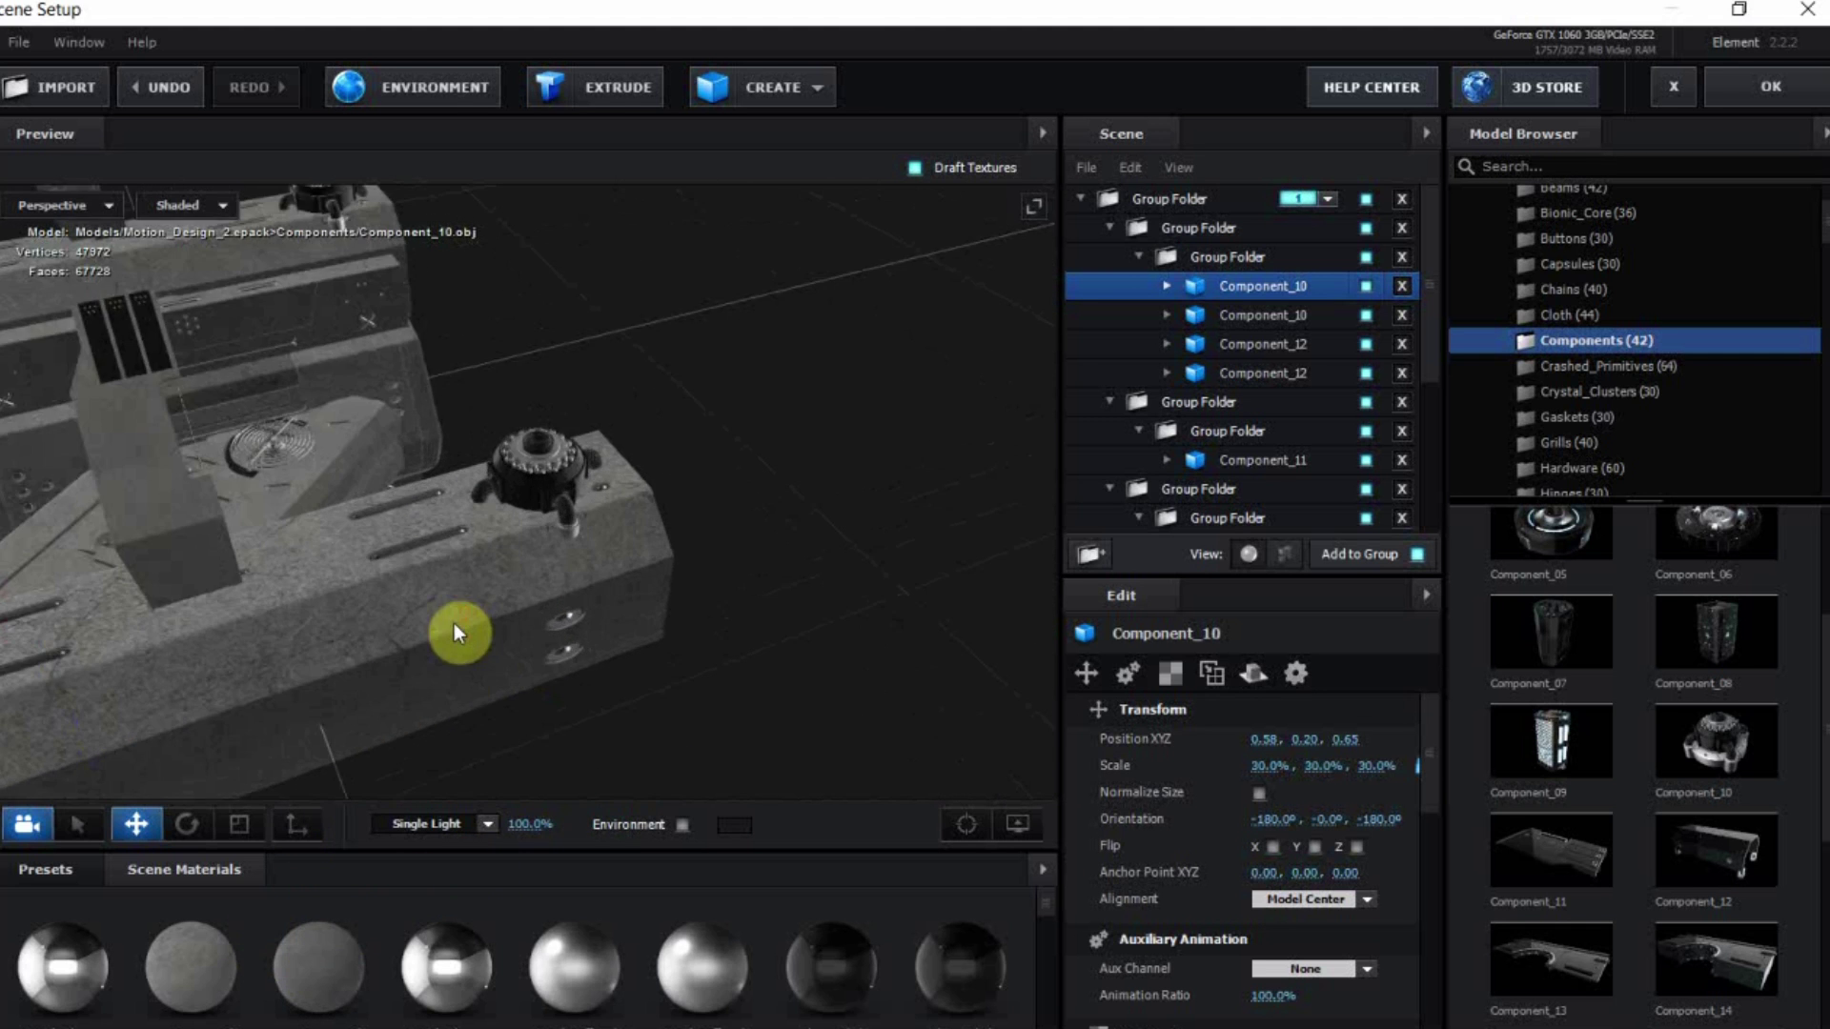
pyautogui.moveTo(194, 948); pyautogui.dragTo(542, 507)
pyautogui.moveTo(620, 573); pyautogui.dragTo(613, 587)
pyautogui.moveTo(318, 960); pyautogui.dragTo(998, 374)
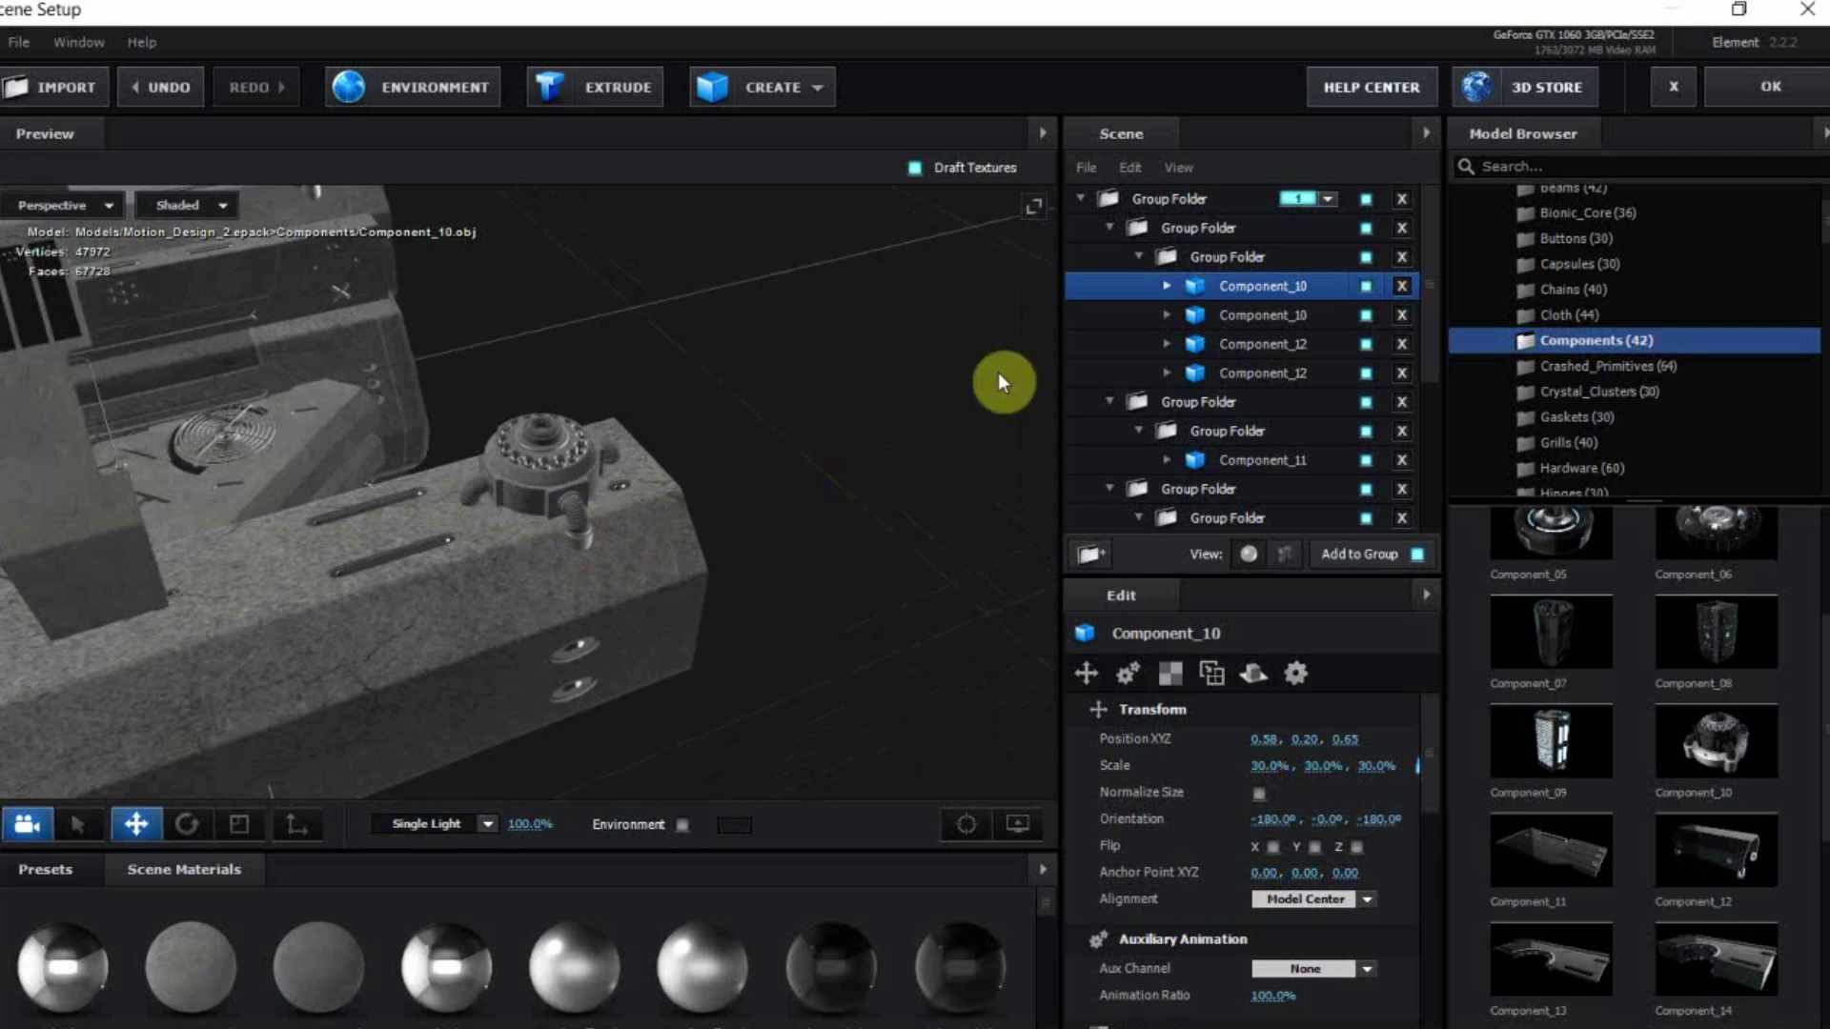
# Duplicate the two Component_10 models on top of the engine pod together
pyautogui.keyDown('ctrl'); pyautogui.click(1277, 317); pyautogui.keyUp('ctrl')
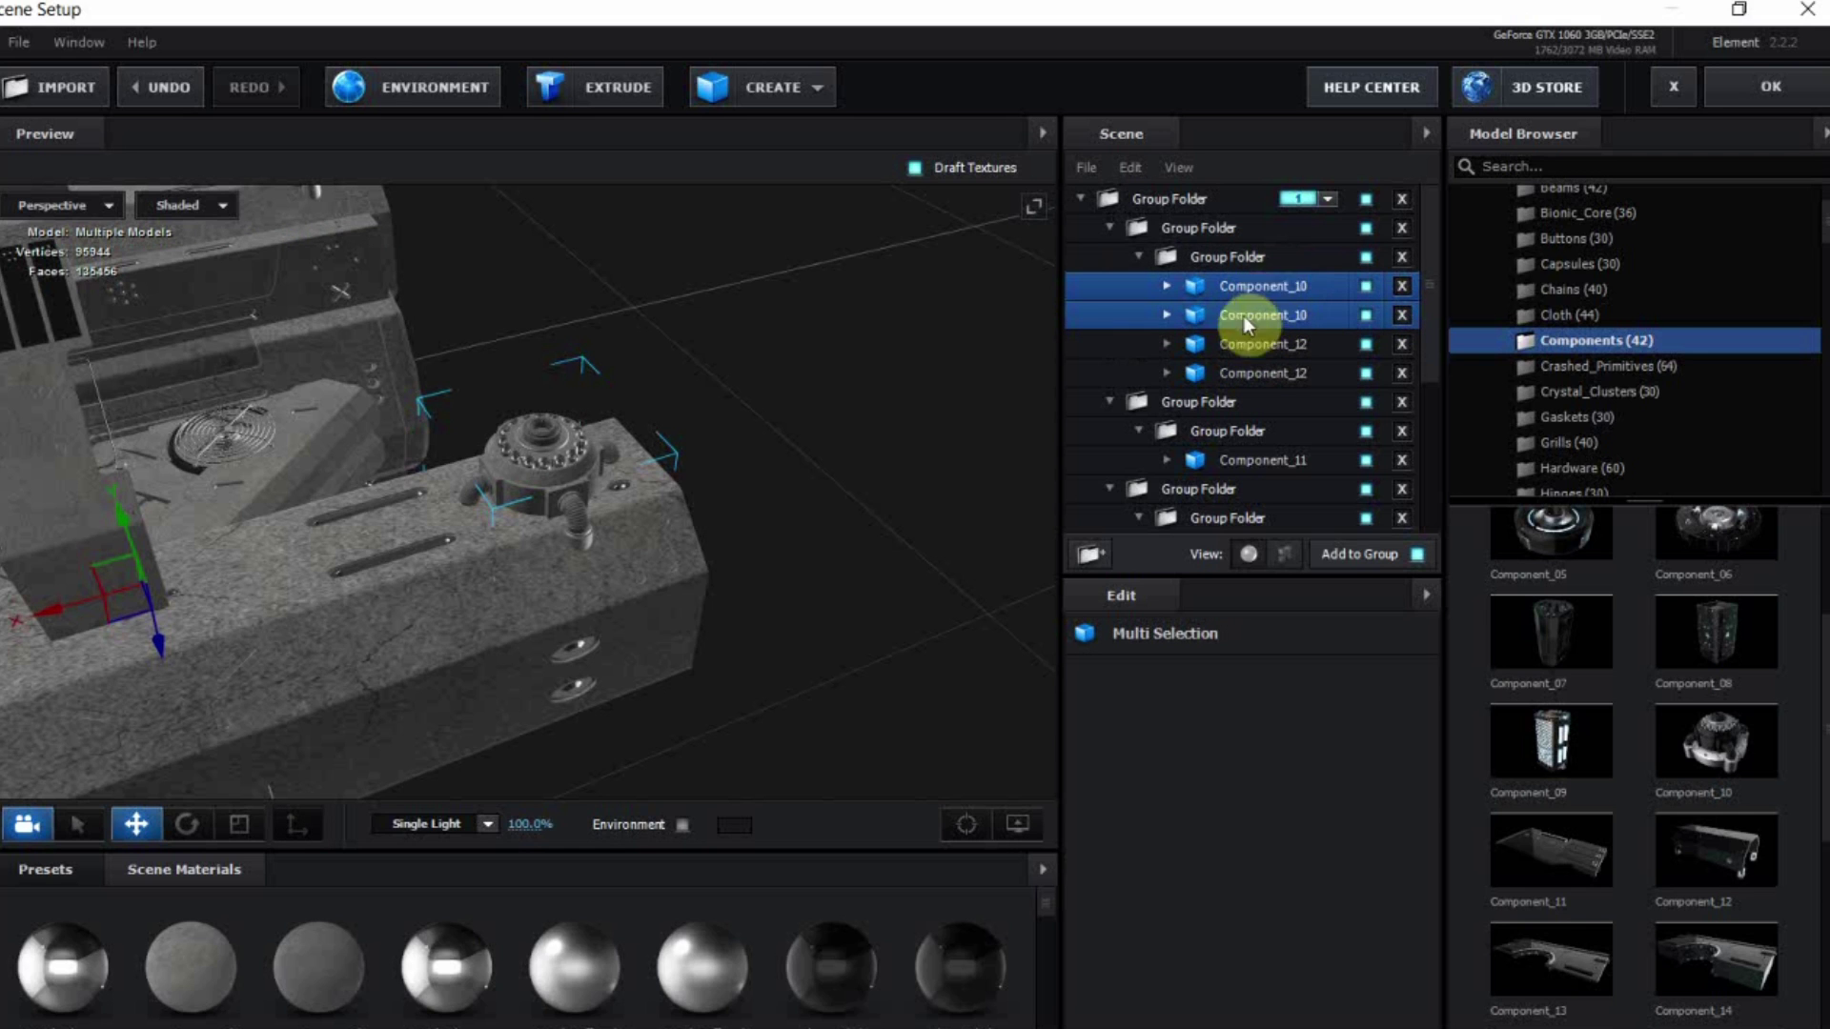
pyautogui.click(1257, 312)
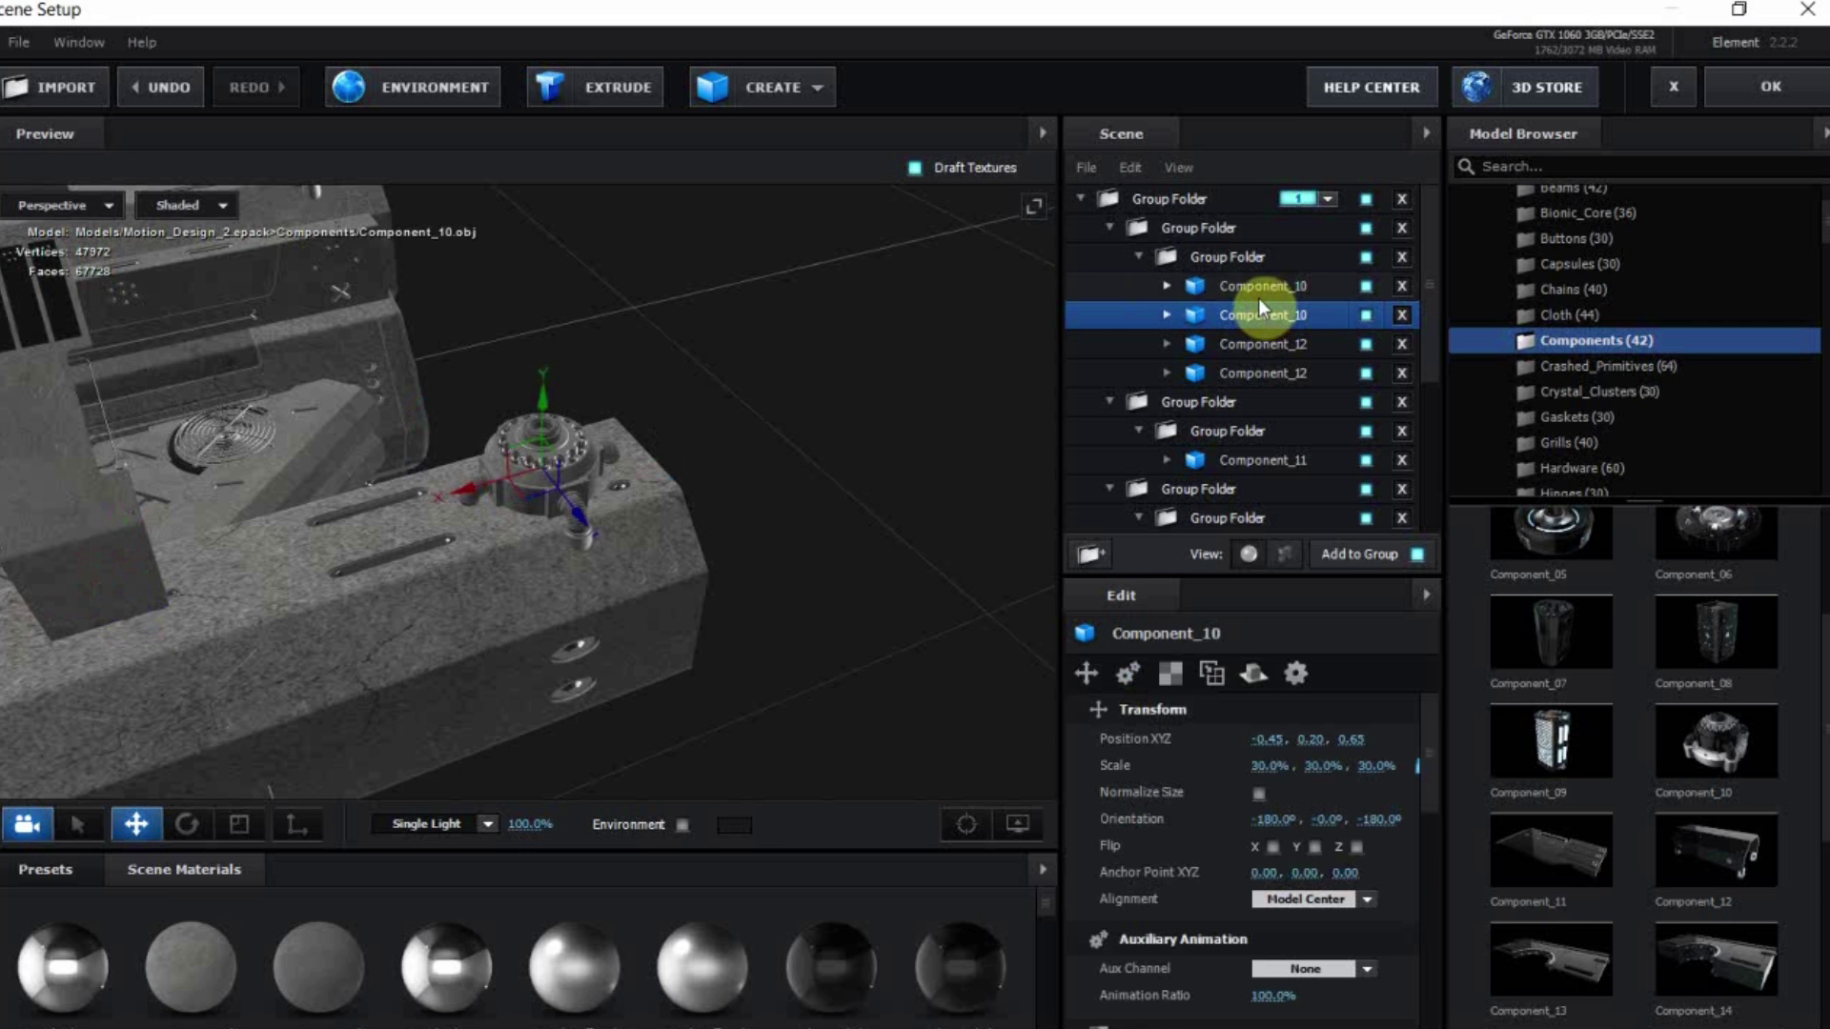
pyautogui.keyDown('ctrl'); pyautogui.click(1258, 289); pyautogui.keyUp('ctrl')
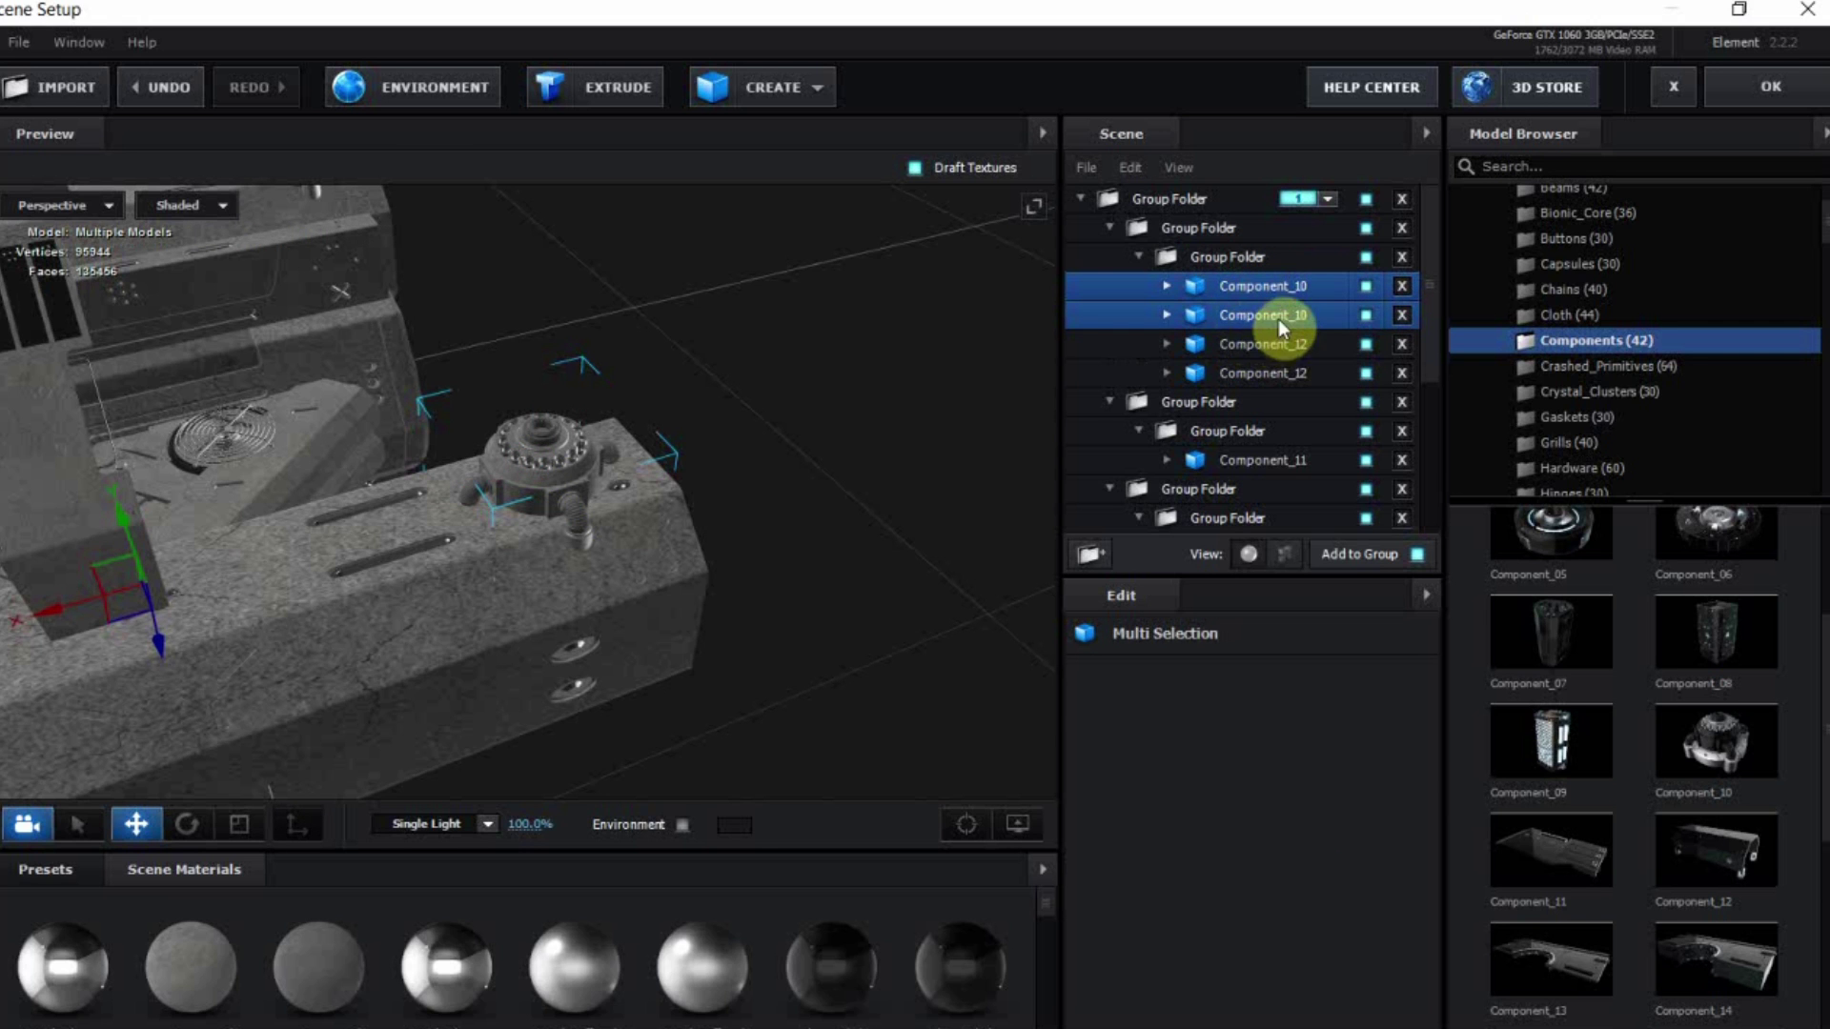
pyautogui.moveTo(908, 446); pyautogui.dragTo(816, 484, button='right')
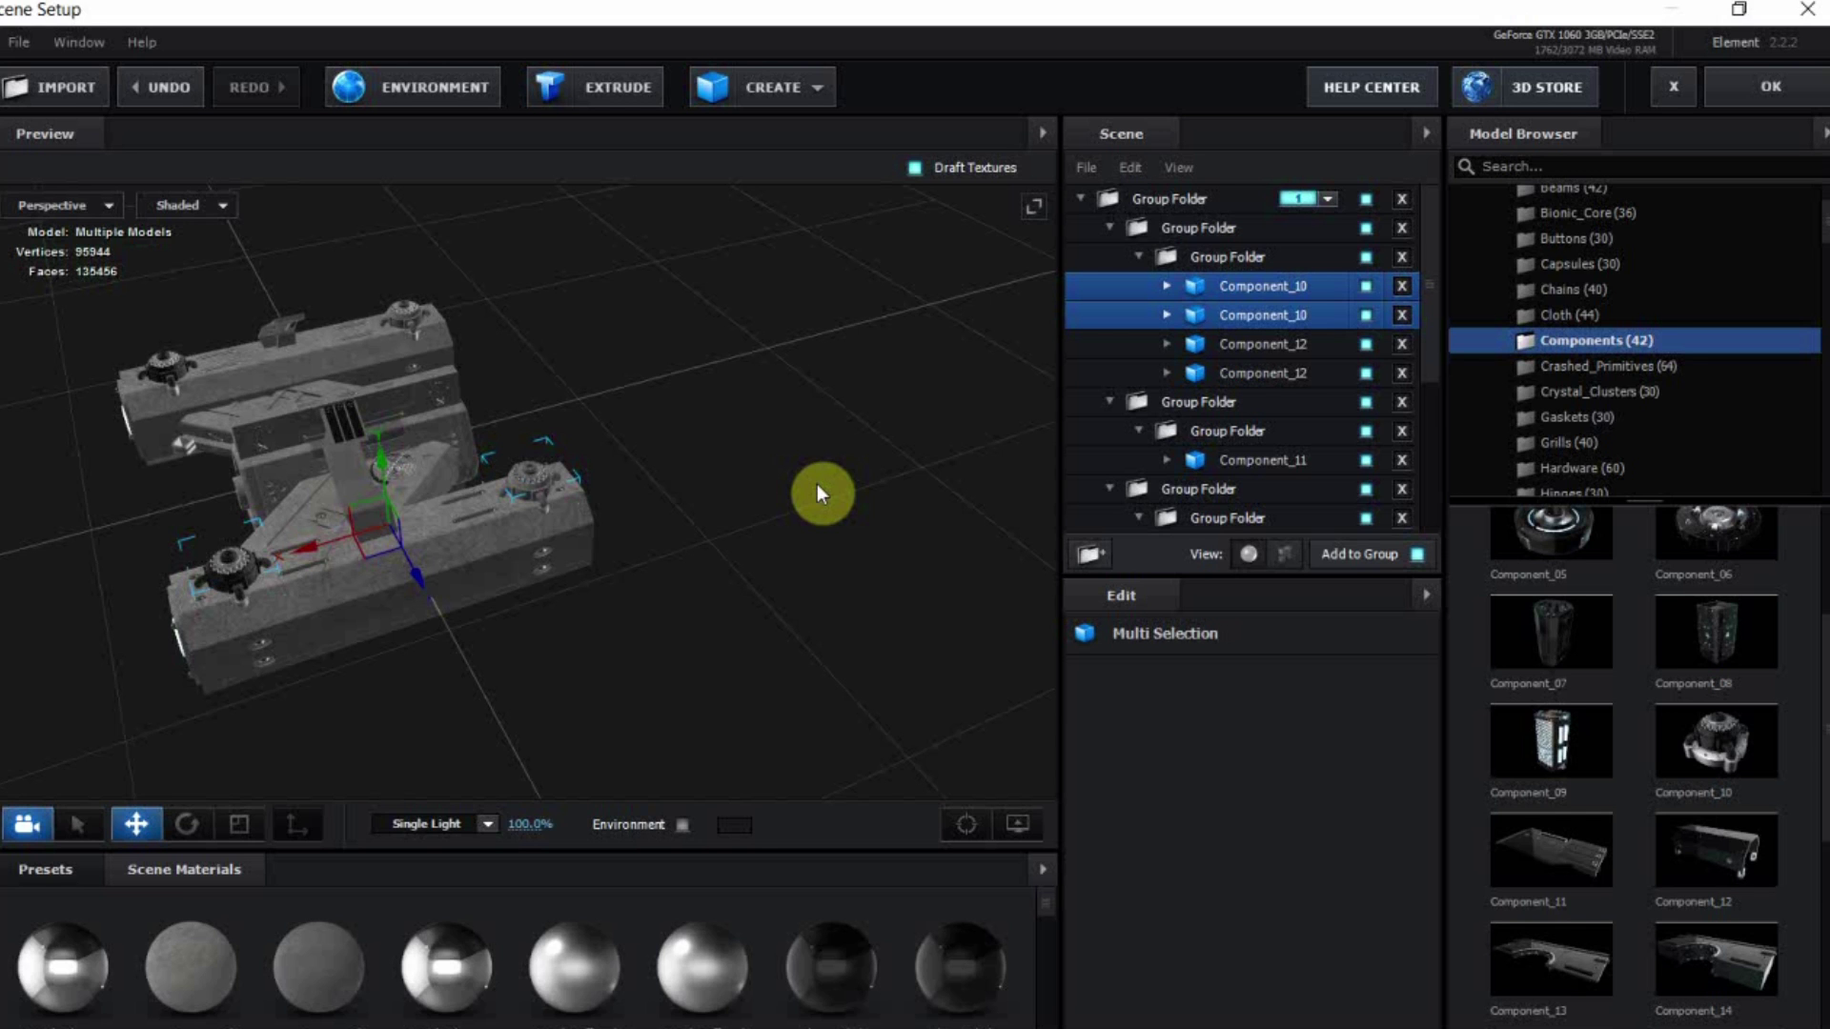
pyautogui.hotkey('ctrl', 'd')
pyautogui.moveTo(562, 565); pyautogui.dragTo(627, 532)
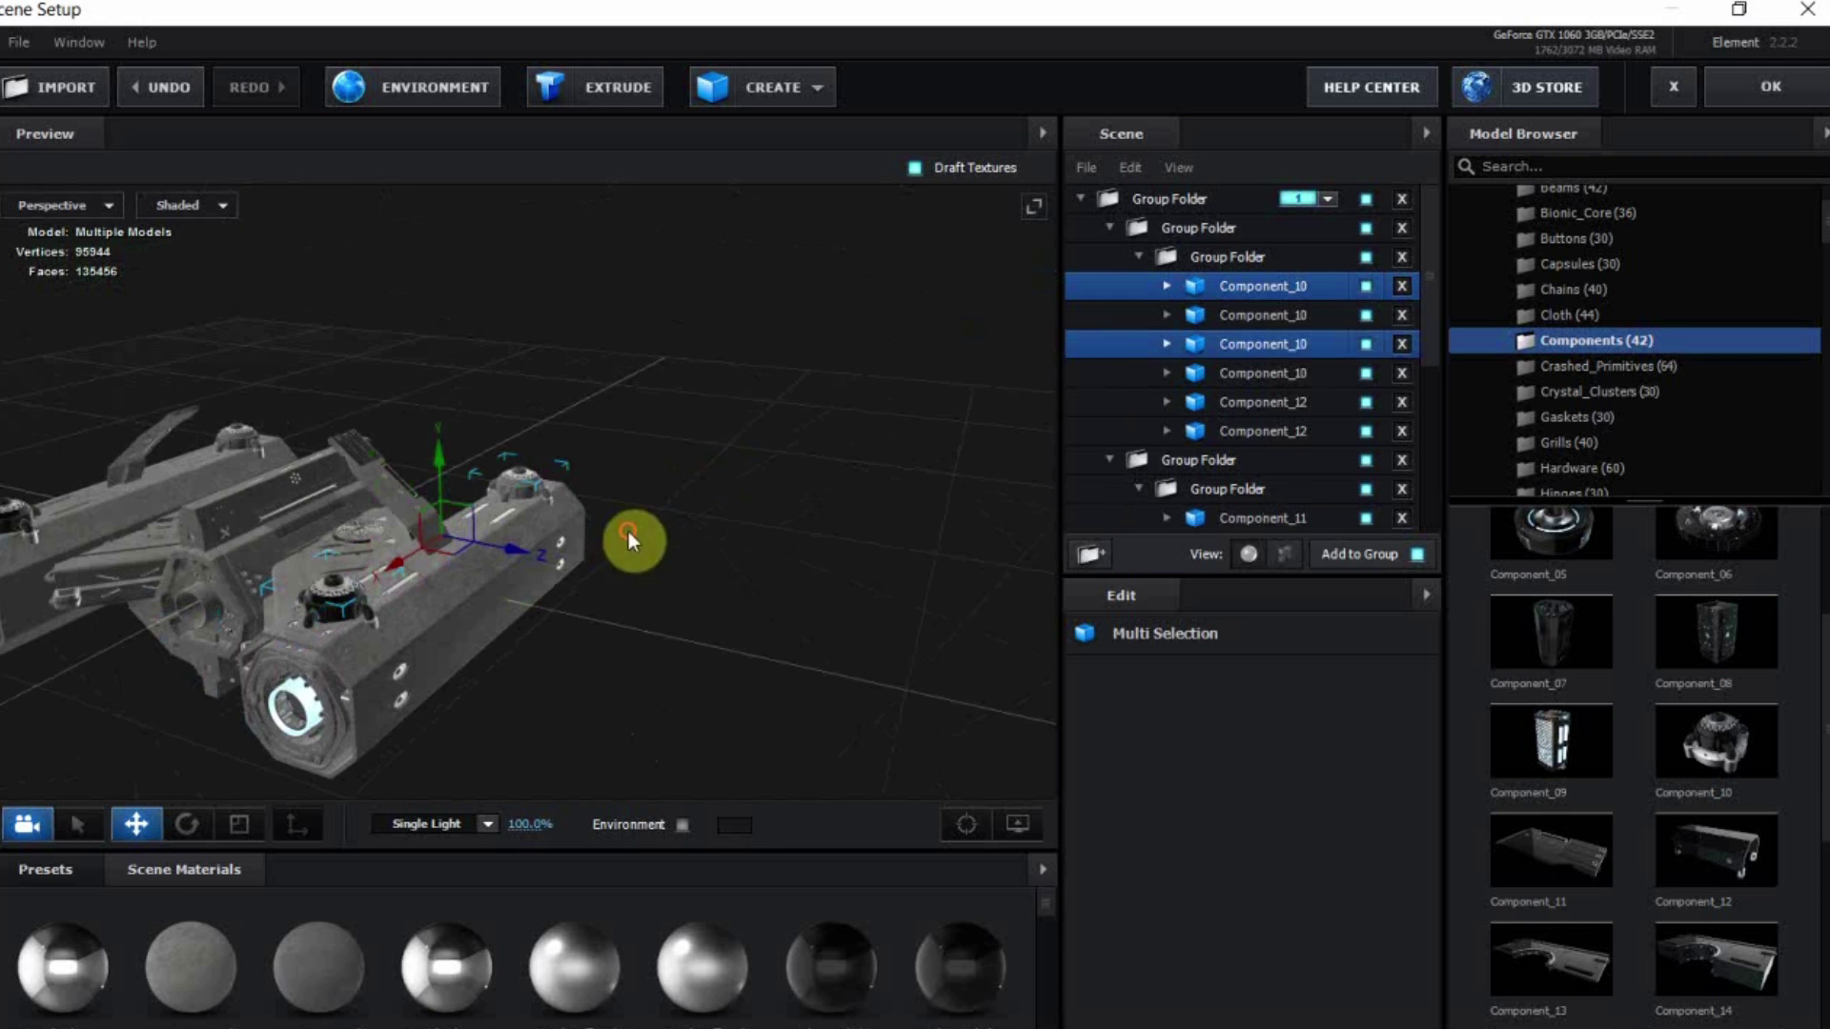
# Place the two Component_10 copies next to each other at the head of their group and duplicate the pair again
pyautogui.moveTo(1256, 291); pyautogui.dragTo(1203, 277)
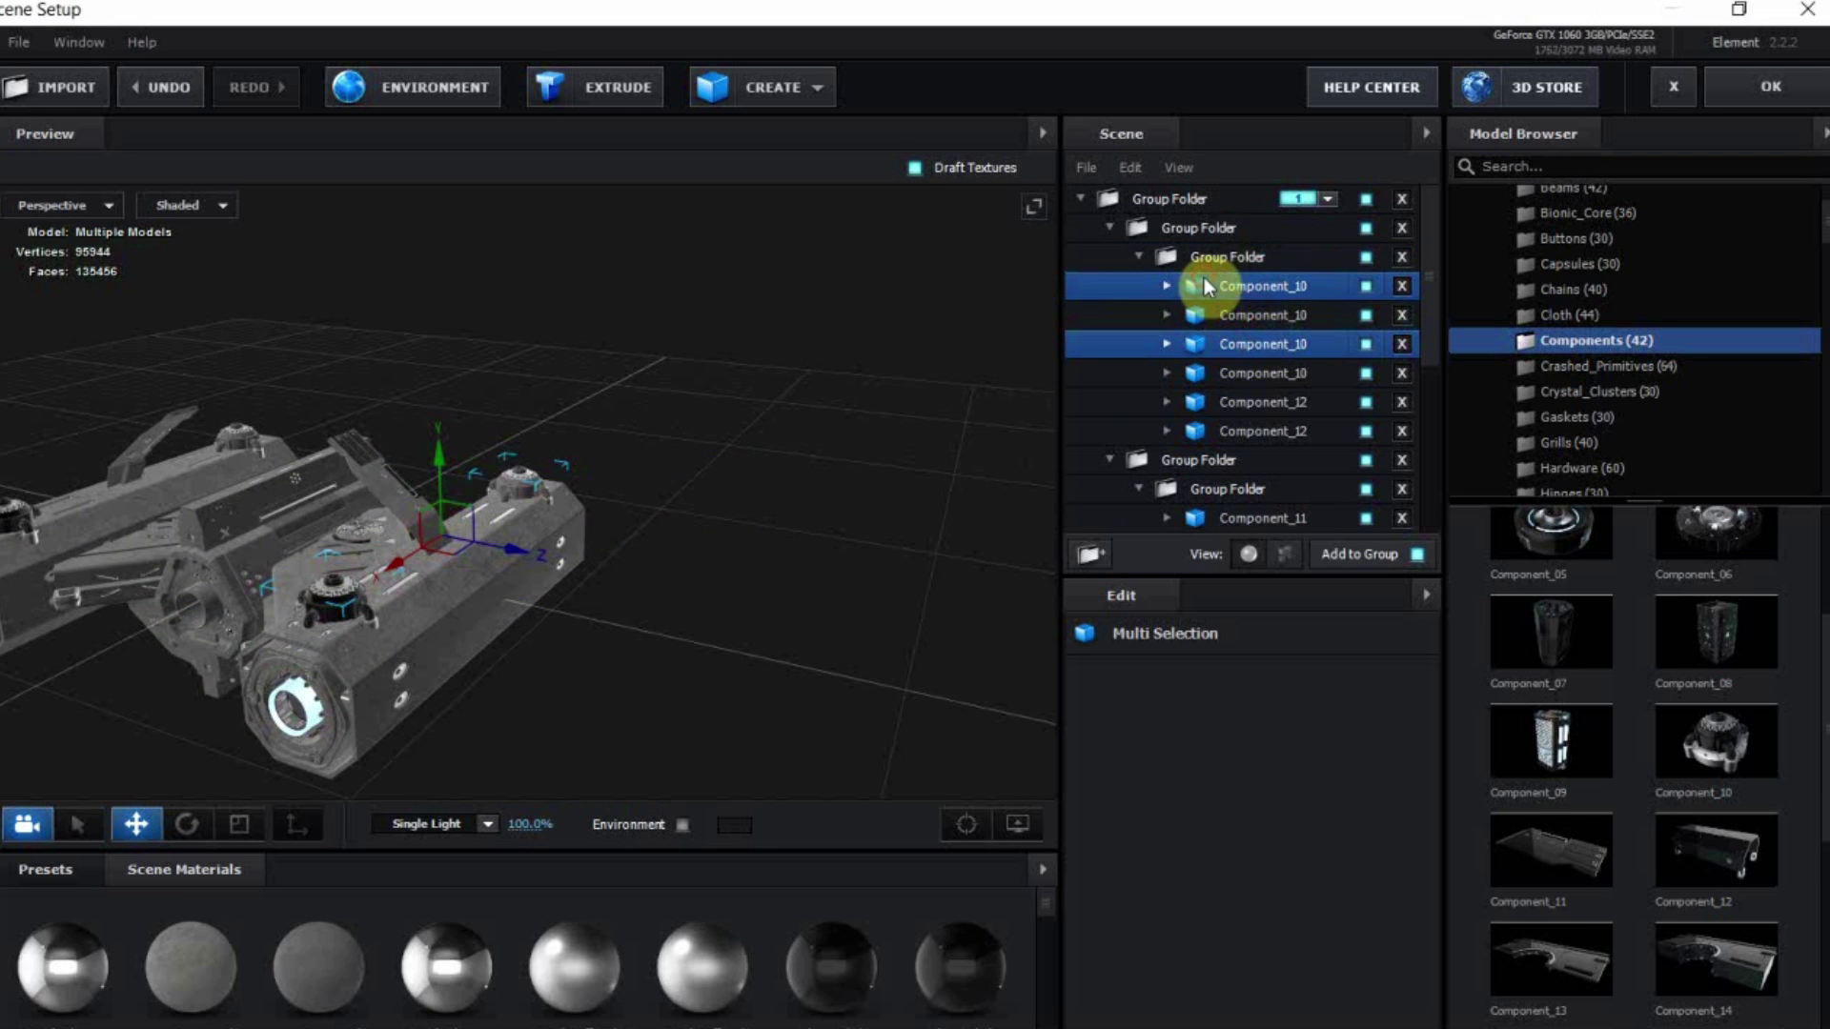
pyautogui.click(1254, 286)
pyautogui.moveTo(1256, 343); pyautogui.dragTo(1236, 294)
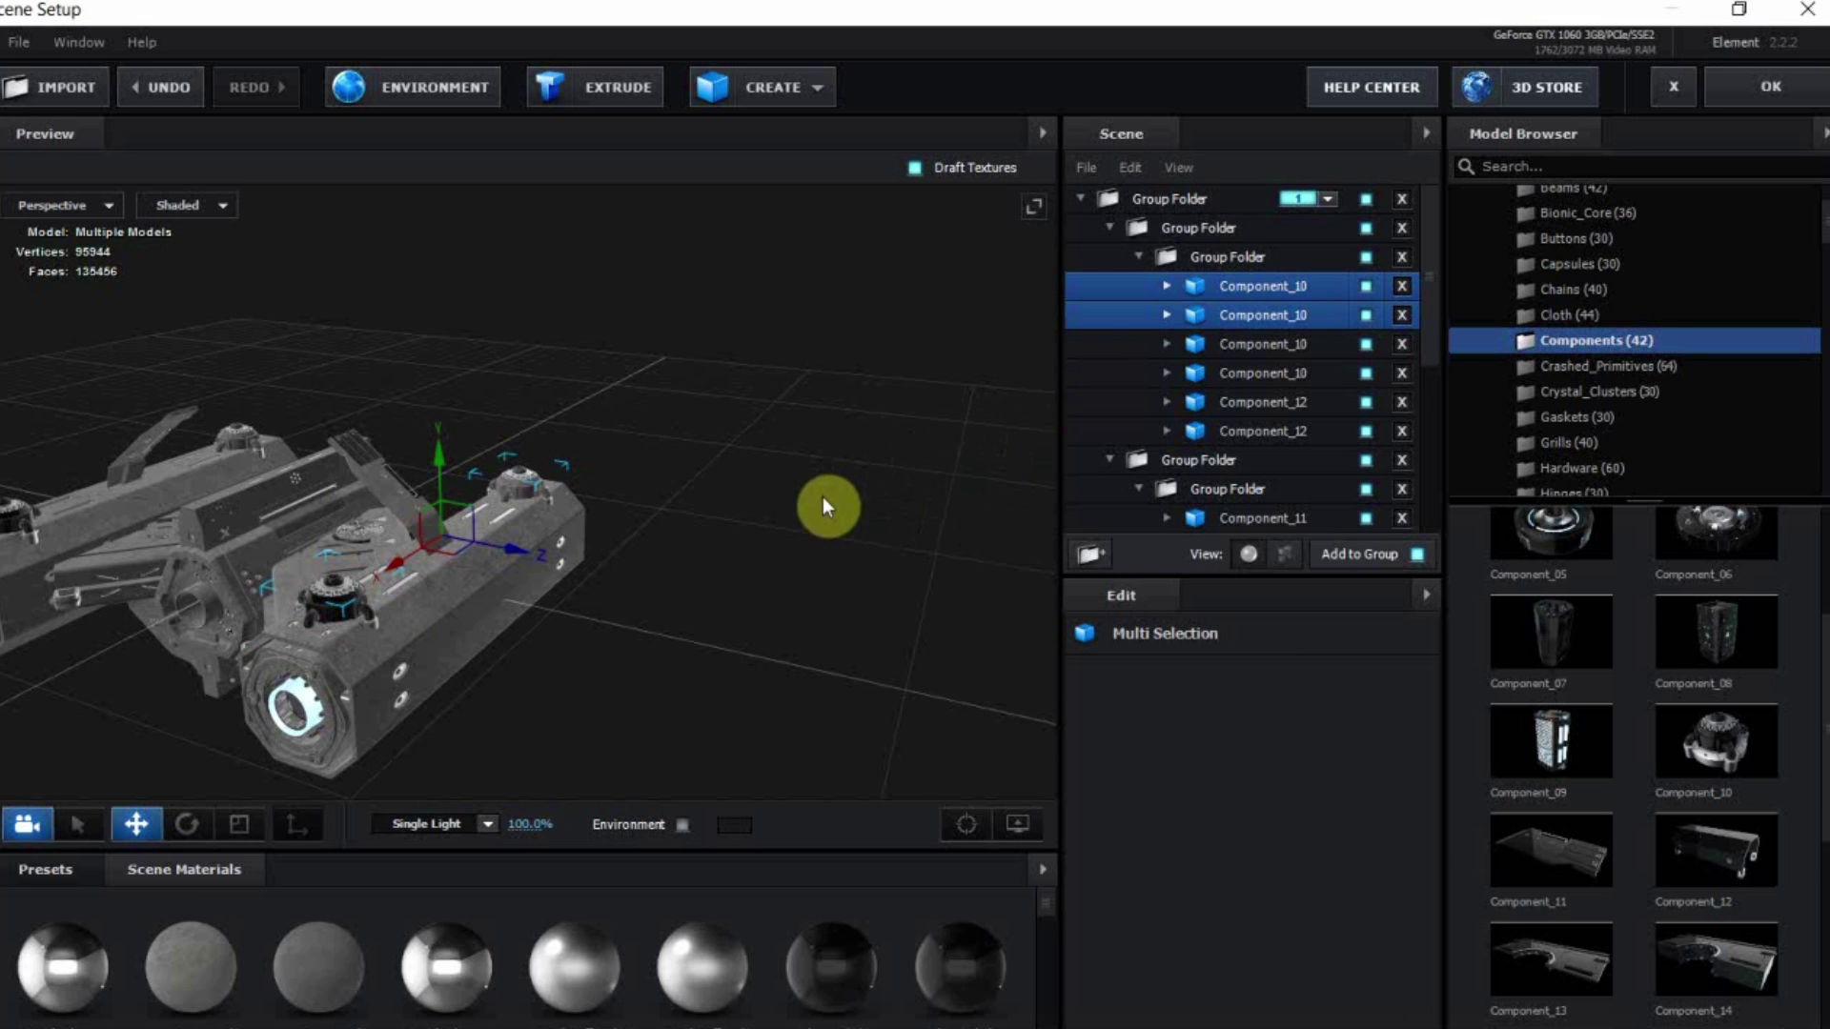
pyautogui.hotkey('ctrl', 'd')
# Move the newly duplicated pair of Component_10 models straight down to the underside of the engine pod
pyautogui.moveTo(444, 461); pyautogui.dragTo(467, 558)
pyautogui.click(963, 840)
pyautogui.moveTo(710, 748); pyautogui.dragTo(522, 673)
pyautogui.moveTo(522, 420)
pyautogui.mouseDown()
pyautogui.moveTo(536, 442)
pyautogui.moveTo(536, 427)
pyautogui.mouseUp()
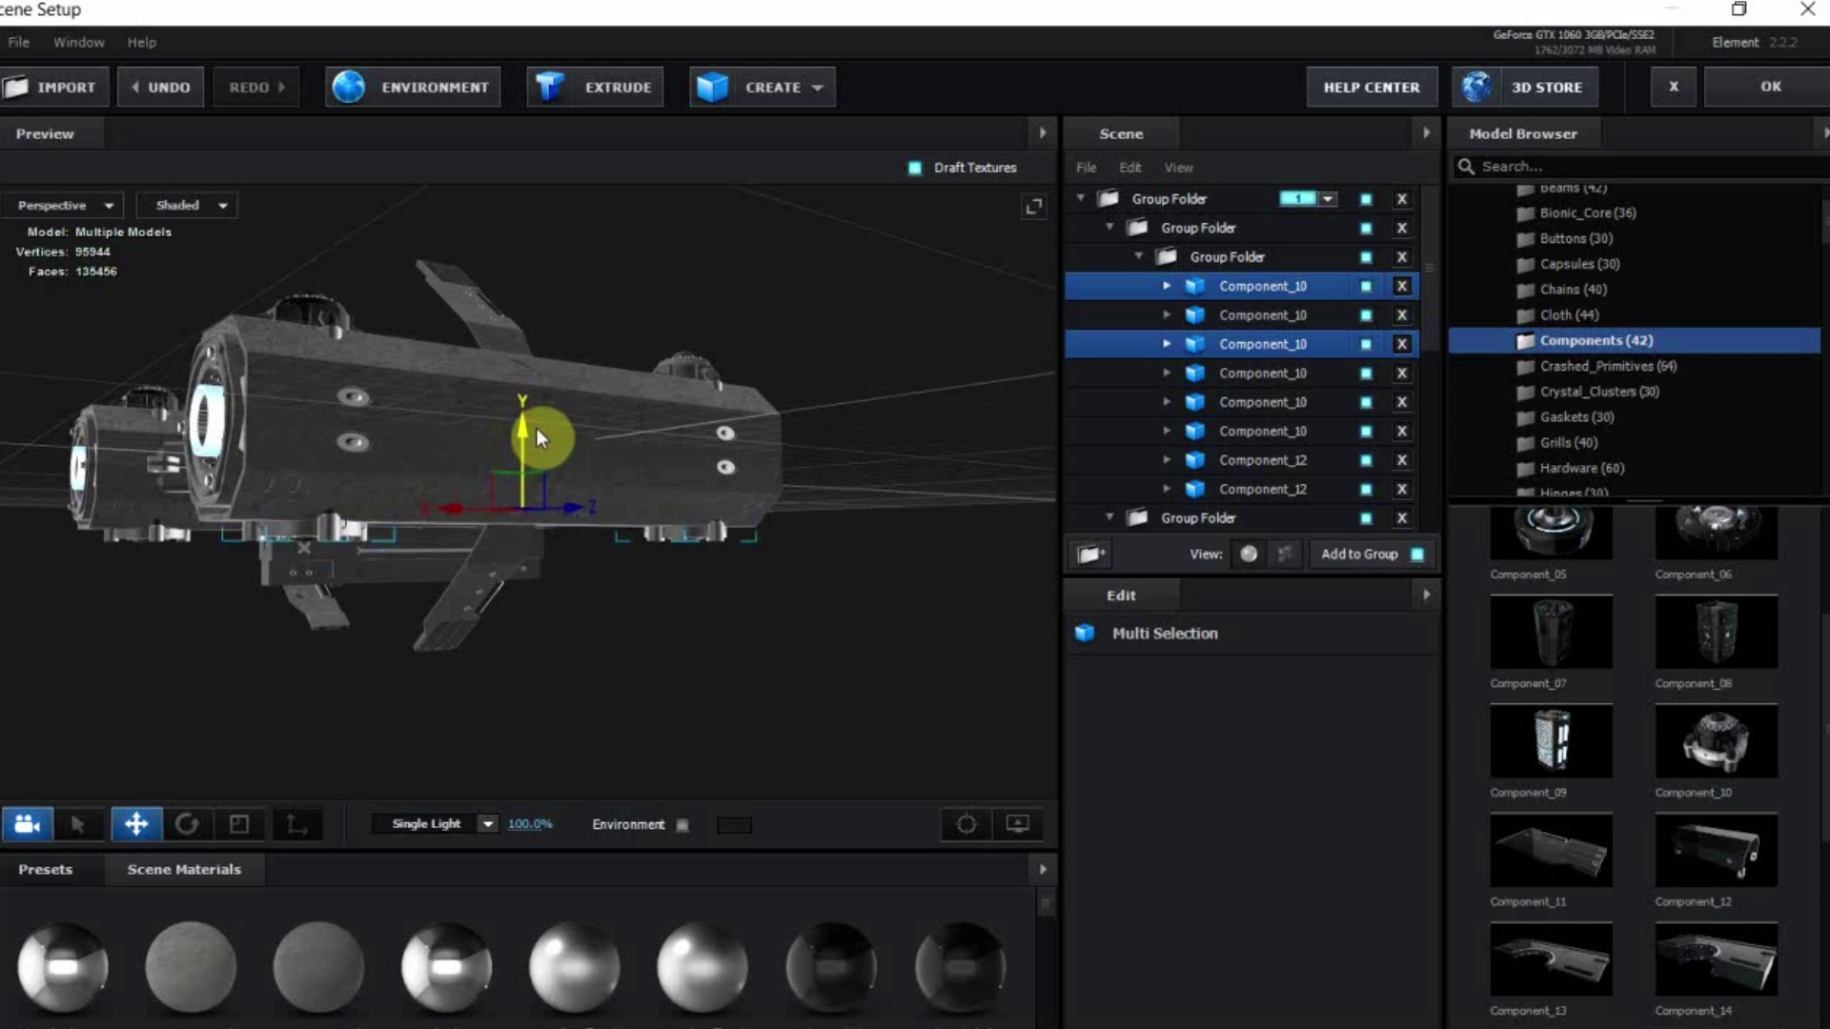
pyautogui.scroll(3, 597, 563)
pyautogui.scroll(2, 597, 564)
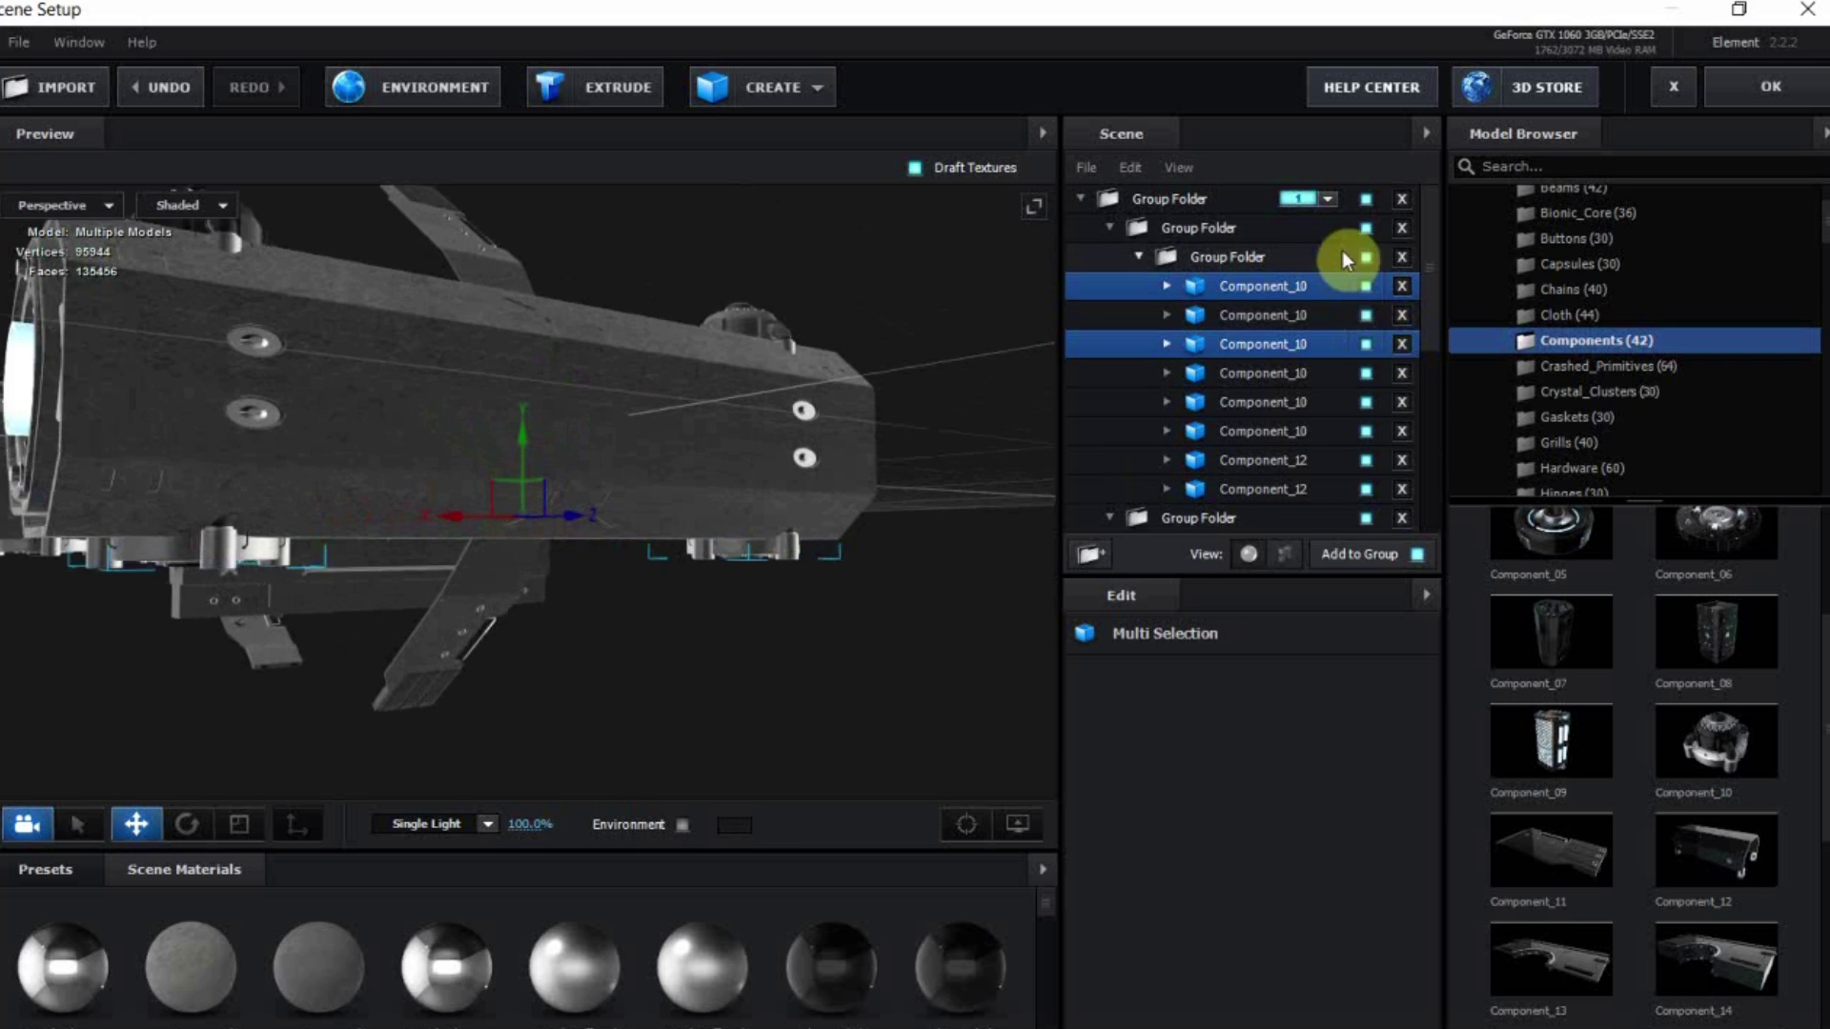
# Rotate the two underside Component_10 models about the X axis so they face downward beneath the pod
pyautogui.click(194, 820)
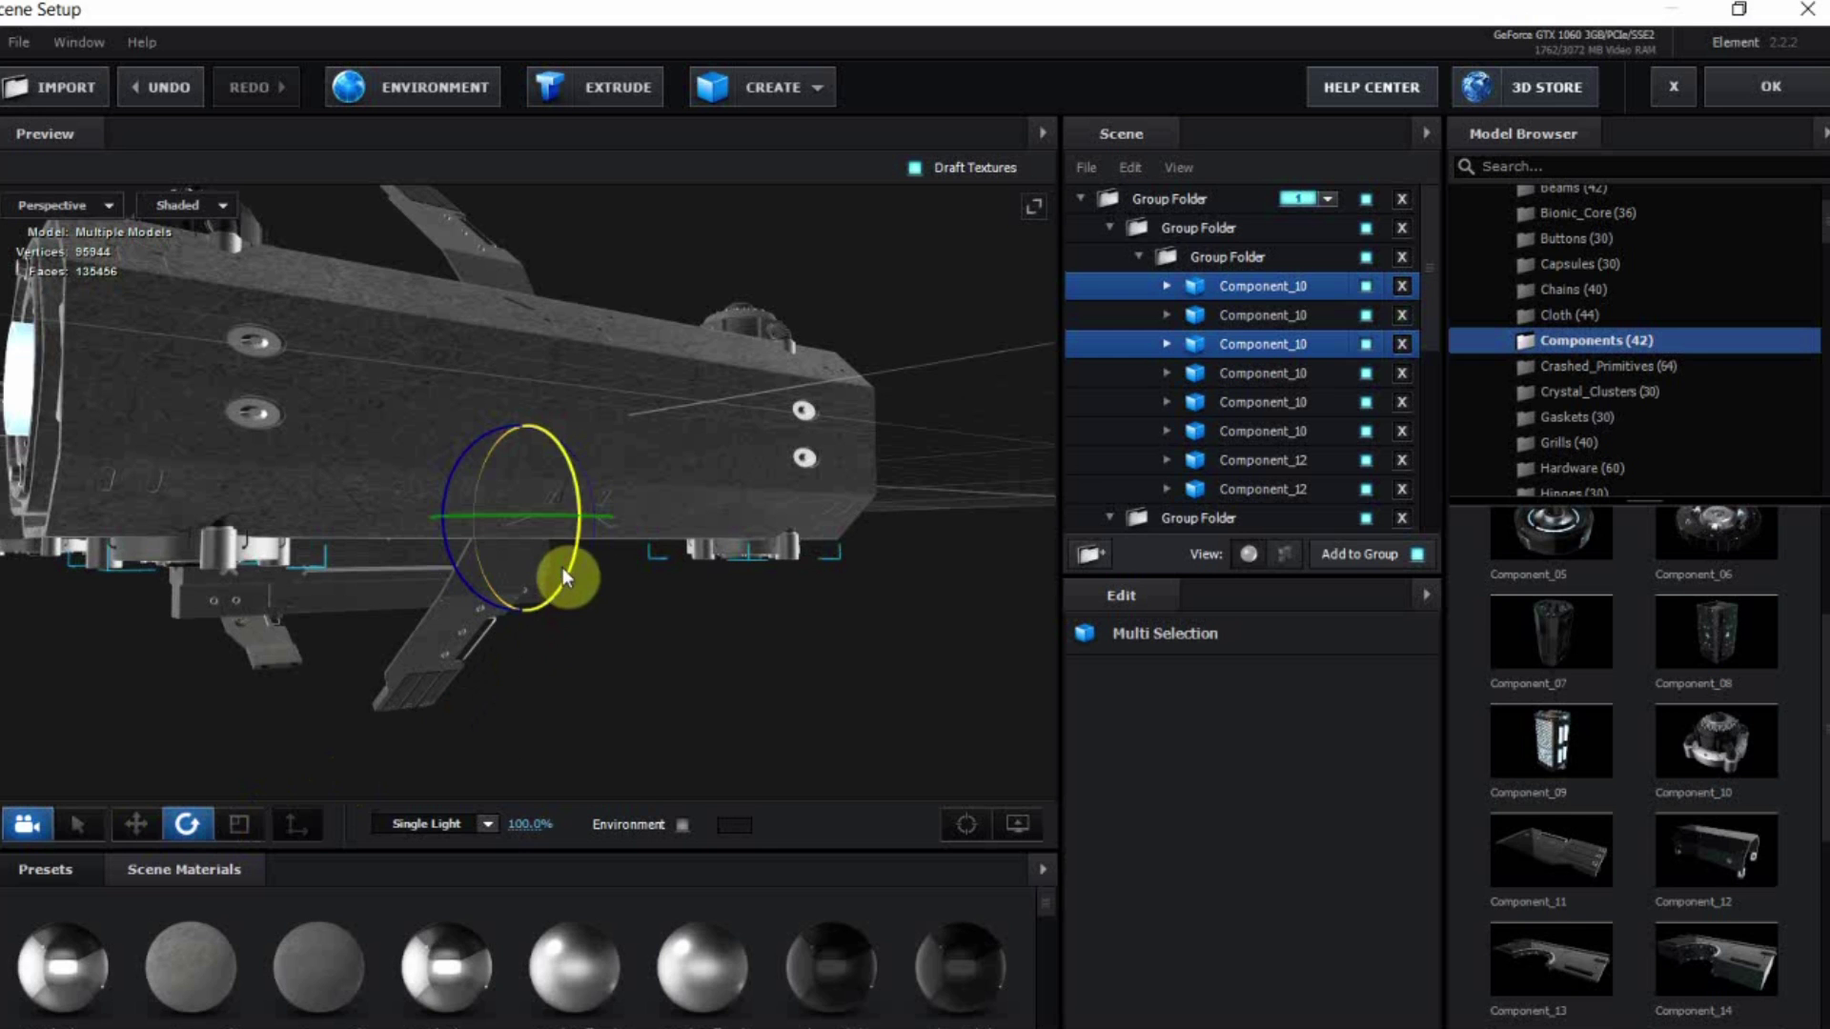
pyautogui.moveTo(574, 559); pyautogui.dragTo(520, 274)
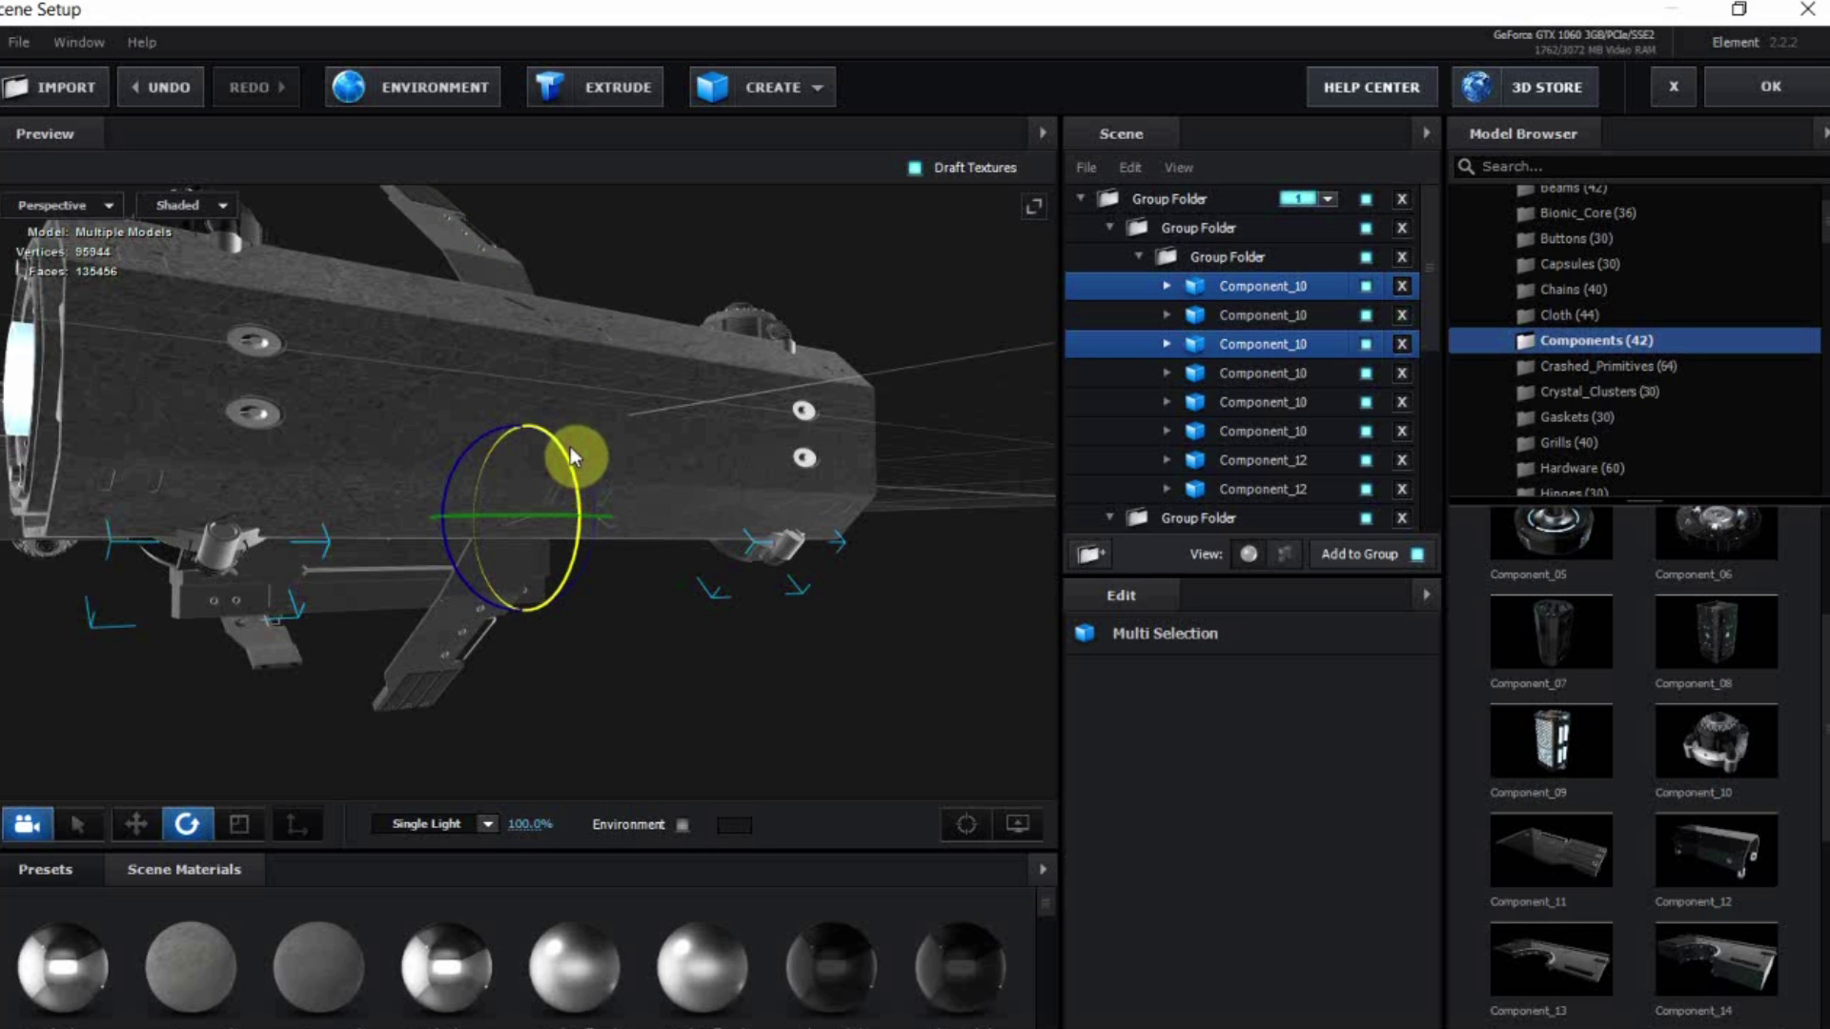
pyautogui.moveTo(570, 446); pyautogui.dragTo(549, 399)
pyautogui.moveTo(595, 541); pyautogui.dragTo(686, 763)
pyautogui.moveTo(322, 1018); pyautogui.dragTo(313, 446)
pyautogui.moveTo(243, 529); pyautogui.dragTo(377, 888)
pyautogui.moveTo(220, 966); pyautogui.dragTo(515, 711)
pyautogui.scroll(6, 369, 627)
pyautogui.scroll(-4, 328, 620)
pyautogui.scroll(-1, 318, 658)
pyautogui.scroll(-5, 320, 660)
pyautogui.moveTo(776, 512); pyautogui.dragTo(838, 512)
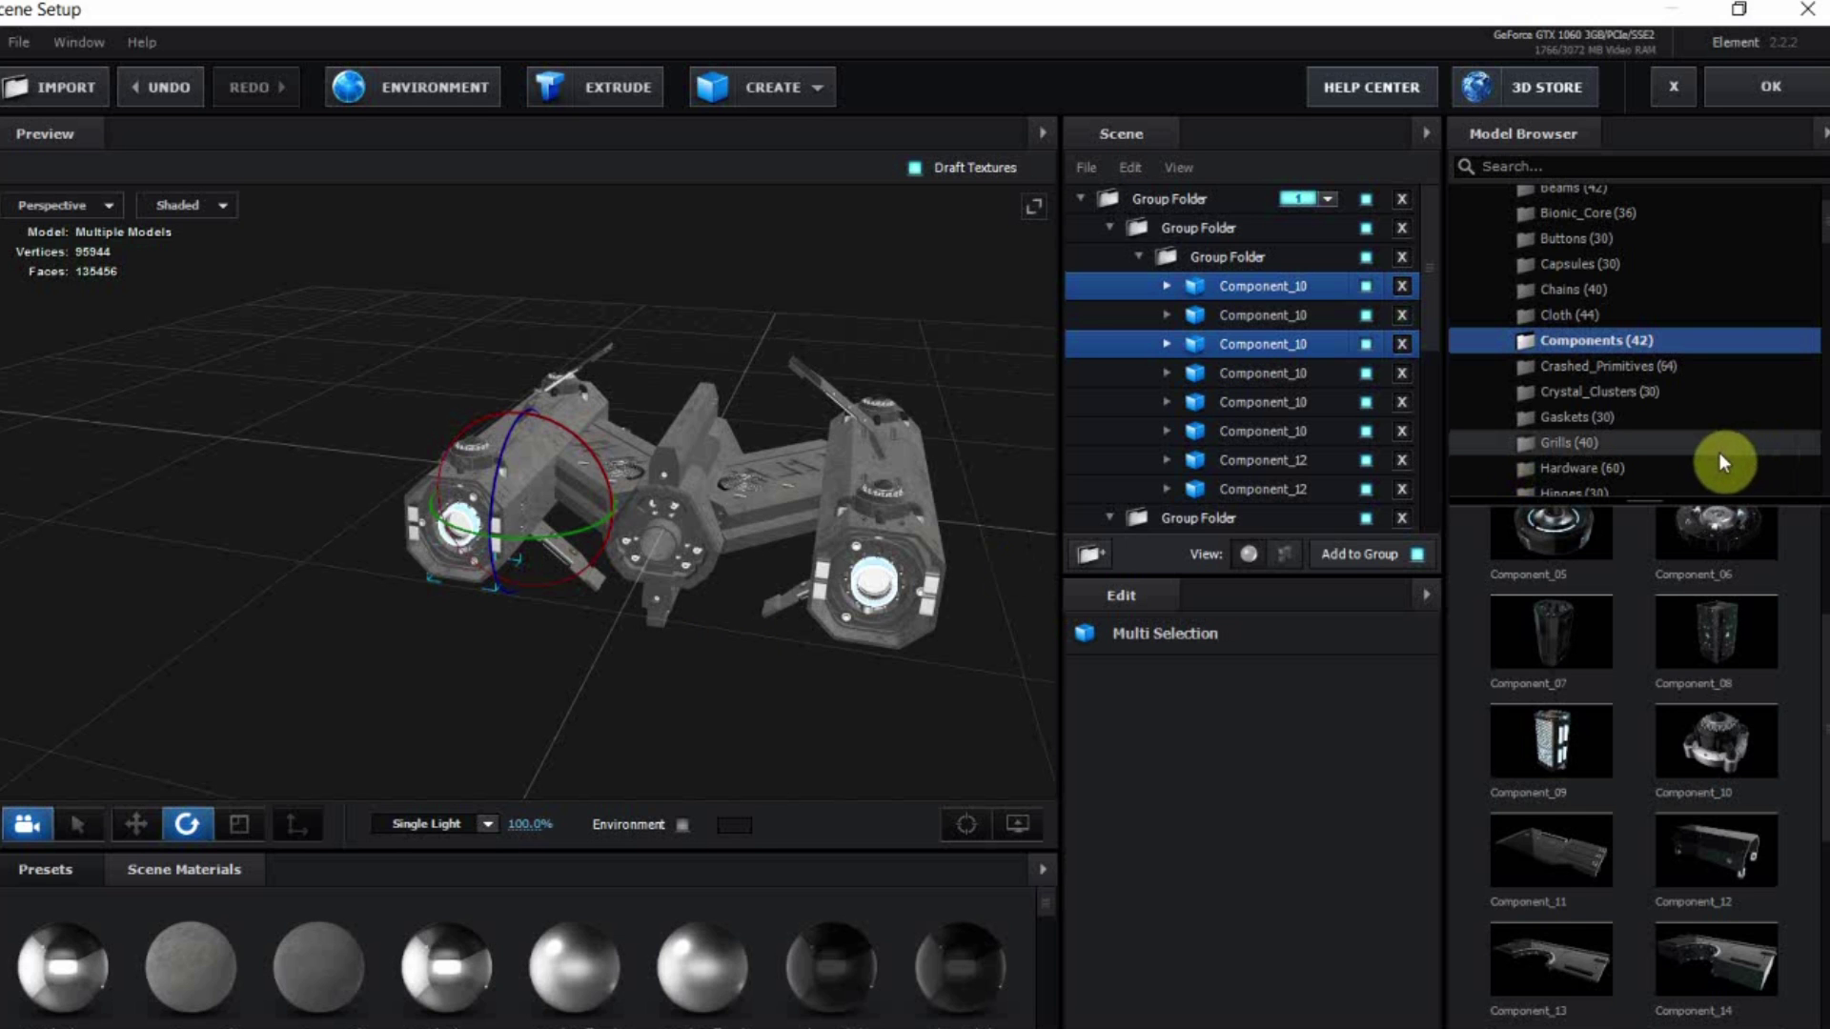
# Add the Tech_Reactor_01 model from the Motion Design 2 Tech_Components category to the scene
pyautogui.click(1642, 416)
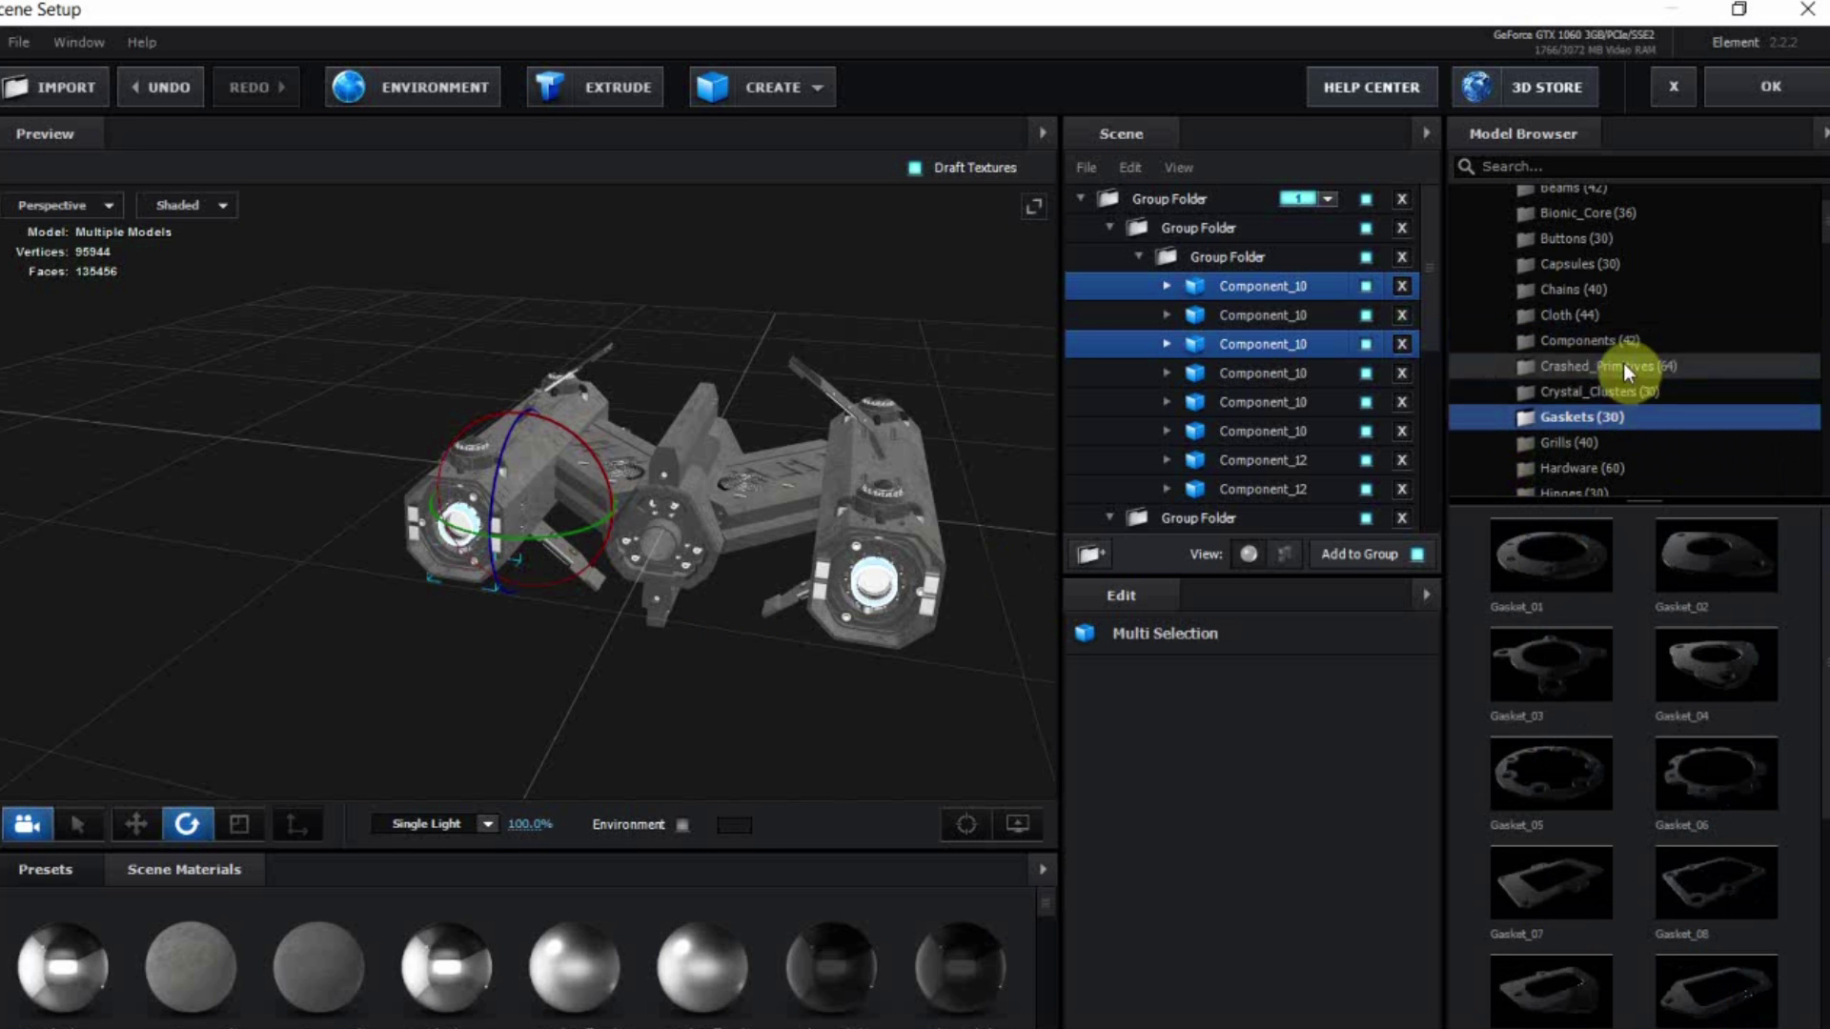
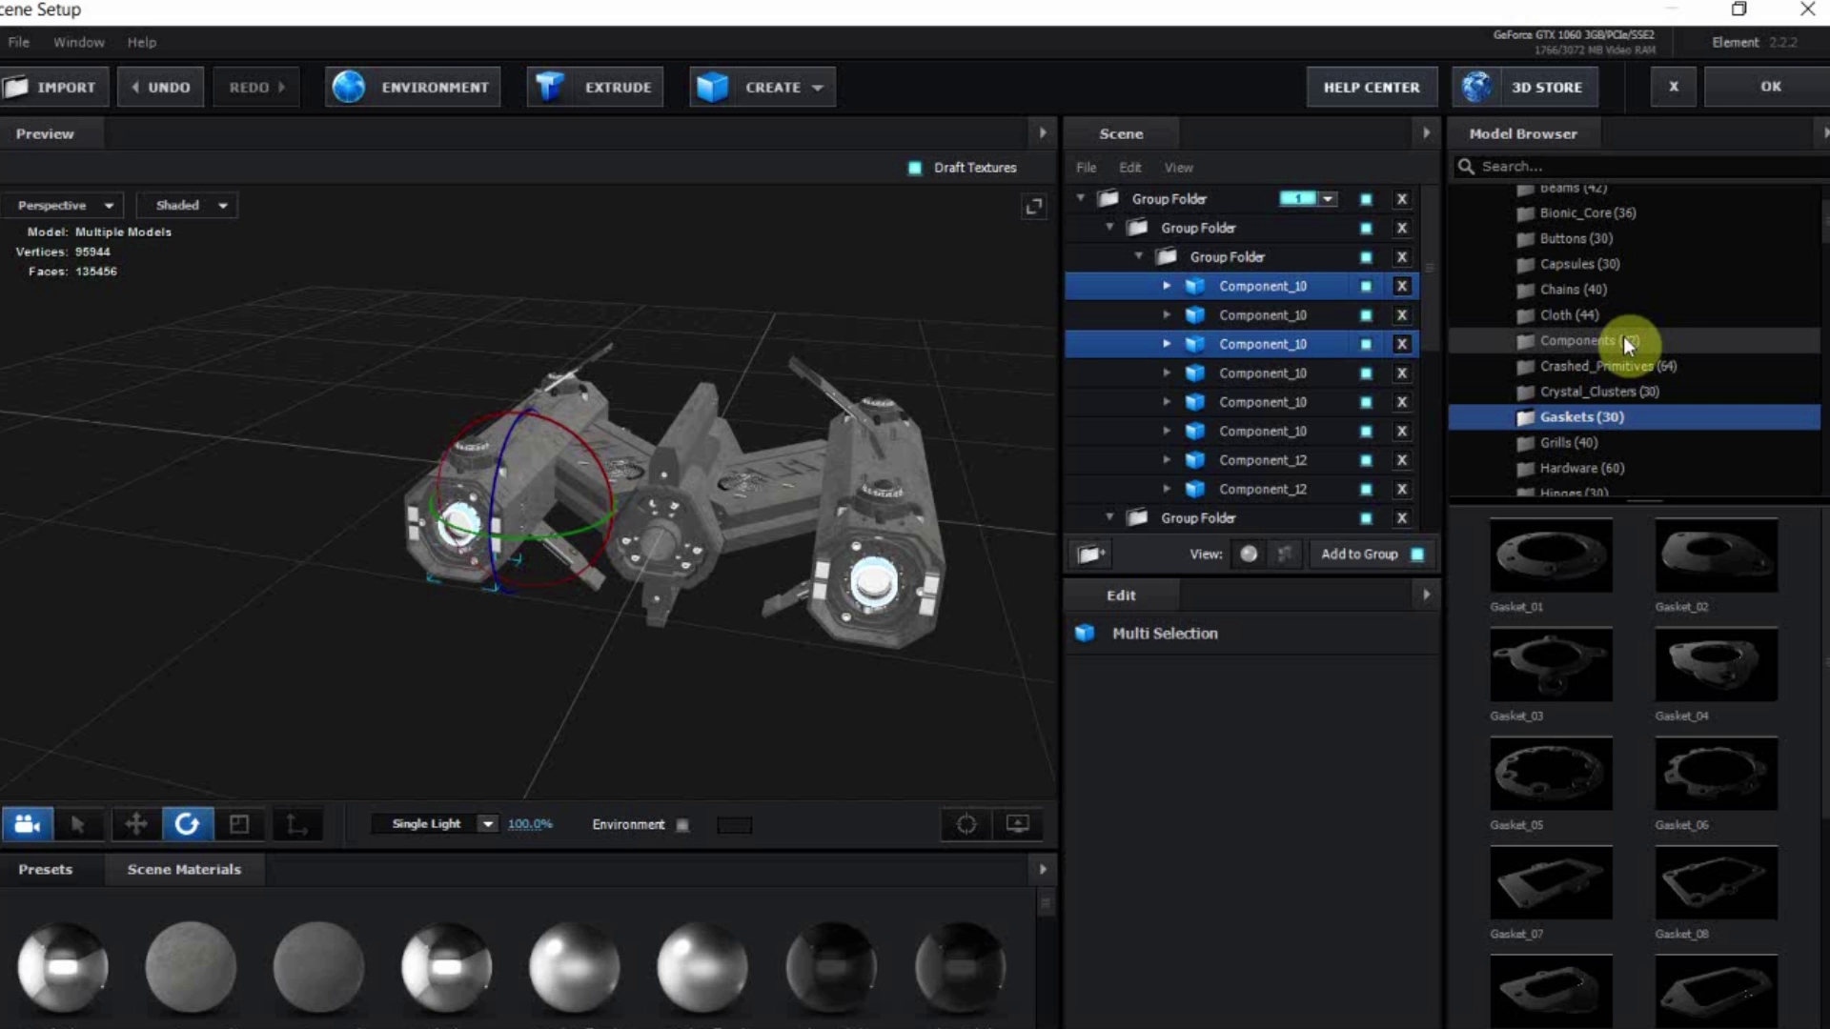
pyautogui.scroll(2, 1622, 340)
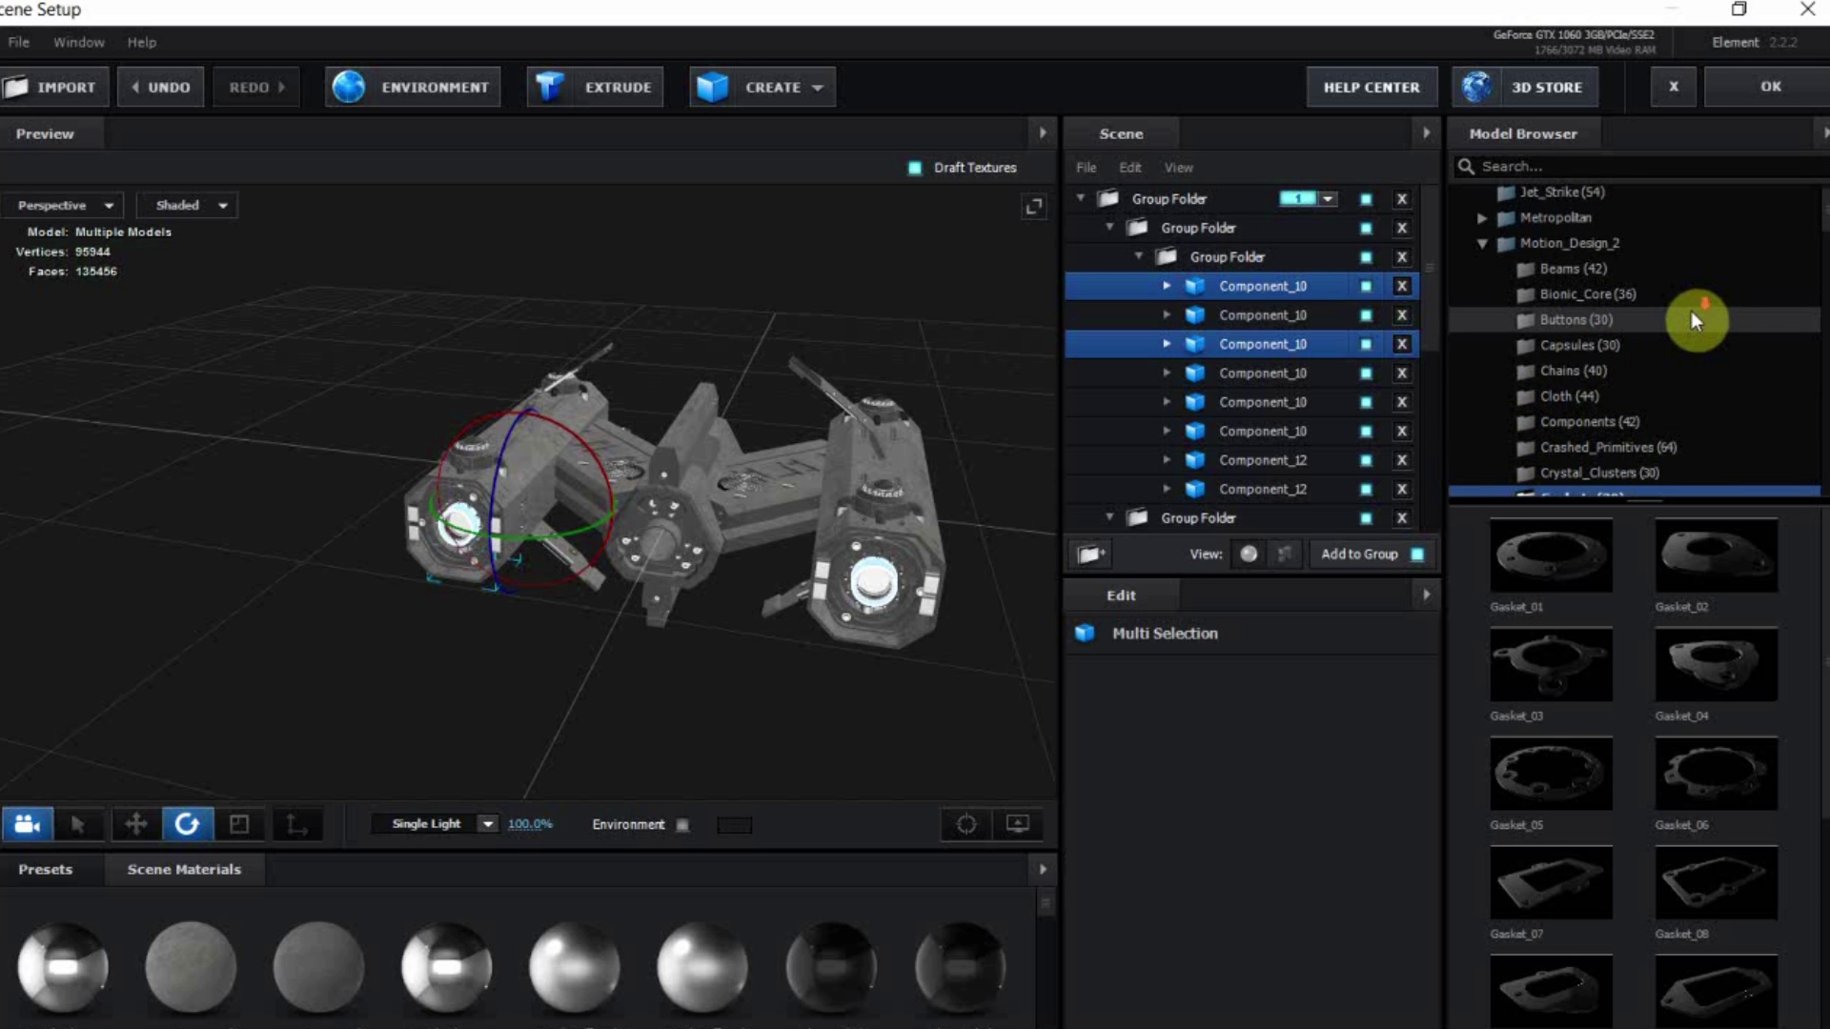
pyautogui.scroll(-2, 1690, 311)
pyautogui.scroll(2, 1691, 310)
pyautogui.scroll(-5, 1690, 310)
pyautogui.scroll(-5, 1691, 311)
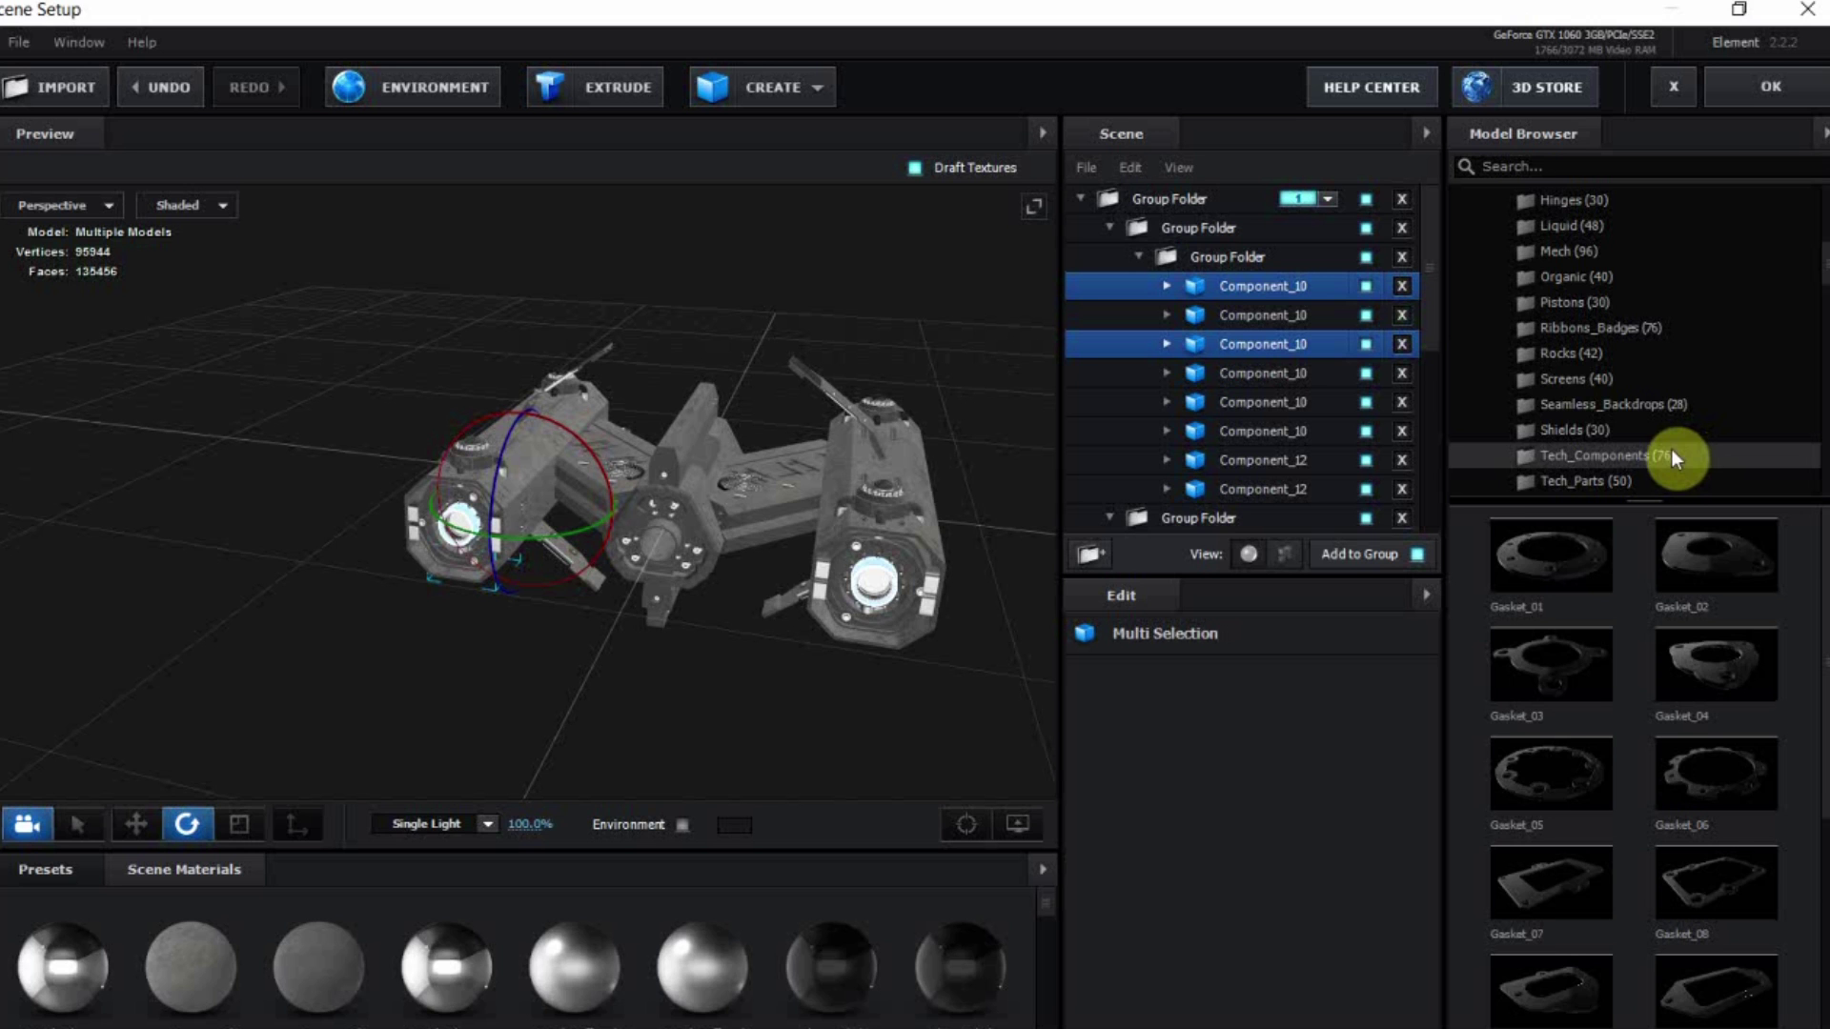
pyautogui.click(1670, 454)
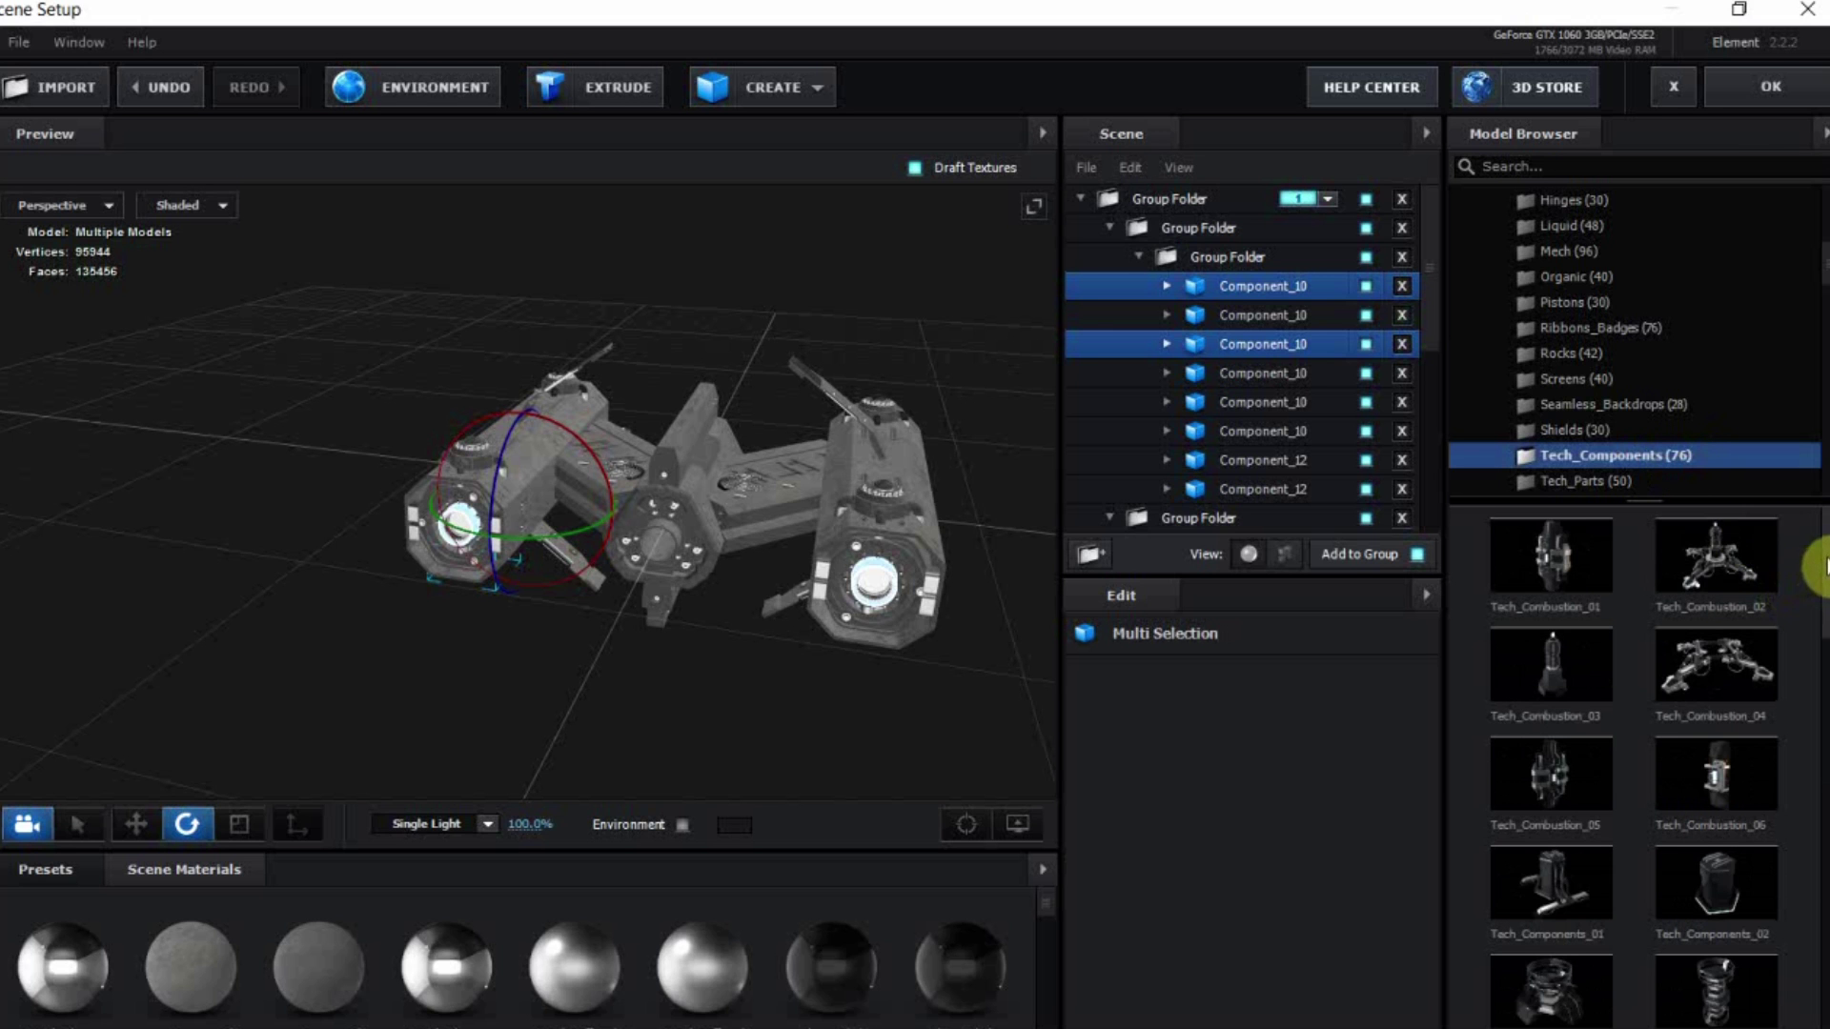
pyautogui.scroll(-2, 1822, 608)
pyautogui.scroll(-4, 1809, 667)
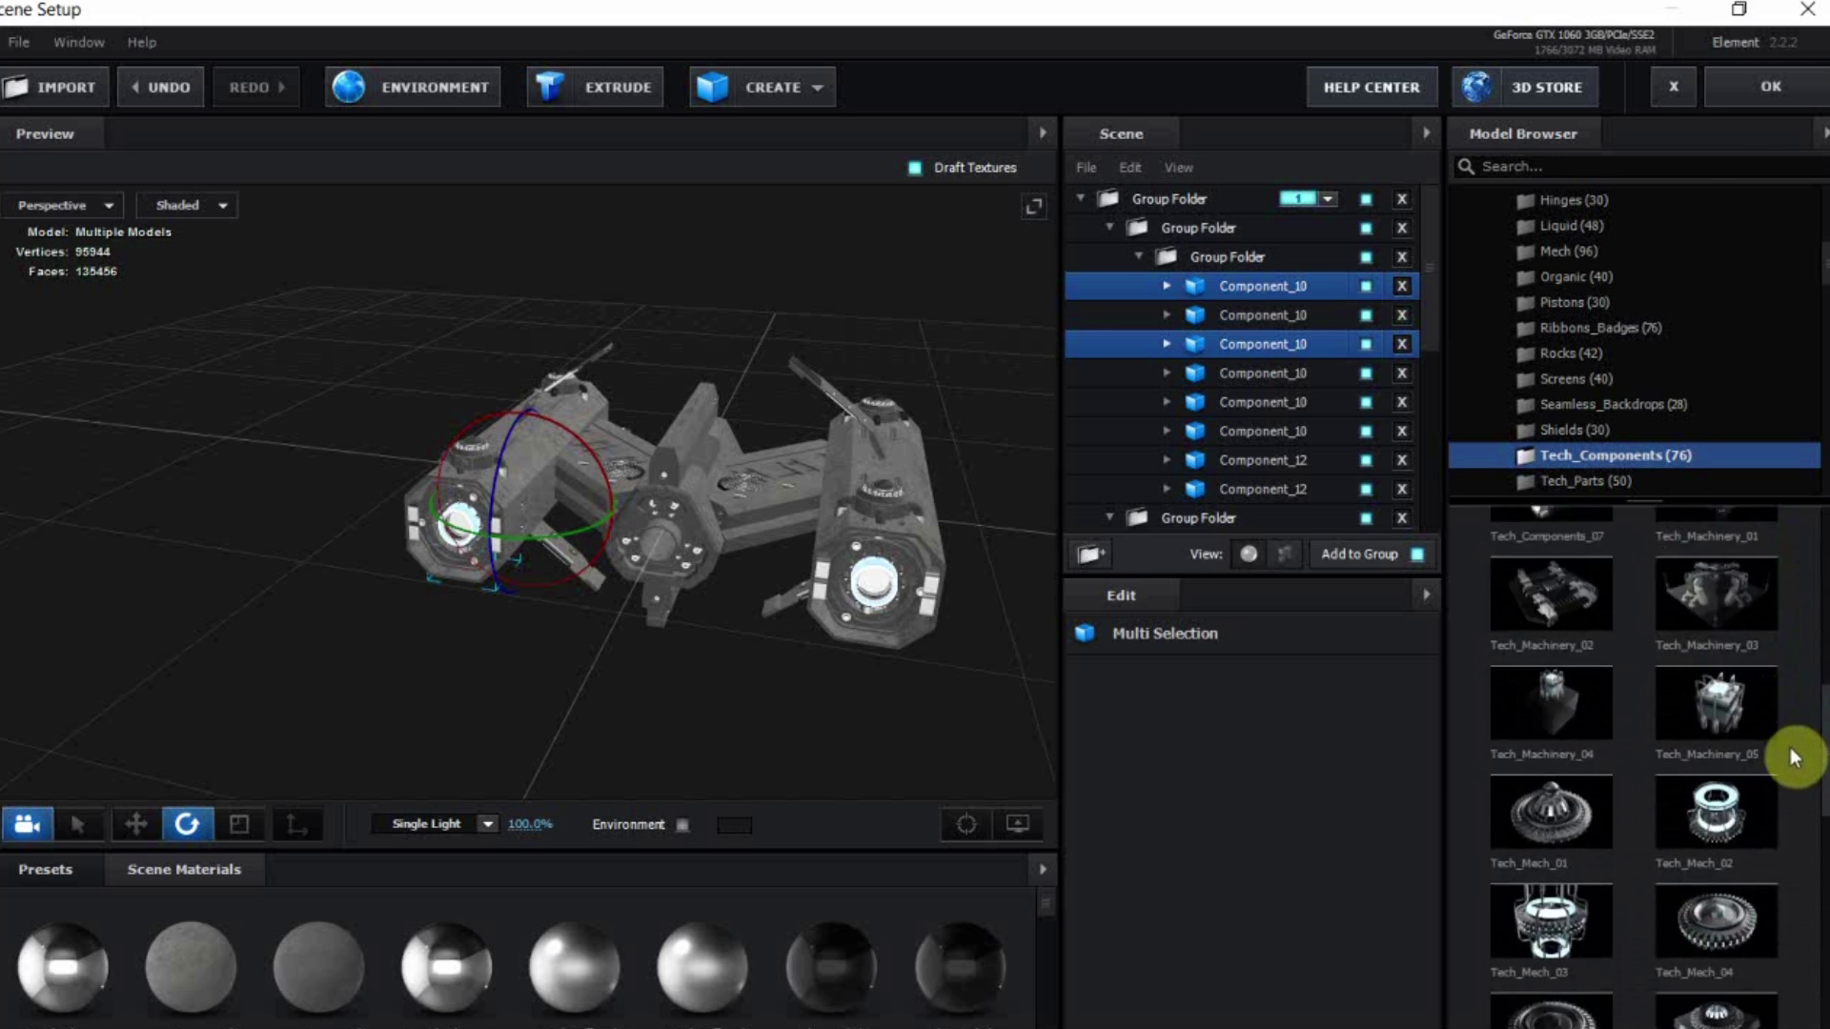
pyautogui.scroll(-2, 1783, 820)
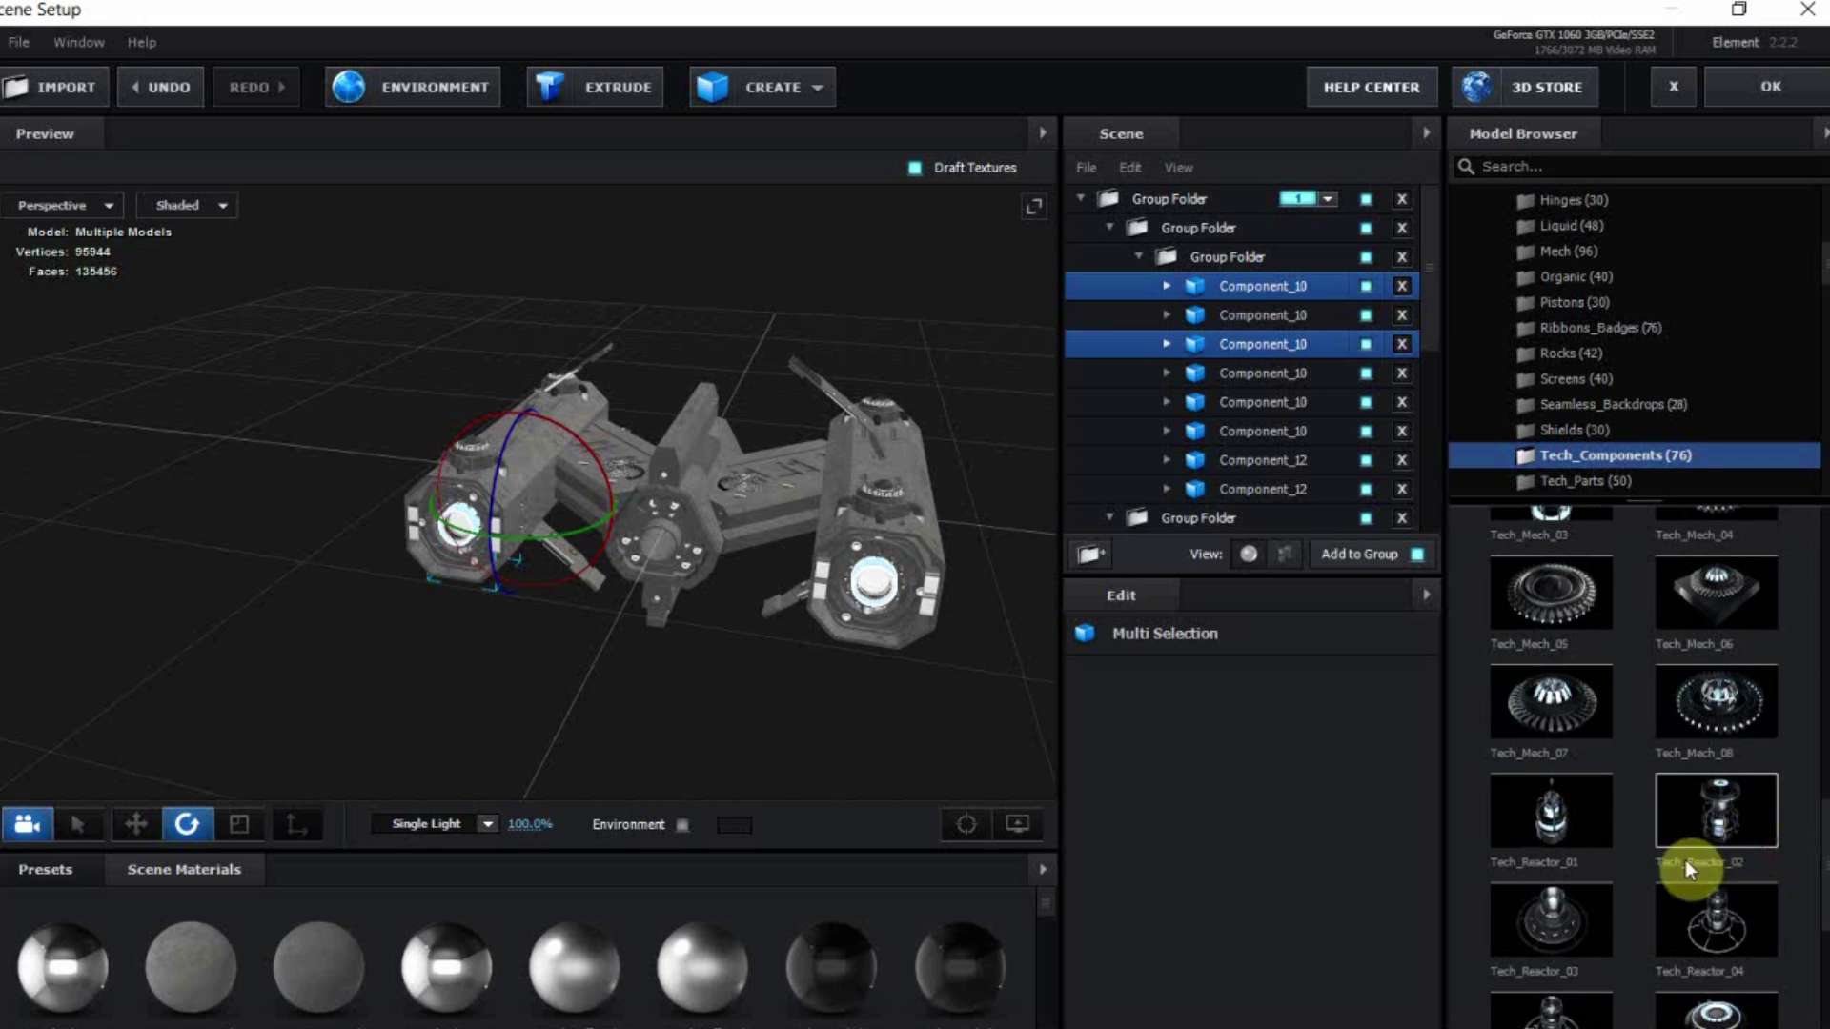
pyautogui.click(1558, 827)
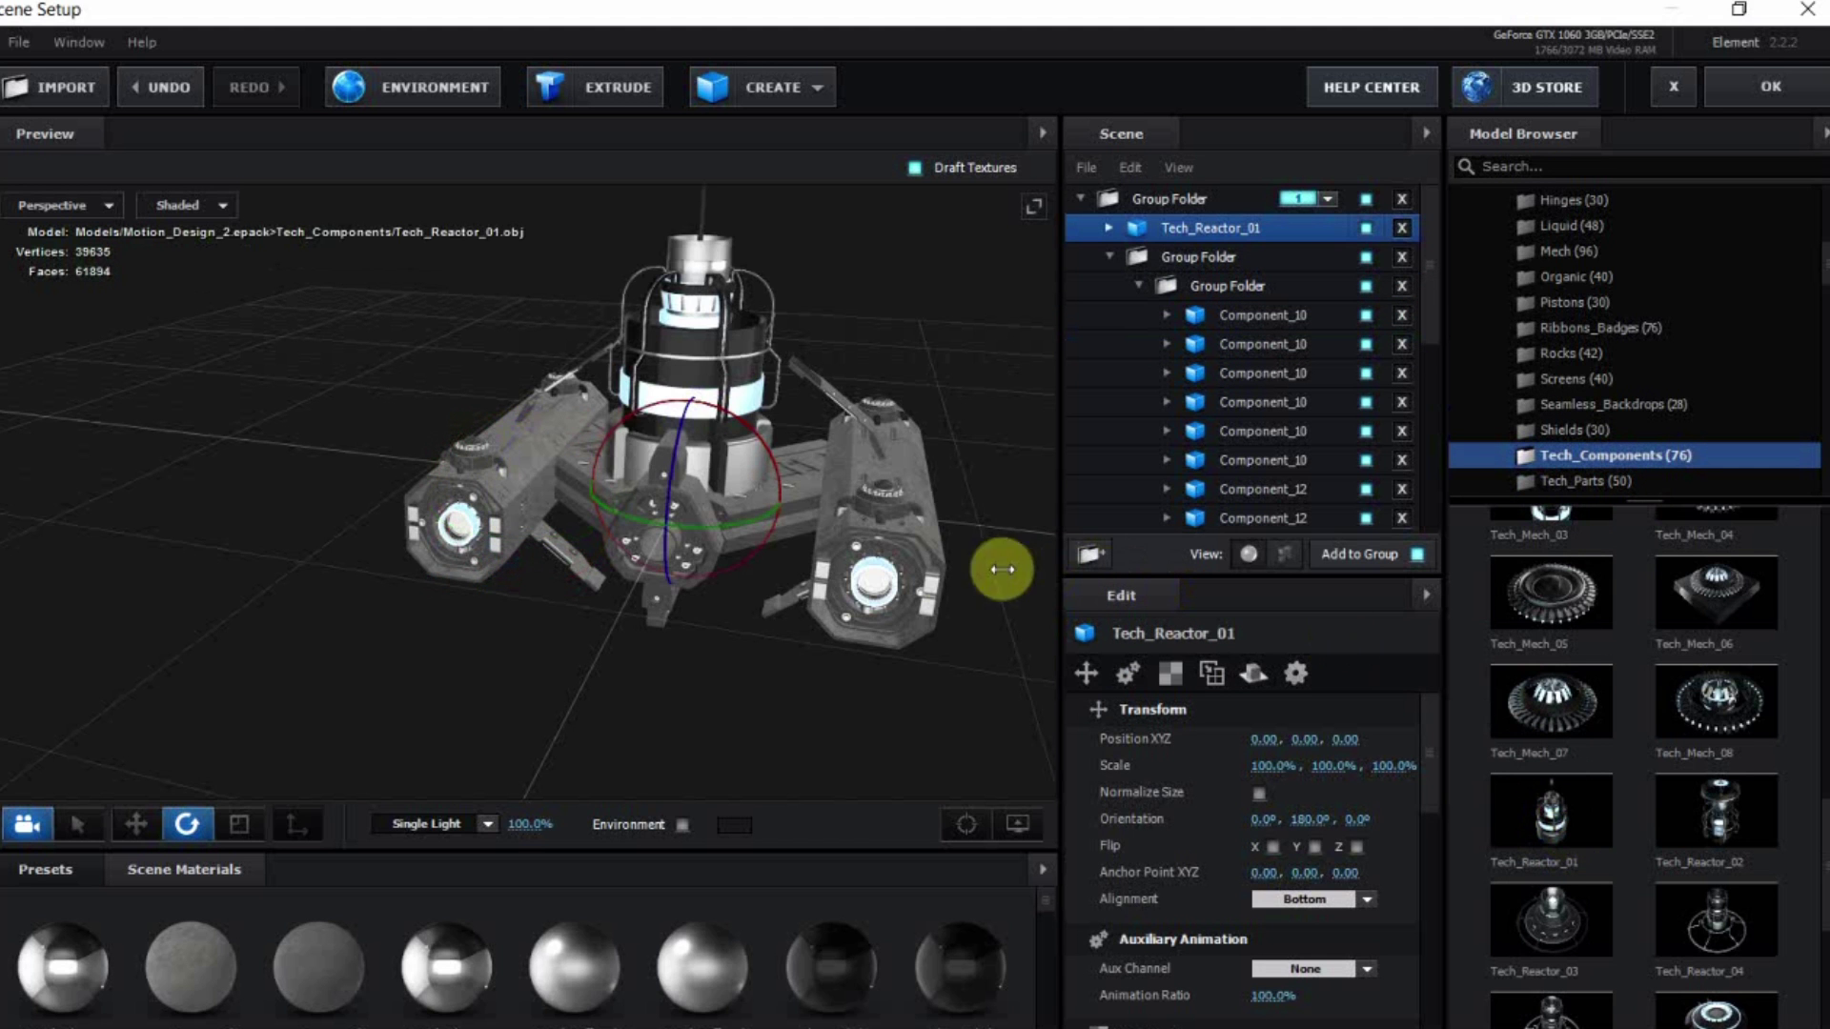
# Move Tech_Reactor_01 along X to about -0.61 at the glowing-engine end of the hull and scale it to 46.5%
pyautogui.moveTo(872, 575); pyautogui.dragTo(803, 587)
pyautogui.click(136, 824)
pyautogui.moveTo(286, 727); pyautogui.dragTo(437, 572)
pyautogui.moveTo(683, 559); pyautogui.dragTo(585, 672)
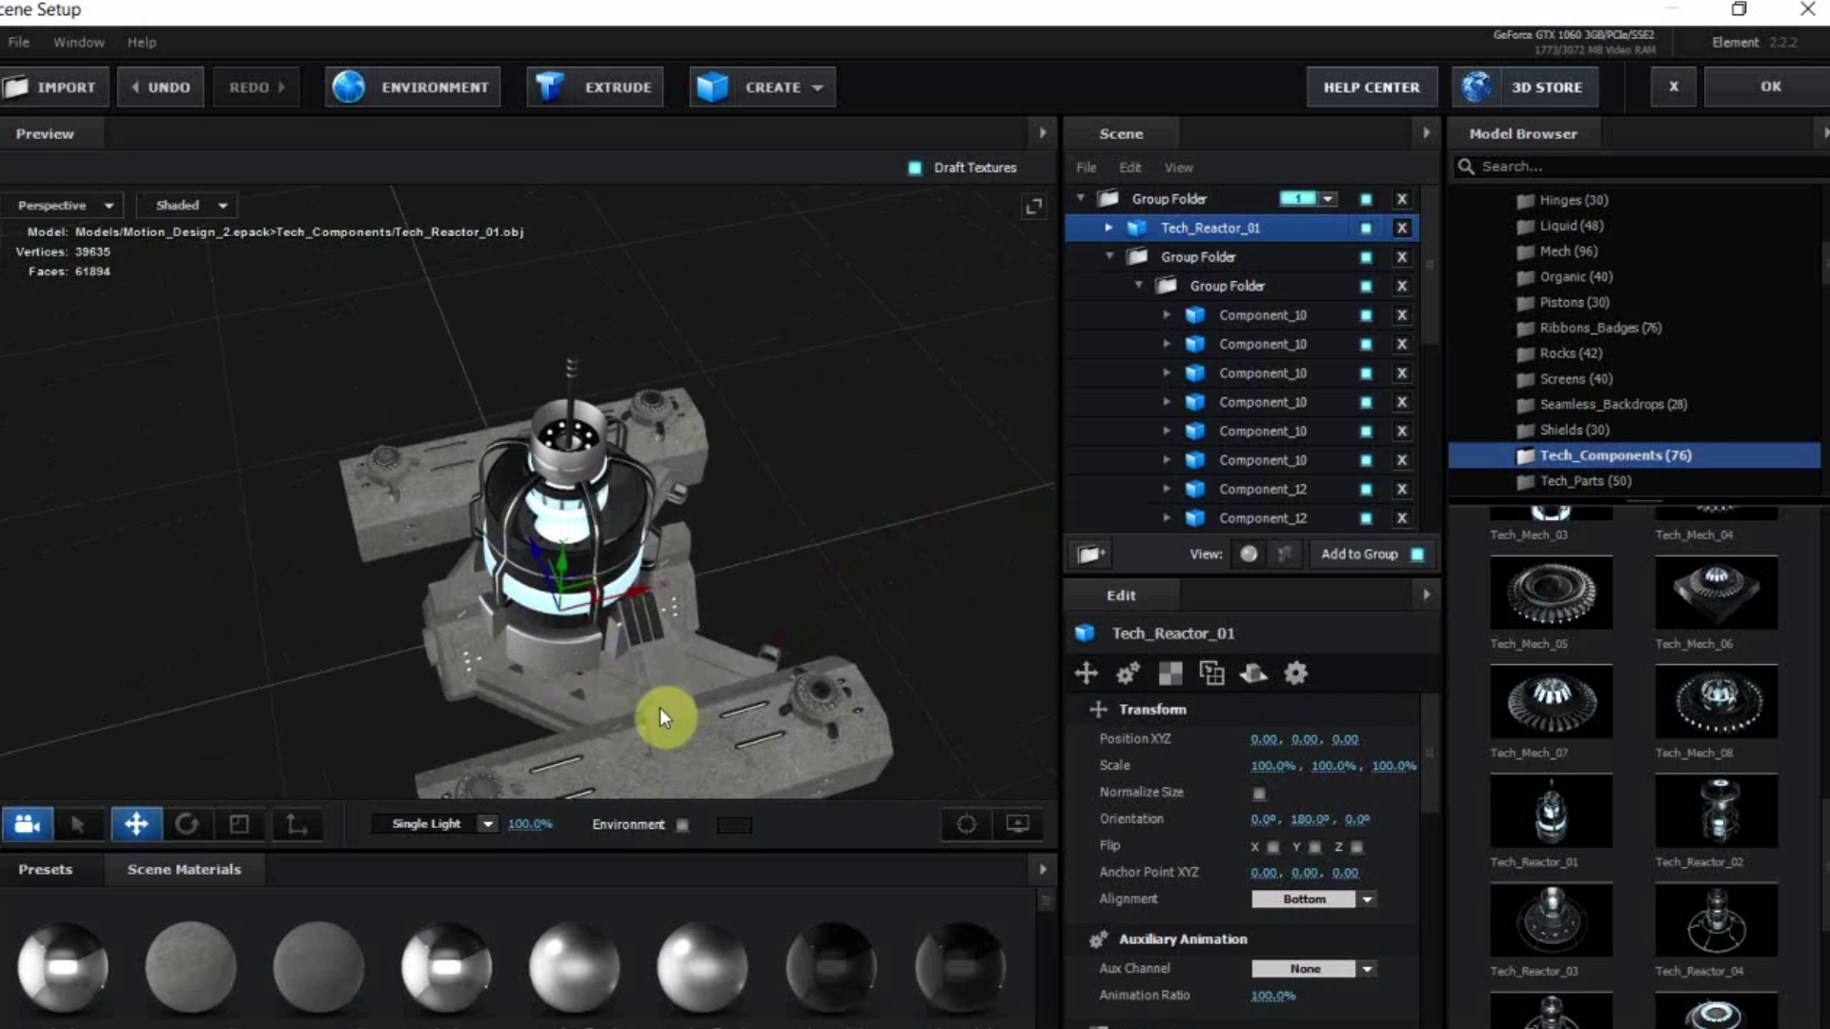
pyautogui.moveTo(947, 631); pyautogui.dragTo(1328, 239)
pyautogui.moveTo(763, 522); pyautogui.dragTo(483, 604)
pyautogui.moveTo(703, 690); pyautogui.dragTo(762, 520)
pyautogui.moveTo(1273, 768); pyautogui.dragTo(990, 791)
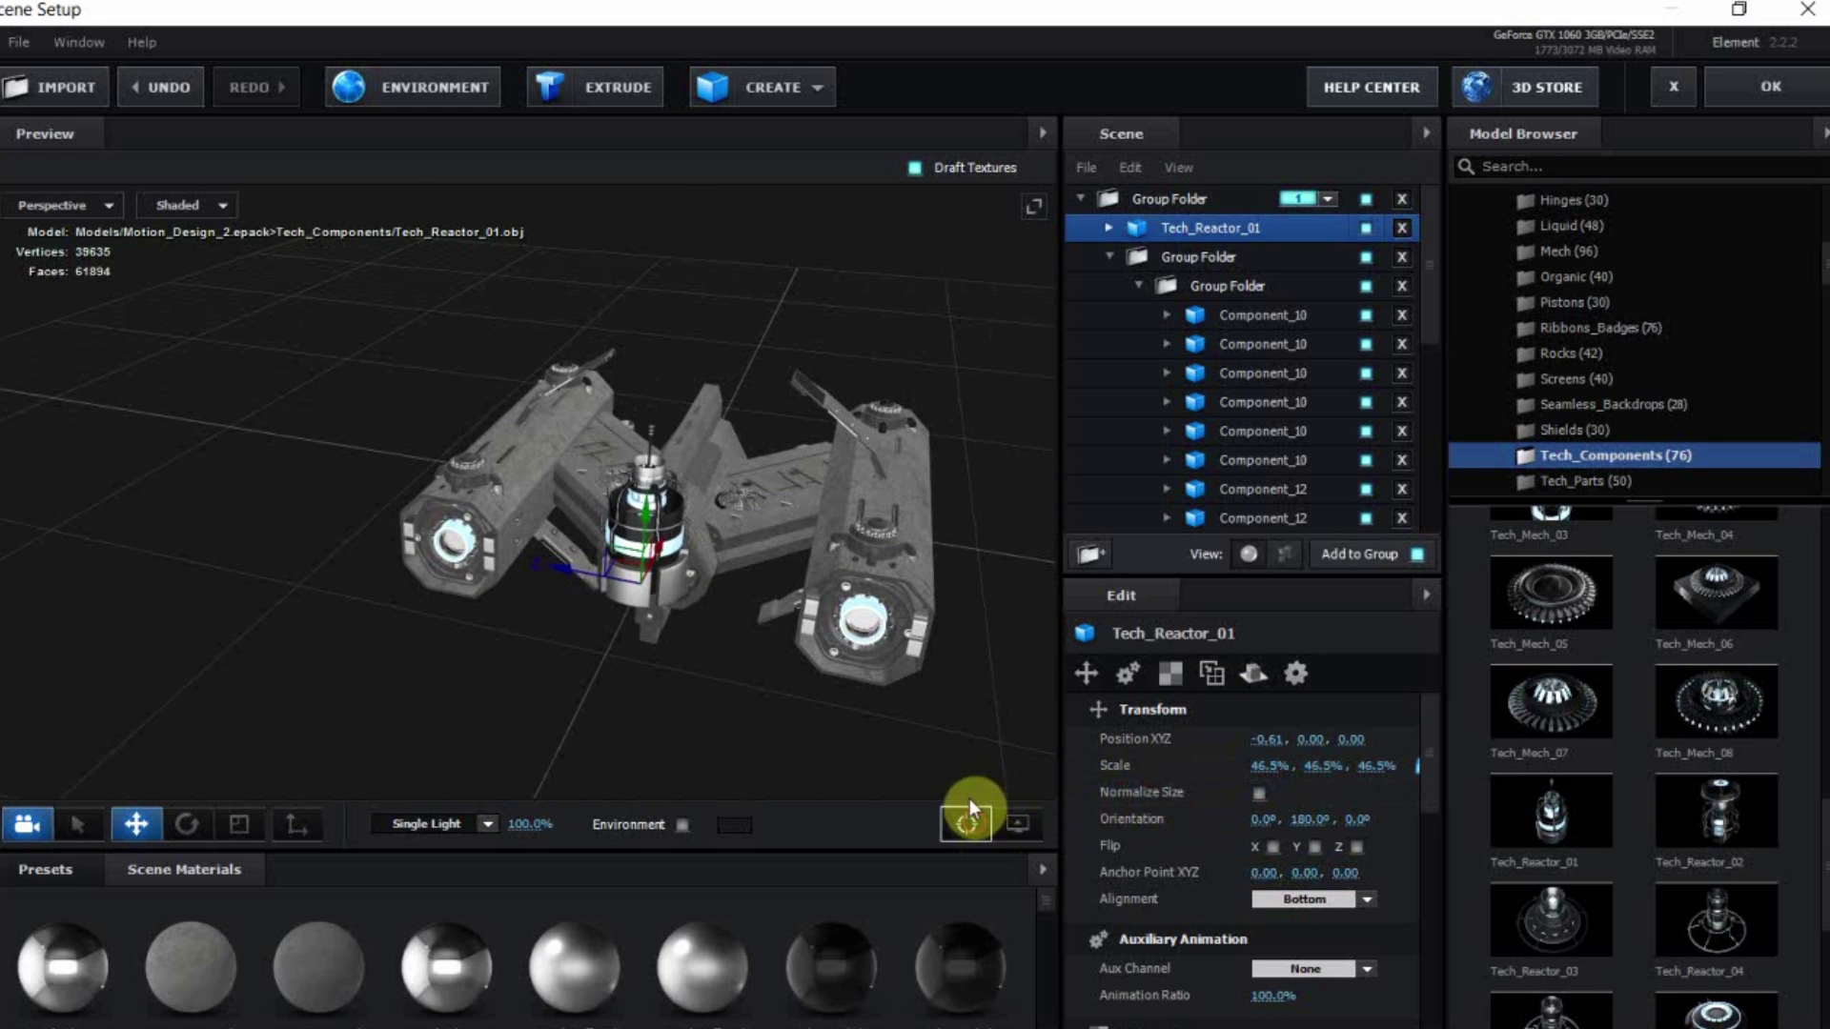
# Seat Tech_Reactor_01 against the end of the central hull at about -0.49, -0.15, 0.00
pyautogui.click(970, 805)
pyautogui.moveTo(570, 598); pyautogui.dragTo(334, 694)
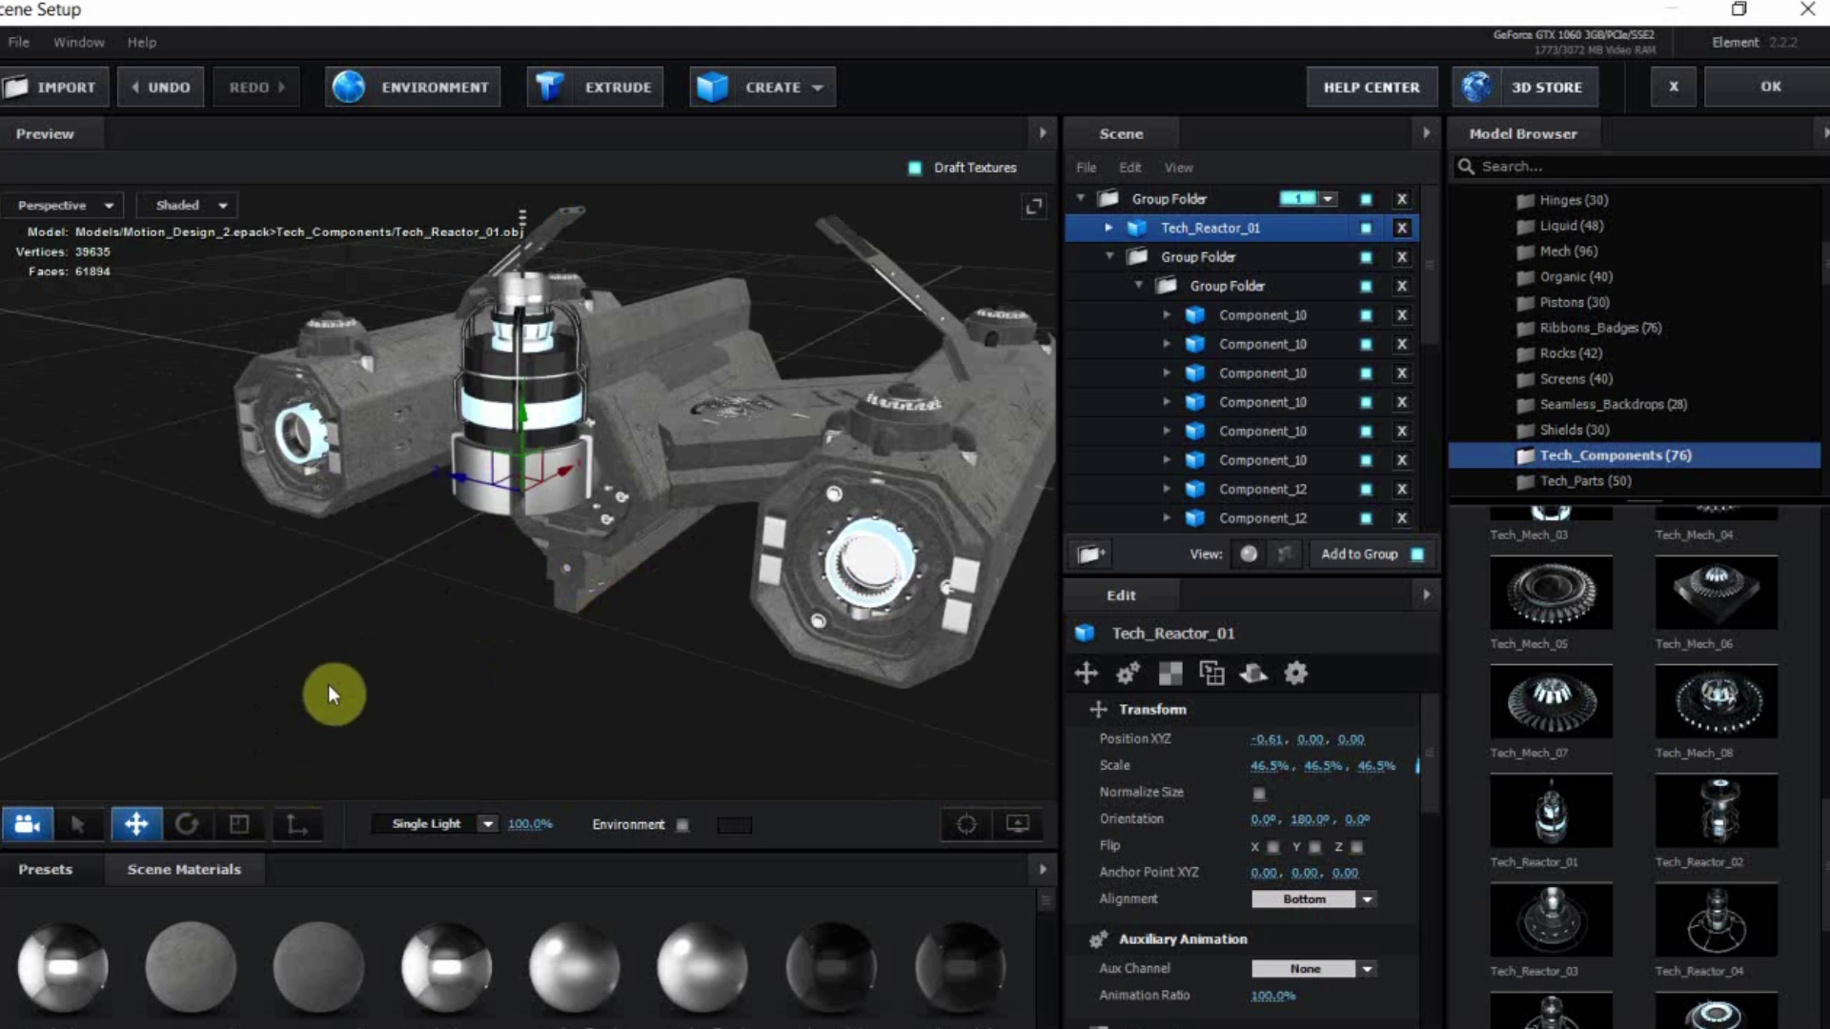
pyautogui.moveTo(522, 289); pyautogui.dragTo(551, 480)
pyautogui.moveTo(657, 538); pyautogui.dragTo(834, 494)
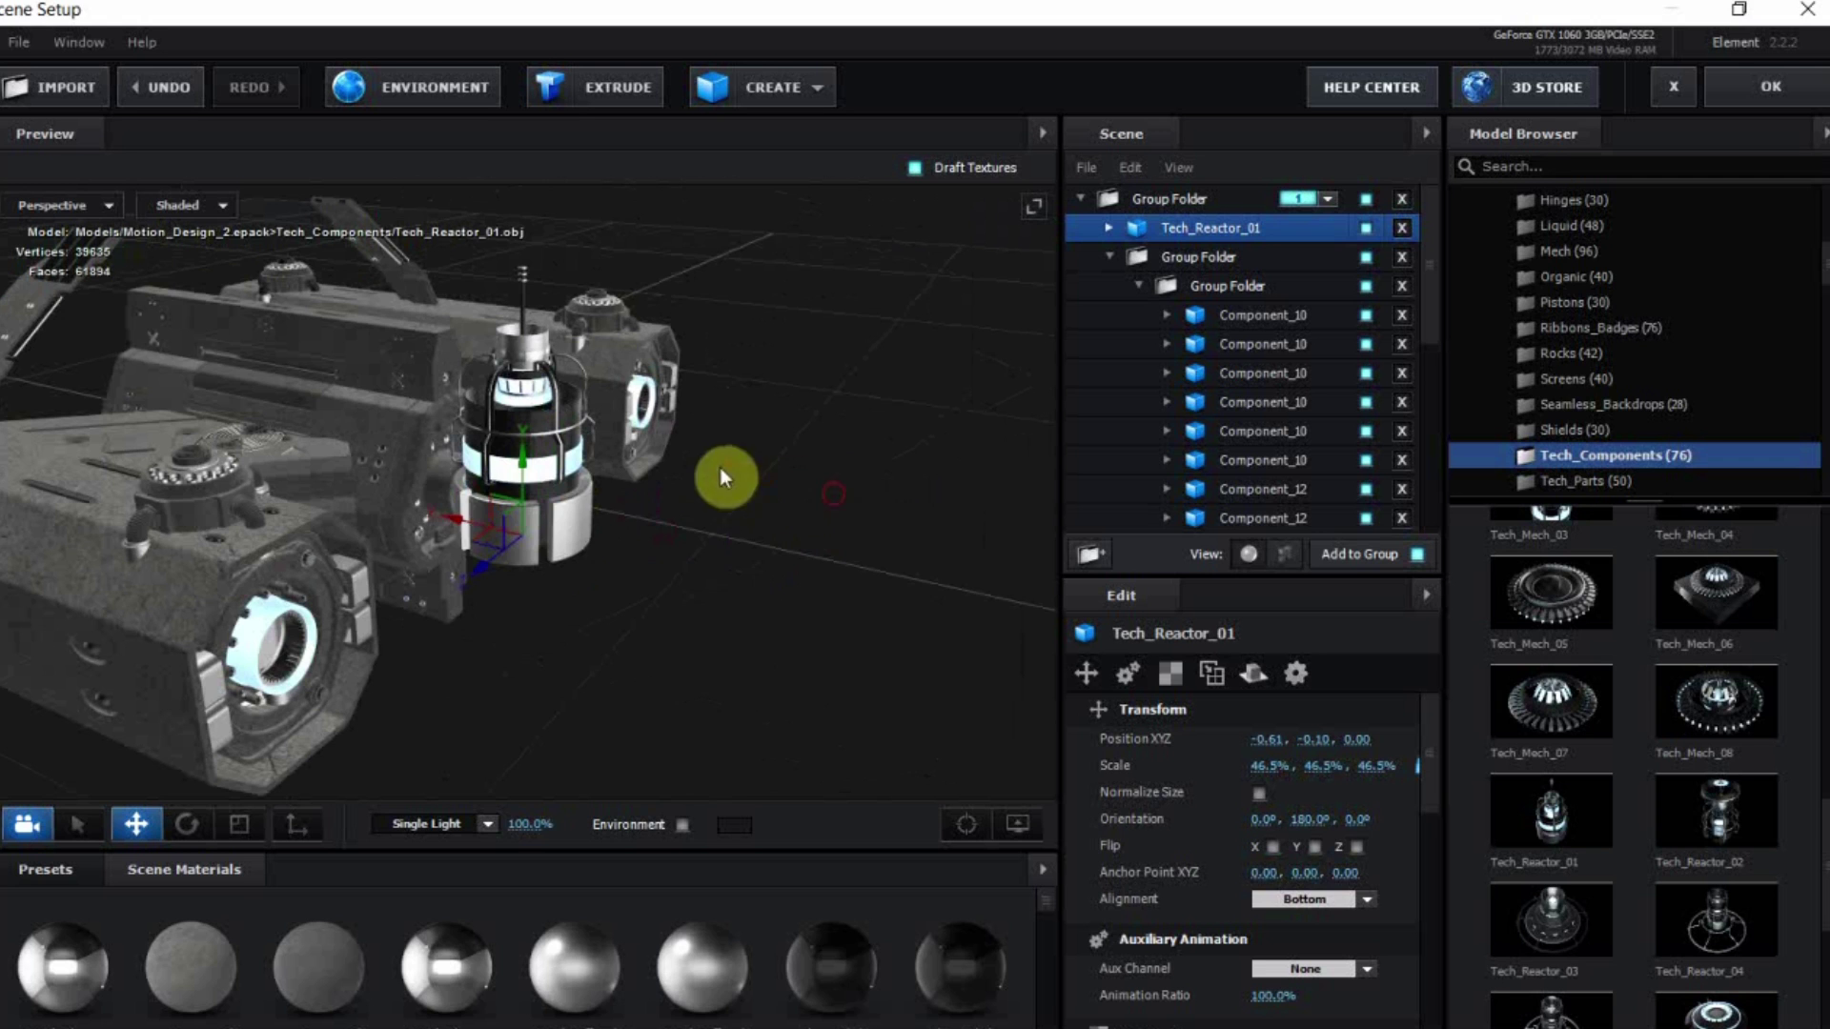
pyautogui.moveTo(438, 516); pyautogui.dragTo(391, 504)
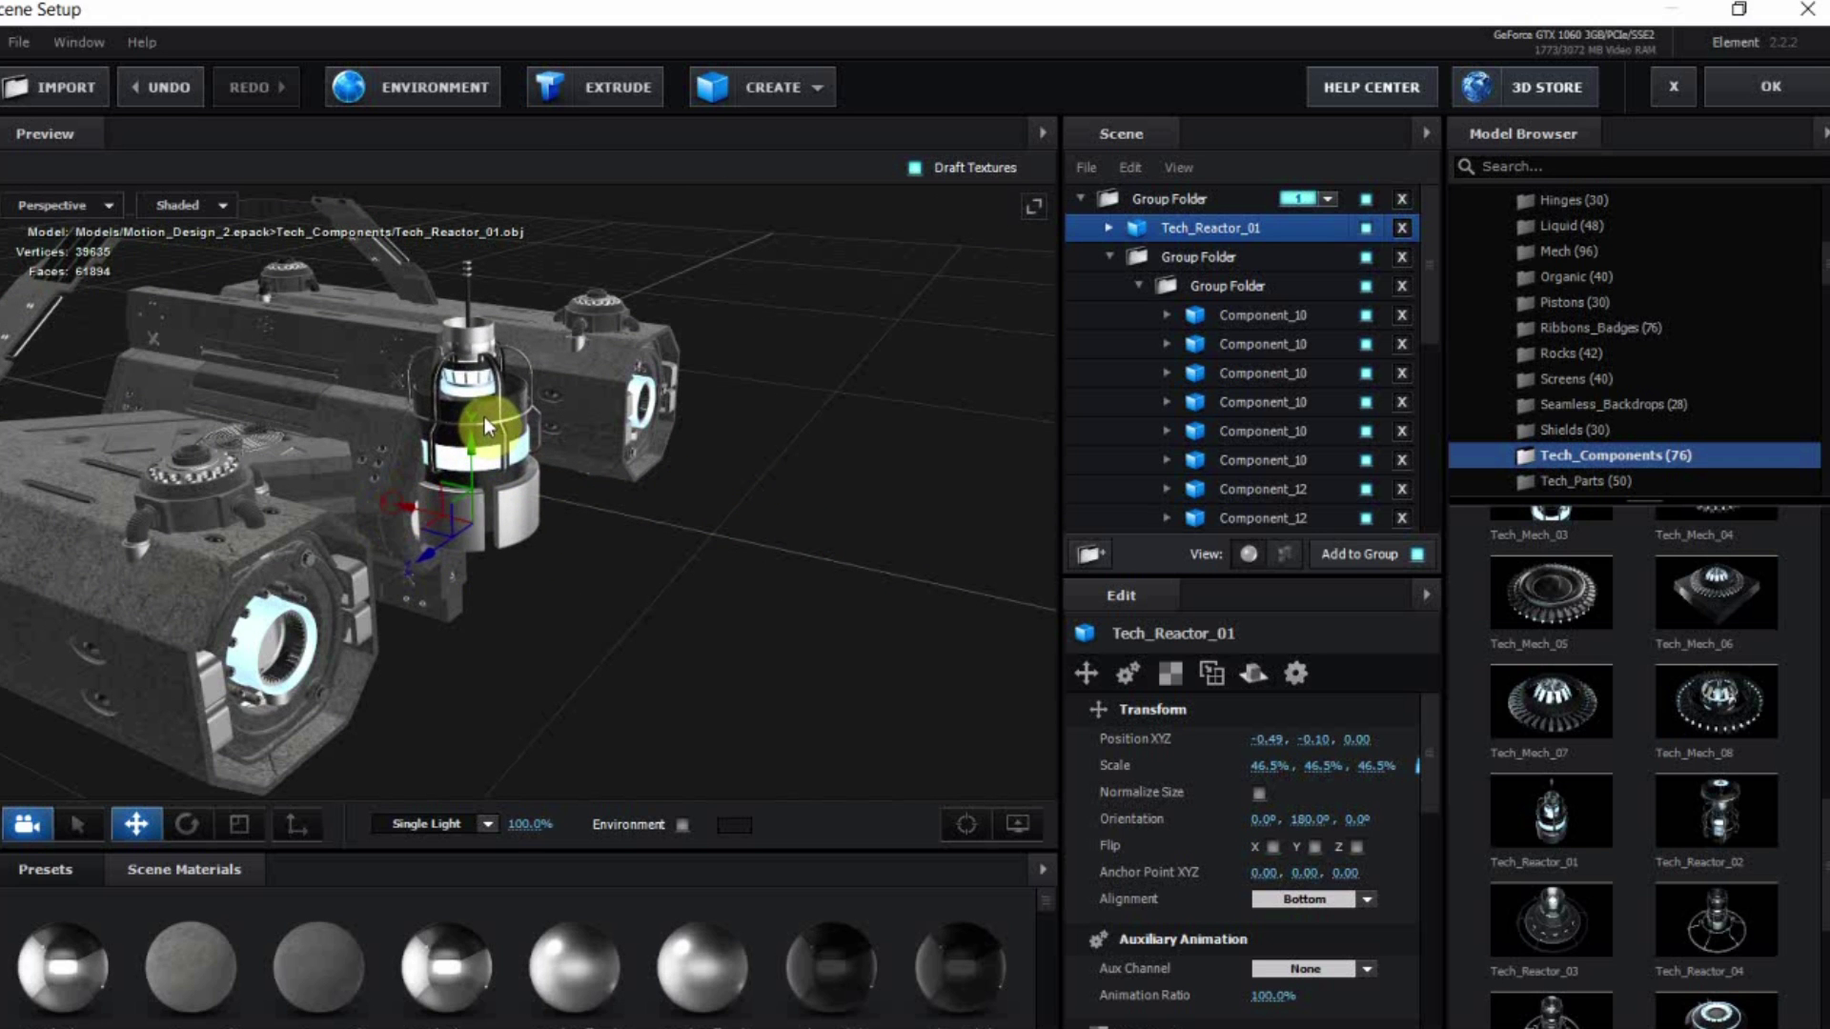
pyautogui.moveTo(474, 422); pyautogui.dragTo(473, 447)
pyautogui.moveTo(644, 519); pyautogui.dragTo(595, 514)
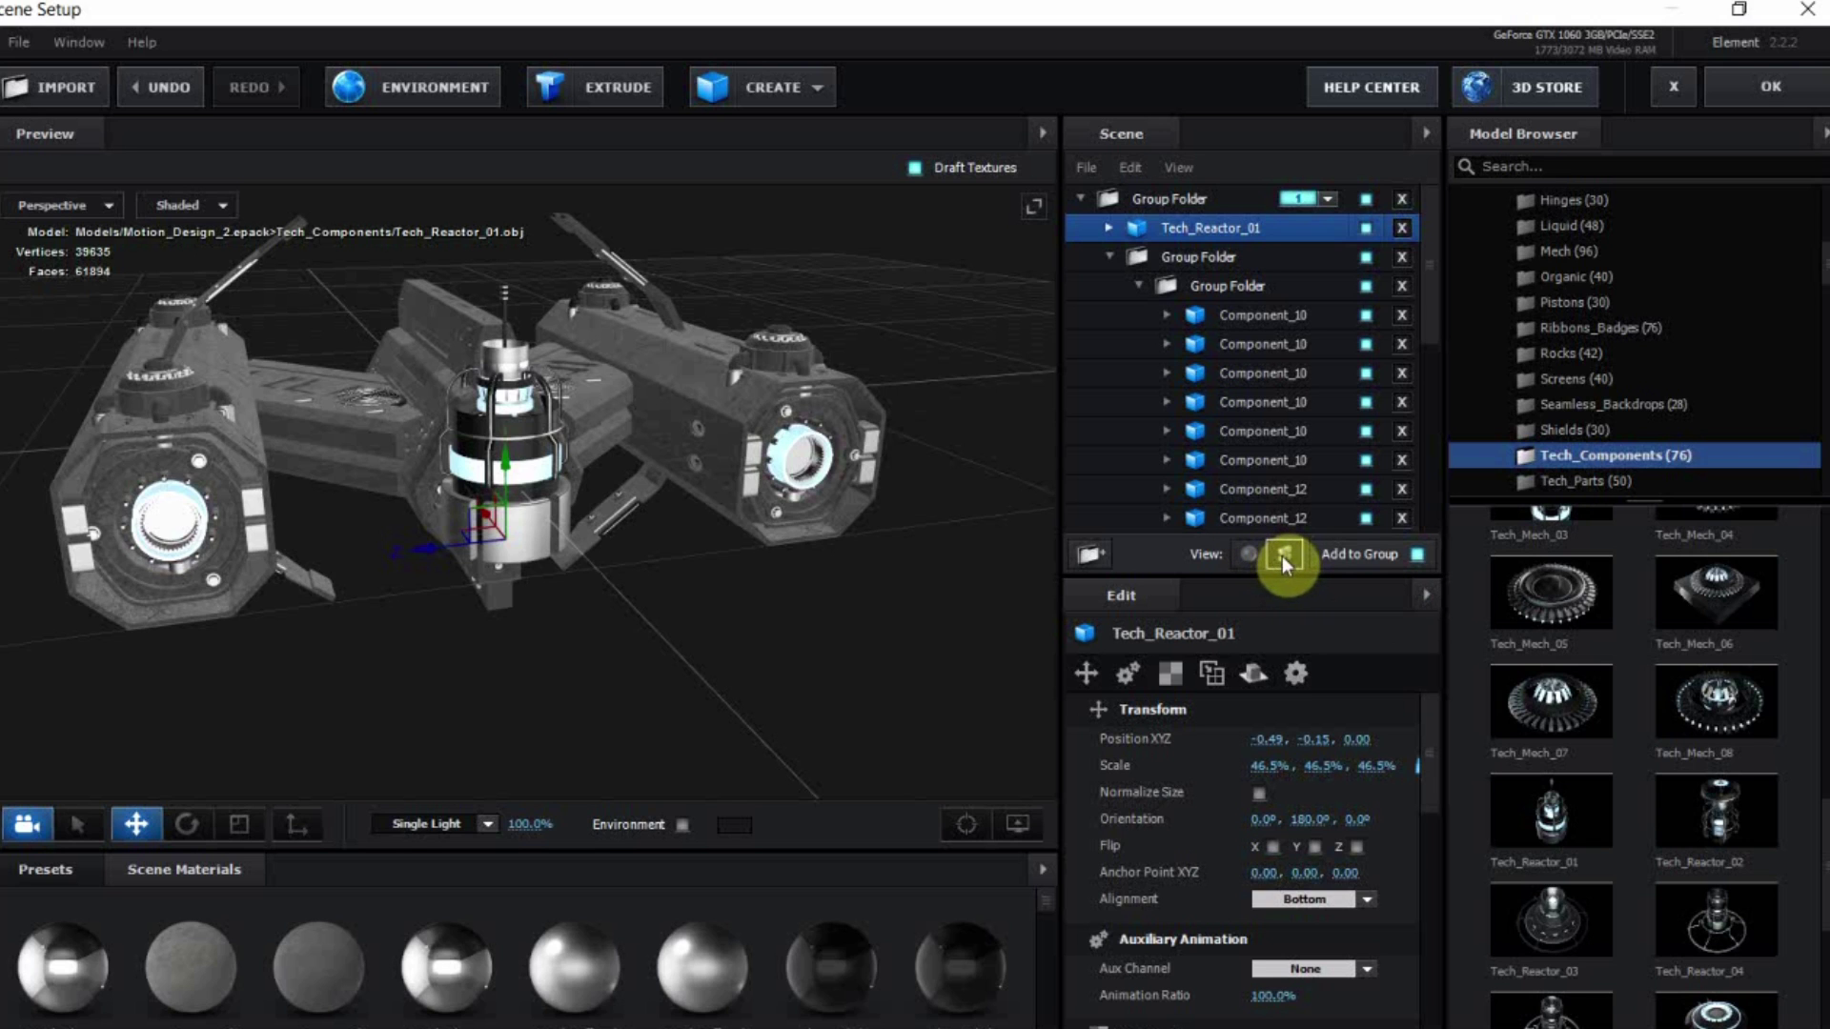
# Disable the lowercase glass, bolt, box and Cylinder surfaces of Tech_Reactor_01, keeping its capitalised Glass surface enabled
pyautogui.click(1111, 231)
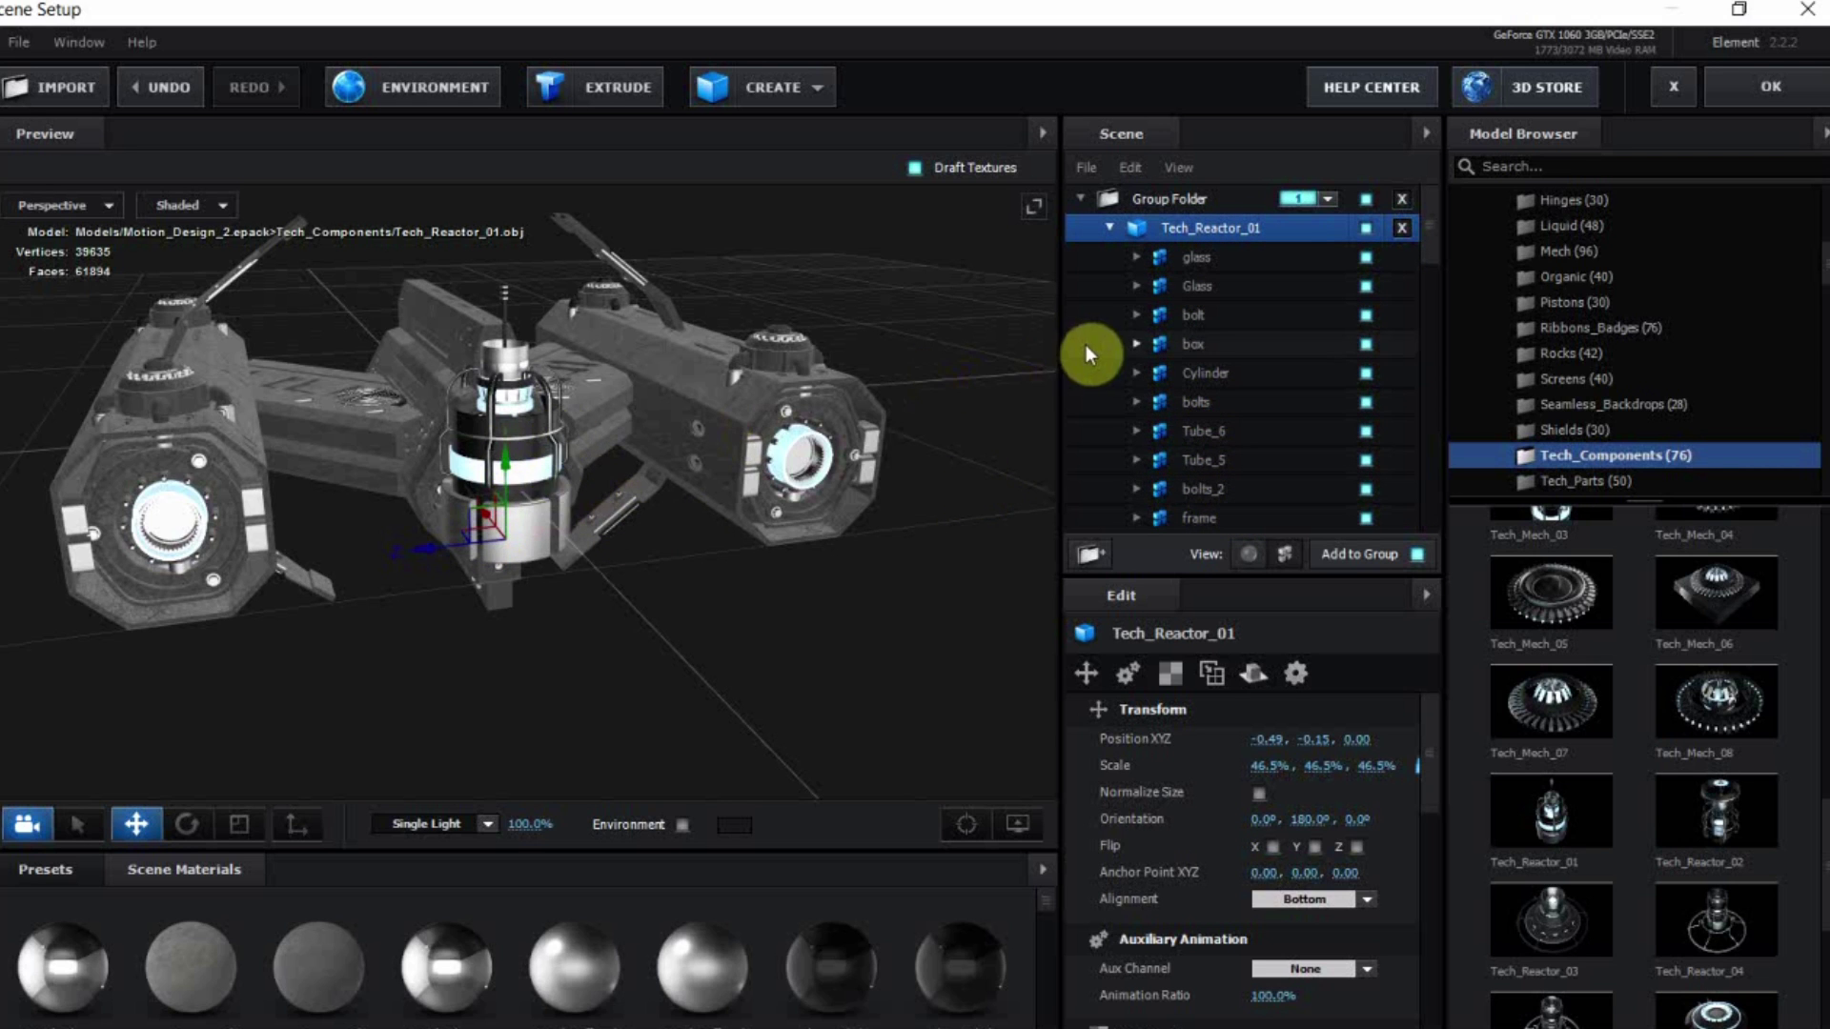
pyautogui.click(1364, 257)
pyautogui.click(1366, 287)
pyautogui.click(1364, 314)
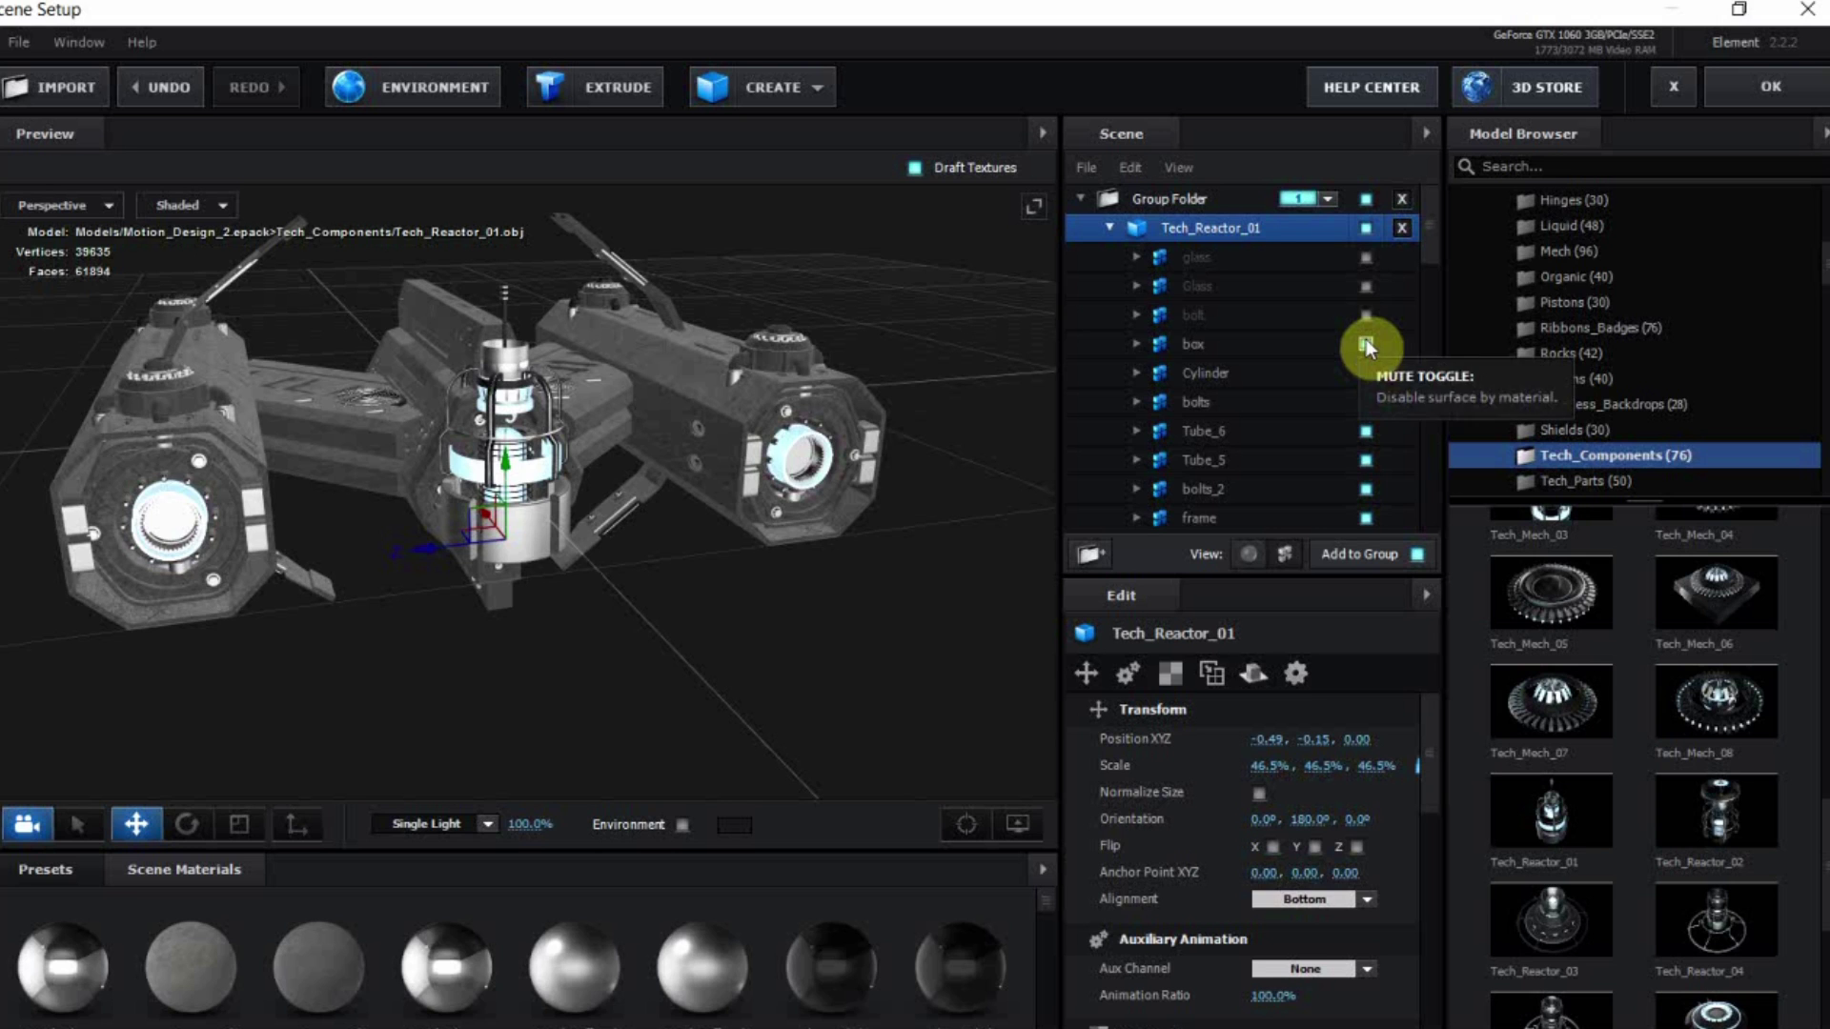
pyautogui.click(1331, 286)
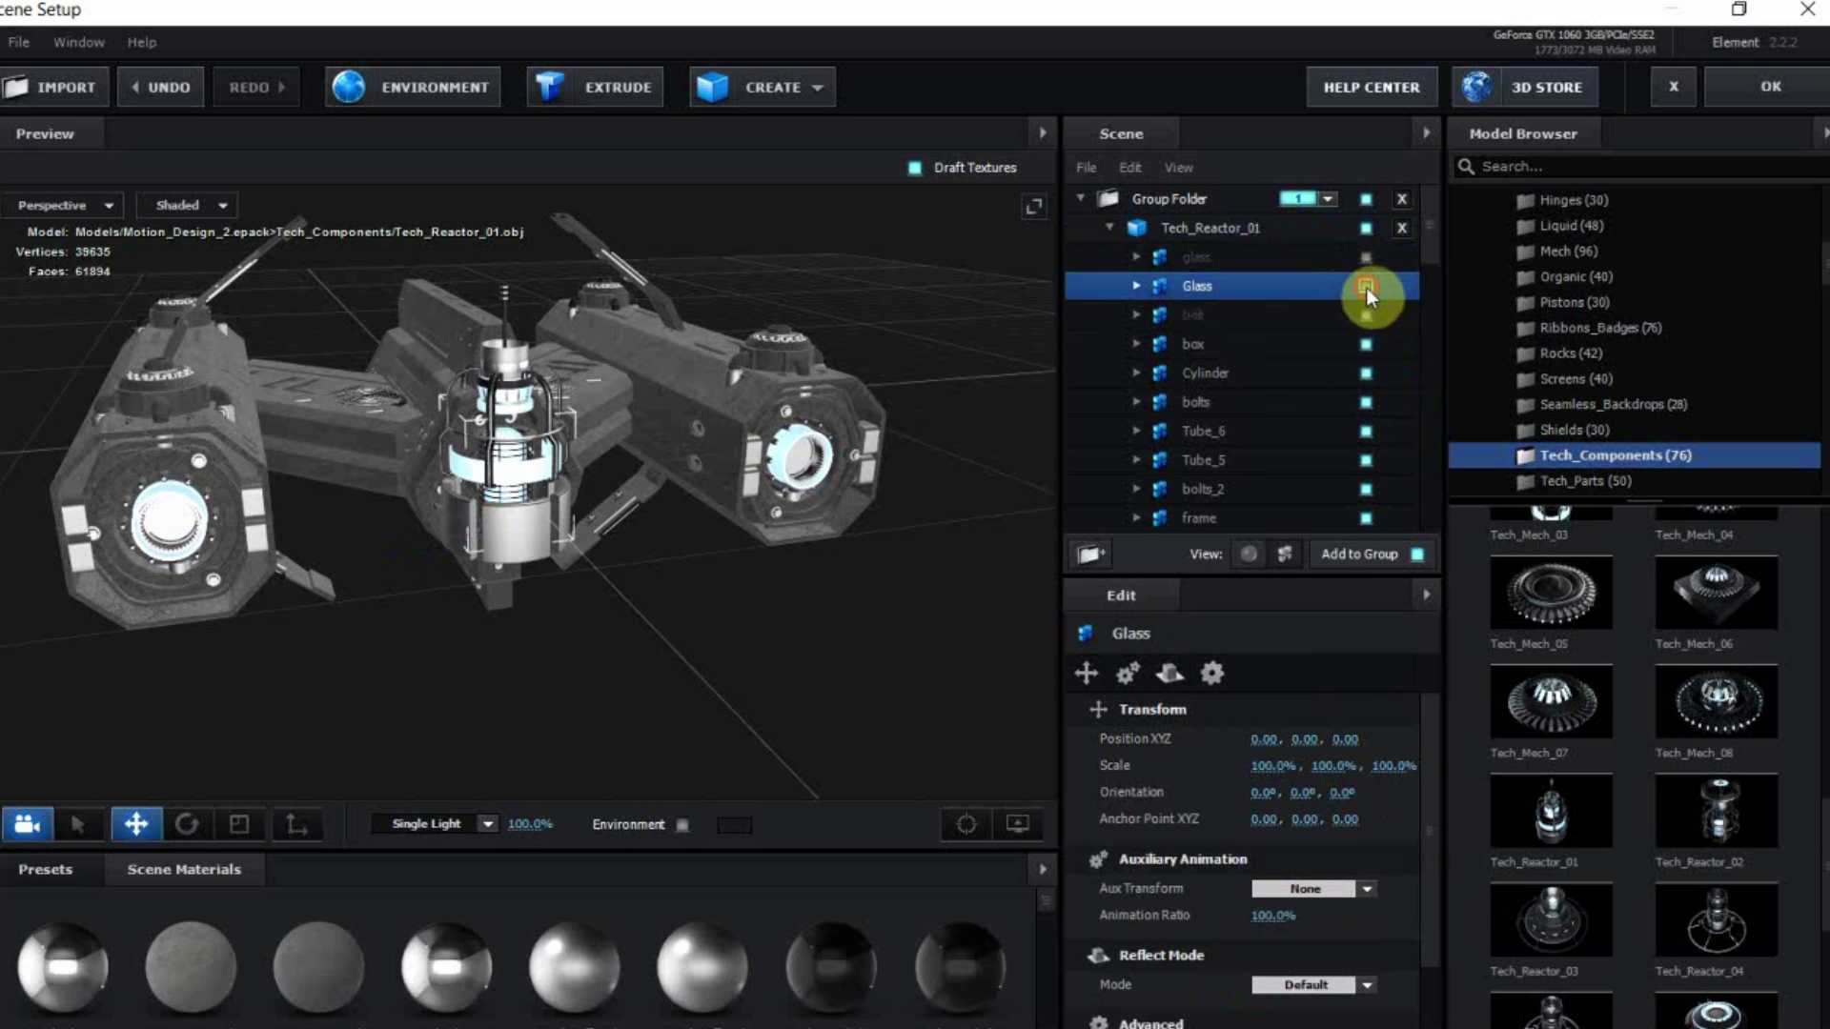
pyautogui.click(1365, 286)
pyautogui.click(1366, 345)
pyautogui.click(1368, 373)
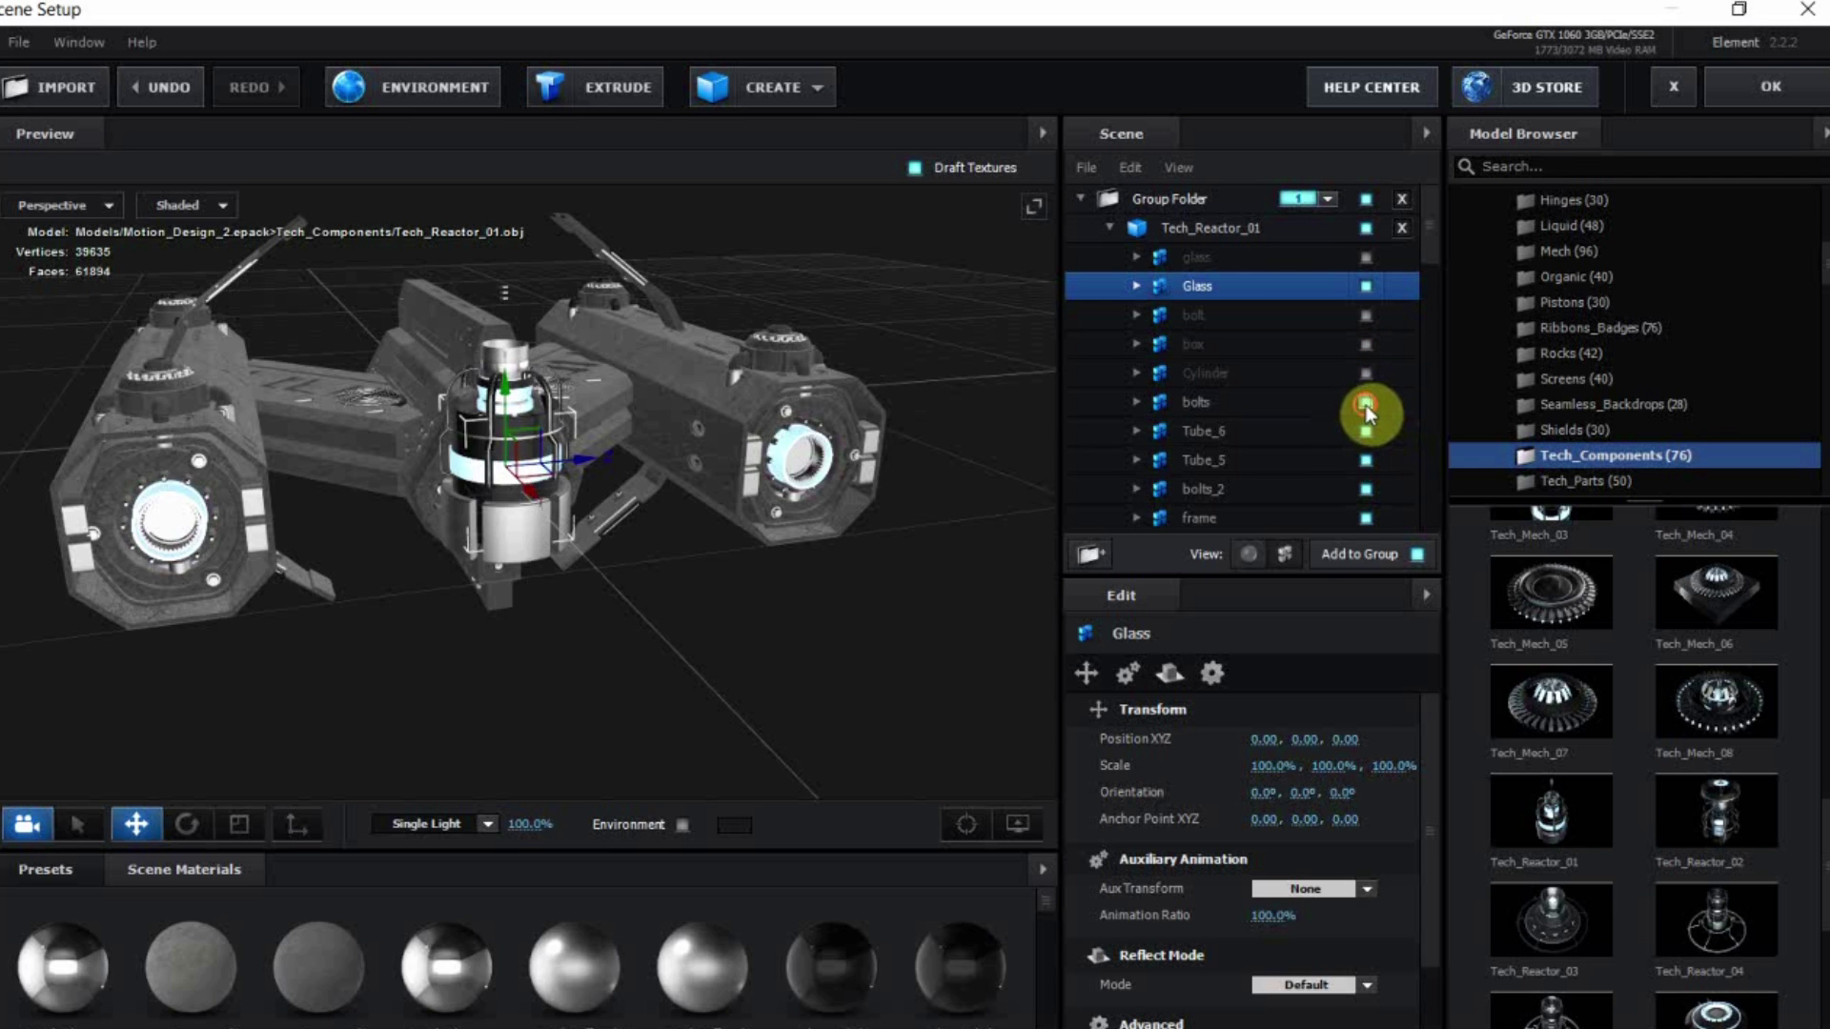
# Disable the reactor's bolts, Tube_6, Tube_5 and bolts_2 surfaces, keeping frame enabled
pyautogui.click(1366, 403)
pyautogui.click(1372, 437)
pyautogui.click(1365, 459)
pyautogui.click(1366, 489)
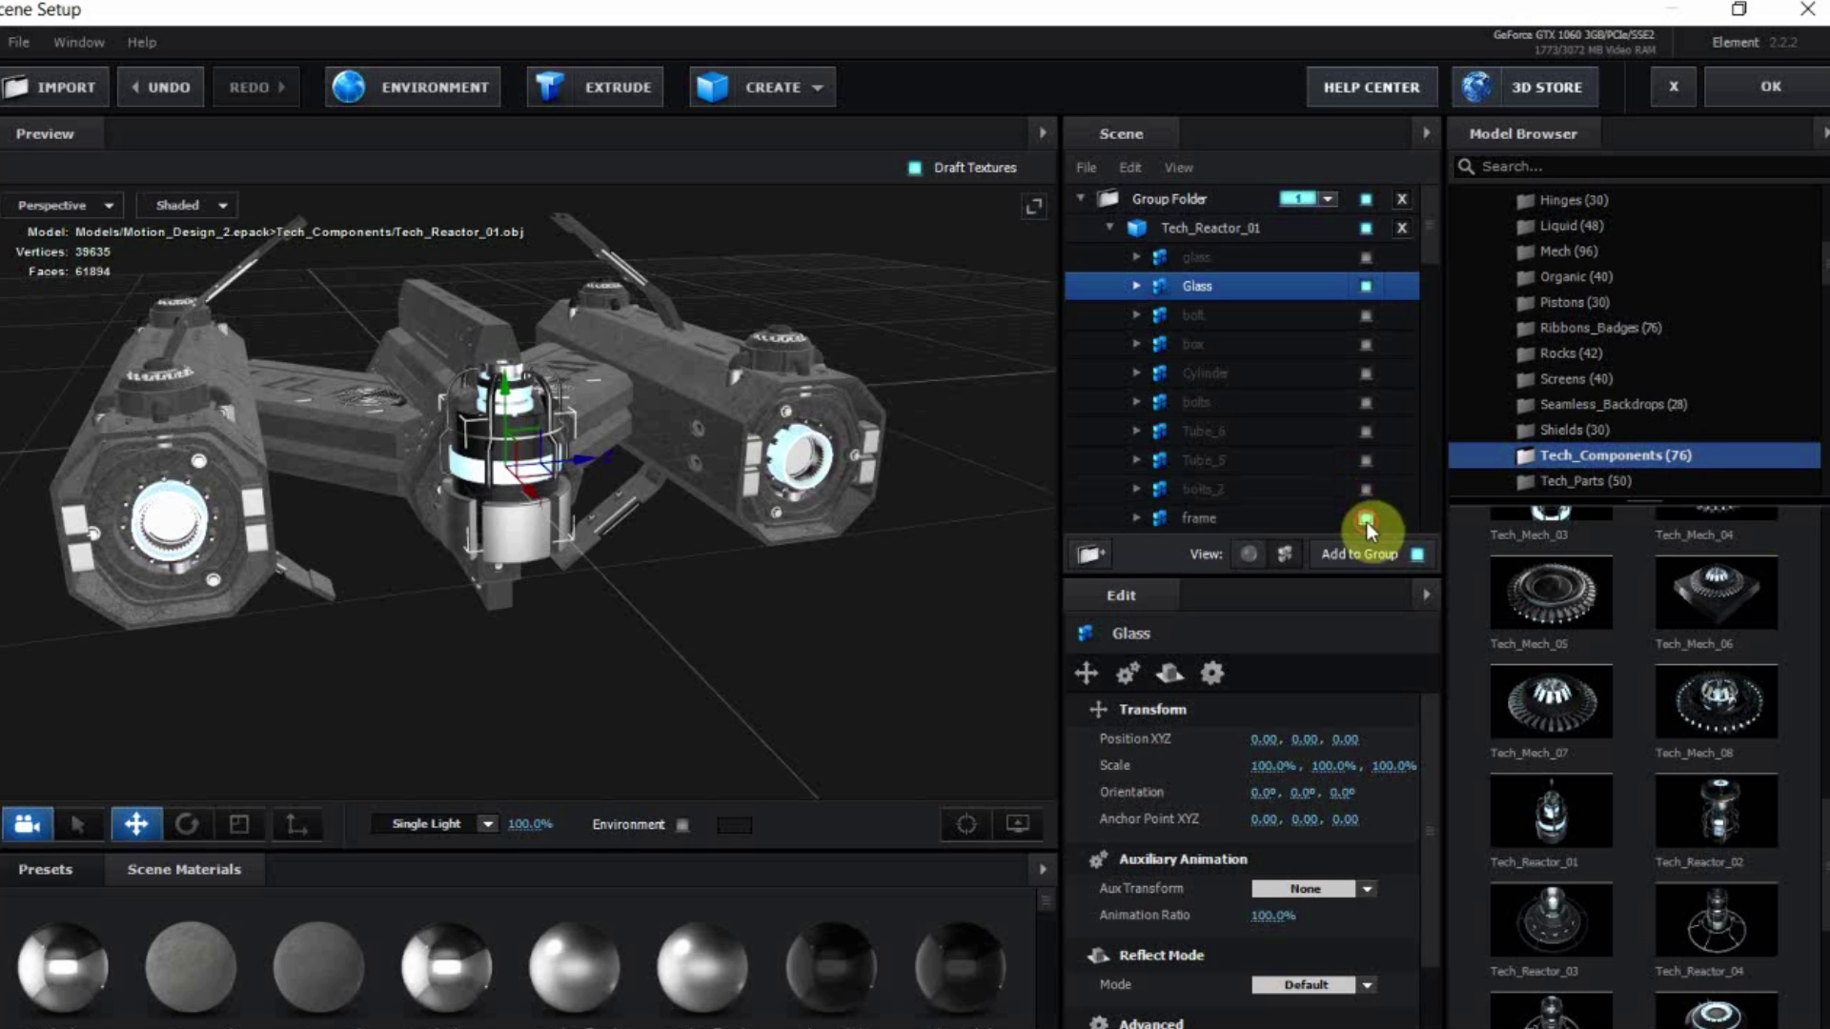
pyautogui.click(1365, 518)
pyautogui.scroll(-3, 1272, 486)
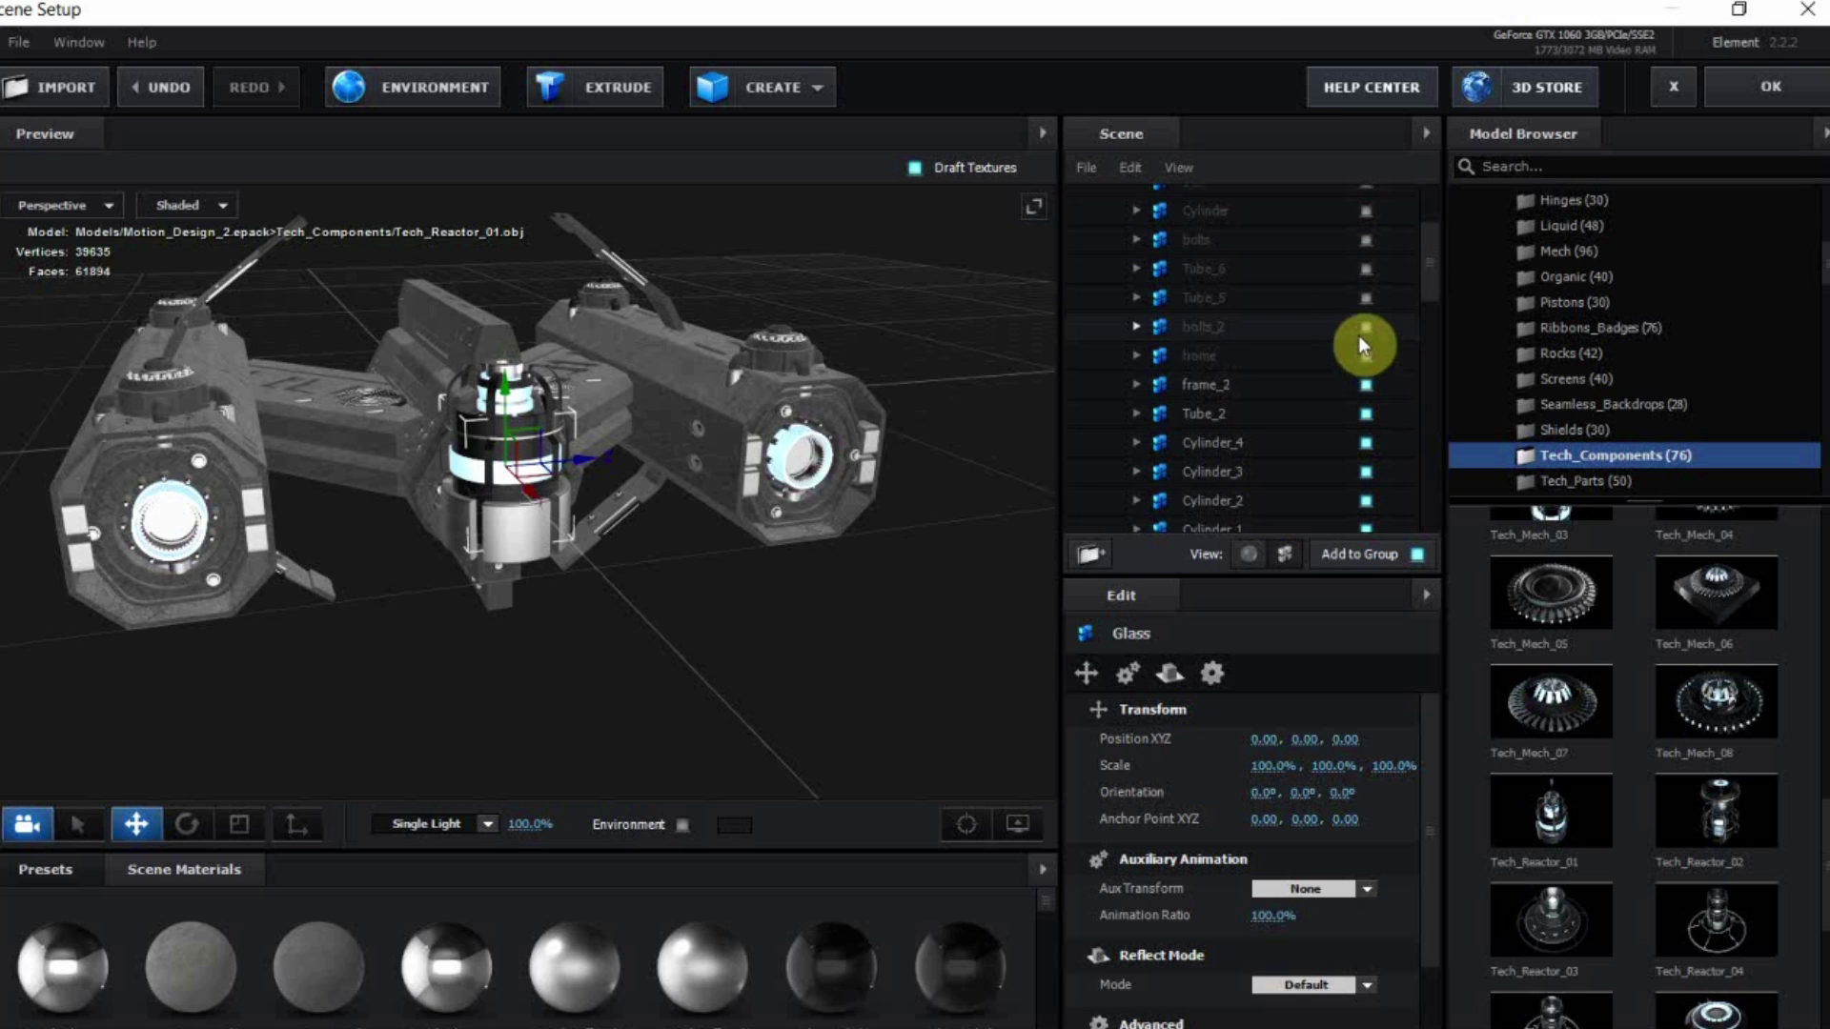
pyautogui.click(1365, 358)
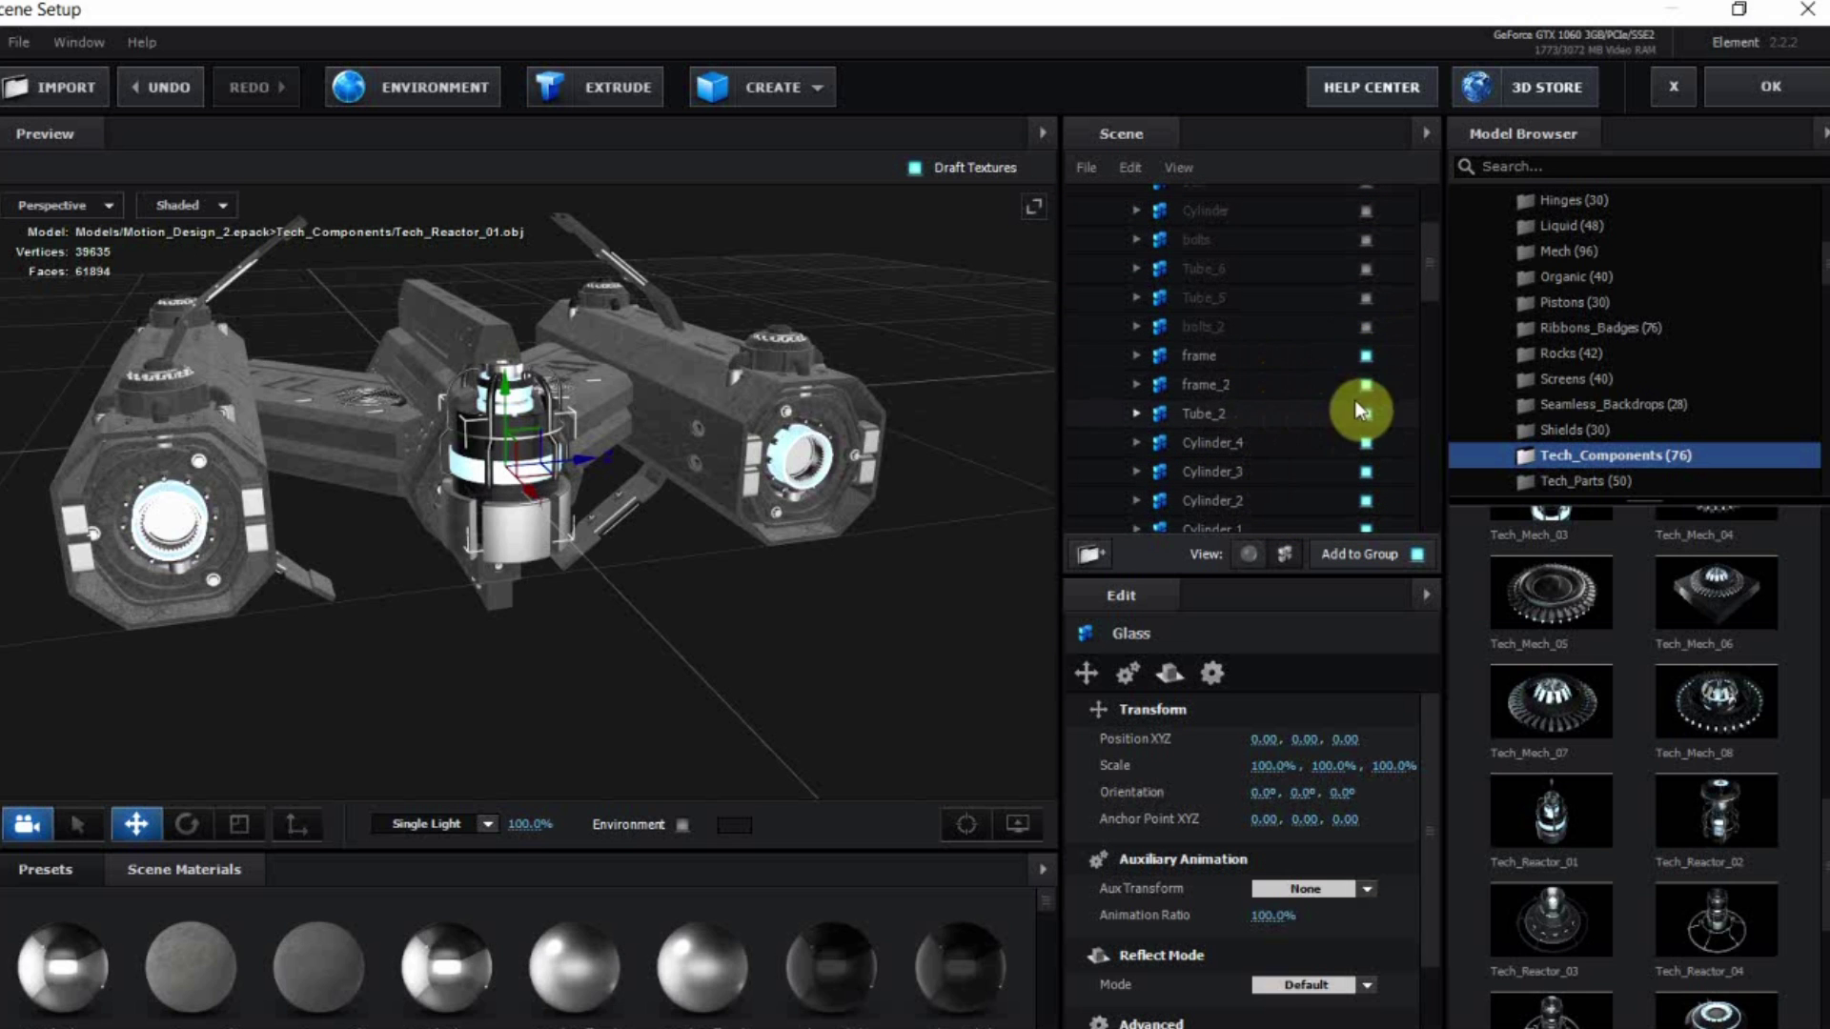
# Disable the Tube_2, Cylinder_4, Cylinder_3, Cylinder_2 and Cylinder_1 surfaces of Tech_Reactor_01, keeping frame_2 enabled
pyautogui.click(1370, 418)
pyautogui.click(1370, 418)
pyautogui.click(1369, 418)
pyautogui.click(1368, 443)
pyautogui.click(1368, 470)
pyautogui.click(1365, 500)
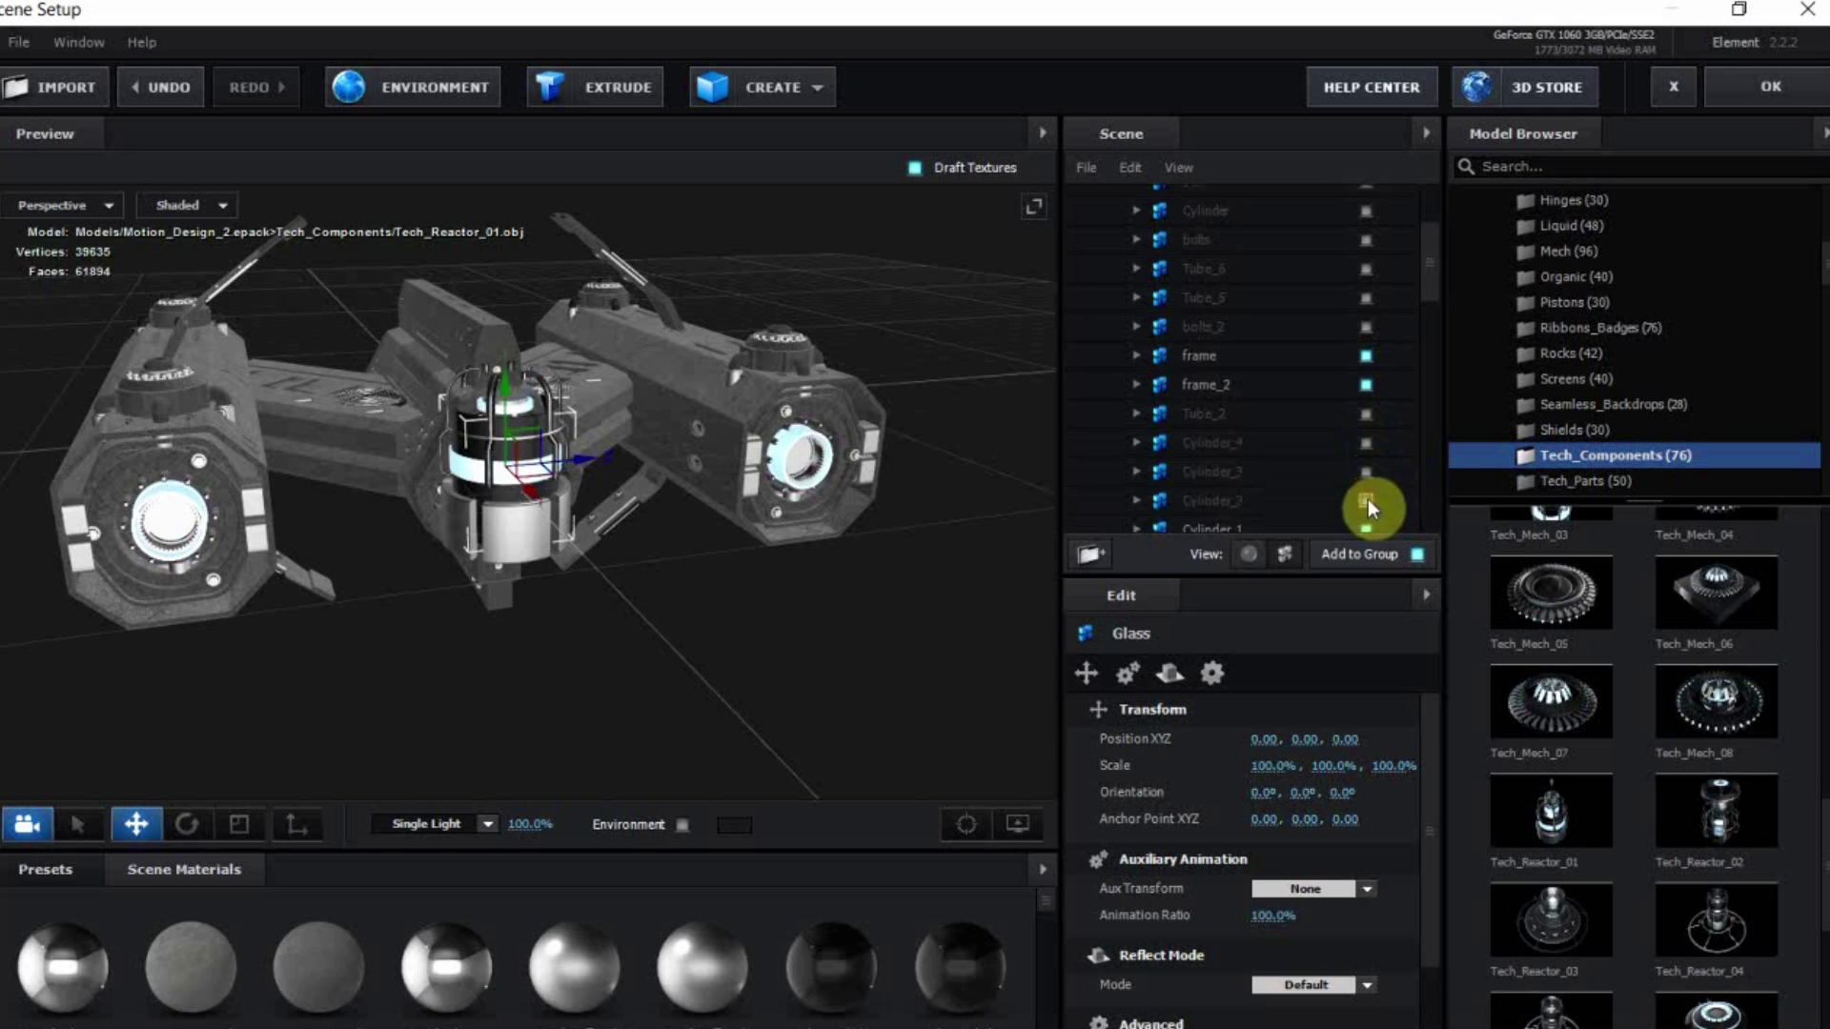
pyautogui.scroll(-1, 1369, 499)
pyautogui.click(1366, 449)
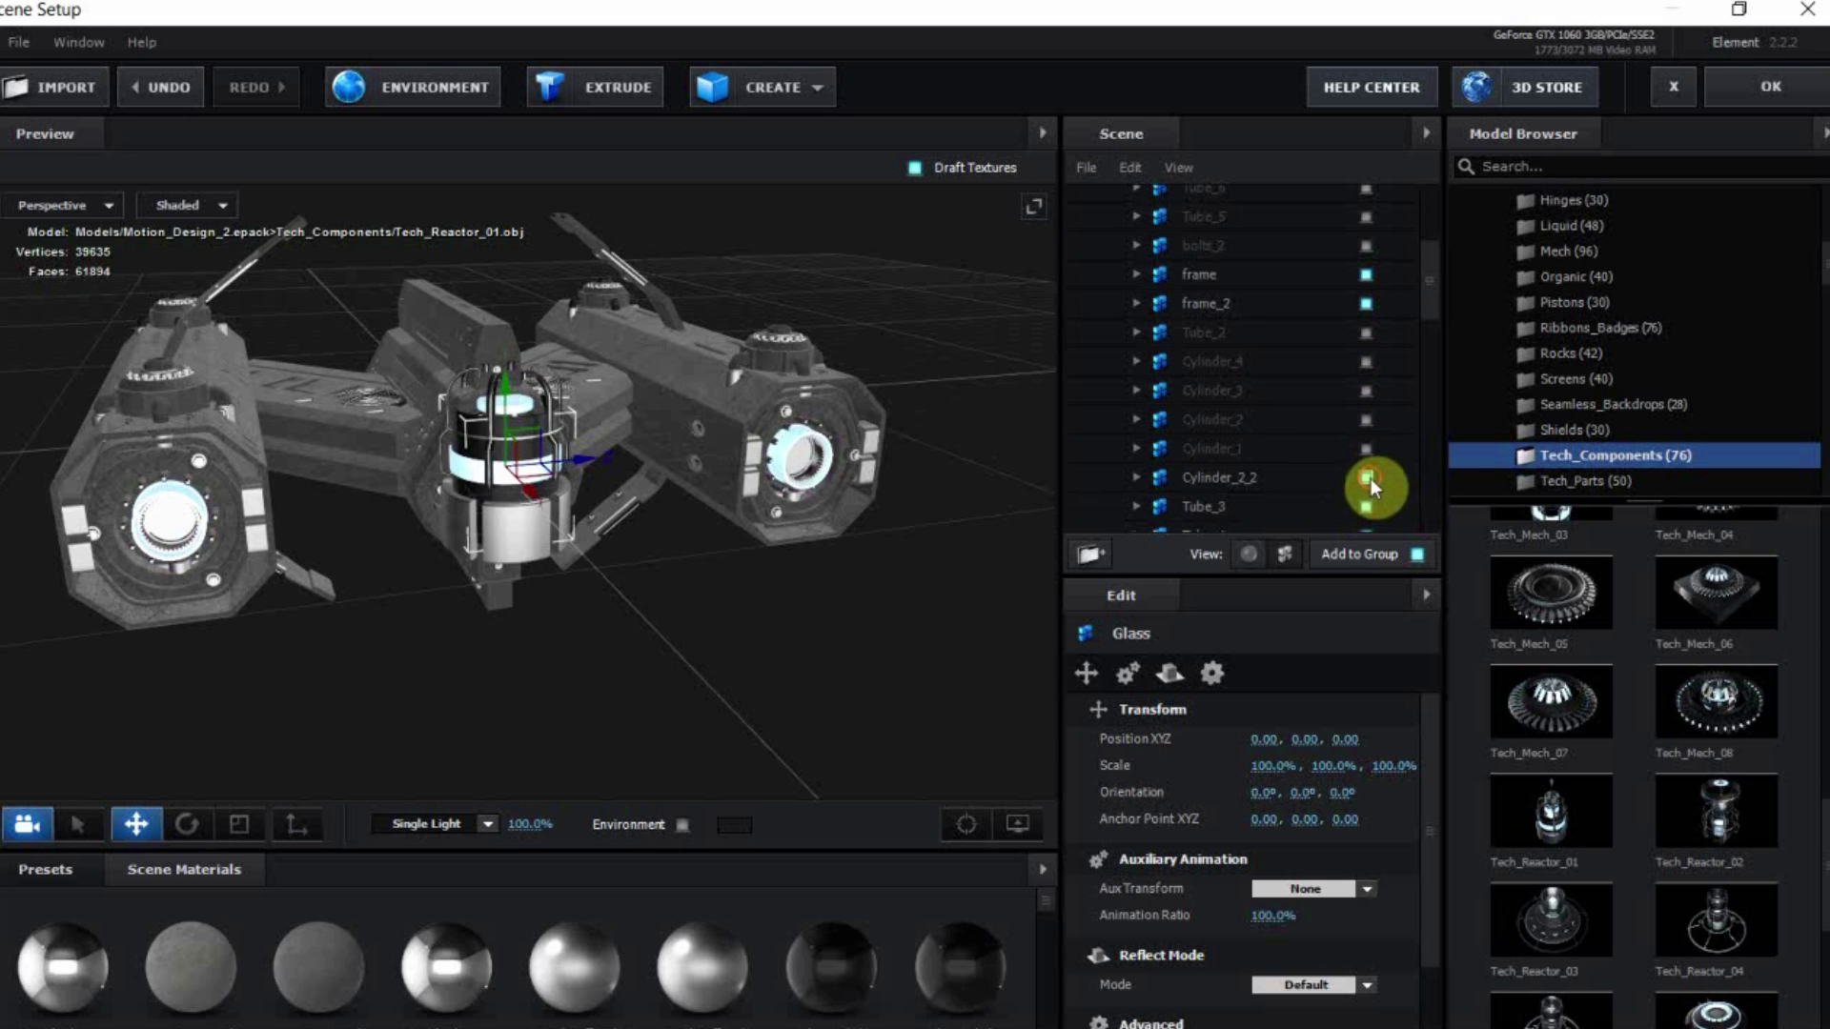
# Disable the reactor's Cylinder_2_2 and Tube_3 surfaces, keeping Tube_1 enabled
pyautogui.click(1370, 479)
pyautogui.click(1368, 502)
pyautogui.click(1308, 514)
pyautogui.scroll(-1, 1313, 493)
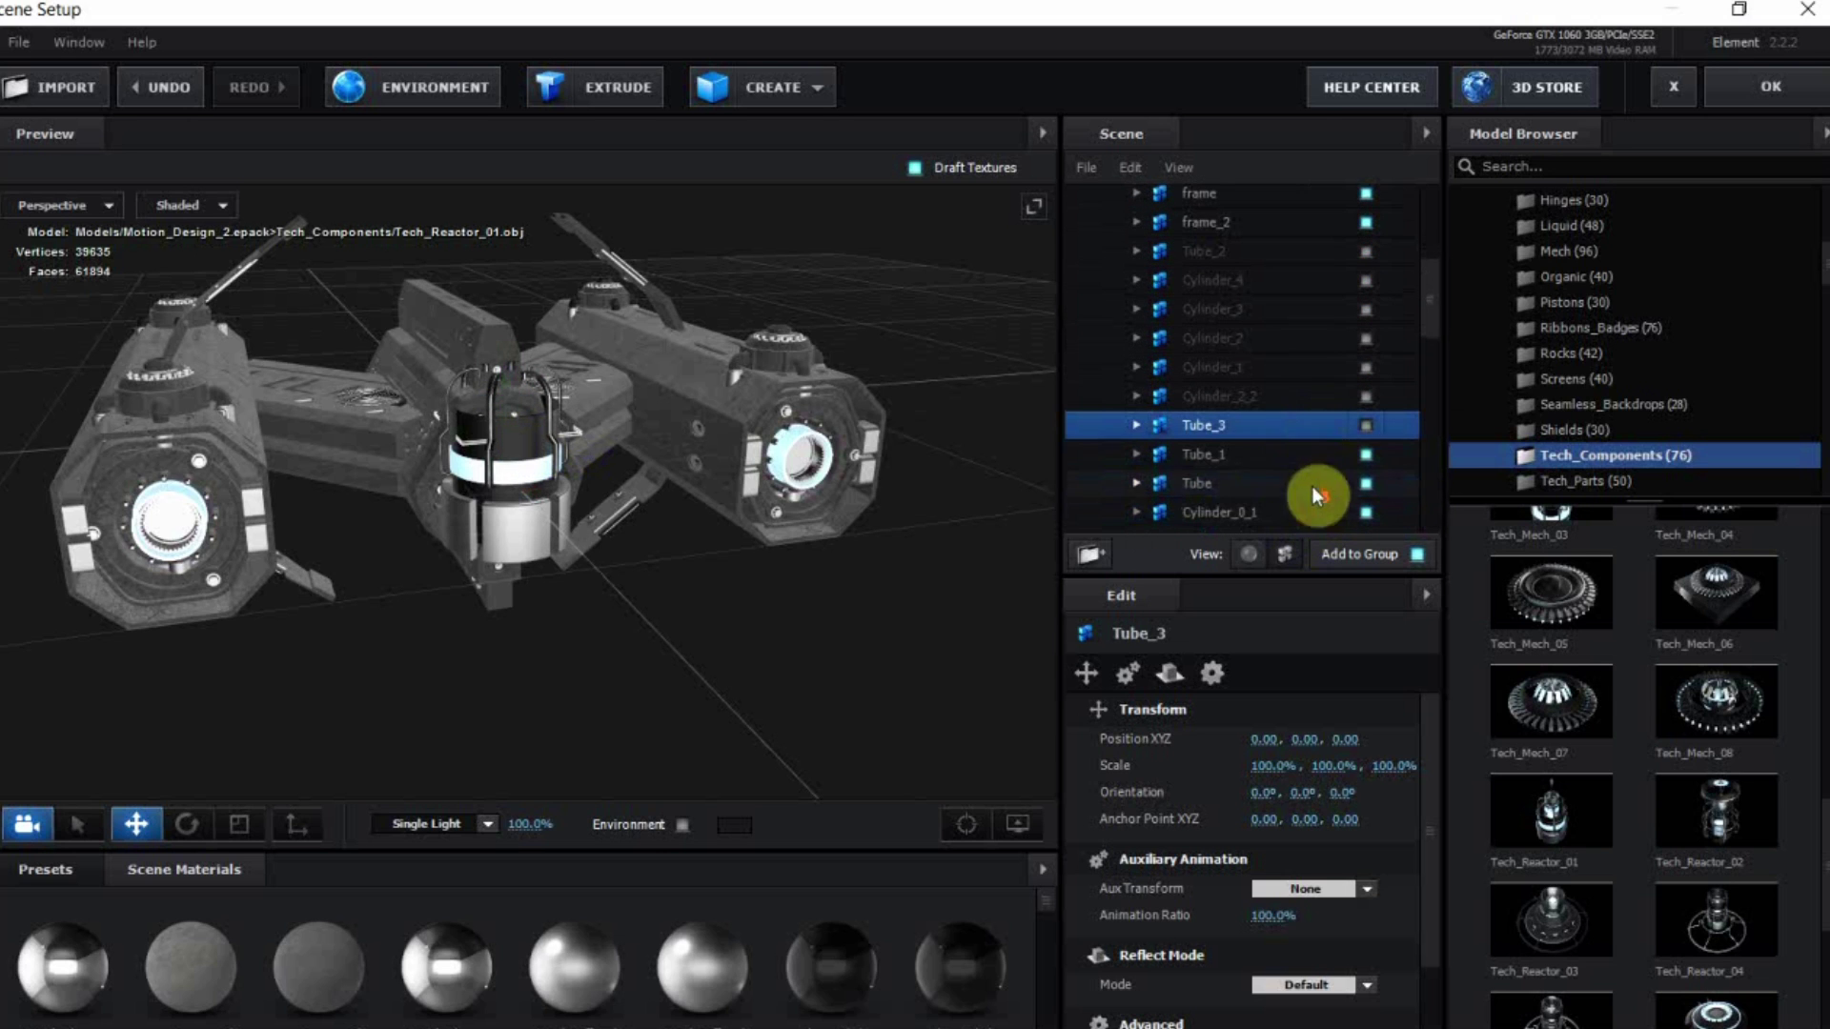
pyautogui.click(1363, 454)
pyautogui.click(1362, 455)
pyautogui.click(1320, 457)
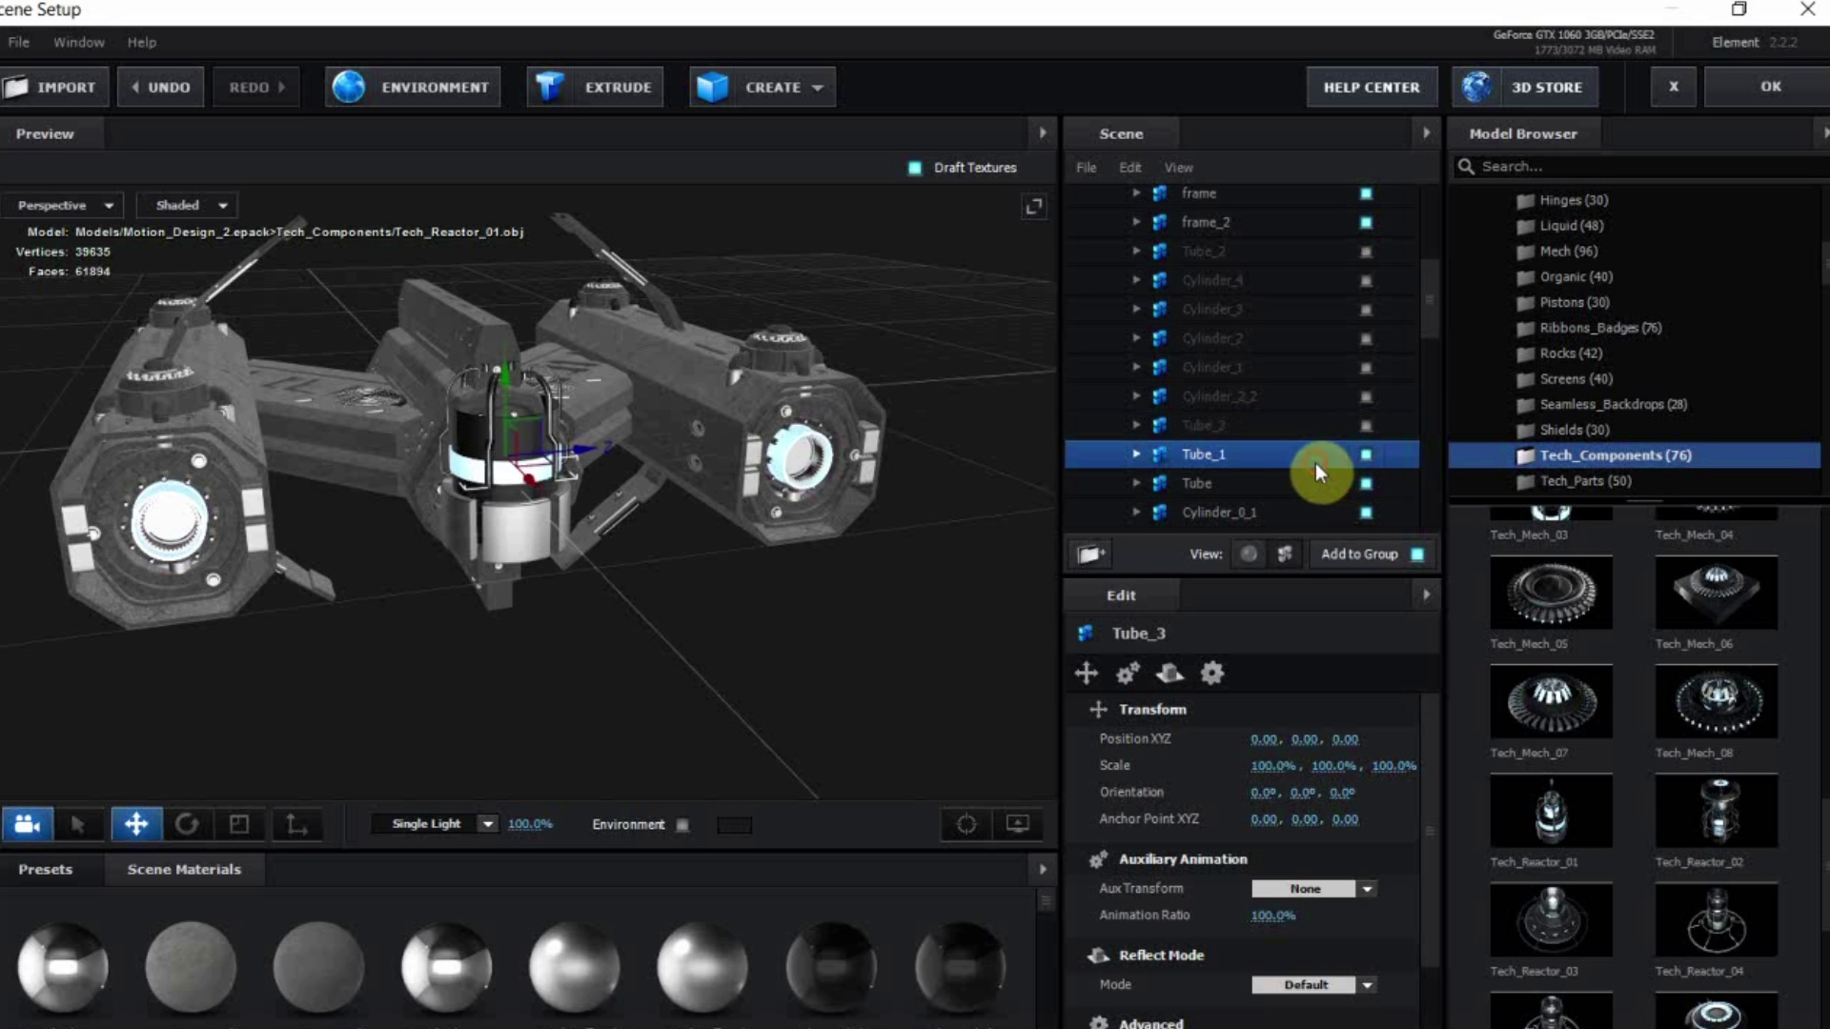
pyautogui.click(1369, 452)
pyautogui.click(1371, 452)
# Disable the Tube and Cylinder_0_1 surfaces of Tech_Reactor_01
pyautogui.click(1371, 482)
pyautogui.click(1371, 482)
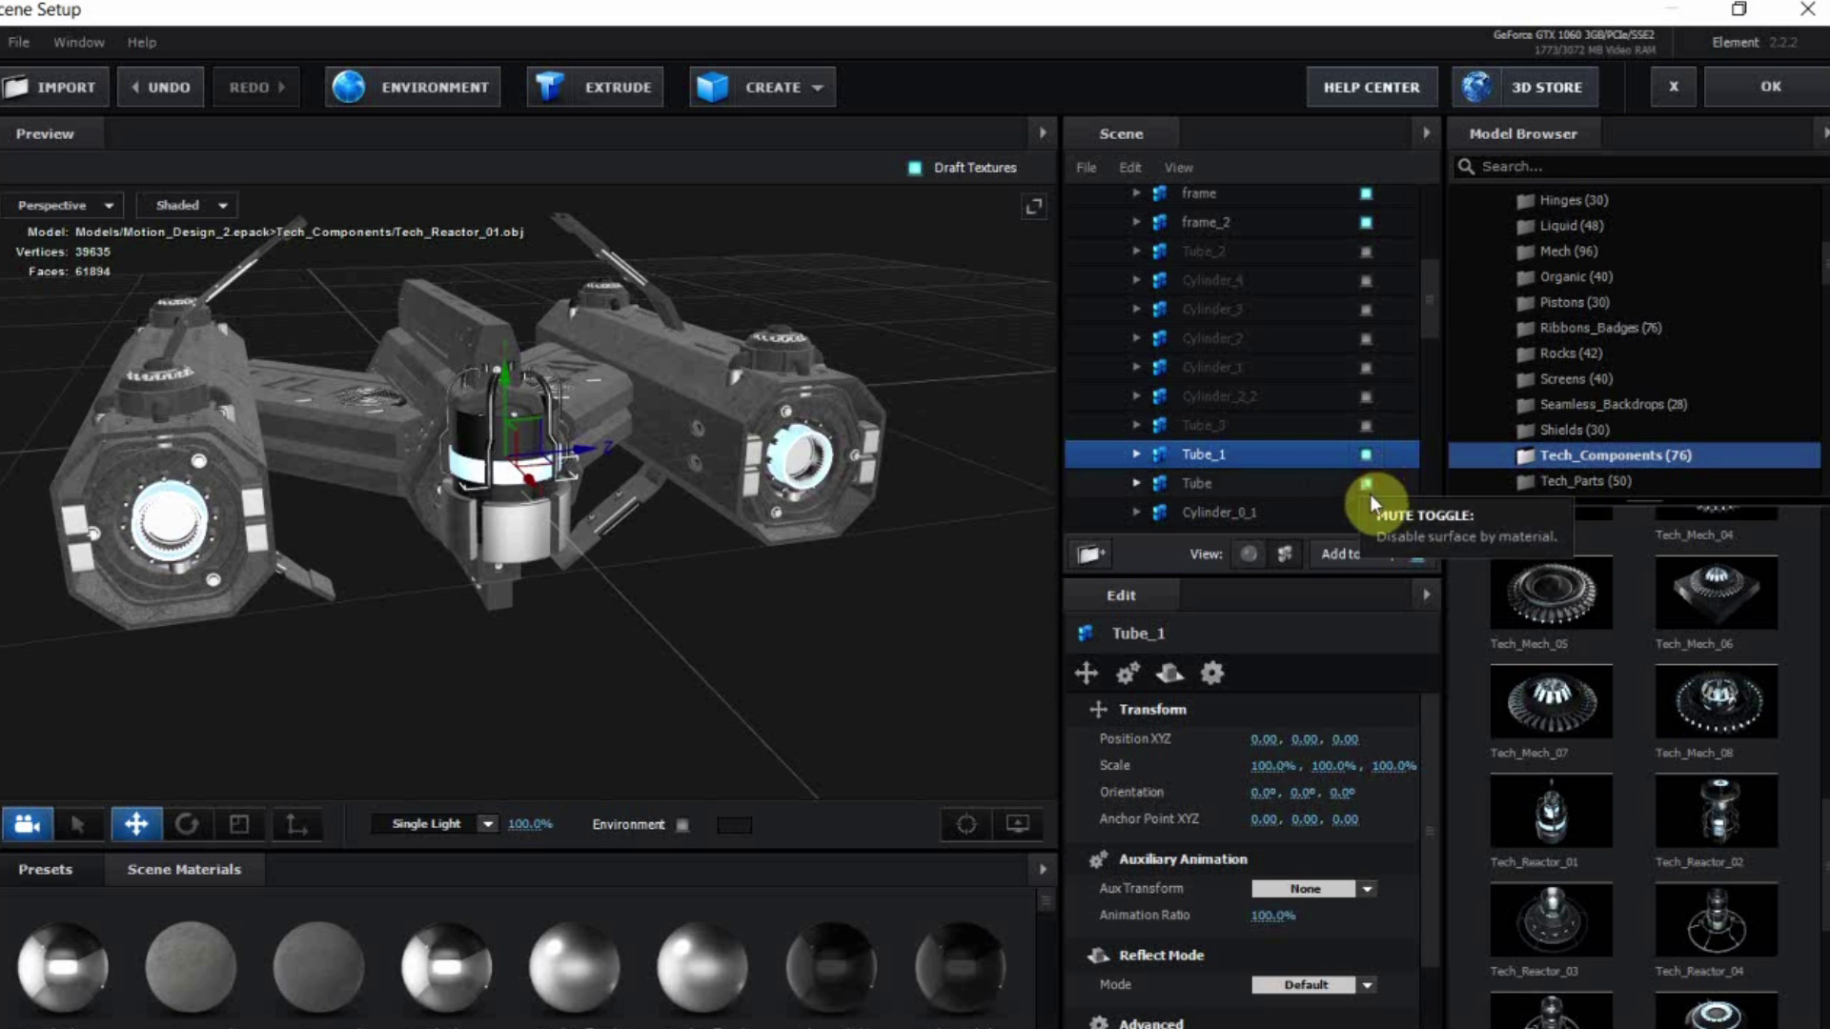
pyautogui.click(1368, 485)
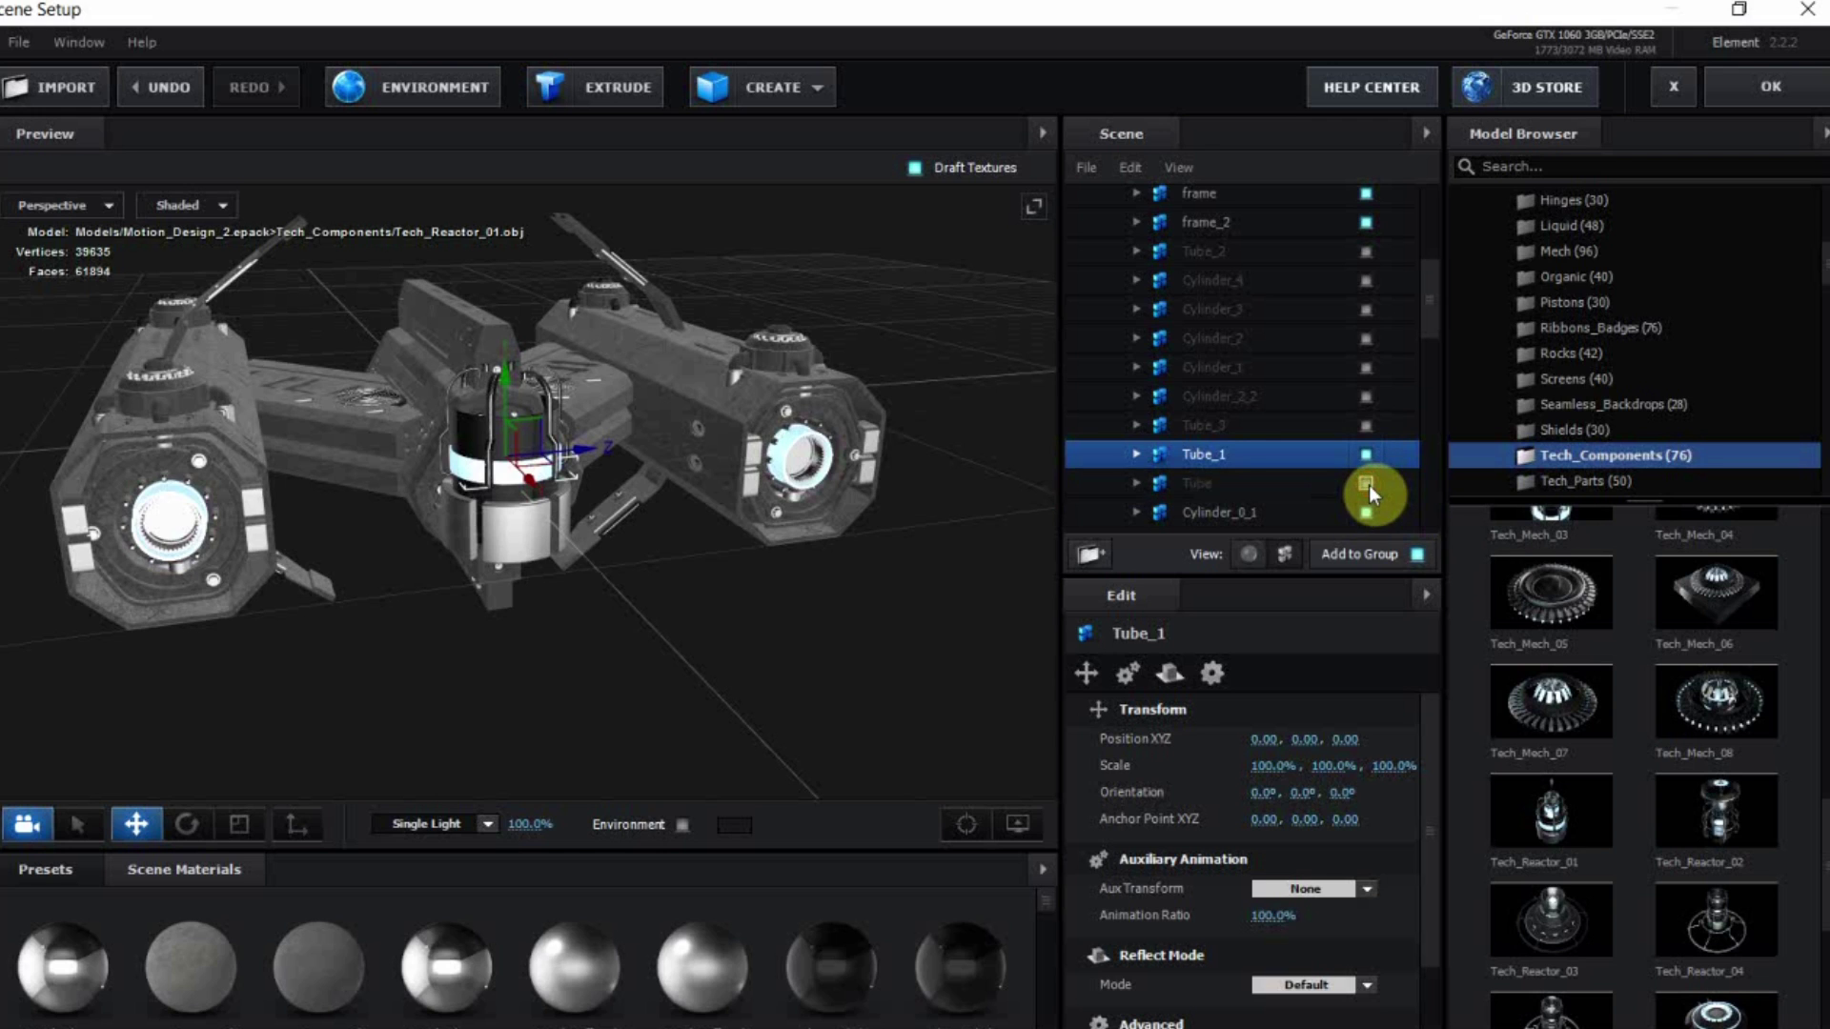
pyautogui.click(1369, 515)
pyautogui.click(1369, 515)
pyautogui.click(1365, 515)
pyautogui.click(1255, 484)
pyautogui.scroll(-1, 1263, 467)
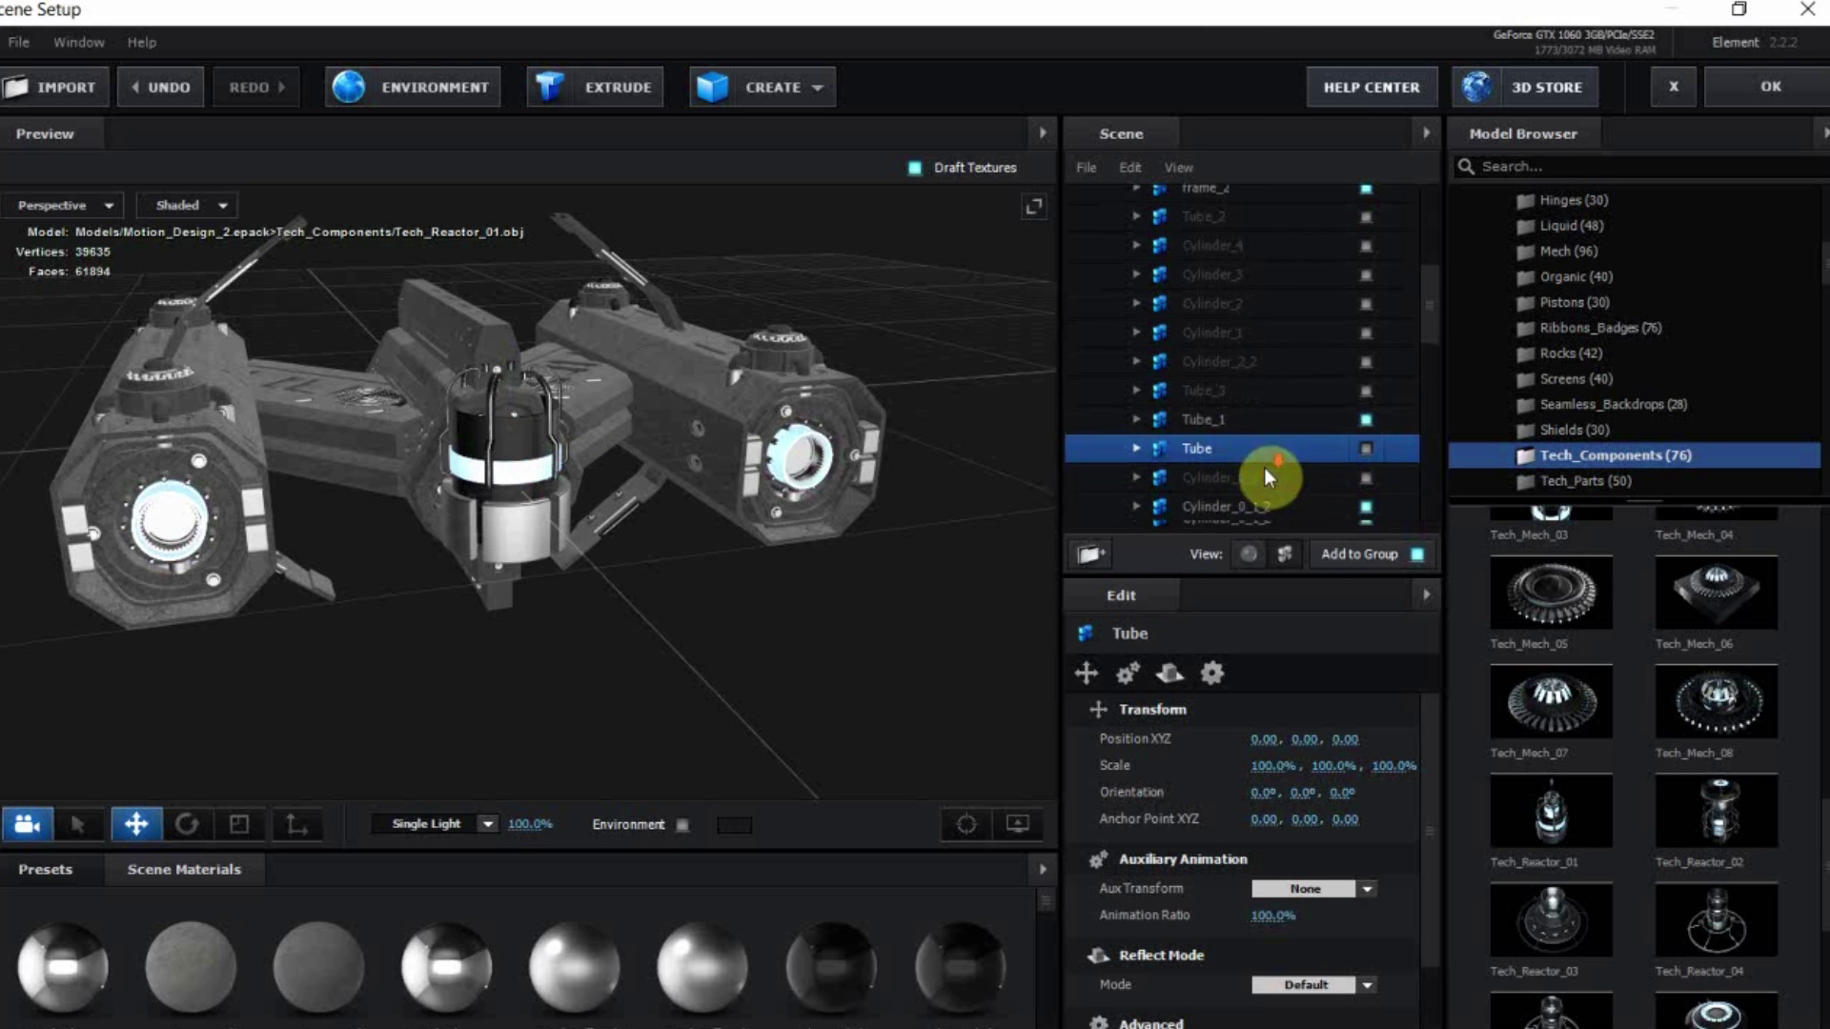
# Disable the reactor's Cylinder_0_1_2, Cylinder_0_1_3, Sweep_0_1 and Capsule surfaces, keeping Tube_0_1 enabled
pyautogui.scroll(-3, 1287, 439)
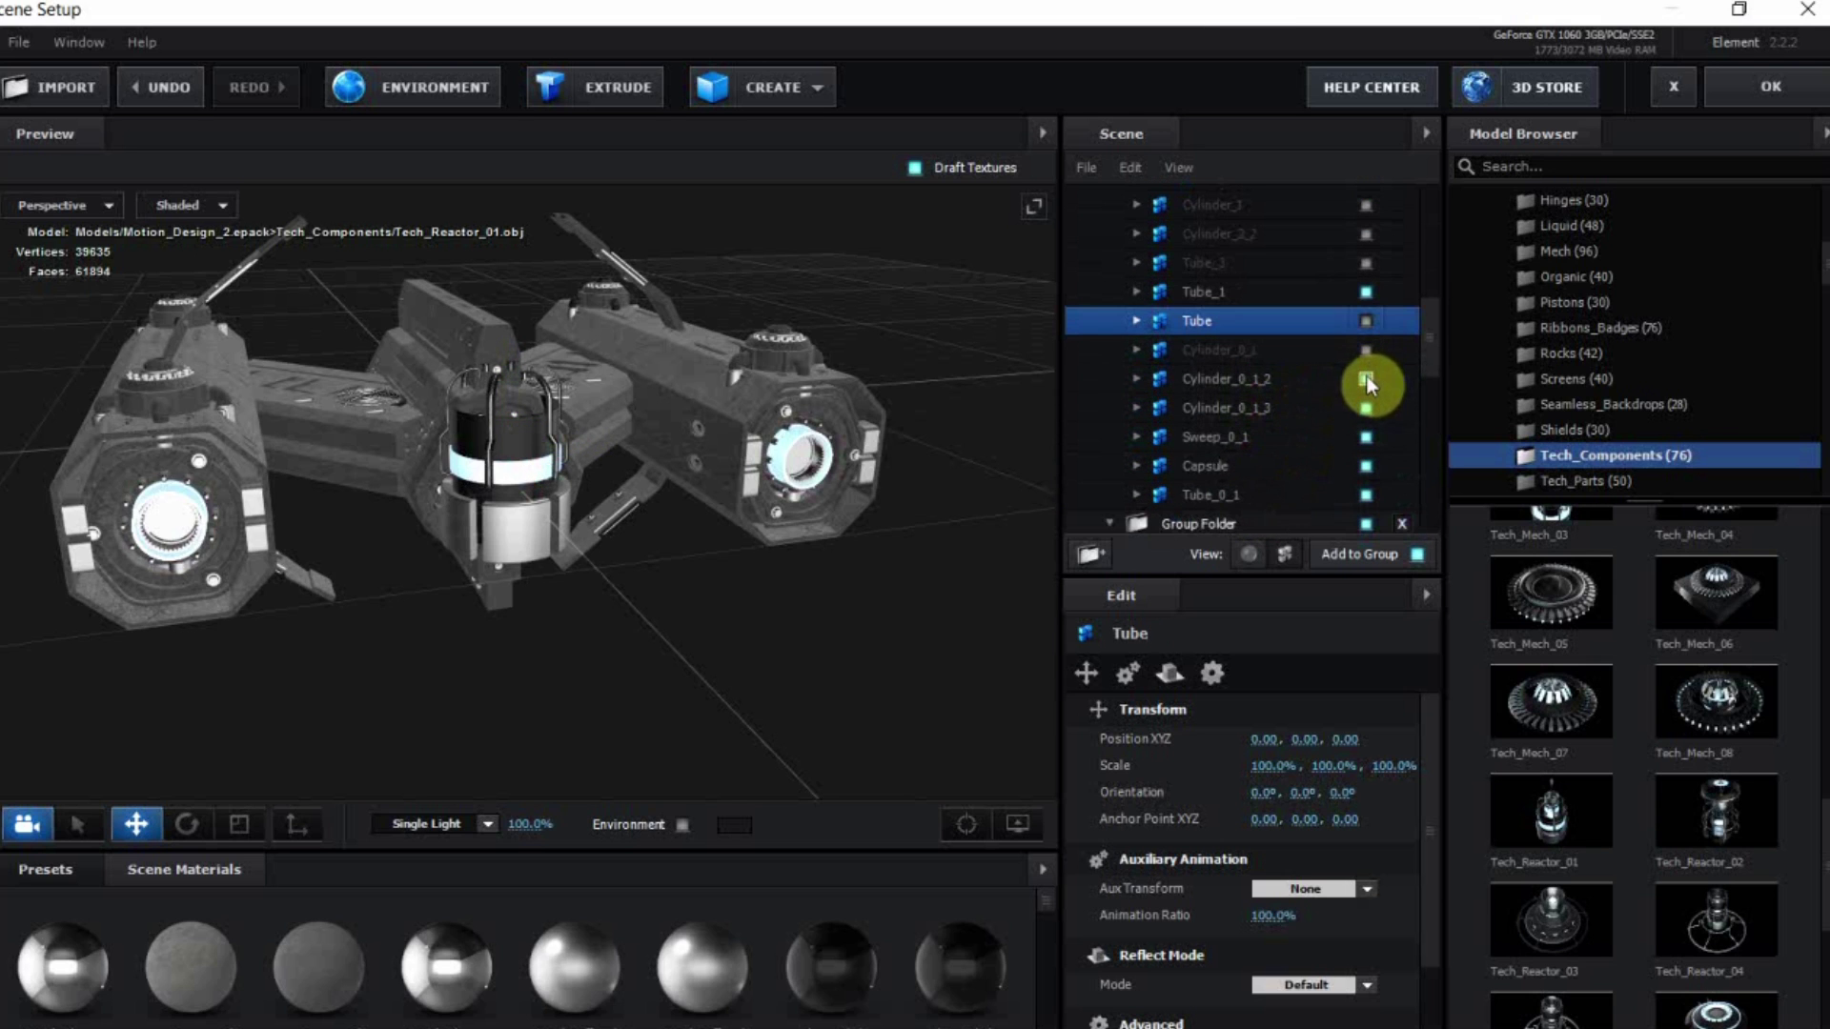
pyautogui.click(1365, 379)
pyautogui.click(1365, 410)
pyautogui.click(1367, 436)
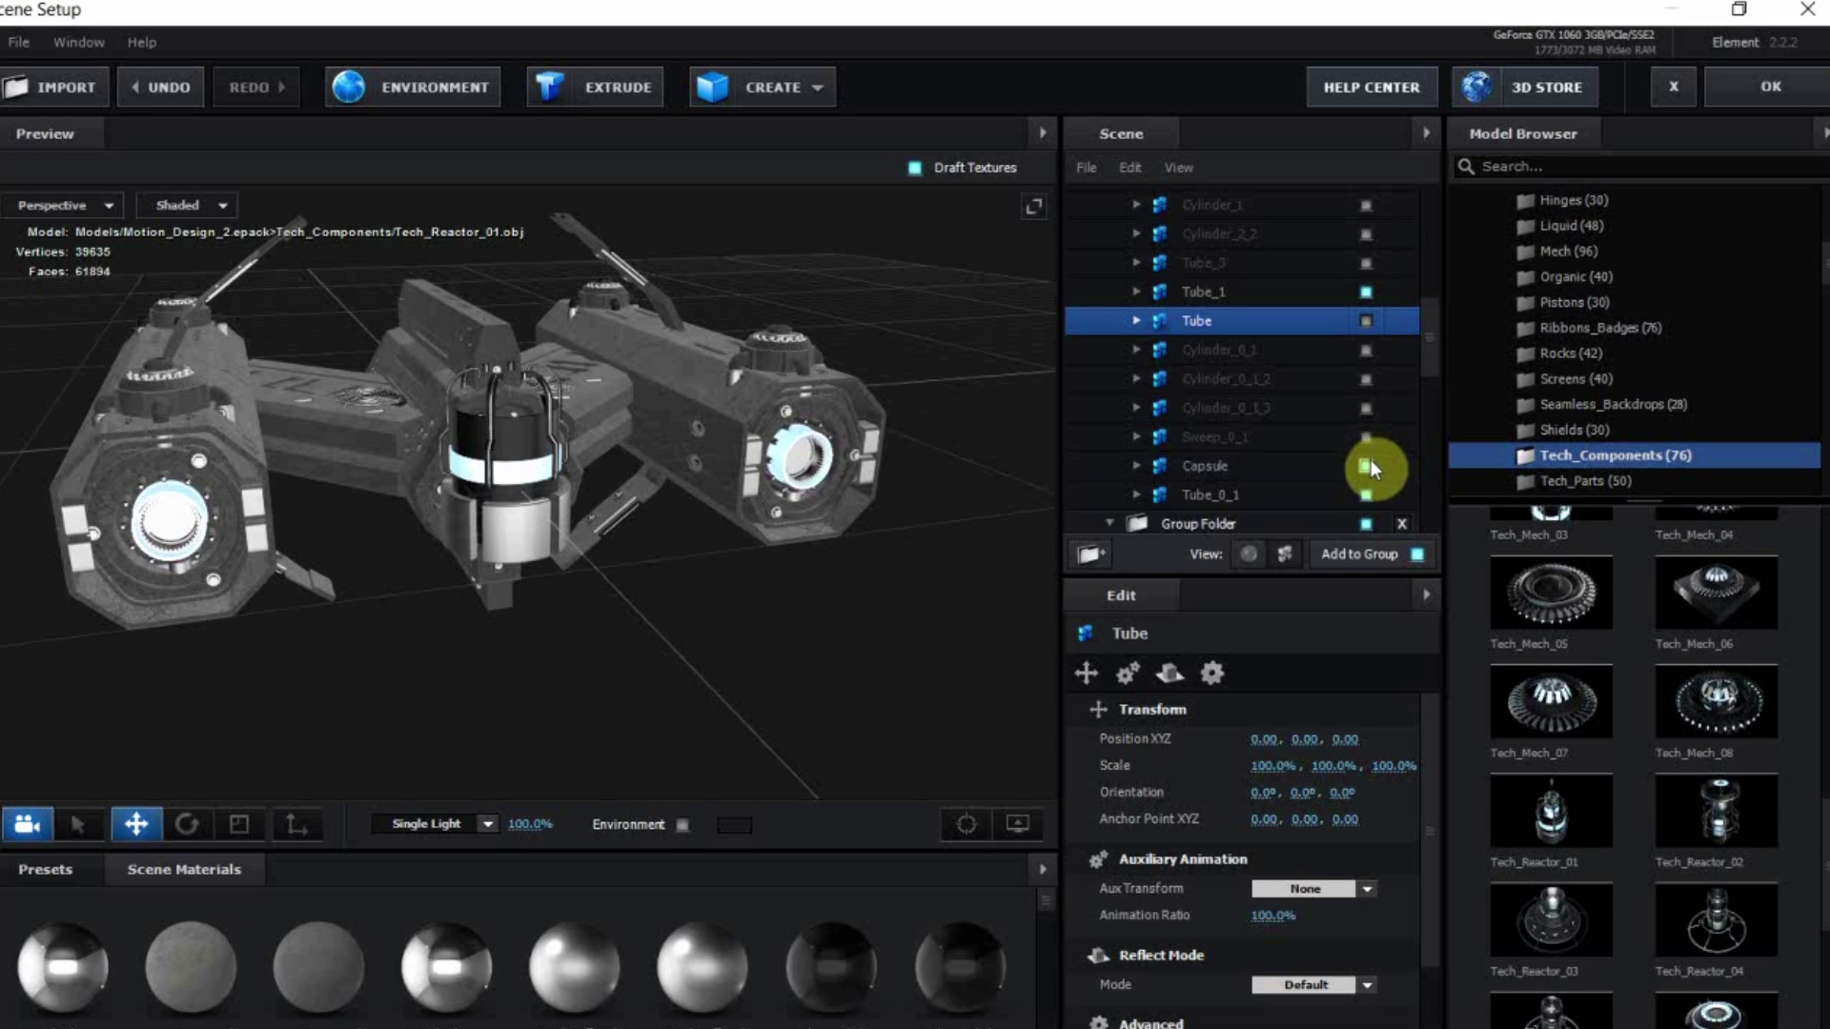
pyautogui.click(1369, 465)
pyautogui.click(1367, 490)
pyautogui.click(1367, 489)
pyautogui.click(1330, 492)
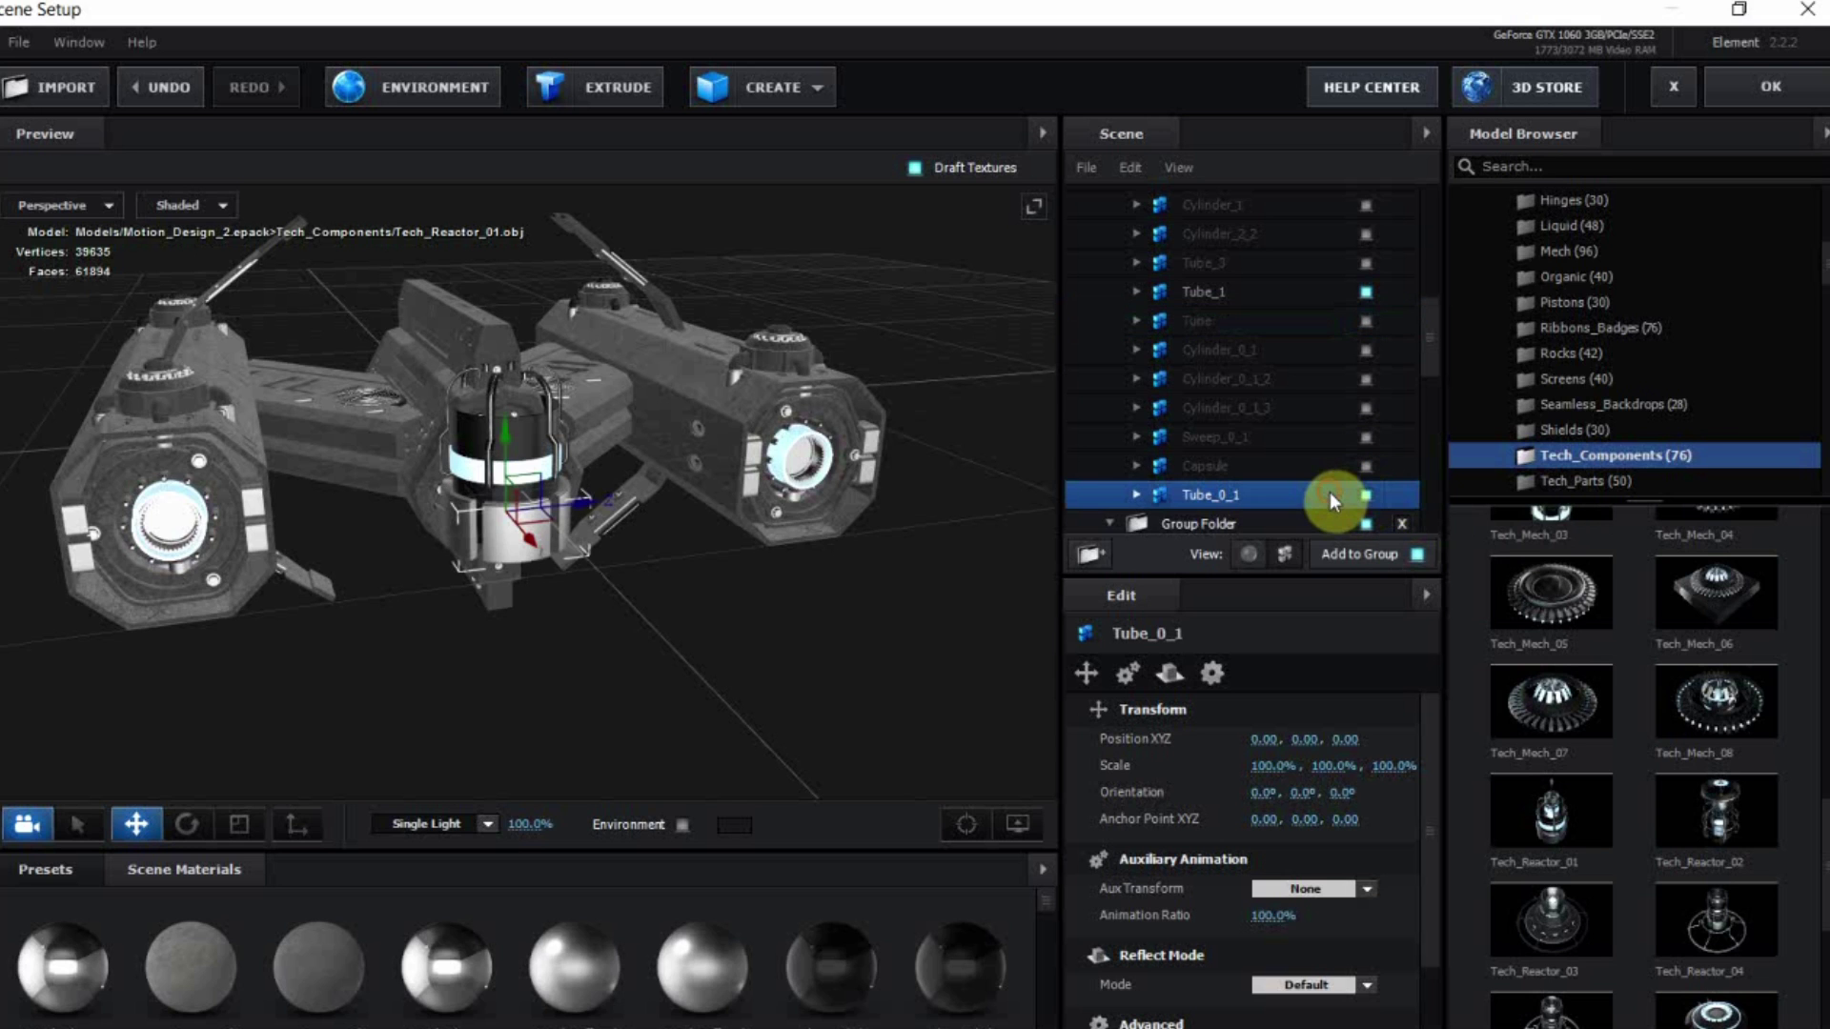
# Flatten the reactor's Tube_0_1 base ring by scaling it along Y to about 53.4%
pyautogui.scroll(5, 1248, 435)
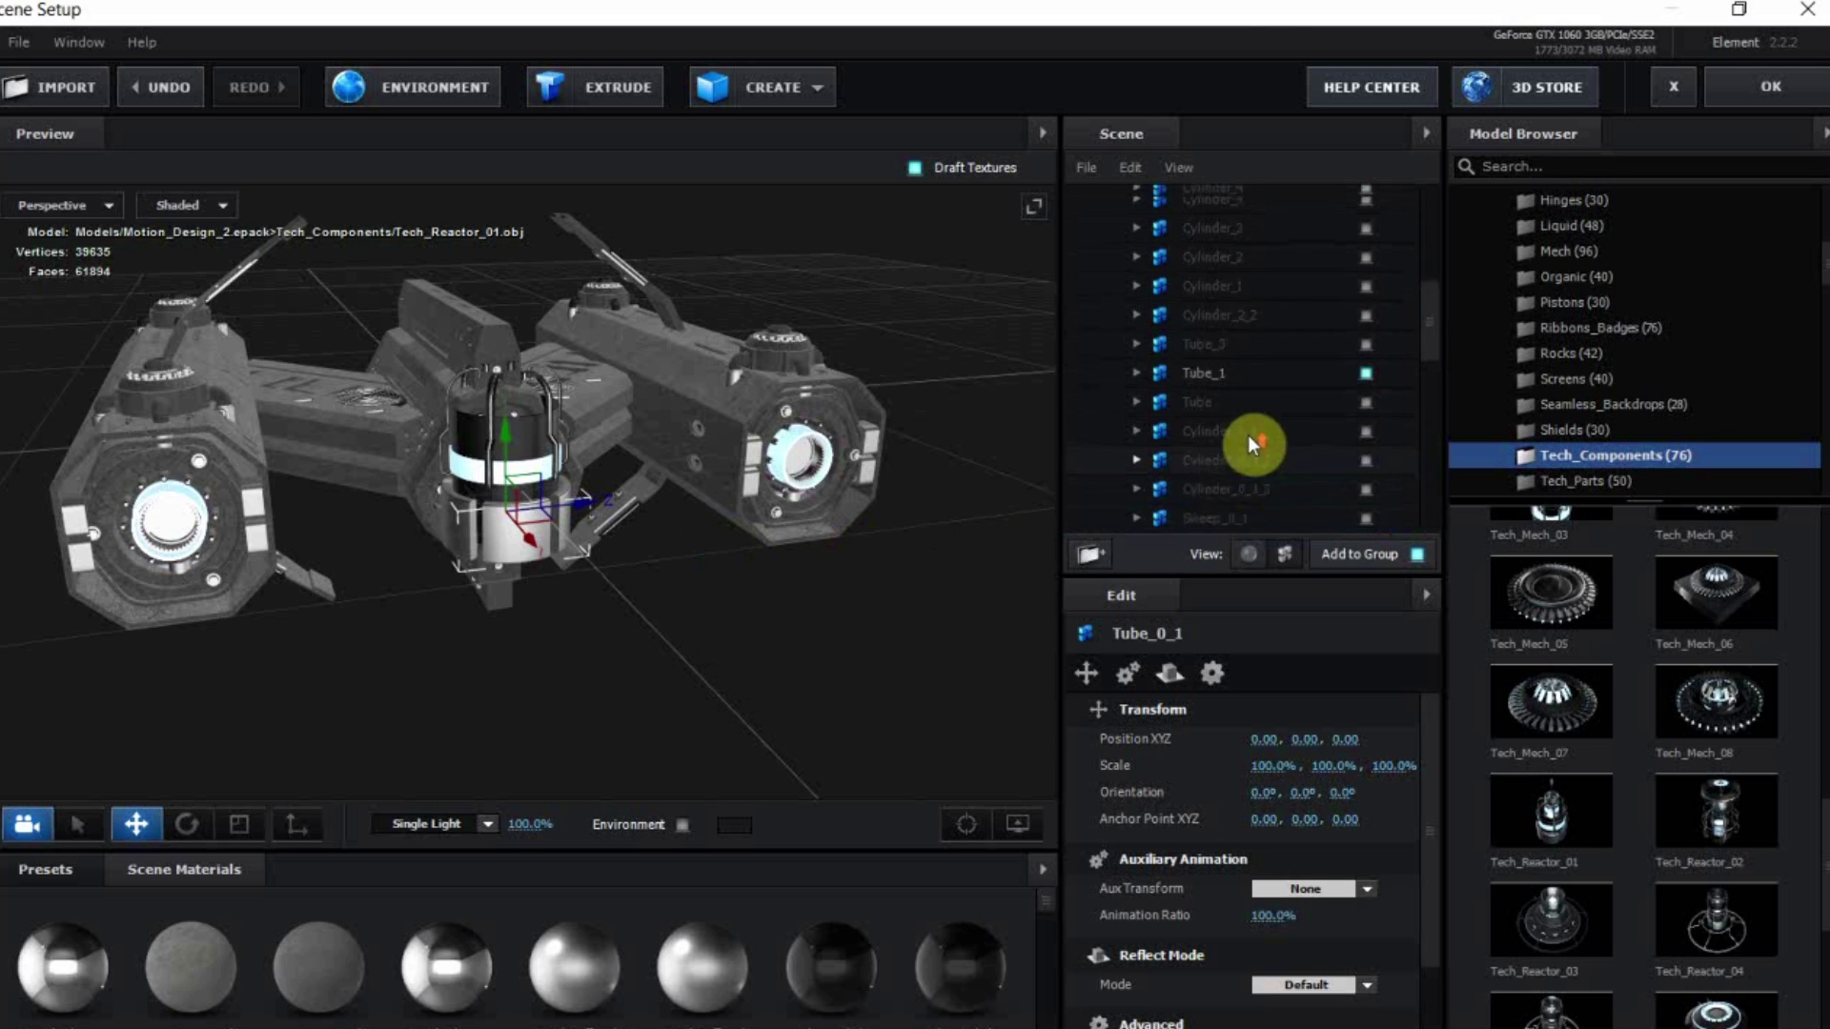
pyautogui.scroll(2, 1329, 412)
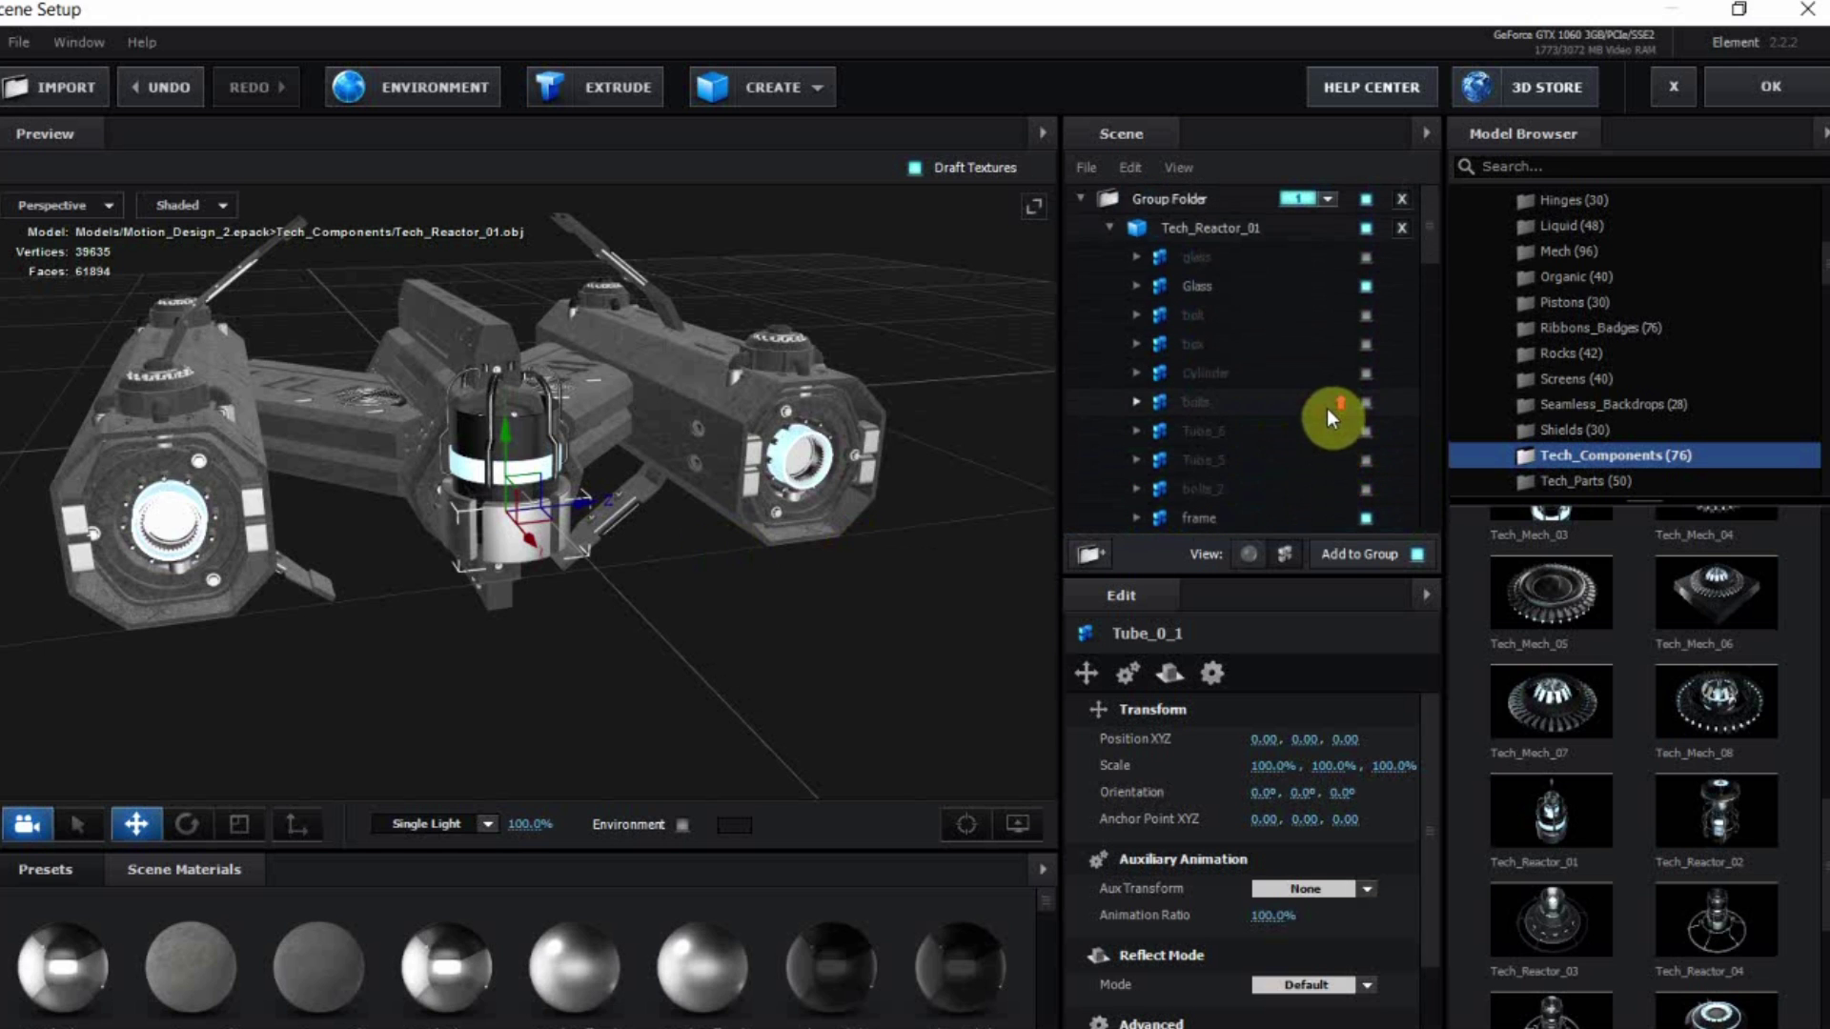
pyautogui.click(1365, 519)
pyautogui.click(1365, 519)
pyautogui.scroll(6, 728, 495)
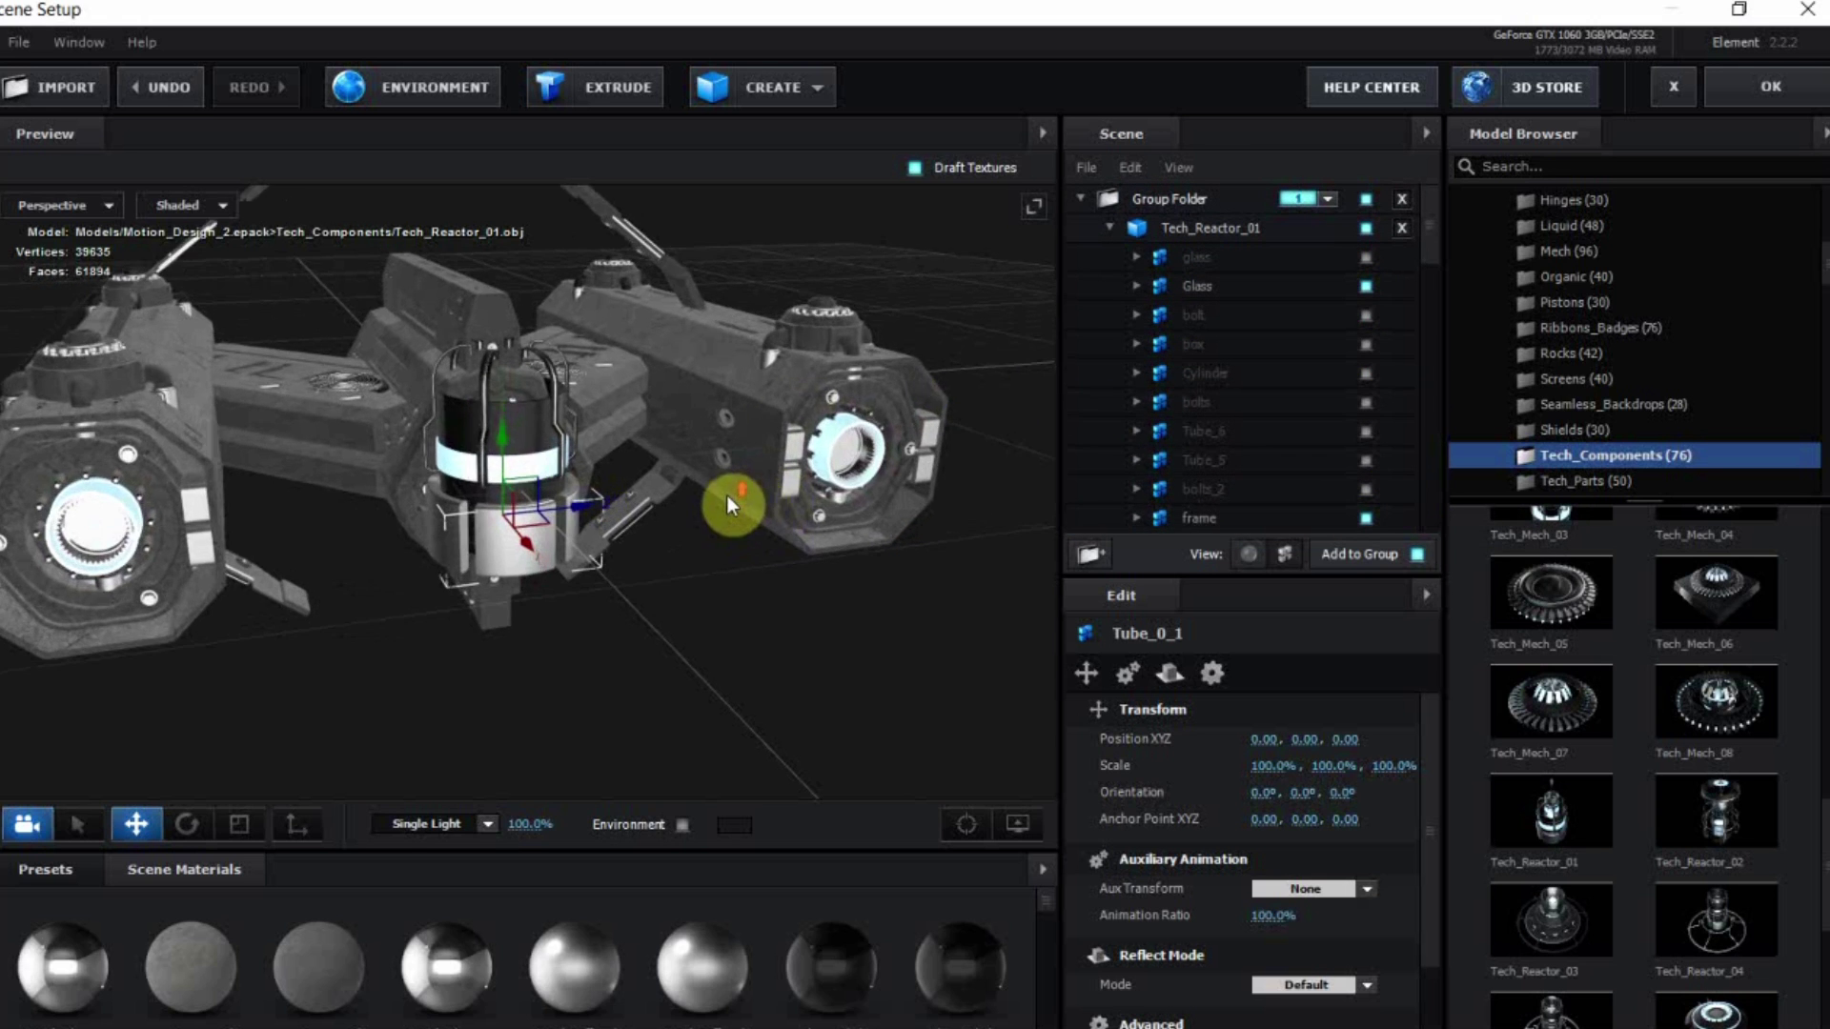
pyautogui.scroll(-5, 1226, 442)
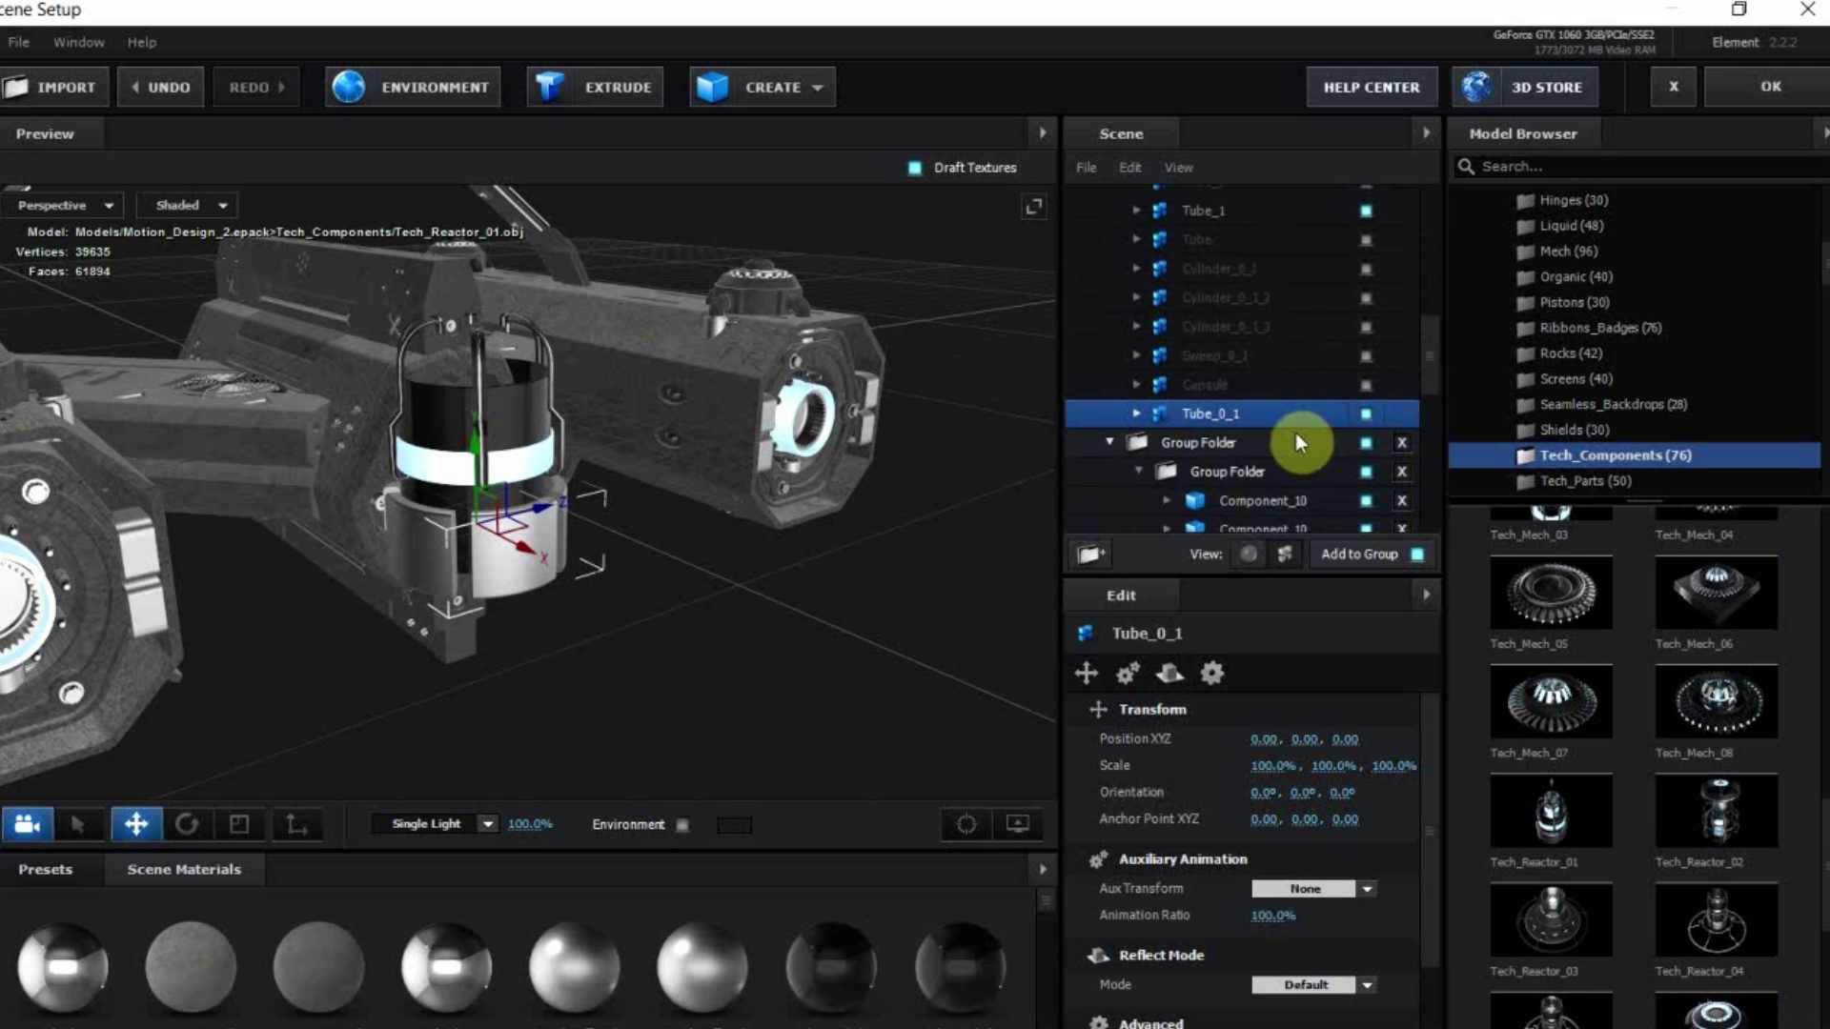
pyautogui.click(239, 825)
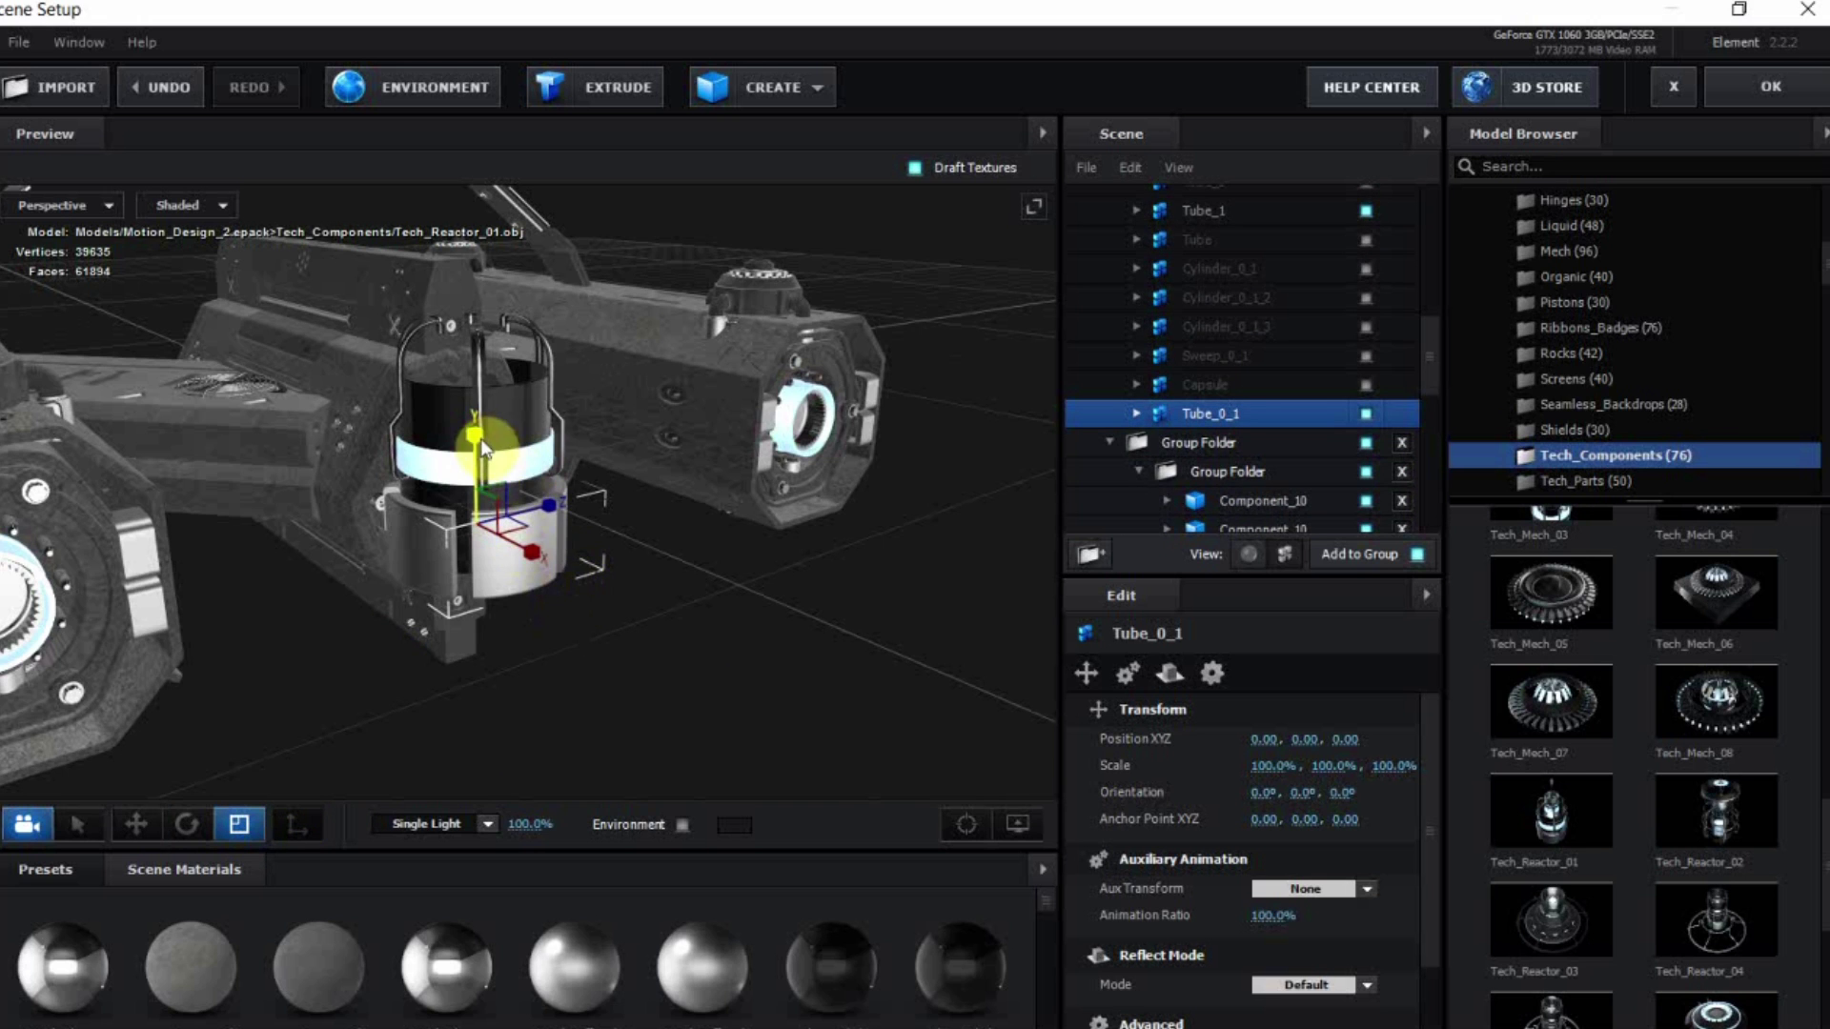
pyautogui.moveTo(432, 666); pyautogui.dragTo(484, 474)
pyautogui.moveTo(665, 512); pyautogui.dragTo(633, 547)
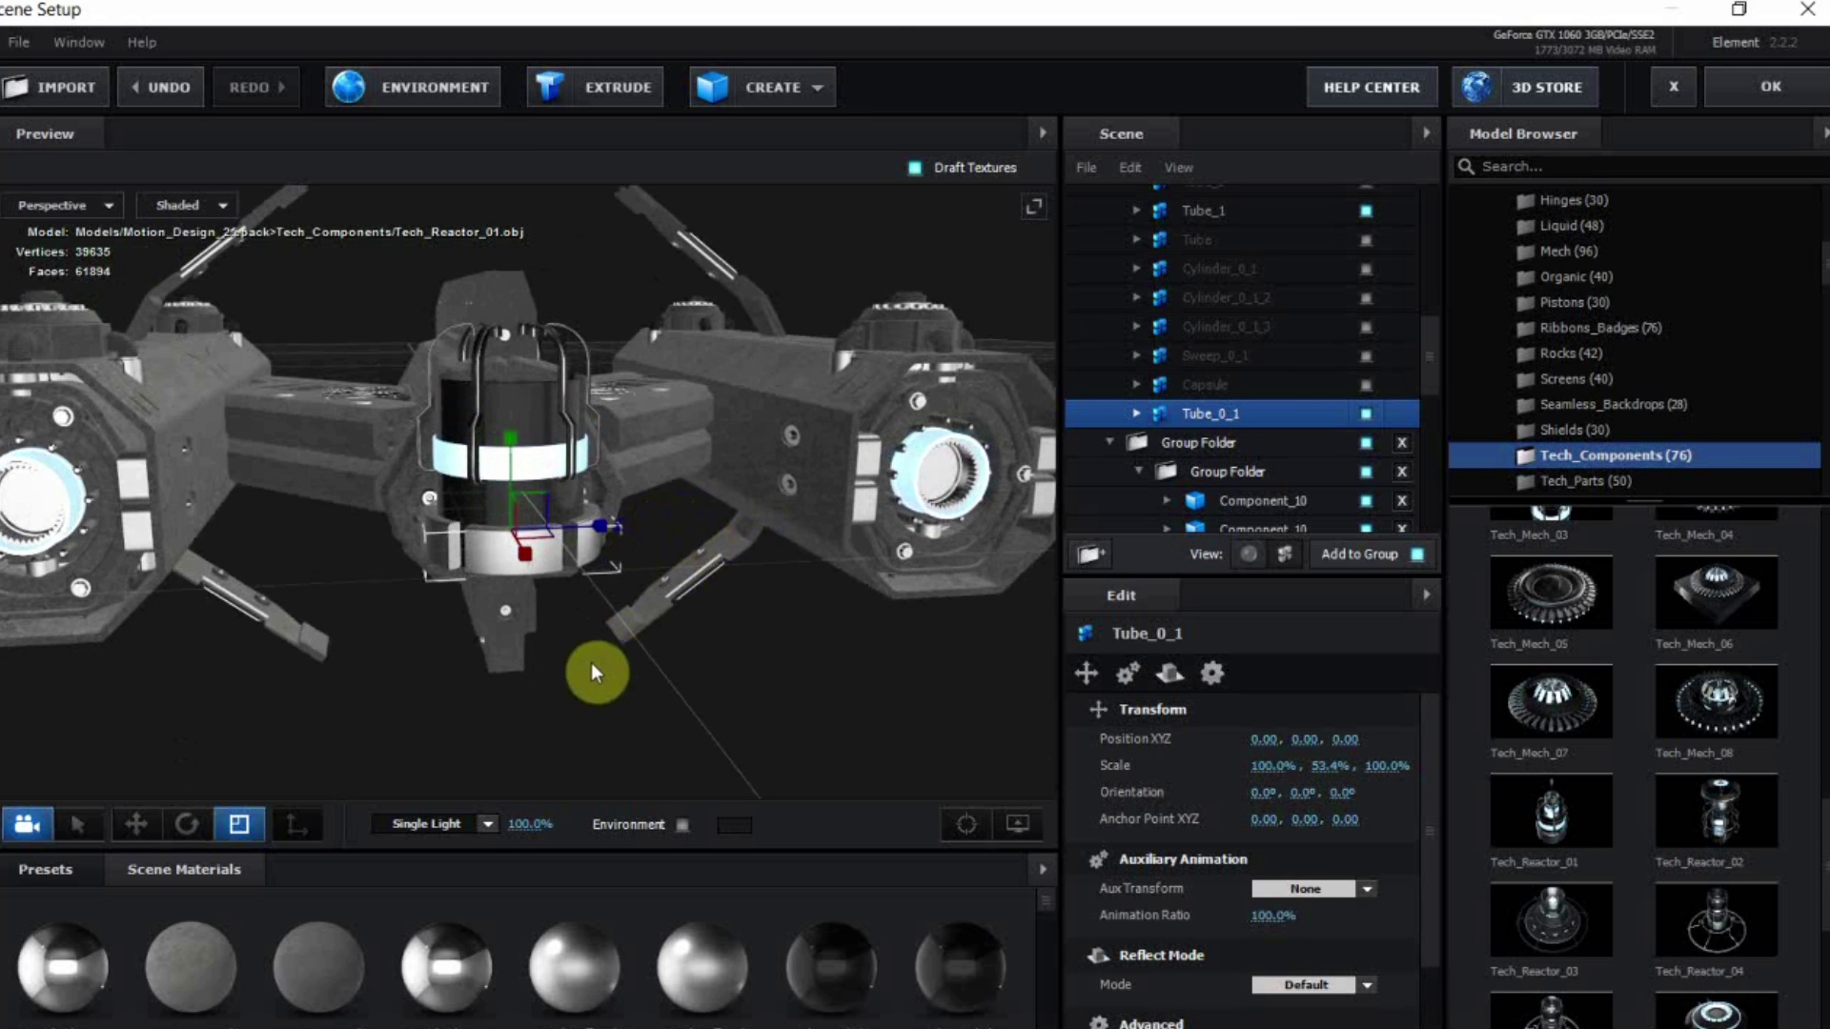
# Stretch the reactor's glowing Tube_1 band along Y to about 287.5%
pyautogui.scroll(4, 1319, 387)
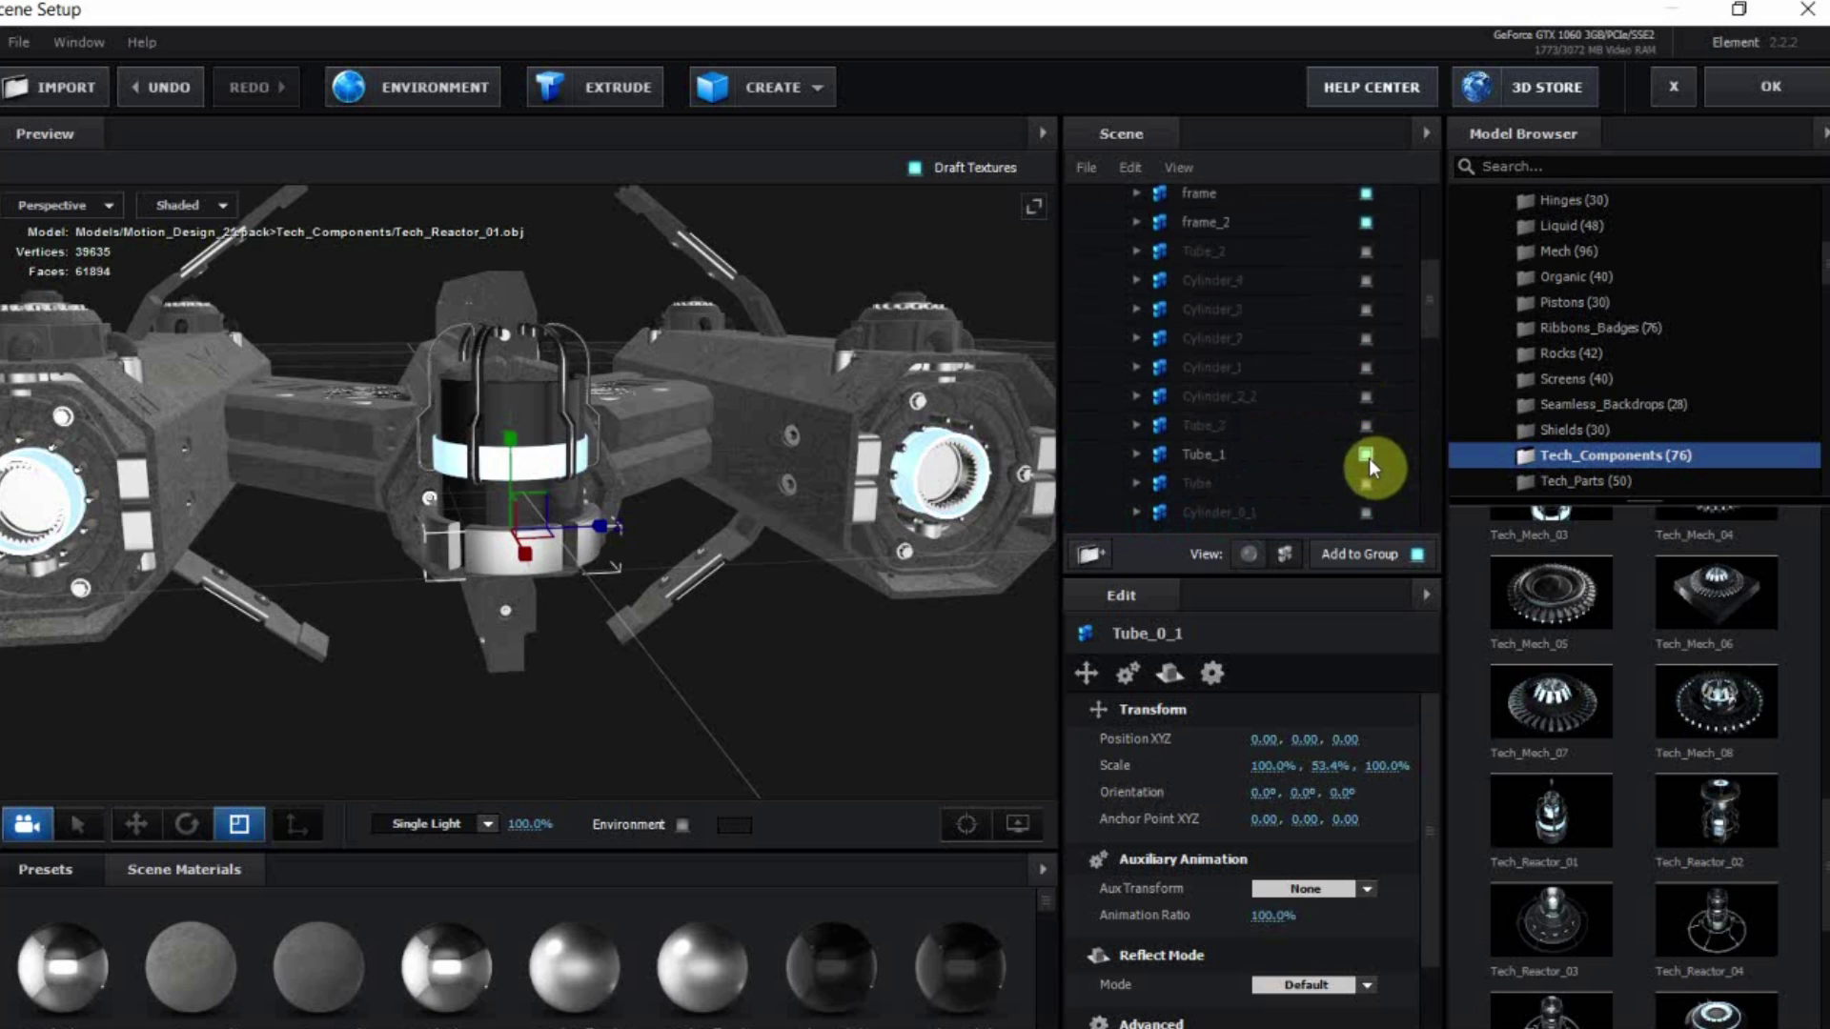
pyautogui.click(1345, 455)
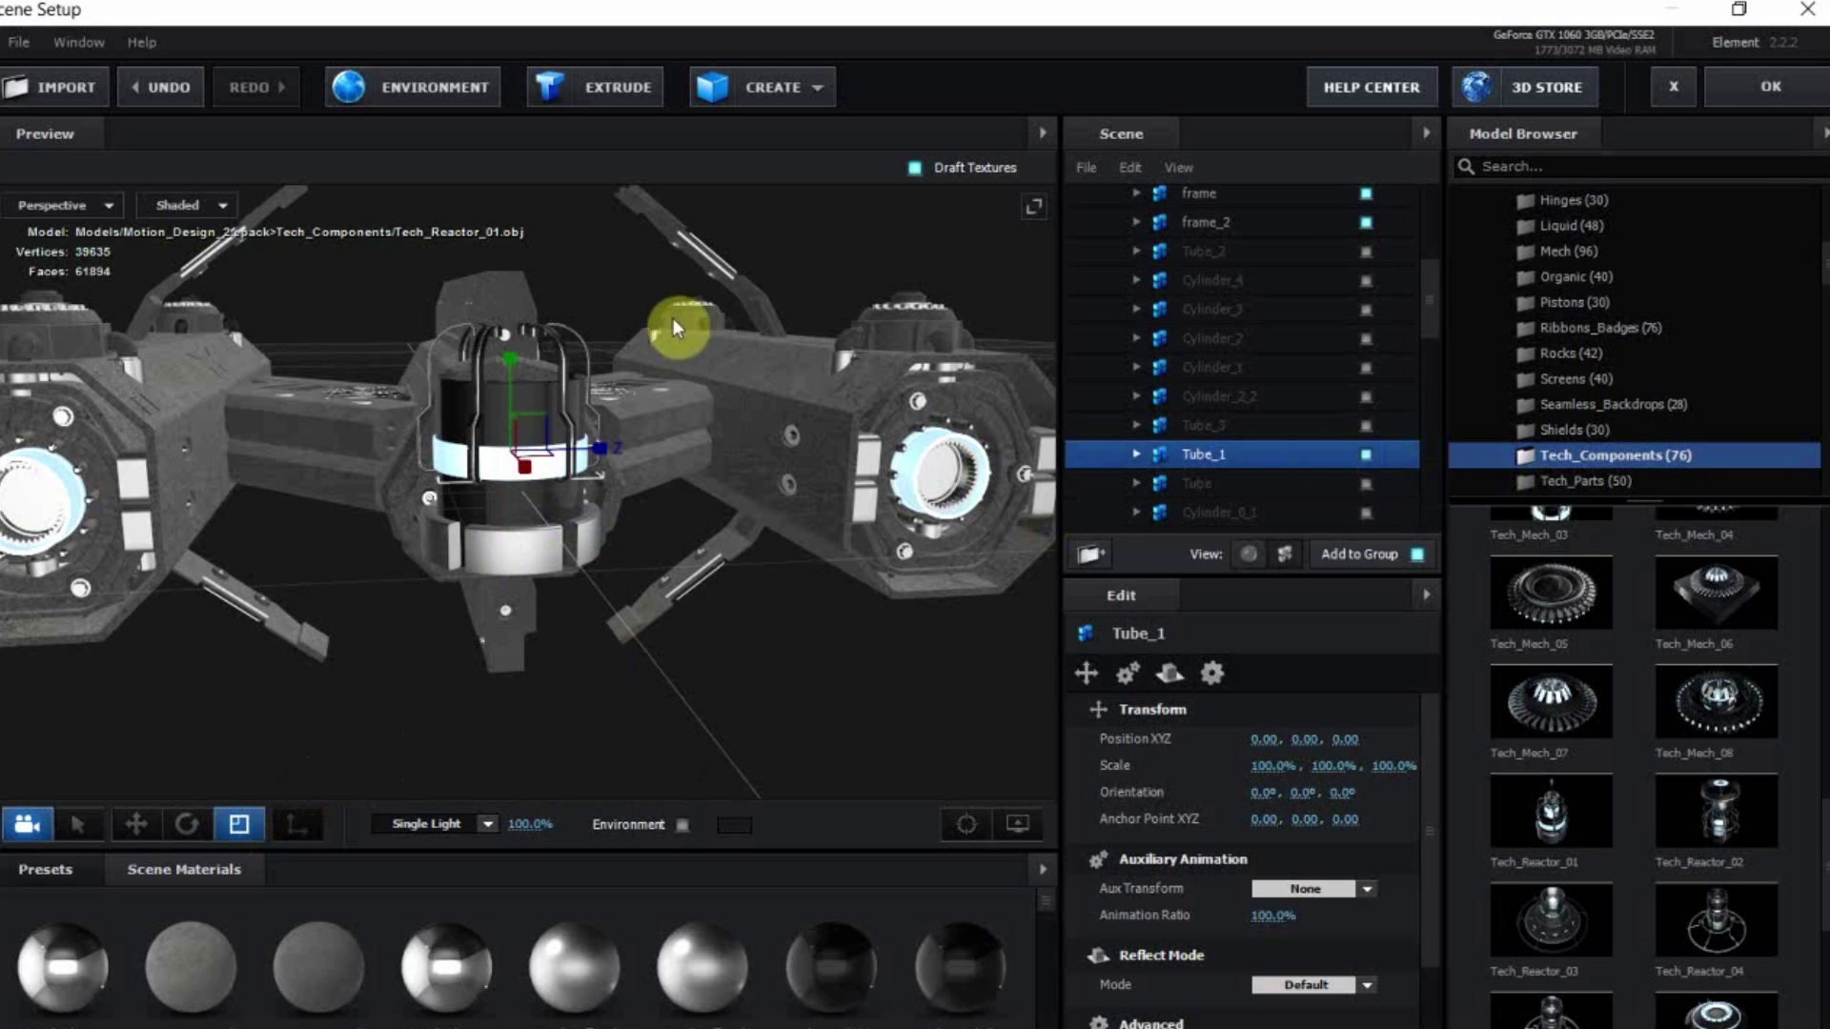
pyautogui.moveTo(523, 364); pyautogui.dragTo(515, 335)
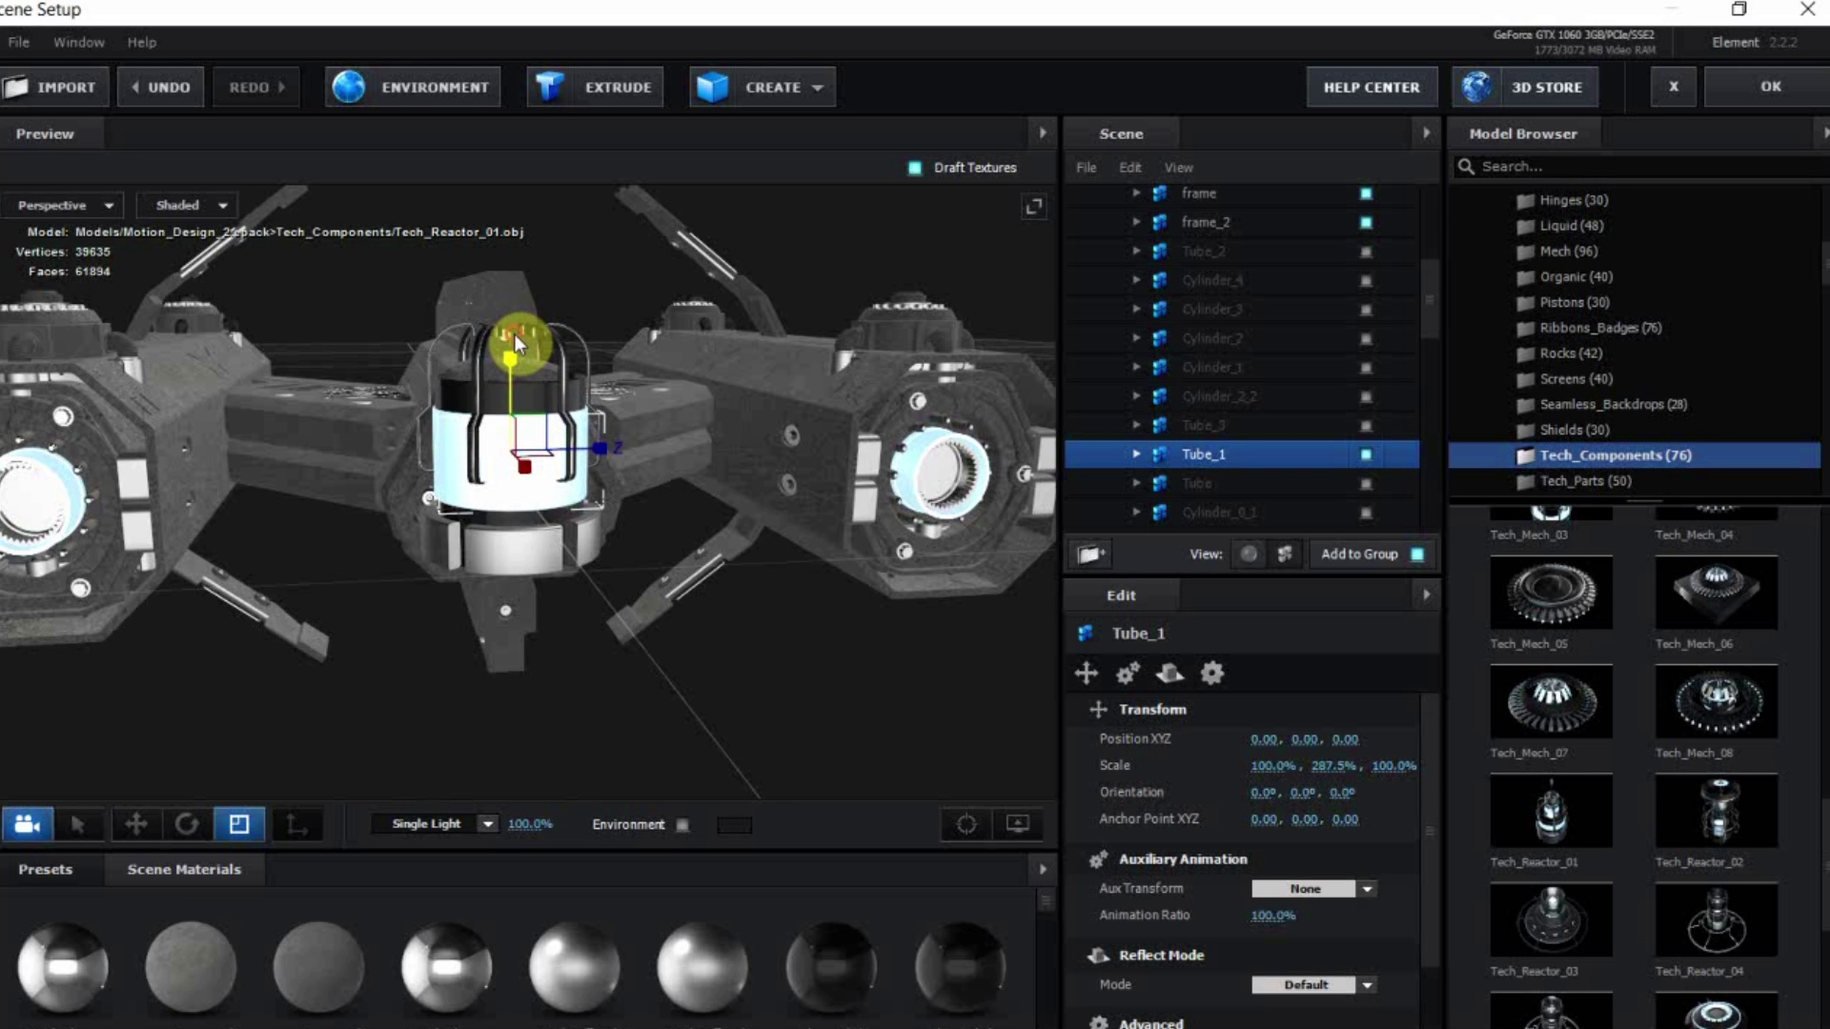
pyautogui.moveTo(712, 417); pyautogui.dragTo(664, 427)
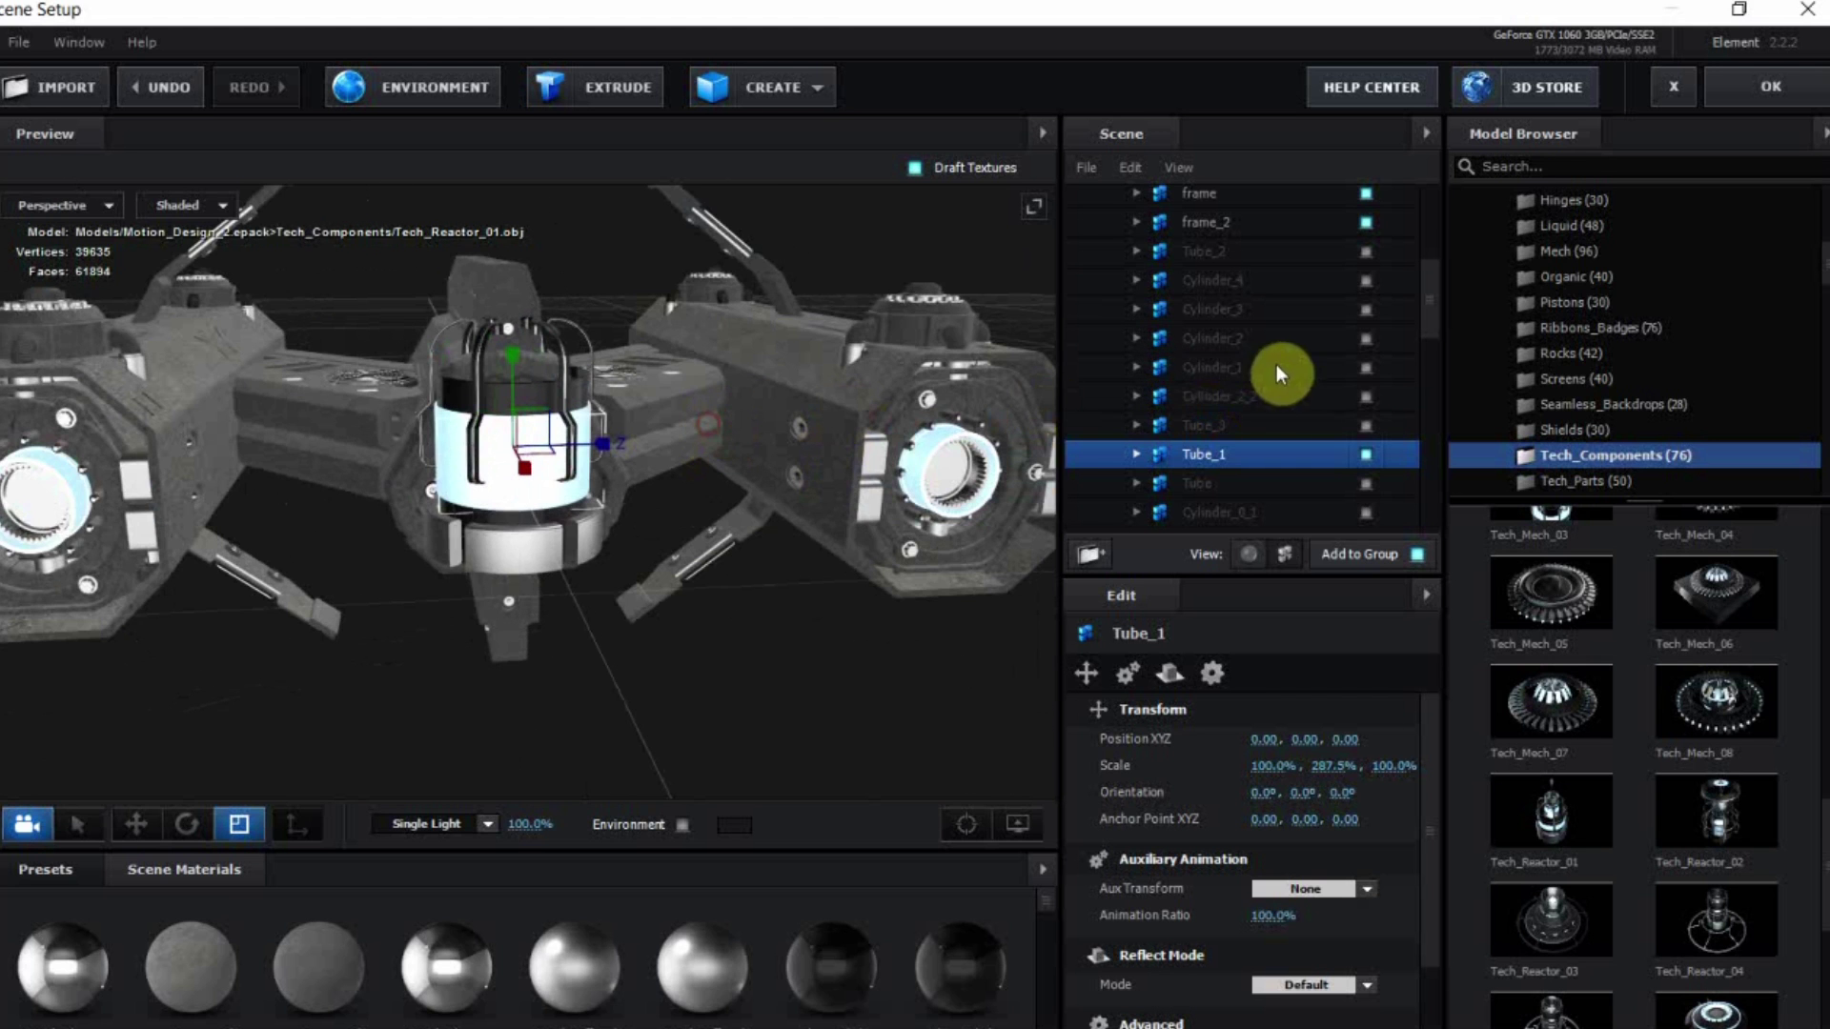
# Scale the reactor's frame_2 surface uniformly to about 74.5%
pyautogui.scroll(1, 1323, 343)
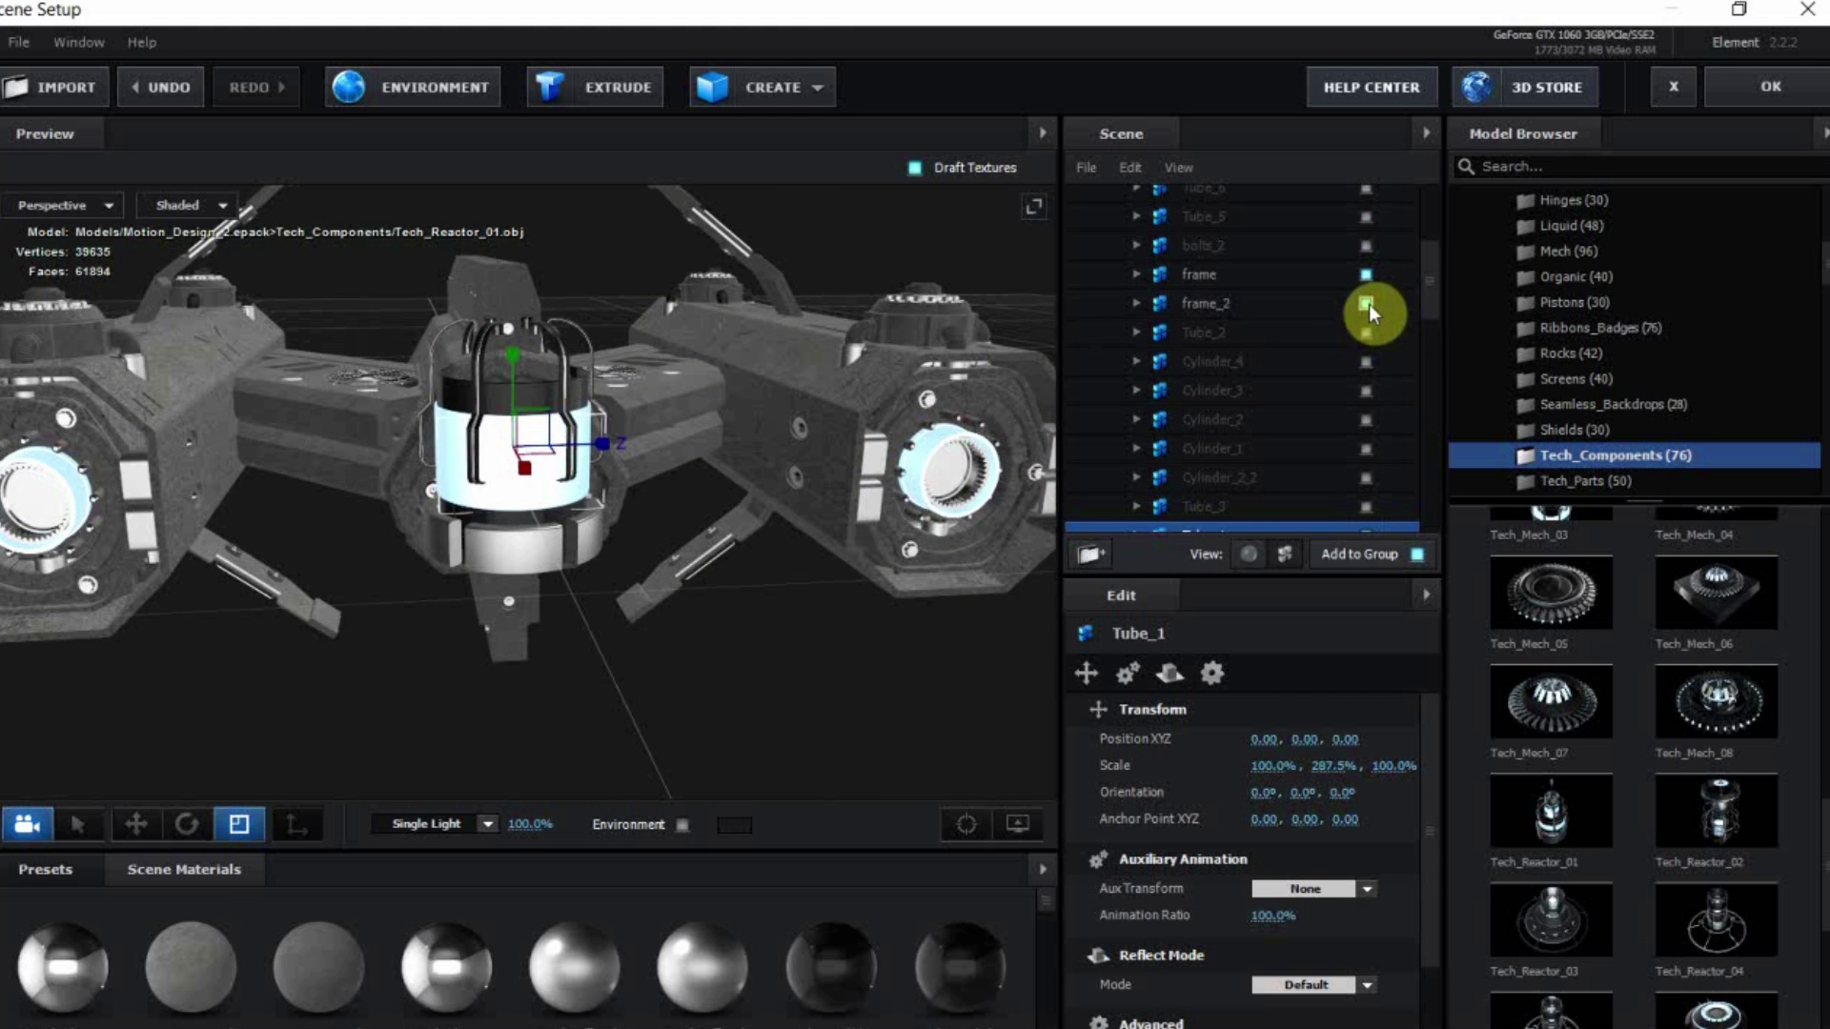
pyautogui.click(1344, 303)
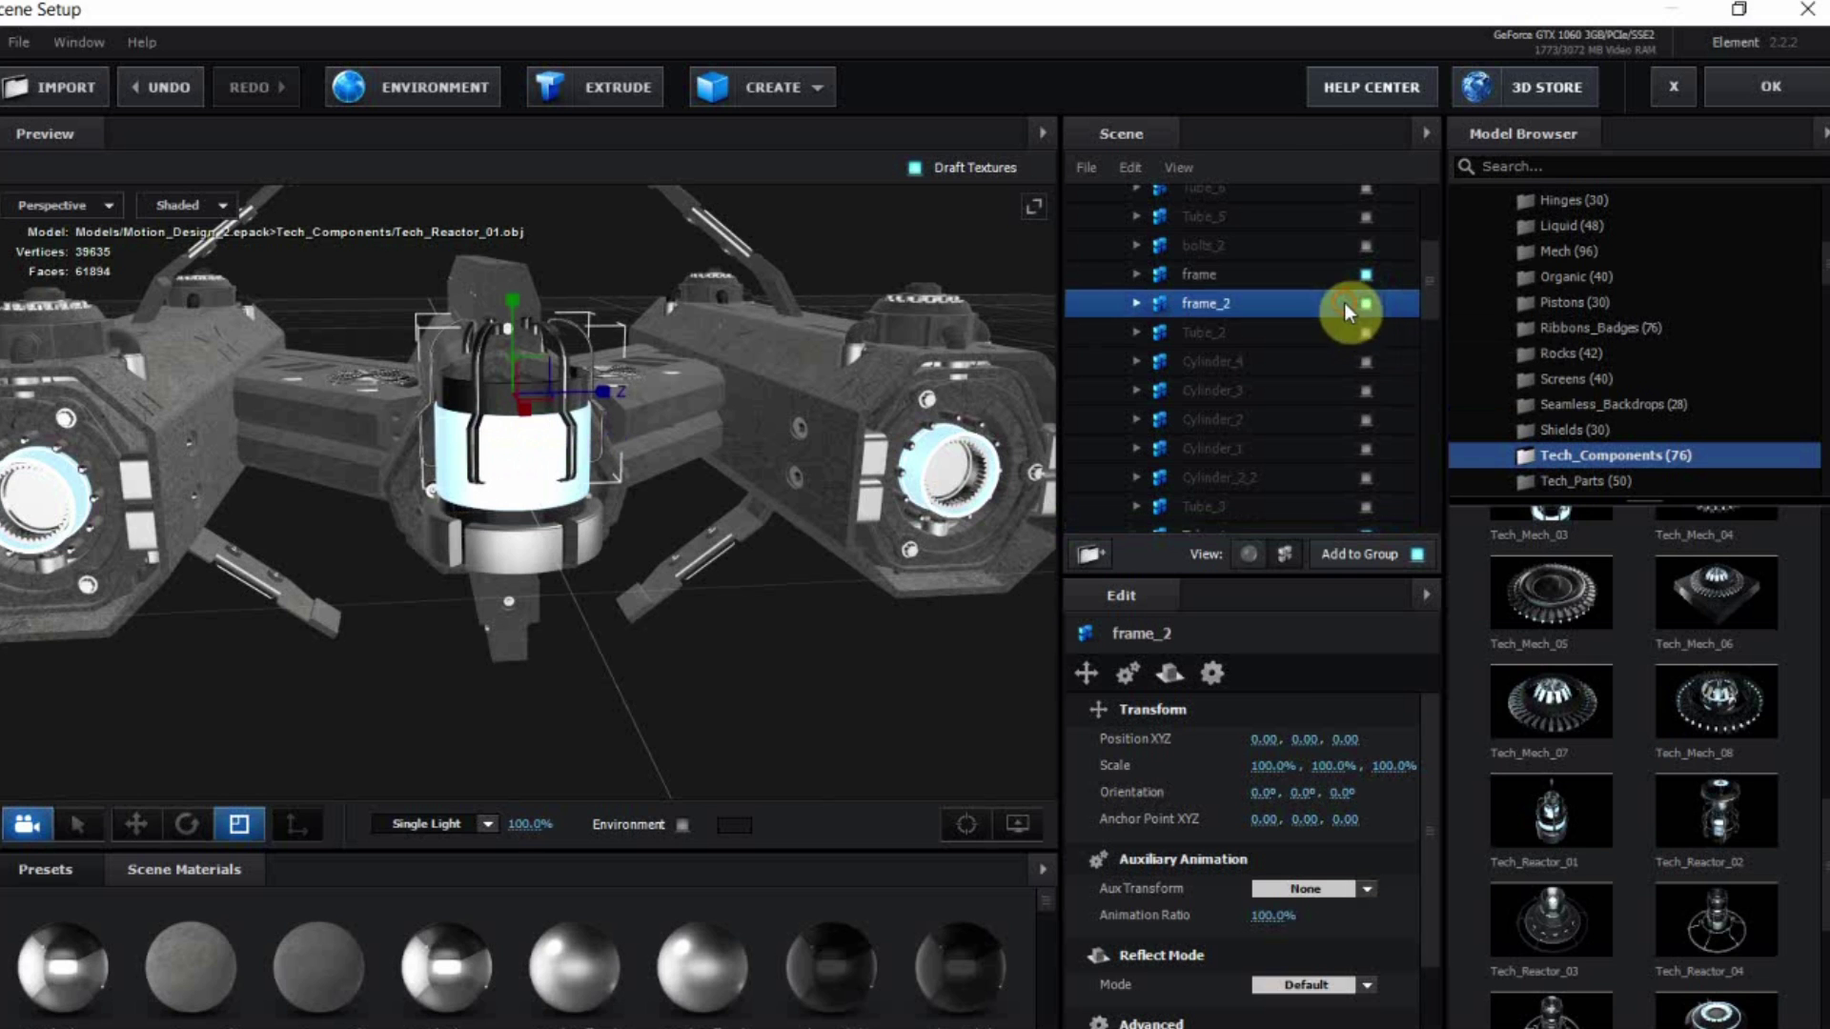
pyautogui.moveTo(1265, 765); pyautogui.dragTo(1229, 761)
pyautogui.moveTo(930, 690); pyautogui.dragTo(1226, 760)
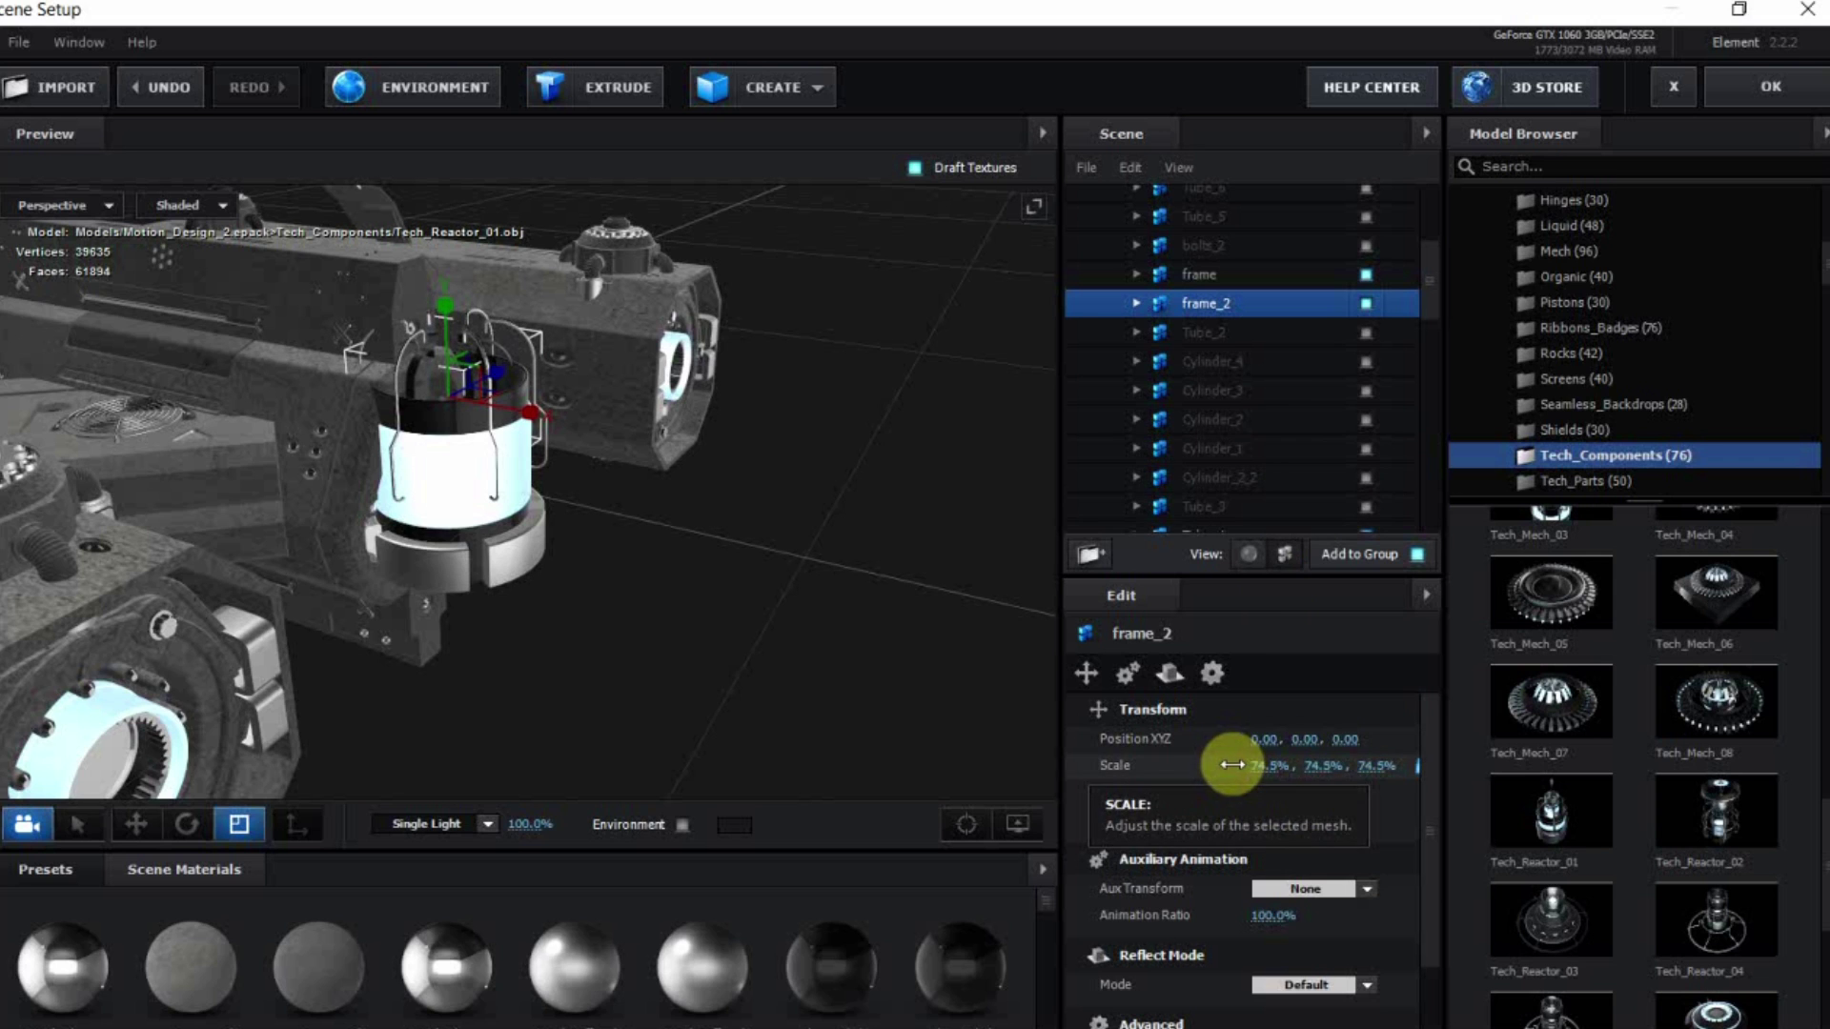
# Scale the reactor's frame surface uniformly to about 94% and set its Y orientation to about -29°
pyautogui.click(1364, 278)
pyautogui.click(1364, 278)
pyautogui.click(1340, 279)
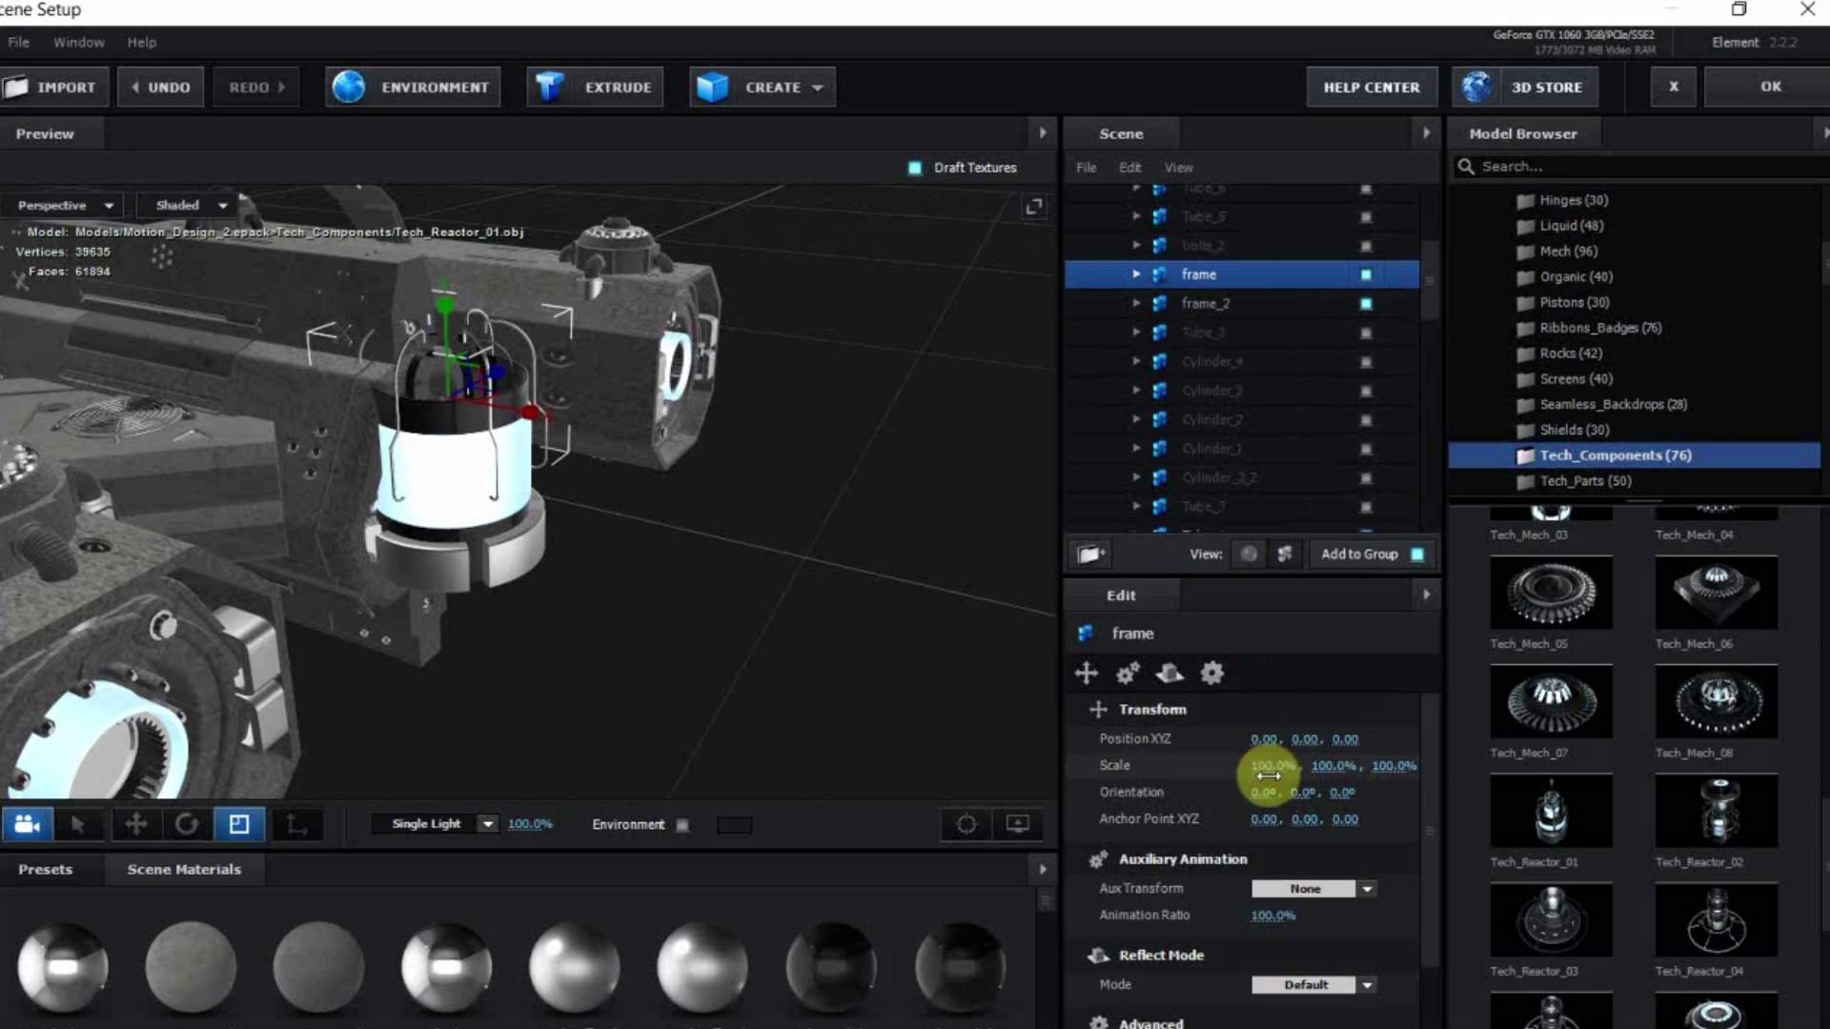
pyautogui.moveTo(1263, 768); pyautogui.dragTo(1291, 740)
pyautogui.moveTo(755, 631); pyautogui.dragTo(696, 618)
pyautogui.moveTo(1302, 791); pyautogui.dragTo(1191, 764)
pyautogui.moveTo(754, 644); pyautogui.dragTo(458, 741)
# Browse the Pro_Shaders_2 and Environment preset folders, including the Translucent materials, for a glass material for the reactor
pyautogui.click(64, 878)
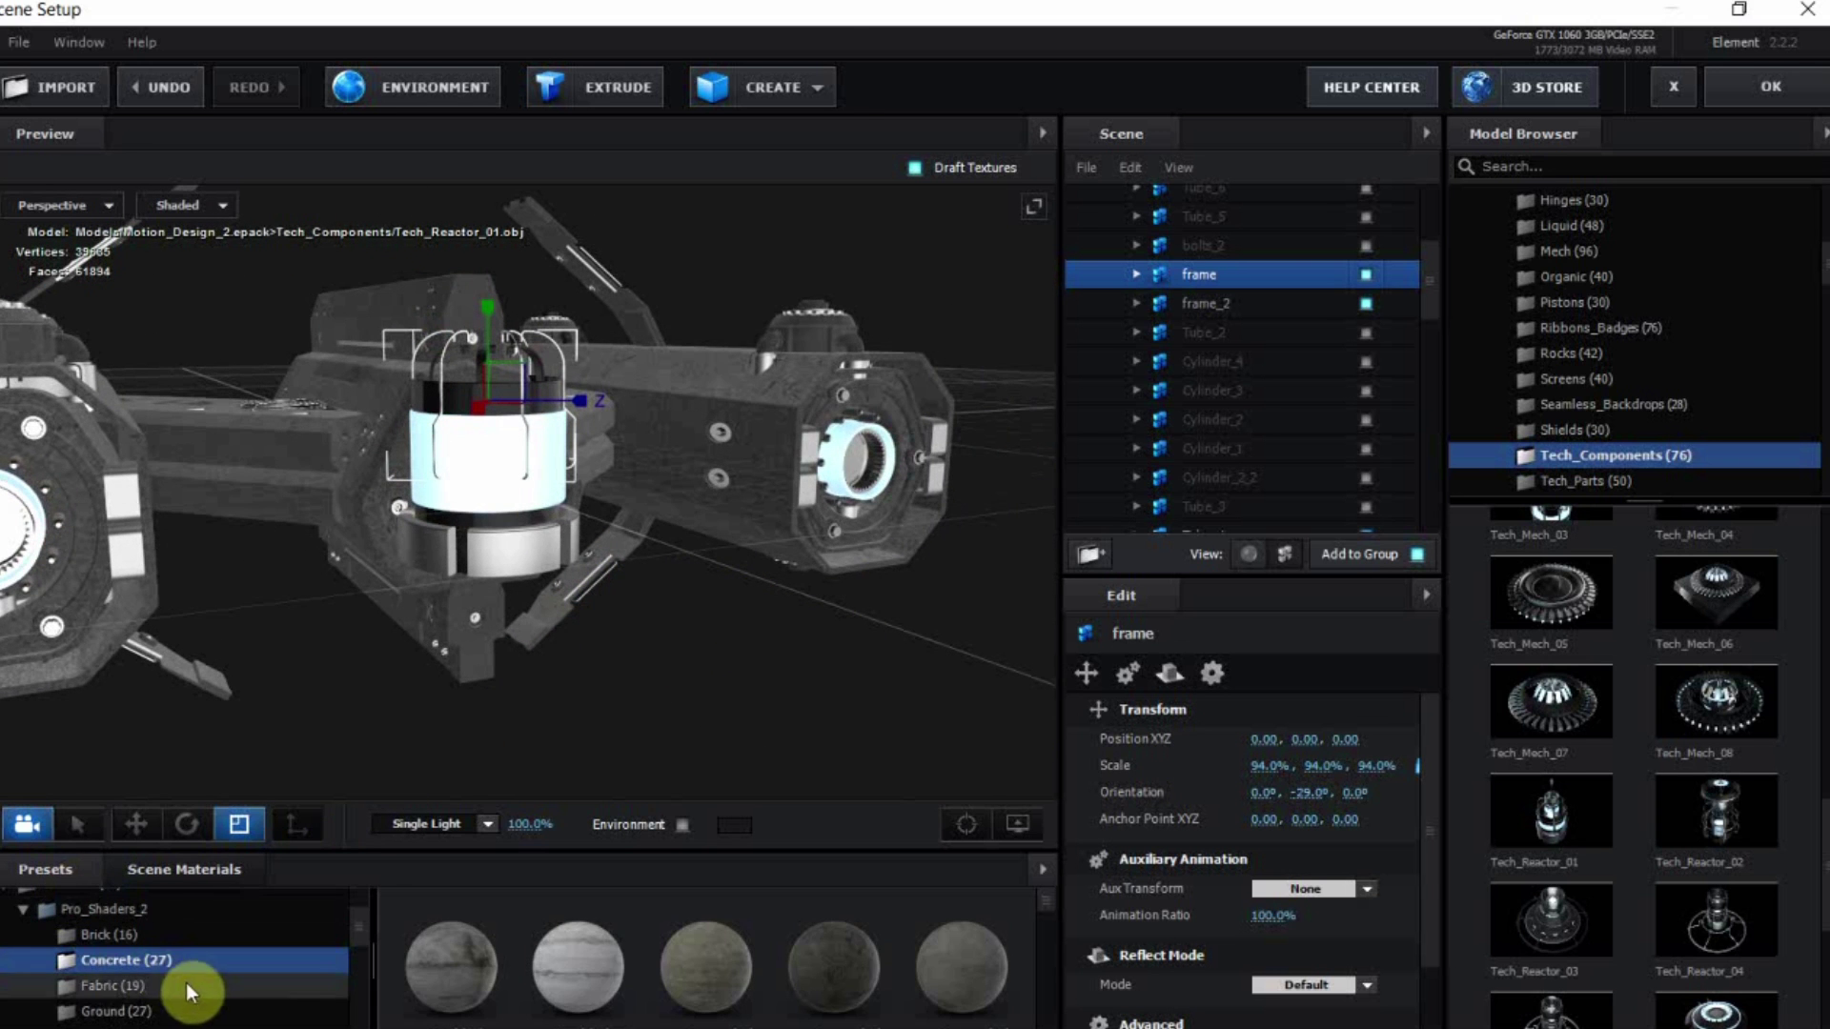
pyautogui.click(147, 911)
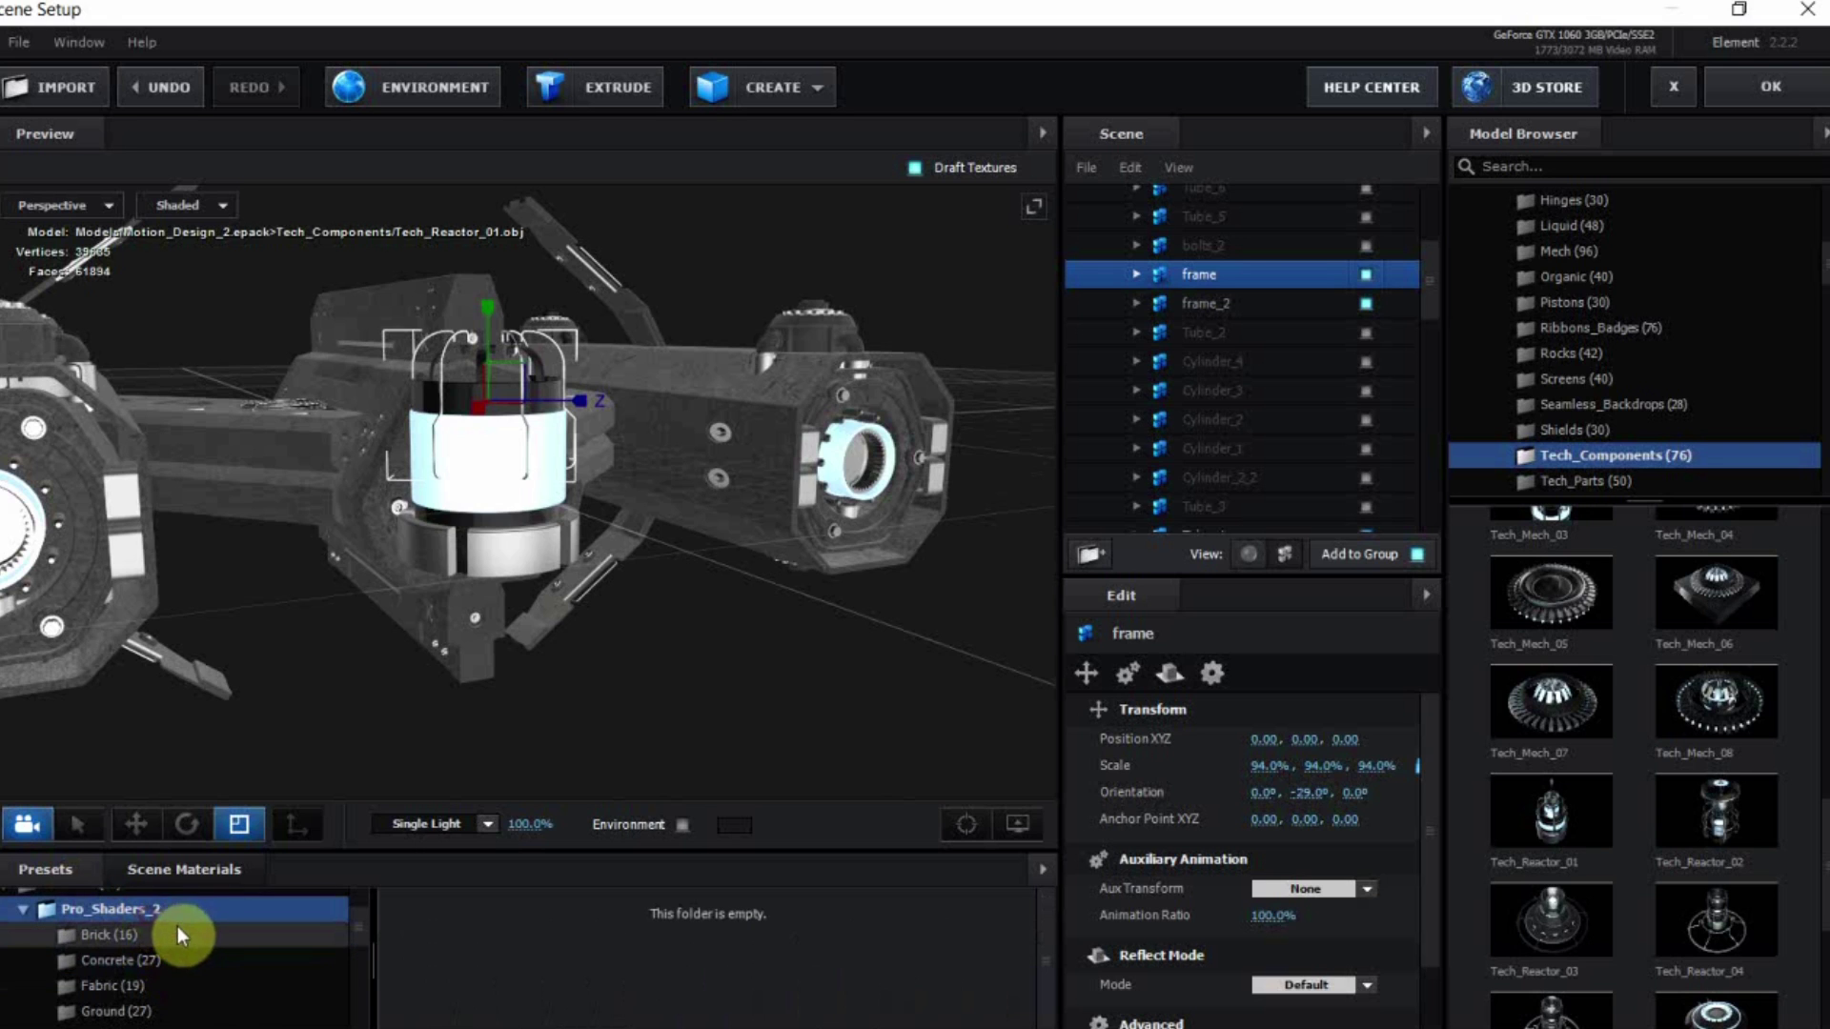
pyautogui.scroll(-5, 183, 947)
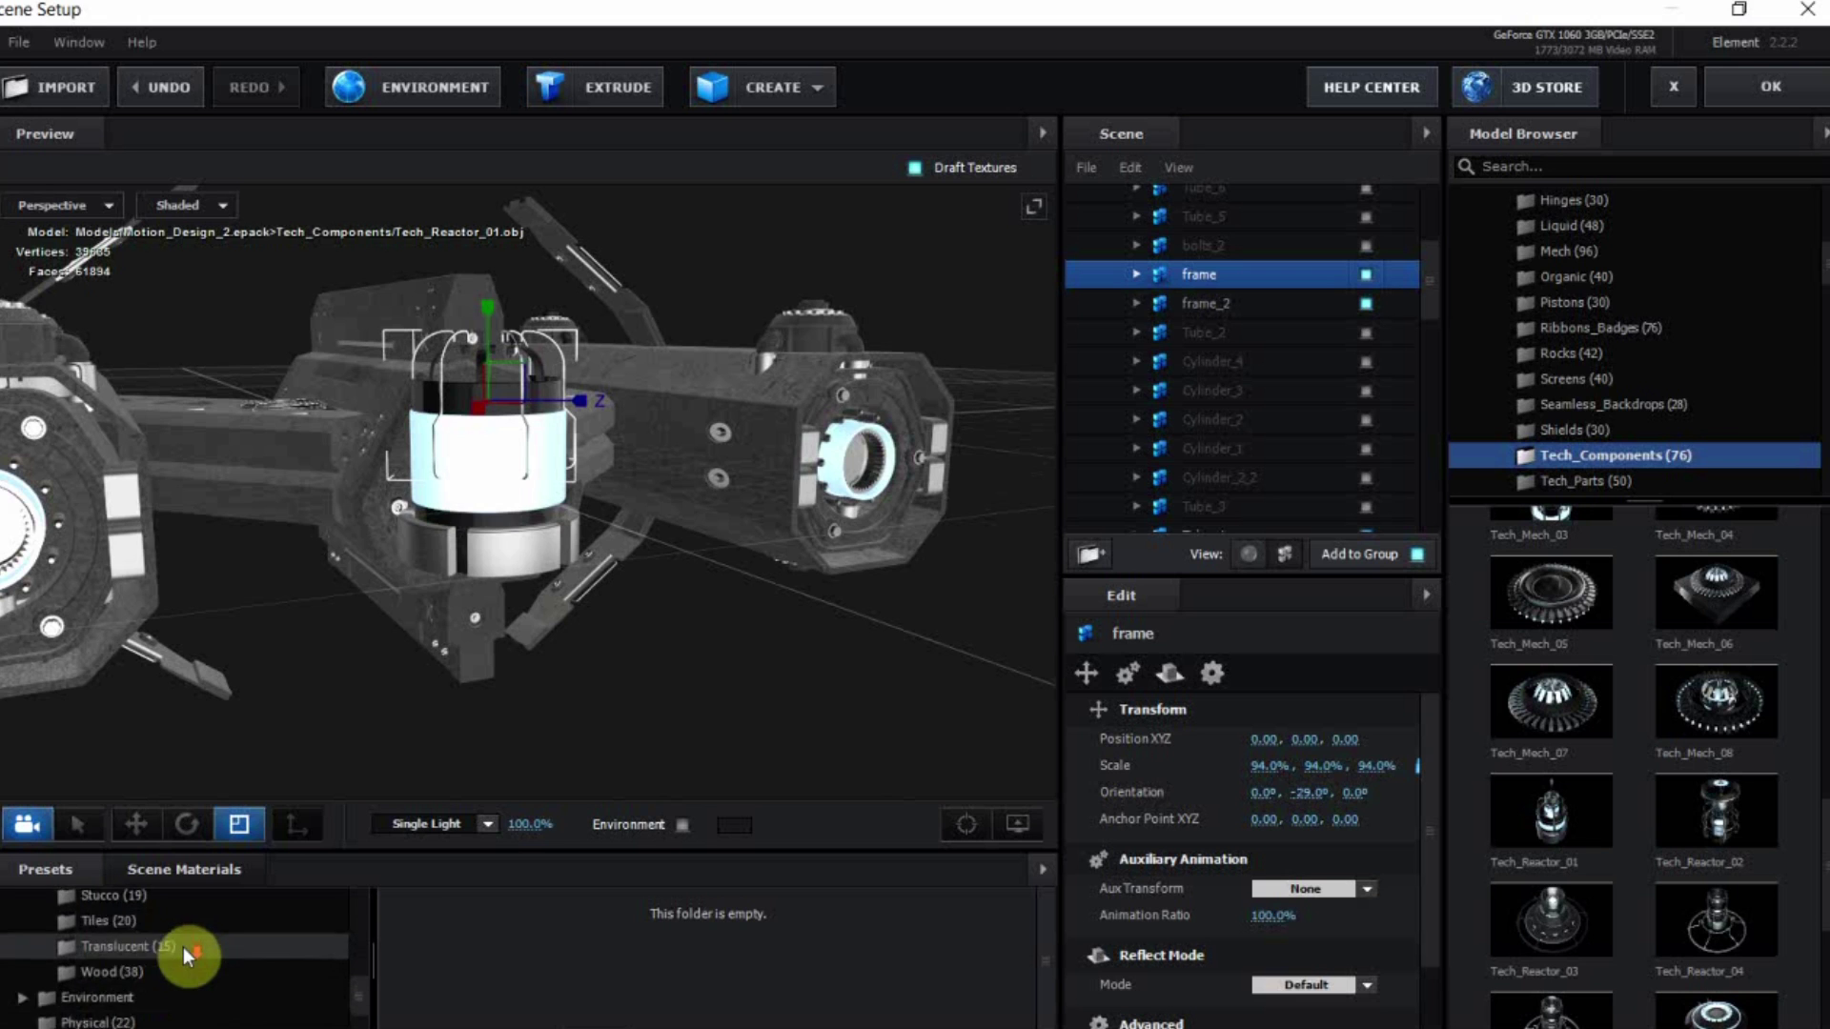
pyautogui.scroll(1, 183, 946)
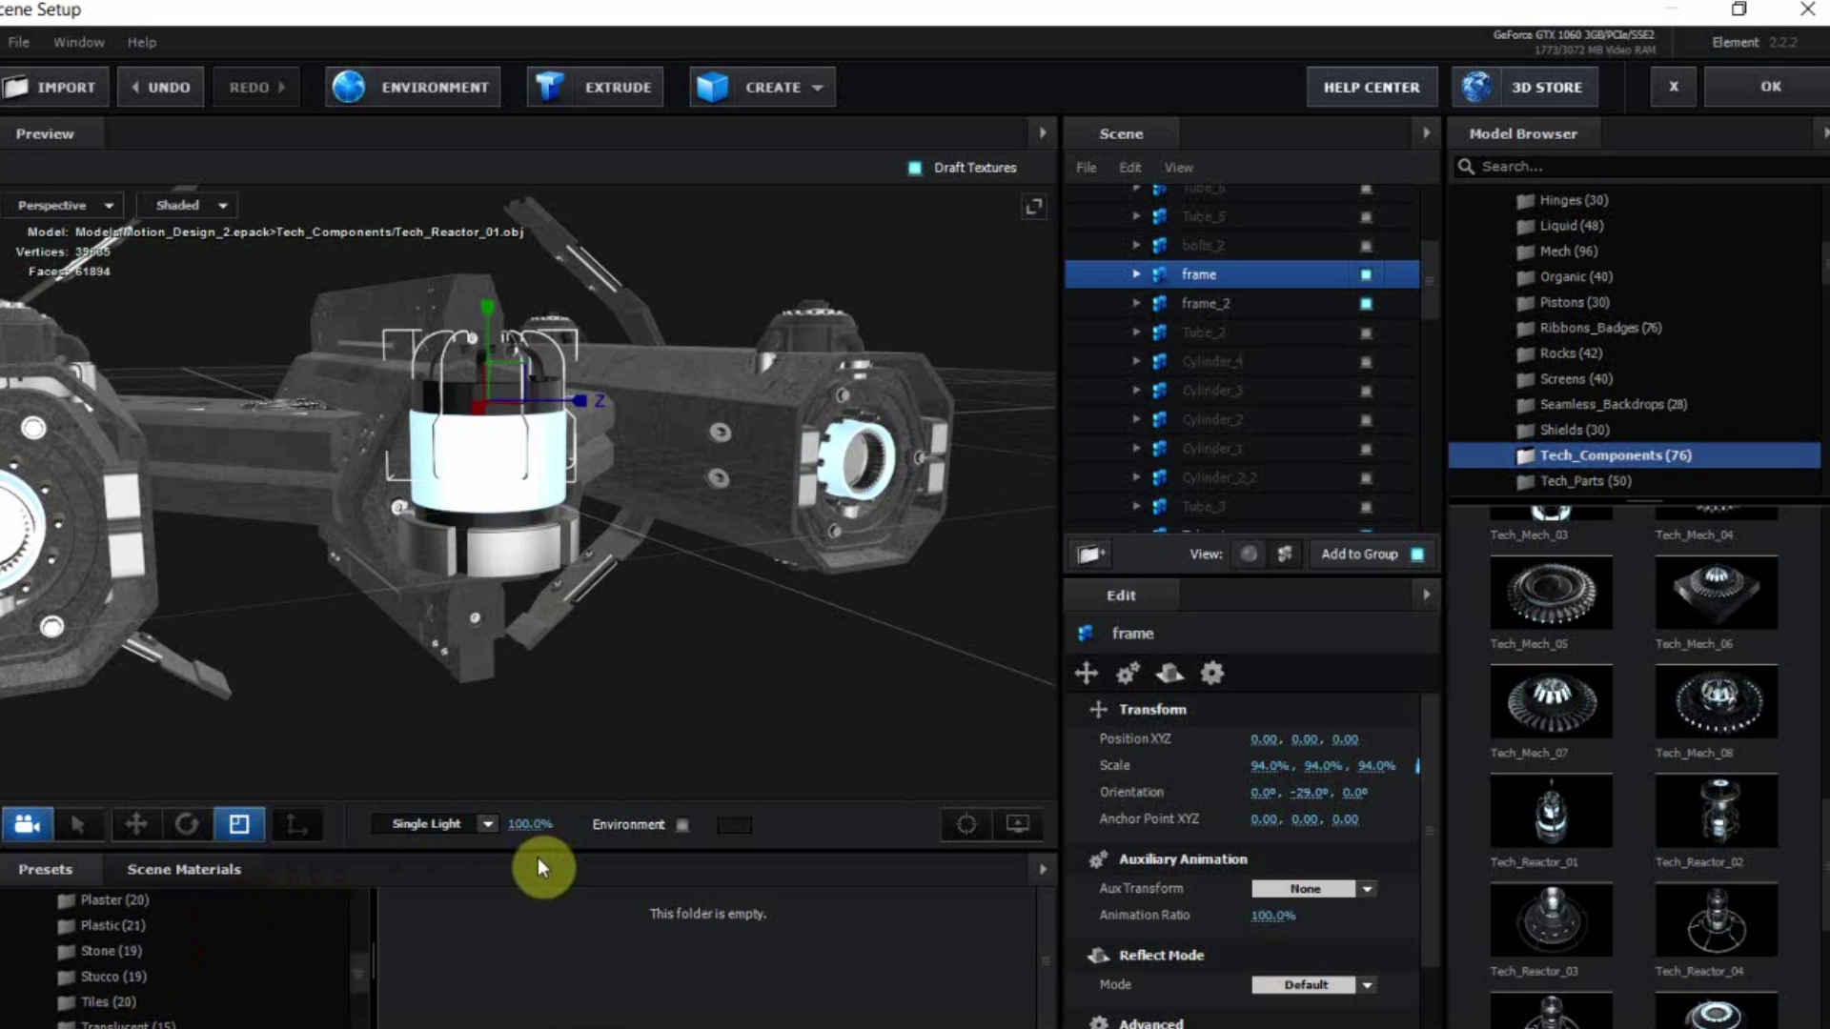
pyautogui.moveTo(540, 850); pyautogui.dragTo(560, 709)
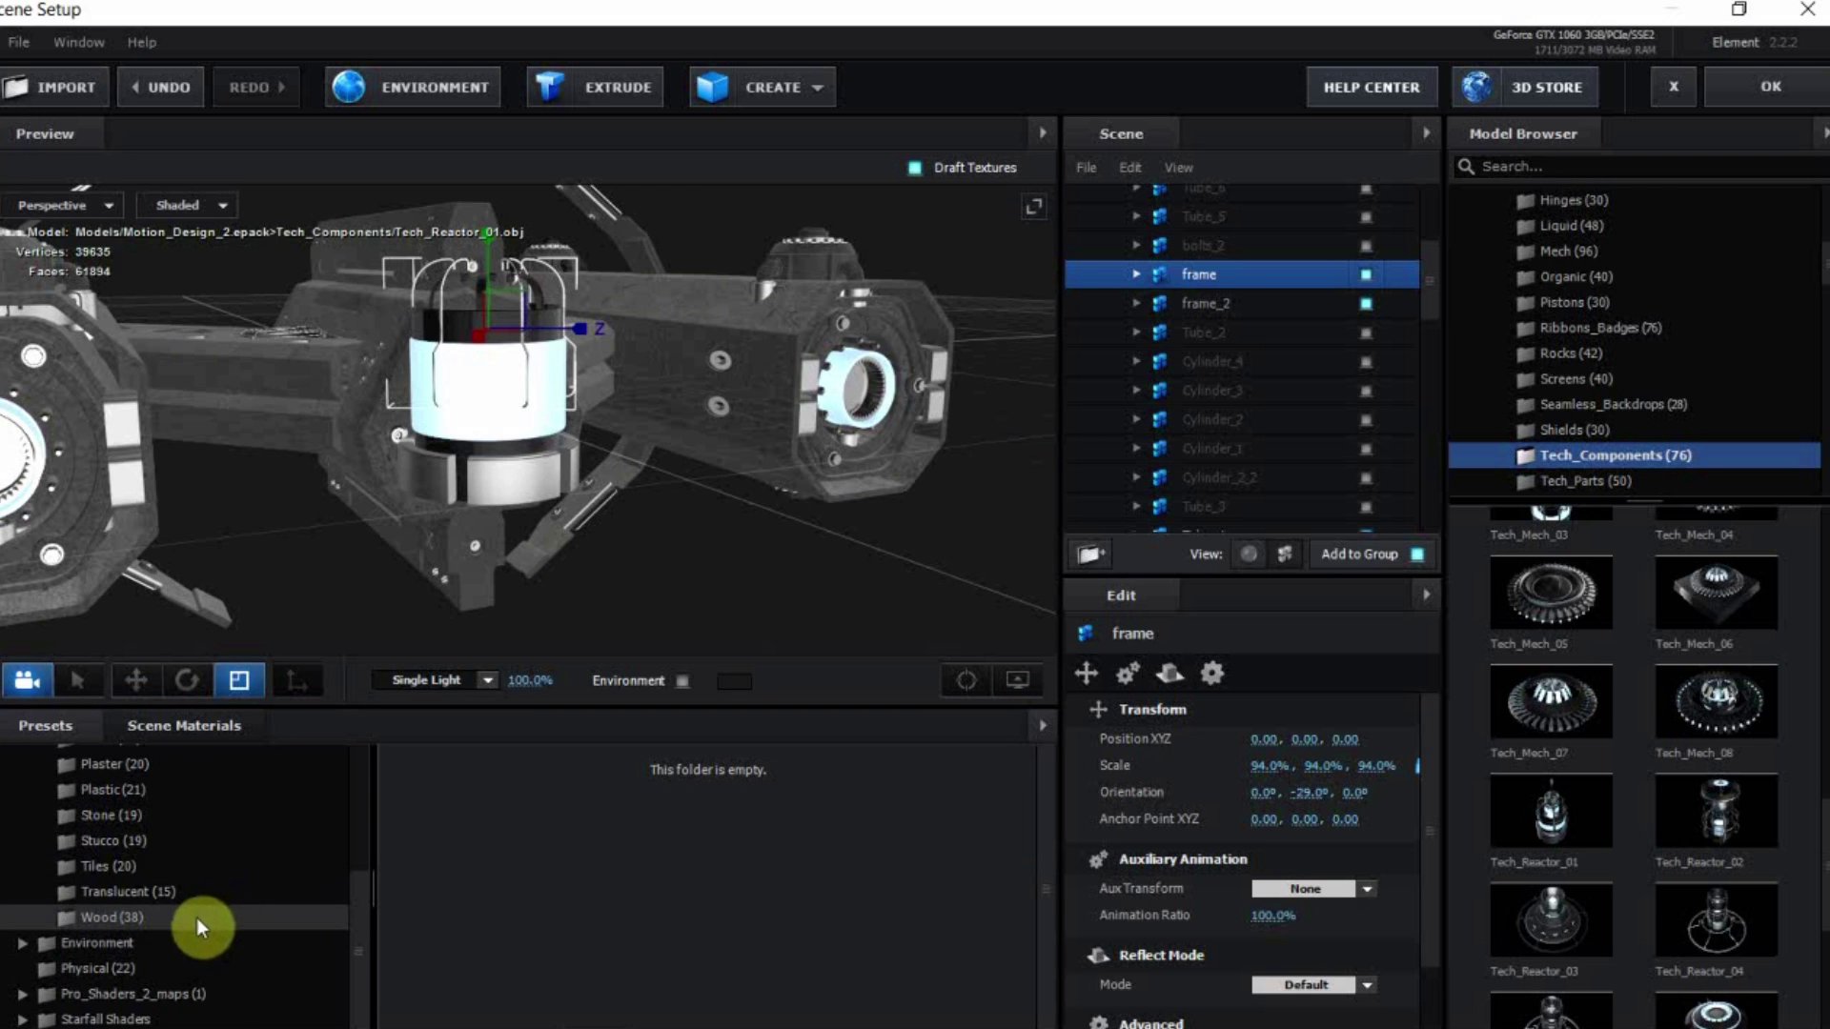
pyautogui.click(105, 947)
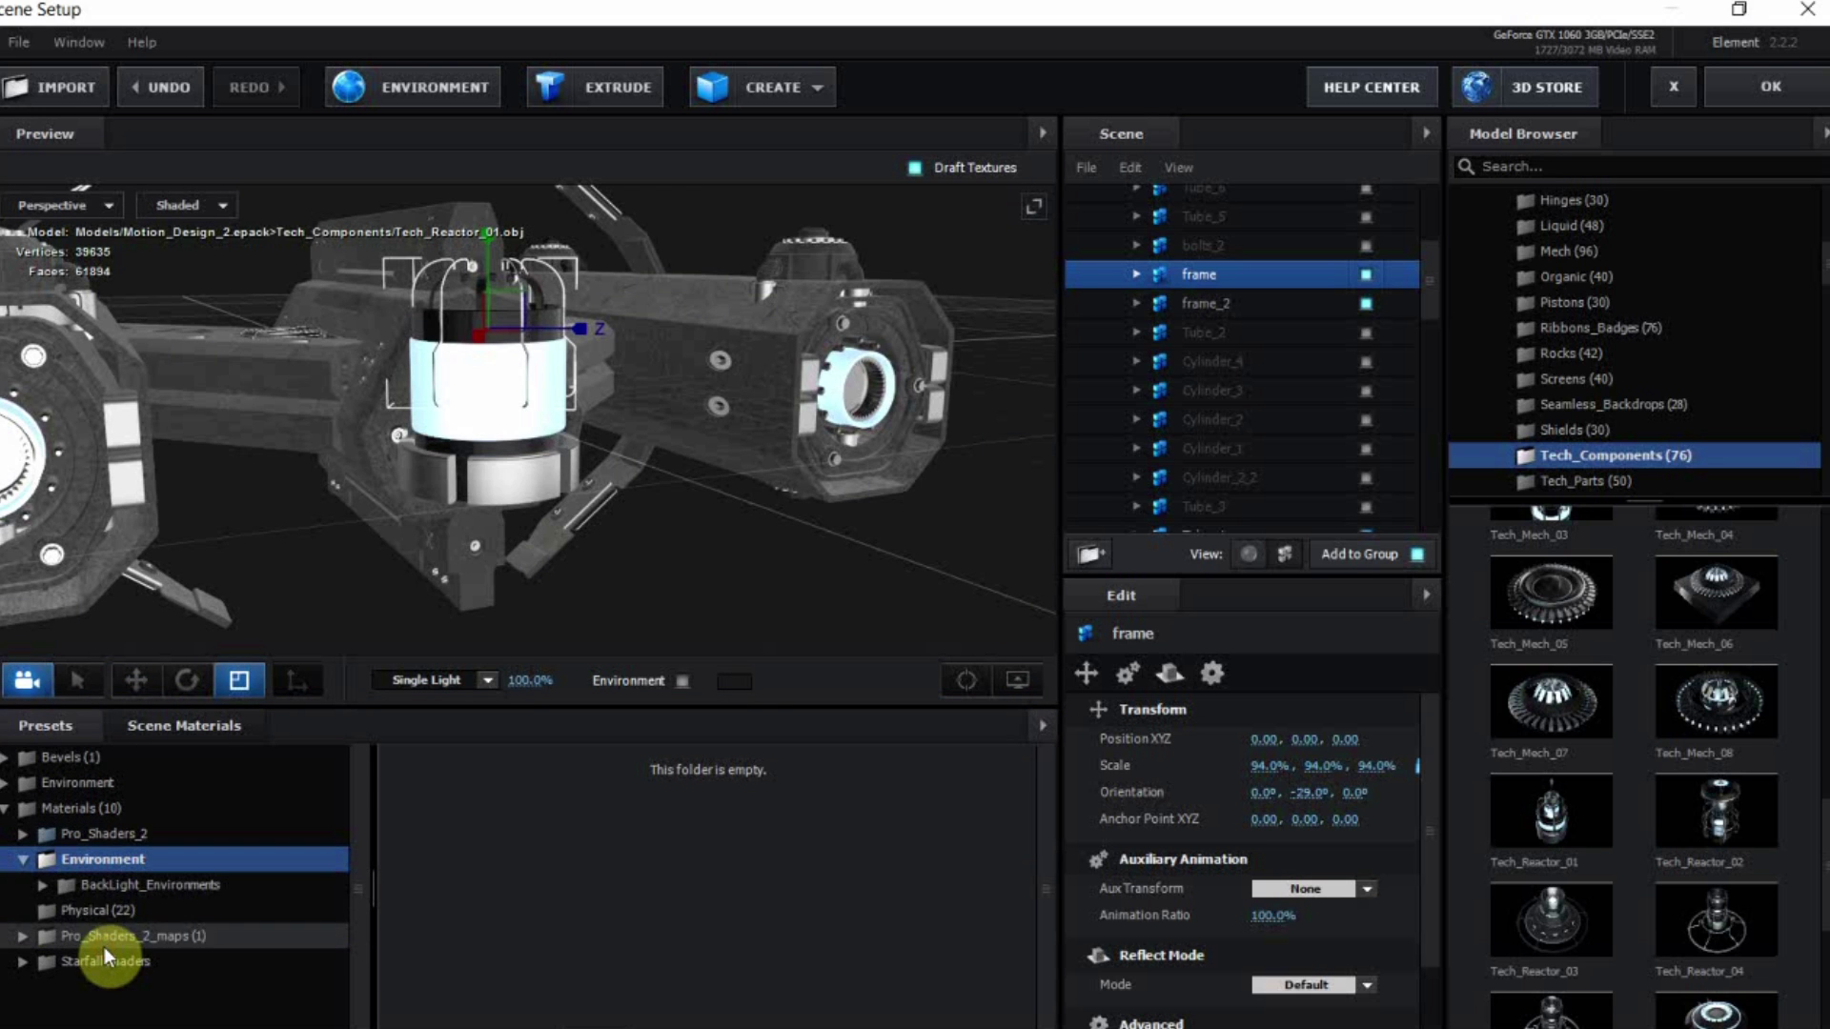
pyautogui.click(139, 833)
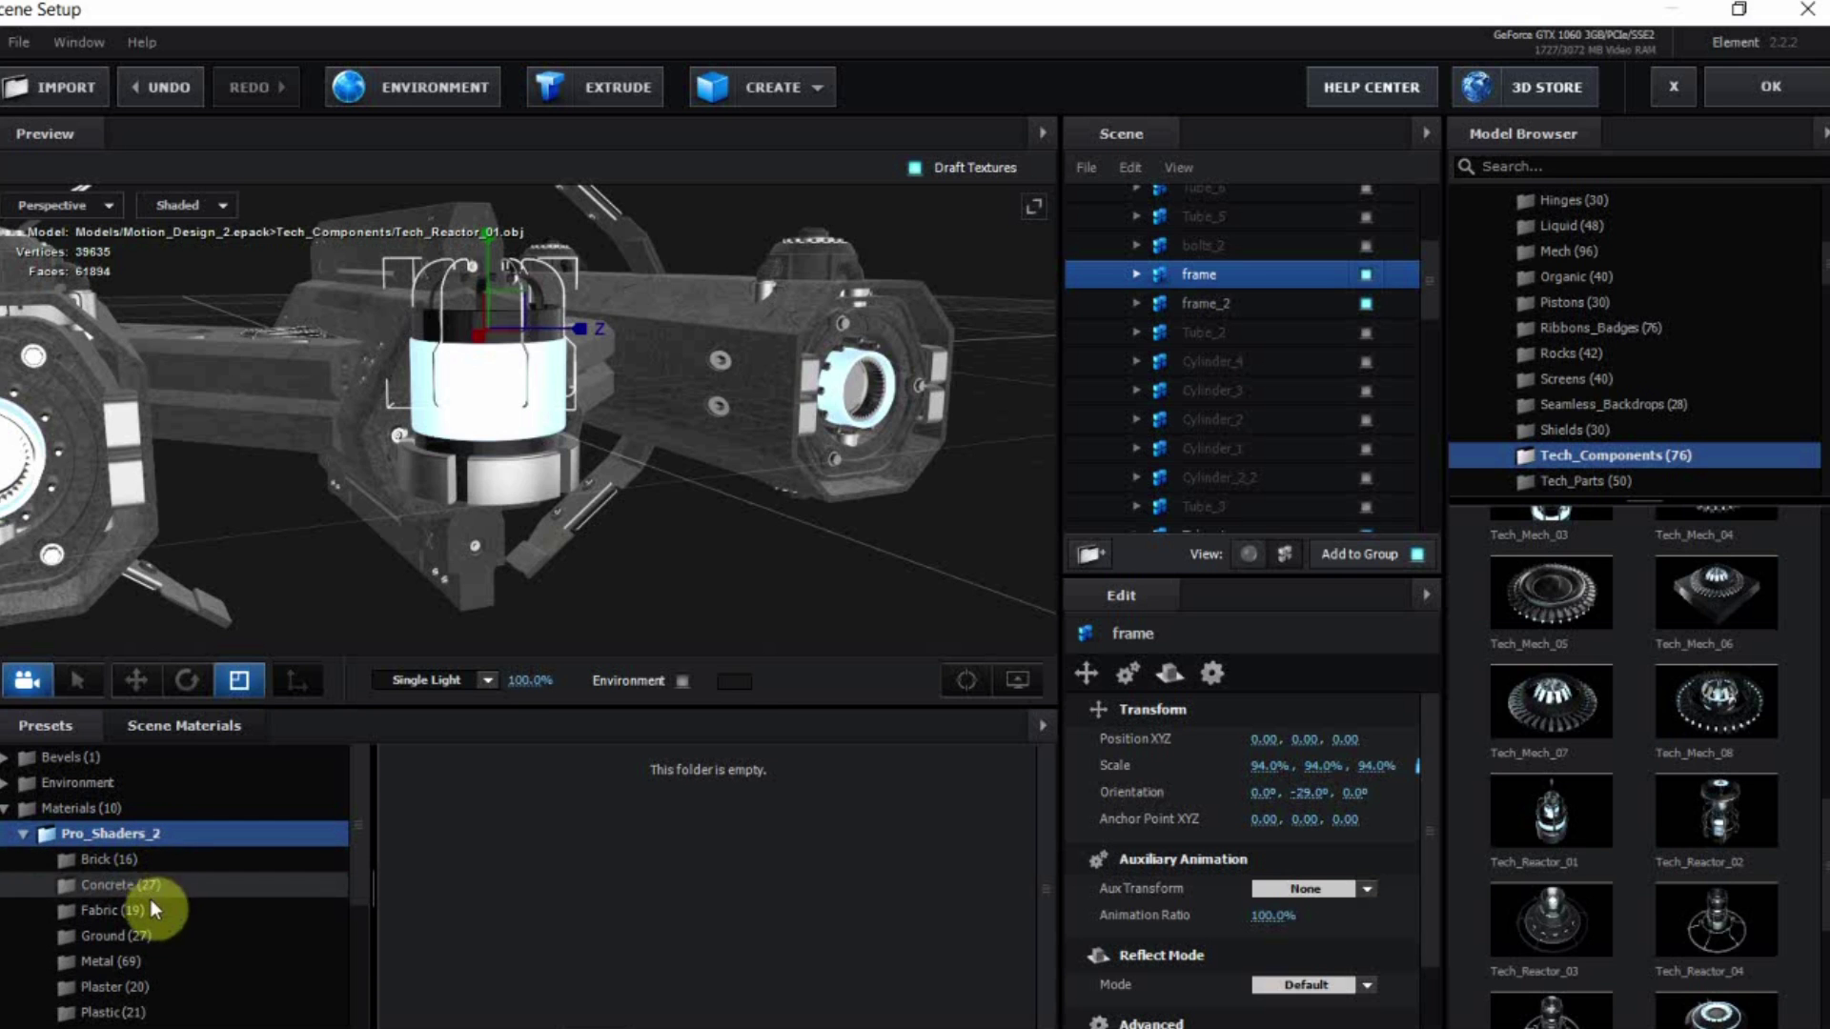
pyautogui.scroll(-1, 145, 953)
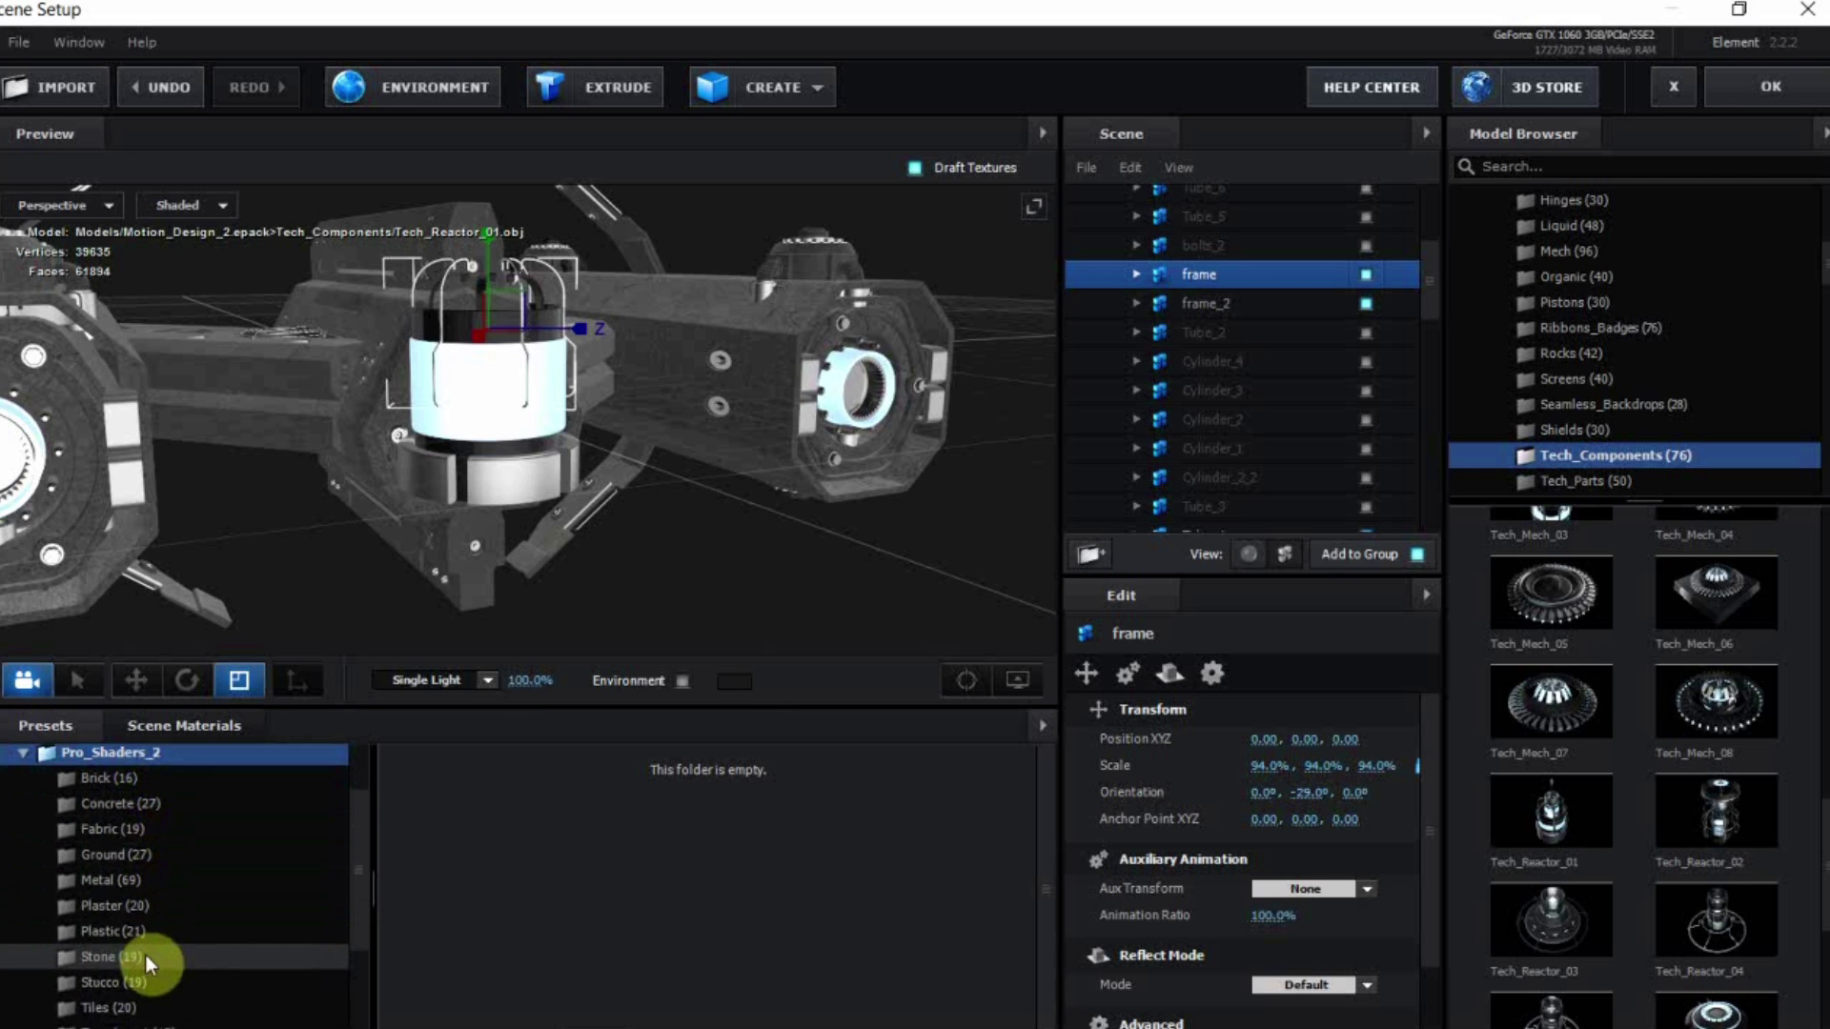
pyautogui.scroll(-1, 145, 953)
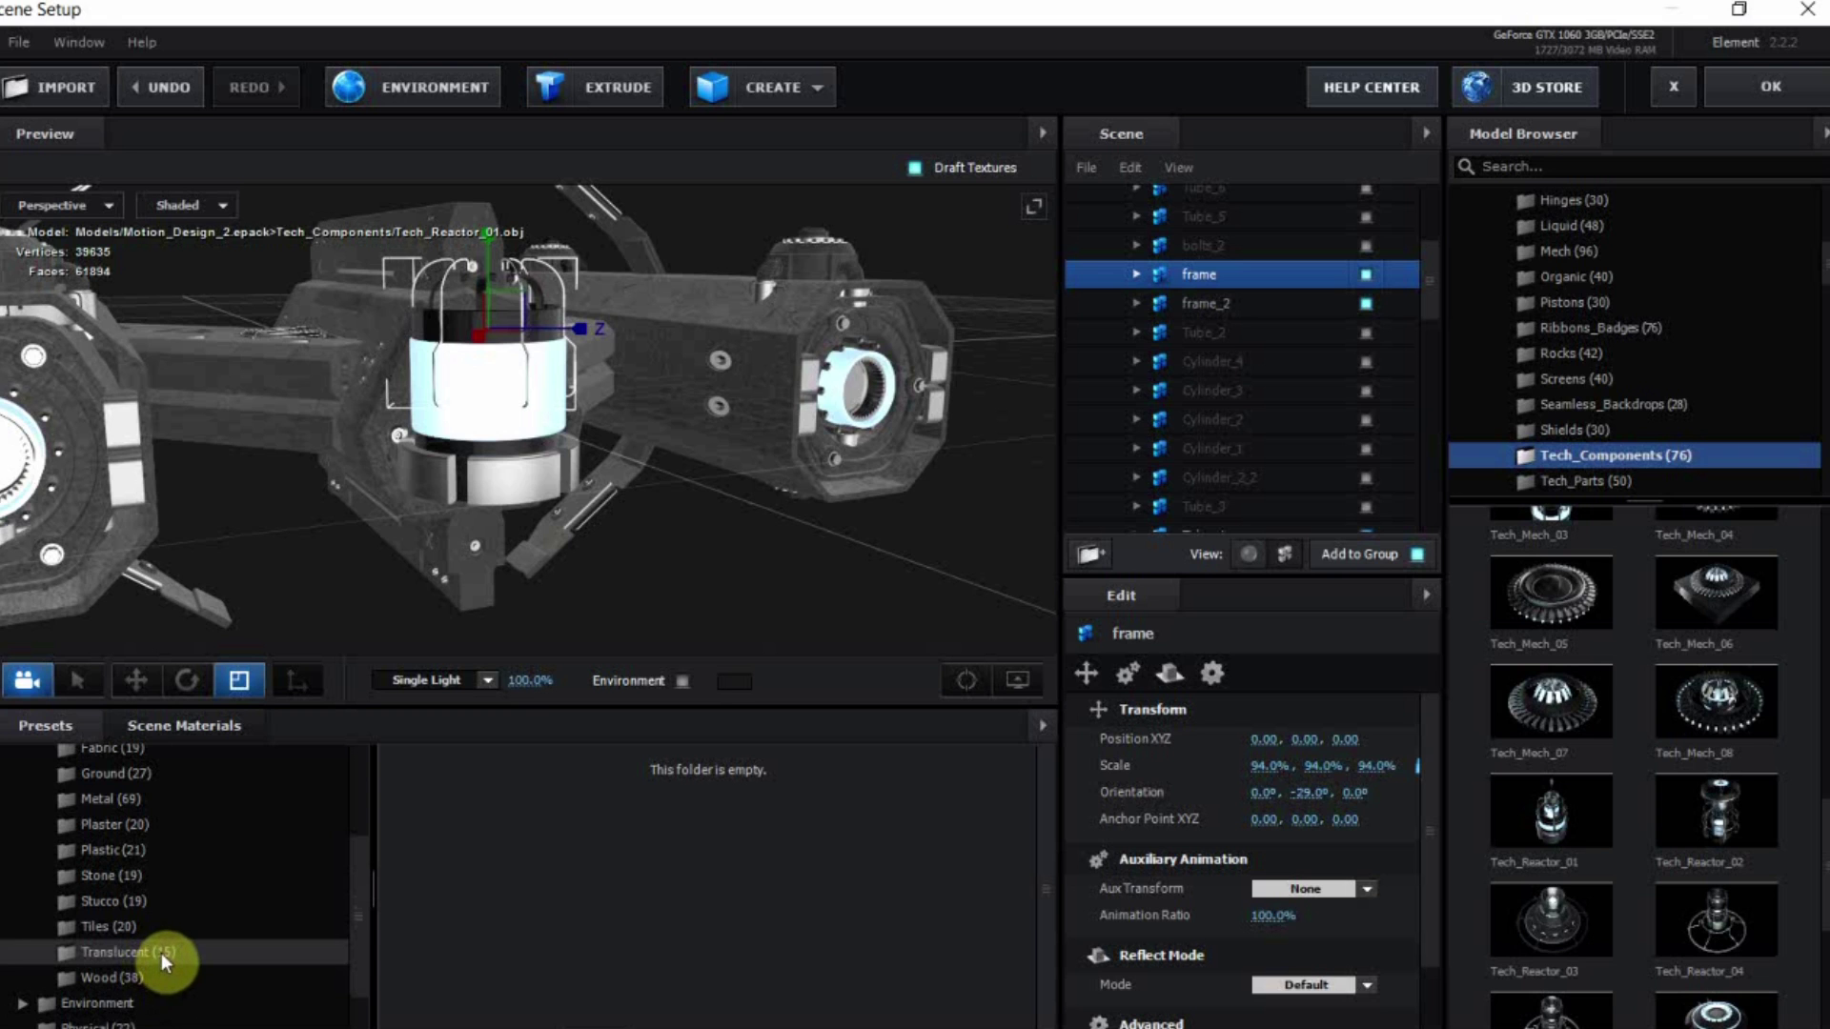
pyautogui.click(162, 944)
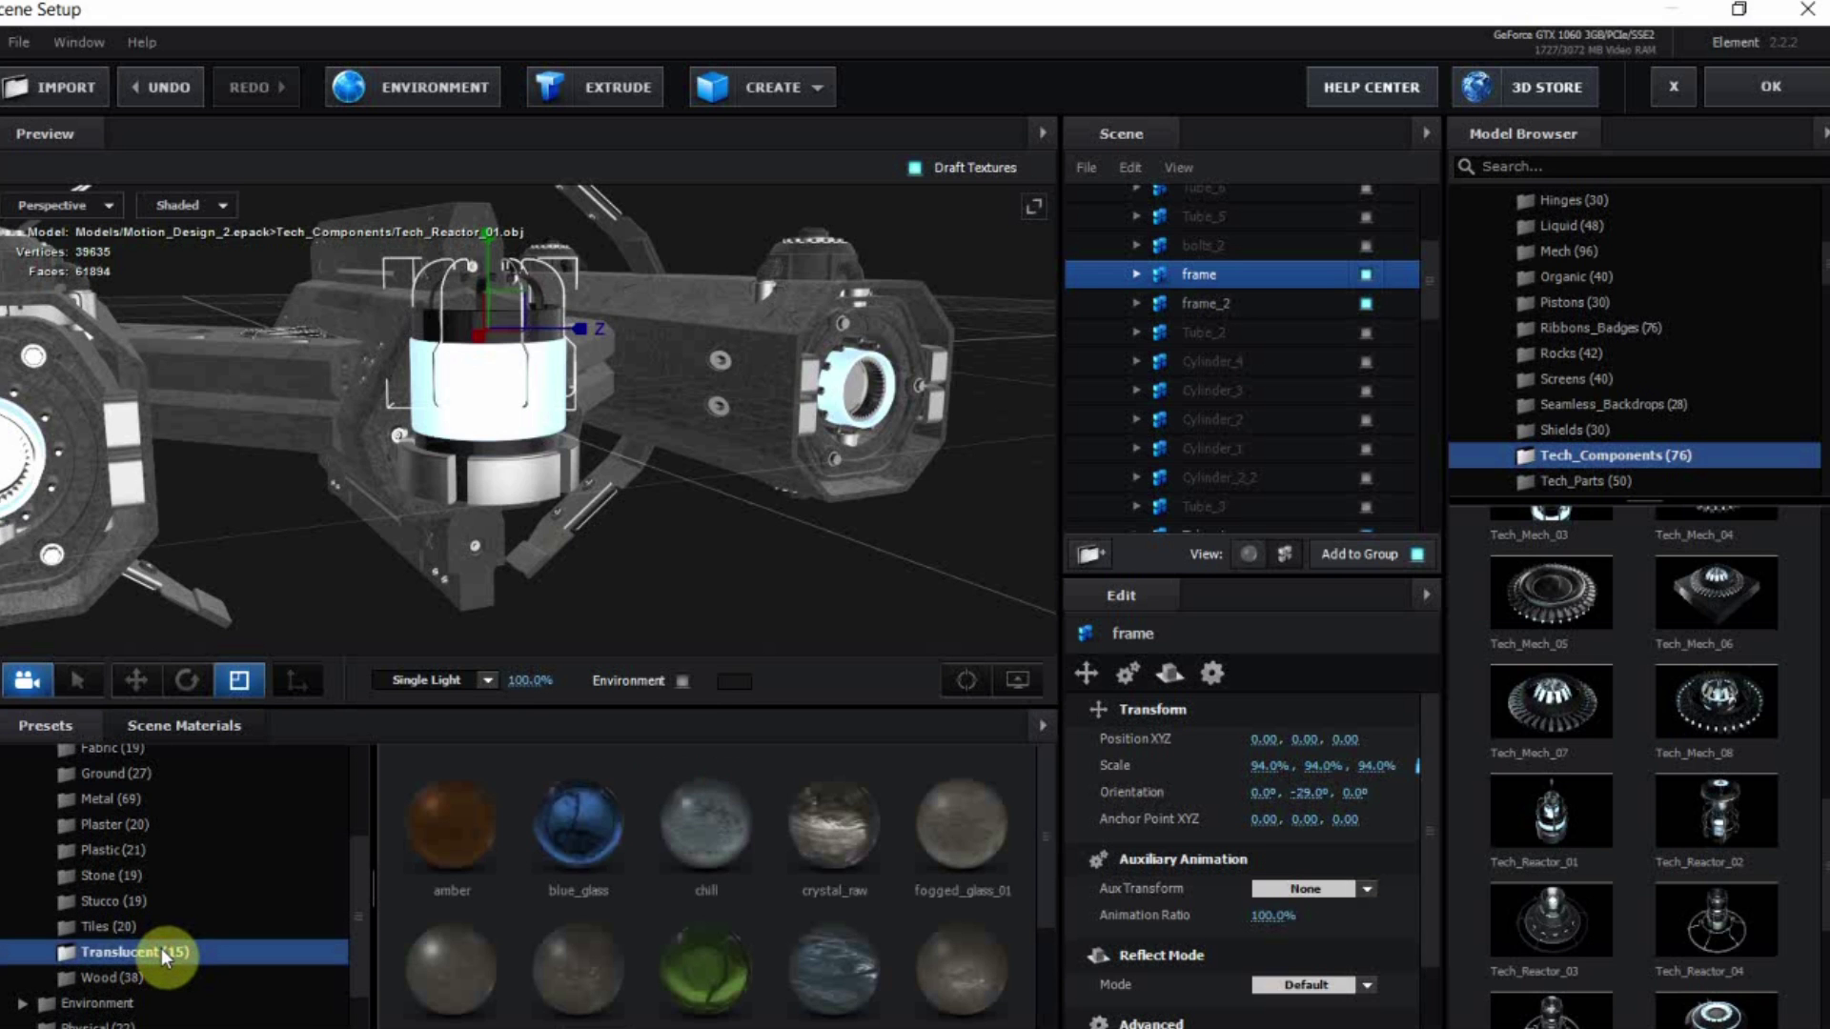
pyautogui.scroll(-1, 157, 912)
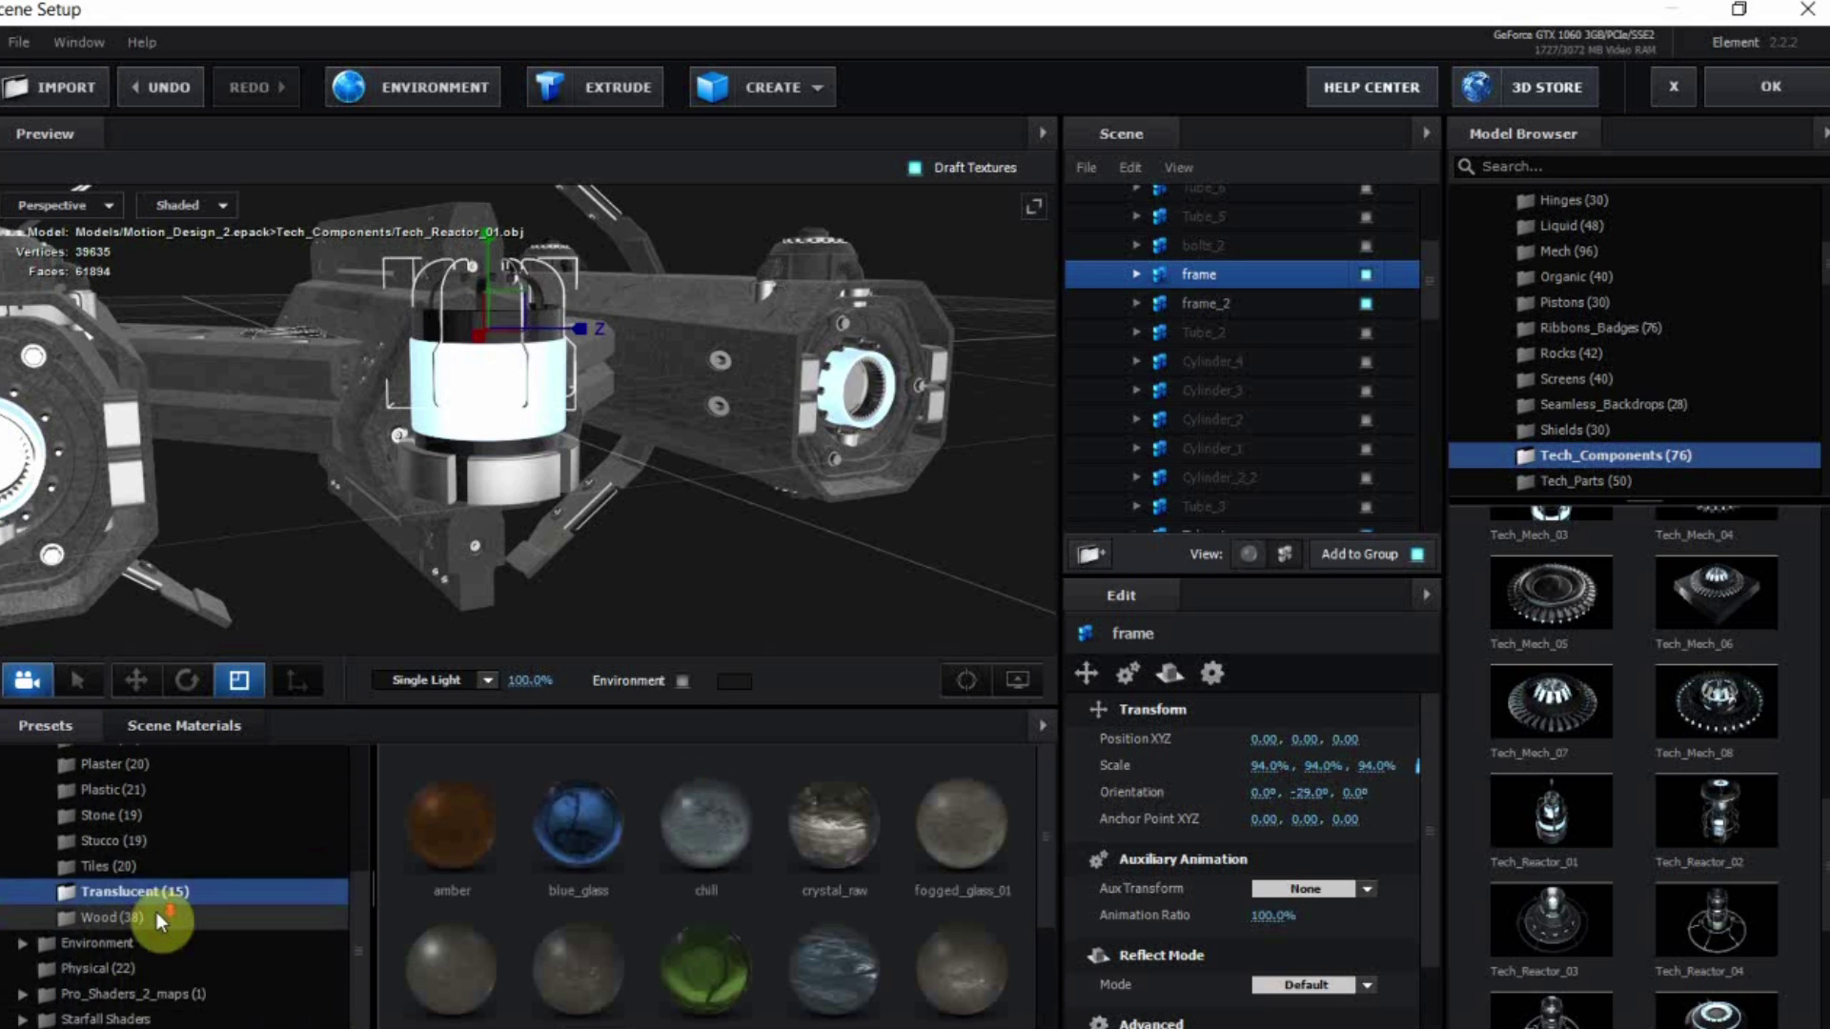
# Try a transparent glass-like preset from the Physical materials on the reactor's glowing Tube_1 band
pyautogui.click(126, 969)
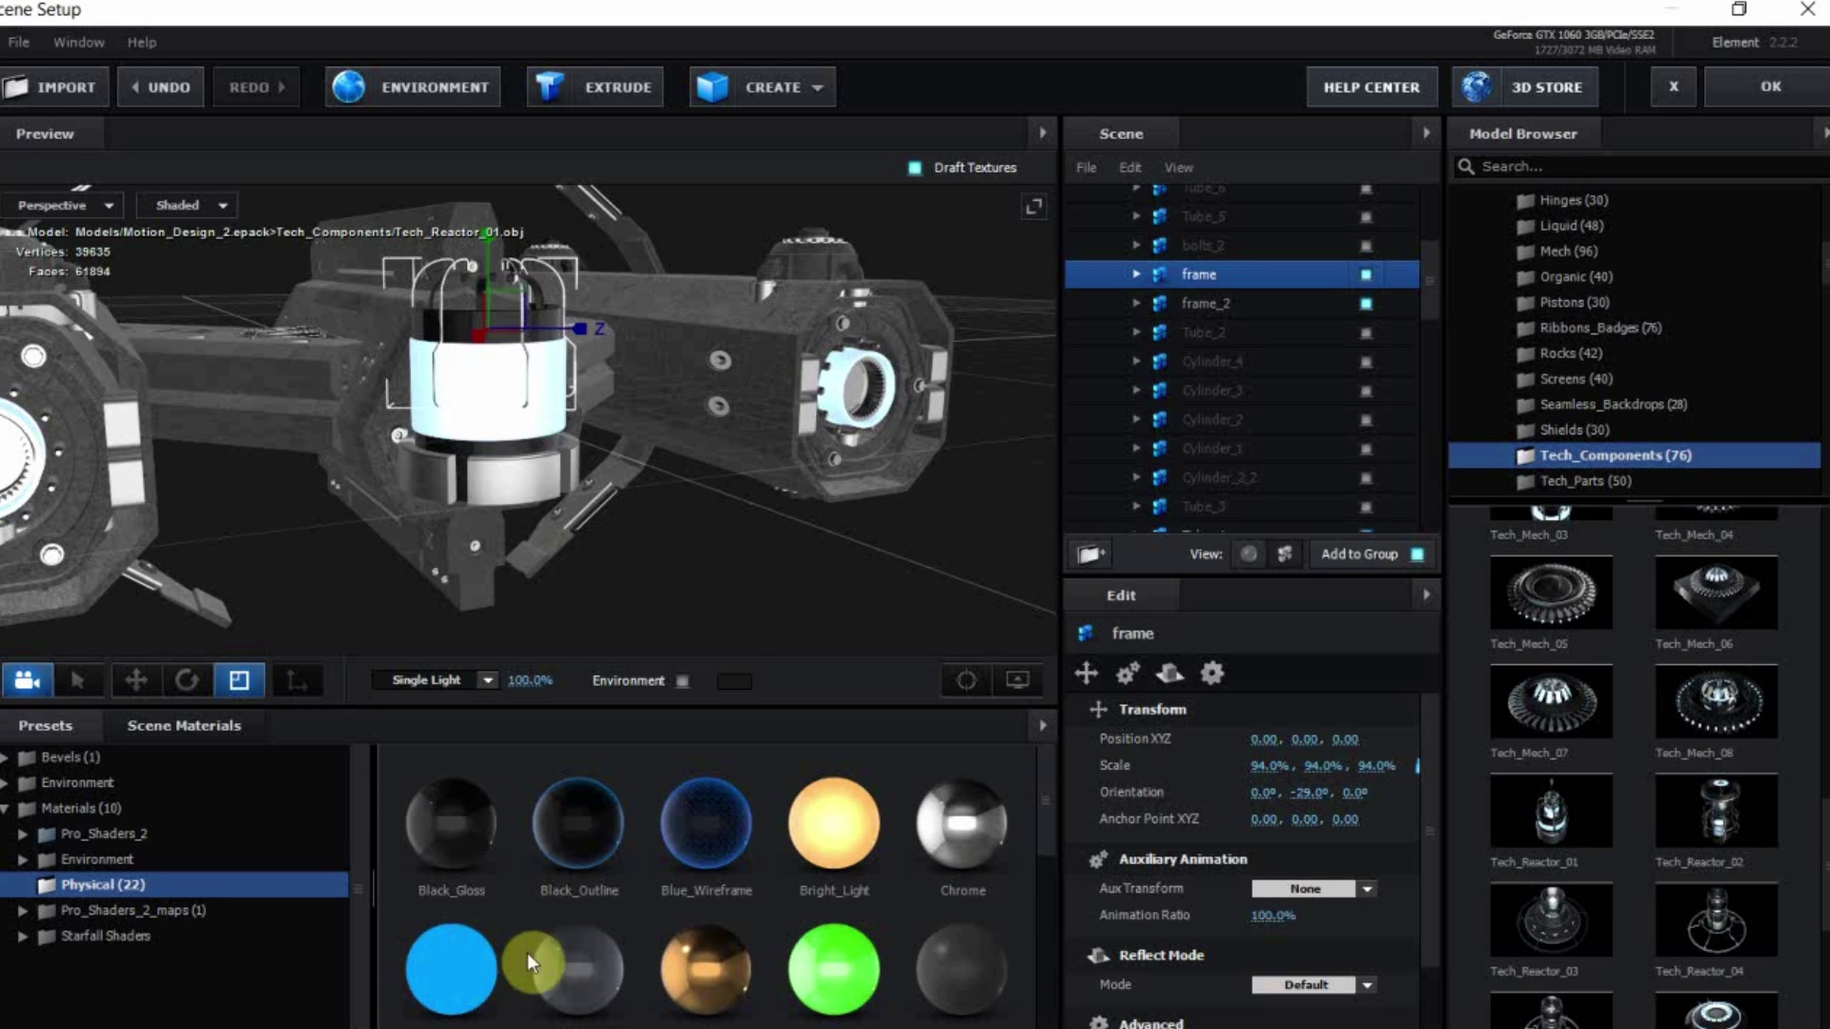
pyautogui.moveTo(611, 964); pyautogui.dragTo(496, 393)
pyautogui.moveTo(519, 500); pyautogui.dragTo(574, 513)
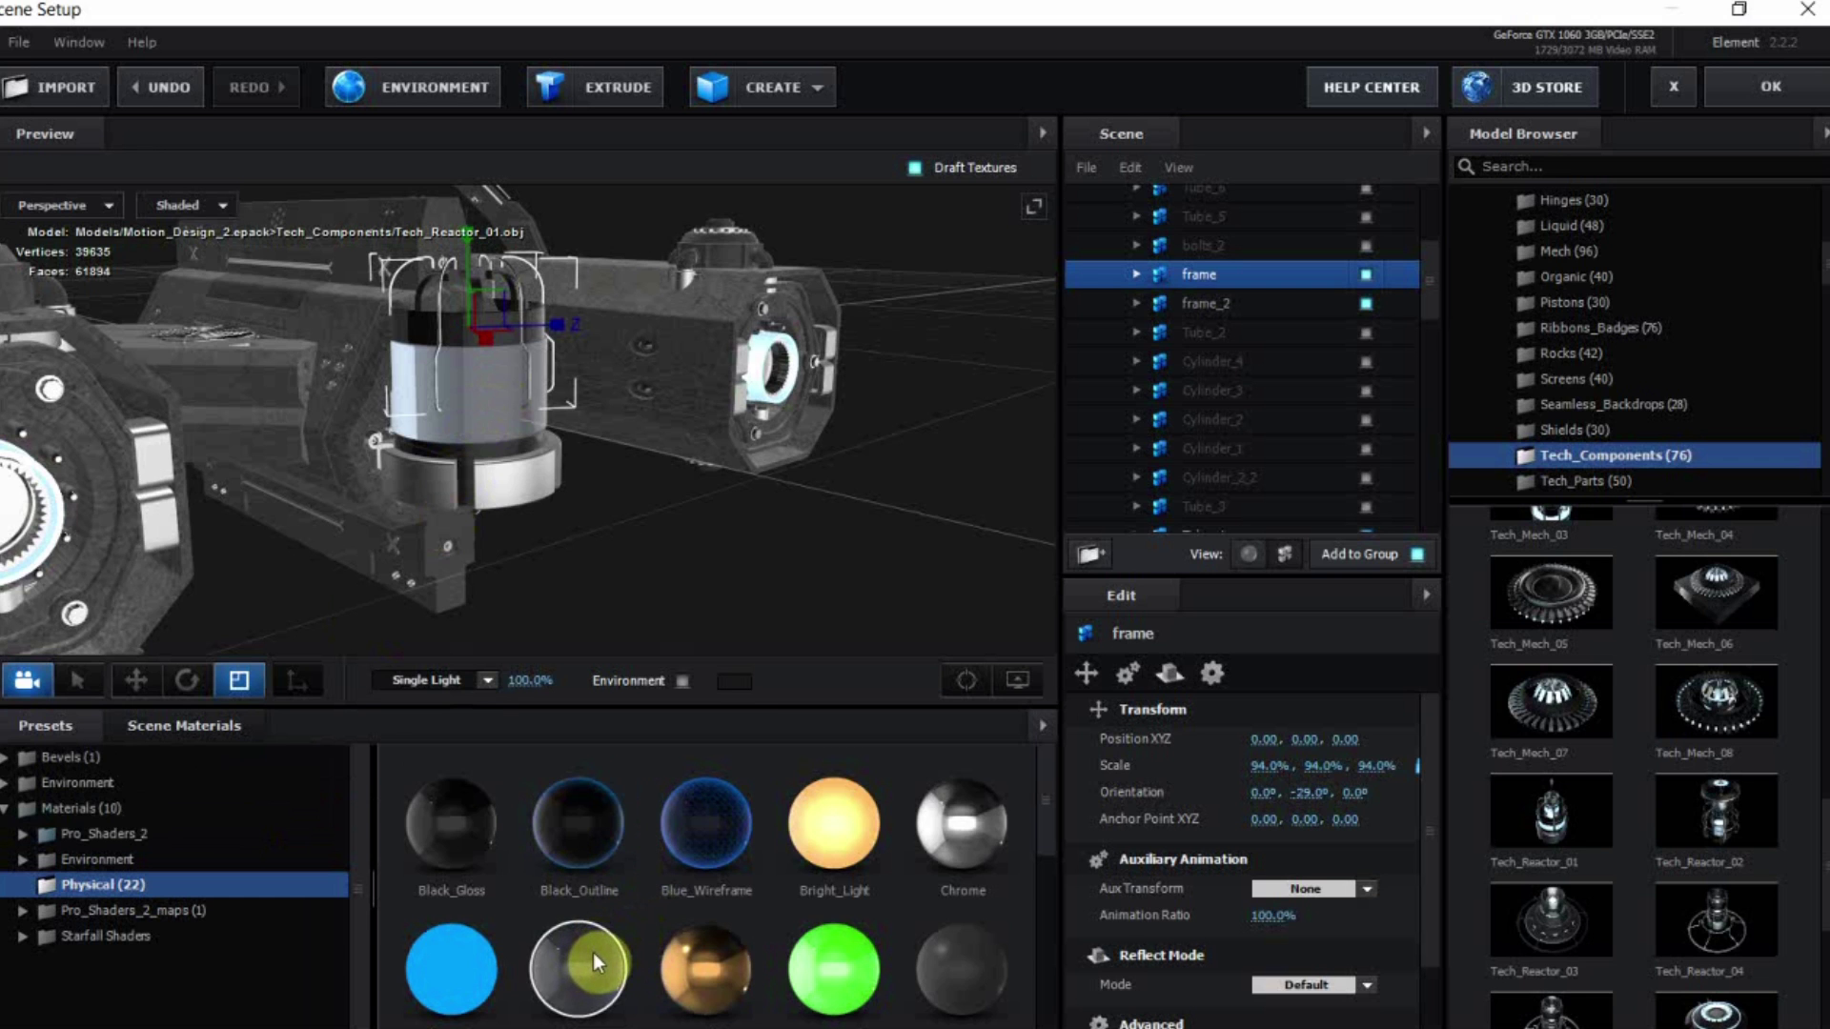
# Apply the Better Glass preset from Pro_Shaders_2_maps to the reactor's Tube_1 band
pyautogui.click(199, 905)
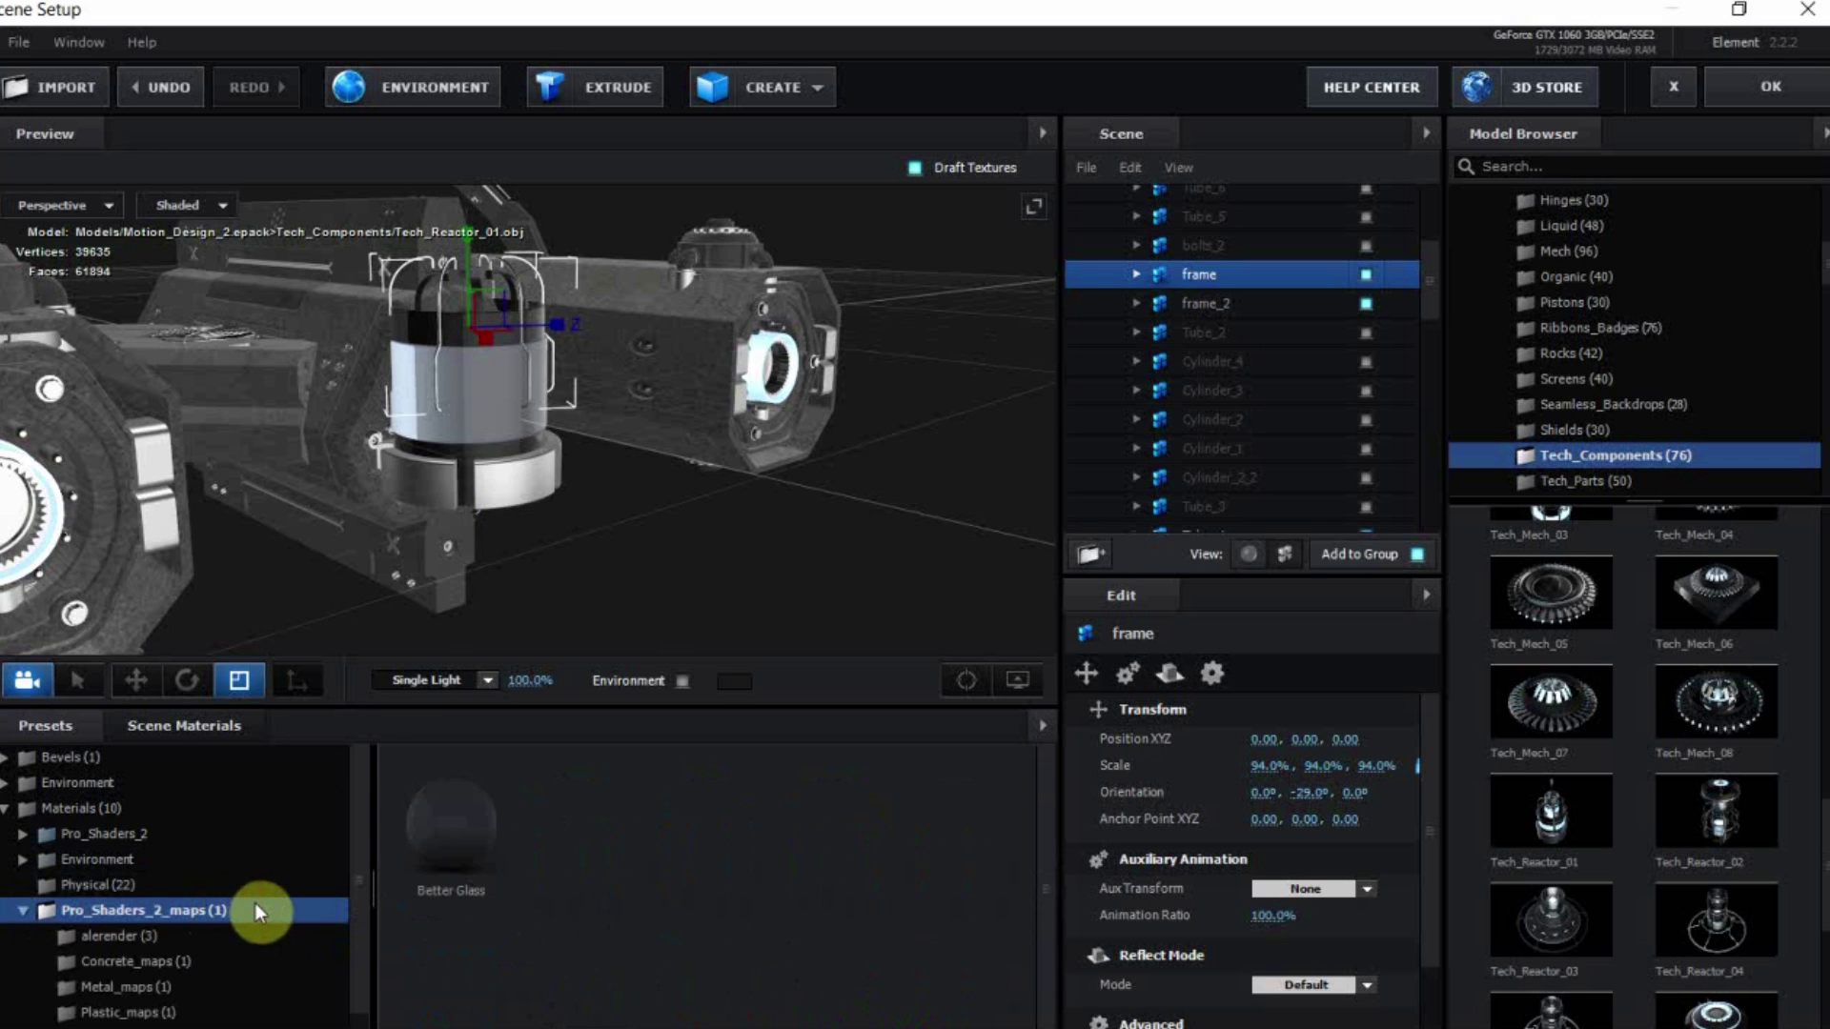
pyautogui.moveTo(431, 852); pyautogui.dragTo(450, 419)
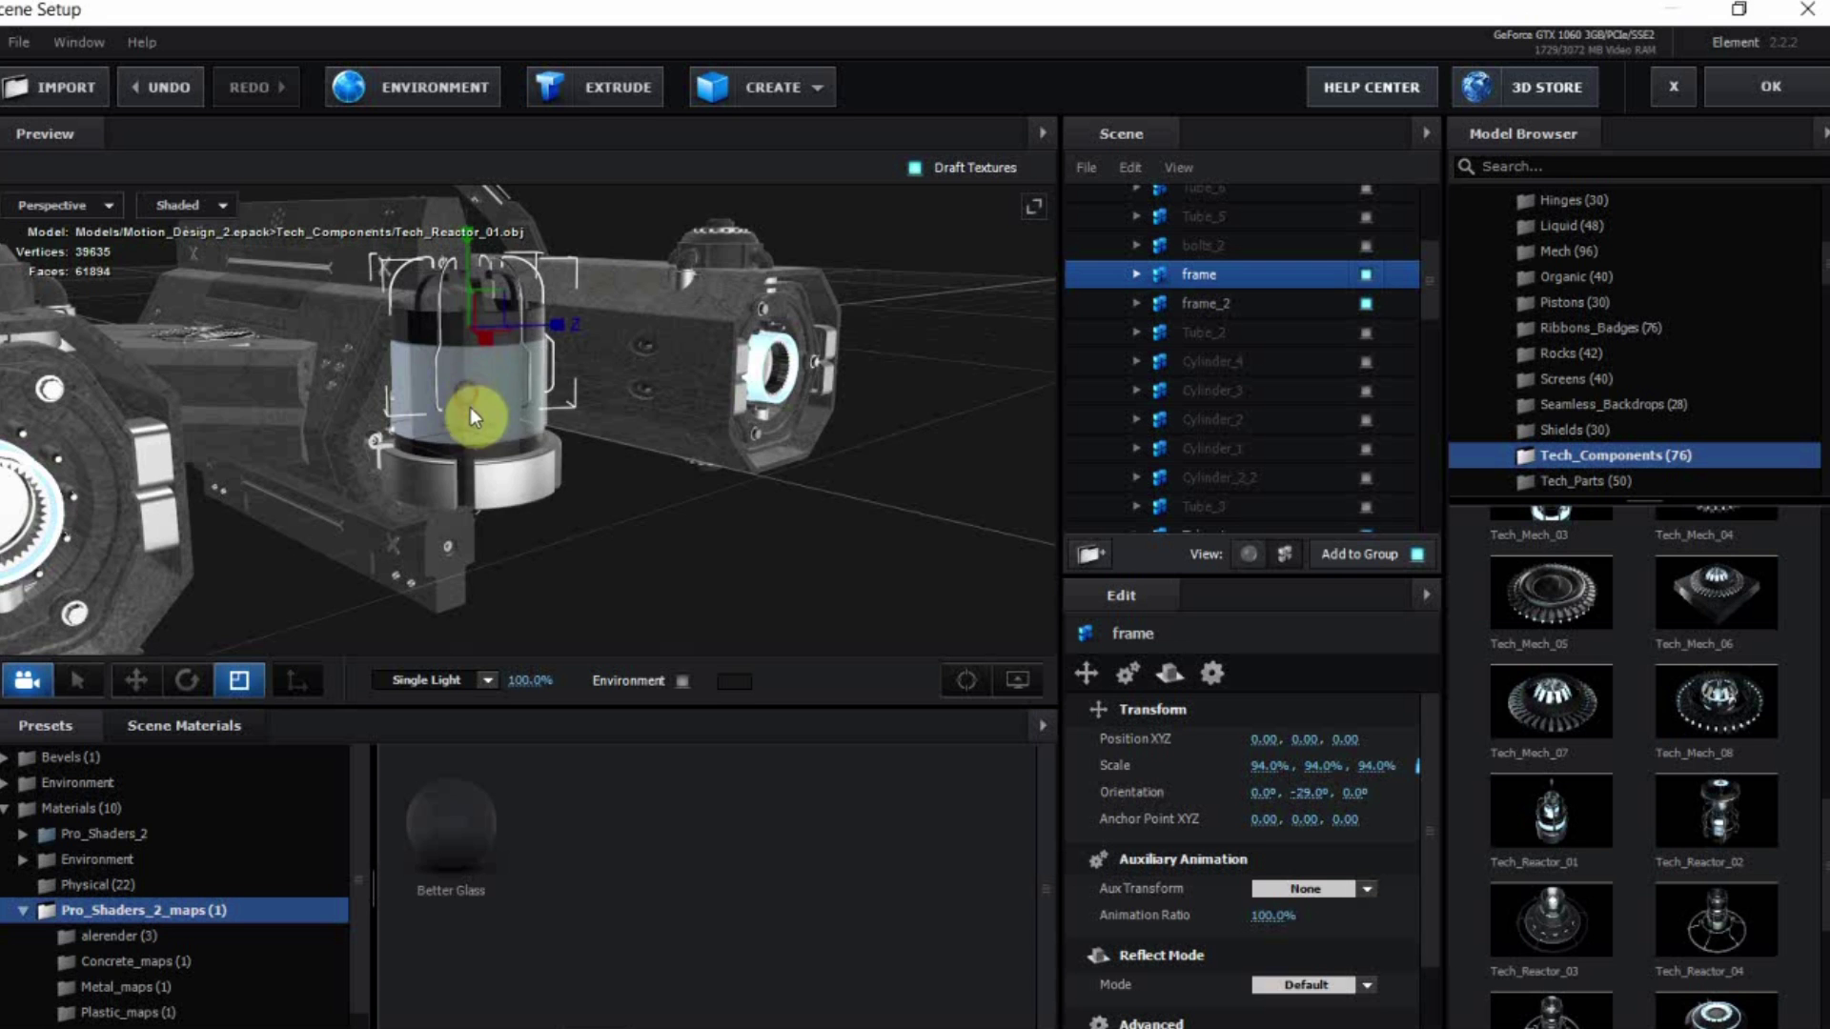
pyautogui.moveTo(570, 584); pyautogui.dragTo(511, 572)
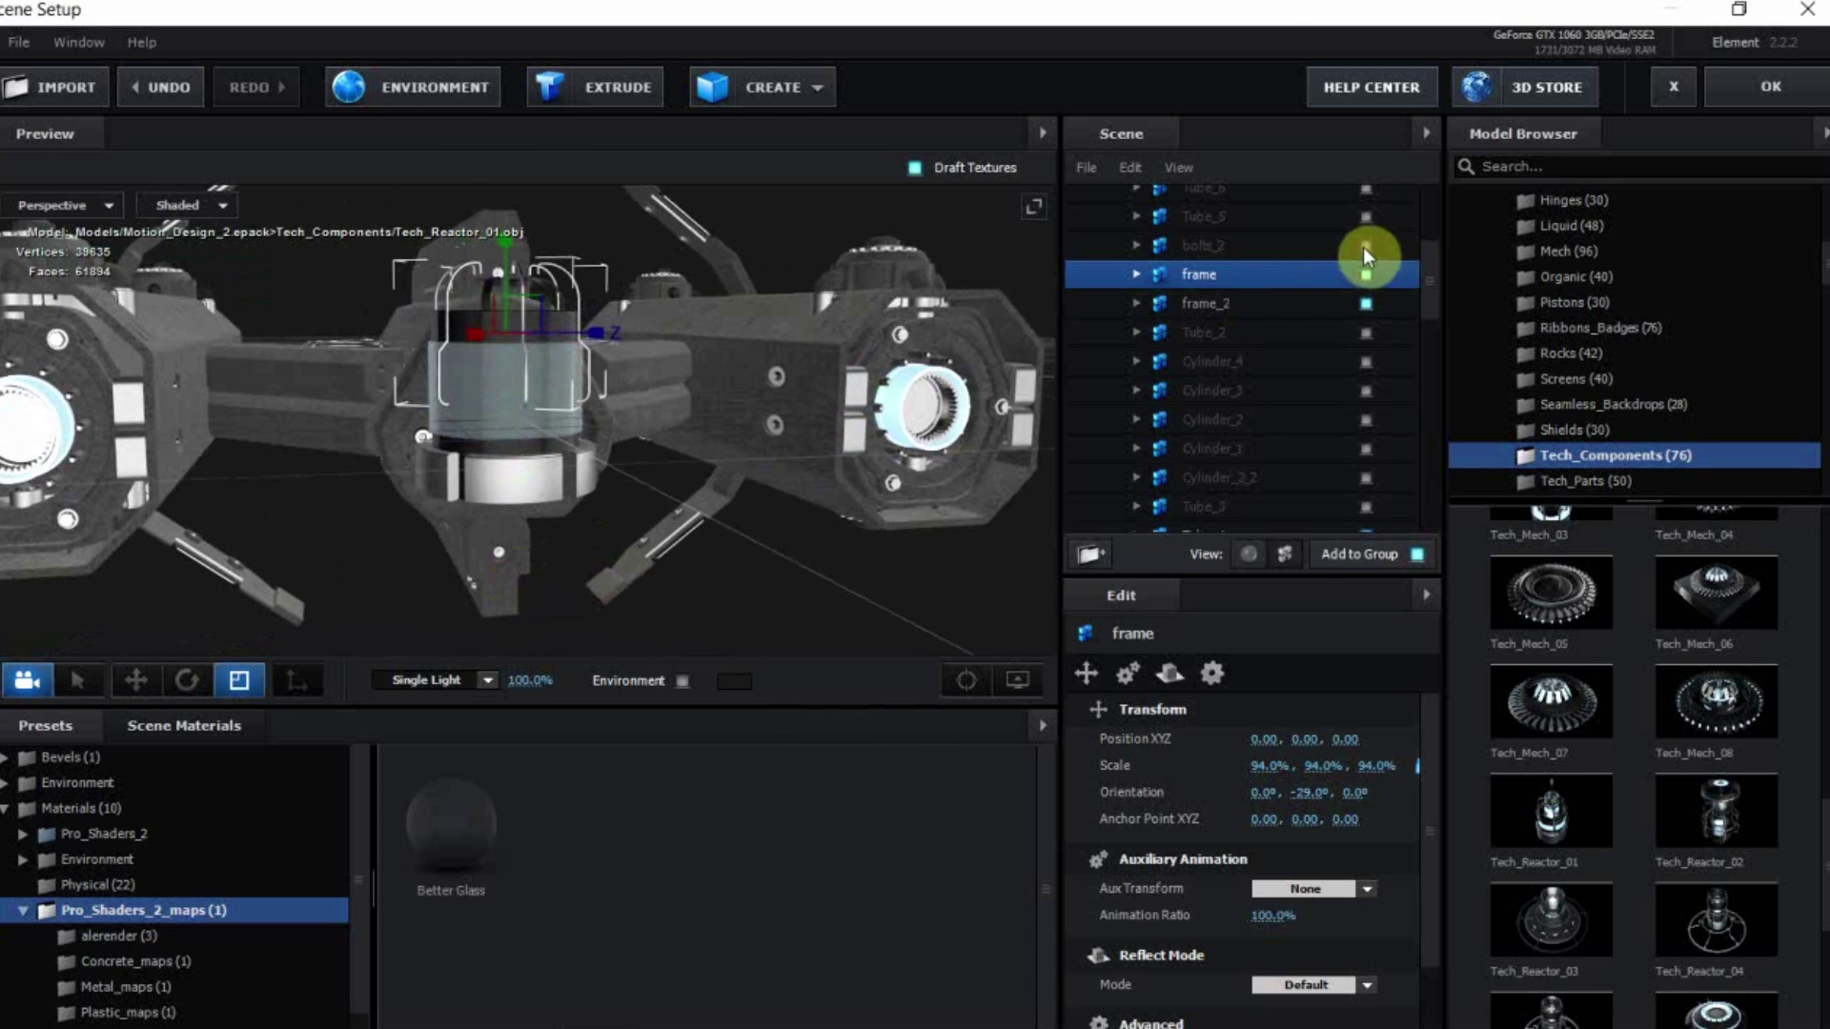
# Duplicate the Tech_Reactor_01 model in the scene
pyautogui.scroll(5, 1264, 343)
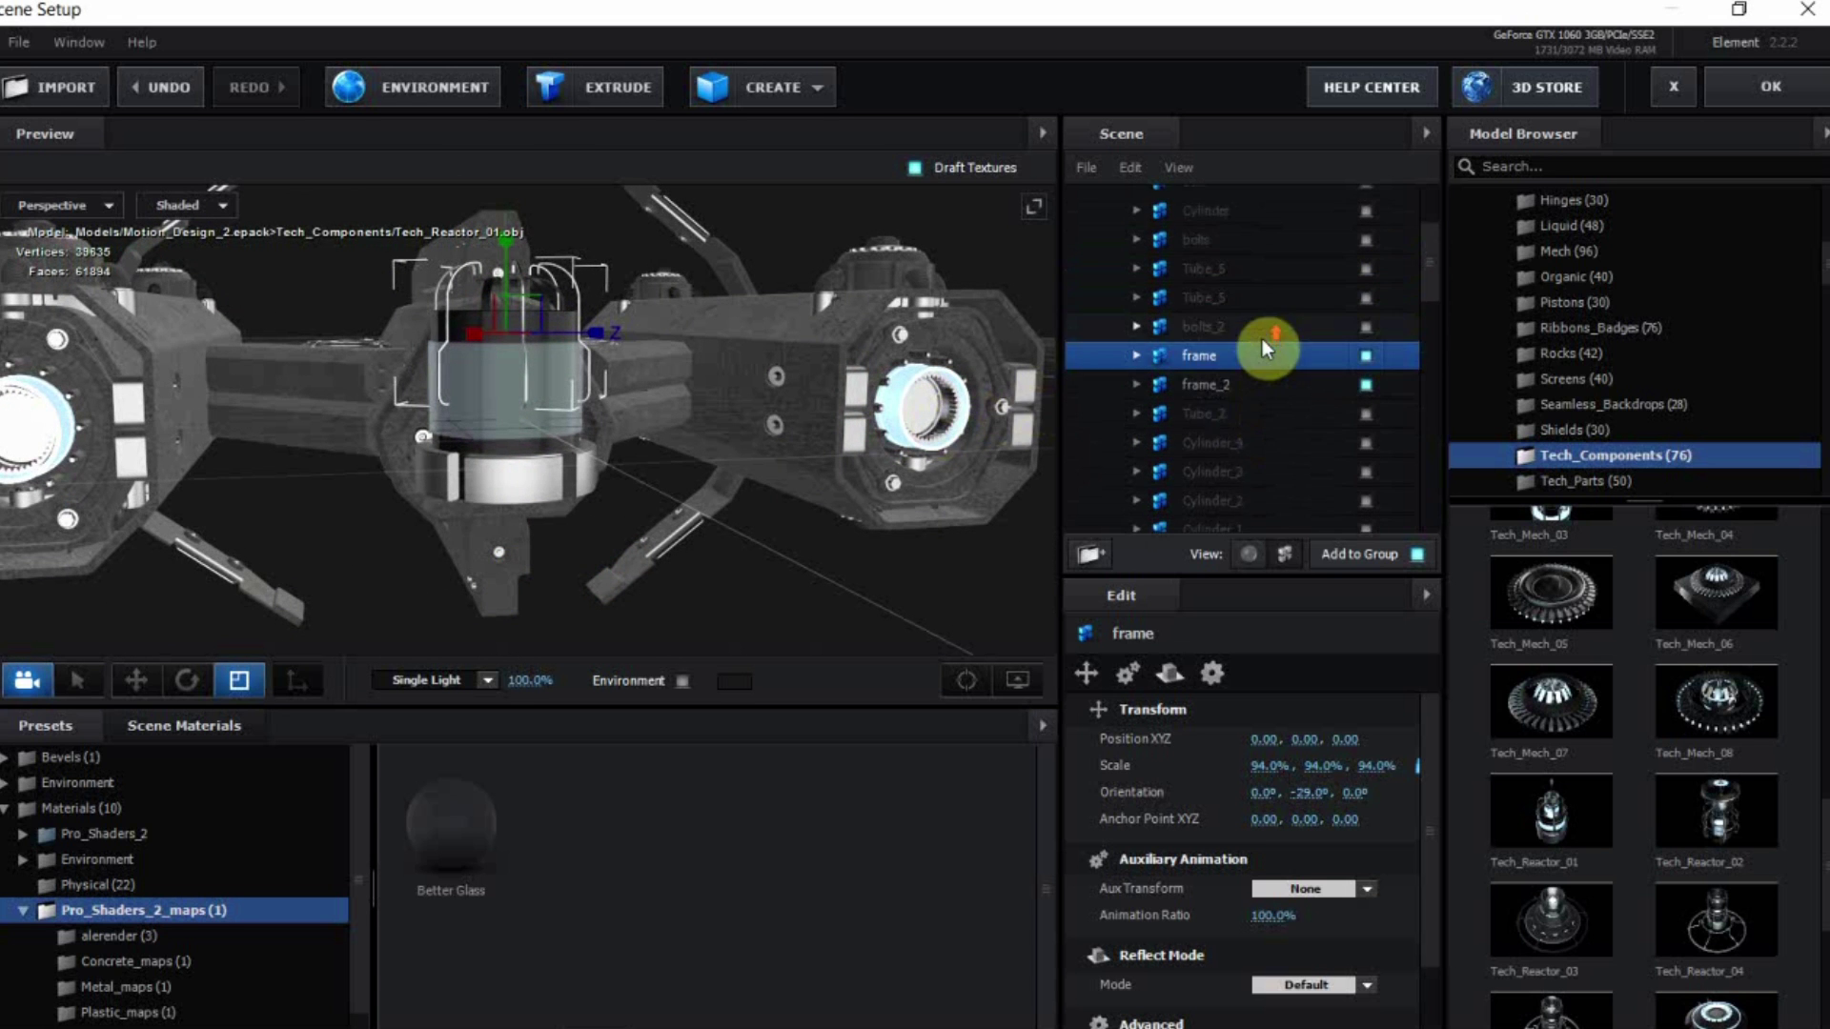
pyautogui.click(1117, 227)
pyautogui.click(1151, 230)
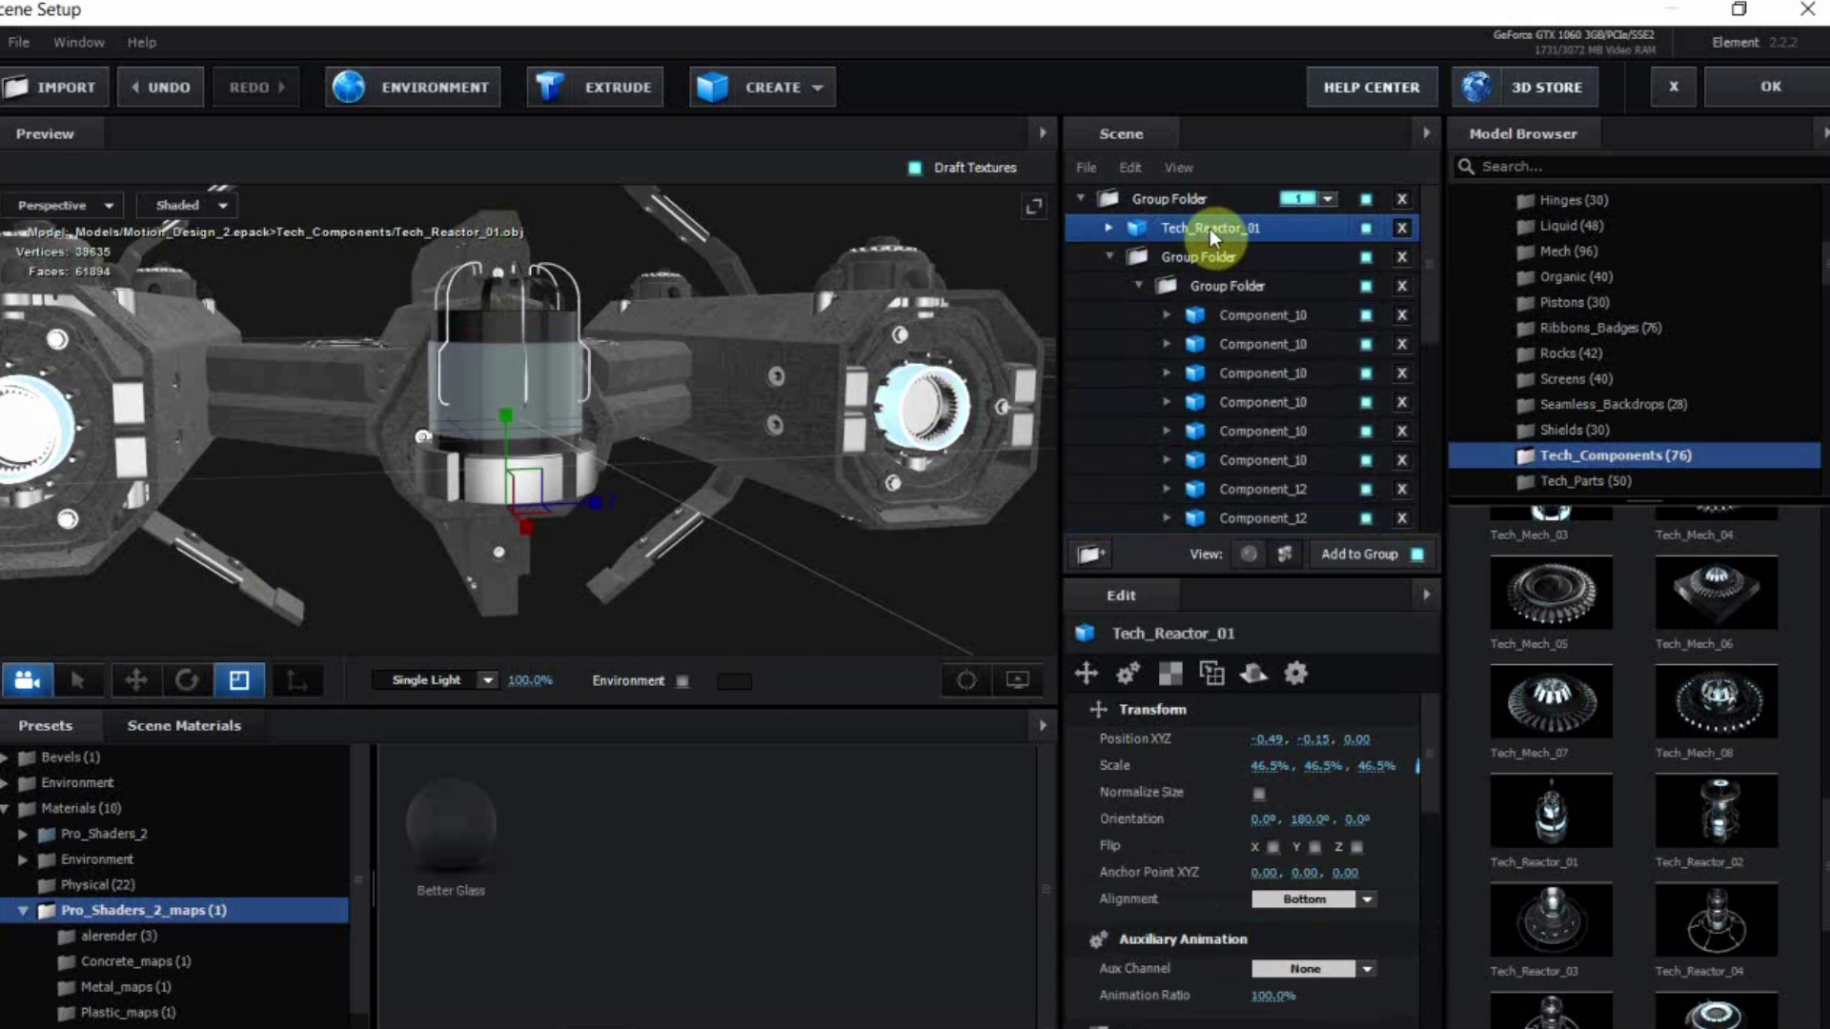
pyautogui.hotkey('ctrl', 'd')
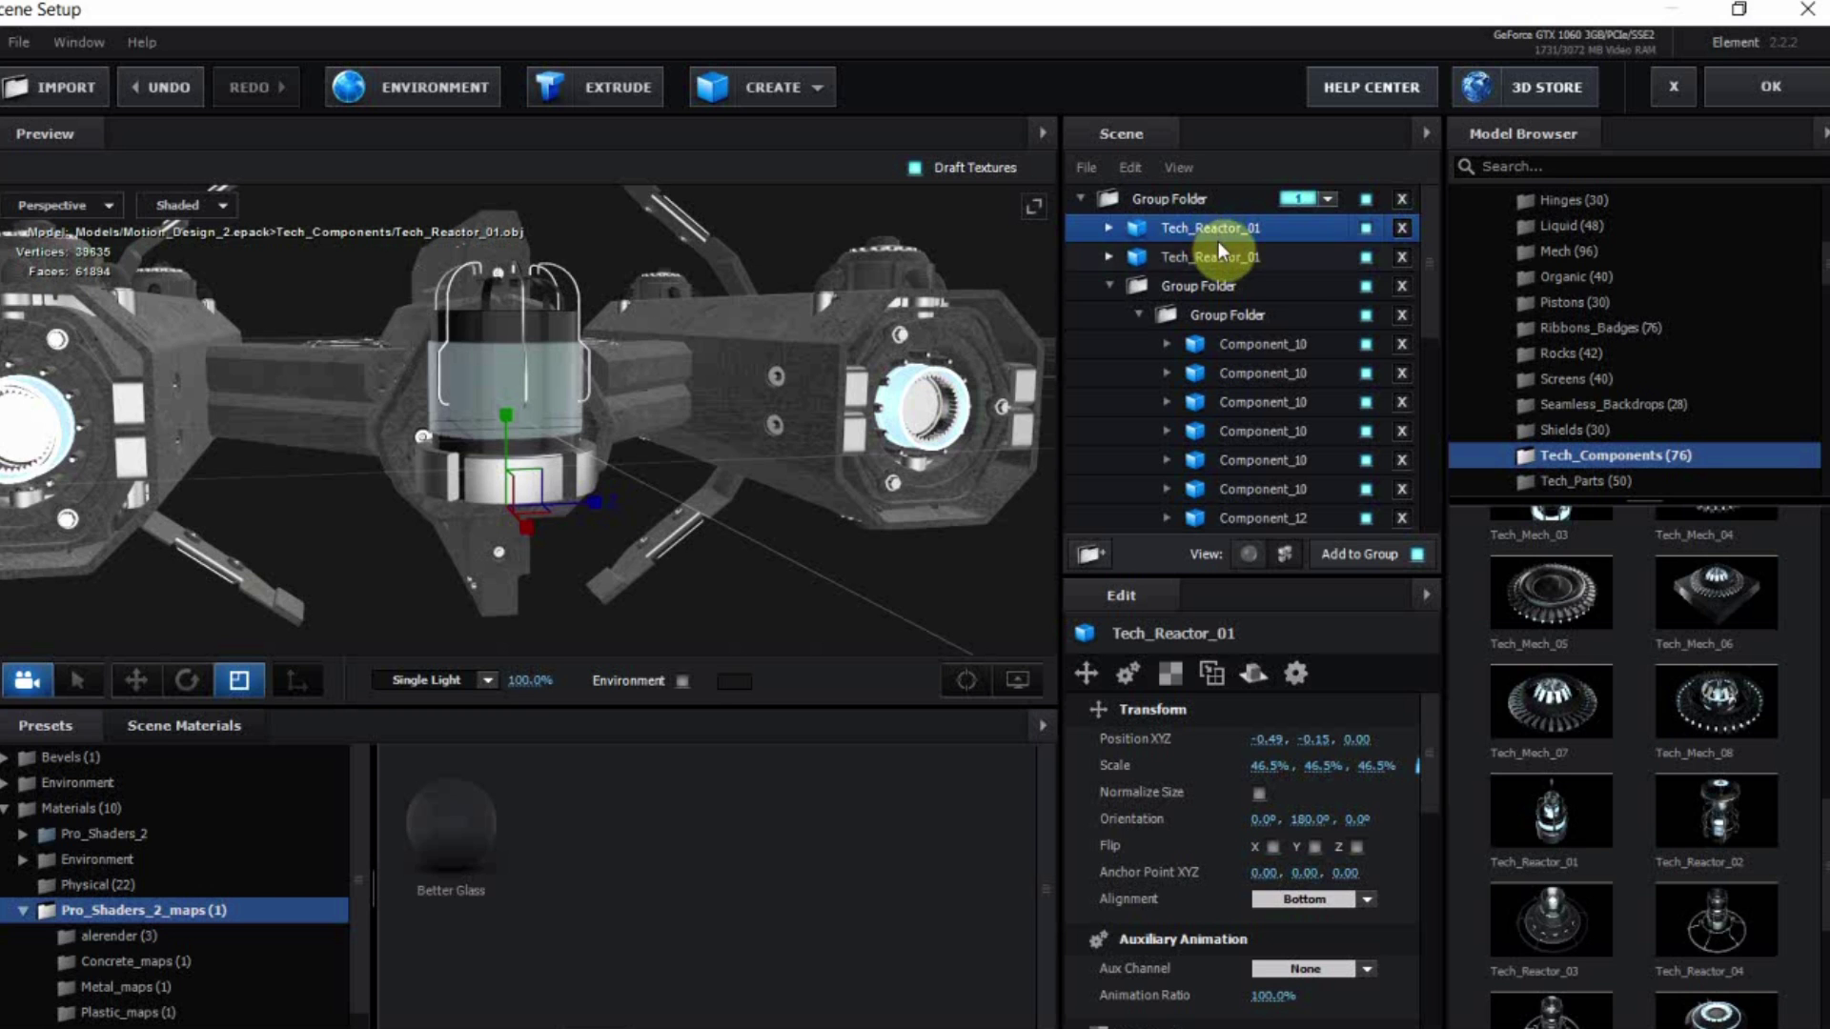
# Hide the Glass, frame and frame_2 surfaces of the duplicated Tech_Reactor_01
pyautogui.click(1107, 228)
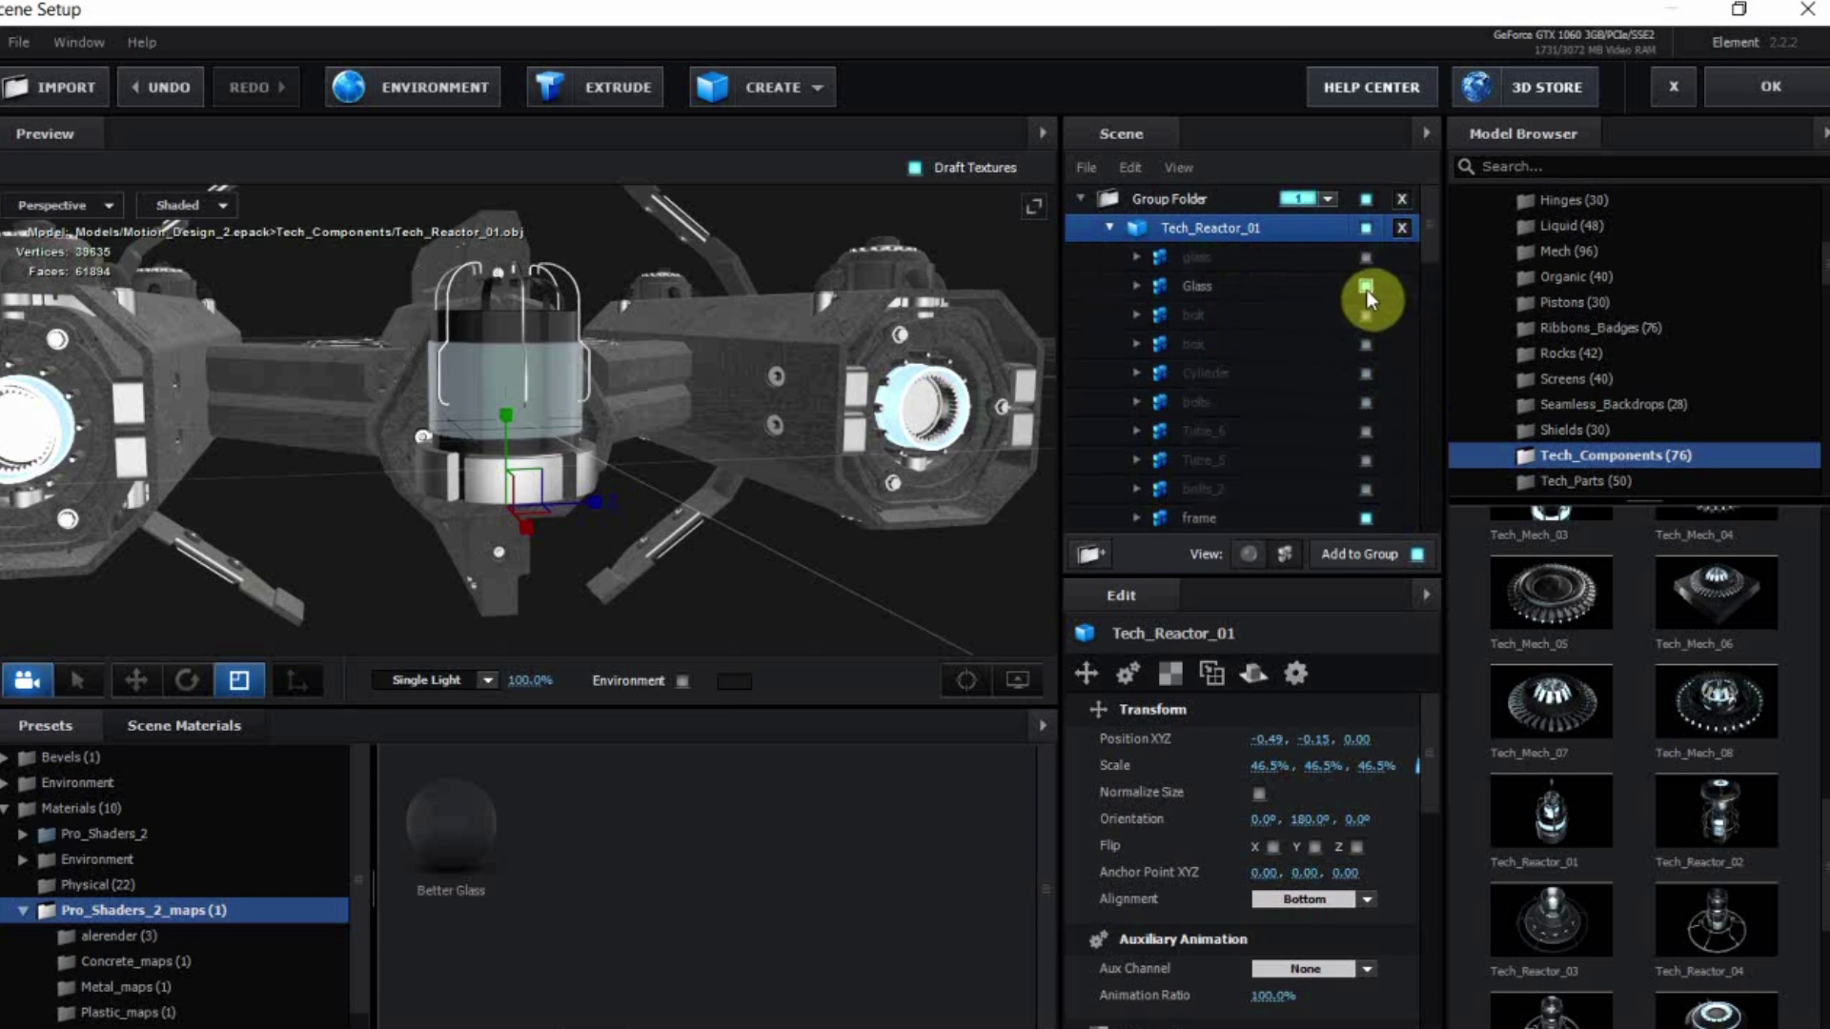
pyautogui.scroll(-3, 1376, 363)
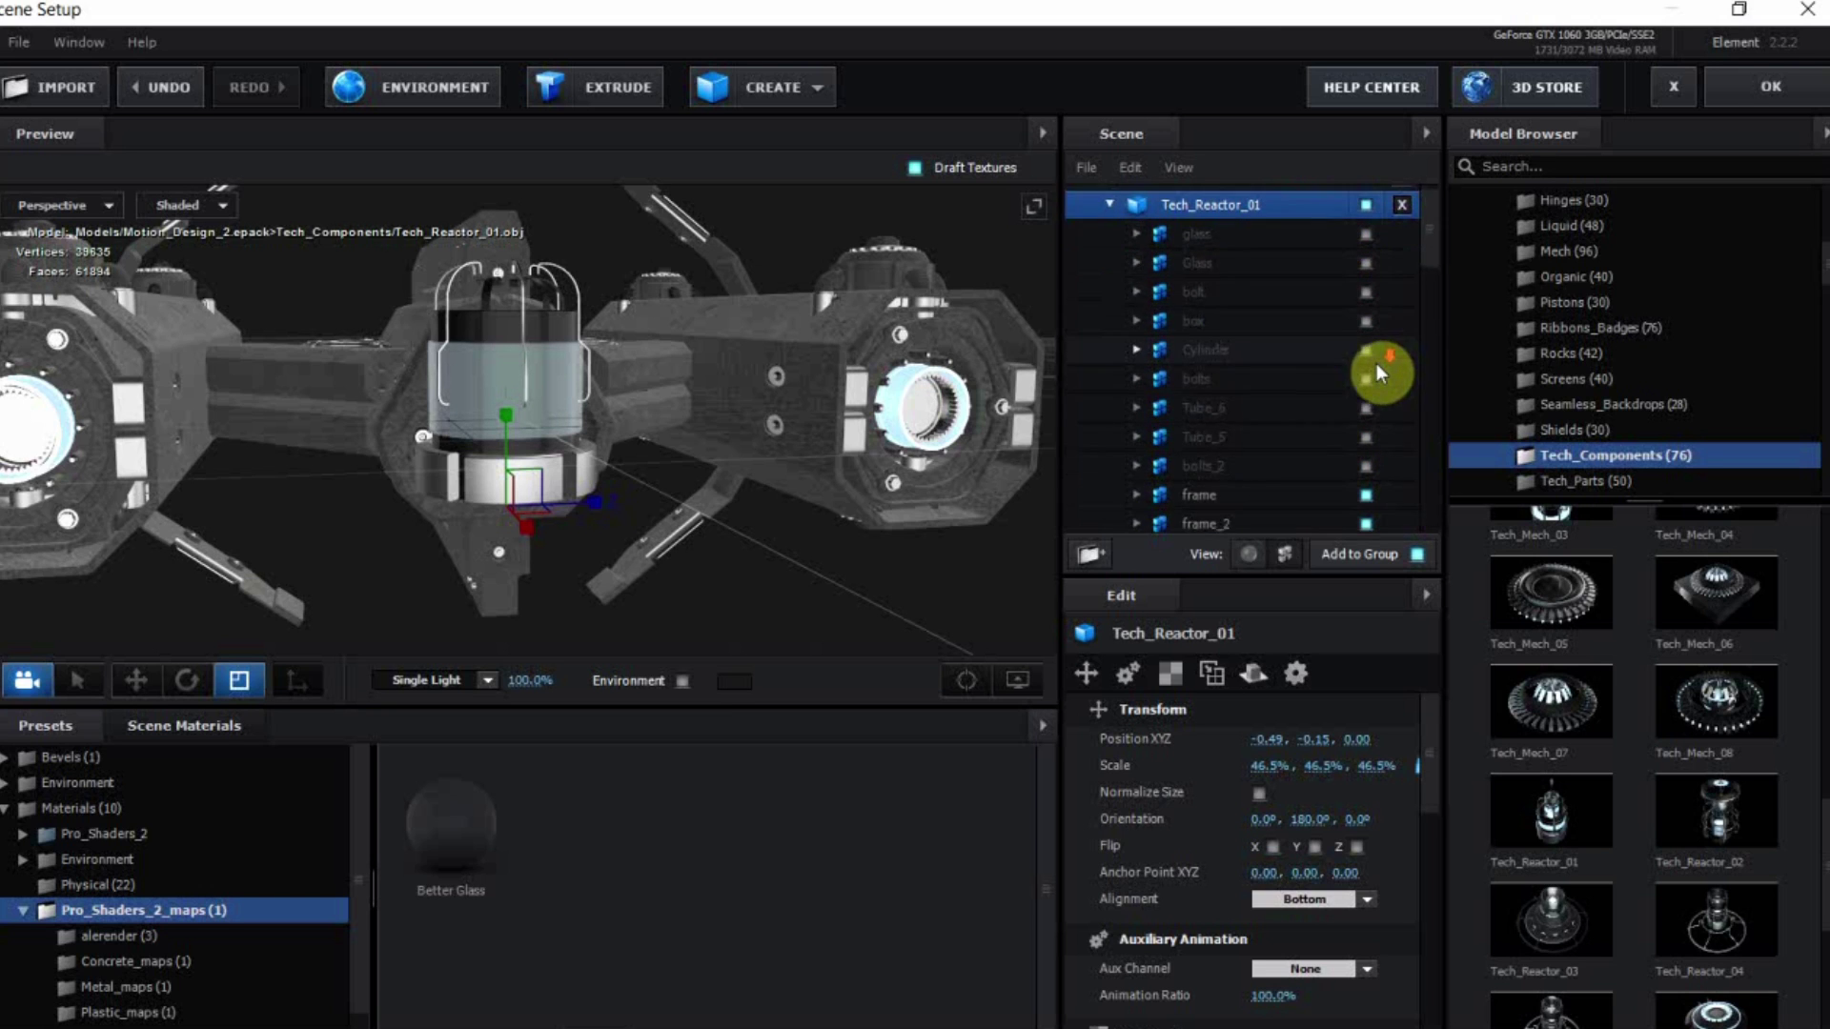
pyautogui.click(1365, 438)
pyautogui.scroll(-1, 1372, 466)
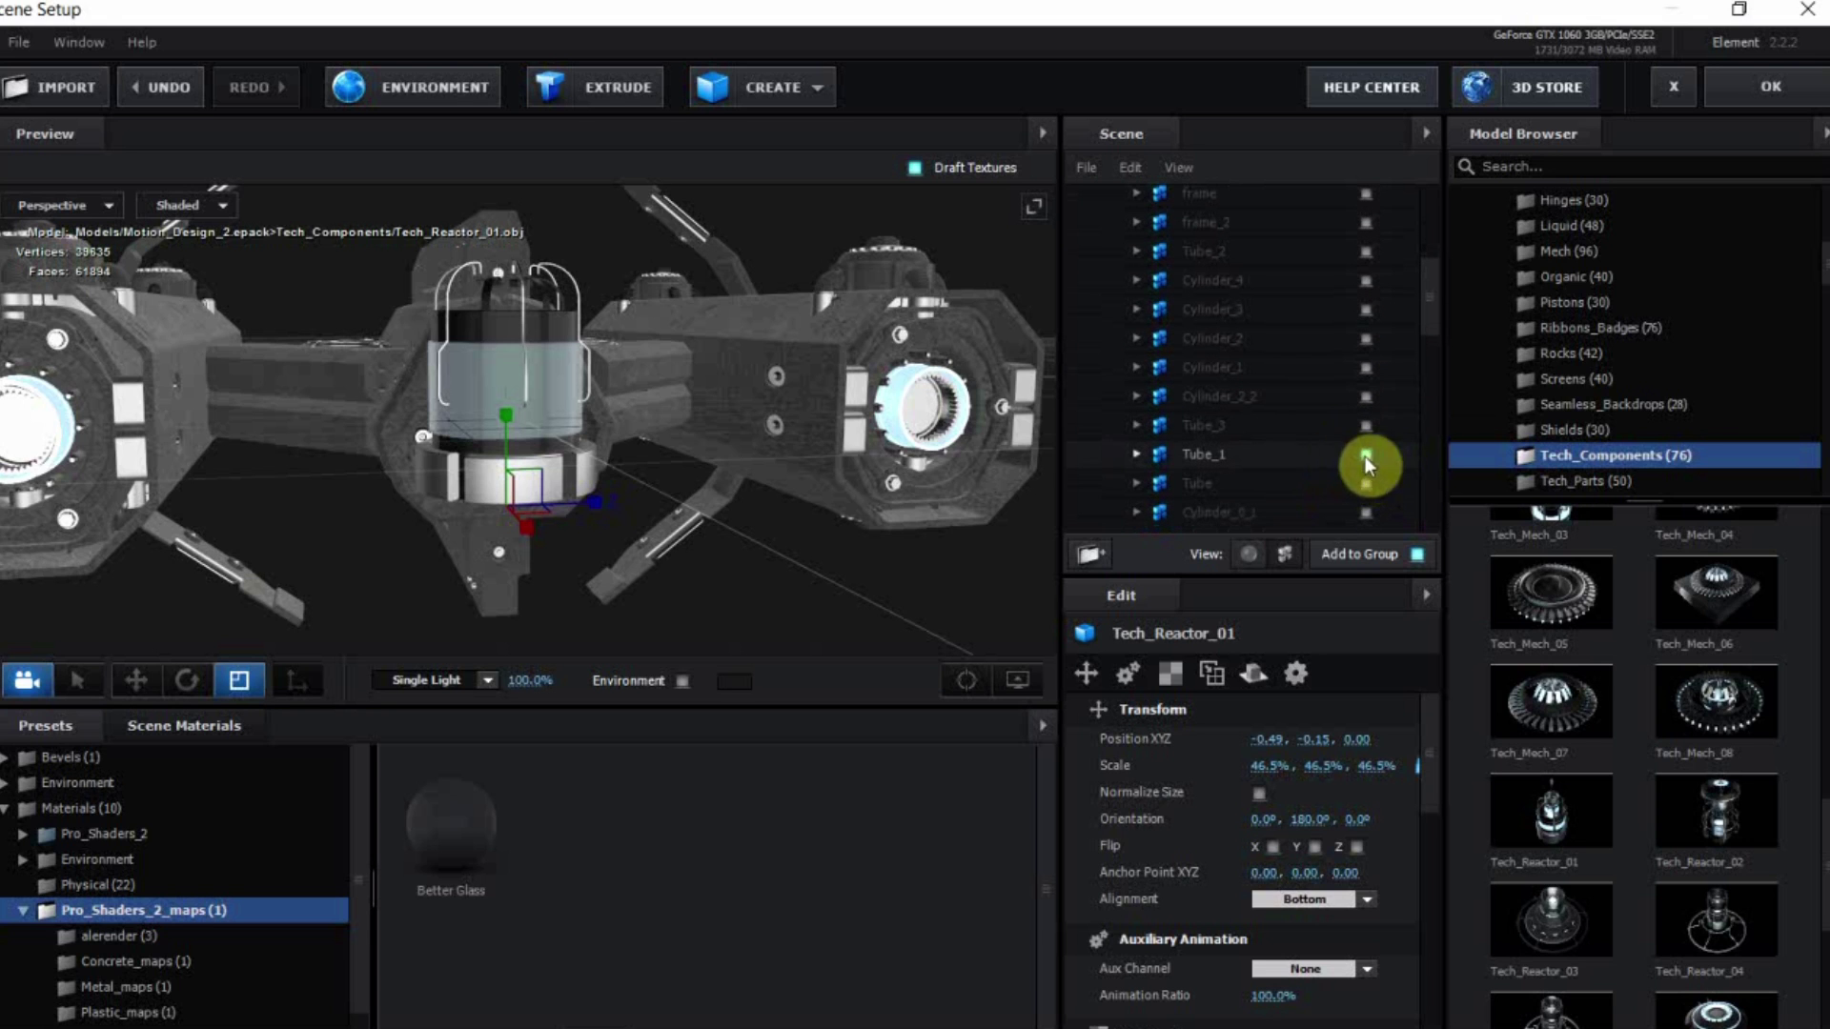
# Try raising the duplicated reactor's Tube_1 band above the original, and undo the move
pyautogui.click(1290, 458)
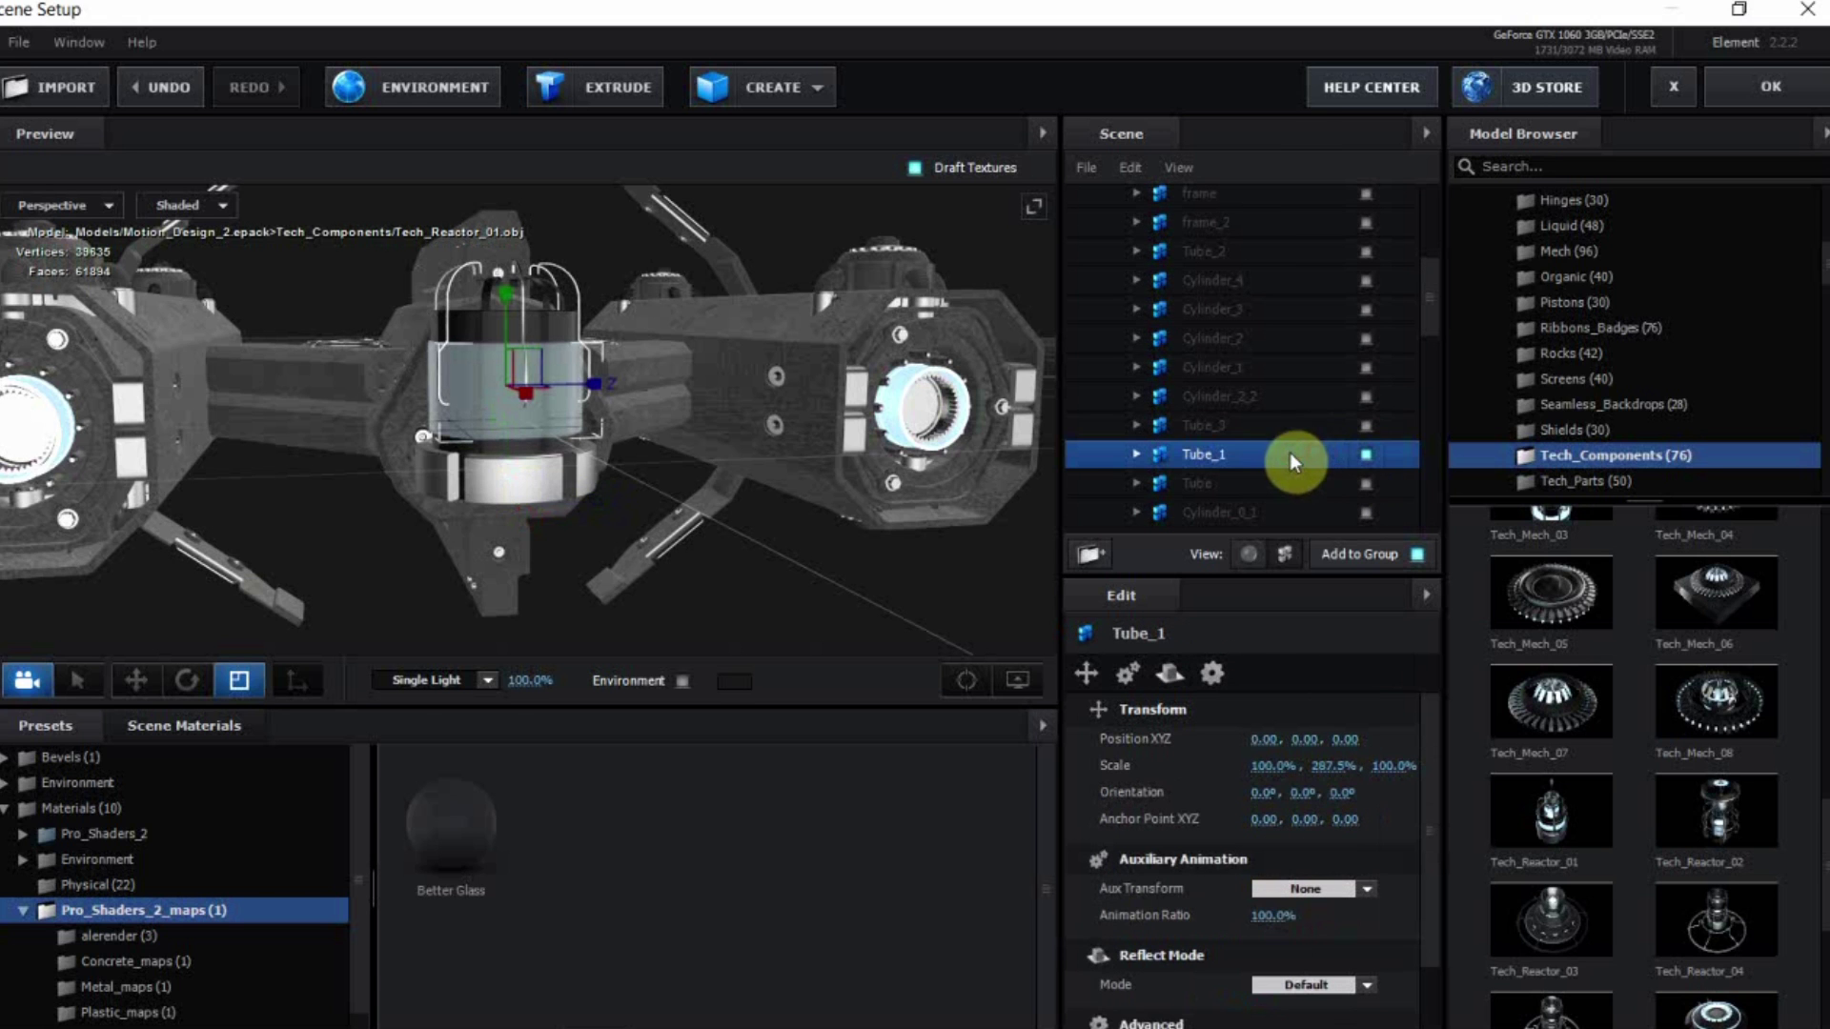
pyautogui.click(145, 682)
pyautogui.moveTo(543, 496); pyautogui.dragTo(511, 187)
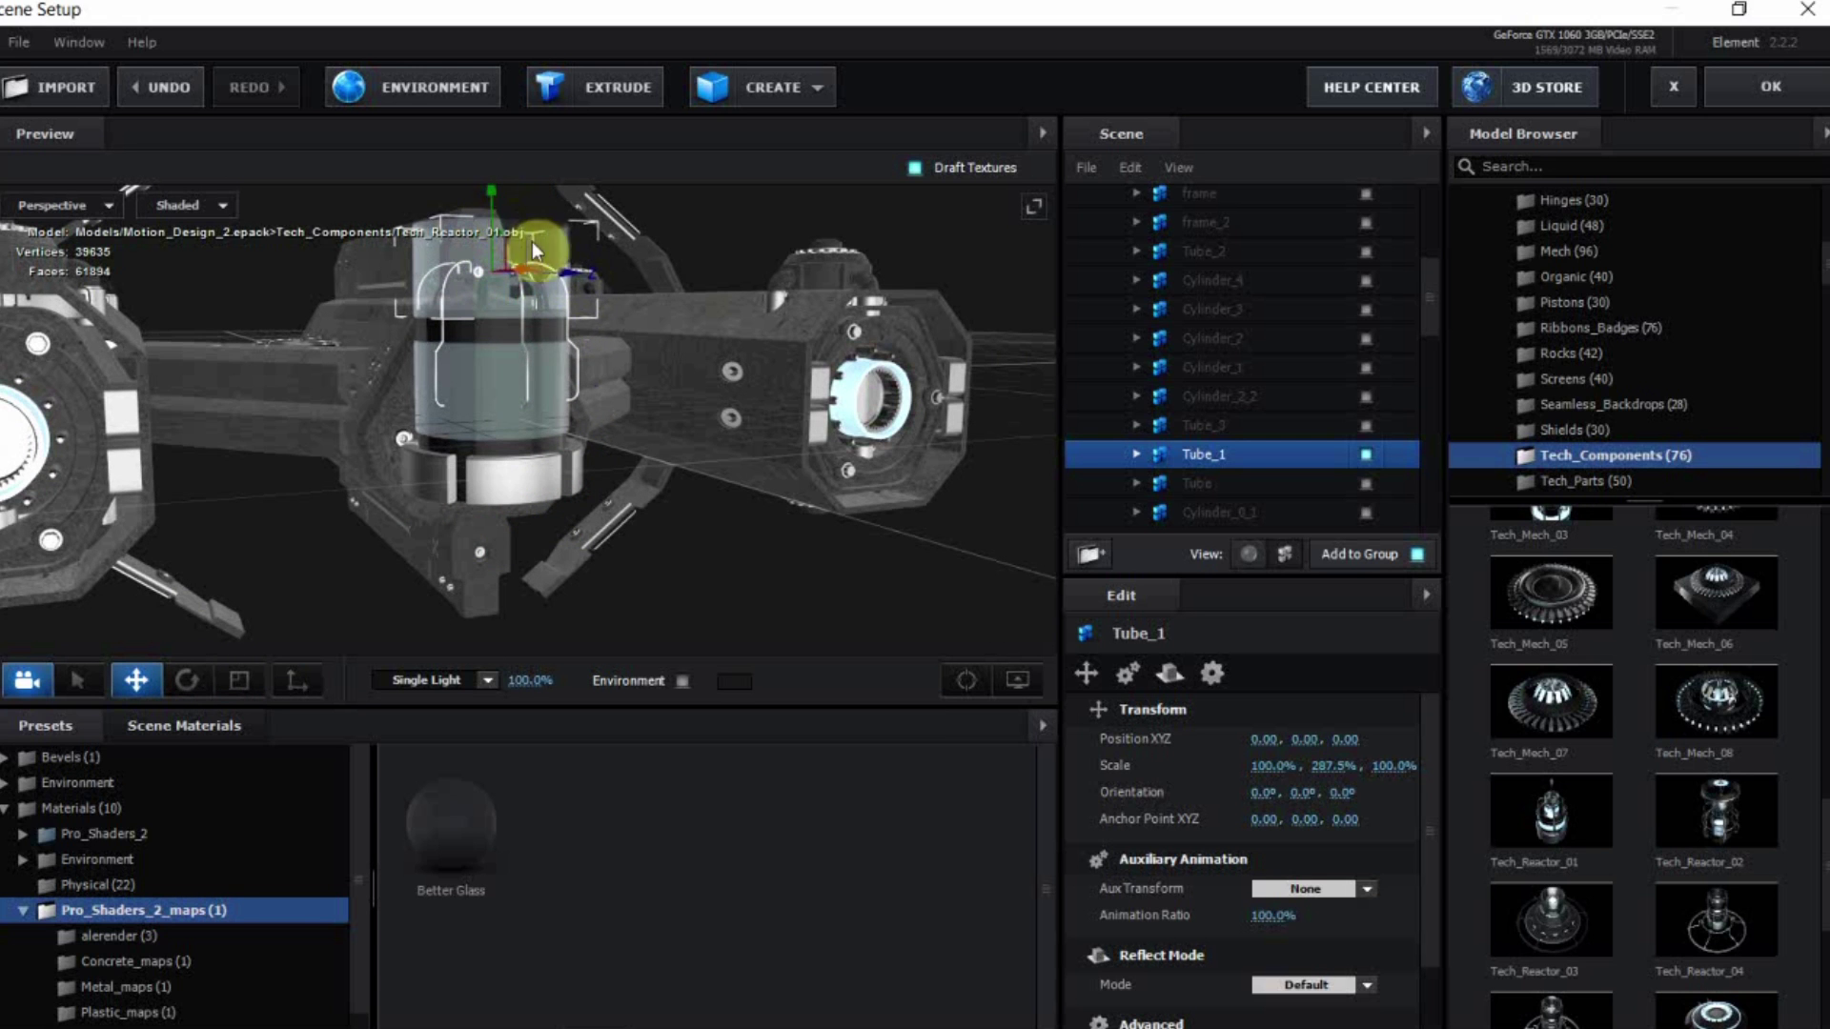
pyautogui.hotkey('ctrl', 'z')
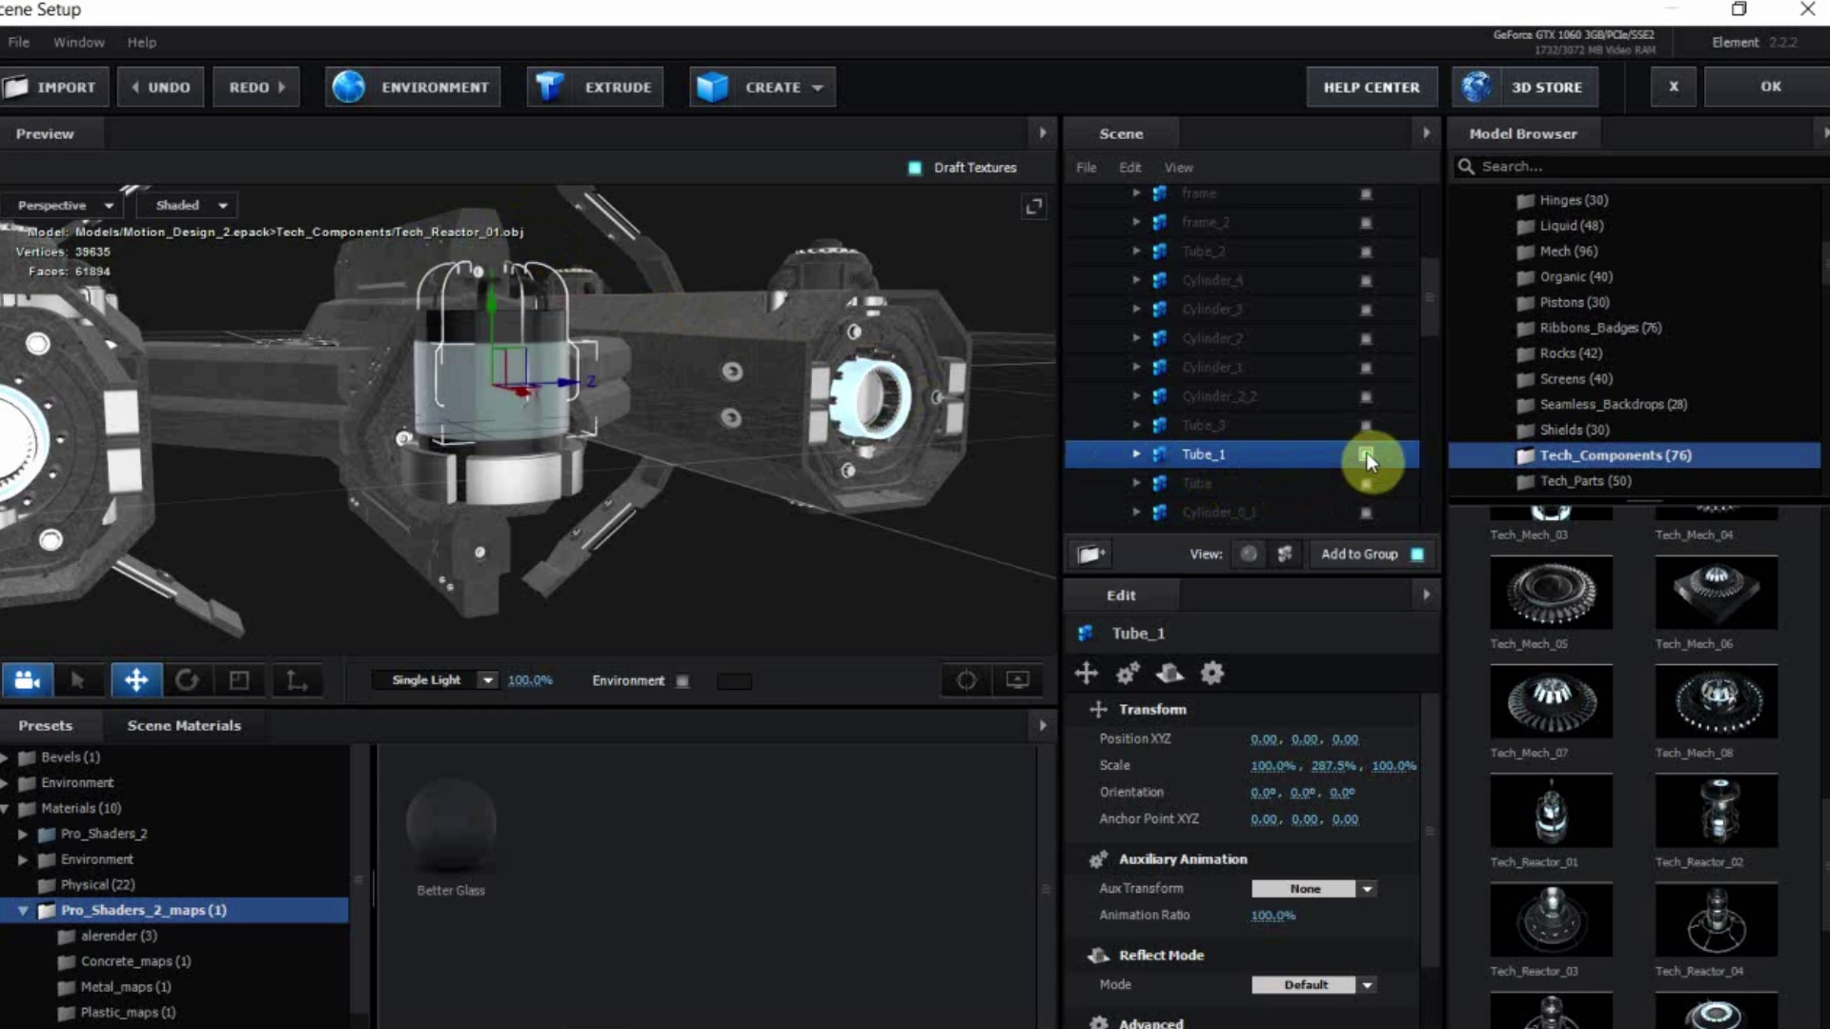
# Hide the Tube_1 surface of the duplicated Tech_Reactor_01
pyautogui.click(1365, 451)
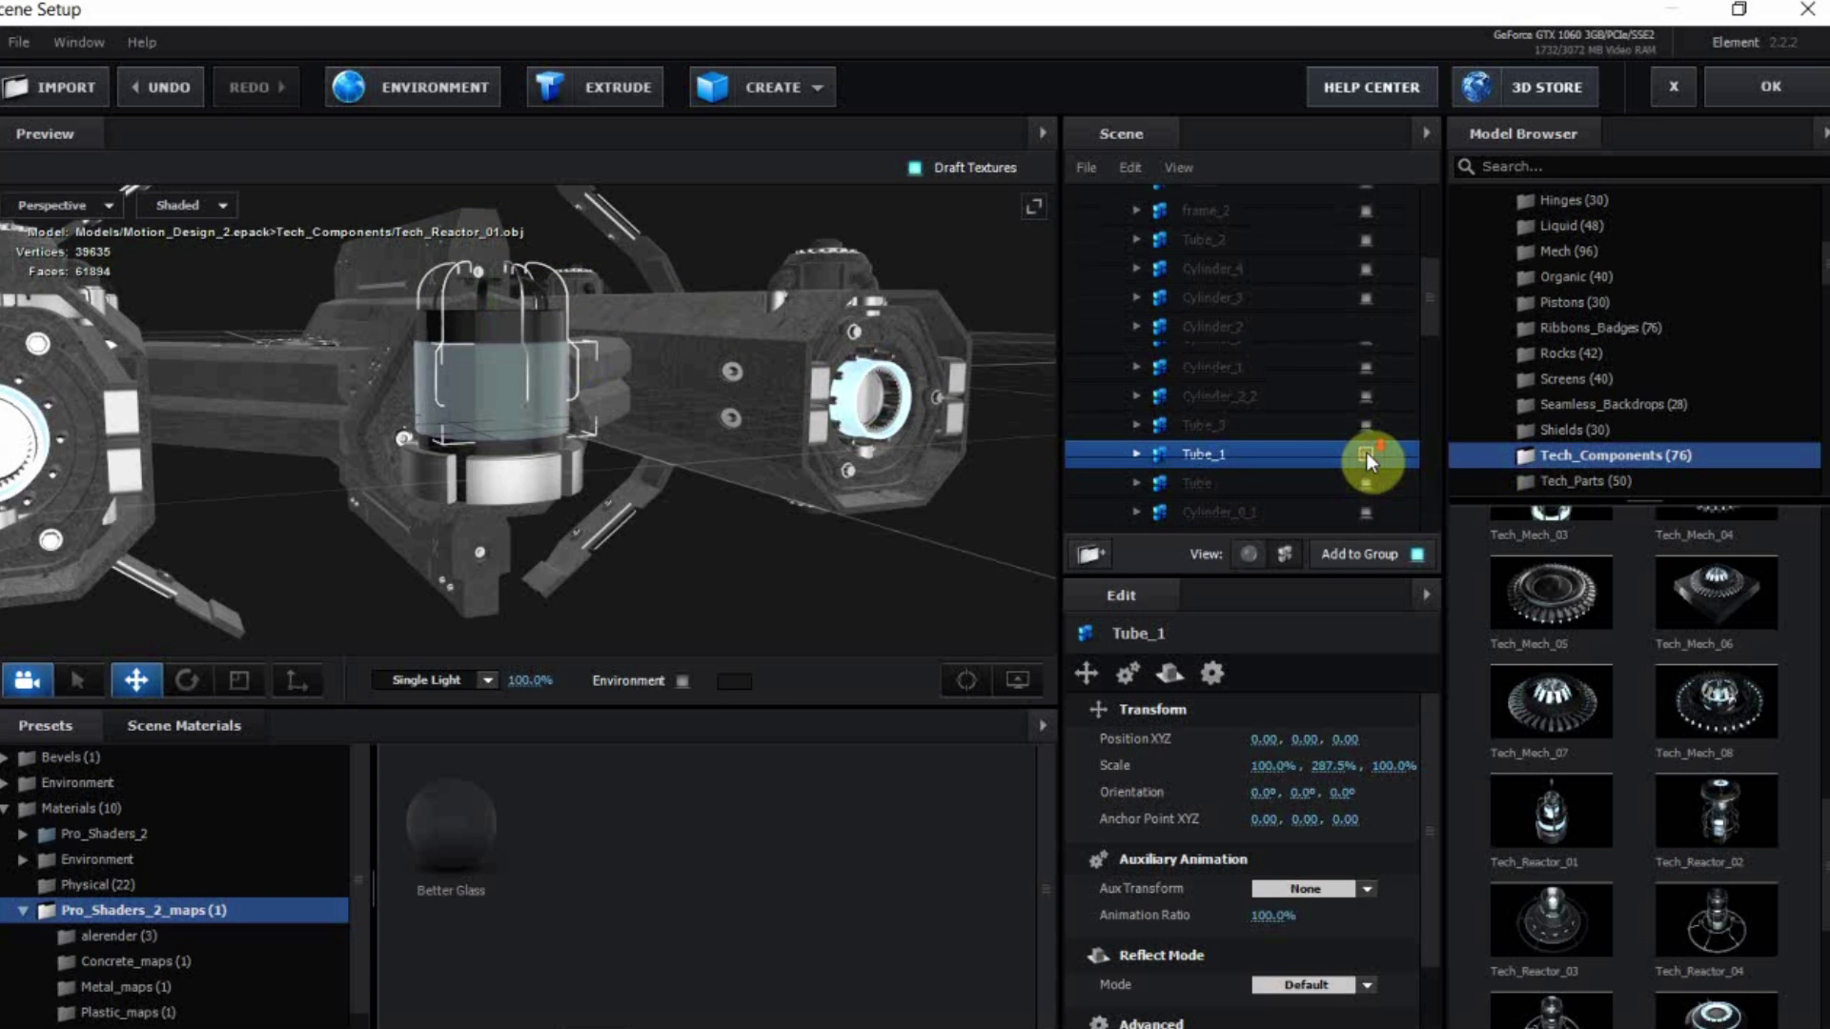
pyautogui.scroll(-2, 1364, 452)
pyautogui.scroll(-1, 1360, 324)
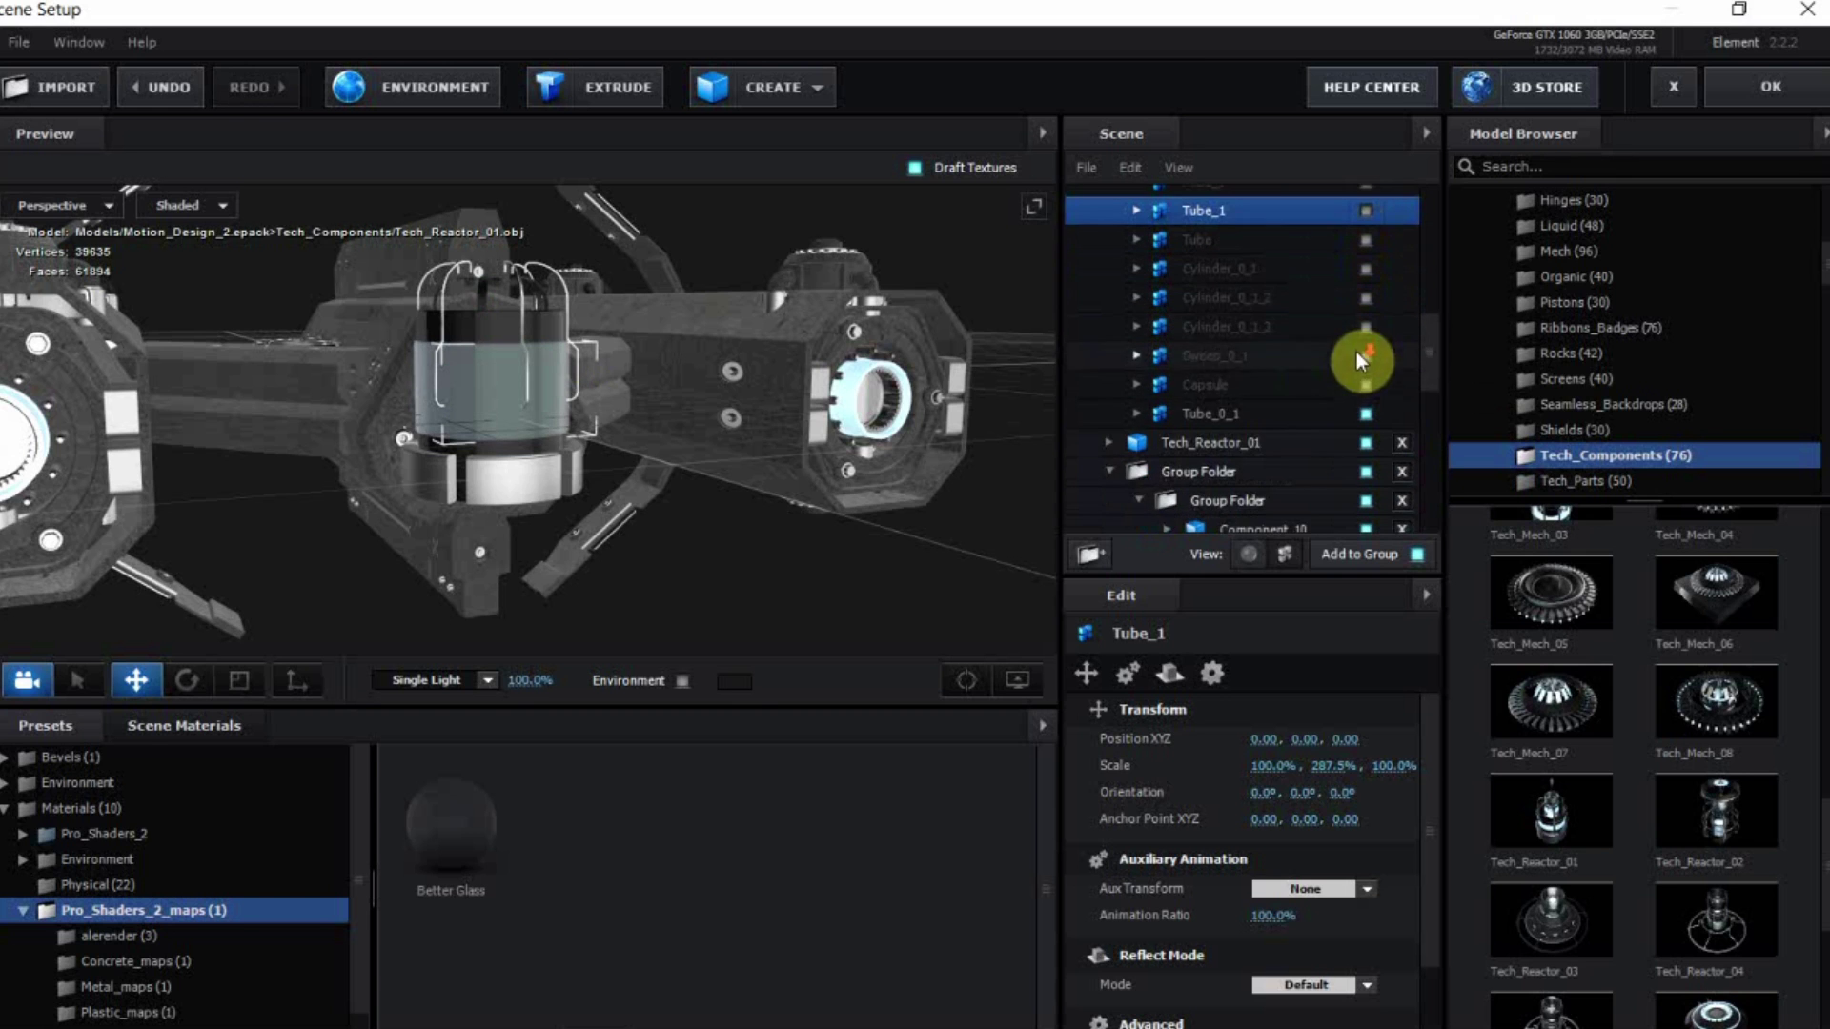
# Raise the duplicated reactor's Tube_0_1 ring to a Y position of about 0.44 and scale it along X to about 82.5%
pyautogui.click(1364, 414)
pyautogui.click(1364, 414)
pyautogui.click(1299, 413)
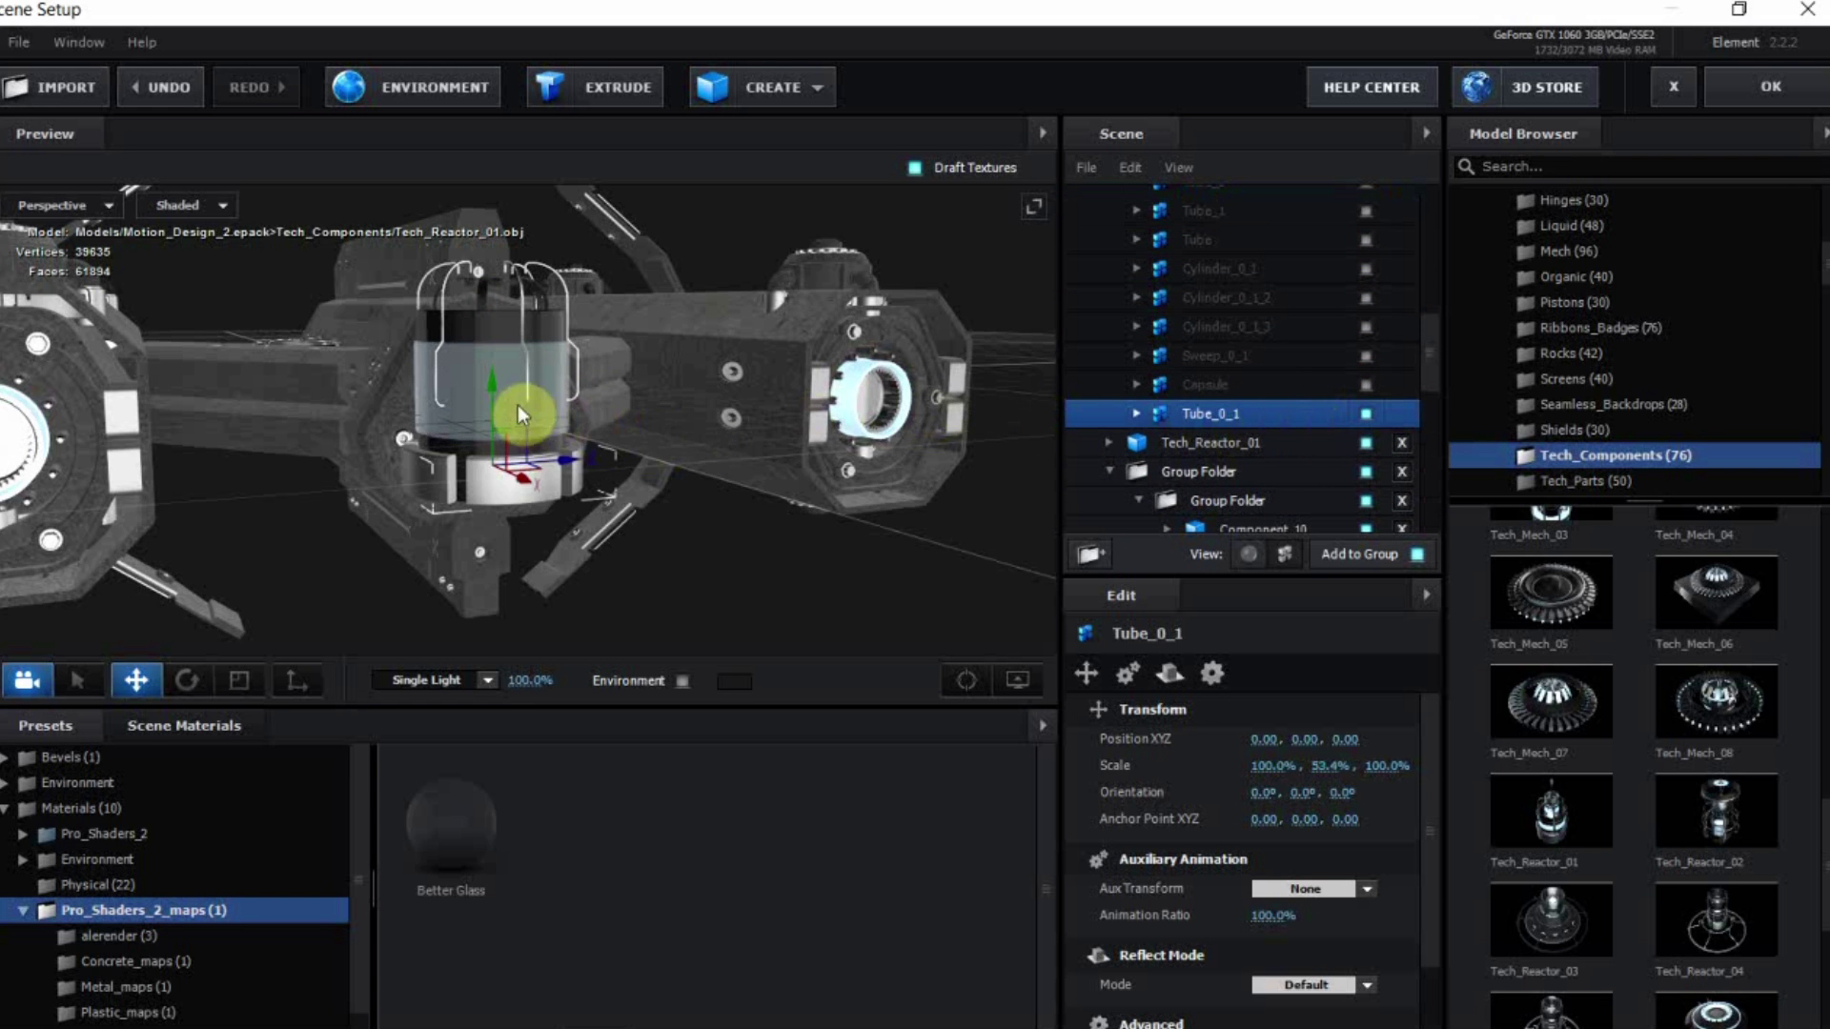
pyautogui.moveTo(495, 387); pyautogui.dragTo(507, 249)
pyautogui.moveTo(623, 404); pyautogui.dragTo(708, 436)
pyautogui.click(237, 678)
pyautogui.moveTo(498, 544); pyautogui.dragTo(501, 338)
# Look through the duplicated Tech_Reactor_01's surface list, collapse it, and expand the original Tech_Reactor_01
pyautogui.scroll(2, 1191, 362)
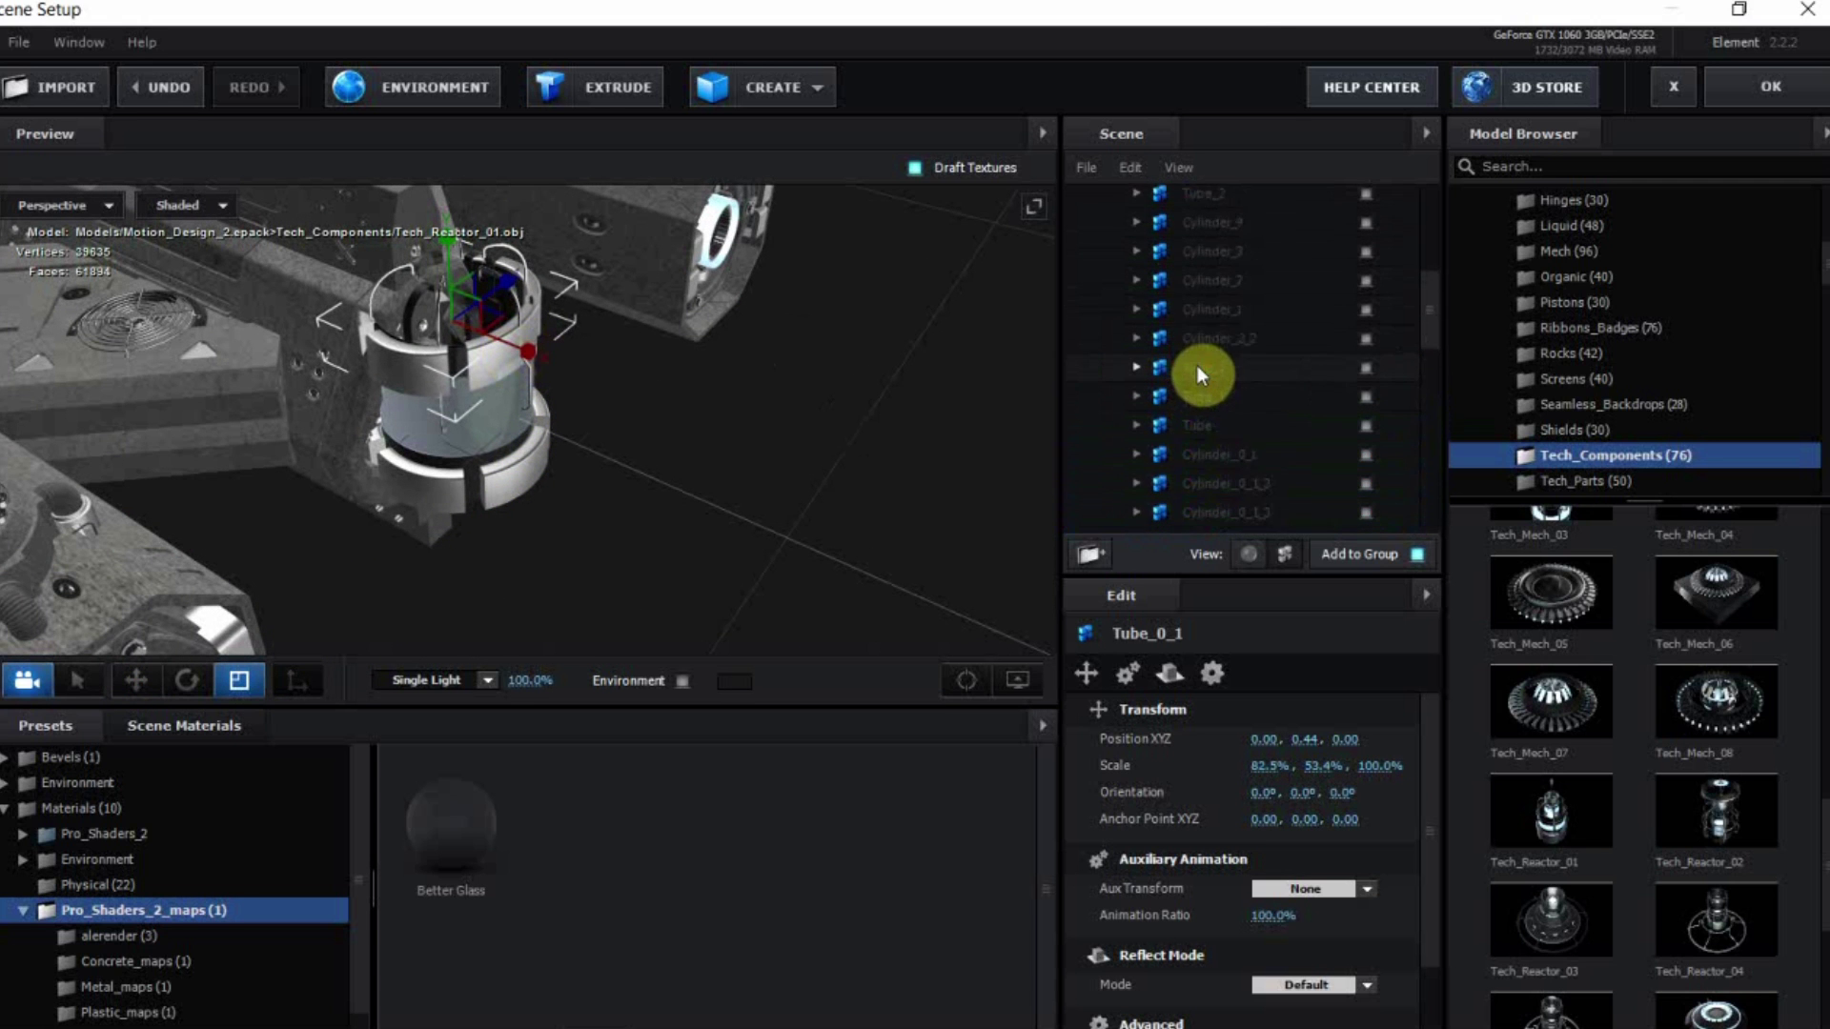
pyautogui.scroll(5, 1198, 365)
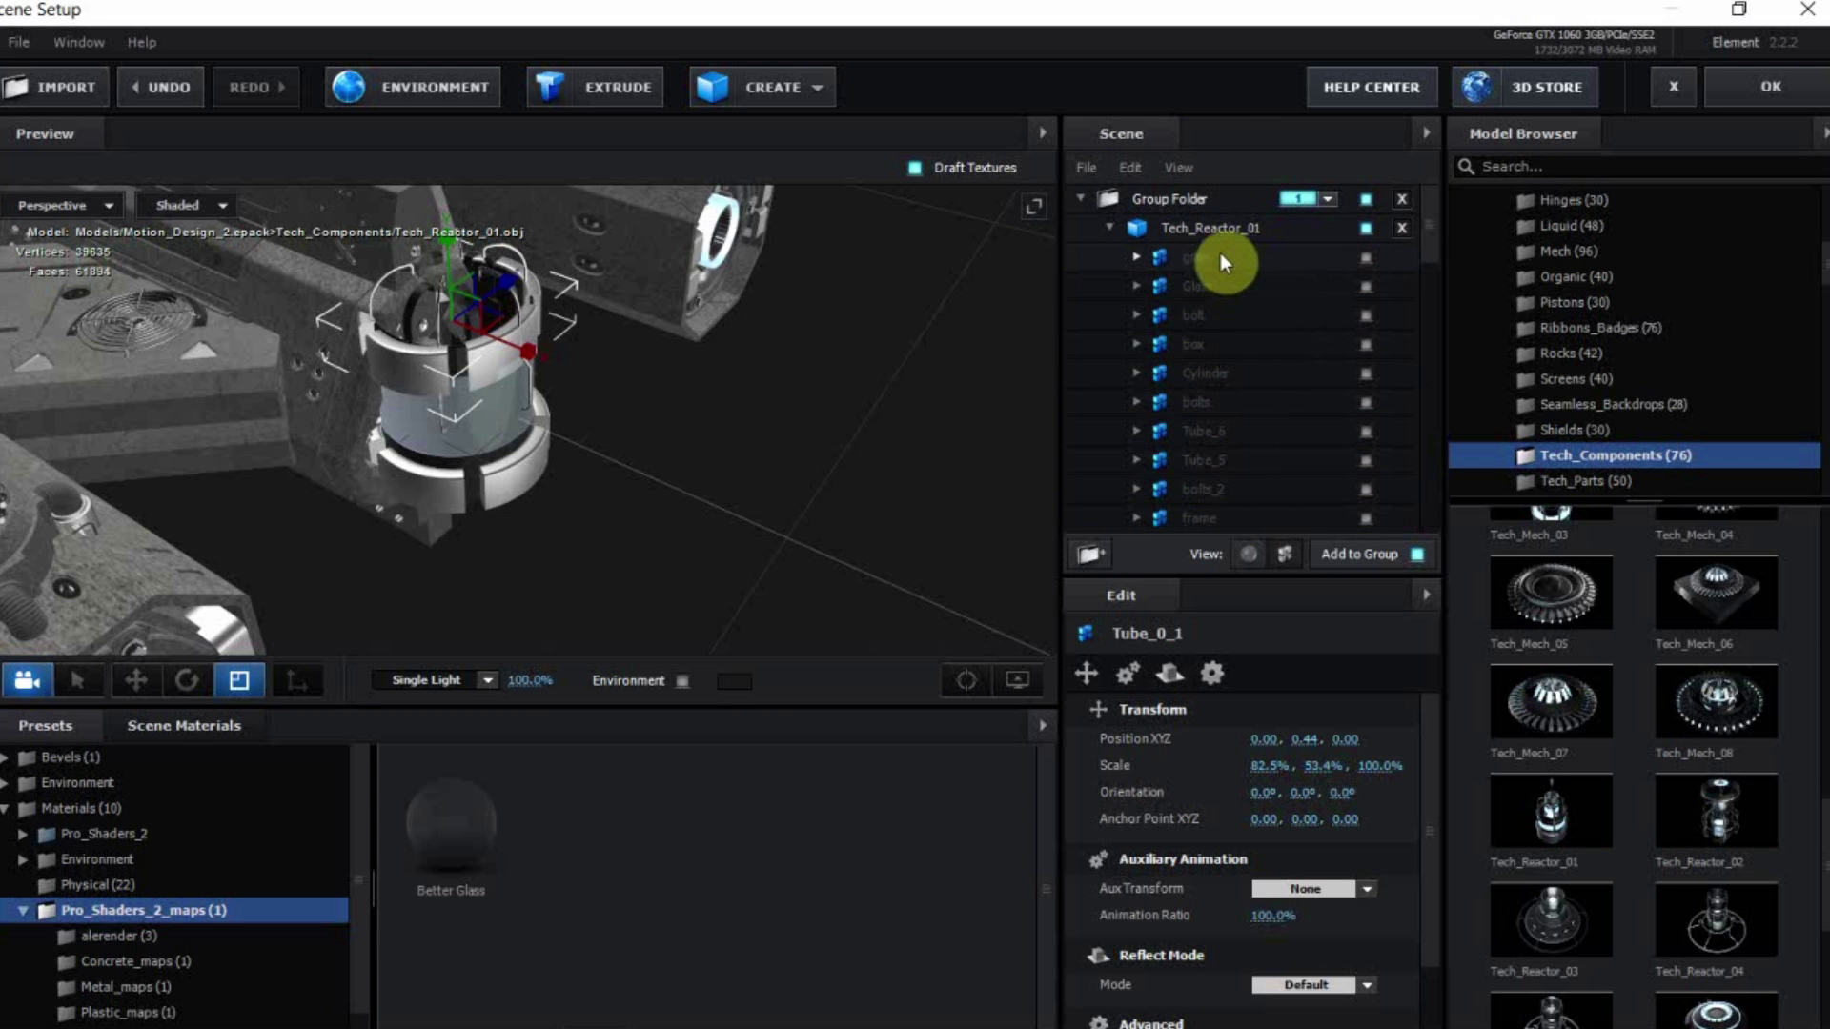
pyautogui.scroll(-5, 1268, 410)
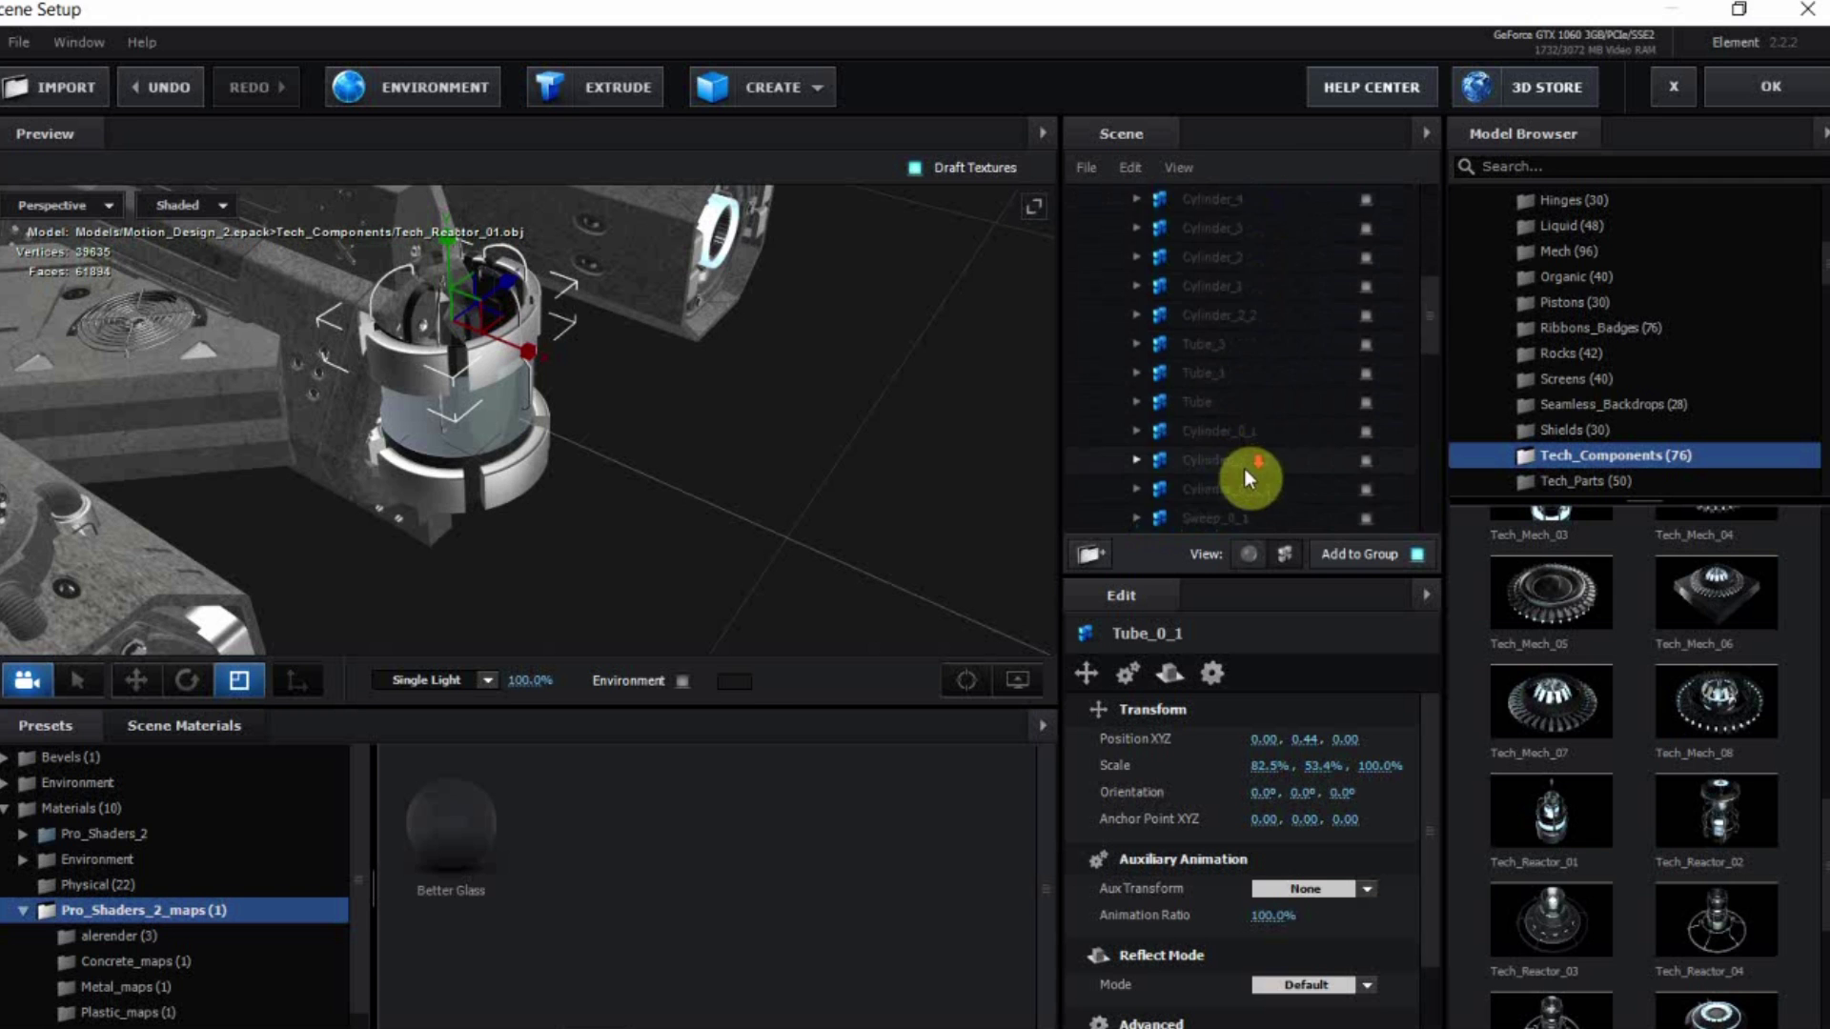
pyautogui.scroll(-3, 1245, 469)
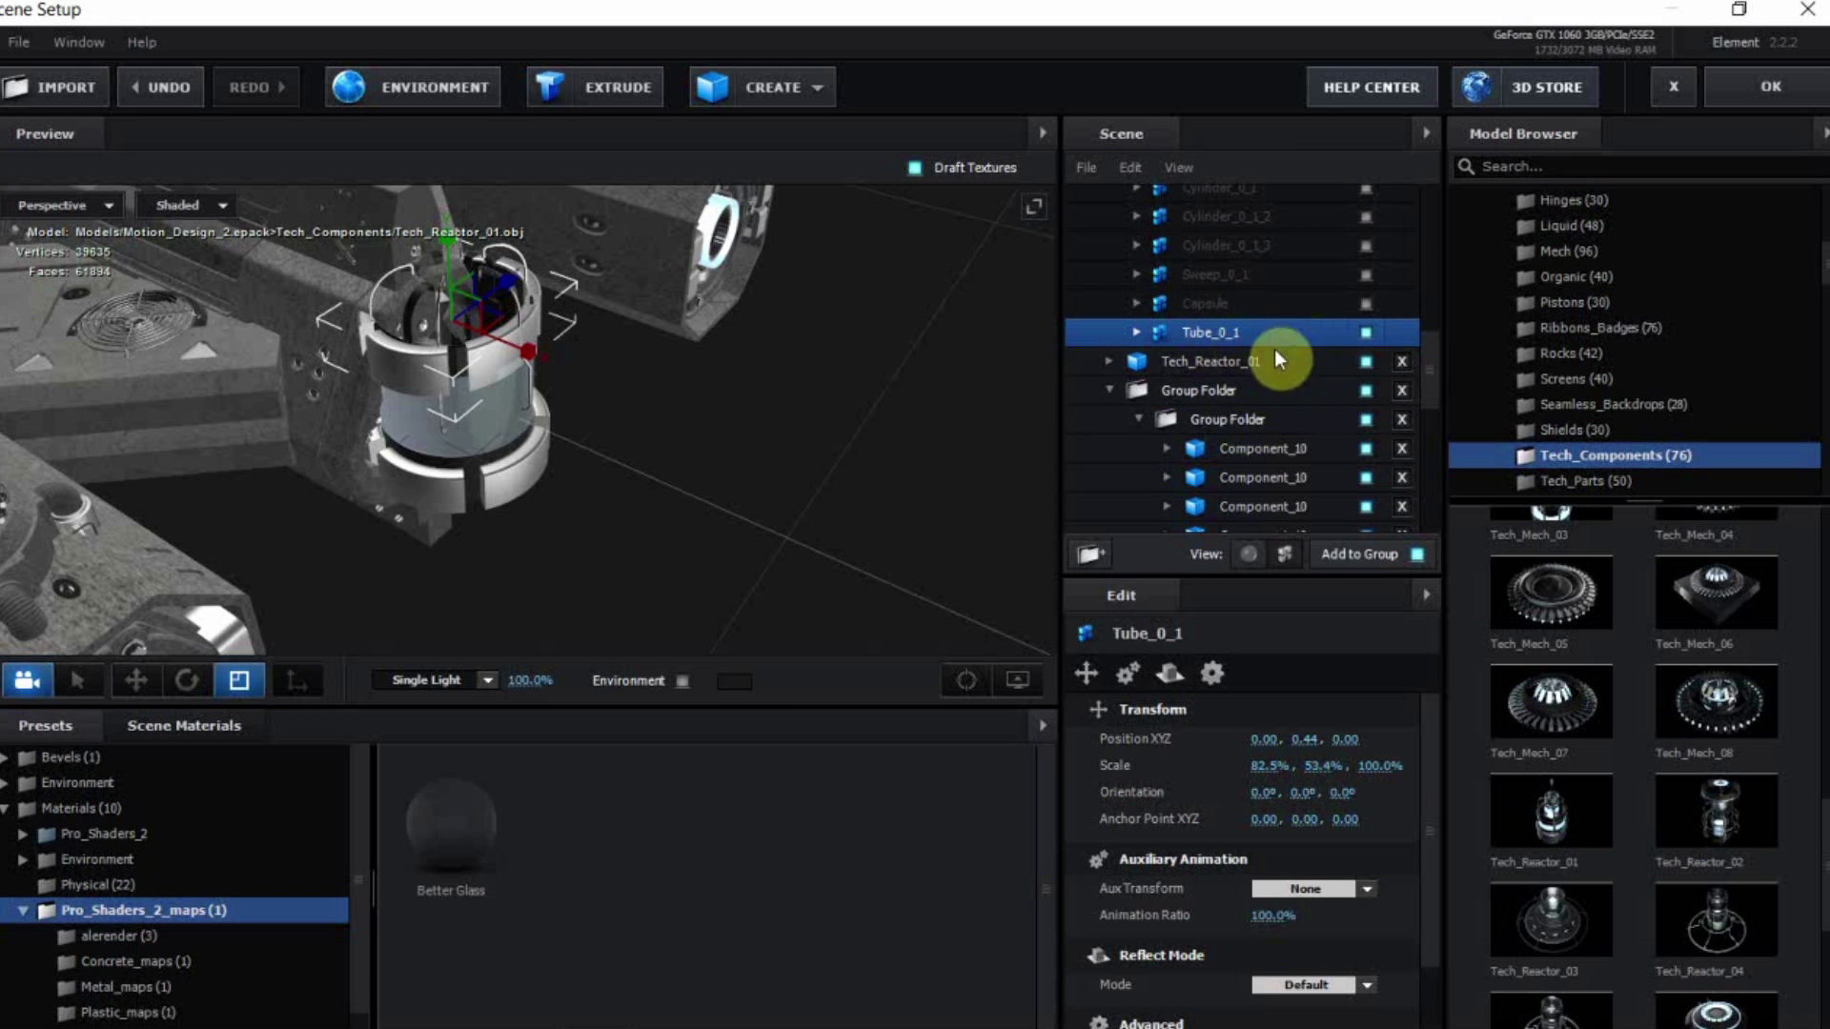
pyautogui.scroll(5, 1267, 351)
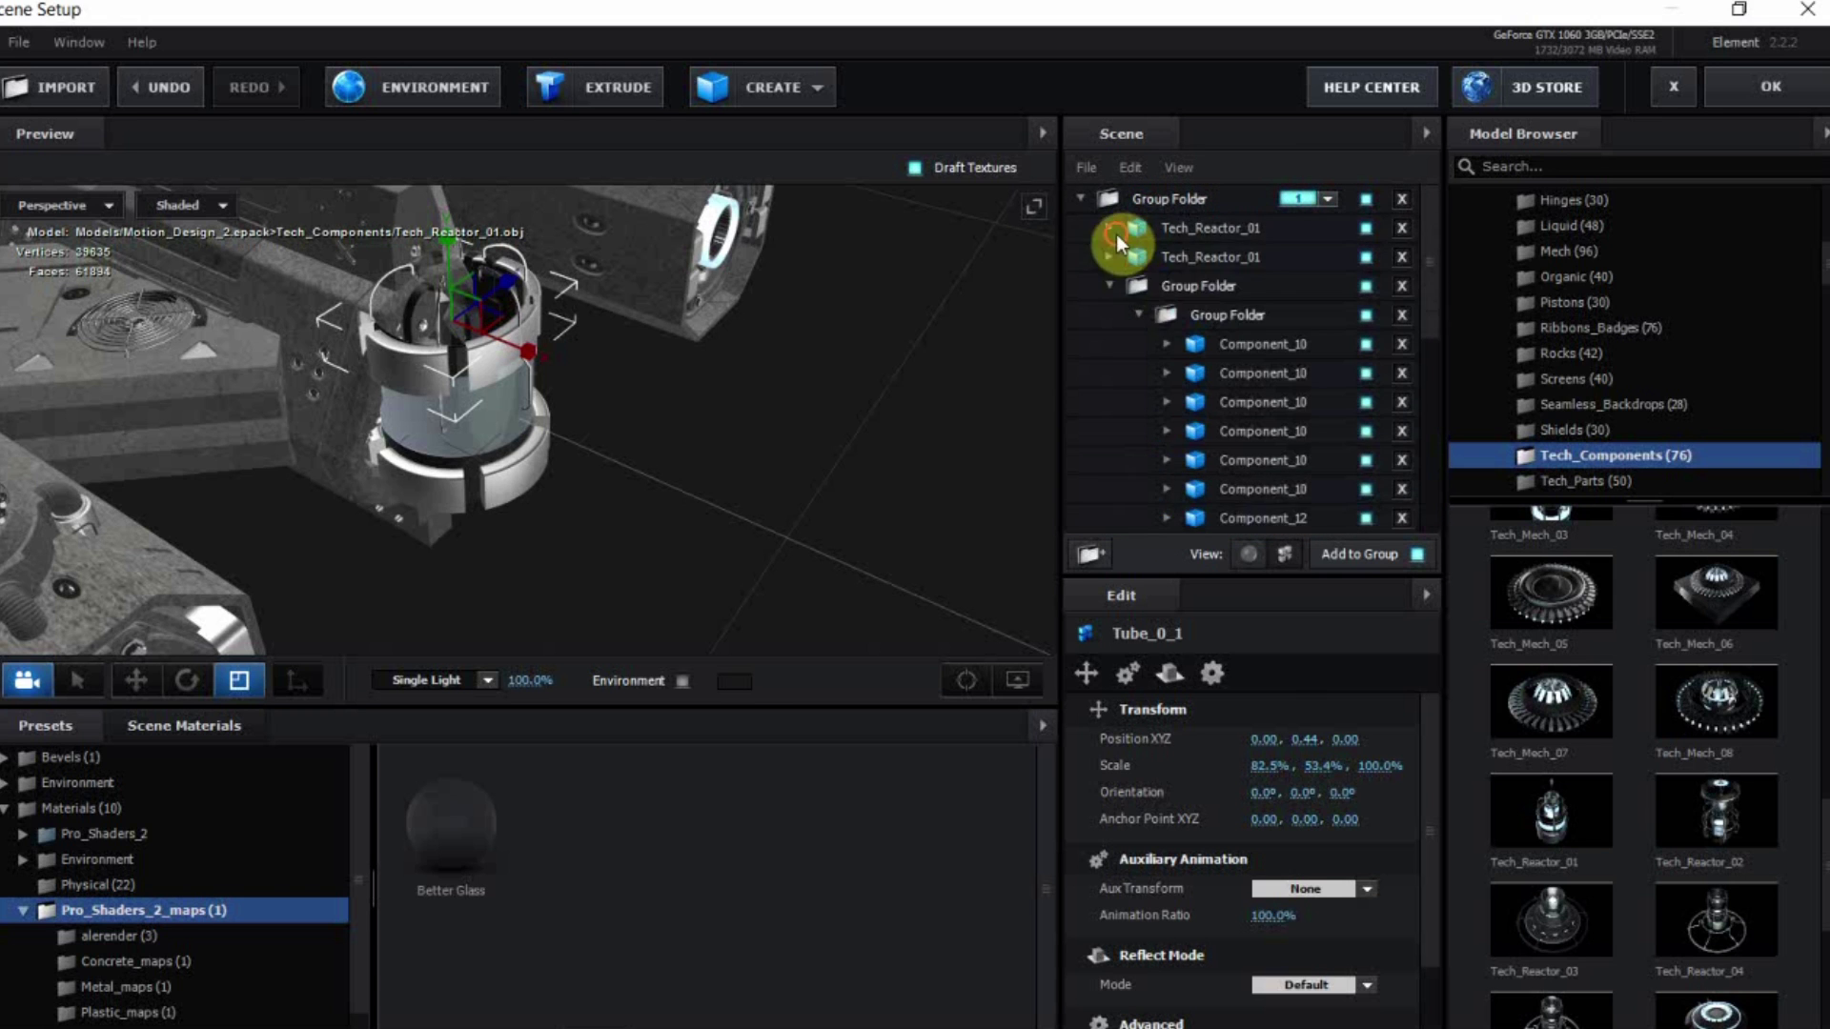
pyautogui.click(1114, 233)
pyautogui.click(1110, 259)
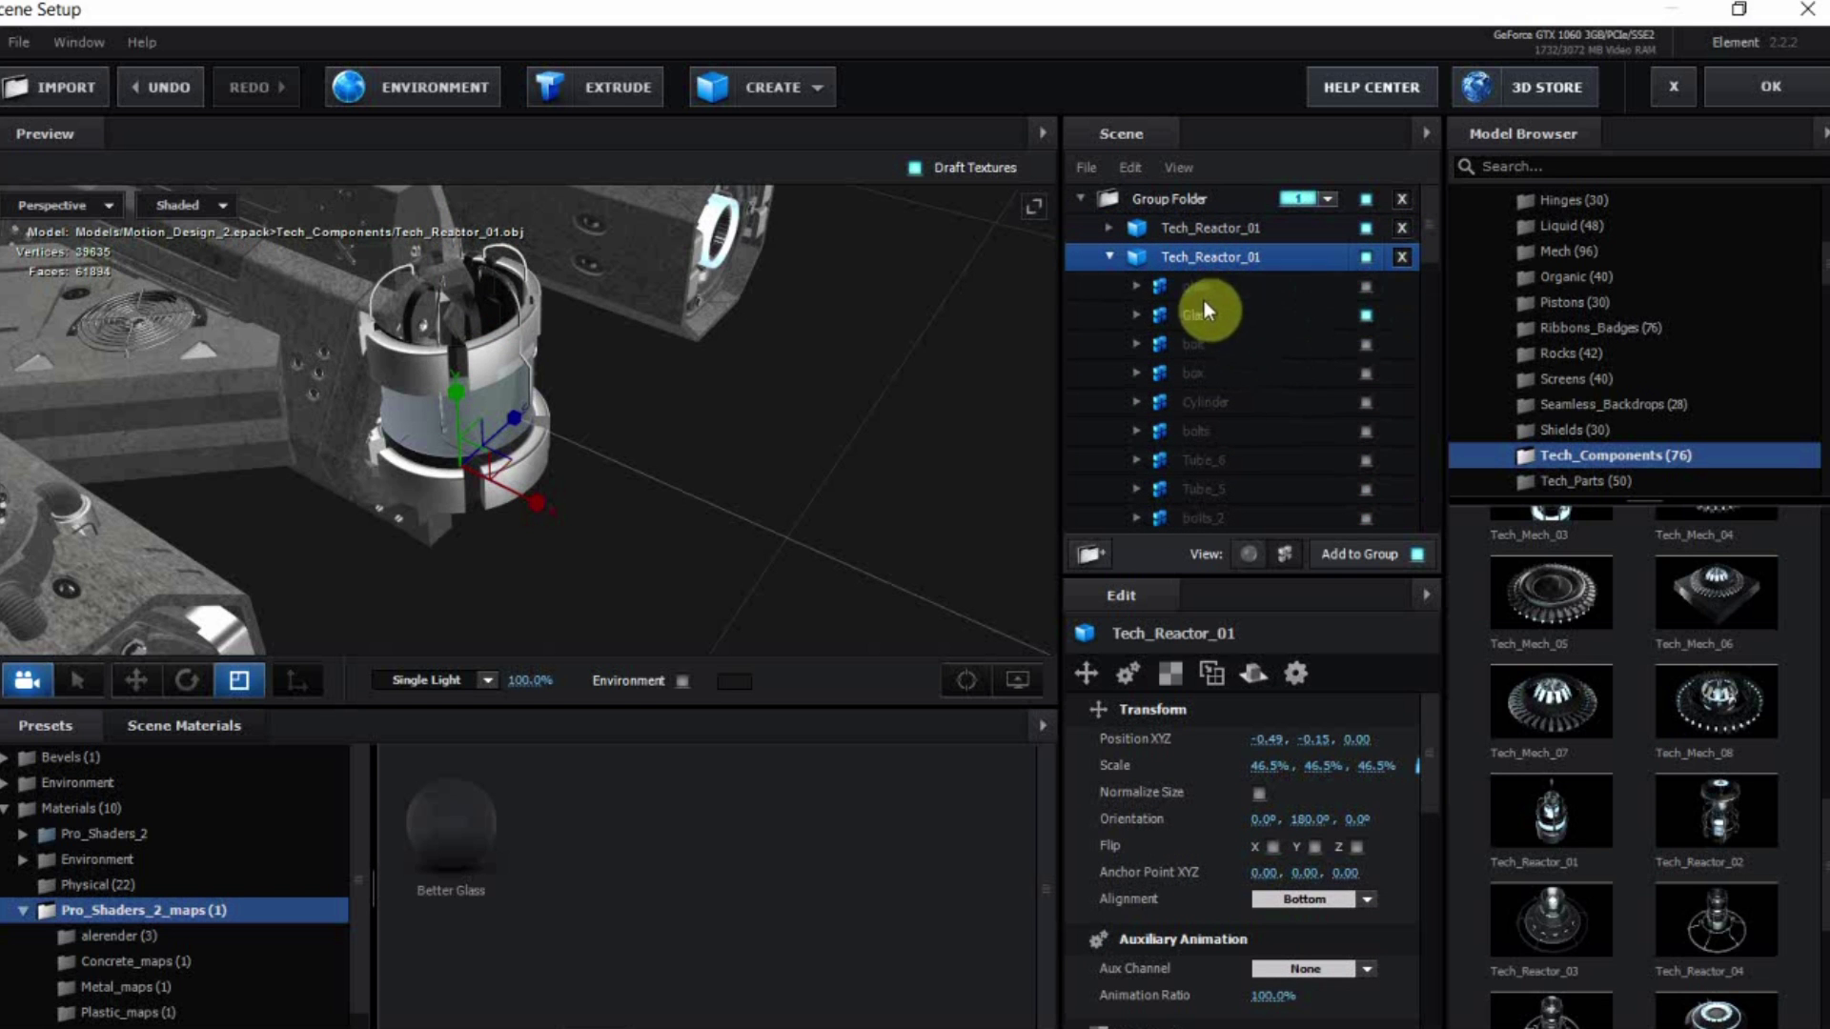
# Examine the original reactor's enabled surfaces, toggling Tube_1's visibility off and on to identify it, and select Tube_0_1
pyautogui.scroll(-5, 1231, 343)
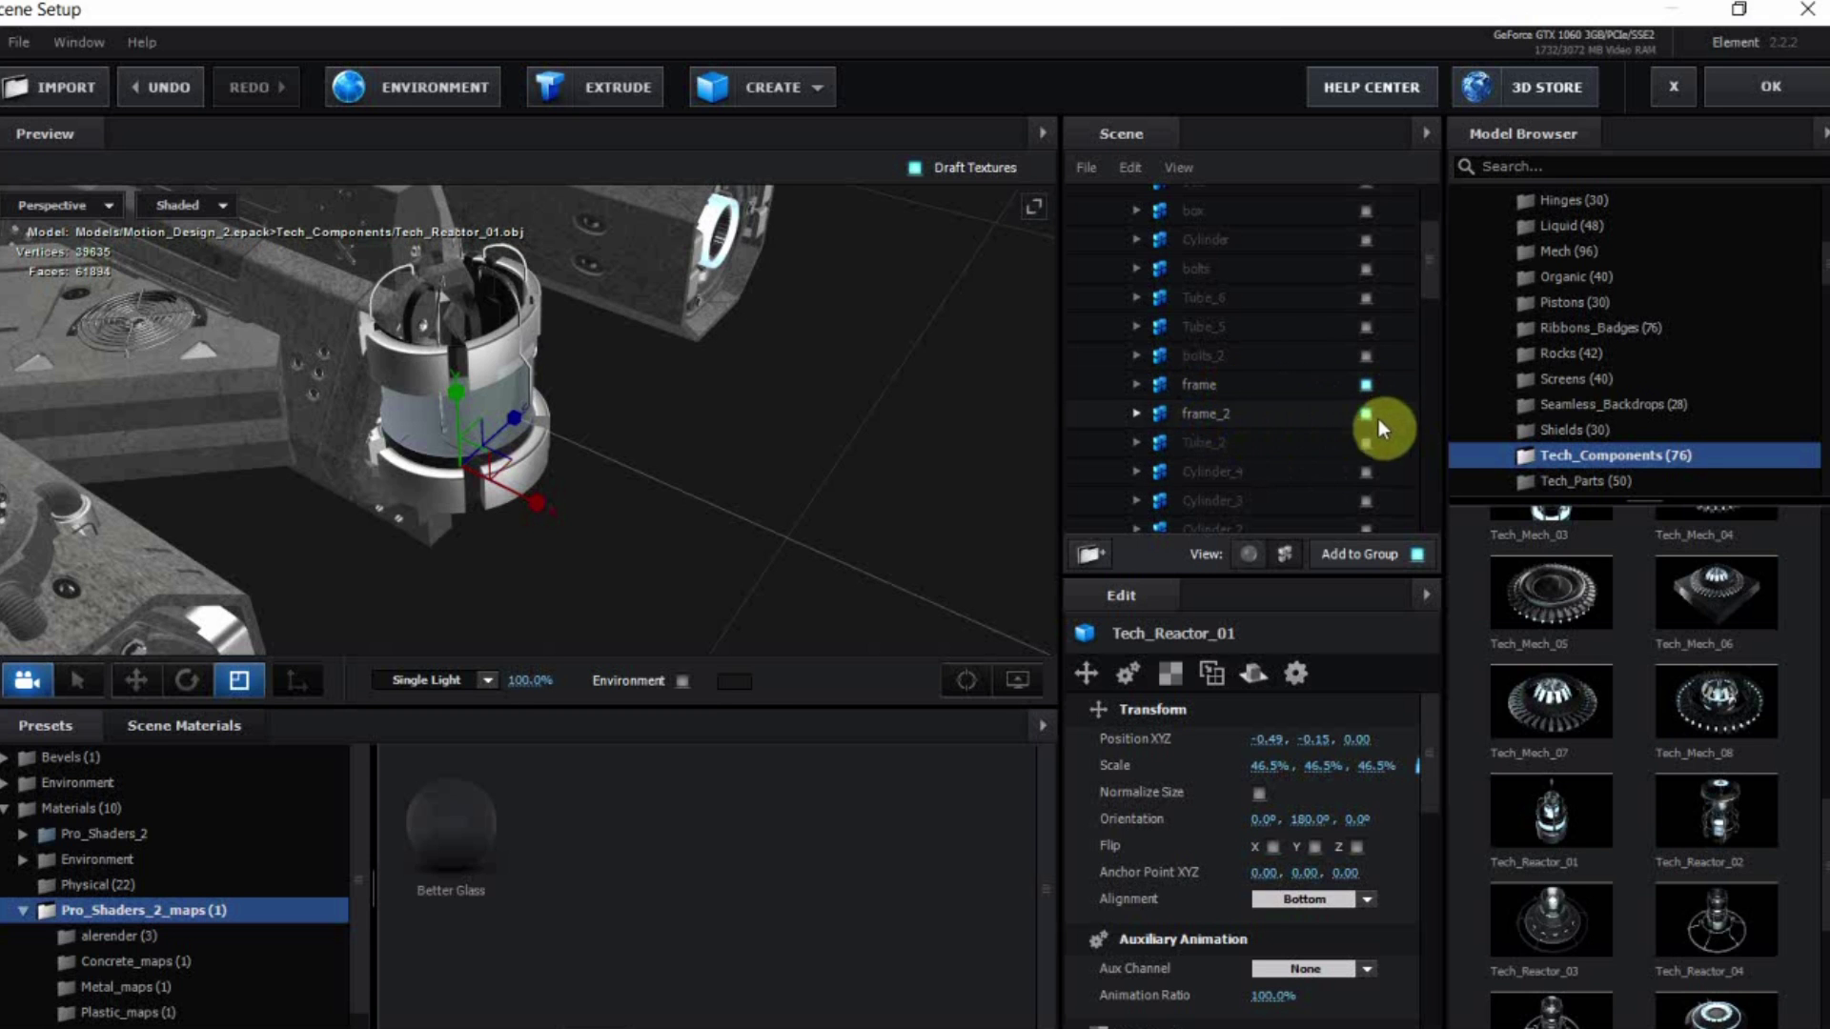
pyautogui.scroll(-3, 1363, 425)
pyautogui.scroll(-5, 1342, 427)
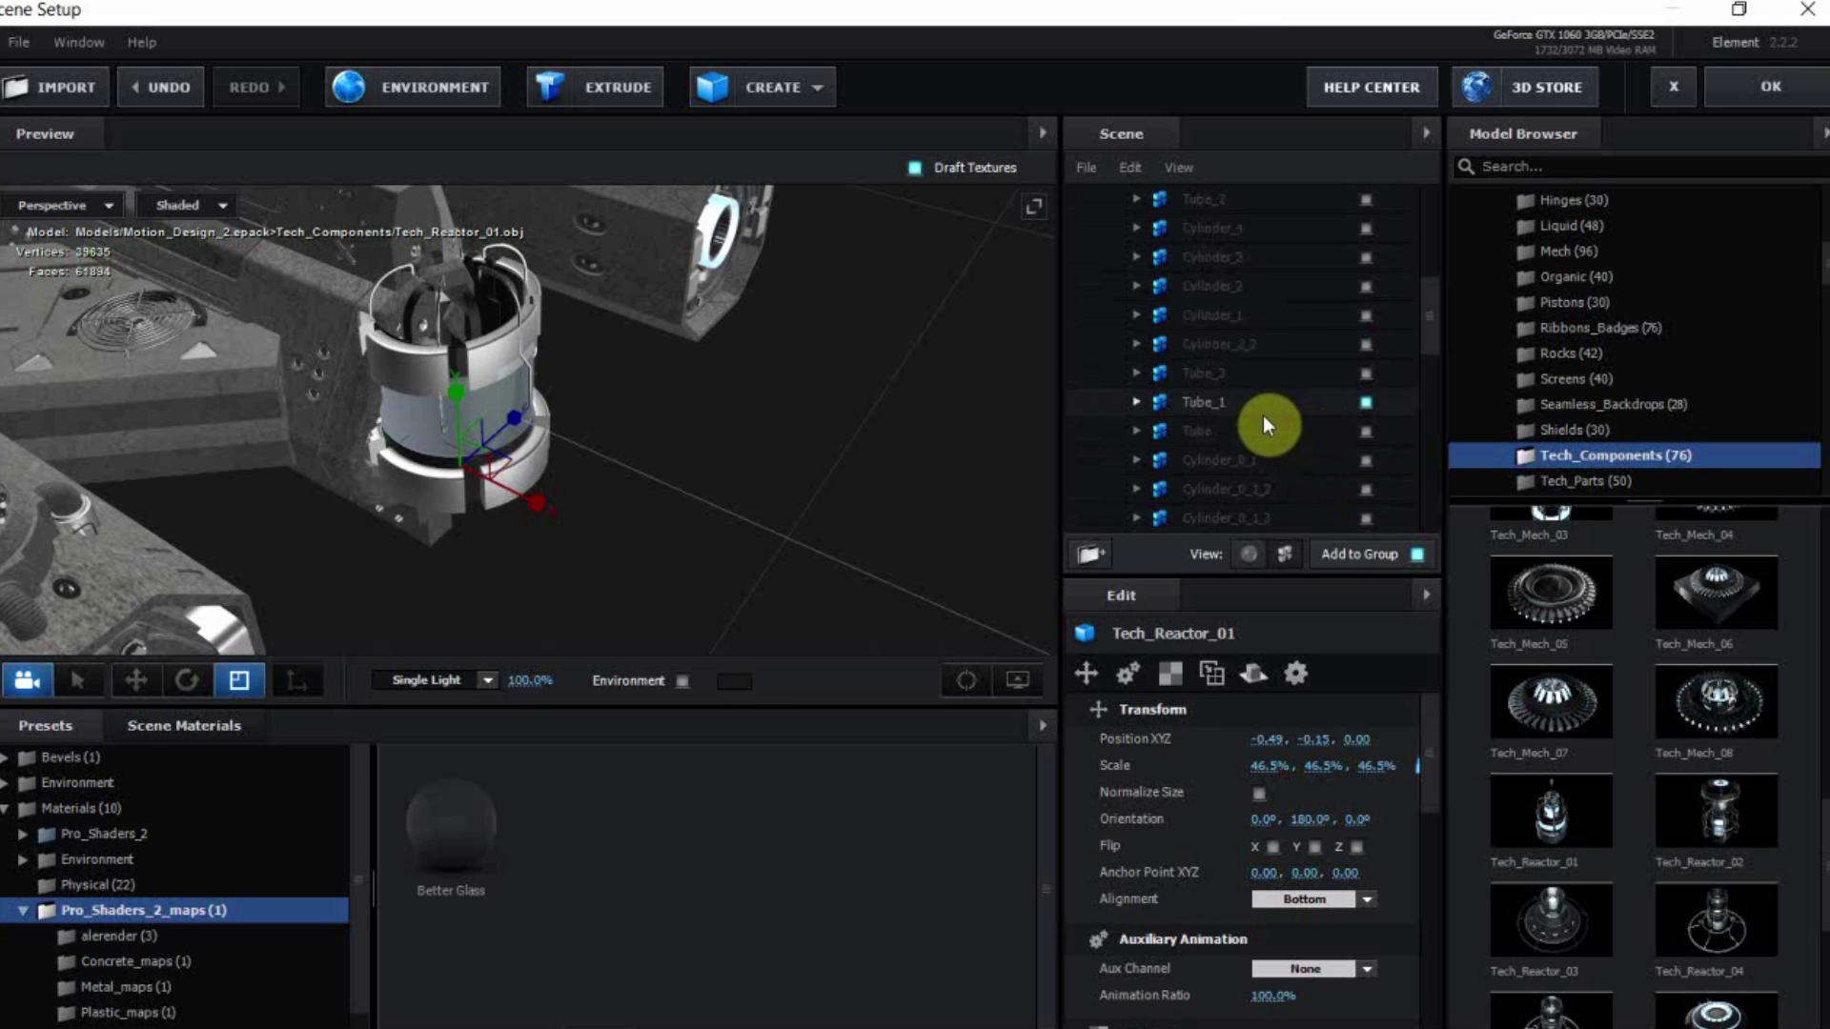
pyautogui.click(1365, 401)
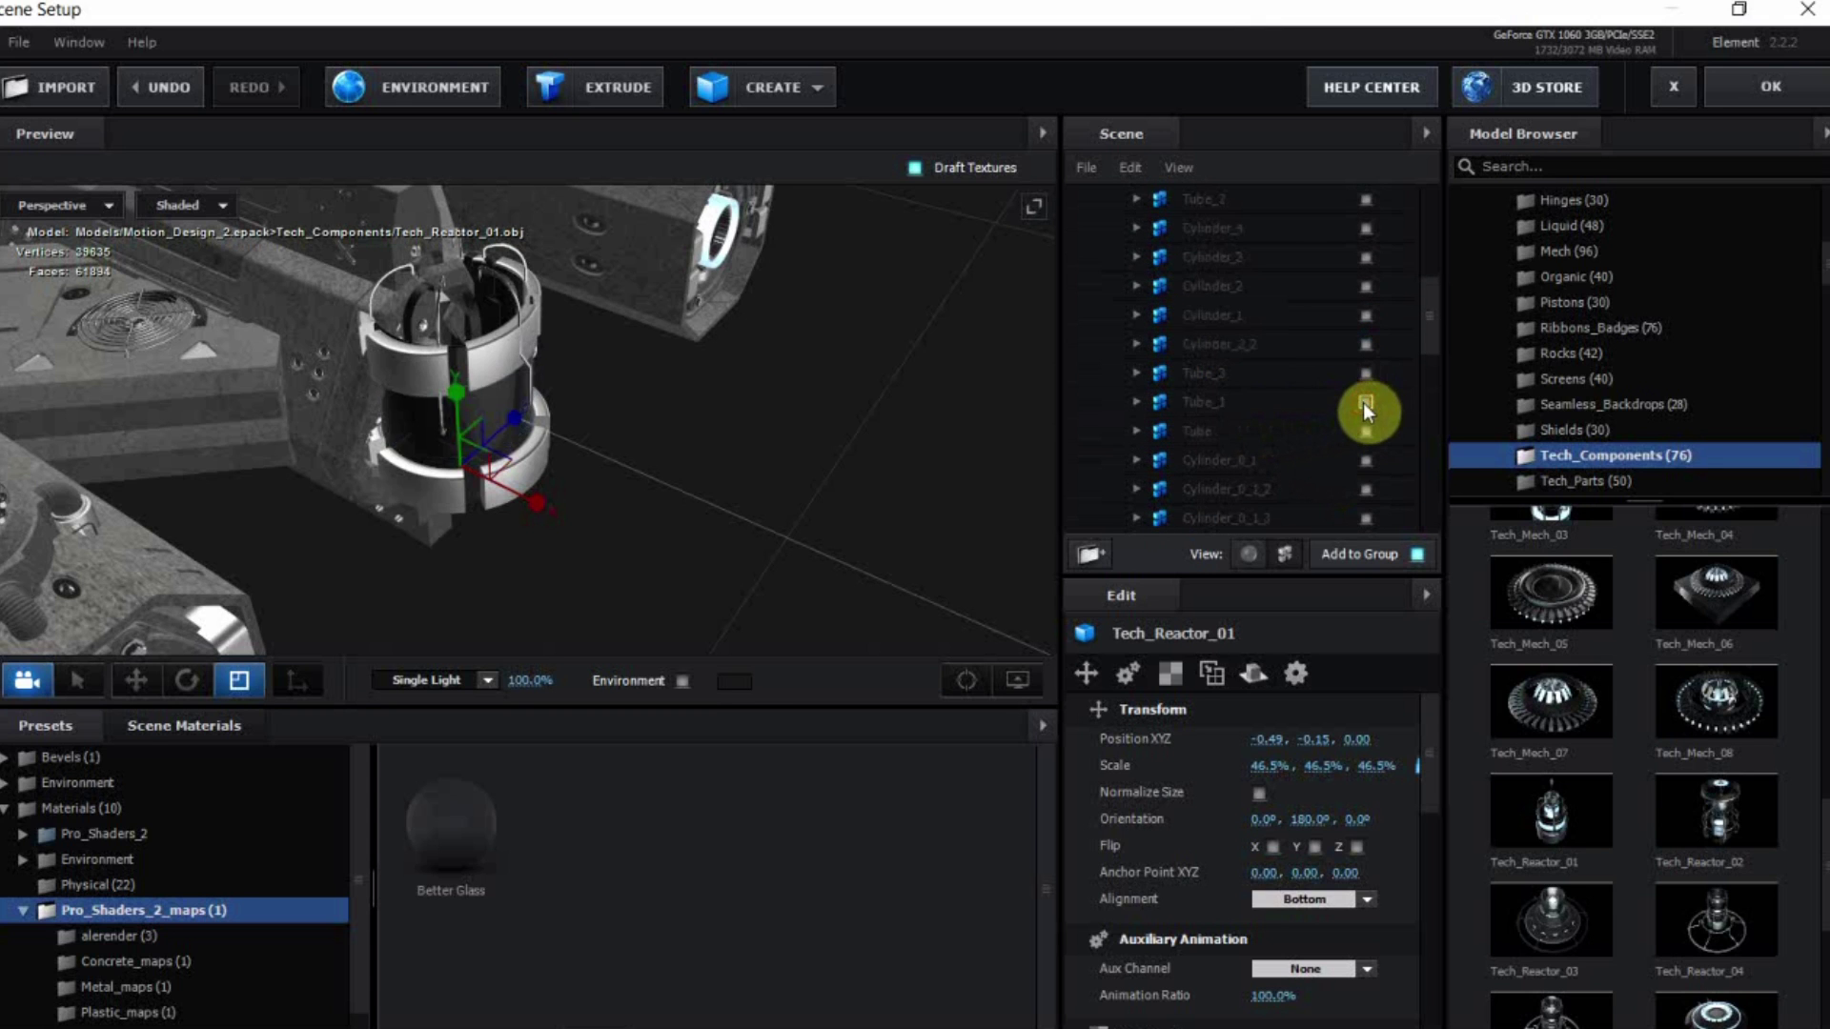
pyautogui.click(1315, 410)
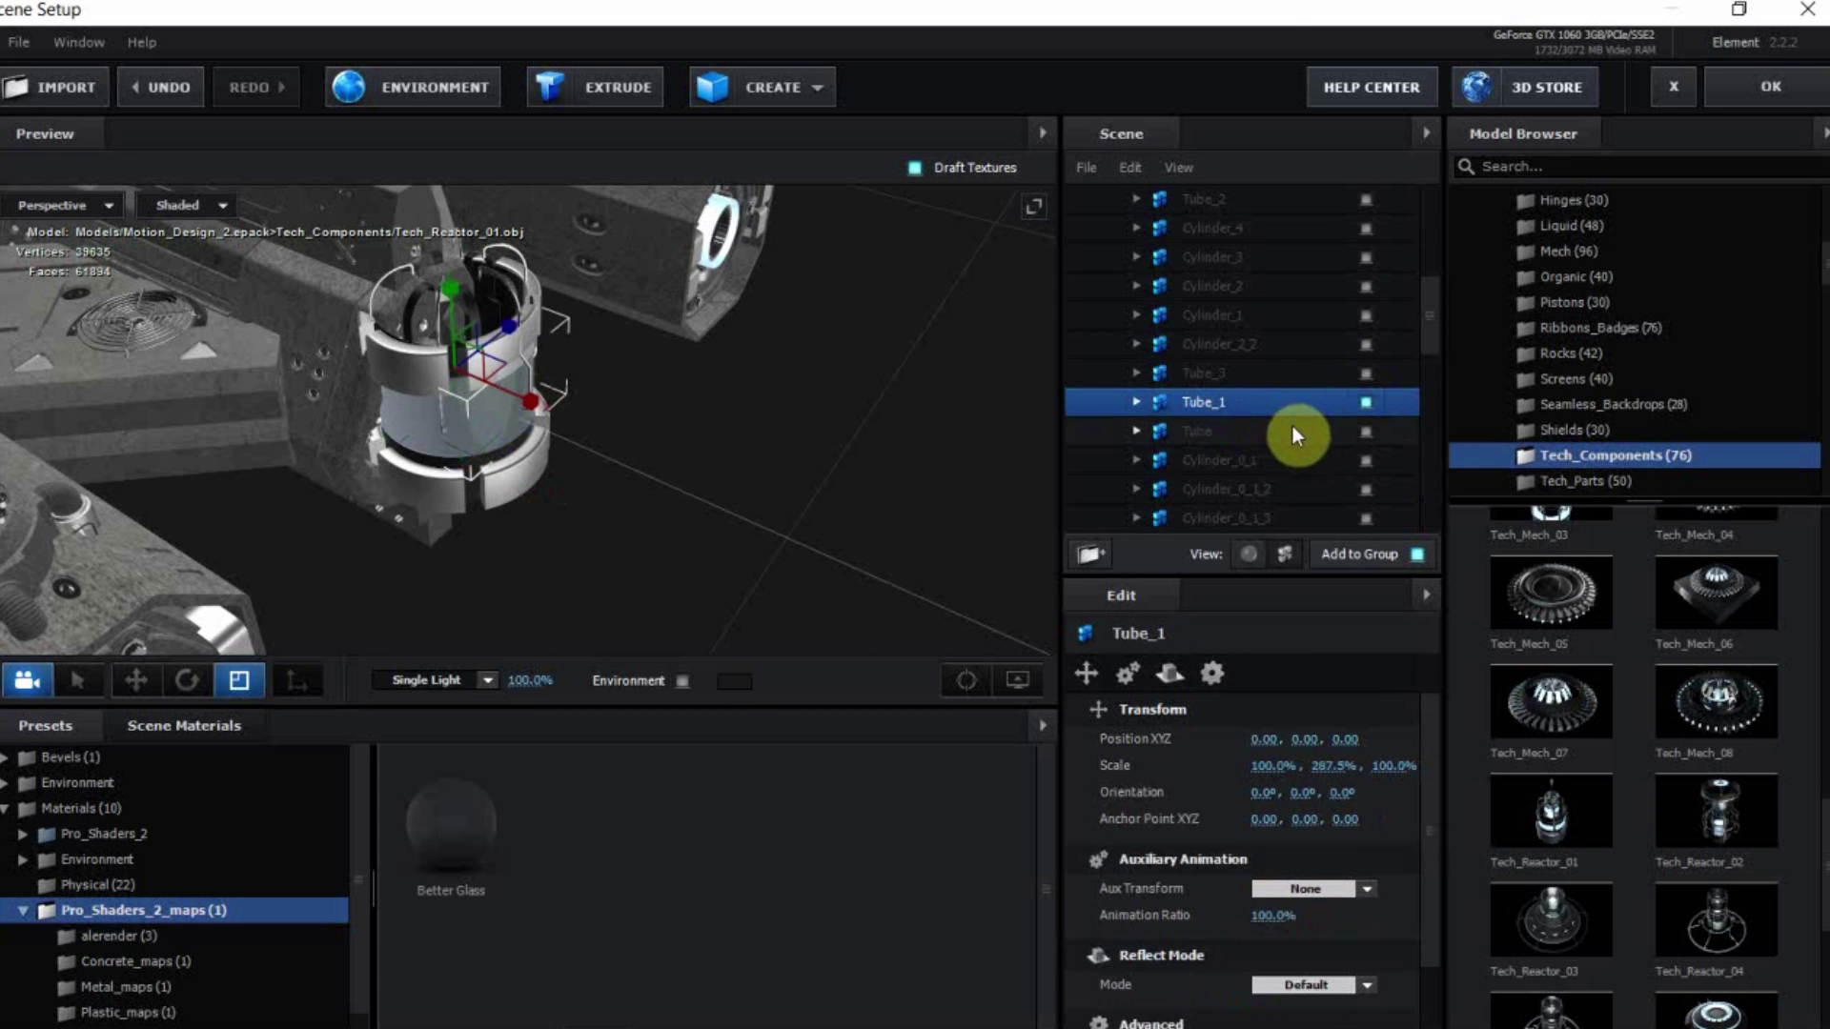
pyautogui.scroll(-3, 1292, 426)
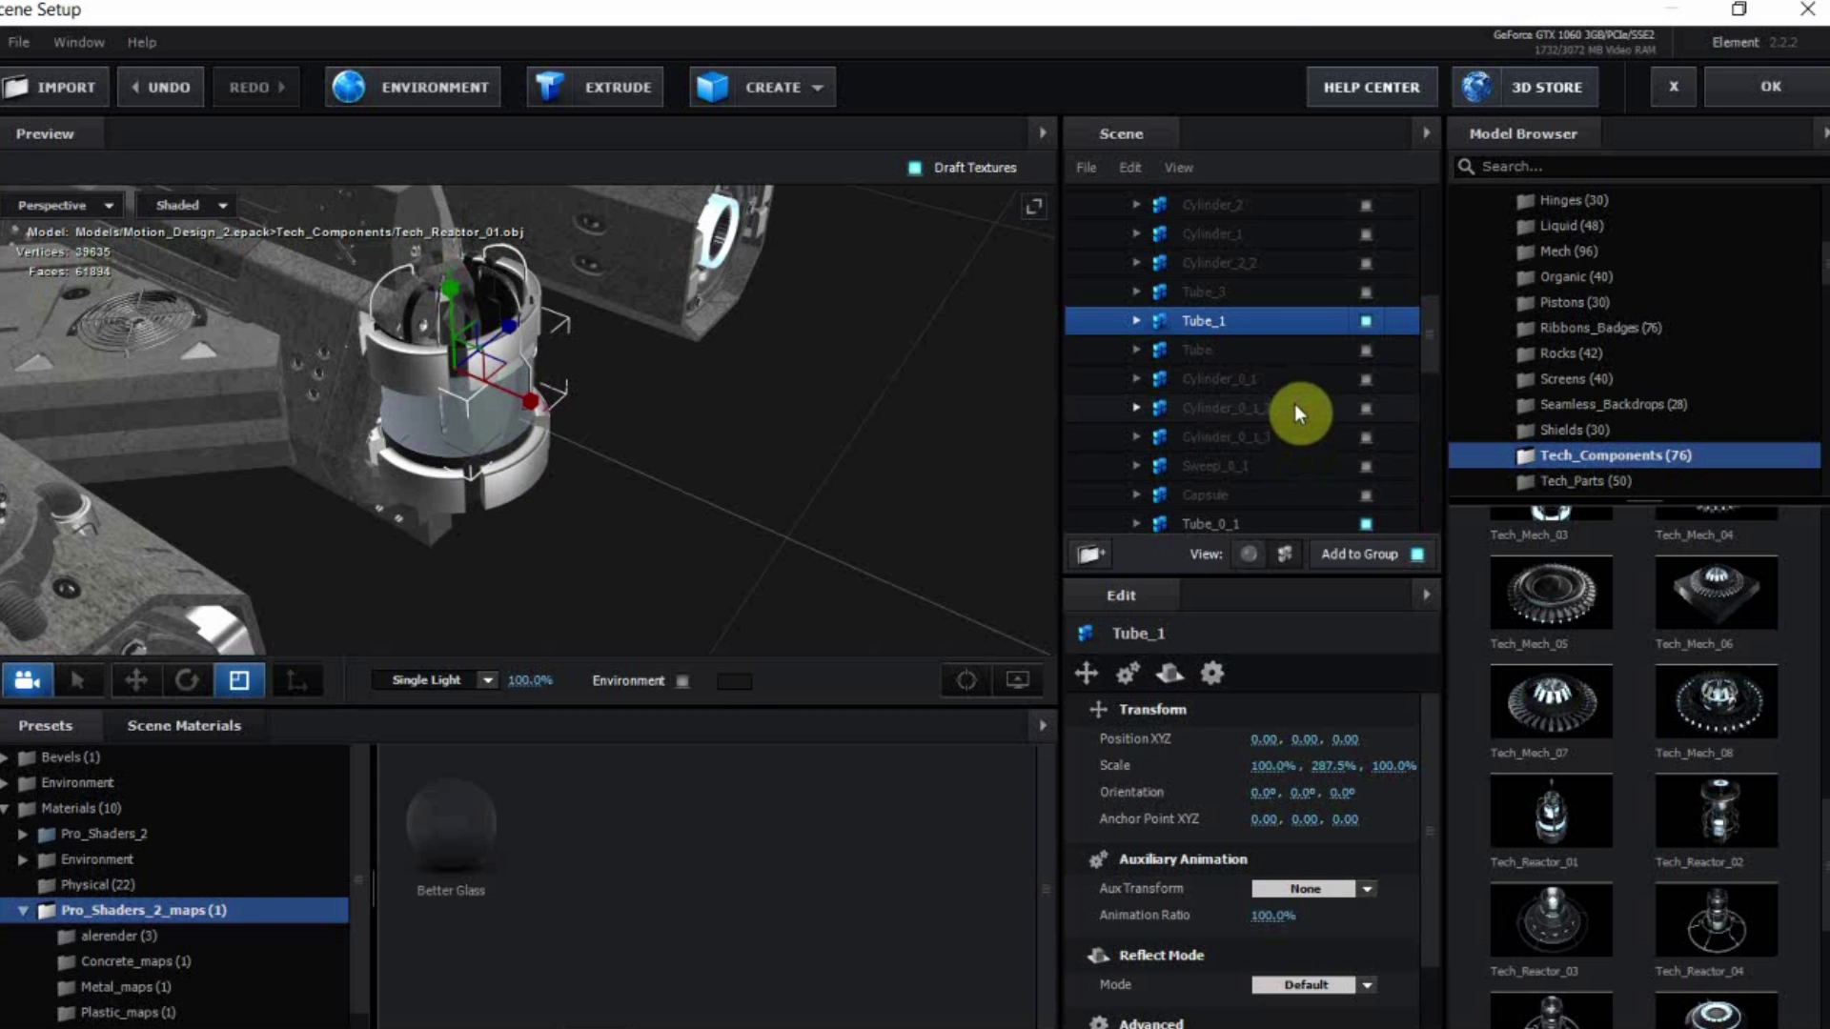
pyautogui.scroll(-3, 1294, 404)
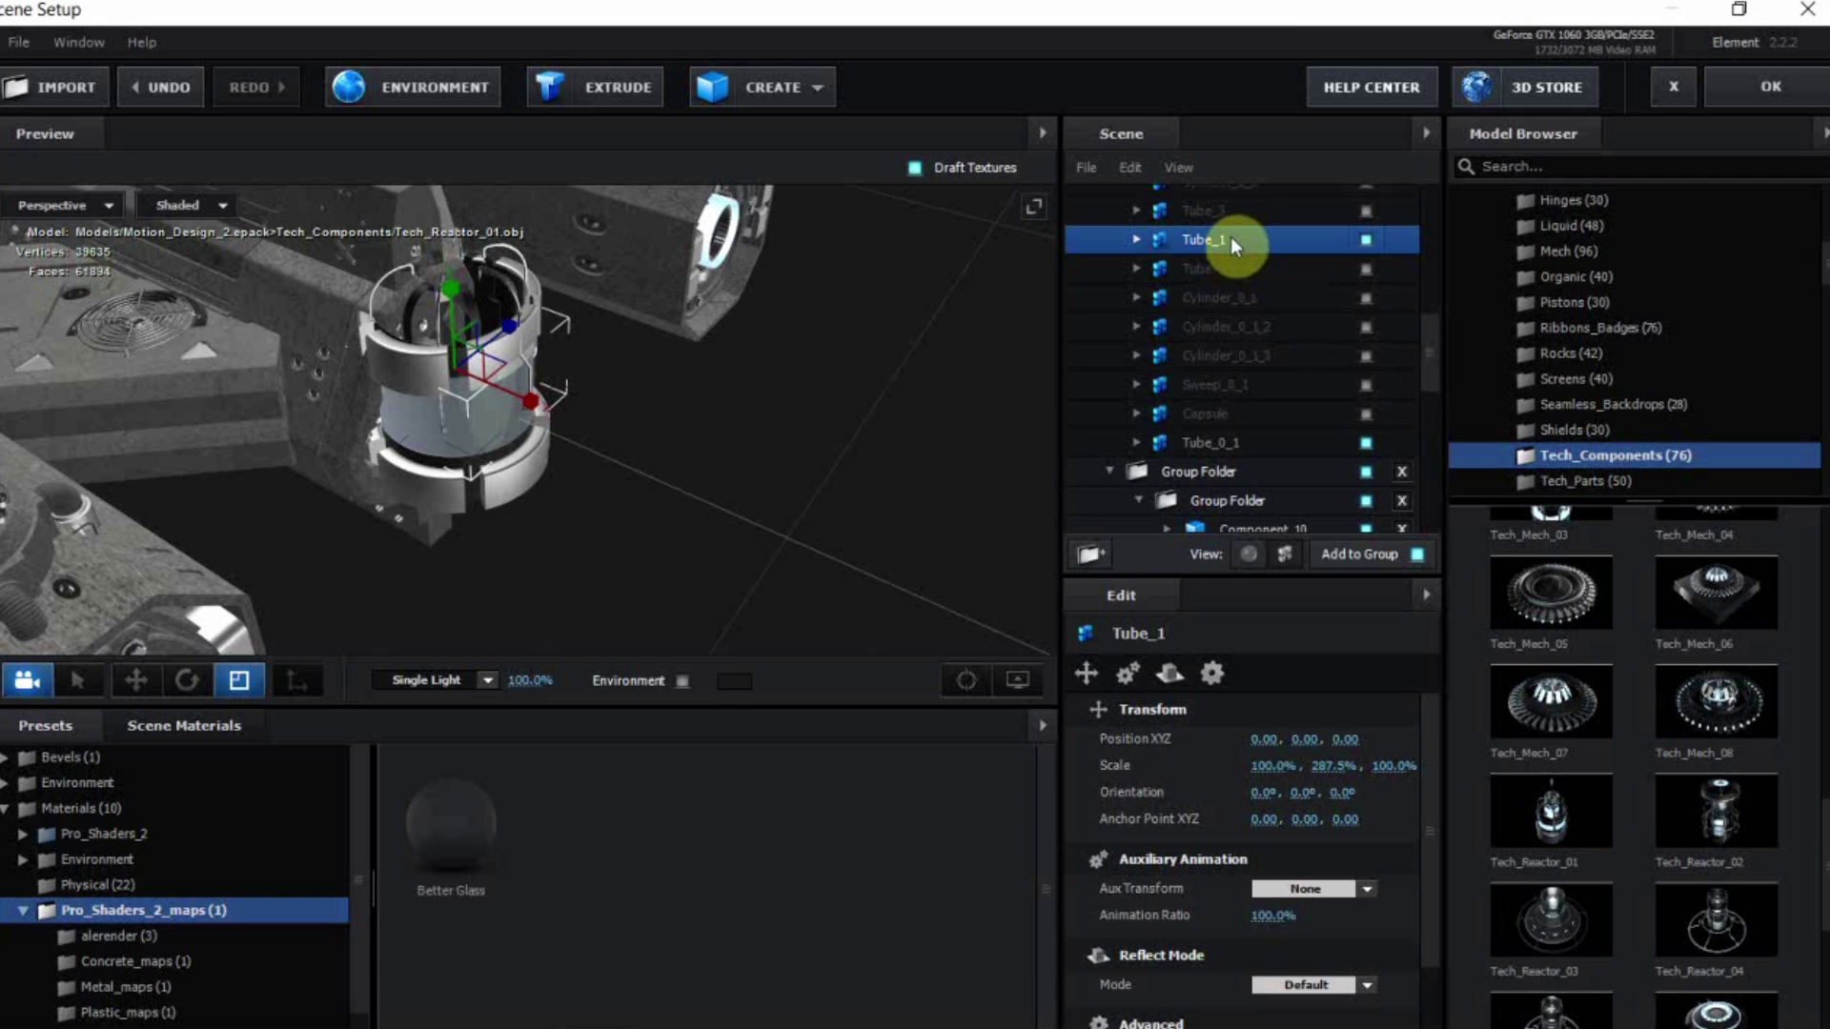
pyautogui.click(1191, 444)
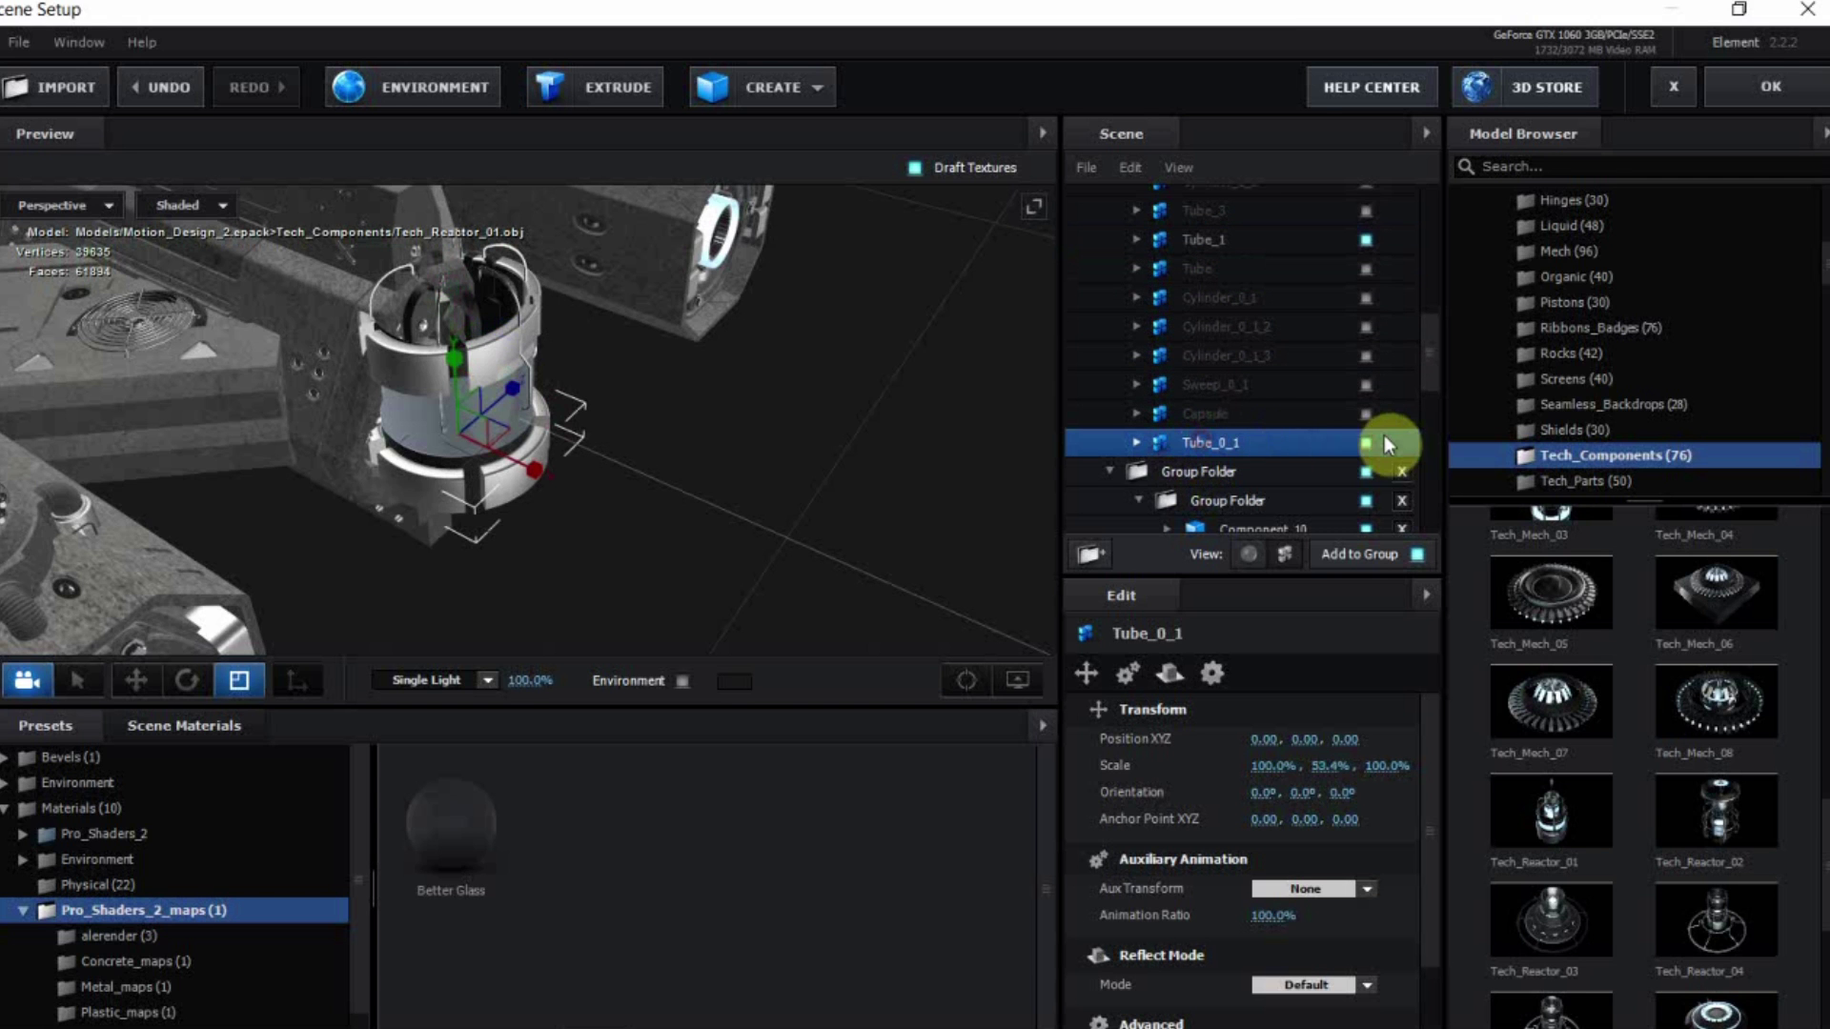
# Remove the unused materials from the scene materials
pyautogui.moveTo(769, 461); pyautogui.dragTo(546, 333)
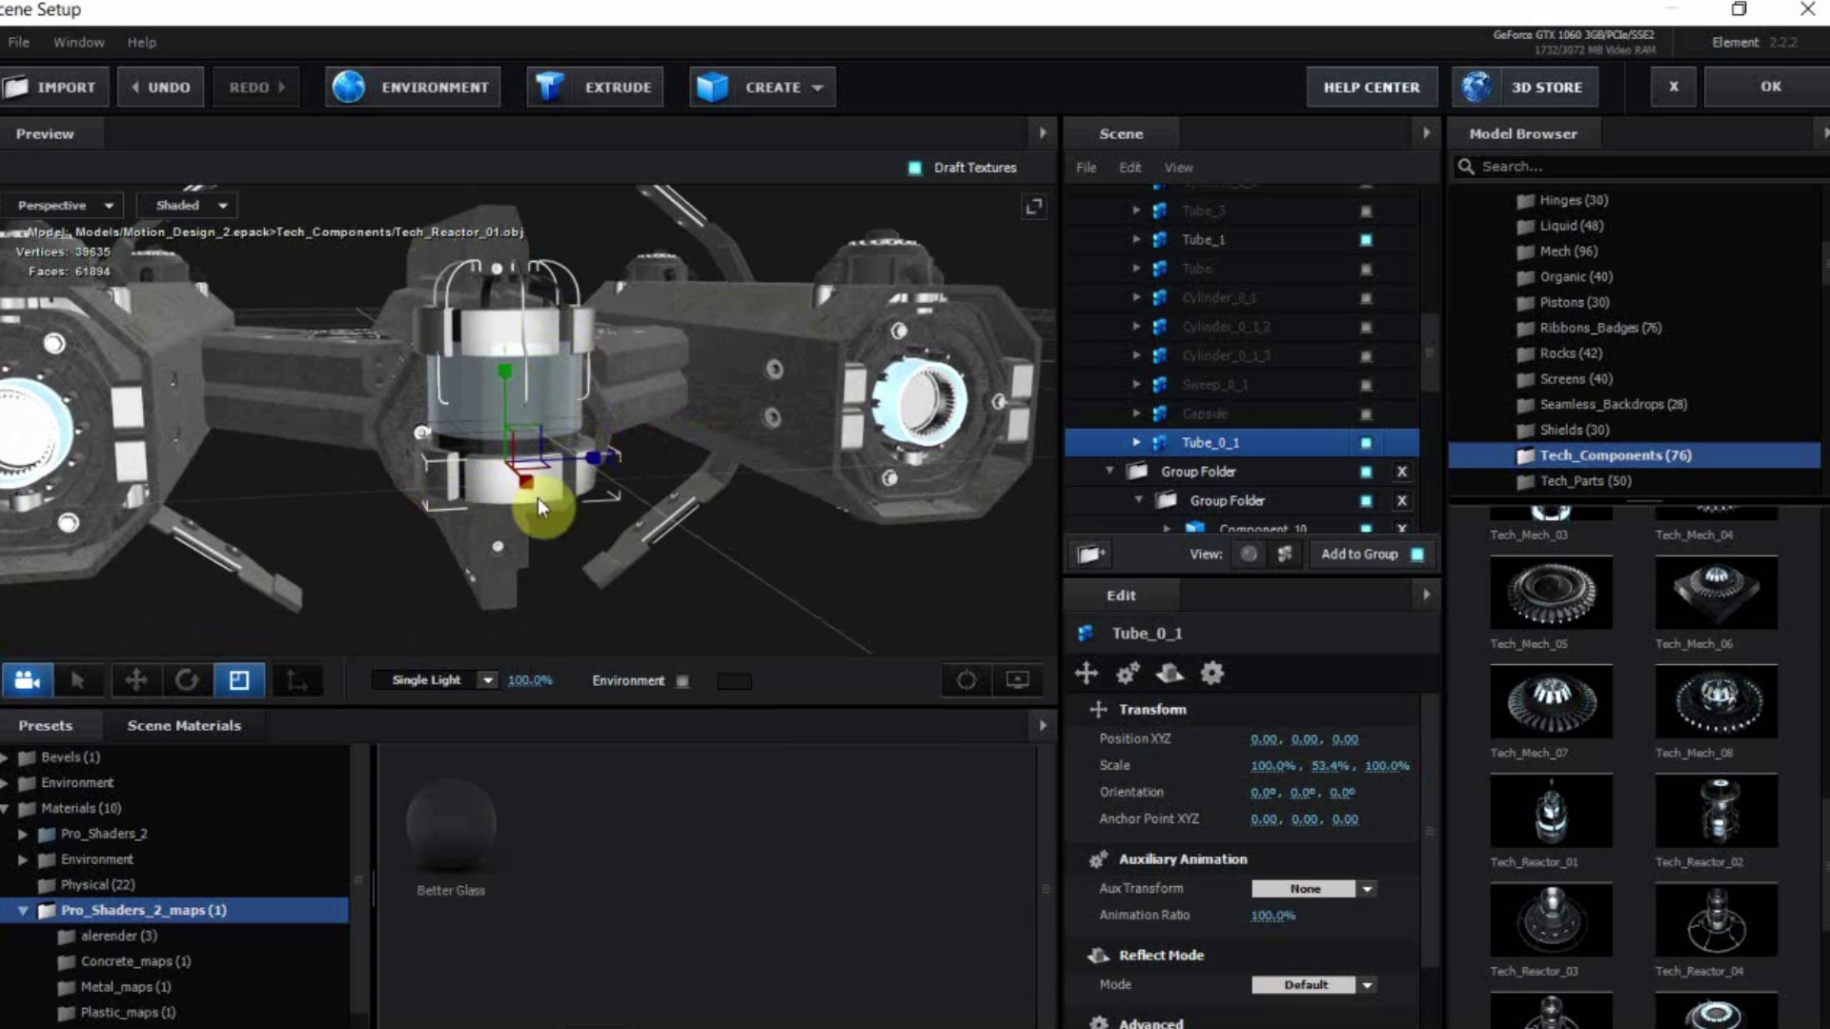
pyautogui.click(139, 726)
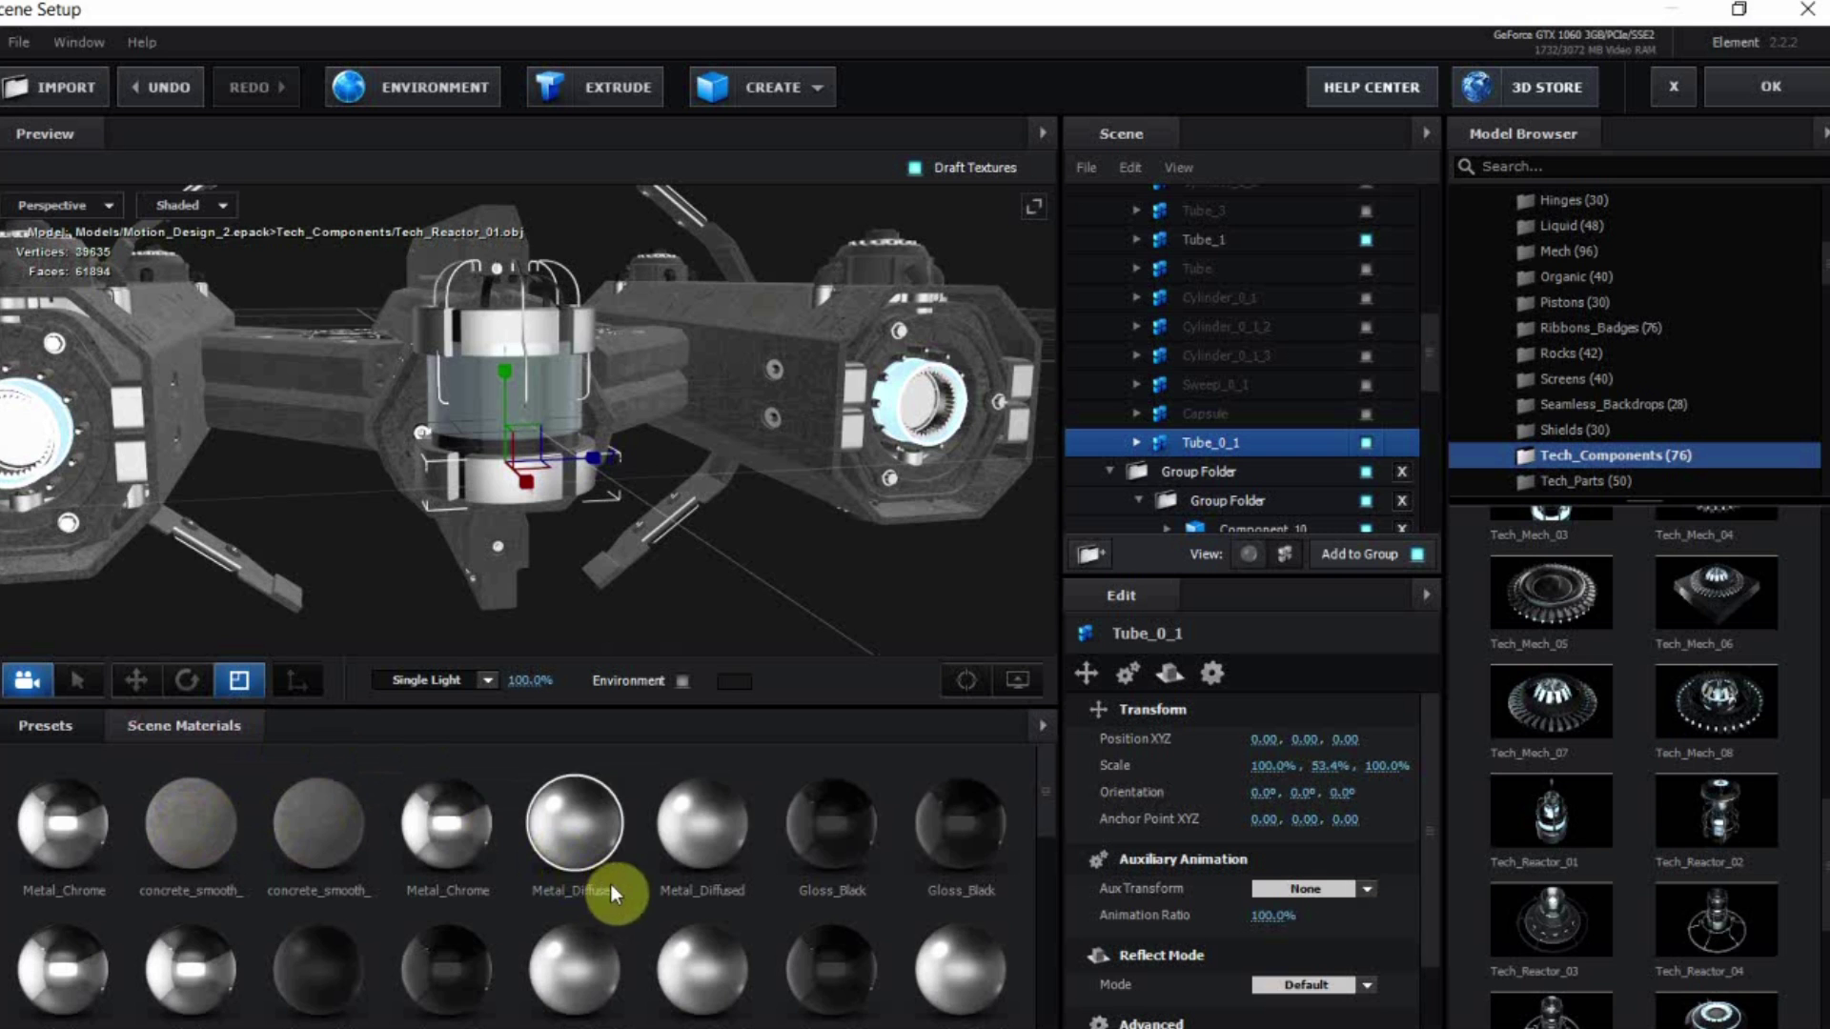
pyautogui.rightClick(644, 770)
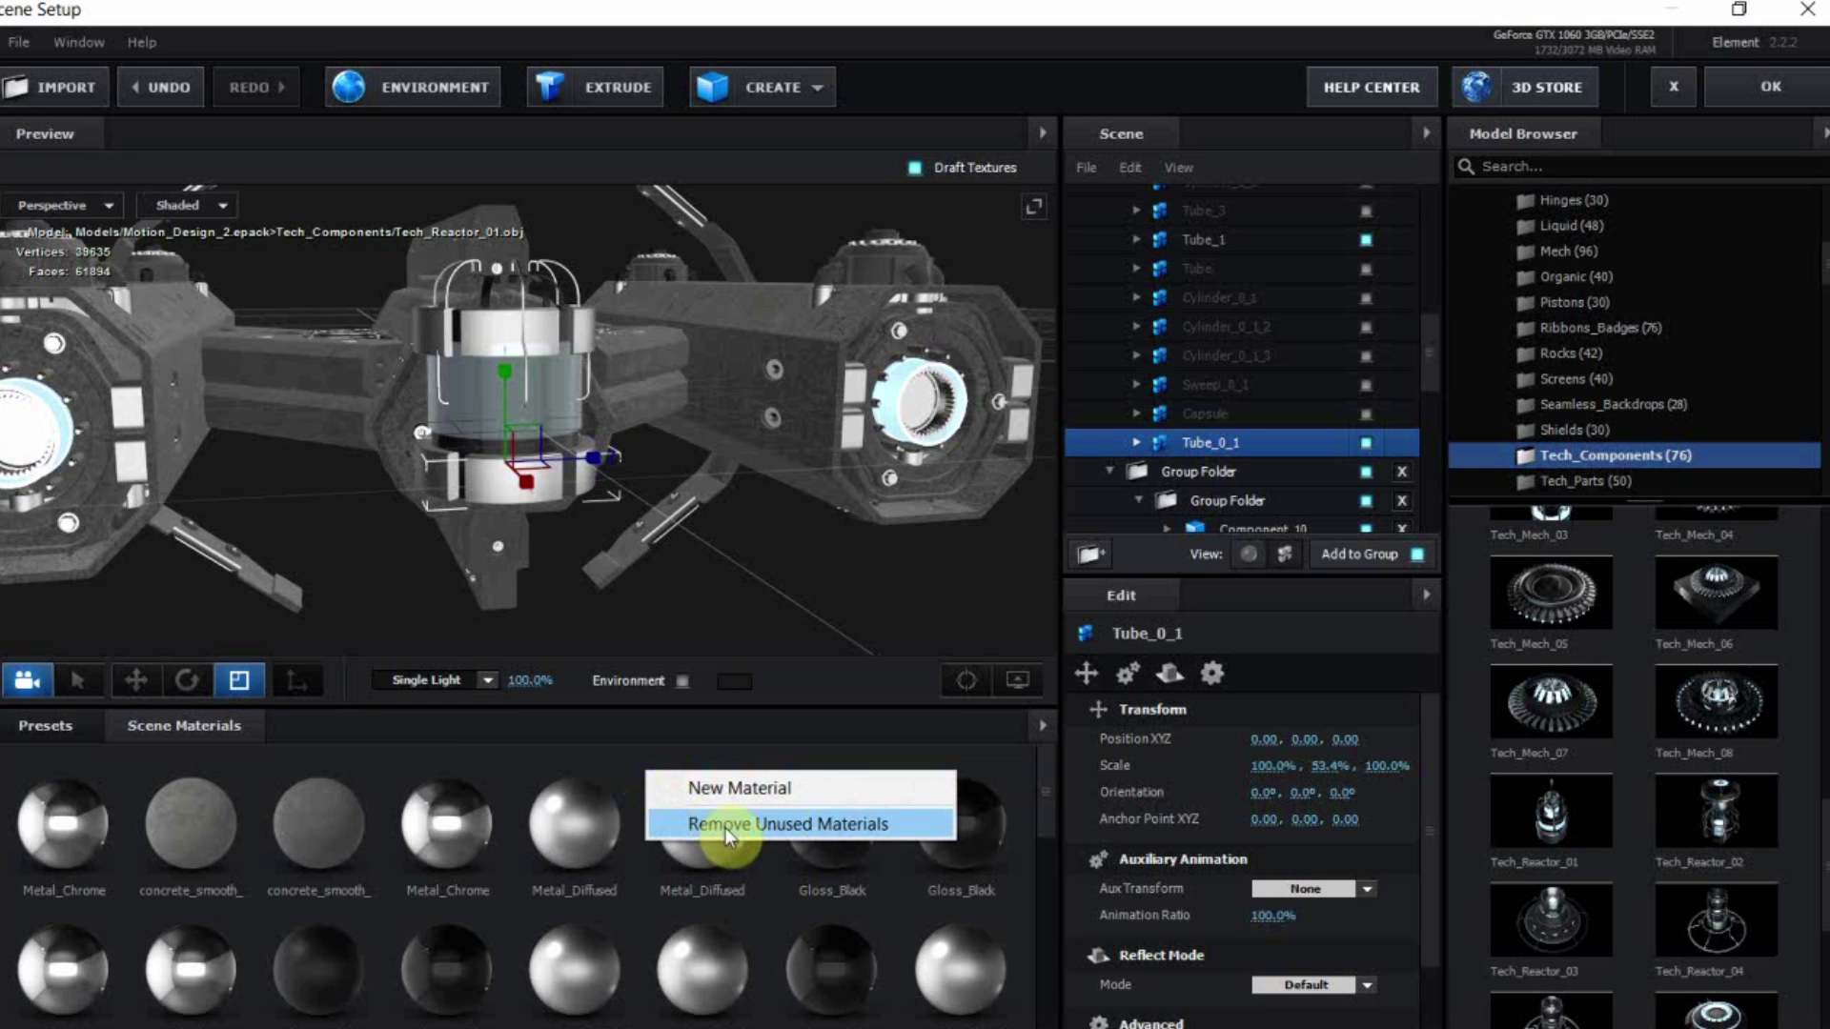
pyautogui.click(725, 827)
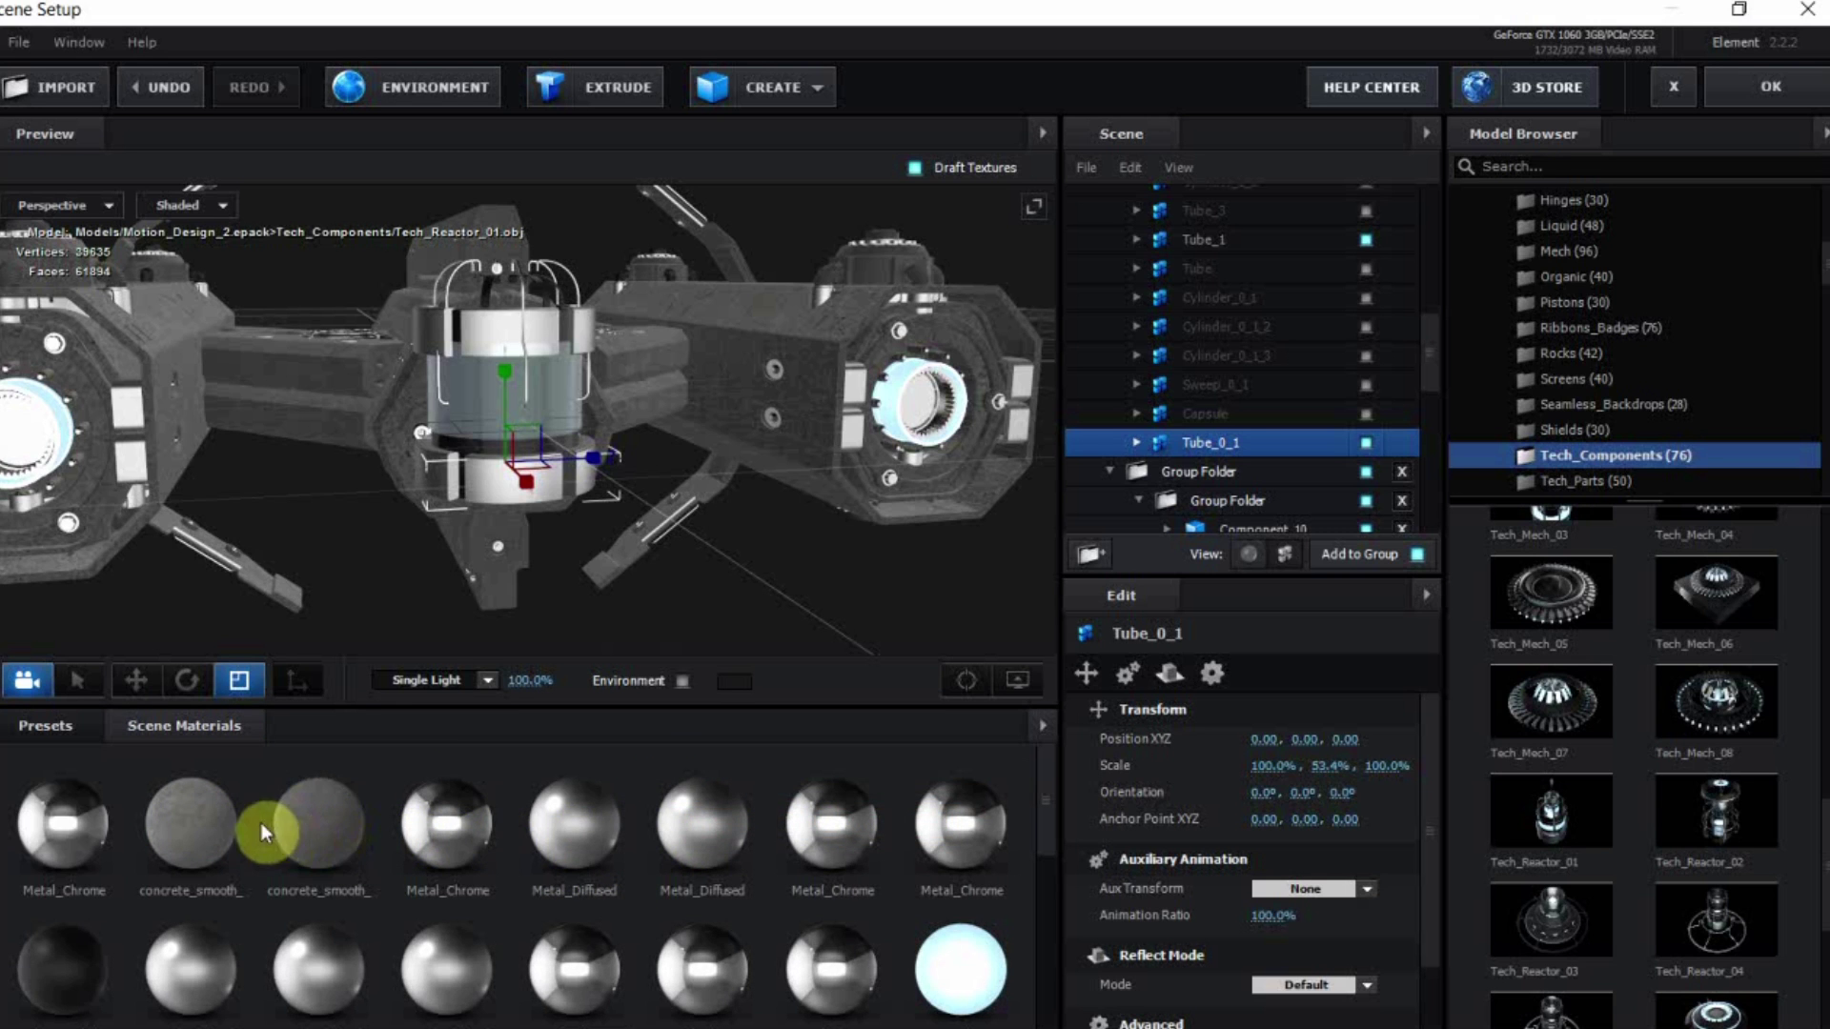
# Apply the concrete_smooth material to the reactor's lower and upper rings, undoing the misplaced application on the tube between them
pyautogui.moveTo(190, 810); pyautogui.dragTo(495, 486)
pyautogui.moveTo(564, 574); pyautogui.dragTo(652, 583)
pyautogui.moveTo(218, 839); pyautogui.dragTo(500, 352)
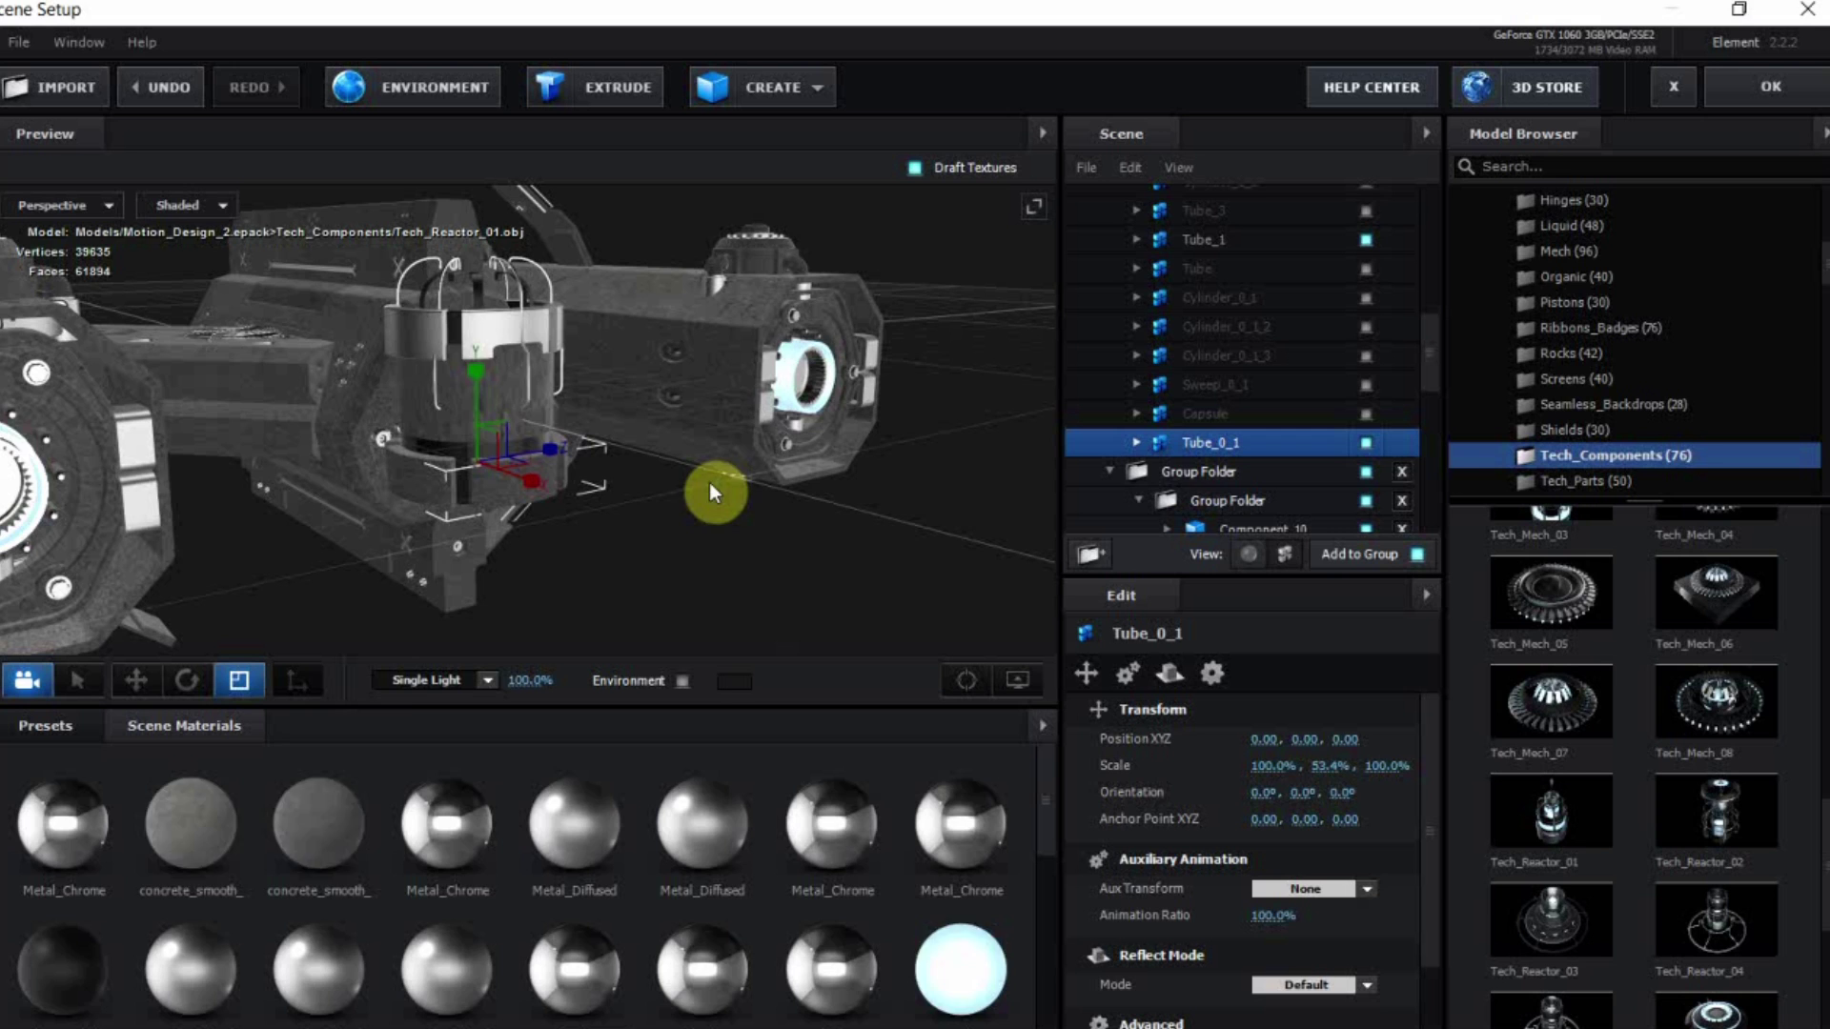
pyautogui.hotkey('ctrl', 'z')
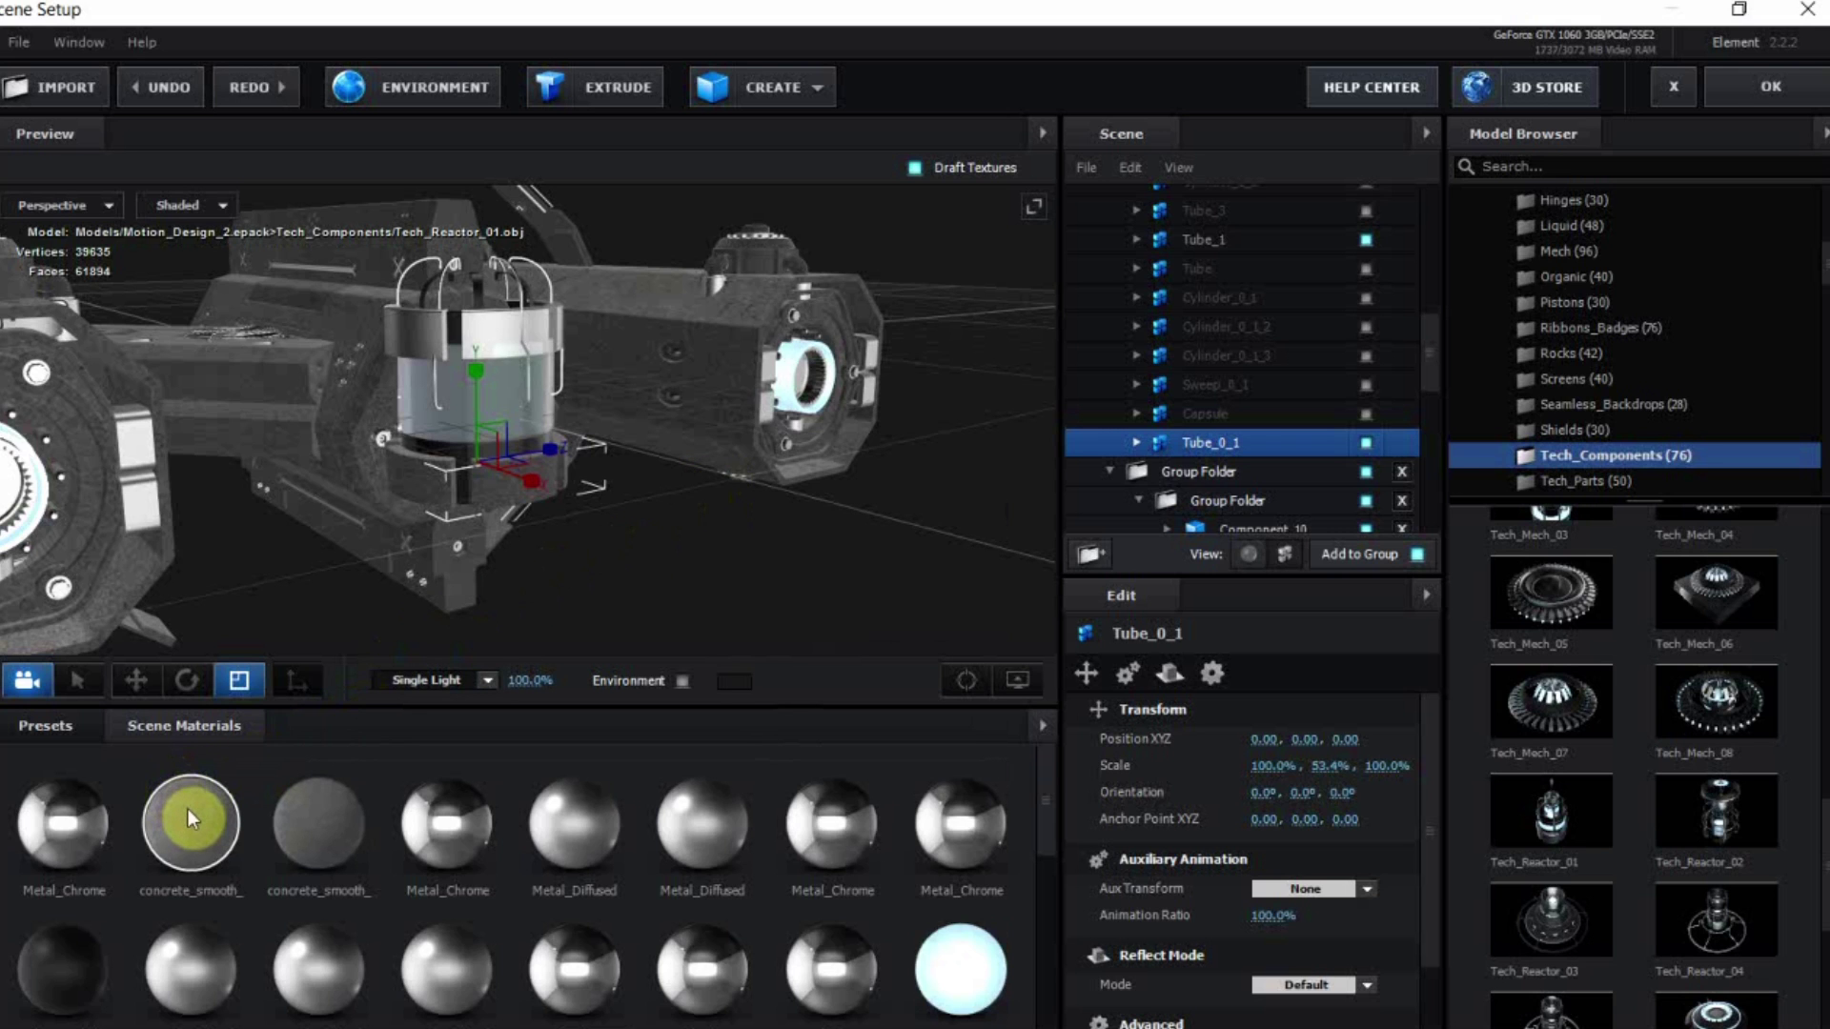
pyautogui.moveTo(190, 819); pyautogui.dragTo(503, 337)
pyautogui.moveTo(610, 366); pyautogui.dragTo(550, 134)
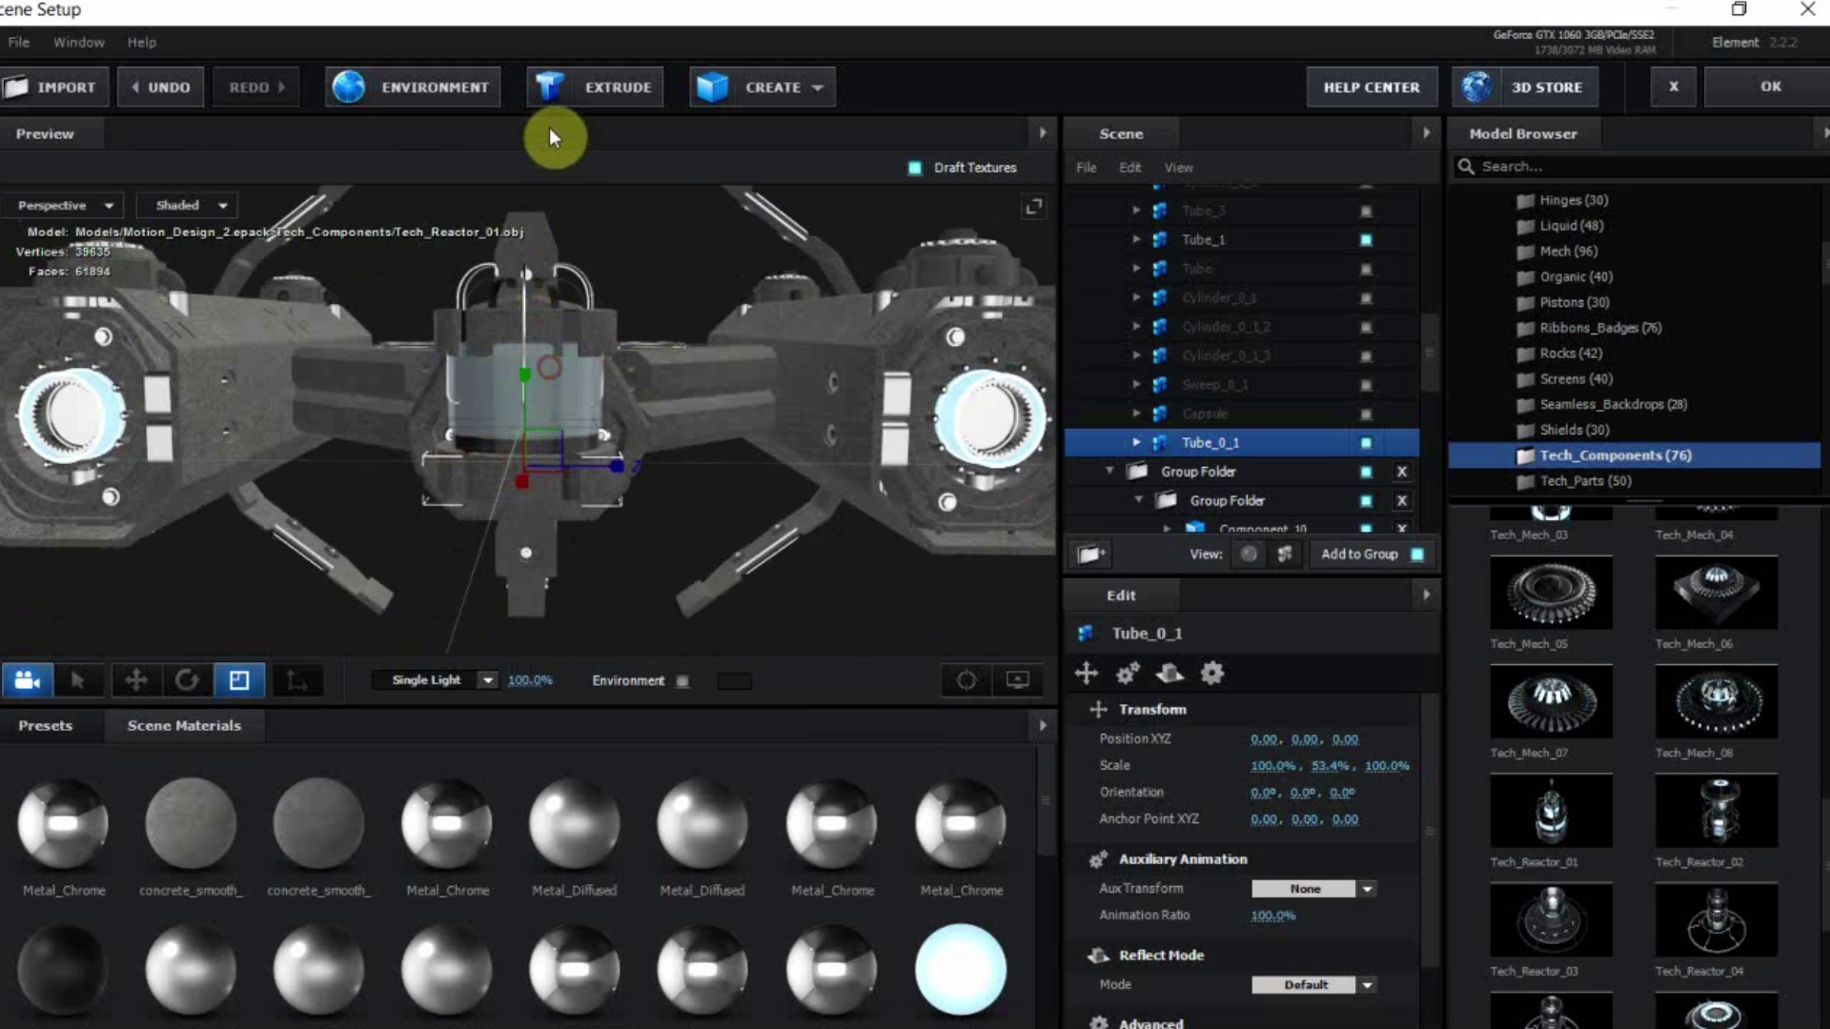
# Create a box primitive inside the main Group Folder and scale it uniformly to 26%
pyautogui.click(720, 85)
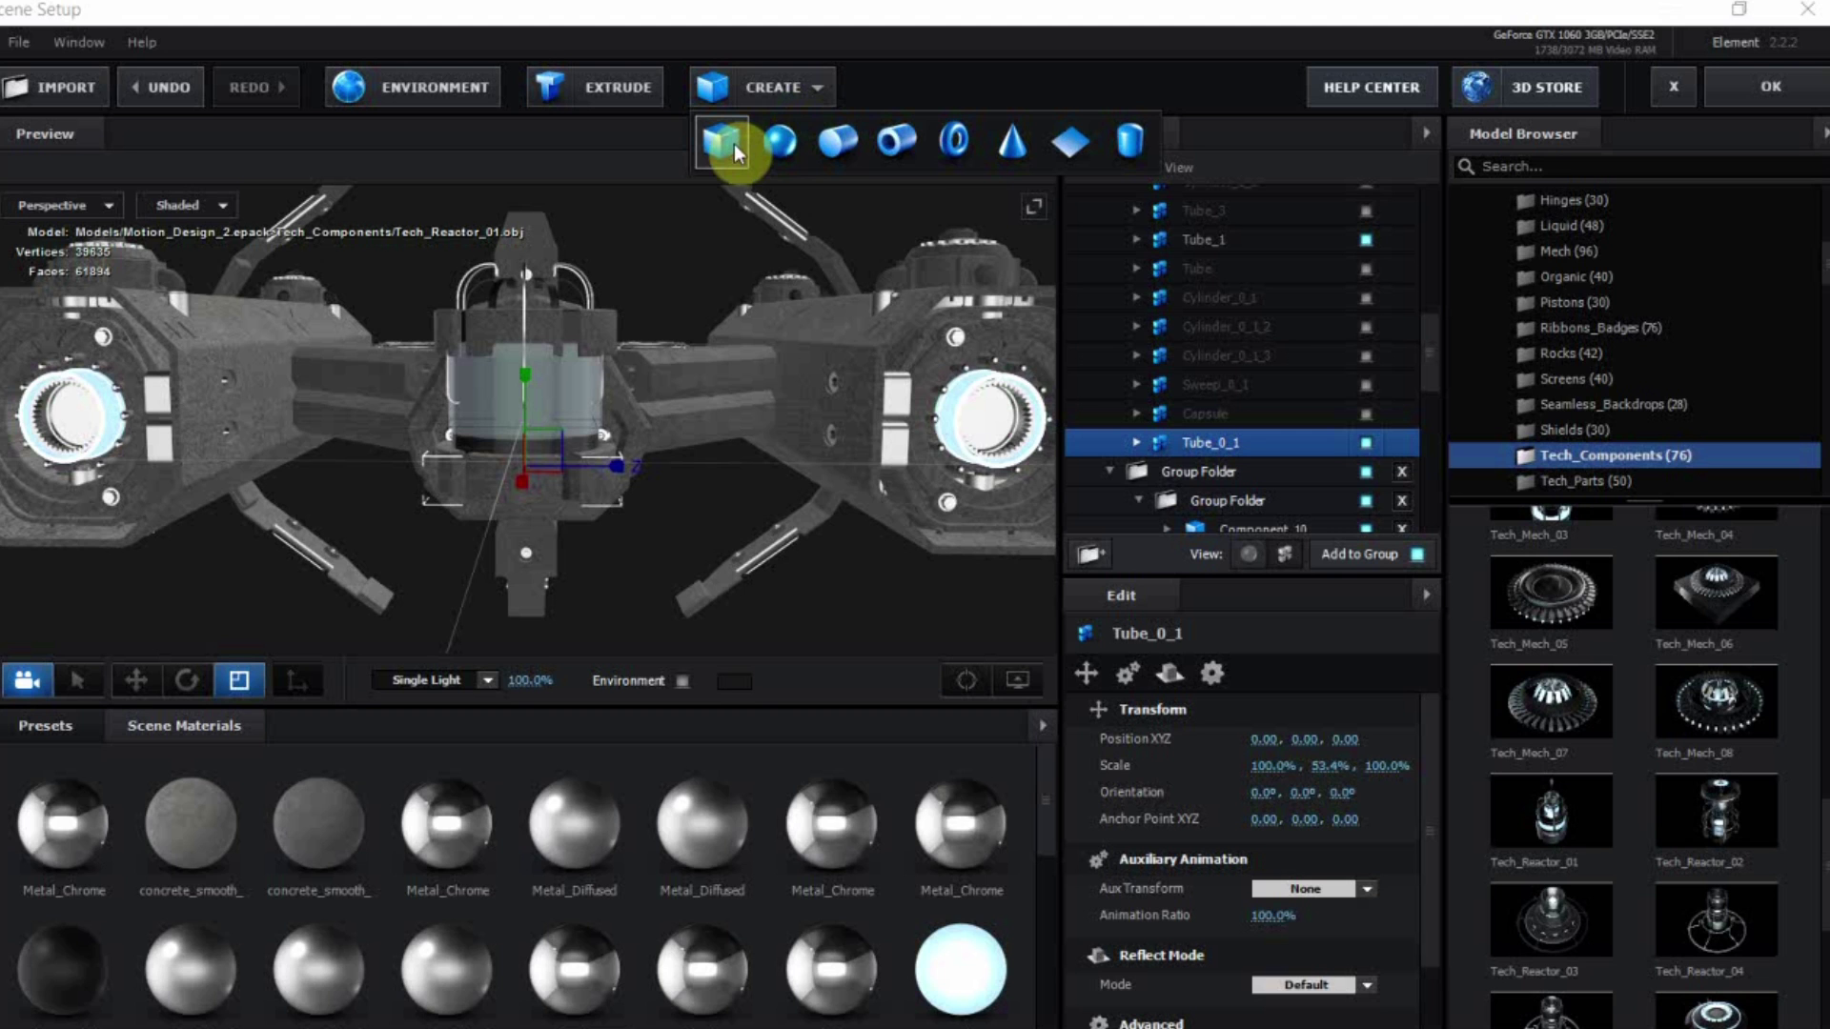
pyautogui.scroll(10, 1330, 323)
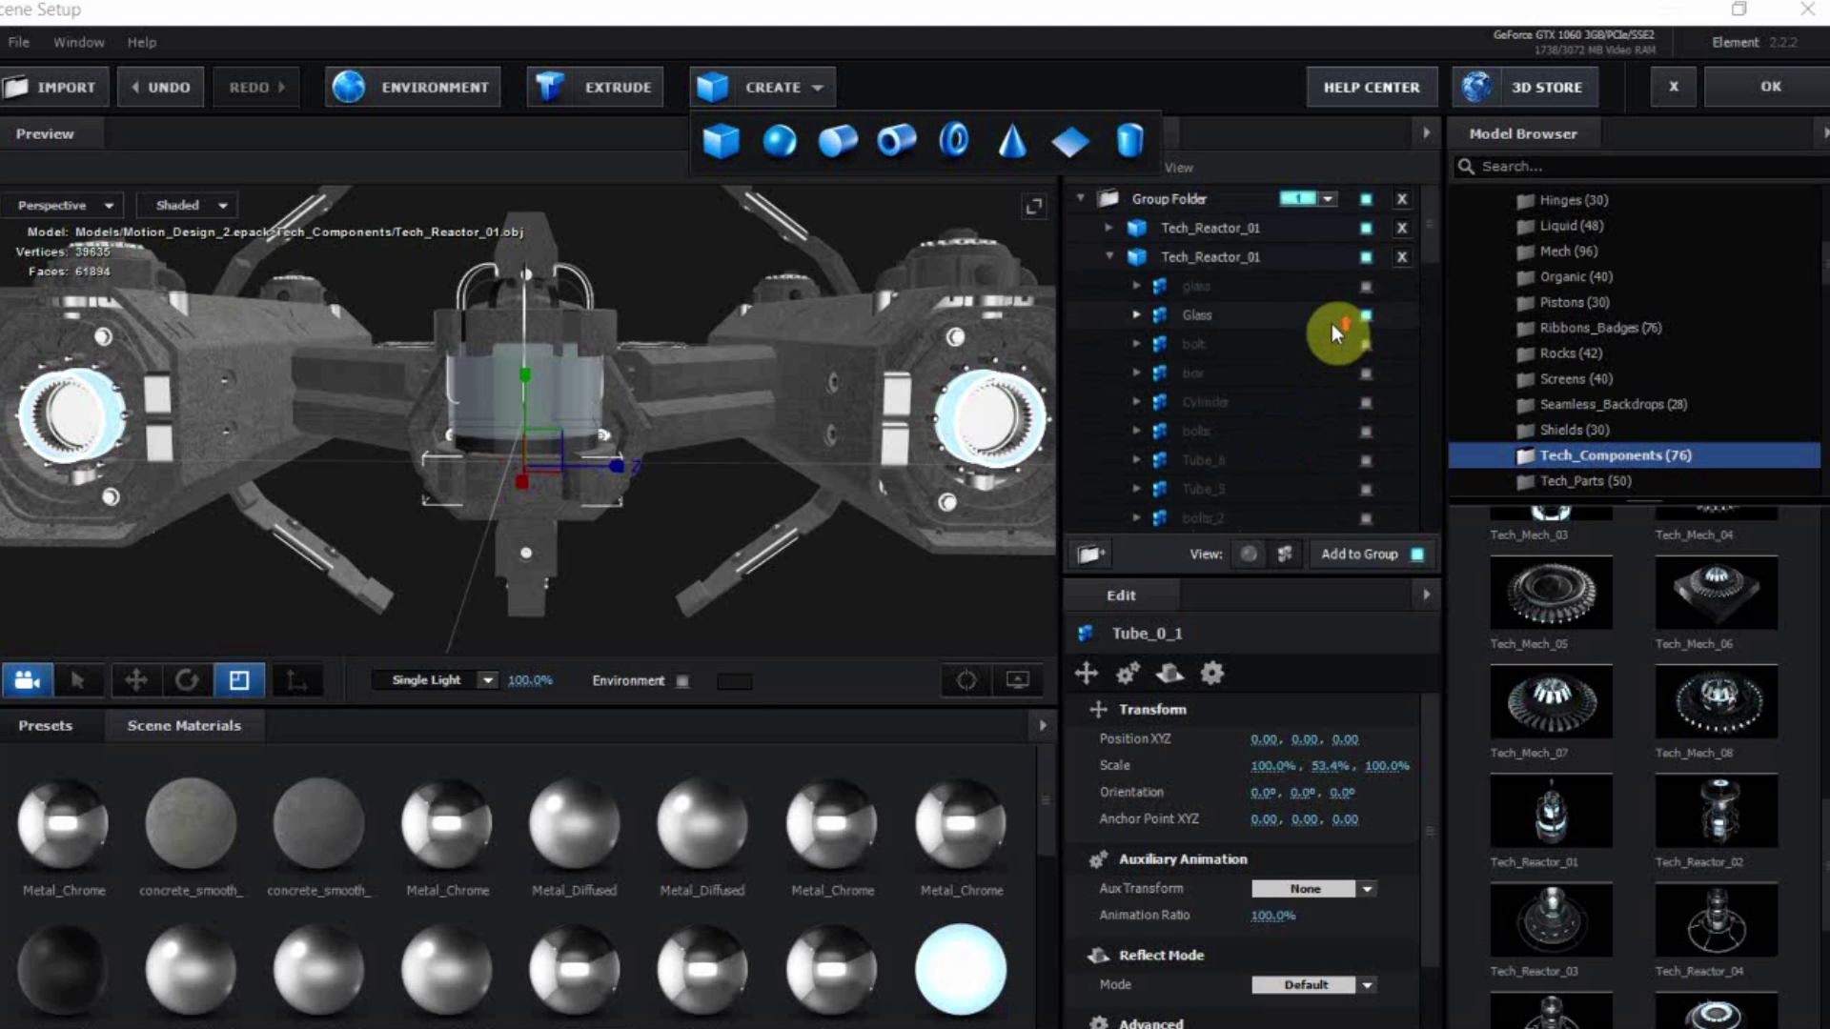
pyautogui.click(1183, 198)
pyautogui.click(760, 87)
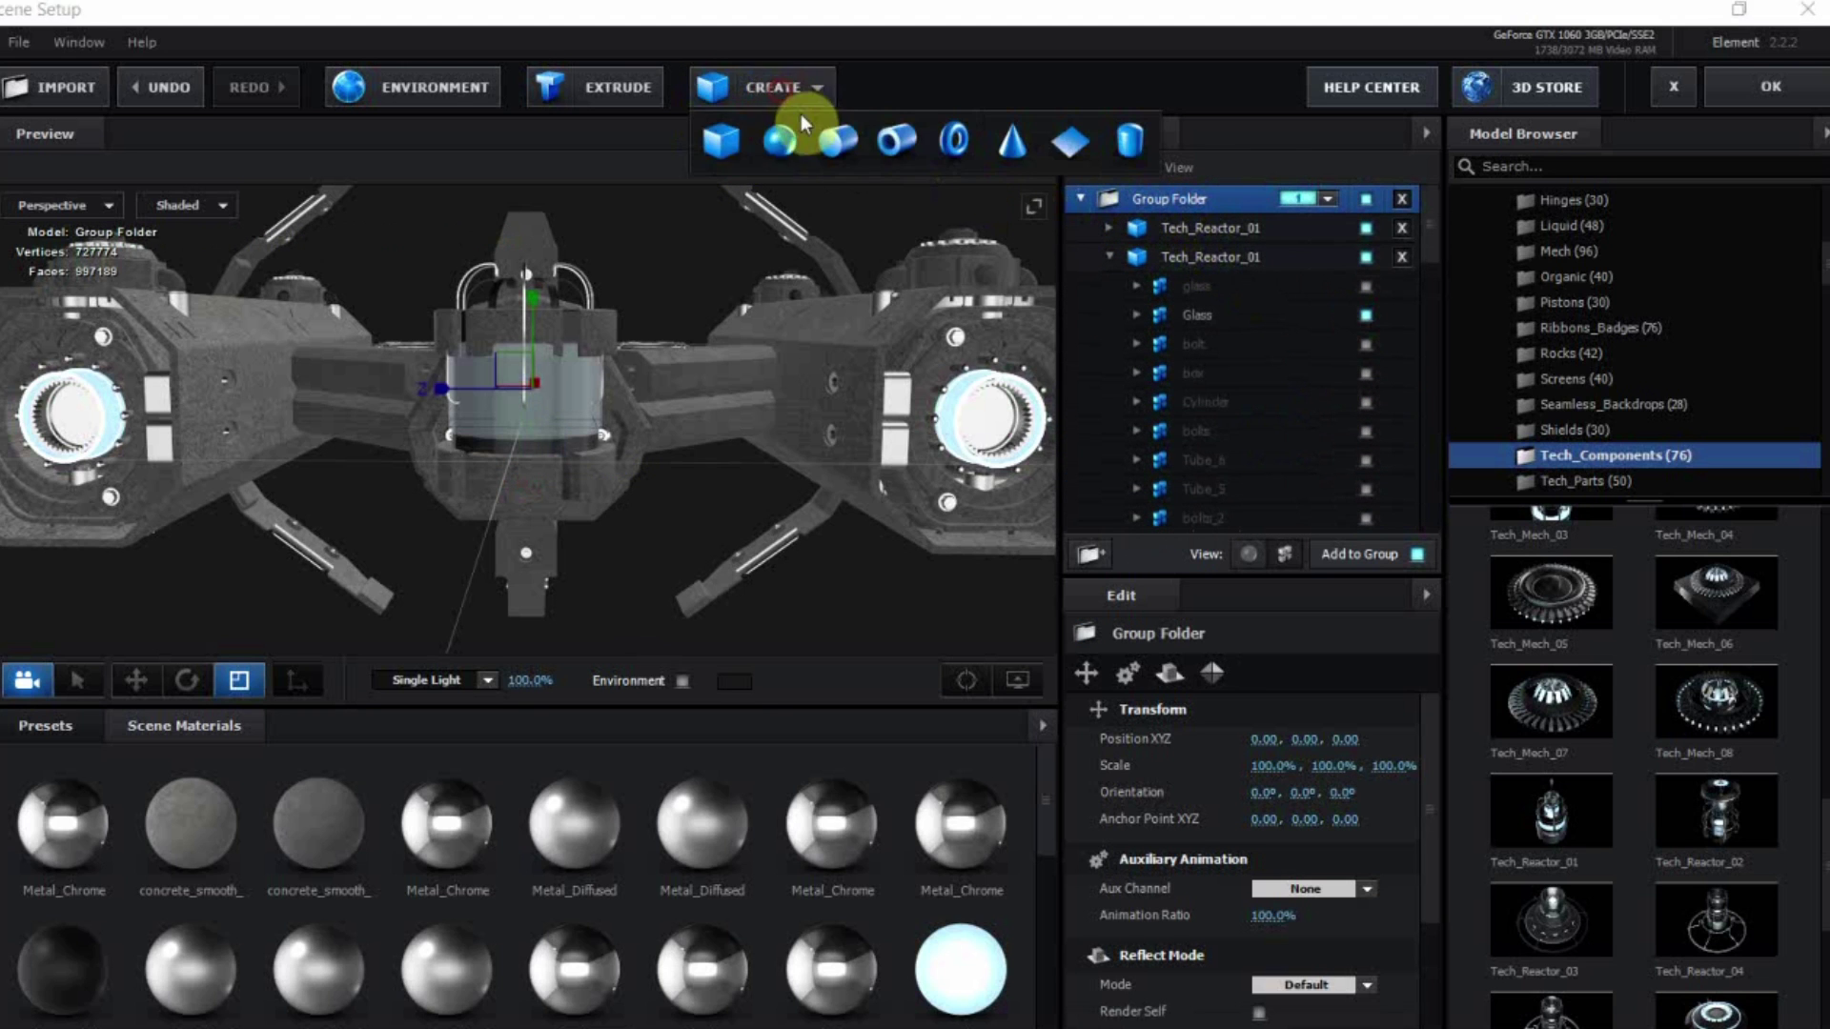
pyautogui.click(728, 143)
pyautogui.moveTo(713, 295); pyautogui.dragTo(638, 324)
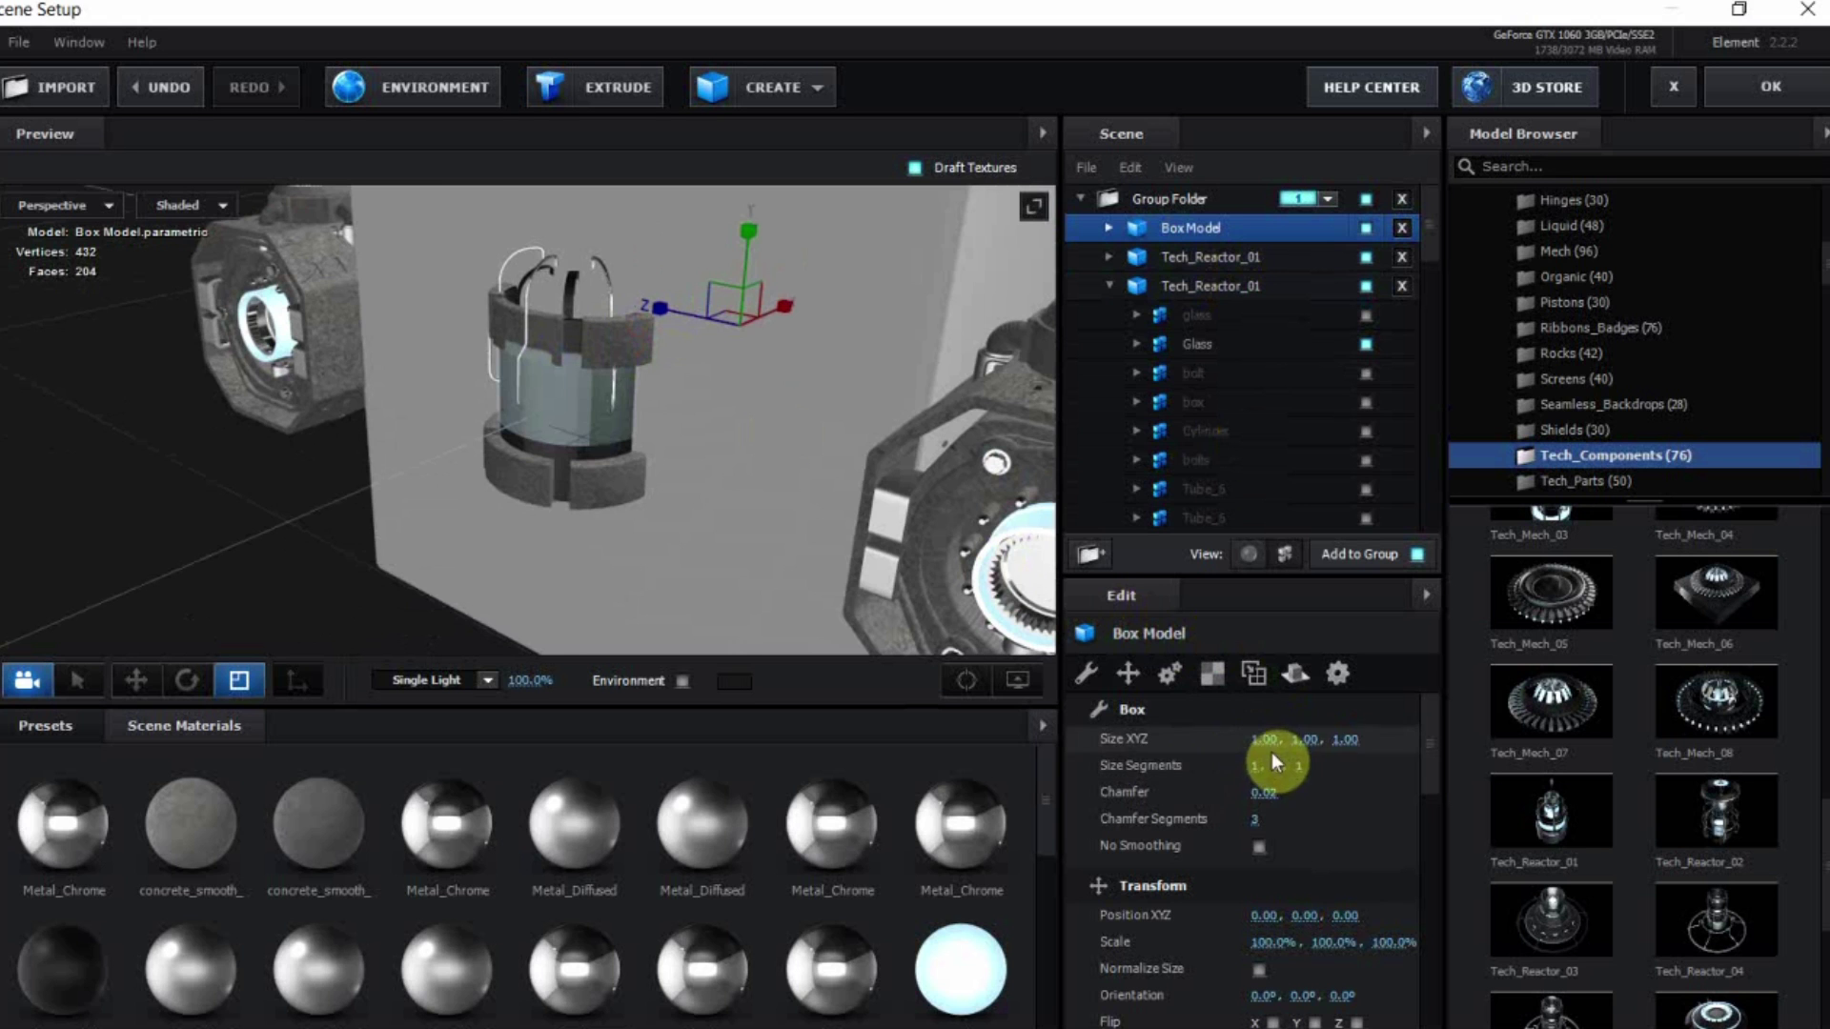
pyautogui.moveTo(1285, 941); pyautogui.dragTo(1033, 858)
# Move the box onto the reactor's upper part, to about X -0.44 and Y 0.11
pyautogui.moveTo(746, 491); pyautogui.dragTo(334, 614)
pyautogui.click(138, 680)
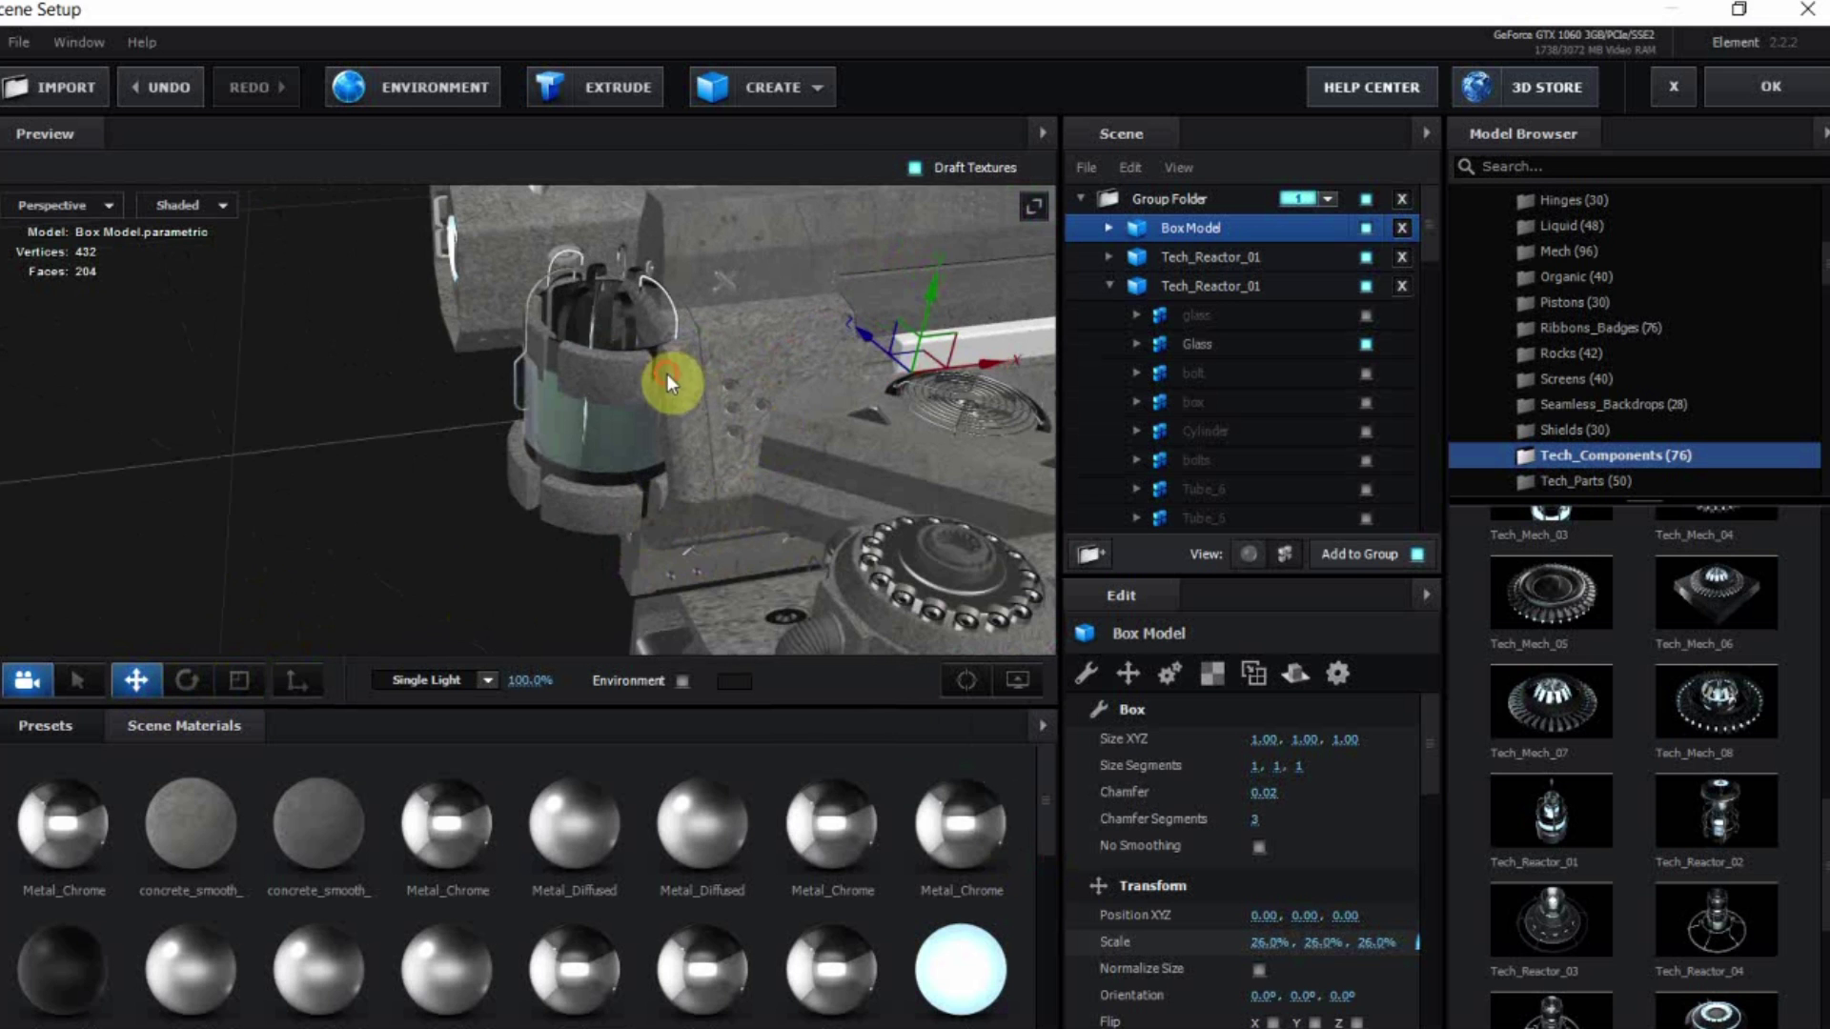
pyautogui.moveTo(667, 374); pyautogui.dragTo(616, 335)
pyautogui.moveTo(959, 266); pyautogui.dragTo(757, 351)
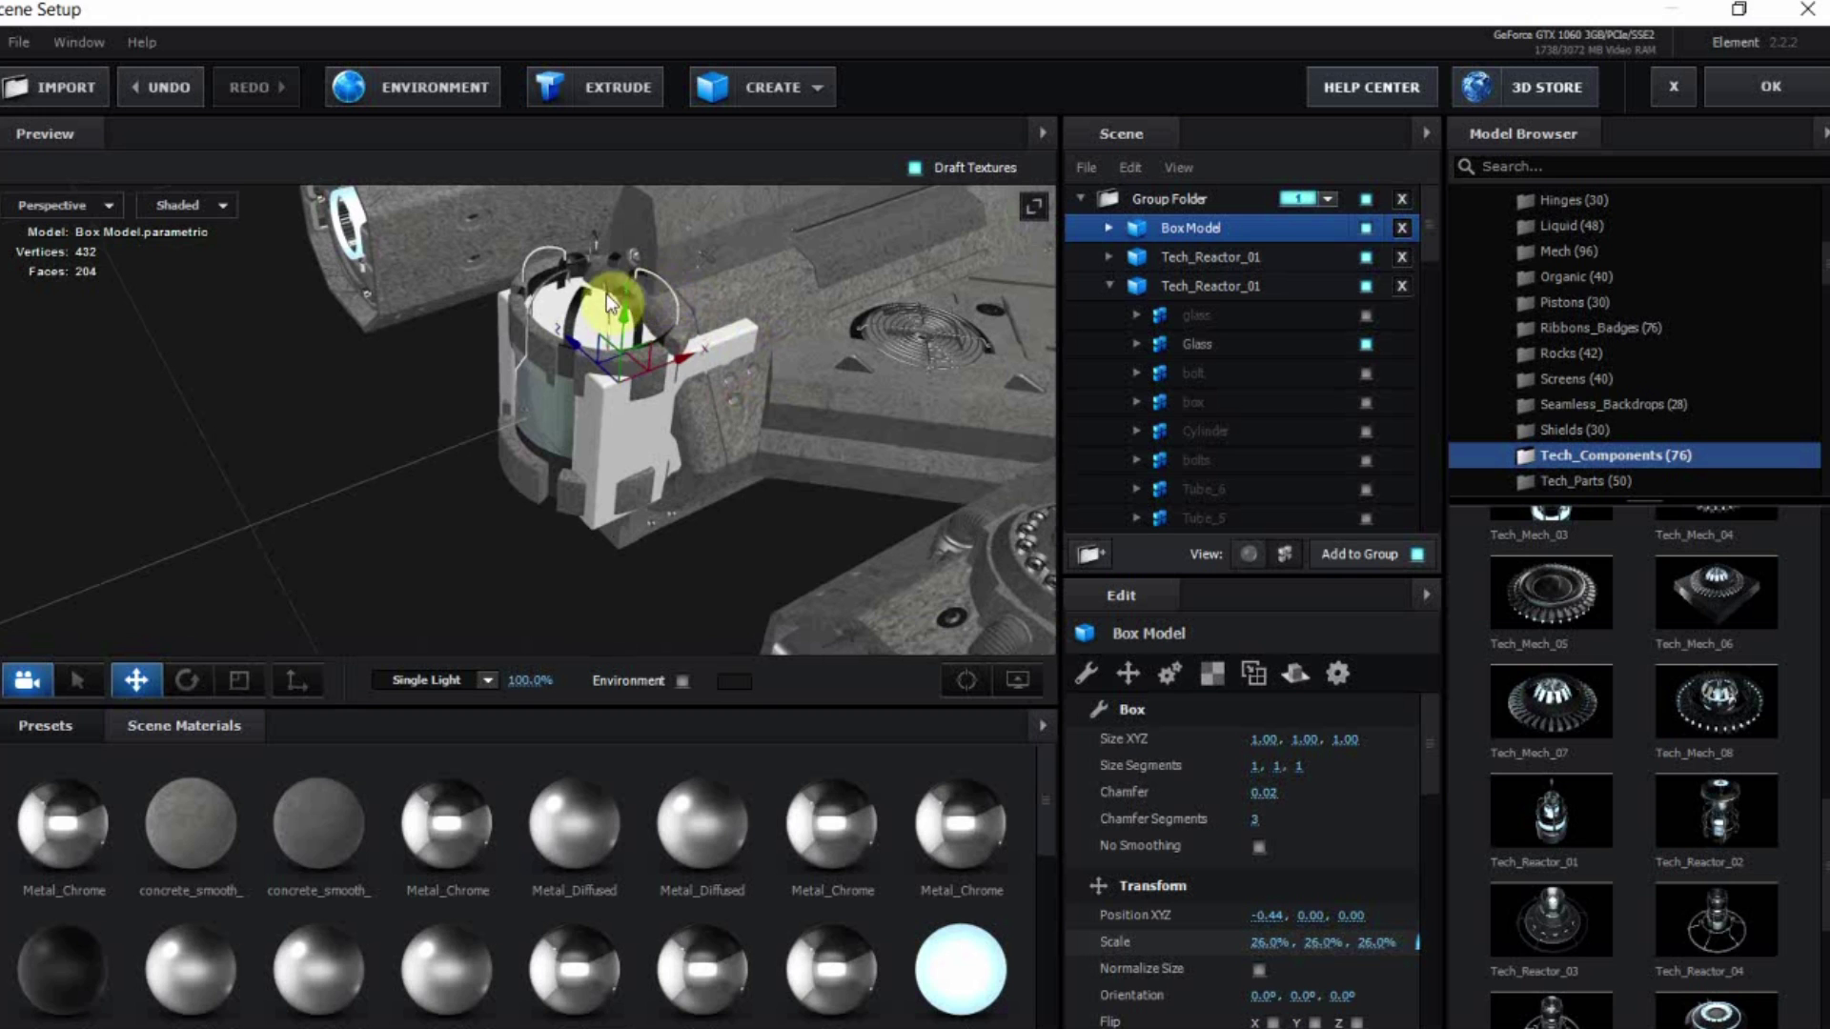
pyautogui.moveTo(640, 318); pyautogui.dragTo(615, 256)
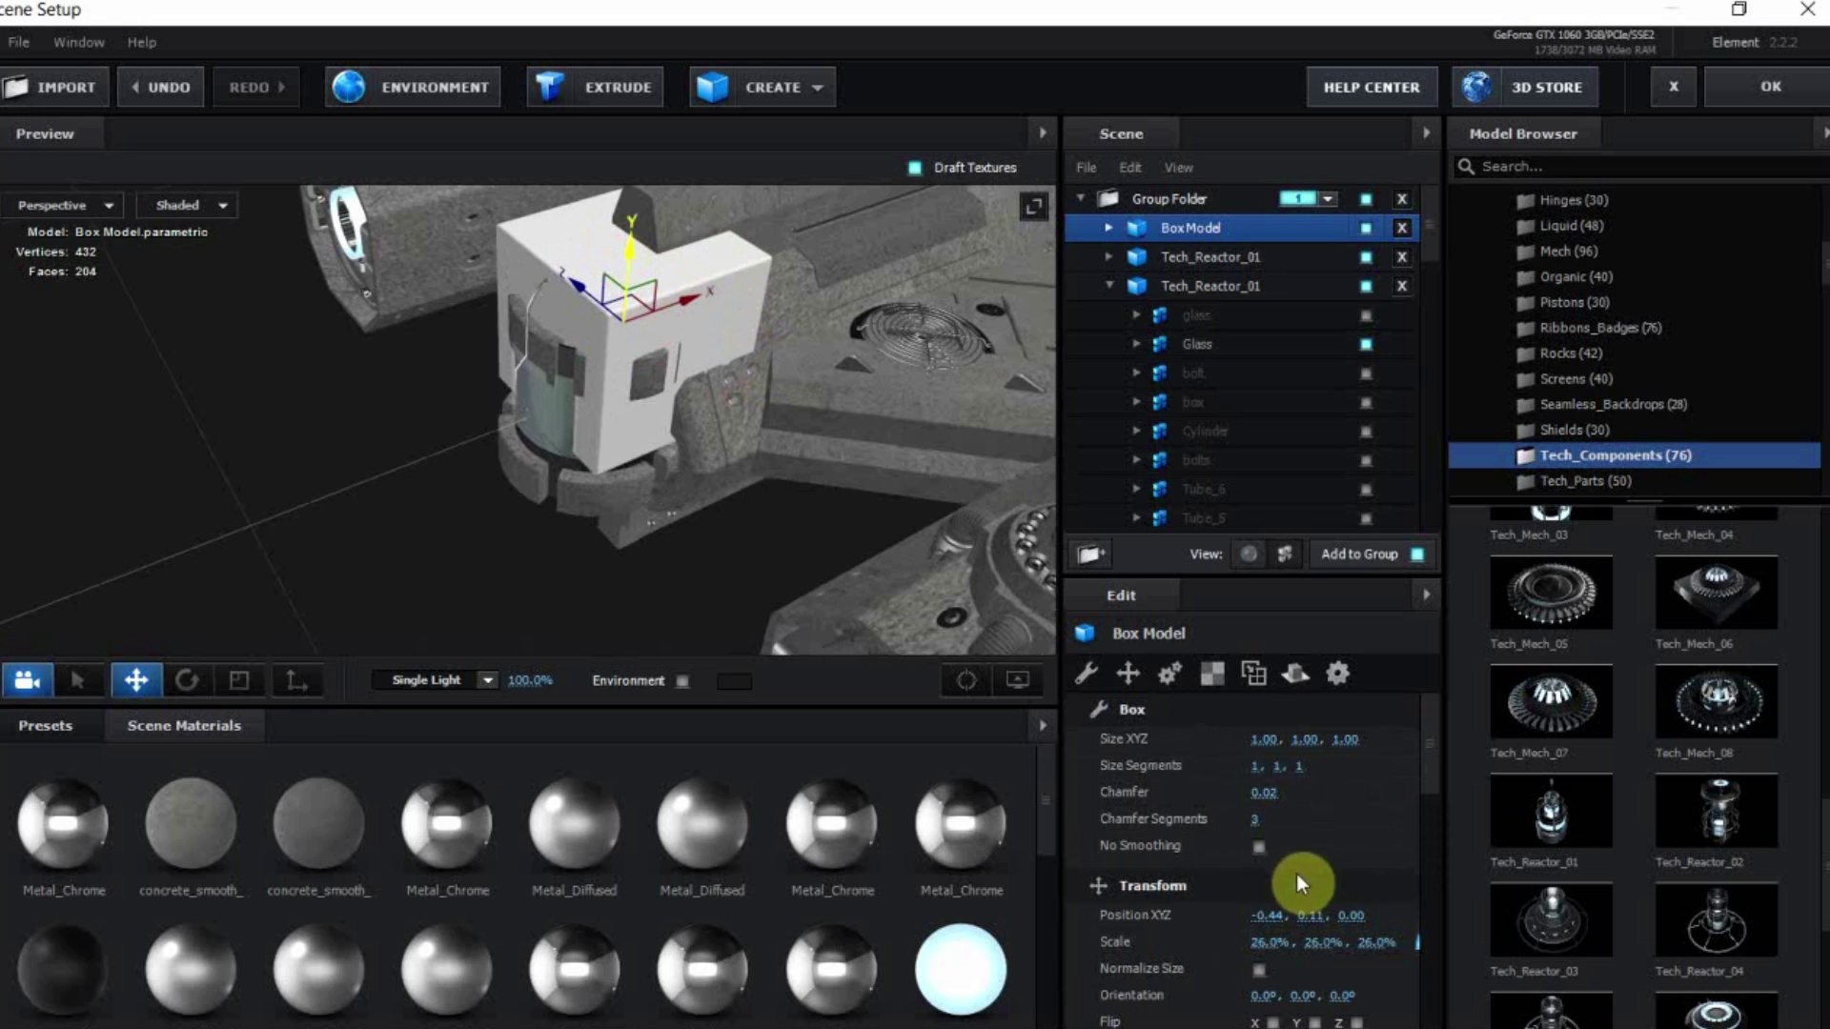
# Scale the box uniformly to 18% and set its chamfer to 0.16
pyautogui.moveTo(1267, 942); pyautogui.dragTo(1239, 942)
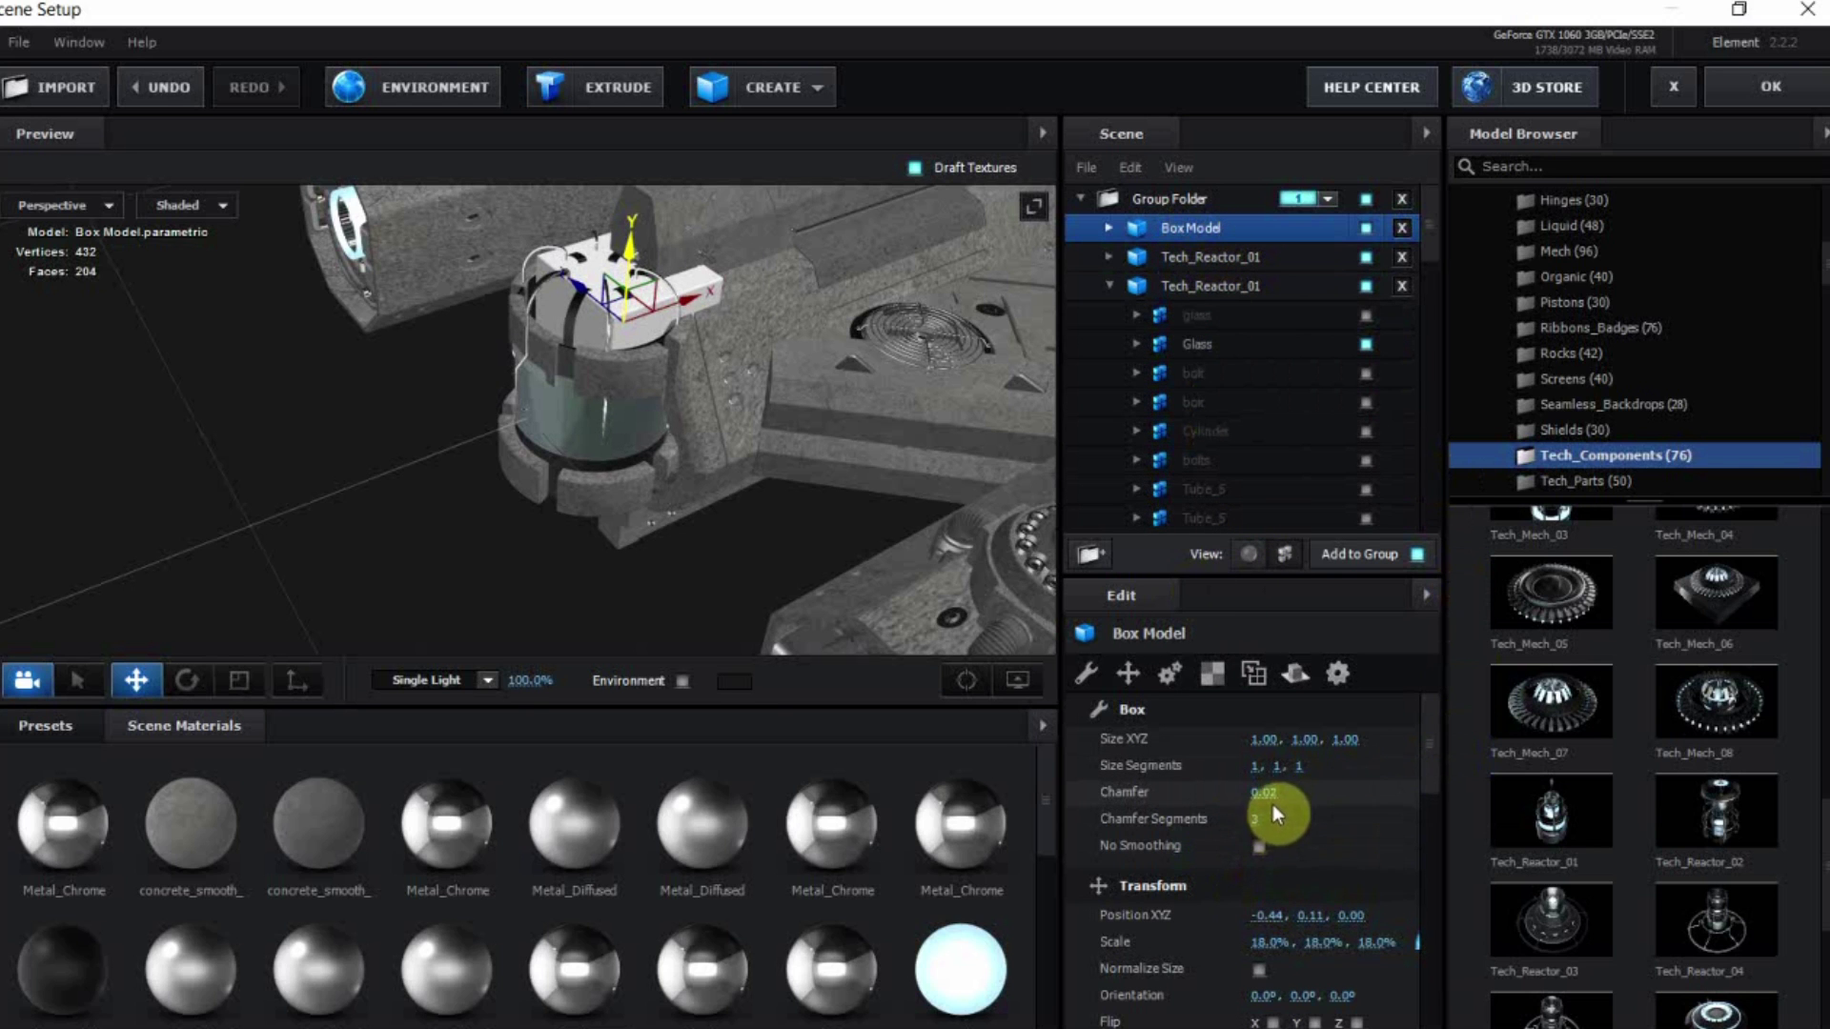
pyautogui.moveTo(1270, 797); pyautogui.dragTo(1336, 795)
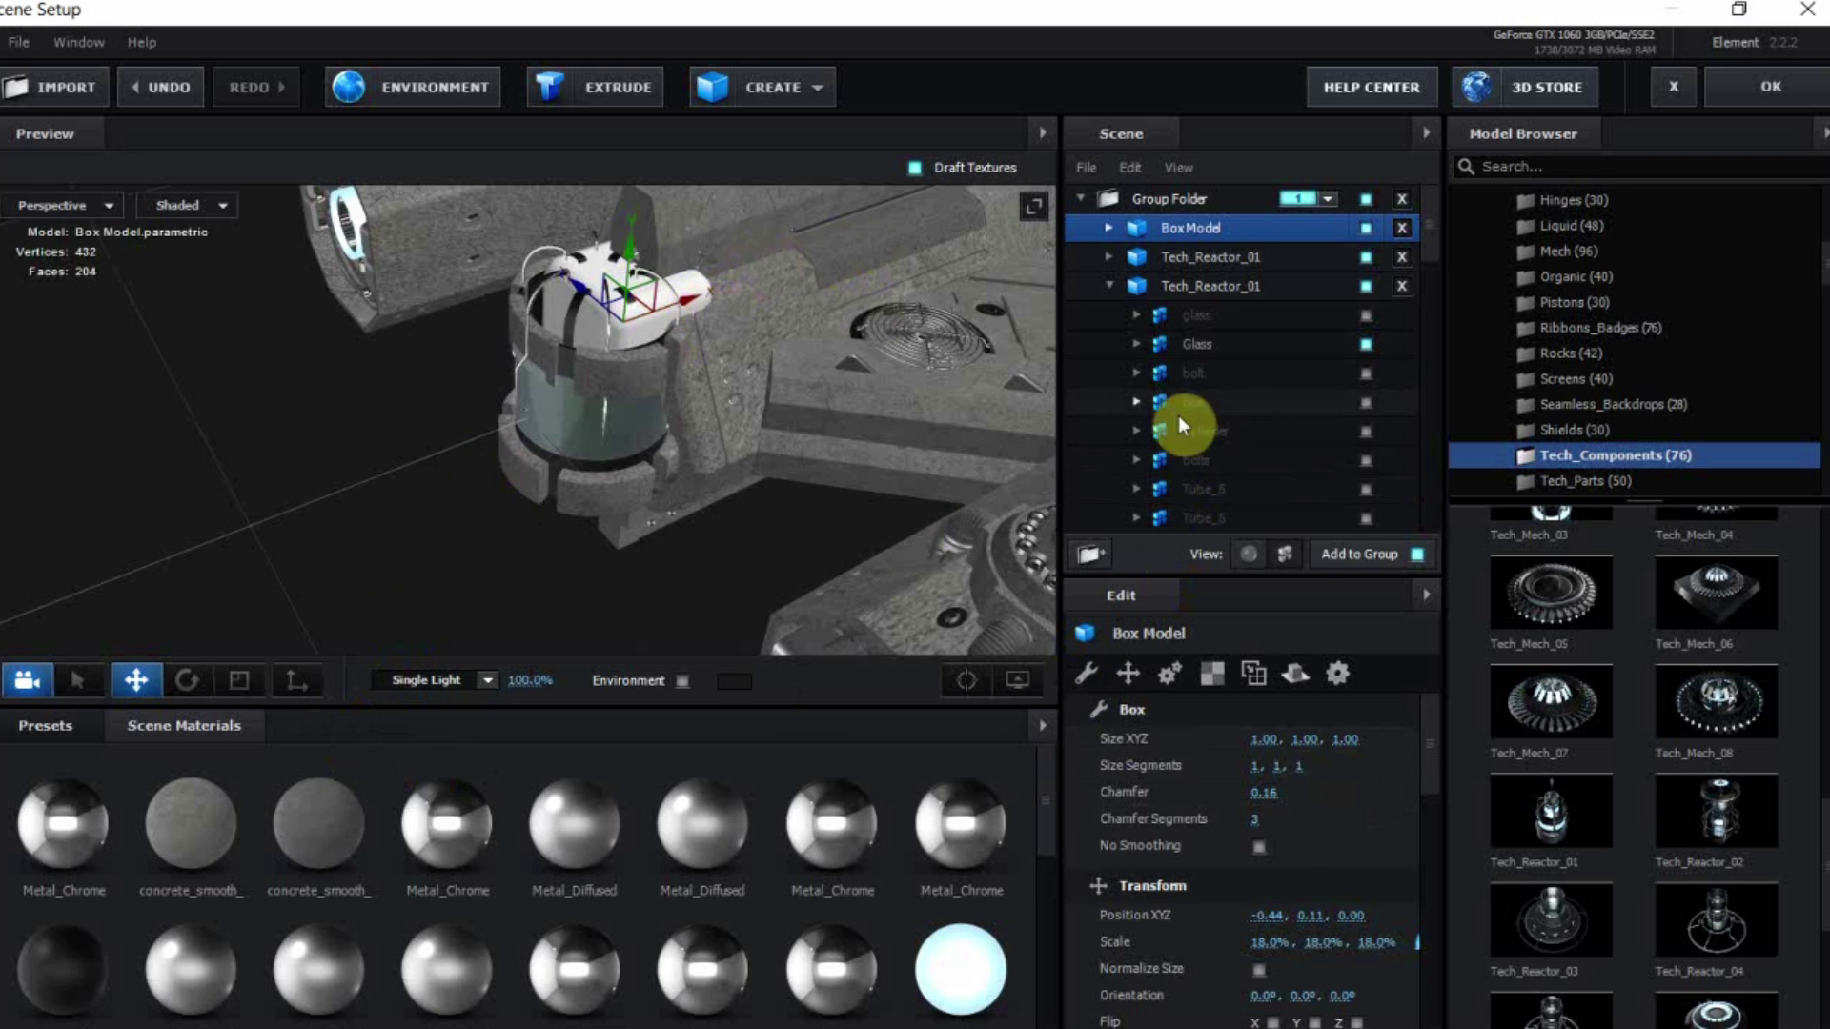
# Shift the box to an X position of about -0.49 over the reactor and flatten its Y scale to 10%
pyautogui.moveTo(685, 303); pyautogui.dragTo(374, 736)
pyautogui.click(239, 679)
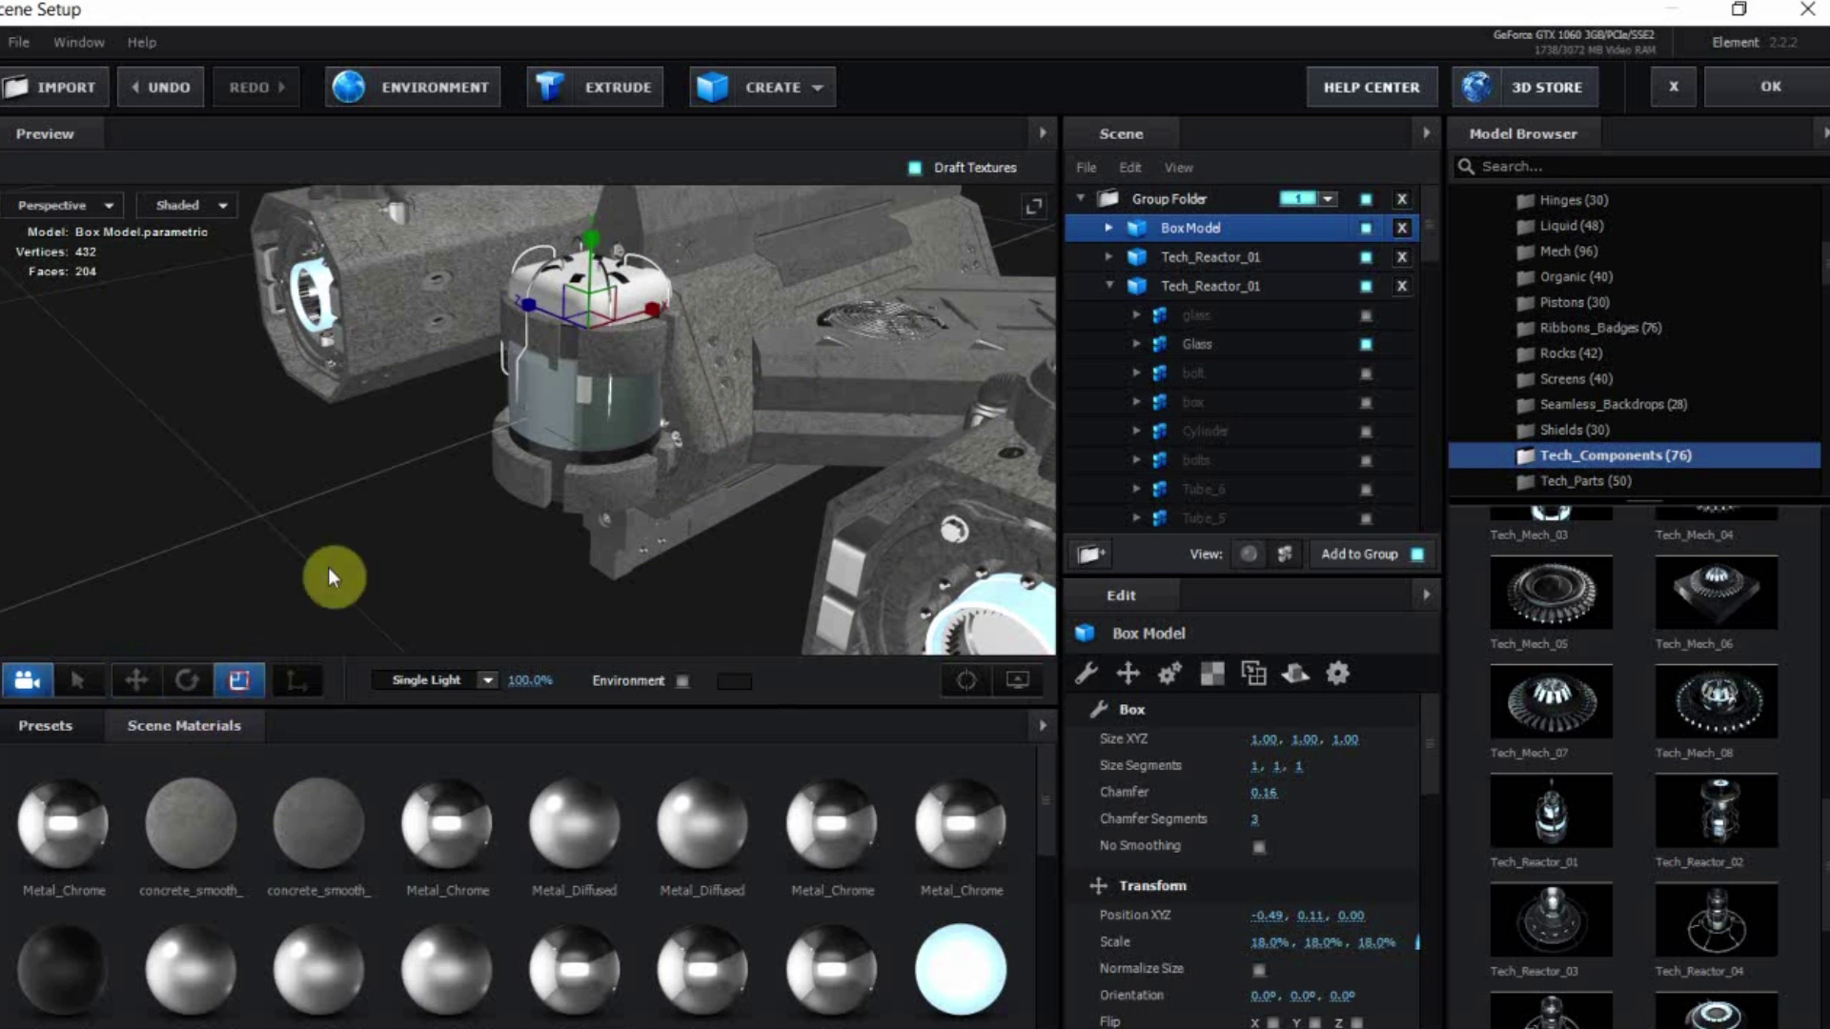
pyautogui.moveTo(328, 570); pyautogui.dragTo(483, 504)
pyautogui.moveTo(570, 263); pyautogui.dragTo(563, 519)
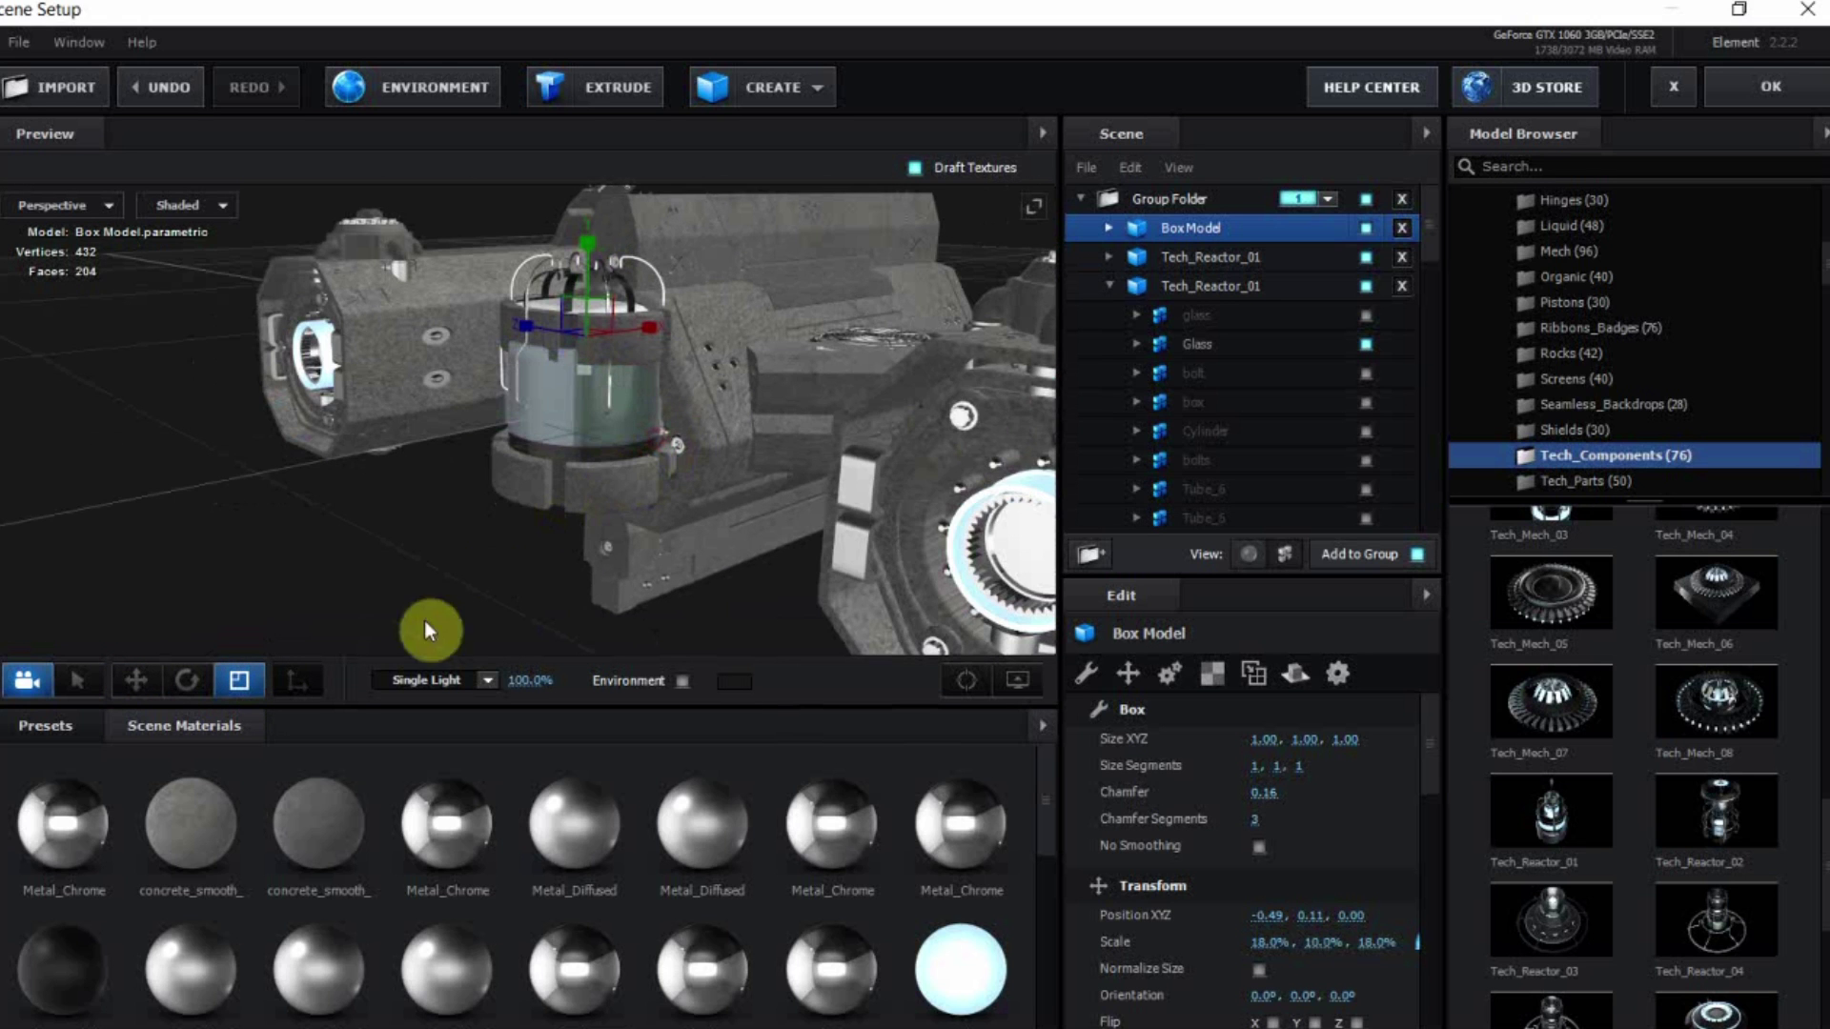
# Raise the box to about Y 0.14 as the reactor's top cap, and place a duplicate at about Y -0.11 beneath the reactor
pyautogui.click(138, 683)
pyautogui.moveTo(582, 254); pyautogui.dragTo(593, 231)
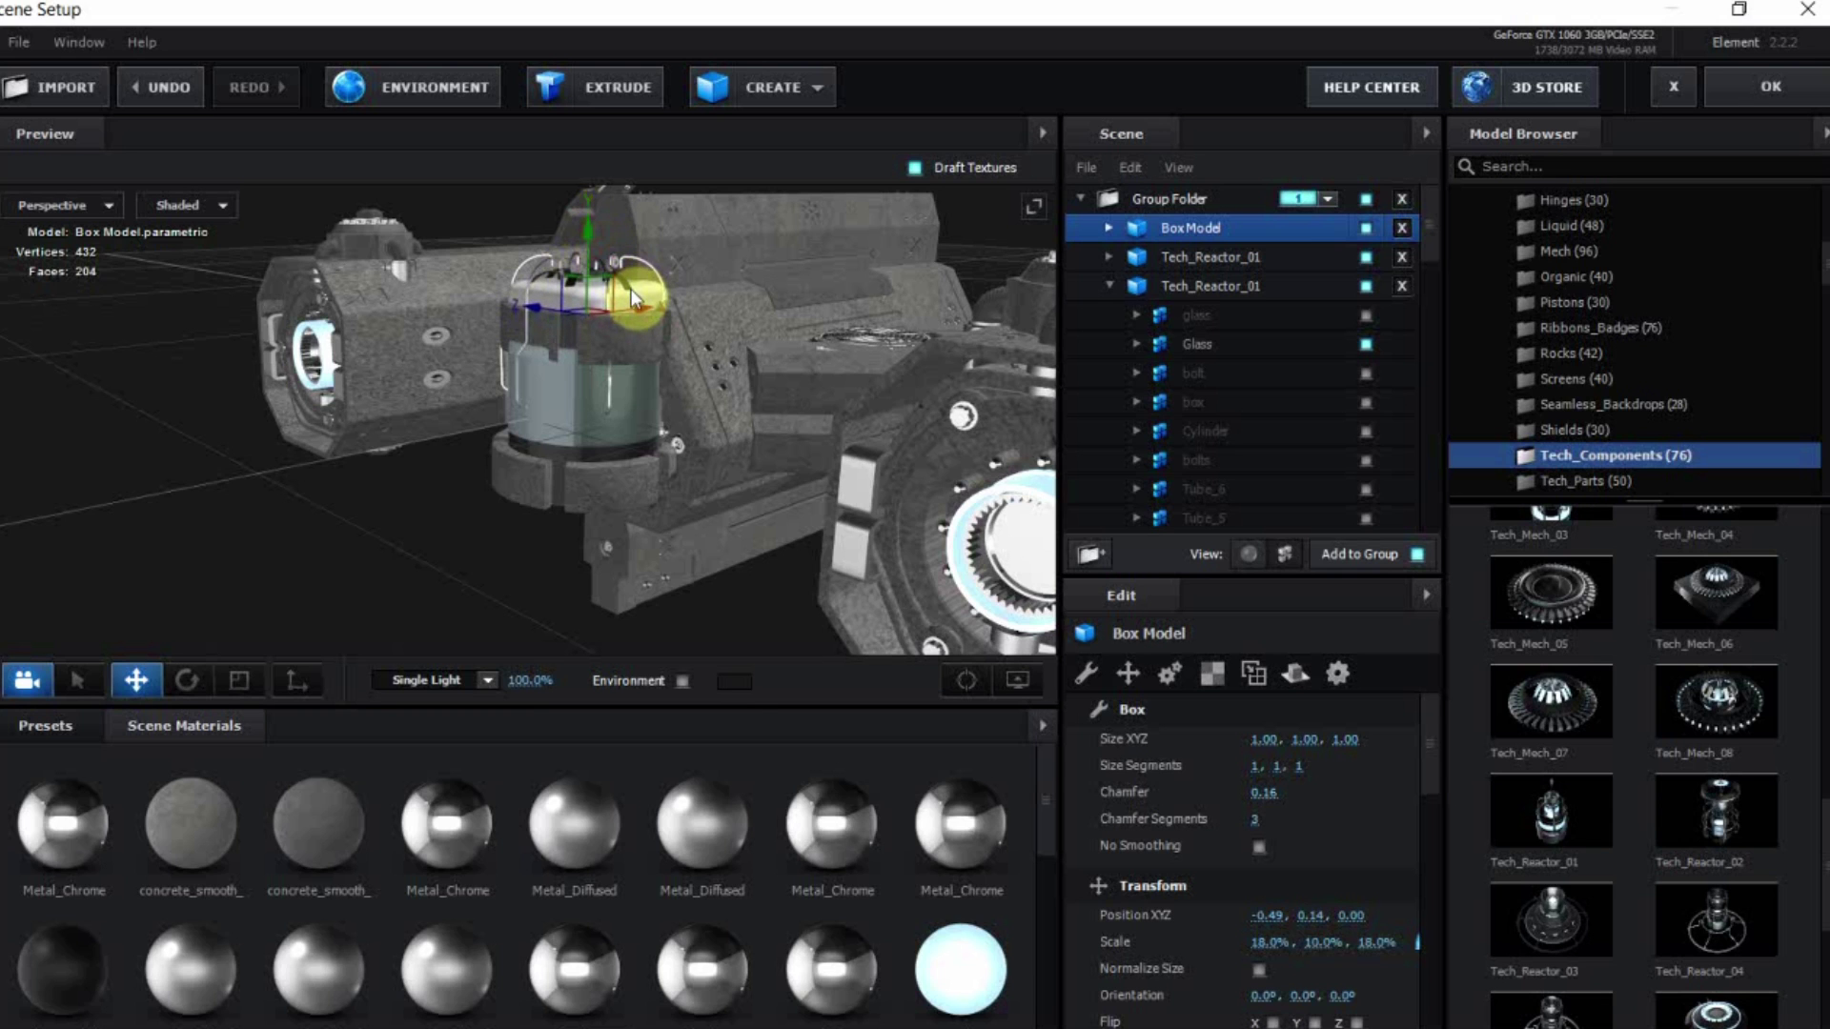
pyautogui.hotkey('ctrl', 'd')
pyautogui.moveTo(593, 220); pyautogui.dragTo(568, 401)
# Apply the concrete_smooth material to the upper and lower boxes of the reactor
pyautogui.moveTo(694, 589); pyautogui.dragTo(744, 638)
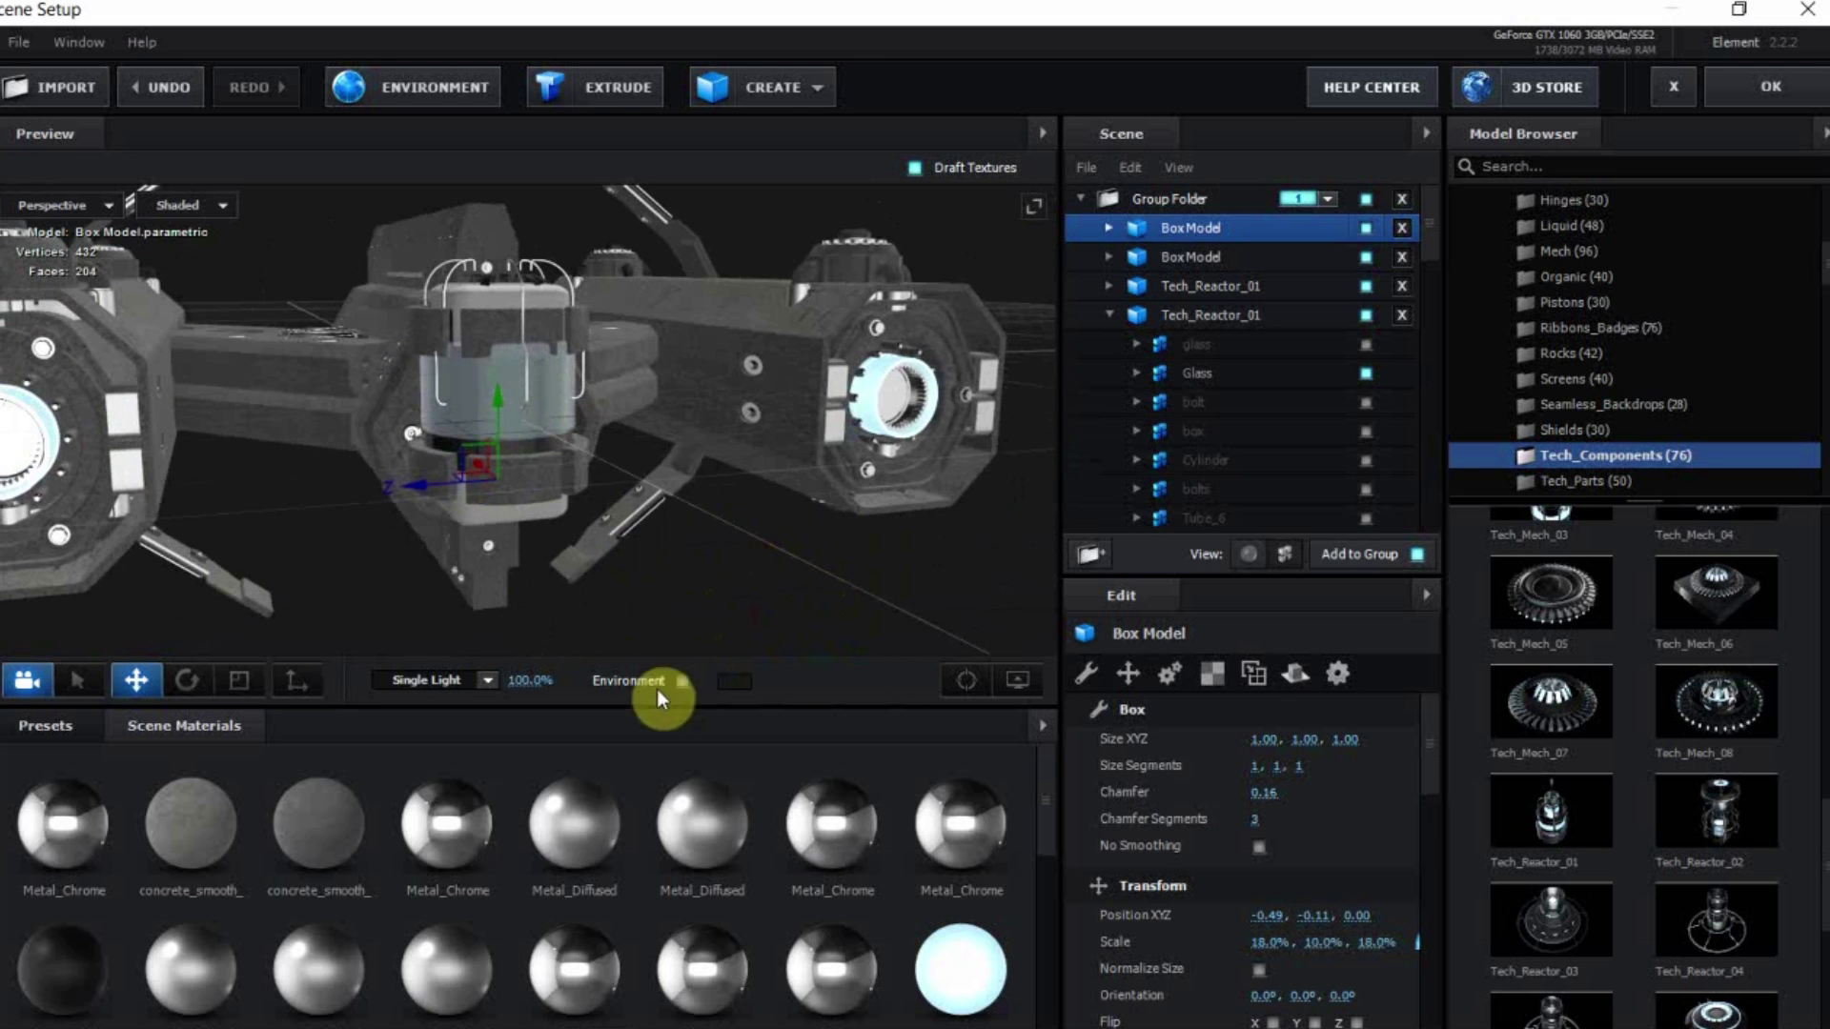
pyautogui.moveTo(186, 819); pyautogui.dragTo(502, 299)
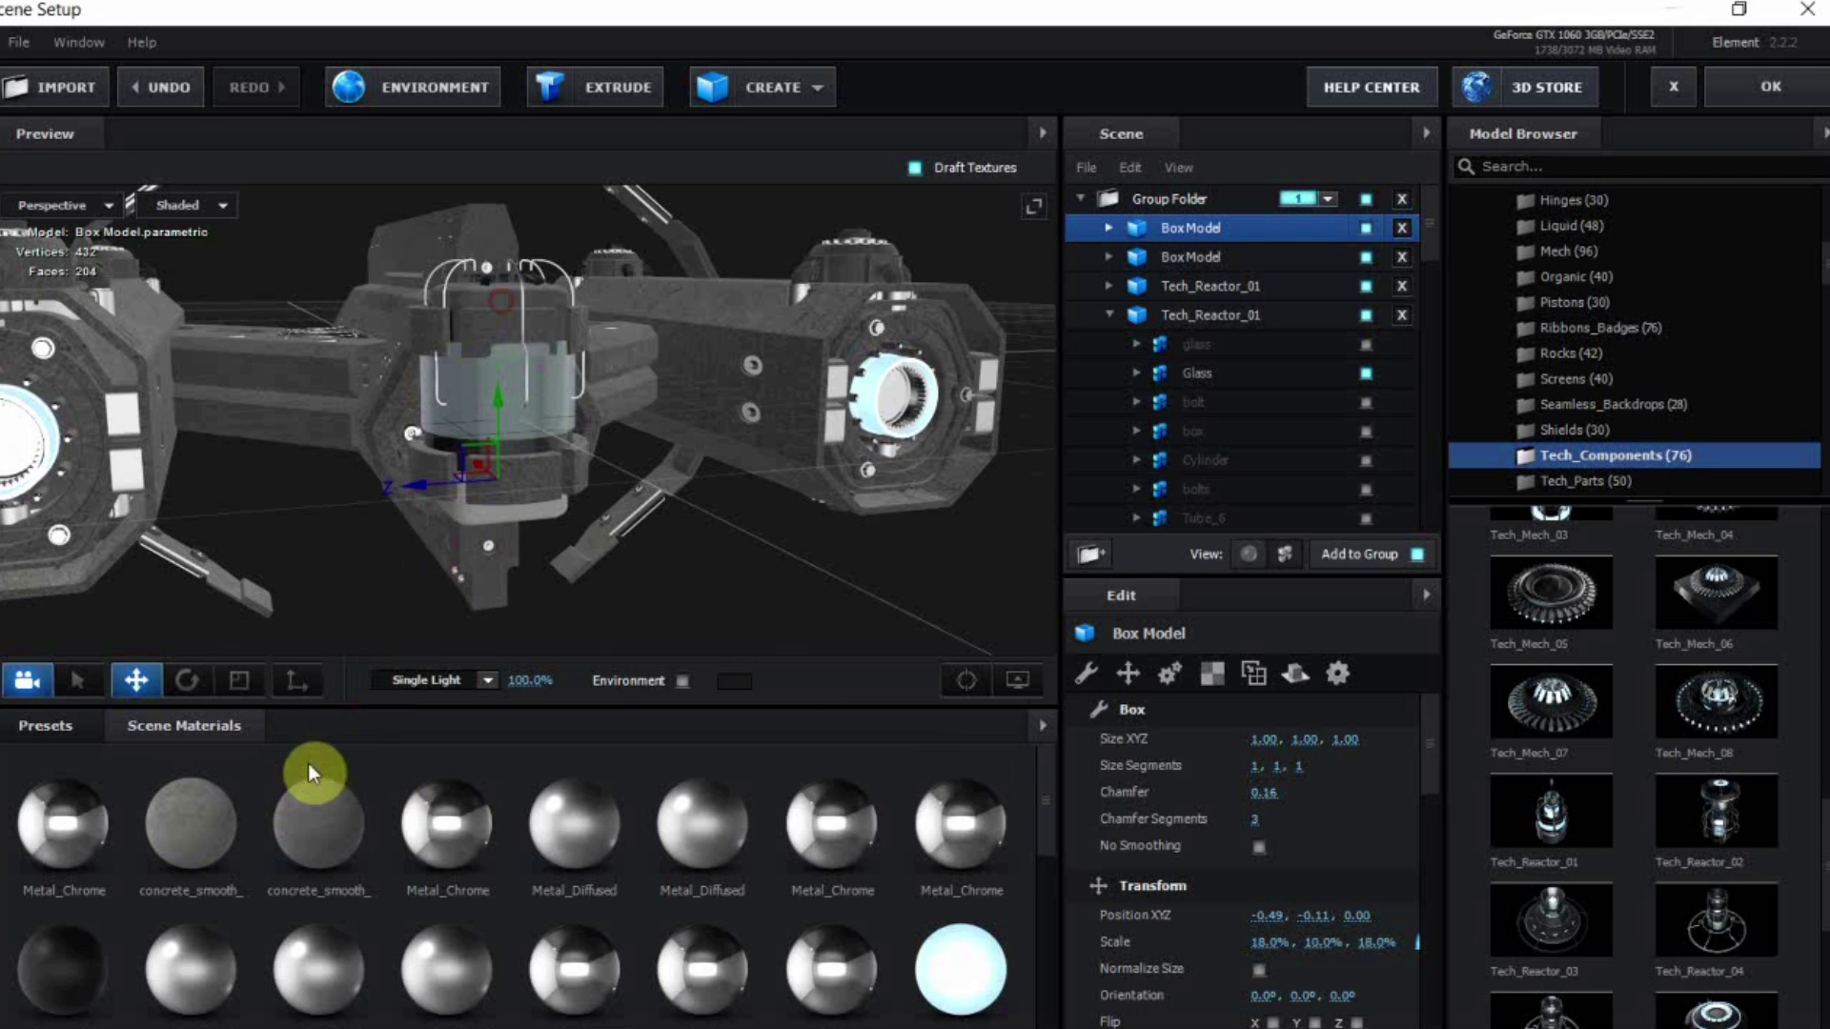
pyautogui.moveTo(178, 850); pyautogui.dragTo(476, 522)
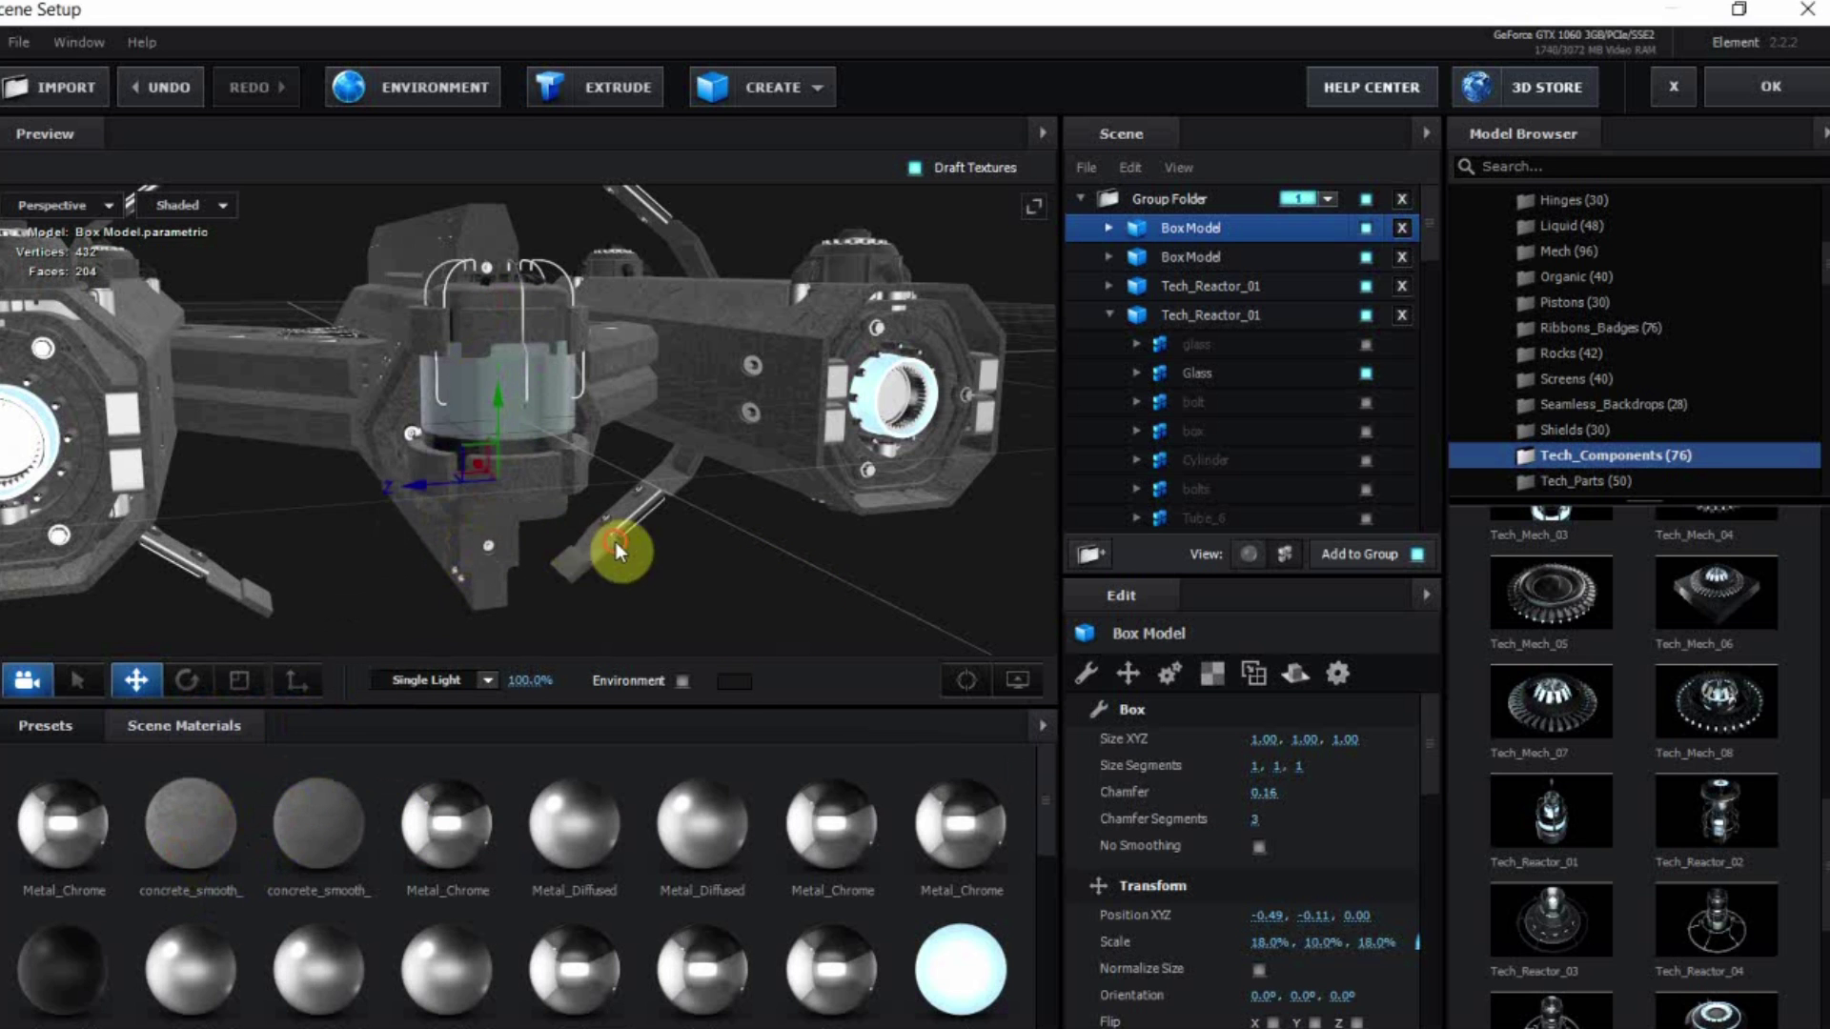
# List the scene objects by their materials and select the concrete_smooth_crack material of the lower reactor box
pyautogui.moveTo(616, 544); pyautogui.dragTo(498, 548)
pyautogui.click(1110, 229)
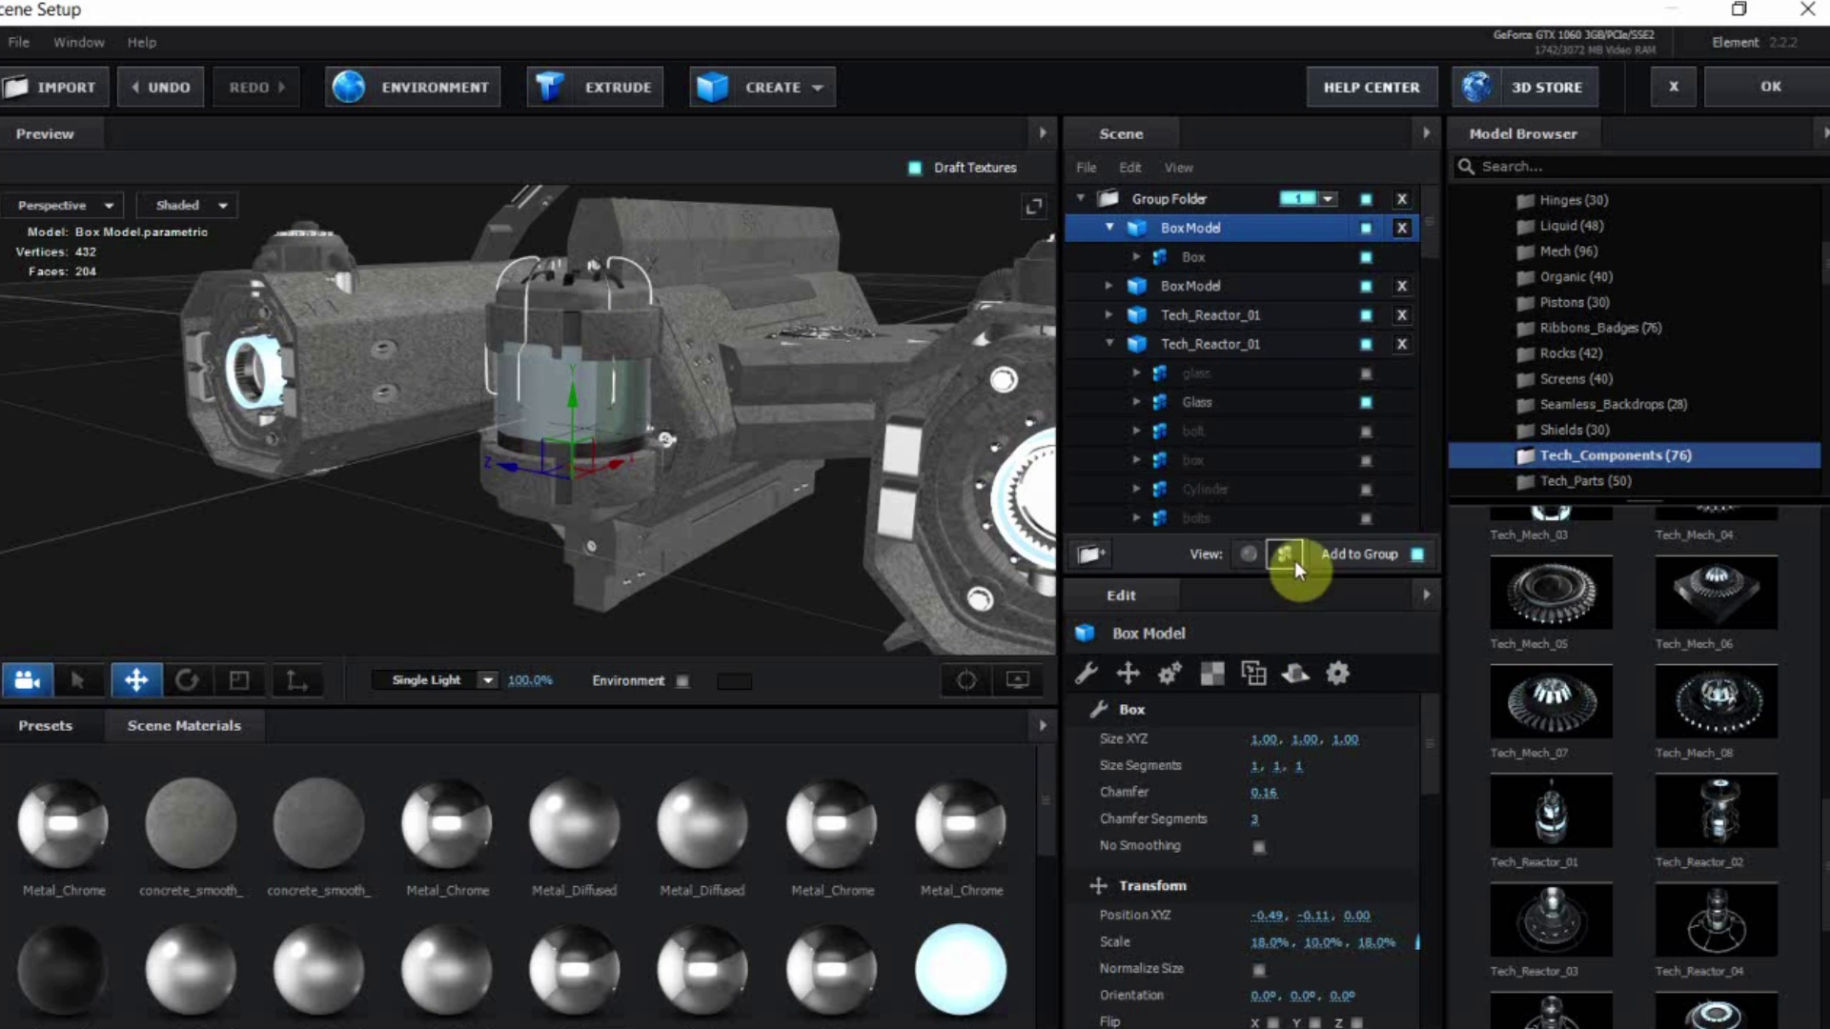
pyautogui.click(1248, 554)
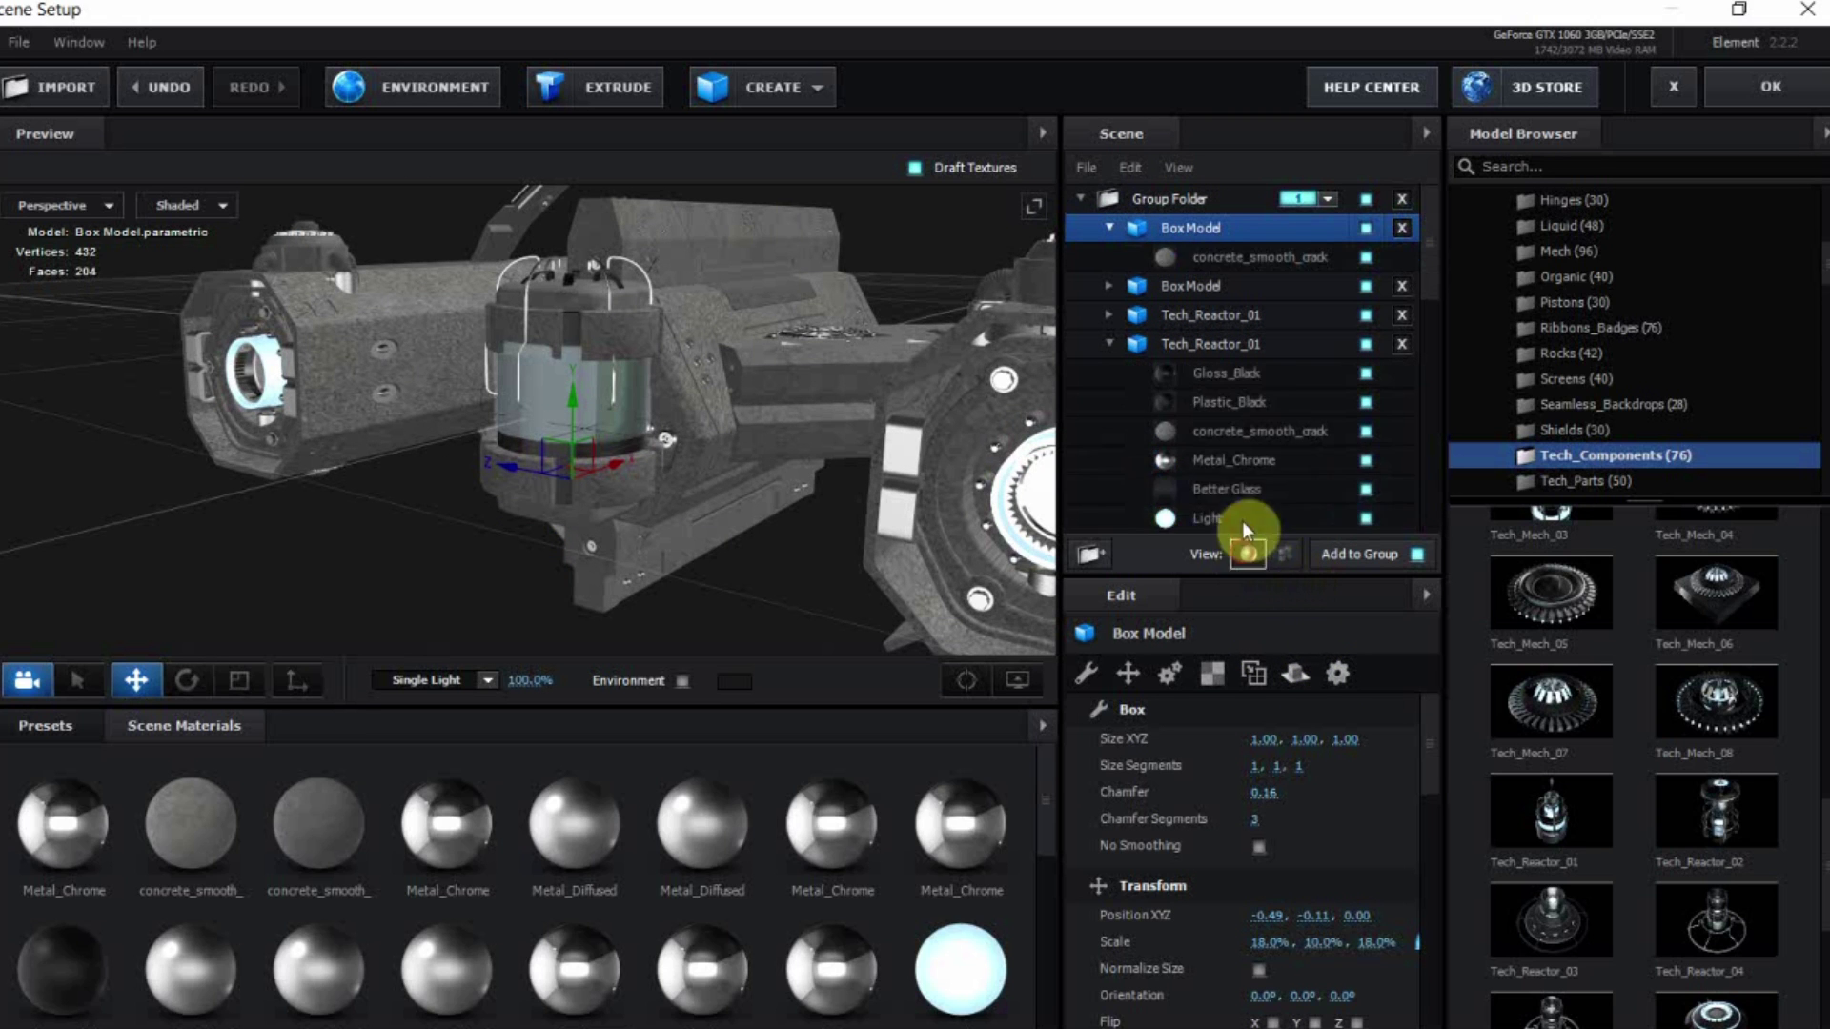
pyautogui.click(1191, 257)
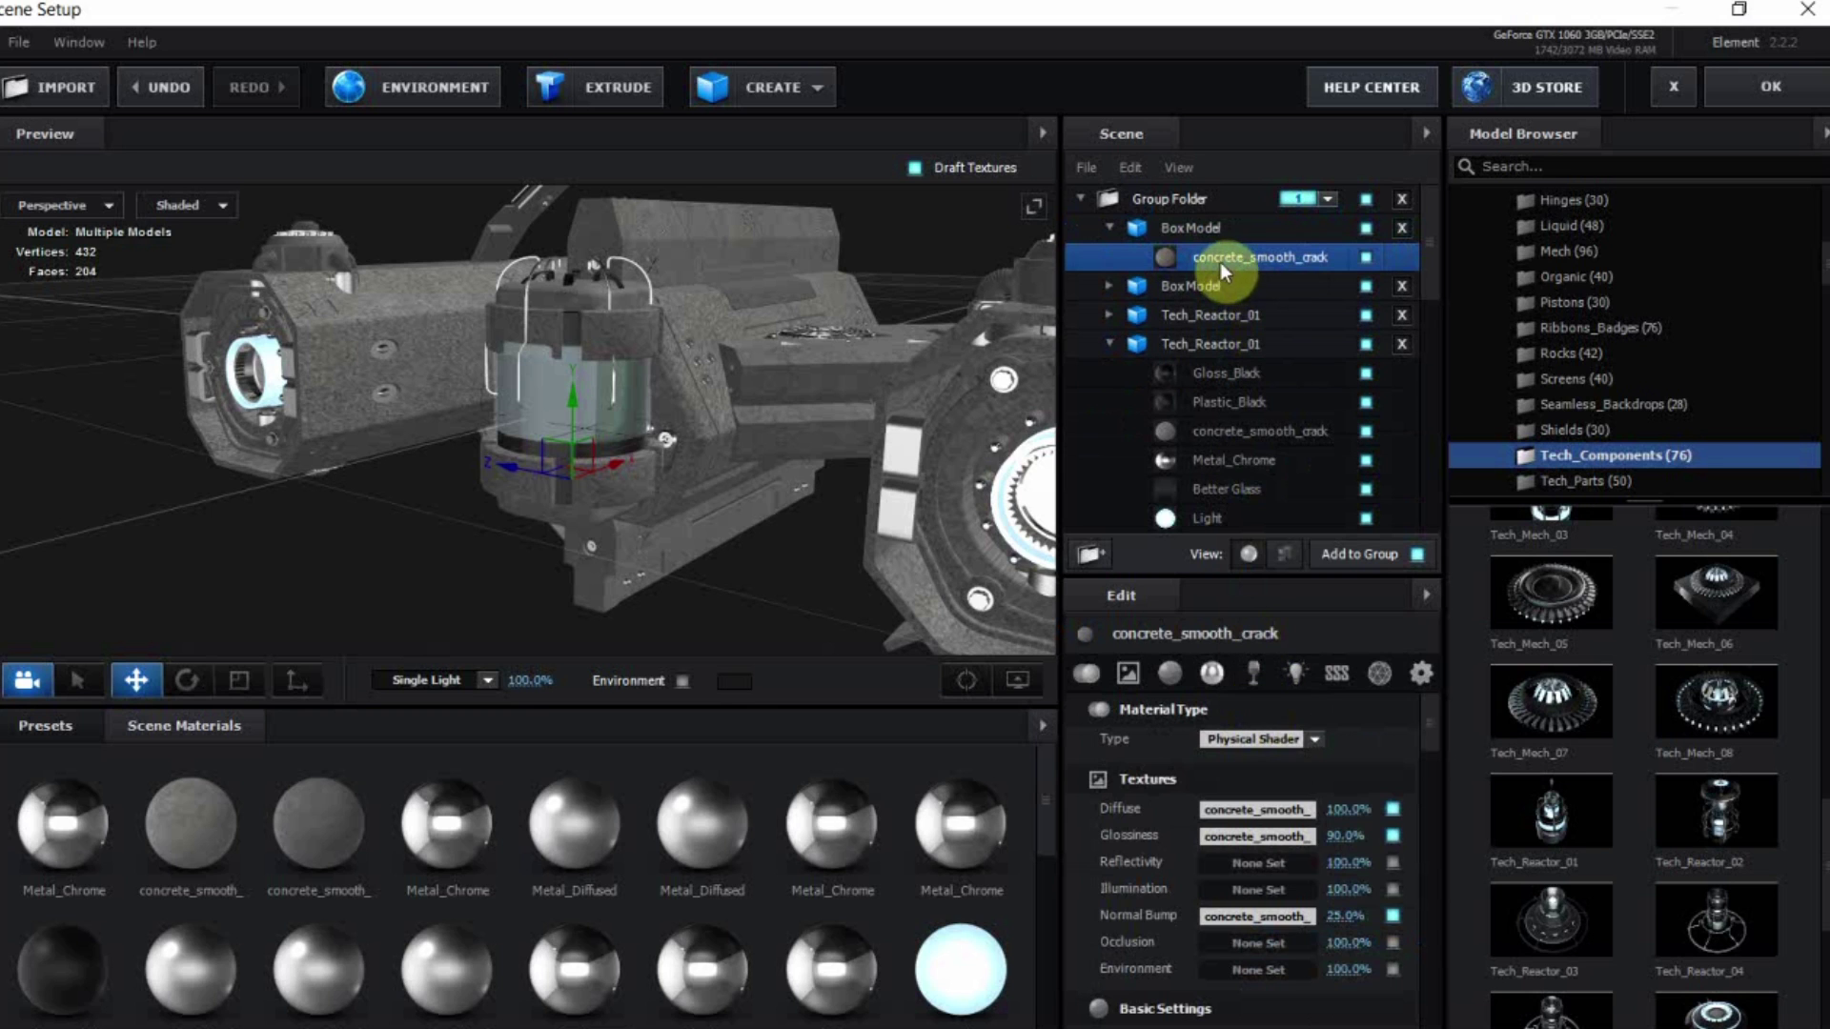
# Tint the concrete_smooth_crack material by setting its diffuse color to a muted light orange
pyautogui.click(1169, 674)
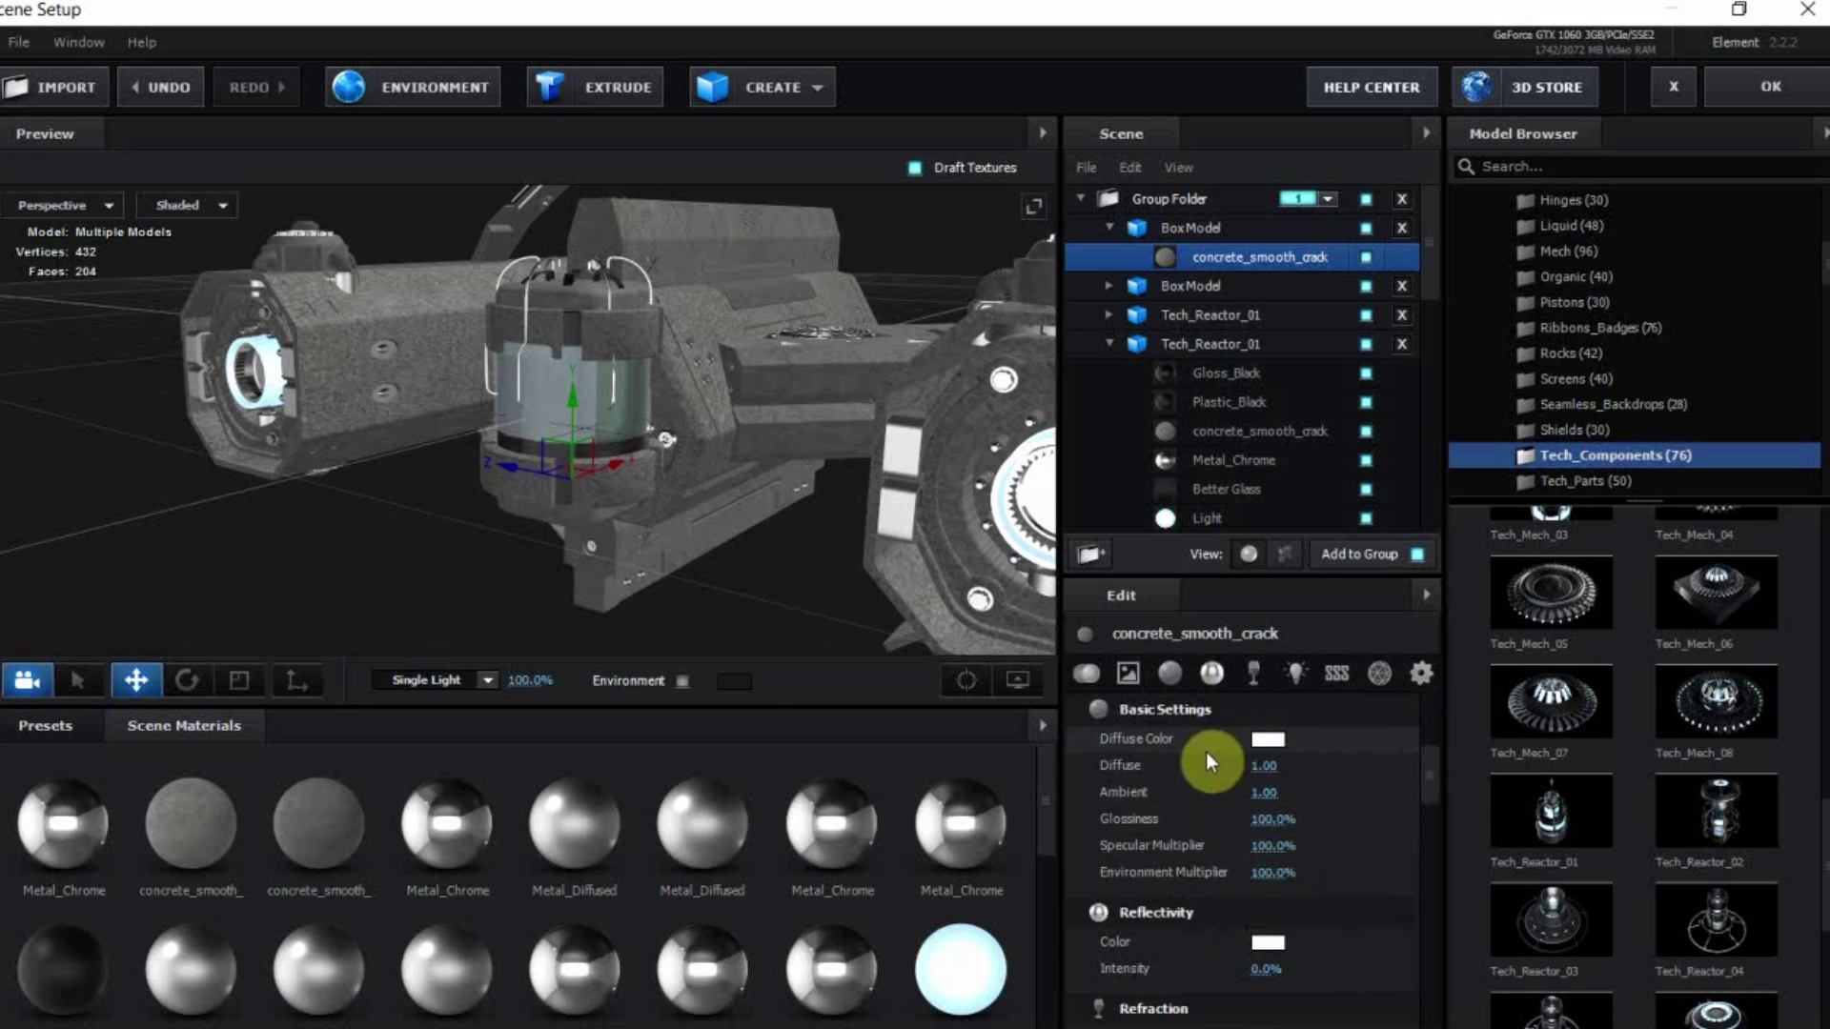
pyautogui.click(1272, 749)
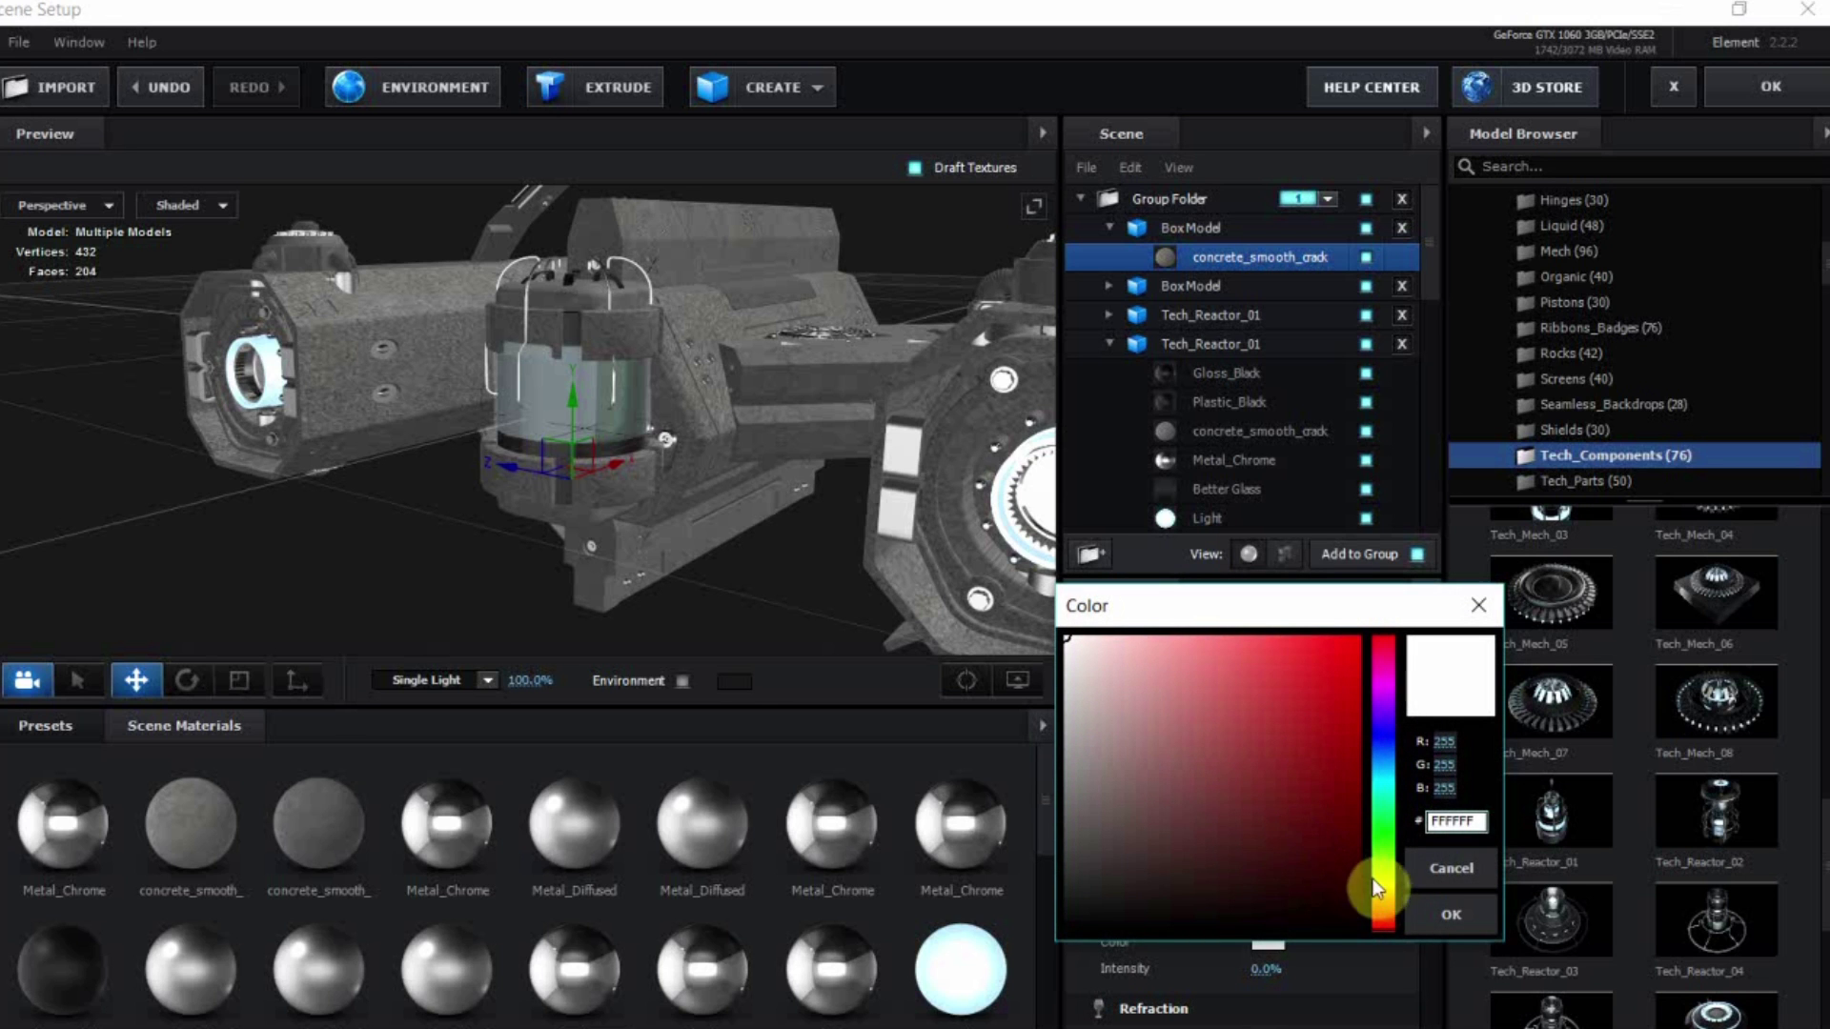
pyautogui.moveTo(1382, 905); pyautogui.dragTo(1385, 922)
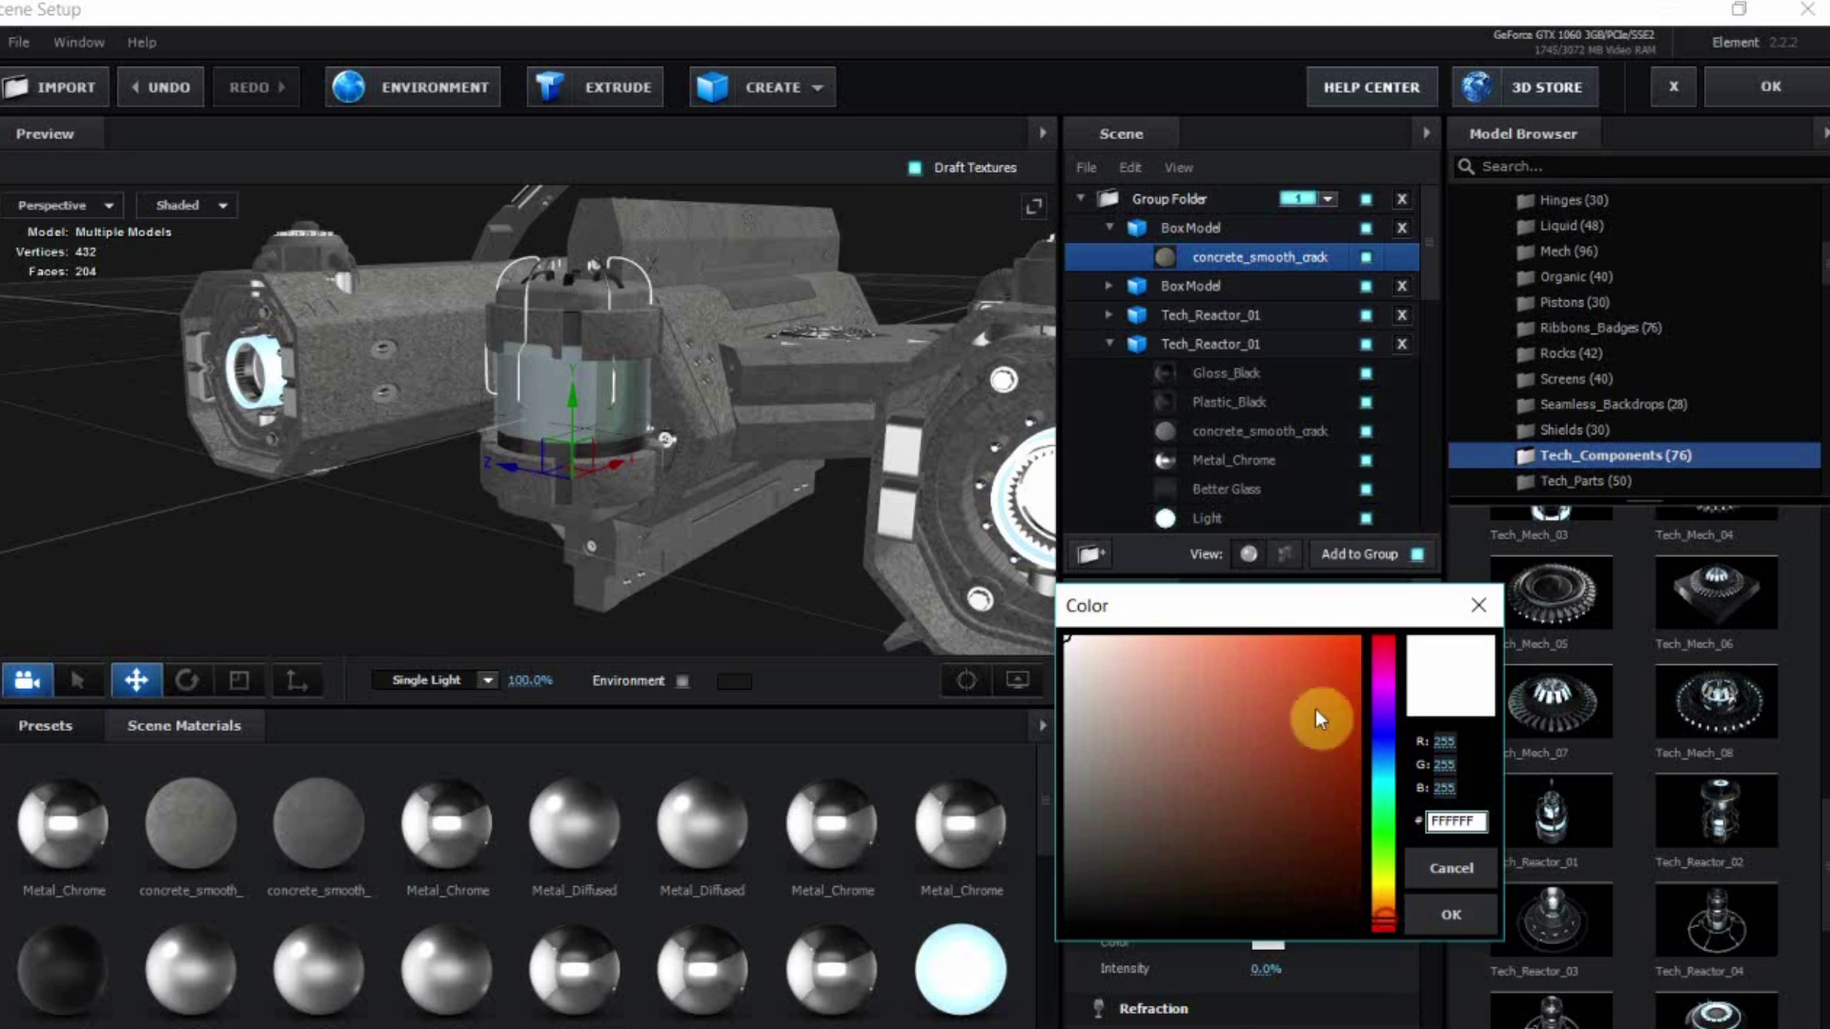
pyautogui.click(1263, 656)
pyautogui.moveTo(1261, 656); pyautogui.dragTo(1143, 639)
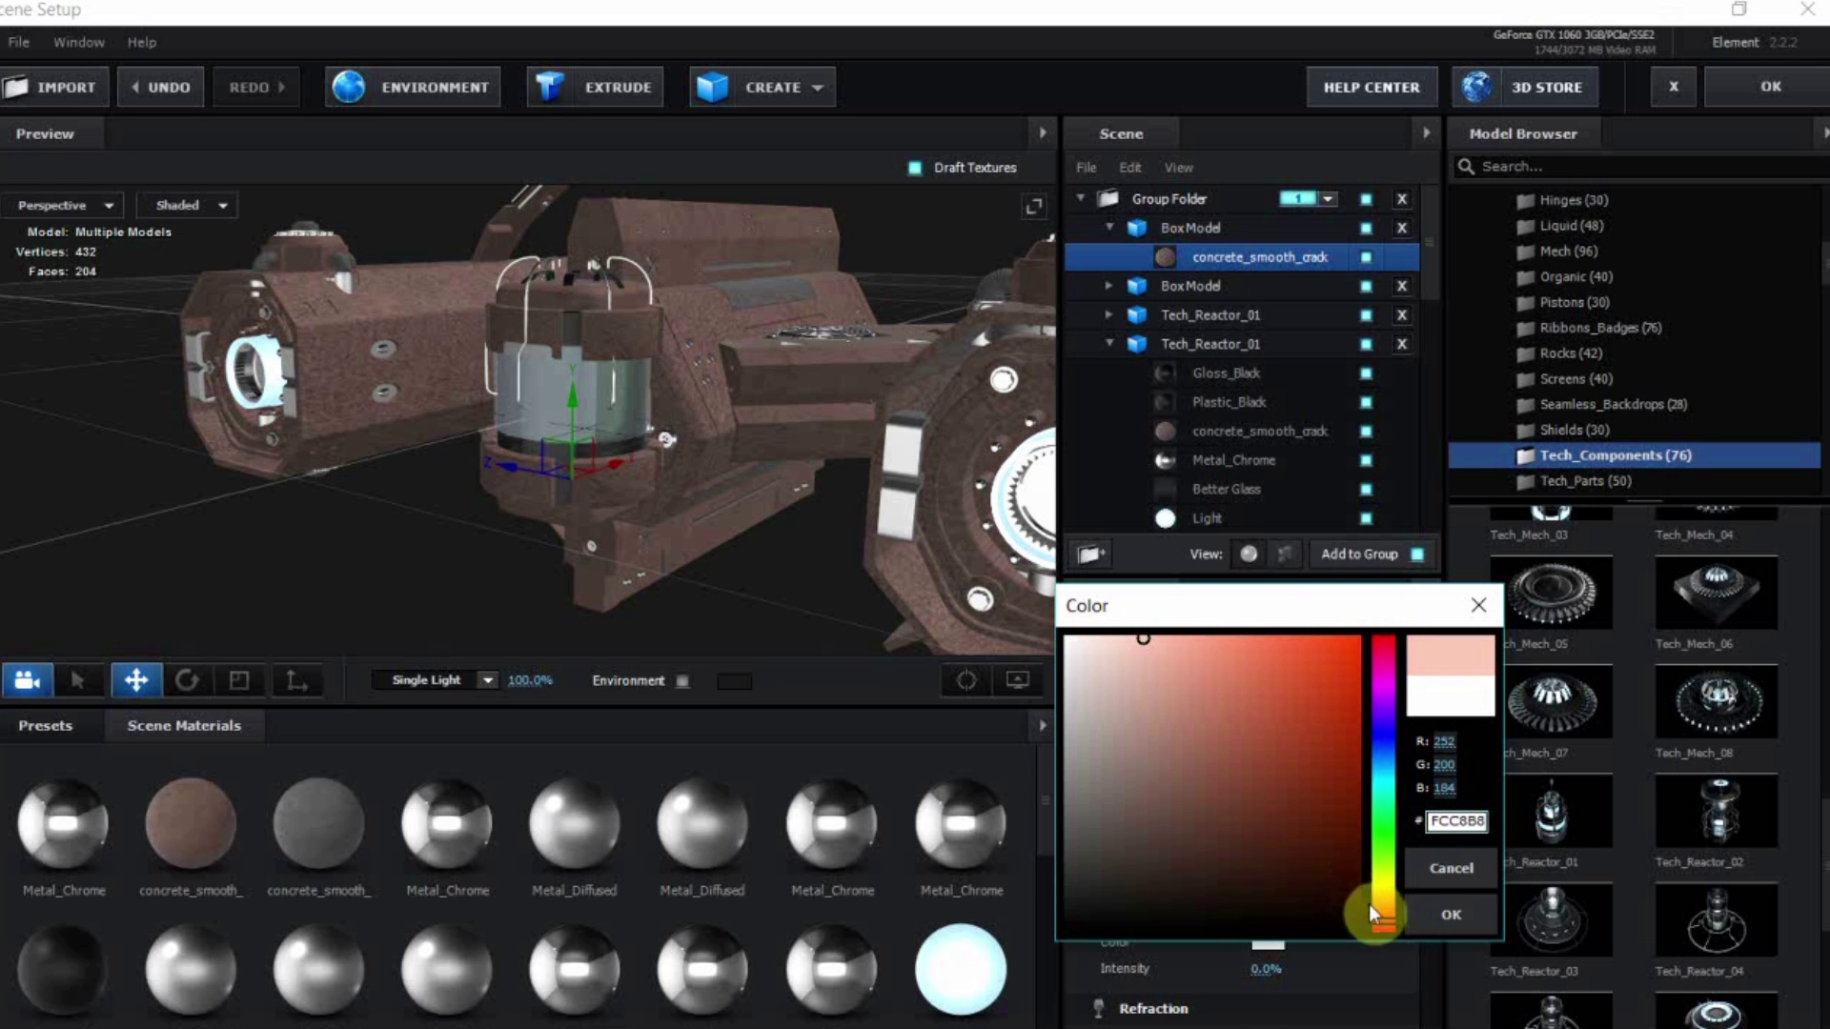
pyautogui.moveTo(1388, 918); pyautogui.dragTo(1388, 906)
pyautogui.click(1198, 654)
pyautogui.moveTo(1200, 659); pyautogui.dragTo(1216, 662)
pyautogui.click(1388, 914)
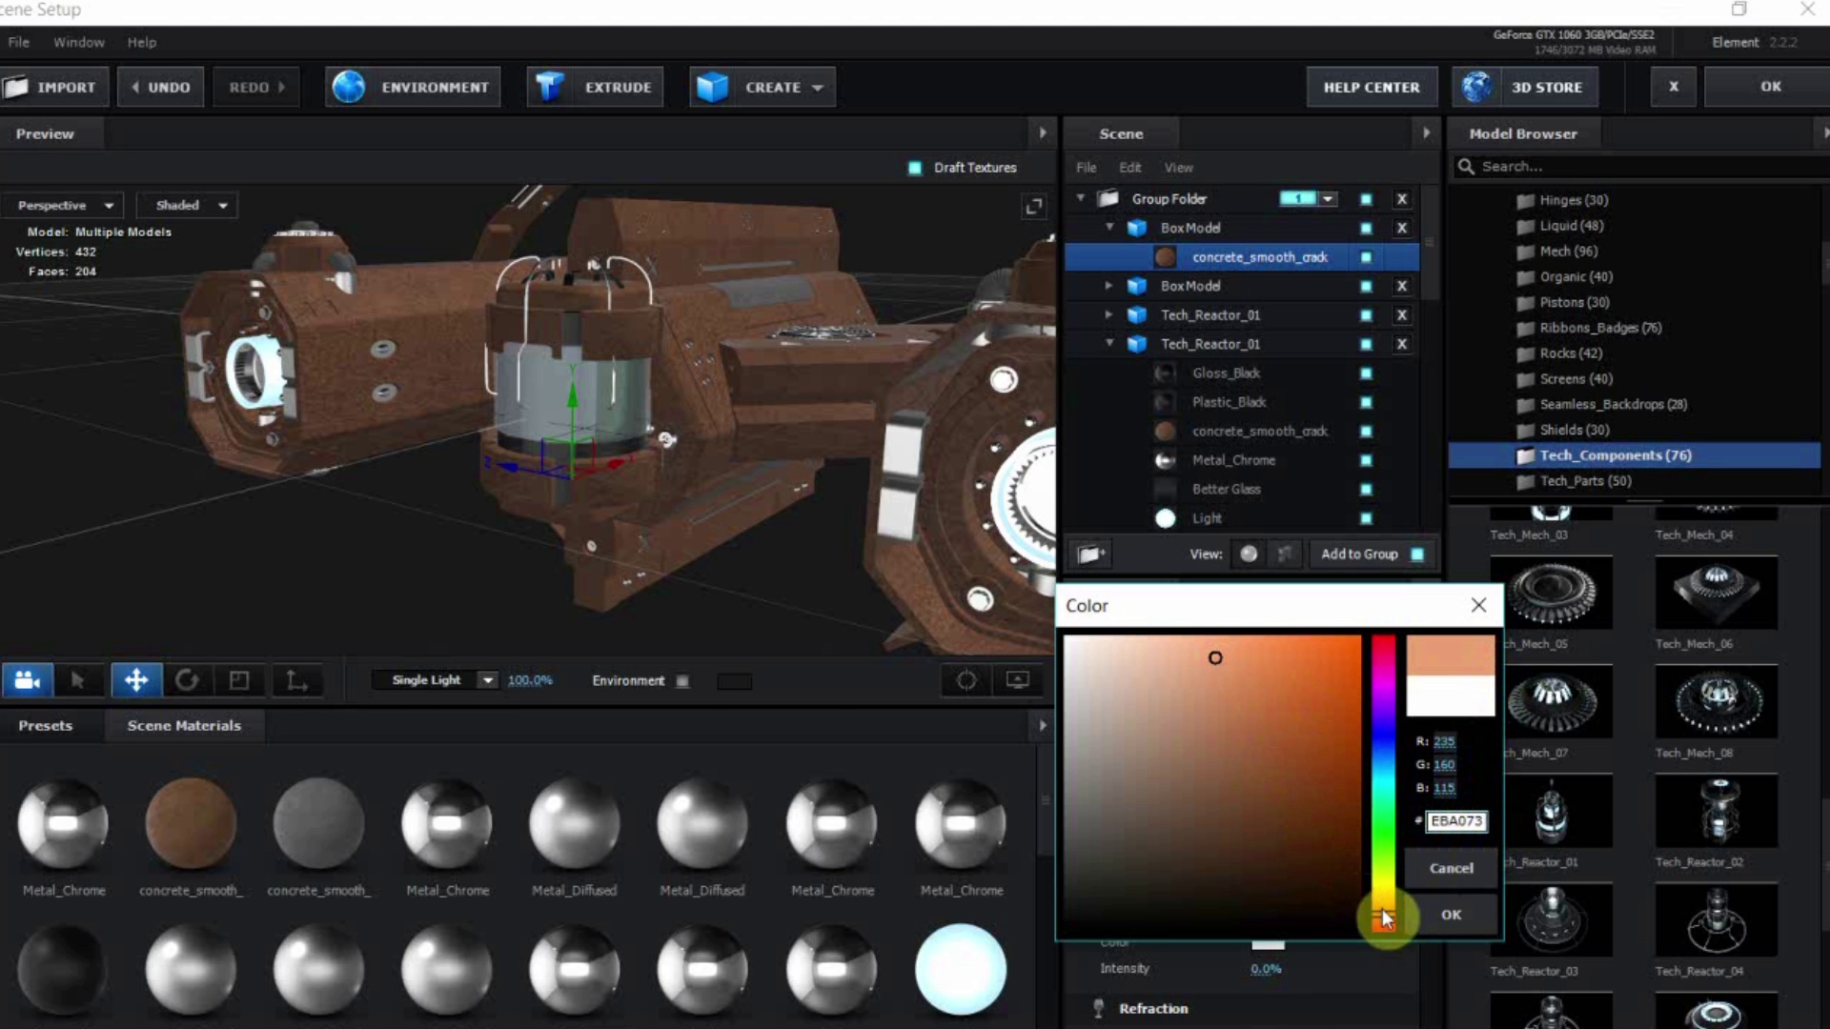
pyautogui.click(1465, 925)
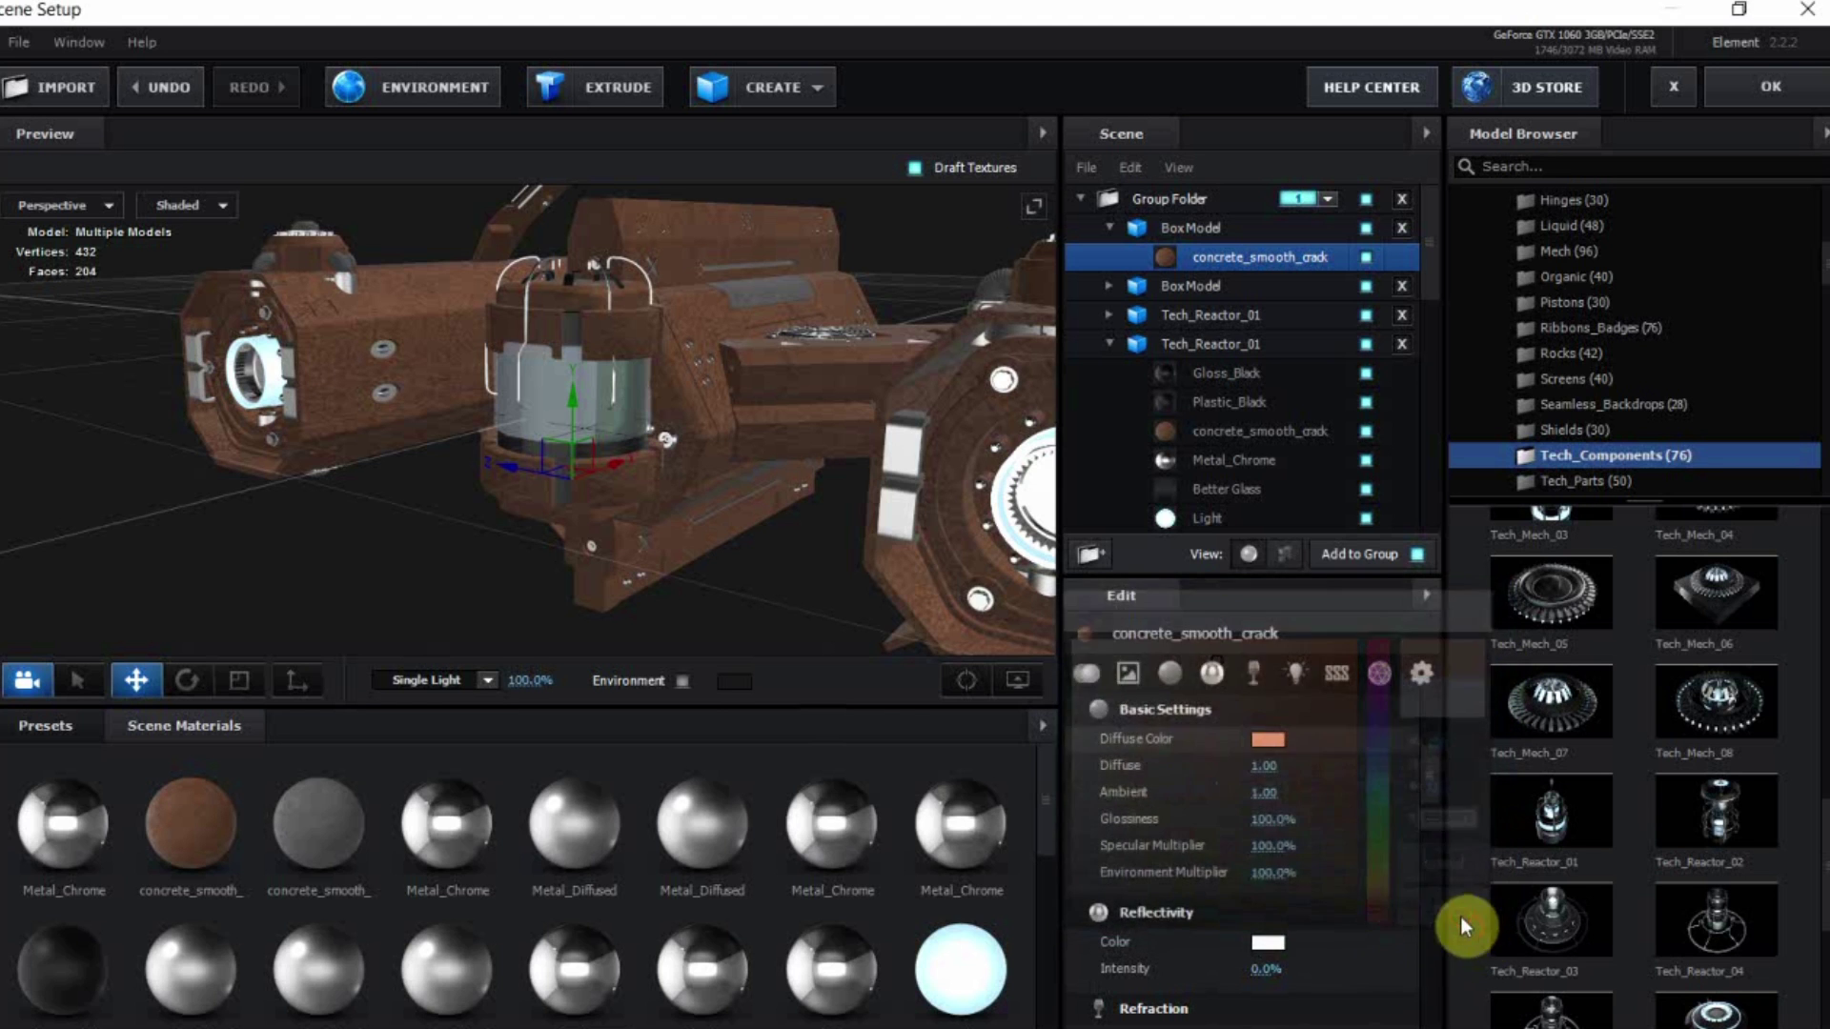
# Show the environment with the preview light at 163%, load the BackLight_2K_15 environment, and accept the scene
pyautogui.click(679, 683)
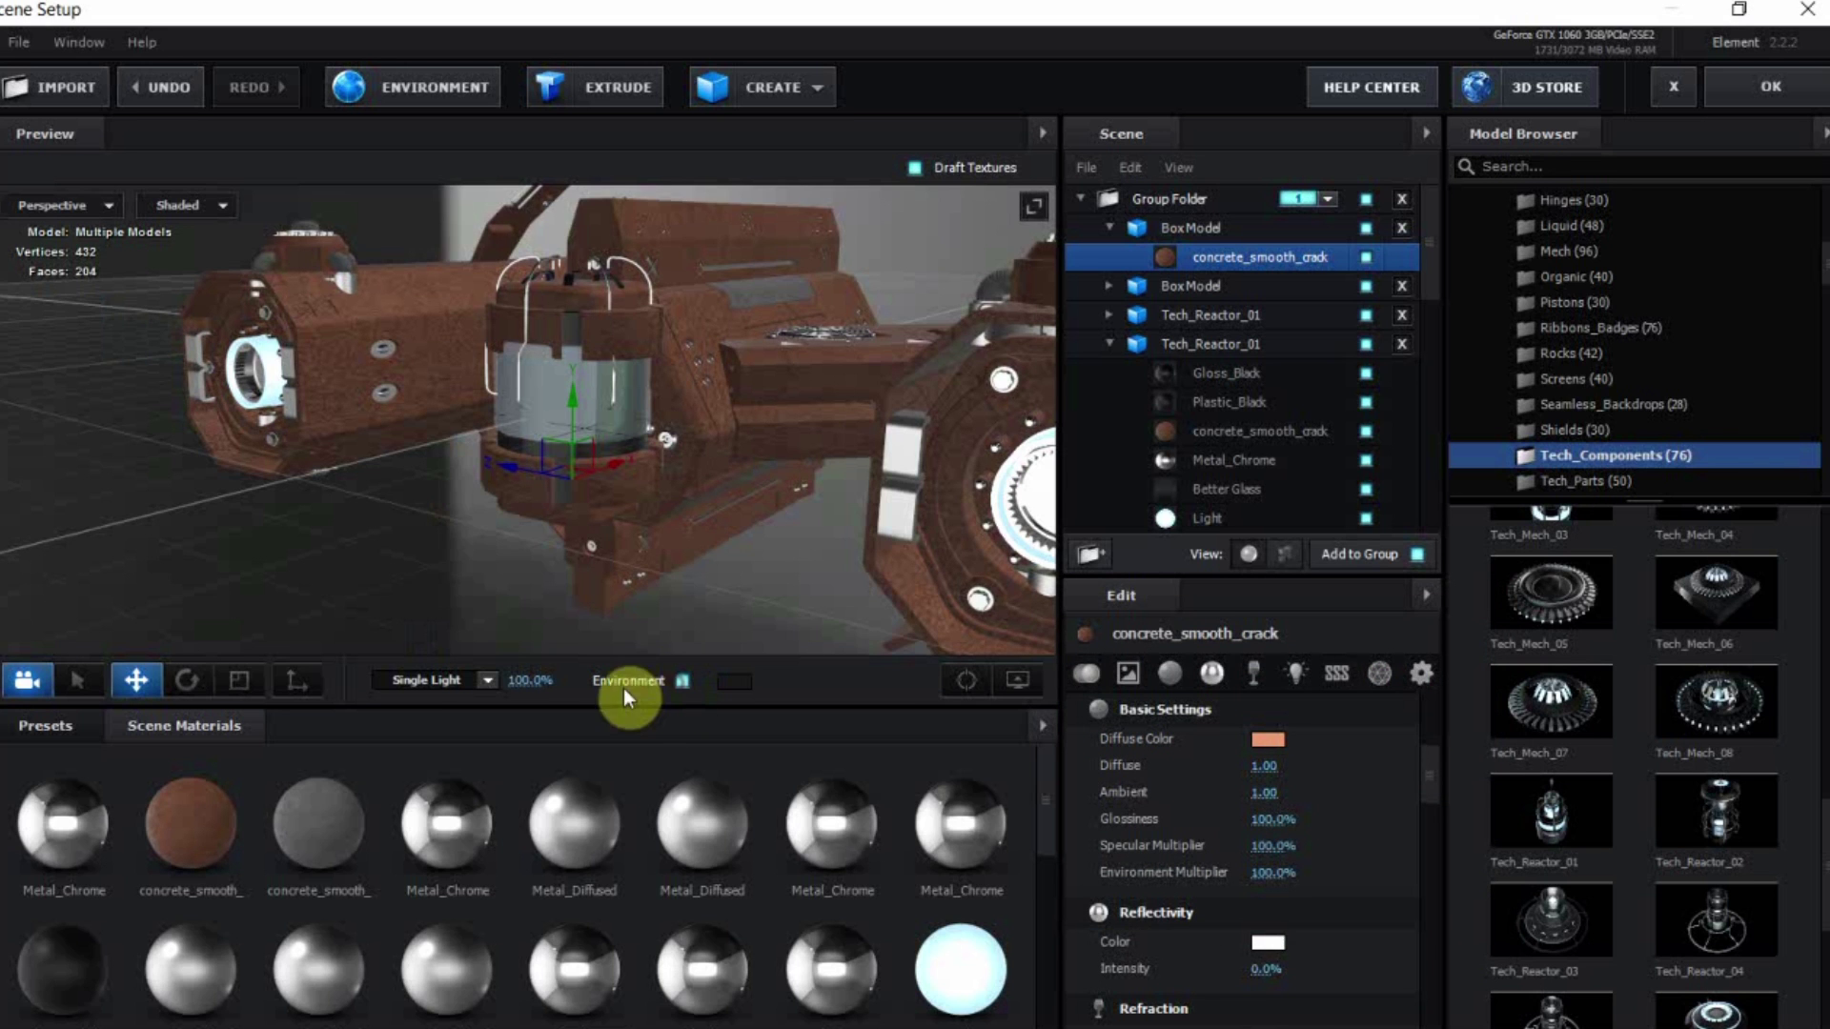
pyautogui.moveTo(537, 681); pyautogui.dragTo(578, 682)
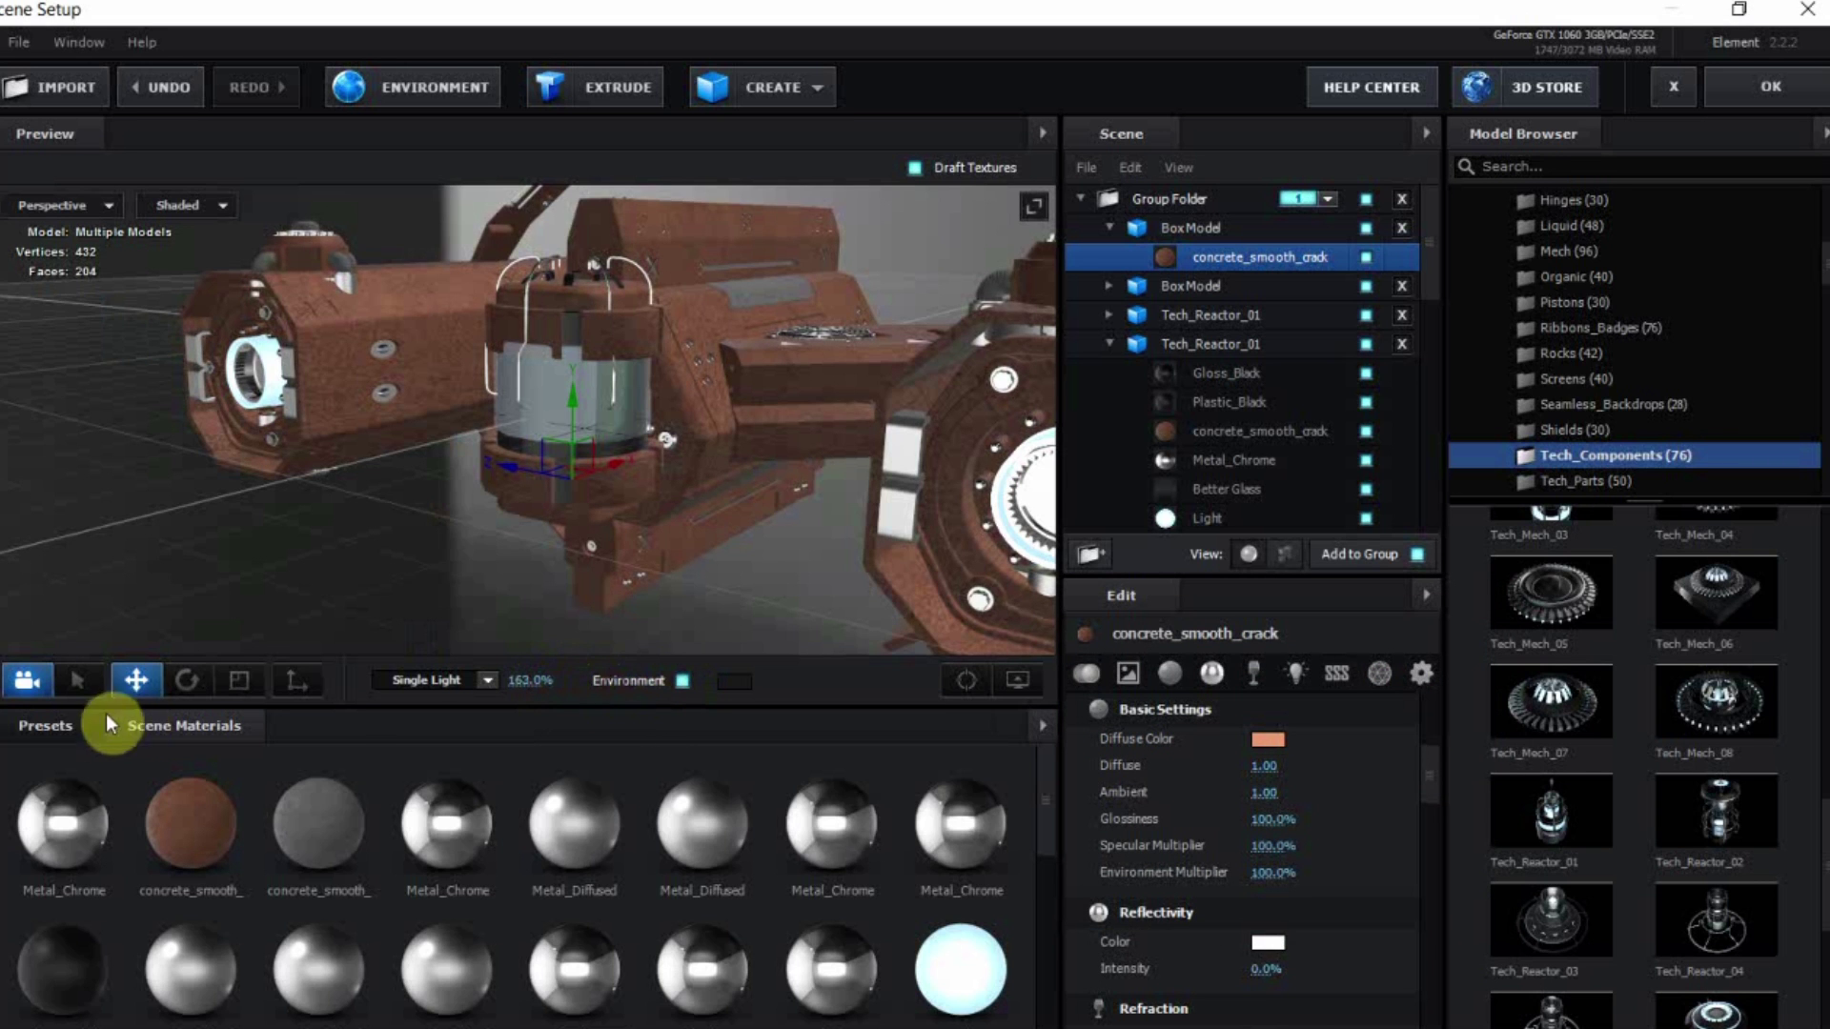
pyautogui.click(70, 730)
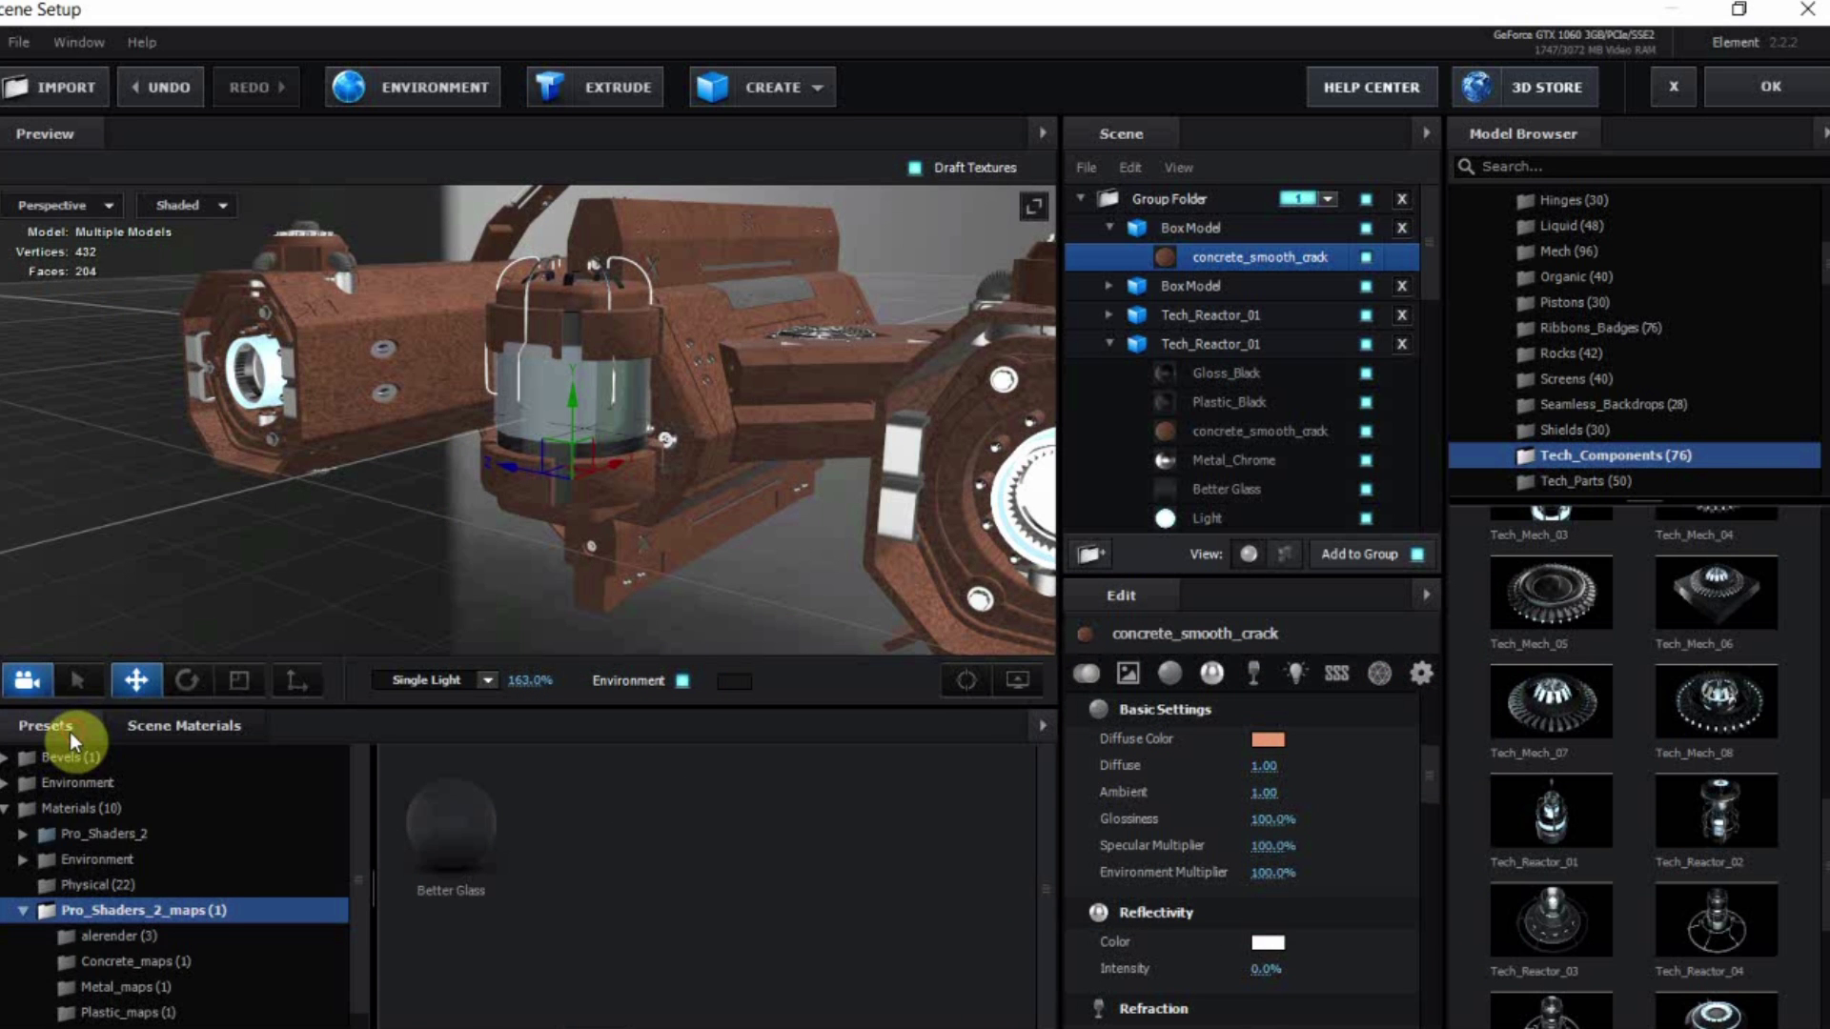
pyautogui.click(139, 861)
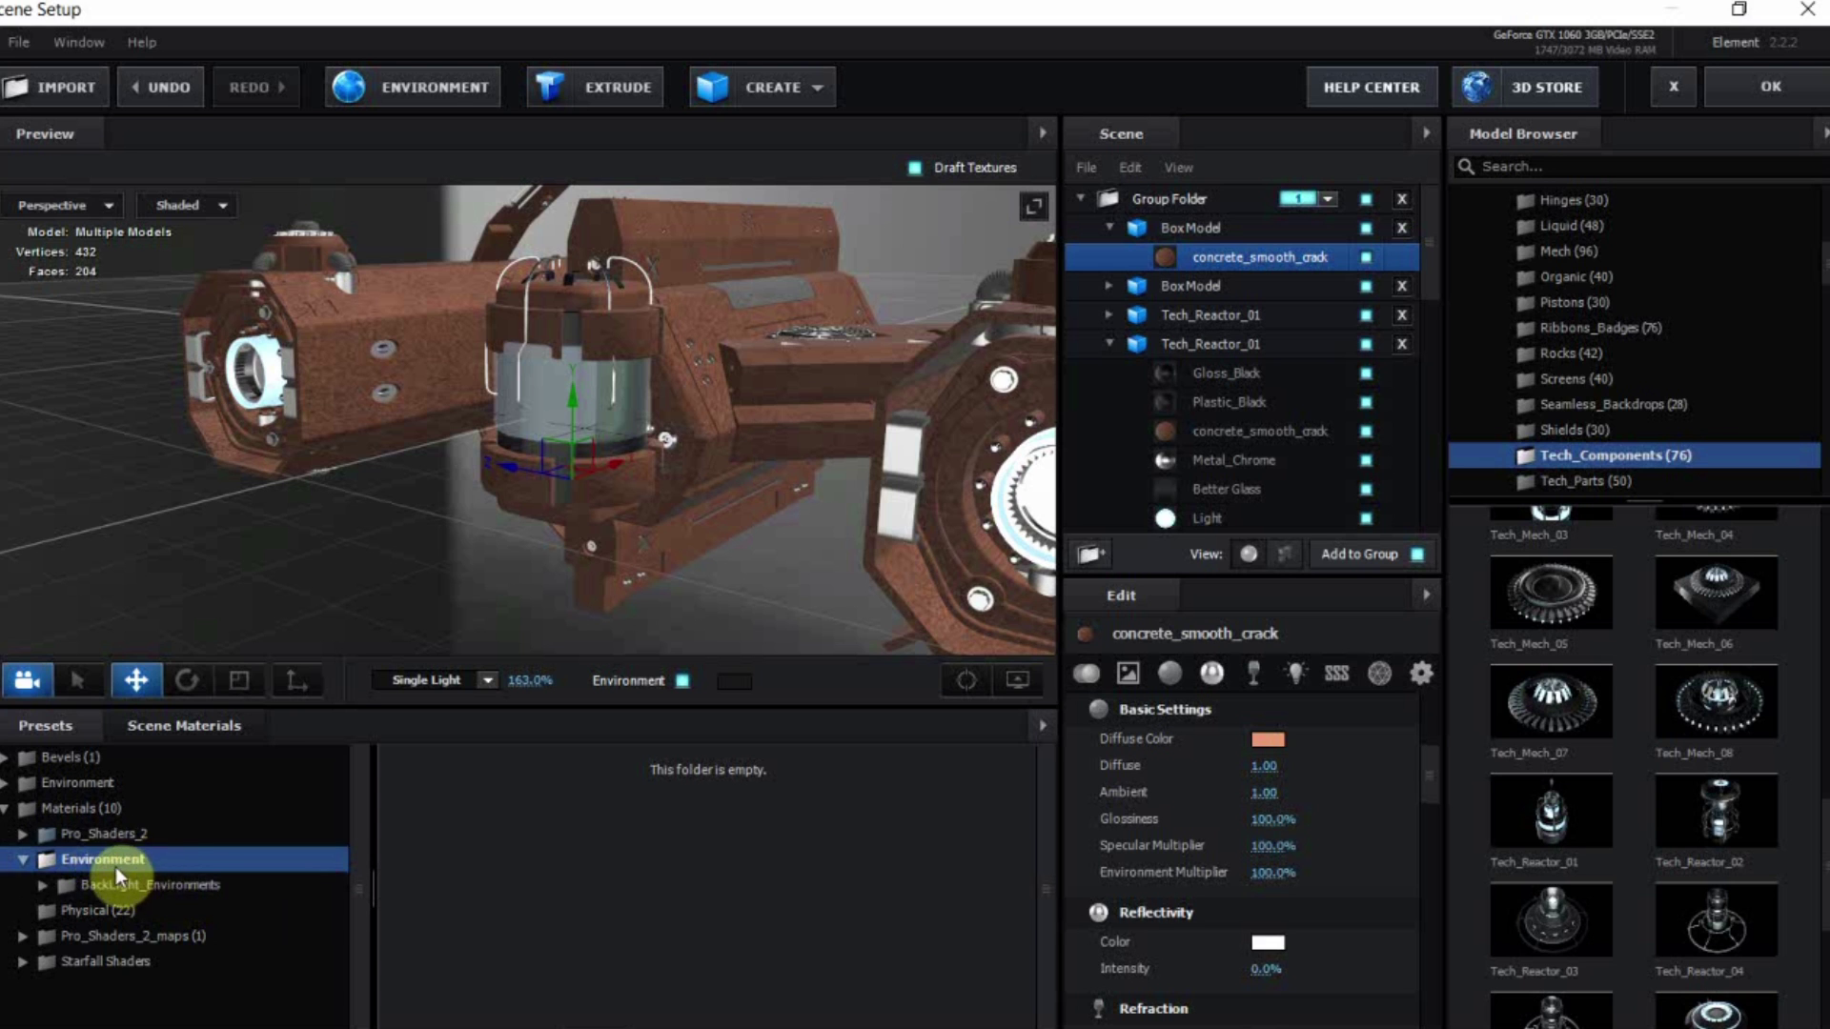
pyautogui.click(194, 890)
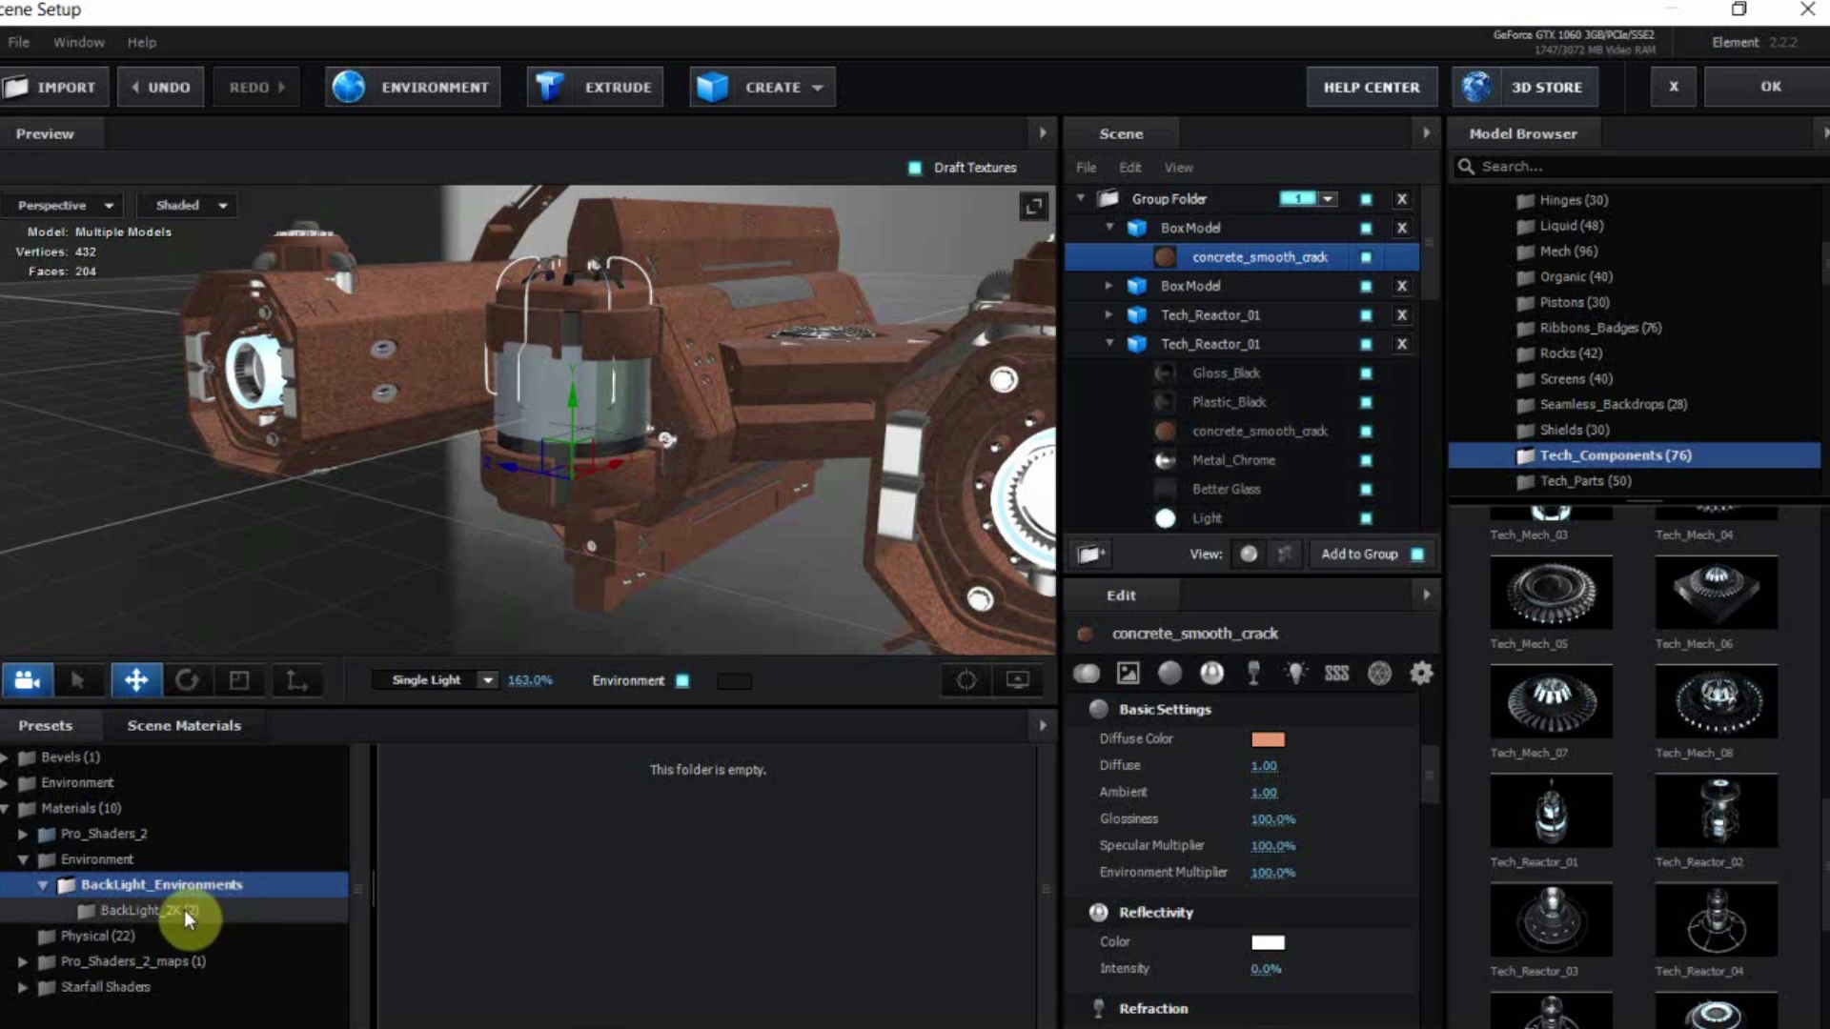
pyautogui.click(185, 909)
pyautogui.scroll(-2, 724, 963)
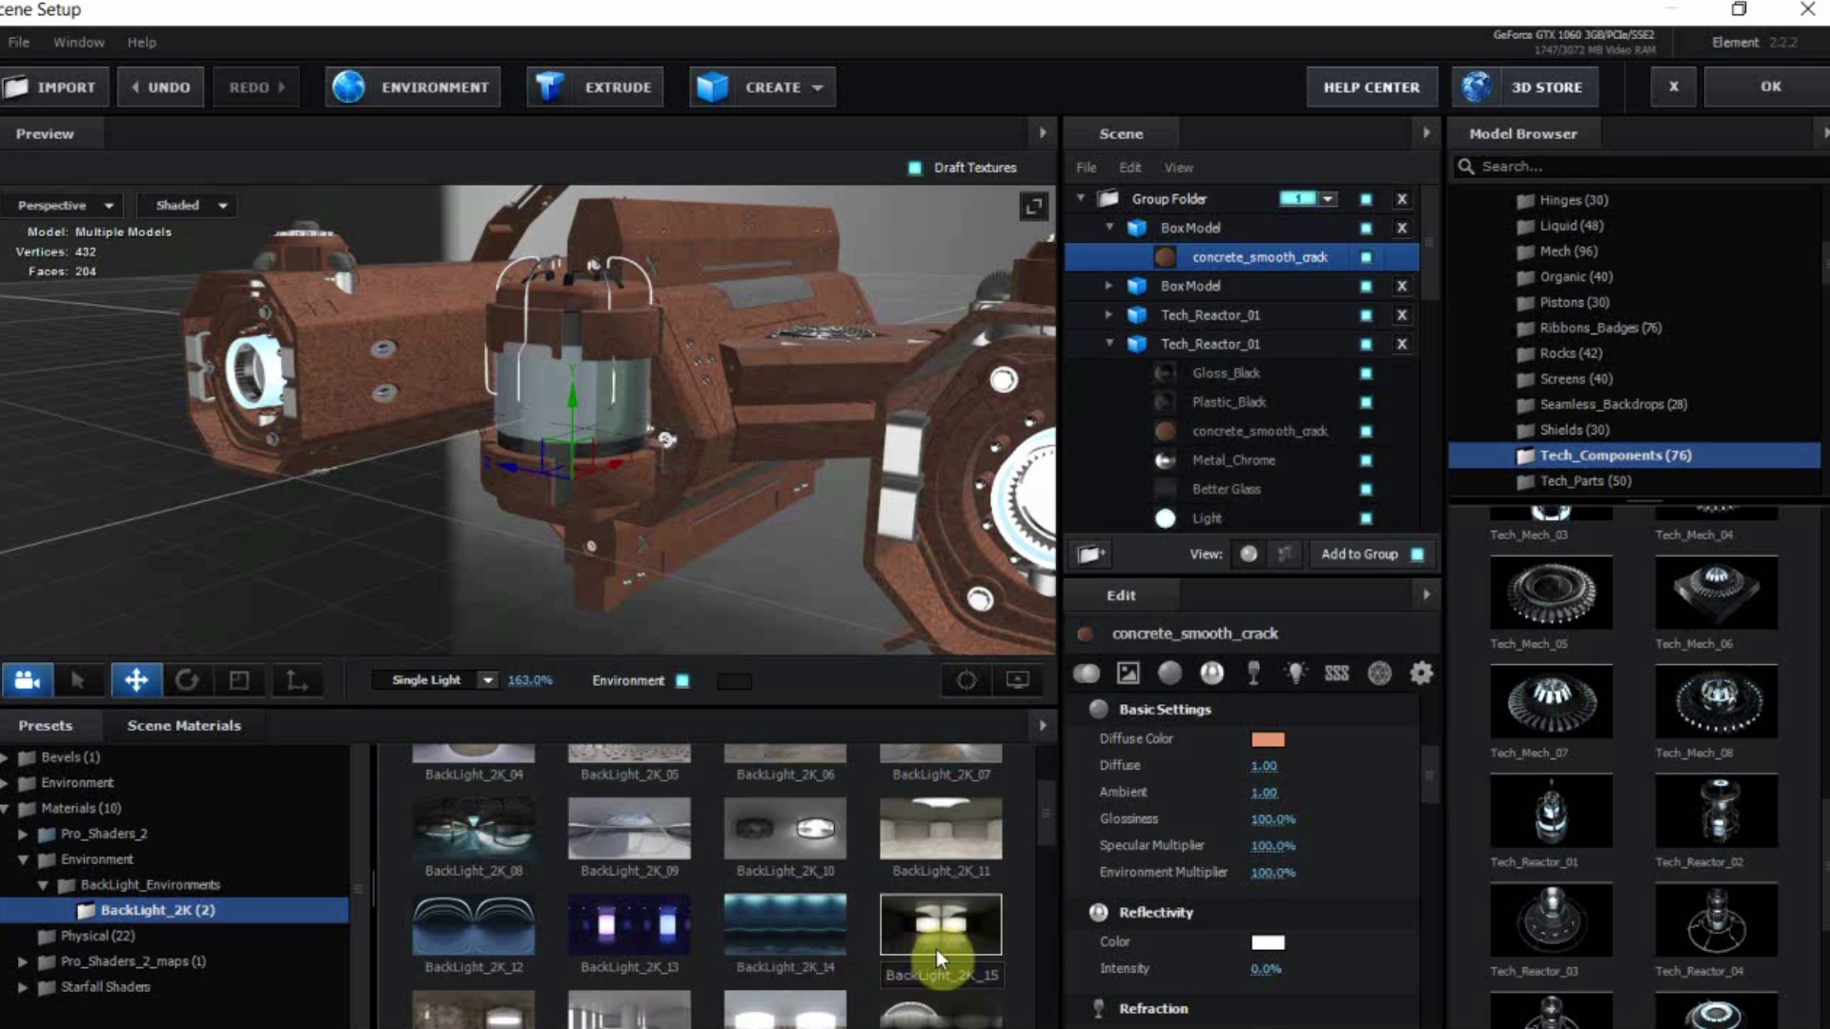
pyautogui.click(940, 945)
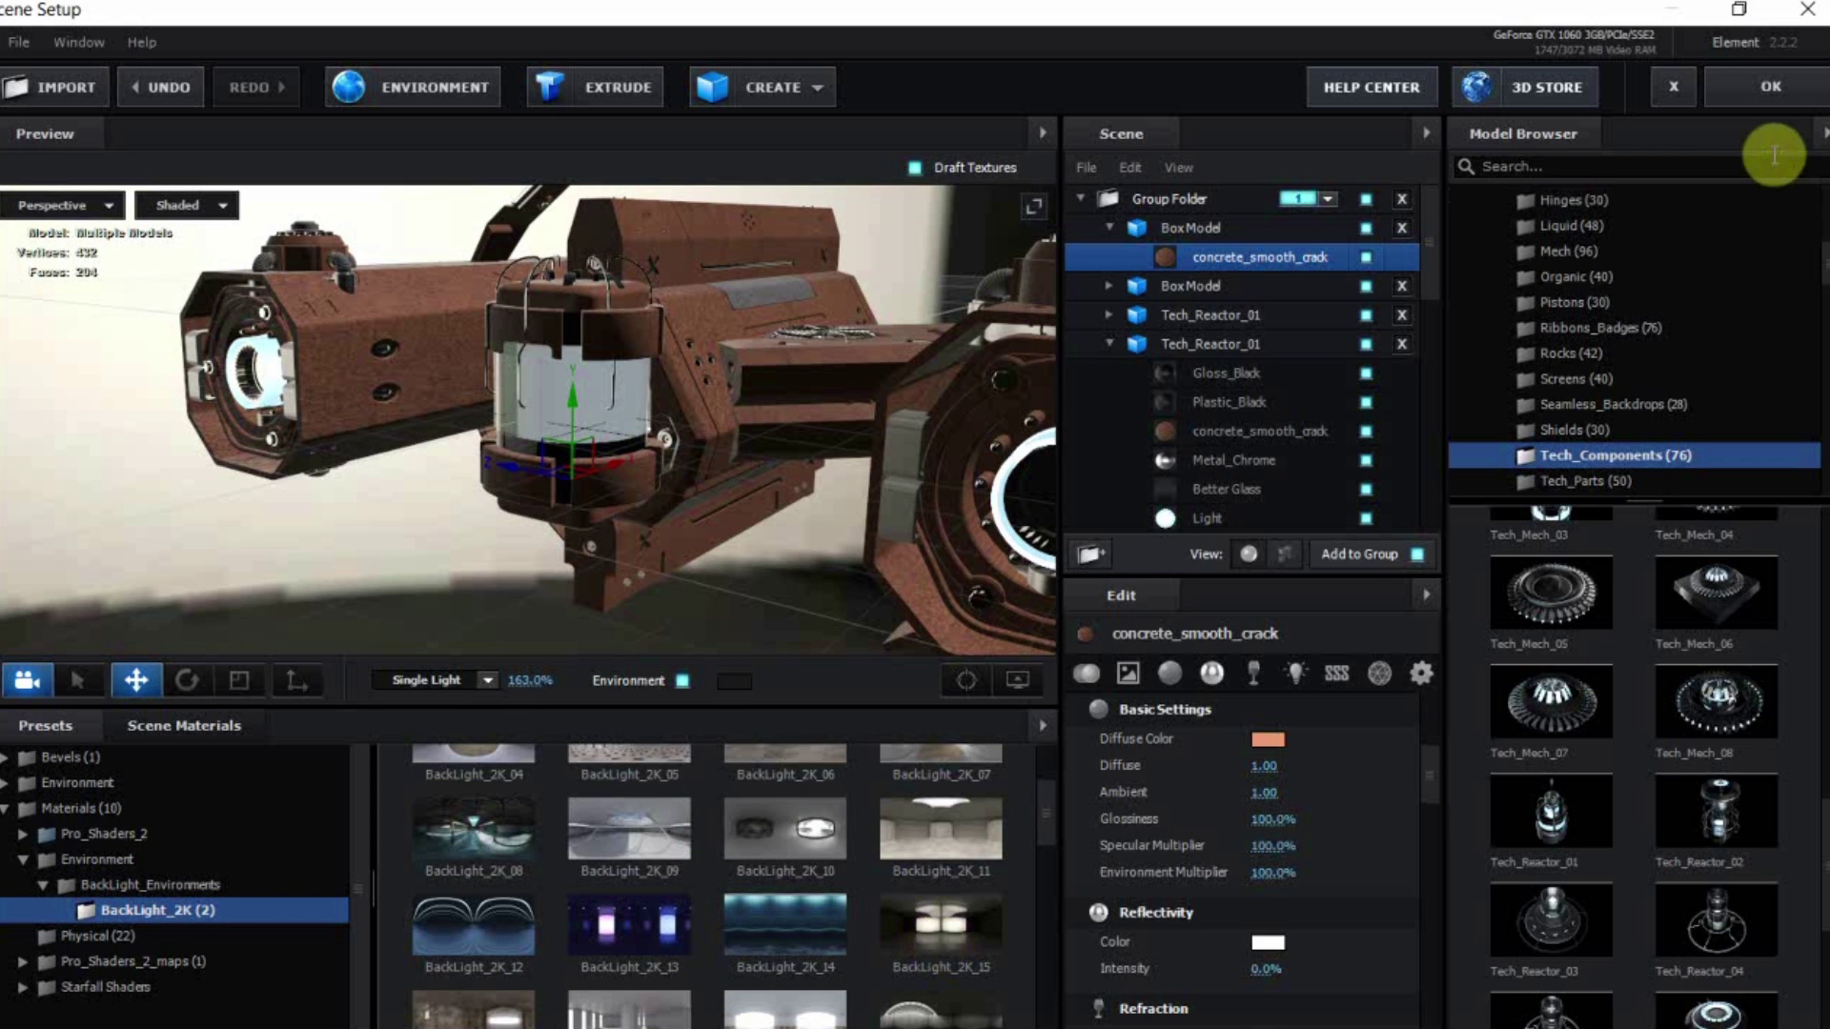
pyautogui.click(1772, 95)
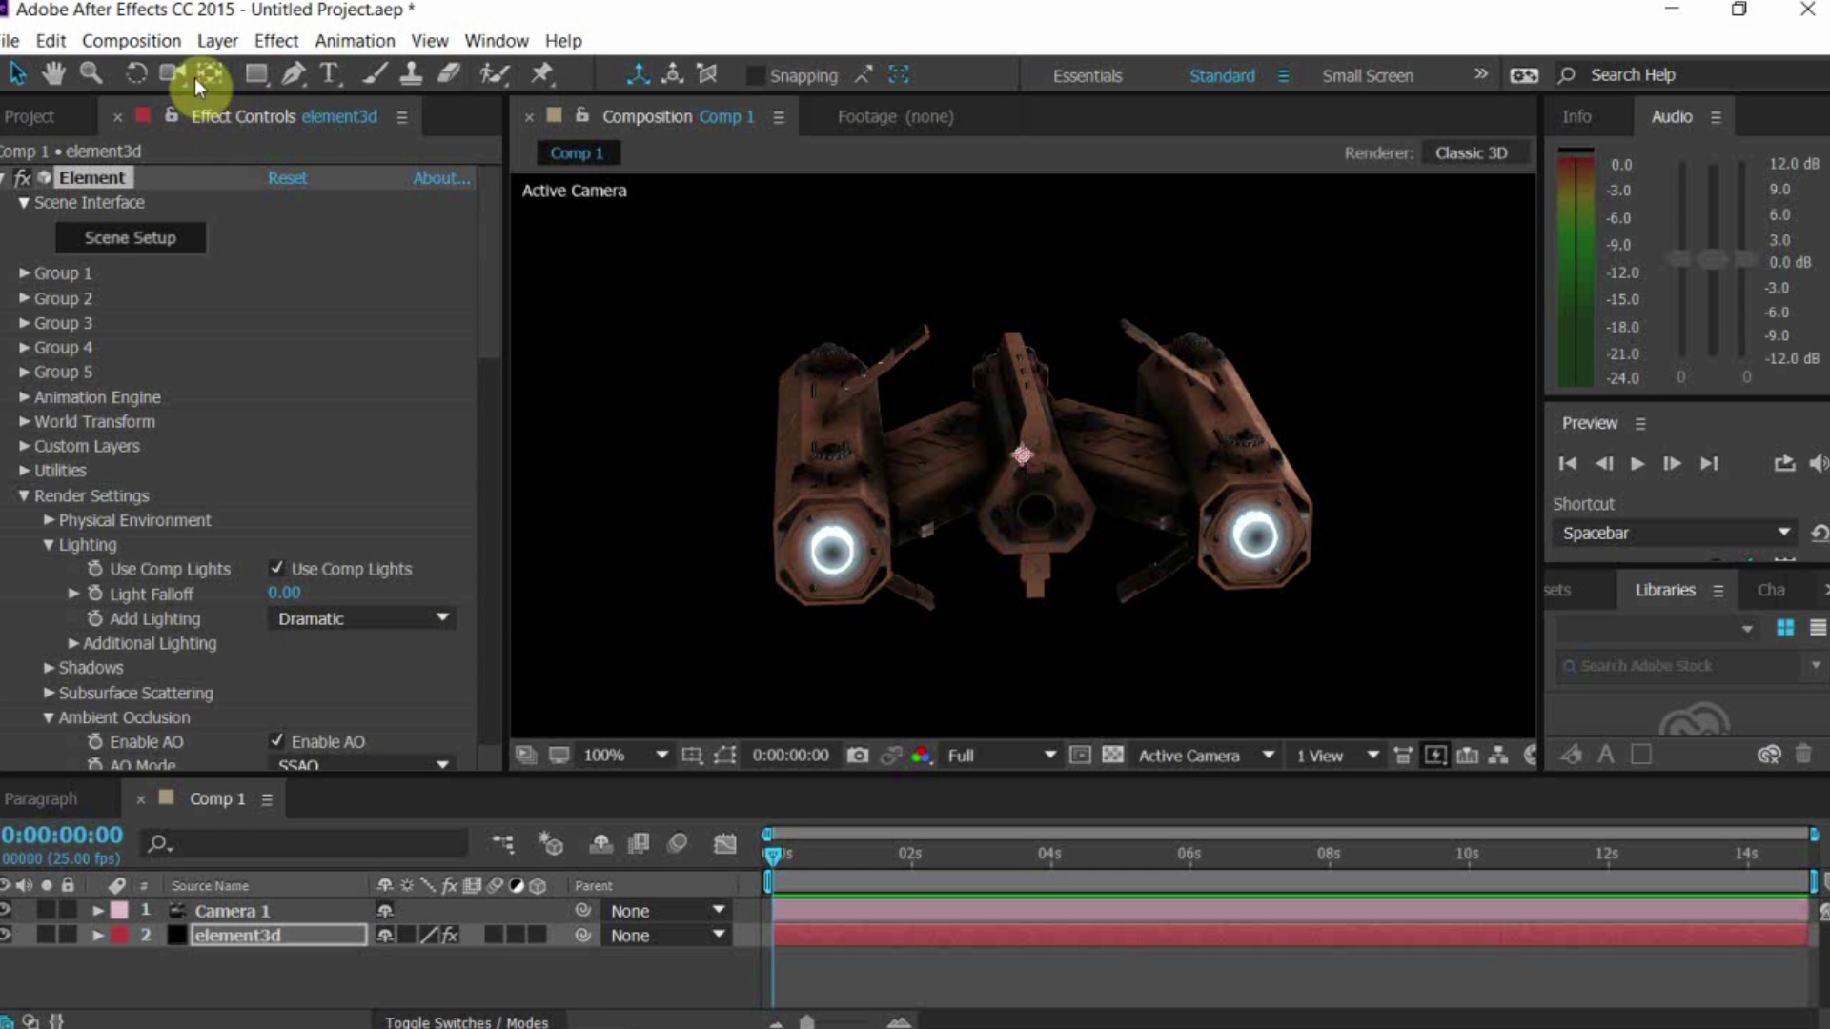
# Orbit the composition camera to a level, head-on view of the spaceship
pyautogui.click(175, 78)
pyautogui.moveTo(855, 478); pyautogui.dragTo(1018, 566)
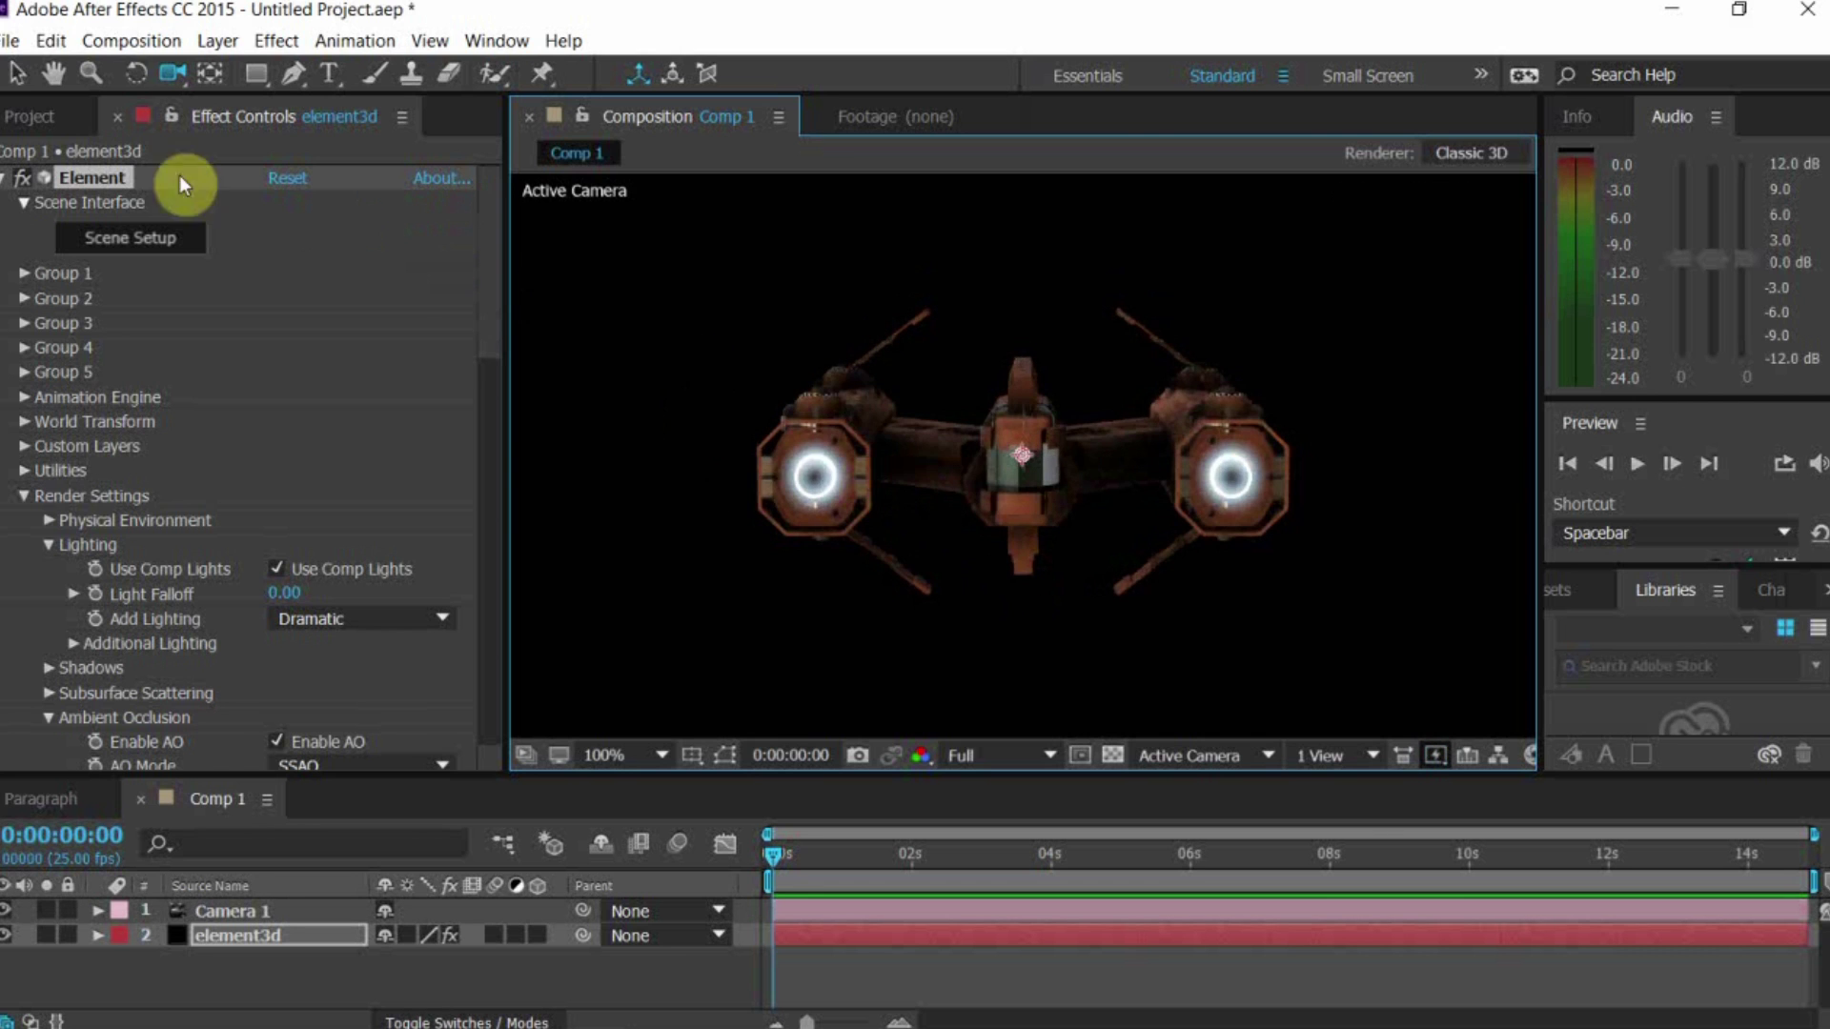
pyautogui.click(15, 76)
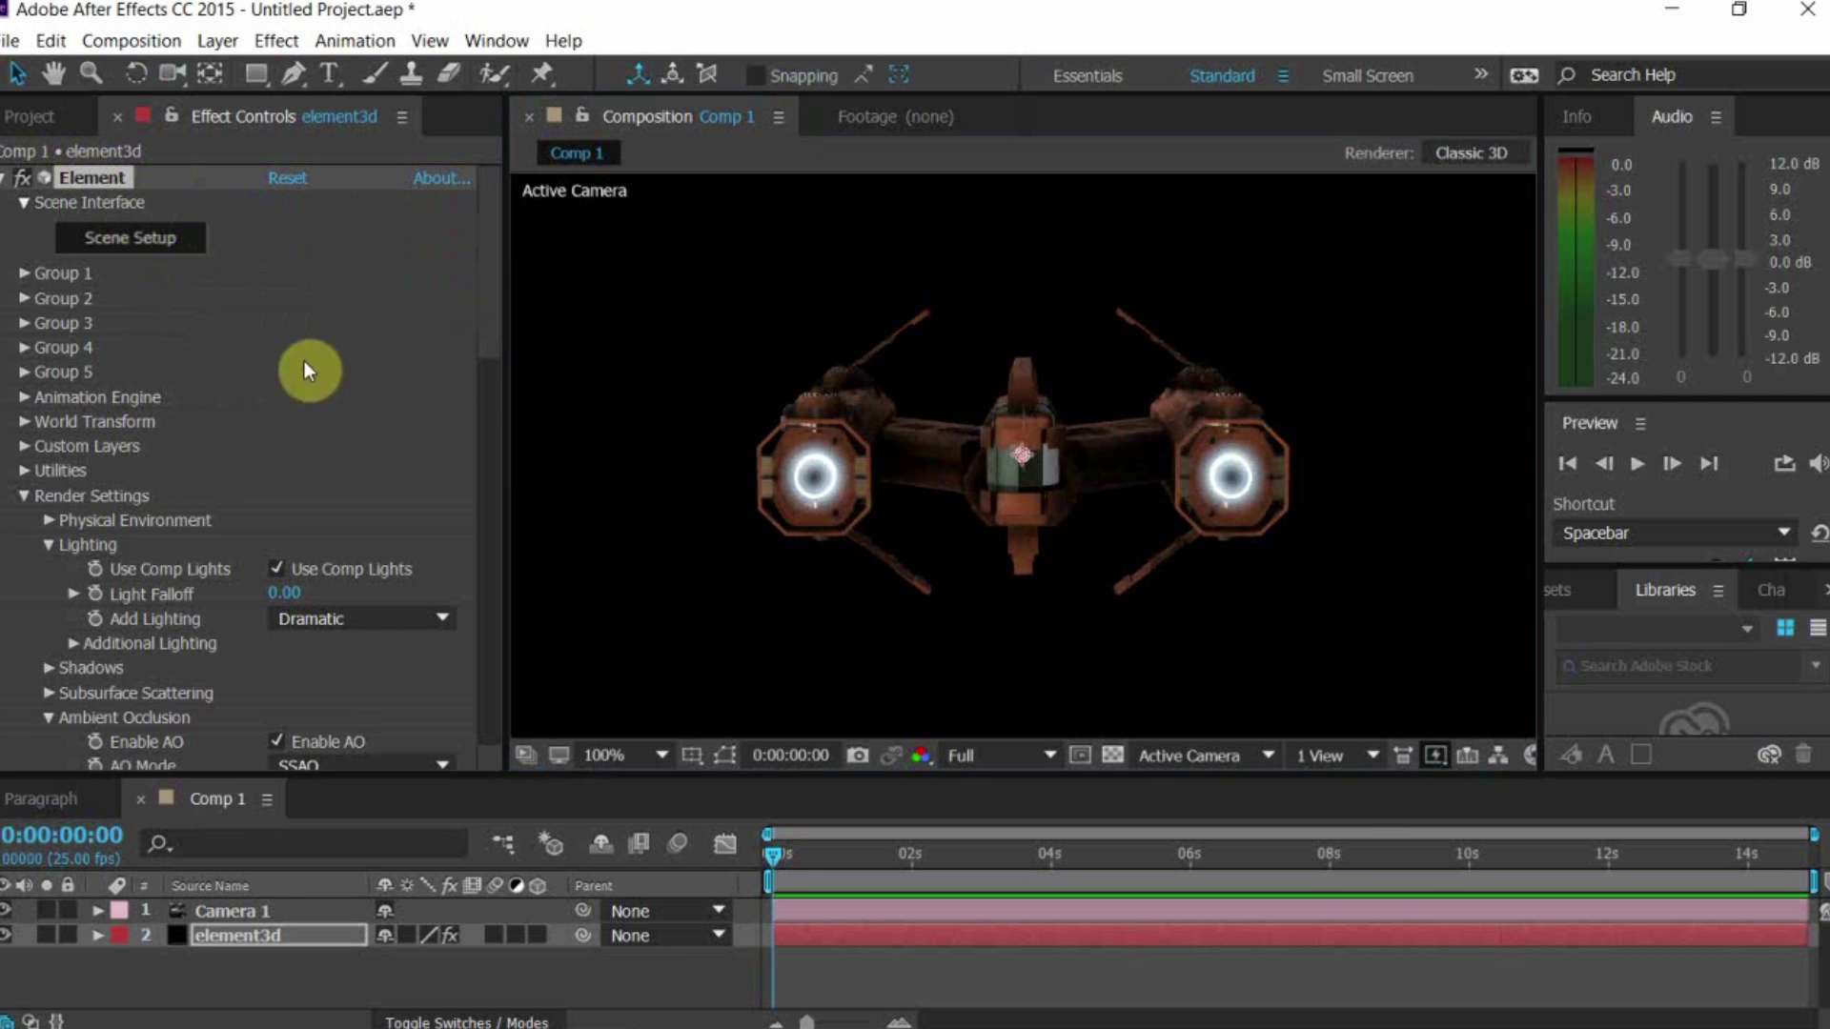
# Set the SSAO Intensity in the Element effect's ambient occlusion settings to 7.5
pyautogui.scroll(-4, 330, 528)
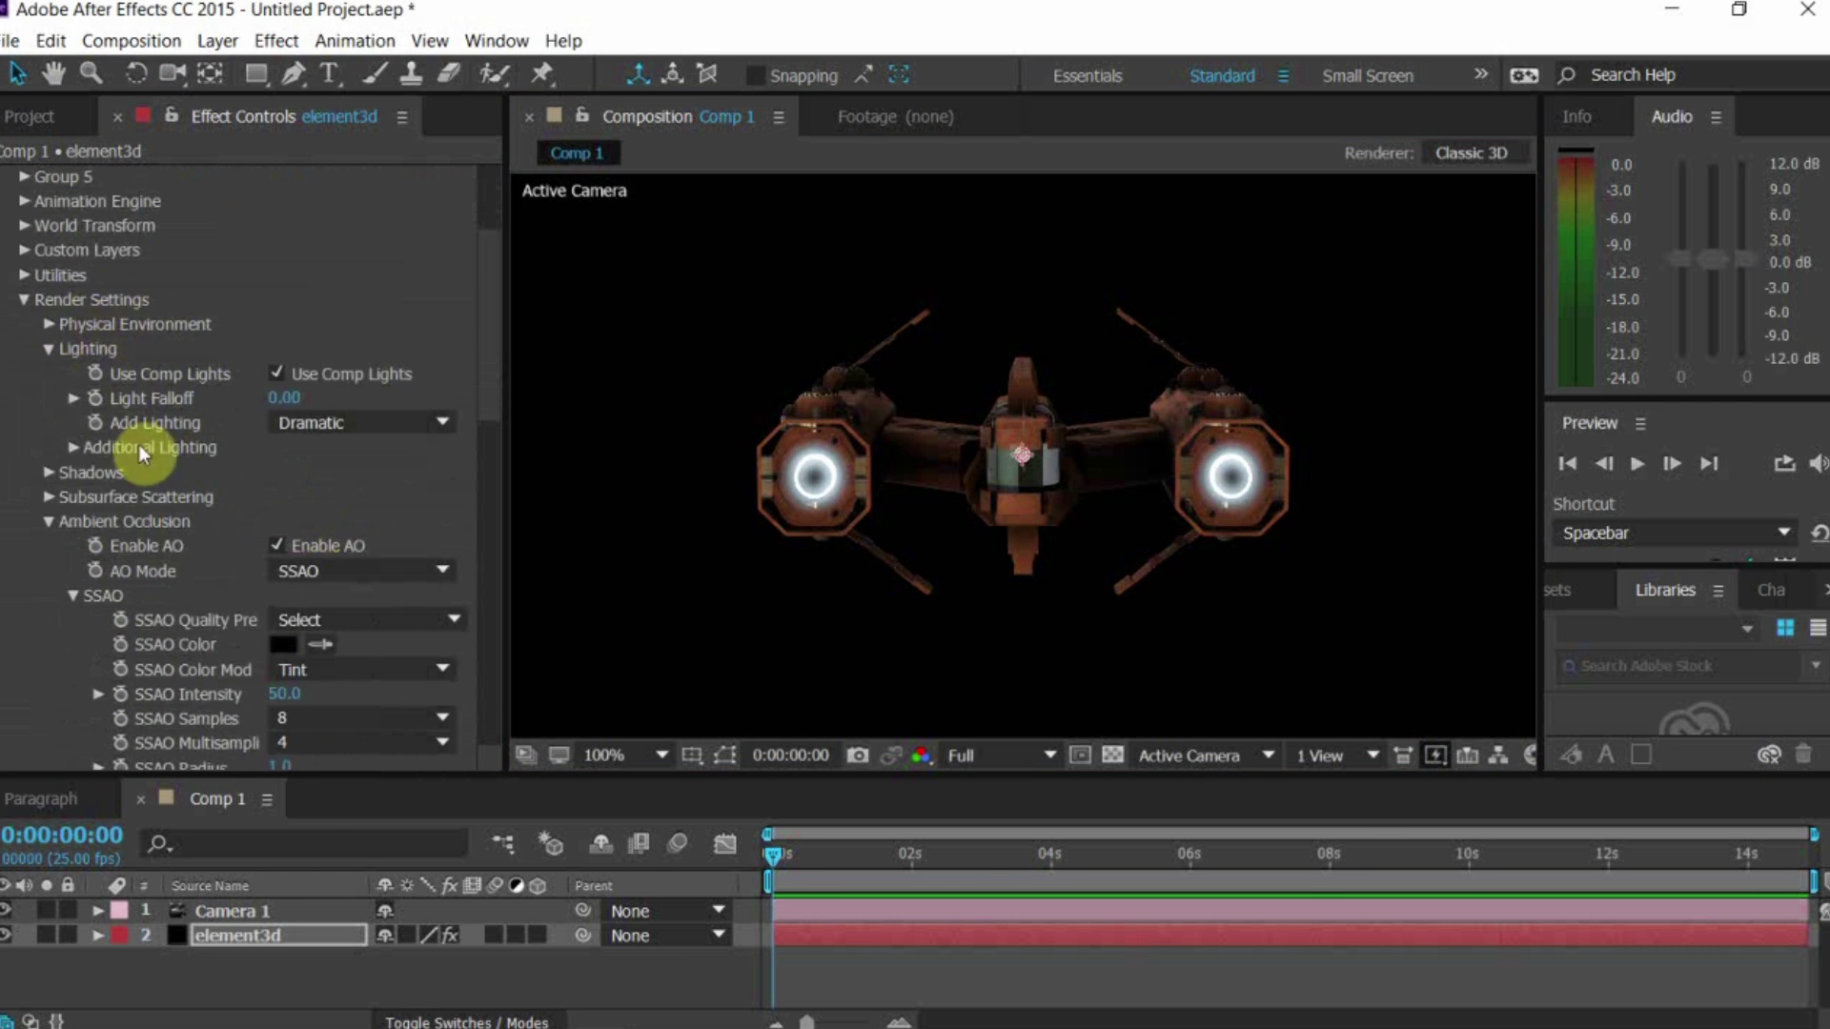
pyautogui.scroll(-15, 185, 477)
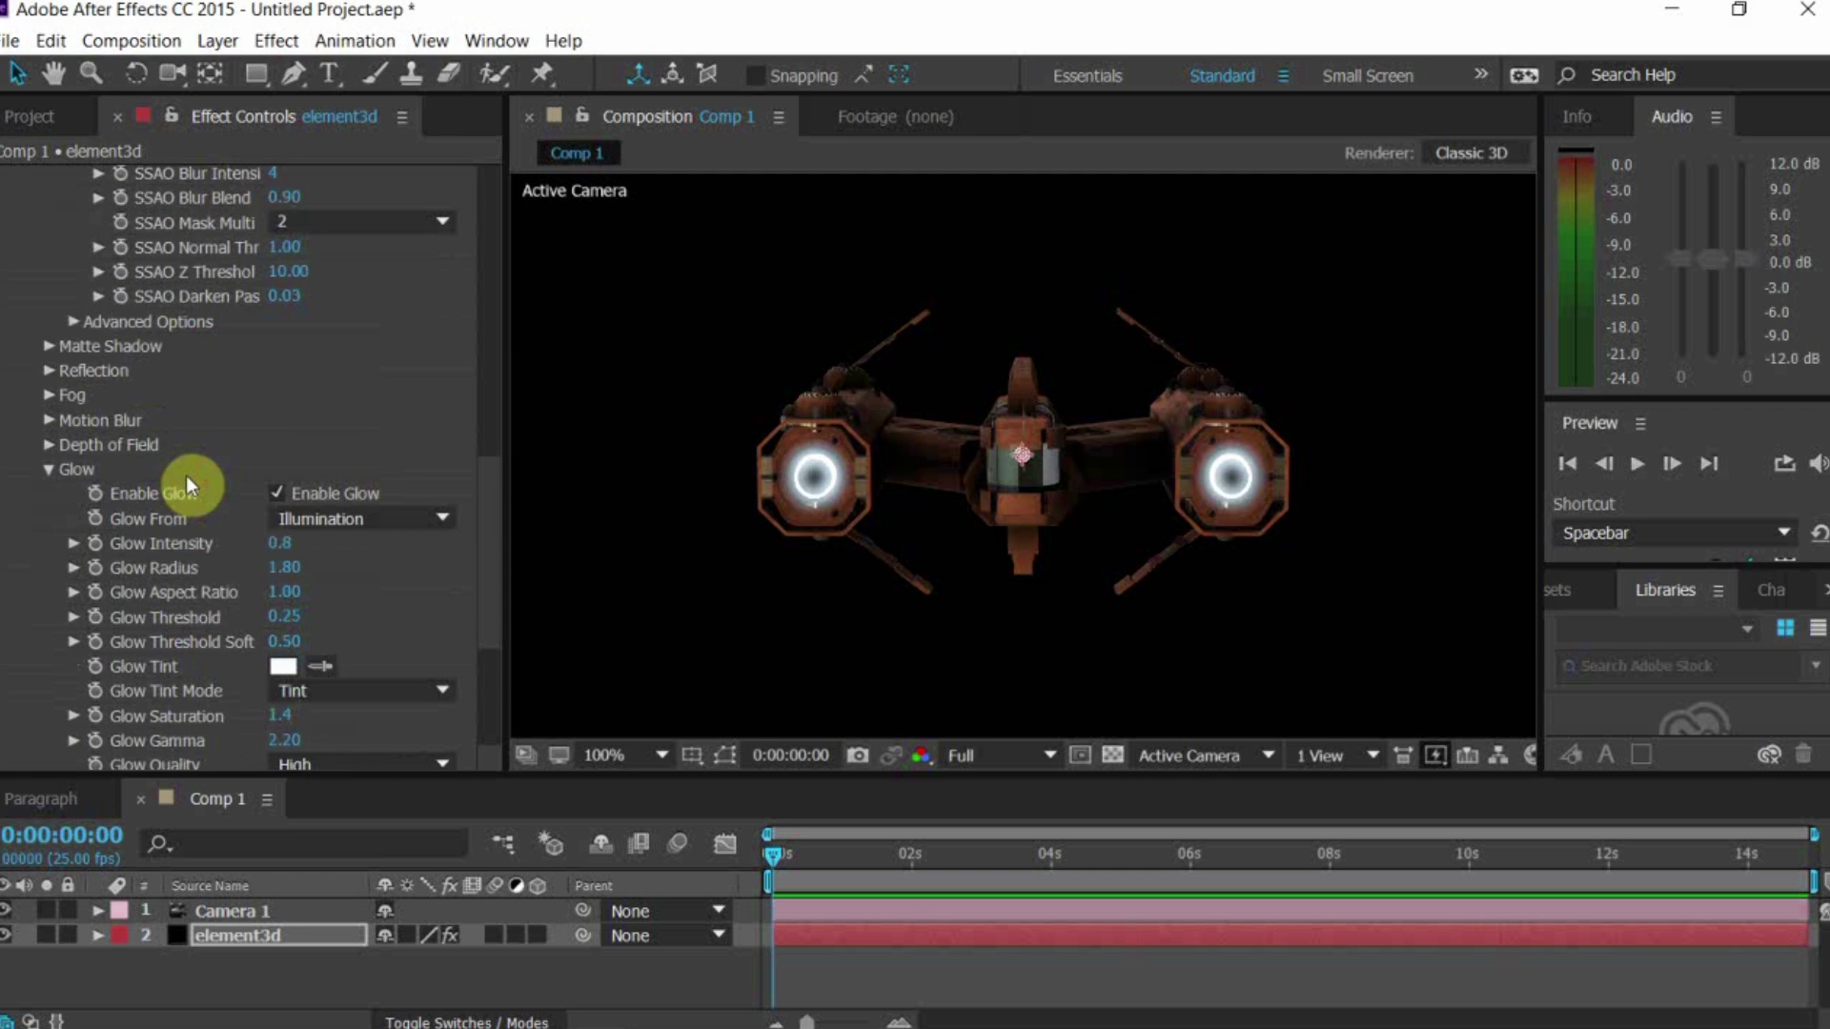
pyautogui.scroll(-3, 187, 477)
pyautogui.scroll(-3, 209, 501)
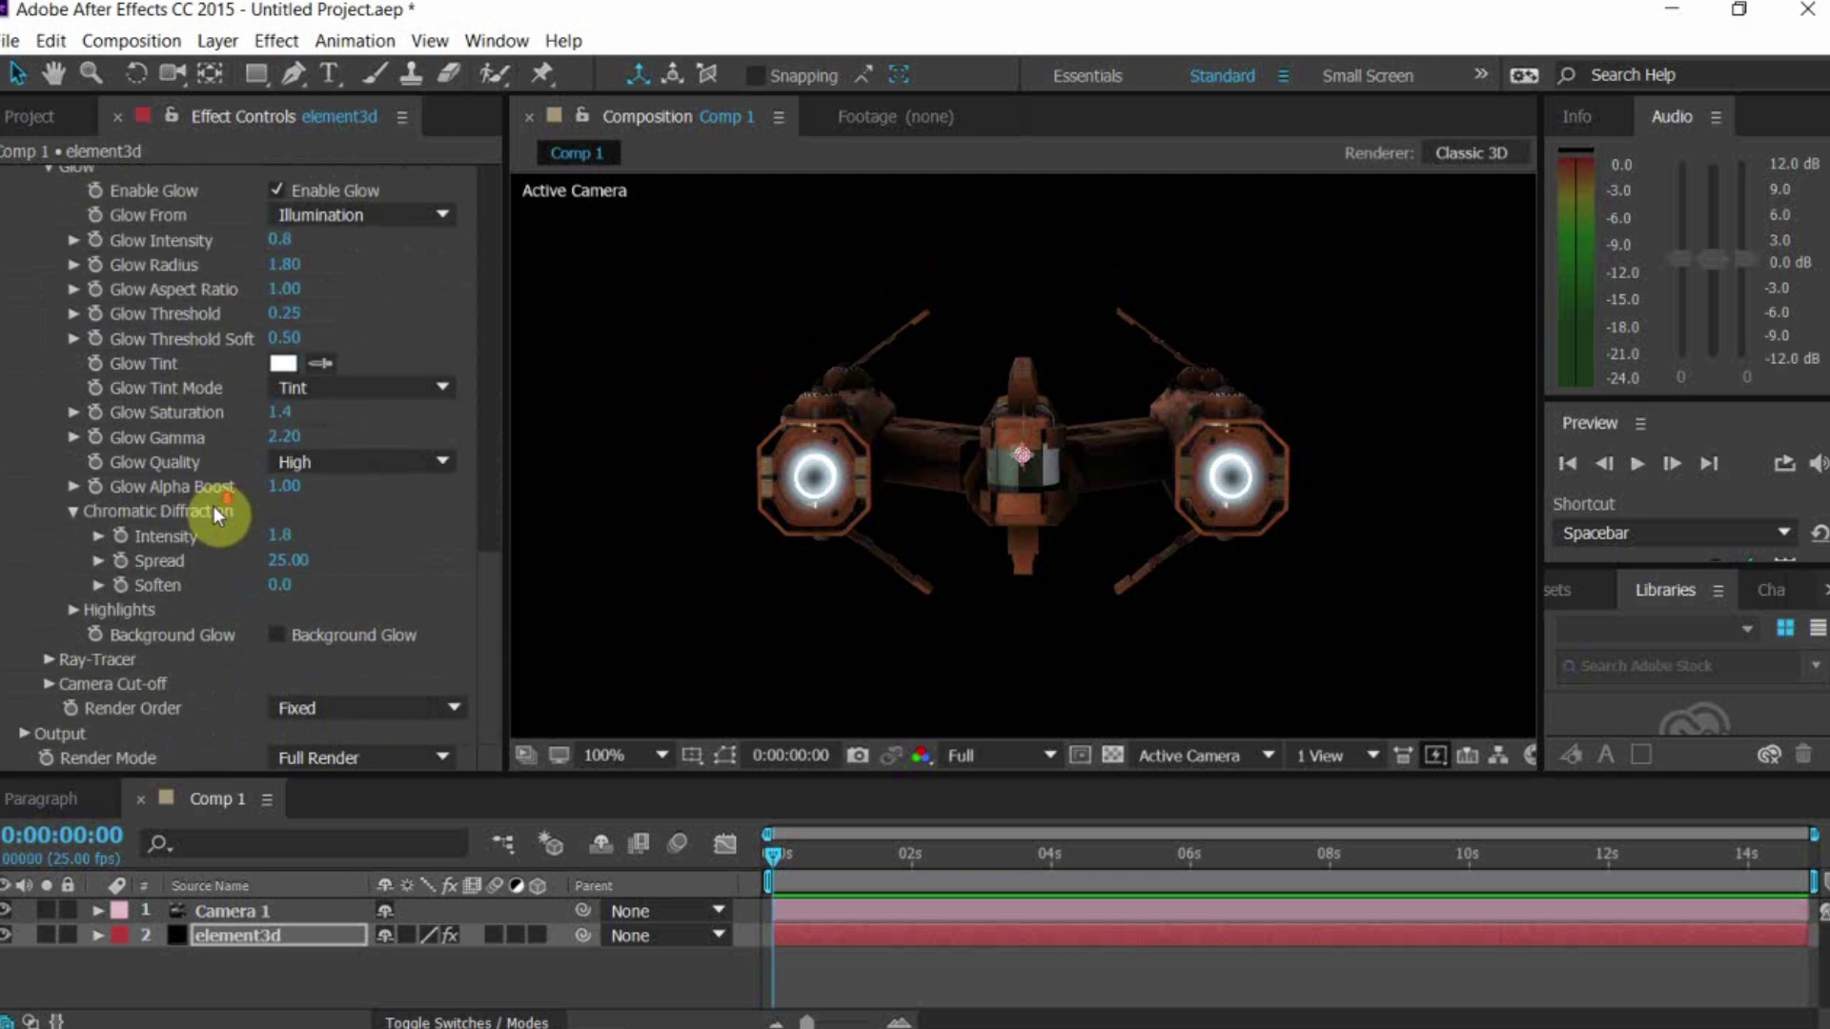
pyautogui.scroll(11, 239, 572)
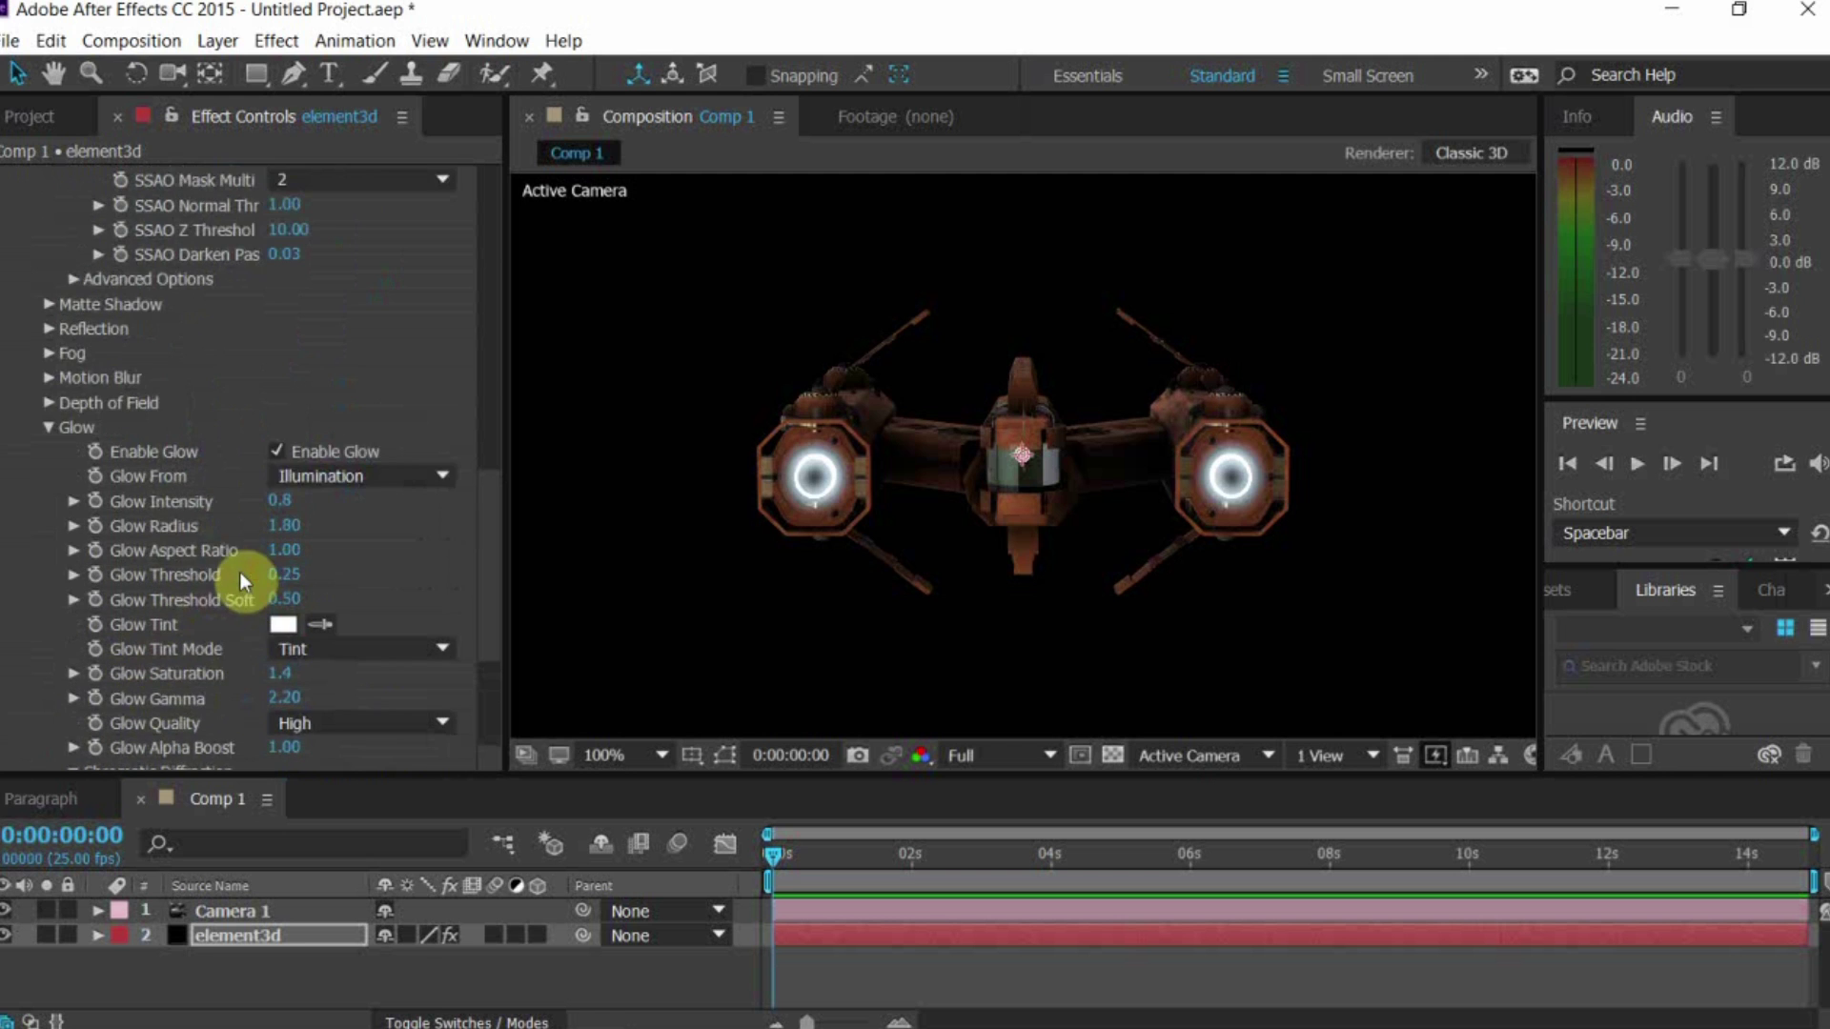
pyautogui.scroll(5, 169, 495)
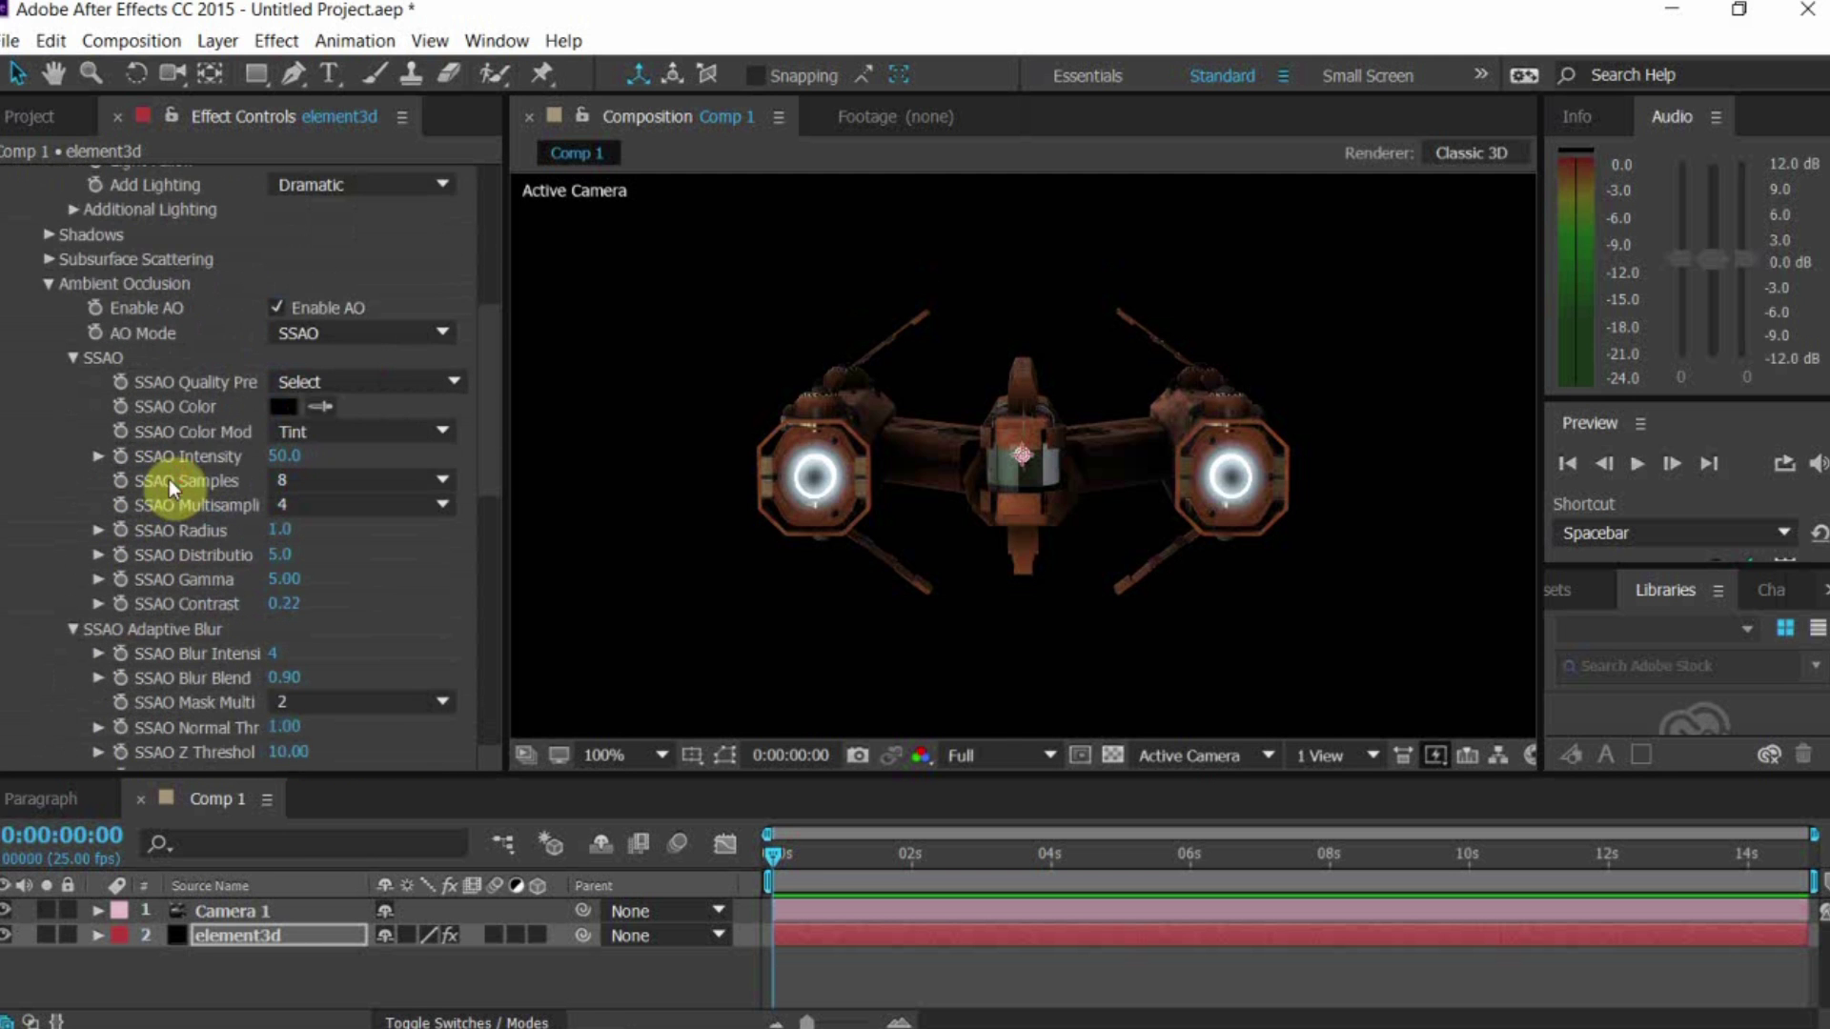
pyautogui.scroll(-3, 362, 610)
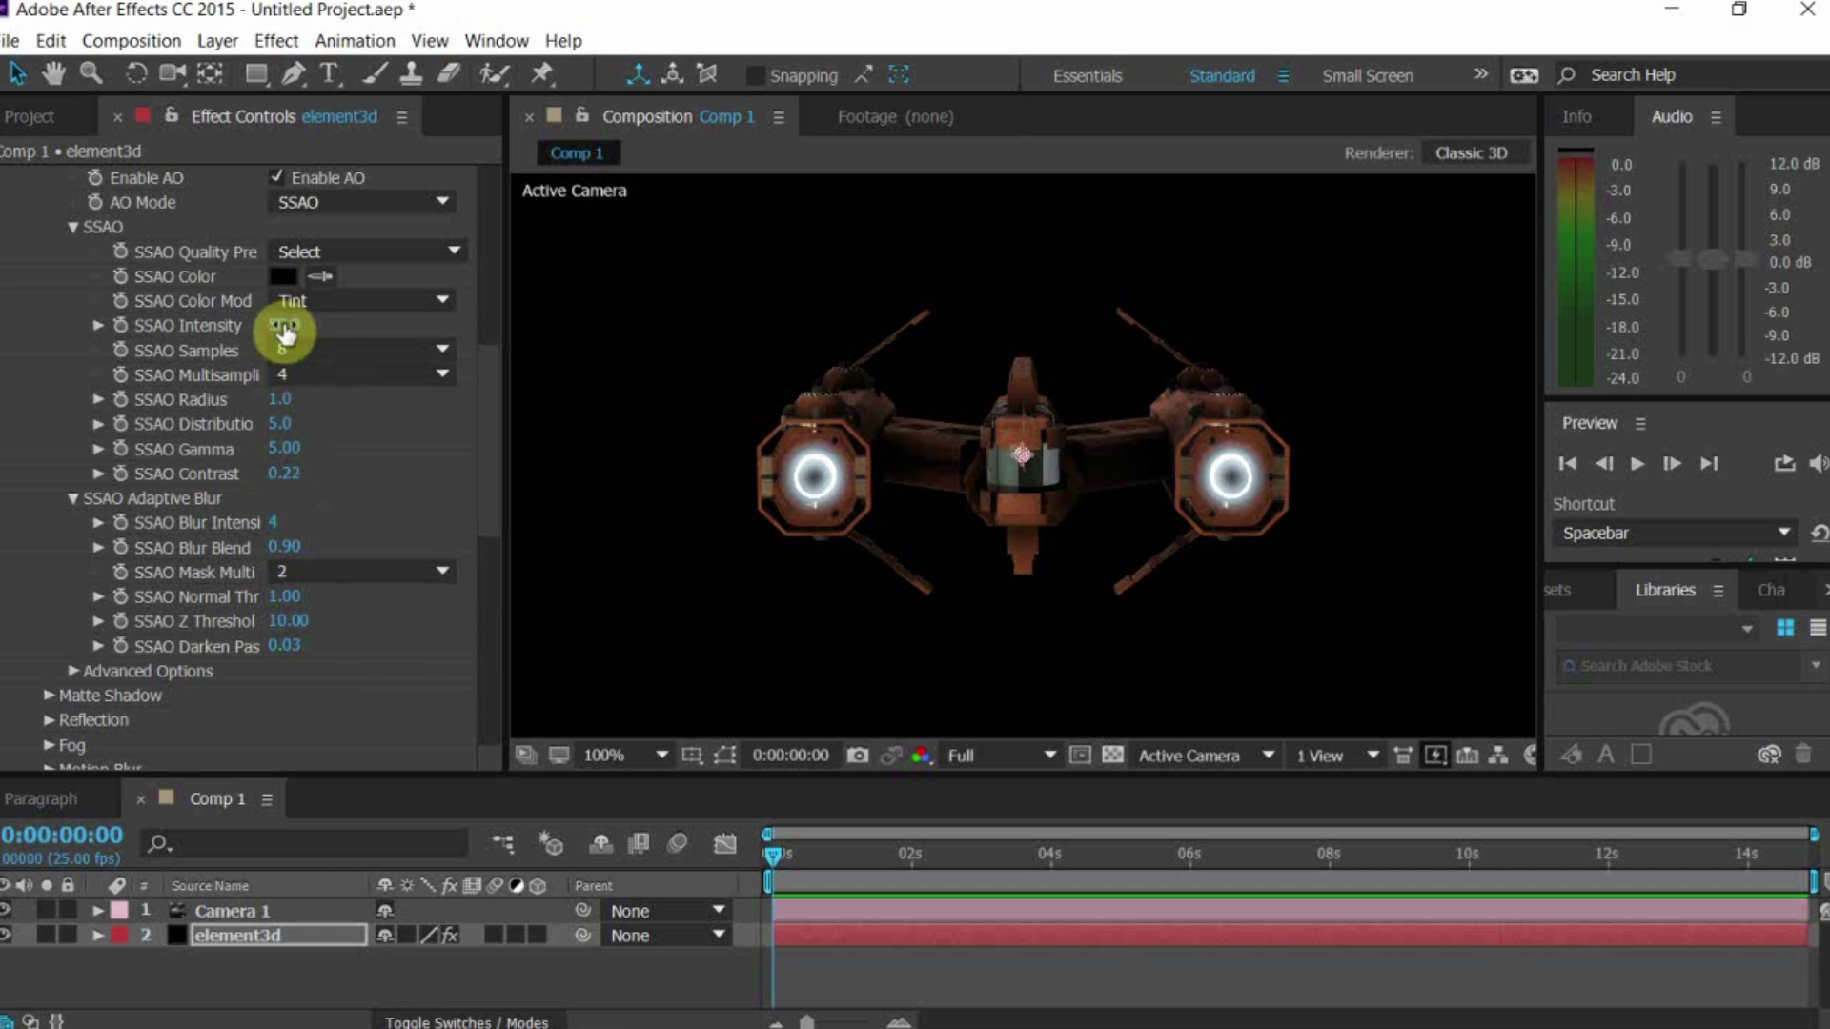
pyautogui.scroll(1, 284, 331)
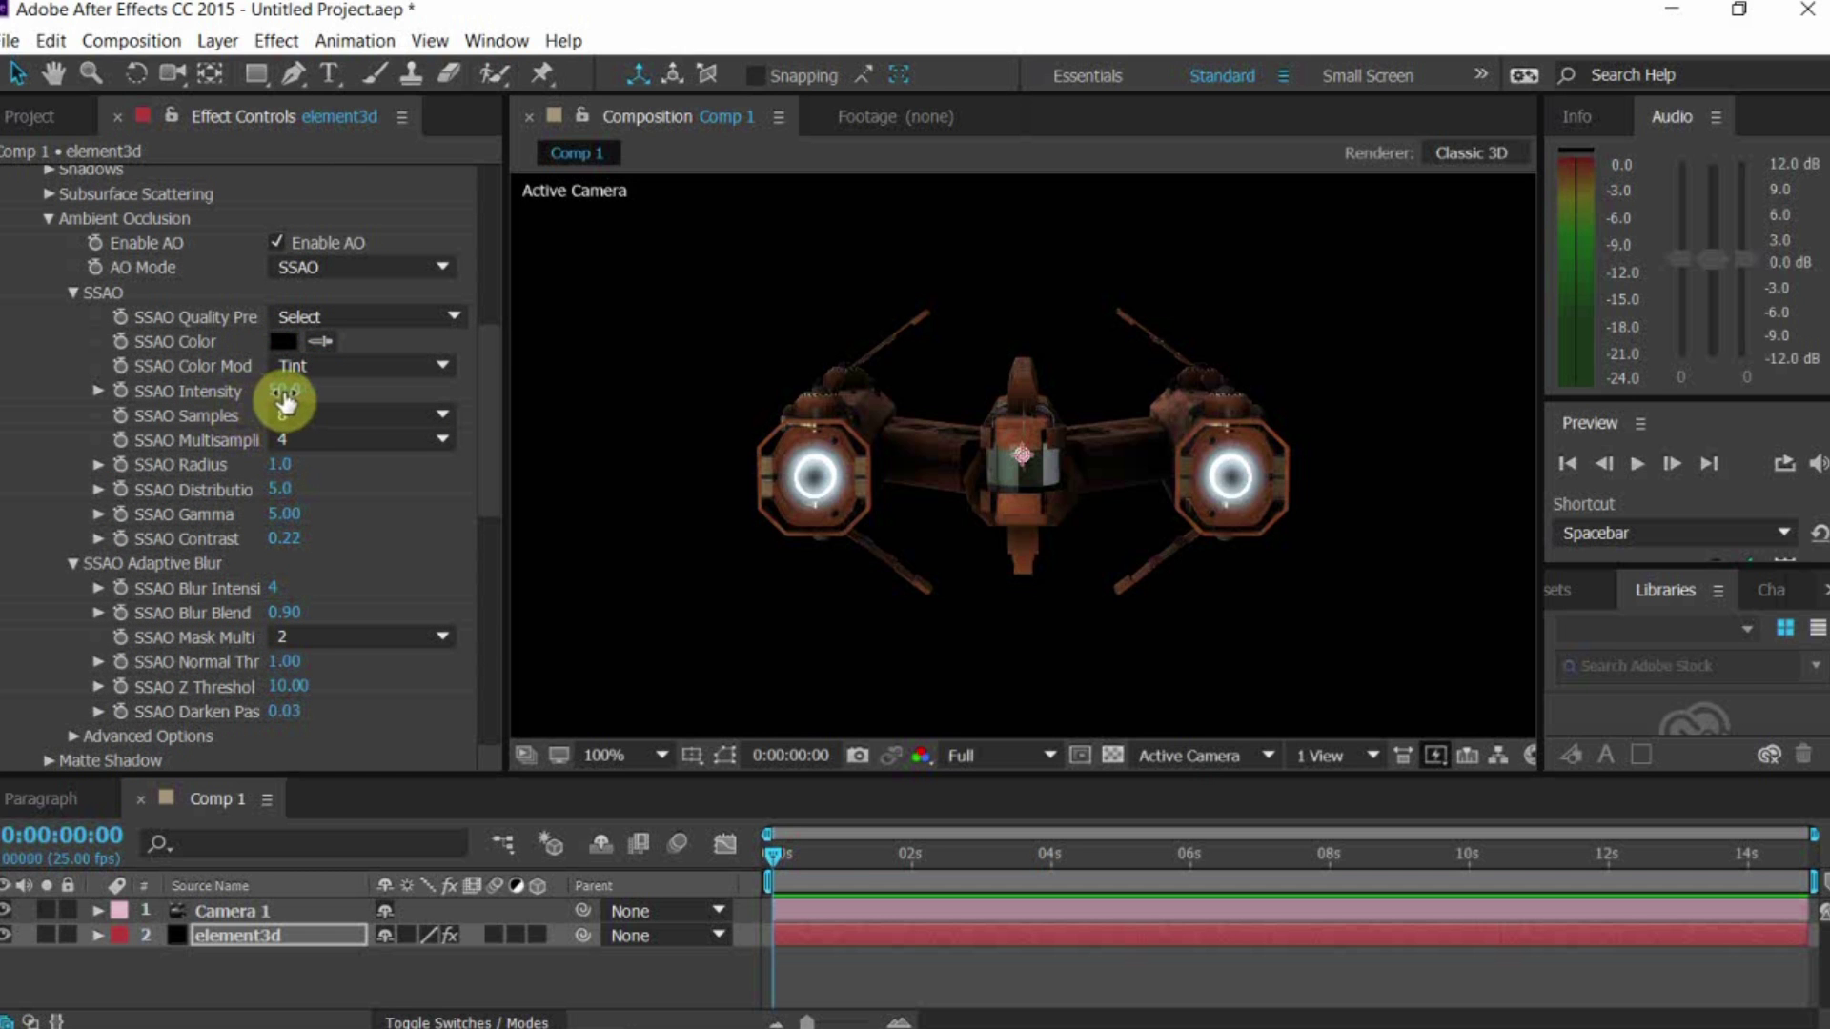
pyautogui.click(286, 395)
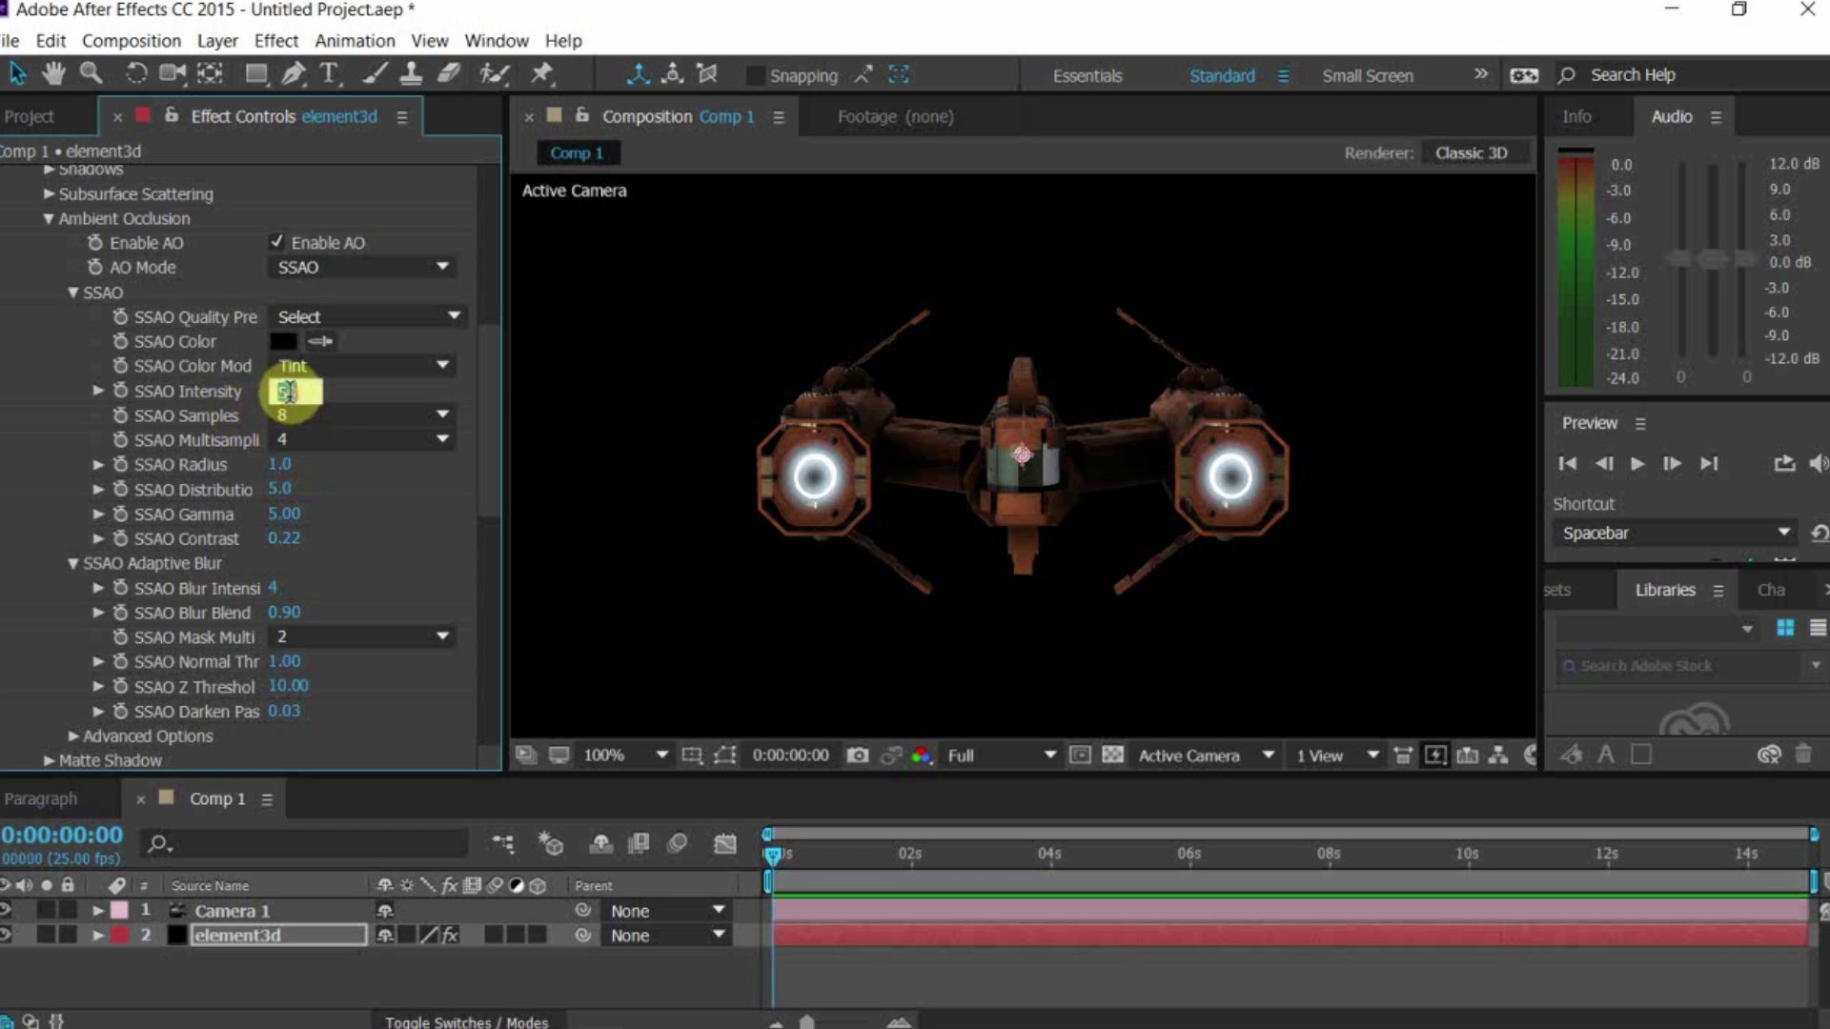
pyautogui.press('BackSpace')
pyautogui.write('7.5')
pyautogui.press('Return')
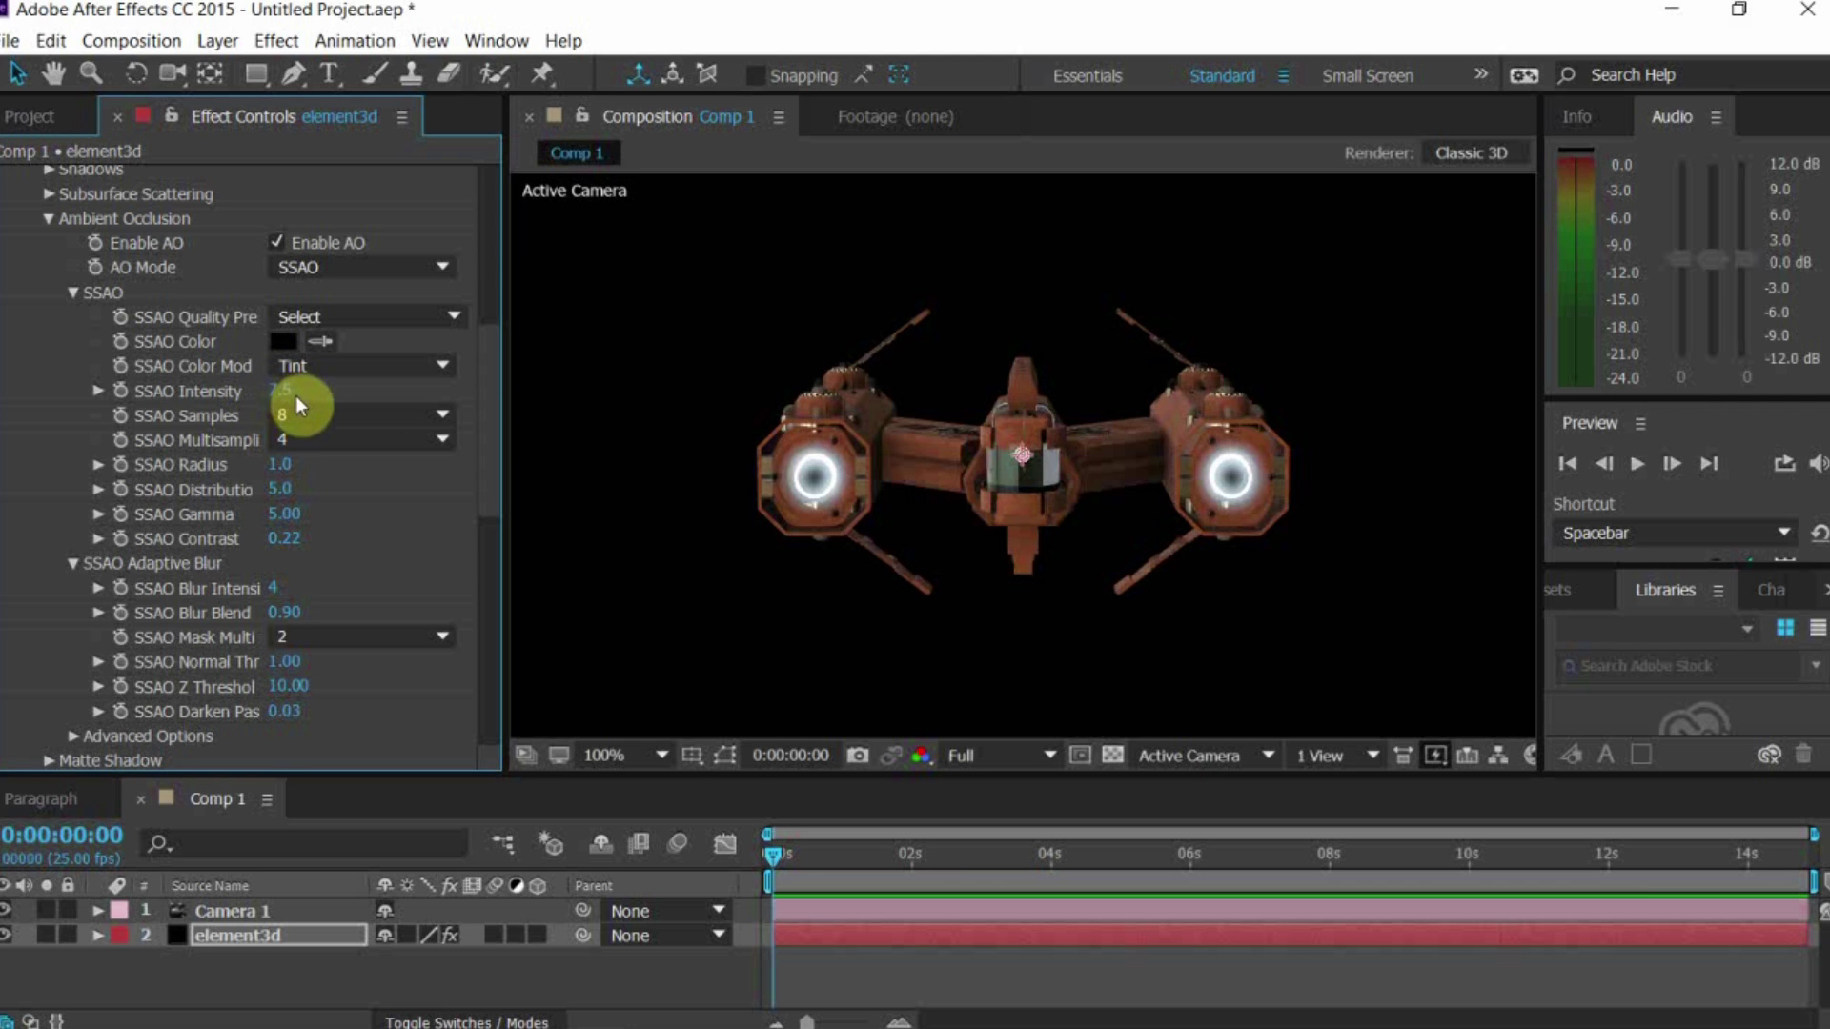
# Raise the SSAO darken pass value to 0.18 and orbit the camera around the spaceship
pyautogui.scroll(-2, 324, 662)
pyautogui.moveTo(301, 654)
pyautogui.mouseDown()
pyautogui.moveTo(298, 639)
pyautogui.moveTo(317, 648)
pyautogui.mouseUp()
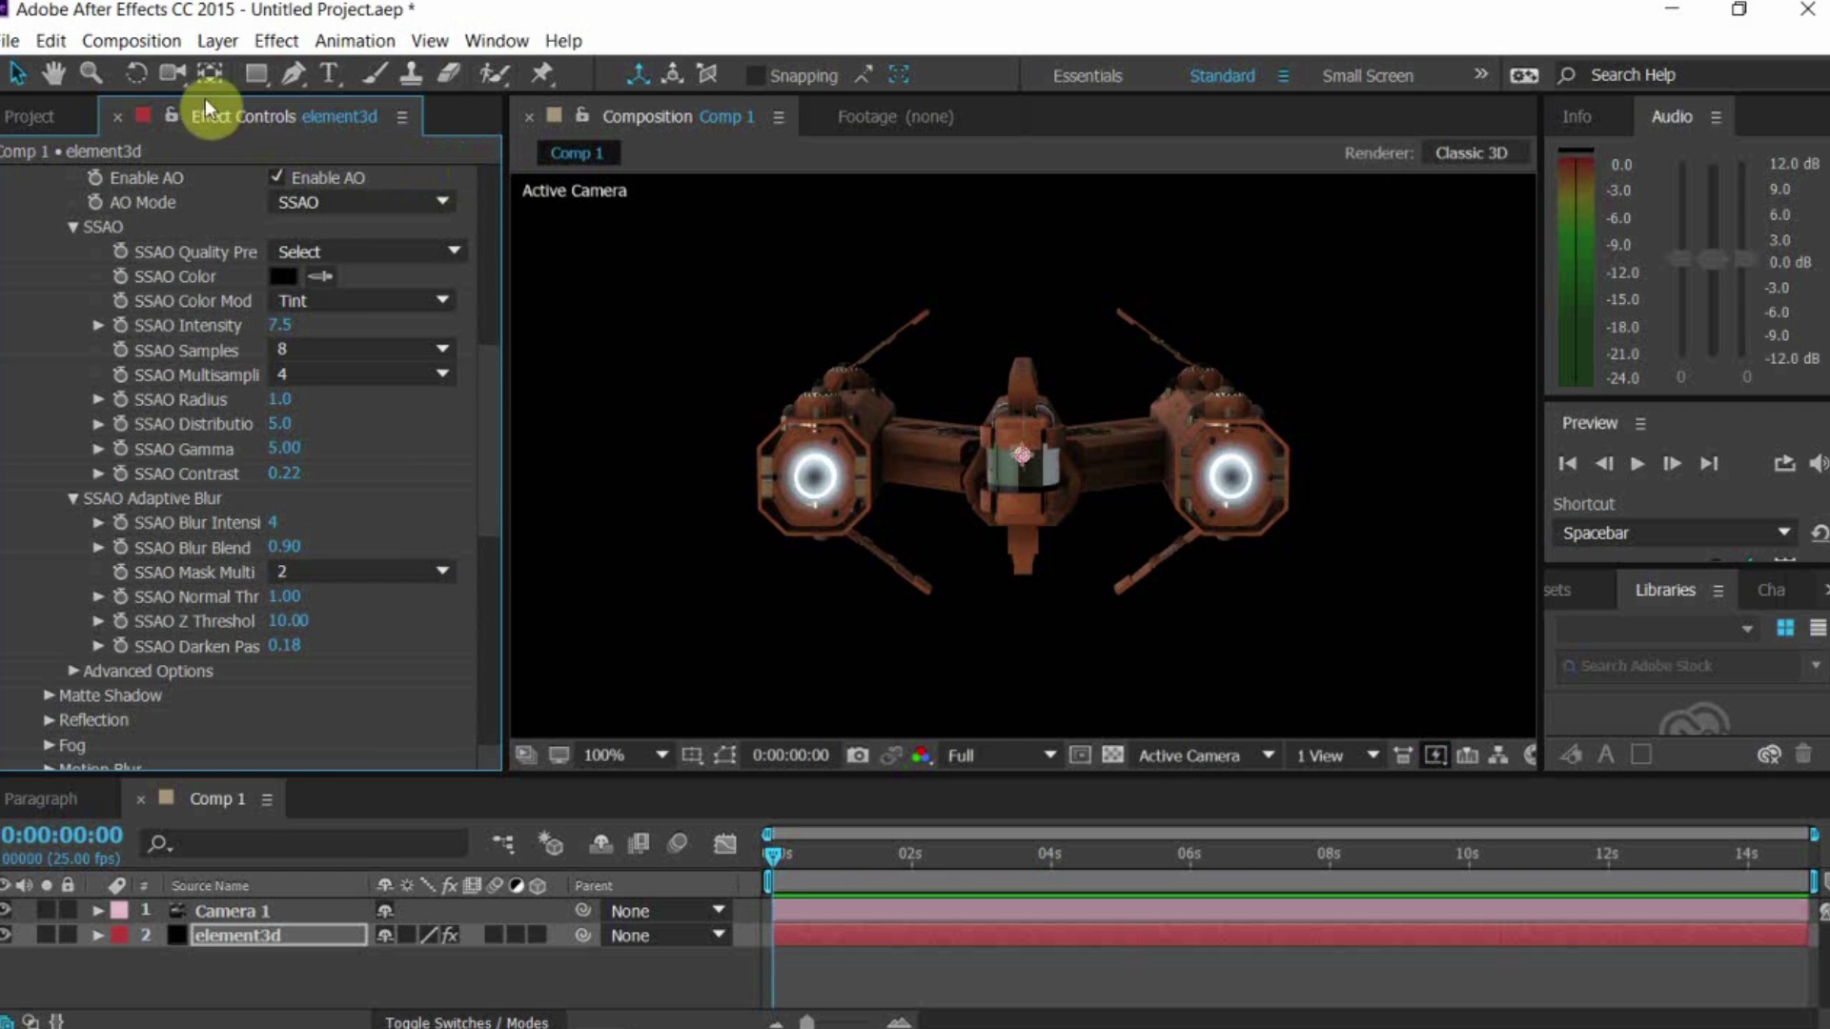
pyautogui.click(177, 75)
pyautogui.moveTo(907, 424); pyautogui.dragTo(817, 523)
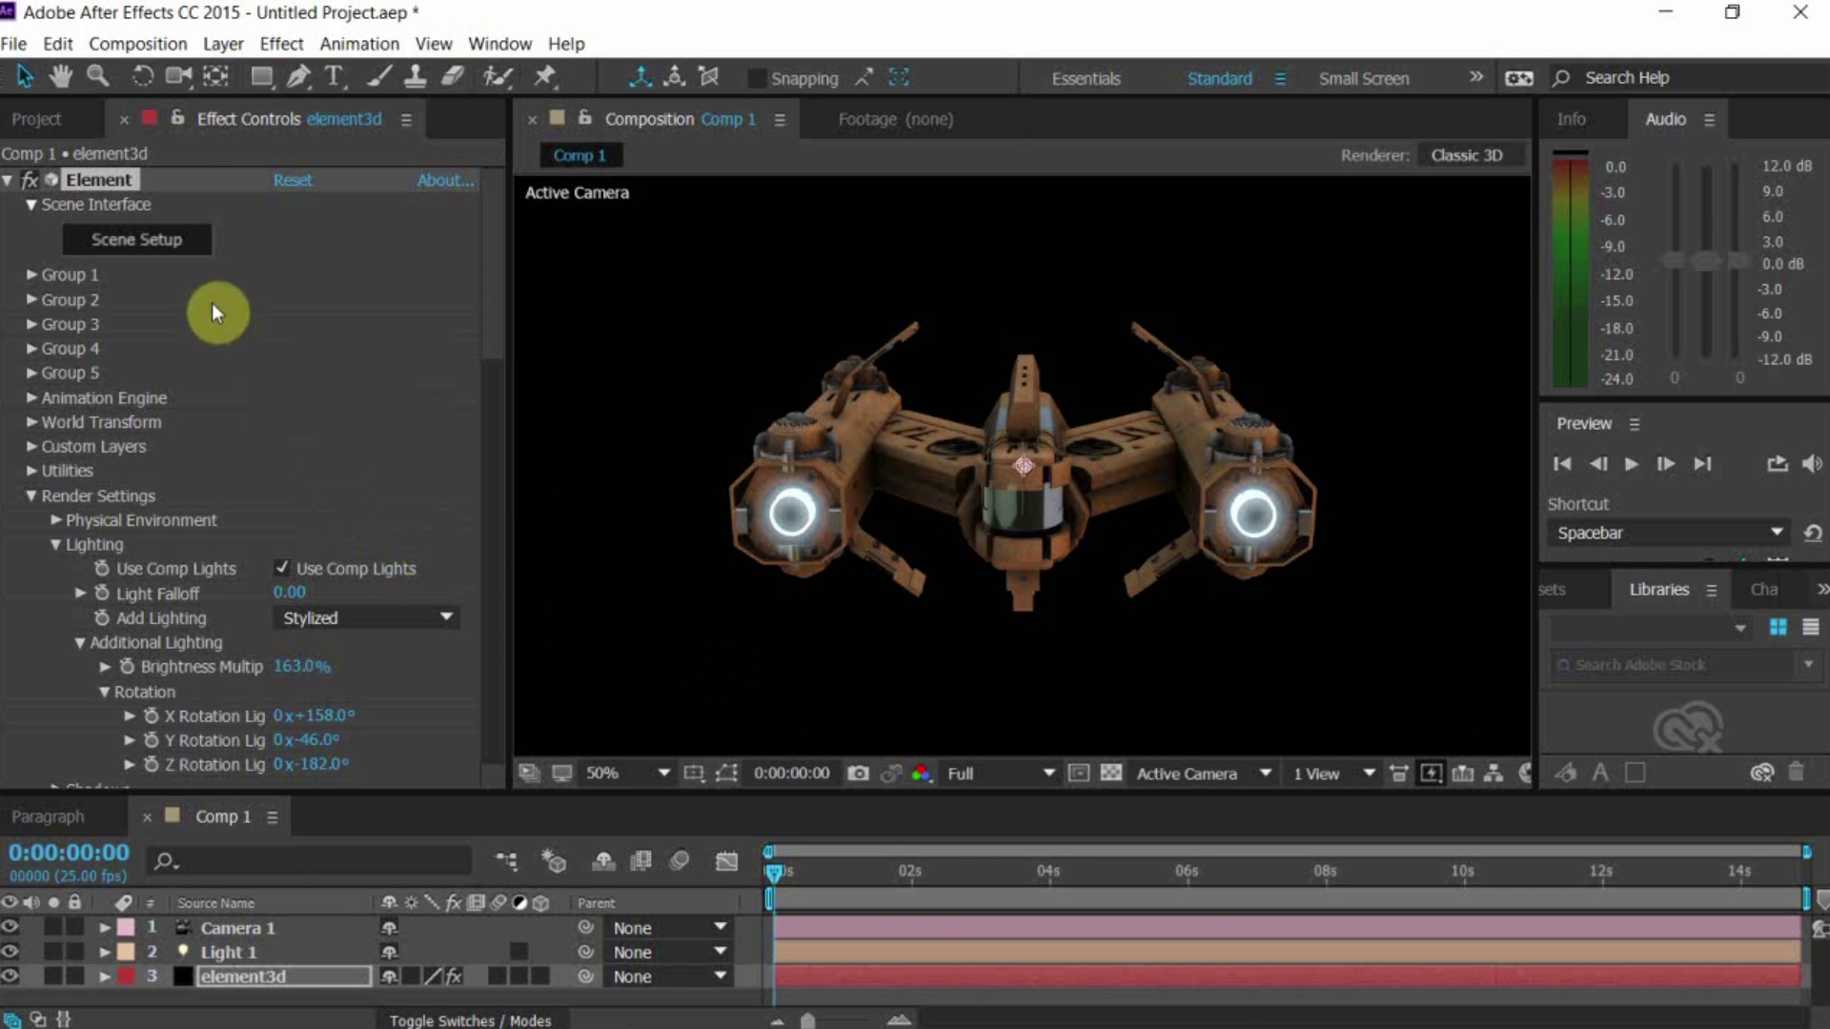
# Reopen the scene setup and create a new group folder inside the main one, with another group folder nested in it
pyautogui.click(186, 244)
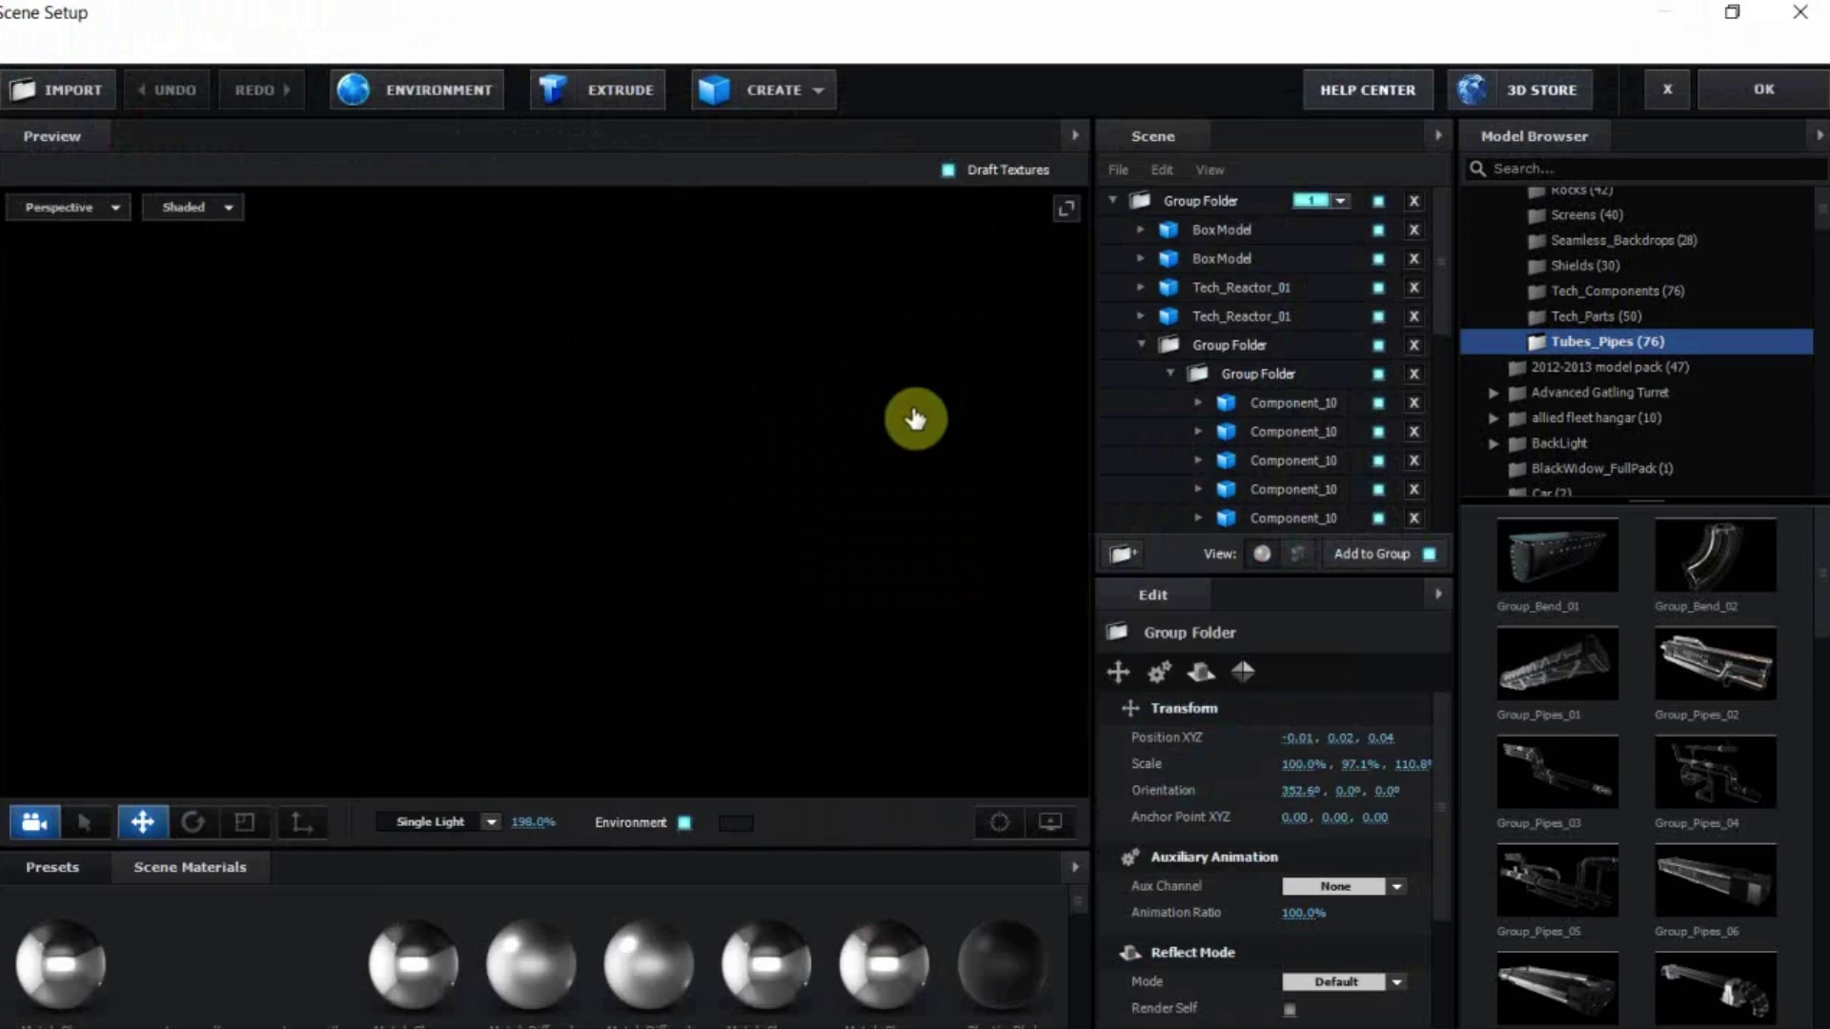
pyautogui.scroll(1, 1285, 324)
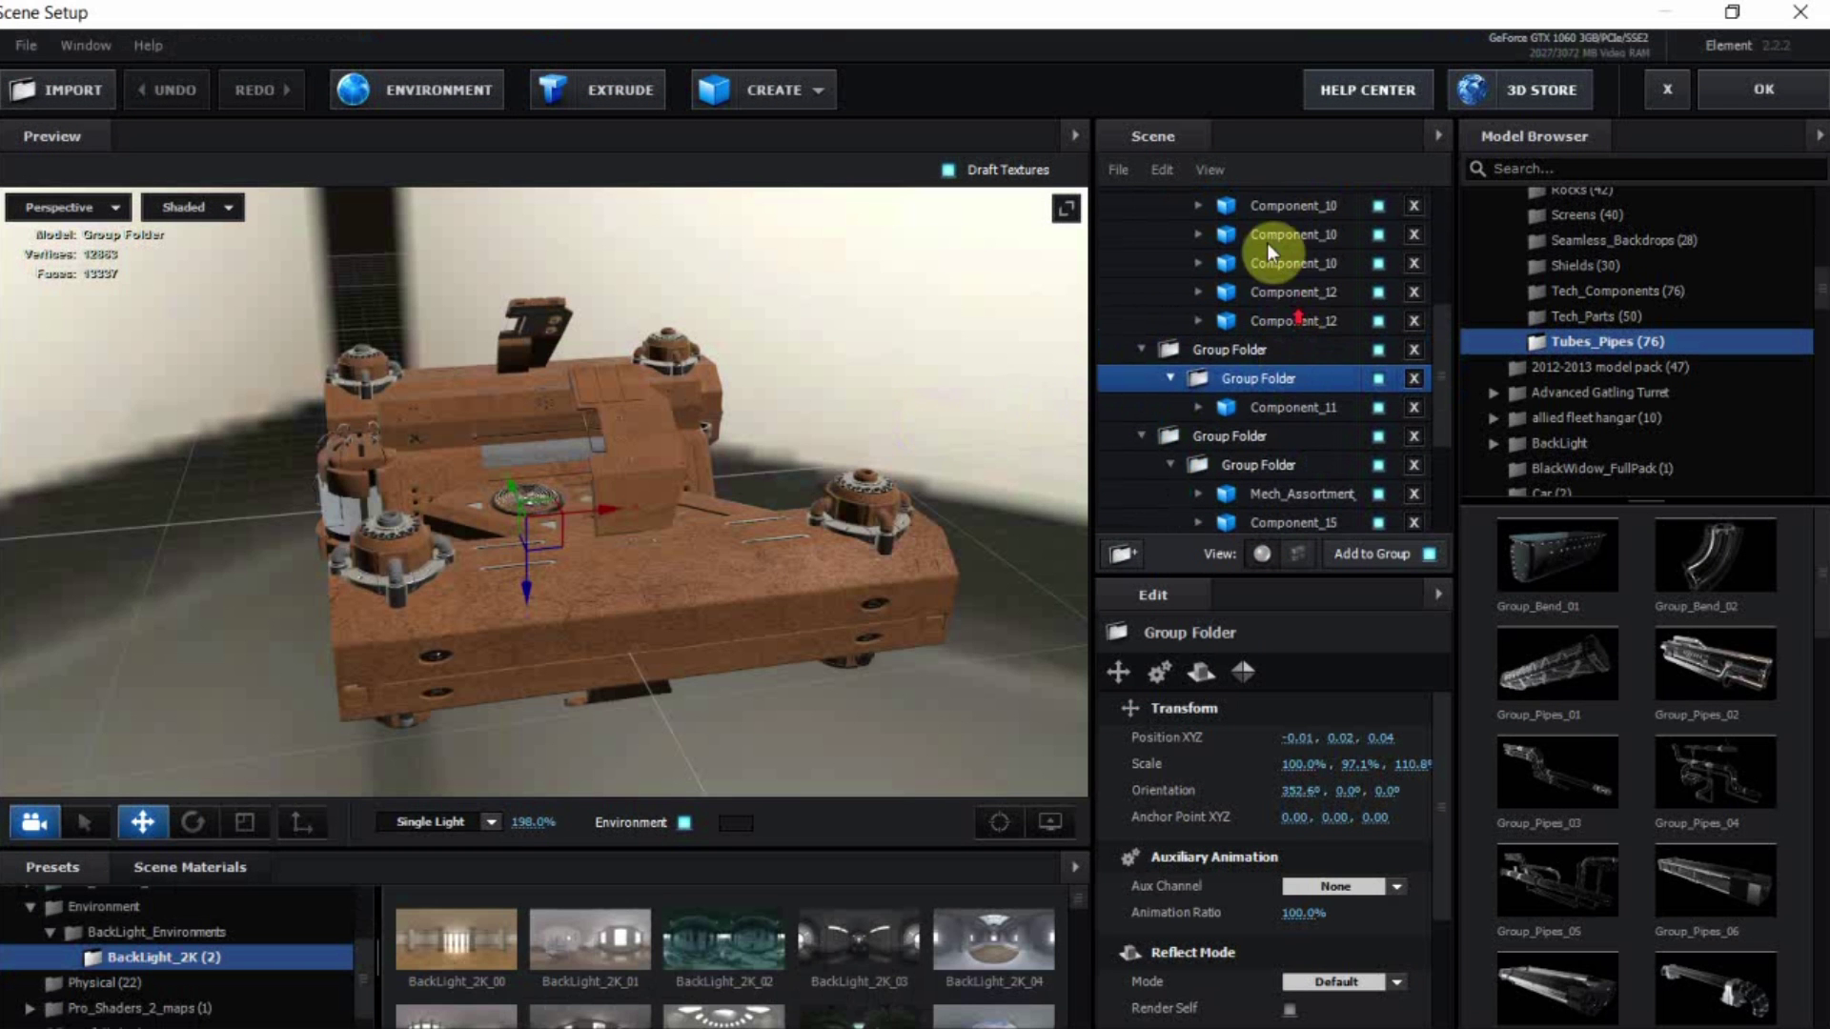
pyautogui.scroll(5, 1258, 228)
pyautogui.click(1240, 200)
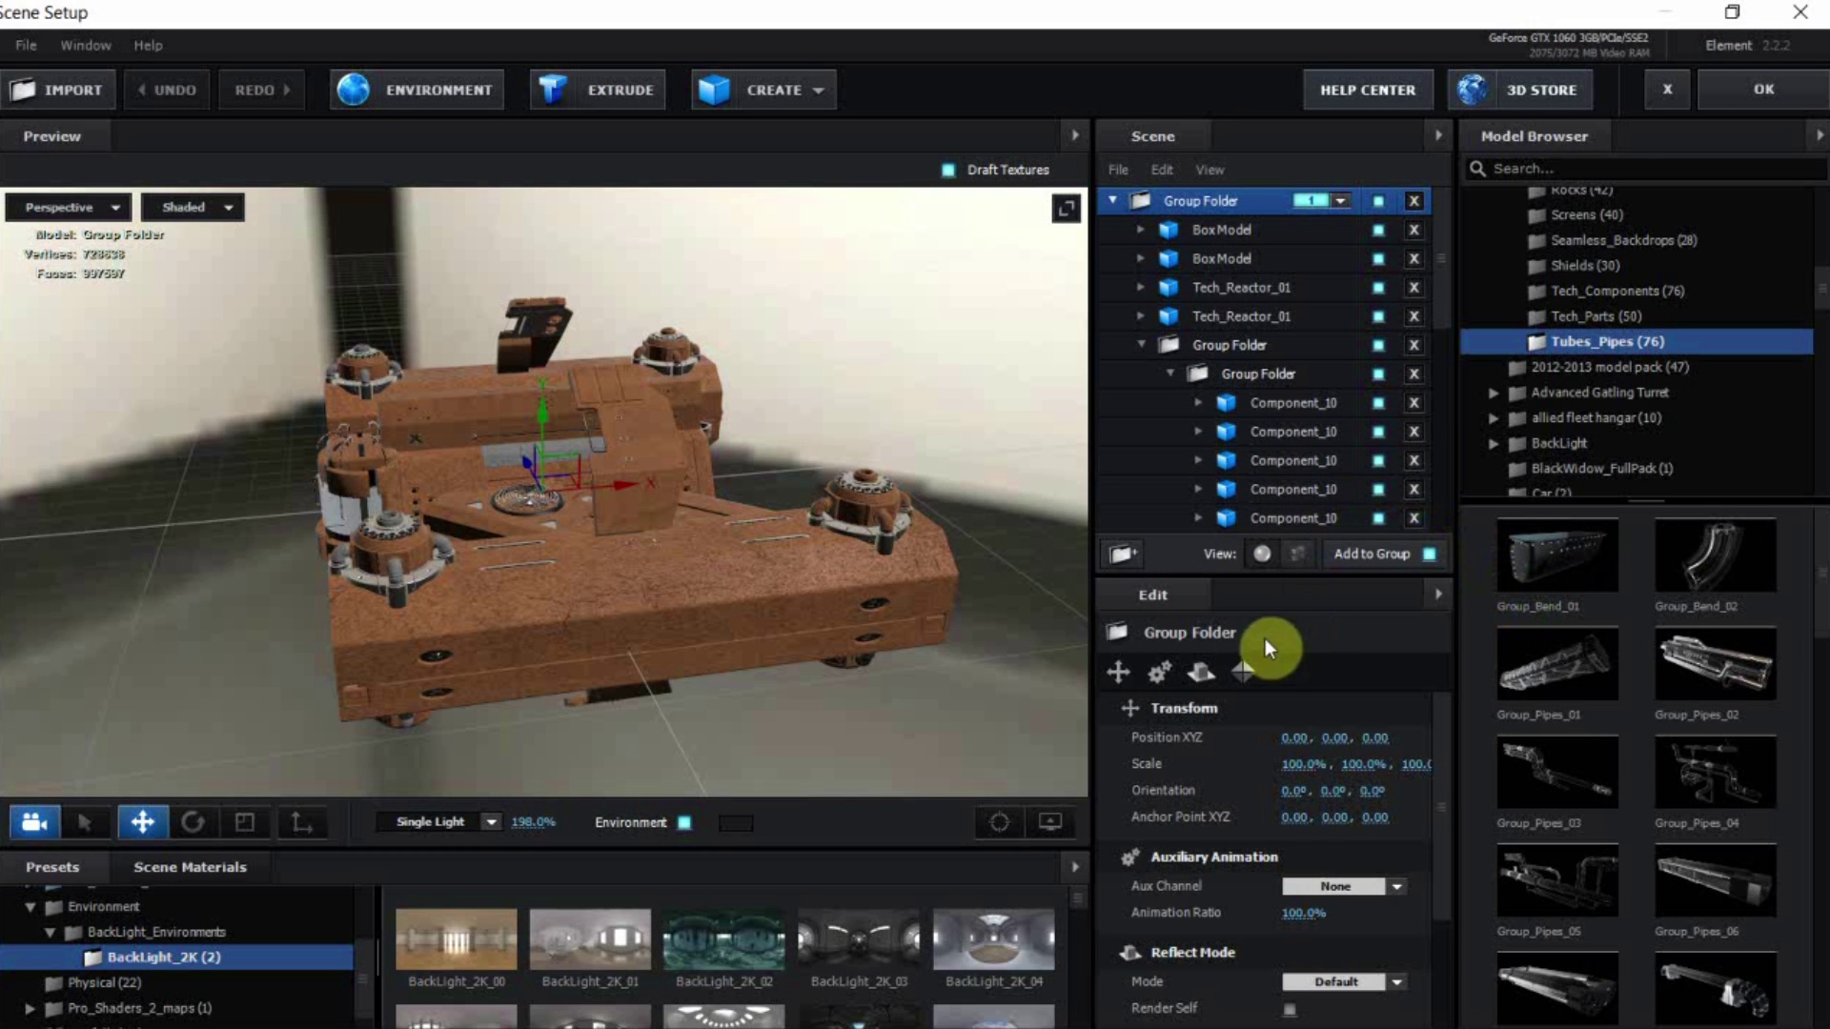
pyautogui.click(1136, 552)
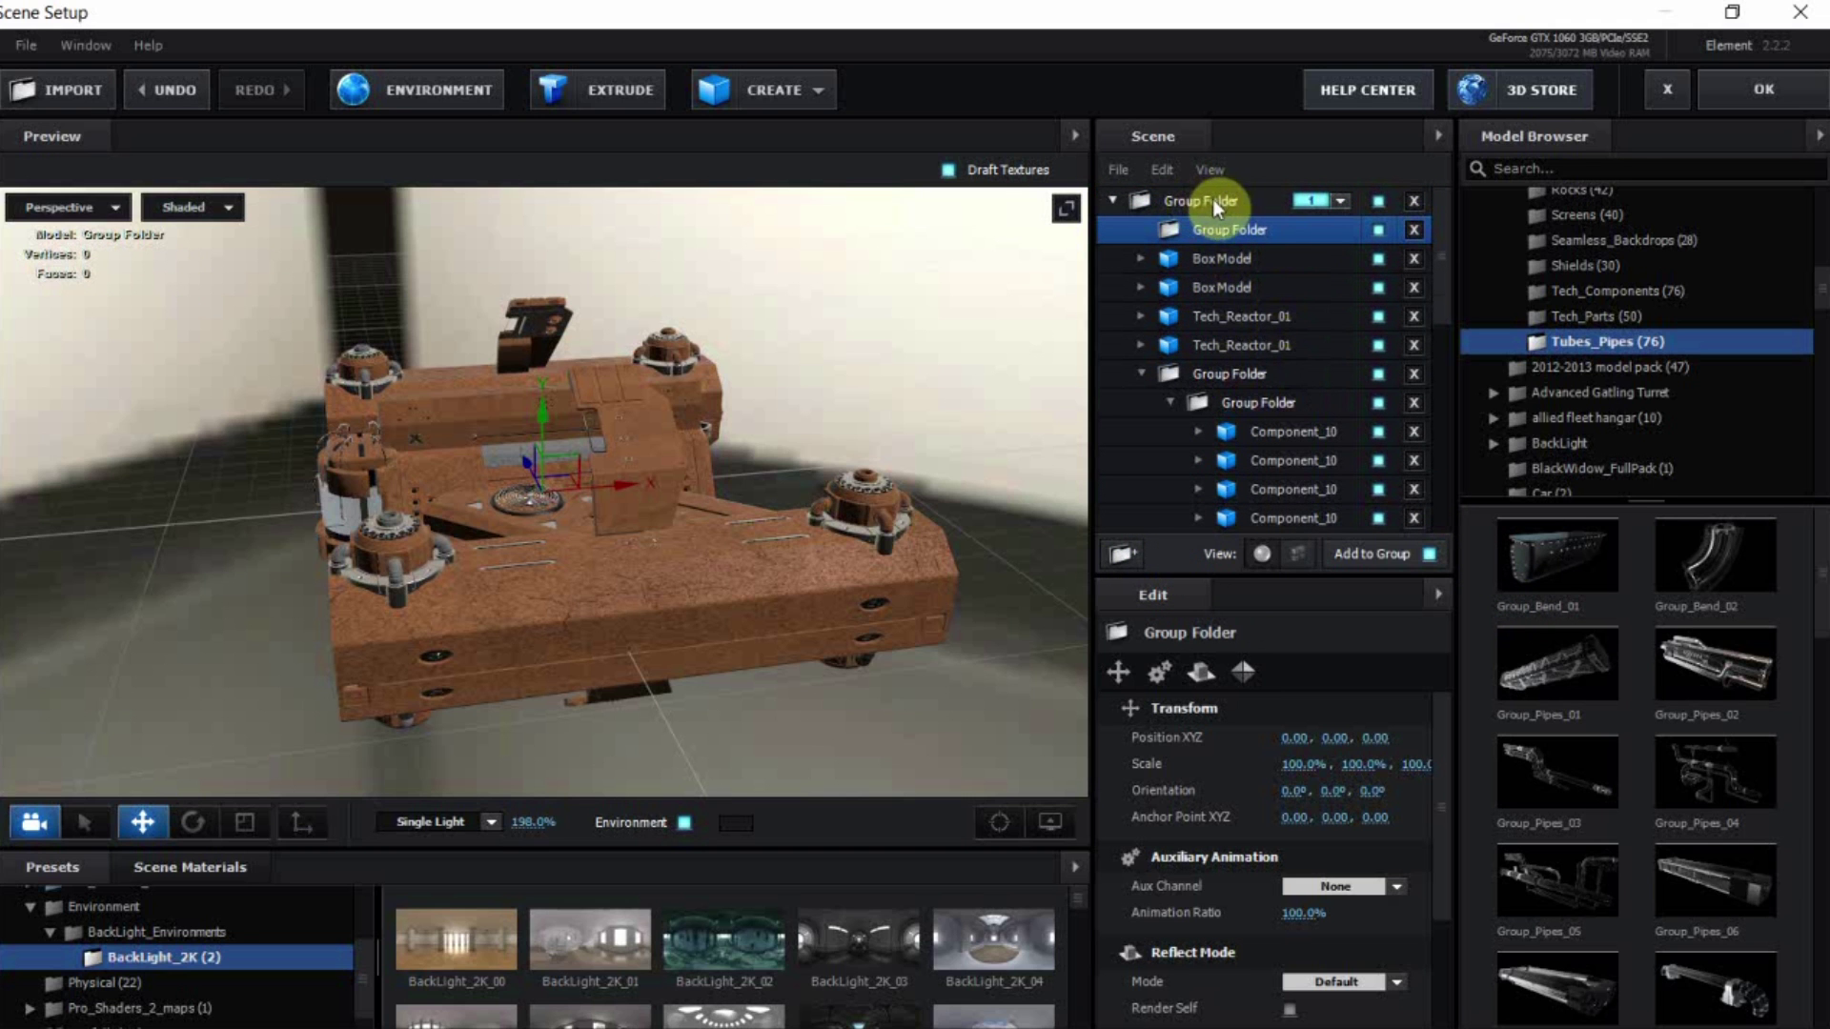
pyautogui.click(1129, 550)
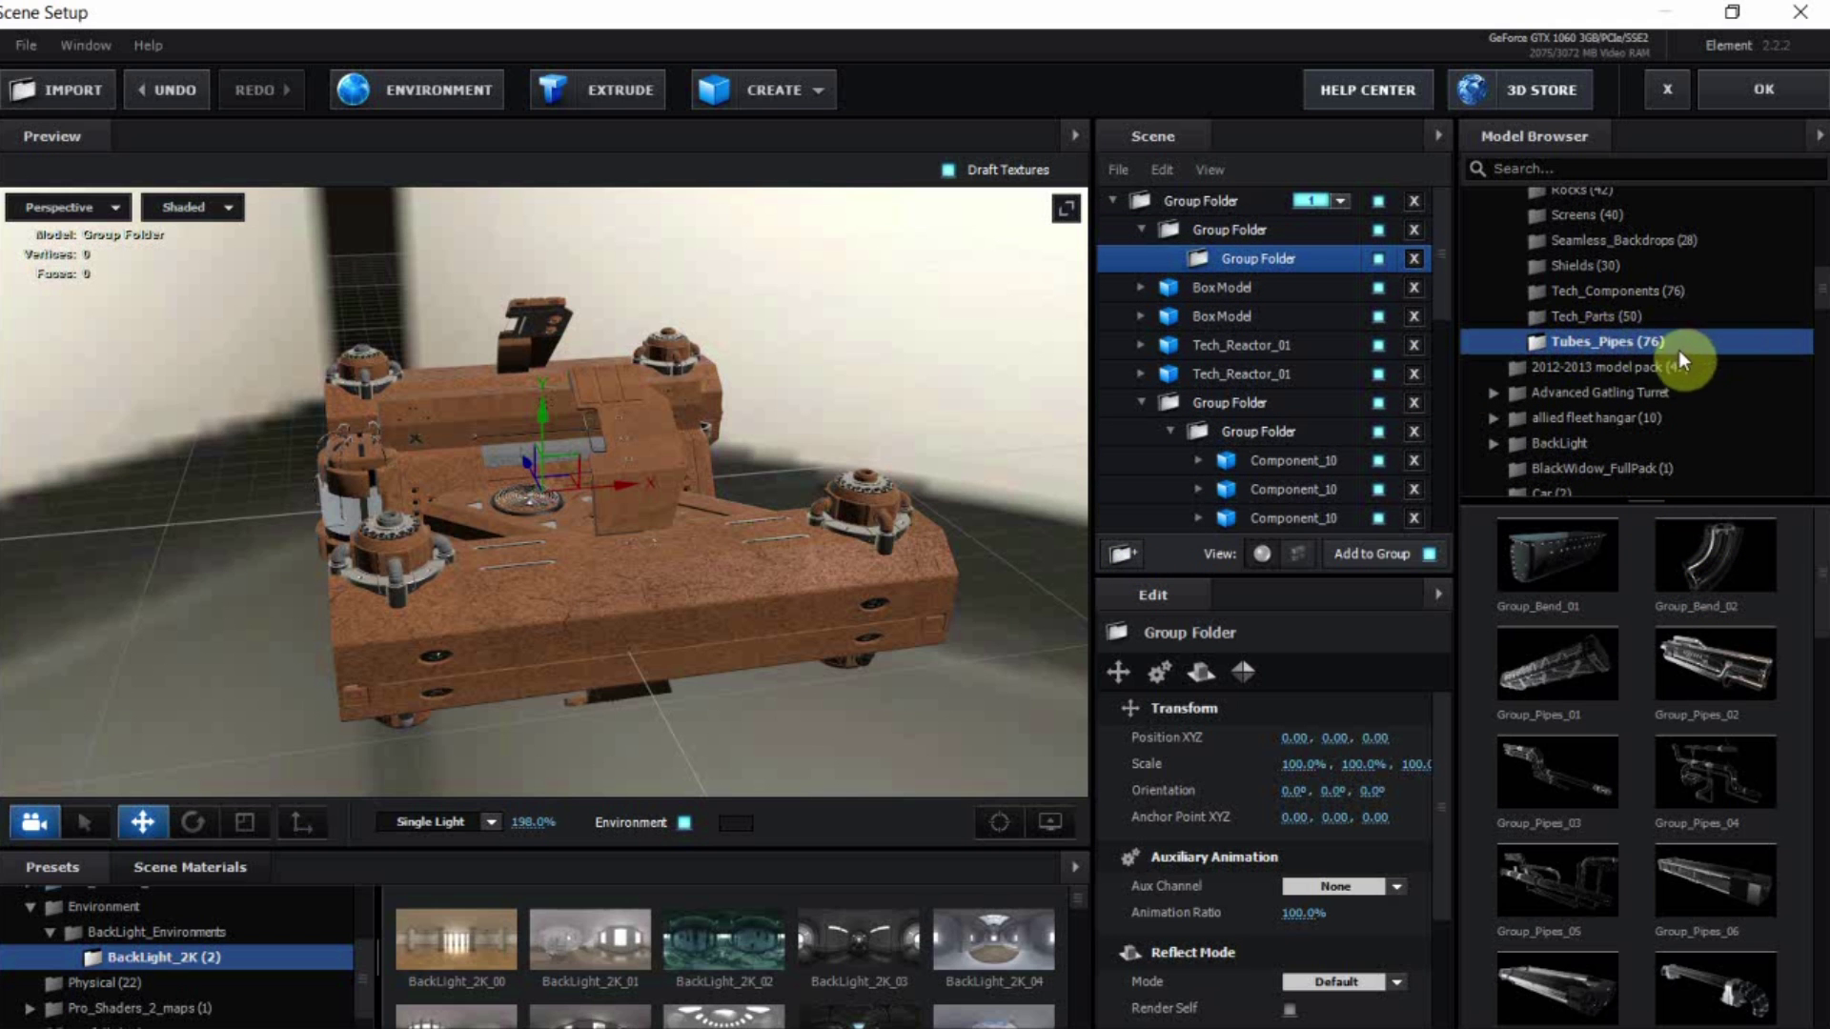
# Add the Group_Bend_02 pipe model from Tubes_Pipes to the innermost new group folder
pyautogui.click(1723, 576)
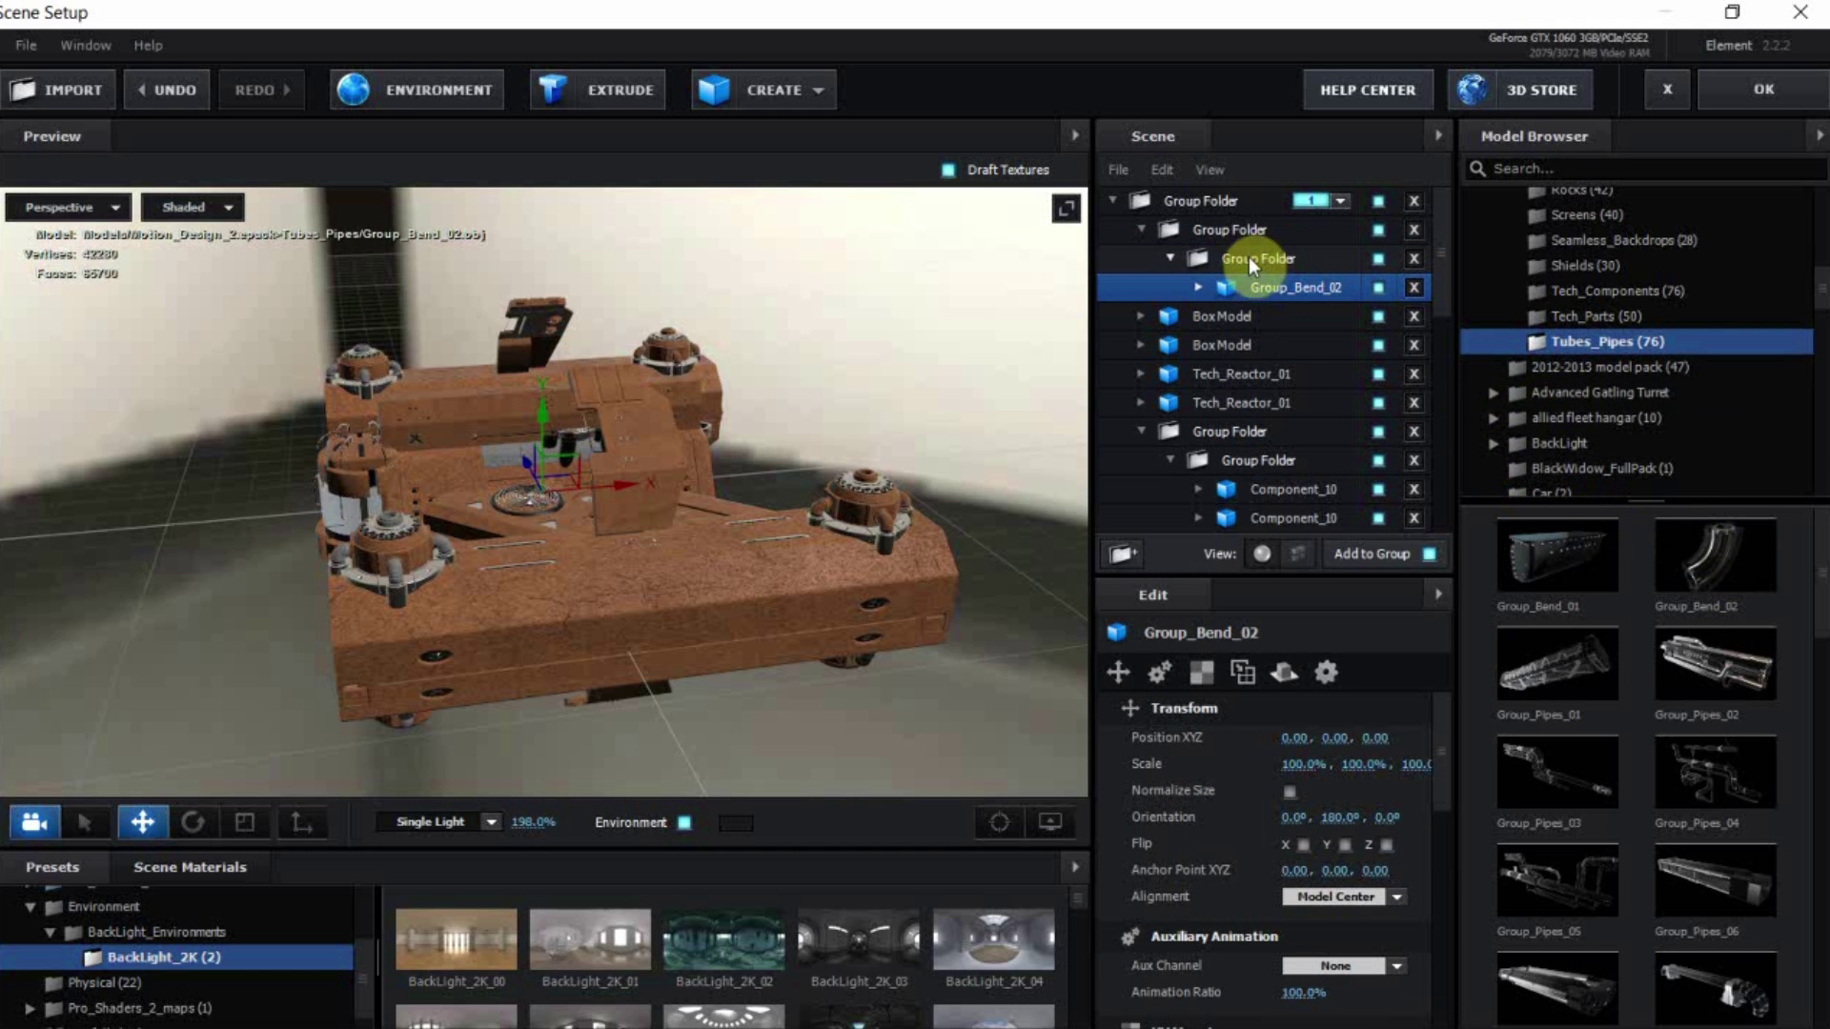
pyautogui.moveTo(1246, 277)
pyautogui.mouseDown()
pyautogui.moveTo(1191, 224)
pyautogui.moveTo(1212, 204)
pyautogui.moveTo(1222, 263)
pyautogui.mouseUp()
pyautogui.click(1239, 258)
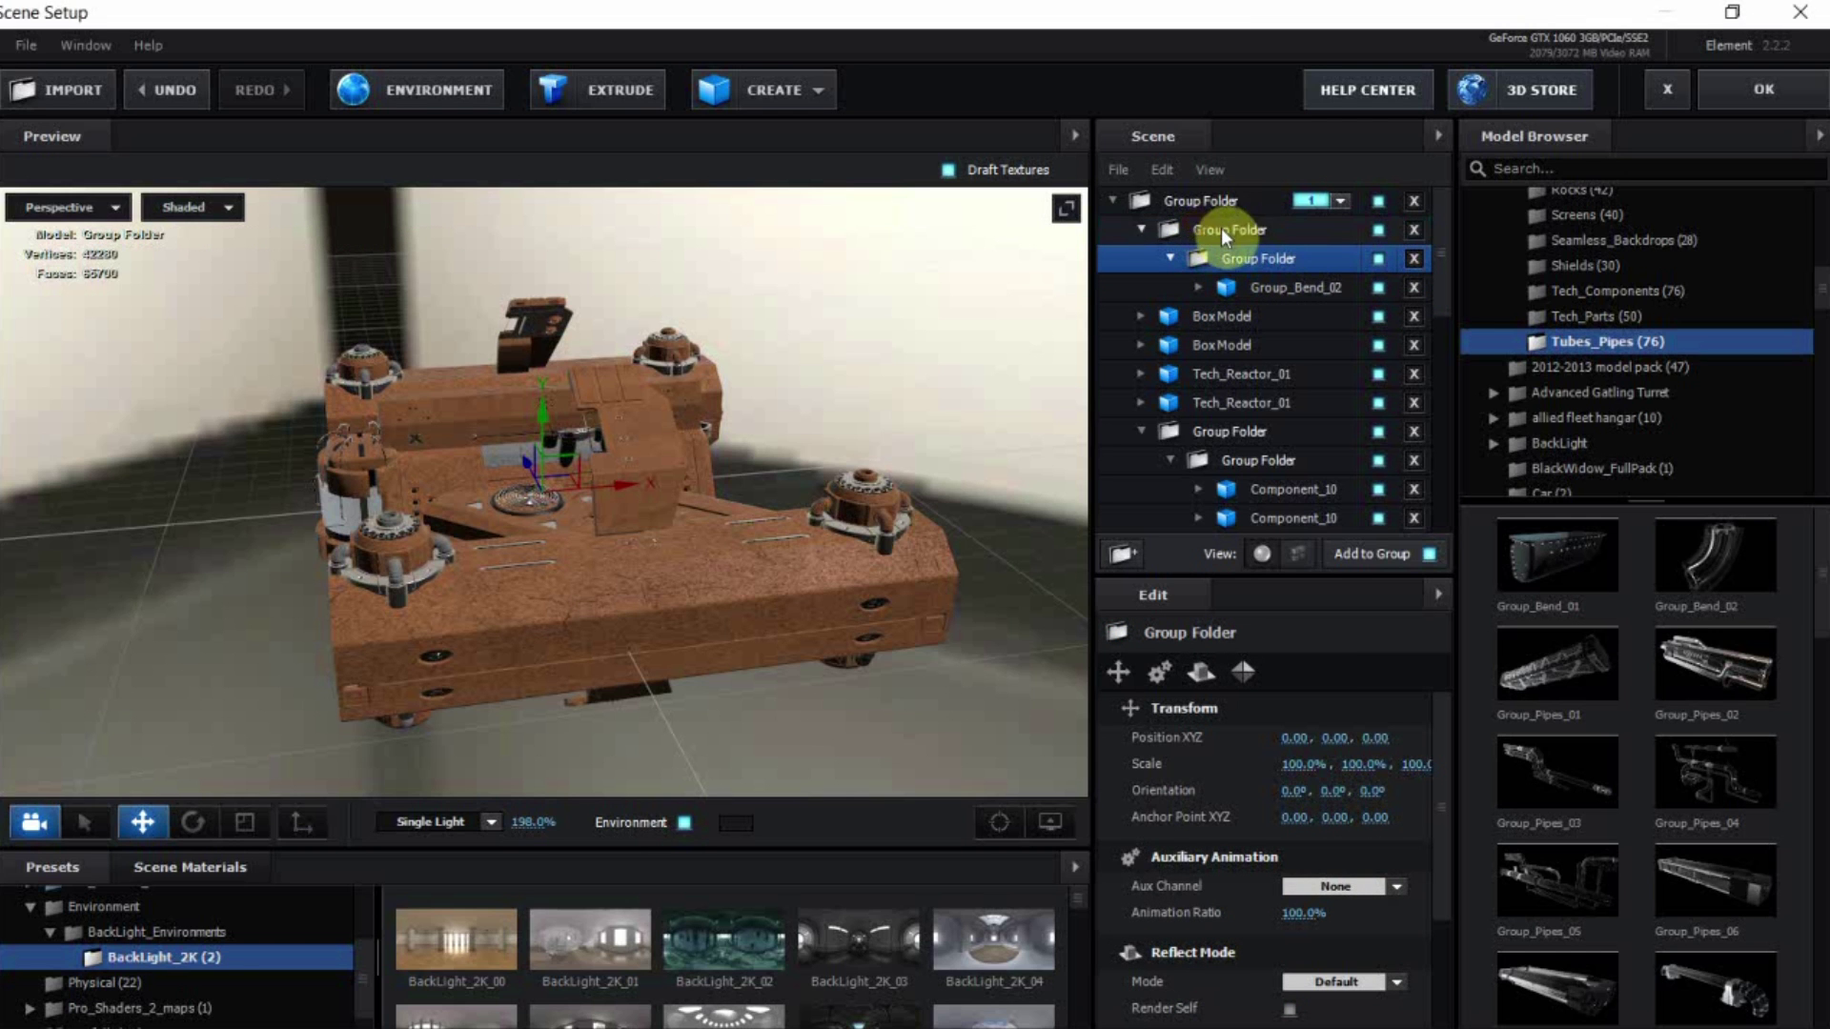
pyautogui.click(1240, 231)
pyautogui.moveTo(1240, 232); pyautogui.dragTo(1183, 203)
pyautogui.moveTo(843, 499); pyautogui.dragTo(971, 491)
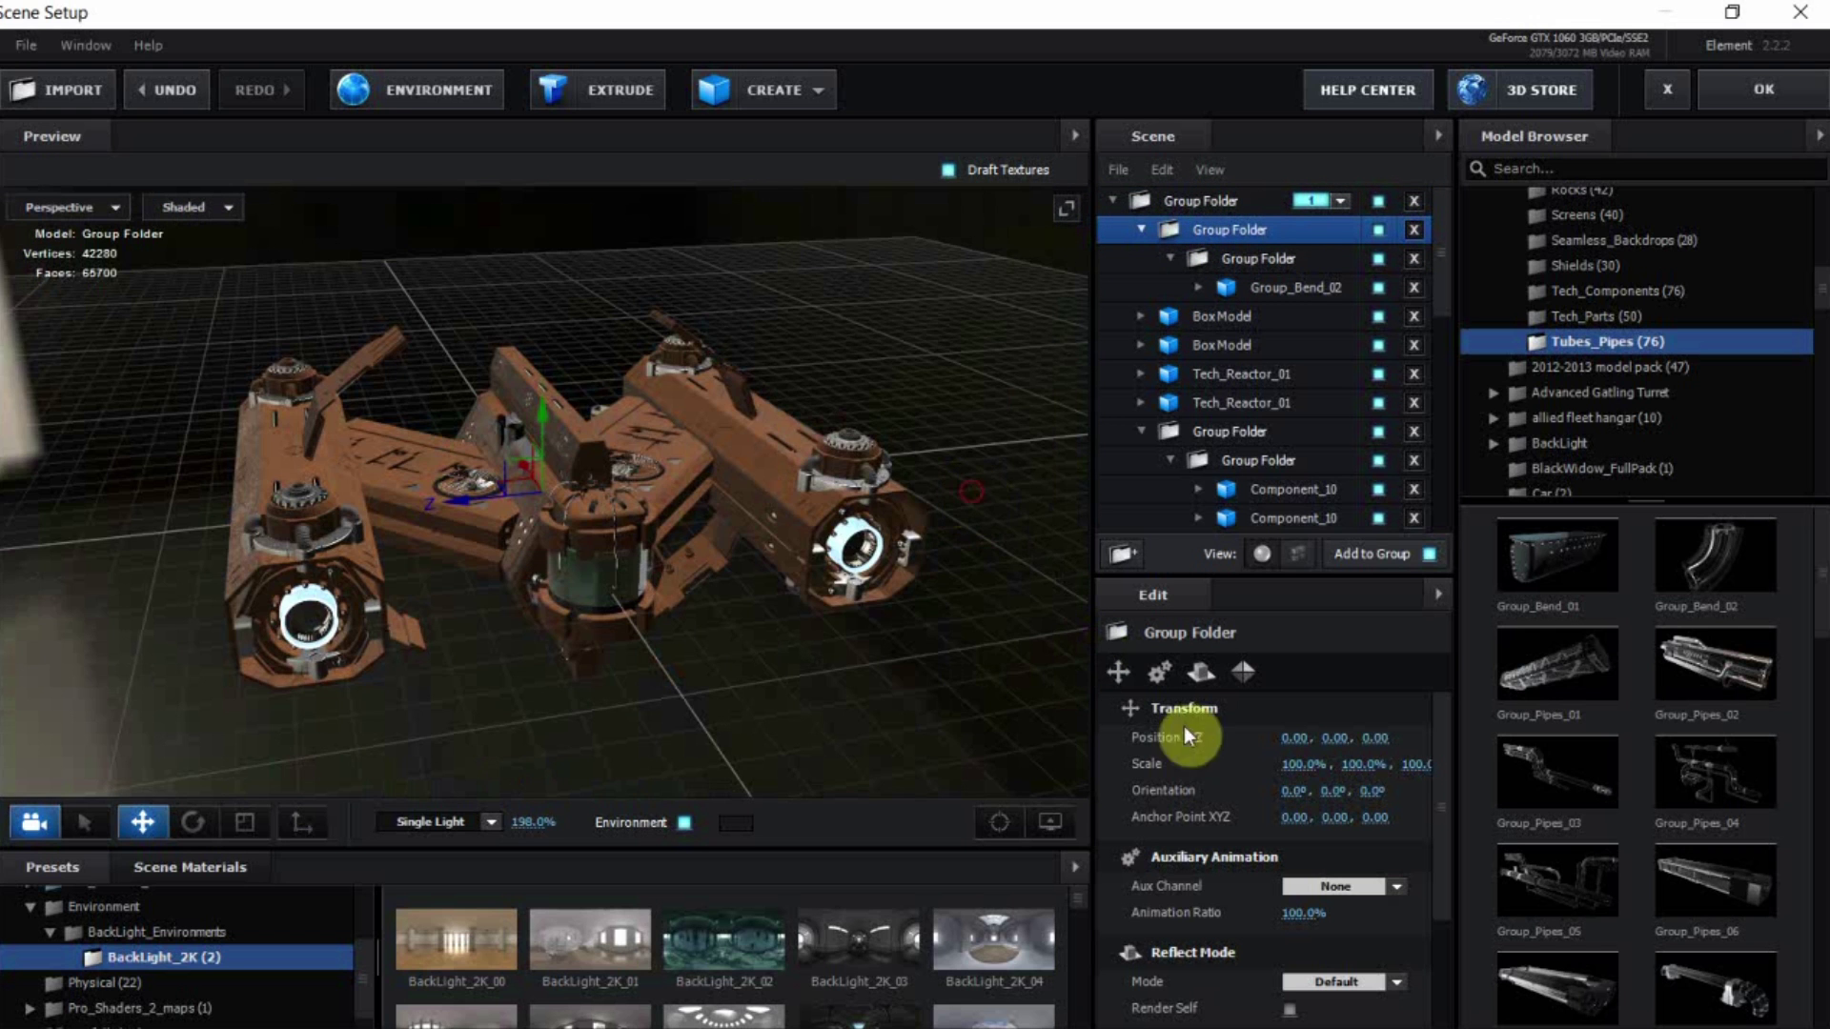
# Scale the Group_Bend_02 model to about 126.5% and move it over the side hull, to about Y 0.22, Z 0.71
pyautogui.click(1302, 763)
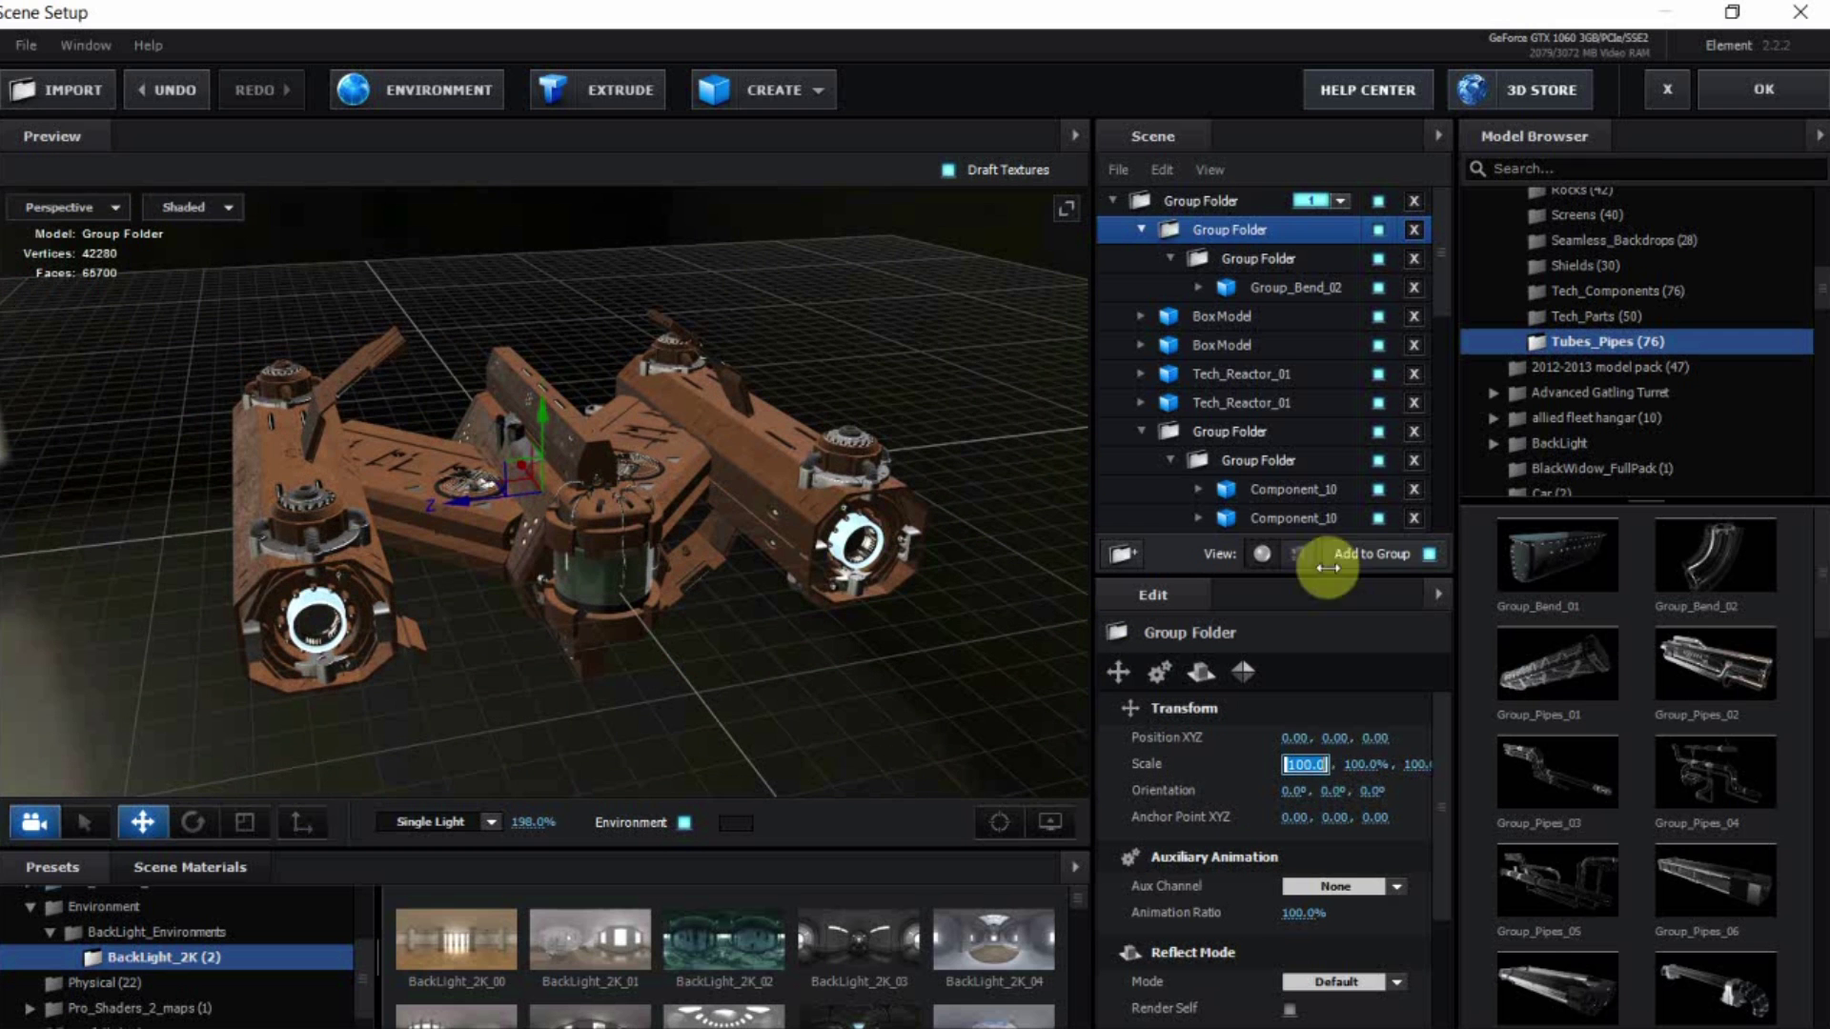
pyautogui.click(1289, 288)
pyautogui.moveTo(1299, 762); pyautogui.dragTo(1346, 761)
pyautogui.moveTo(860, 609); pyautogui.dragTo(234, 550)
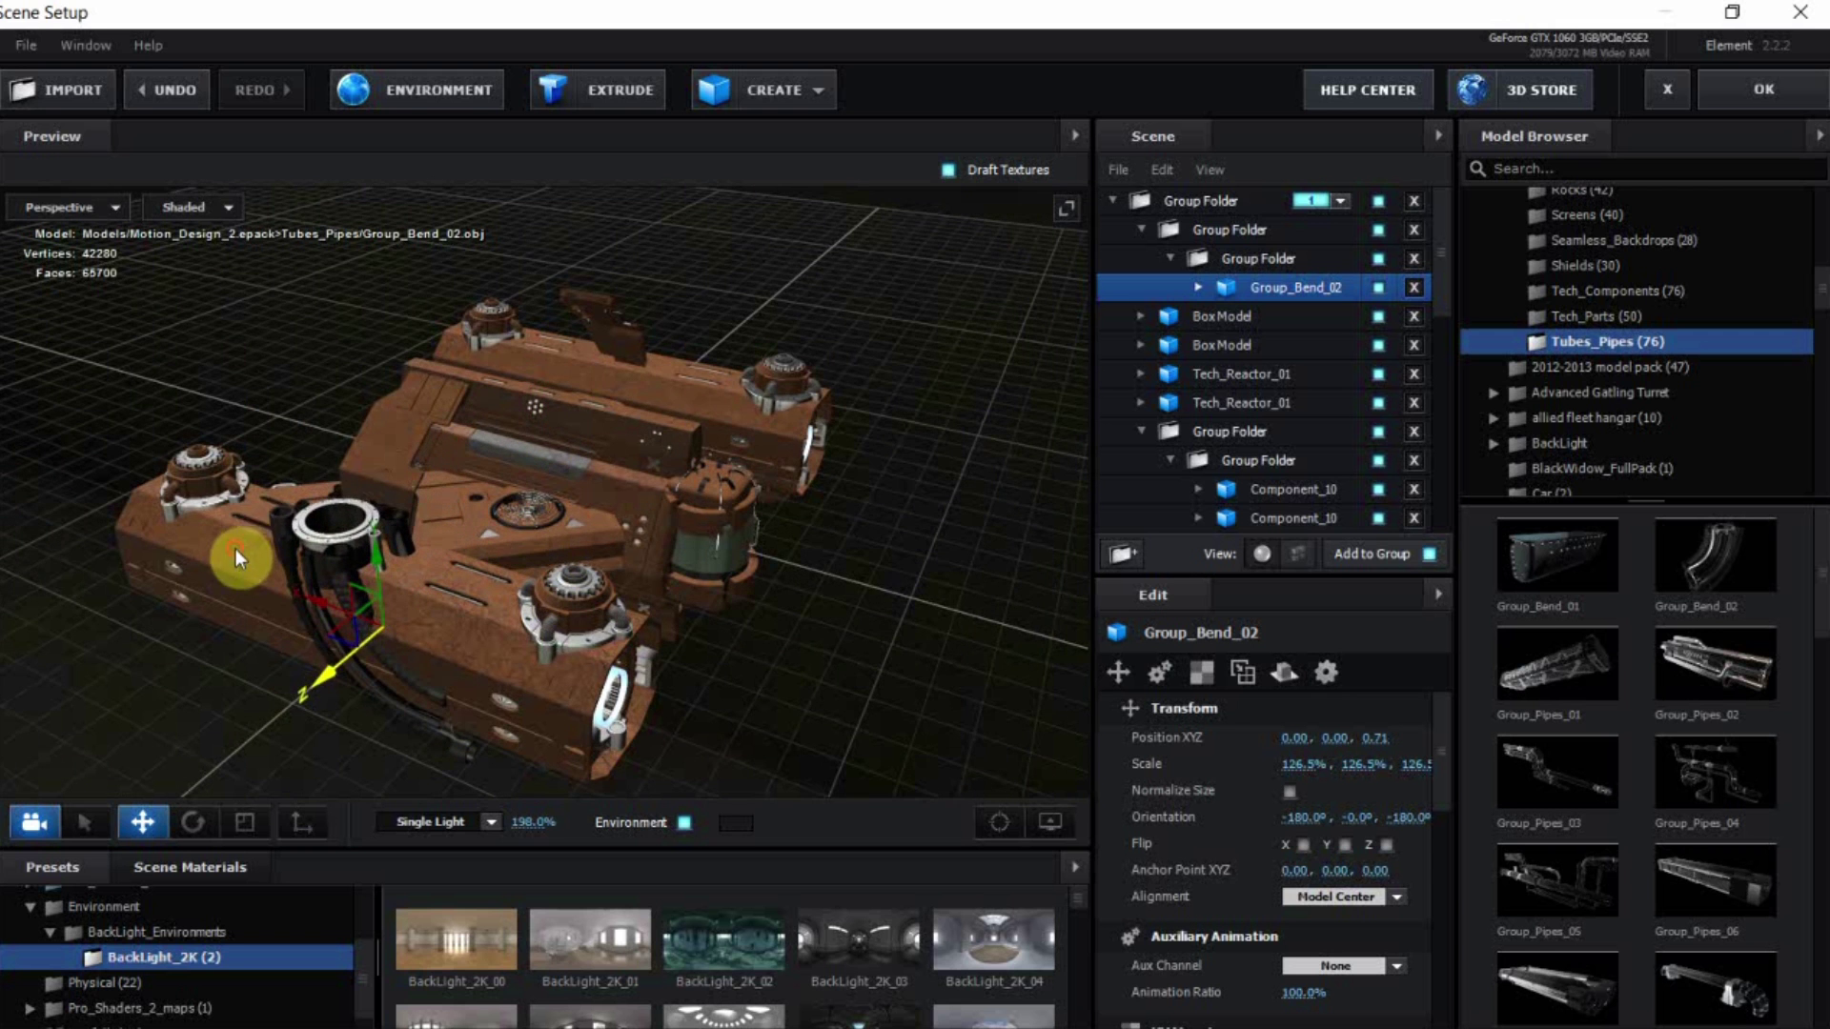
pyautogui.moveTo(529, 501); pyautogui.dragTo(657, 512)
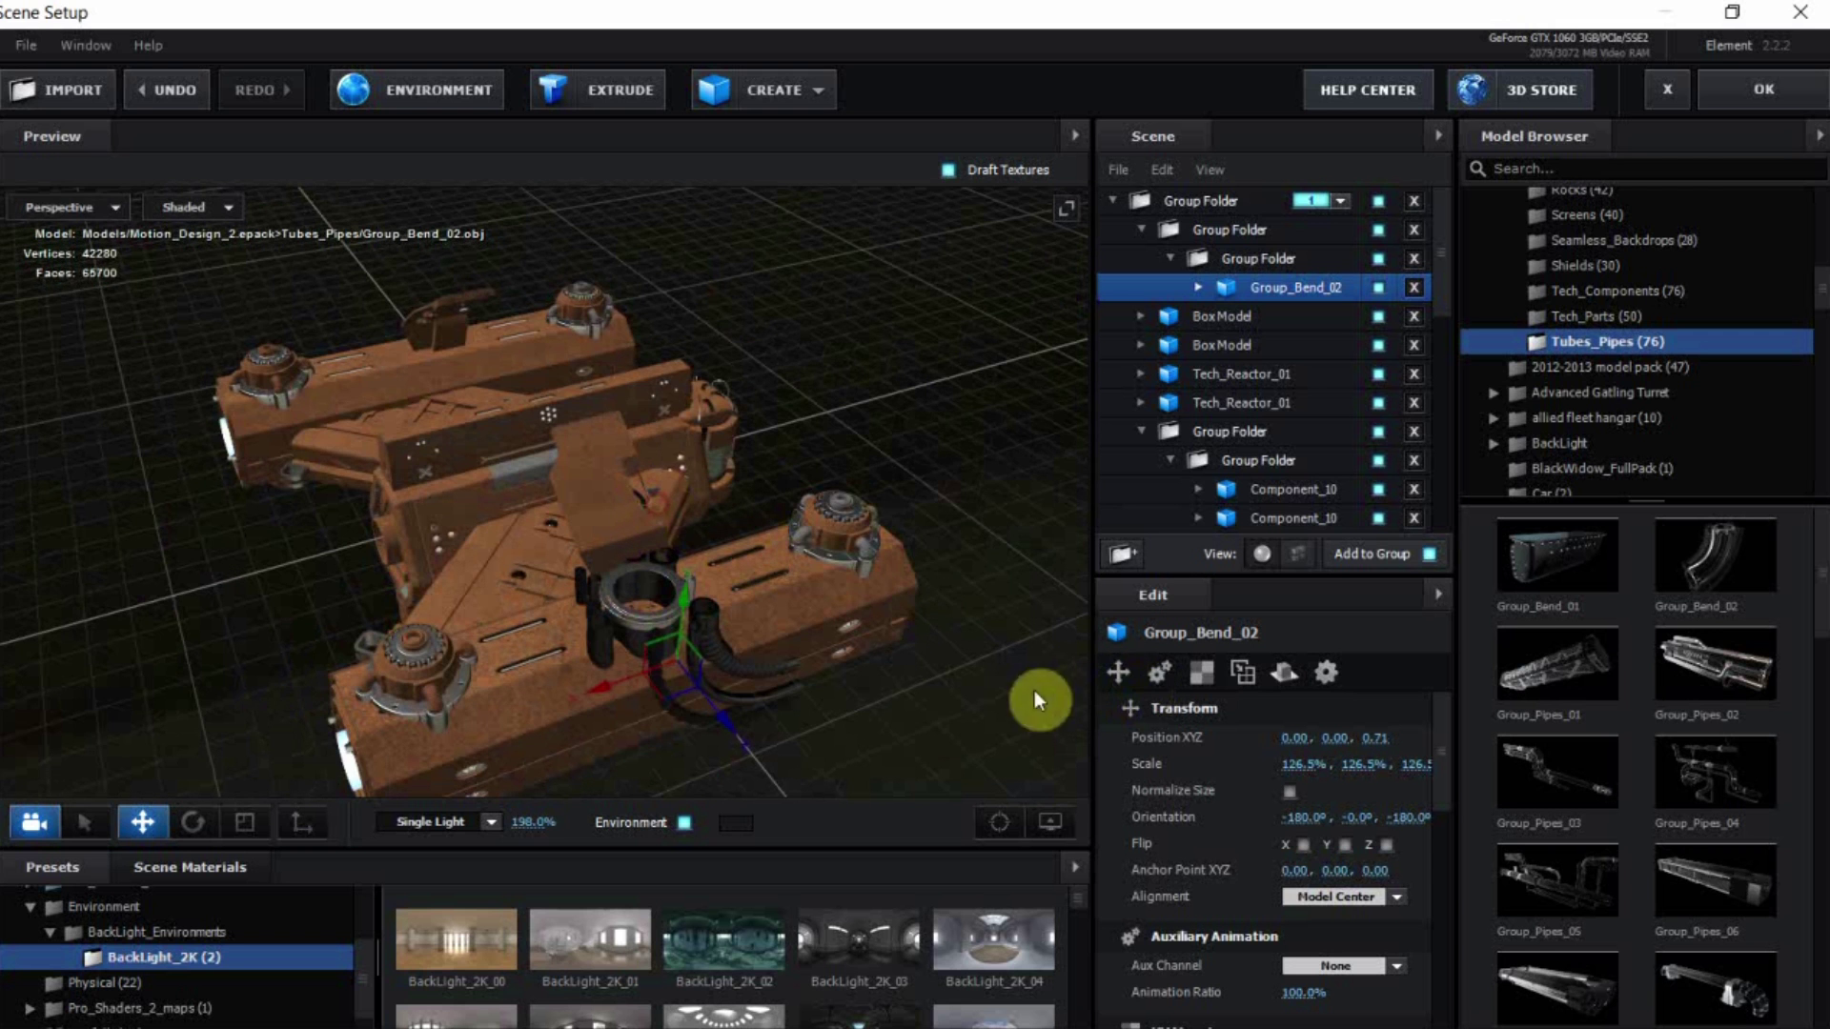
pyautogui.moveTo(698, 574); pyautogui.dragTo(690, 465)
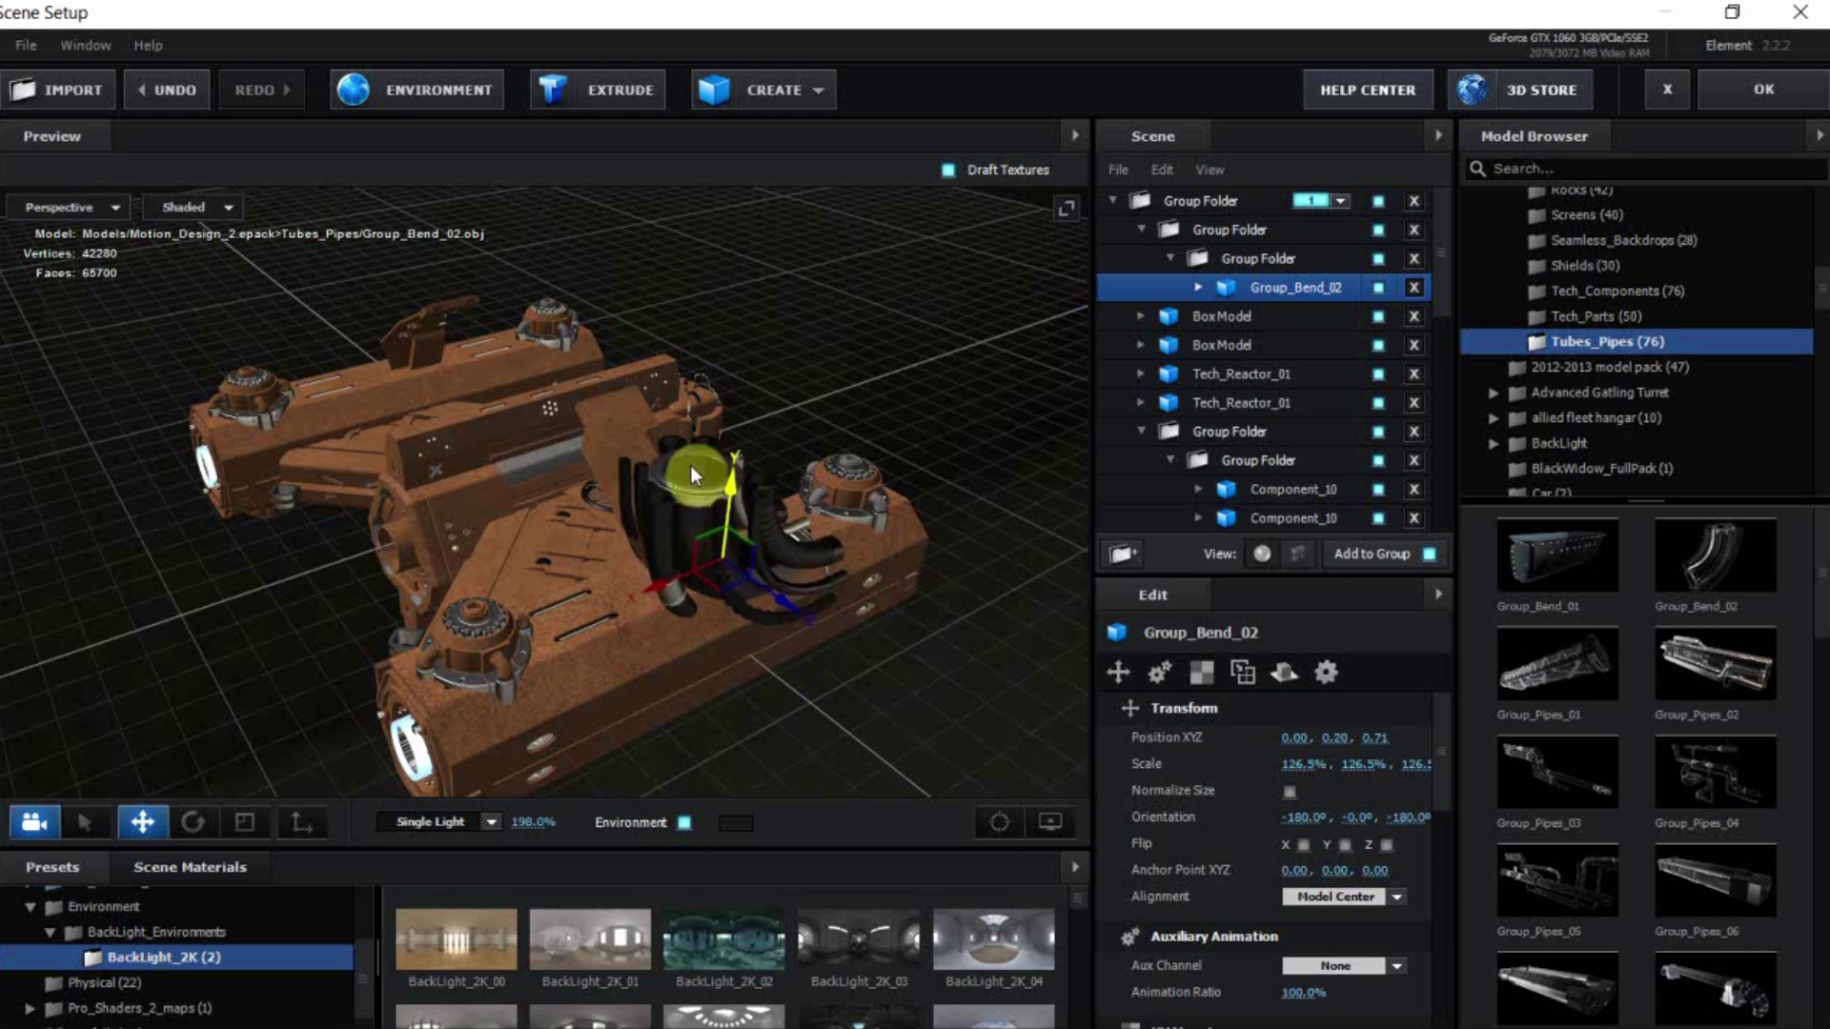
pyautogui.moveTo(686, 661); pyautogui.dragTo(810, 654)
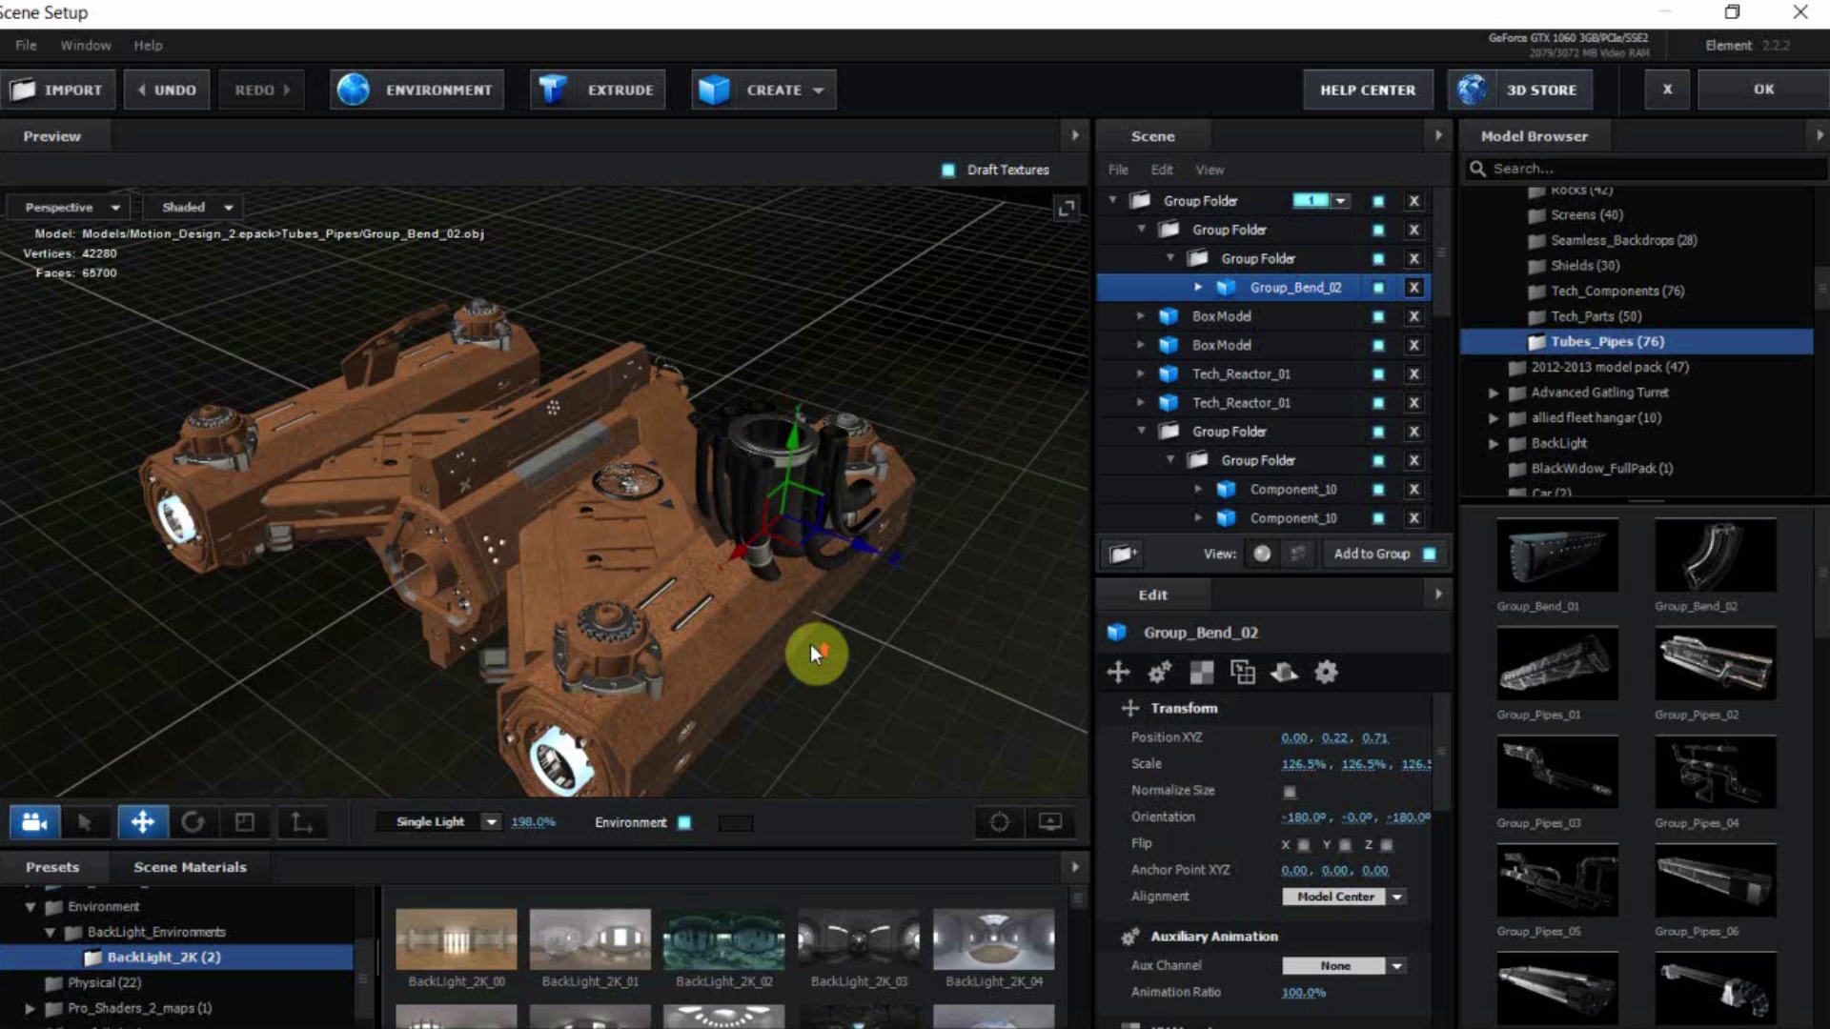
# Set the bent pipes' scale to 40% and move them beside the slanted plate, to about X 0.09, Z 0.61
pyautogui.scroll(3, 810, 644)
pyautogui.click(1302, 764)
pyautogui.write('40')
pyautogui.press('Return')
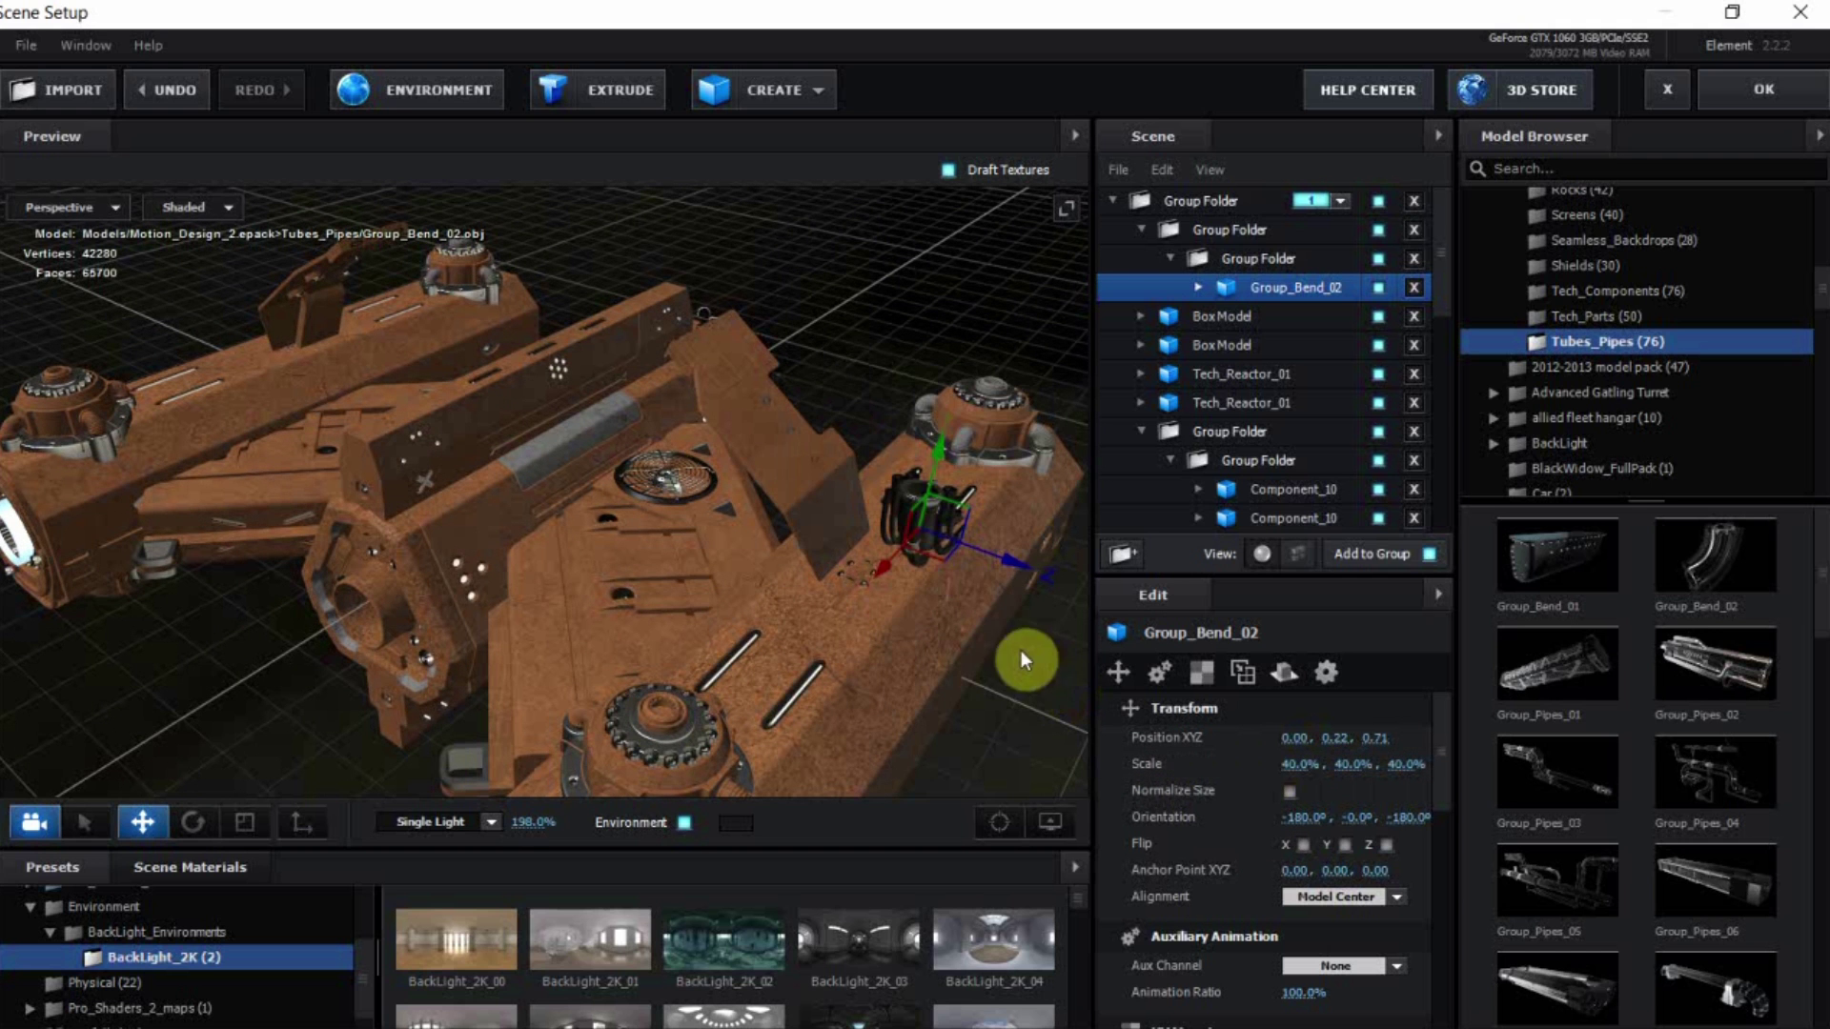
pyautogui.moveTo(1009, 562); pyautogui.dragTo(768, 565)
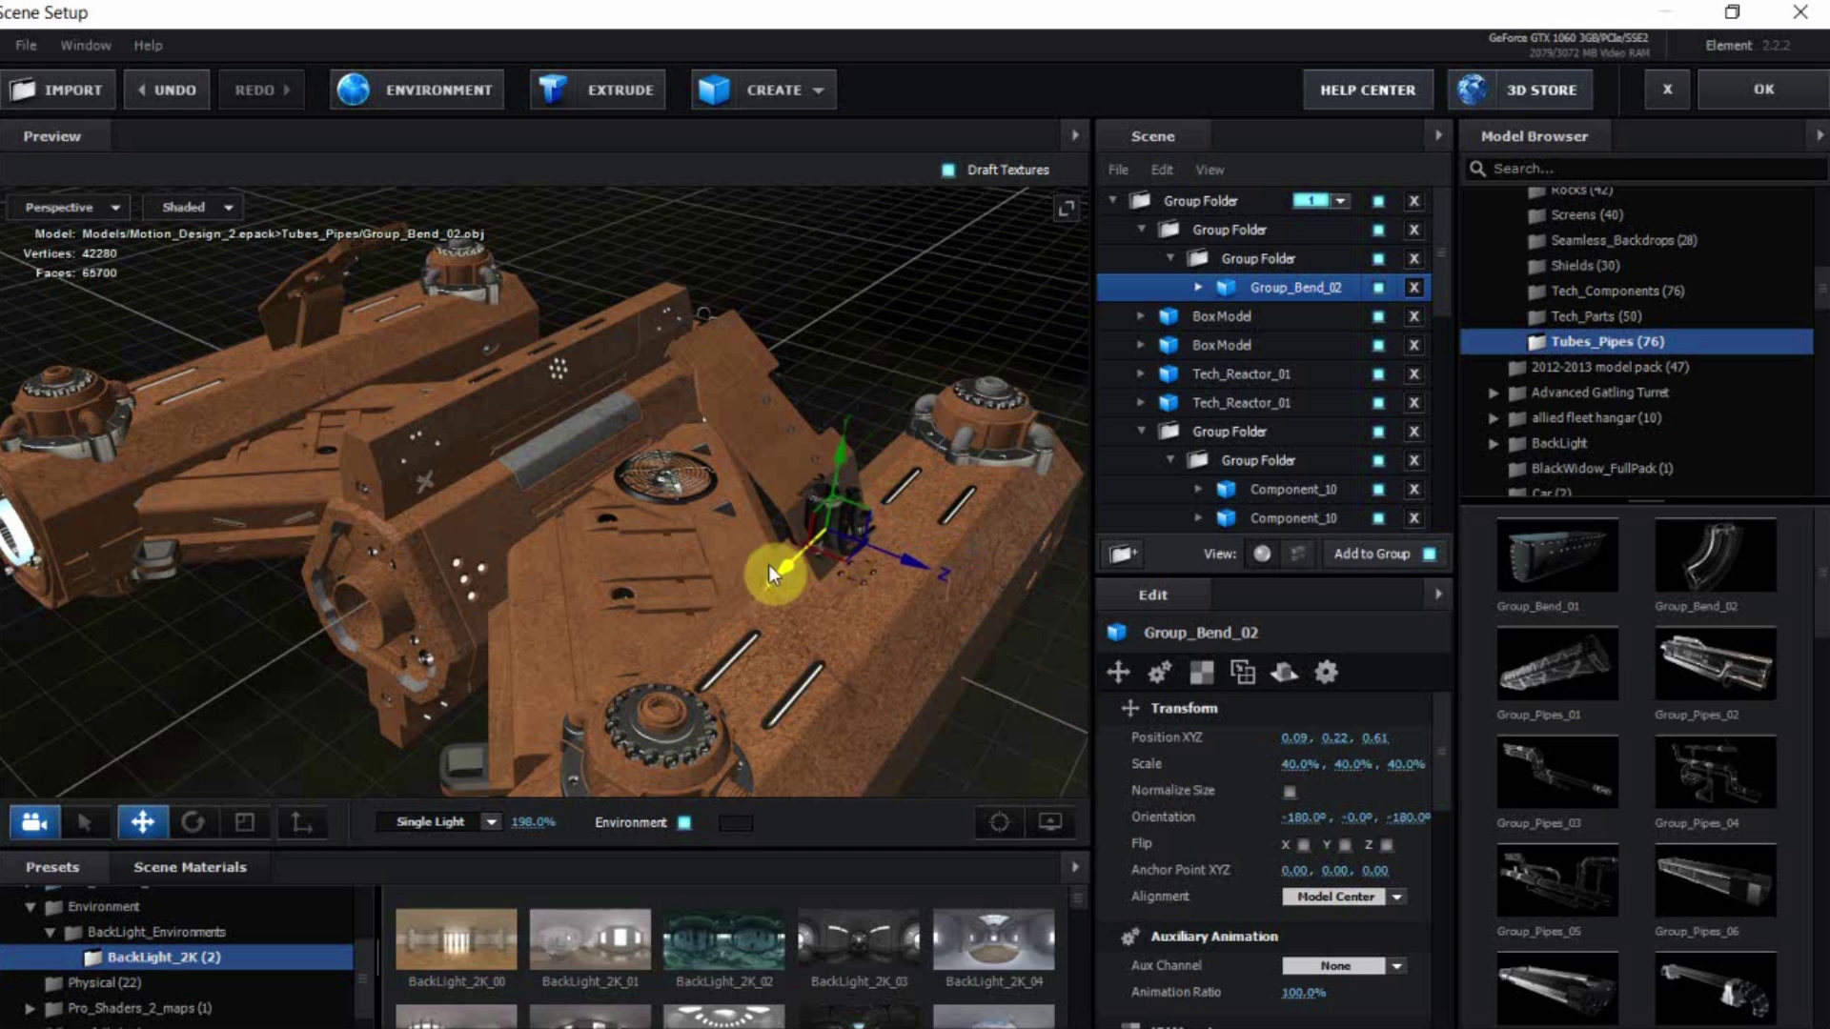
# Rotate the bent pipes beside the slanted plate to an orientation of about 130.2°, 273.6°, 180°
pyautogui.click(998, 819)
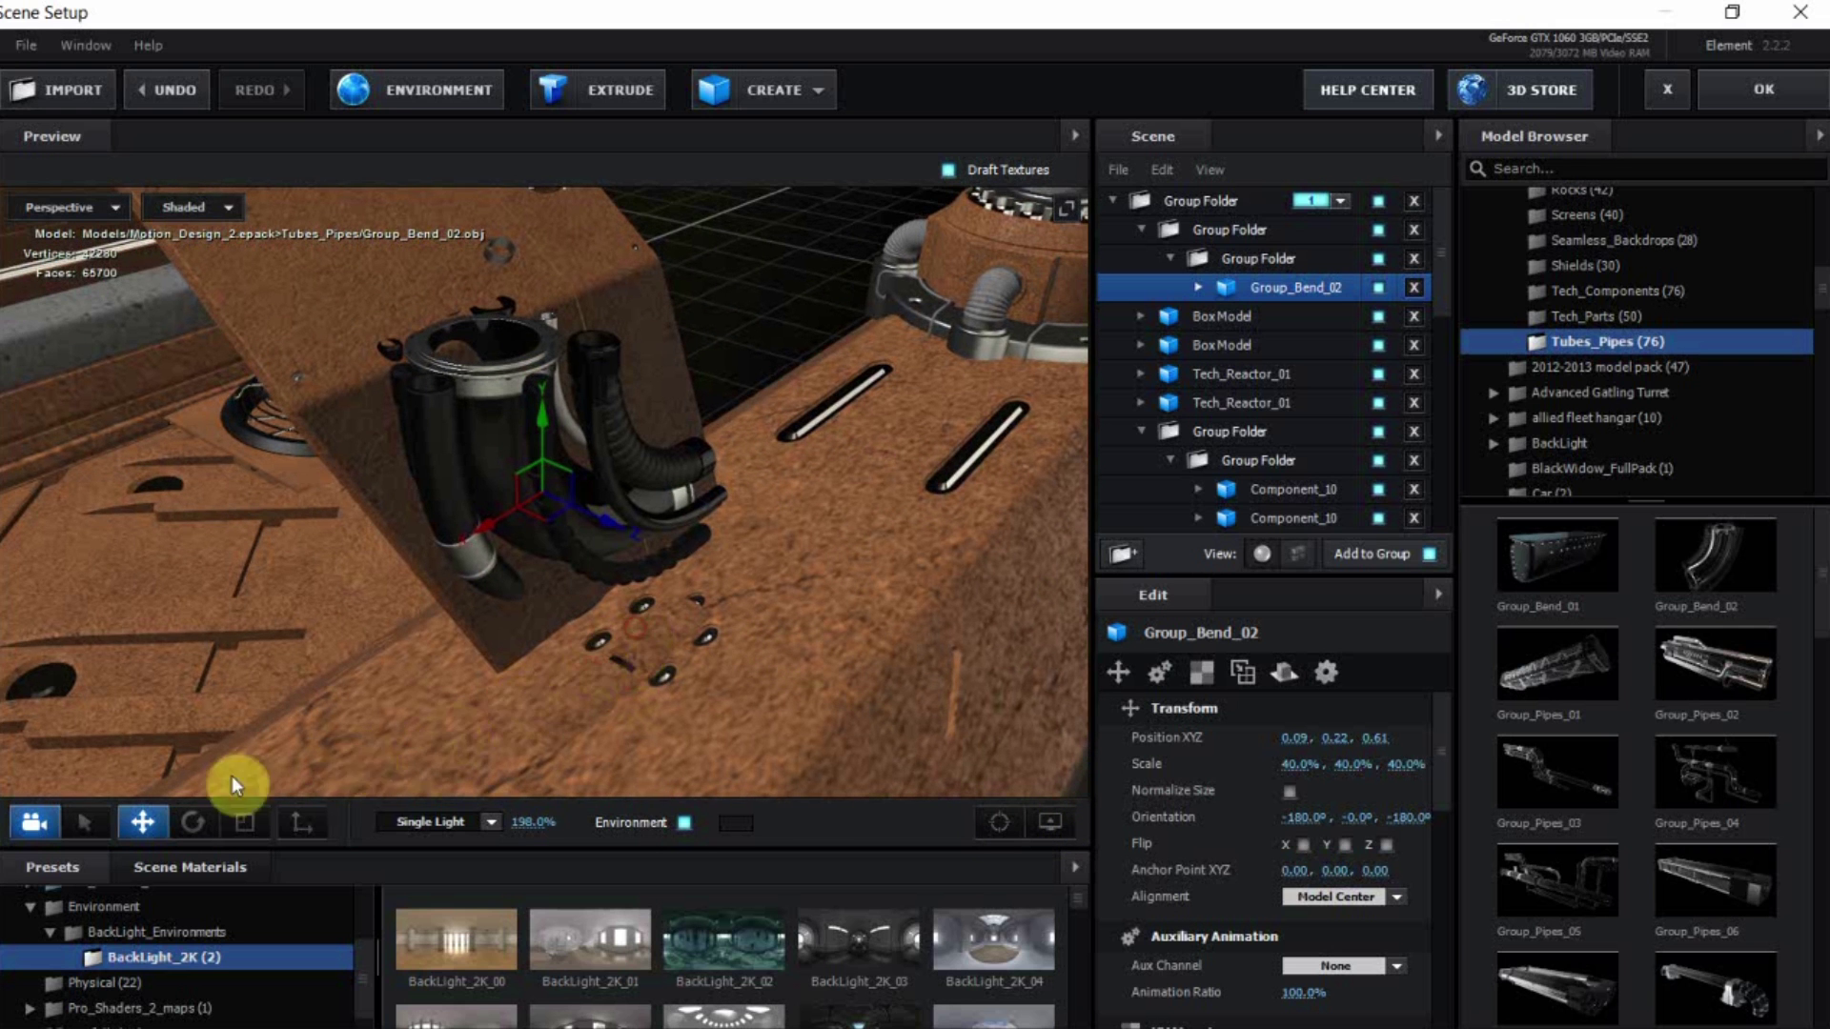
pyautogui.click(193, 822)
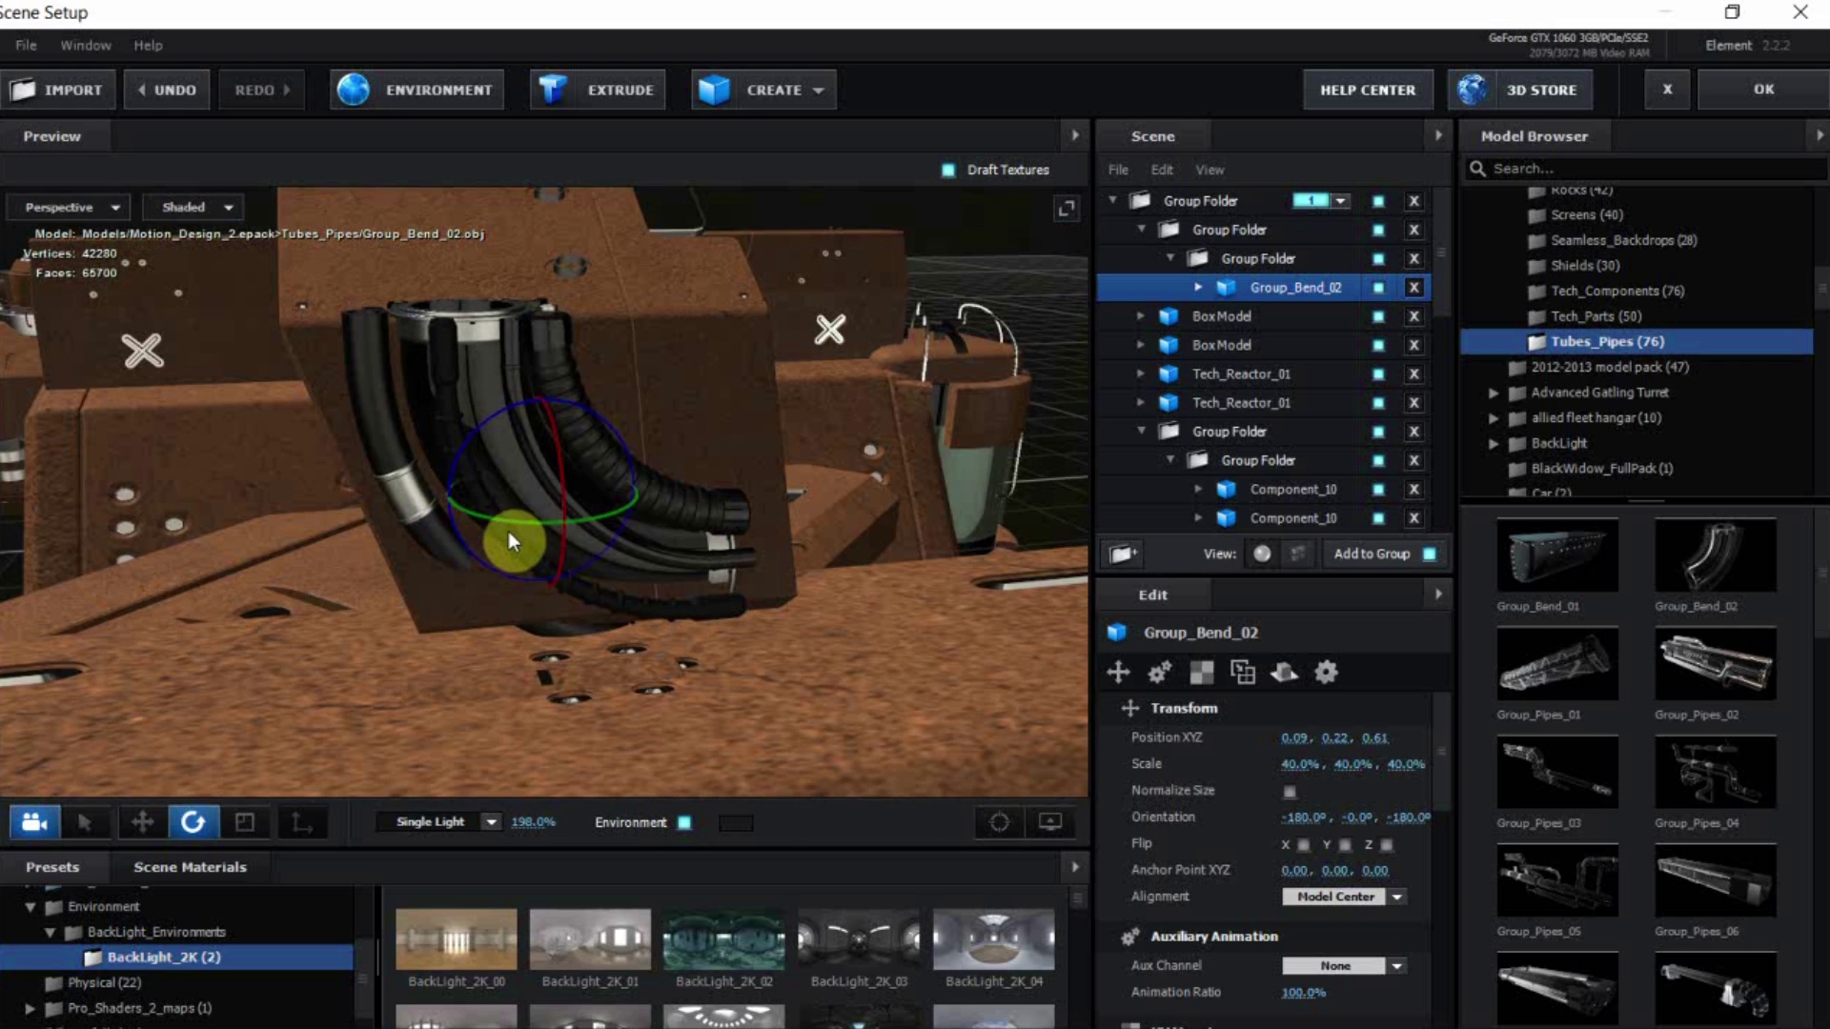
pyautogui.moveTo(664, 496); pyautogui.dragTo(680, 491)
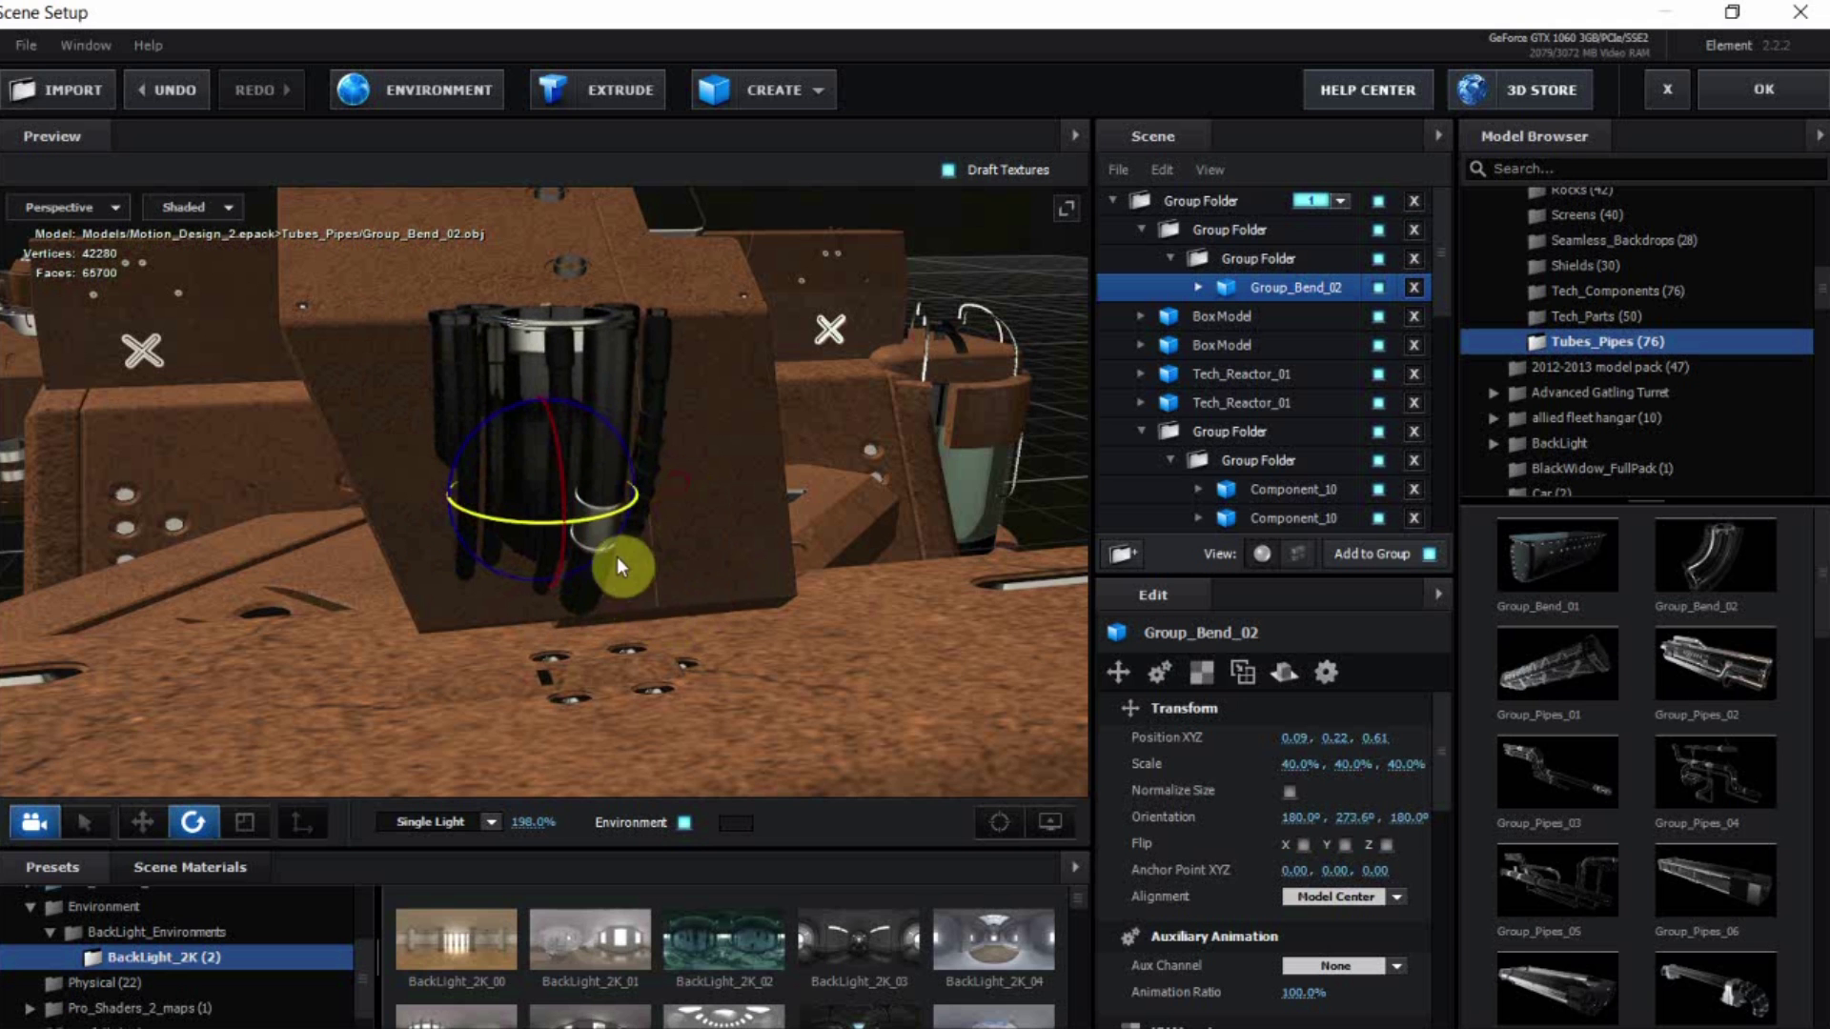
pyautogui.moveTo(566, 448); pyautogui.dragTo(852, 570)
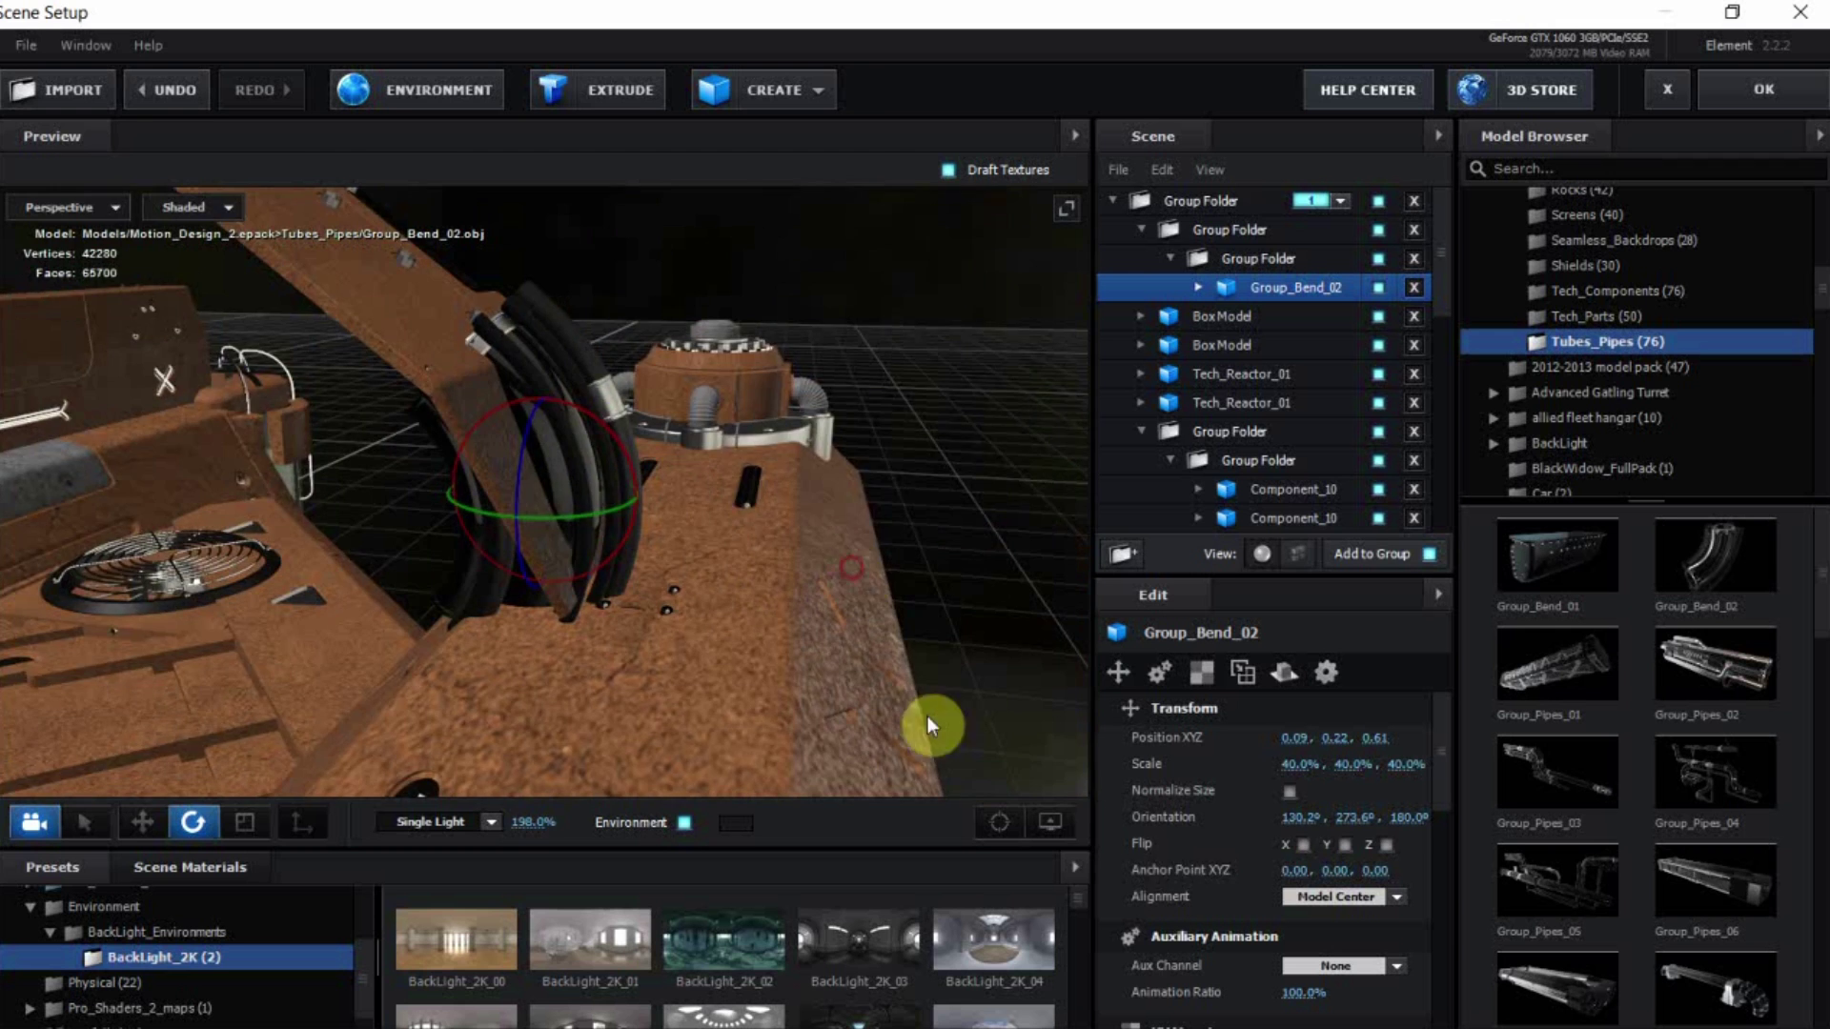
# Set the bent pipes' scale to 30% and reposition them to about X 0.07, Z 0.65
pyautogui.click(1298, 764)
pyautogui.write('30')
pyautogui.press('Return')
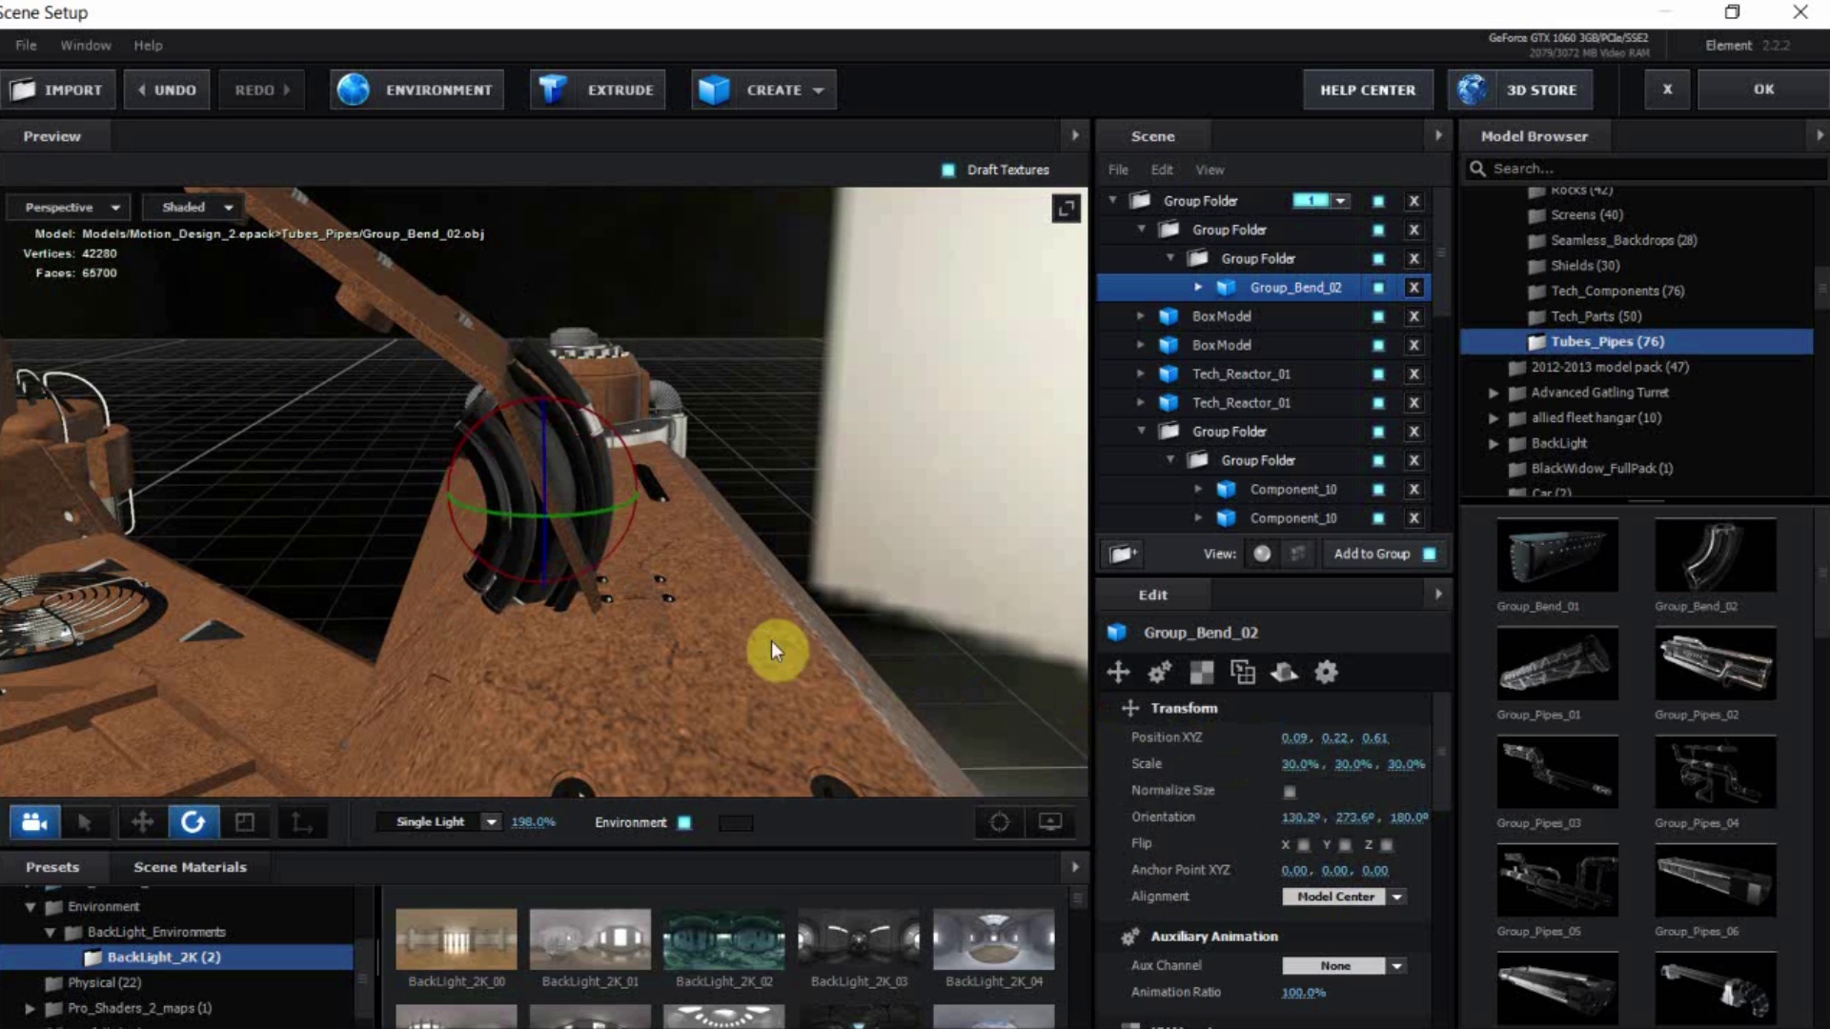
pyautogui.click(157, 810)
pyautogui.moveTo(338, 740); pyautogui.dragTo(278, 729)
pyautogui.moveTo(614, 504); pyautogui.dragTo(307, 755)
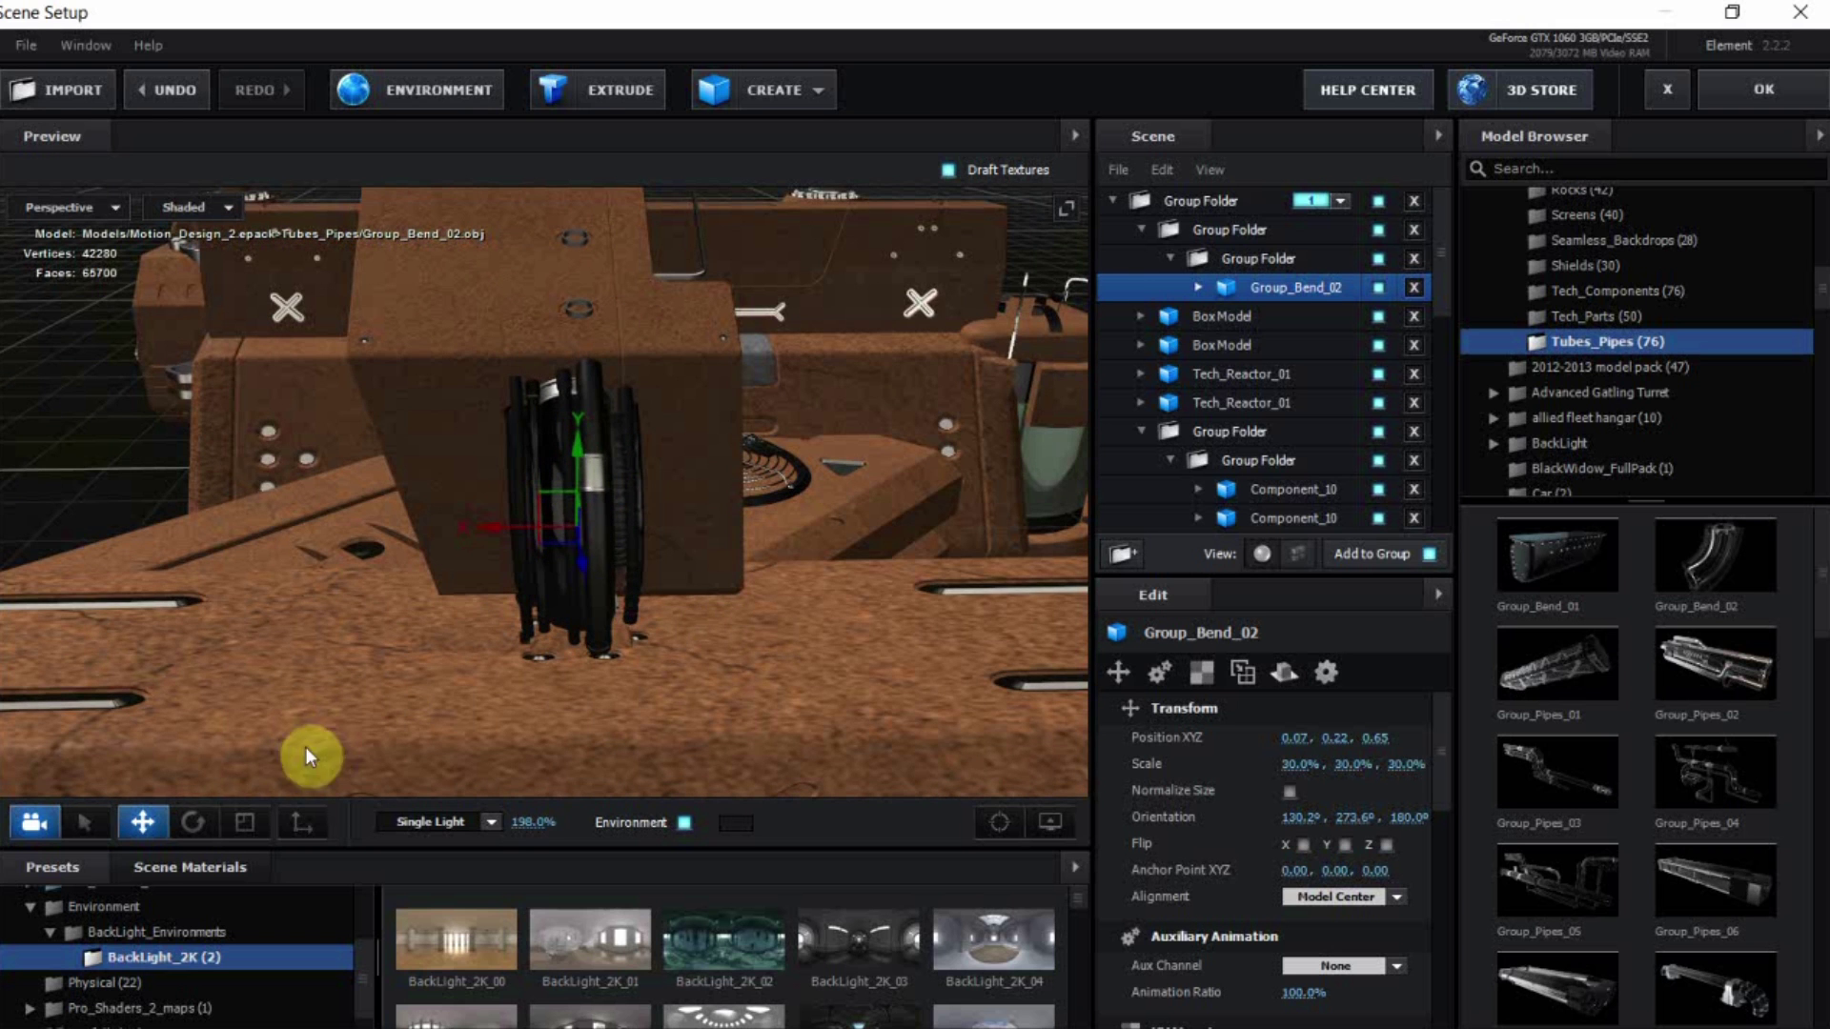
# Turn the bent pipes slightly about their vertical axis, to an orientation of about 39.2°, 274.4°, 271.2°
pyautogui.click(202, 824)
pyautogui.moveTo(626, 560); pyautogui.dragTo(635, 549)
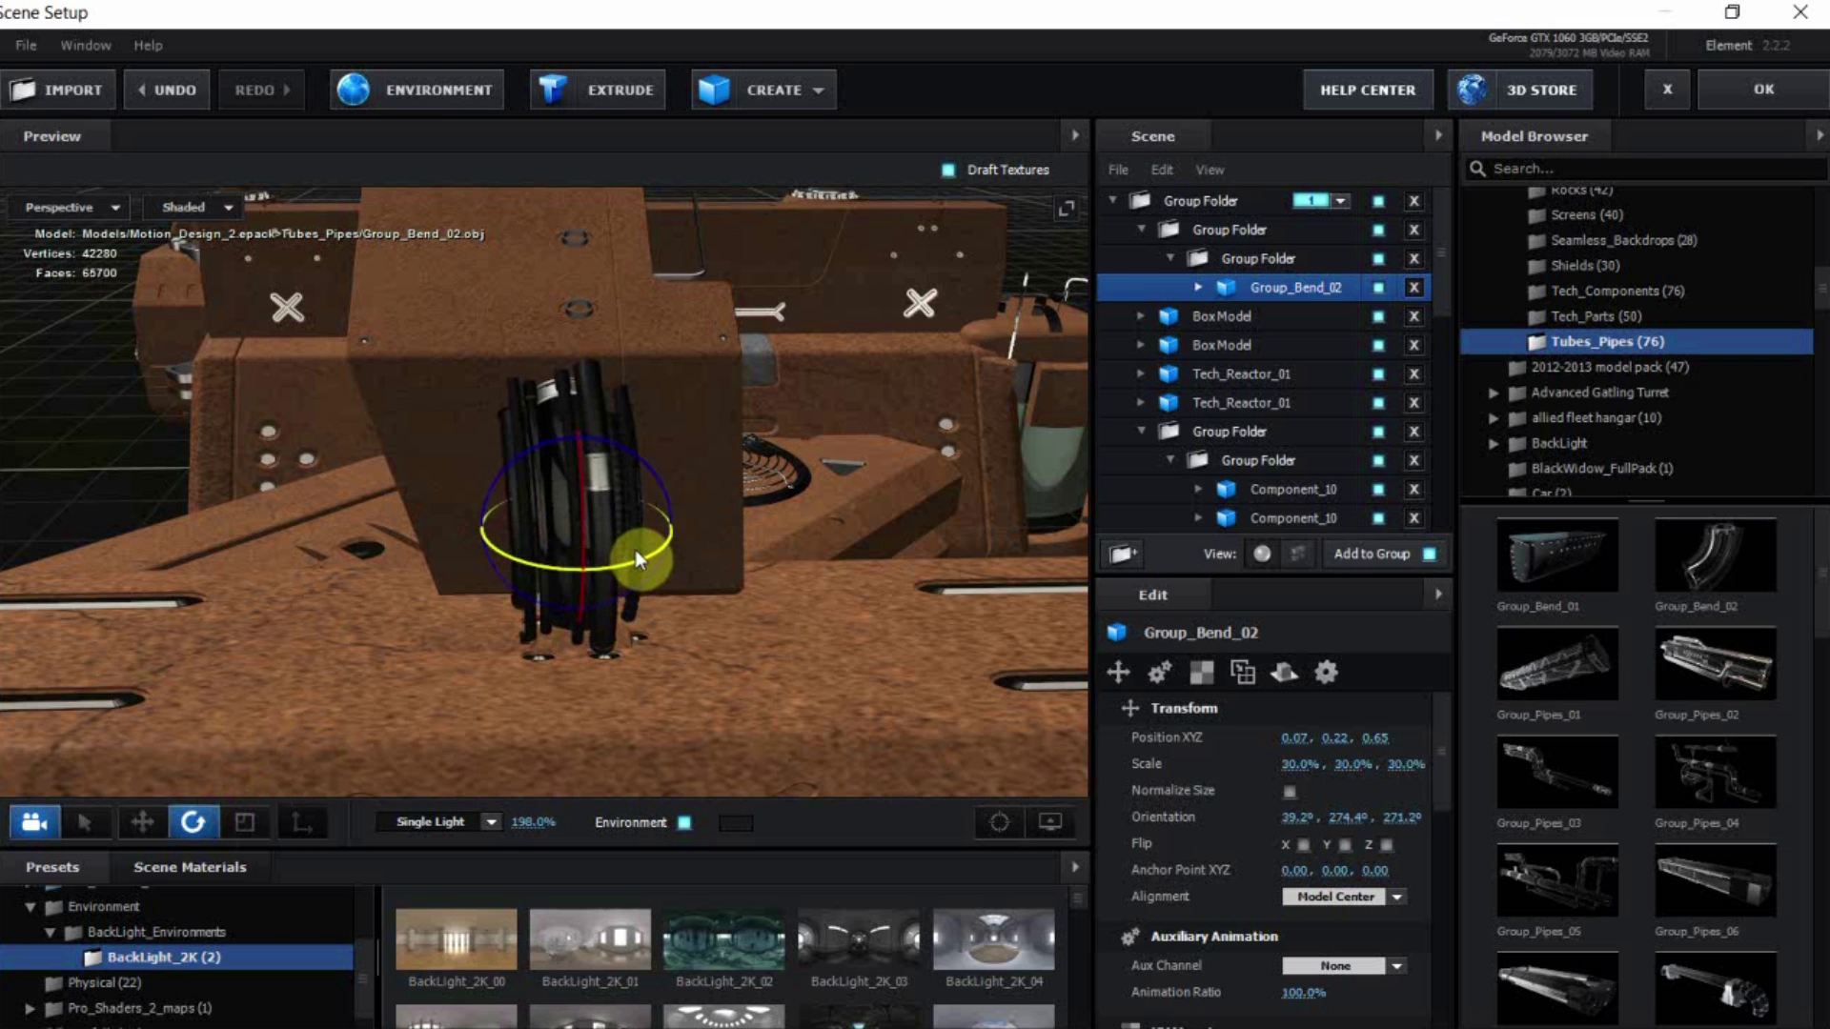
pyautogui.moveTo(855, 598)
pyautogui.mouseDown()
pyautogui.moveTo(901, 586)
pyautogui.moveTo(877, 585)
pyautogui.mouseUp()
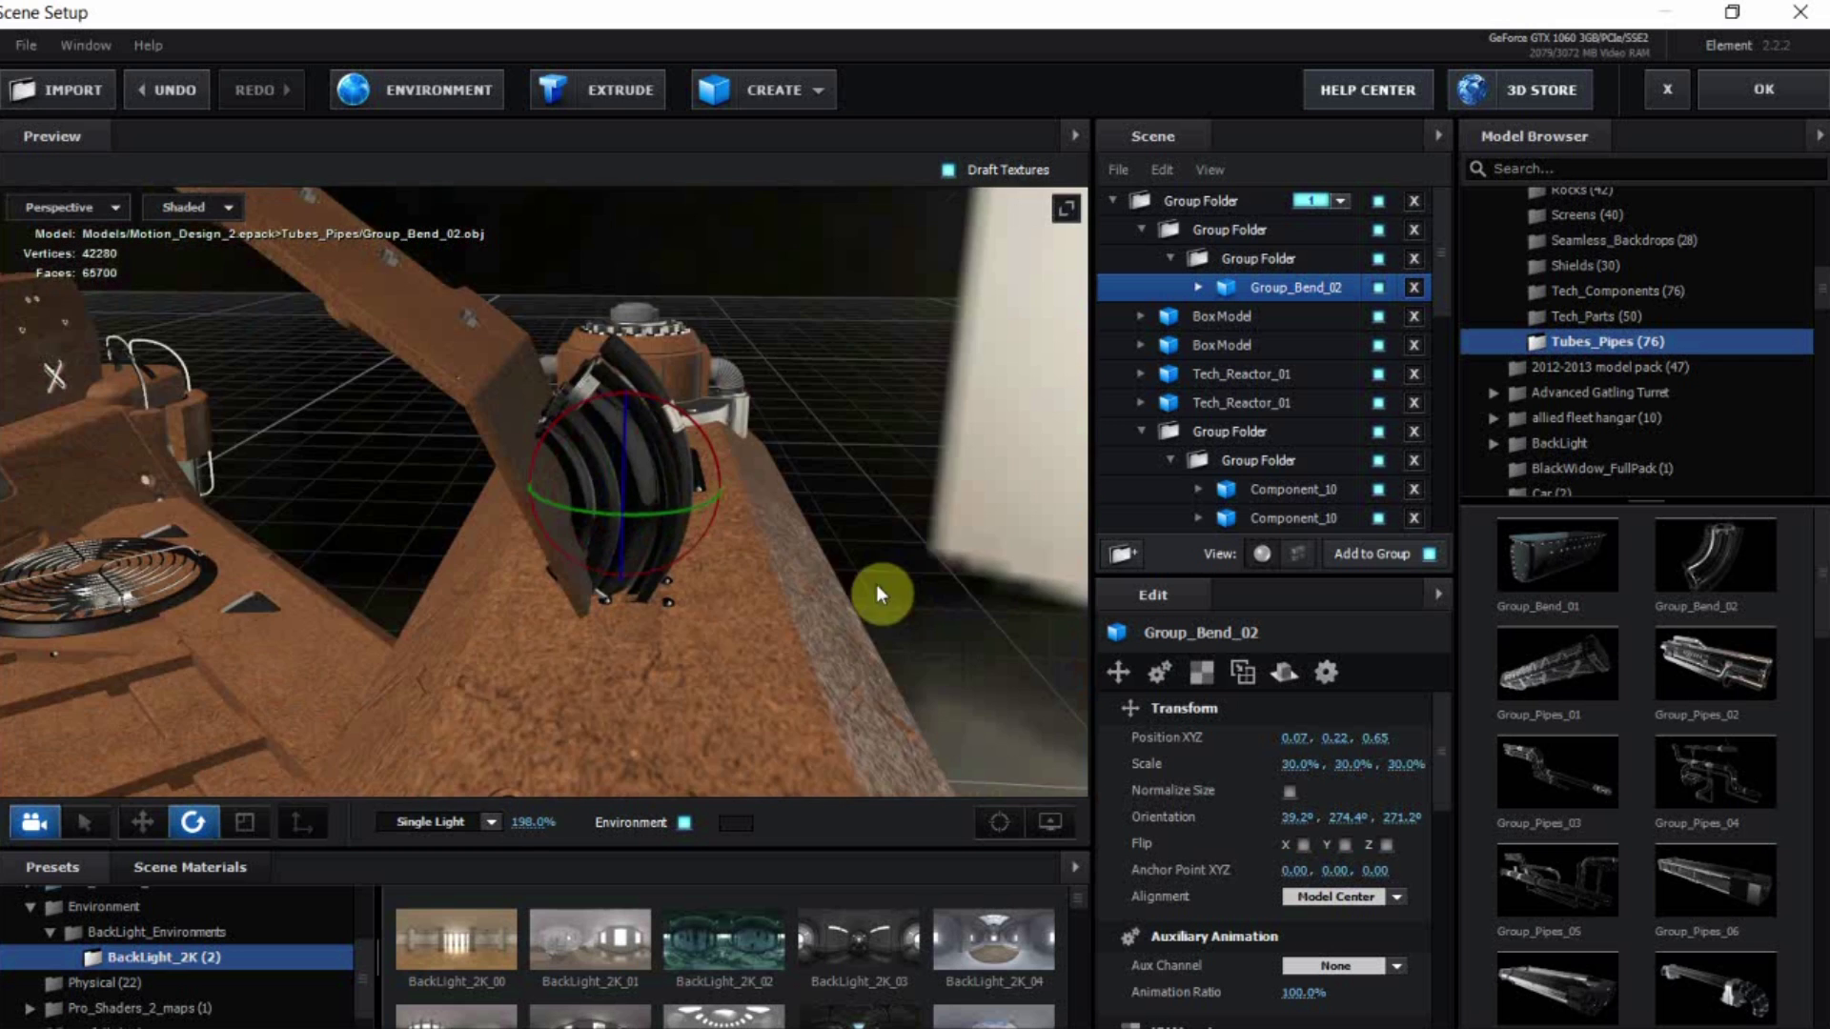
# Stretch the bent pipes lengthwise and narrow them, to a scale of about 26.2%, 45.1%, 30%
pyautogui.click(250, 822)
pyautogui.moveTo(644, 607); pyautogui.dragTo(577, 584)
pyautogui.hotkey('ctrl', 'z')
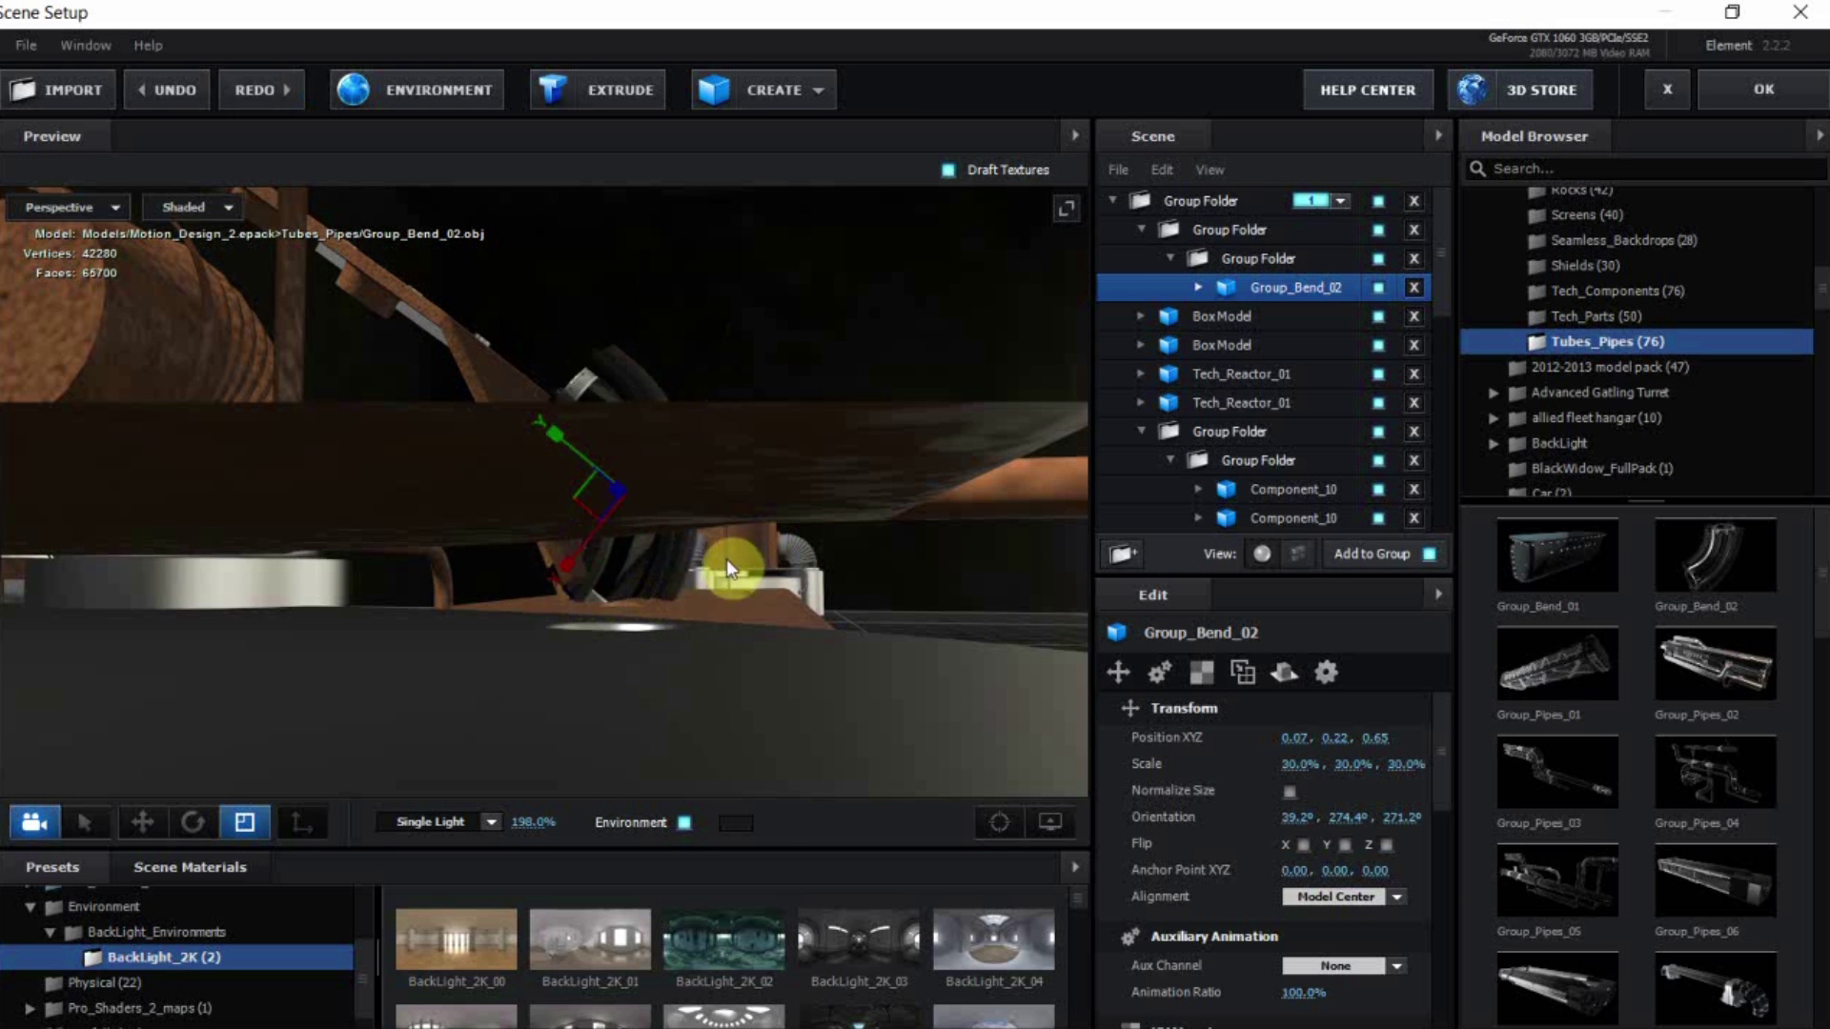
pyautogui.moveTo(575, 433); pyautogui.dragTo(563, 395)
pyautogui.moveTo(825, 562); pyautogui.dragTo(880, 563)
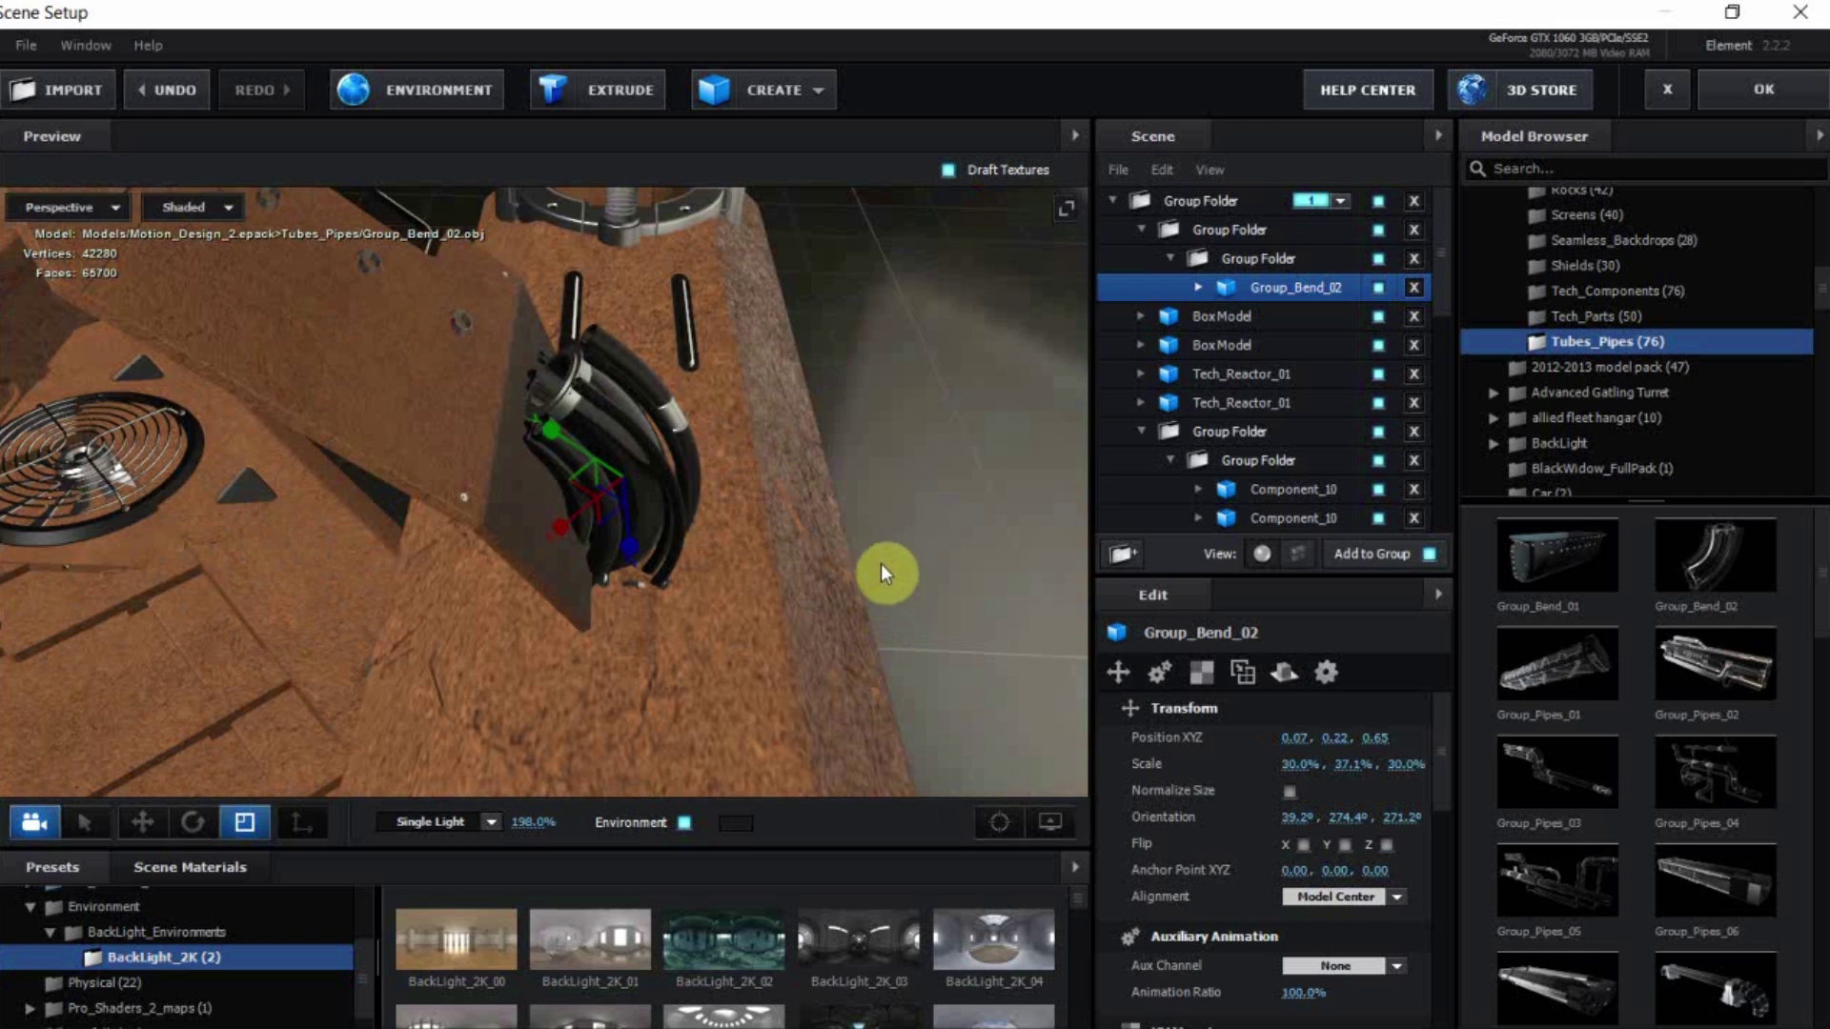
pyautogui.moveTo(433, 743); pyautogui.dragTo(185, 797)
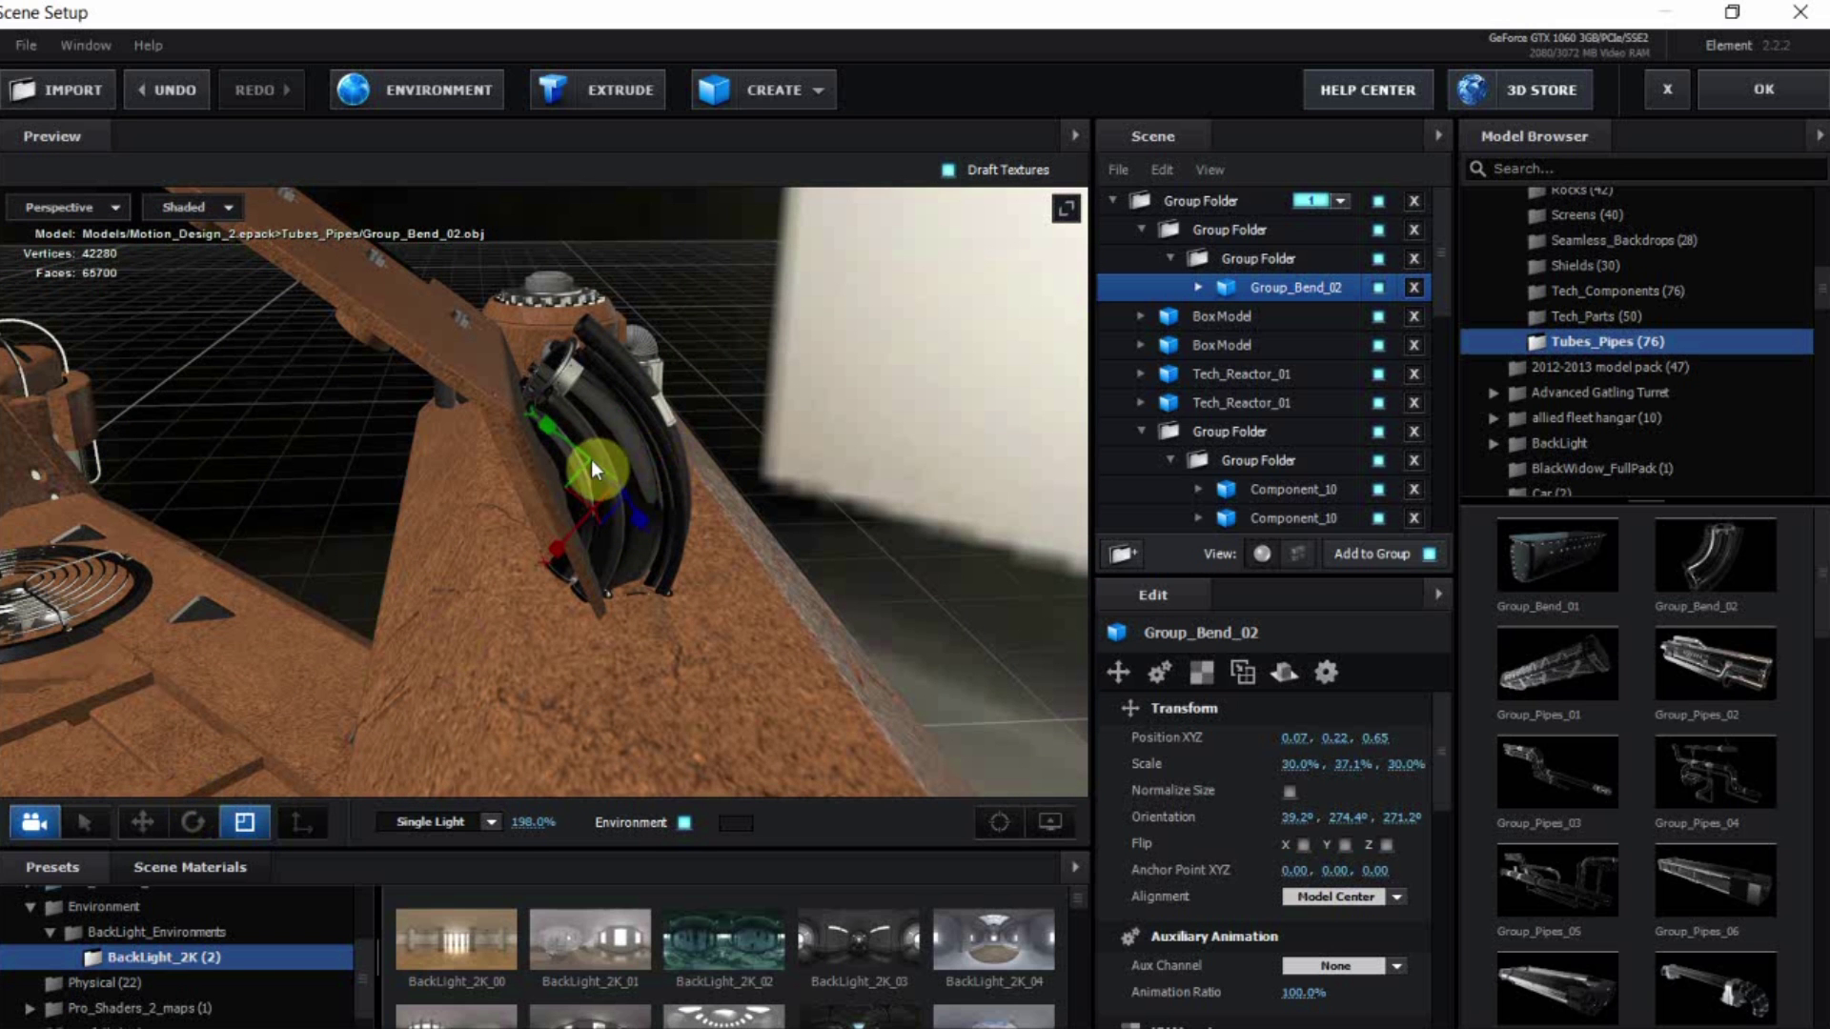
pyautogui.moveTo(566, 436)
pyautogui.mouseDown()
pyautogui.moveTo(563, 416)
pyautogui.moveTo(562, 547)
pyautogui.moveTo(543, 540)
pyautogui.moveTo(569, 528)
pyautogui.moveTo(552, 420)
pyautogui.mouseUp()
pyautogui.moveTo(566, 585); pyautogui.dragTo(549, 654)
# Apply the orange-brown hull material from the scene materials to several of the black bent pipes
pyautogui.click(186, 867)
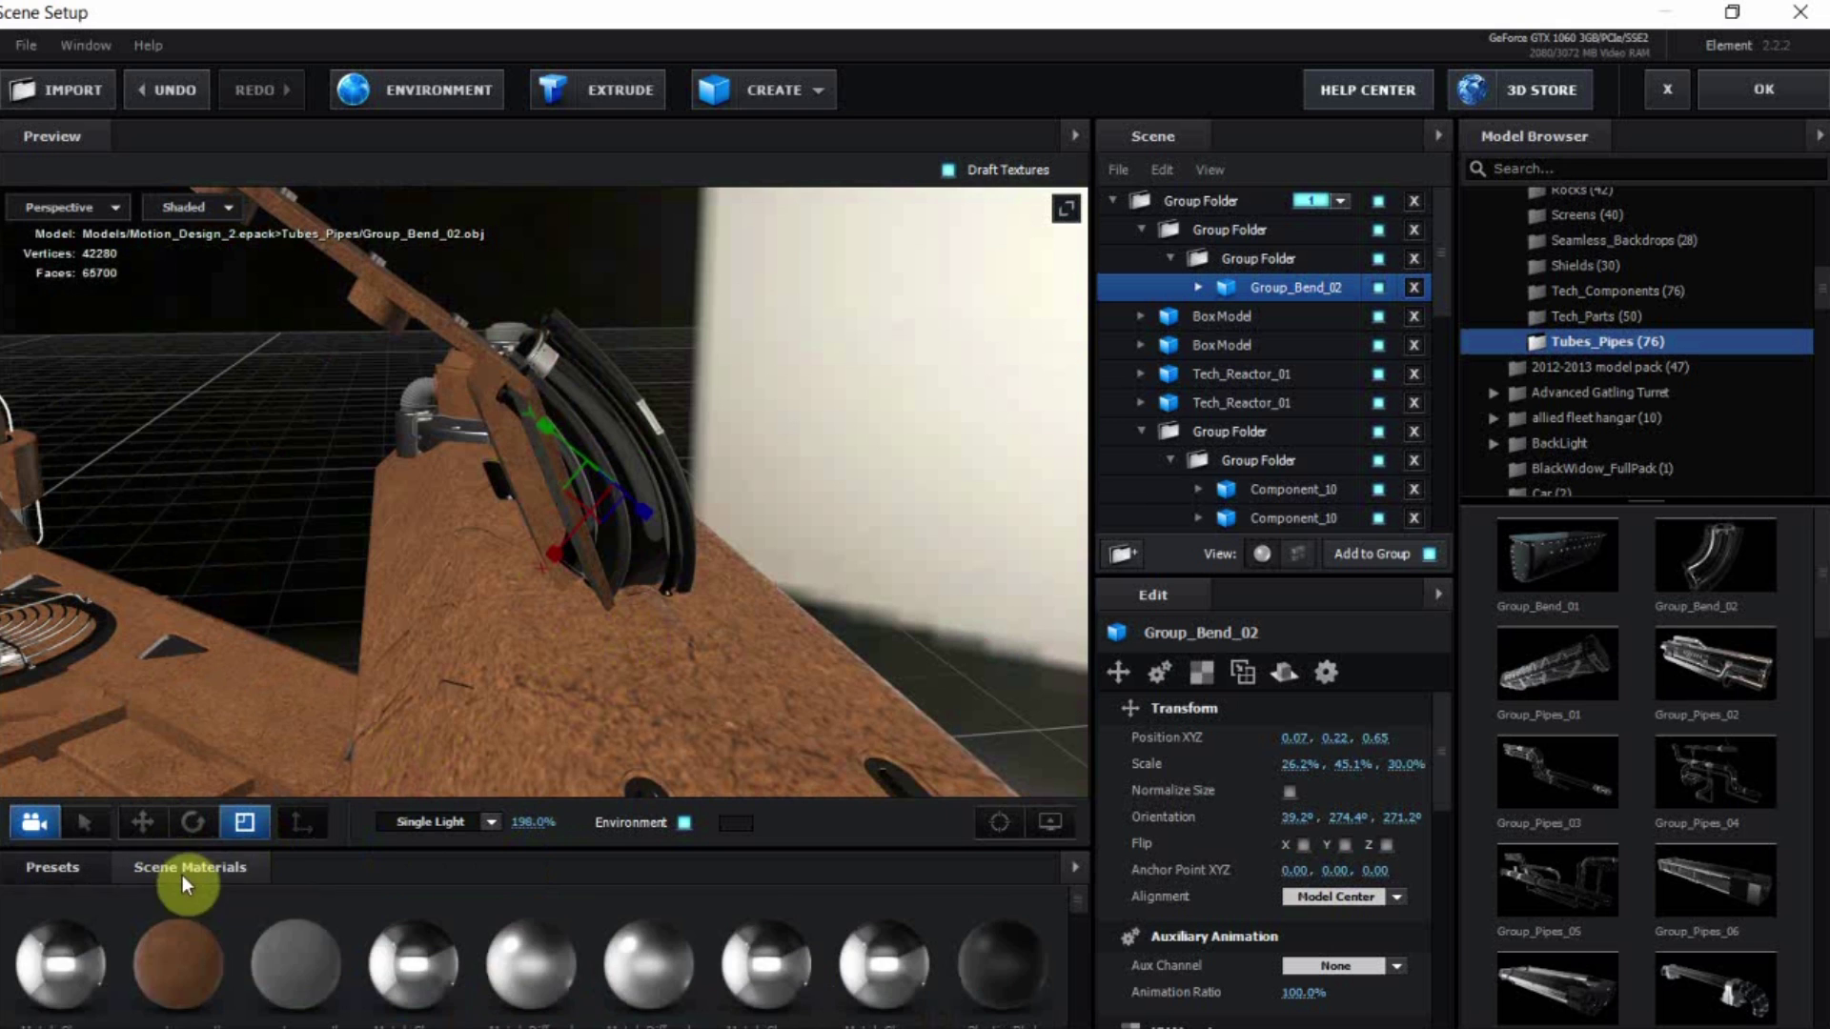
pyautogui.moveTo(633, 503); pyautogui.dragTo(567, 713)
pyautogui.moveTo(228, 960); pyautogui.dragTo(181, 958)
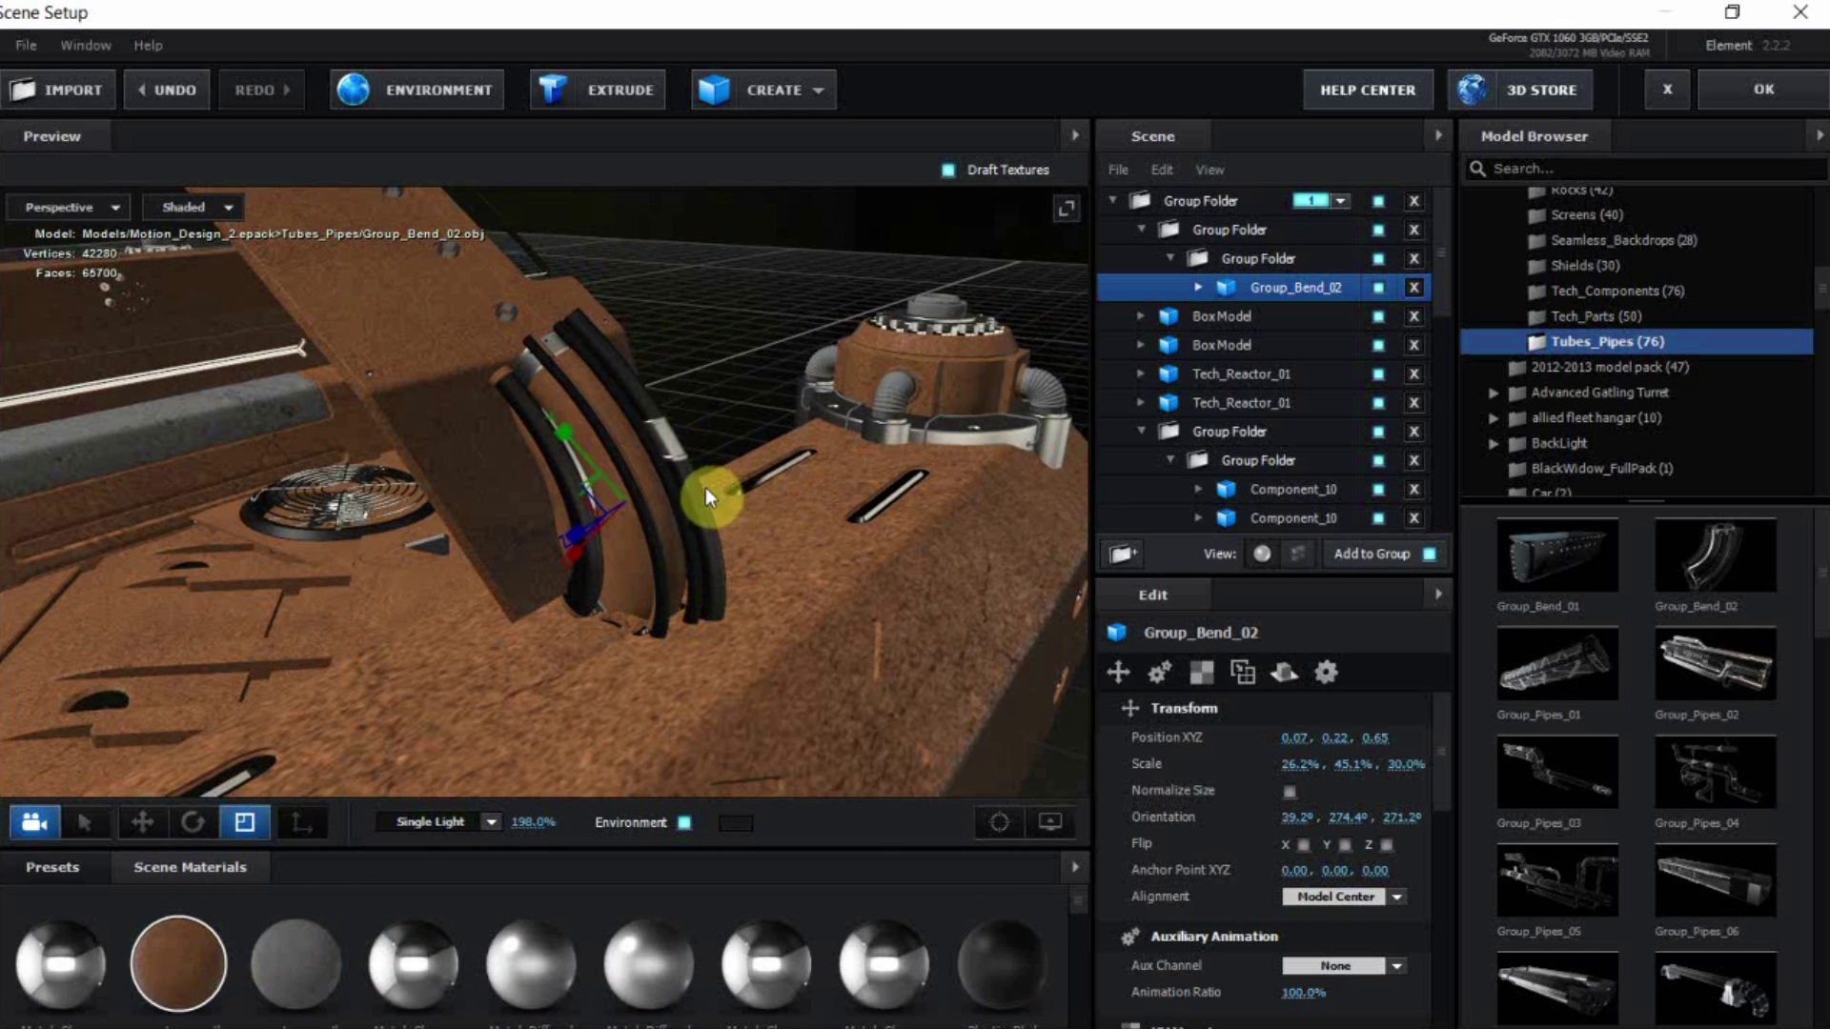
pyautogui.moveTo(705, 488); pyautogui.dragTo(707, 491)
pyautogui.moveTo(763, 595); pyautogui.dragTo(593, 431)
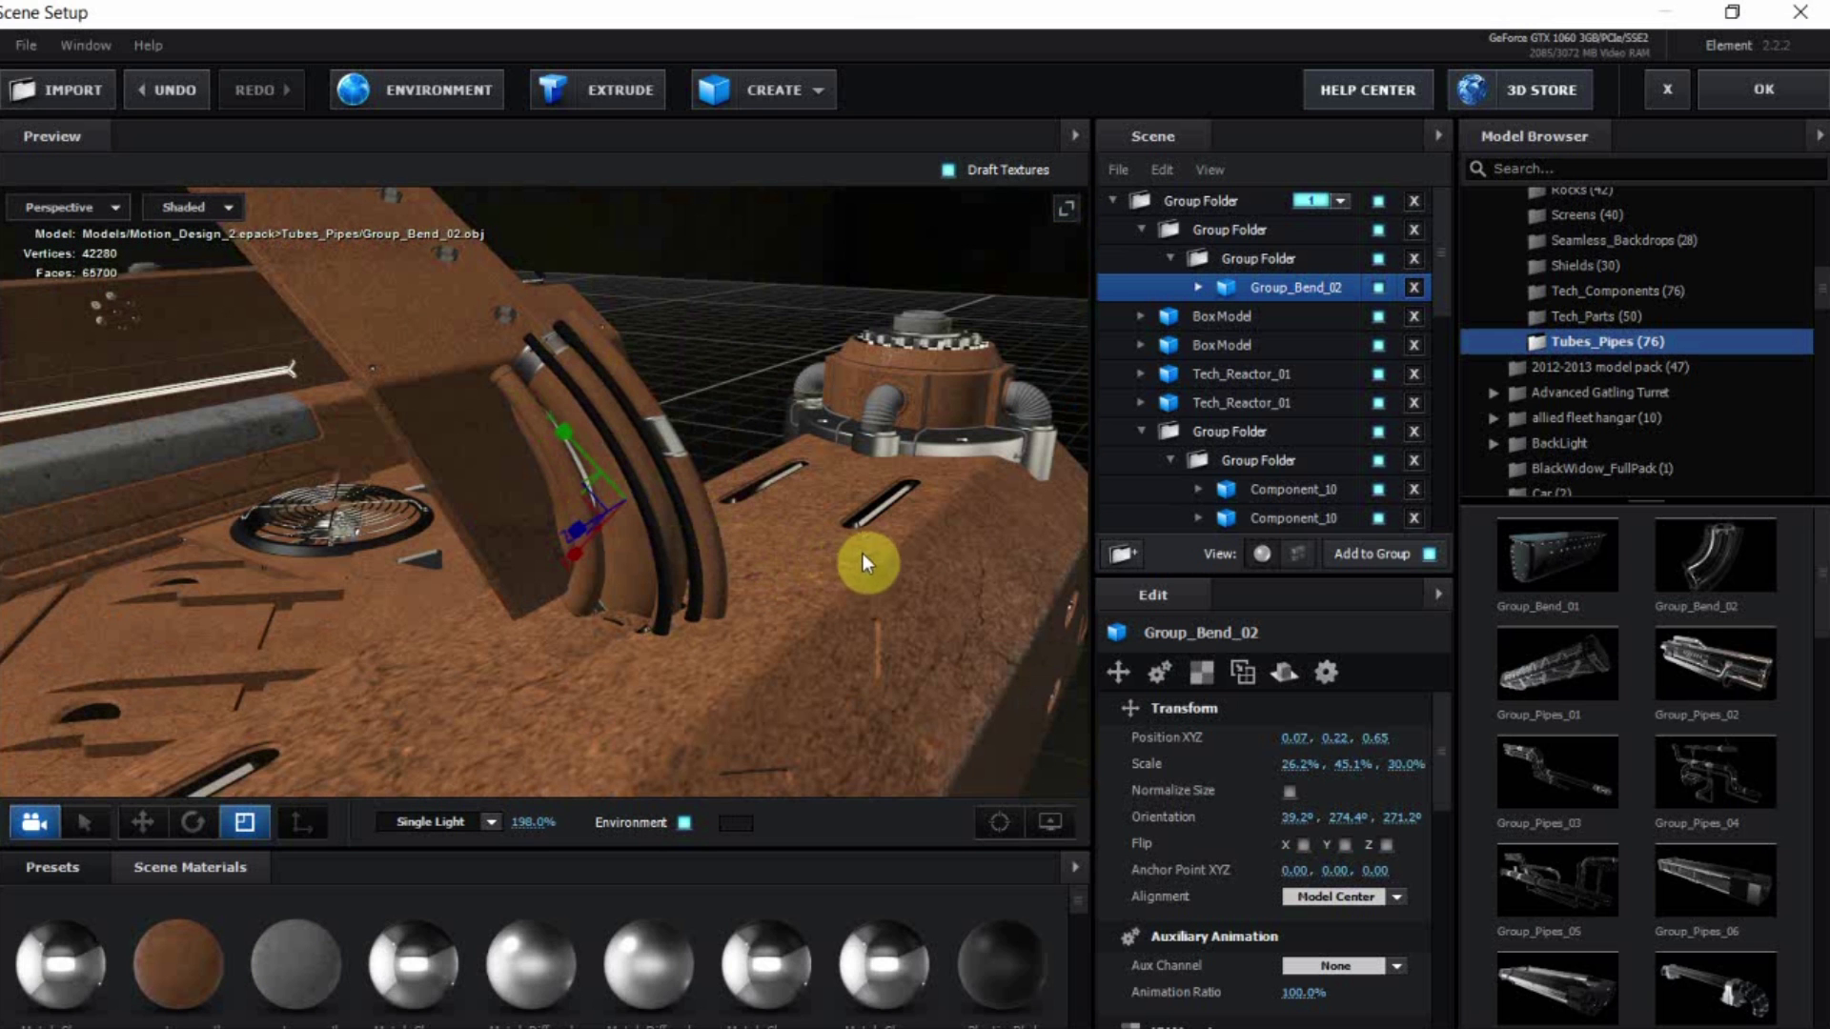
pyautogui.moveTo(911, 551)
pyautogui.mouseDown()
pyautogui.moveTo(863, 552)
pyautogui.moveTo(903, 534)
pyautogui.mouseUp()
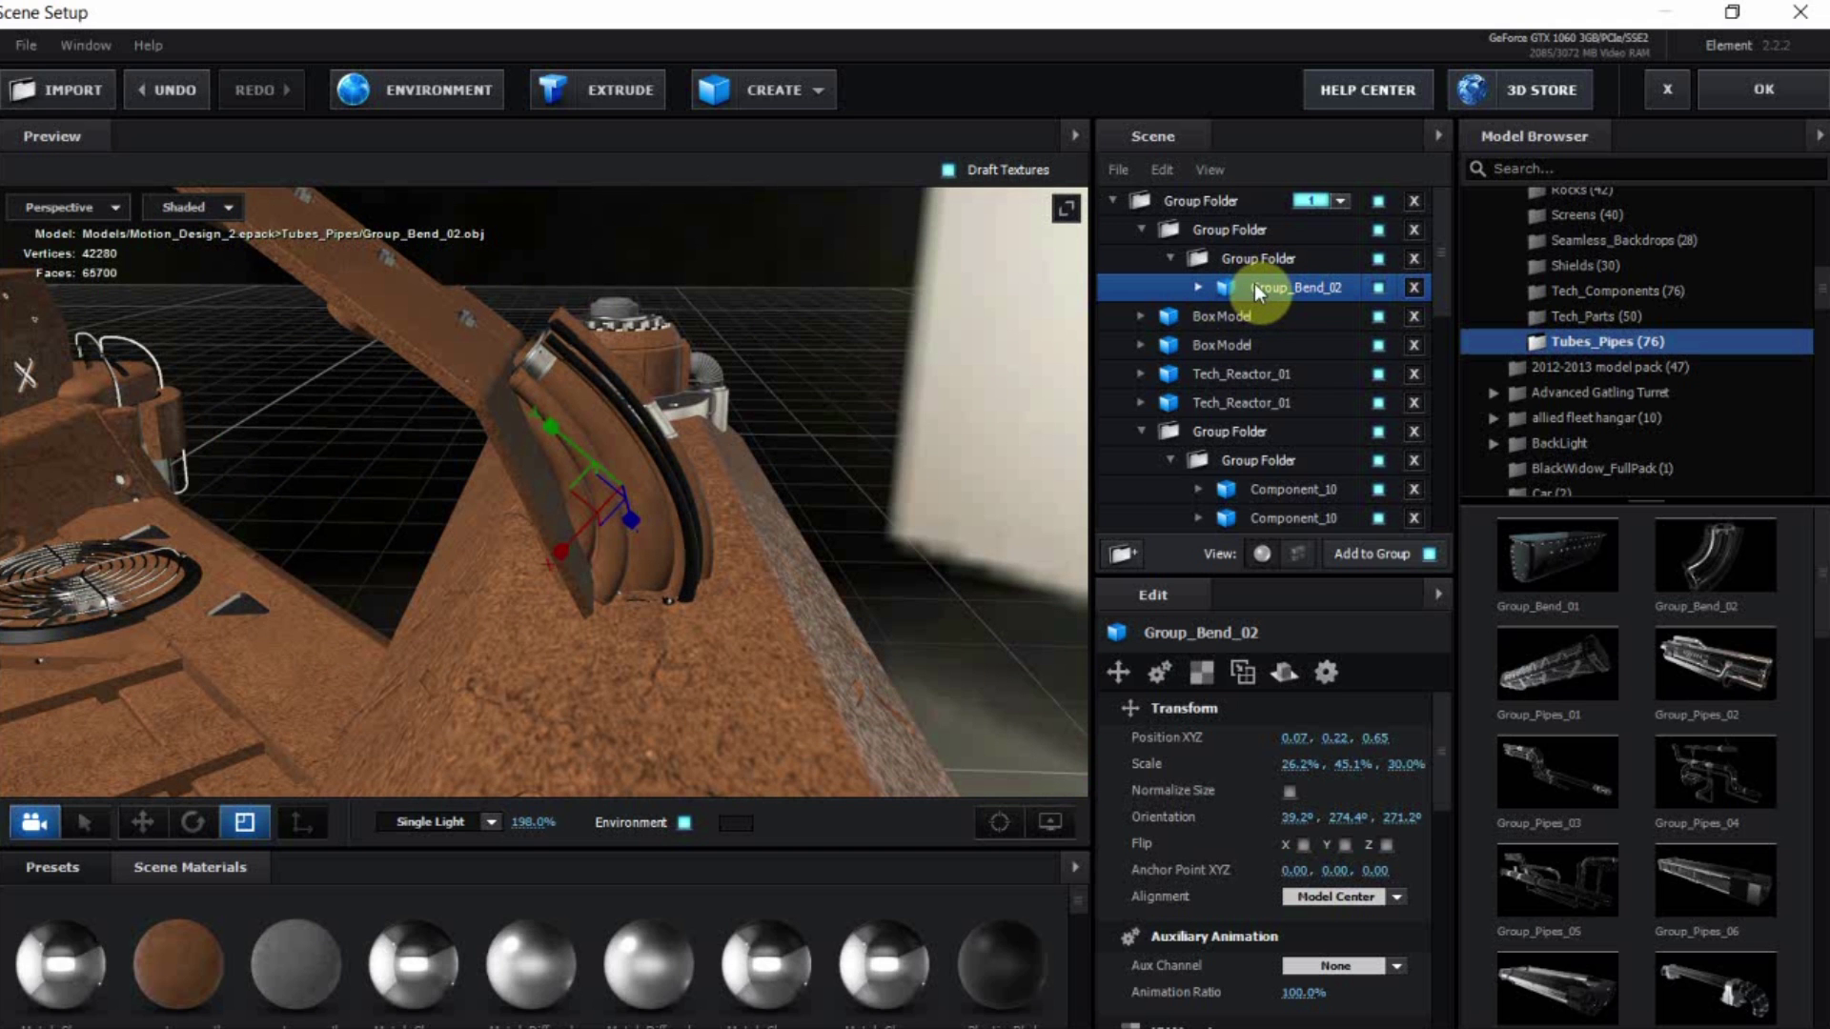
# Duplicate the Group_Bend_02 model and move the copy inward to about Z 0.59
pyautogui.hotkey('ctrl', 'd')
pyautogui.click(142, 823)
pyautogui.moveTo(431, 701); pyautogui.dragTo(800, 539)
pyautogui.moveTo(707, 478); pyautogui.dragTo(723, 558)
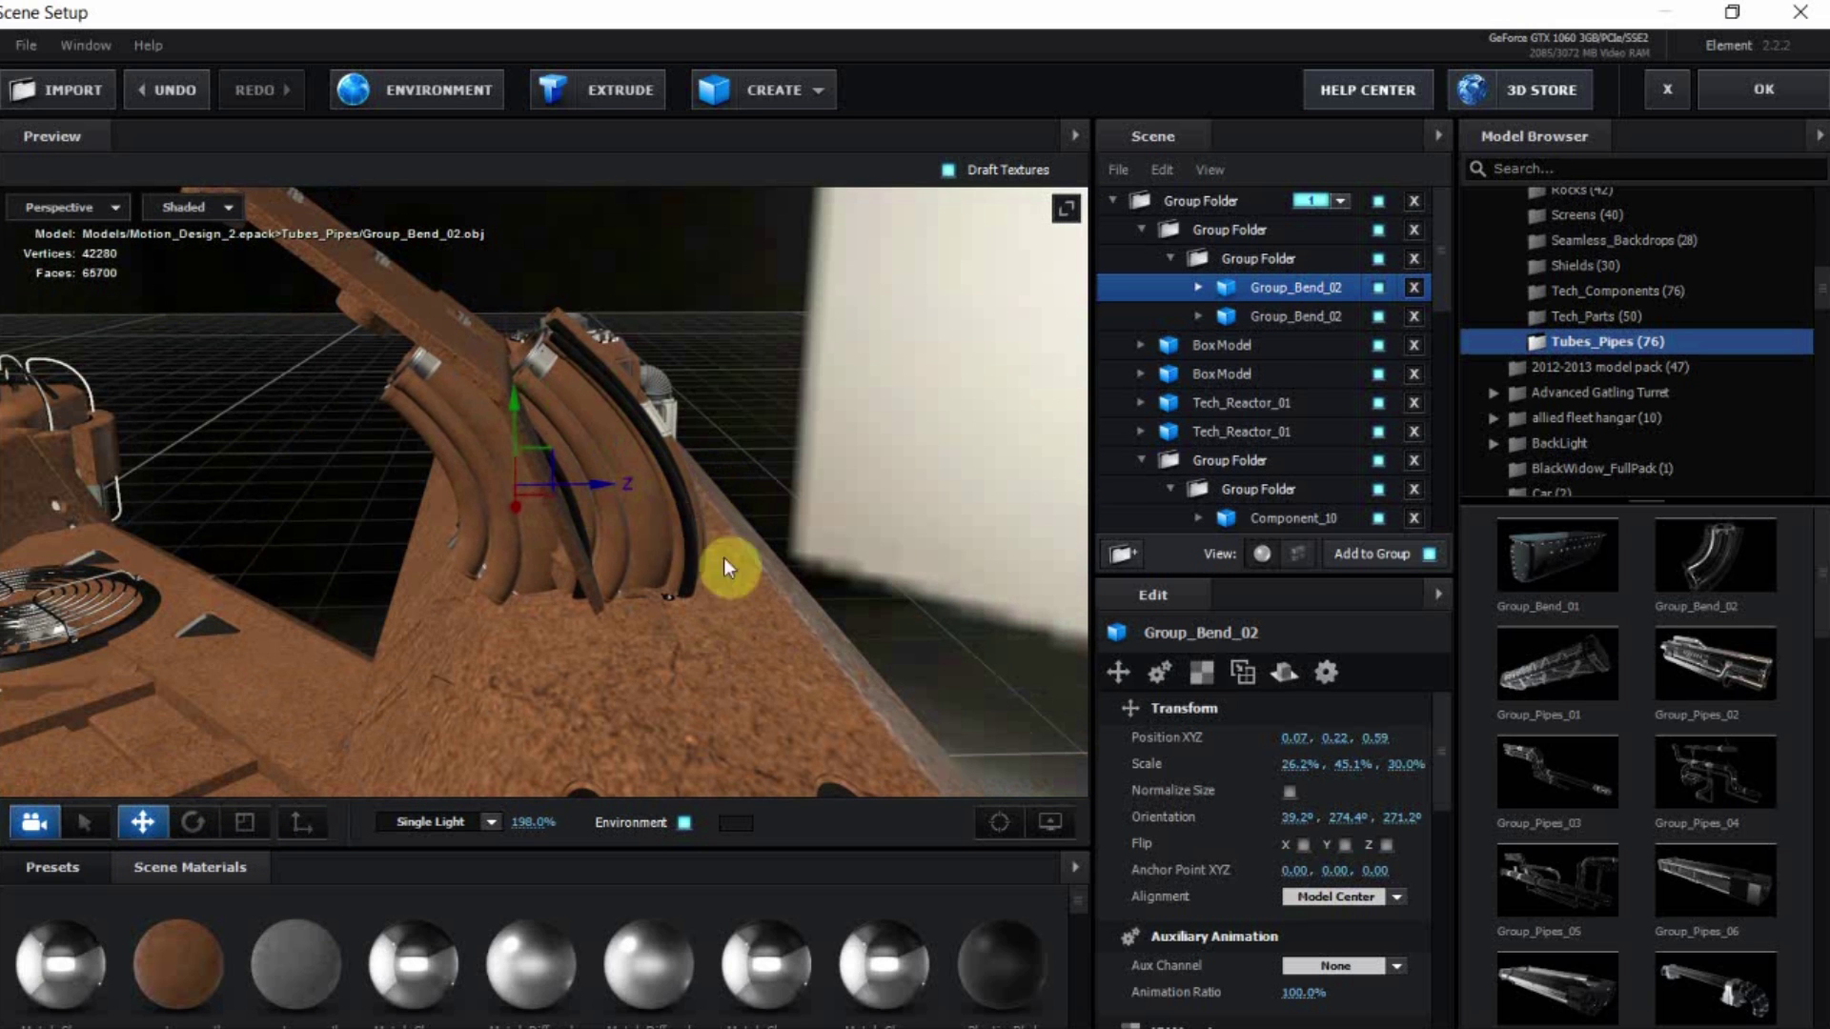
# Rotate the pipe copy to about 197.3° in X and move it under the slanted plate, to about Y 0.29, Z 0.53
pyautogui.click(194, 821)
pyautogui.moveTo(549, 345); pyautogui.dragTo(798, 490)
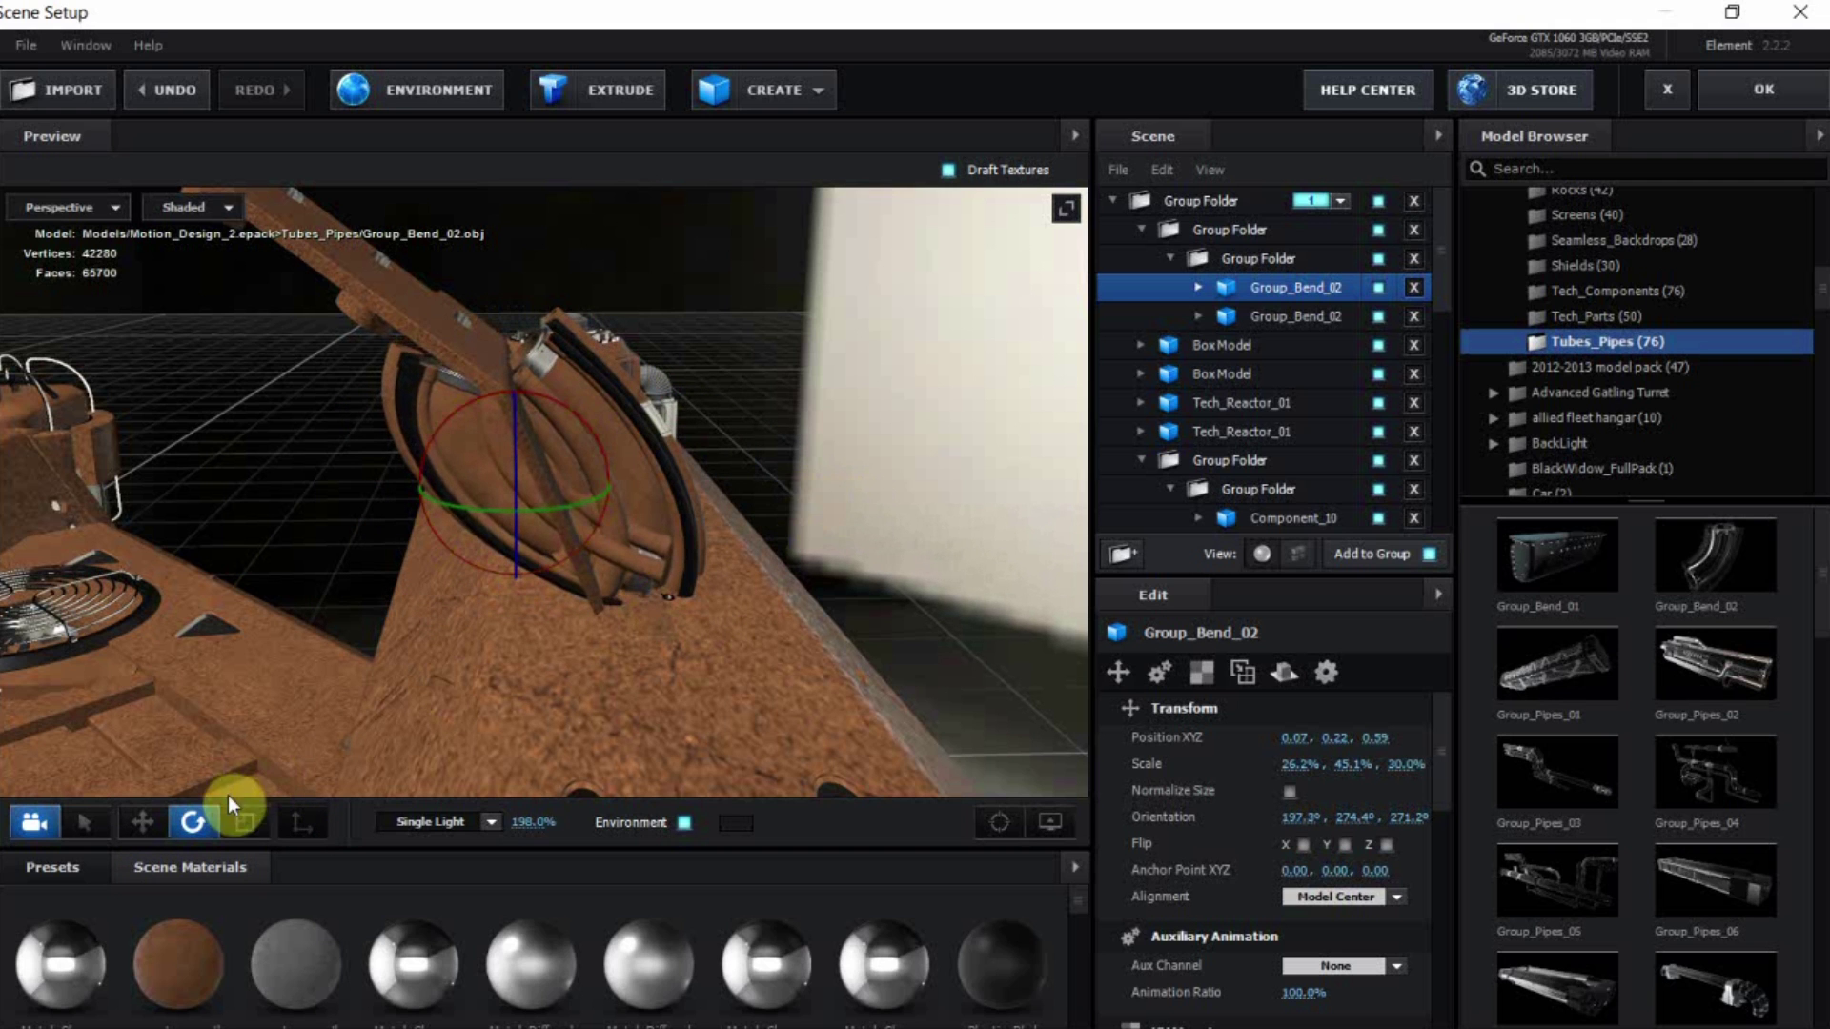
pyautogui.click(159, 821)
pyautogui.scroll(-2, 522, 559)
pyautogui.moveTo(517, 406); pyautogui.dragTo(408, 300)
pyautogui.moveTo(606, 369); pyautogui.dragTo(495, 370)
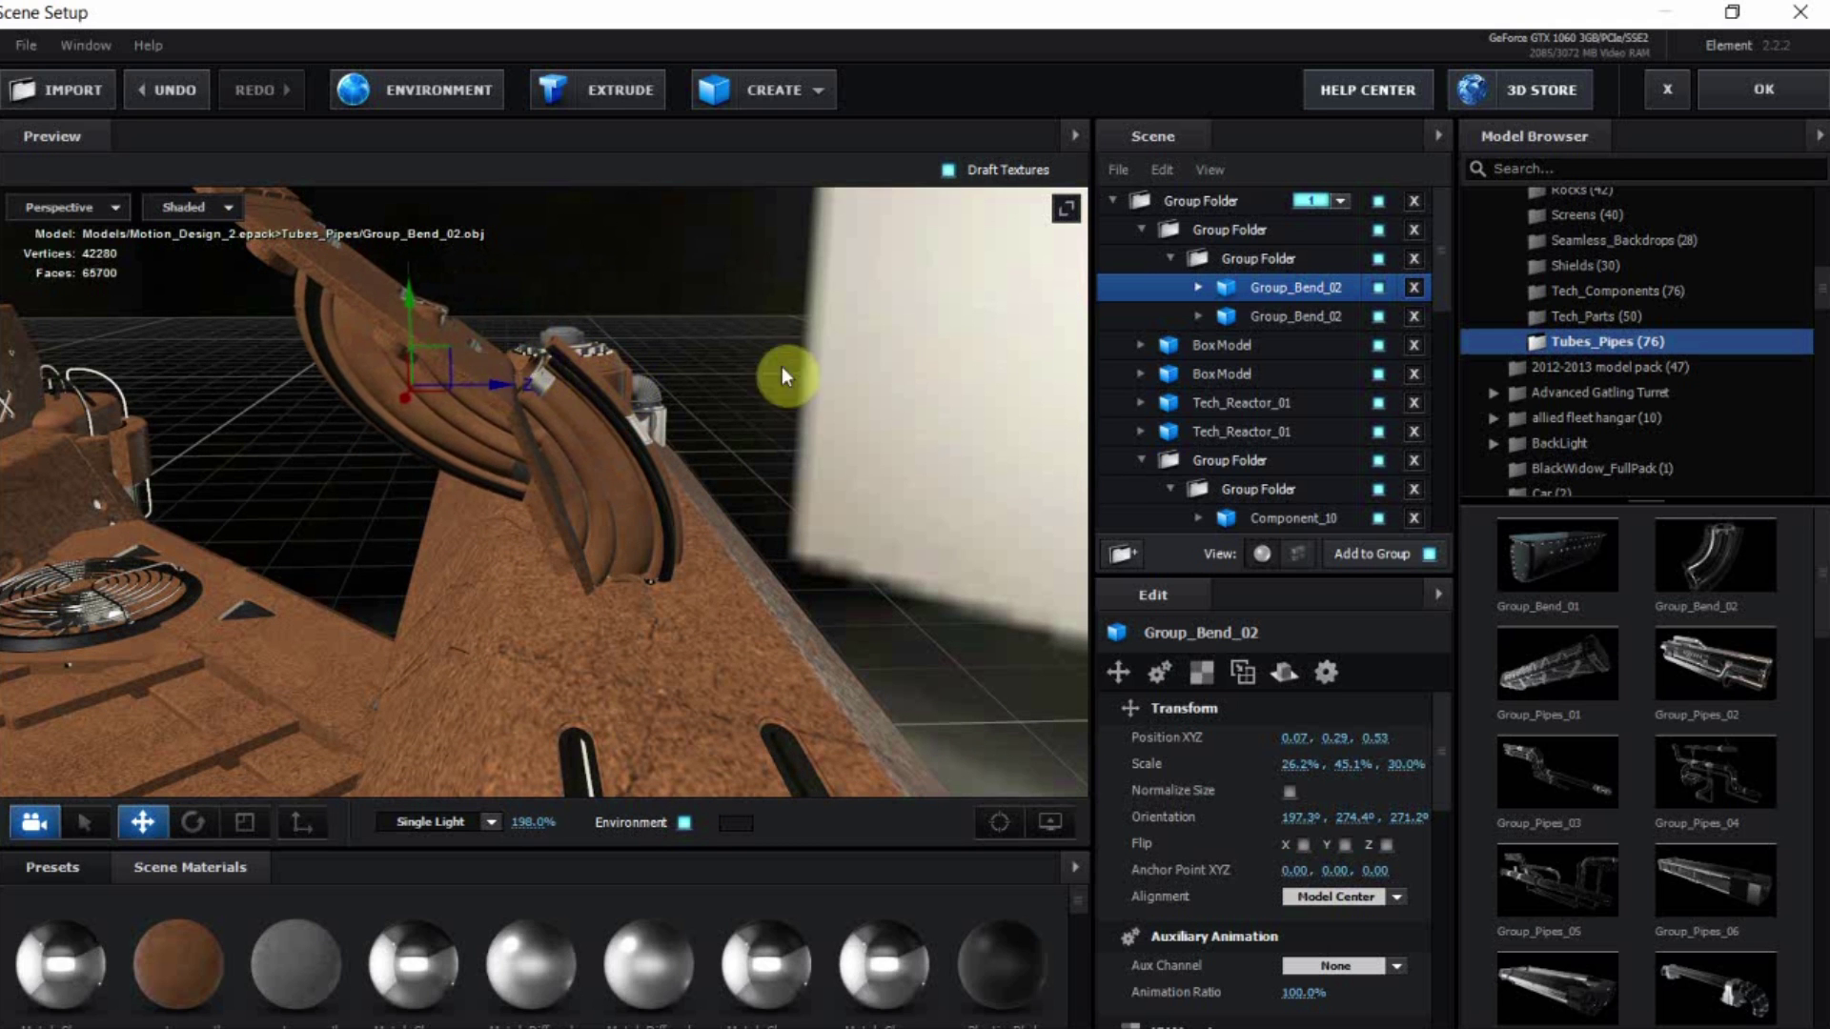
# Rotate the original bent pipes to about 26° in X so they line up with the copy
pyautogui.click(1300, 318)
pyautogui.click(195, 821)
pyautogui.moveTo(552, 511); pyautogui.dragTo(655, 412)
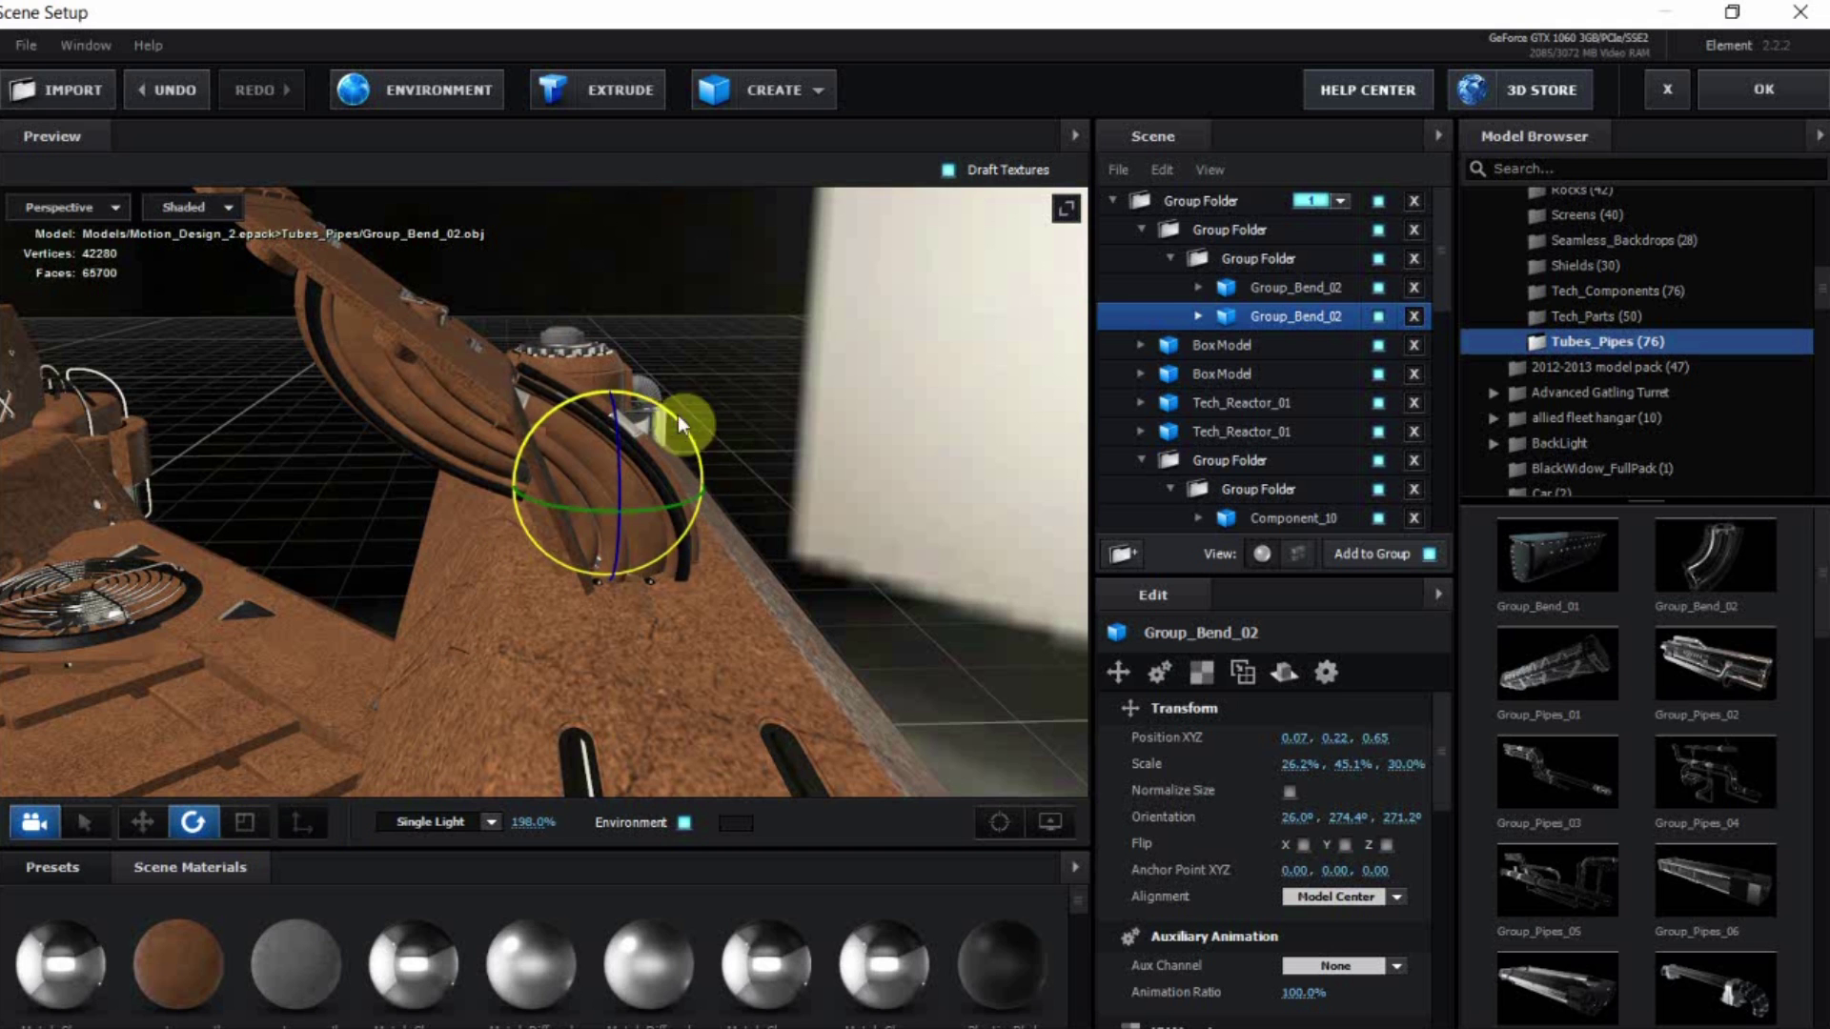
# Shift the pipe copy to about Y 0.30, Z 0.52 and rotate it to about 208.9° in X
pyautogui.click(1298, 290)
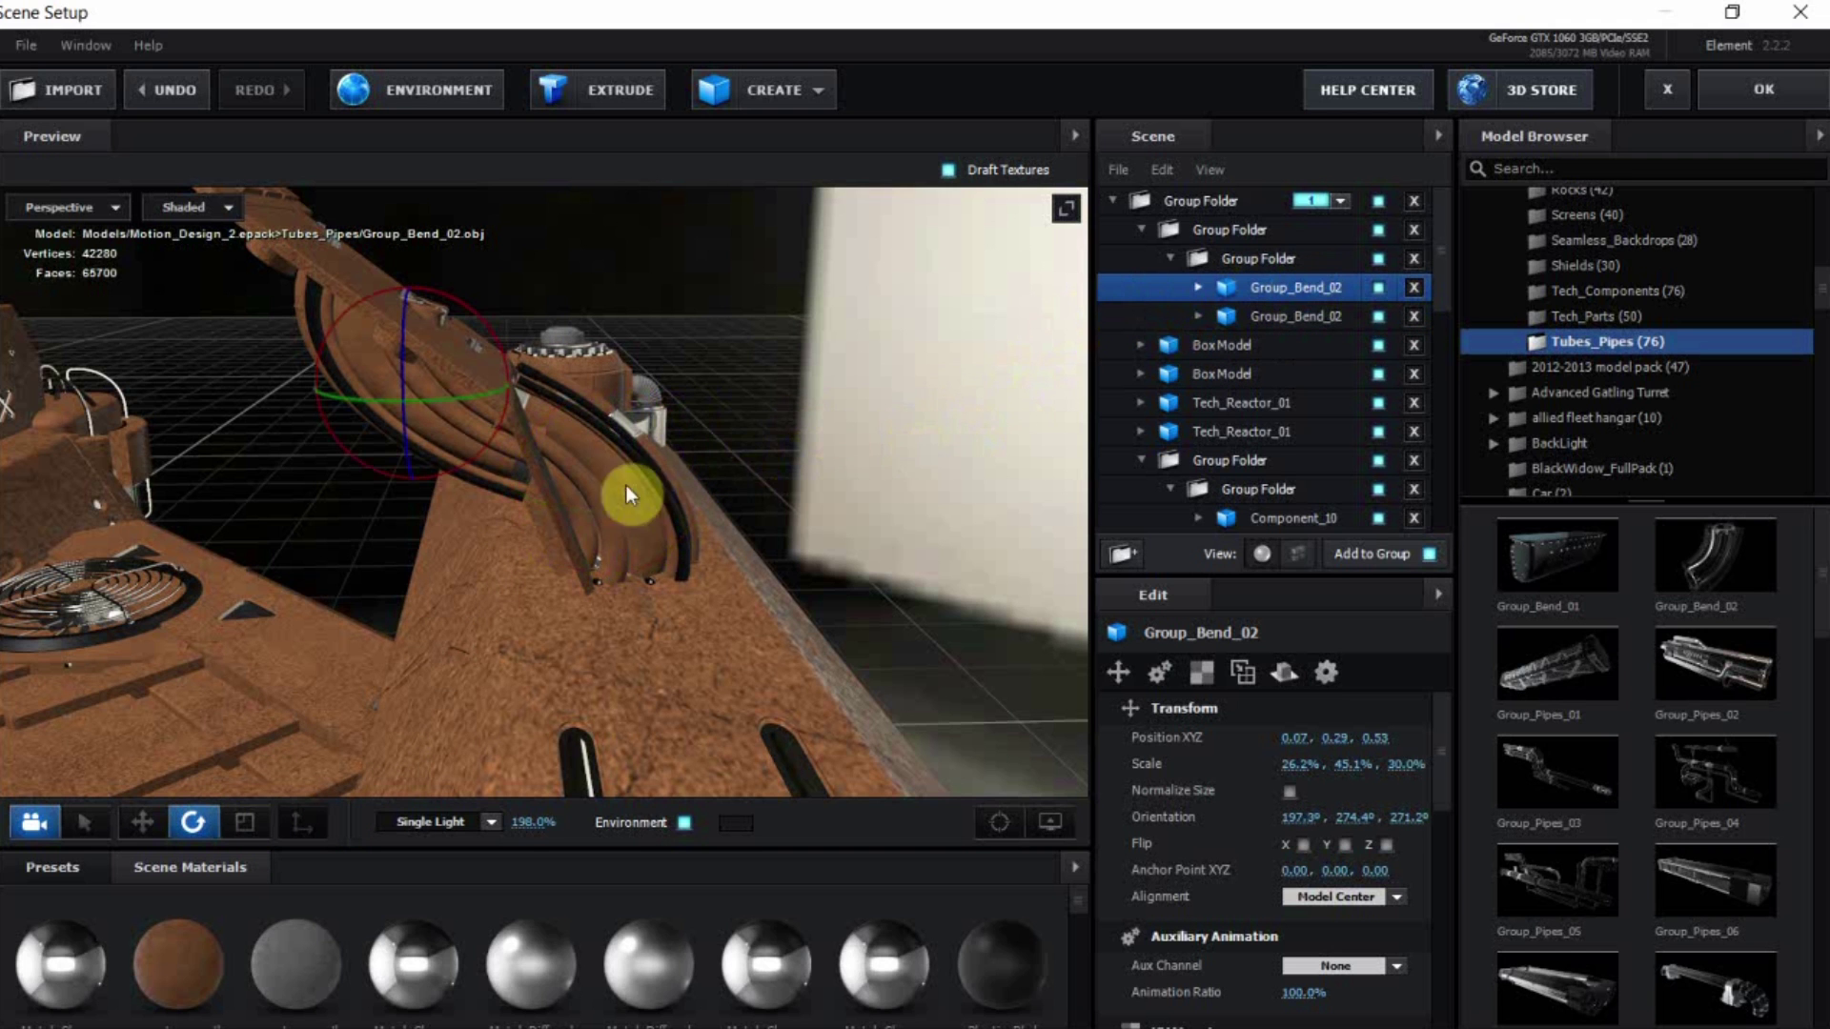
pyautogui.click(151, 821)
pyautogui.moveTo(421, 636); pyautogui.dragTo(328, 302)
pyautogui.click(192, 824)
pyautogui.moveTo(659, 395); pyautogui.dragTo(661, 488)
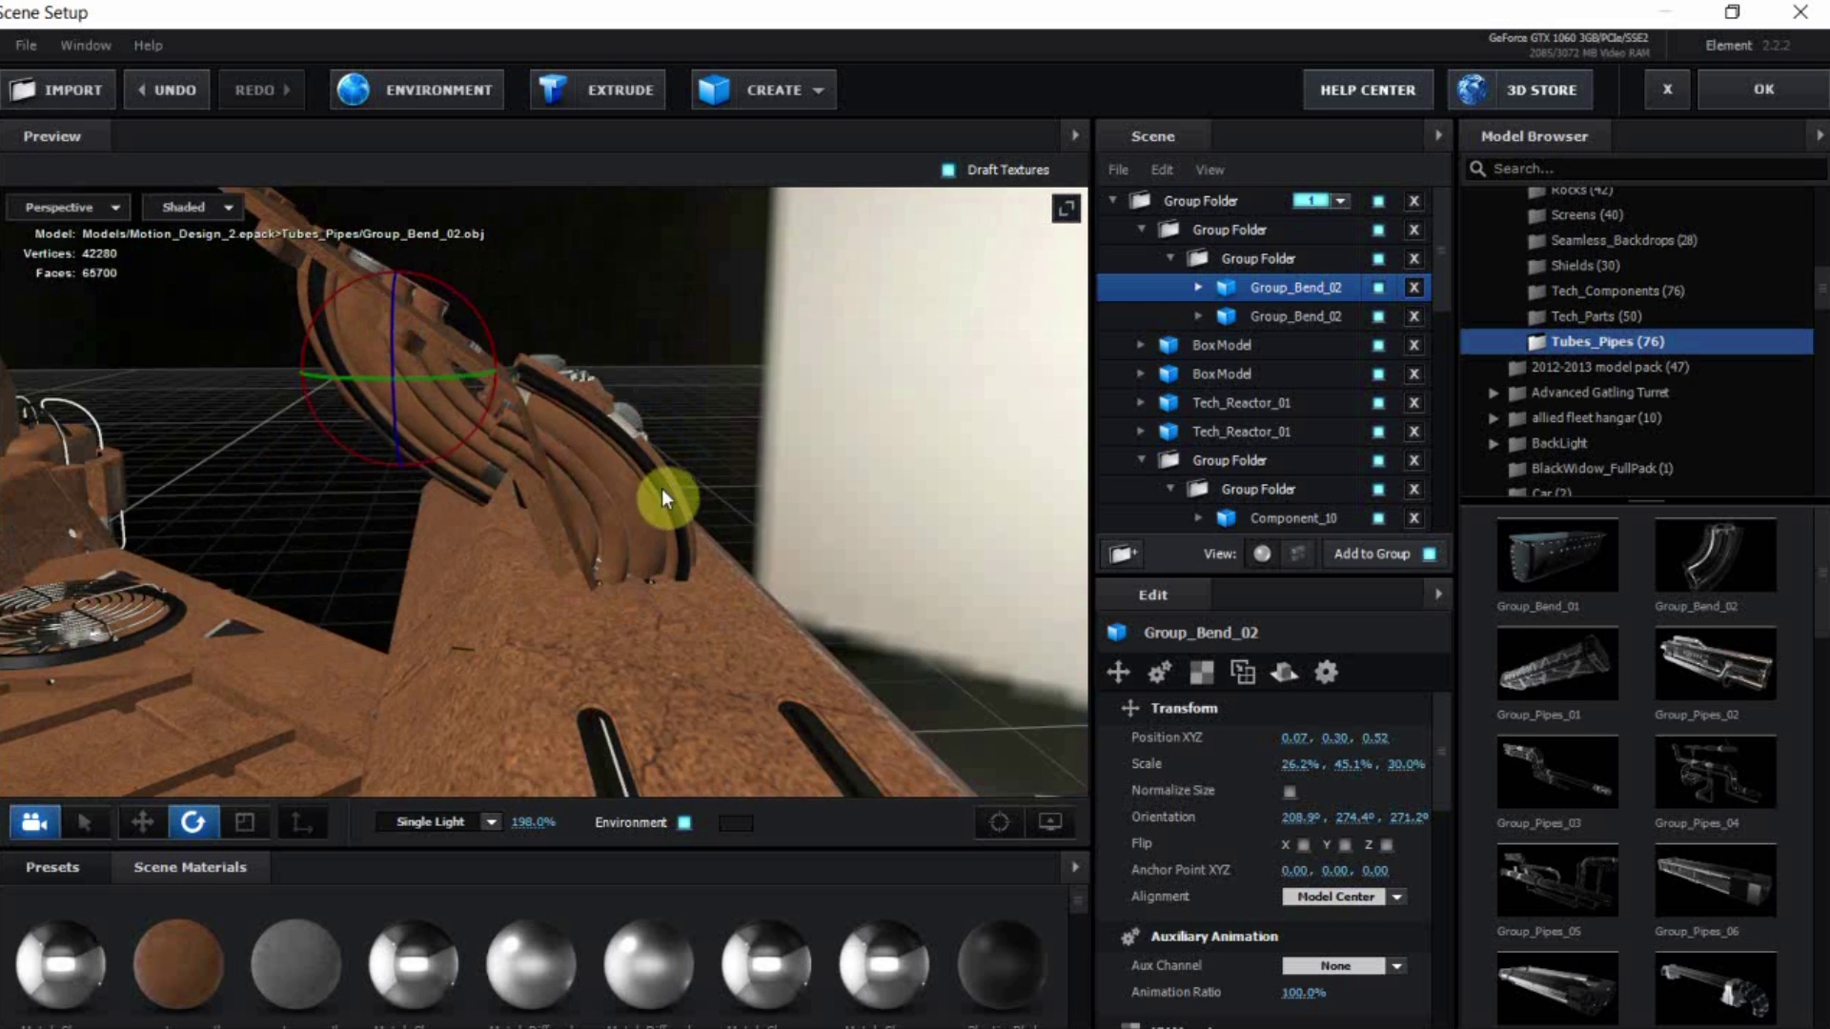
# Narrow the pipe copy under the slanted plate to about 23.1% X scale
pyautogui.click(155, 823)
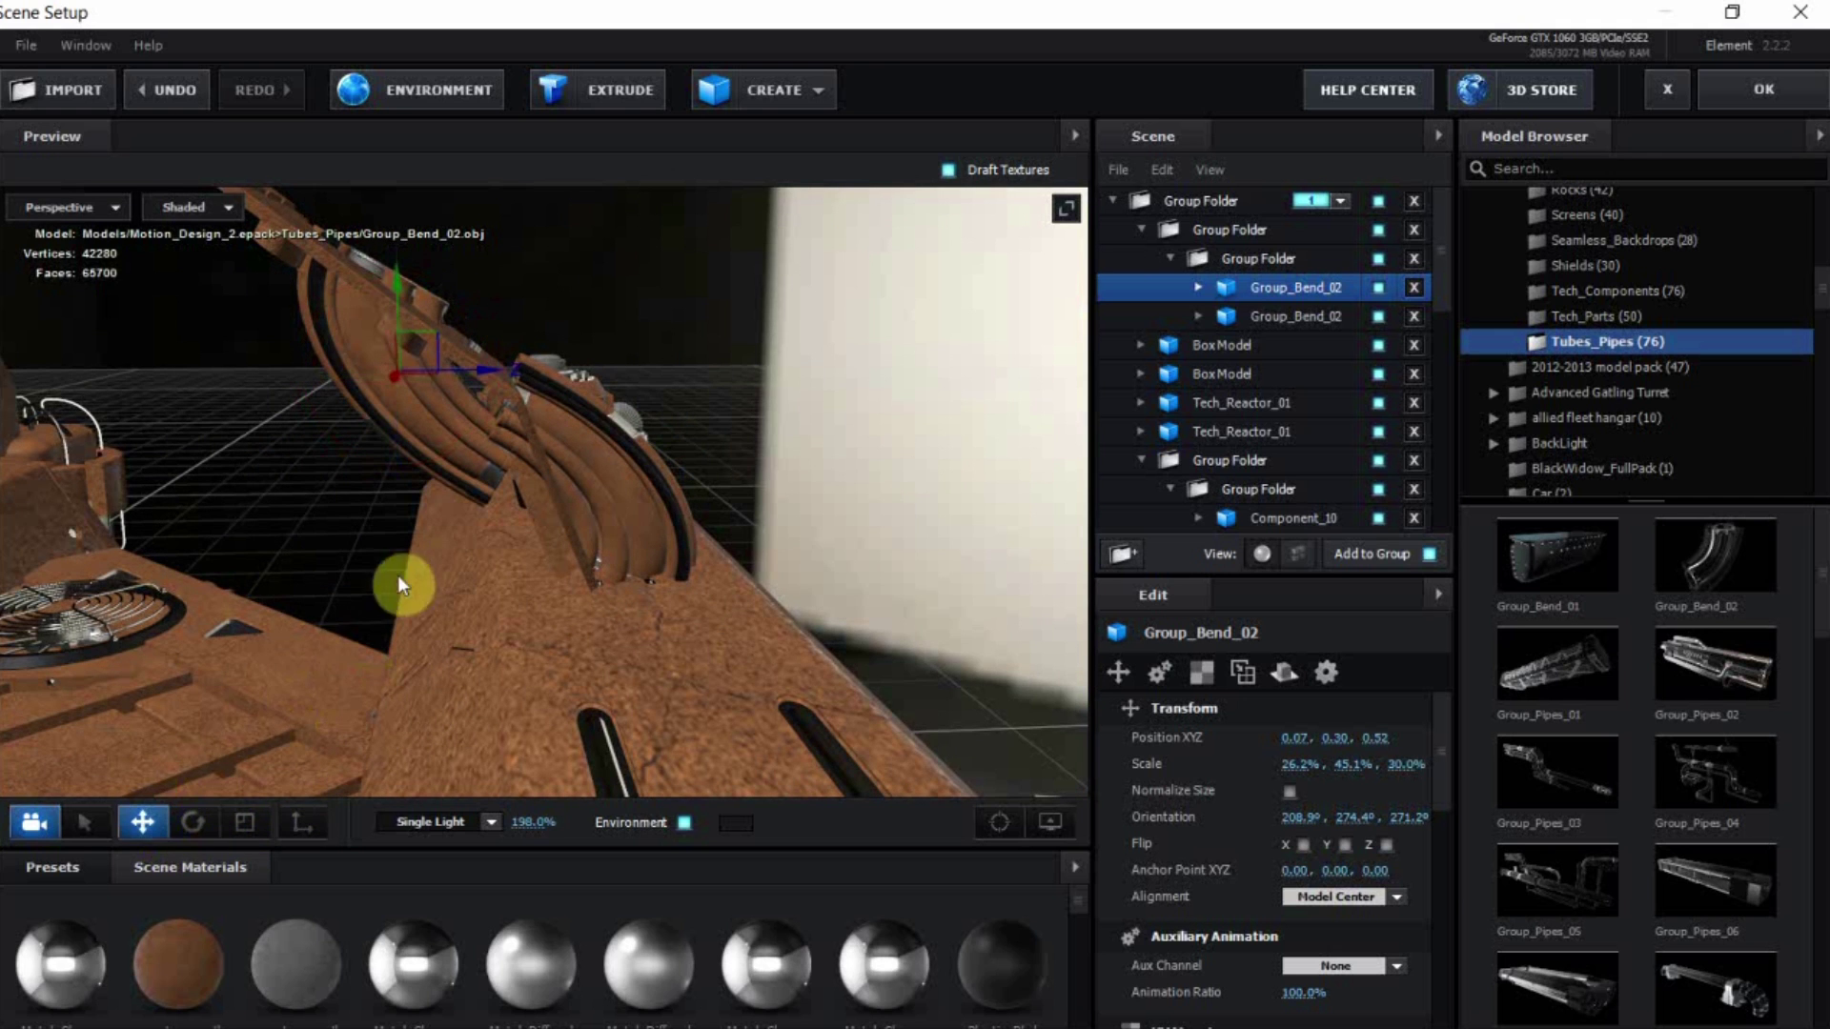
pyautogui.click(235, 805)
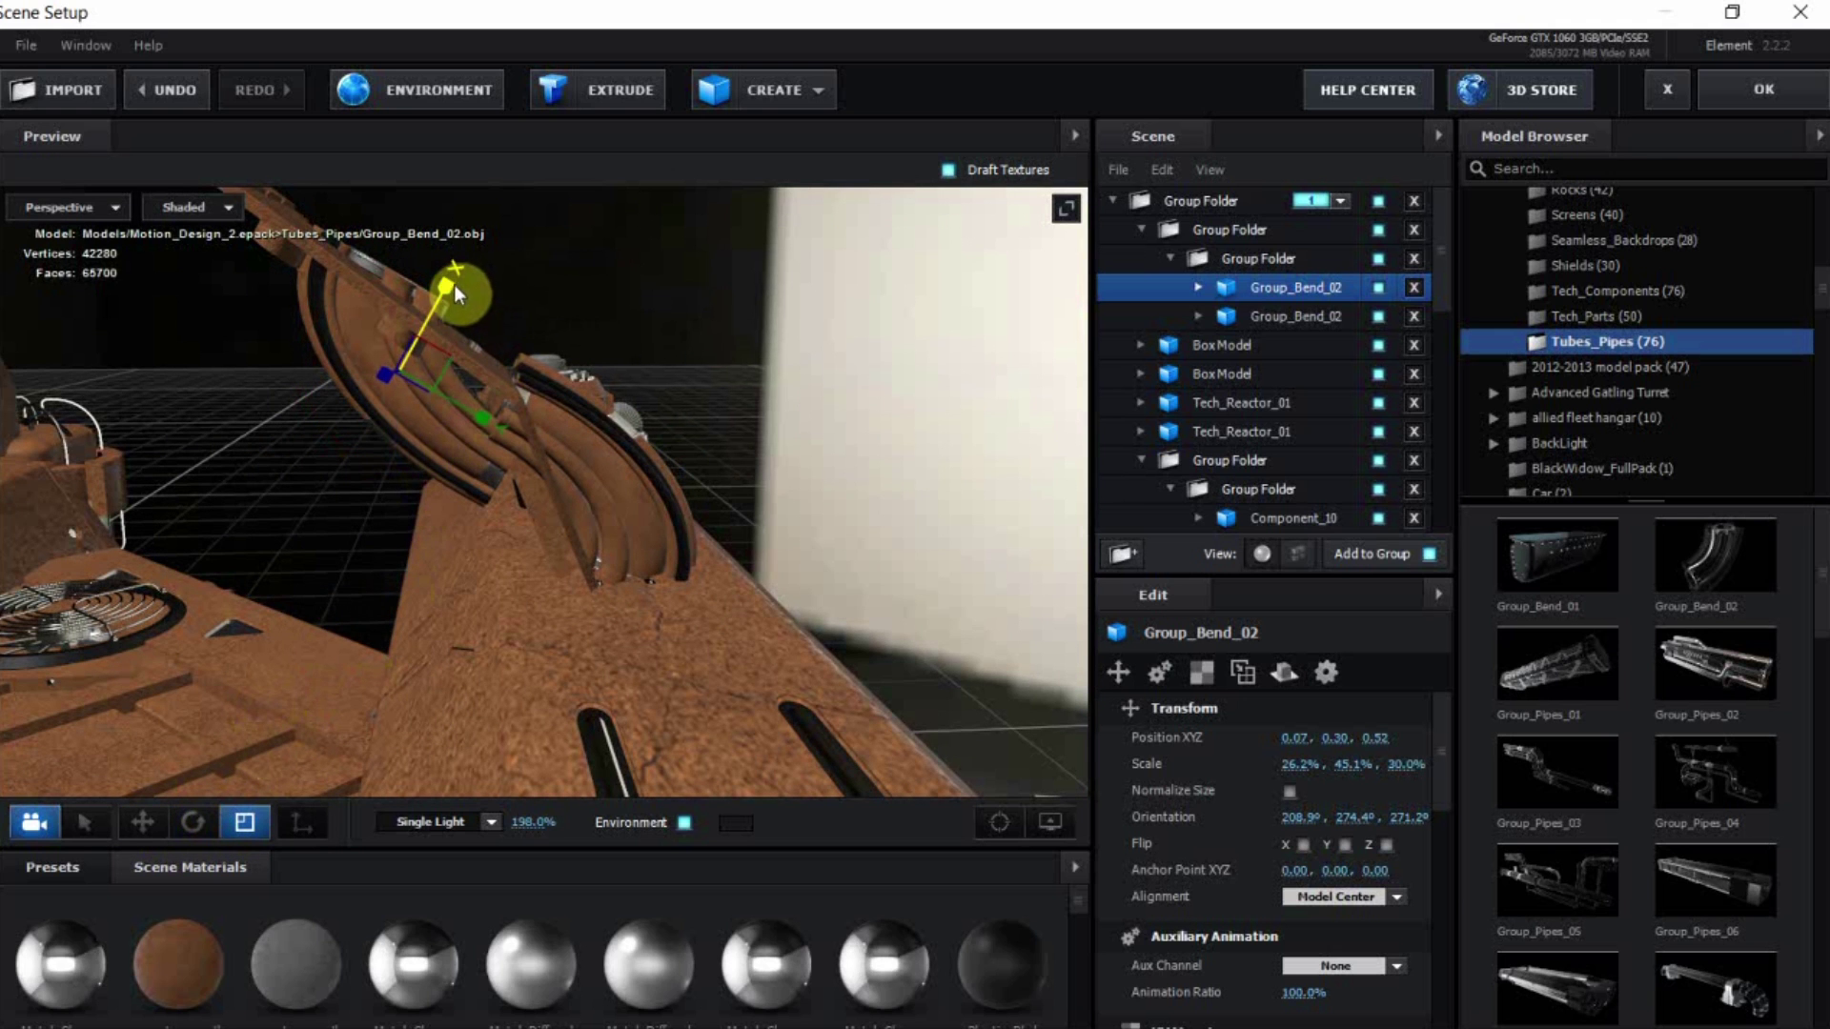
pyautogui.moveTo(452, 284); pyautogui.dragTo(452, 296)
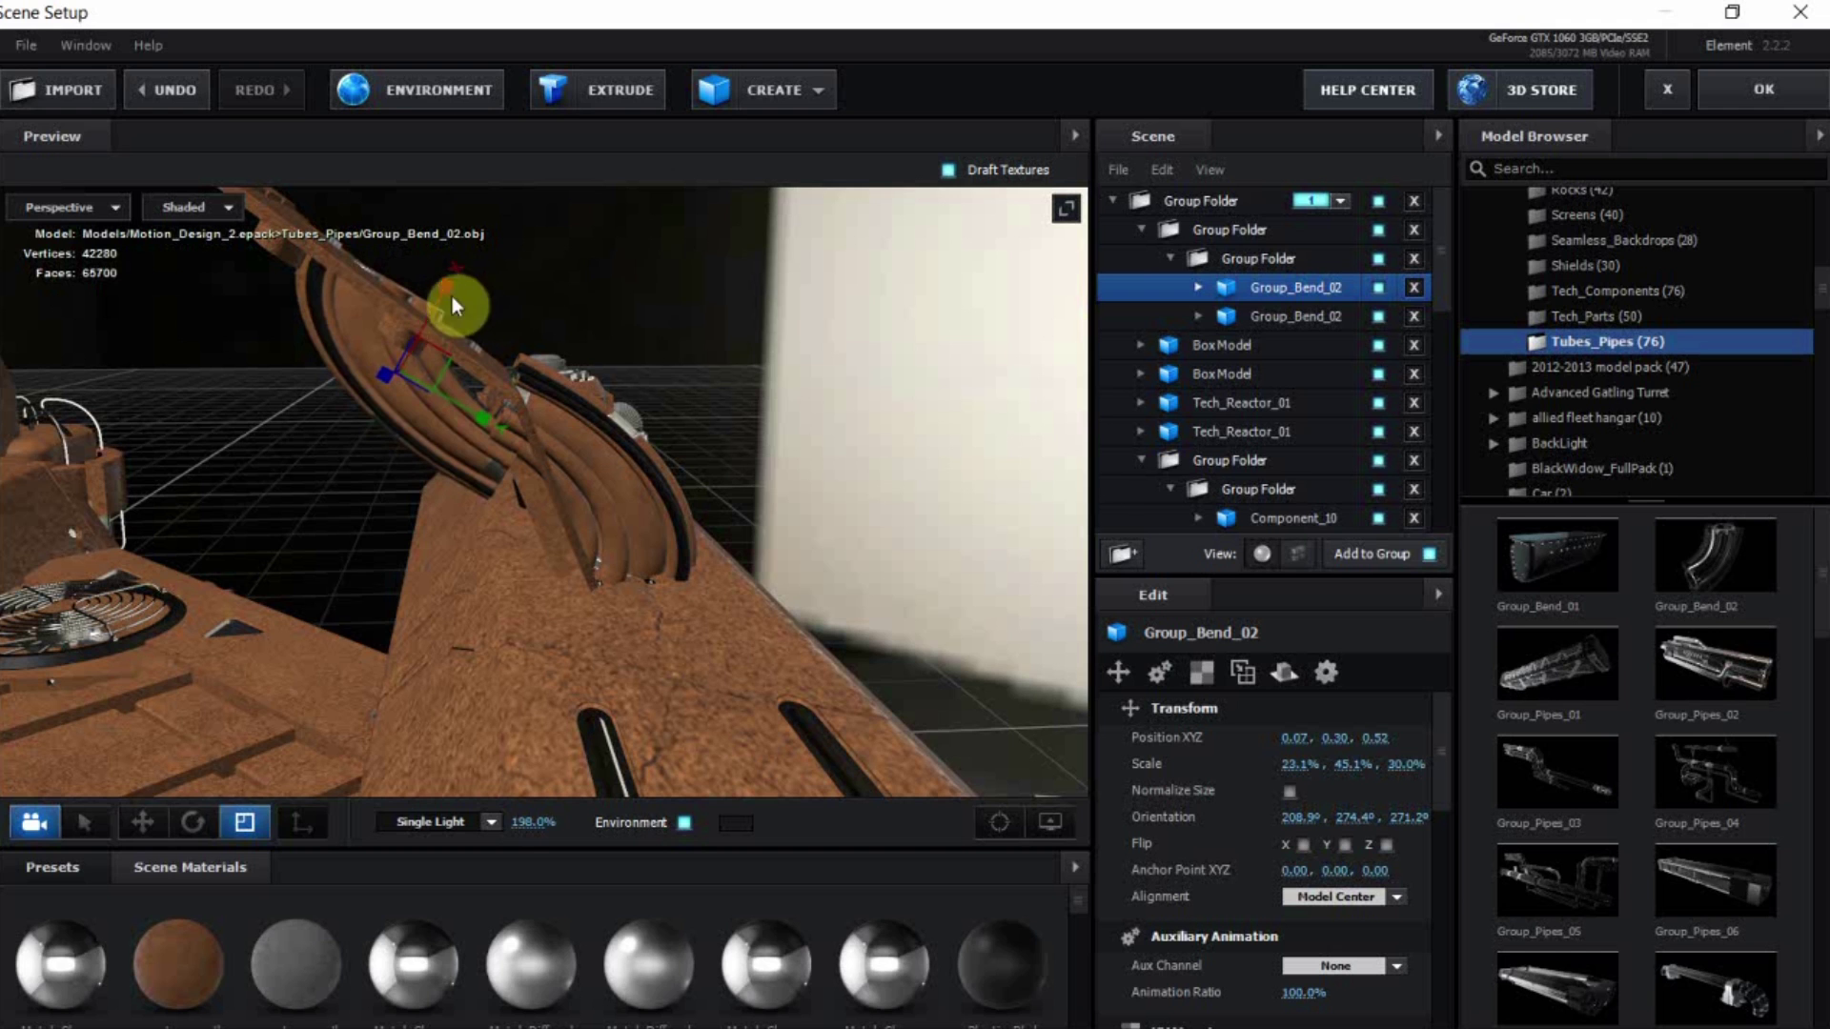
pyautogui.click(153, 829)
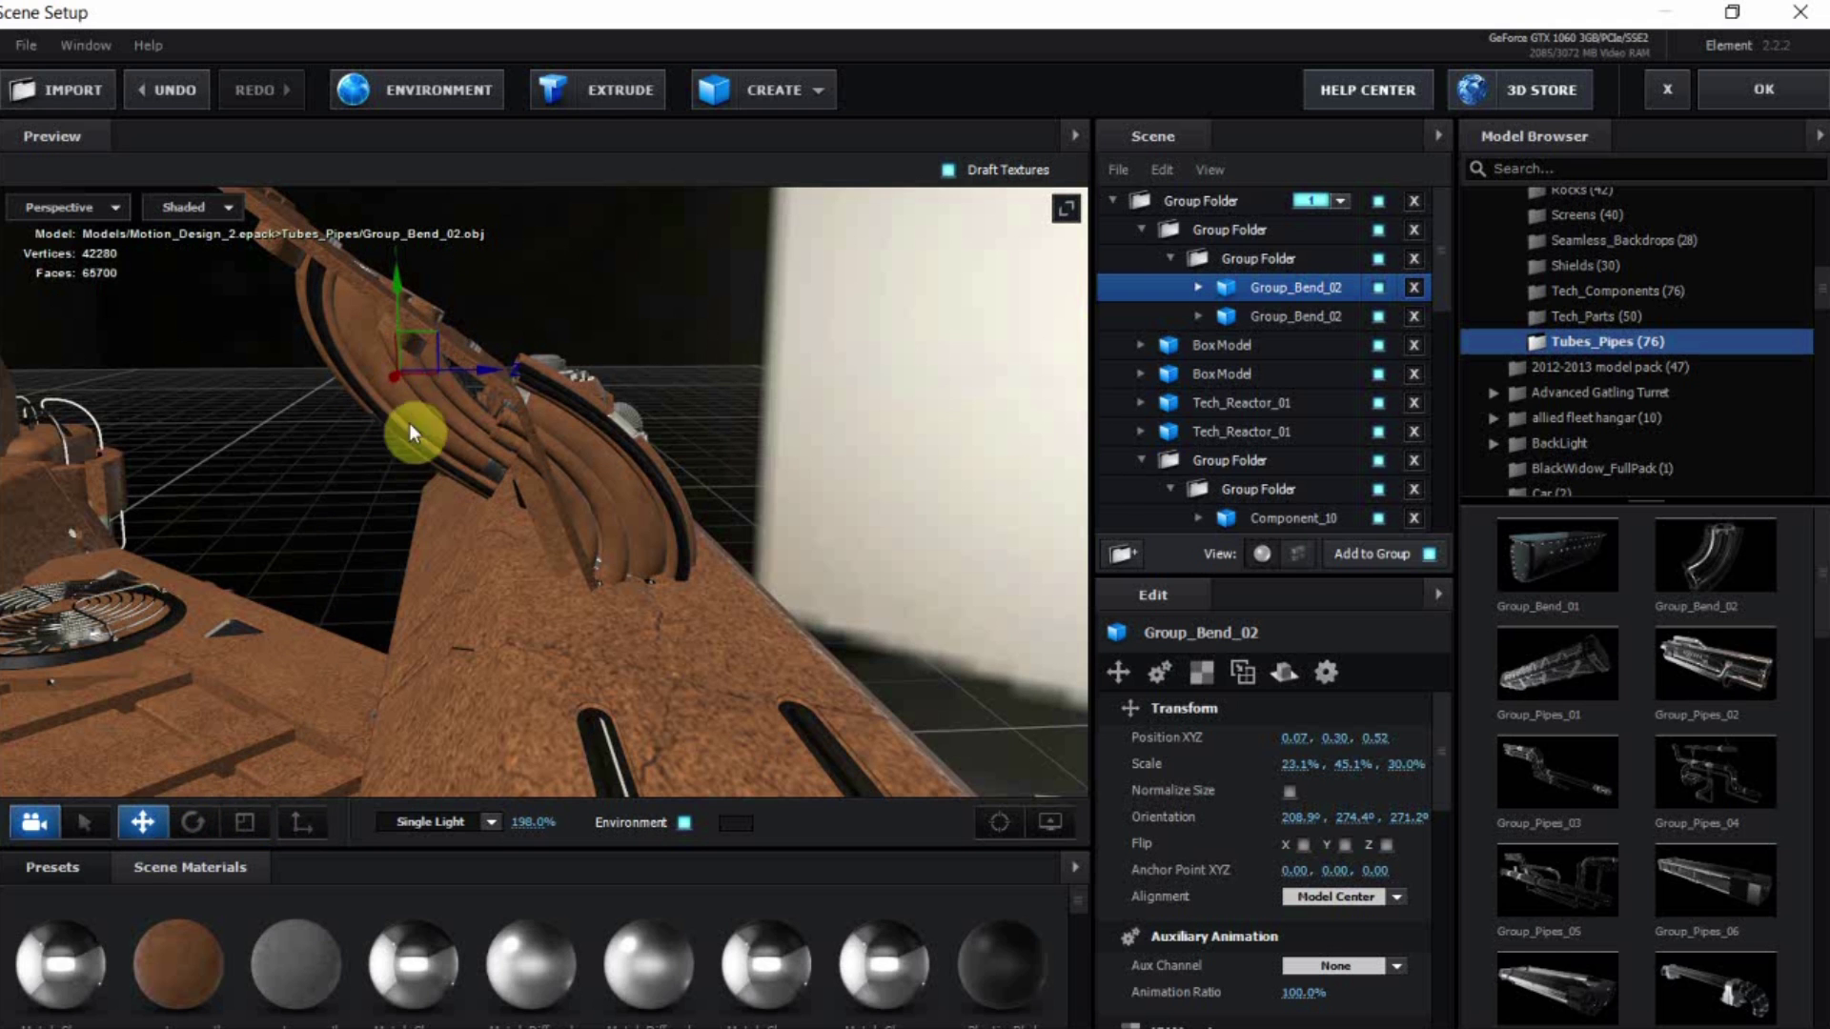
# Shift the pipe copy under the slanted plate to about Z 0.50 and rotate it to about 206.8° in X
pyautogui.click(217, 823)
pyautogui.moveTo(323, 305); pyautogui.dragTo(305, 312)
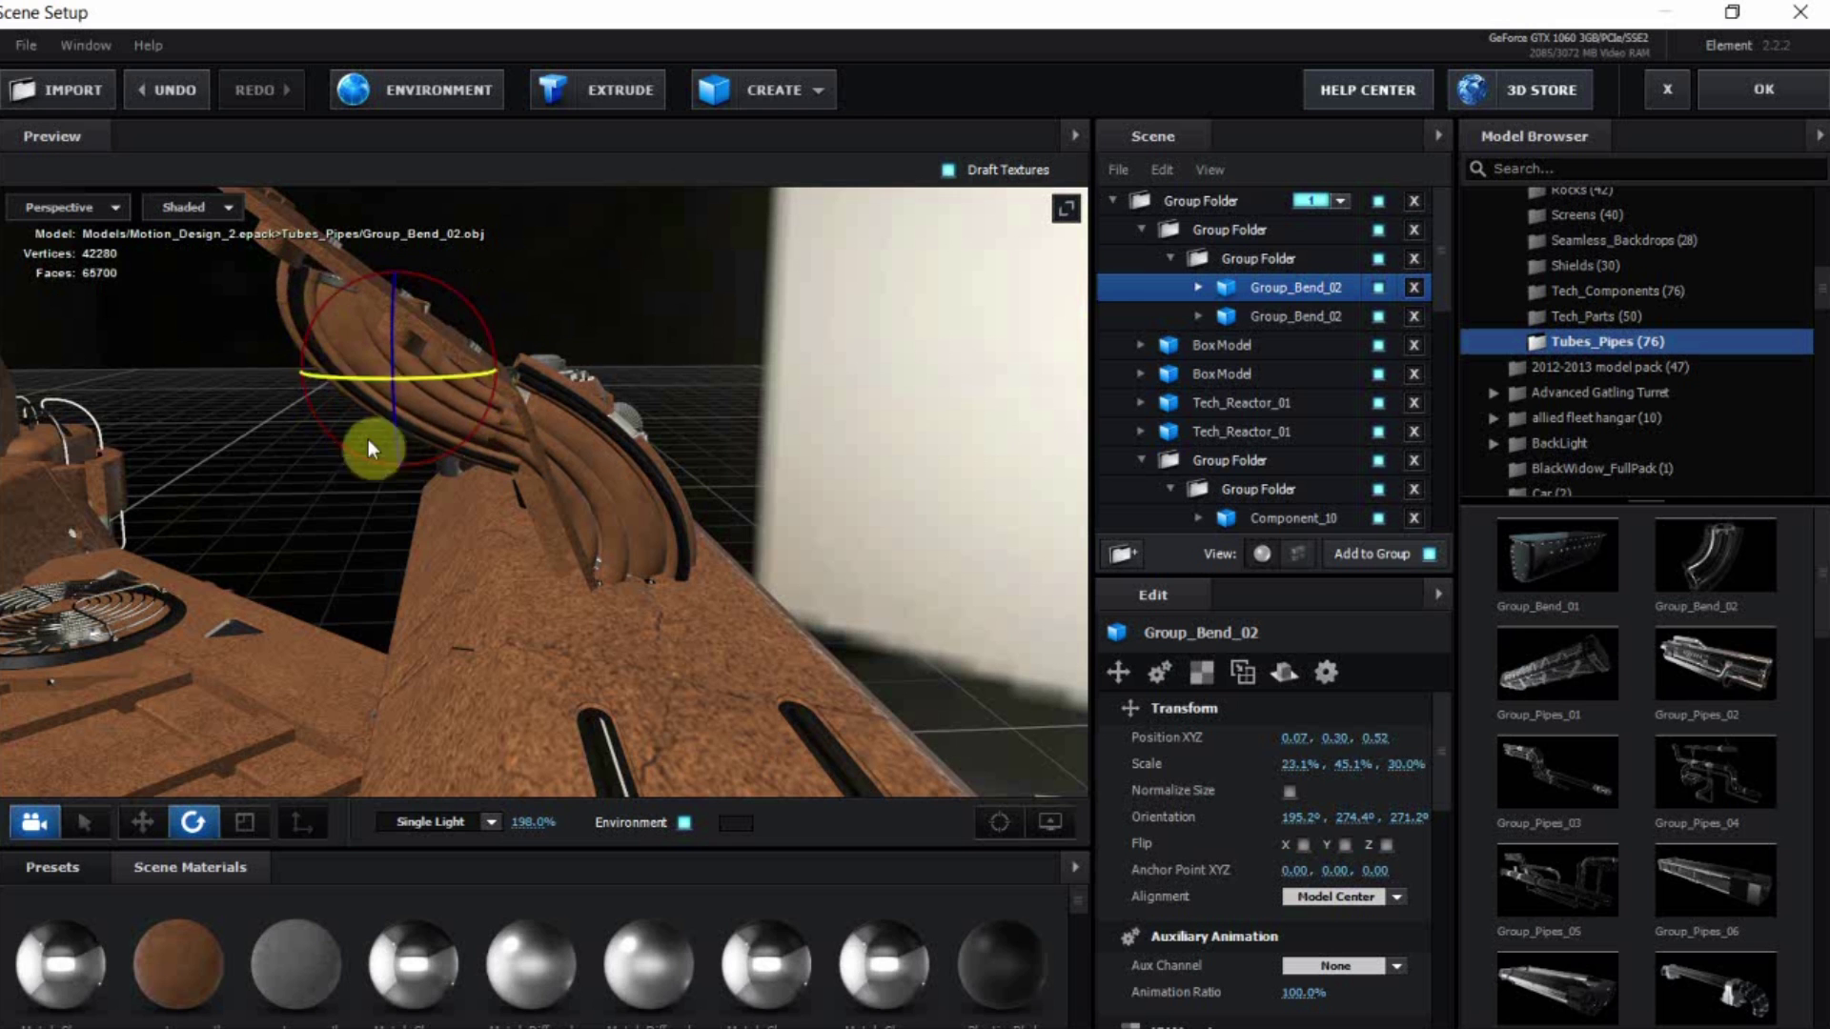
pyautogui.click(152, 832)
pyautogui.moveTo(344, 648); pyautogui.dragTo(433, 650)
pyautogui.moveTo(495, 396); pyautogui.dragTo(448, 581)
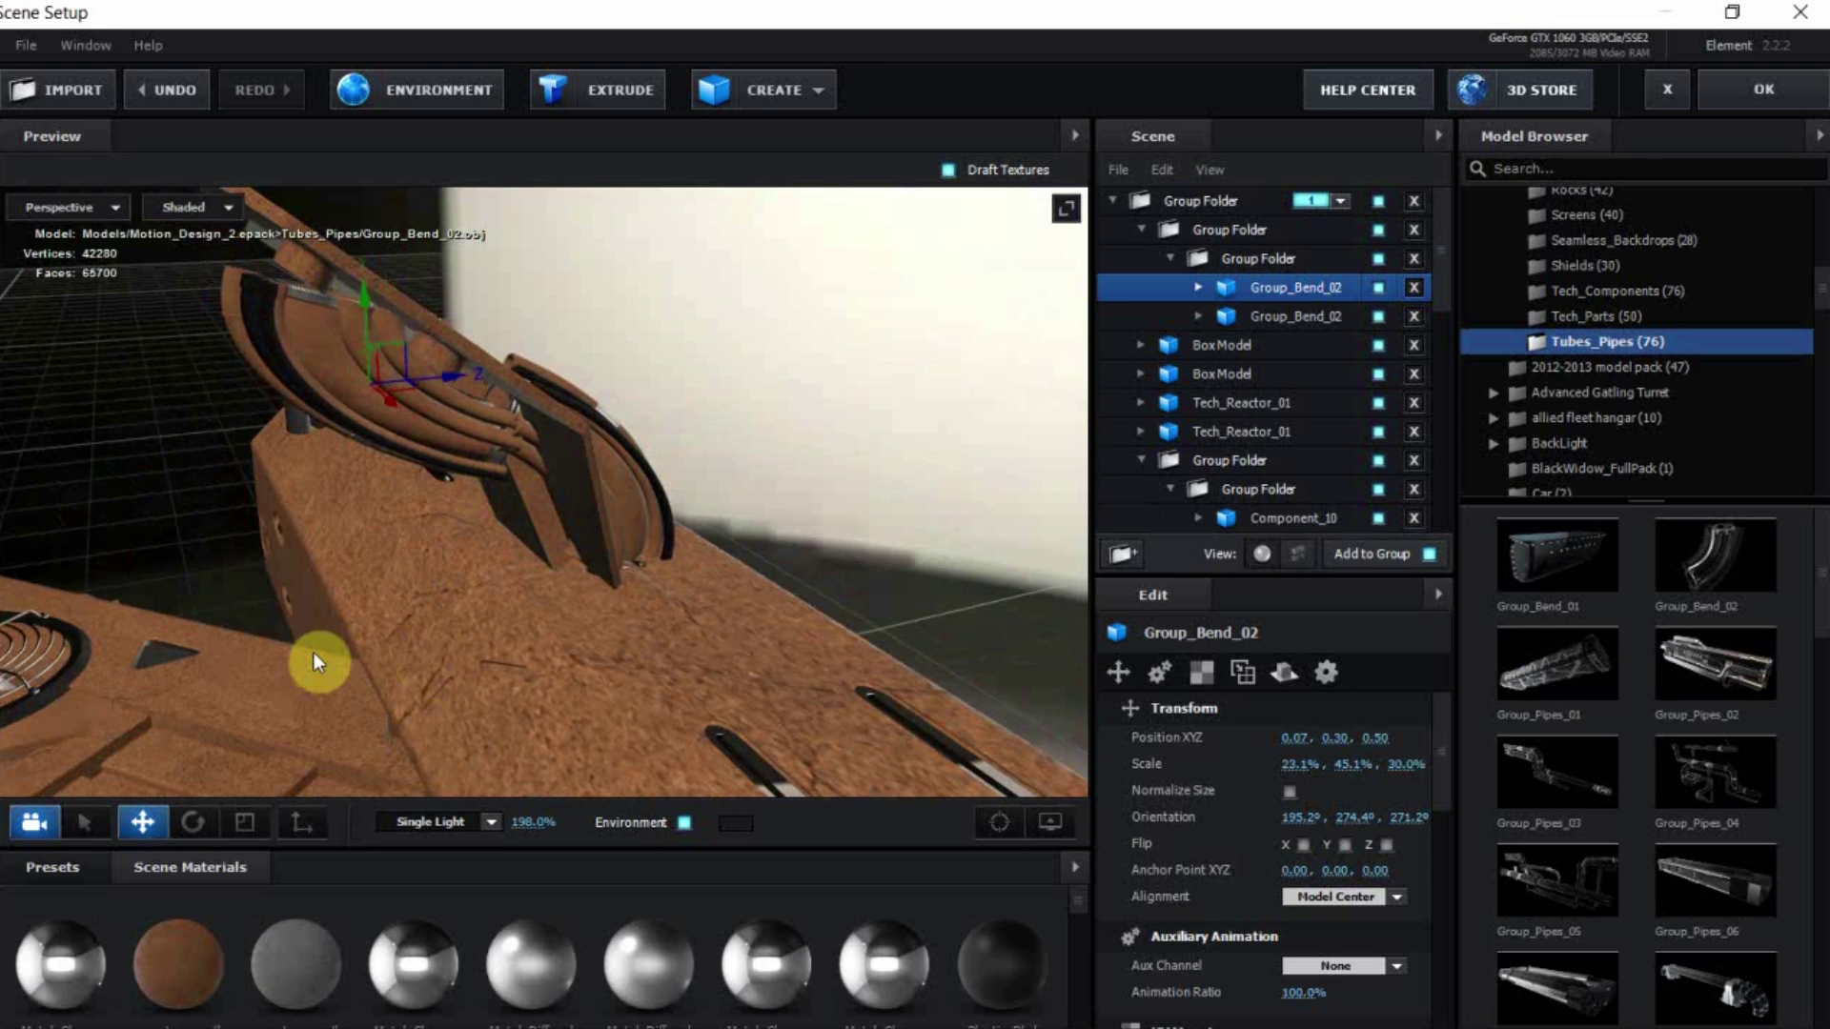
pyautogui.click(214, 820)
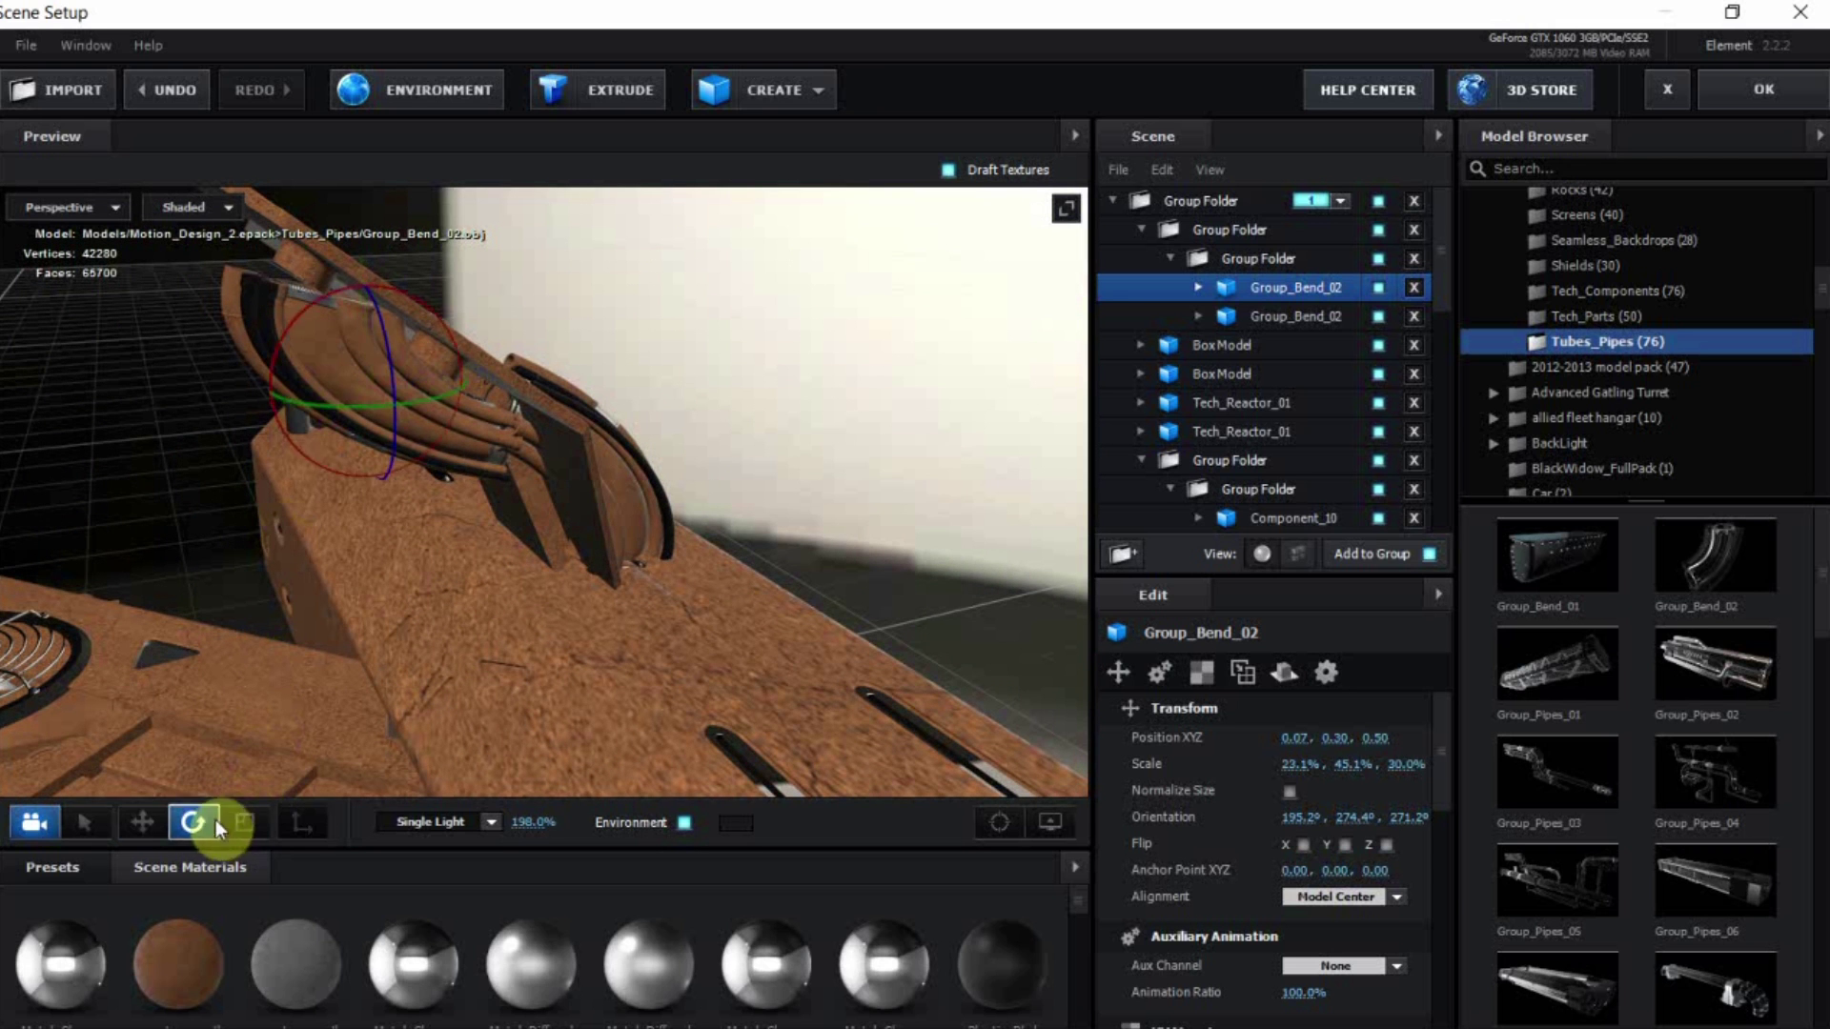
pyautogui.moveTo(294, 334); pyautogui.dragTo(314, 315)
# Rotate the original bent pipes to about 16.2° in X and scale them proportionally to 20% in X
pyautogui.click(1292, 315)
pyautogui.moveTo(806, 547); pyautogui.dragTo(931, 437)
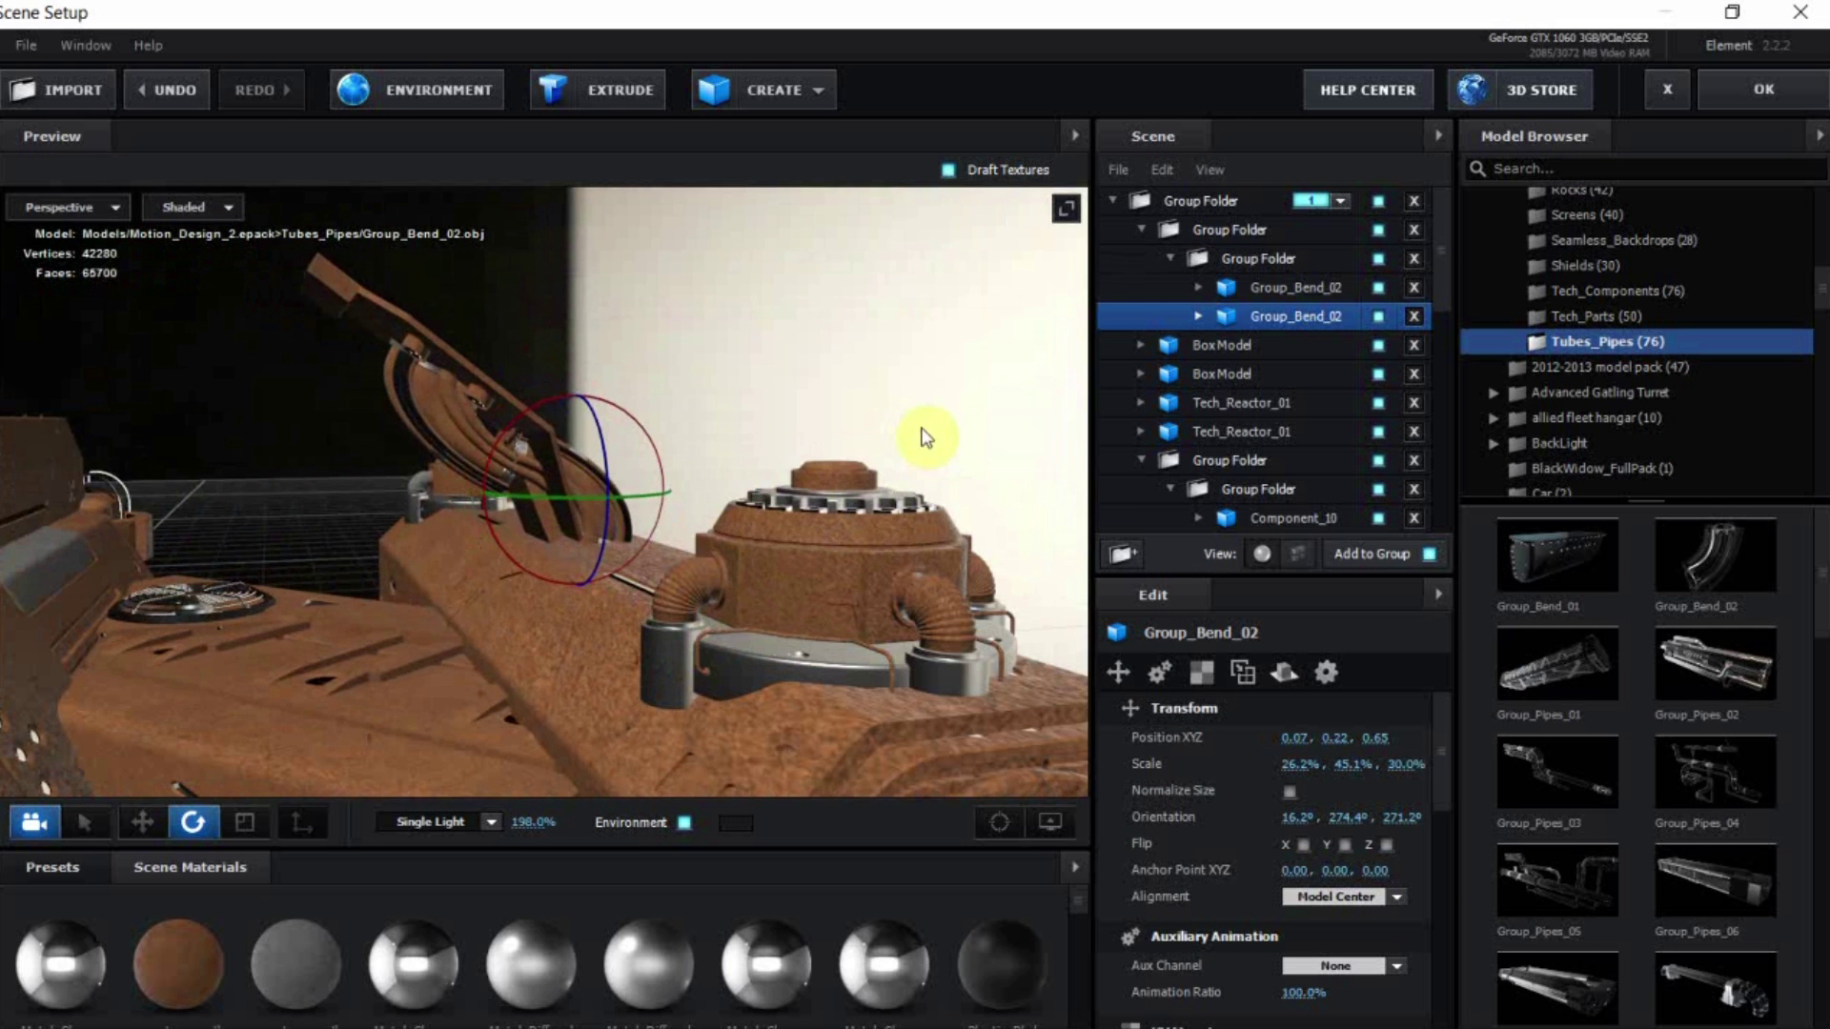
pyautogui.click(1292, 768)
pyautogui.write('20')
pyautogui.press('Return')
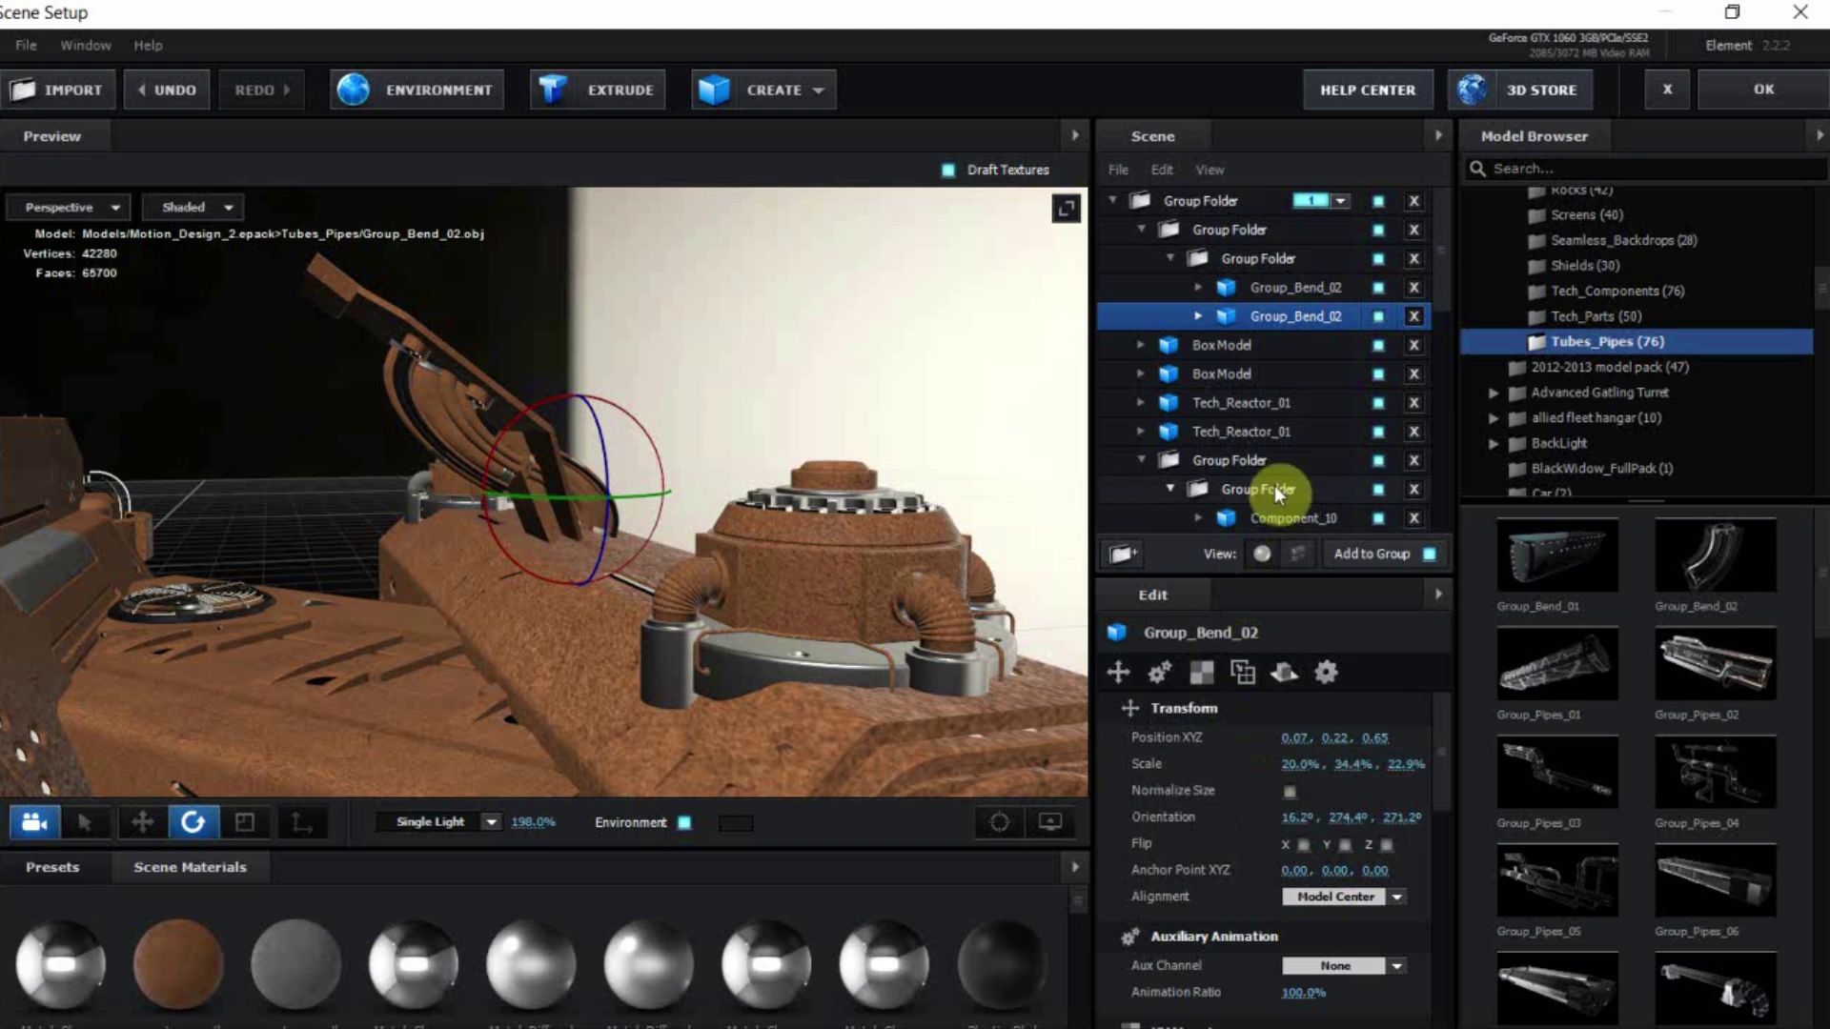
# Scale the pipe copy proportionally to 20% in X to suit the reduced original pipes
pyautogui.moveTo(817, 522); pyautogui.dragTo(858, 591)
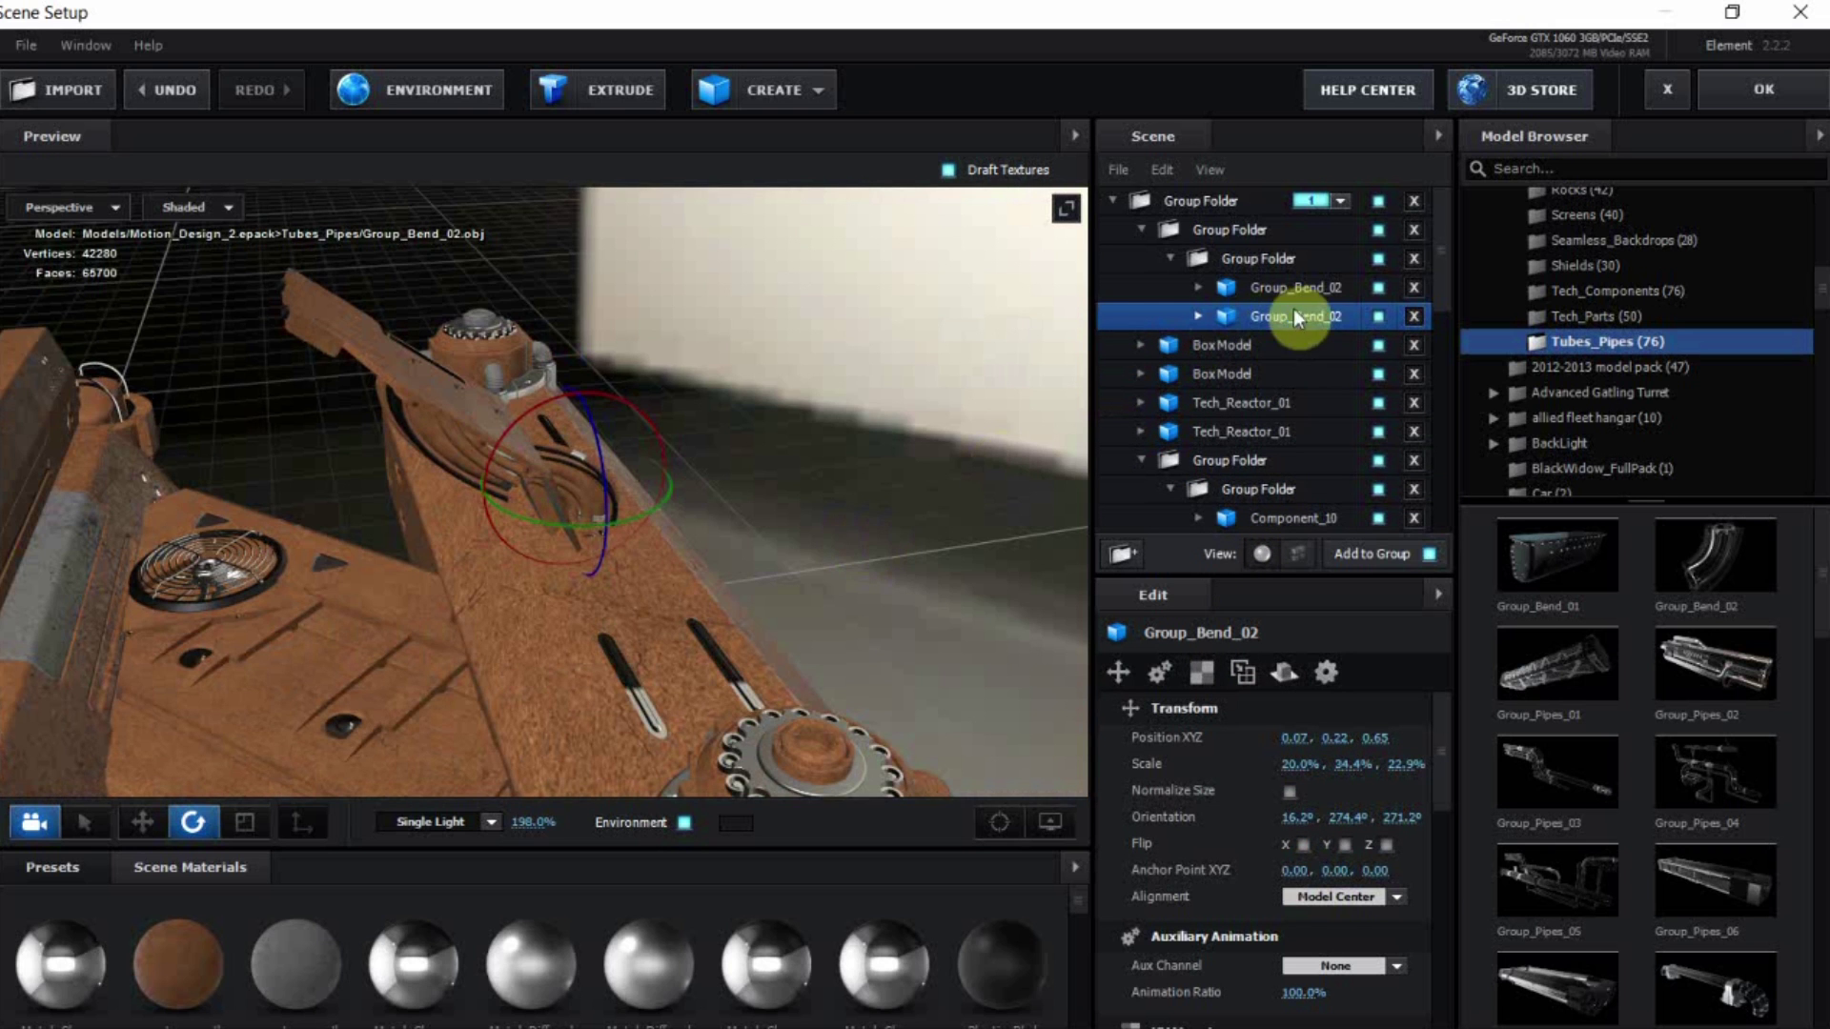
pyautogui.click(1298, 763)
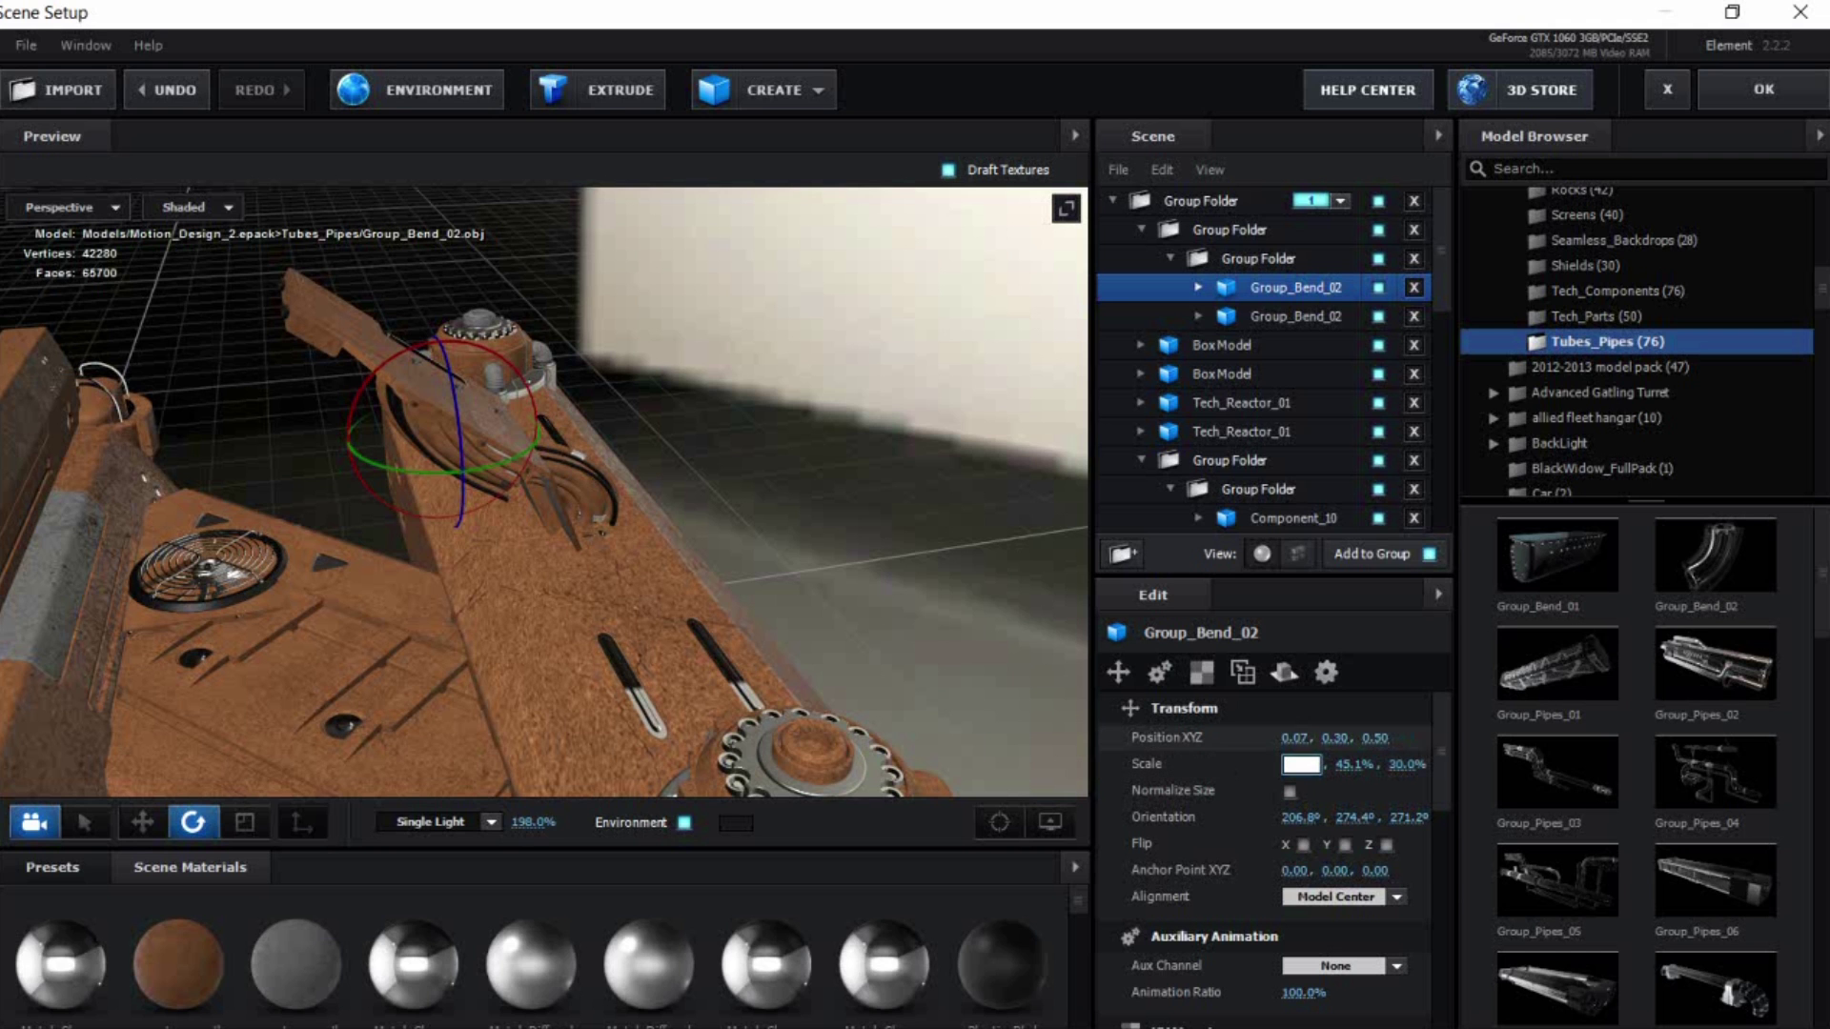
pyautogui.write('20')
pyautogui.press('Return')
pyautogui.moveTo(722, 615); pyautogui.dragTo(677, 580)
pyautogui.scroll(4, 694, 580)
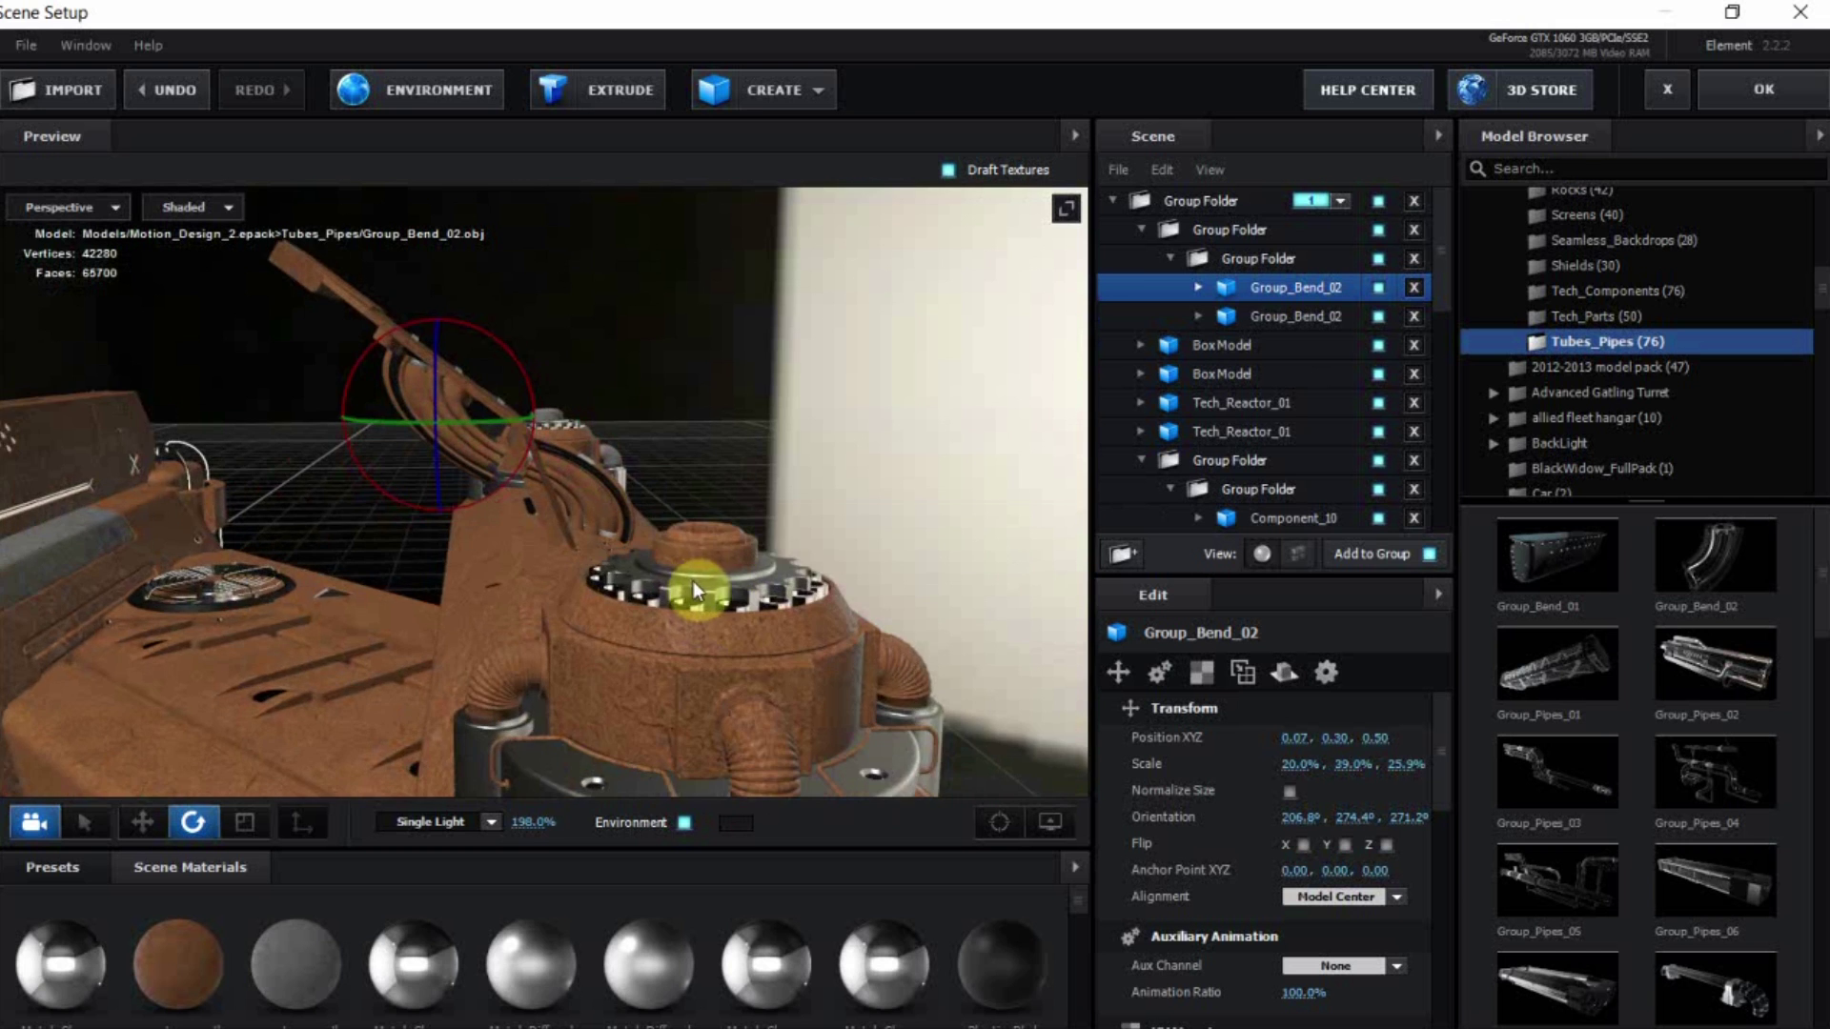
# Move the pipe copy to about Y 0.29, Z 0.53 and rotate it to about 195.3° in X
pyautogui.click(156, 831)
pyautogui.moveTo(313, 654); pyautogui.dragTo(511, 376)
pyautogui.click(192, 825)
pyautogui.moveTo(318, 330); pyautogui.dragTo(471, 541)
# Mirror the bent-pipe group to the opposite engine using Group Symmetry on the Z axis, and apply the scene setup
pyautogui.moveTo(280, 553); pyautogui.dragTo(598, 457)
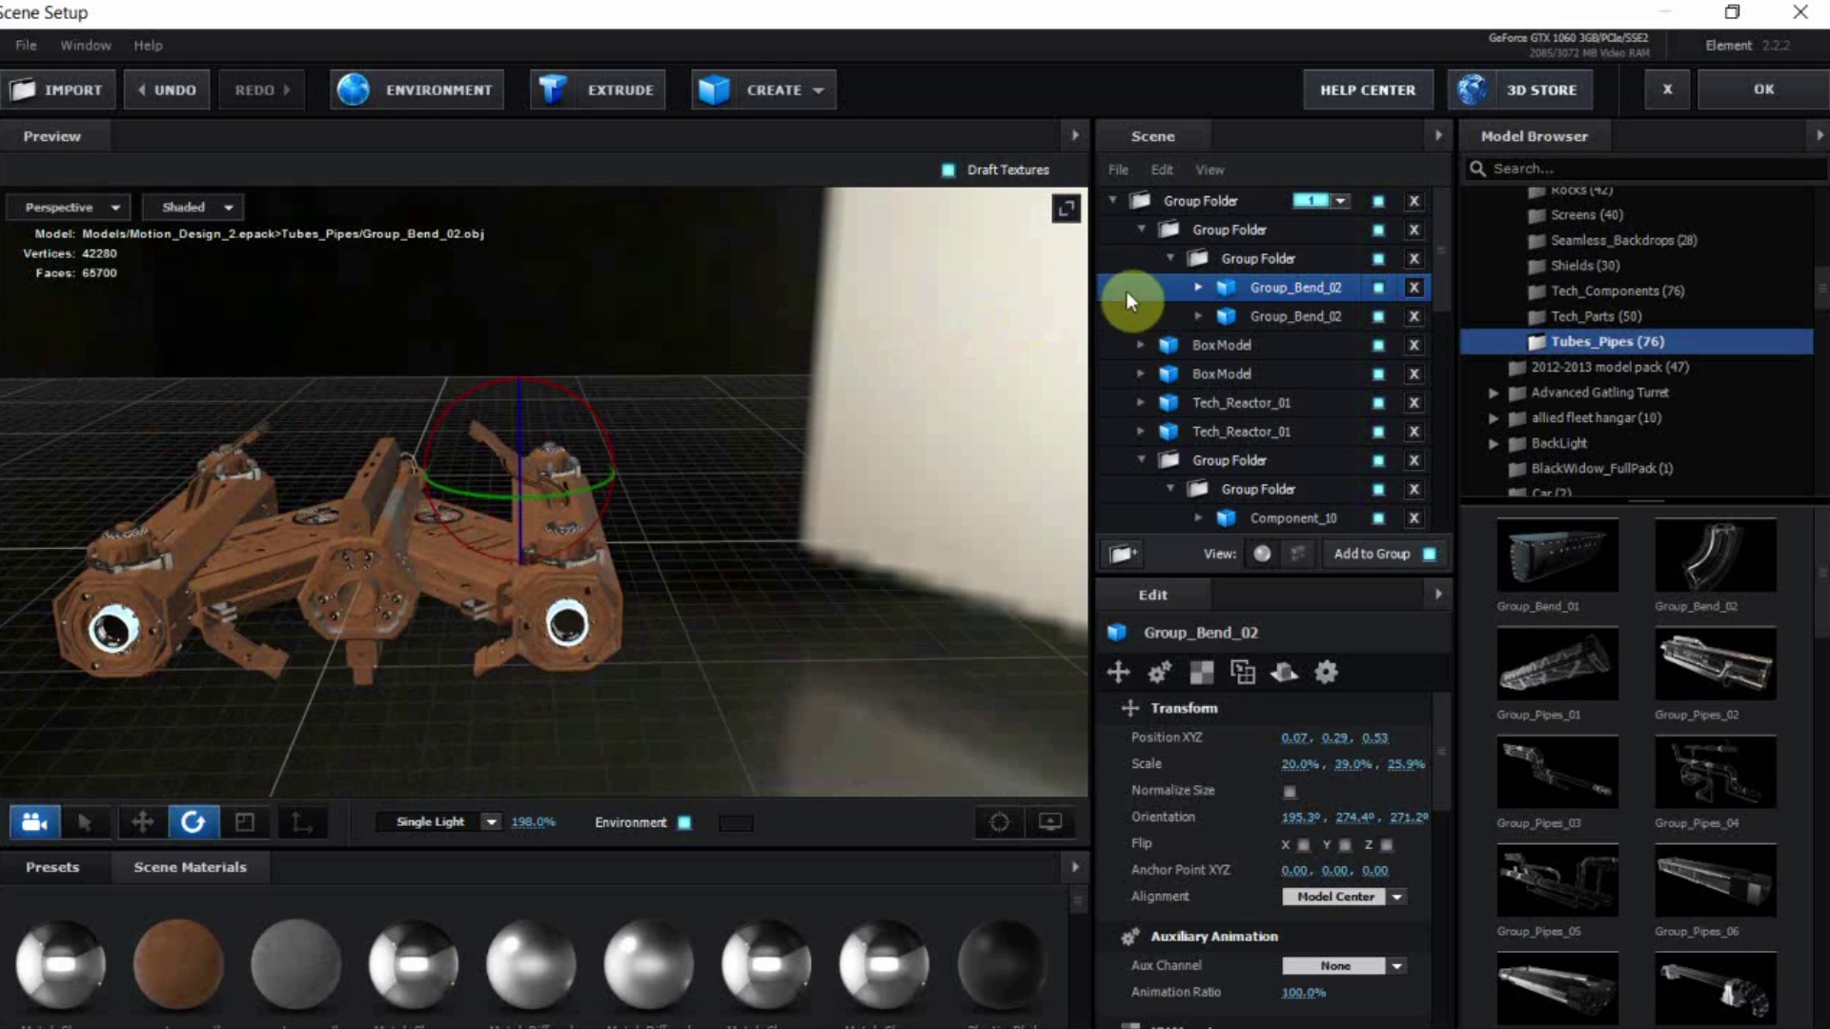
pyautogui.click(1229, 231)
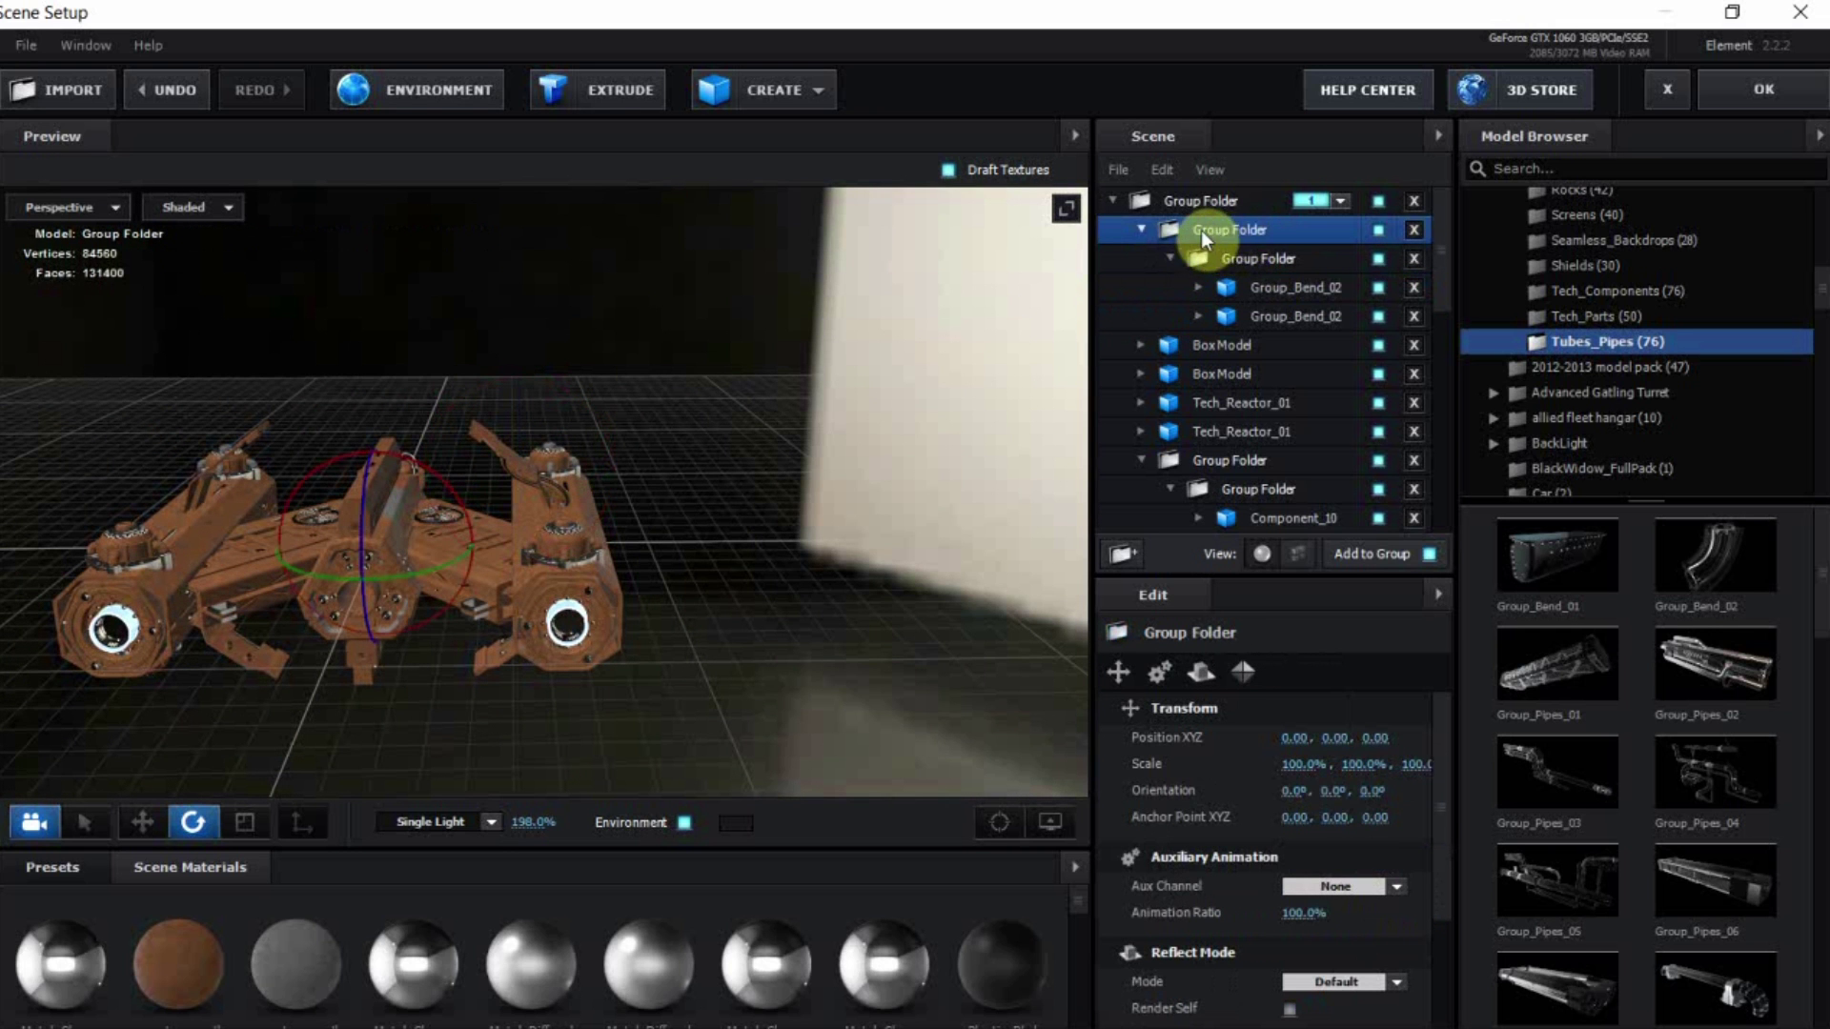
pyautogui.click(1241, 674)
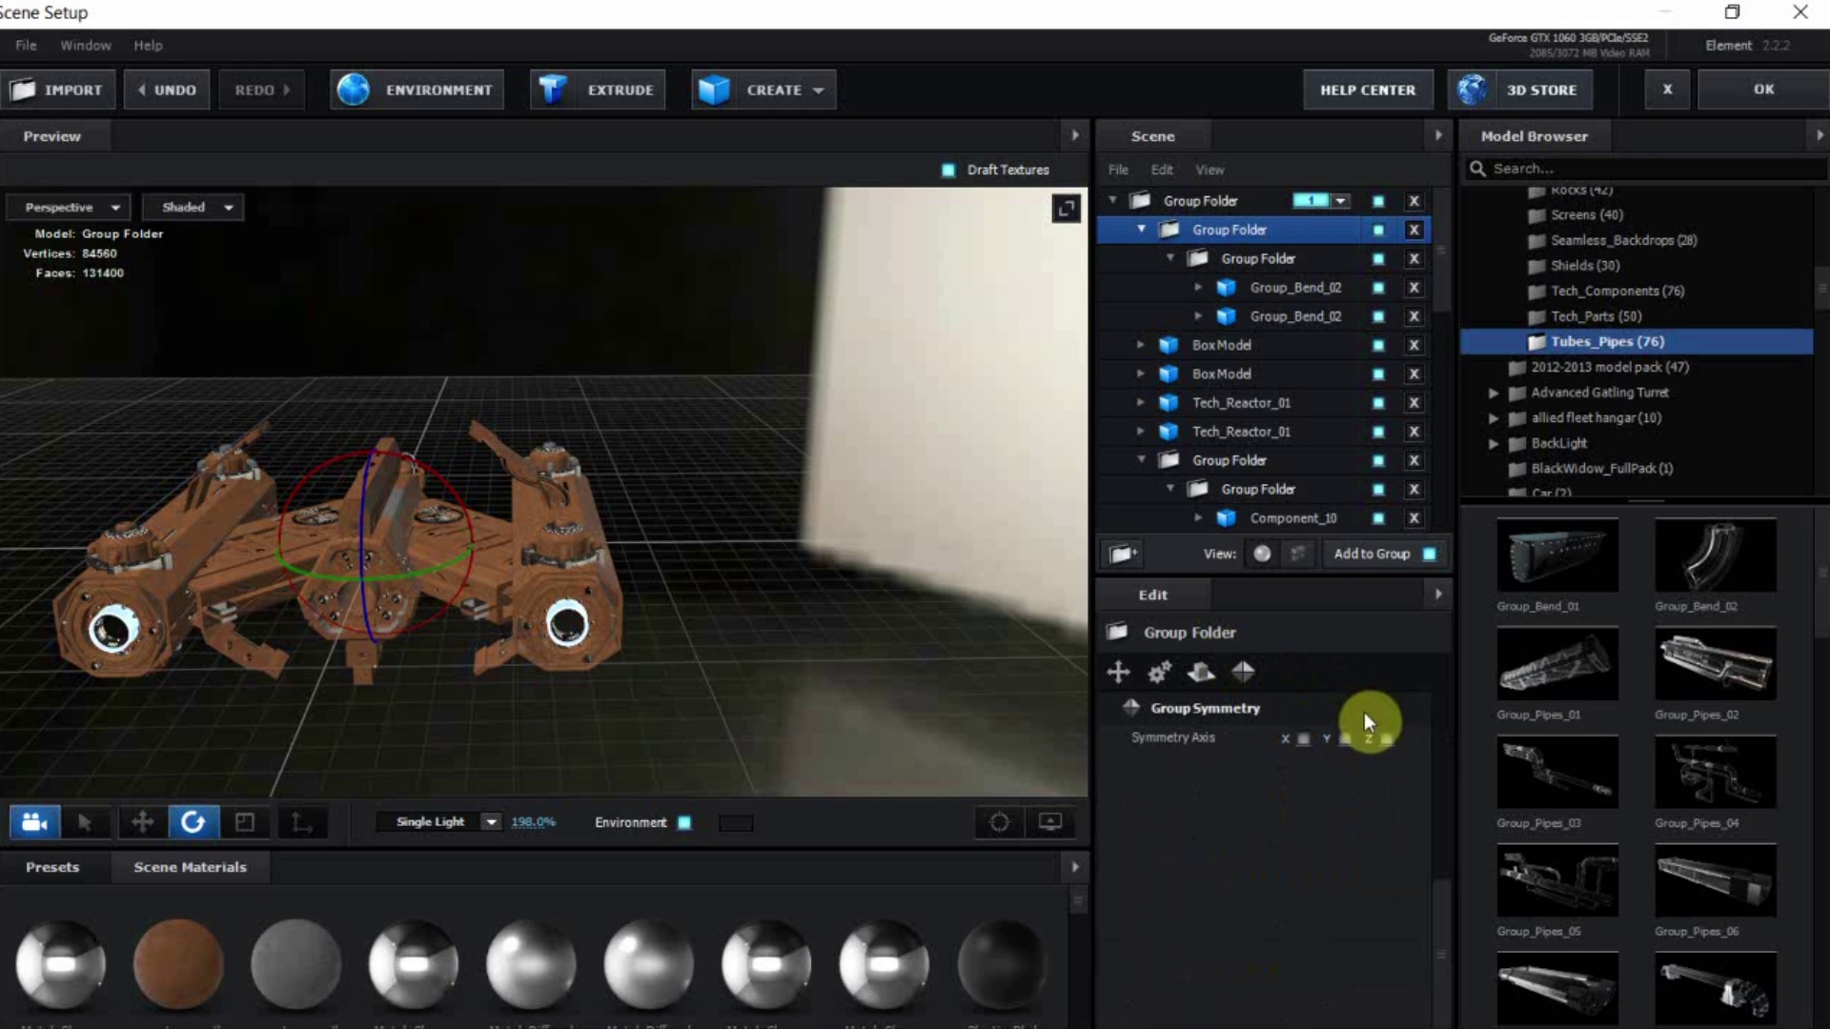
pyautogui.click(1384, 740)
pyautogui.moveTo(597, 593); pyautogui.dragTo(967, 636)
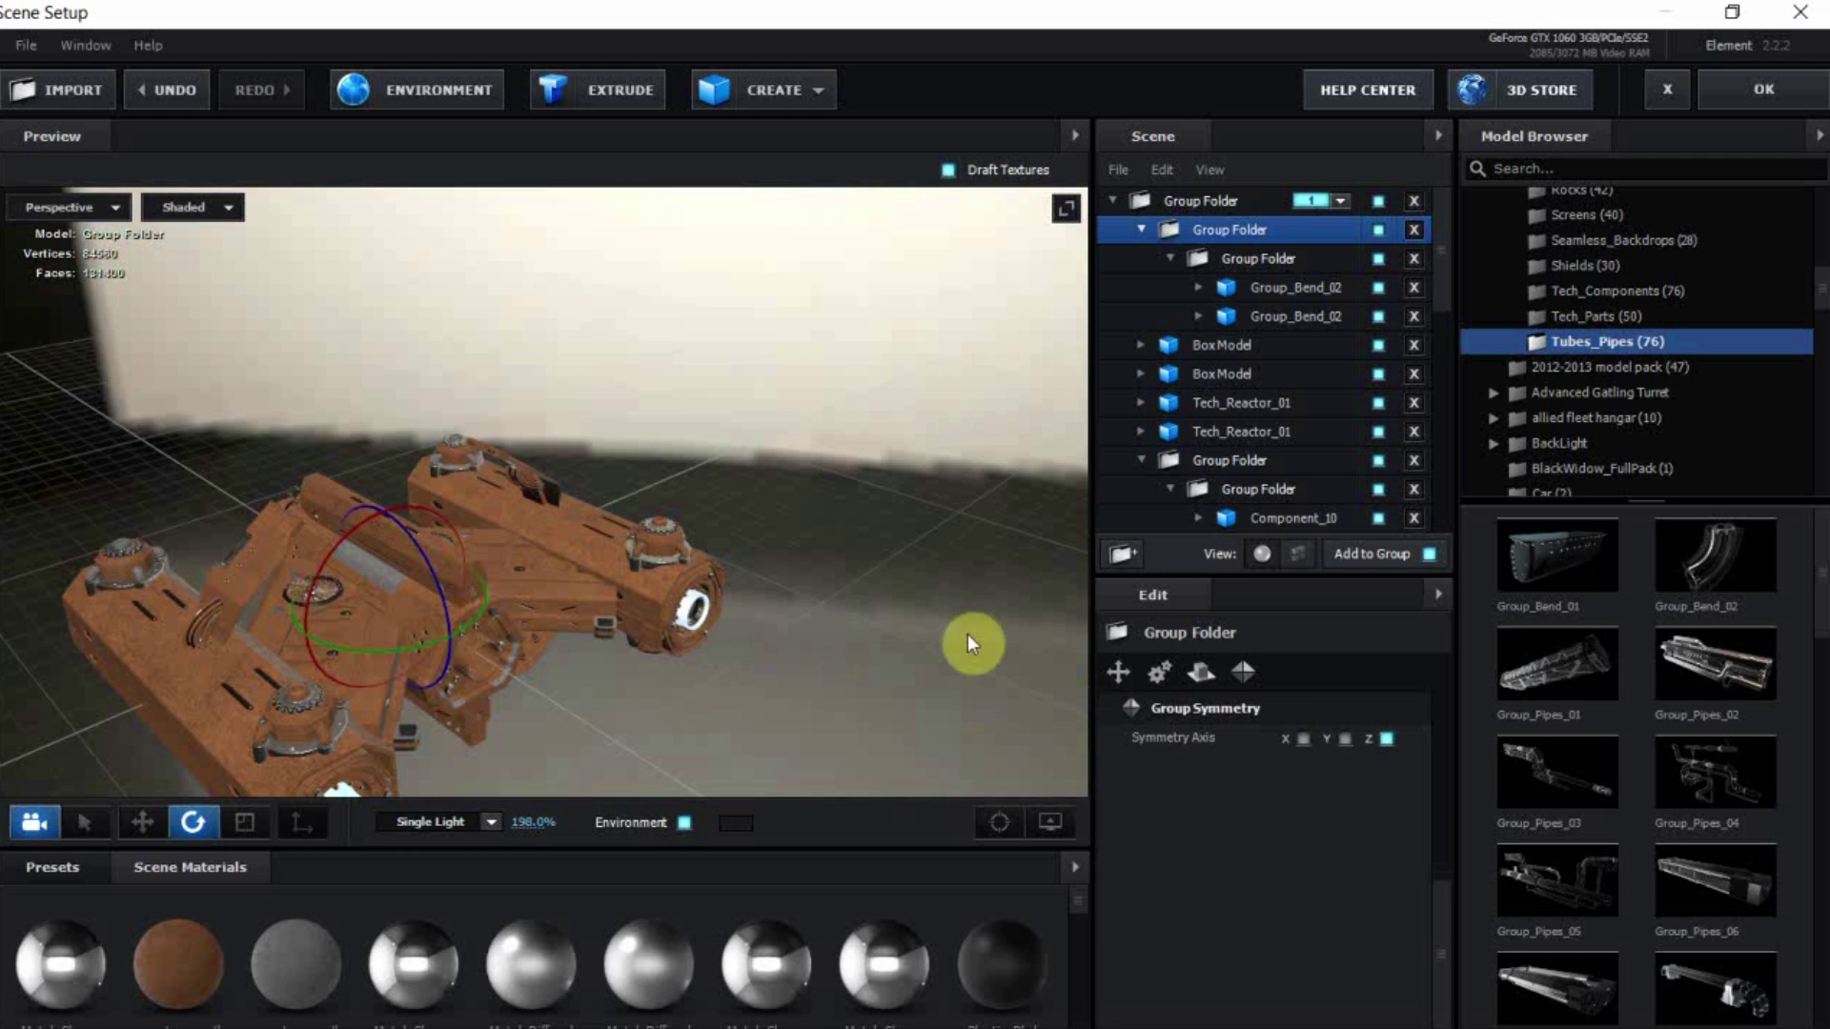
pyautogui.moveTo(479, 660); pyautogui.dragTo(399, 703)
pyautogui.click(1771, 89)
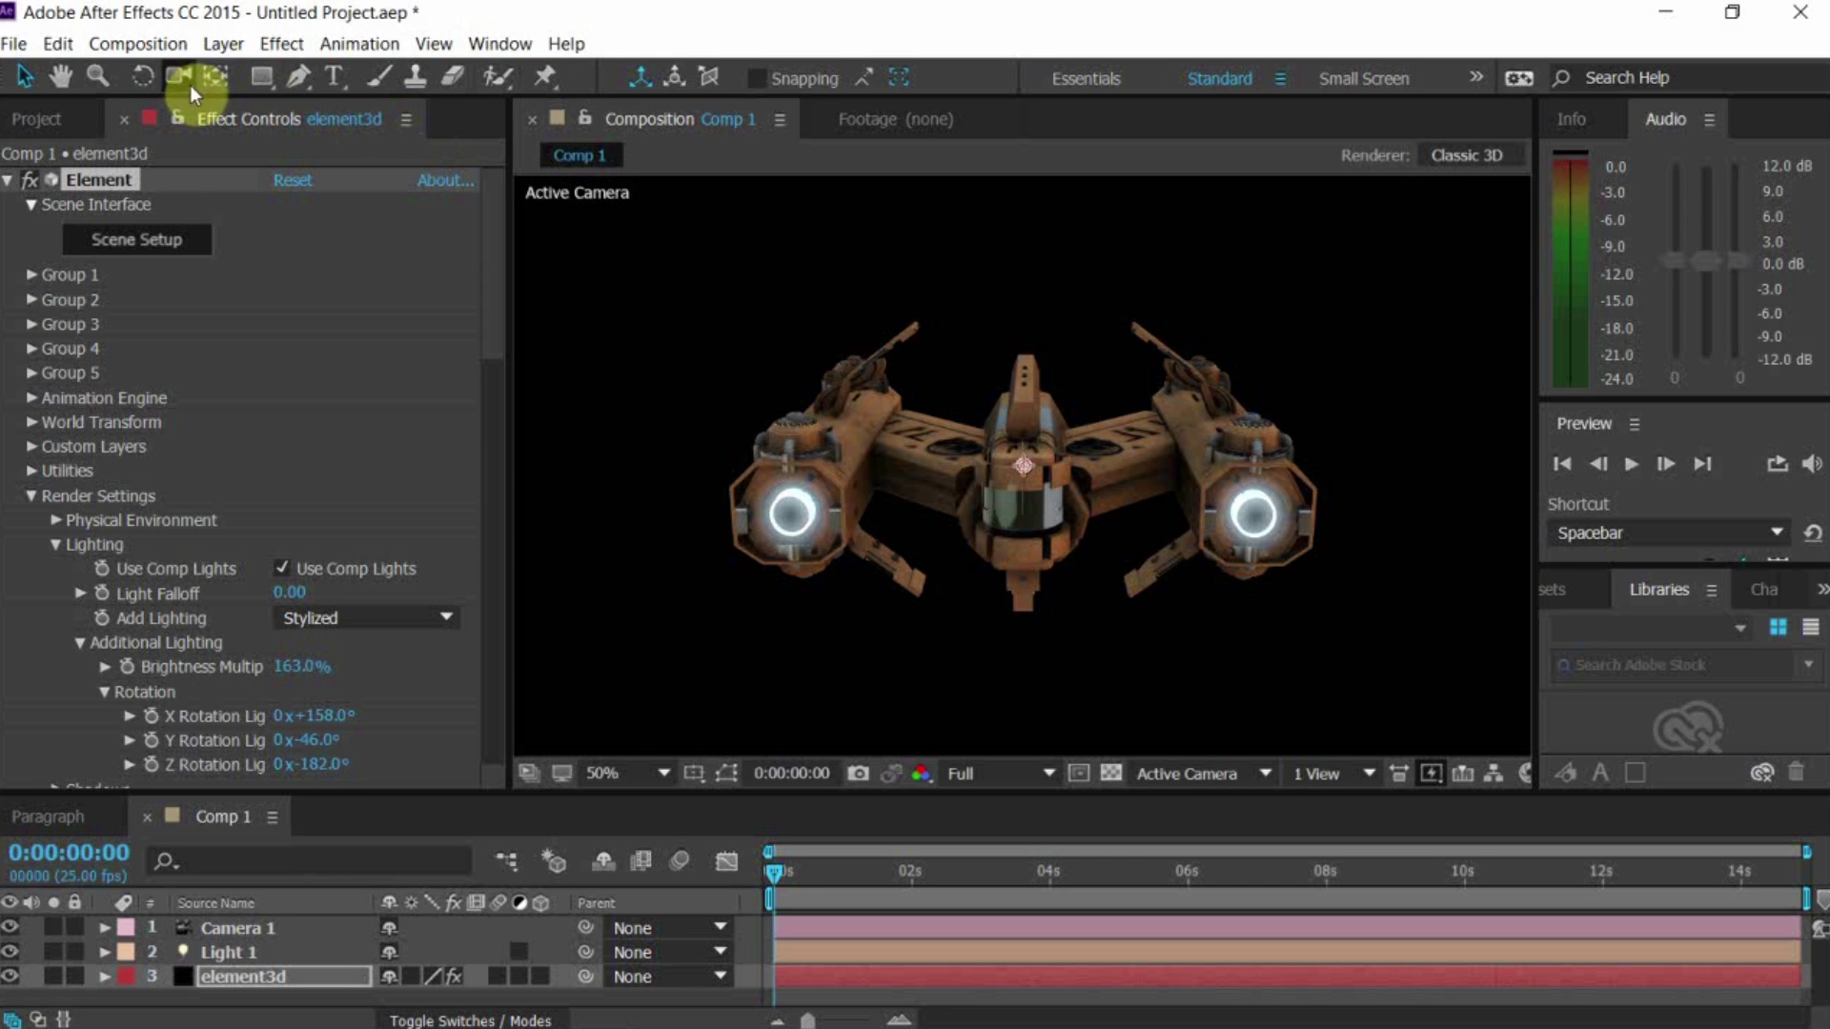
# Inspect the assembled spaceship in the composition from the front, above and several side angles with the camera
pyautogui.click(183, 79)
pyautogui.moveTo(1053, 413); pyautogui.dragTo(1382, 478)
pyautogui.scroll(2, 891, 477)
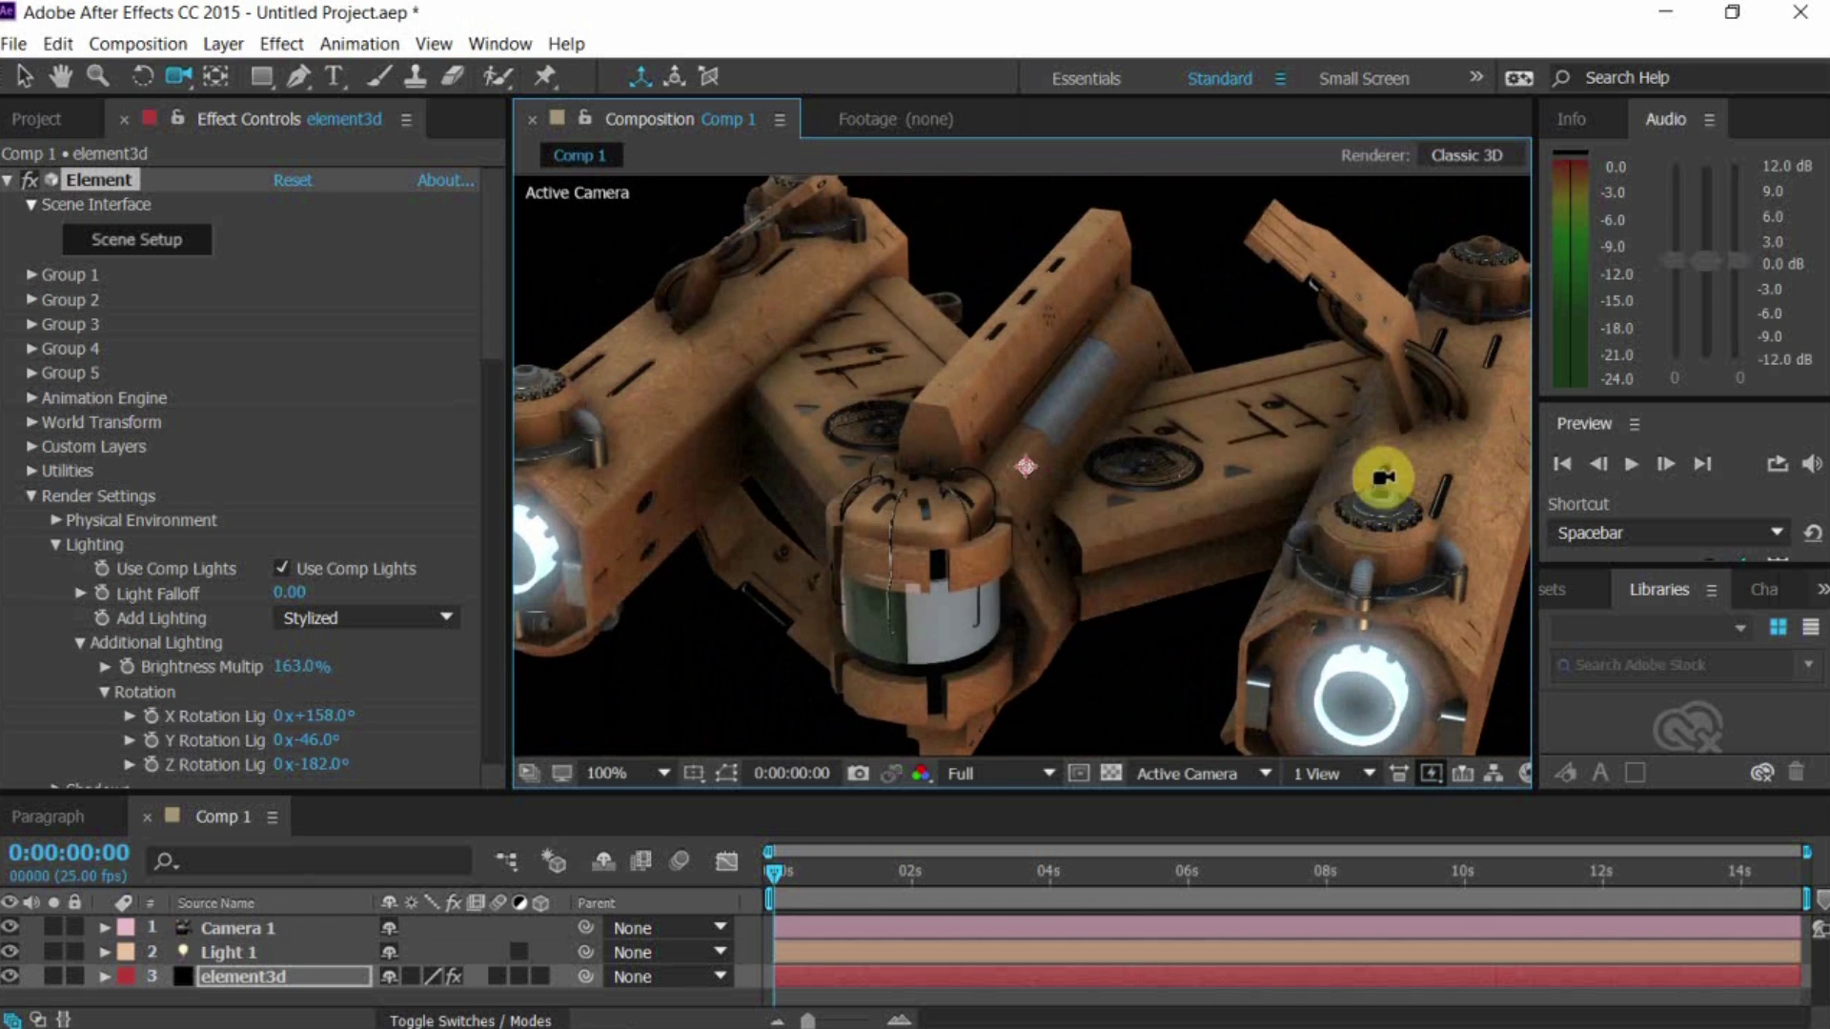
pyautogui.moveTo(1092, 511)
pyautogui.mouseDown()
pyautogui.moveTo(1201, 506)
pyautogui.moveTo(1071, 518)
pyautogui.mouseUp()
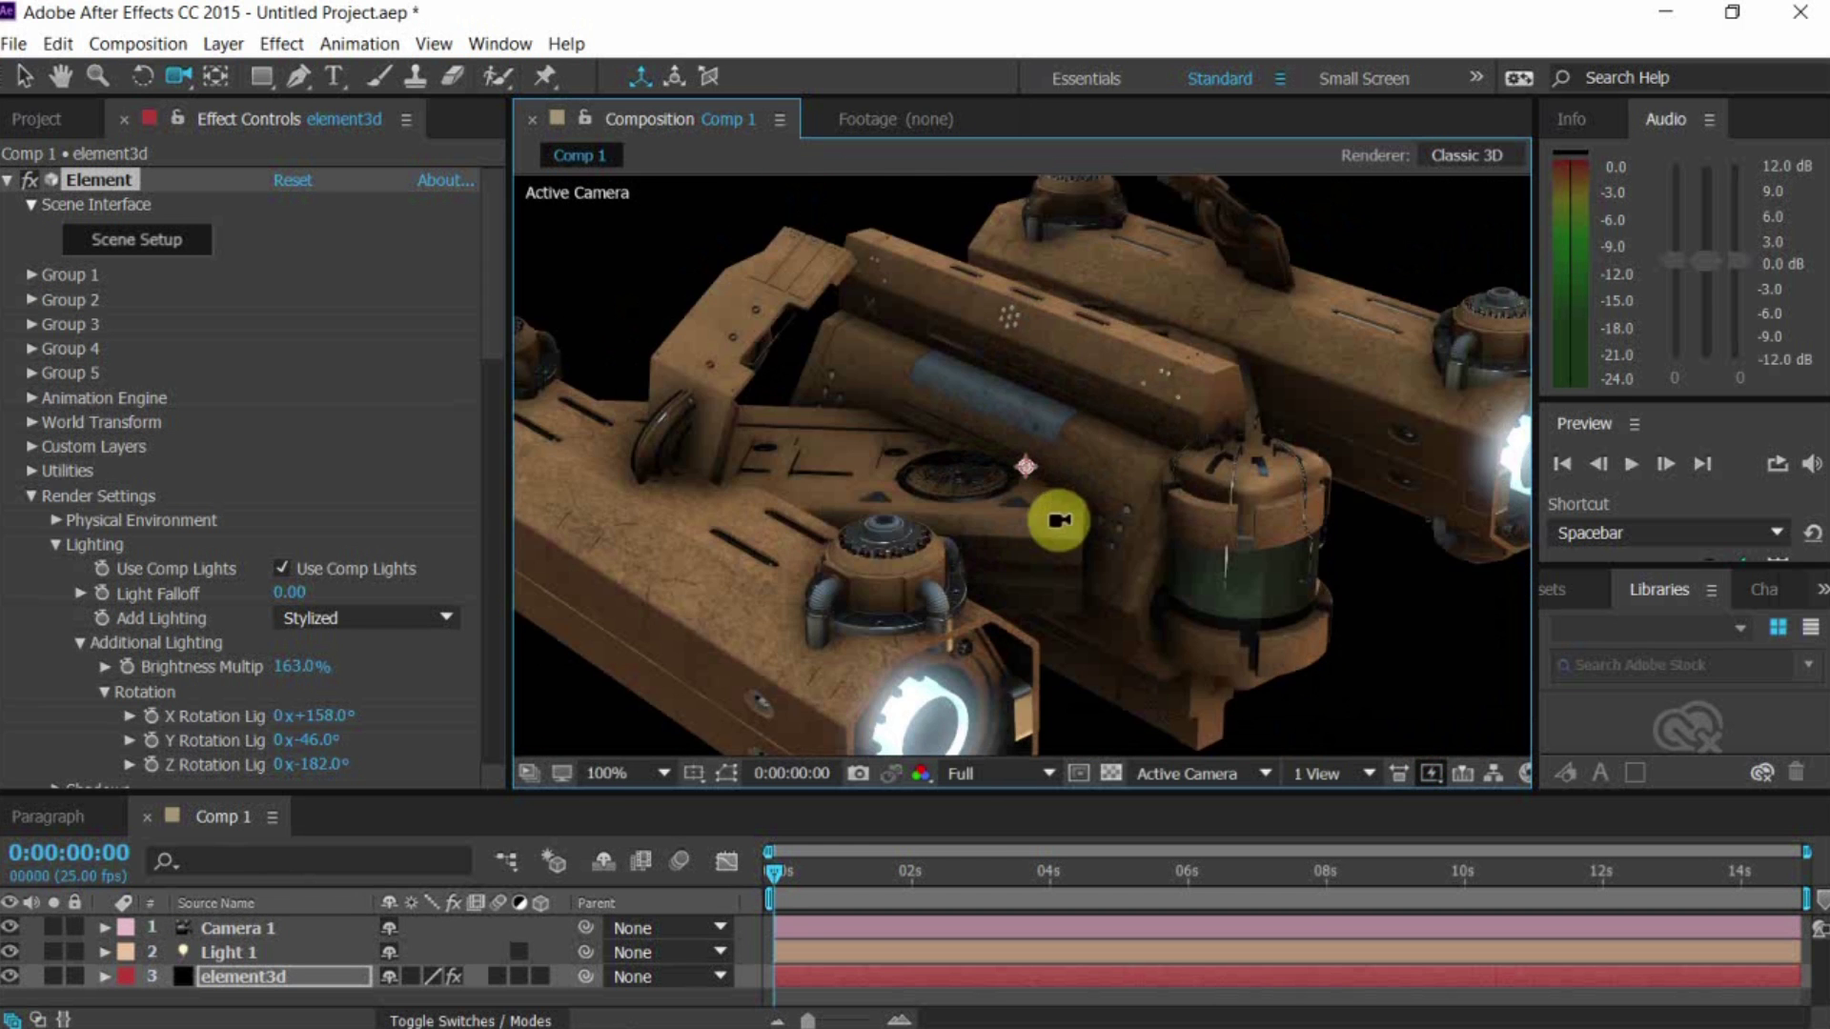
pyautogui.moveTo(876, 536); pyautogui.dragTo(781, 473)
pyautogui.moveTo(924, 545); pyautogui.dragTo(789, 460)
pyautogui.scroll(-1, 857, 381)
pyautogui.moveTo(906, 495); pyautogui.dragTo(1375, 464)
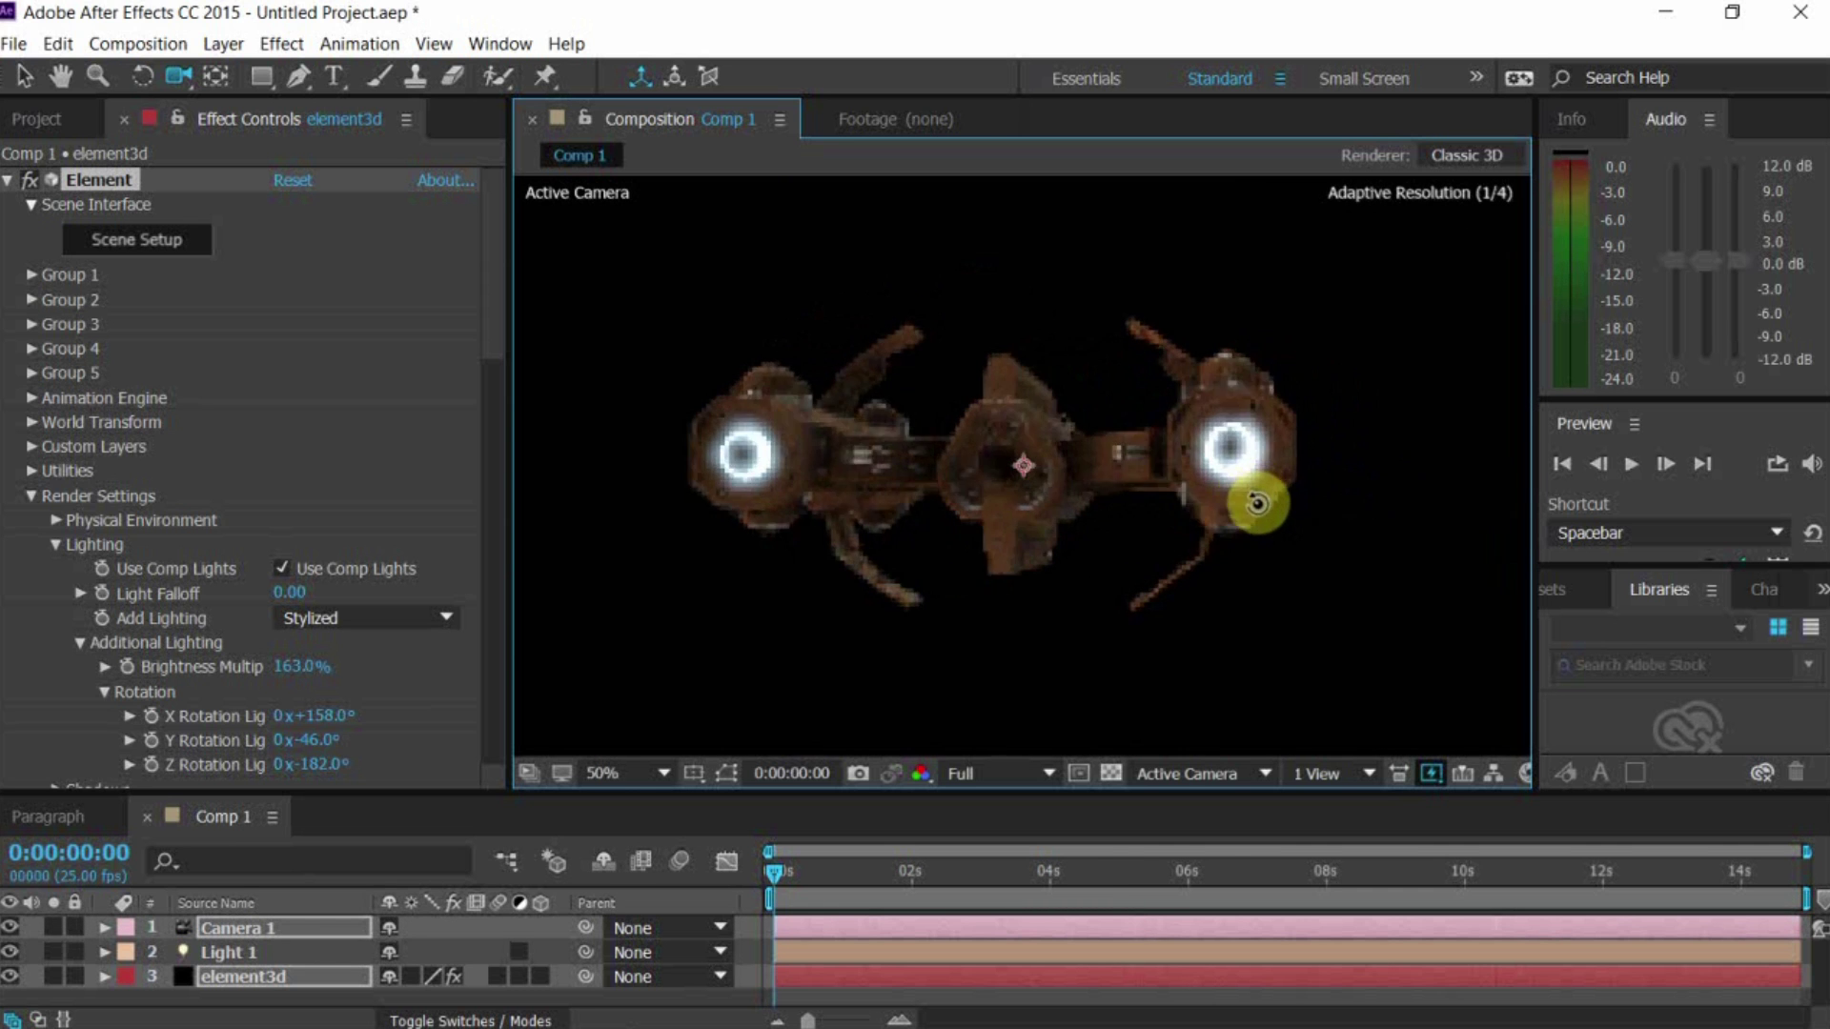
pyautogui.moveTo(1258, 503); pyautogui.dragTo(1260, 515)
pyautogui.moveTo(1099, 563); pyautogui.dragTo(1215, 514)
pyautogui.scroll(1, 1140, 538)
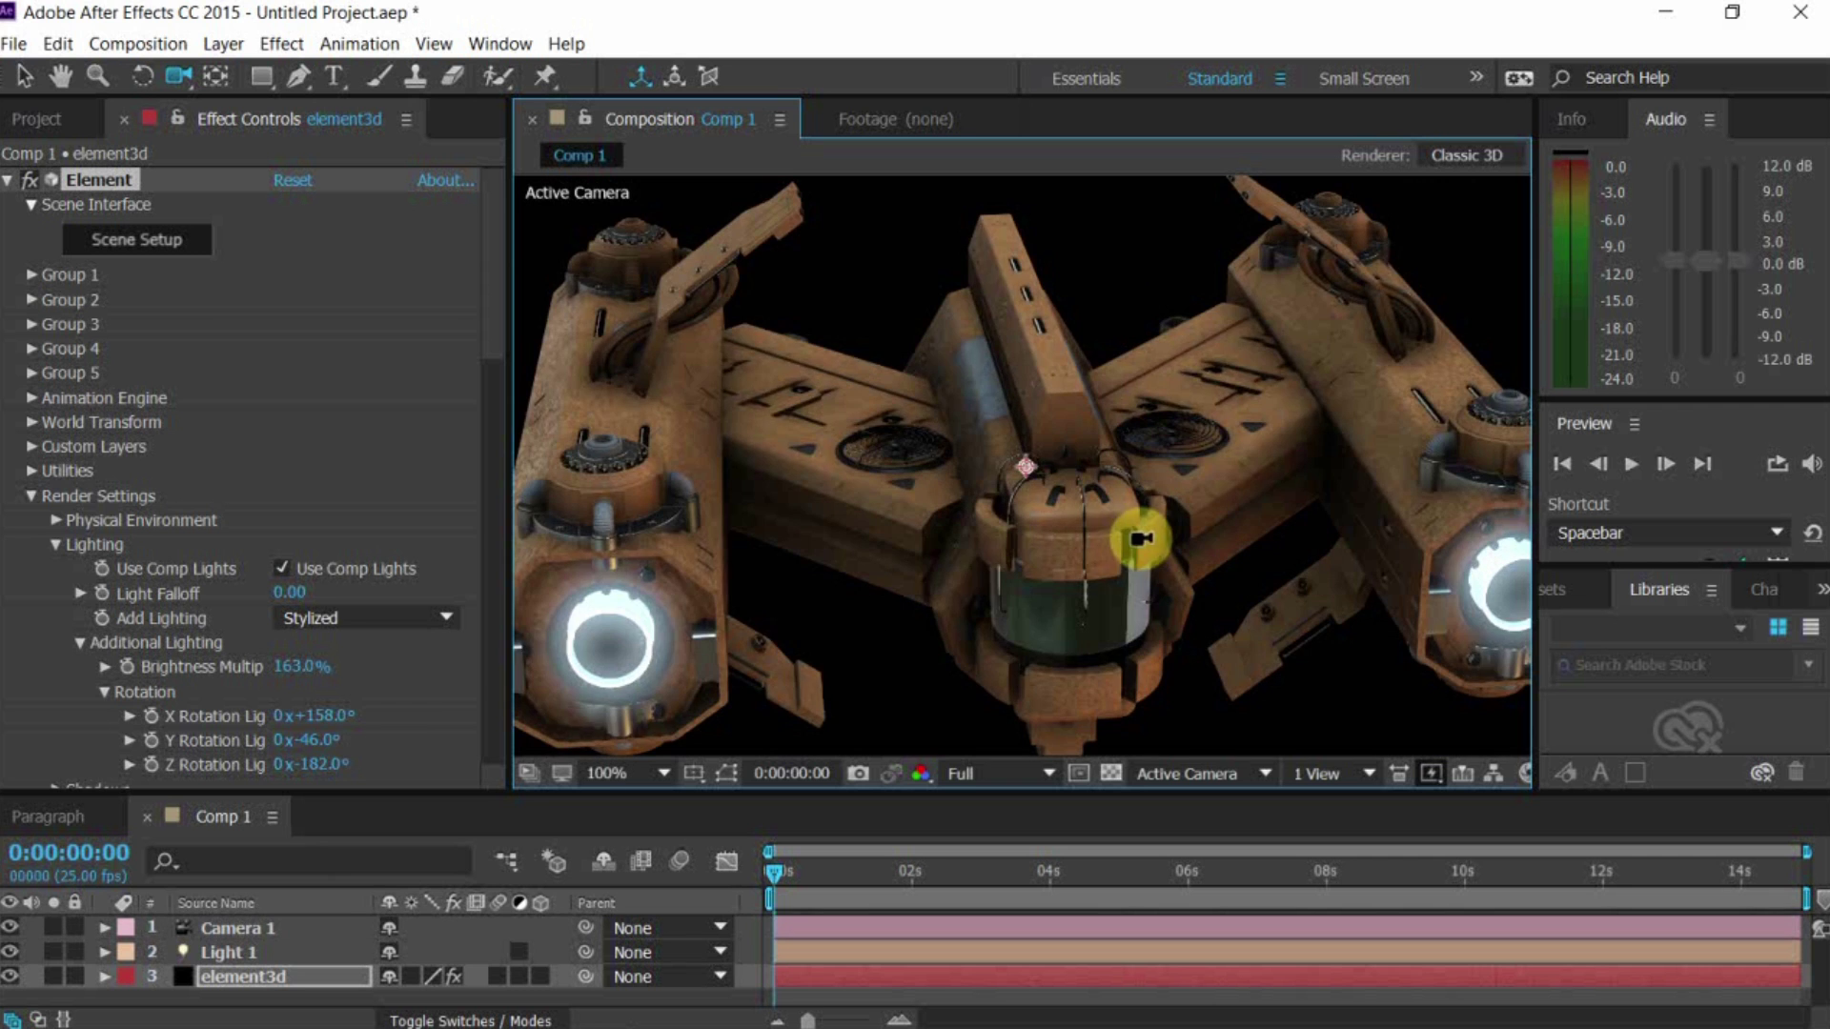
pyautogui.moveTo(1005, 561); pyautogui.dragTo(1156, 441)
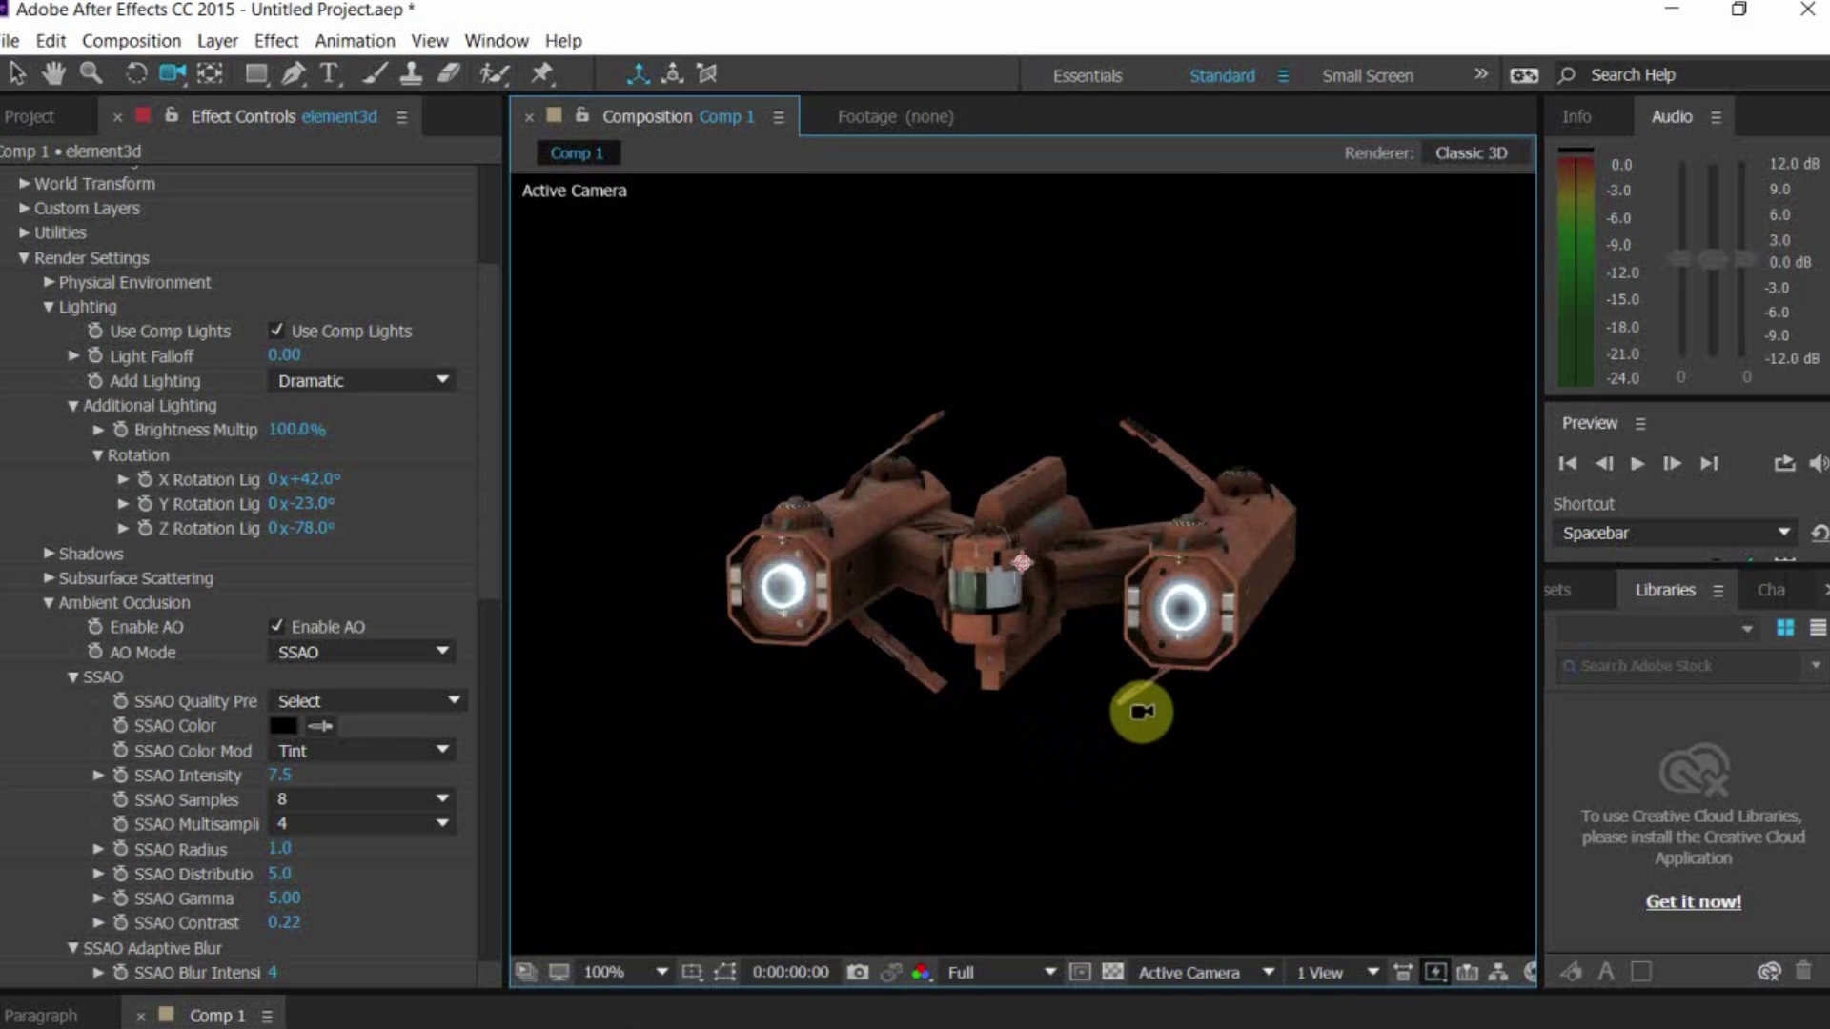
pyautogui.moveTo(1140, 710); pyautogui.dragTo(855, 631)
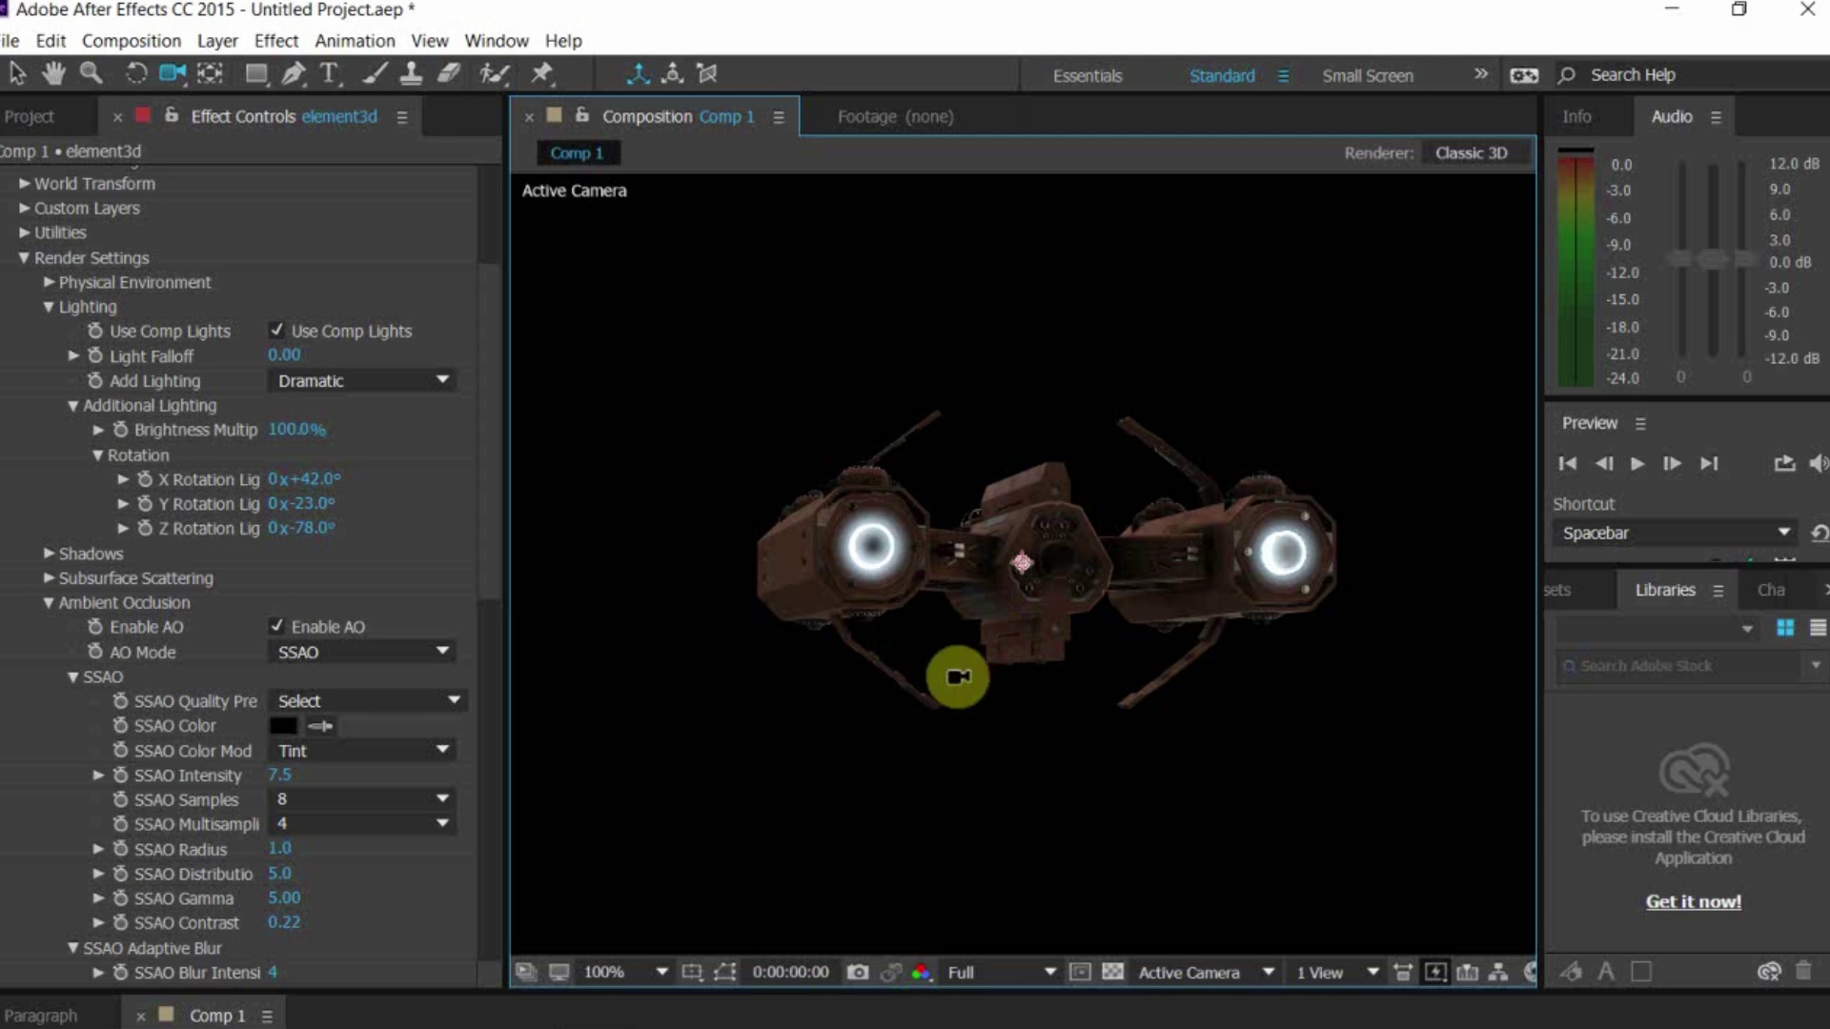
pyautogui.click(673, 994)
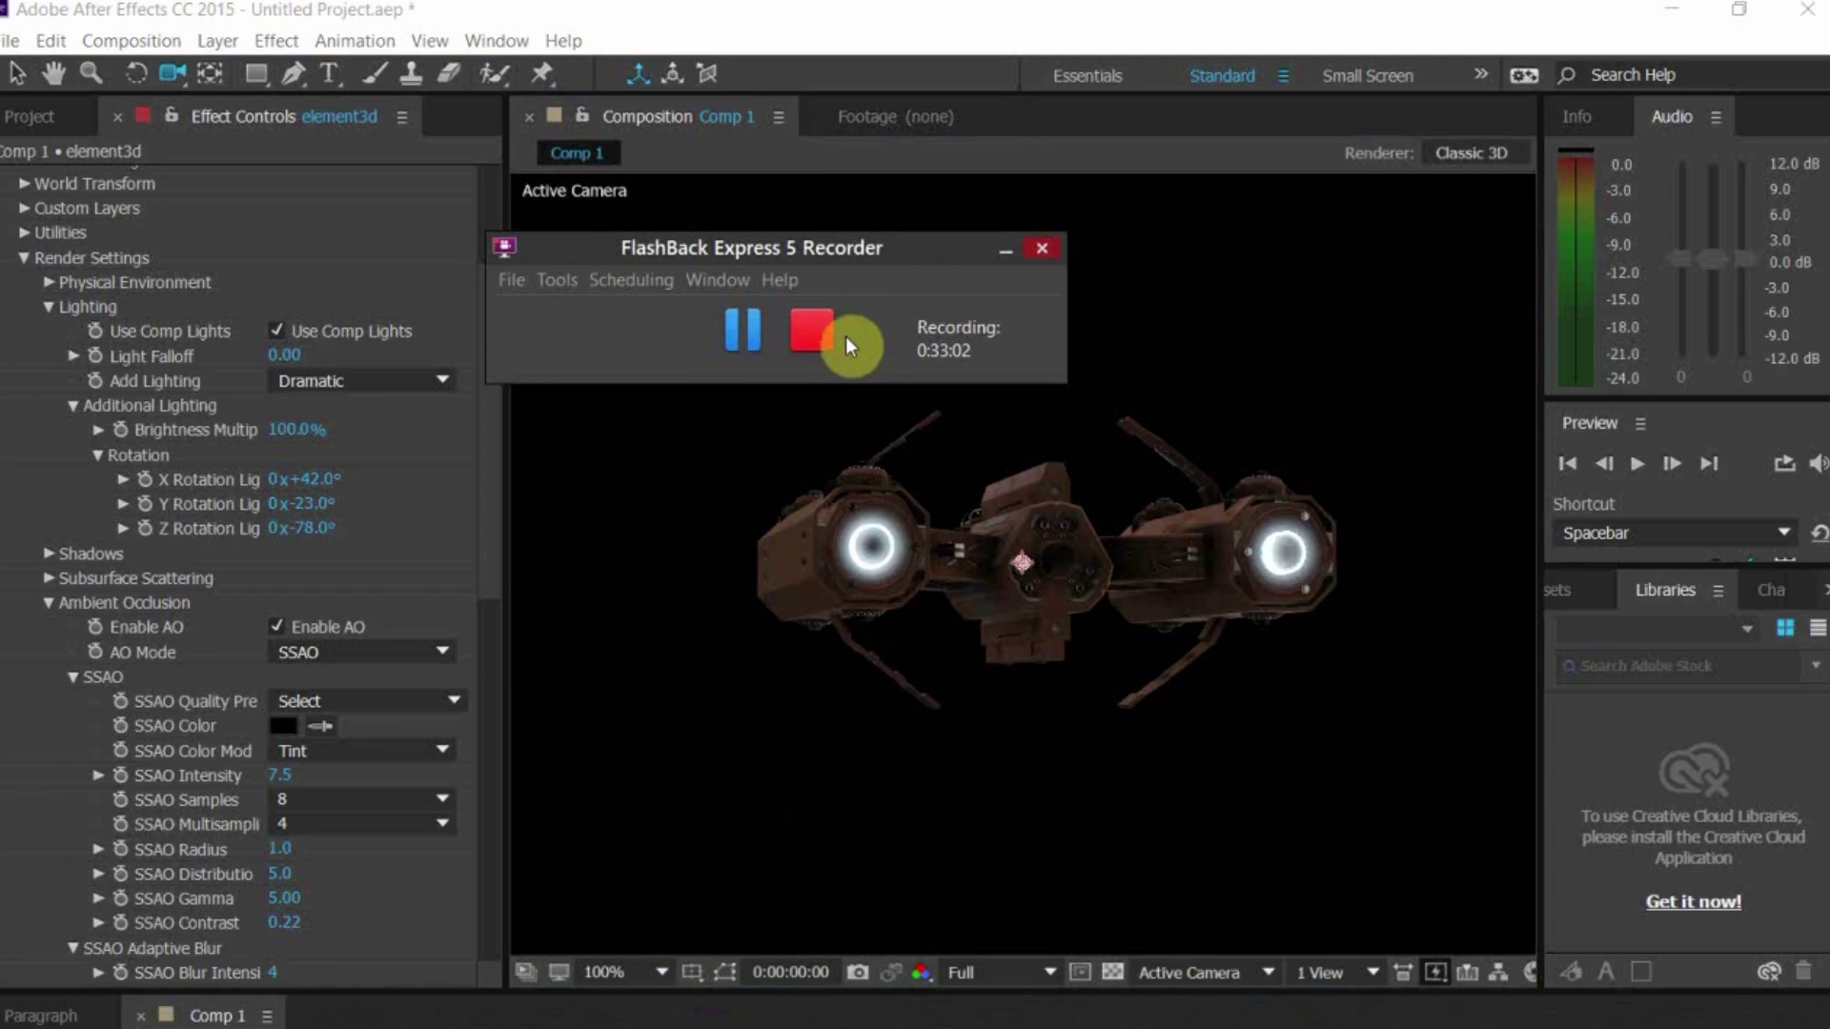
pyautogui.click(818, 330)
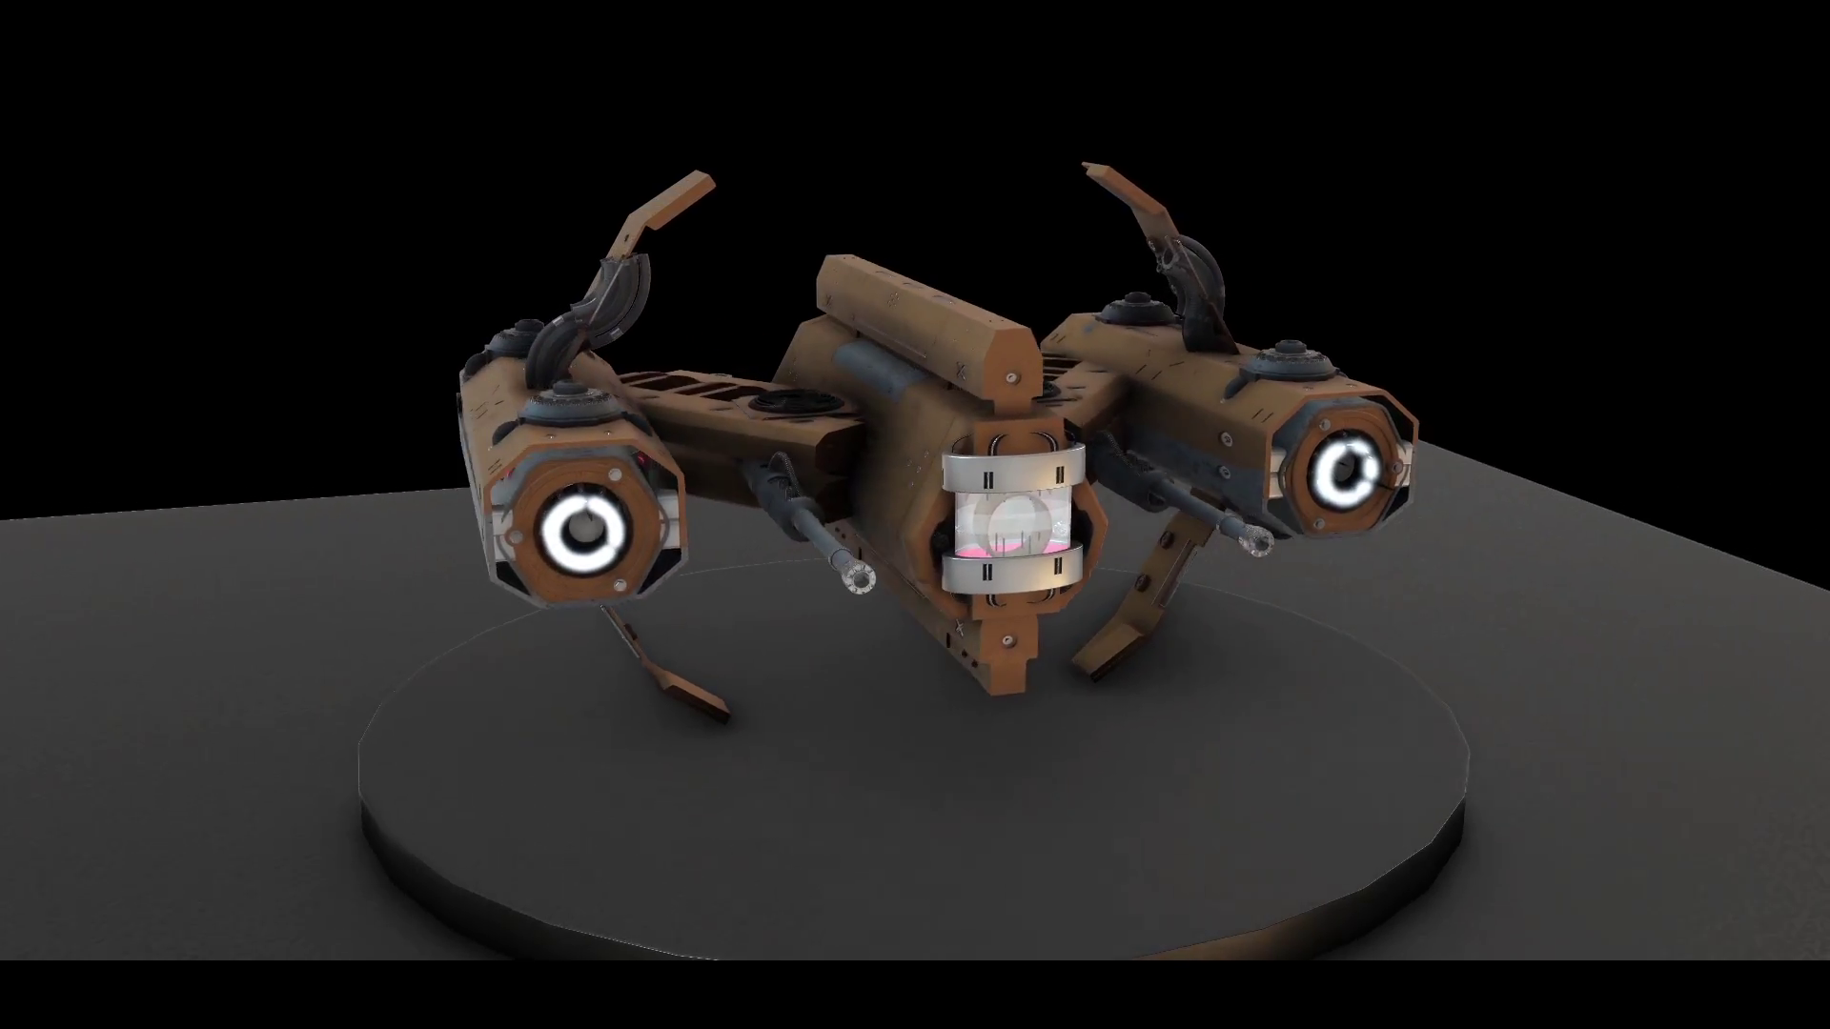